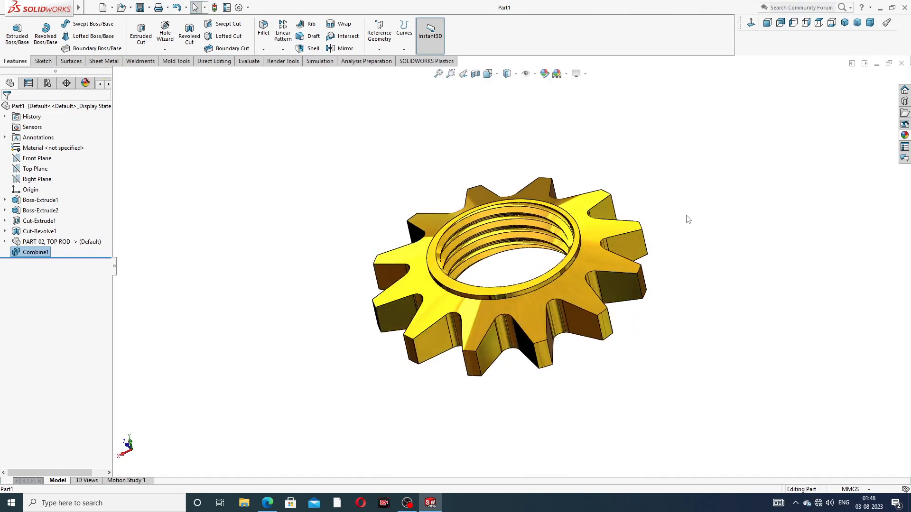
Close the open nut part and create a new part document
{"action": "left_click", "coordinate": [901, 65]}
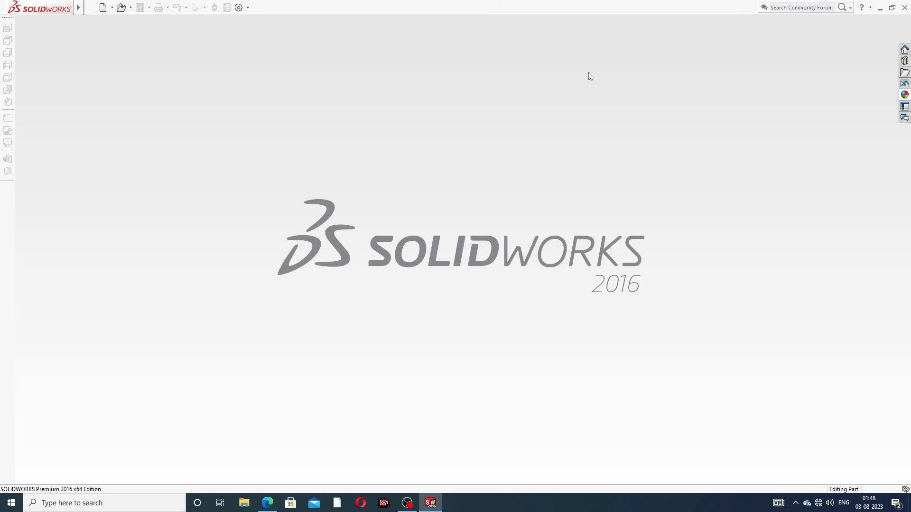
{"action": "left_click", "coordinate": [102, 8]}
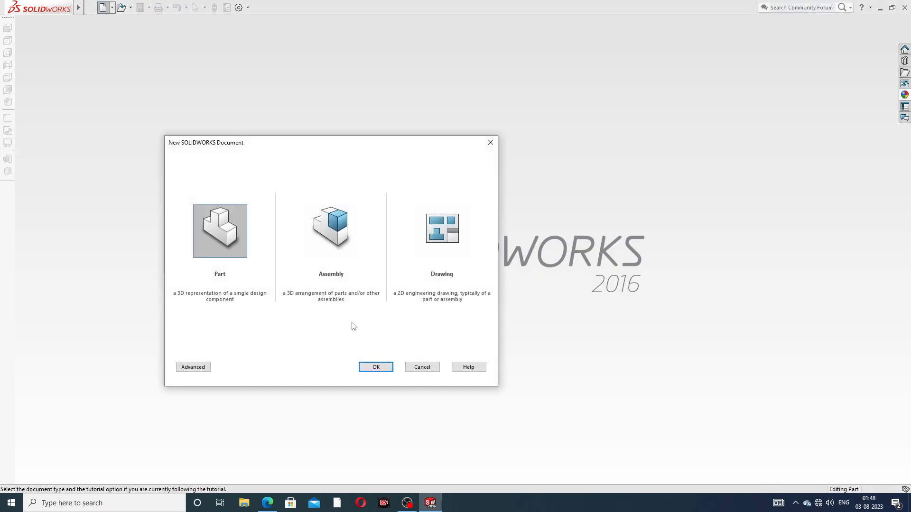
{"action": "left_click", "coordinate": [375, 367]}
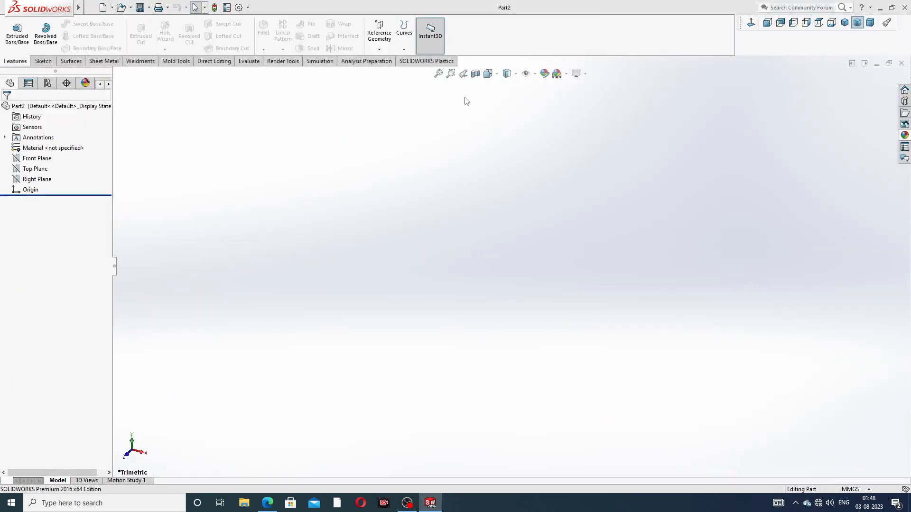
Set the scene background to Plain White
{"action": "left_click", "coordinate": [565, 74]}
{"action": "left_click", "coordinate": [579, 38]}
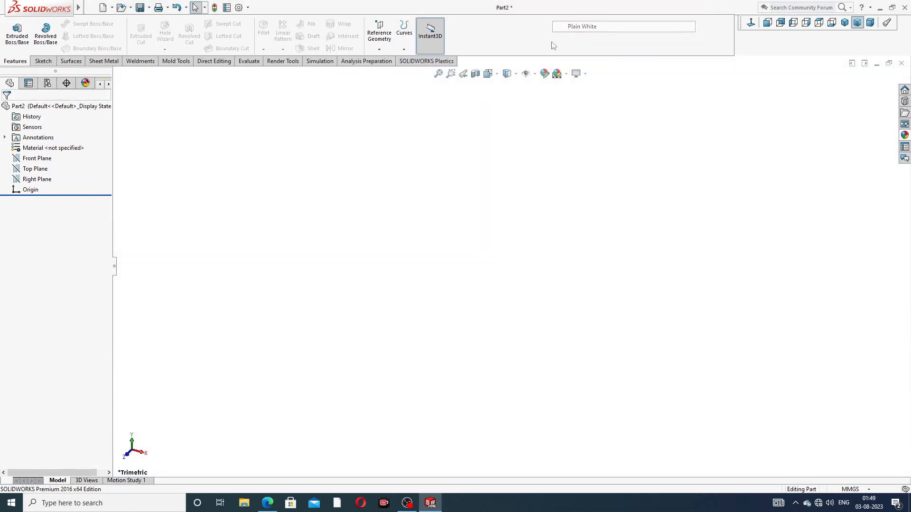
Raise the document's image quality to the highest setting for both shaded and wireframe resolution
{"action": "left_click", "coordinate": [239, 7]}
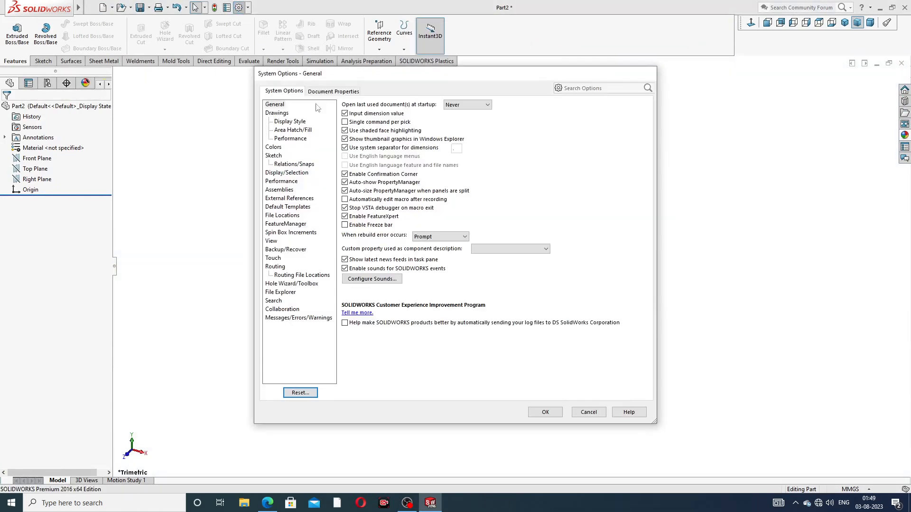
{"action": "left_click", "coordinate": [351, 93]}
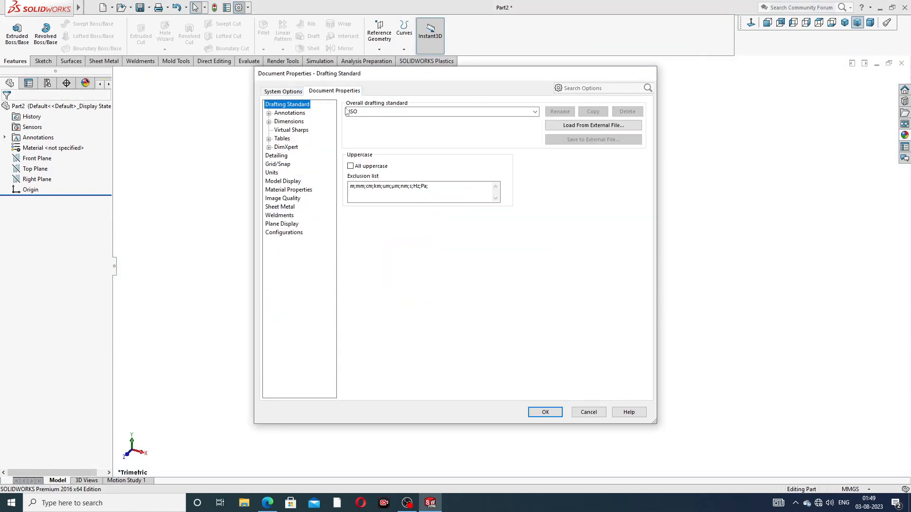
{"action": "left_click", "coordinate": [287, 199]}
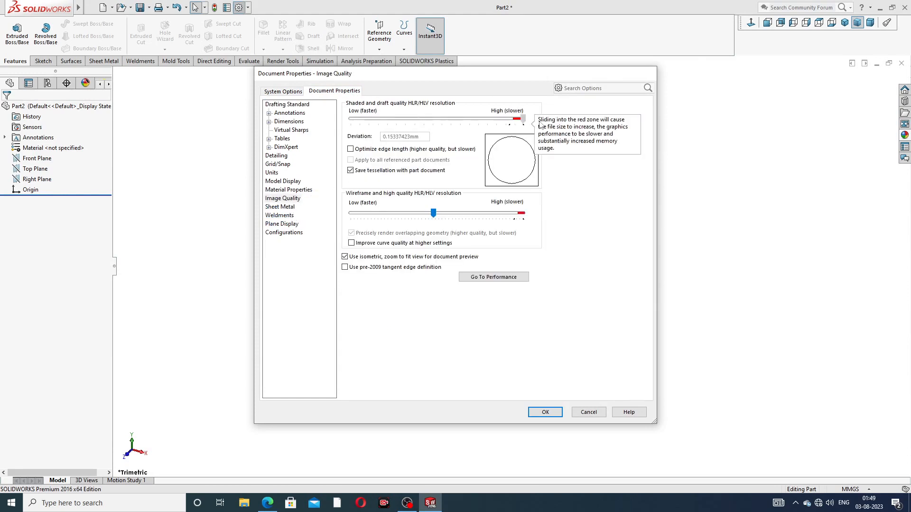
{"action": "left_click_drag", "start_coordinate": [433, 214], "coordinate": [523, 213]}
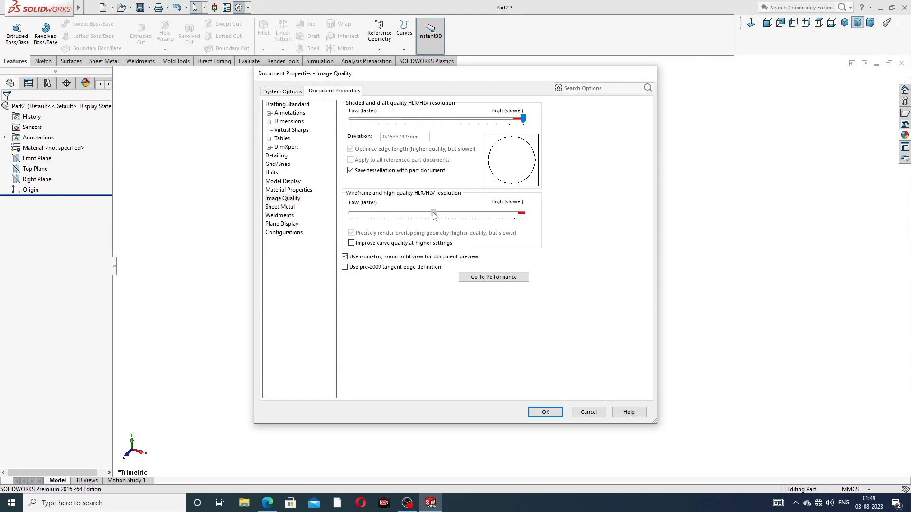
{"action": "left_click", "coordinate": [546, 413]}
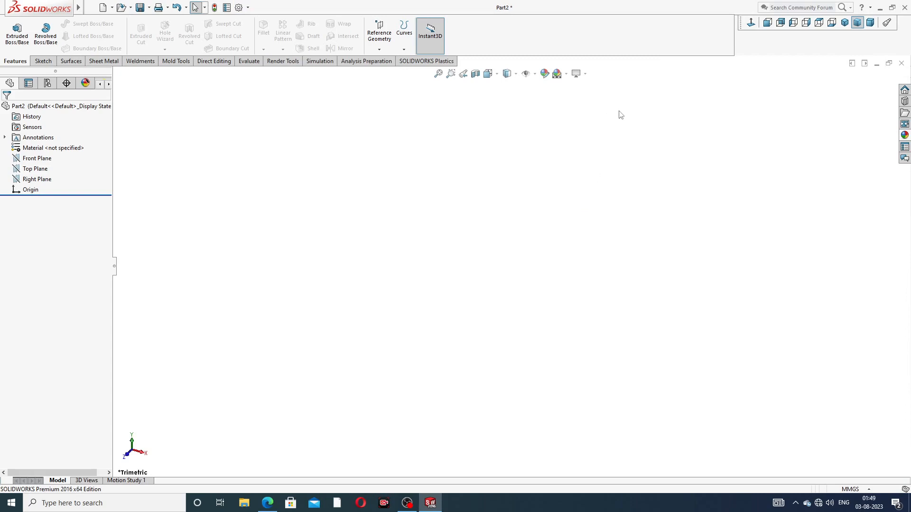
Check the nut's diameters in the PART-01 nut drawing PDF in Microsoft Edge and return to SOLIDWORKS
{"action": "left_click", "coordinate": [566, 75]}
{"action": "left_click", "coordinate": [479, 134]}
{"action": "left_click", "coordinate": [269, 505]}
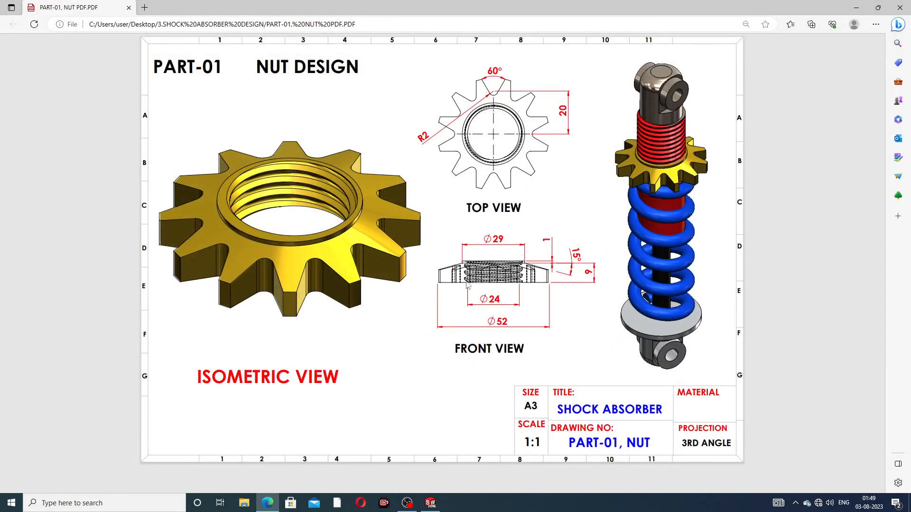
{"action": "left_click", "coordinate": [267, 503]}
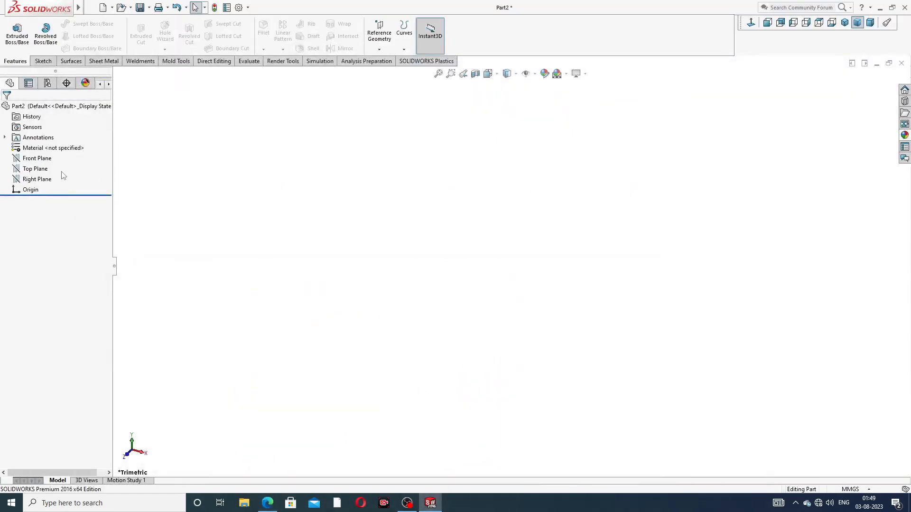
Sketch two concentric circles centred on the origin on the Top Plane, the outer one with a radius of about 52 mm
{"action": "left_click", "coordinate": [43, 169]}
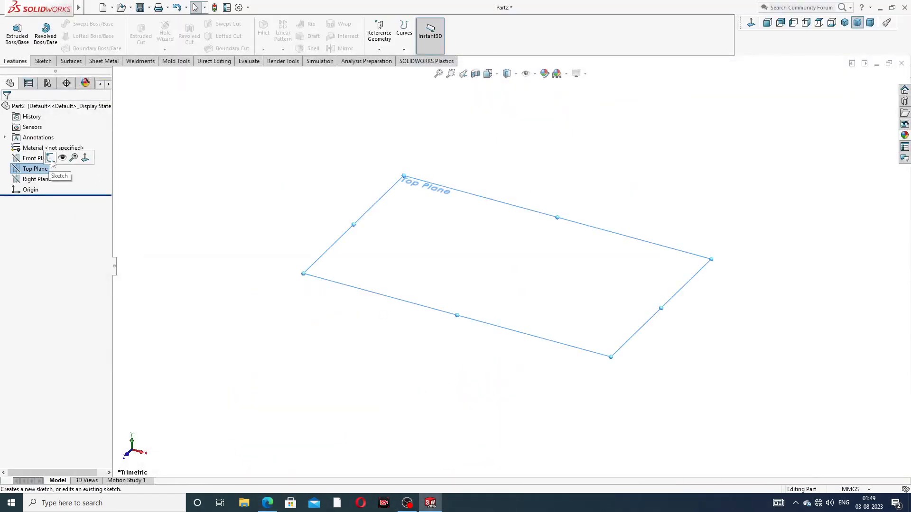
{"action": "left_click", "coordinate": [50, 158]}
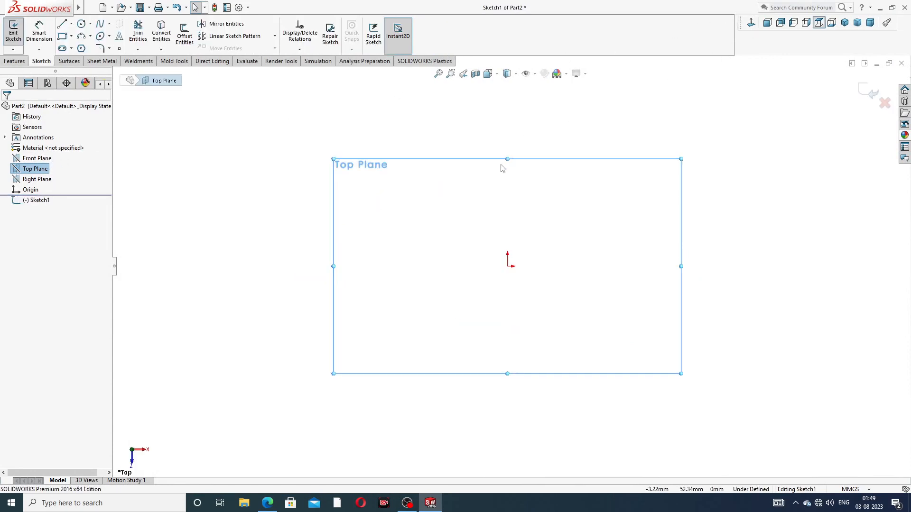
{"action": "left_click", "coordinate": [82, 24]}
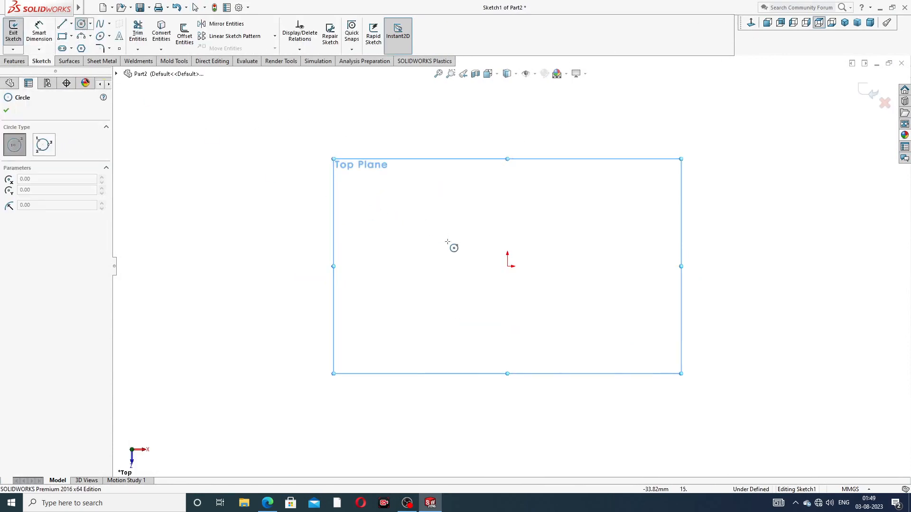
{"action": "left_click", "coordinate": [509, 266]}
{"action": "left_click", "coordinate": [561, 180]}
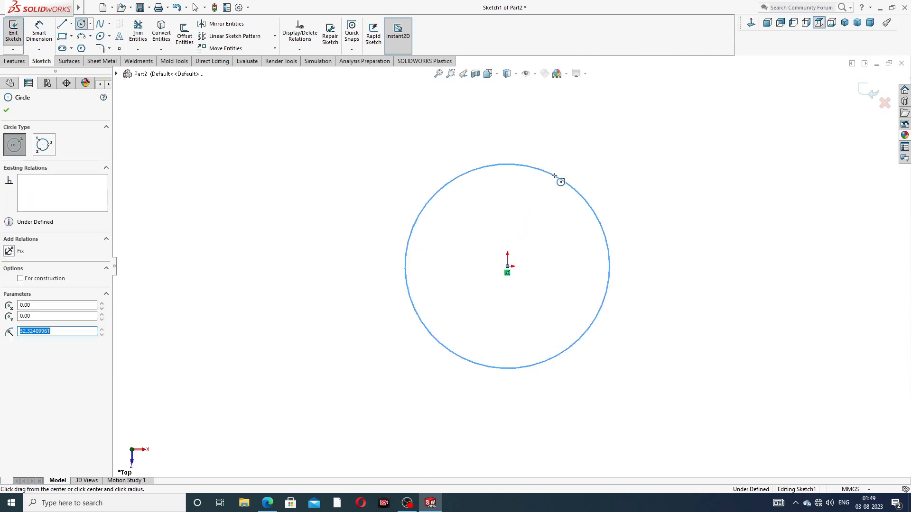
{"action": "left_click", "coordinate": [508, 266]}
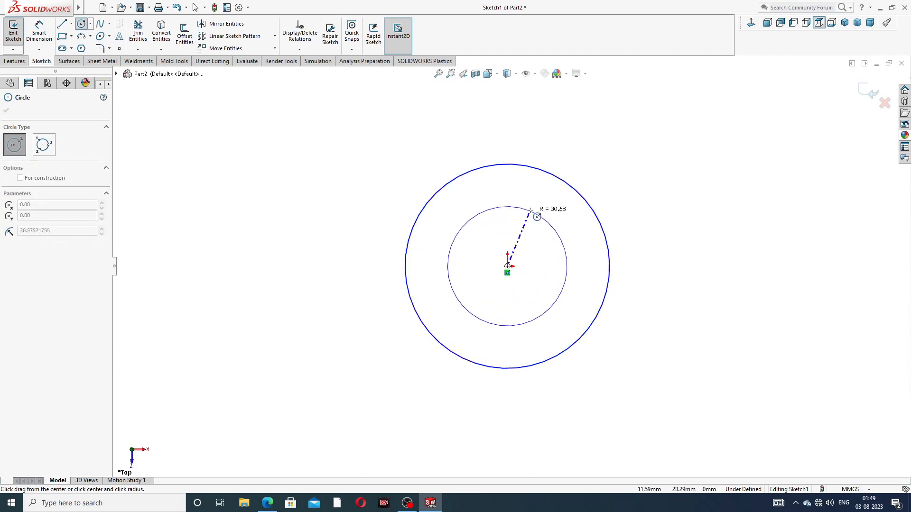
{"action": "left_click", "coordinate": [536, 205]}
{"action": "right_click", "coordinate": [609, 160]}
{"action": "left_click", "coordinate": [626, 159]}
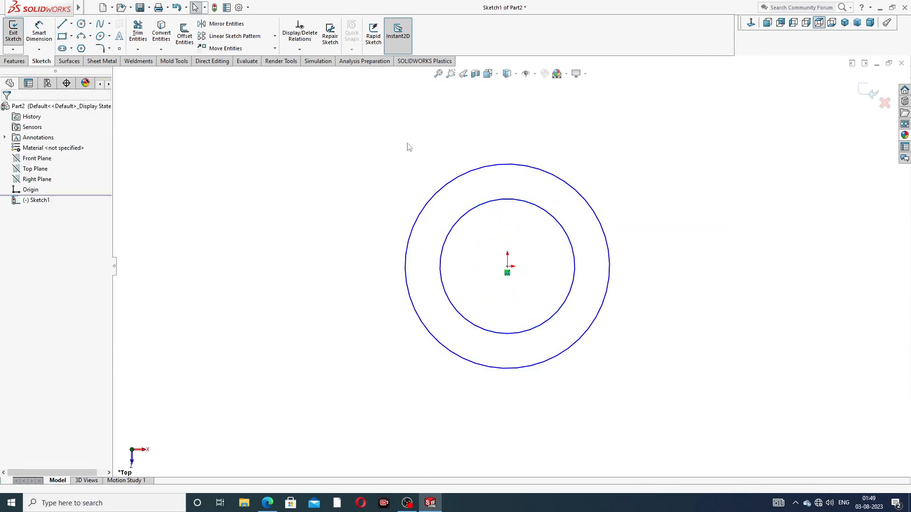
Dimension the outer circle's diameter as 52 mm
{"action": "left_click", "coordinate": [39, 34]}
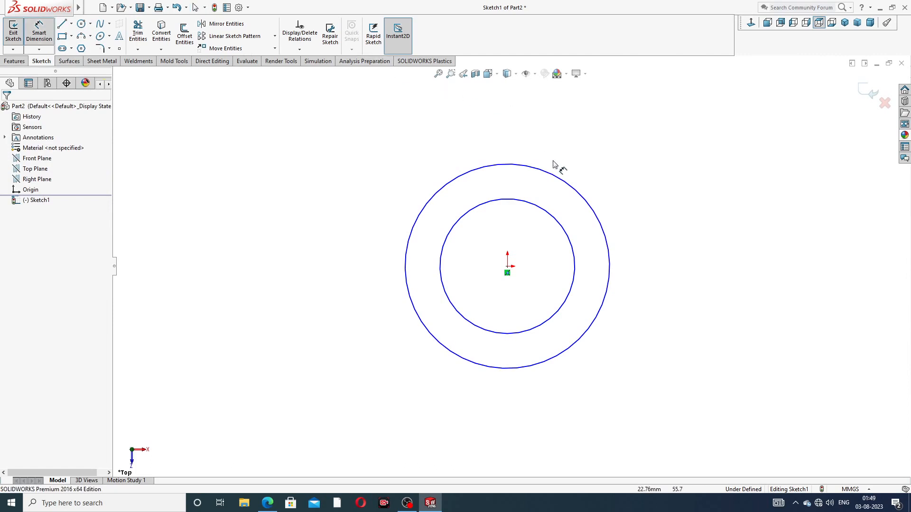
{"action": "left_click", "coordinate": [564, 180]}
{"action": "left_click", "coordinate": [642, 162]}
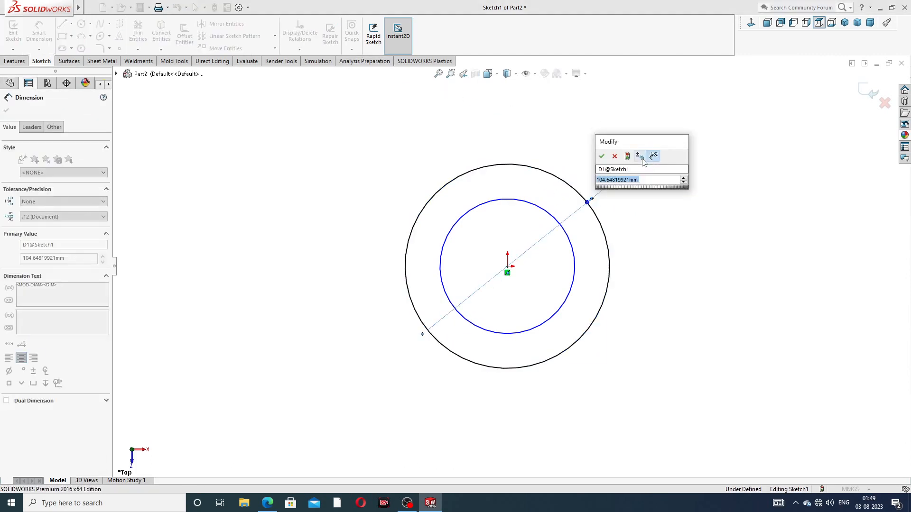
{"action": "type", "text": "52"}
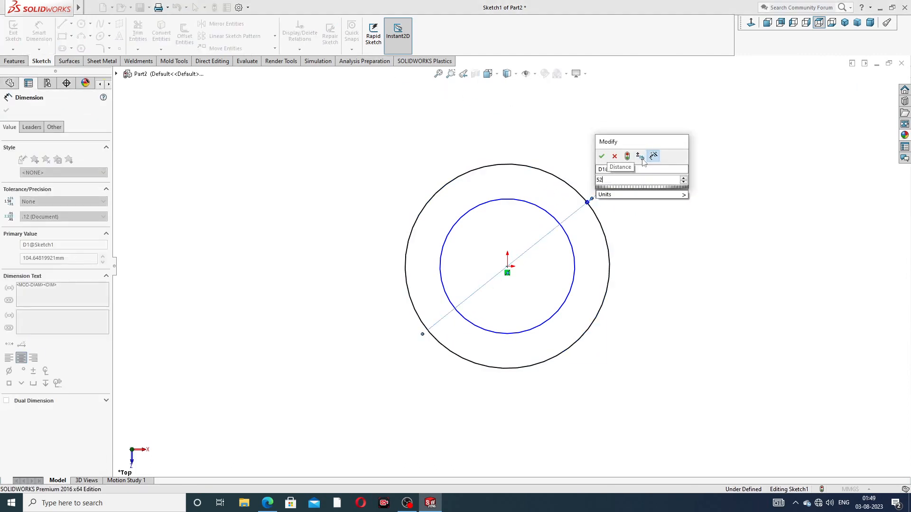
{"action": "key", "text": "Return"}
Dimension the inner circle's diameter as 24 mm and place its label outside the outer circle
{"action": "left_click", "coordinate": [558, 225]}
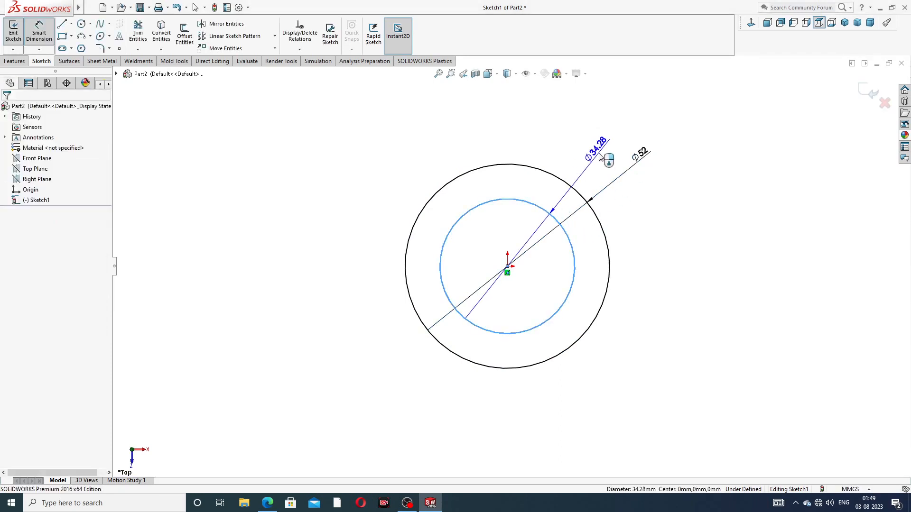
{"action": "left_click", "coordinate": [598, 154]}
{"action": "type", "text": "24"}
{"action": "key", "text": "Return"}
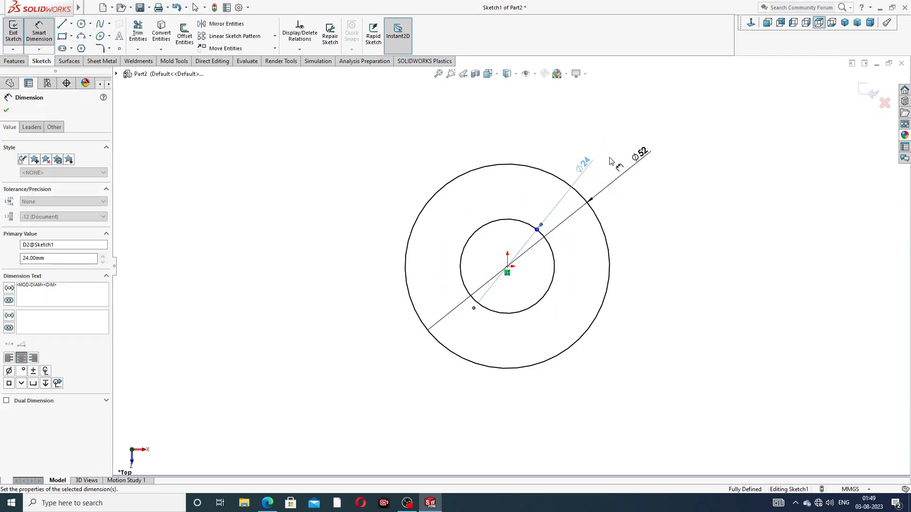
{"action": "left_click_drag", "start_coordinate": [584, 168], "coordinate": [602, 151]}
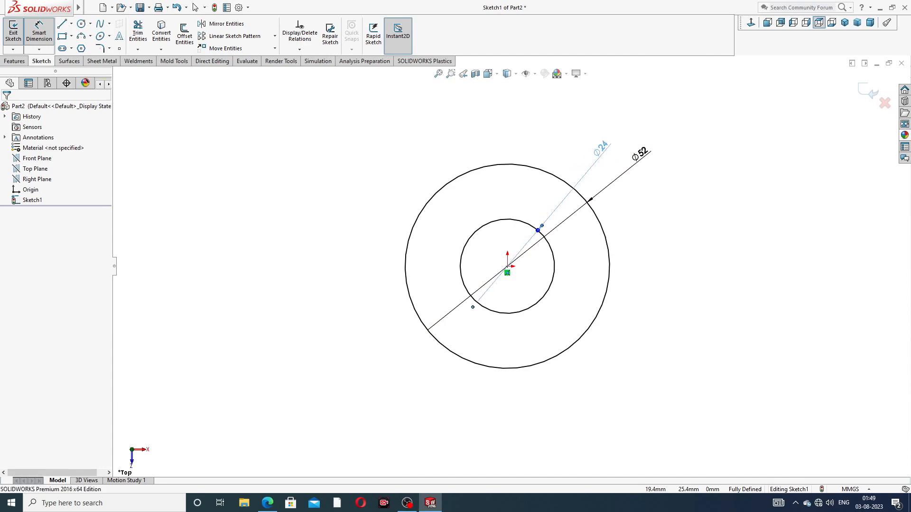
{"action": "right_click", "coordinate": [696, 142]}
{"action": "left_click", "coordinate": [720, 141]}
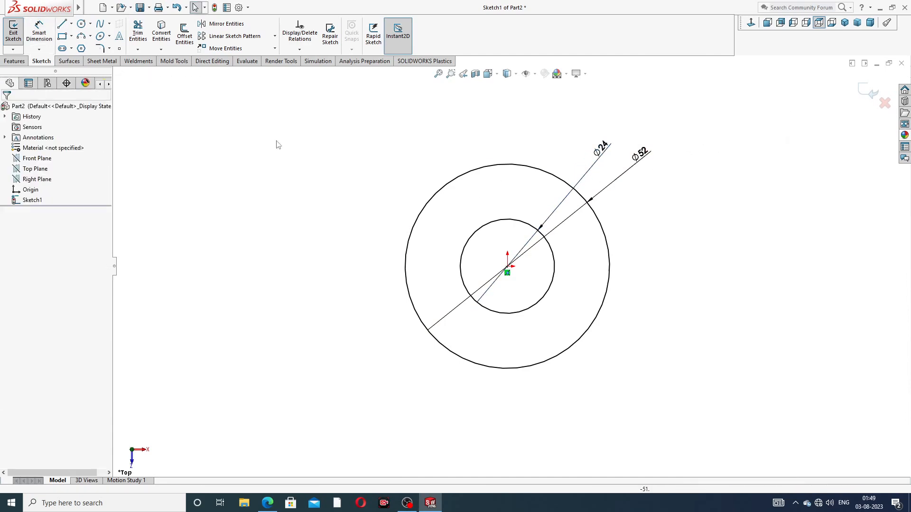
Check the nut's height in the drawing PDF and extrude the ring sketch as a blind boss 9 mm deep
{"action": "left_click", "coordinate": [22, 62]}
{"action": "left_click", "coordinate": [17, 33]}
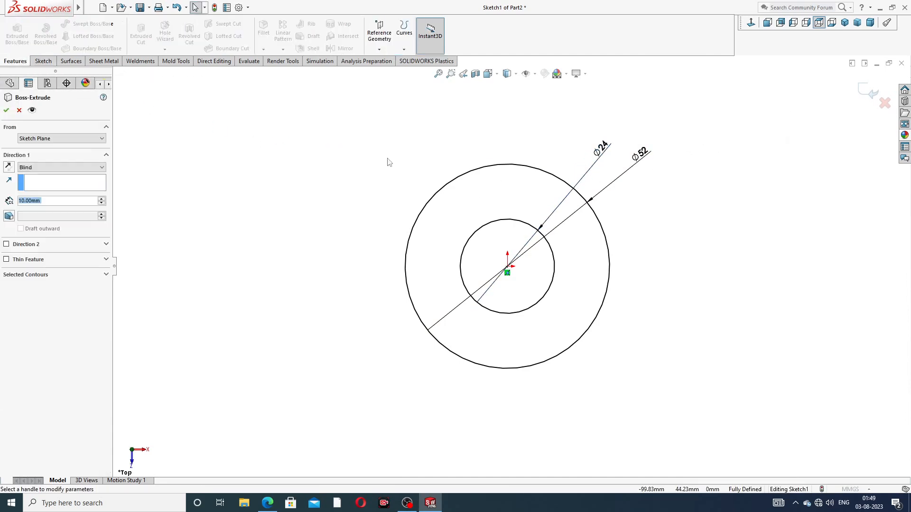
{"action": "left_click", "coordinate": [267, 502]}
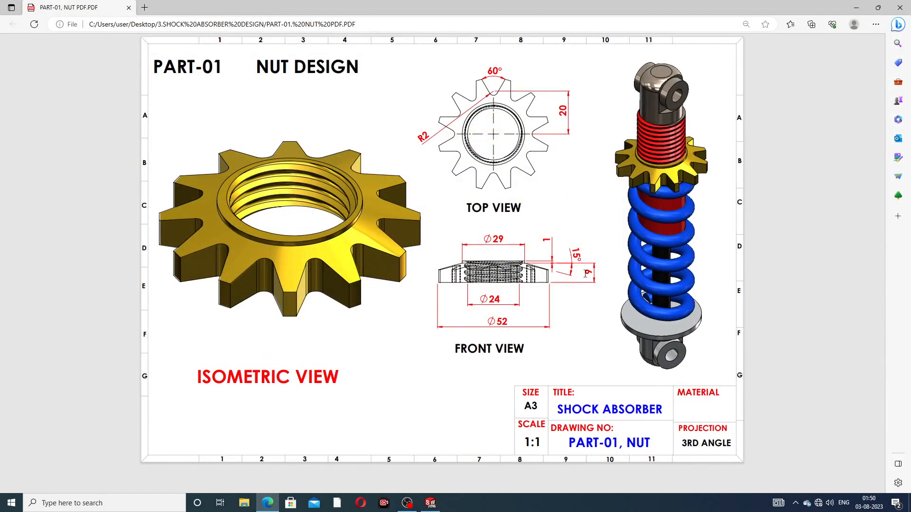
{"action": "left_click", "coordinate": [267, 502]}
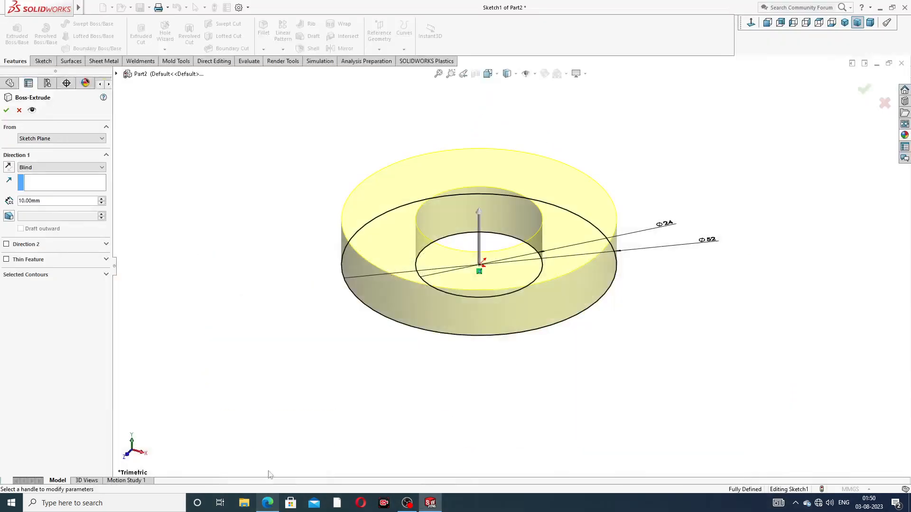
{"action": "double_click", "coordinate": [31, 200]}
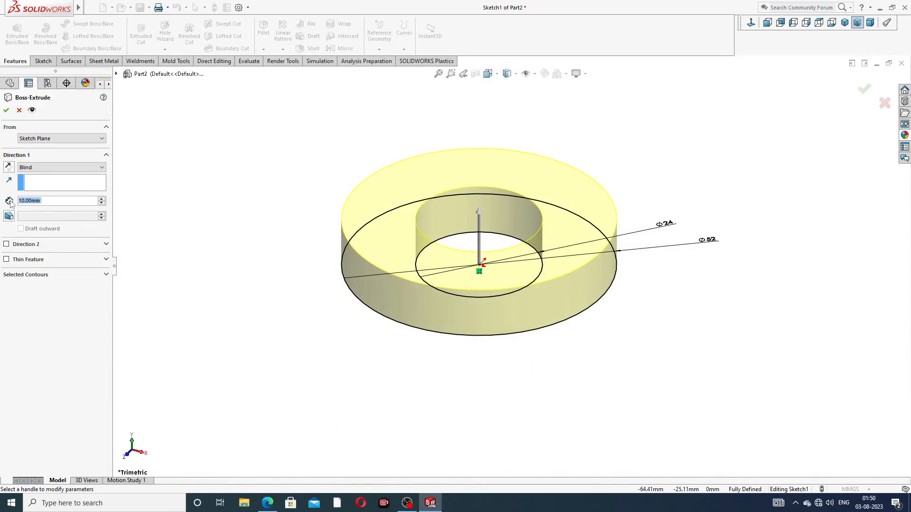
{"action": "type", "text": "9"}
{"action": "key", "text": "Return"}
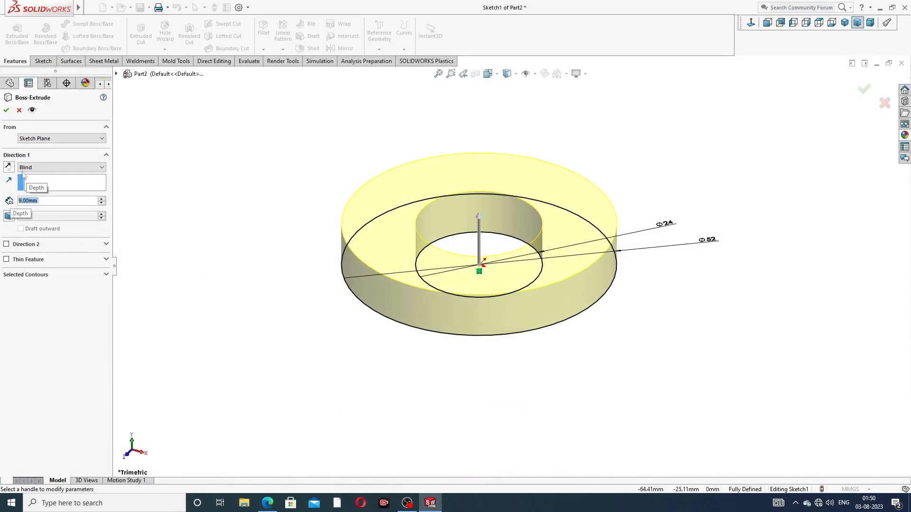
{"action": "left_click", "coordinate": [7, 111]}
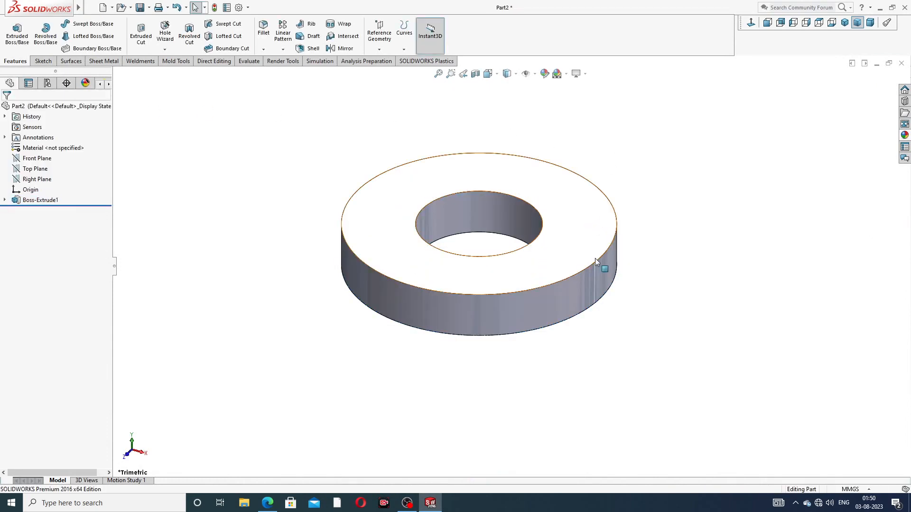
Start a sketch on the ring's top face and draw a circle centred on the origin with a radius of about 17.5 mm
{"action": "middle_click_drag", "start_coordinate": [590, 268], "coordinate": [589, 230]}
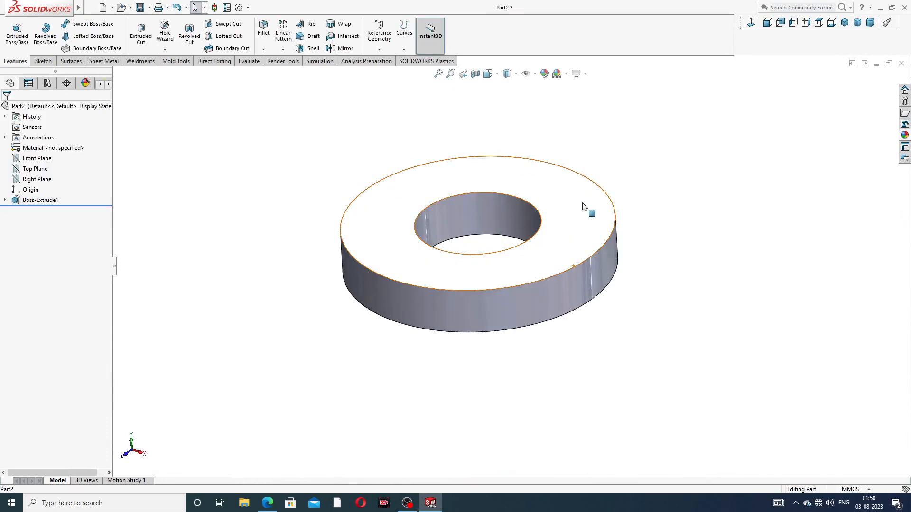
{"action": "left_click", "coordinate": [583, 207]}
{"action": "left_click", "coordinate": [625, 179]}
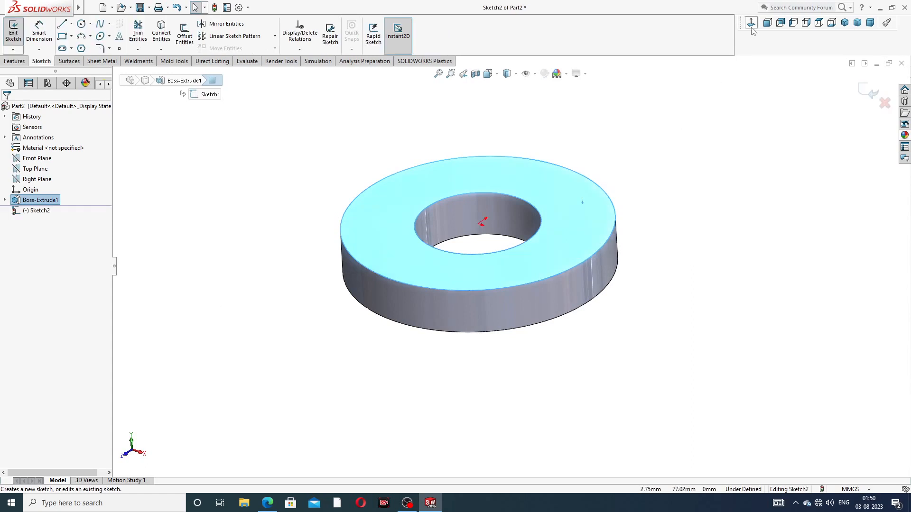
{"action": "left_click", "coordinate": [751, 27]}
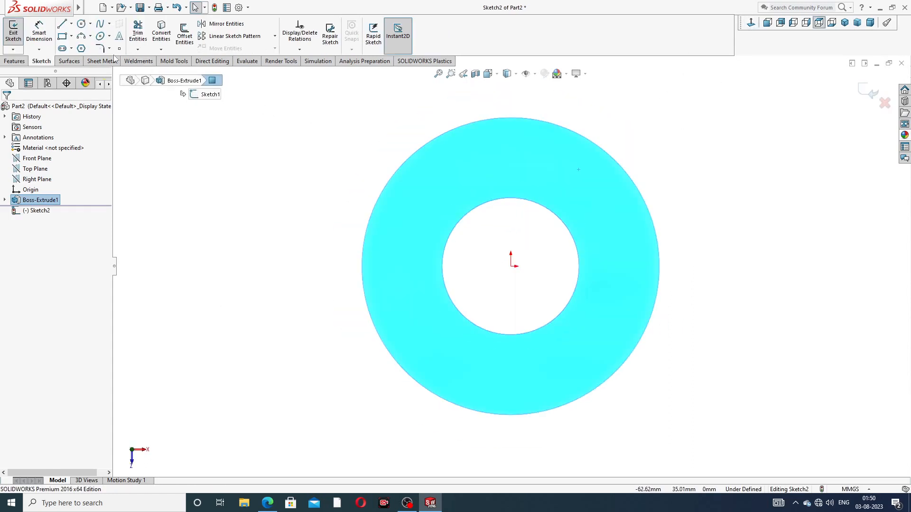
{"action": "left_click", "coordinate": [81, 24]}
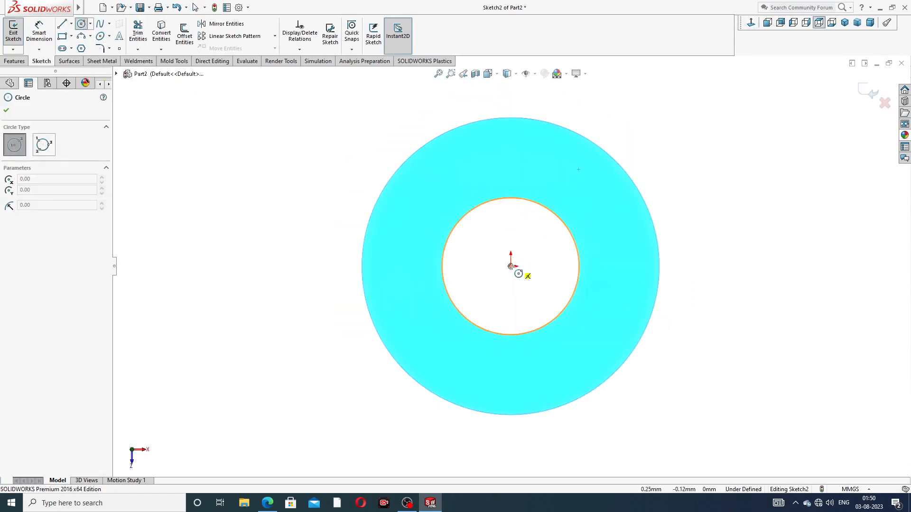
{"action": "left_click", "coordinate": [512, 266]}
{"action": "left_click", "coordinate": [530, 165]}
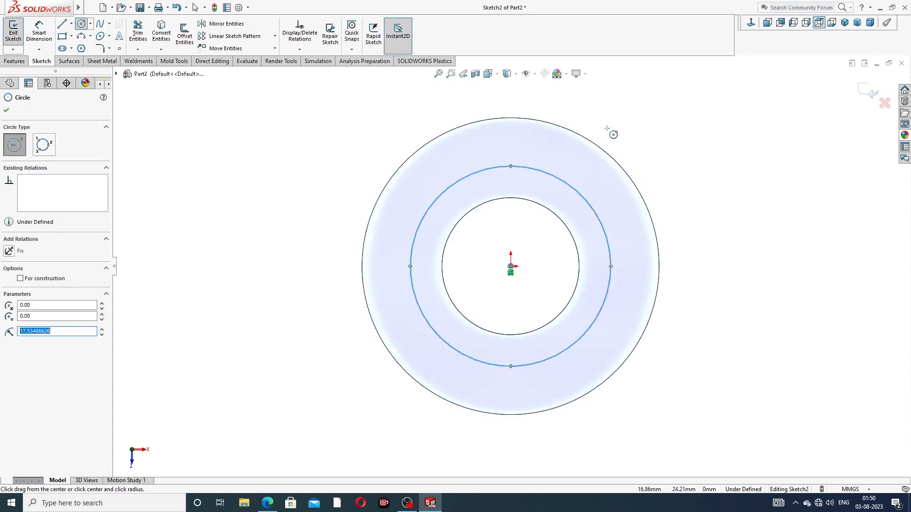
Dimension the sketched circle's diameter as 29 mm and place its label outside the ring
{"action": "right_click", "coordinate": [611, 102]}
{"action": "left_click", "coordinate": [630, 135]}
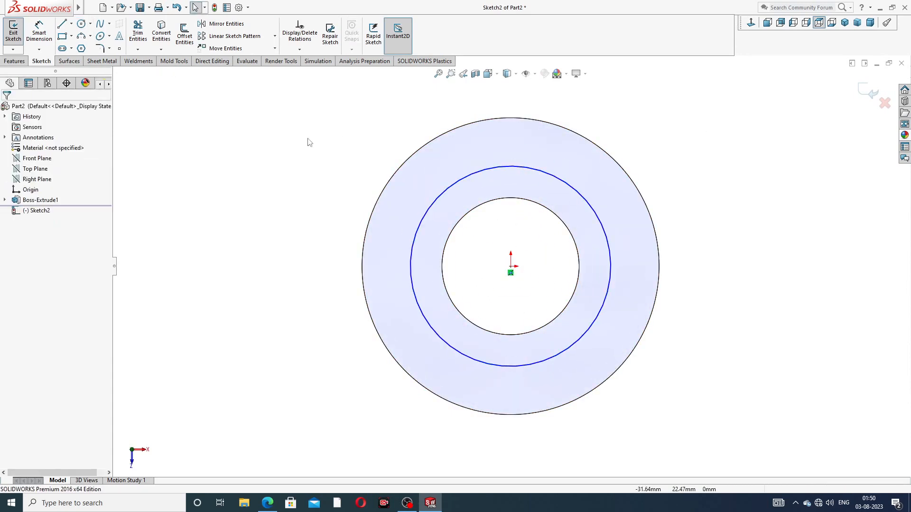
{"action": "left_click", "coordinate": [42, 31]}
{"action": "left_click", "coordinate": [590, 200]}
{"action": "left_click", "coordinate": [655, 160]}
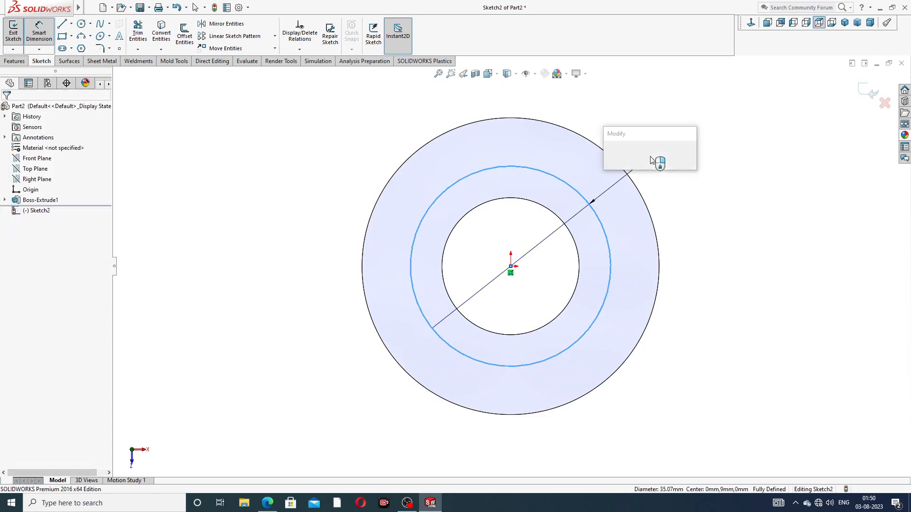
{"action": "type", "text": "29"}
{"action": "key", "text": "Return"}
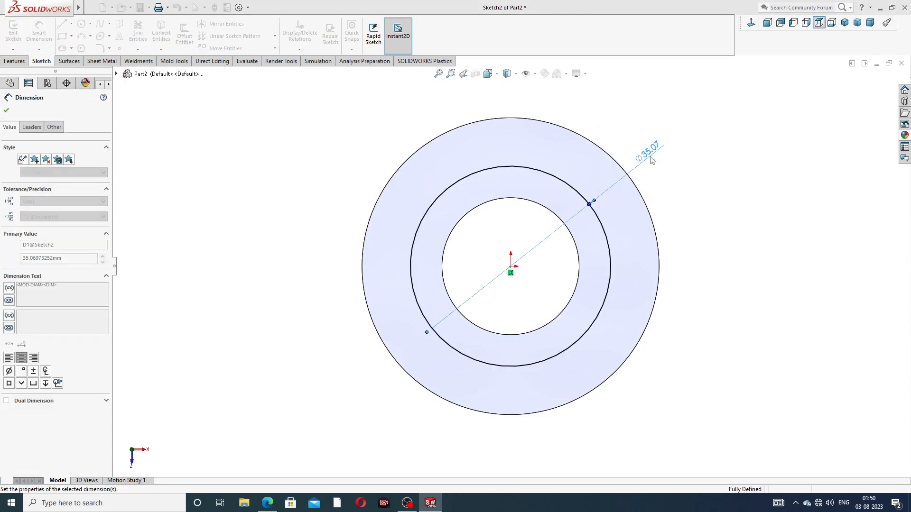
{"action": "right_click", "coordinate": [702, 147]}
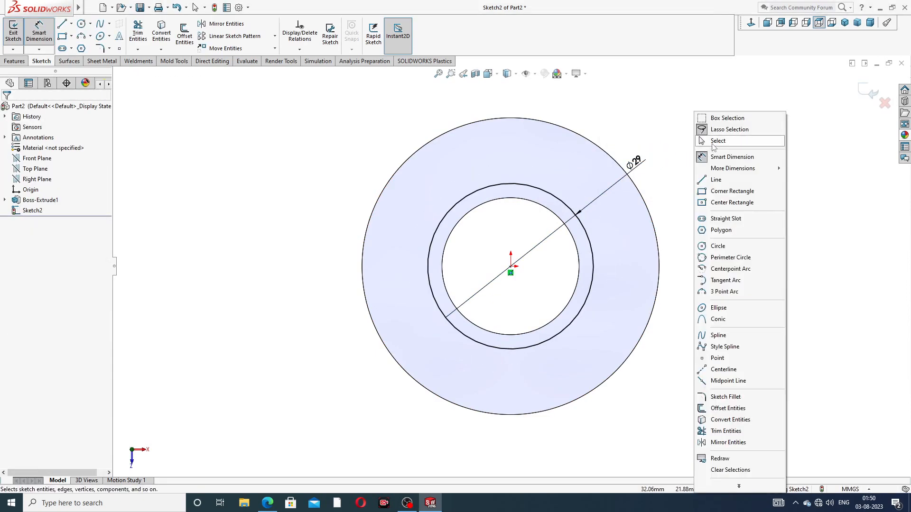
{"action": "left_click", "coordinate": [716, 141]}
Check the collar in the drawing PDF and convert the ring's inner hole edge into the sketch
{"action": "left_click", "coordinate": [268, 502]}
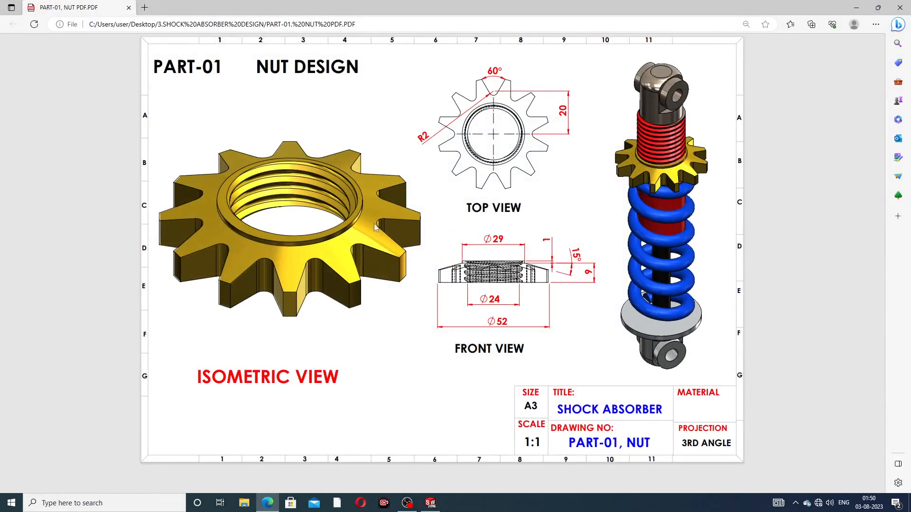
{"action": "left_click", "coordinate": [267, 503]}
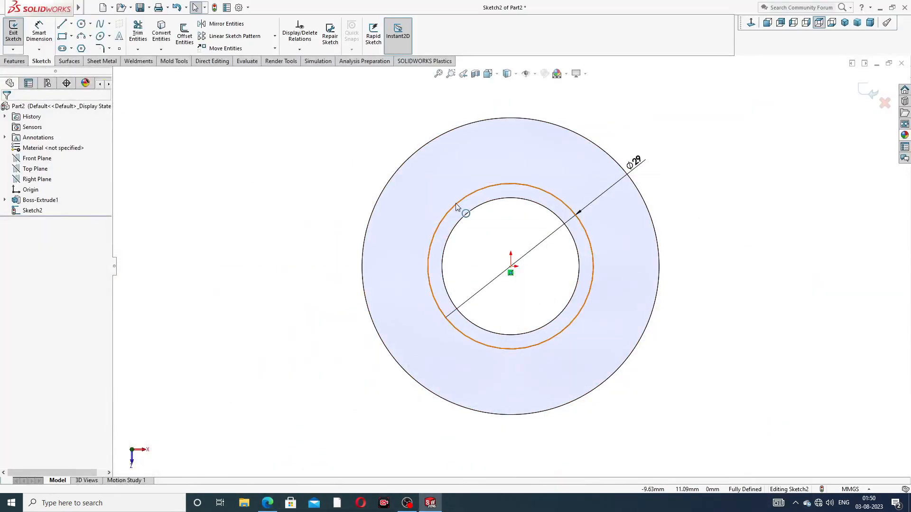
{"action": "left_click", "coordinate": [492, 203]}
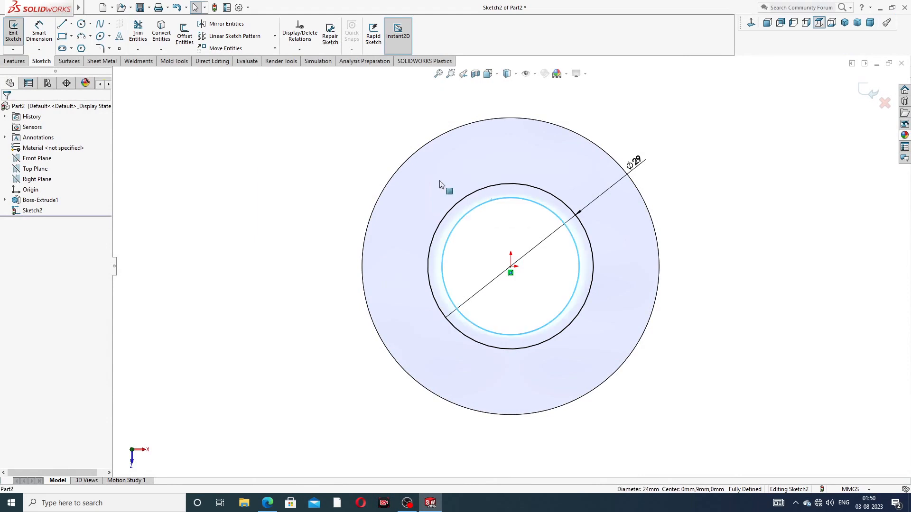
{"action": "left_click", "coordinate": [160, 36]}
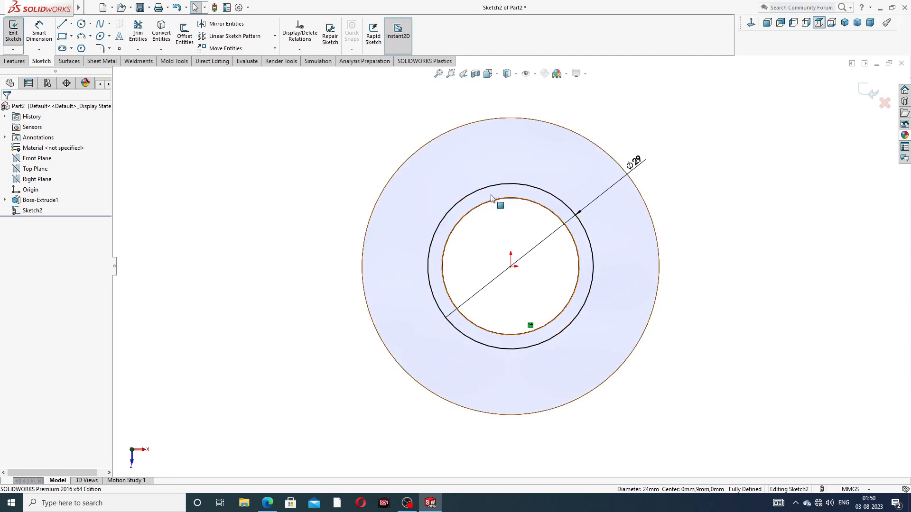
Extrude the collar sketch as a blind boss 1 mm deep, merged with the ring
{"action": "left_click", "coordinate": [15, 61]}
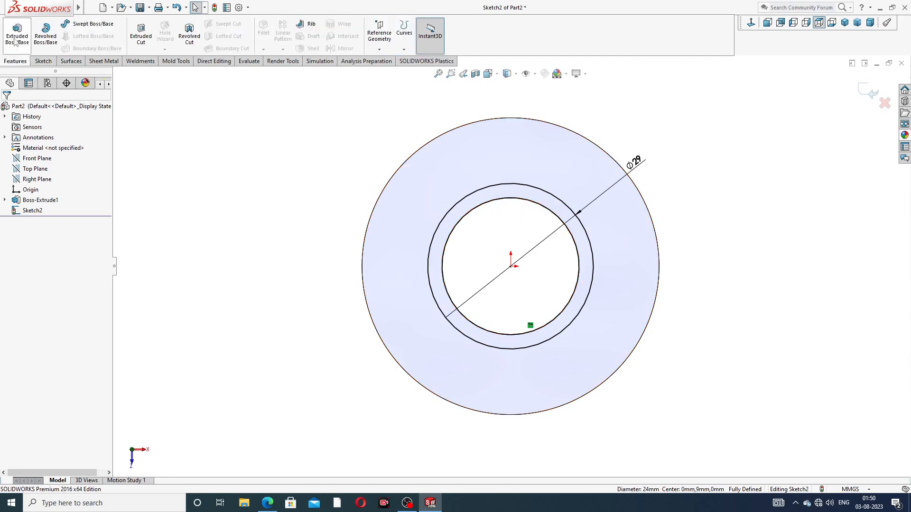
{"action": "left_click", "coordinate": [17, 33]}
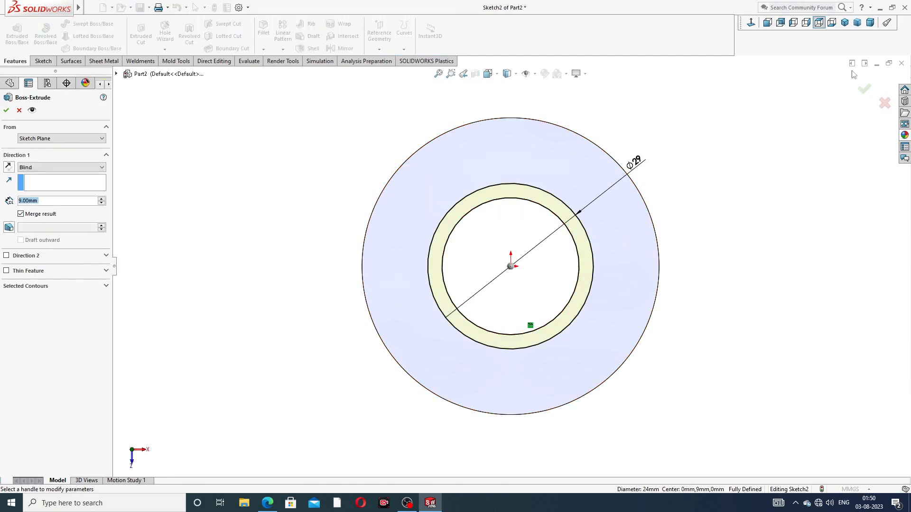
{"action": "left_click", "coordinate": [840, 27]}
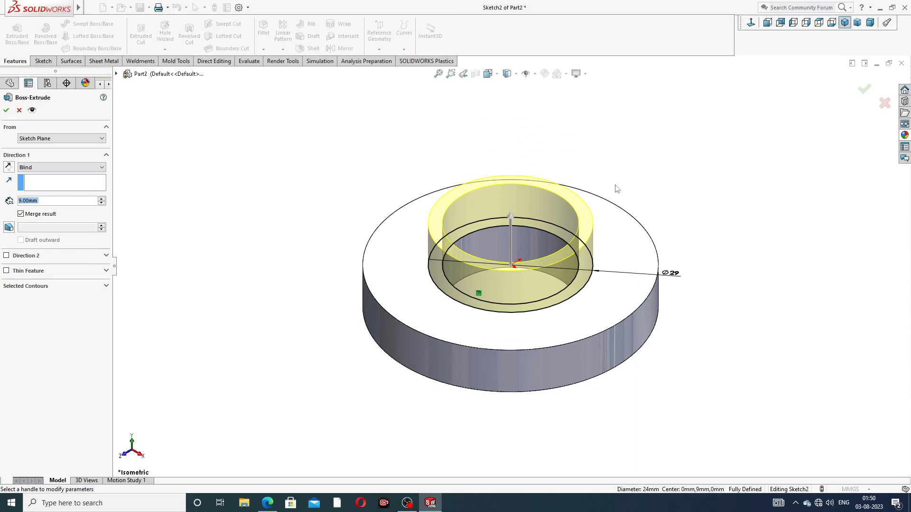
{"action": "scroll", "coordinate": [513, 286], "scroll_direction": "up", "scroll_amount": 2}
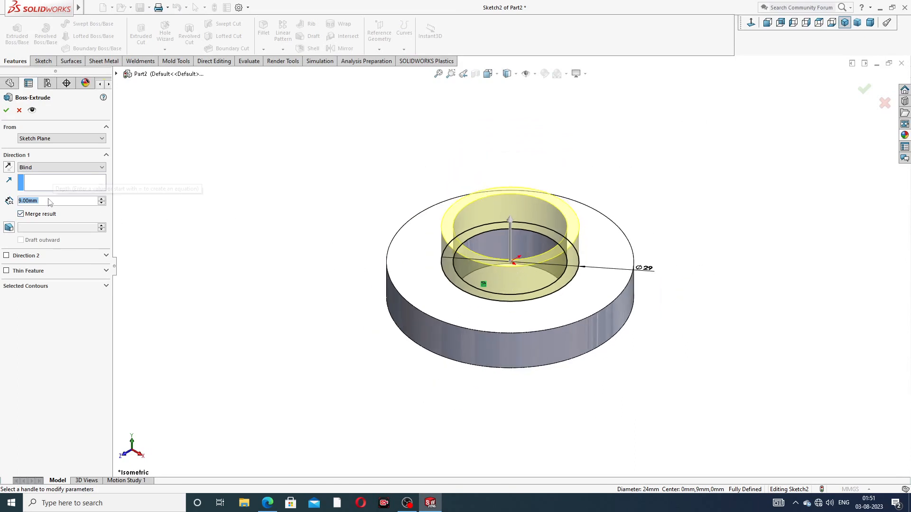
{"action": "type", "text": "1"}
{"action": "key", "text": "Return"}
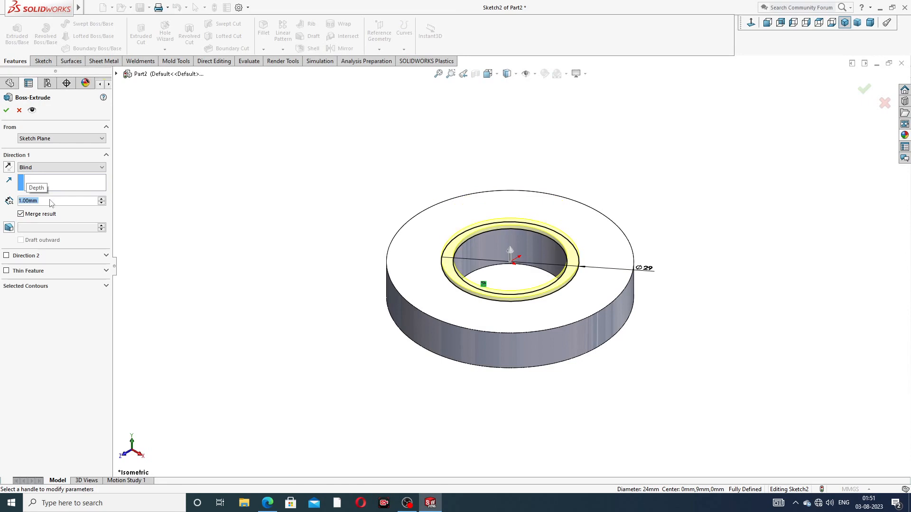
{"action": "left_click", "coordinate": [6, 110]}
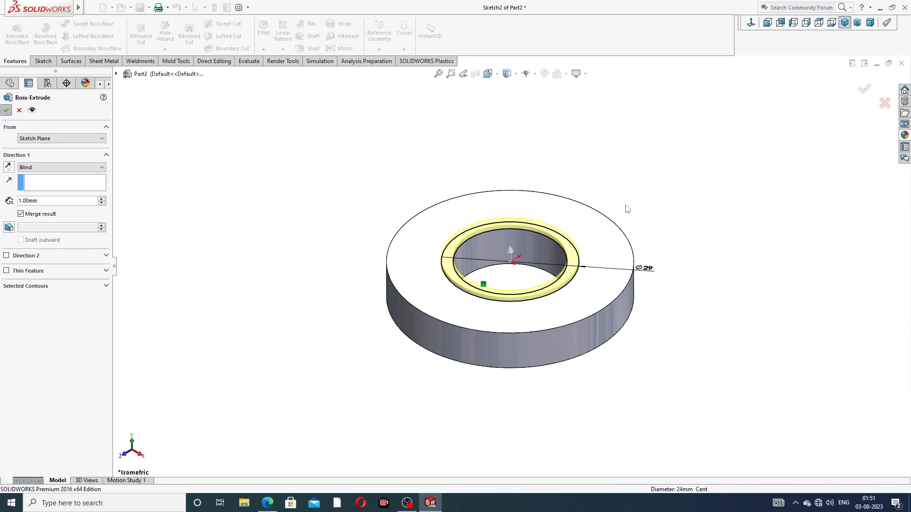
{"action": "mouse_move", "coordinate": [509, 326]}
{"action": "middle_mouse_down"}
{"action": "mouse_move", "coordinate": [512, 256]}
{"action": "mouse_move", "coordinate": [506, 320]}
{"action": "middle_mouse_up"}
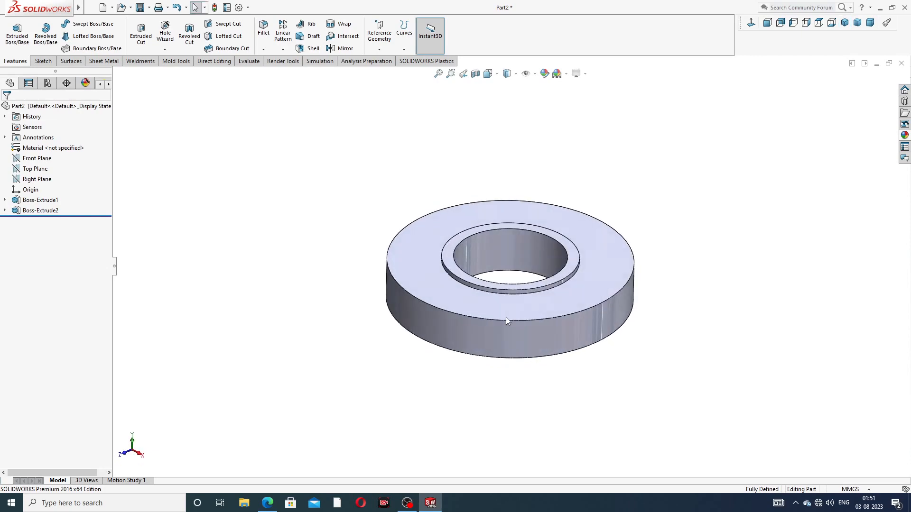
Check the tooth gap in the drawing PDF and start a sketch on the ring's wide top face, viewed straight on
{"action": "left_click", "coordinate": [271, 506]}
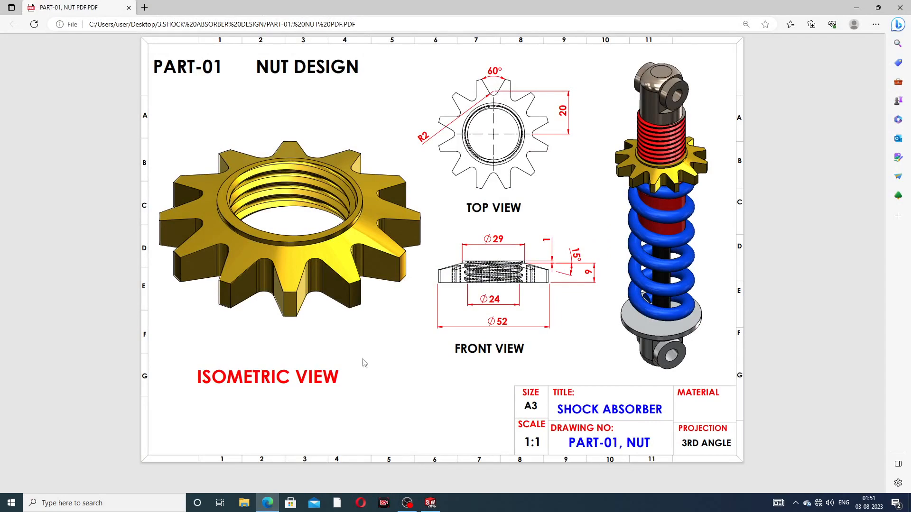
{"action": "left_click", "coordinate": [268, 502]}
{"action": "left_click", "coordinate": [483, 210]}
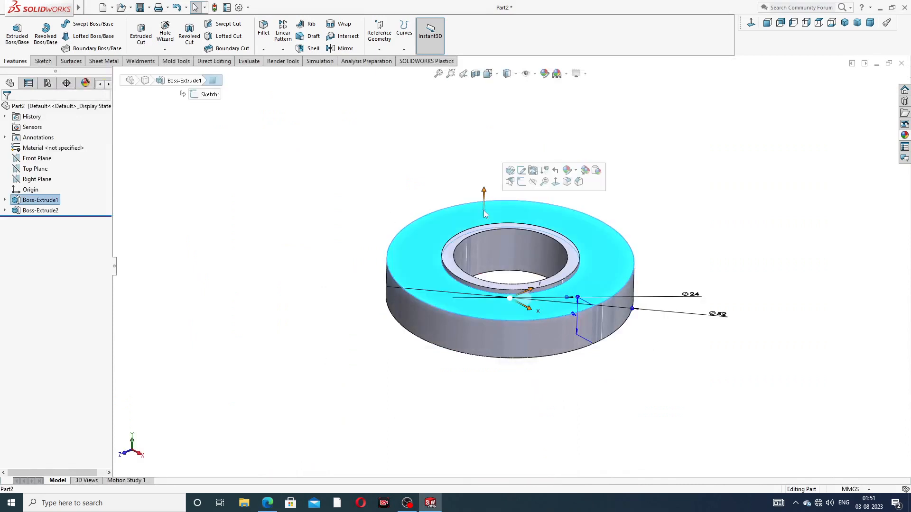
{"action": "left_click", "coordinate": [523, 183]}
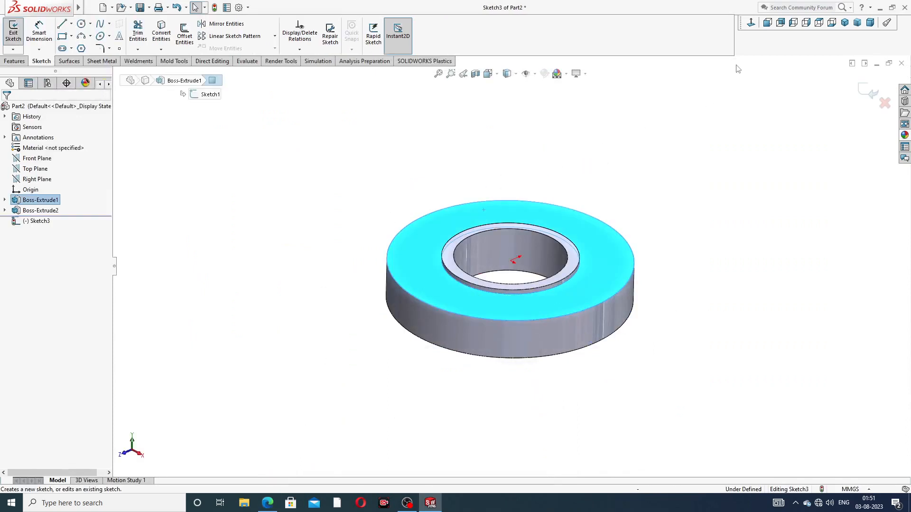
{"action": "left_click", "coordinate": [751, 25]}
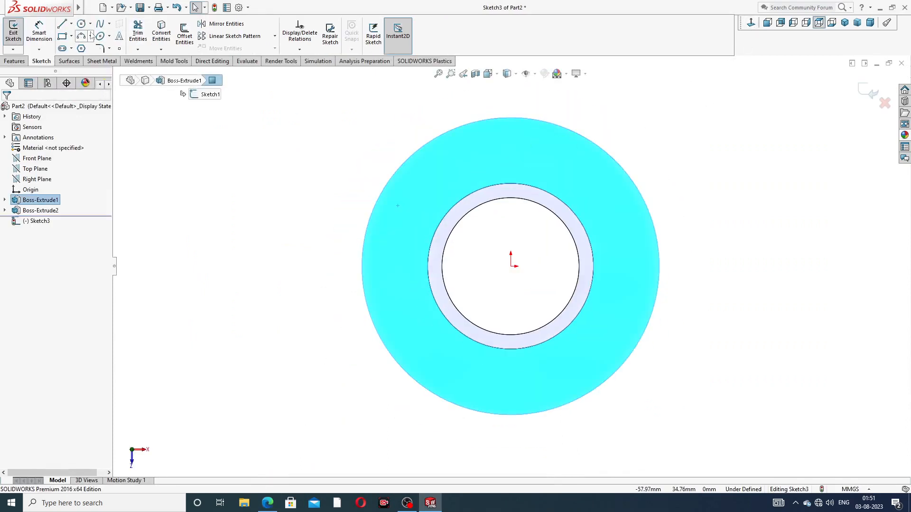
Draw a vertical and a horizontal centerline between the origin and the ring's outer edge
{"action": "left_click", "coordinate": [71, 24]}
{"action": "left_click", "coordinate": [85, 45]}
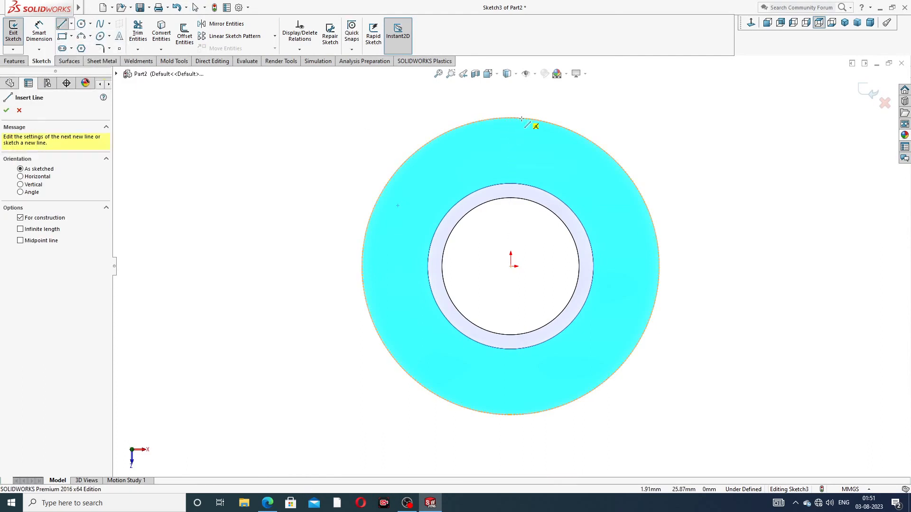
{"action": "left_click", "coordinate": [511, 118]}
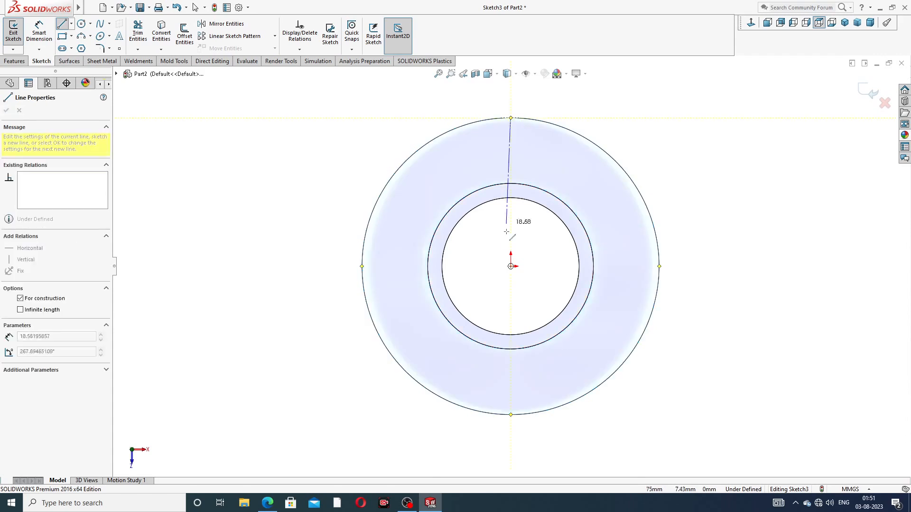
{"action": "left_click", "coordinate": [510, 266]}
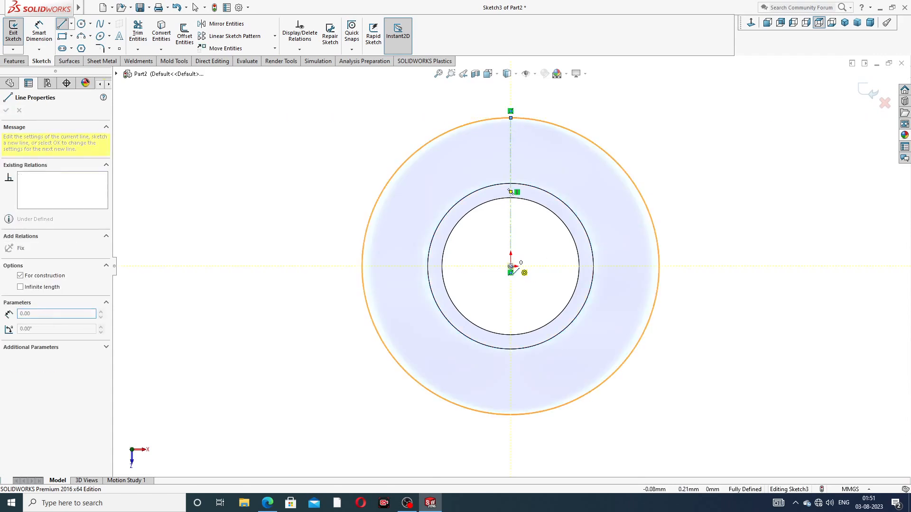
{"action": "left_click", "coordinate": [361, 266]}
{"action": "right_click", "coordinate": [328, 196]}
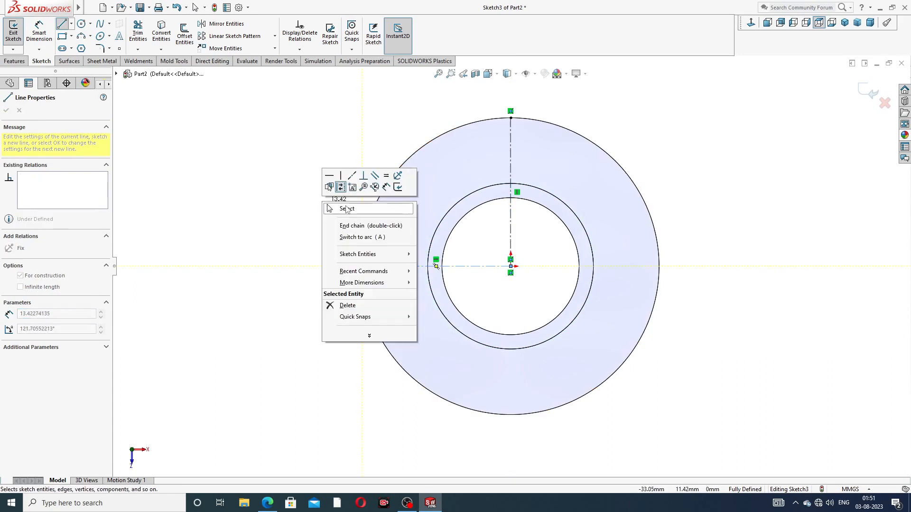
{"action": "left_click", "coordinate": [346, 209]}
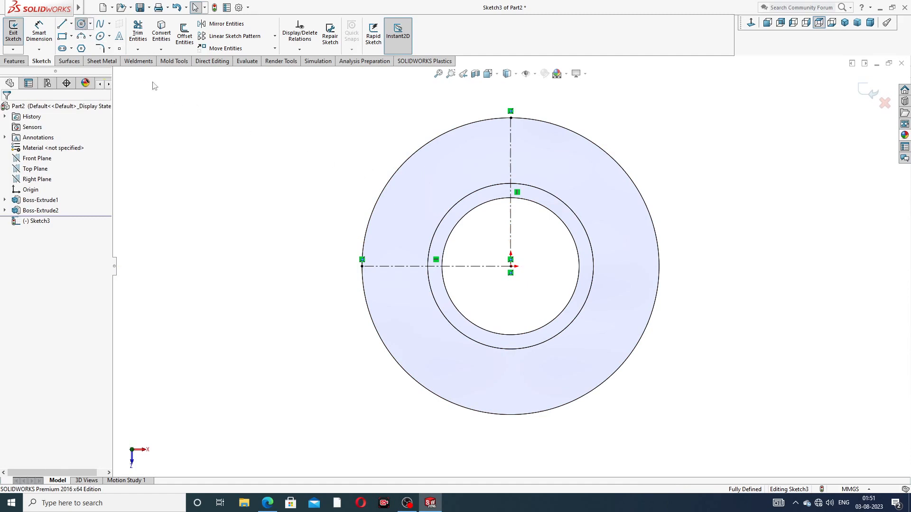
Draw a circle of about 2.4 mm radius on the vertical centerline, centred about 20 mm above the origin
{"action": "left_click", "coordinate": [81, 23]}
{"action": "scroll", "coordinate": [521, 174], "scroll_direction": "down", "scroll_amount": 2}
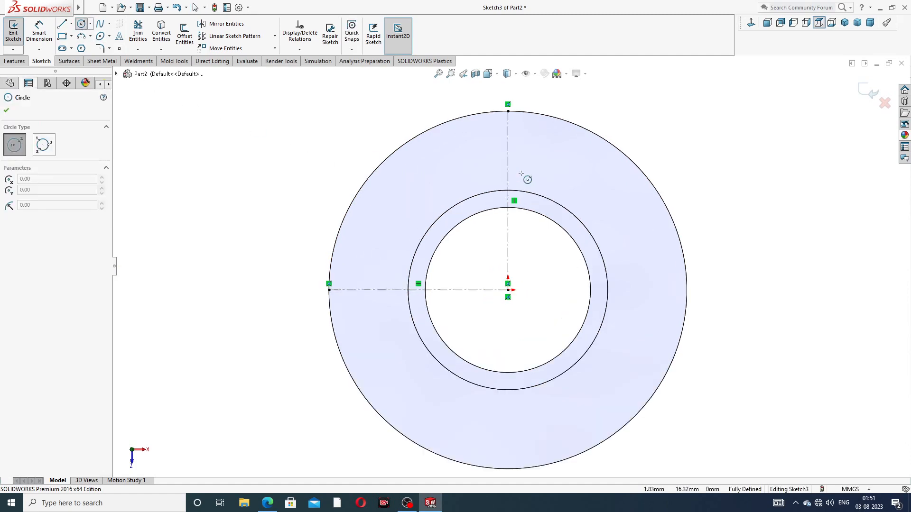
{"action": "left_click", "coordinate": [507, 153]}
{"action": "left_click", "coordinate": [520, 142]}
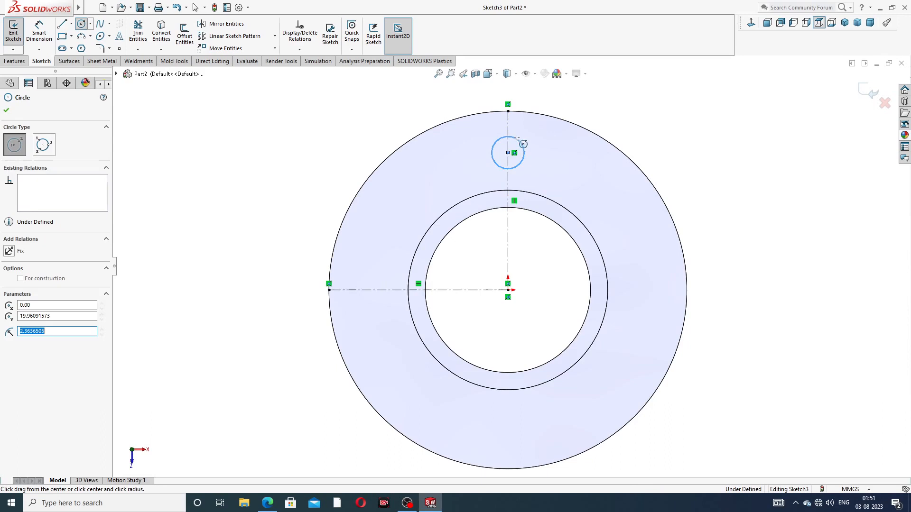
{"action": "right_click", "coordinate": [602, 112]}
{"action": "left_click", "coordinate": [621, 115]}
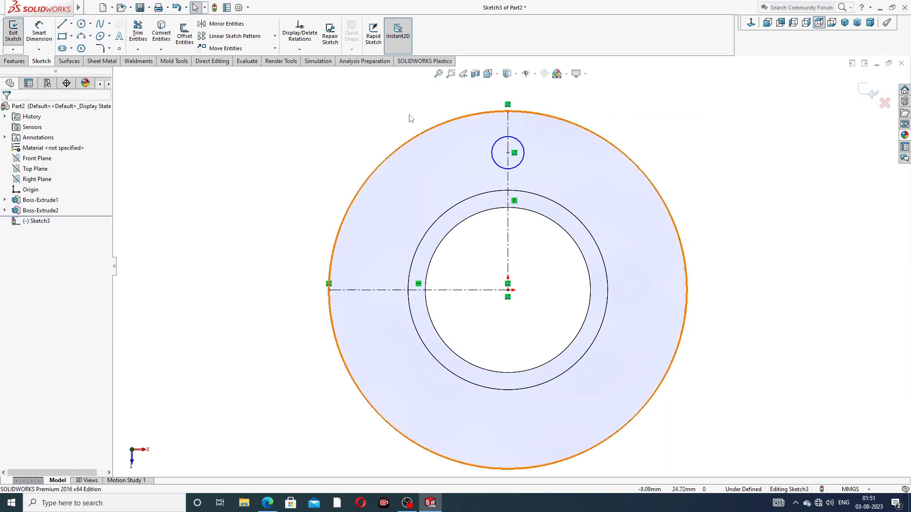
{"action": "left_click", "coordinate": [62, 25]}
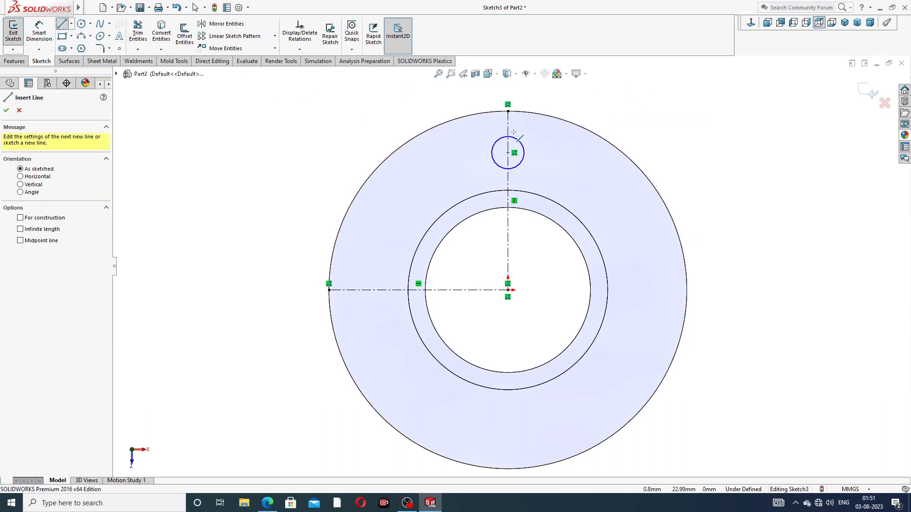
{"action": "scroll", "coordinate": [514, 138], "scroll_direction": "down", "scroll_amount": 2}
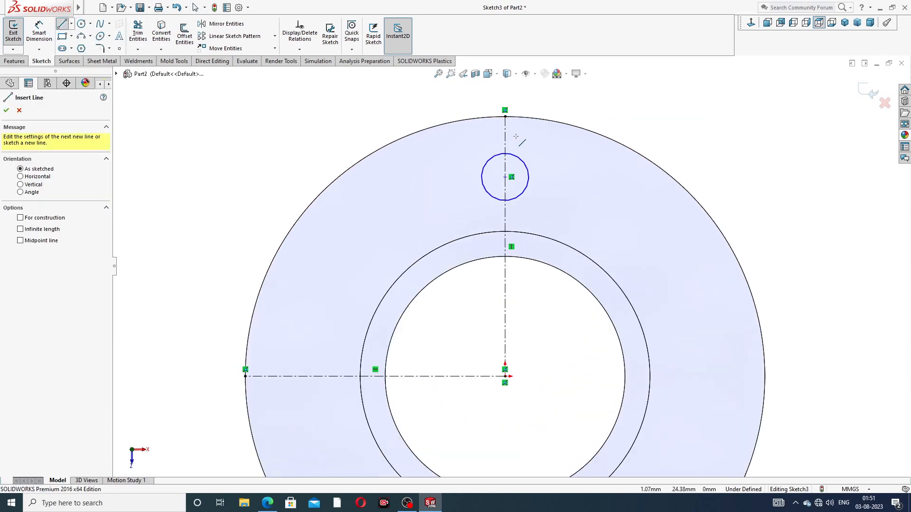
{"action": "left_click", "coordinate": [526, 167]}
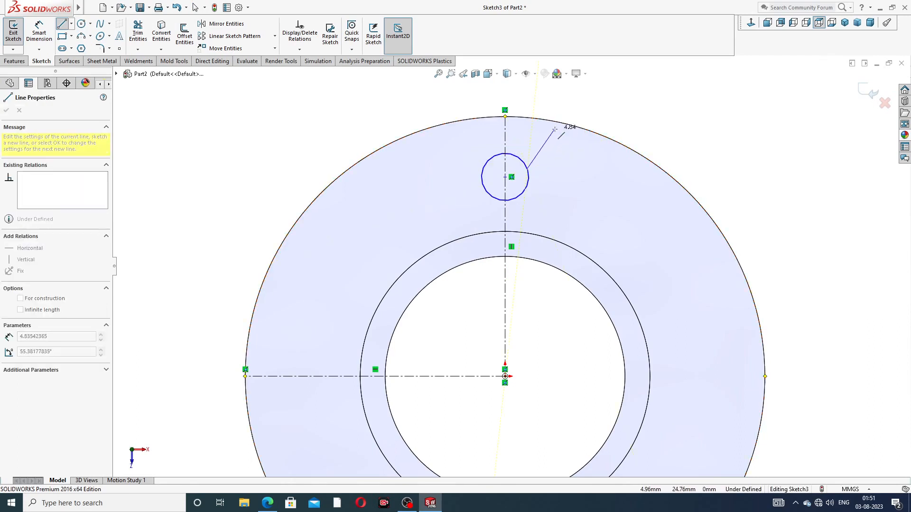
{"action": "key", "text": "Escape"}
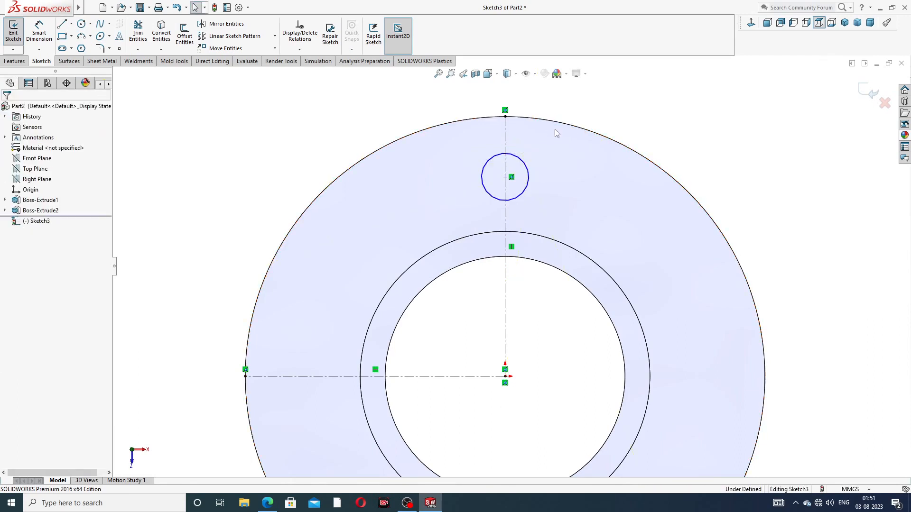
Draw a slanted line tangent to the small circle's right side, ending on the ring's outer edge
{"action": "left_click", "coordinate": [72, 24]}
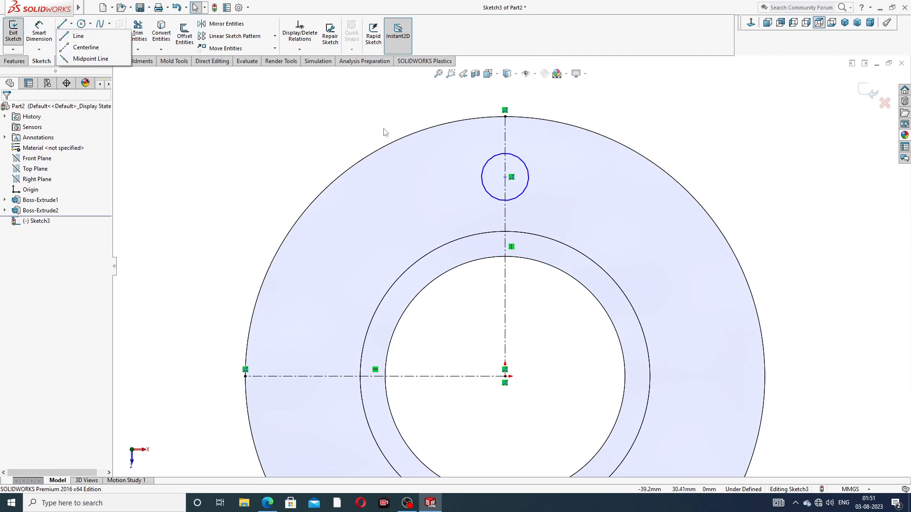
{"action": "left_click", "coordinate": [83, 37]}
{"action": "scroll", "coordinate": [458, 171], "scroll_direction": "down", "scroll_amount": 2}
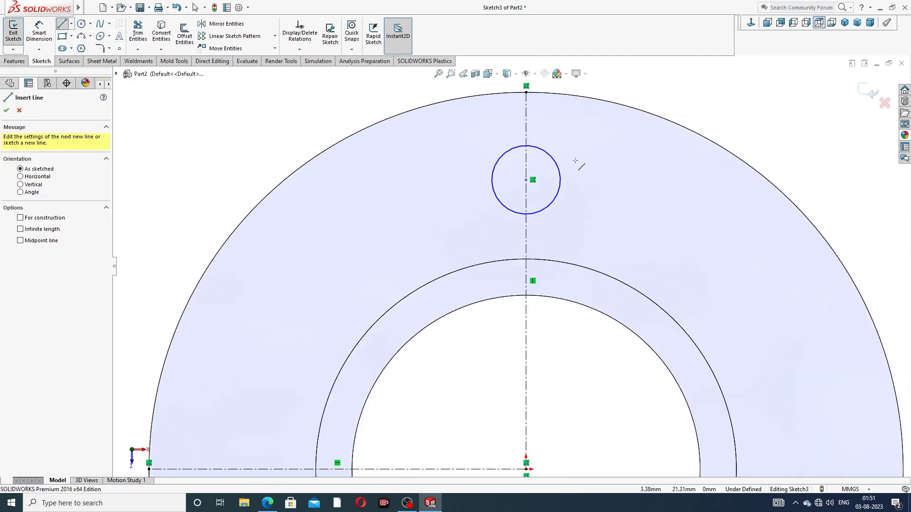
{"action": "left_click", "coordinate": [560, 180]}
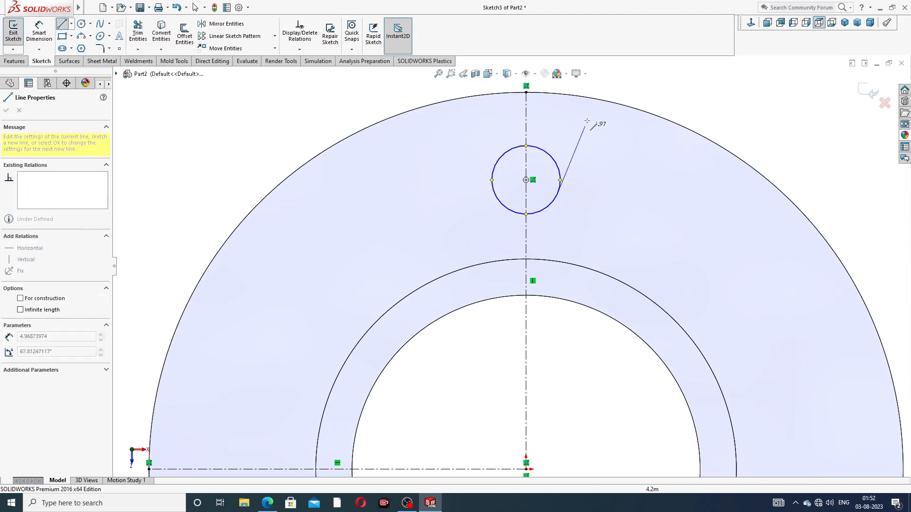
{"action": "left_click", "coordinate": [595, 99]}
{"action": "right_click", "coordinate": [634, 91]}
{"action": "left_click", "coordinate": [654, 94]}
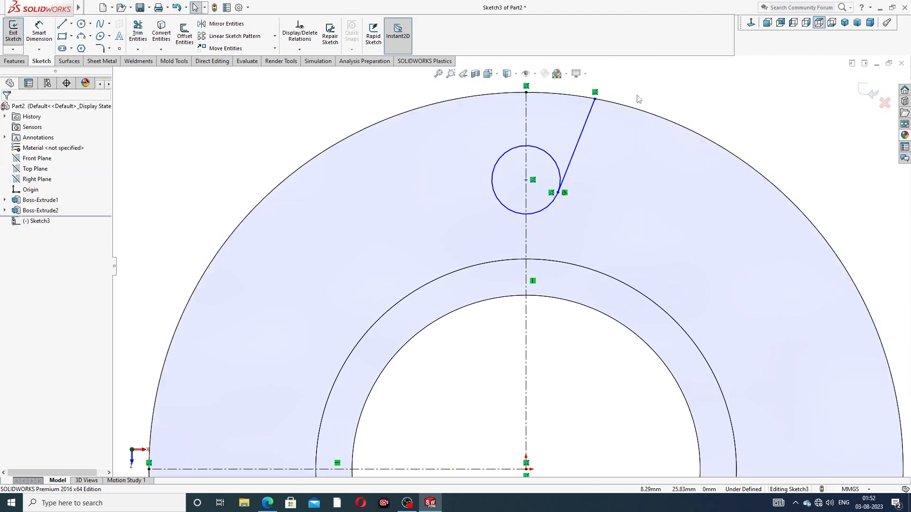
Mirror the slanted tangent line about the vertical centerline
{"action": "left_click", "coordinate": [246, 28]}
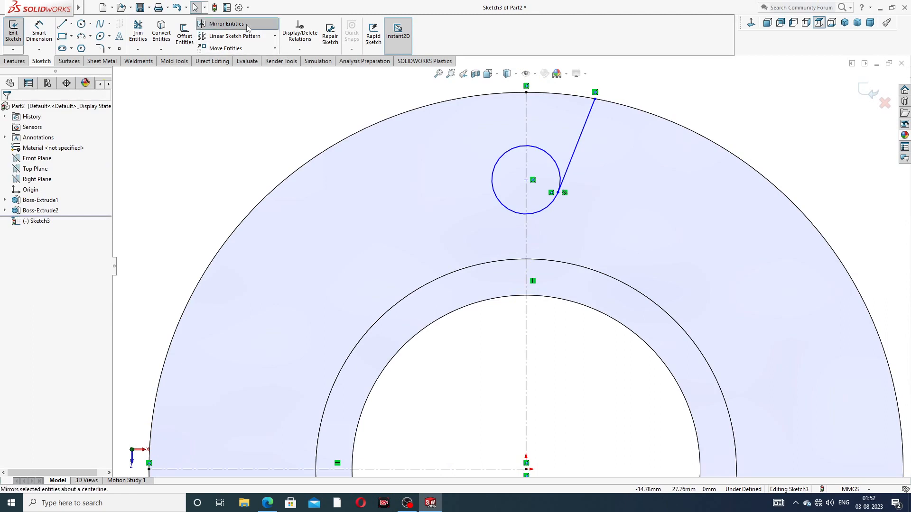
{"action": "left_click", "coordinate": [586, 127]}
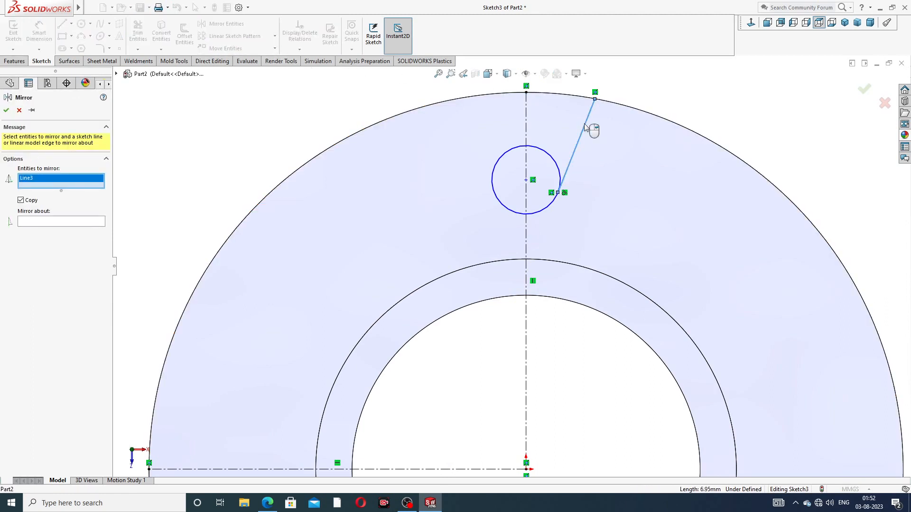
{"action": "left_click", "coordinate": [84, 222]}
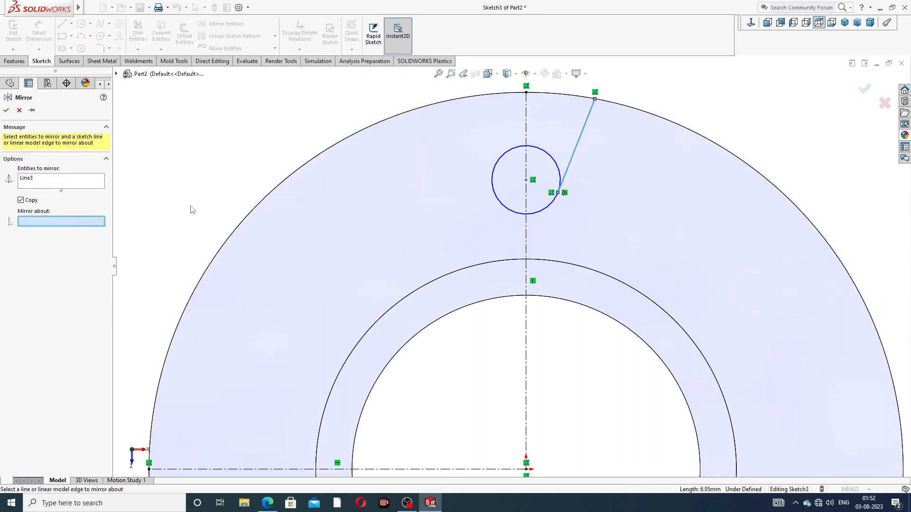
{"action": "left_click", "coordinate": [528, 123]}
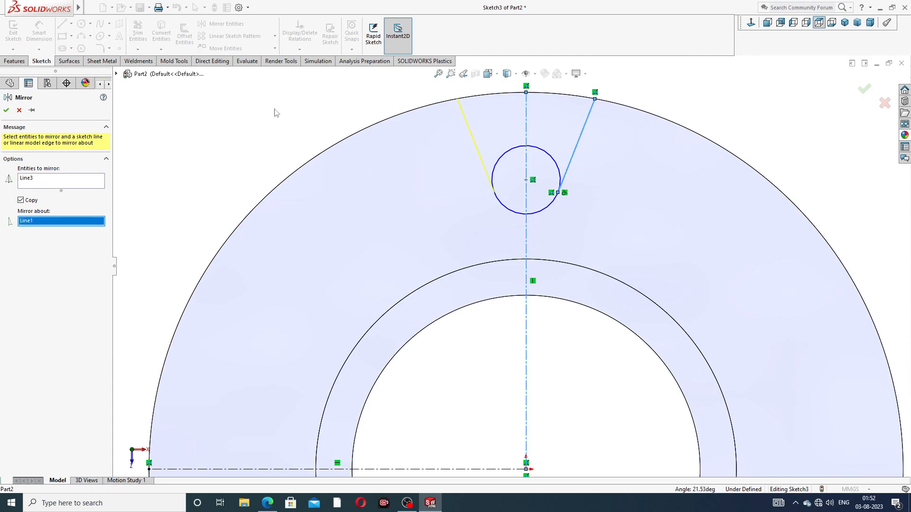
{"action": "left_click", "coordinate": [6, 112]}
{"action": "scroll", "coordinate": [512, 267], "scroll_direction": "up", "scroll_amount": 1}
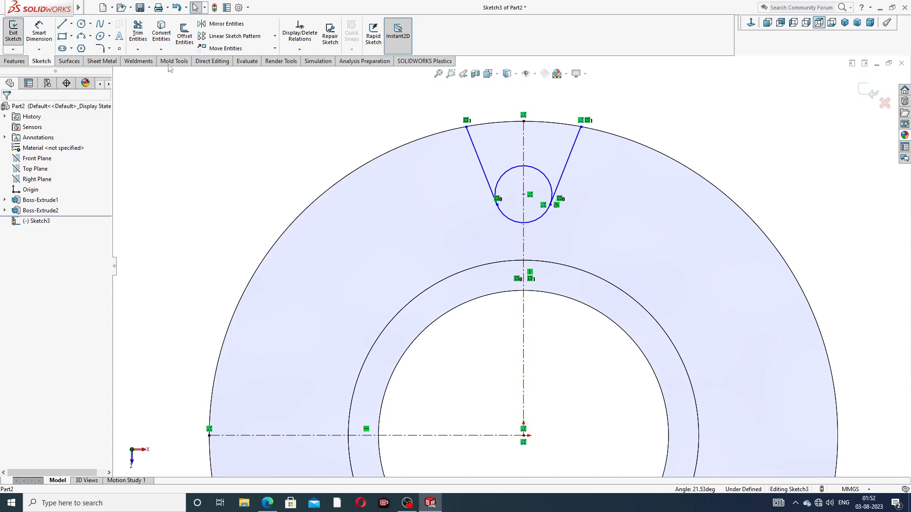
Trim away the upper part of the small circle, leaving the bottom arc between the two slanted lines
{"action": "left_click", "coordinate": [138, 33]}
{"action": "scroll", "coordinate": [548, 167], "scroll_direction": "down", "scroll_amount": 1}
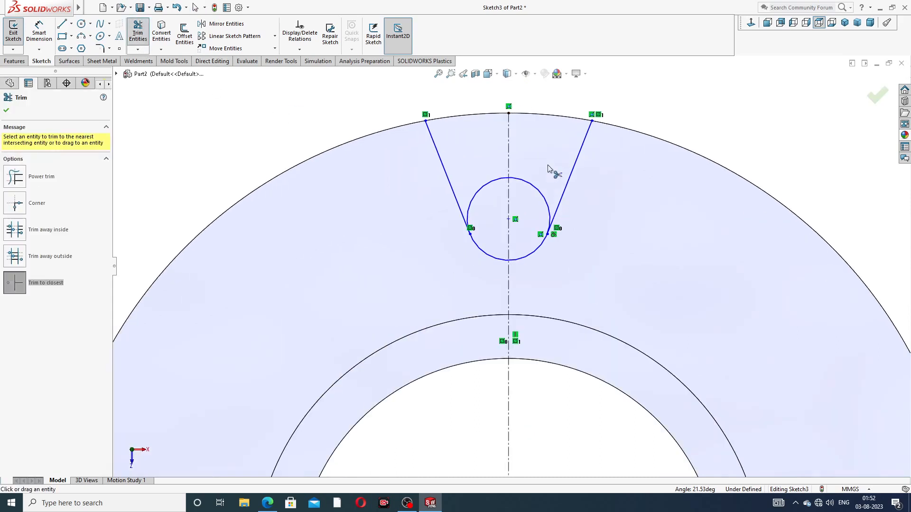
{"action": "left_click", "coordinate": [527, 183]}
{"action": "left_click", "coordinate": [497, 182]}
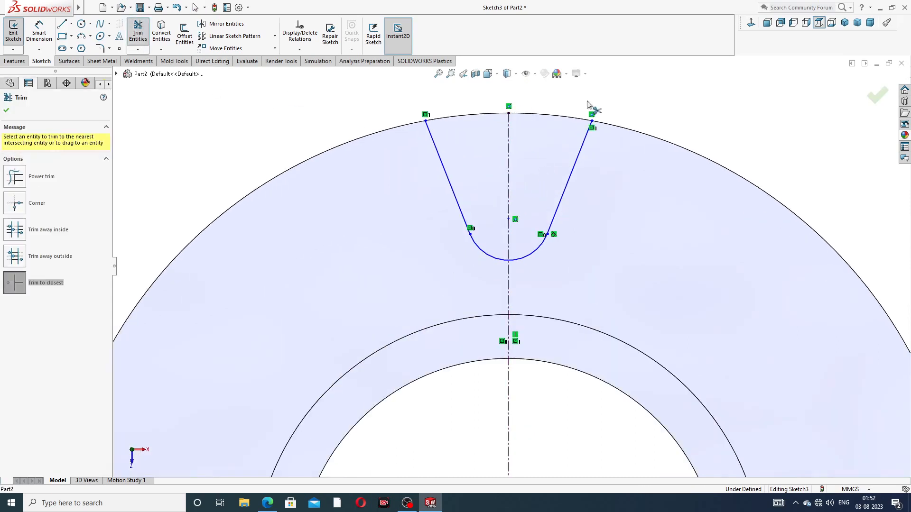
{"action": "right_click", "coordinate": [601, 93]}
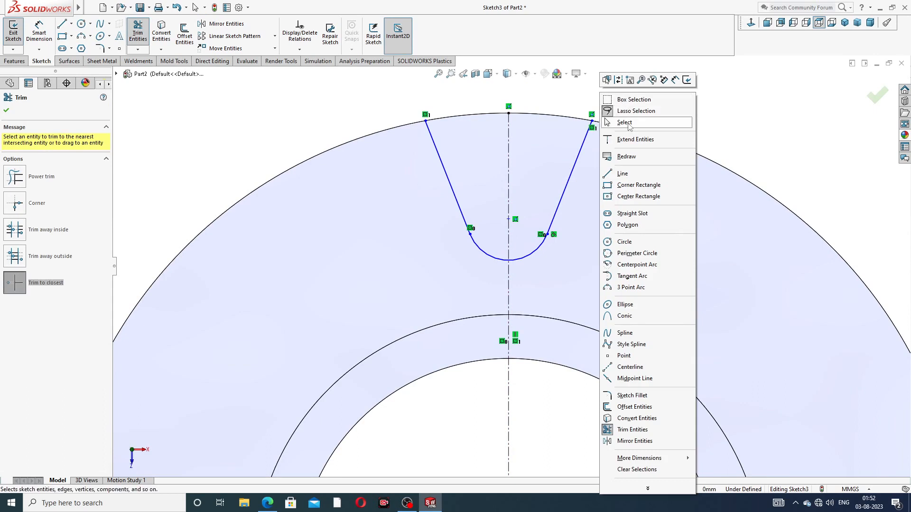
{"action": "left_click", "coordinate": [625, 123]}
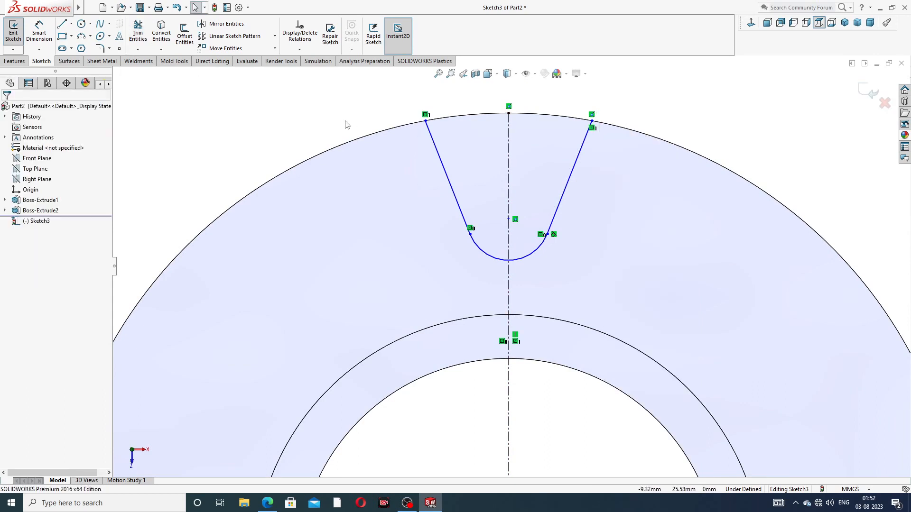
Check the tooth gap dimensions in the drawing PDF and dimension the arc's centre 20 mm above the origin
{"action": "left_click", "coordinate": [39, 32]}
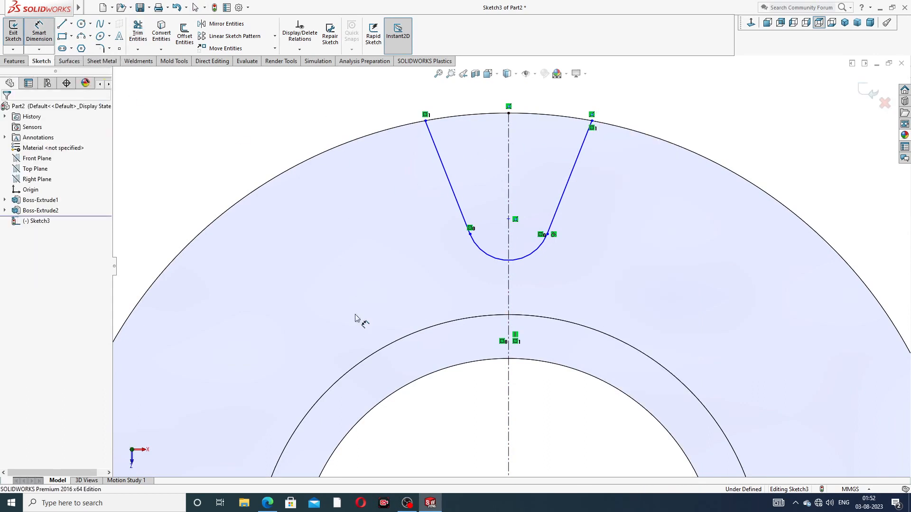
{"action": "left_click", "coordinate": [267, 502]}
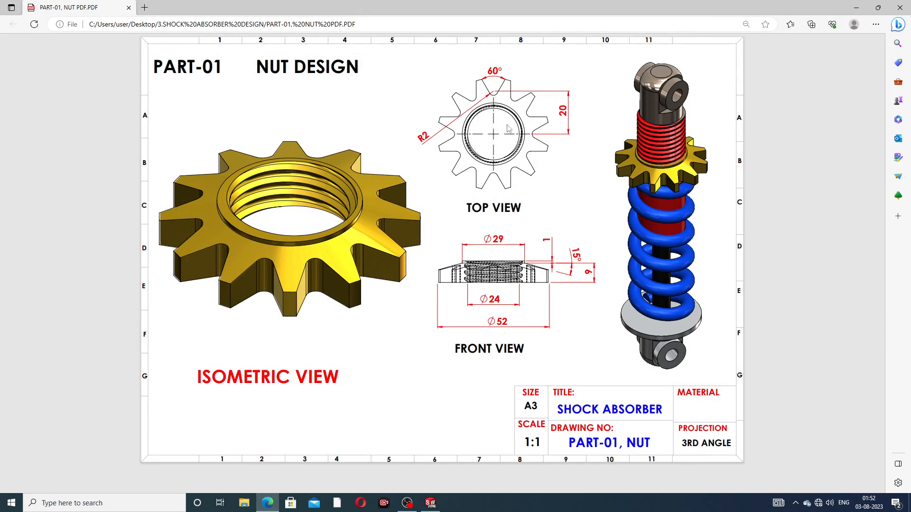
{"action": "left_click", "coordinate": [267, 502]}
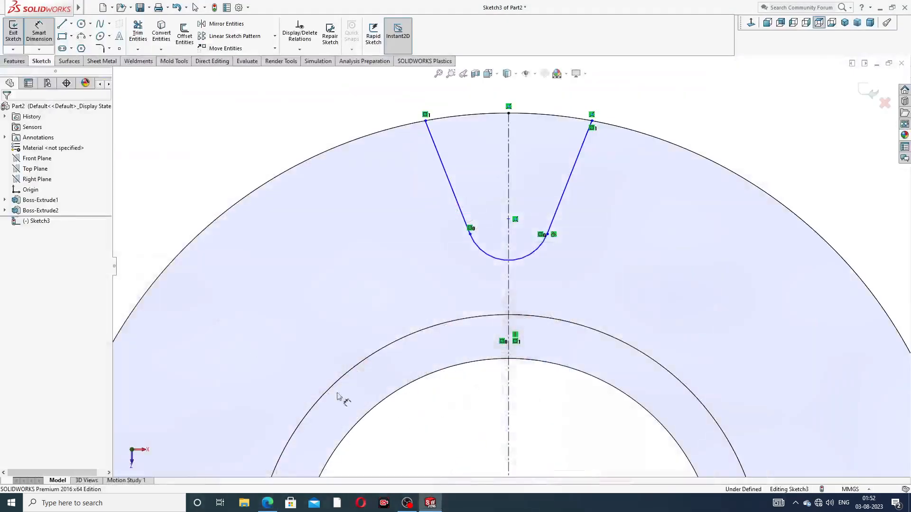
{"action": "left_click", "coordinate": [509, 219]}
{"action": "scroll", "coordinate": [511, 226], "scroll_direction": "up", "scroll_amount": 3}
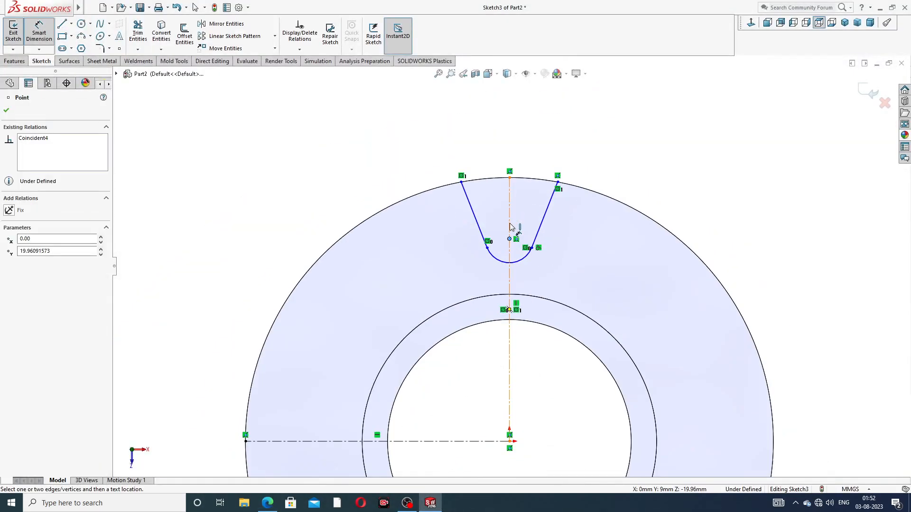
{"action": "left_click", "coordinate": [491, 441]}
{"action": "left_click", "coordinate": [638, 341]}
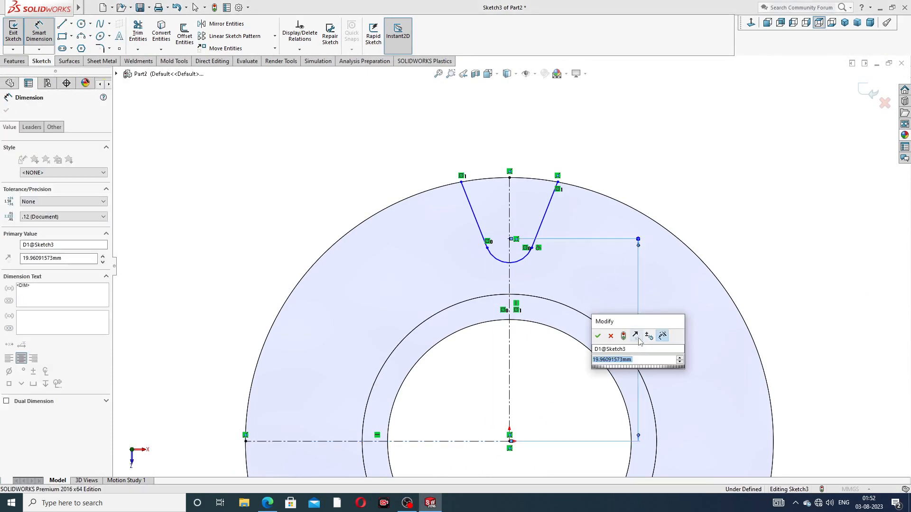
{"action": "type", "text": "20"}
{"action": "key", "text": "Return"}
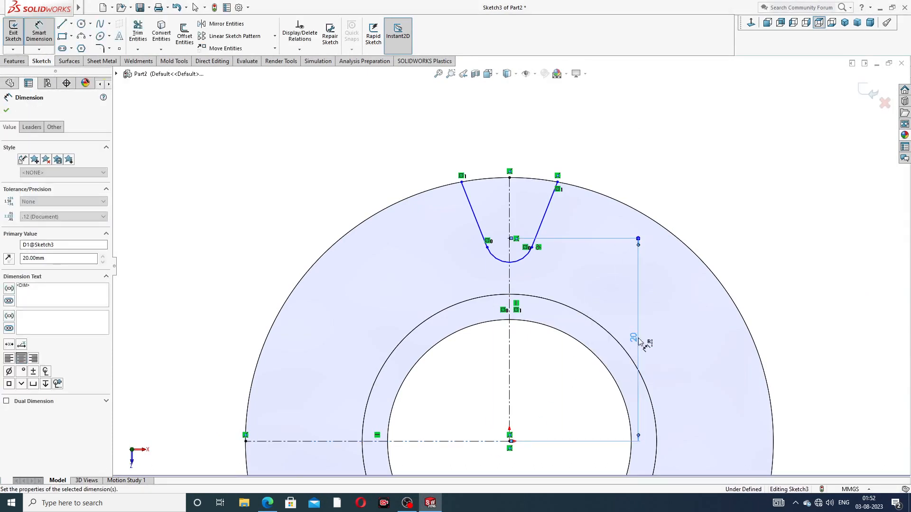
Dimension the radius of the gap's bottom arc as 2 mm
{"action": "left_click", "coordinate": [524, 257]}
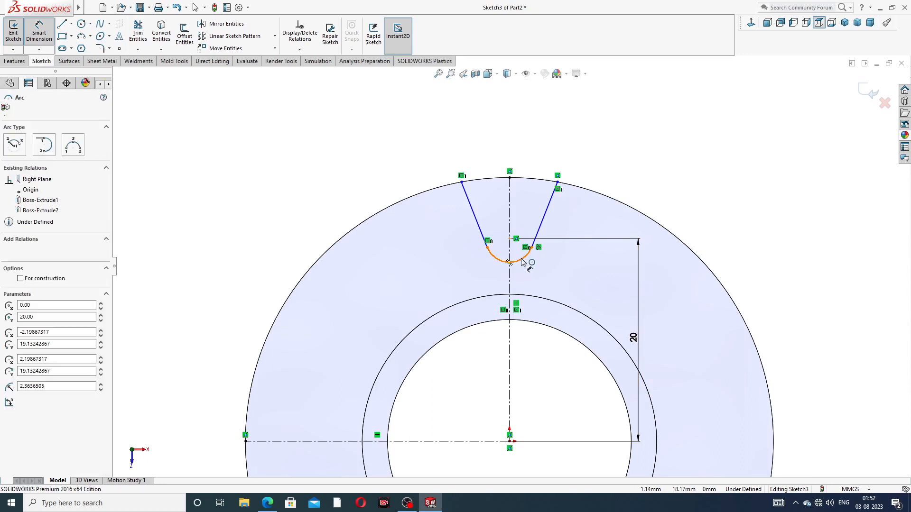
{"action": "left_click", "coordinate": [536, 279]}
{"action": "type", "text": "2"}
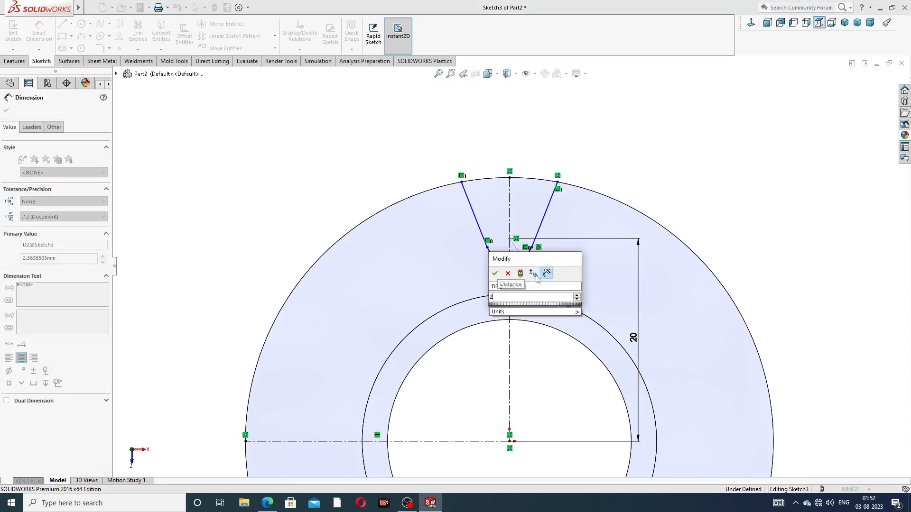
{"action": "key", "text": "Return"}
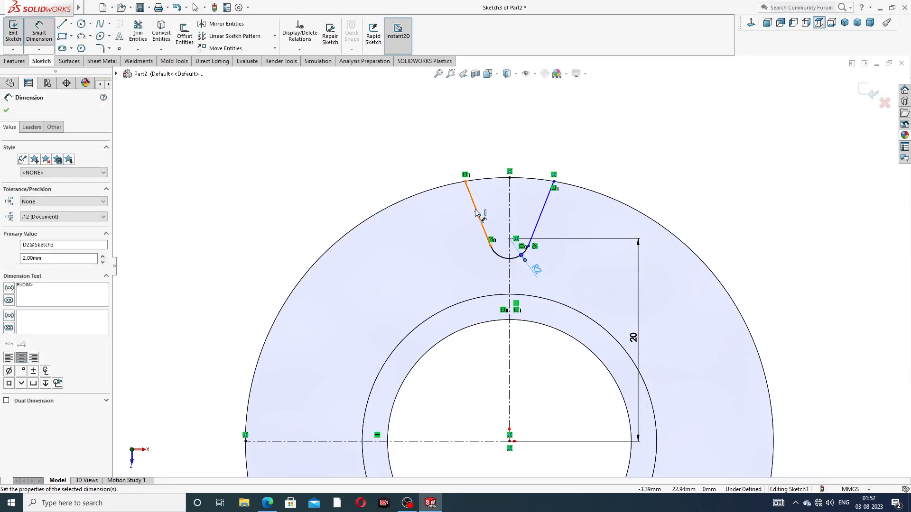
Dimension the angle between the two slanted lines as 60°, with the value placed above the ring
{"action": "left_click", "coordinate": [474, 204]}
{"action": "left_click", "coordinate": [542, 210]}
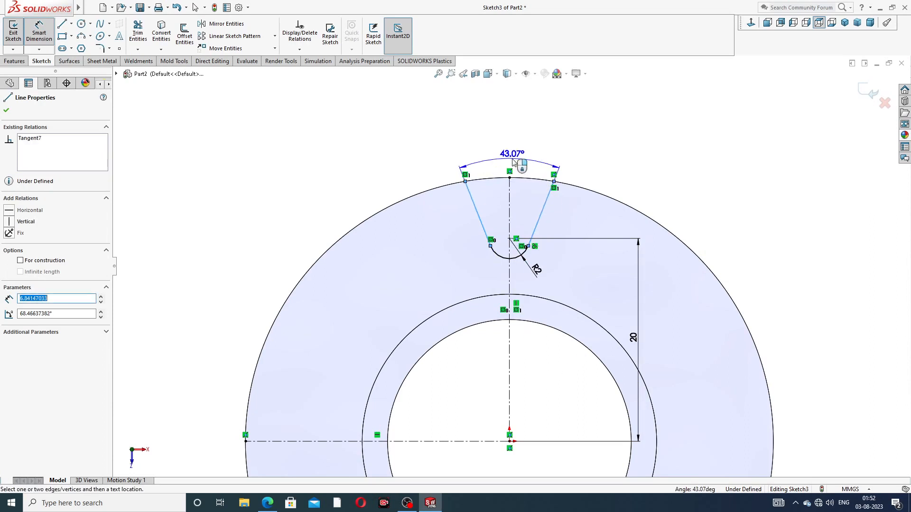
{"action": "left_click", "coordinate": [508, 157]}
{"action": "type", "text": "60"}
{"action": "key", "text": "Return"}
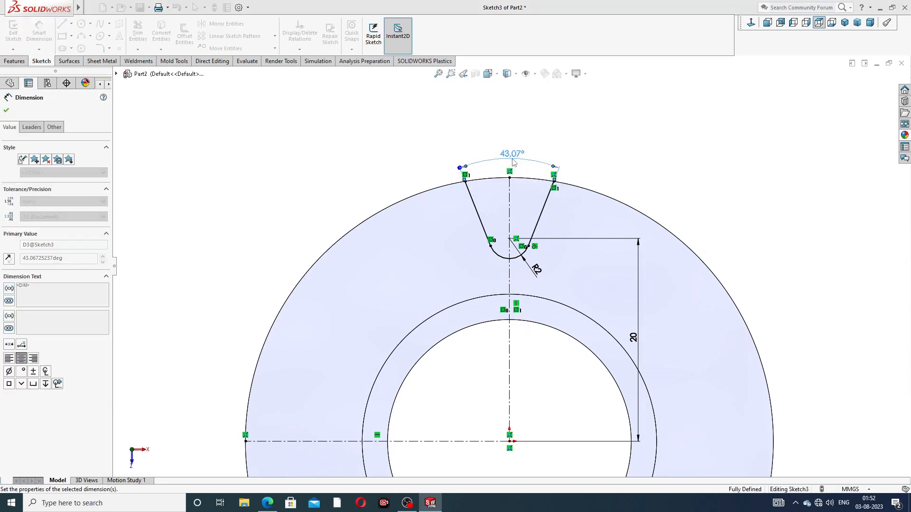
{"action": "key", "text": "Escape"}
{"action": "right_click", "coordinate": [590, 137]}
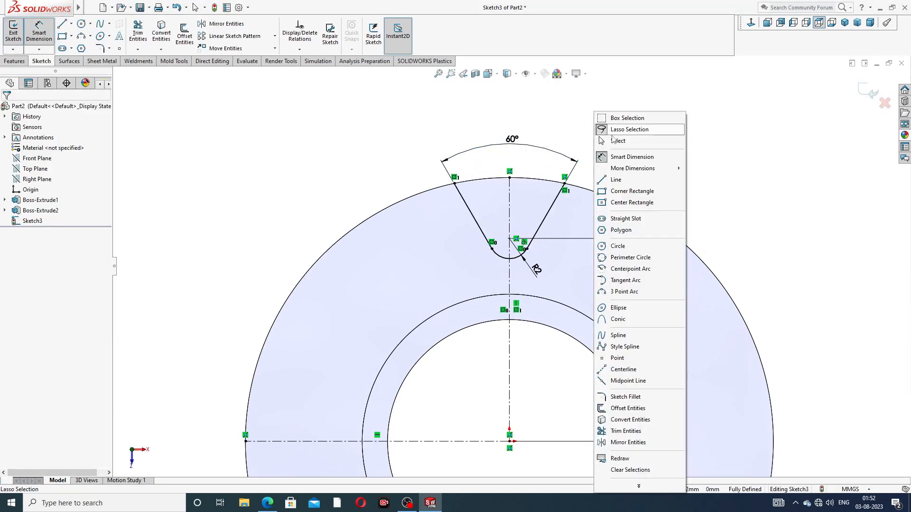
{"action": "left_click", "coordinate": [616, 142]}
Move the R2 radius and 20 mm height dimensions slightly outward, away from the gap profile
{"action": "scroll", "coordinate": [575, 219], "scroll_direction": "up", "scroll_amount": 2}
{"action": "scroll", "coordinate": [536, 318], "scroll_direction": "down", "scroll_amount": 1}
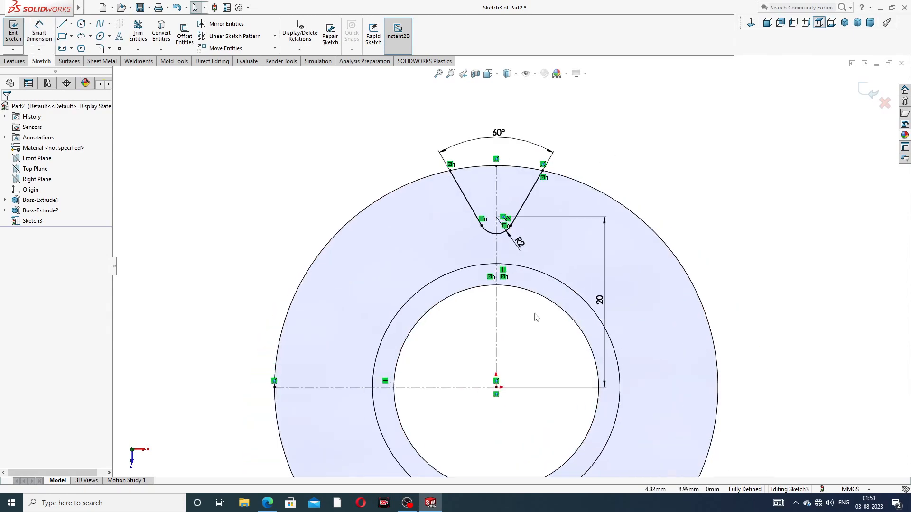
{"action": "scroll", "coordinate": [511, 288], "scroll_direction": "up", "scroll_amount": 2}
{"action": "scroll", "coordinate": [503, 355], "scroll_direction": "down", "scroll_amount": 2}
{"action": "scroll", "coordinate": [500, 368], "scroll_direction": "up", "scroll_amount": 2}
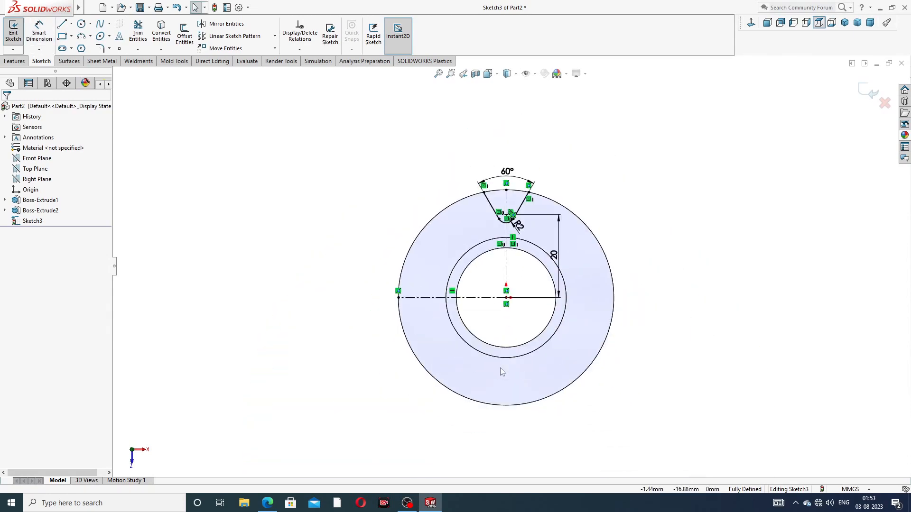
{"action": "scroll", "coordinate": [500, 368], "scroll_direction": "down", "scroll_amount": 2}
{"action": "scroll", "coordinate": [531, 173], "scroll_direction": "up", "scroll_amount": 1}
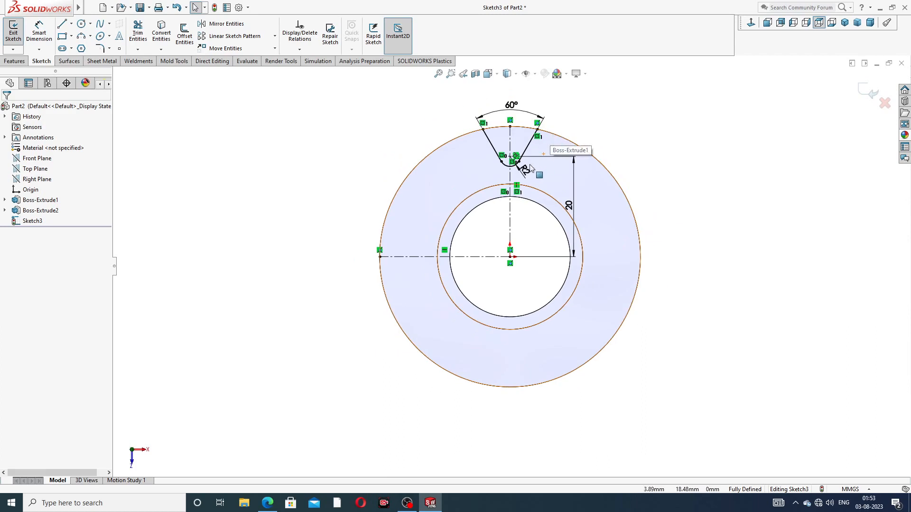
{"action": "left_click", "coordinate": [527, 169]}
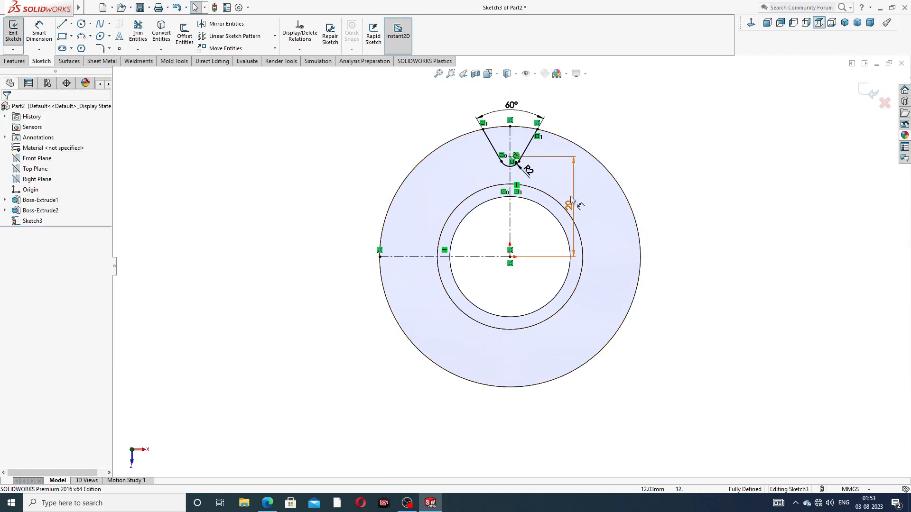
{"action": "left_click_drag", "start_coordinate": [571, 204], "coordinate": [593, 202]}
{"action": "left_click", "coordinate": [674, 154]}
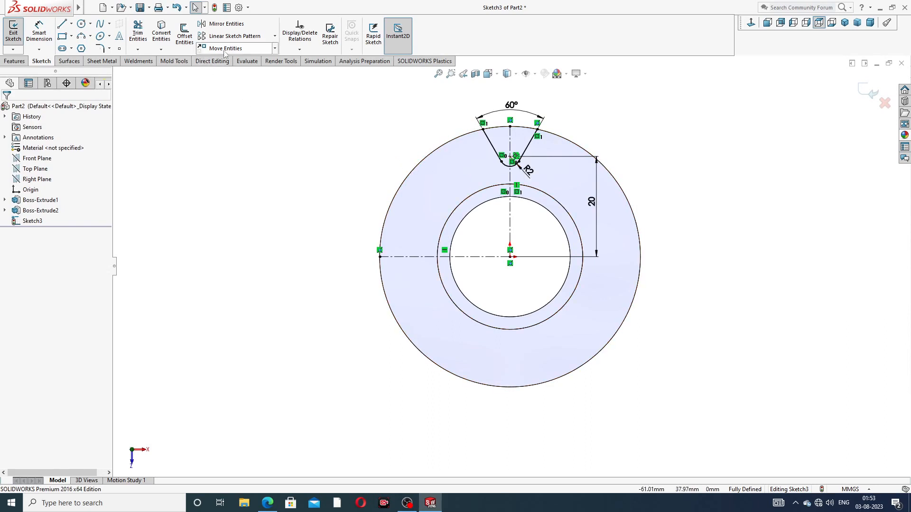
{"action": "left_click", "coordinate": [275, 37]}
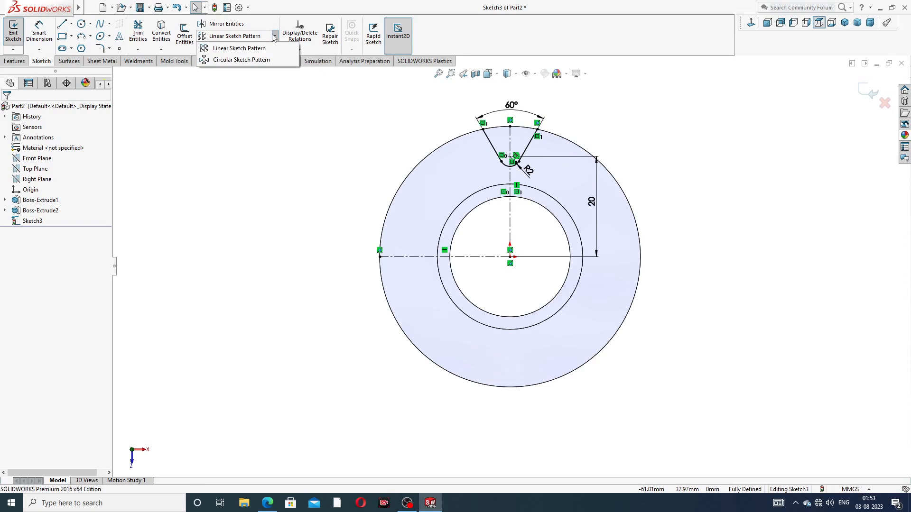
{"action": "left_click", "coordinate": [260, 60]}
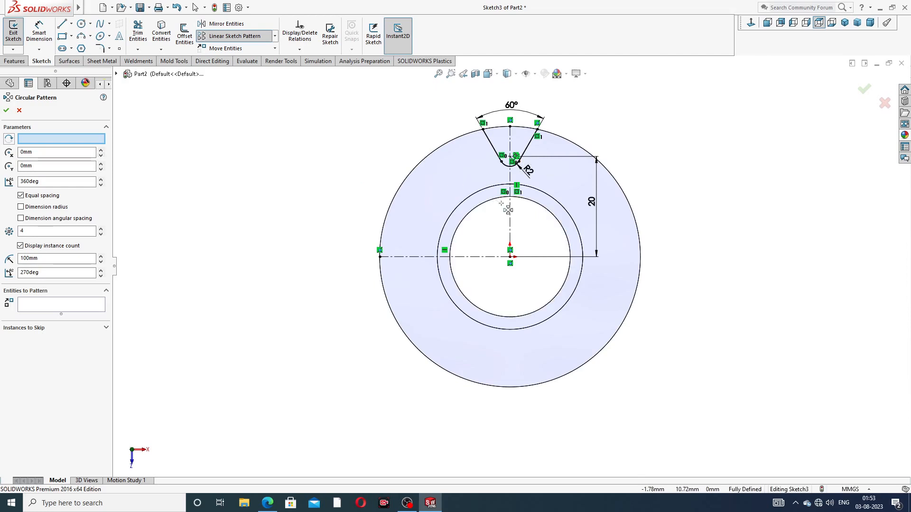
{"action": "scroll", "coordinate": [507, 210], "scroll_direction": "down", "scroll_amount": 2}
{"action": "left_click", "coordinate": [516, 163]}
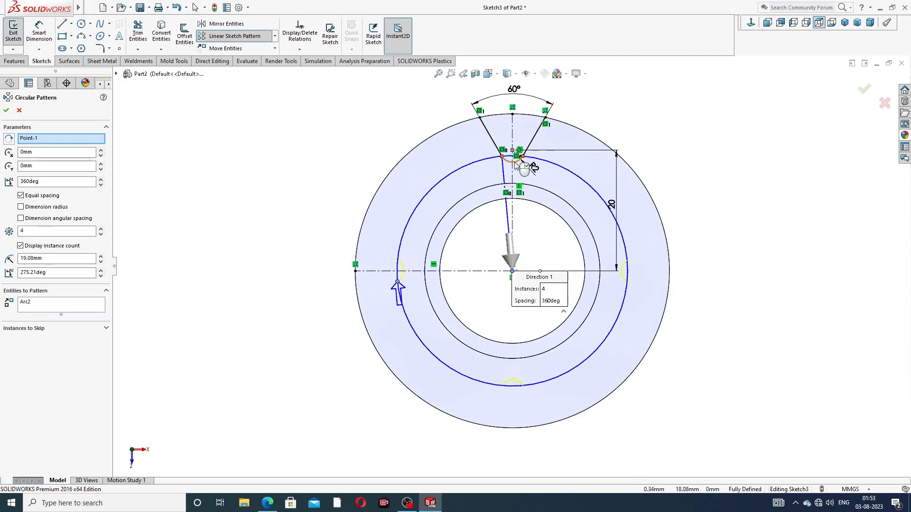
{"action": "left_click", "coordinate": [529, 144]}
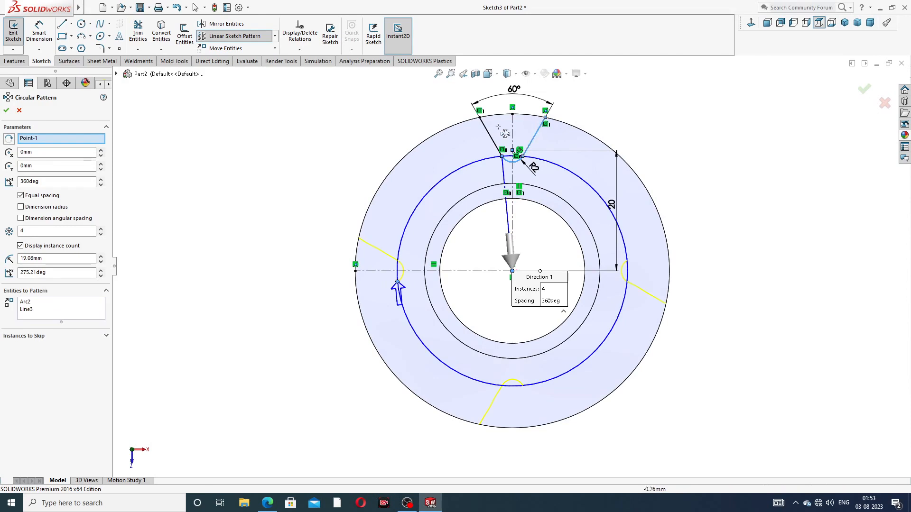
{"action": "key", "text": "Escape"}
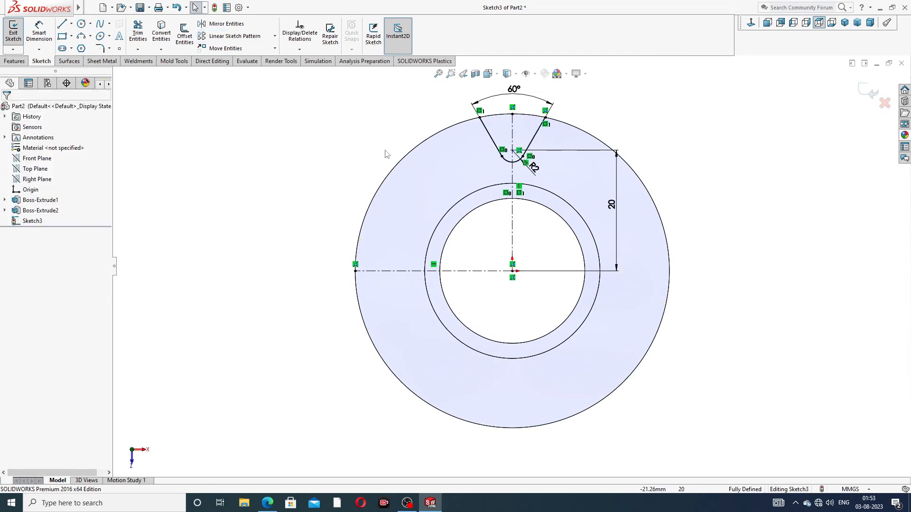
Convert the ring's outer edge into the sketch and trim it to the short arc between the two slanted lines
{"action": "left_click", "coordinate": [456, 127]}
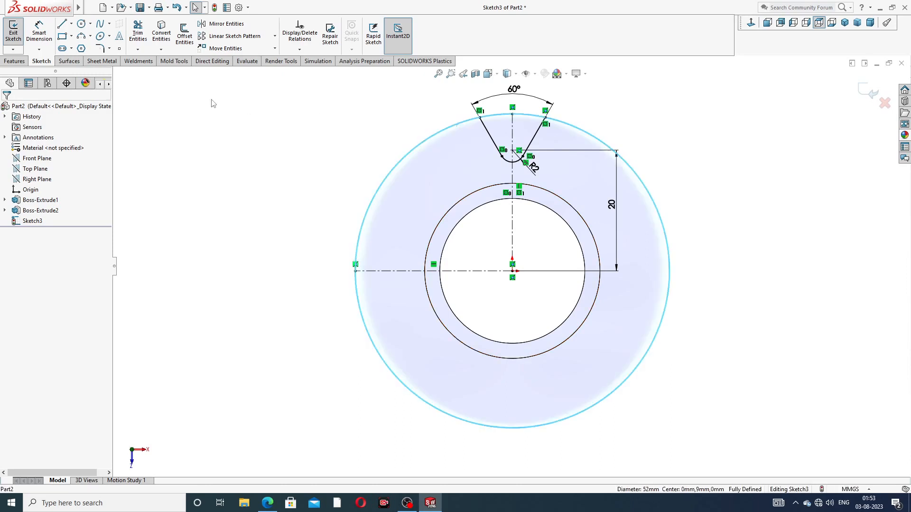
{"action": "left_click", "coordinate": [161, 33]}
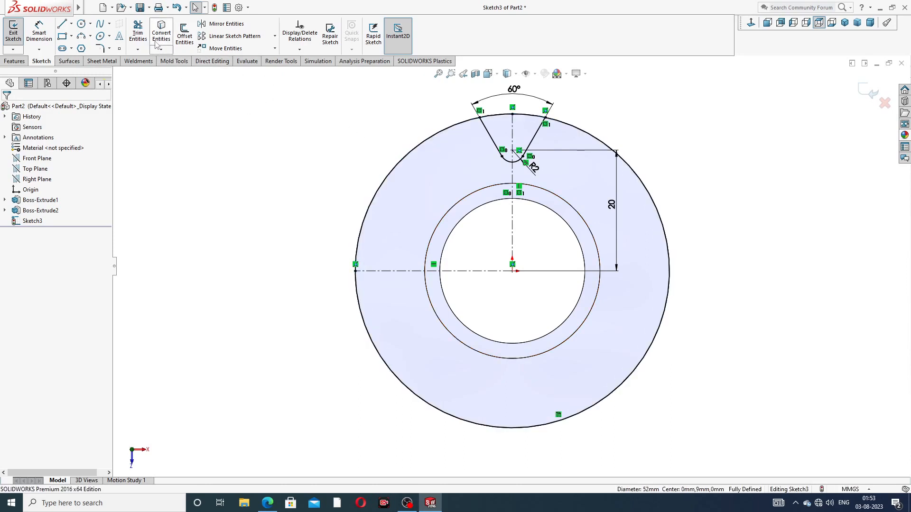
{"action": "left_click", "coordinate": [138, 33]}
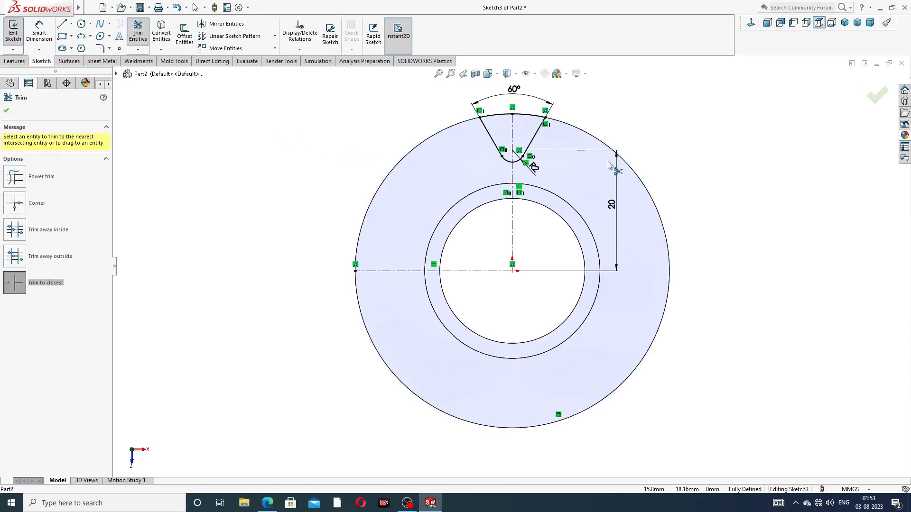
{"action": "right_click", "coordinate": [636, 122]}
{"action": "left_click", "coordinate": [665, 136]}
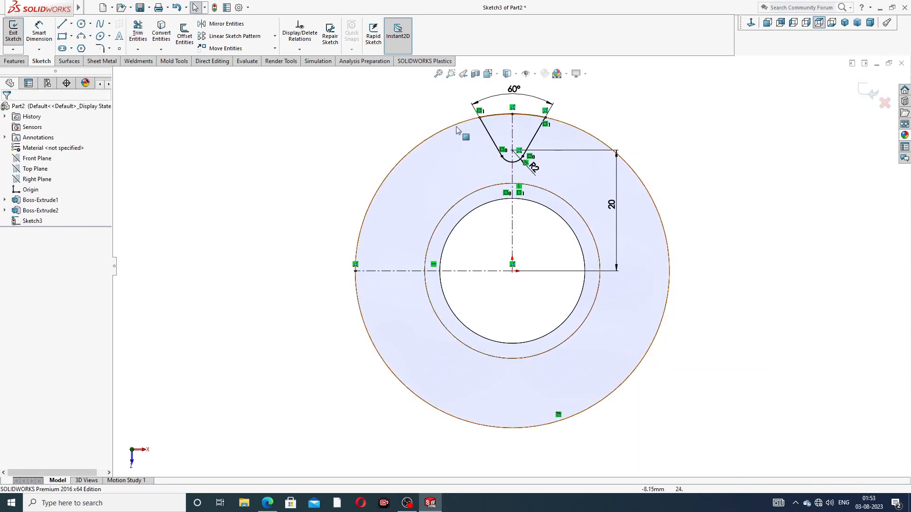
Circular-pattern the gap profile's bottom arc, both slanted lines and outer arc around the origin, with 12 equally spaced instances over 360°
{"action": "left_click", "coordinate": [275, 37]}
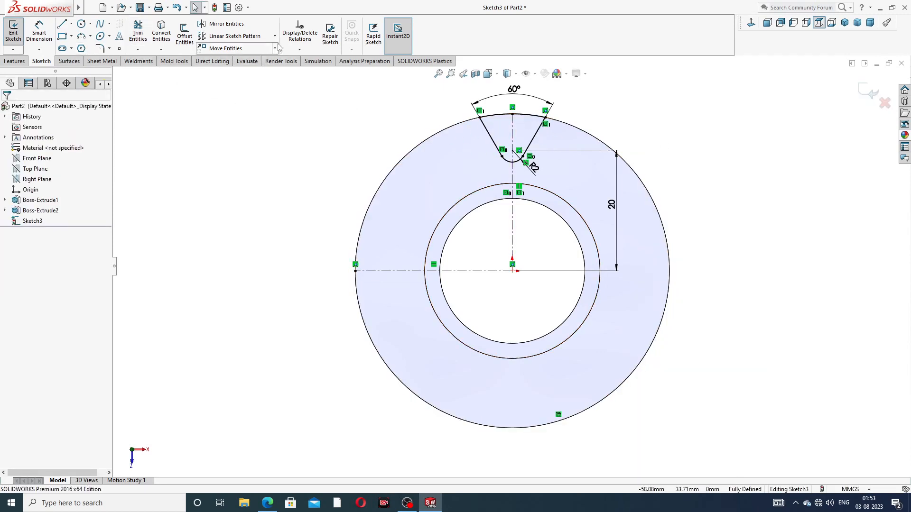
{"action": "left_click", "coordinate": [262, 61]}
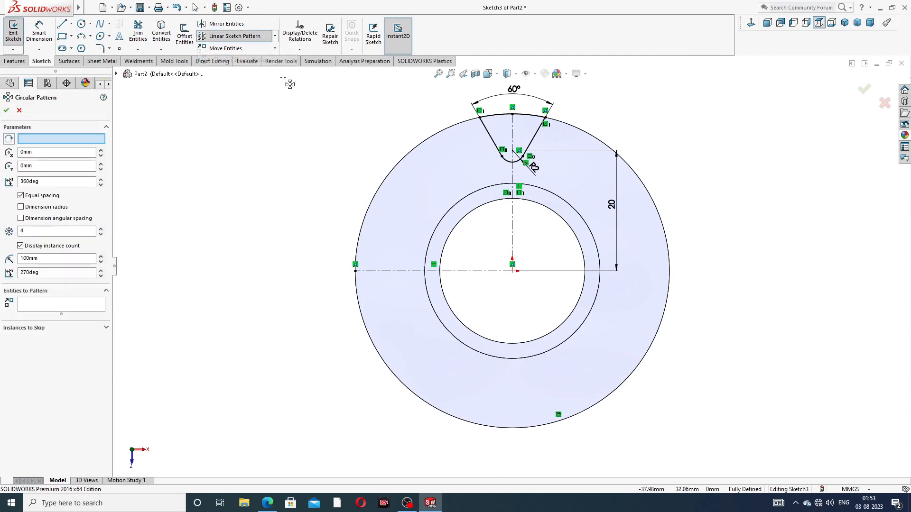
{"action": "left_click", "coordinate": [518, 163]}
{"action": "left_click", "coordinate": [533, 138]}
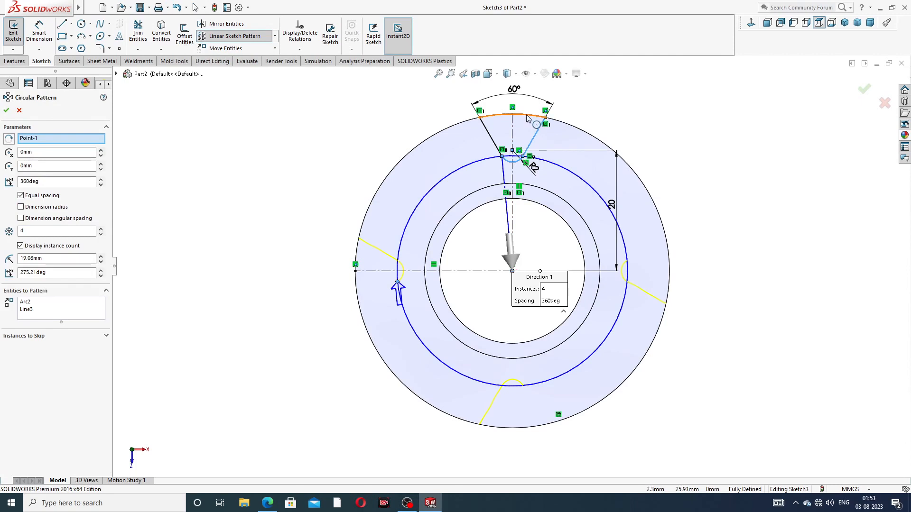
{"action": "left_click", "coordinate": [528, 117]}
{"action": "left_click", "coordinate": [492, 137]}
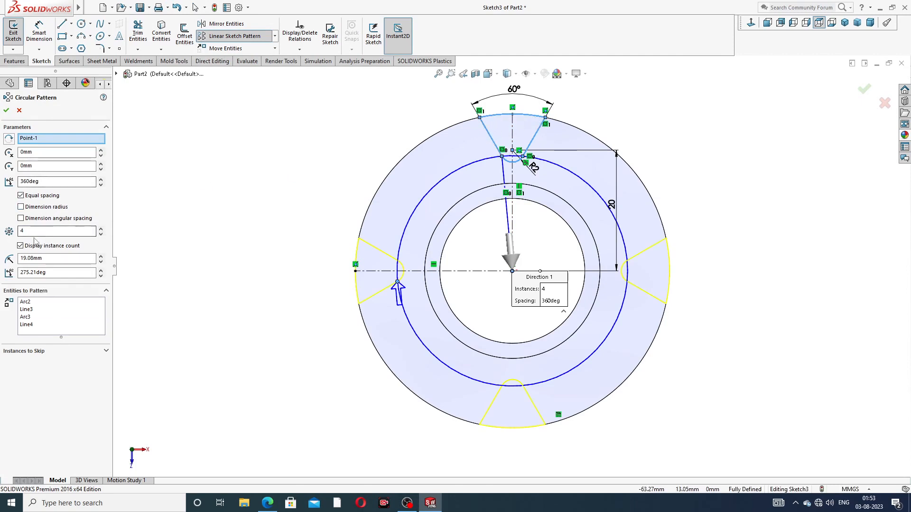
{"action": "left_click", "coordinate": [100, 230]}
{"action": "left_click", "coordinate": [101, 229]}
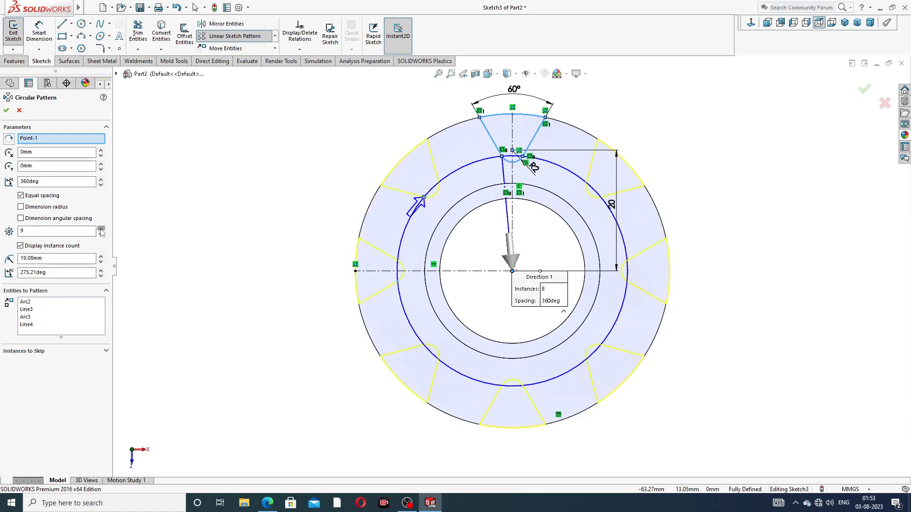
{"action": "left_click", "coordinate": [101, 229]}
{"action": "left_click", "coordinate": [101, 229]}
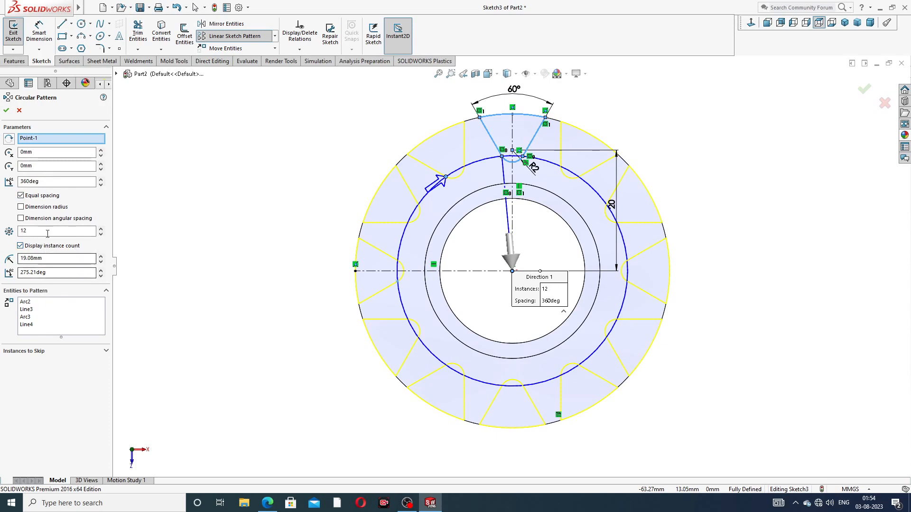
{"action": "left_click", "coordinate": [7, 112]}
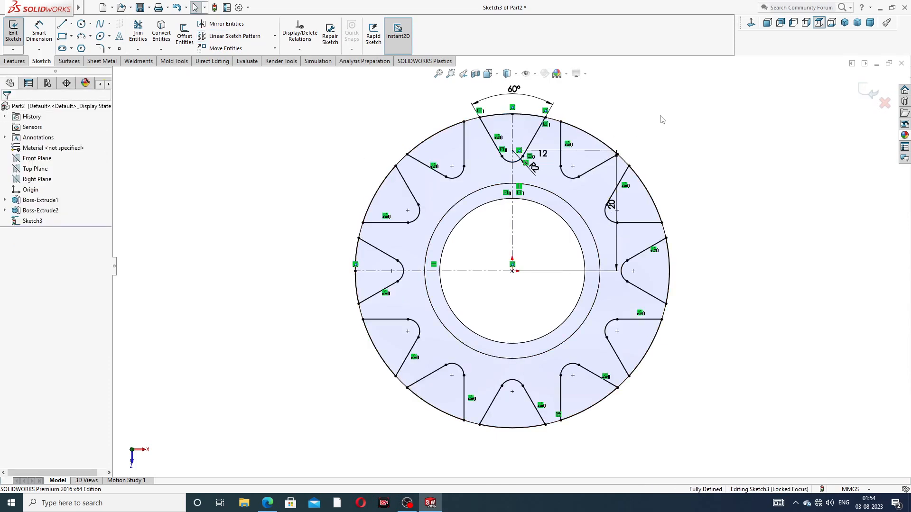
Cut-extrude the 12 gap profiles Through All to form the nut's teeth
{"action": "left_click", "coordinate": [13, 61]}
{"action": "left_click", "coordinate": [148, 44]}
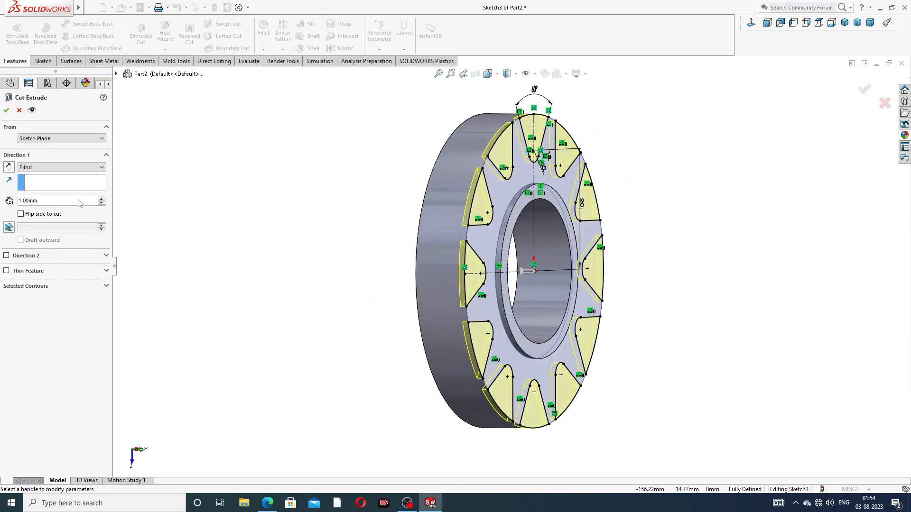
{"action": "left_click", "coordinate": [55, 169]}
{"action": "left_click", "coordinate": [58, 180]}
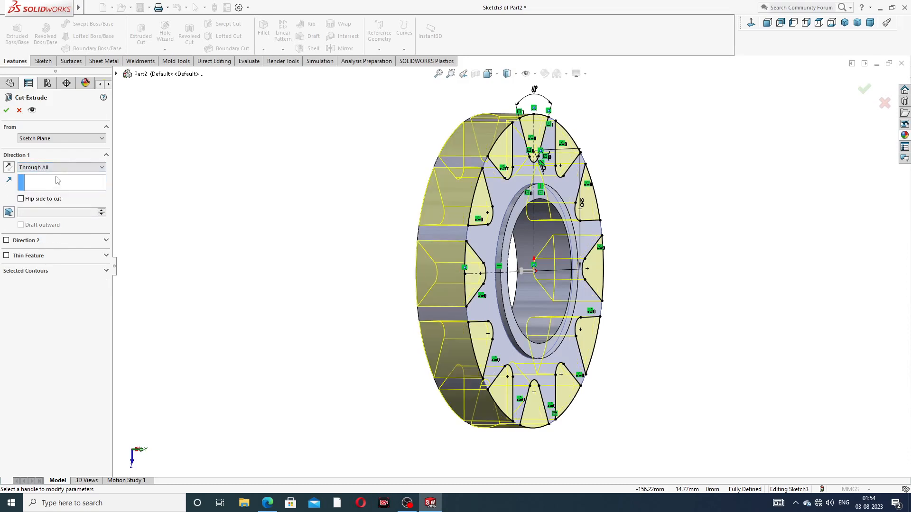
{"action": "left_click", "coordinate": [7, 110]}
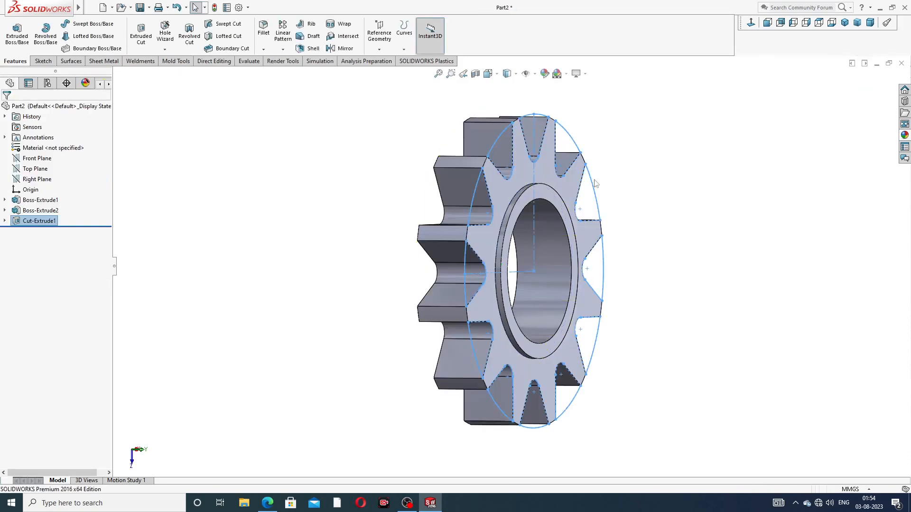
Consult the PART-01 nut PDF drawing and start a new sketch on the Front Plane, viewed face-on
{"action": "middle_click_drag", "start_coordinate": [661, 235], "coordinate": [634, 259]}
{"action": "left_click", "coordinate": [268, 503]}
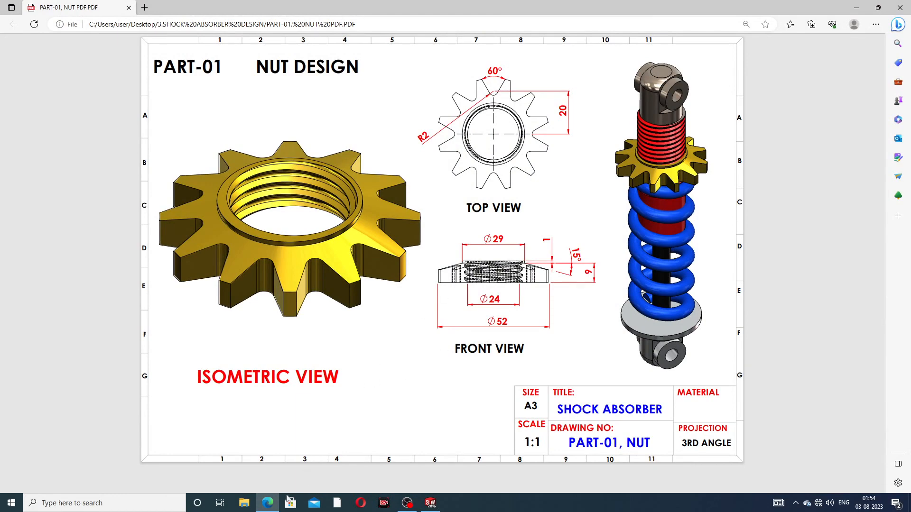
{"action": "key", "text": "alt+Tab"}
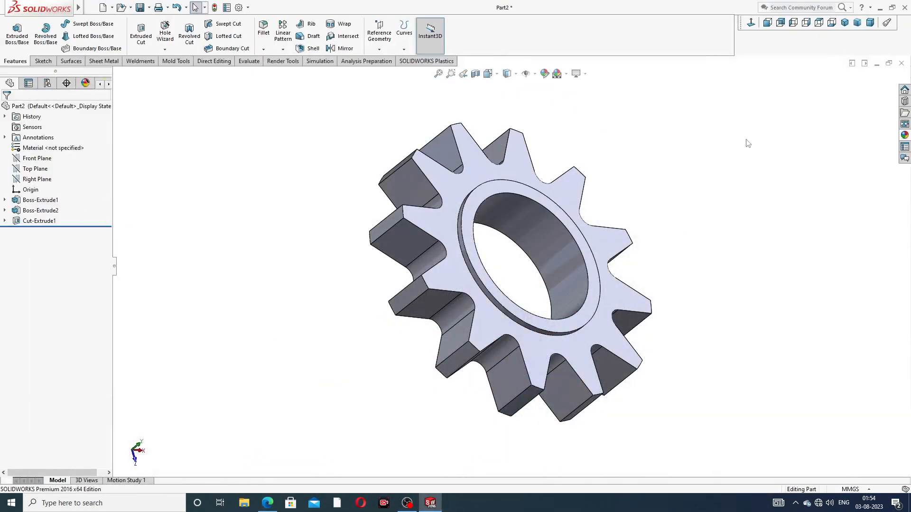
{"action": "left_click", "coordinate": [844, 23]}
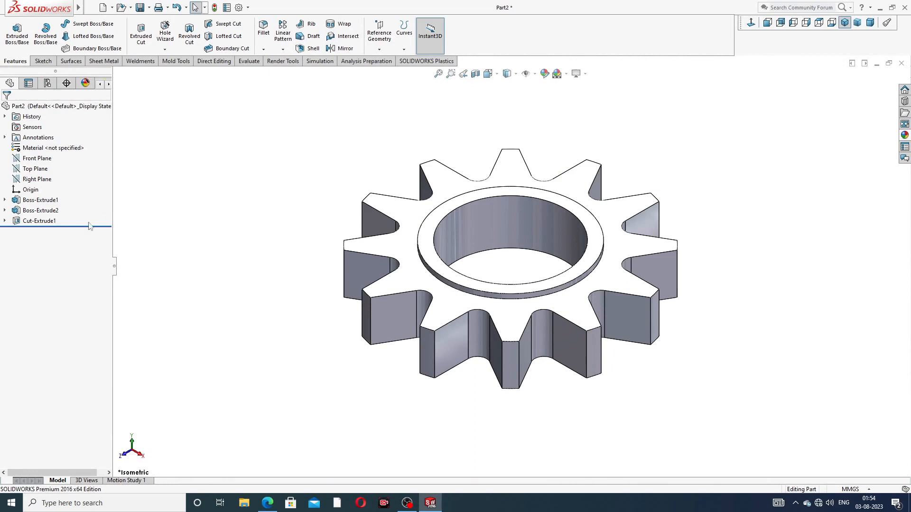
{"action": "left_click", "coordinate": [38, 159]}
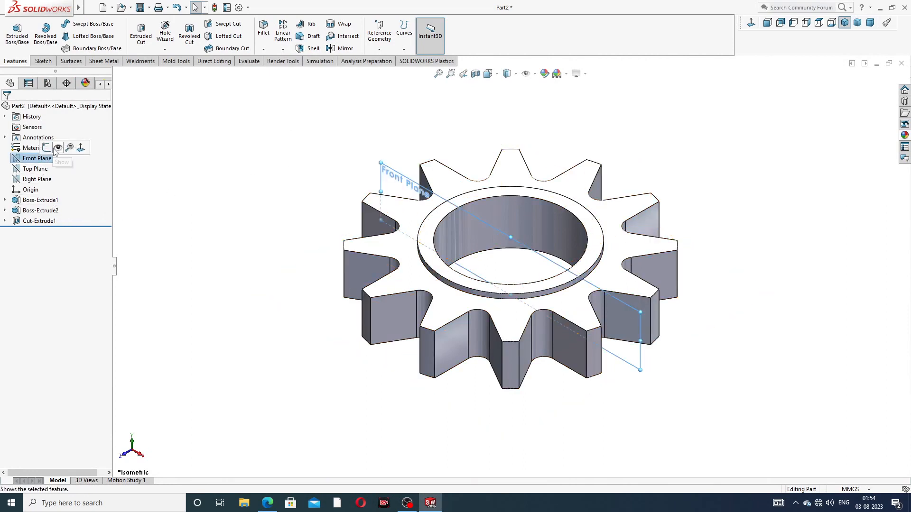
{"action": "left_click", "coordinate": [64, 145]}
{"action": "left_click", "coordinate": [751, 23]}
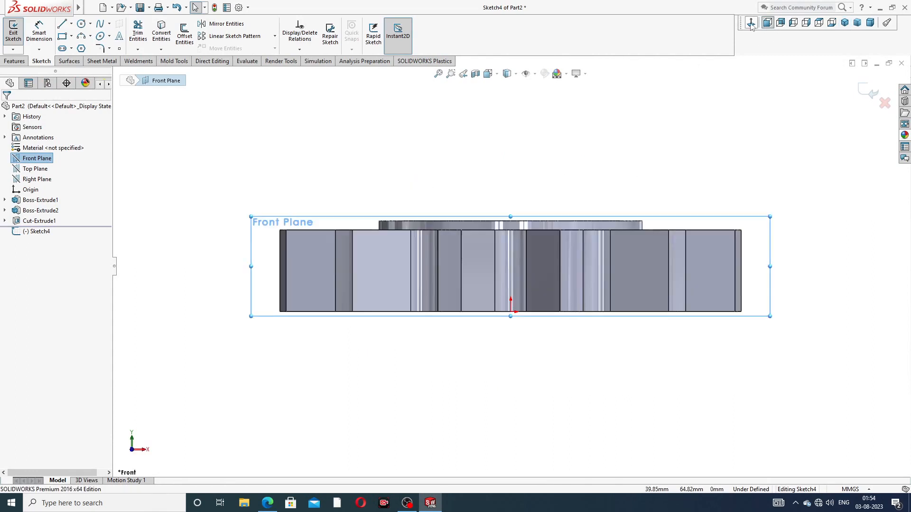
Sketch a closed triangle from the raised collar's base corner, with a downward-sloping line about 13.5 mm long and a vertical side beyond the teeth
{"action": "scroll", "coordinate": [646, 261], "scroll_direction": "down", "scroll_amount": 1}
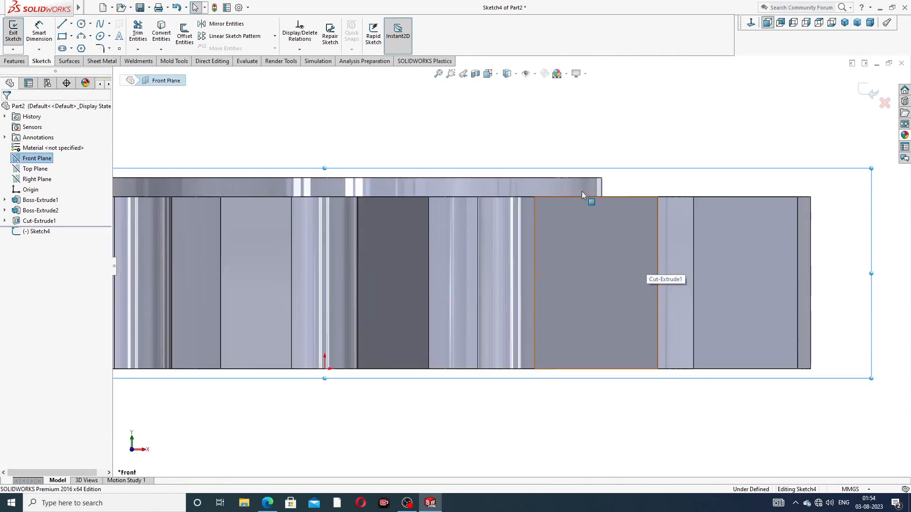
{"action": "left_click", "coordinate": [62, 24]}
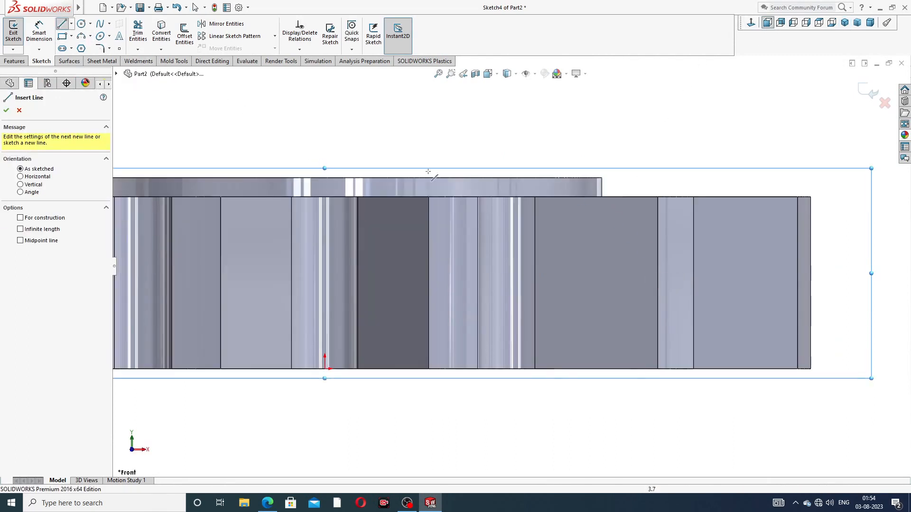
{"action": "scroll", "coordinate": [701, 190], "scroll_direction": "down", "scroll_amount": 2}
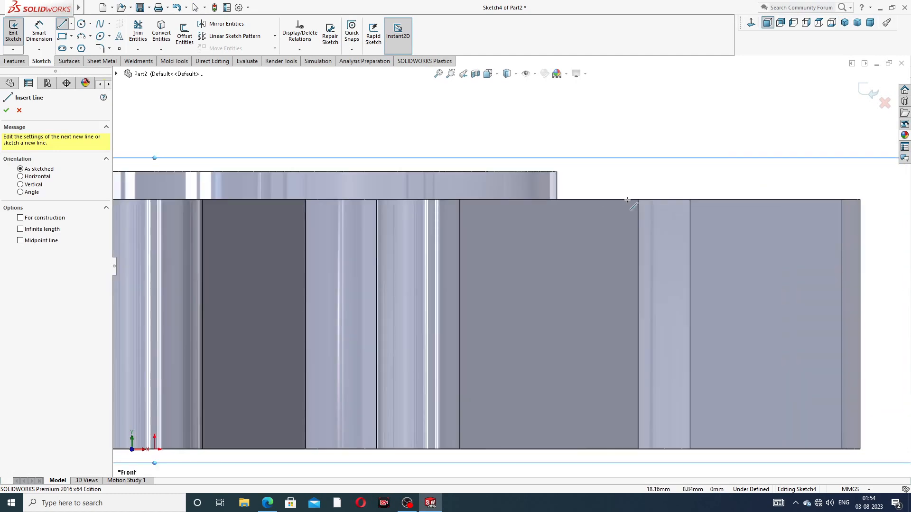
{"action": "left_click", "coordinate": [556, 199]}
{"action": "scroll", "coordinate": [889, 332], "scroll_direction": "up", "scroll_amount": 2}
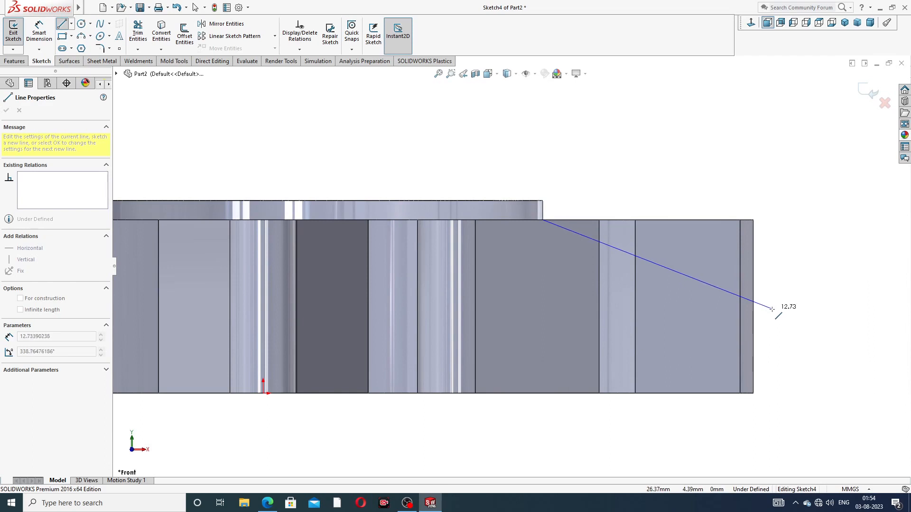
{"action": "left_click", "coordinate": [786, 314]}
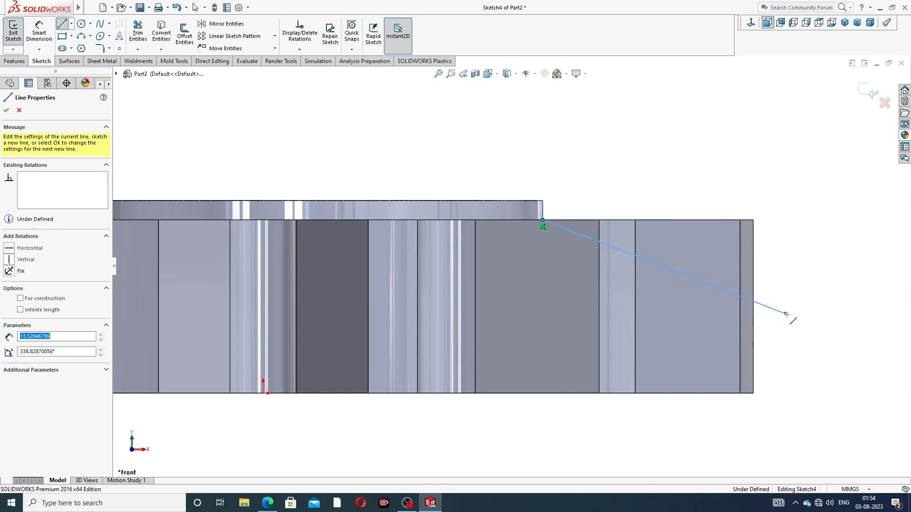
{"action": "left_click", "coordinate": [786, 200]}
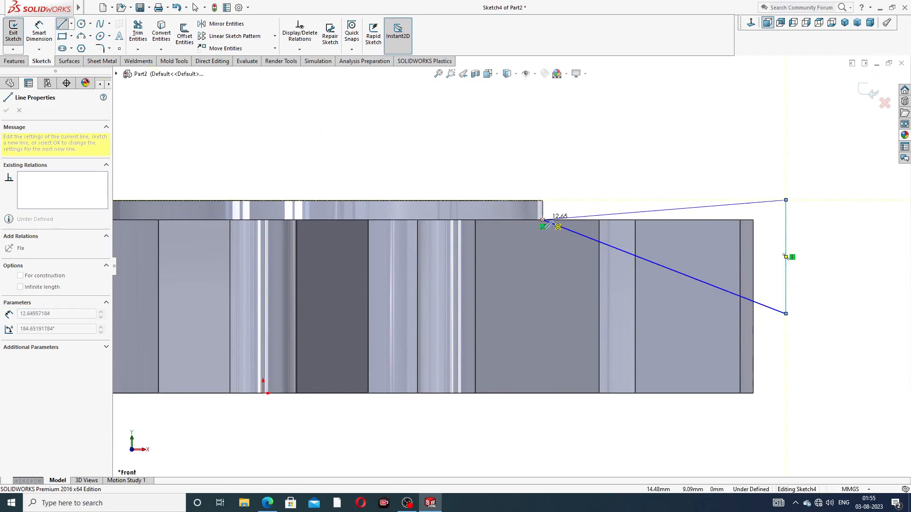
{"action": "left_click", "coordinate": [542, 220]}
{"action": "right_click", "coordinate": [645, 190]}
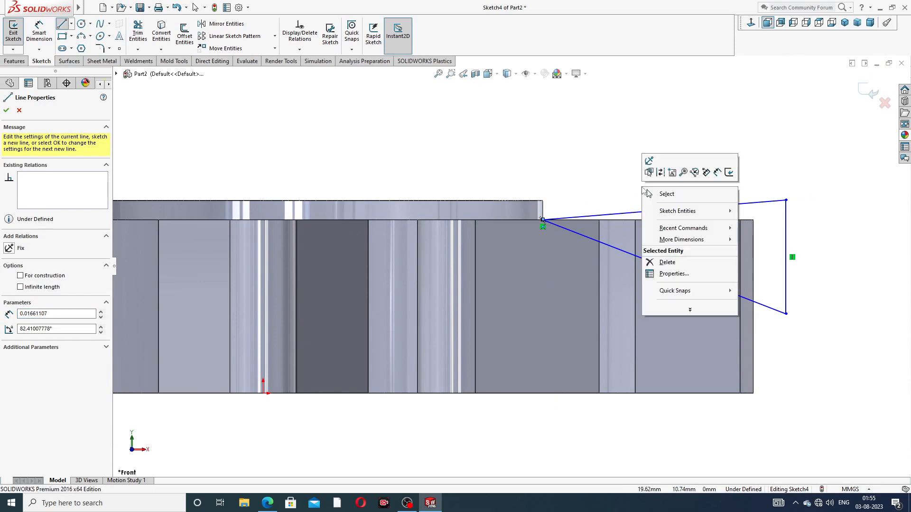
{"action": "left_click", "coordinate": [667, 194]}
Make the triangle's upper line collinear with the top edge of the toothed body
{"action": "left_click", "coordinate": [683, 209]}
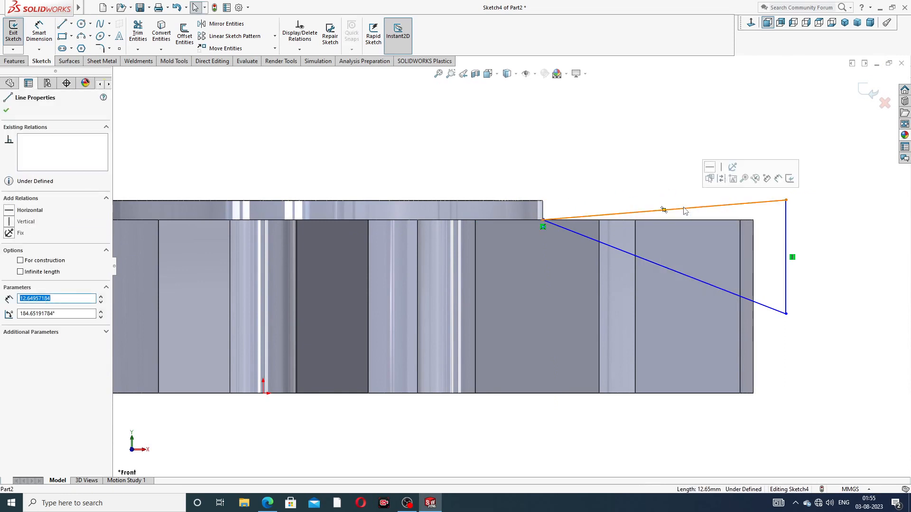
{"action": "left_click", "coordinate": [686, 221], "text": "ctrl"}
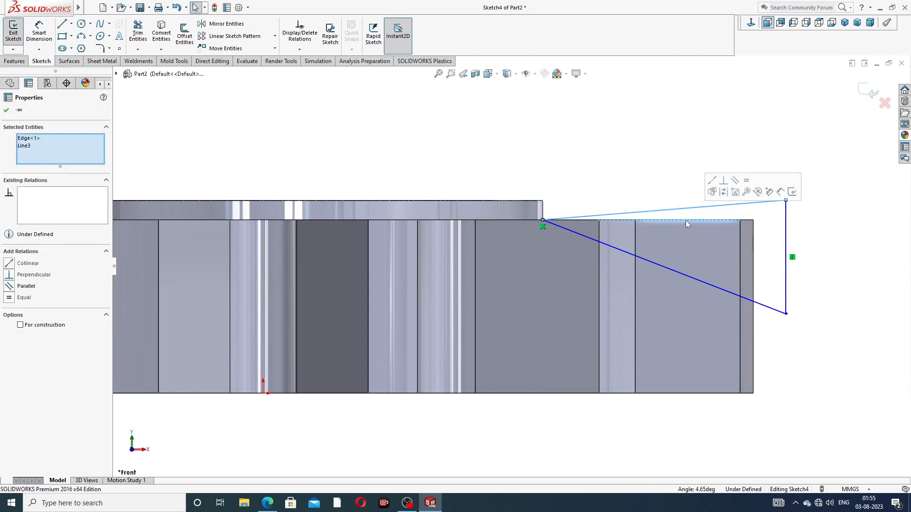
{"action": "left_click", "coordinate": [712, 186]}
{"action": "key", "text": "Escape"}
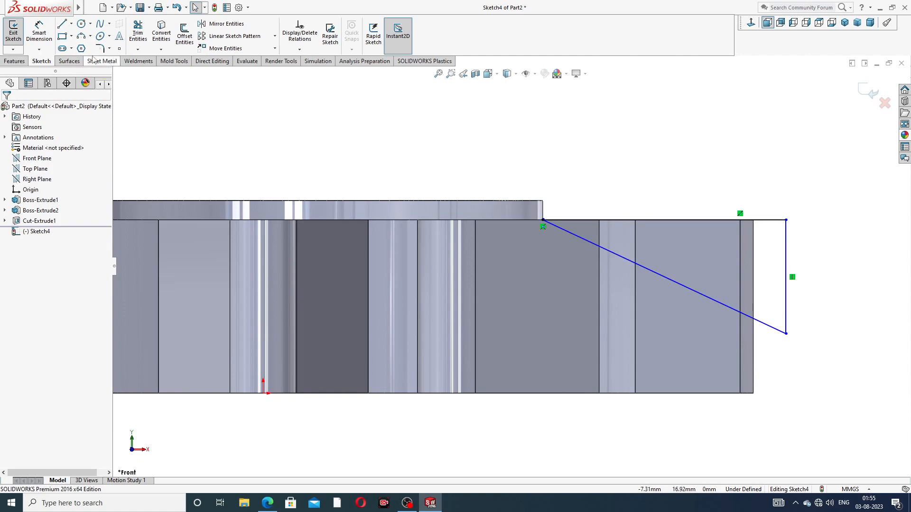
Dimension the angle between the triangle's upper and sloping lines as 15° and place the value outside its vertical side
{"action": "left_click", "coordinate": [39, 33]}
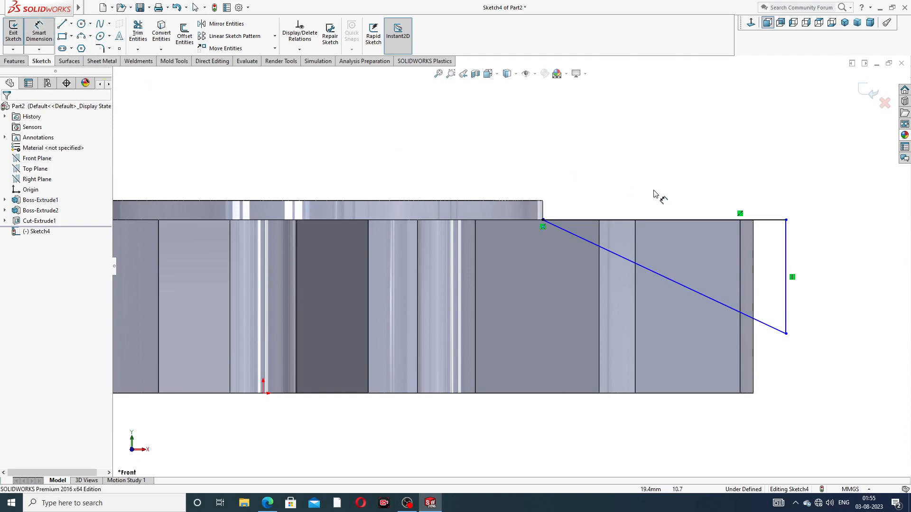
{"action": "left_click", "coordinate": [710, 221]}
{"action": "left_click", "coordinate": [691, 289]}
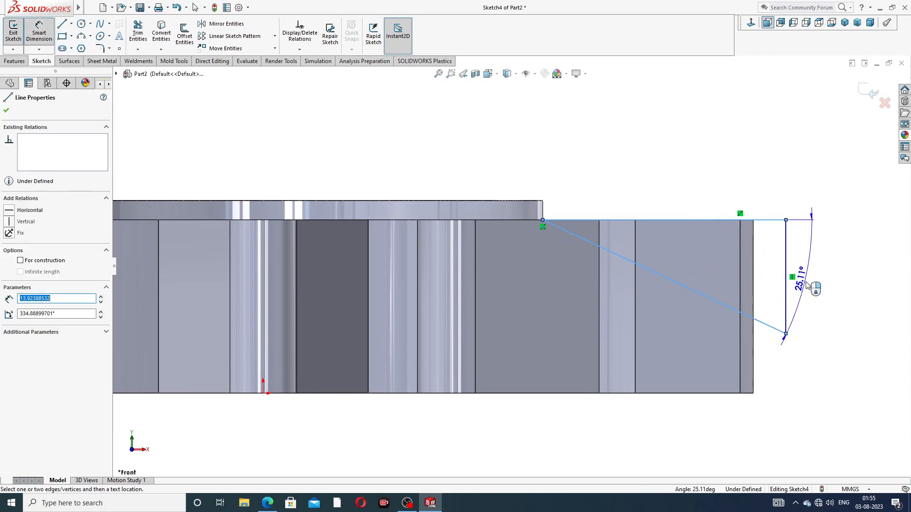
{"action": "left_click", "coordinate": [807, 286]}
{"action": "type", "text": "1"}
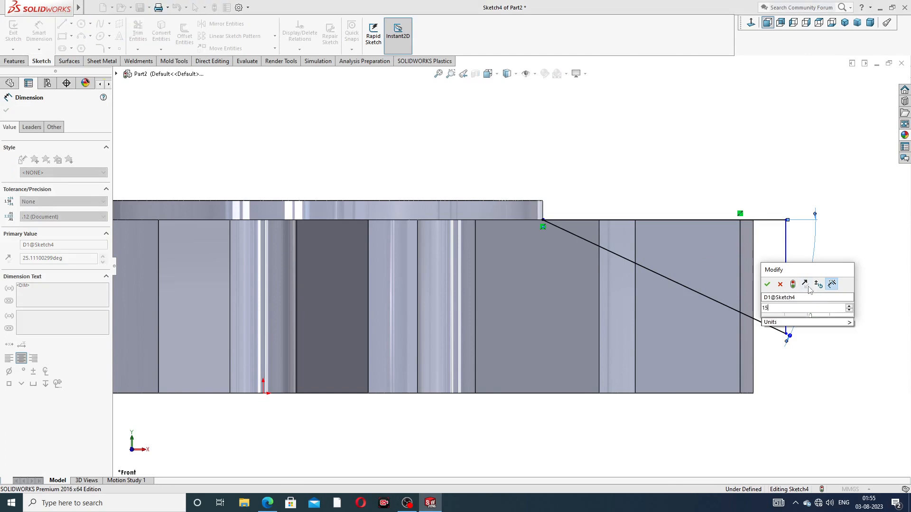
{"action": "type", "text": "5"}
{"action": "key", "text": "Return"}
{"action": "left_click", "coordinate": [761, 186]}
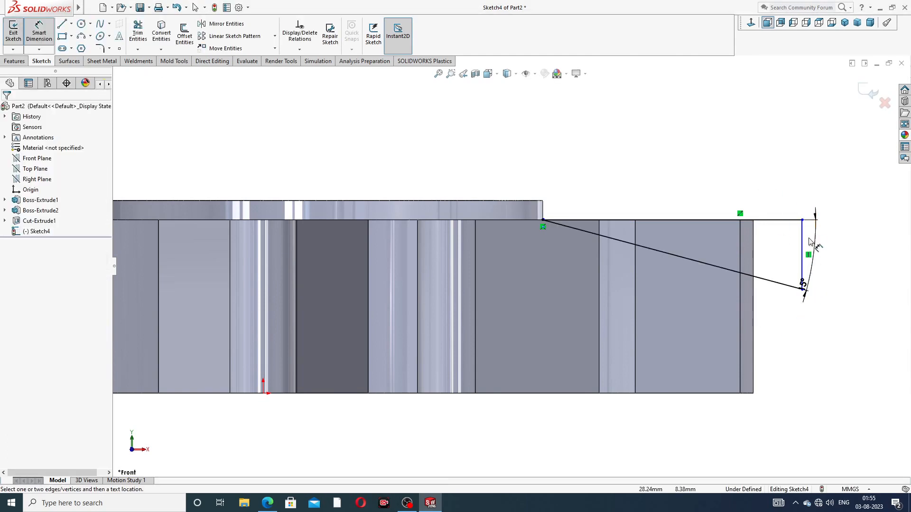
{"action": "left_click_drag", "start_coordinate": [805, 286], "coordinate": [823, 256]}
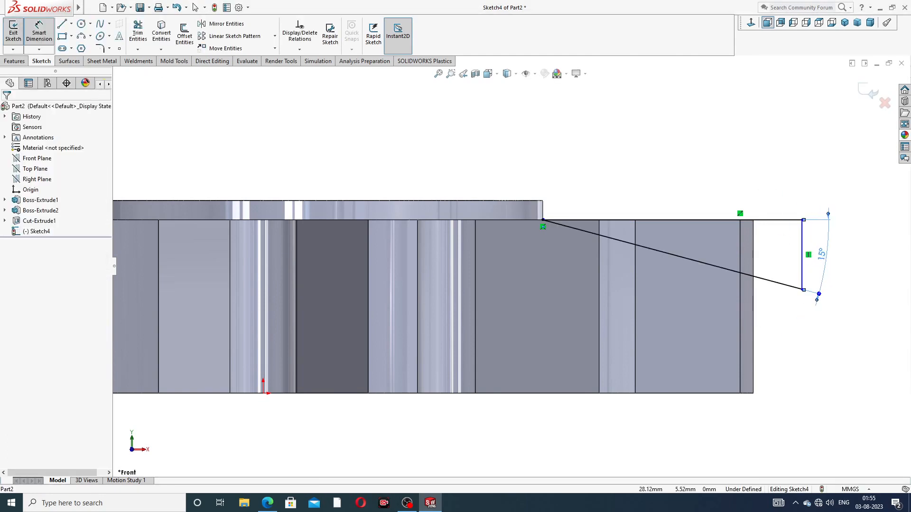
{"action": "right_click", "coordinate": [691, 153]}
{"action": "left_click", "coordinate": [724, 141]}
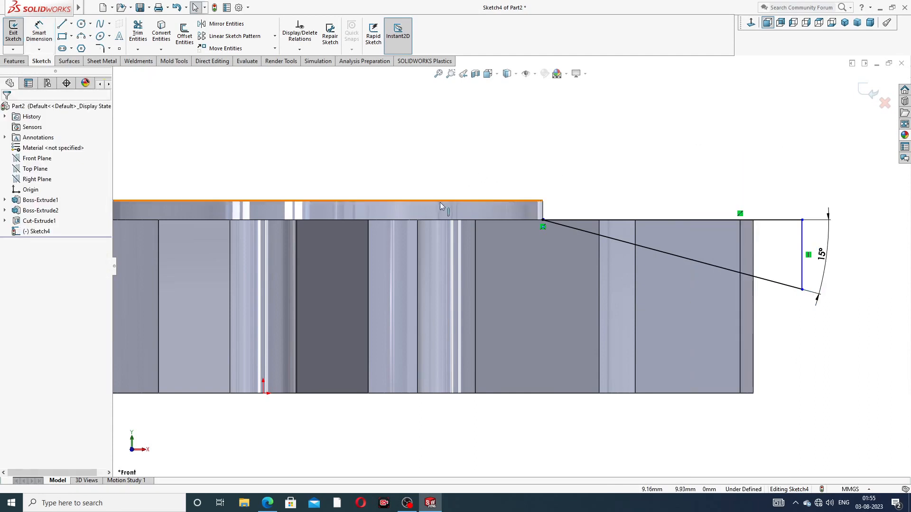
Draw a vertical centerline about 15.5 mm long from above the nut down to the origin
{"action": "scroll", "coordinate": [440, 202], "scroll_direction": "up", "scroll_amount": 2}
{"action": "left_click", "coordinate": [72, 24]}
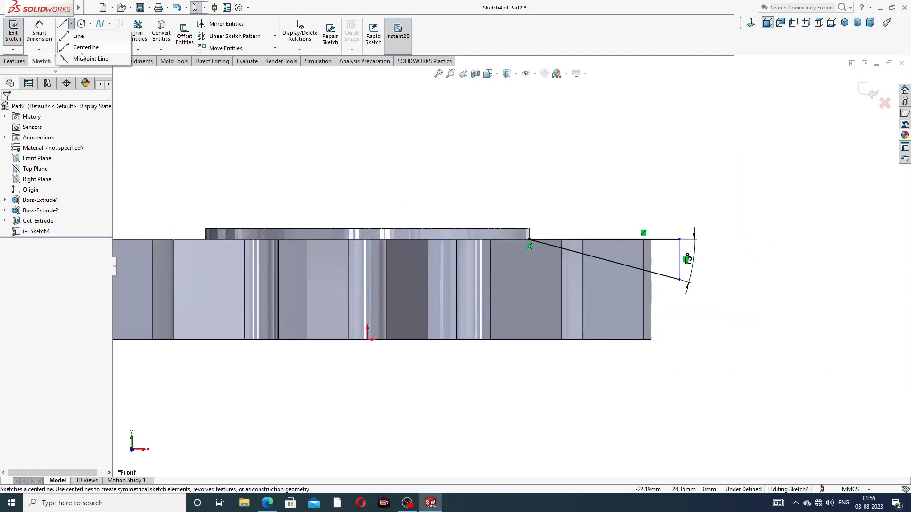
{"action": "left_click", "coordinate": [85, 50]}
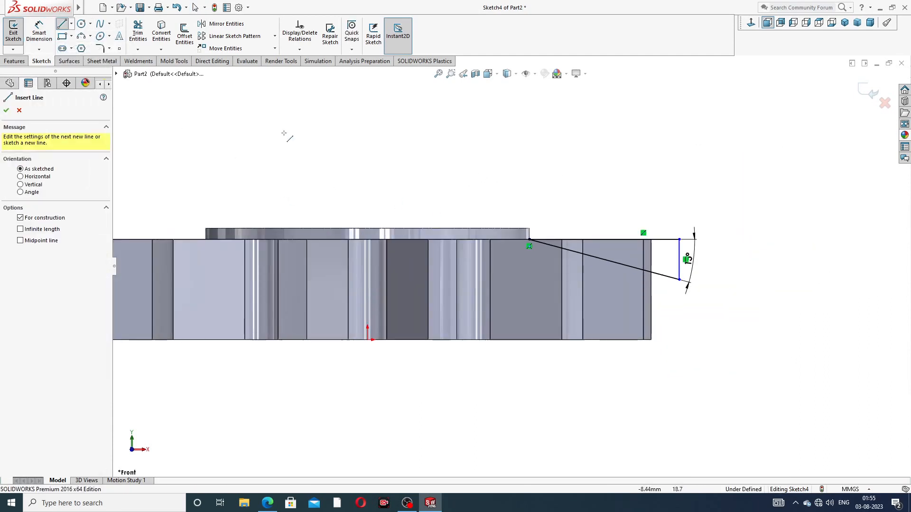
{"action": "left_click", "coordinate": [368, 168]}
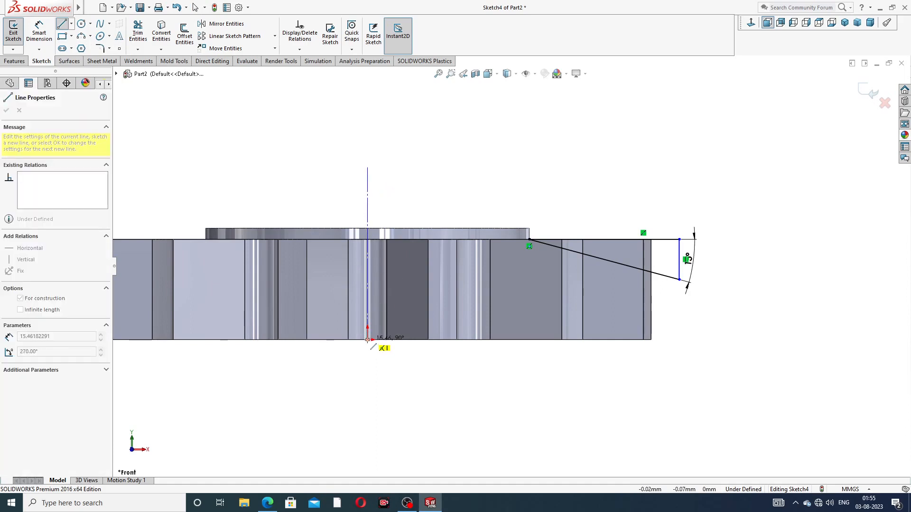
{"action": "left_click", "coordinate": [367, 339]}
{"action": "right_click", "coordinate": [426, 190]}
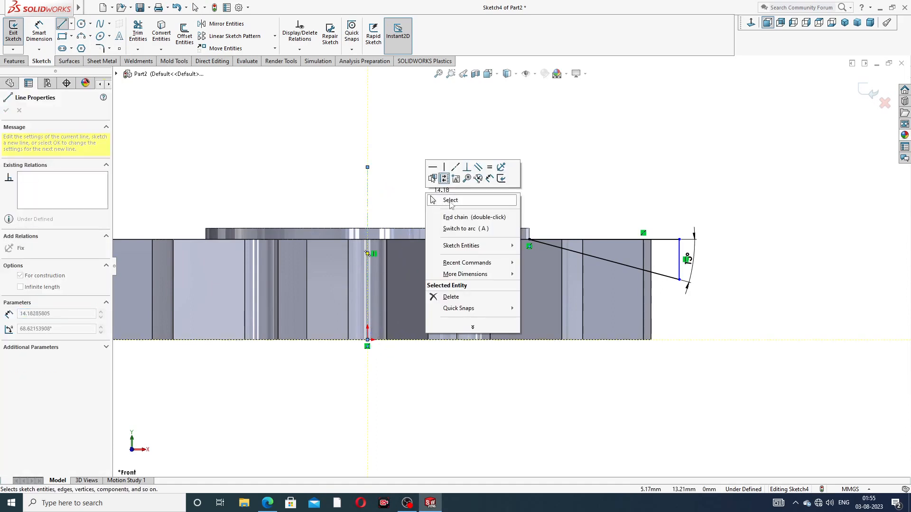
Revolve-cut the triangular profile a full 360° about the vertical centerline to slope the tops of the nut's teeth
{"action": "left_click", "coordinate": [449, 204]}
{"action": "scroll", "coordinate": [370, 230], "scroll_direction": "up", "scroll_amount": 3}
{"action": "scroll", "coordinate": [453, 272], "scroll_direction": "down", "scroll_amount": 2}
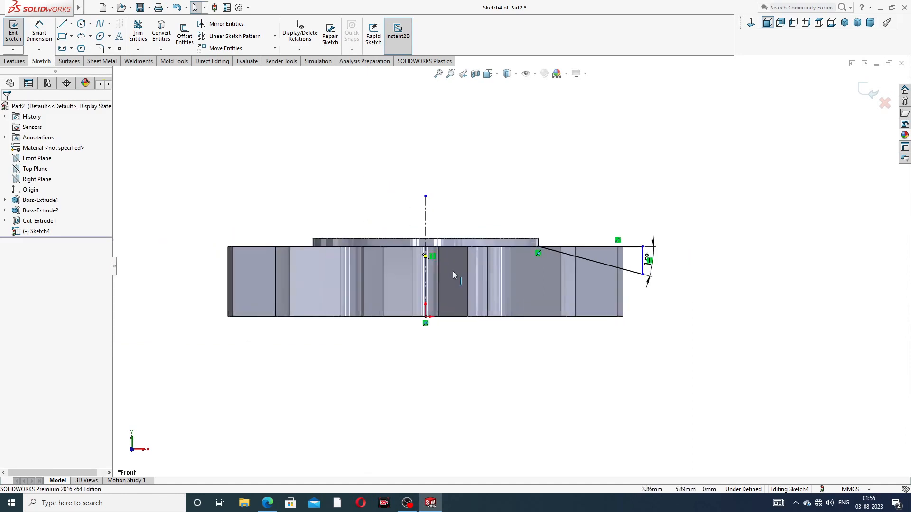
{"action": "left_click", "coordinate": [21, 61]}
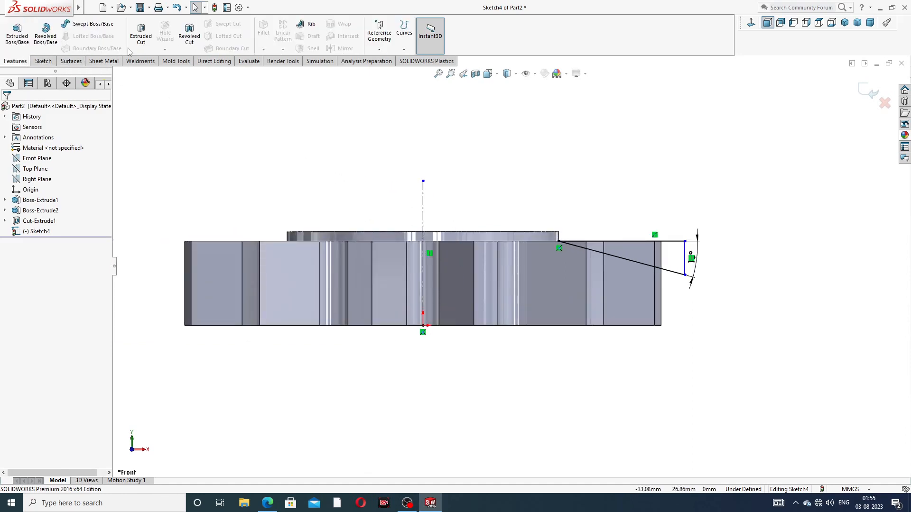
{"action": "left_click", "coordinate": [194, 39]}
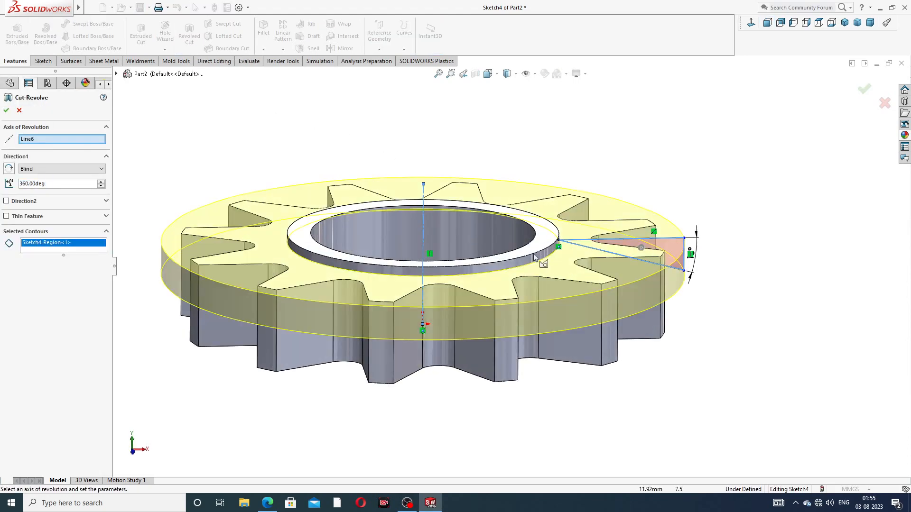
{"action": "middle_click_drag", "start_coordinate": [533, 273], "coordinate": [464, 342]}
{"action": "left_click", "coordinate": [6, 110]}
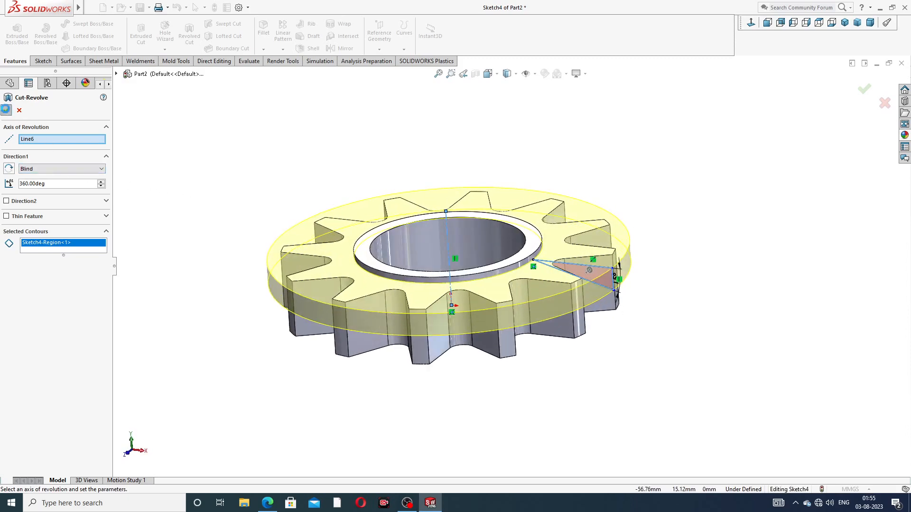
{"action": "left_click", "coordinate": [535, 210]}
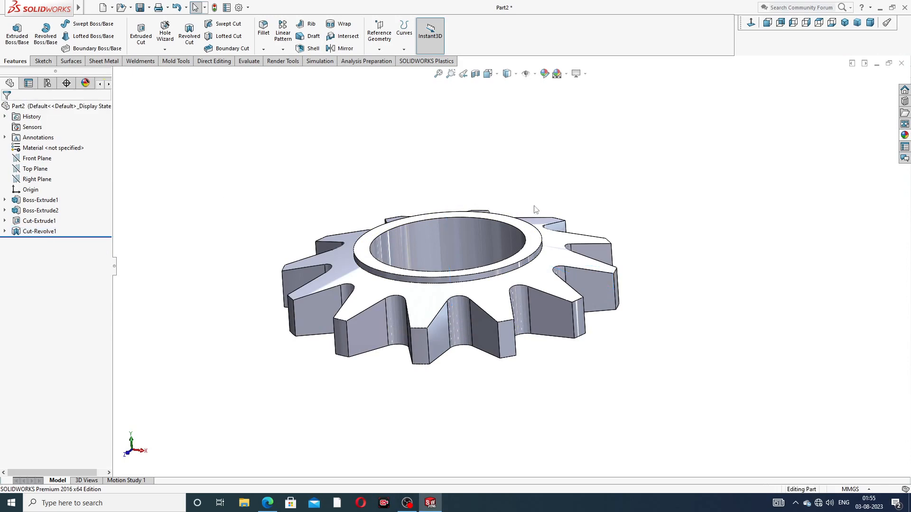
{"action": "middle_click_drag", "start_coordinate": [521, 214], "coordinate": [489, 223]}
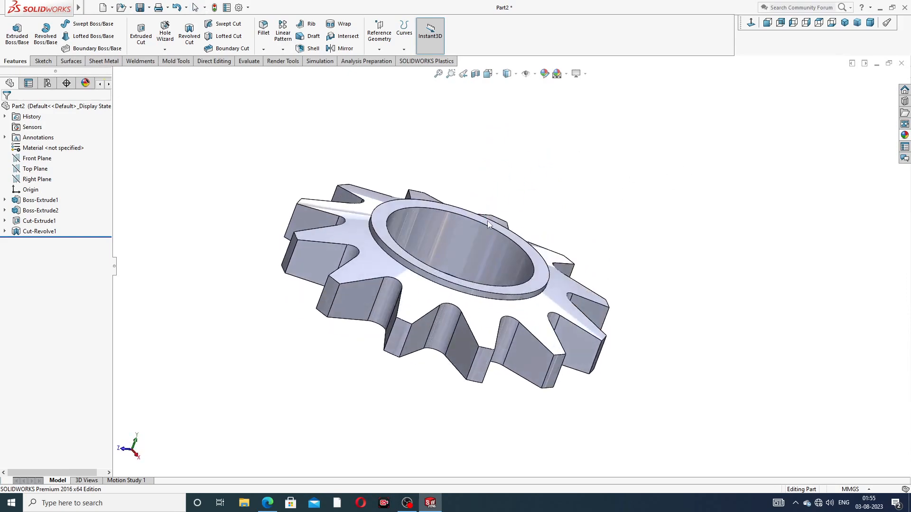
{"action": "scroll", "coordinate": [431, 189], "scroll_direction": "up", "scroll_amount": 3}
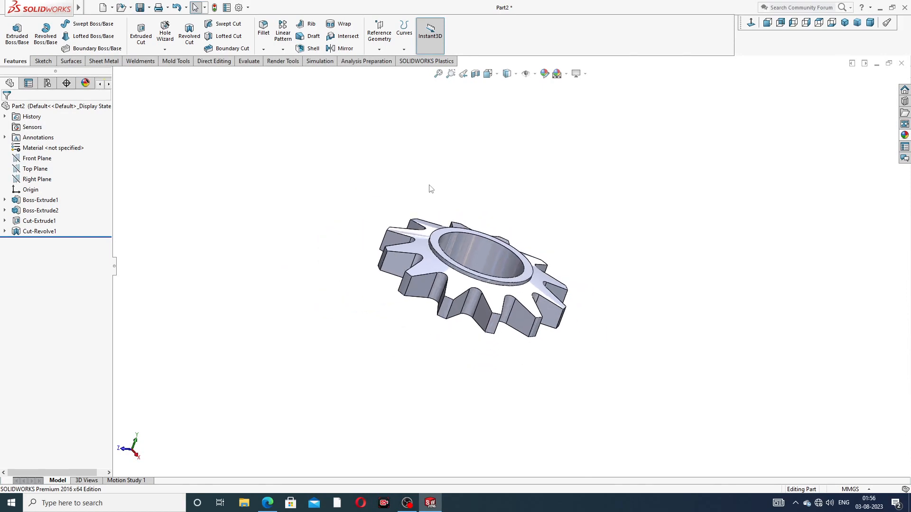
Compare the toothed nut and its bore with the isometric, top and front views in the PART-01 PDF drawing
{"action": "left_click", "coordinate": [267, 502]}
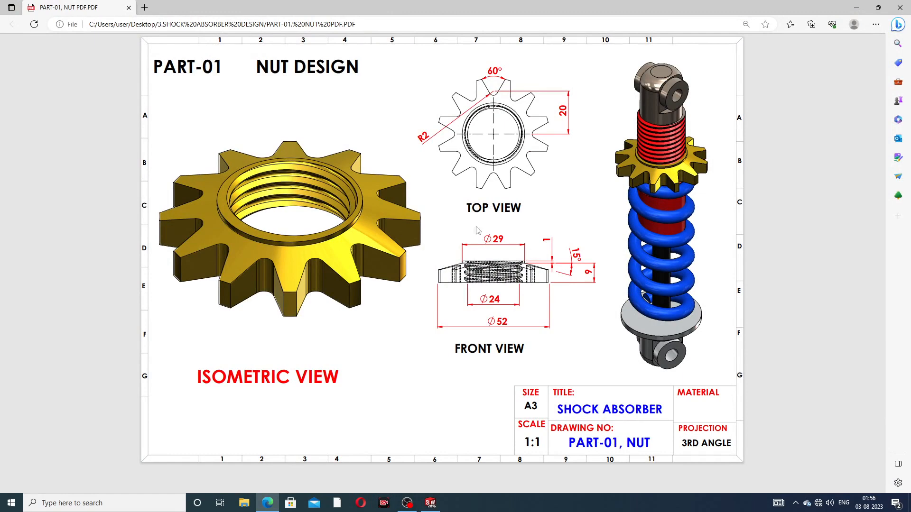
{"action": "left_click", "coordinate": [267, 504]}
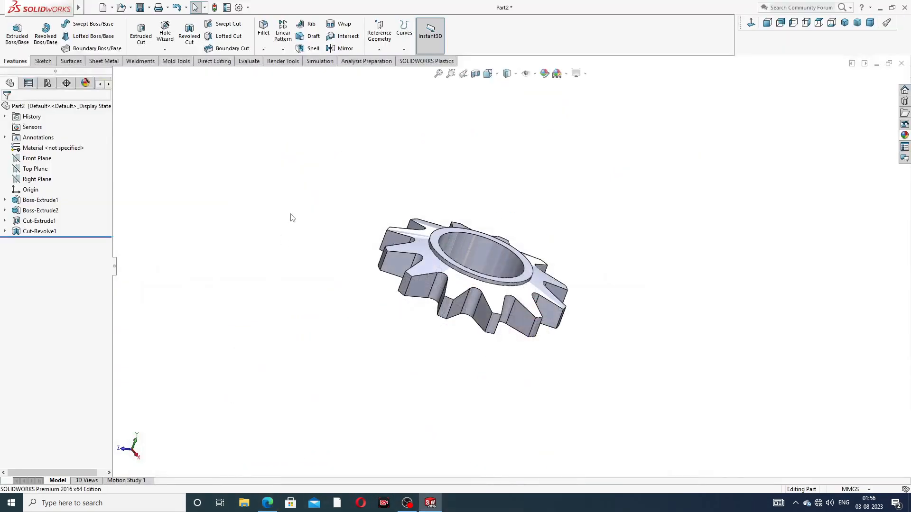
{"action": "scroll", "coordinate": [441, 256], "scroll_direction": "down", "scroll_amount": 3}
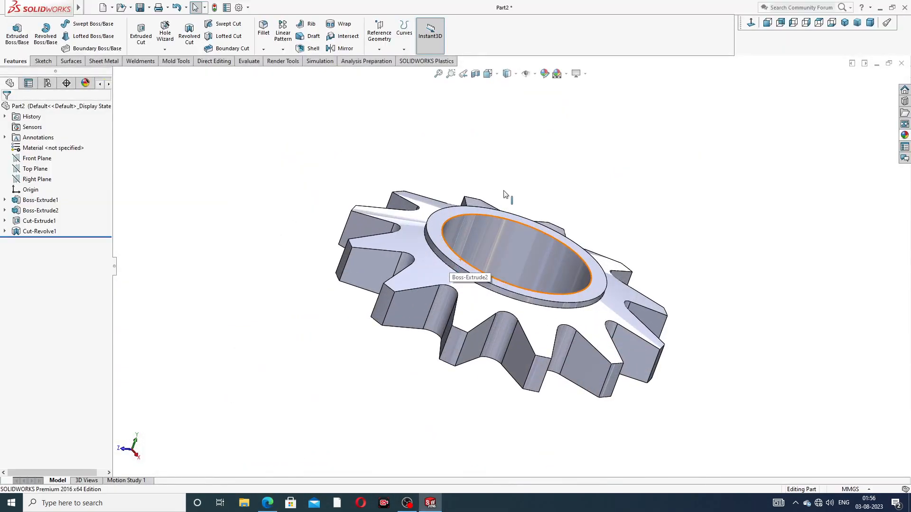
{"action": "key", "text": "l"}
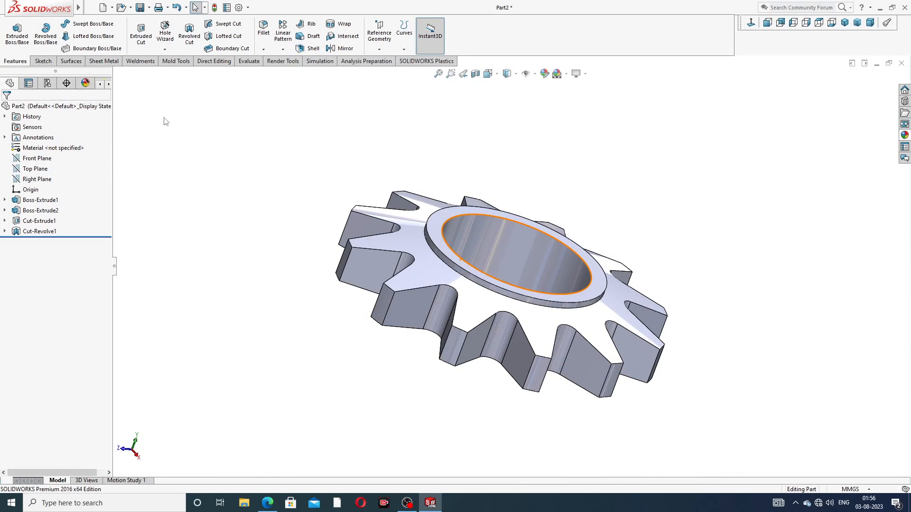
{"action": "left_click", "coordinate": [89, 8]}
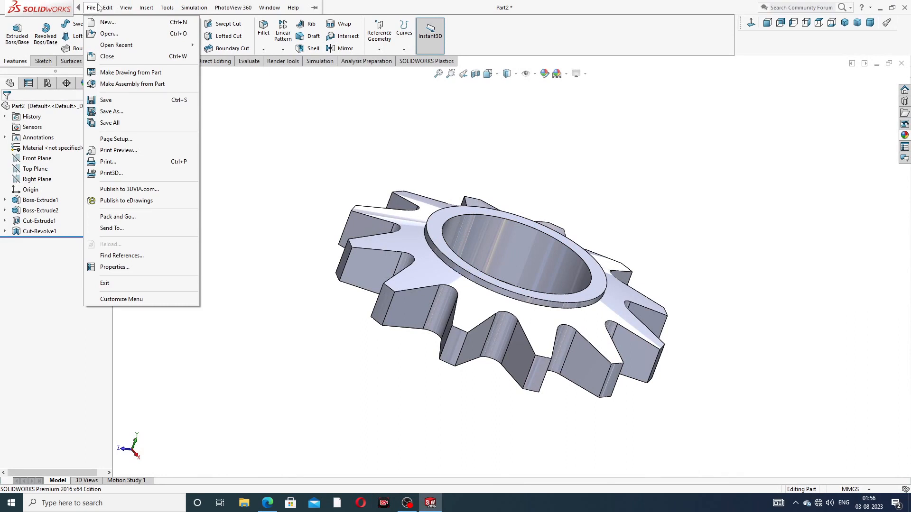
{"action": "left_click", "coordinate": [254, 118]}
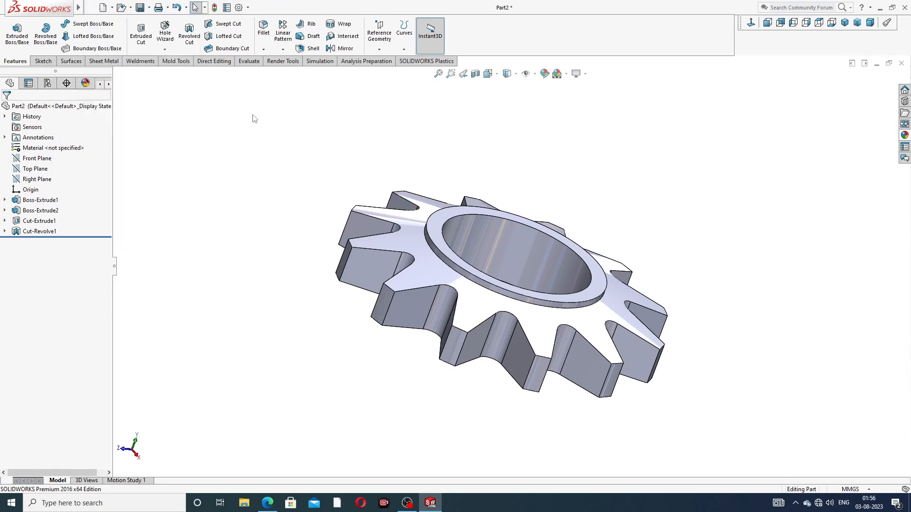
{"action": "middle_click_drag", "start_coordinate": [473, 218], "coordinate": [456, 231]}
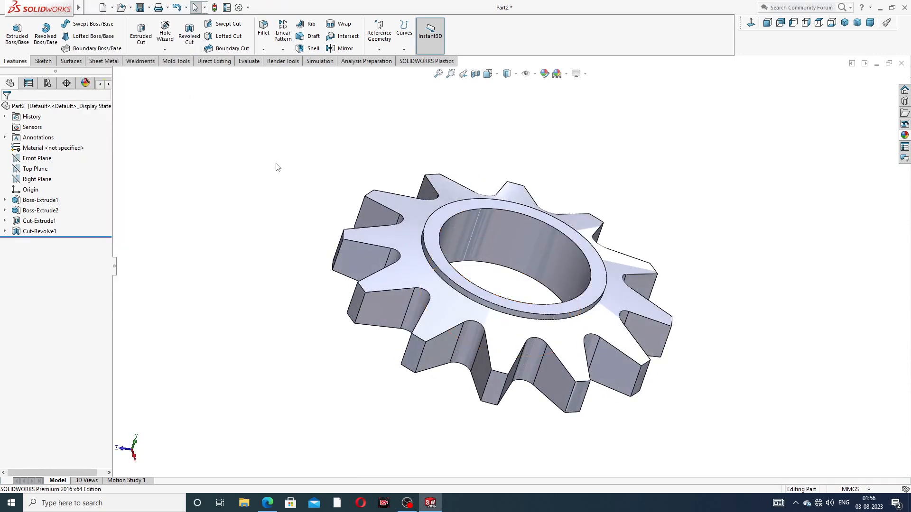
Insert the existing PART-02, TOP ROD part into the nut part at the origin, with locating by Move/Copy enabled
{"action": "mouse_move", "coordinate": [35, 9]}
{"action": "left_click", "coordinate": [89, 8]}
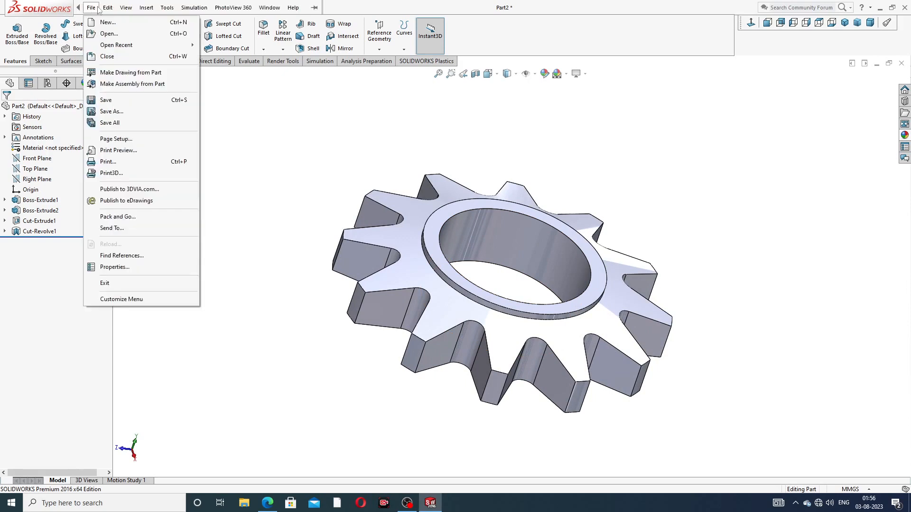
{"action": "mouse_move", "coordinate": [148, 12]}
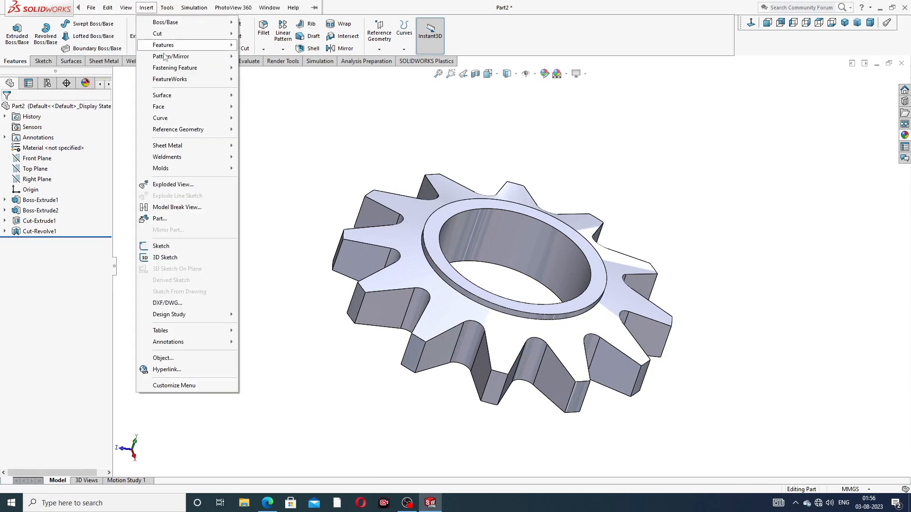
{"action": "left_click", "coordinate": [159, 219]}
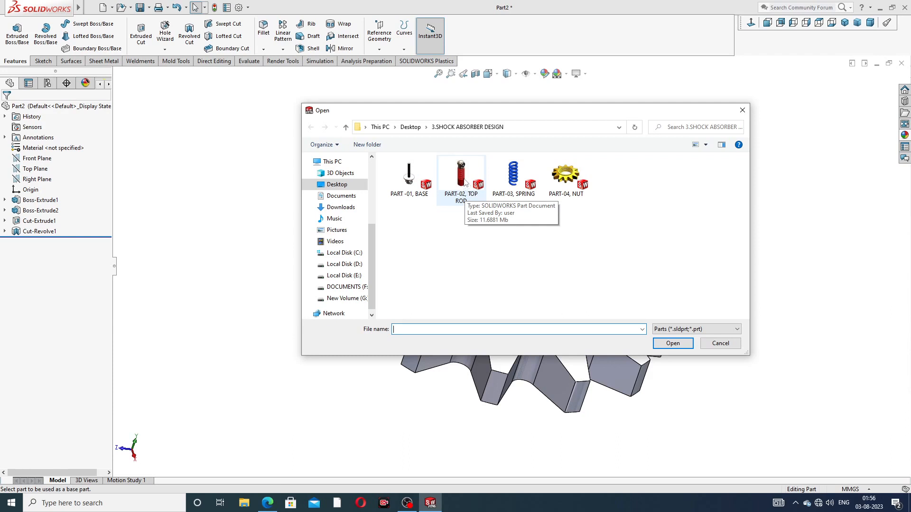
{"action": "left_click", "coordinate": [463, 183]}
{"action": "left_click", "coordinate": [673, 343]}
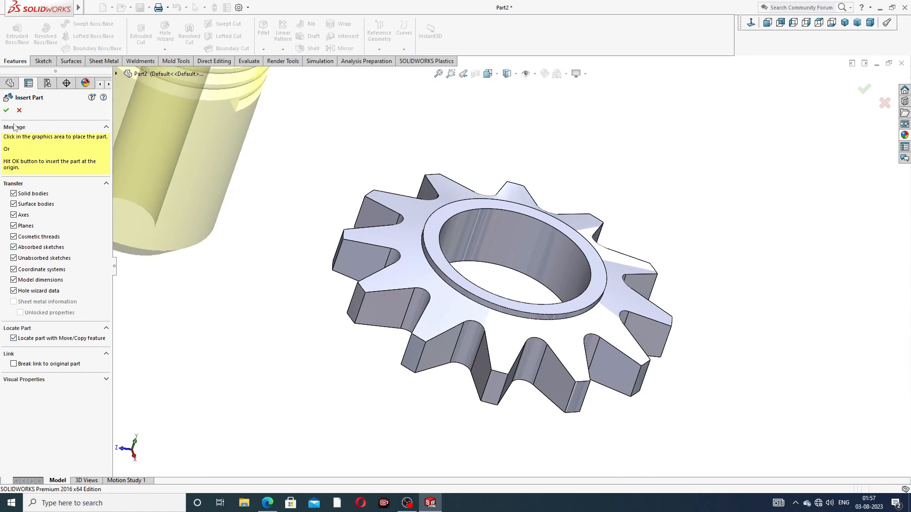
{"action": "left_click", "coordinate": [7, 111]}
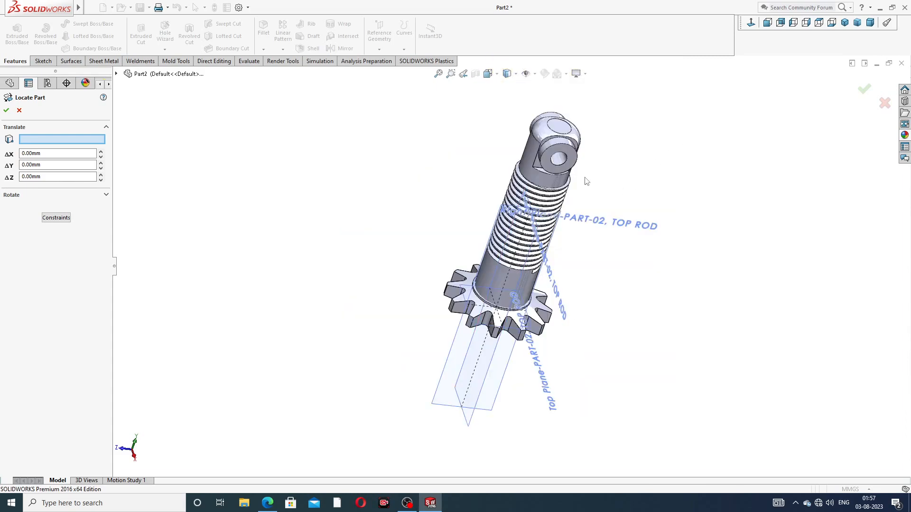
Translate the inserted top rod -50 mm along Y so its threaded section passes through the nut's bore
{"action": "middle_click_drag", "start_coordinate": [649, 178], "coordinate": [601, 174]}
{"action": "scroll", "coordinate": [474, 235], "scroll_direction": "down", "scroll_amount": 2}
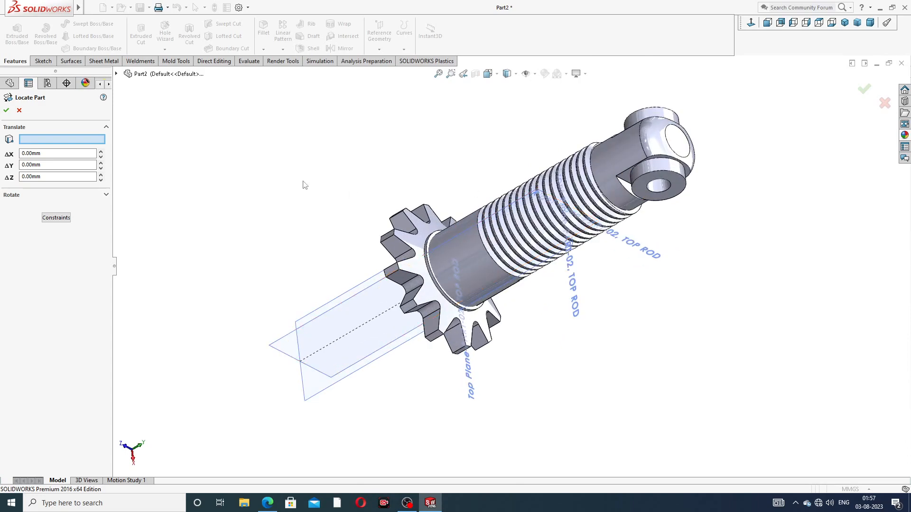
{"action": "middle_click_drag", "start_coordinate": [383, 204], "coordinate": [430, 142]}
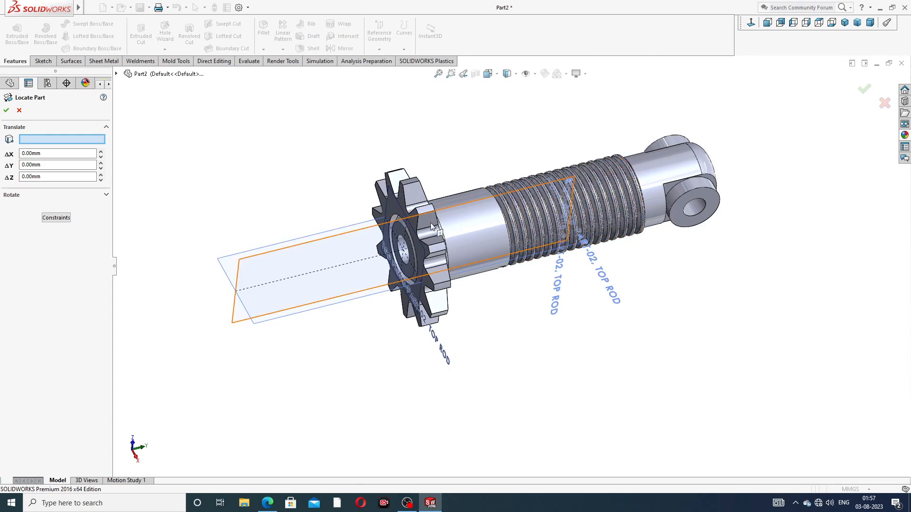
{"action": "scroll", "coordinate": [427, 228], "scroll_direction": "down", "scroll_amount": 3}
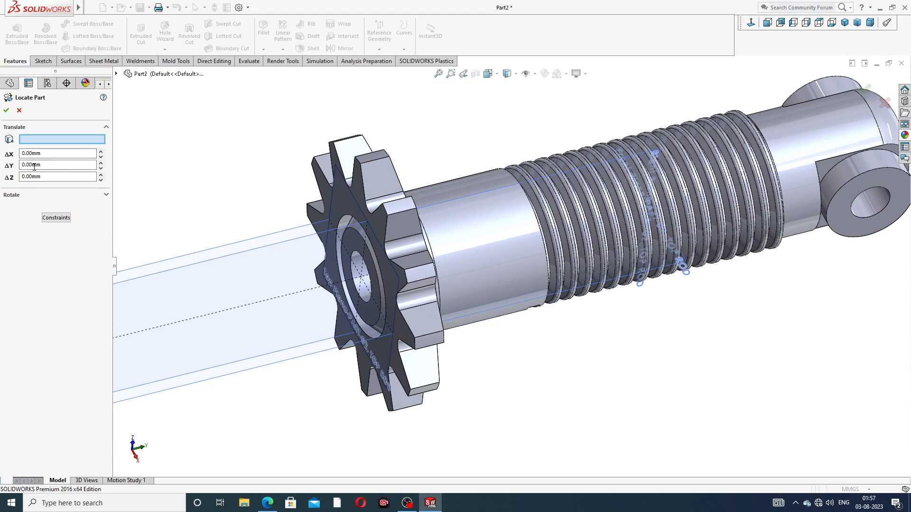
{"action": "left_click_drag", "start_coordinate": [47, 165], "coordinate": [27, 166]}
{"action": "left_click", "coordinate": [101, 162]}
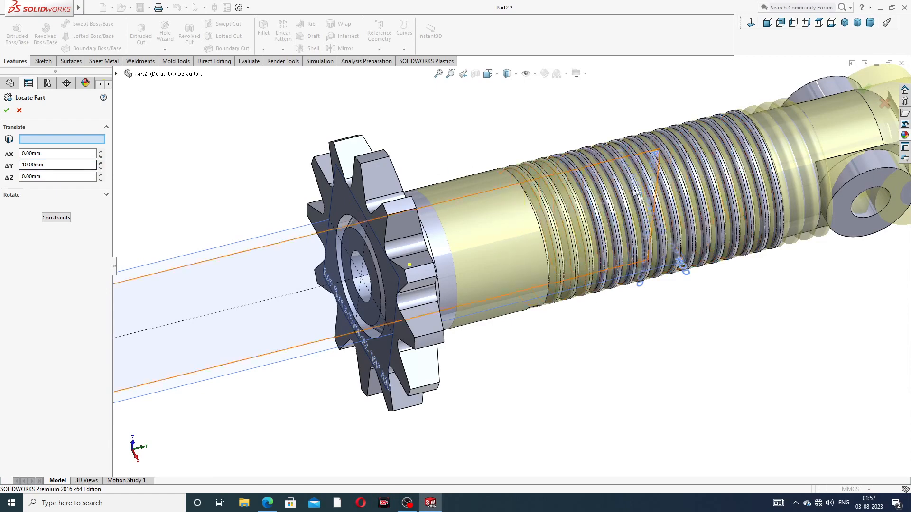
{"action": "scroll", "coordinate": [634, 189], "scroll_direction": "up", "scroll_amount": 4}
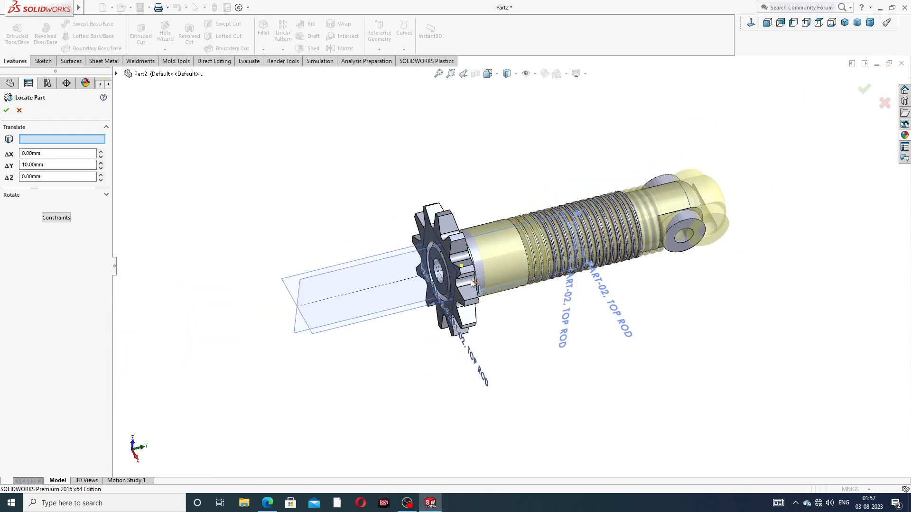
{"action": "left_click", "coordinate": [101, 168]}
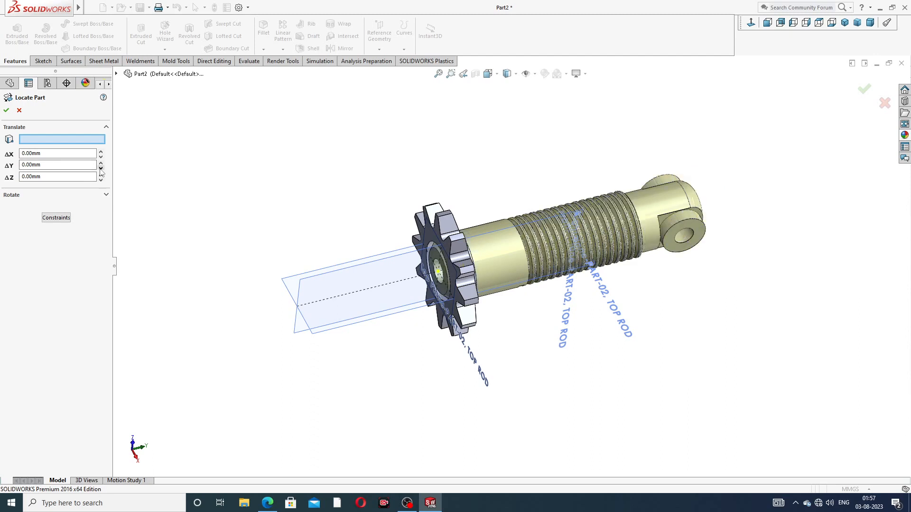
{"action": "left_click", "coordinate": [101, 169]}
{"action": "left_click", "coordinate": [100, 168]}
{"action": "left_click", "coordinate": [101, 169]}
{"action": "left_click", "coordinate": [100, 168]}
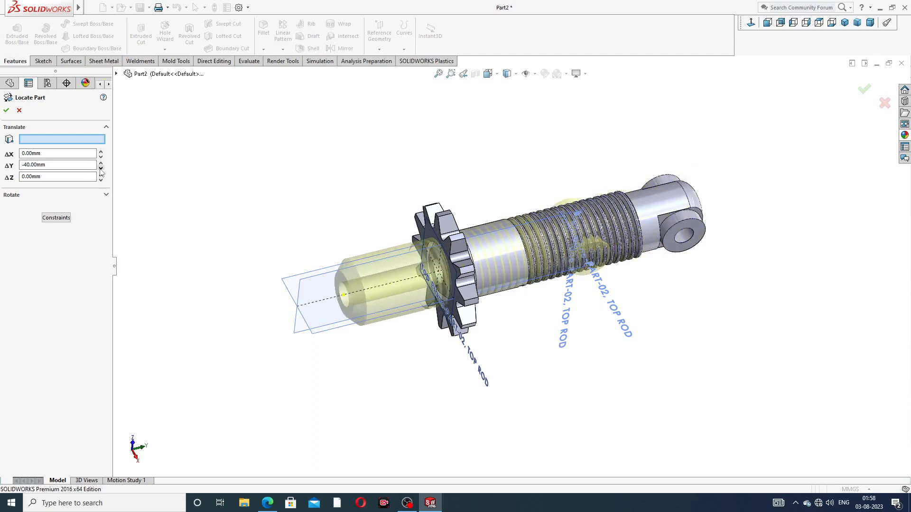
{"action": "left_click", "coordinate": [101, 168]}
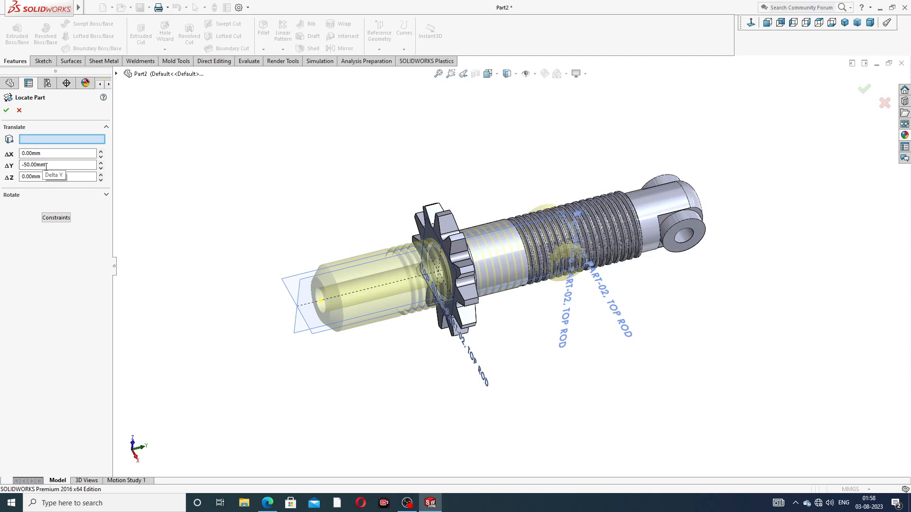
{"action": "left_click", "coordinate": [6, 111]}
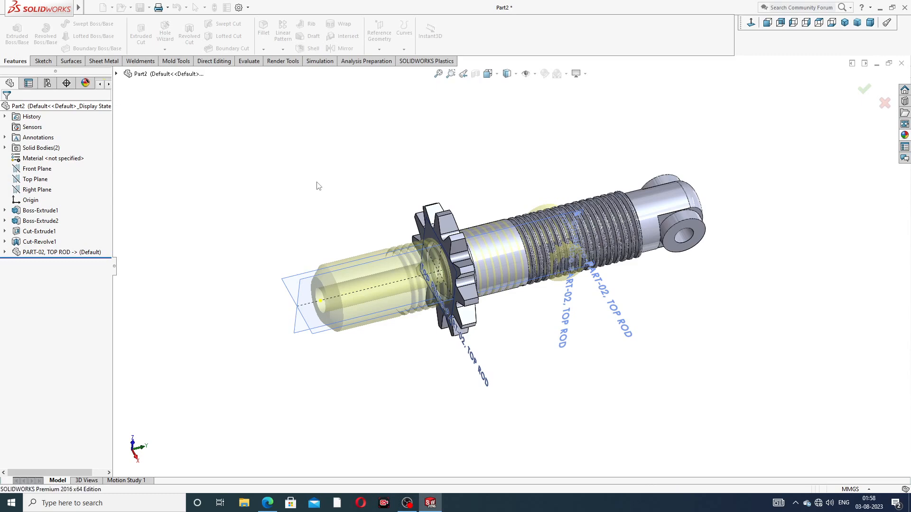
Examine from several angles how the rod's threaded section sits inside the toothed nut
{"action": "scroll", "coordinate": [427, 251], "scroll_direction": "down", "scroll_amount": 4}
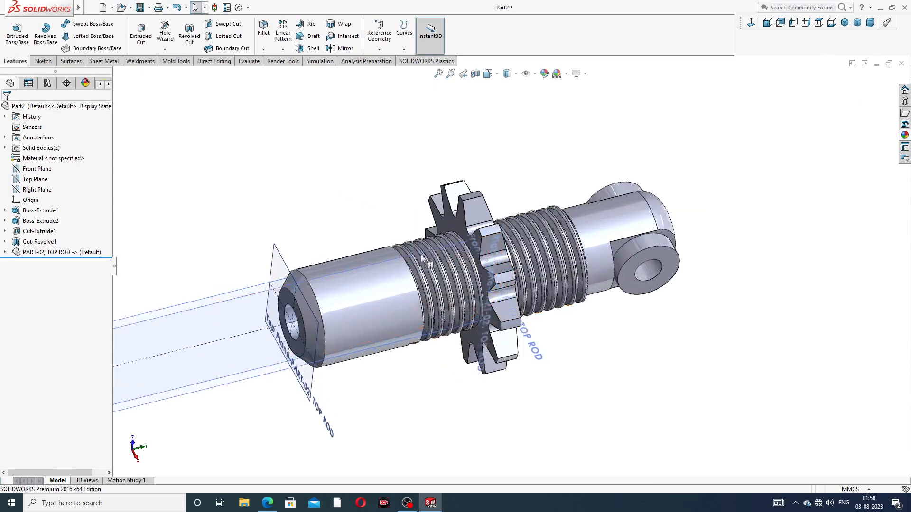
{"action": "middle_click_drag", "start_coordinate": [457, 263], "coordinate": [440, 216]}
{"action": "scroll", "coordinate": [455, 197], "scroll_direction": "down", "scroll_amount": 1}
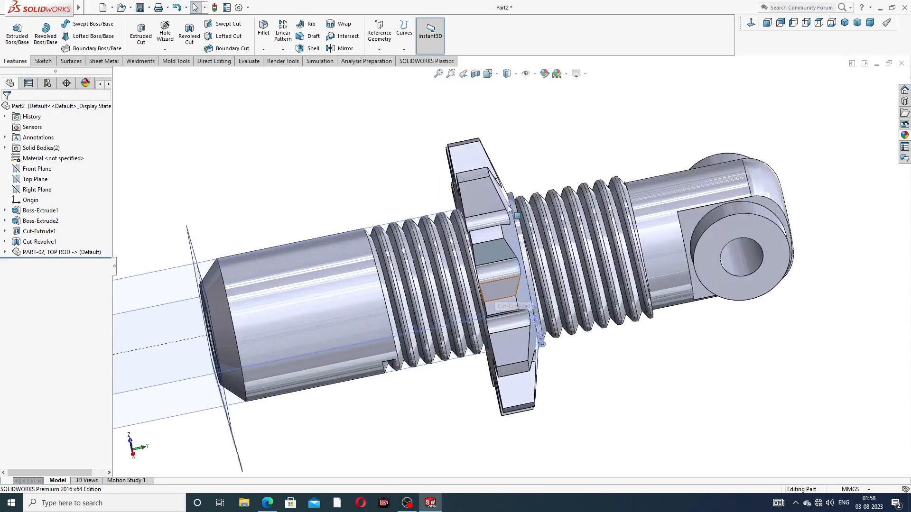
{"action": "scroll", "coordinate": [455, 197], "scroll_direction": "up", "scroll_amount": 2}
{"action": "scroll", "coordinate": [512, 242], "scroll_direction": "up", "scroll_amount": 2}
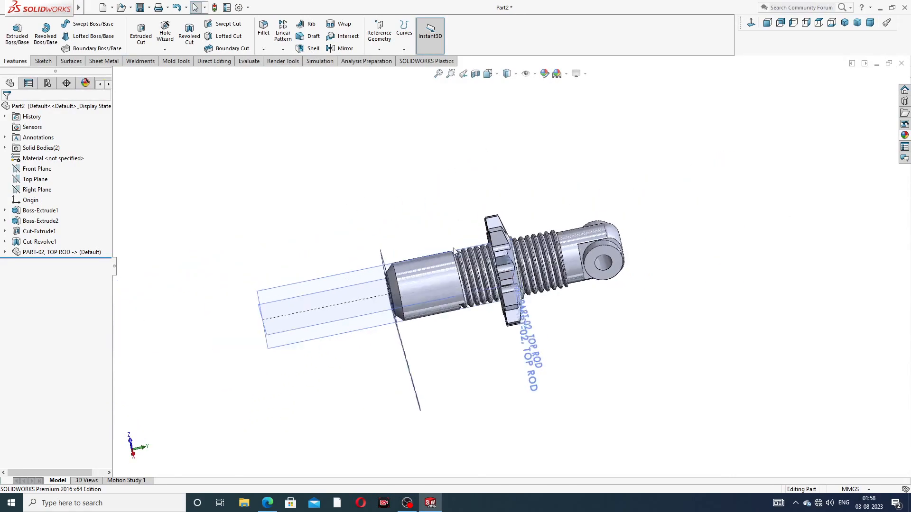
{"action": "middle_click_drag", "start_coordinate": [518, 233], "coordinate": [544, 167]}
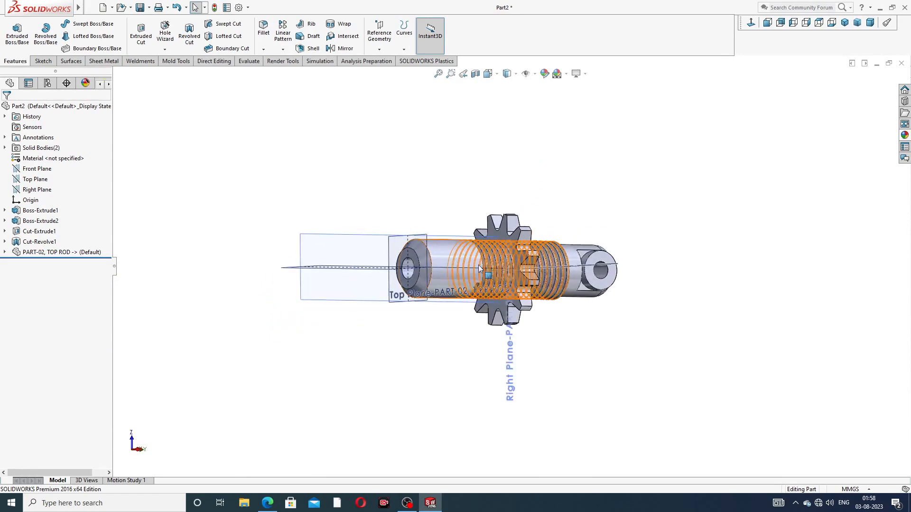
{"action": "middle_click_drag", "start_coordinate": [476, 268], "coordinate": [411, 204]}
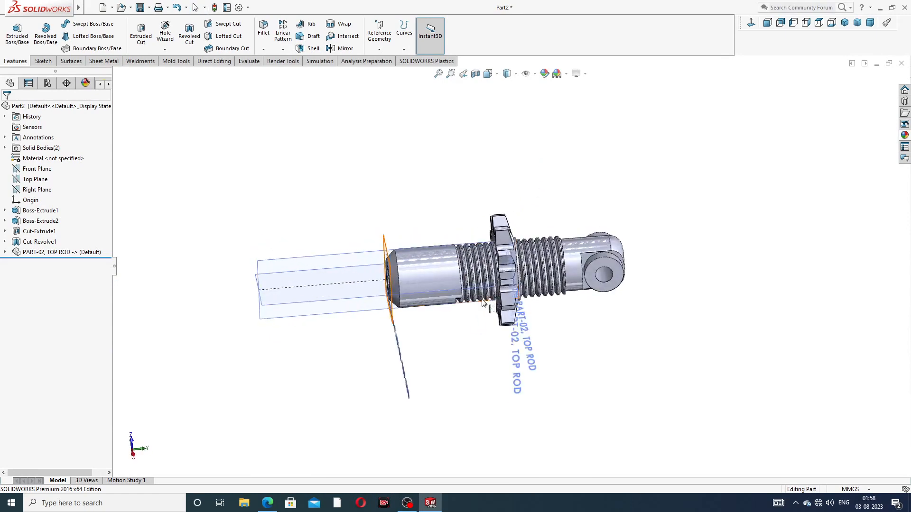
Combine the bodies with Subtract, using the toothed nut as main body and the inserted PART-02, TOP ROD as the body removed
{"action": "mouse_move", "coordinate": [79, 8]}
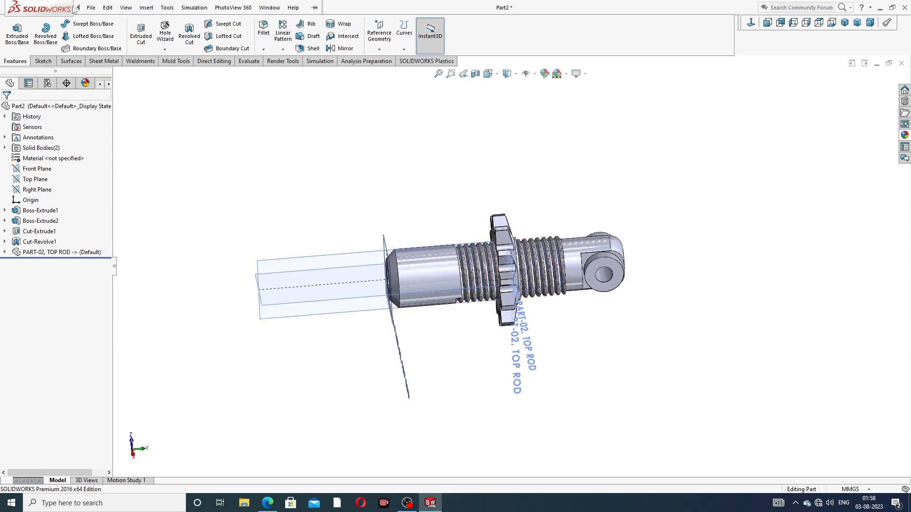
{"action": "left_click", "coordinate": [109, 7]}
{"action": "mouse_move", "coordinate": [148, 10]}
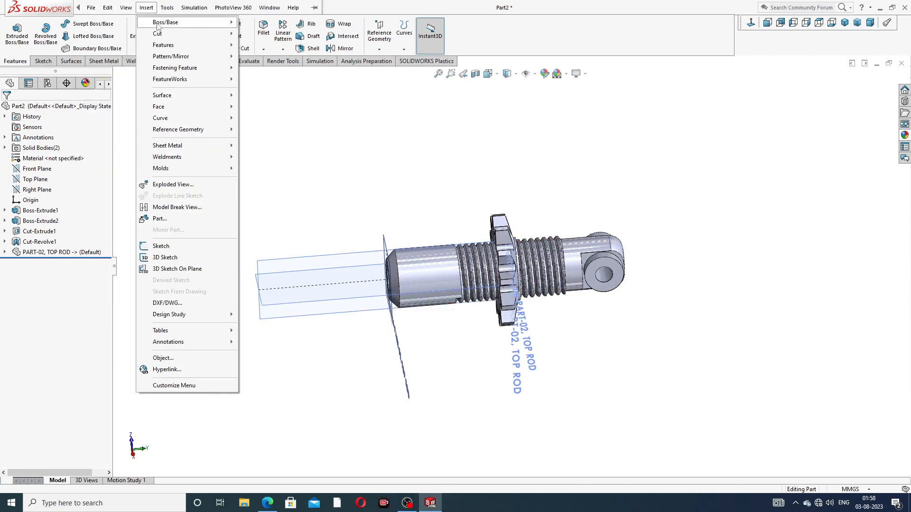
{"action": "mouse_move", "coordinate": [189, 45]}
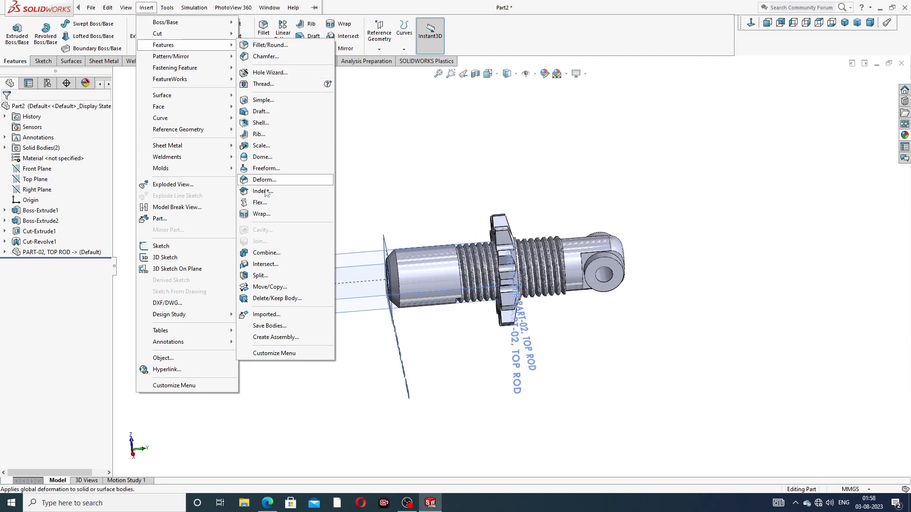
{"action": "left_click", "coordinate": [268, 252]}
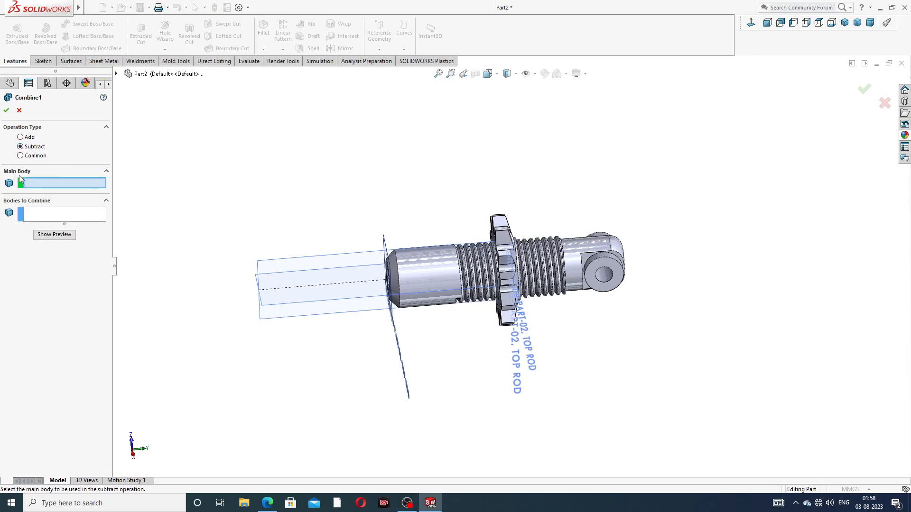
{"action": "scroll", "coordinate": [511, 236], "scroll_direction": "down", "scroll_amount": 3}
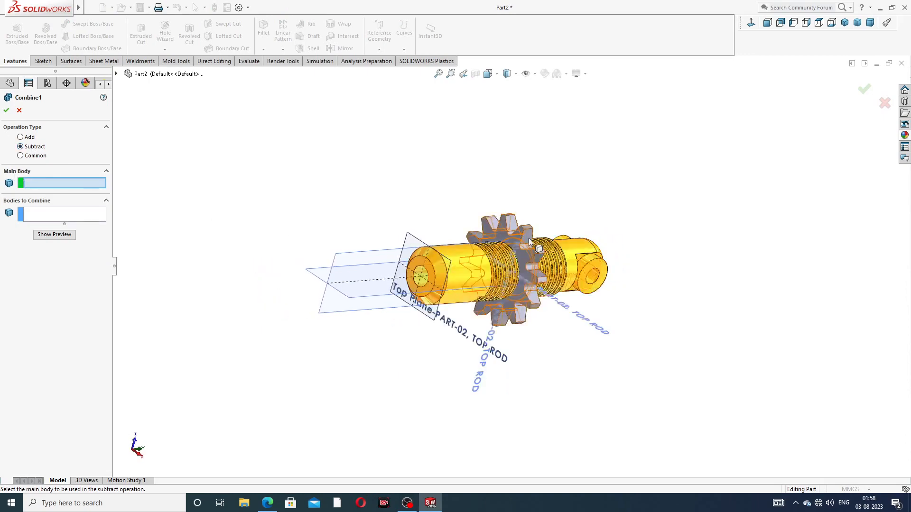
{"action": "left_click", "coordinate": [510, 236]}
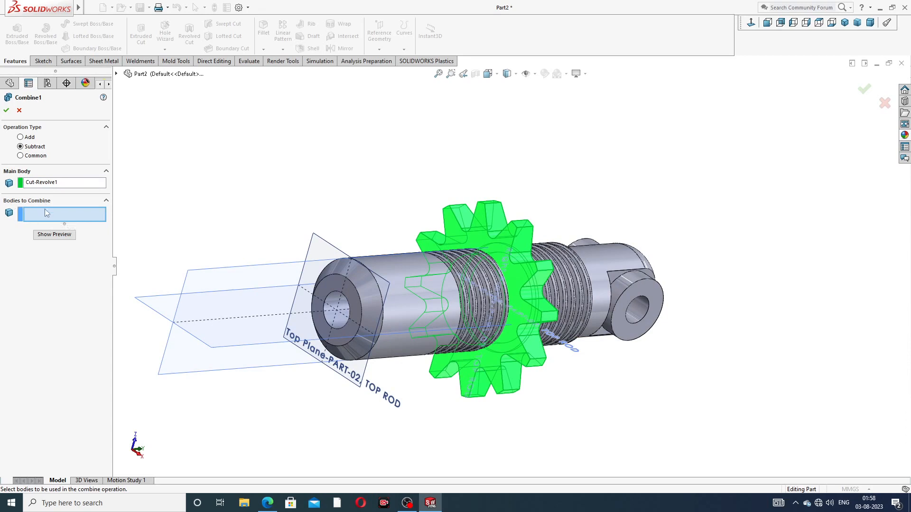
{"action": "left_click", "coordinate": [389, 273]}
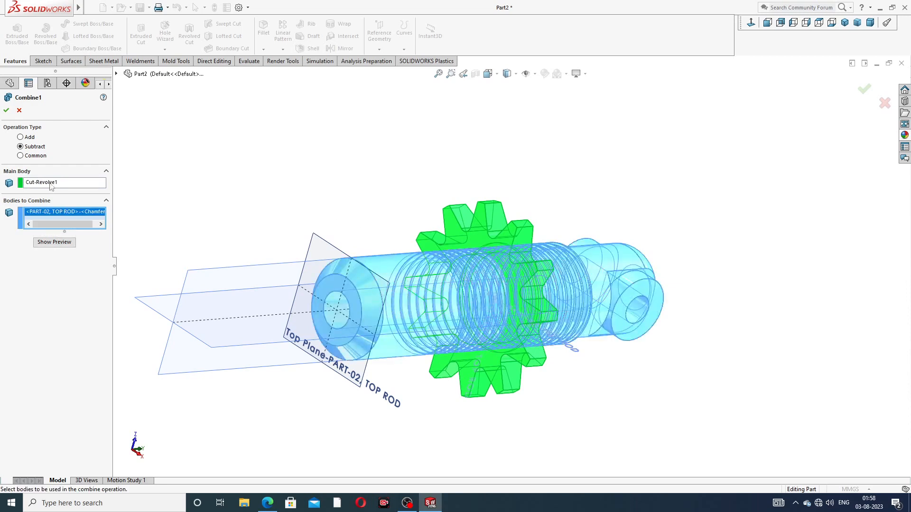
{"action": "left_click", "coordinate": [7, 111]}
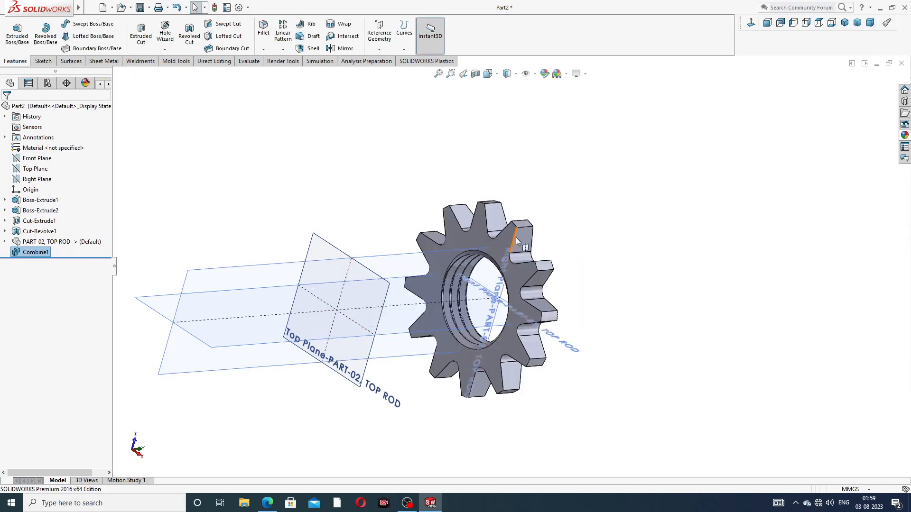
Hide the Right, Front and Top planes that came with the inserted PART-02, TOP ROD
{"action": "middle_click_drag", "start_coordinate": [494, 270], "coordinate": [468, 299]}
{"action": "scroll", "coordinate": [465, 301], "scroll_direction": "down", "scroll_amount": 2}
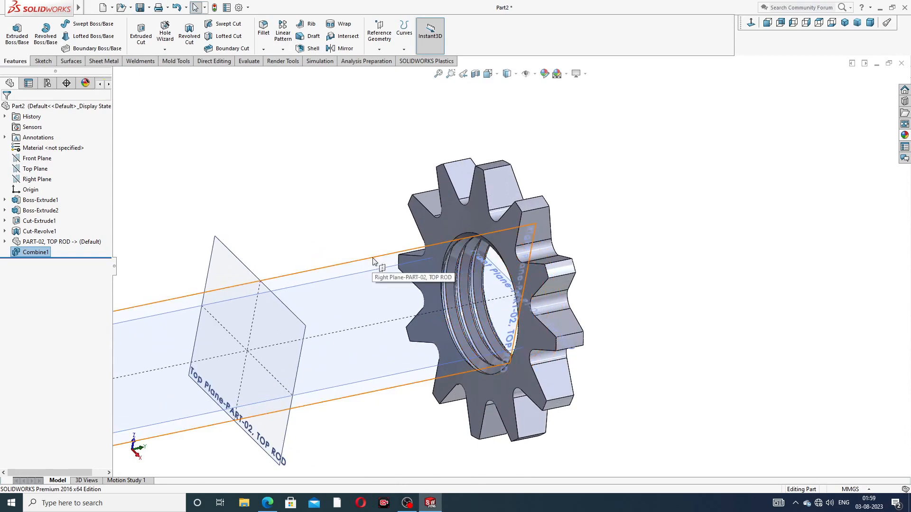
{"action": "scroll", "coordinate": [373, 260], "scroll_direction": "up", "scroll_amount": 2}
{"action": "left_click", "coordinate": [390, 269]}
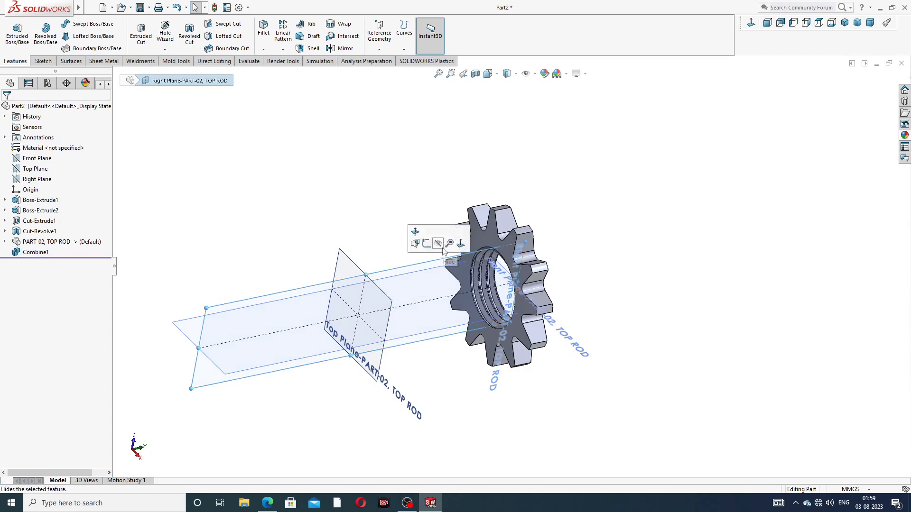
{"action": "left_click", "coordinate": [441, 246]}
{"action": "left_click", "coordinate": [416, 272]}
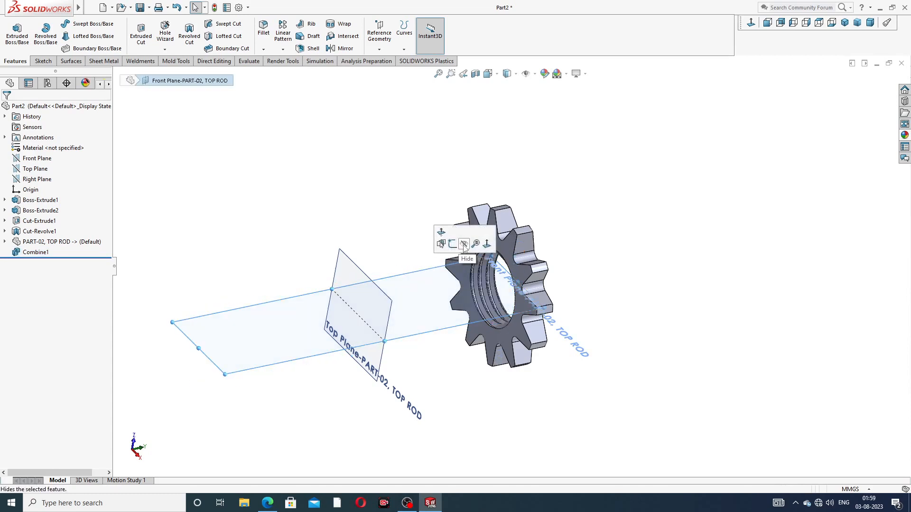
{"action": "left_click", "coordinate": [464, 245]}
{"action": "left_click", "coordinate": [380, 288]}
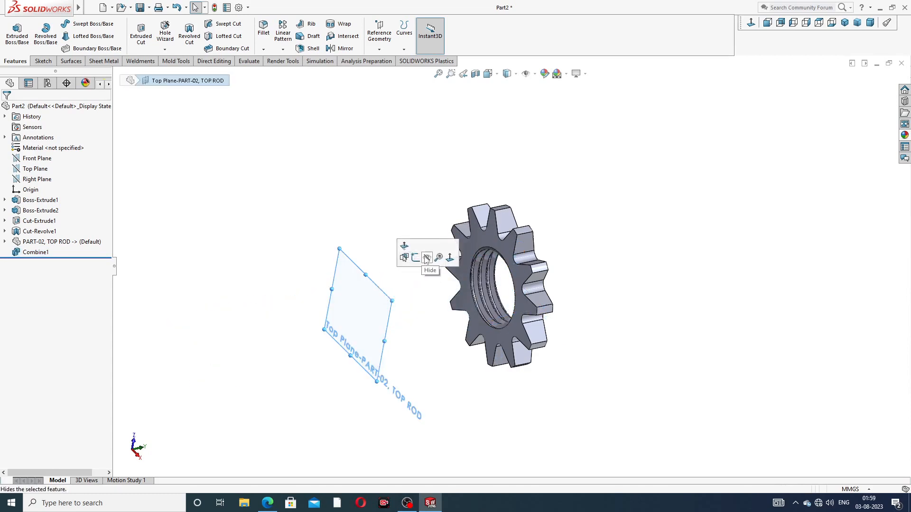
{"action": "left_click", "coordinate": [426, 259]}
Apply the polished brass appearance to the whole threaded nut
{"action": "scroll", "coordinate": [486, 280], "scroll_direction": "down", "scroll_amount": 4}
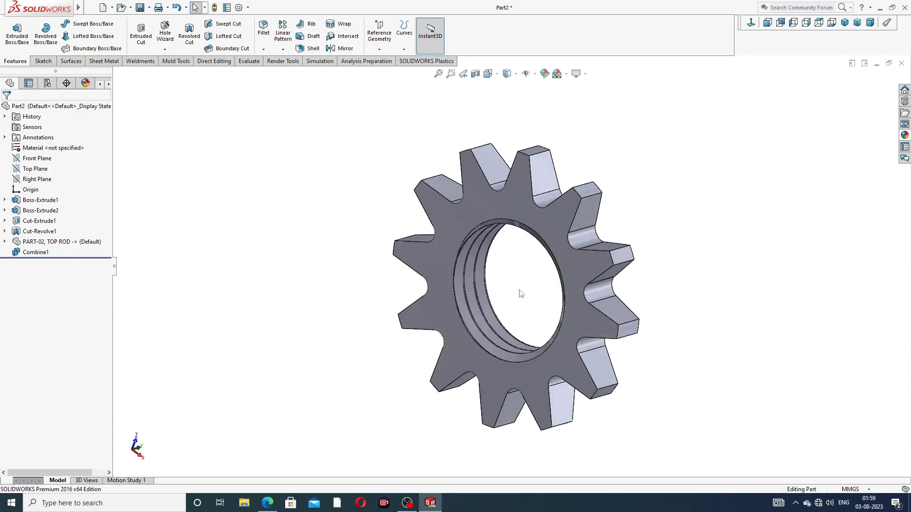
{"action": "middle_click_drag", "start_coordinate": [521, 293], "coordinate": [486, 249]}
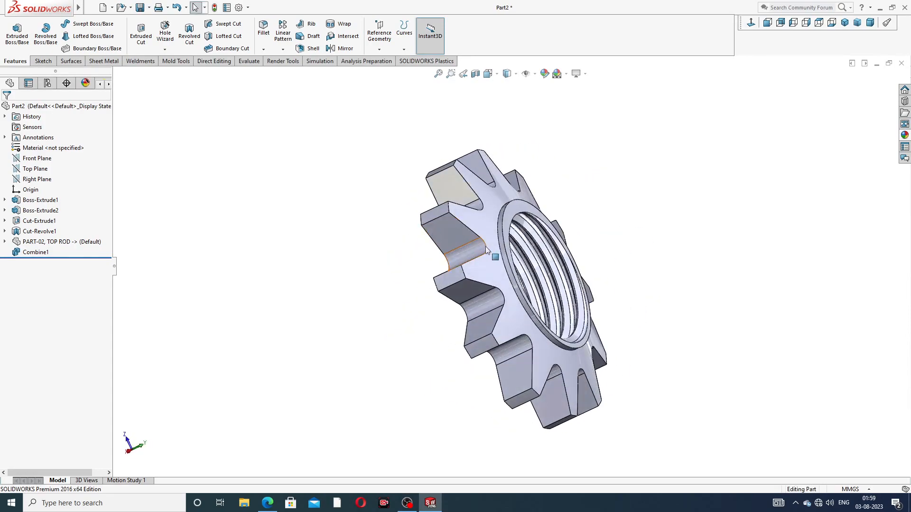
{"action": "scroll", "coordinate": [533, 260], "scroll_direction": "down", "scroll_amount": 2}
{"action": "middle_click_drag", "start_coordinate": [578, 260], "coordinate": [547, 203]}
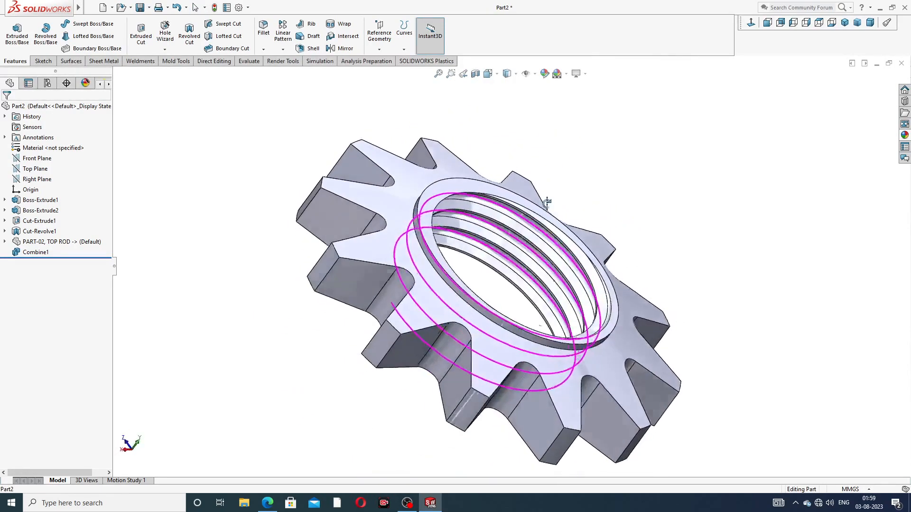
{"action": "scroll", "coordinate": [546, 204], "scroll_direction": "up", "scroll_amount": 4}
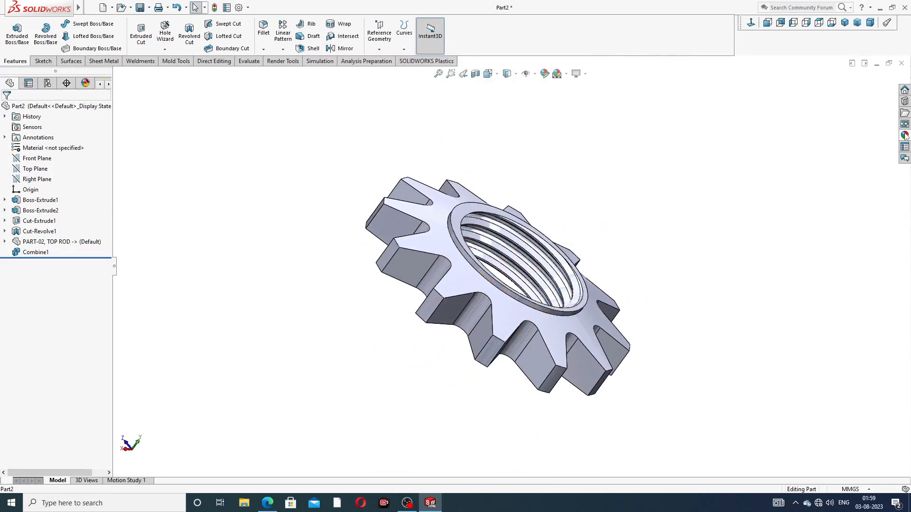
{"action": "left_click", "coordinate": [905, 135]}
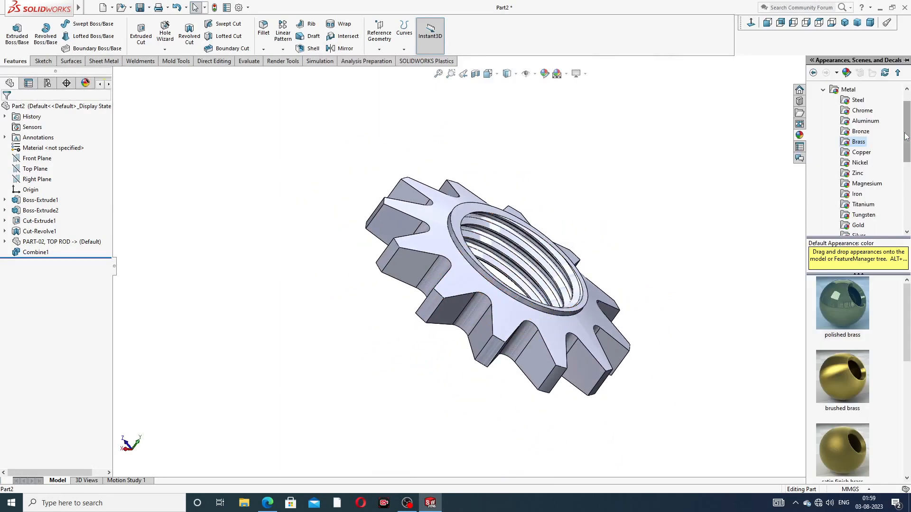
{"action": "double_click", "coordinate": [844, 298]}
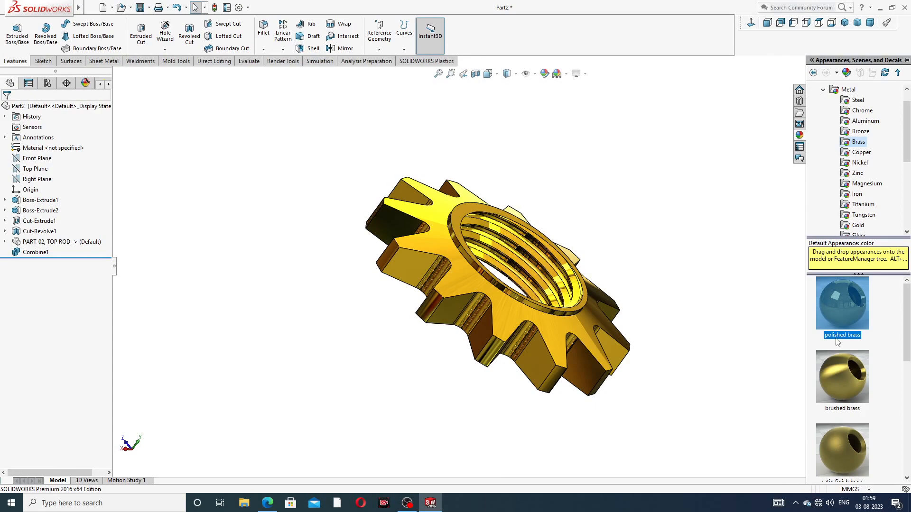
Examine the brass nut's teeth and internal thread from several angles
{"action": "middle_click_drag", "start_coordinate": [583, 244], "coordinate": [490, 286]}
{"action": "scroll", "coordinate": [490, 286], "scroll_direction": "down", "scroll_amount": 1}
{"action": "scroll", "coordinate": [511, 253], "scroll_direction": "up", "scroll_amount": 2}
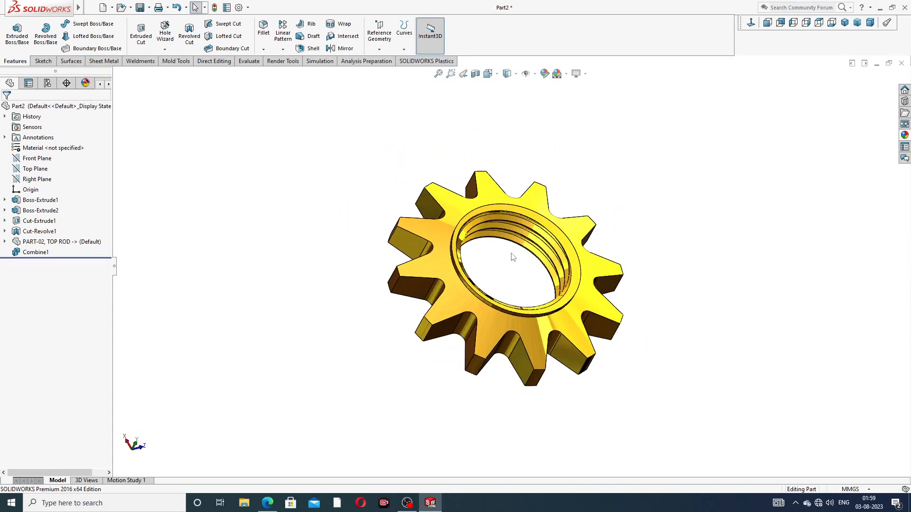
{"action": "middle_click_drag", "start_coordinate": [512, 257], "coordinate": [494, 287]}
{"action": "middle_click_drag", "start_coordinate": [642, 215], "coordinate": [606, 228]}
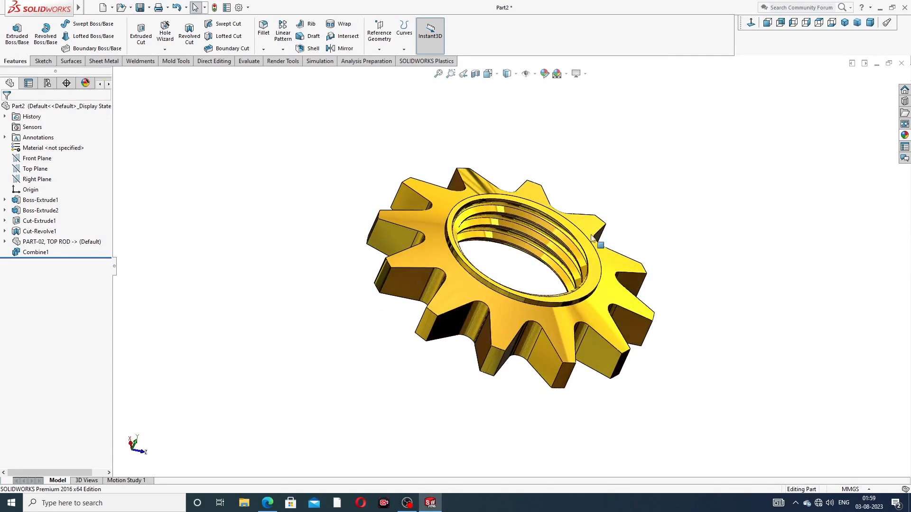
{"action": "scroll", "coordinate": [491, 259], "scroll_direction": "down", "scroll_amount": 2}
{"action": "scroll", "coordinate": [530, 257], "scroll_direction": "up", "scroll_amount": 2}
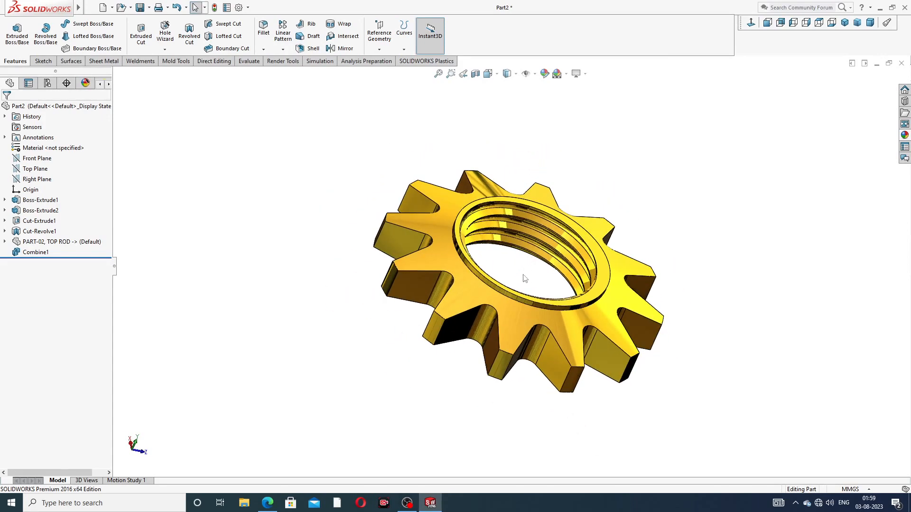
{"action": "middle_click_drag", "start_coordinate": [520, 261], "coordinate": [666, 212]}
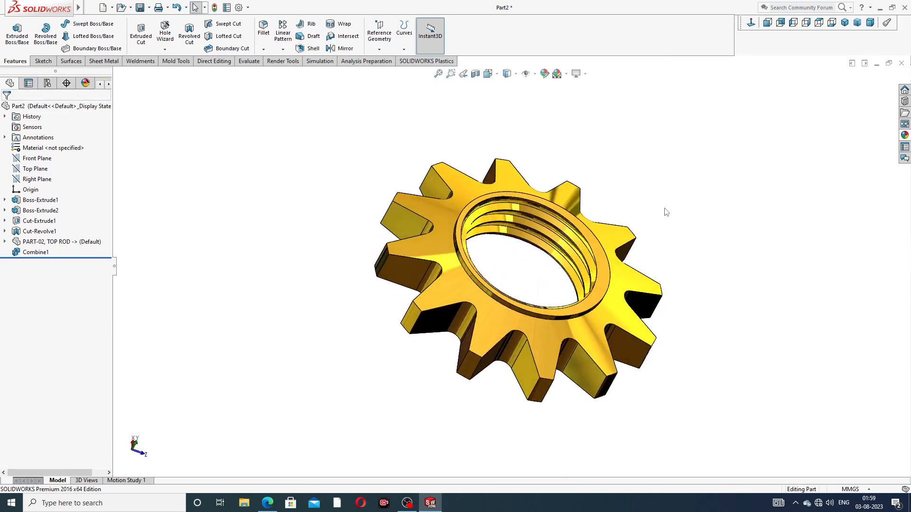
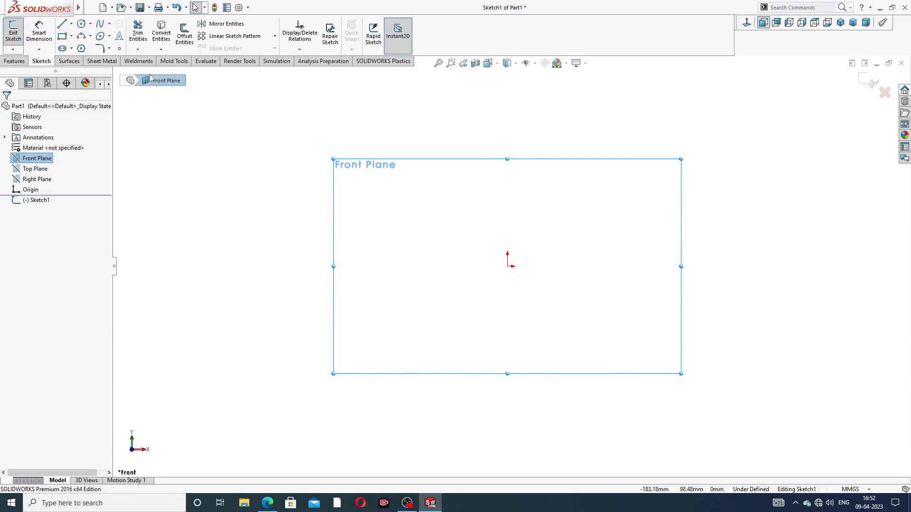
Sketch a vertical centerline through the origin on the new part's Front Plane, extending above and below it
{"action": "left_click", "coordinate": [71, 24]}
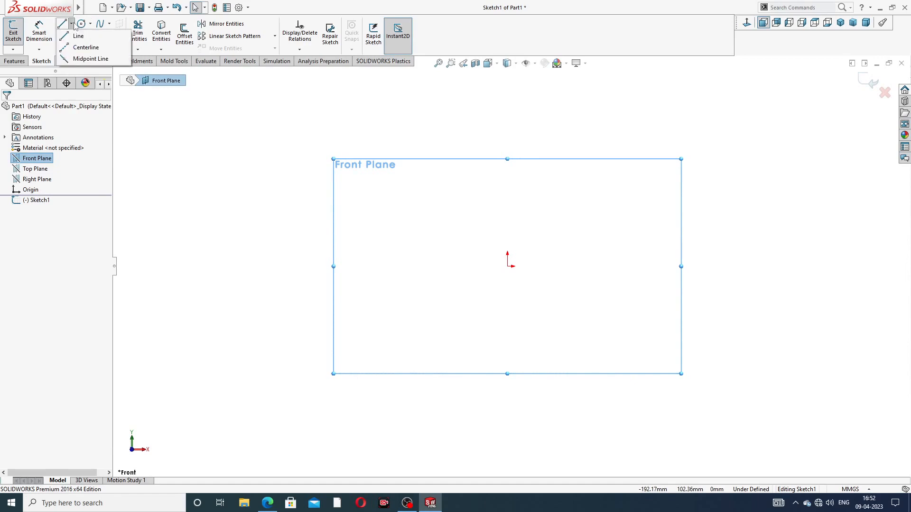
{"action": "left_click", "coordinate": [86, 47]}
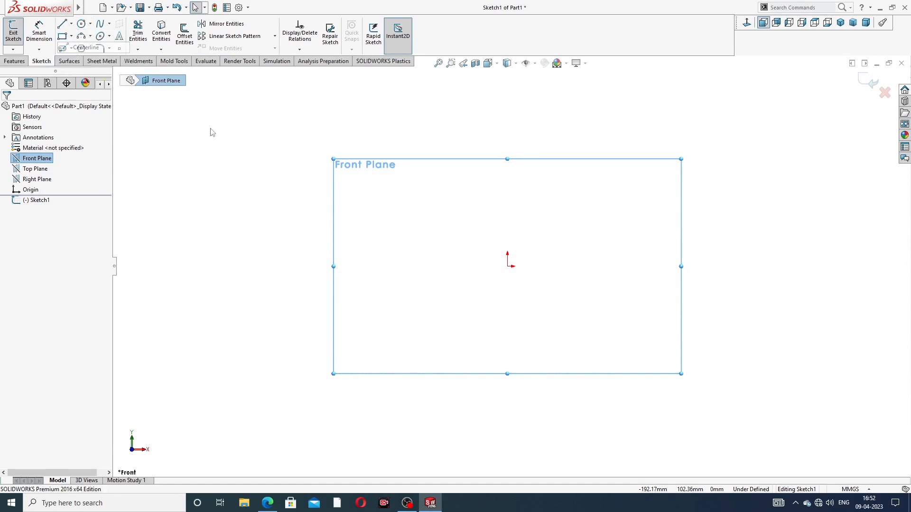
{"action": "left_click", "coordinate": [506, 96]}
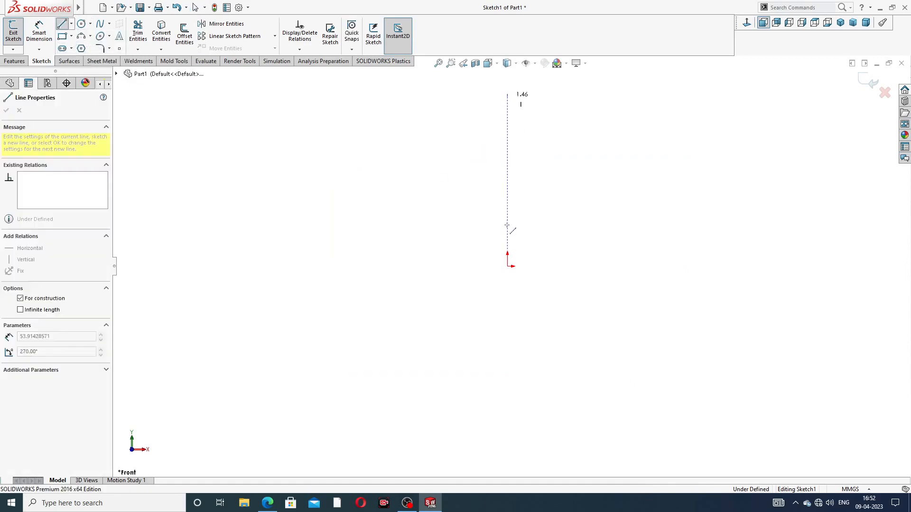
{"action": "left_click", "coordinate": [506, 386]}
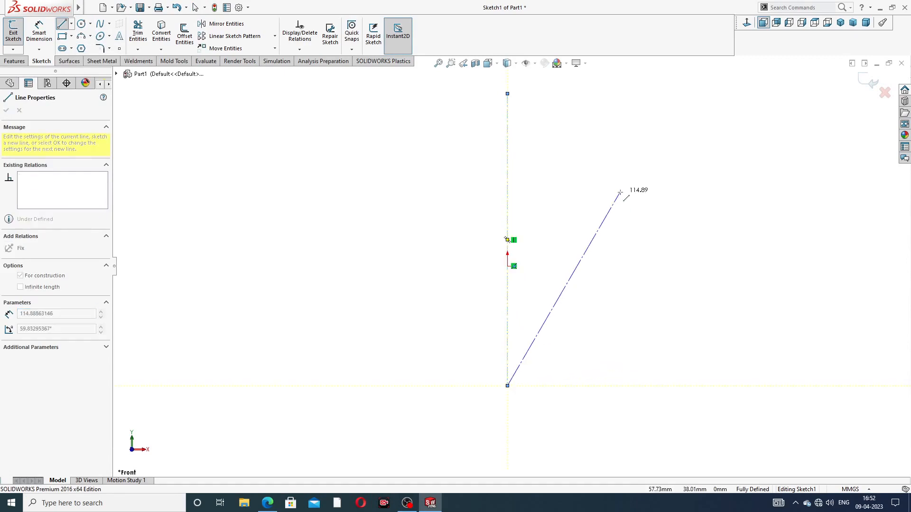
{"action": "right_click", "coordinate": [619, 192]}
{"action": "left_click", "coordinate": [646, 200]}
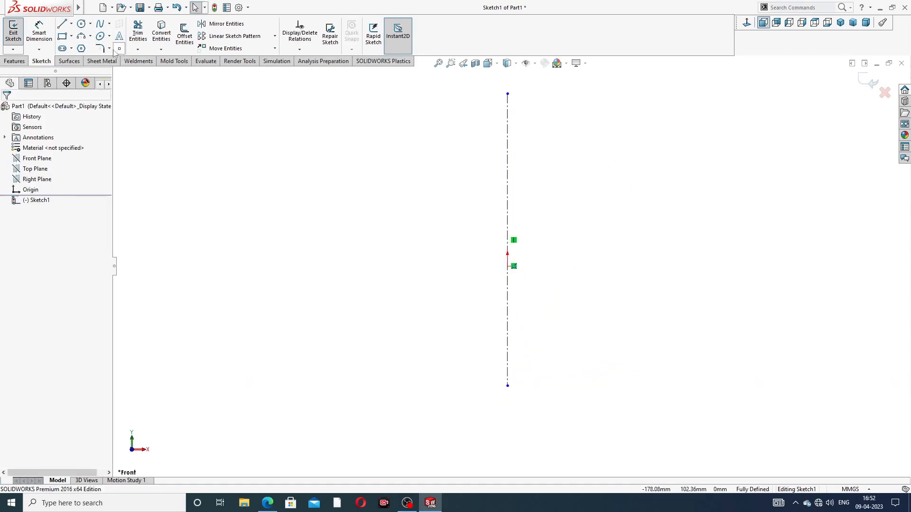
Sketch an inclined centerline about 129 mm long, sloping down to the right and crossing the vertical centerline near the origin
{"action": "left_click", "coordinate": [72, 24]}
{"action": "left_click", "coordinate": [82, 47]}
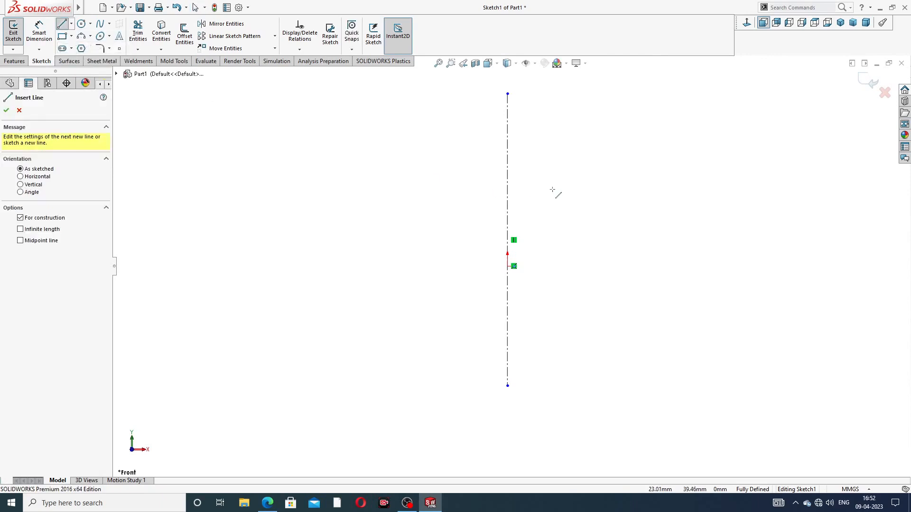
{"action": "left_click", "coordinate": [399, 171]}
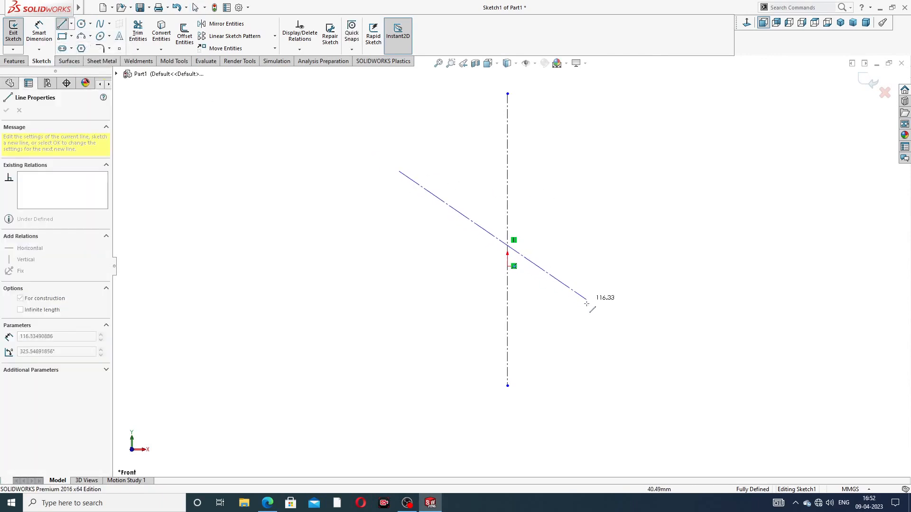
{"action": "left_click", "coordinate": [587, 337]}
{"action": "right_click", "coordinate": [617, 251]}
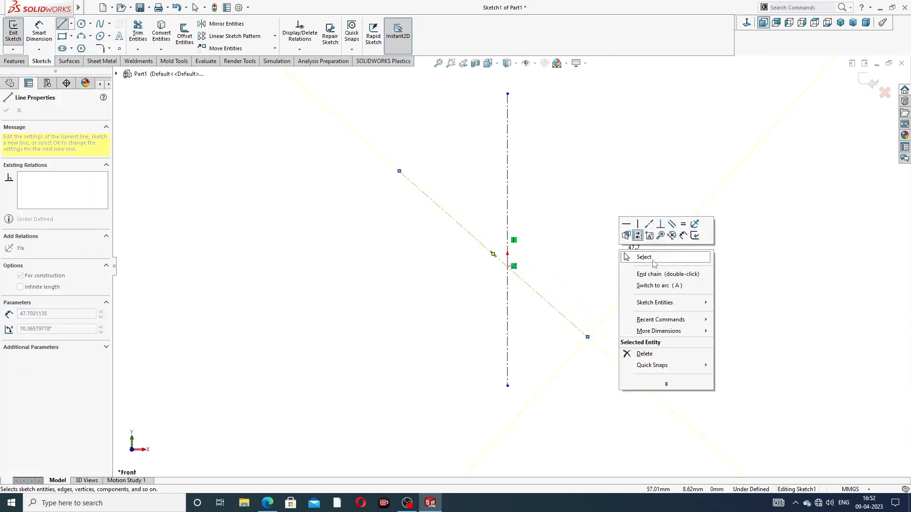
{"action": "left_click", "coordinate": [631, 257]}
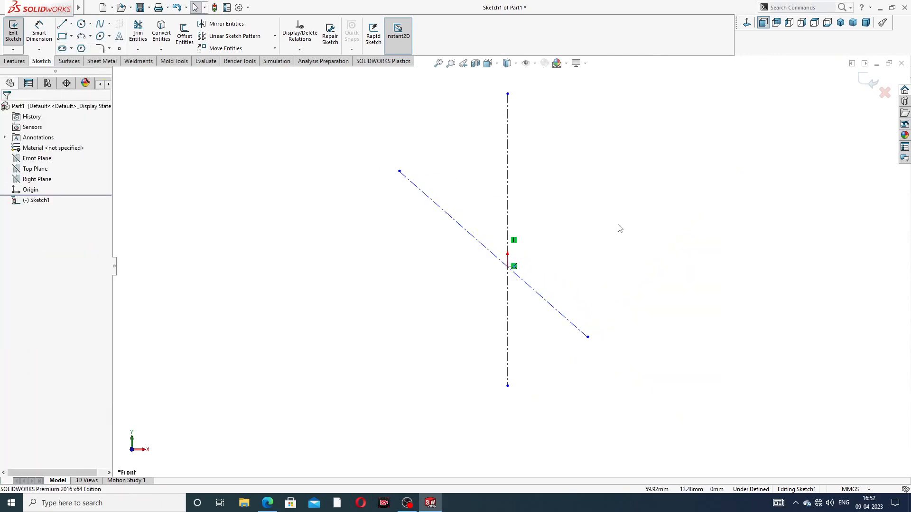
Make the inclined centerline coincident with the origin
{"action": "left_click", "coordinate": [478, 242]}
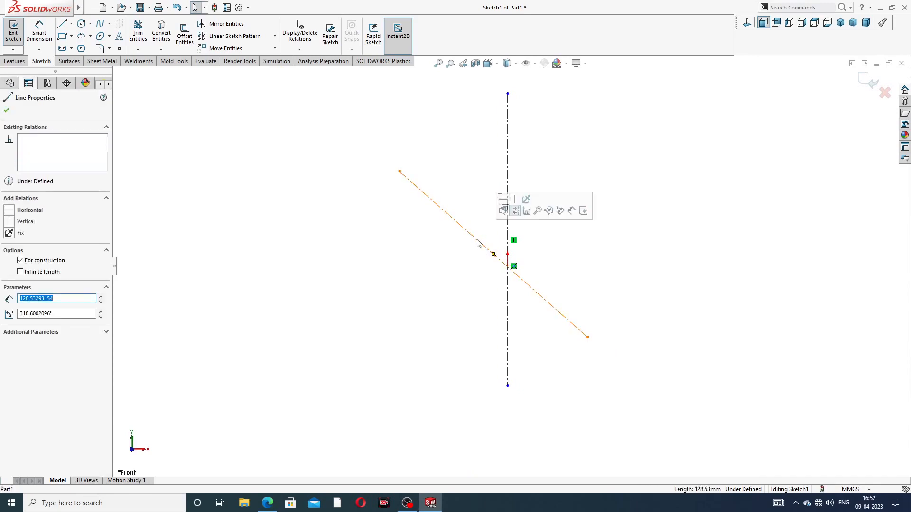
{"action": "left_click", "coordinate": [507, 266], "text": "ctrl"}
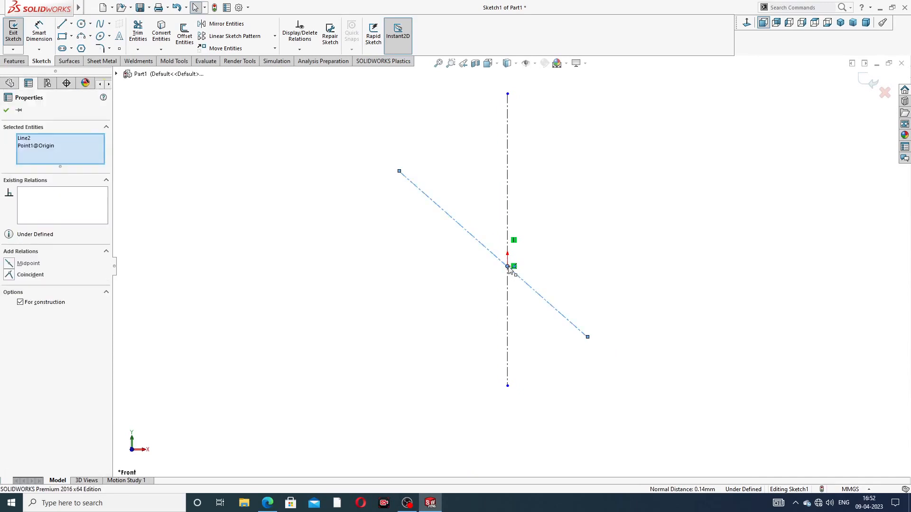
{"action": "left_click", "coordinate": [547, 227]}
{"action": "left_click", "coordinate": [558, 182]}
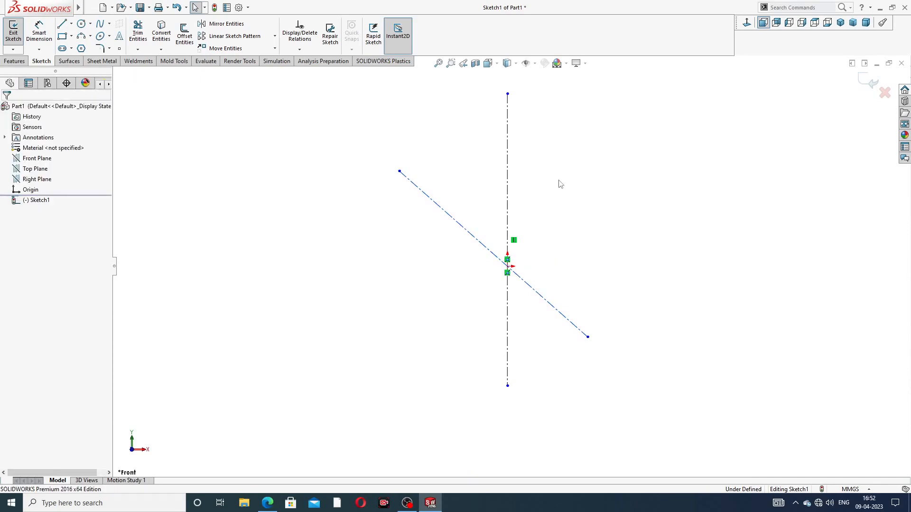
Make the origin the midpoint of the inclined centerline and reposition its endpoints so it is about 141 mm long
{"action": "left_click", "coordinate": [474, 241]}
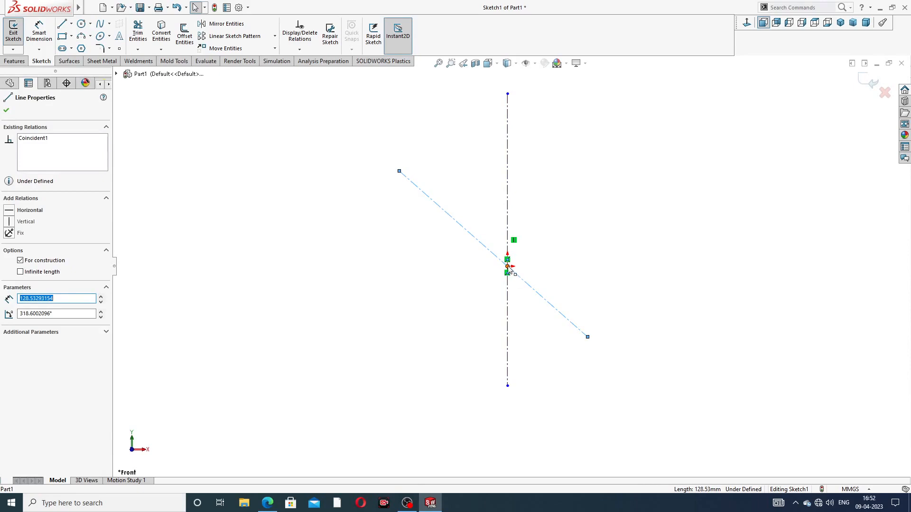
{"action": "left_click", "coordinate": [508, 267], "text": "ctrl"}
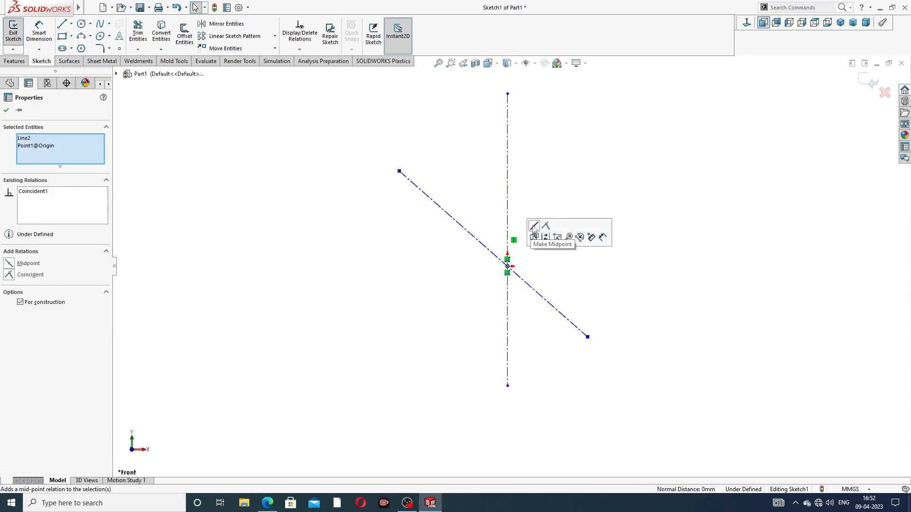
{"action": "left_click", "coordinate": [533, 227]}
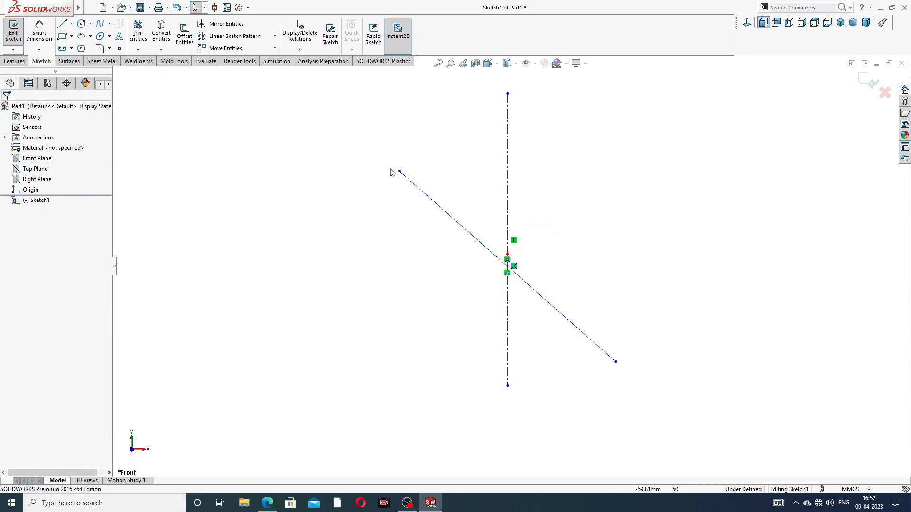
{"action": "left_click_drag", "start_coordinate": [401, 175], "coordinate": [384, 159]}
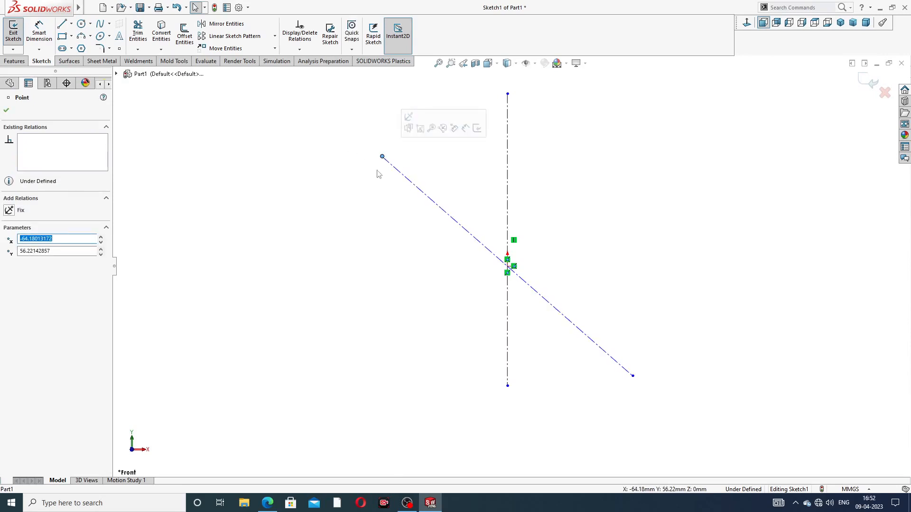
{"action": "left_click_drag", "start_coordinate": [633, 377], "coordinate": [608, 361]}
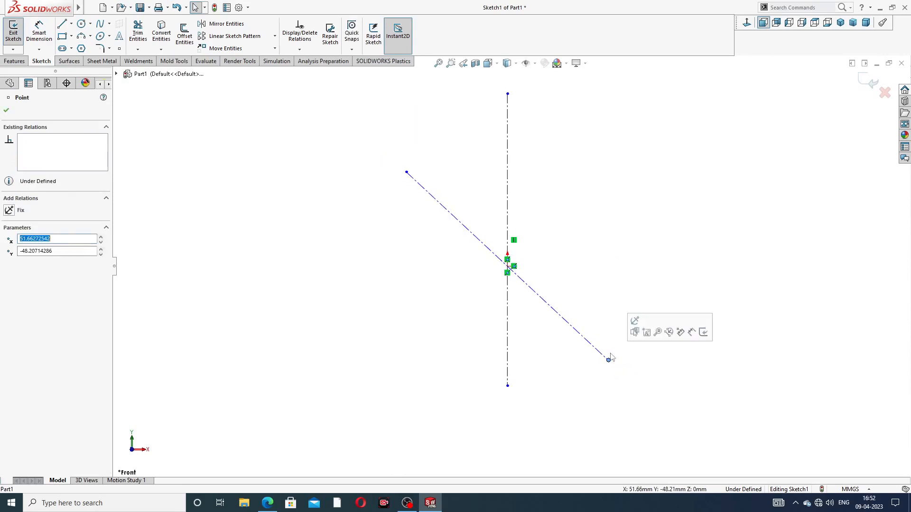
{"action": "left_click", "coordinate": [199, 92]}
Dimension the angle between the inclined and vertical centerlines and set it to 38°
{"action": "left_click", "coordinate": [38, 31]}
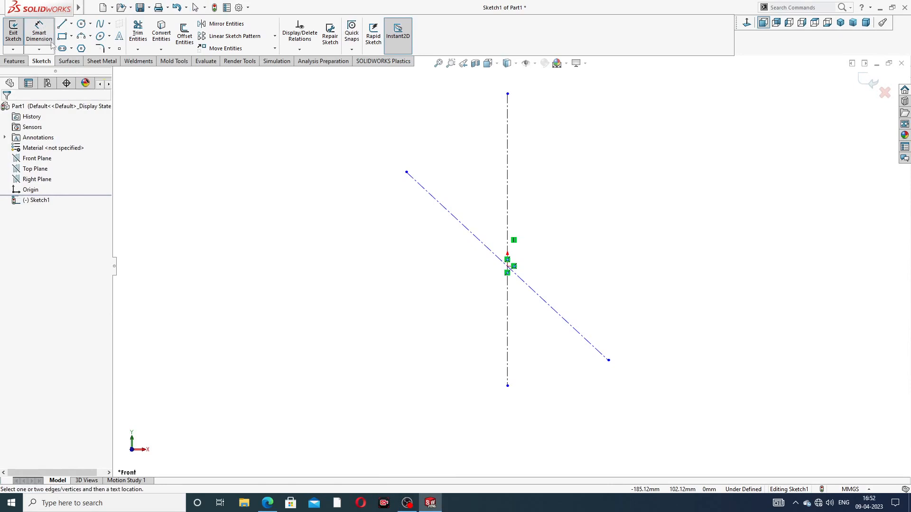
{"action": "left_click", "coordinate": [473, 234]}
{"action": "left_click", "coordinate": [508, 204]}
{"action": "left_click", "coordinate": [483, 203]}
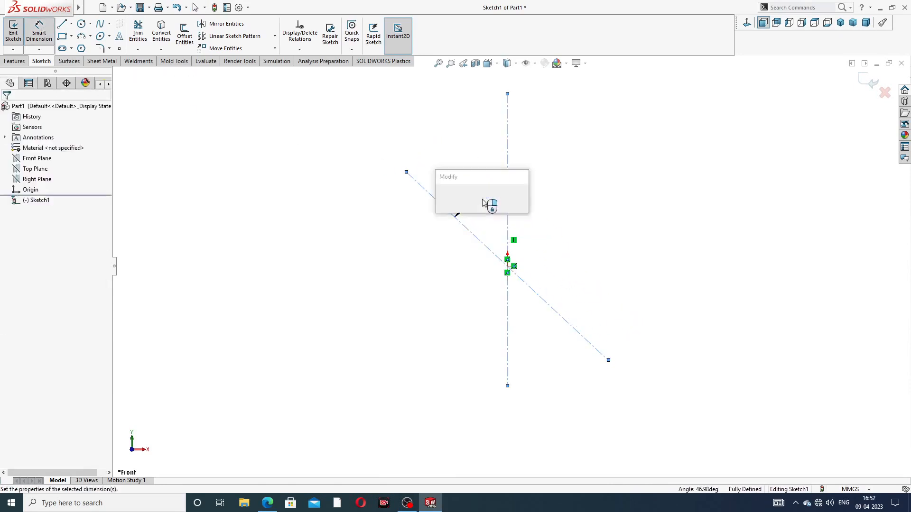
{"action": "type", "text": "38"}
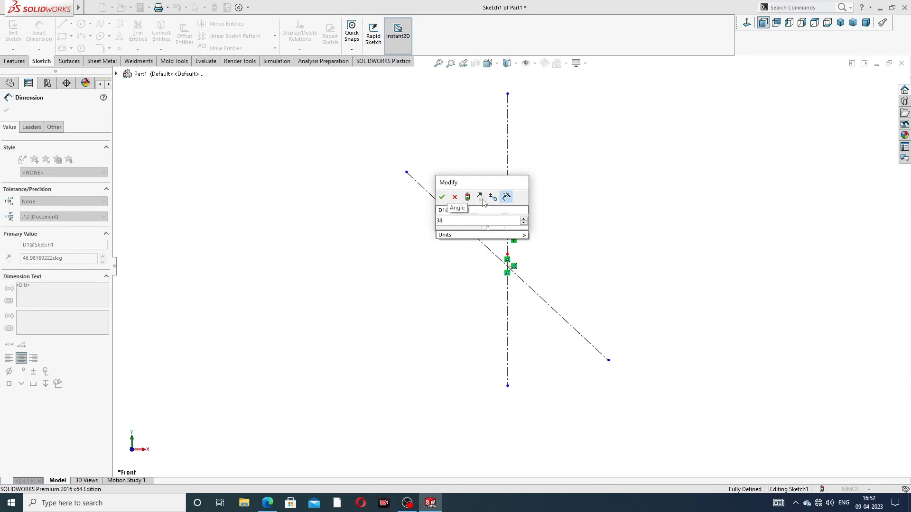
{"action": "key", "text": "Return"}
{"action": "right_click", "coordinate": [564, 151]}
{"action": "left_click", "coordinate": [591, 141]}
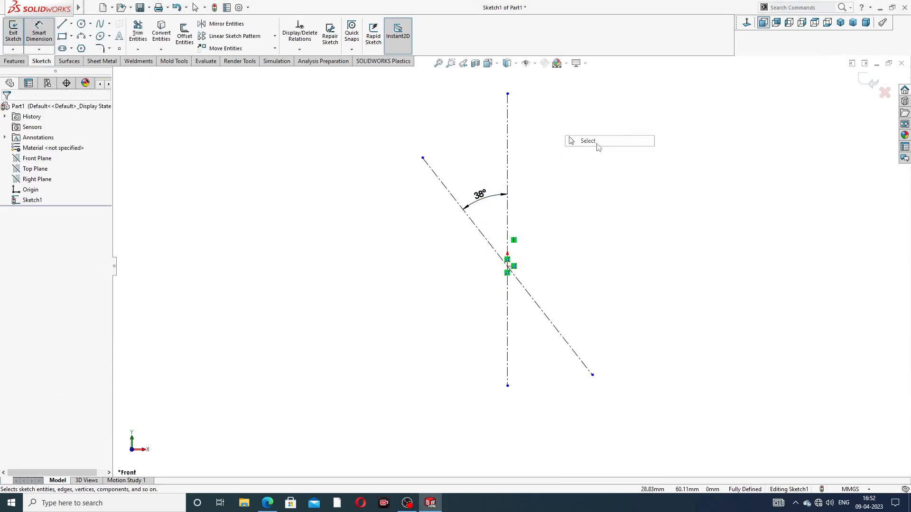
Sketch a circle of about 31 mm radius centered on the origin
{"action": "left_click", "coordinate": [81, 24]}
{"action": "left_click", "coordinate": [507, 266]}
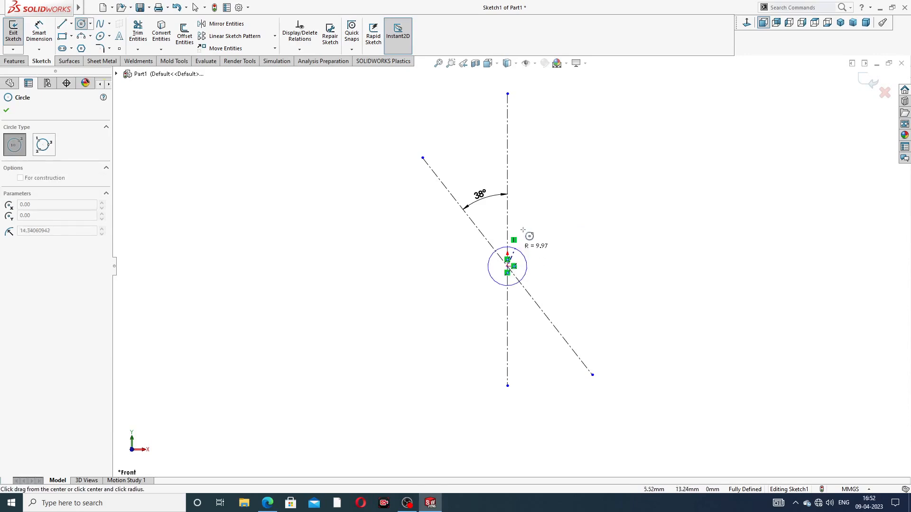
{"action": "left_click", "coordinate": [536, 214]}
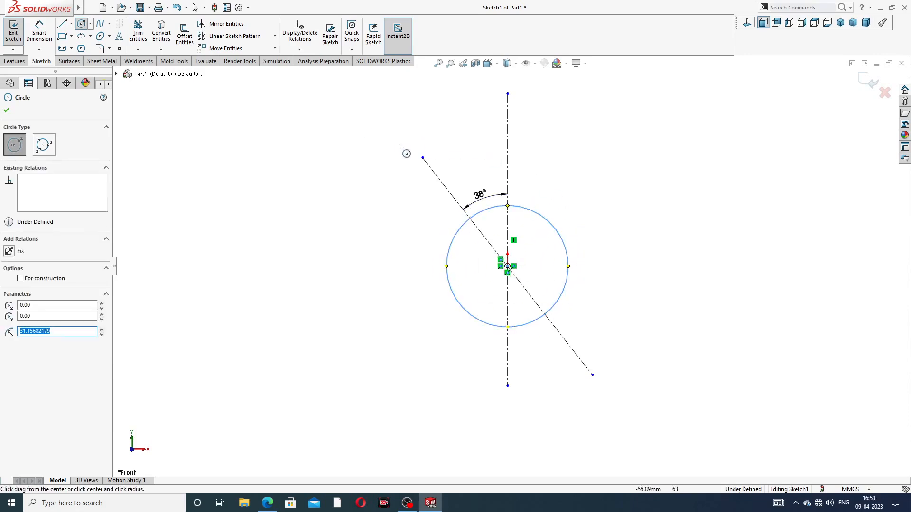
Sketch a small circle at each end of the inclined centerline, enlarging the upper one to about 10.5 mm radius
{"action": "left_click_drag", "start_coordinate": [422, 158], "coordinate": [429, 158]}
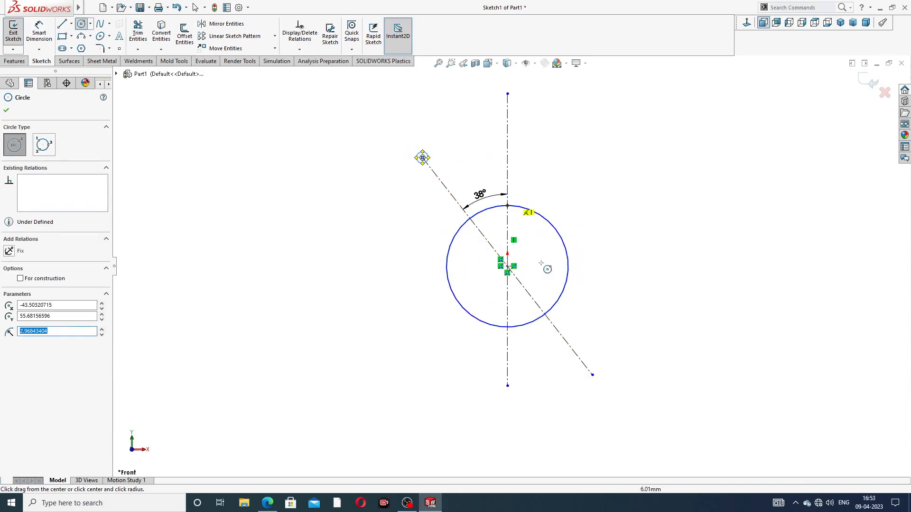
{"action": "left_click_drag", "start_coordinate": [592, 374], "coordinate": [593, 353]}
{"action": "right_click", "coordinate": [606, 266]}
{"action": "left_click", "coordinate": [629, 271]}
{"action": "left_click_drag", "start_coordinate": [429, 153], "coordinate": [430, 139]}
{"action": "left_click", "coordinate": [595, 152]}
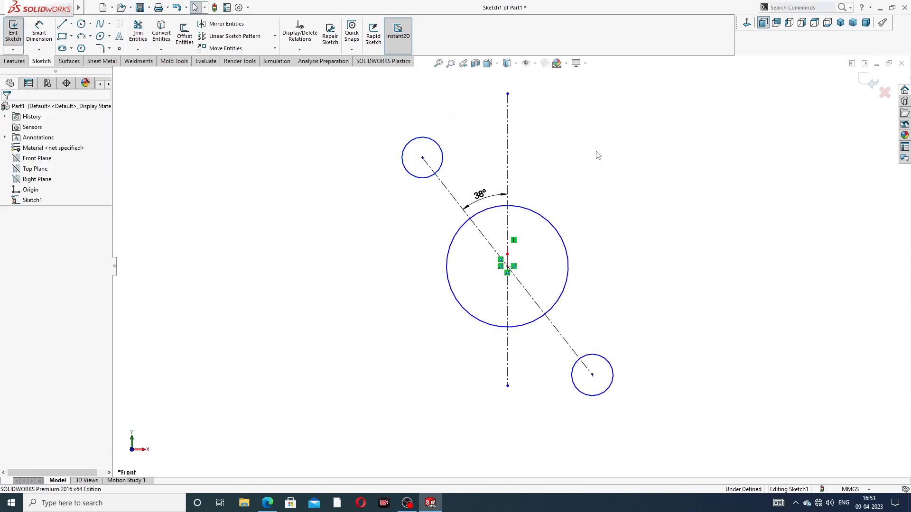
Apply an Equal relation to the two small end circles
{"action": "left_click", "coordinate": [443, 158]}
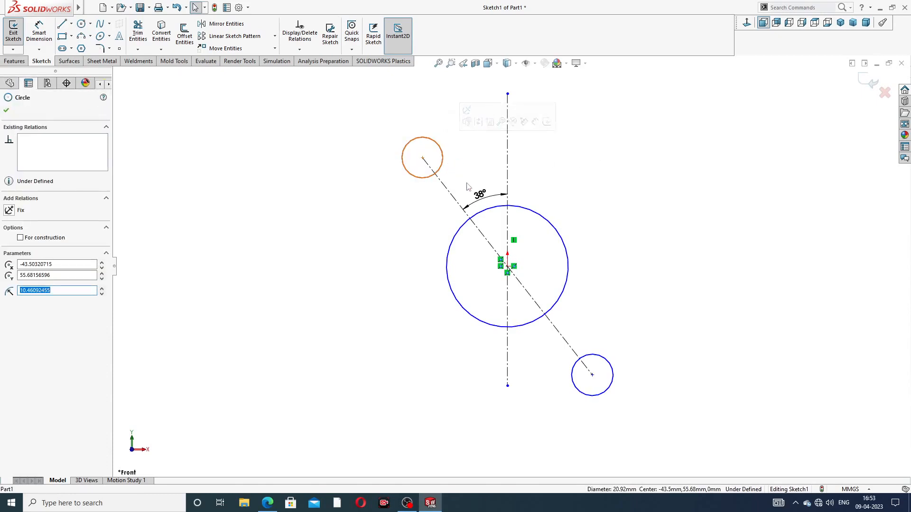
{"action": "left_click", "coordinate": [603, 361], "text": "ctrl"}
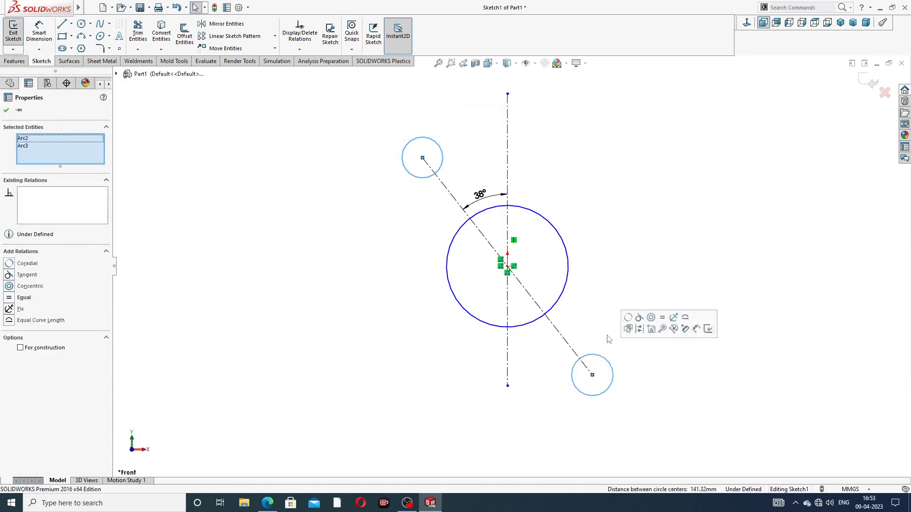
{"action": "left_click", "coordinate": [662, 321]}
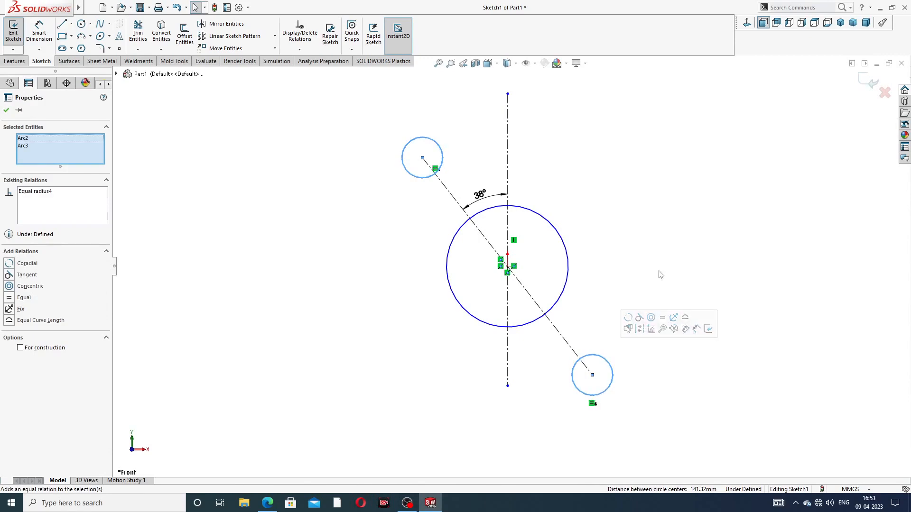
{"action": "left_click", "coordinate": [635, 156]}
Sketch a line from the upper small circle's upper right side to the upper right of the large circle
{"action": "key", "text": "z"}
{"action": "scroll", "coordinate": [610, 275], "scroll_direction": "down", "scroll_amount": 2}
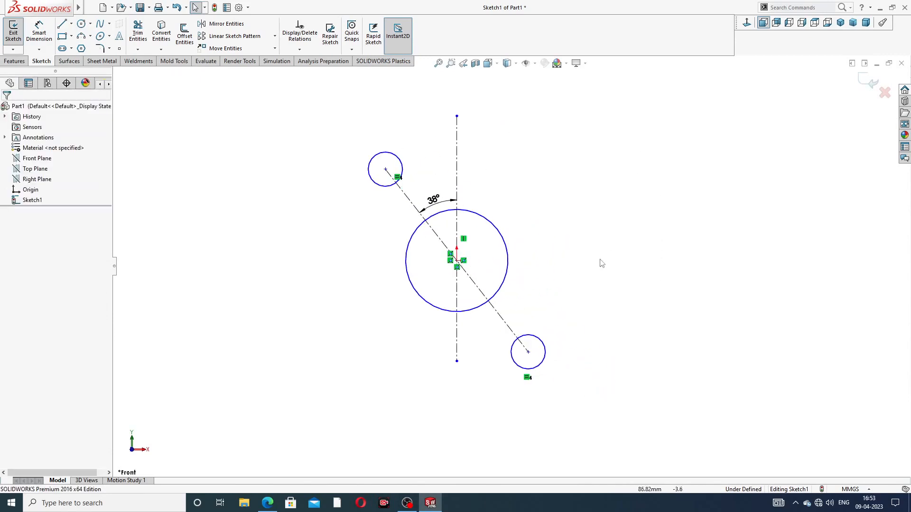
{"action": "left_click", "coordinate": [67, 25]}
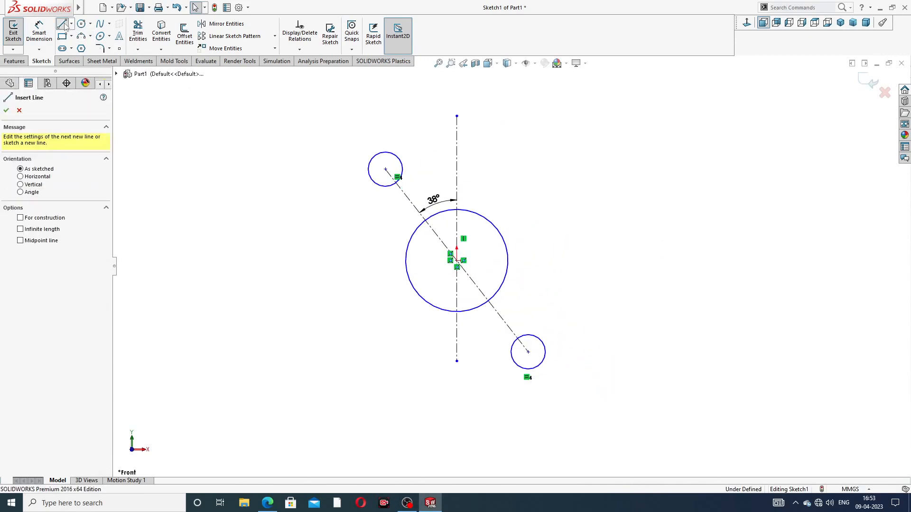
{"action": "mouse_move", "coordinate": [394, 155]}
{"action": "left_mouse_down"}
{"action": "mouse_move", "coordinate": [507, 213]}
{"action": "mouse_move", "coordinate": [504, 224]}
{"action": "left_mouse_up"}
{"action": "right_click", "coordinate": [528, 176]}
{"action": "left_click", "coordinate": [546, 186]}
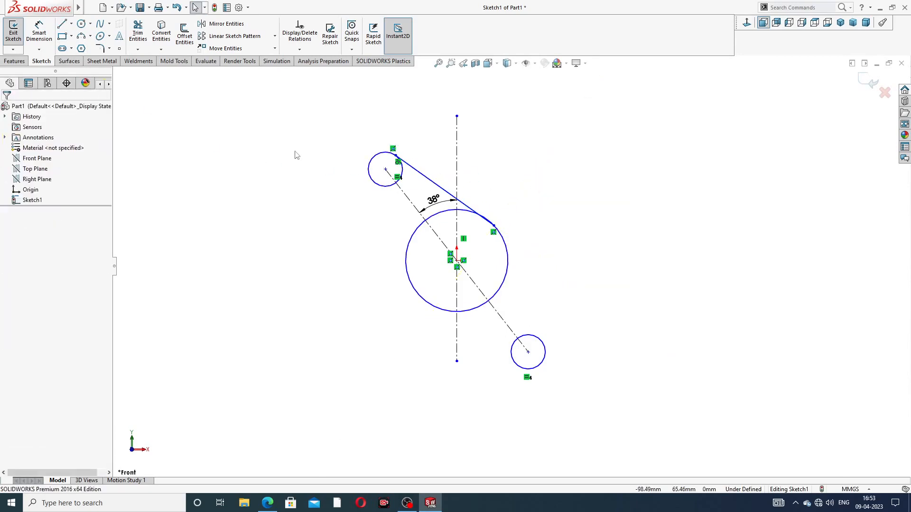
Sketch a line from the upper small circle's lower left side to the lower left of the large circle
{"action": "left_click", "coordinate": [62, 25]}
{"action": "left_click", "coordinate": [374, 182]}
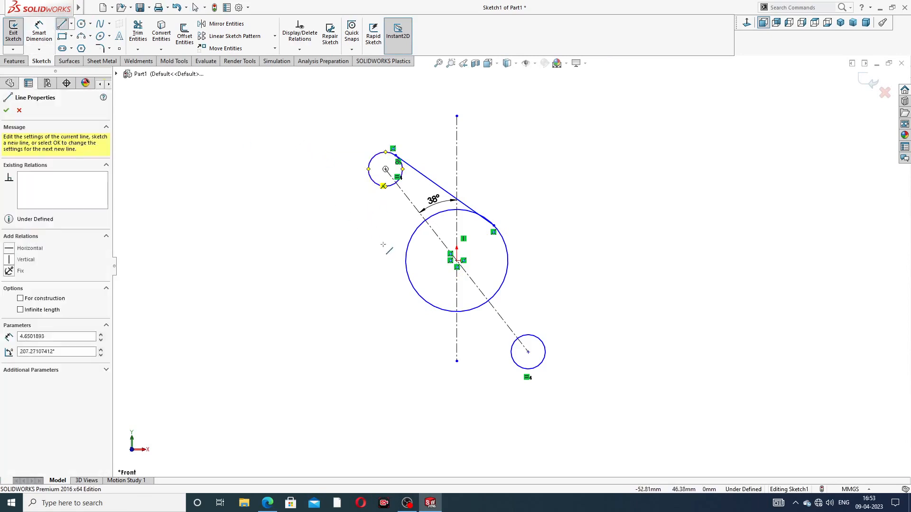
{"action": "left_click", "coordinate": [412, 285]}
{"action": "right_click", "coordinate": [350, 259]}
{"action": "left_click", "coordinate": [369, 265]}
{"action": "right_click", "coordinate": [190, 103]}
{"action": "left_click", "coordinate": [204, 142]}
Sketch a line from the large circle's right side down to the right side of the lower small circle
{"action": "left_click", "coordinate": [62, 25]}
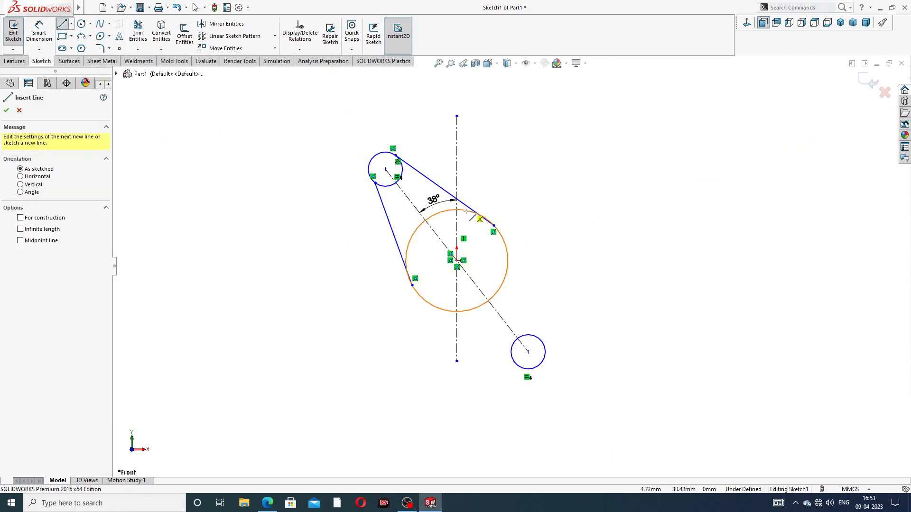
{"action": "left_click", "coordinate": [505, 243]}
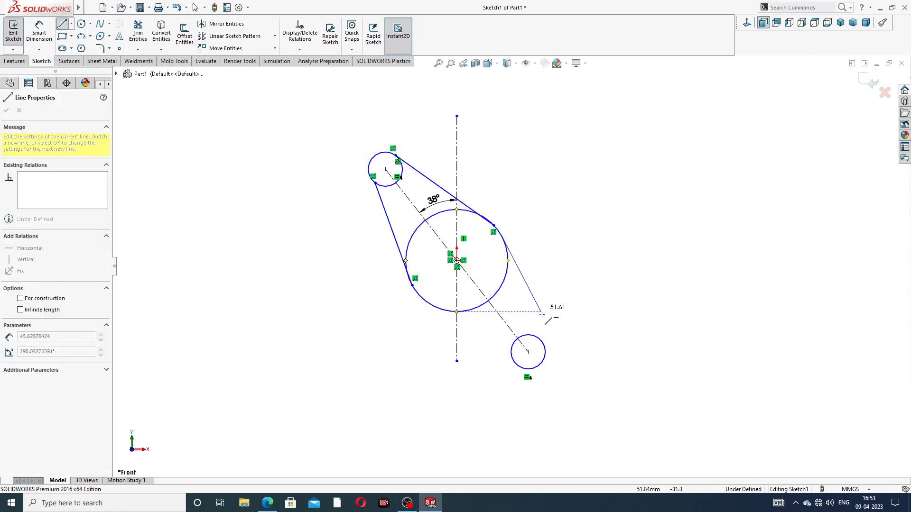
{"action": "left_click", "coordinate": [544, 346]}
{"action": "right_click", "coordinate": [579, 295]}
{"action": "left_click", "coordinate": [584, 298]}
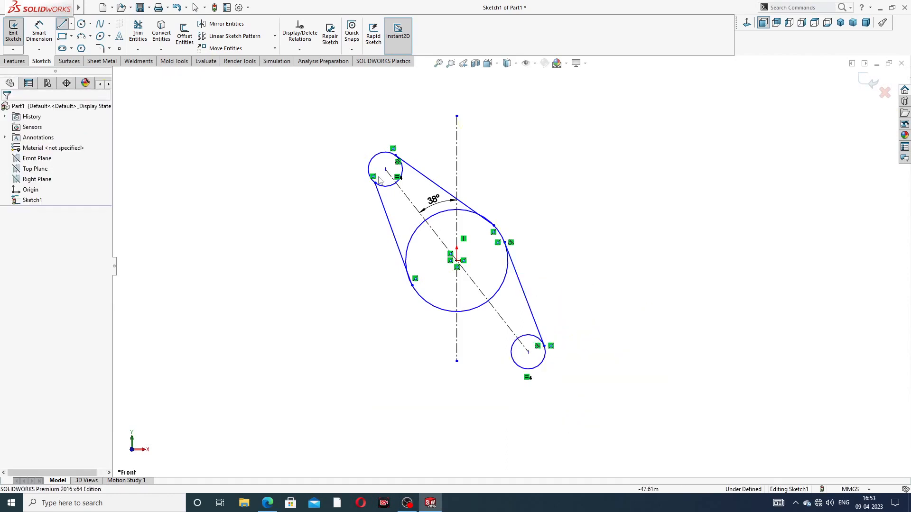
Sketch a line from the large circle's lower left to the lower left side of the lower small circle
{"action": "left_click", "coordinate": [61, 25]}
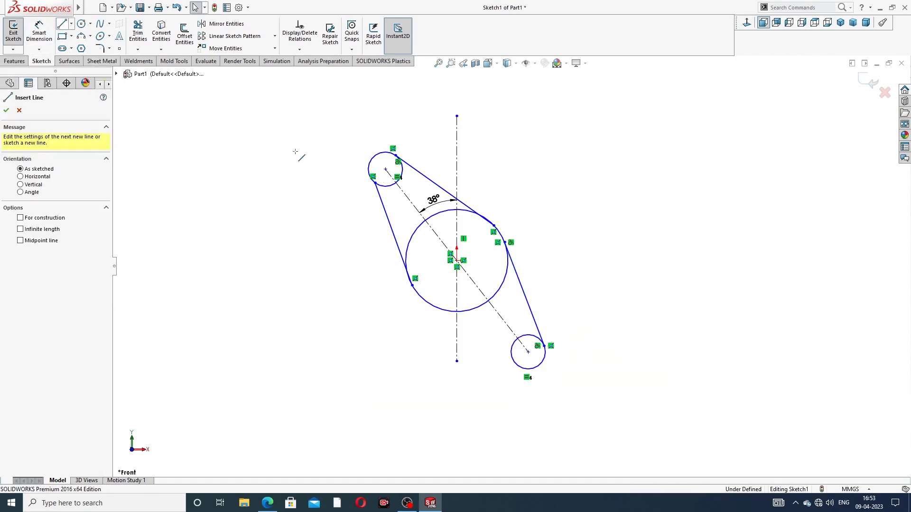
{"action": "left_click", "coordinate": [424, 300]}
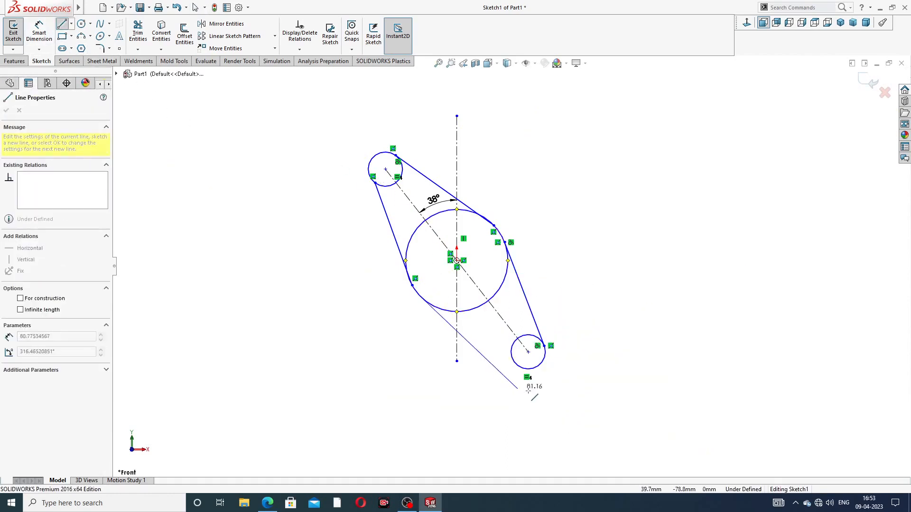
{"action": "left_click", "coordinate": [517, 366]}
{"action": "right_click", "coordinate": [603, 264]}
{"action": "left_click", "coordinate": [624, 269]}
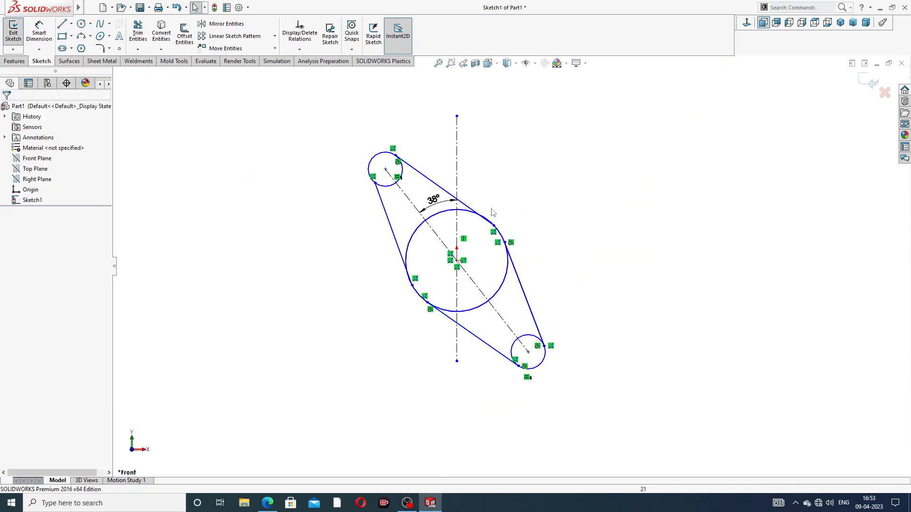
{"action": "scroll", "coordinate": [493, 213], "scroll_direction": "down", "scroll_amount": 2}
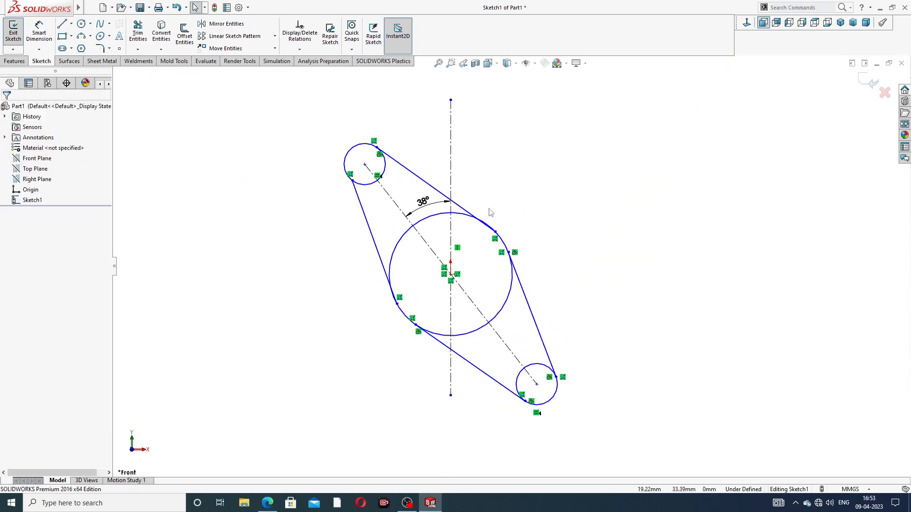
{"action": "scroll", "coordinate": [492, 236], "scroll_direction": "down", "scroll_amount": 2}
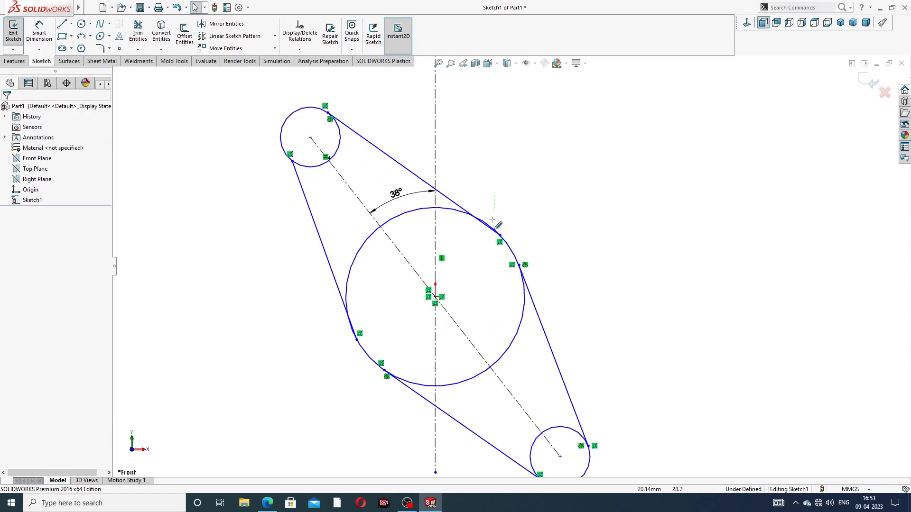
{"action": "left_click", "coordinate": [473, 216]}
{"action": "left_click", "coordinate": [491, 228], "text": "ctrl"}
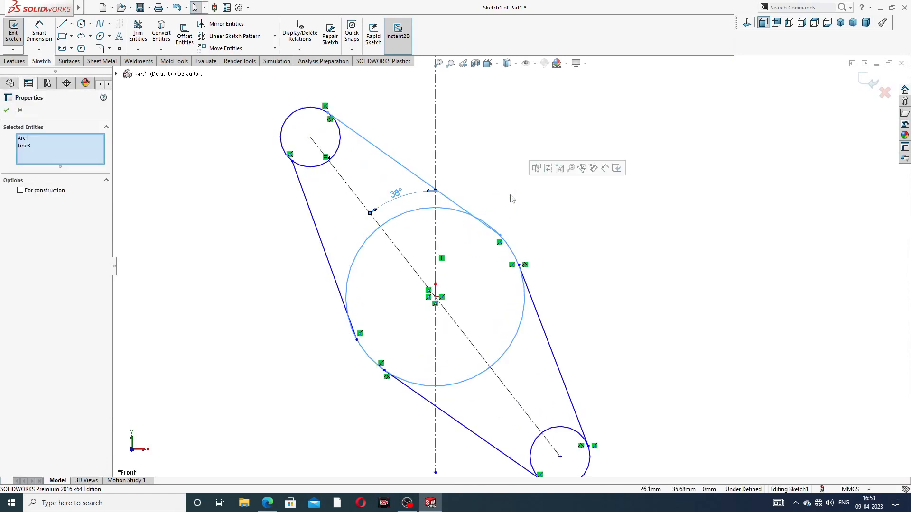
{"action": "left_click", "coordinate": [500, 213]}
{"action": "left_click_drag", "start_coordinate": [500, 227], "coordinate": [514, 187]}
{"action": "key", "text": "Escape"}
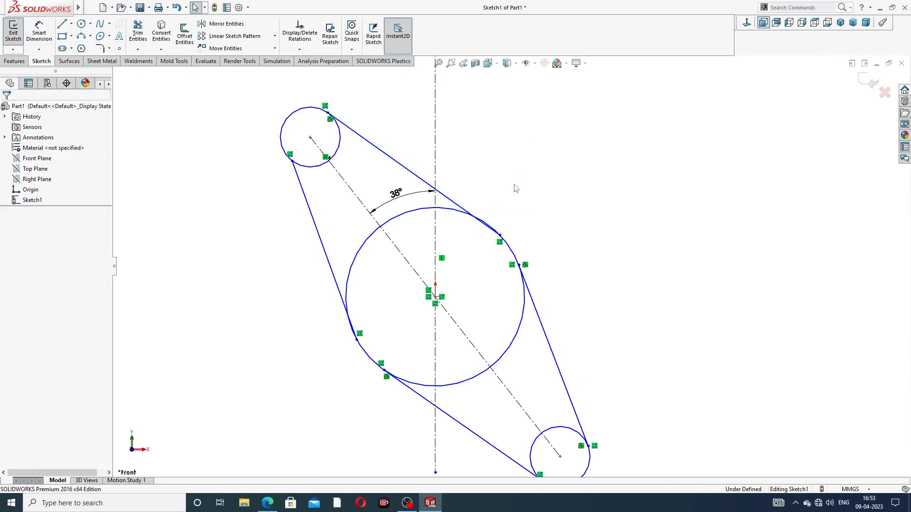
Make the upper right connecting line tangent to the large central circle
{"action": "left_click", "coordinate": [457, 209]}
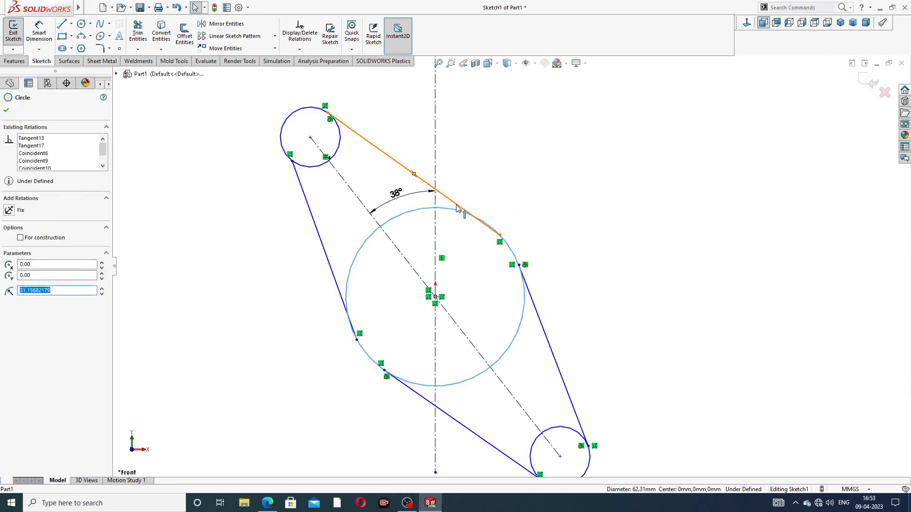
{"action": "left_click", "coordinate": [458, 209], "text": "ctrl"}
{"action": "left_click", "coordinate": [486, 170]}
{"action": "left_click", "coordinate": [313, 312]}
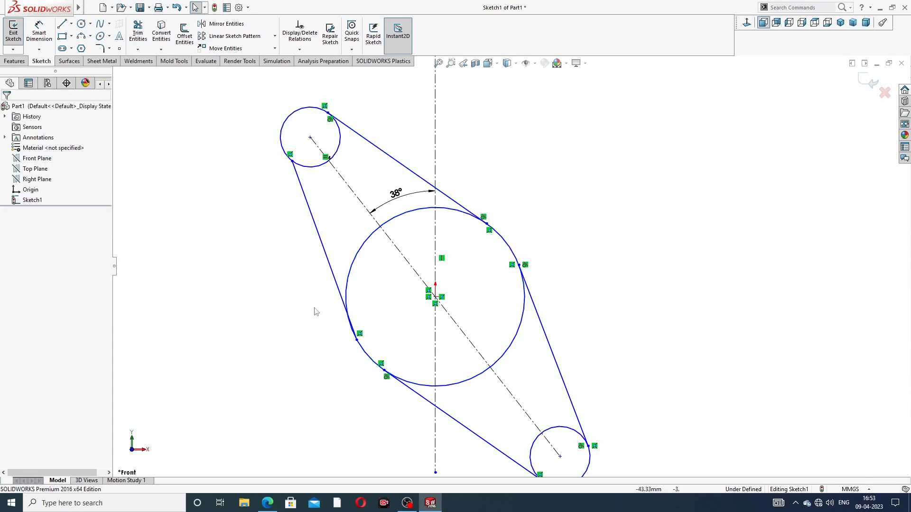
Make the upper left connecting line tangent to the large central circle
{"action": "left_click", "coordinate": [323, 248]}
{"action": "left_click", "coordinate": [348, 281], "text": "ctrl"}
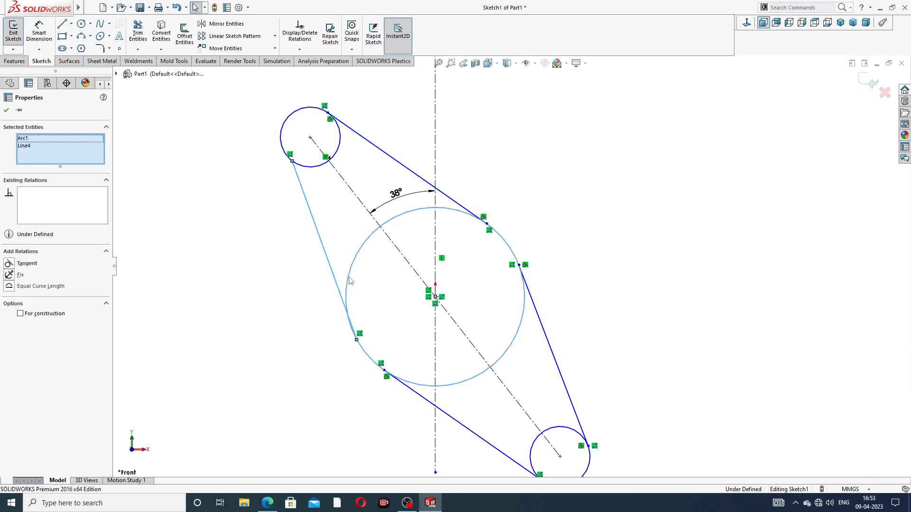
{"action": "left_click", "coordinate": [378, 256]}
{"action": "left_click", "coordinate": [506, 160]}
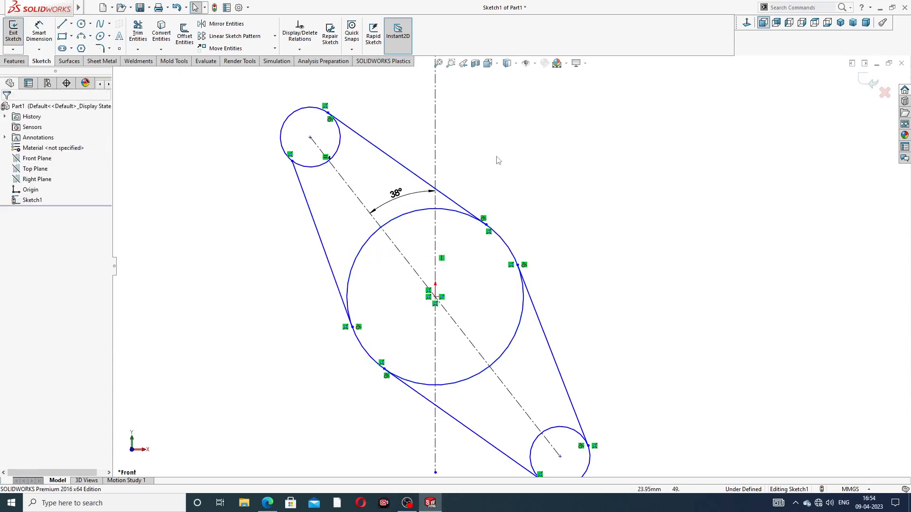
Make the upper left connecting line tangent to the upper small circle
{"action": "left_click", "coordinate": [308, 167]}
{"action": "left_click", "coordinate": [321, 242], "text": "ctrl"}
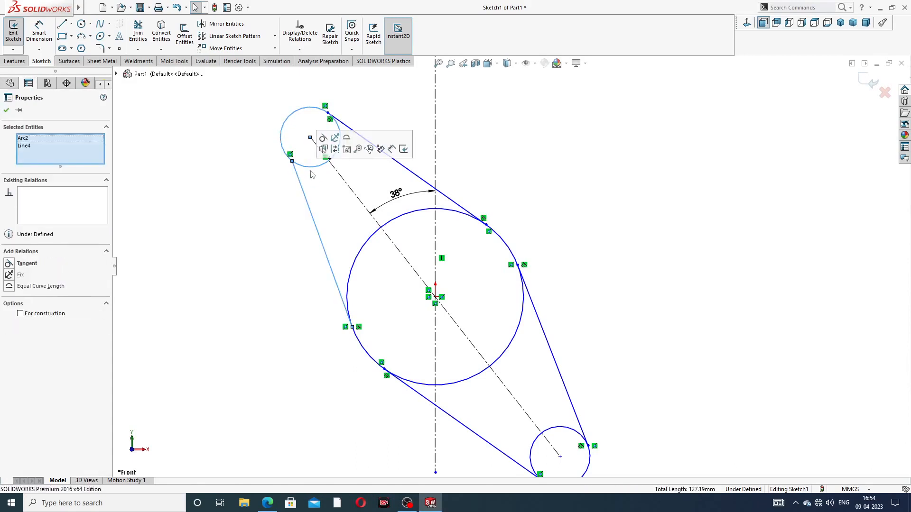
{"action": "left_click", "coordinate": [323, 138]}
{"action": "left_click", "coordinate": [607, 237]}
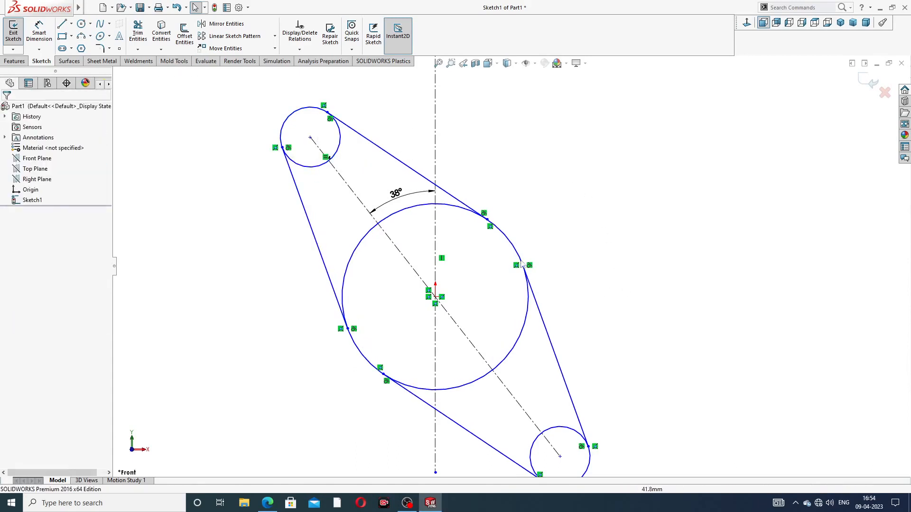
{"action": "key", "text": "f"}
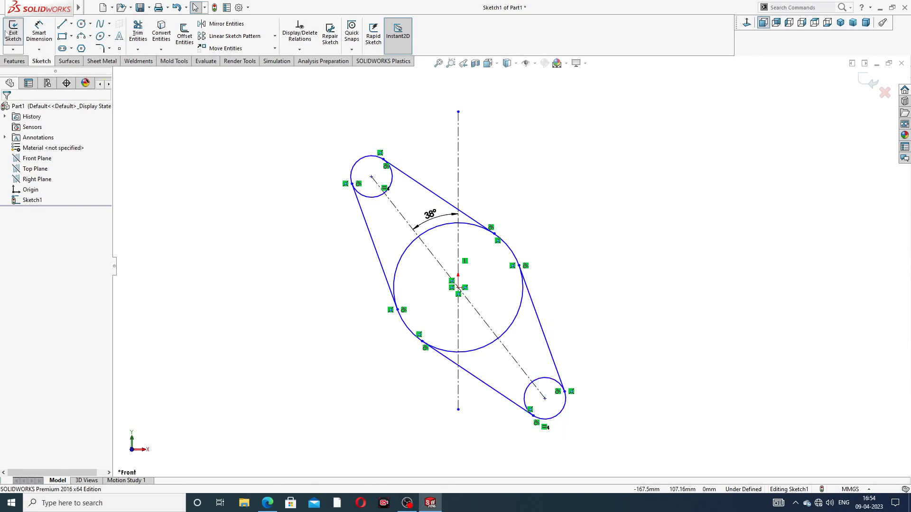
Dimension the large central circle with a diameter of 104 mm, consulting the exhaust manifold PDF drawing for its size
{"action": "left_click", "coordinate": [39, 33]}
{"action": "left_click", "coordinate": [476, 230]}
{"action": "left_click", "coordinate": [546, 208]}
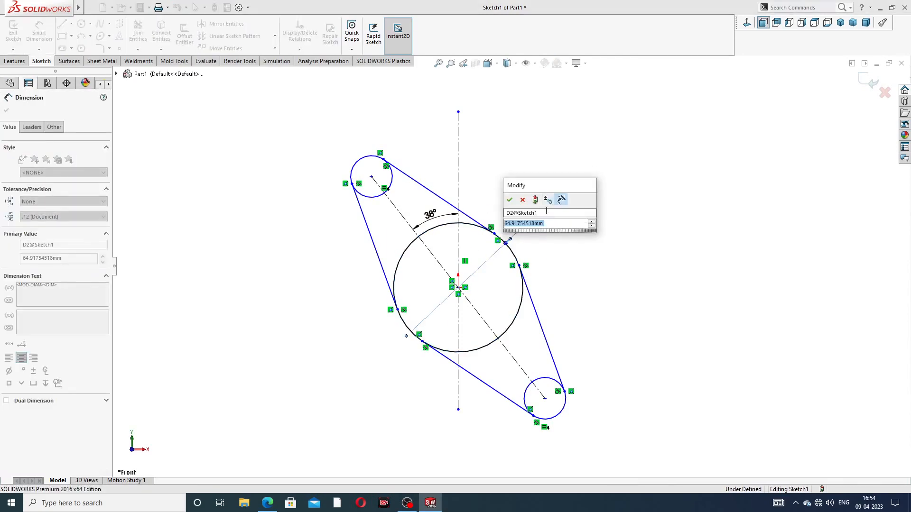
{"action": "left_click", "coordinate": [268, 503]}
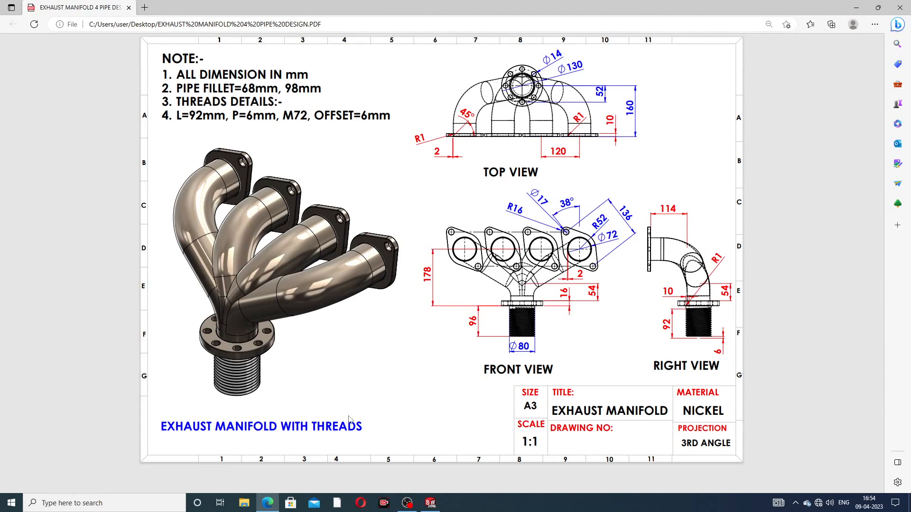
{"action": "left_click", "coordinate": [268, 504]}
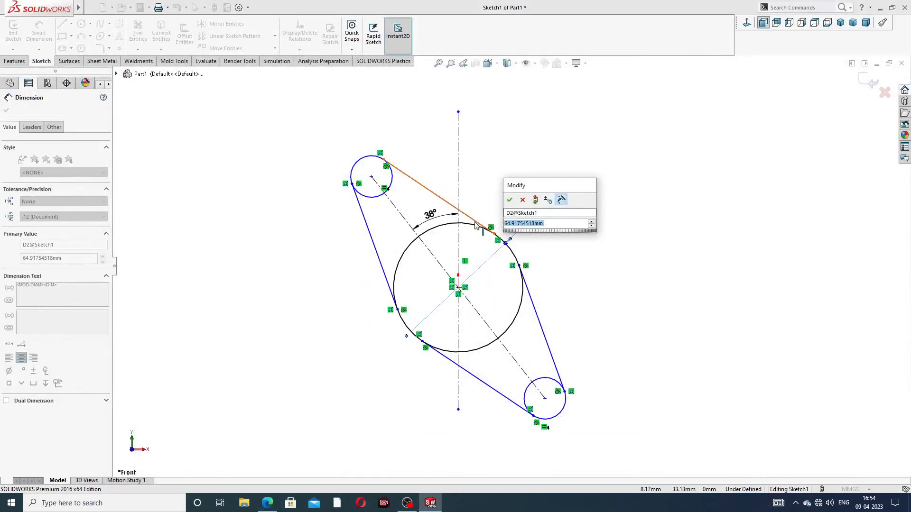
{"action": "type", "text": "104"}
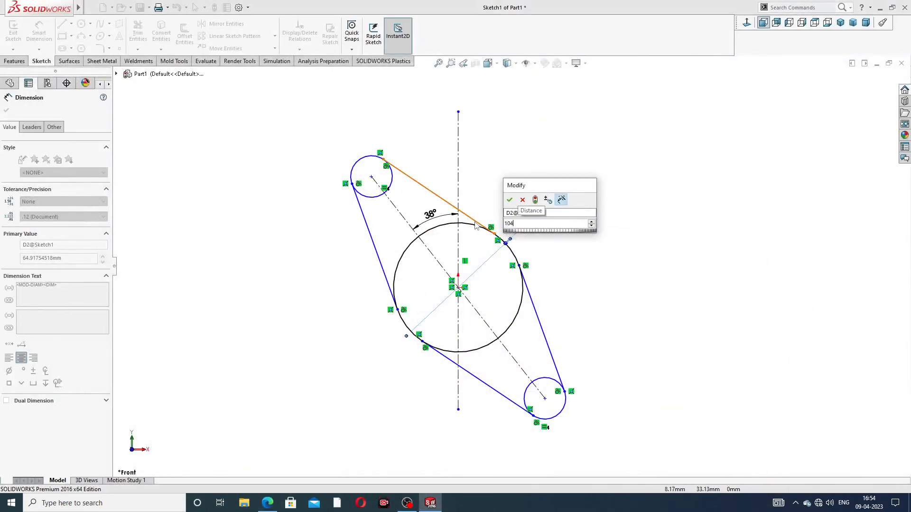
{"action": "key", "text": "Return"}
{"action": "left_click", "coordinate": [607, 200]}
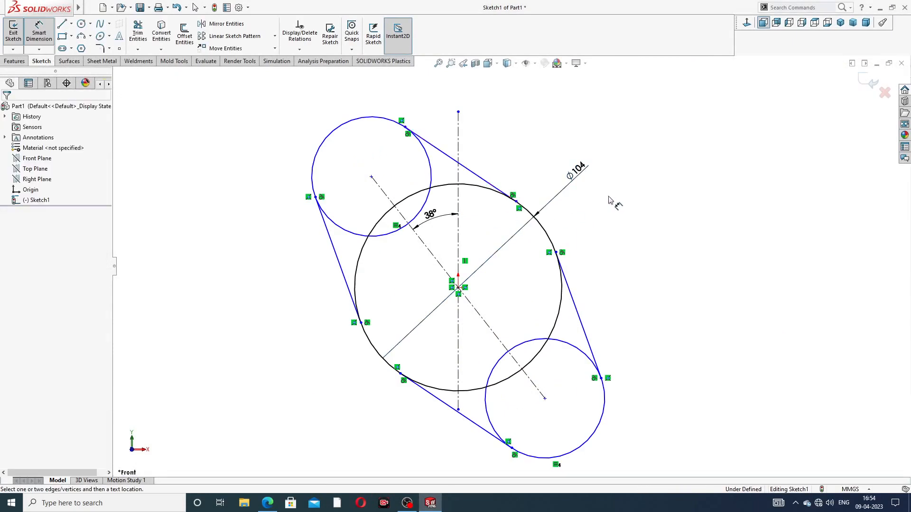
{"action": "left_click", "coordinate": [353, 118]}
{"action": "left_click", "coordinate": [290, 121]}
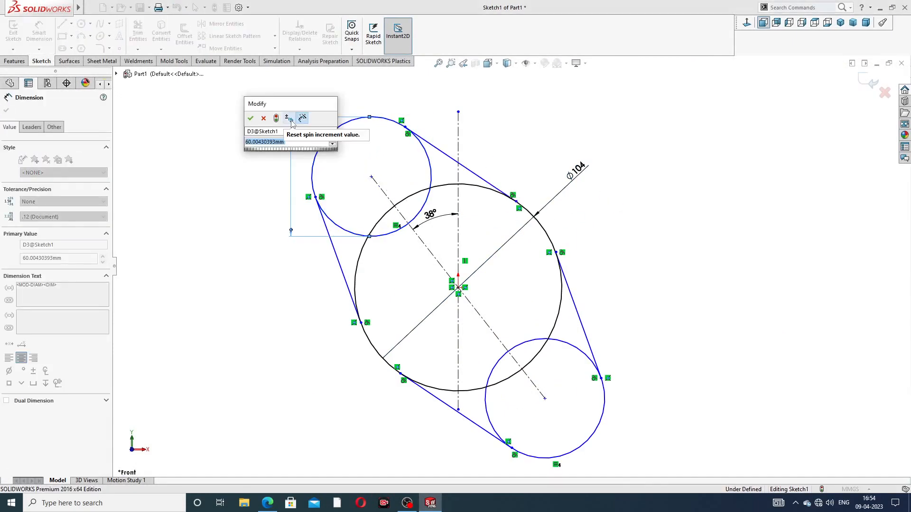
{"action": "left_click", "coordinate": [263, 118]}
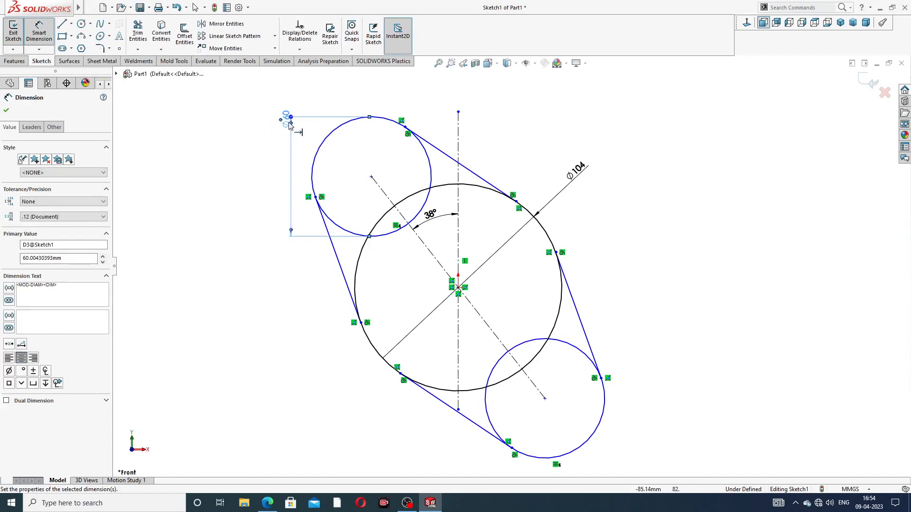
{"action": "key", "text": "Delete"}
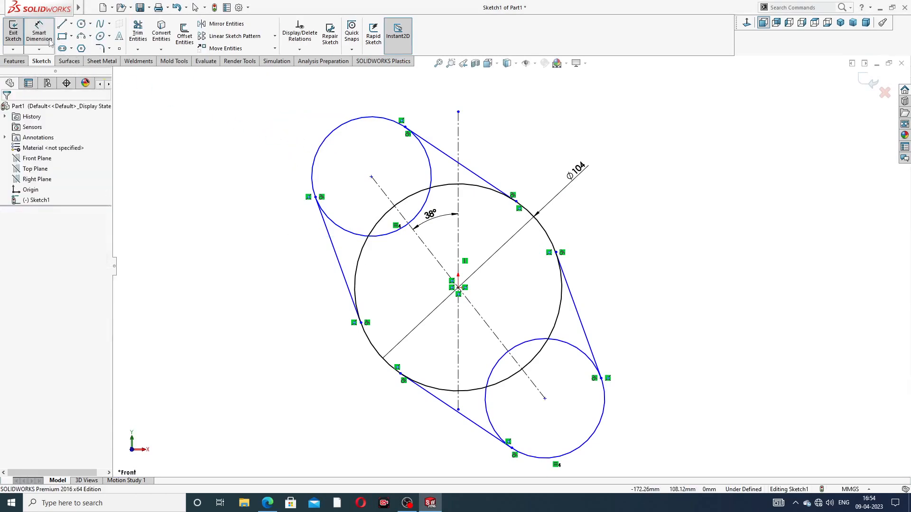
Dimension the upper small circle with a diameter of 32 mm
{"action": "left_click", "coordinate": [335, 129]}
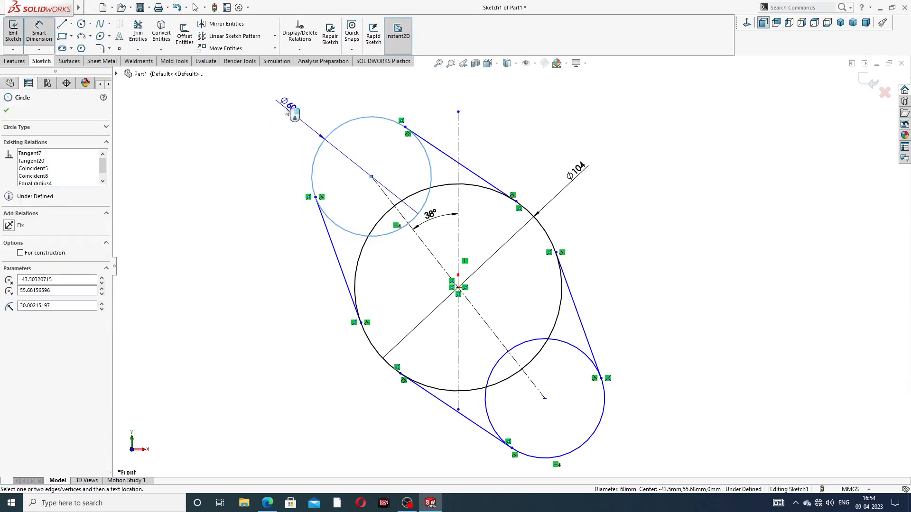
{"action": "left_click", "coordinate": [283, 113]}
{"action": "type", "text": "32"}
{"action": "key", "text": "Return"}
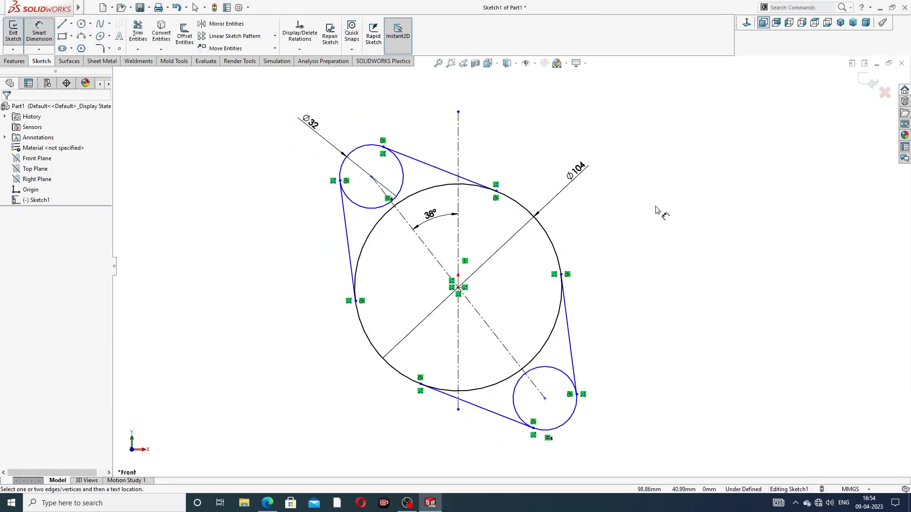
Dimension the distance between the centres of the two small circles as 136 mm and finish dimensioning
{"action": "left_click", "coordinate": [372, 178]}
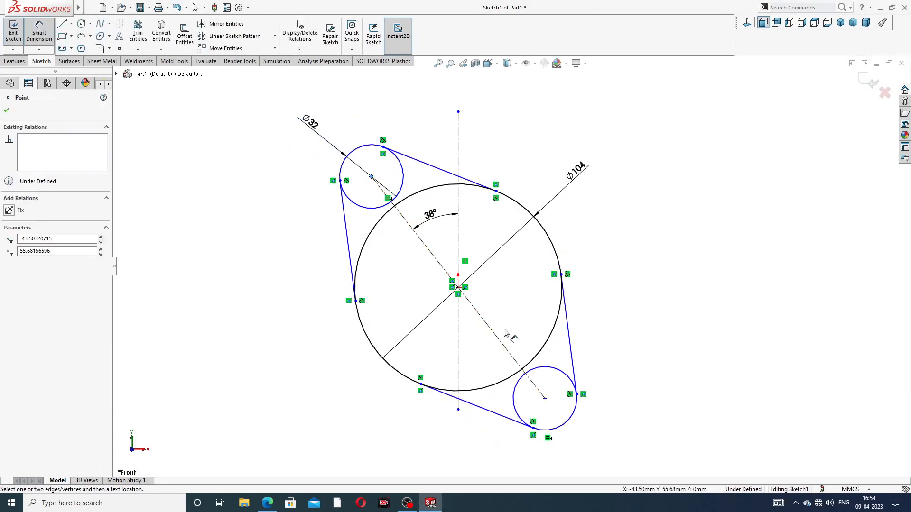
{"action": "left_click", "coordinate": [545, 399]}
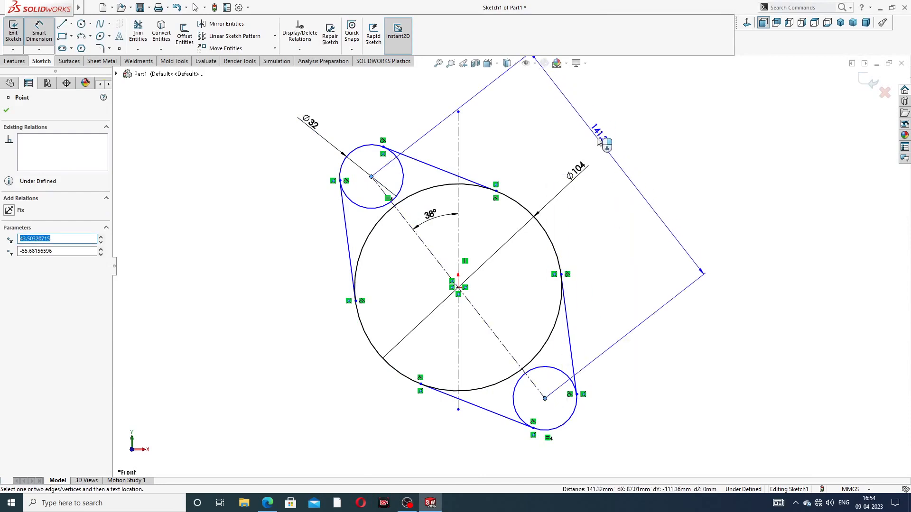
{"action": "left_click", "coordinate": [599, 141]}
{"action": "type", "text": "13"}
{"action": "key", "text": "Return"}
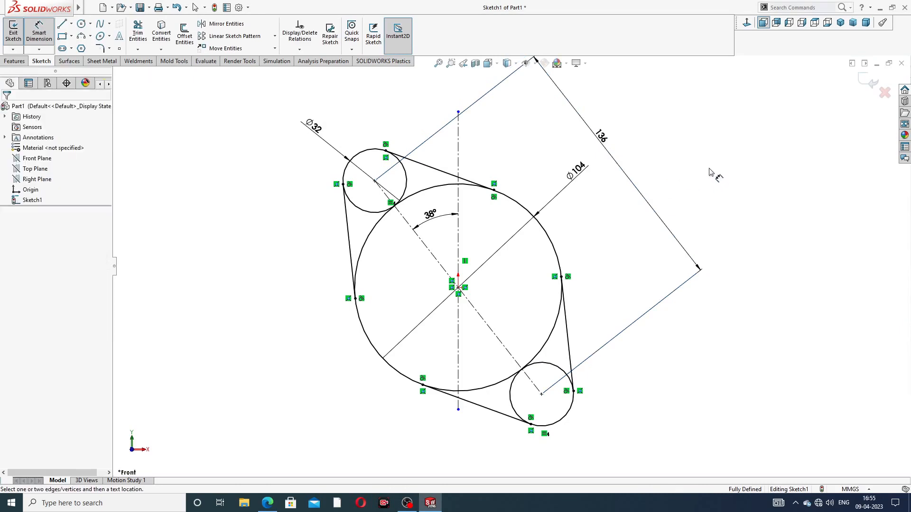
{"action": "scroll", "coordinate": [593, 226], "scroll_direction": "up", "scroll_amount": 1}
{"action": "scroll", "coordinate": [507, 249], "scroll_direction": "down", "scroll_amount": 2}
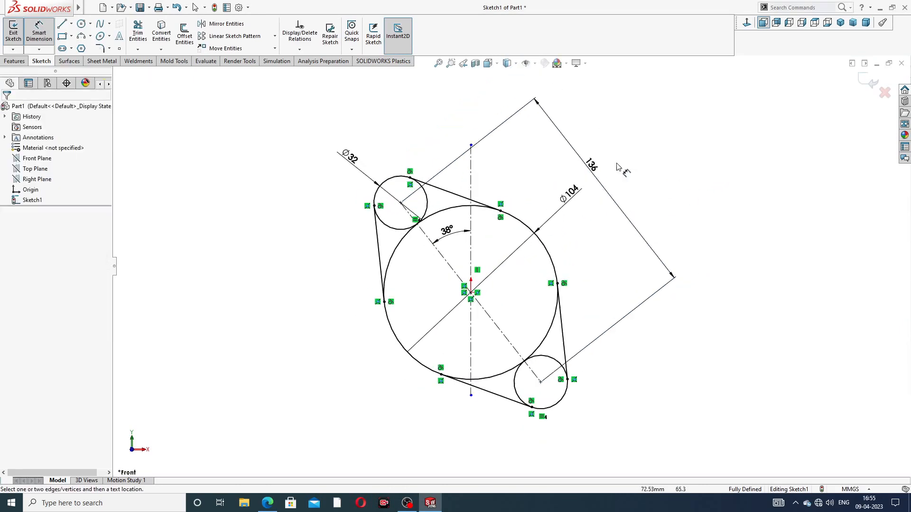
{"action": "right_click", "coordinate": [636, 140]}
{"action": "left_click", "coordinate": [660, 142]}
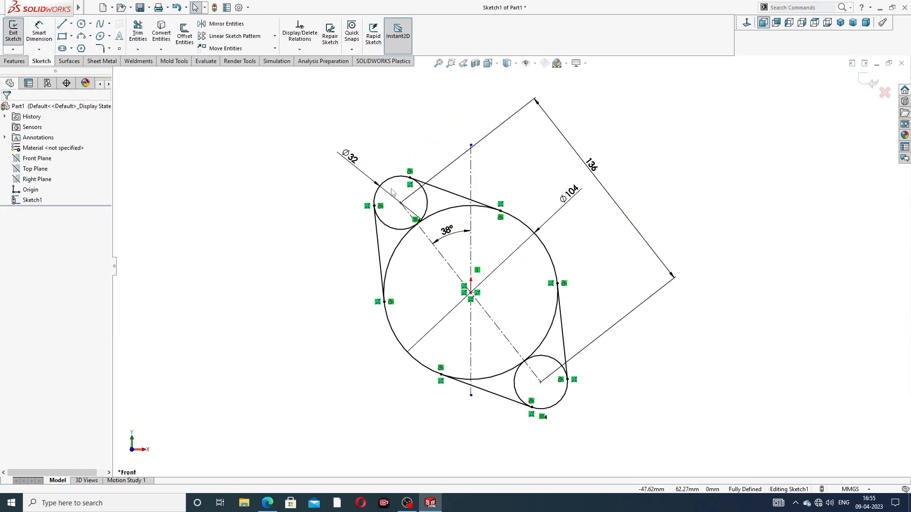
Reposition the 104 mm diameter and 136 mm distance dimensions closer to the profile
{"action": "left_click_drag", "start_coordinate": [571, 194], "coordinate": [548, 196]}
{"action": "left_click_drag", "start_coordinate": [592, 166], "coordinate": [586, 178]}
{"action": "left_click", "coordinate": [626, 157]}
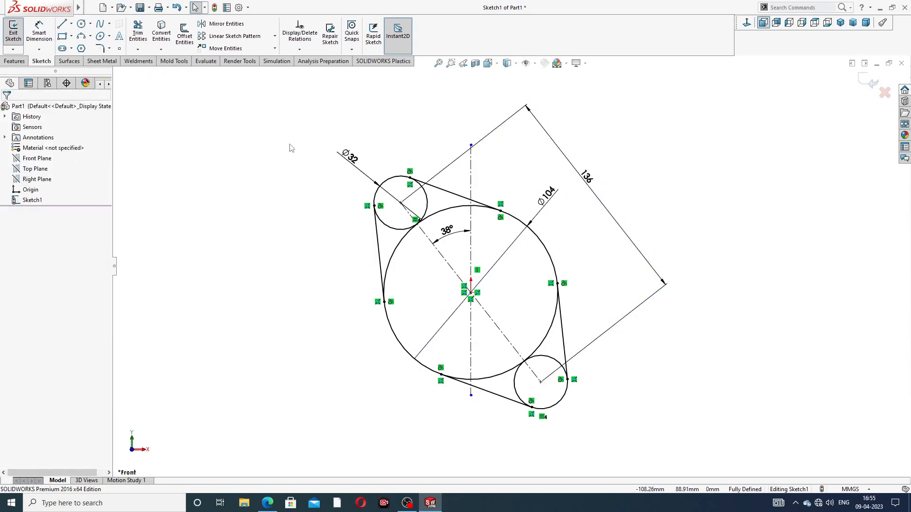
Power-trim the inner arcs of both small circles and the large circle's arcs that lie inside the two ears
{"action": "left_click", "coordinate": [137, 33]}
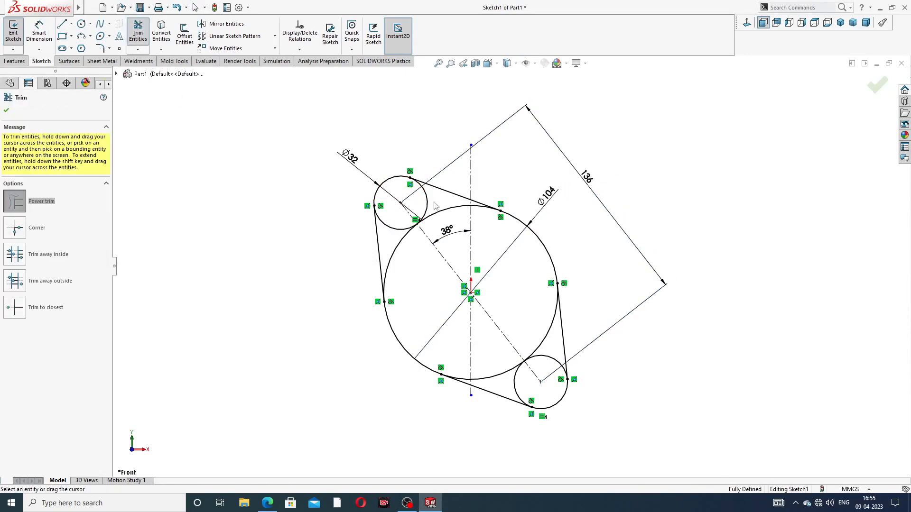
{"action": "mouse_move", "coordinate": [410, 255]}
{"action": "left_mouse_down"}
{"action": "mouse_move", "coordinate": [406, 224]}
{"action": "mouse_move", "coordinate": [423, 204]}
{"action": "left_mouse_up"}
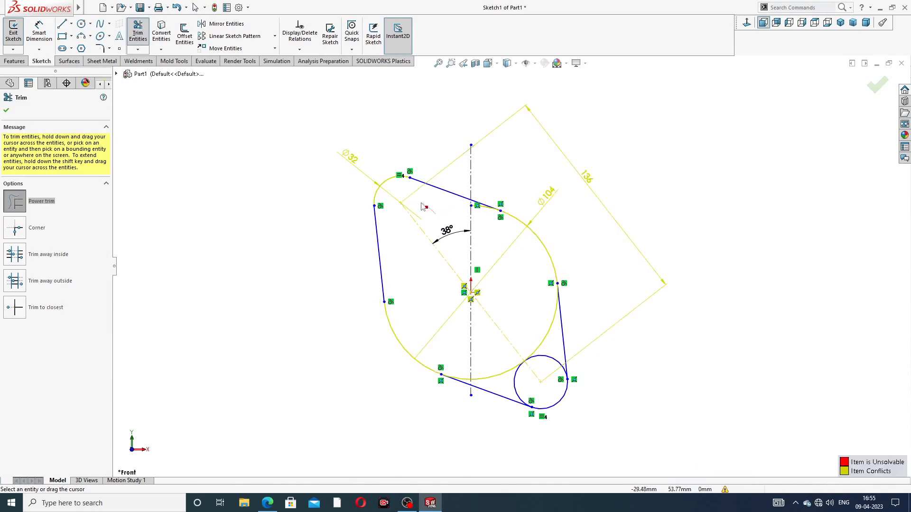
{"action": "mouse_move", "coordinate": [492, 359]}
{"action": "left_mouse_down"}
{"action": "mouse_move", "coordinate": [543, 340]}
{"action": "mouse_move", "coordinate": [543, 362]}
{"action": "left_mouse_up"}
Trim the leftover large-circle arcs between the vertical centreline and the tangent points, leaving only the closed flange outline
{"action": "scroll", "coordinate": [517, 309], "scroll_direction": "down", "scroll_amount": 4}
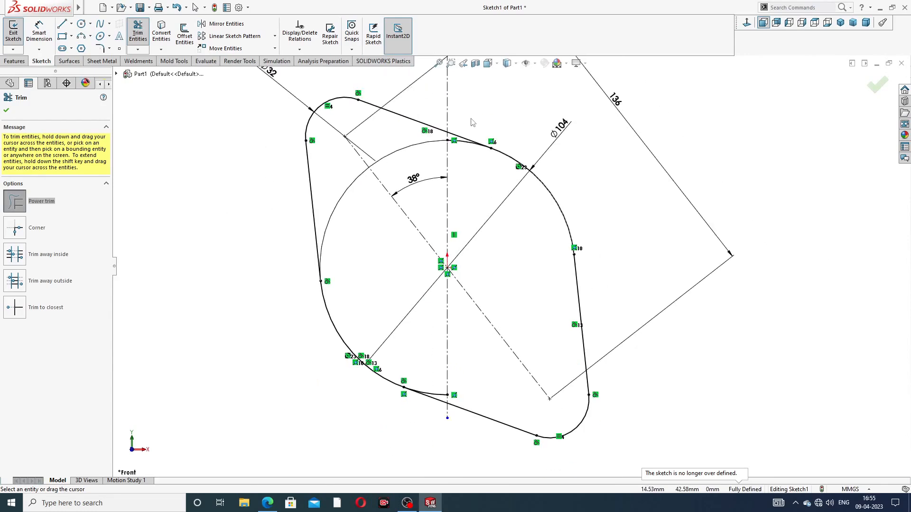
{"action": "scroll", "coordinate": [473, 133], "scroll_direction": "down", "scroll_amount": 3}
{"action": "scroll", "coordinate": [483, 173], "scroll_direction": "up", "scroll_amount": 3}
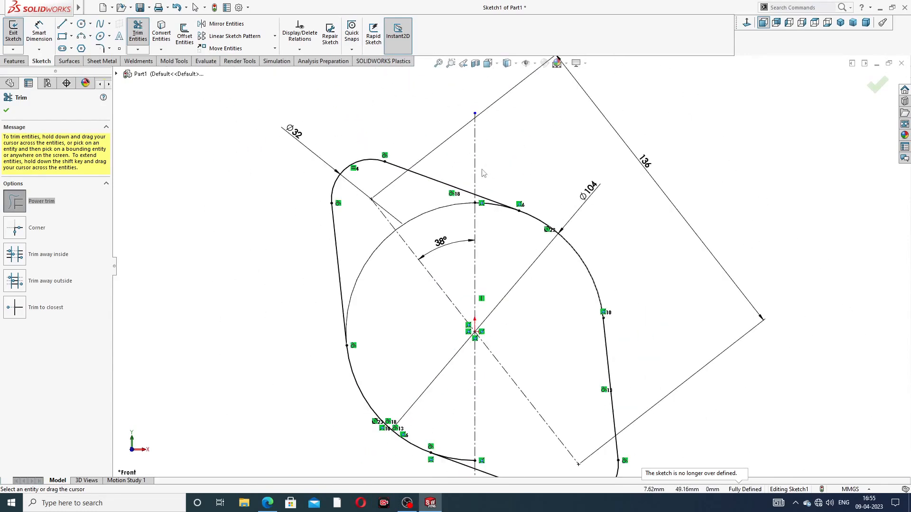
{"action": "scroll", "coordinate": [493, 254], "scroll_direction": "down", "scroll_amount": 3}
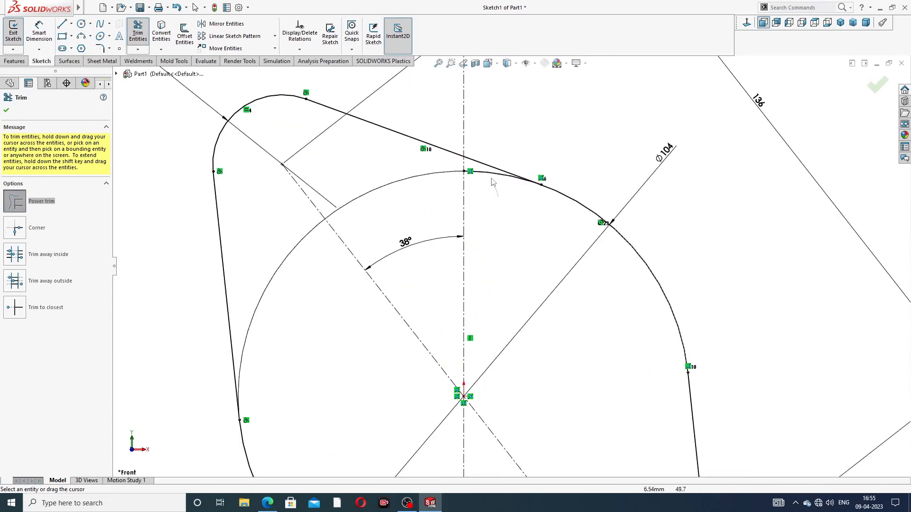
{"action": "left_click_drag", "start_coordinate": [497, 197], "coordinate": [490, 173]}
{"action": "scroll", "coordinate": [502, 244], "scroll_direction": "up", "scroll_amount": 5}
{"action": "scroll", "coordinate": [486, 408], "scroll_direction": "down", "scroll_amount": 4}
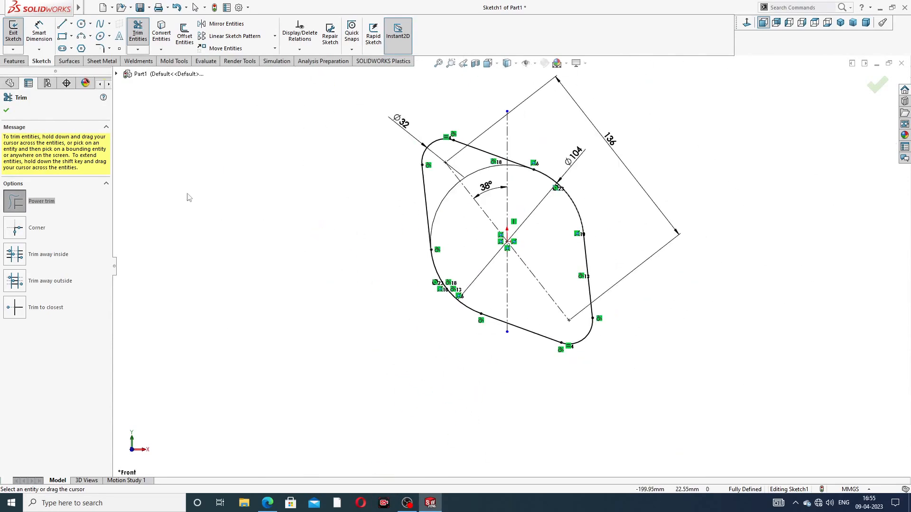
{"action": "left_click", "coordinate": [6, 110]}
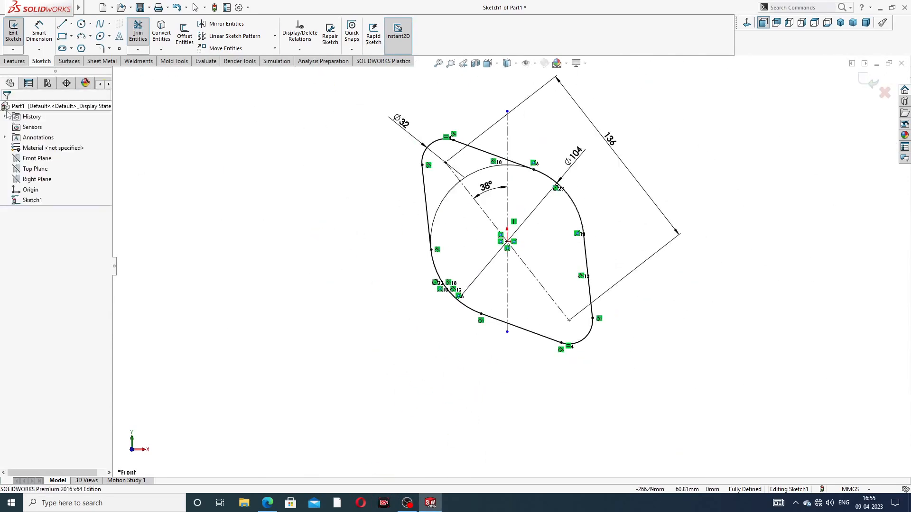
Extrude the flange profile as a blind boss 10 mm deep, checking the thickness against the PDF drawing
{"action": "left_click", "coordinate": [14, 61]}
{"action": "left_click", "coordinate": [17, 34]}
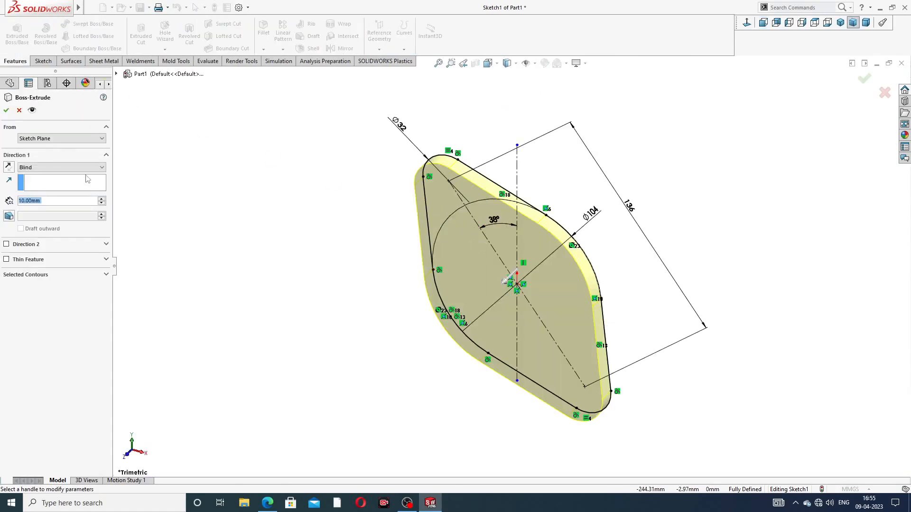
{"action": "left_click", "coordinate": [267, 503]}
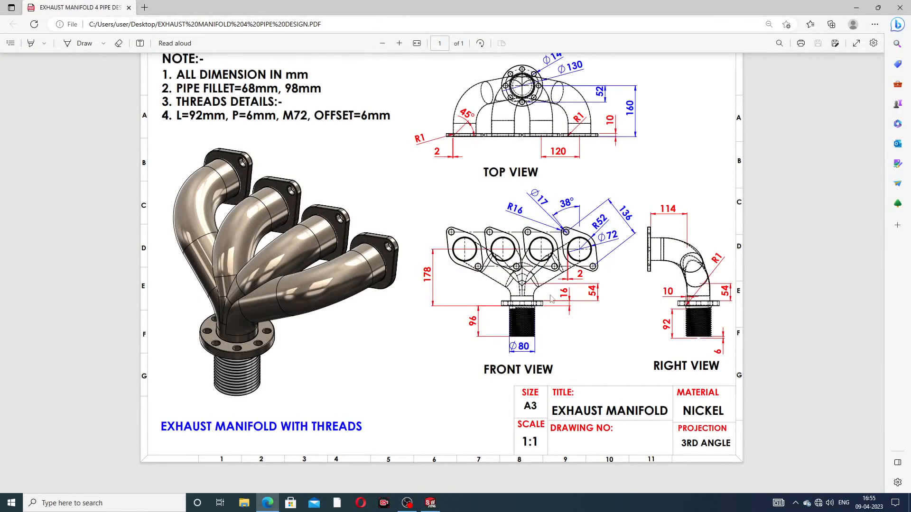
{"action": "left_click", "coordinate": [268, 503]}
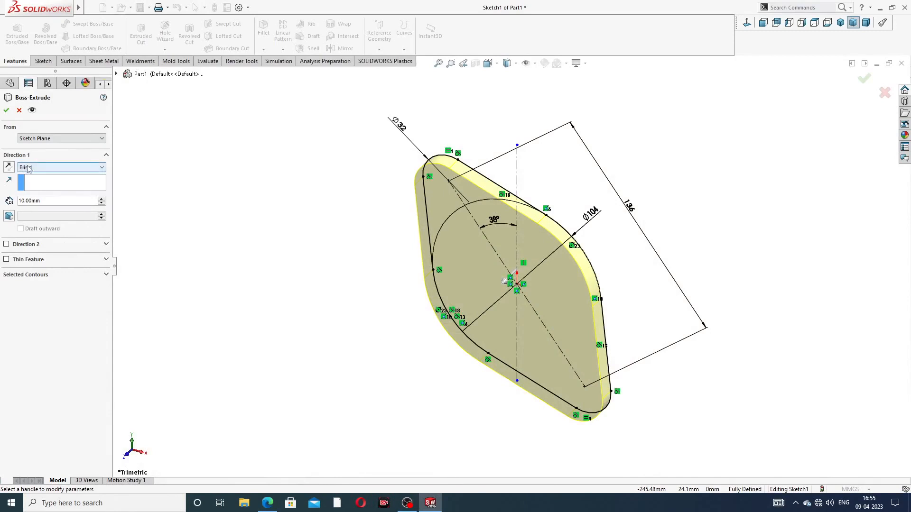
{"action": "left_click", "coordinate": [6, 110]}
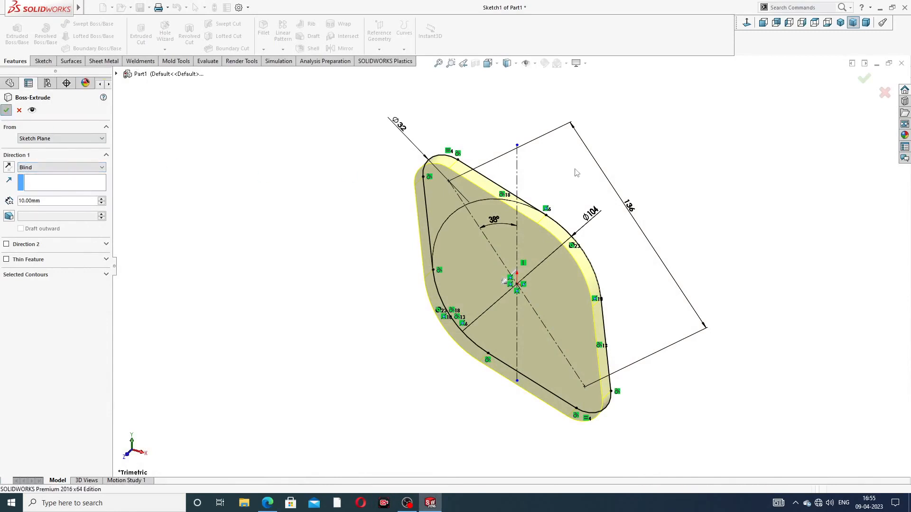
Start a new sketch on the flange's front face and view it from the front
{"action": "mouse_move", "coordinate": [613, 219]}
{"action": "middle_mouse_down"}
{"action": "mouse_move", "coordinate": [536, 246]}
{"action": "mouse_move", "coordinate": [600, 209]}
{"action": "middle_mouse_up"}
{"action": "left_click", "coordinate": [521, 265]}
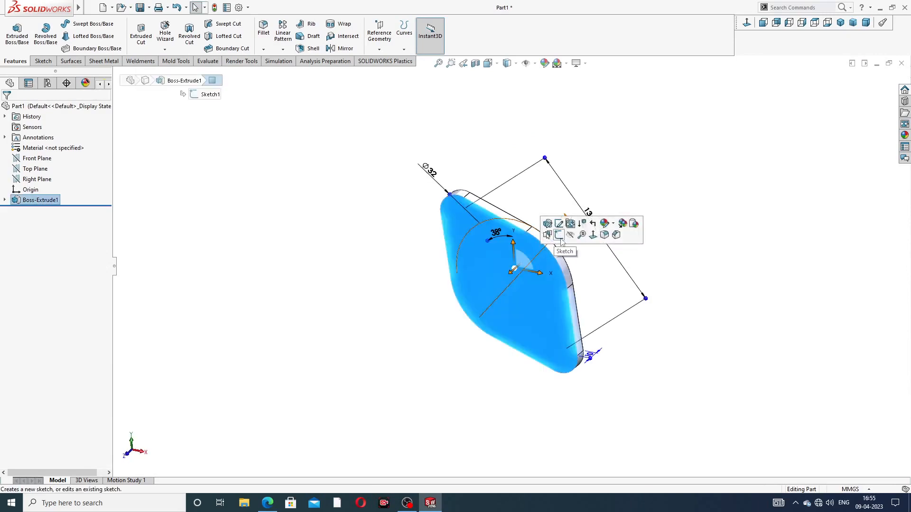
{"action": "left_click", "coordinate": [550, 227]}
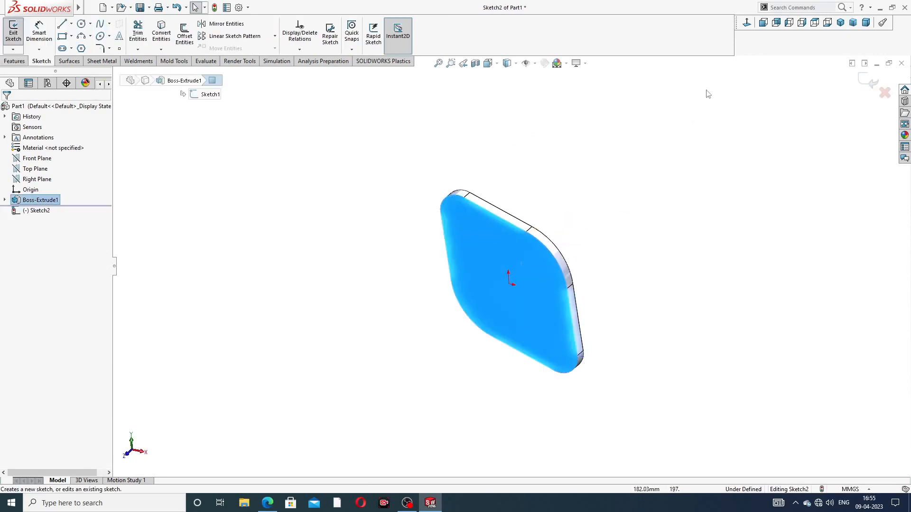
{"action": "left_click", "coordinate": [762, 23]}
Sketch a circle of about 22 mm radius at the origin and small circles of about 6 and 7 mm radius at the ear centres
{"action": "left_click", "coordinate": [82, 24]}
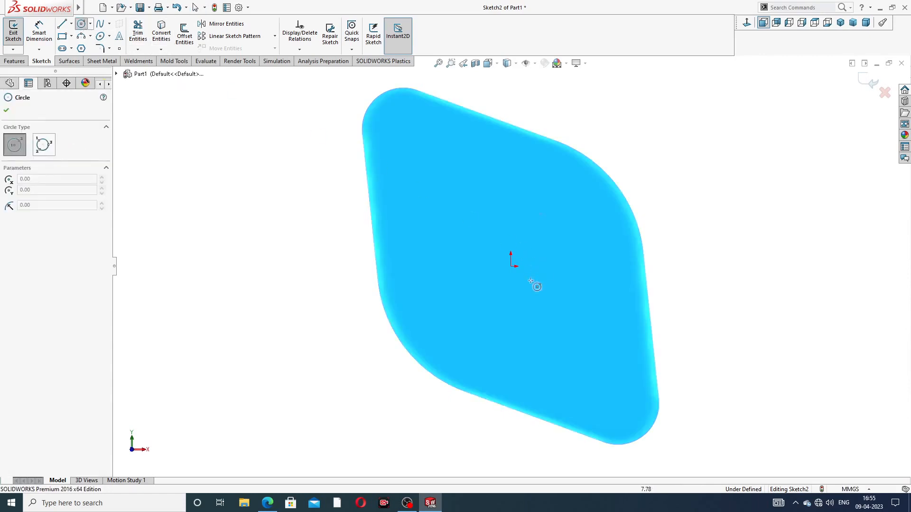
{"action": "left_click", "coordinate": [511, 267]}
{"action": "left_click", "coordinate": [514, 210]}
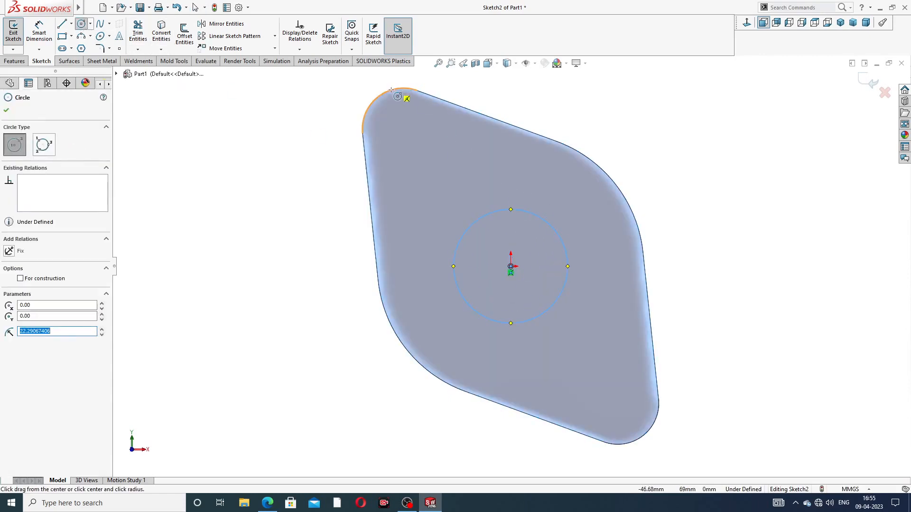
{"action": "left_click", "coordinate": [402, 129]}
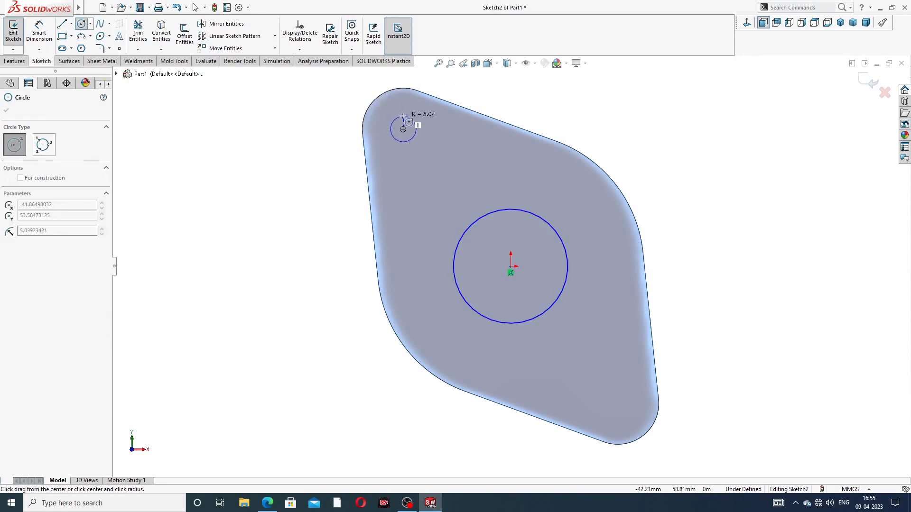
{"action": "left_click", "coordinate": [414, 117]}
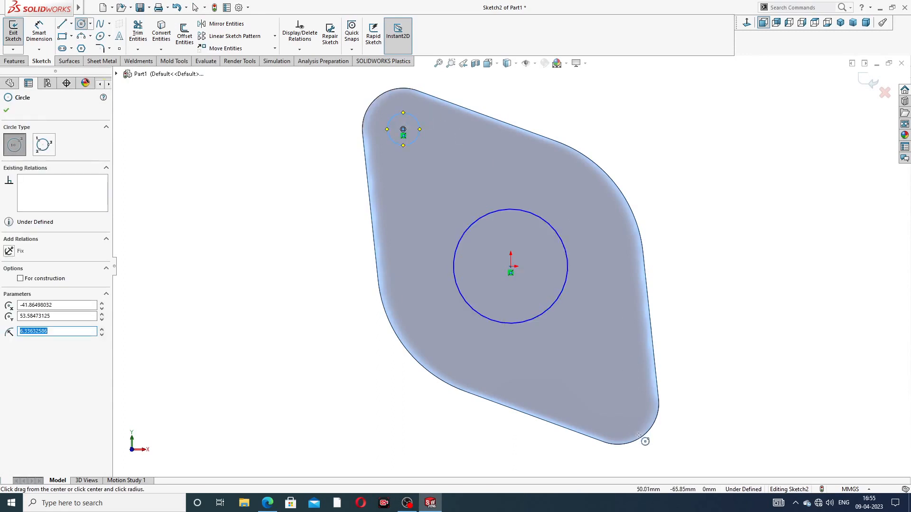
{"action": "left_click", "coordinate": [617, 403]}
{"action": "left_click", "coordinate": [631, 392]}
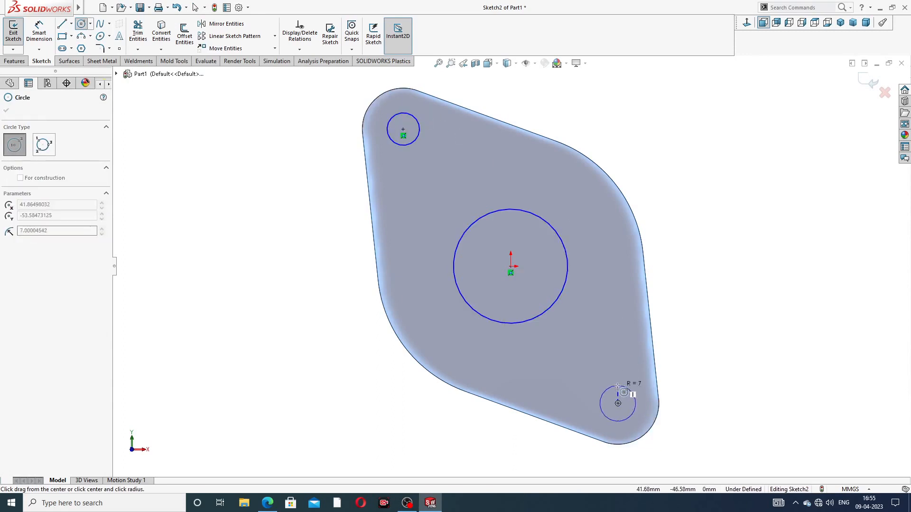
{"action": "right_click", "coordinate": [706, 179]}
{"action": "left_click", "coordinate": [725, 182]}
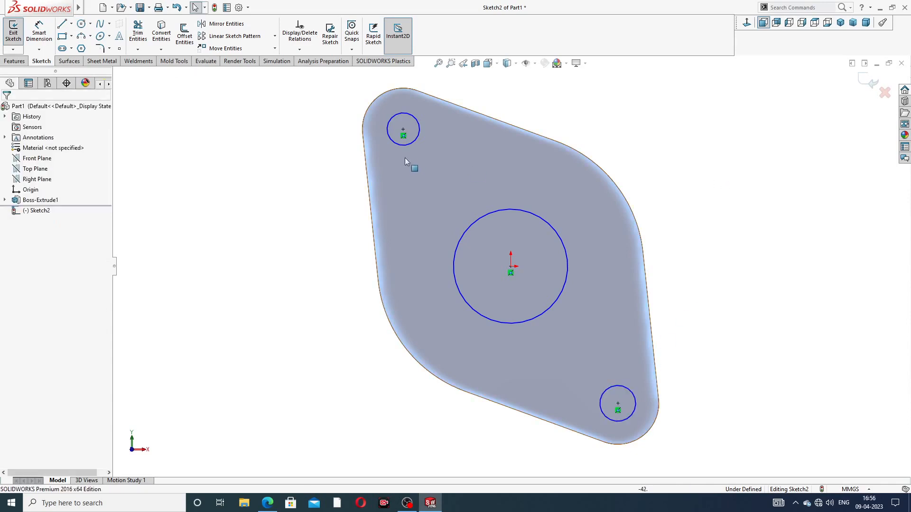
Apply an Equal relation between the two small ear circles
{"action": "left_click", "coordinate": [417, 133]}
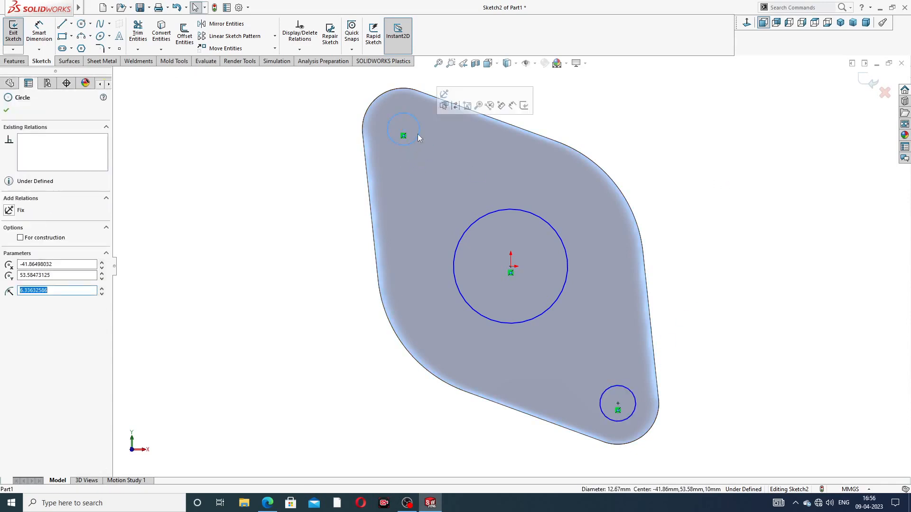
{"action": "left_click", "coordinate": [616, 385], "text": "ctrl"}
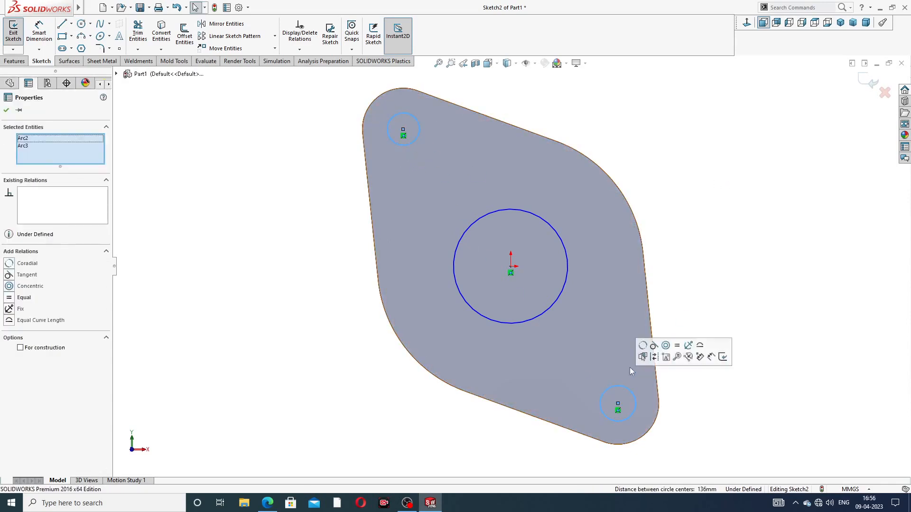
{"action": "left_click", "coordinate": [677, 345]}
{"action": "left_click", "coordinate": [665, 255]}
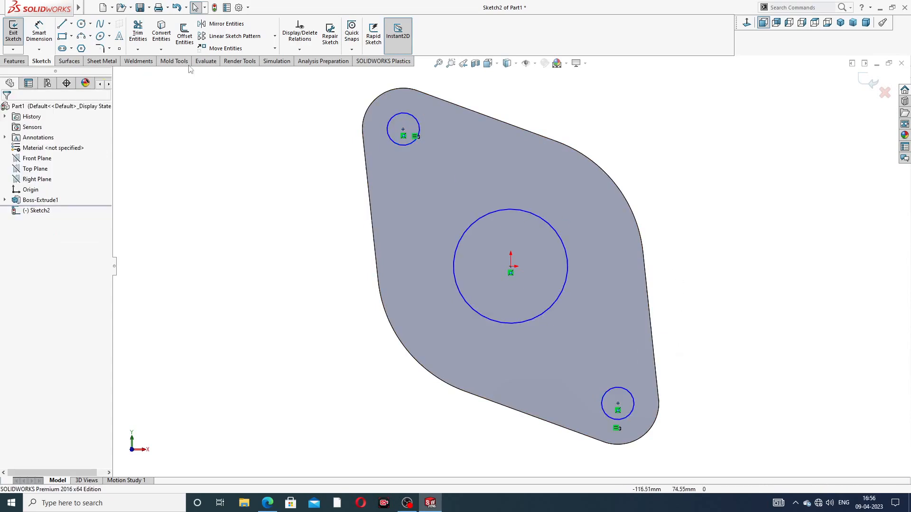
Dimension the central circle to a diameter of 72 mm
{"action": "left_click", "coordinate": [39, 32]}
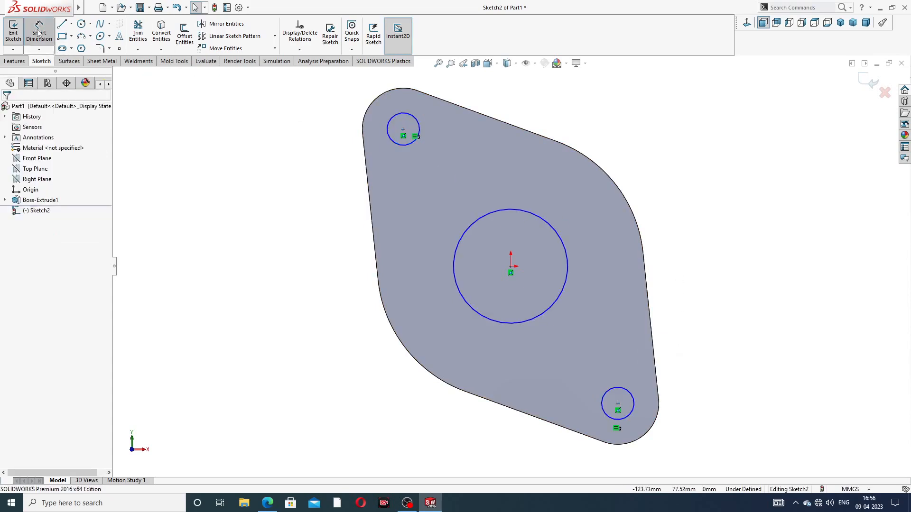
{"action": "left_click", "coordinate": [544, 221]}
{"action": "left_click", "coordinate": [640, 147]}
{"action": "type", "text": "72"}
{"action": "key", "text": "Return"}
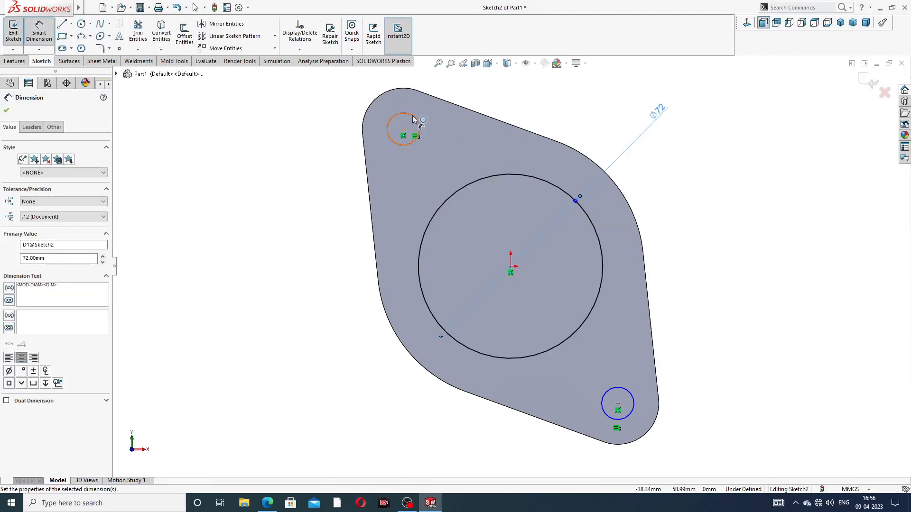
Dimension the upper ear's circle to a diameter of 17 mm
{"action": "left_click", "coordinate": [413, 118]}
{"action": "left_click", "coordinate": [368, 100]}
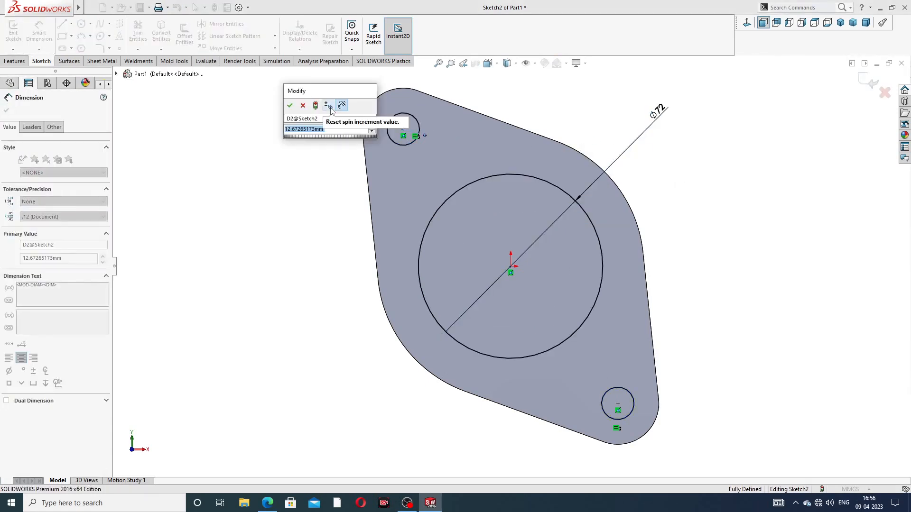
{"action": "type", "text": "17"}
{"action": "key", "text": "Return"}
{"action": "right_click", "coordinate": [736, 113]}
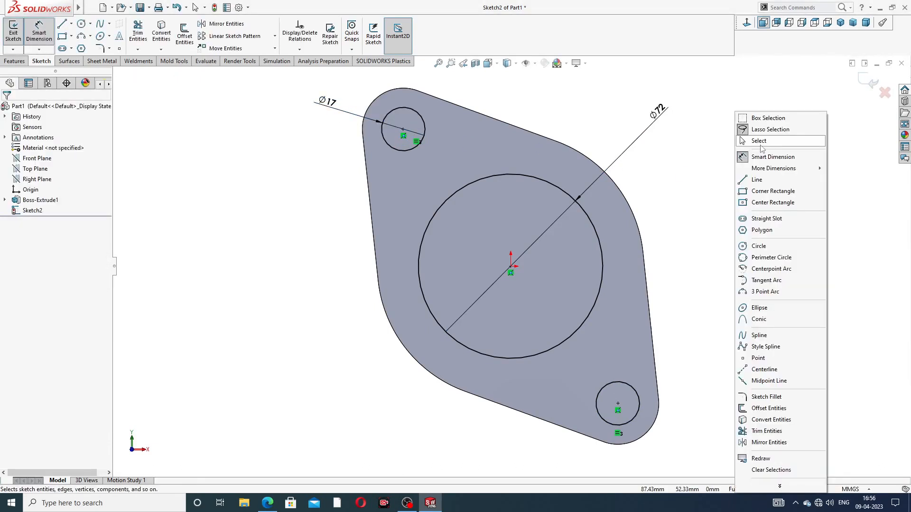
{"action": "left_click", "coordinate": [768, 142]}
Cut-extrude the three circles as a blind cut 10 mm deep through the flange and return to an isometric view
{"action": "left_click", "coordinate": [14, 61]}
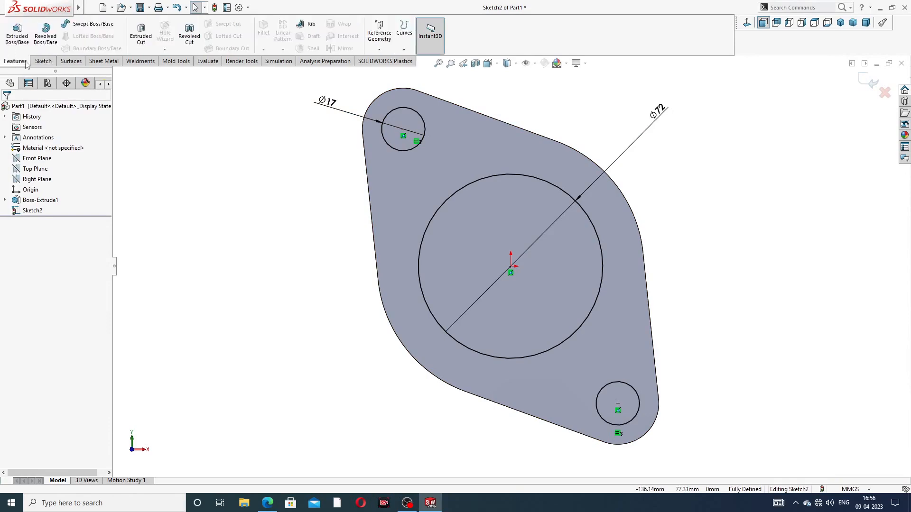
{"action": "left_click", "coordinate": [141, 34]}
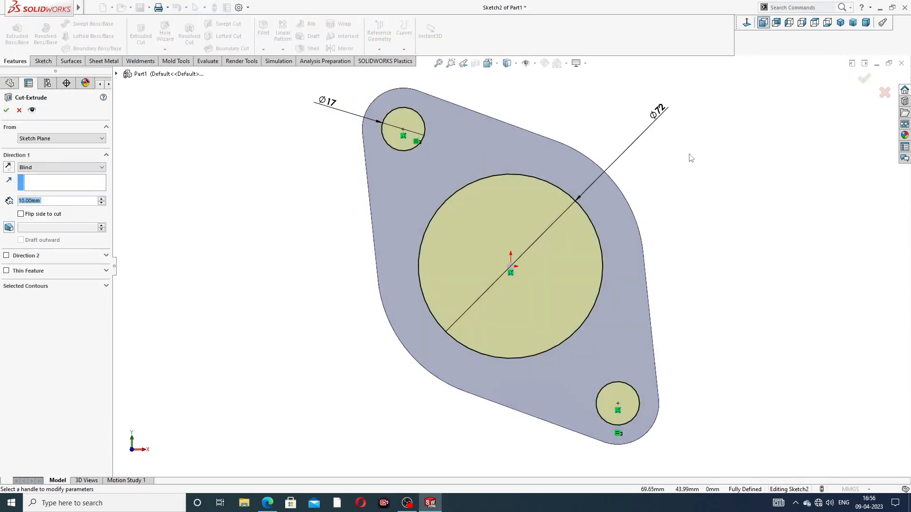
{"action": "middle_click_drag", "start_coordinate": [691, 156], "coordinate": [589, 182]}
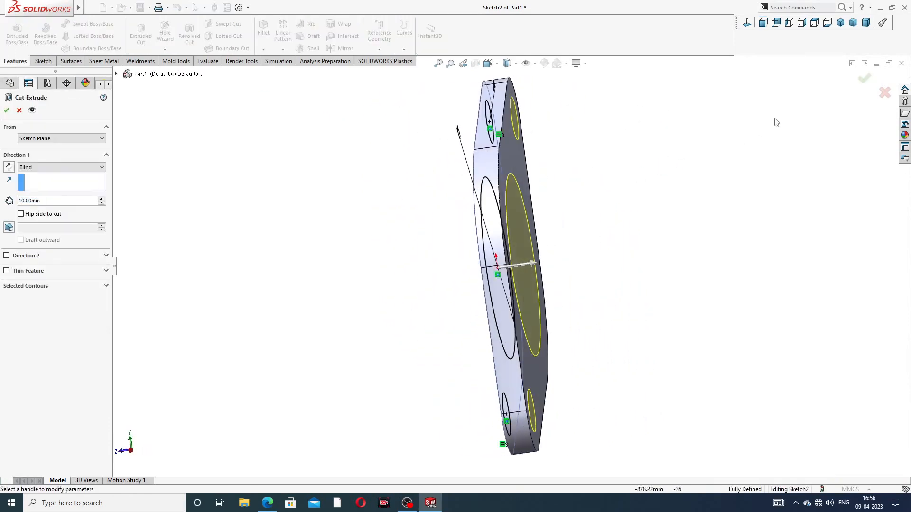
{"action": "left_click", "coordinate": [862, 78]}
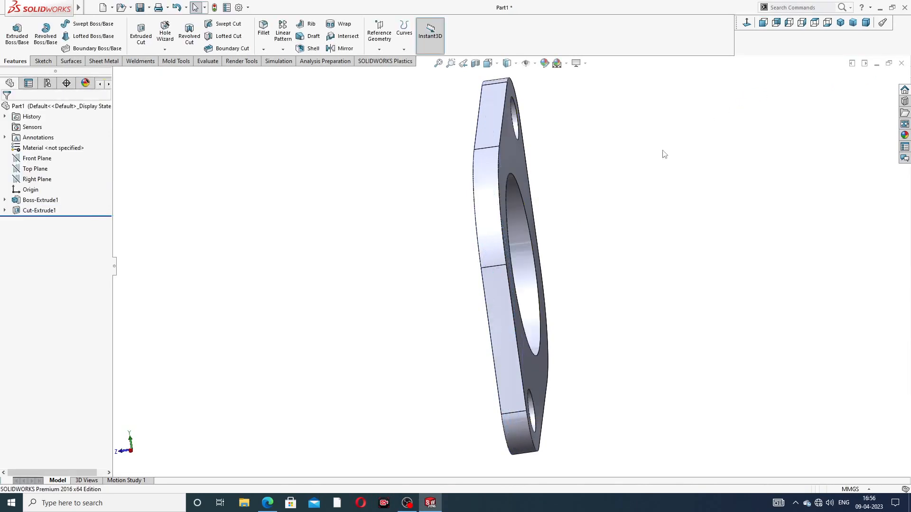
{"action": "key", "text": "ctrl+7"}
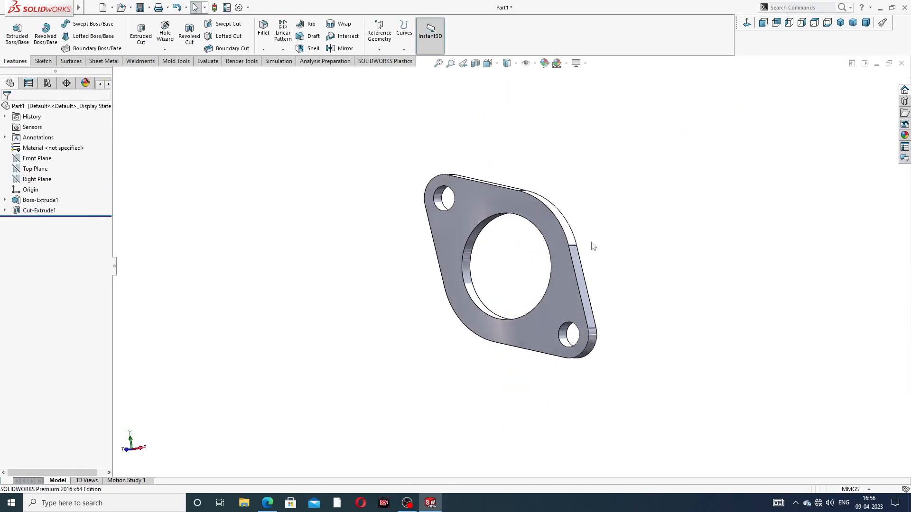
Start a new sketch on the flange's front face
{"action": "scroll", "coordinate": [505, 279], "scroll_direction": "up", "scroll_amount": 2}
{"action": "middle_click_drag", "start_coordinate": [513, 274], "coordinate": [484, 290]}
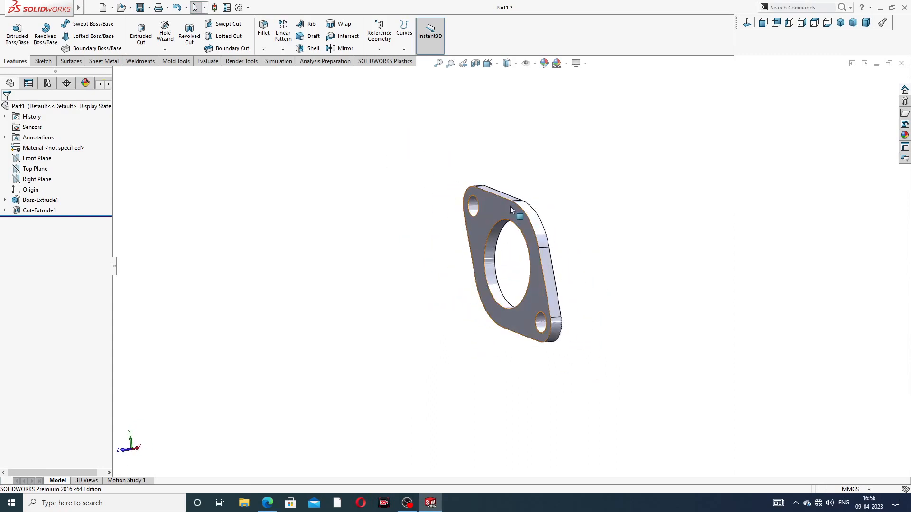
{"action": "scroll", "coordinate": [483, 290], "scroll_direction": "down", "scroll_amount": 3}
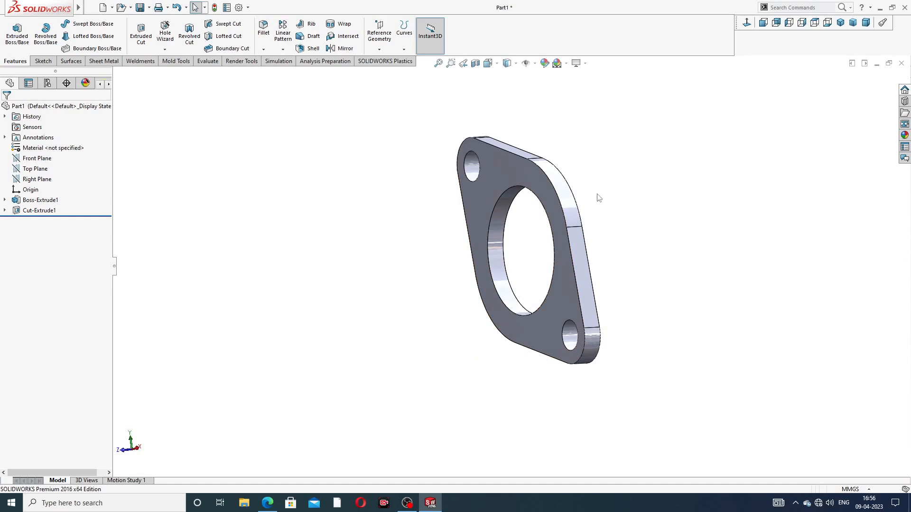
{"action": "scroll", "coordinate": [576, 202], "scroll_direction": "up", "scroll_amount": 2}
{"action": "scroll", "coordinate": [540, 254], "scroll_direction": "down", "scroll_amount": 2}
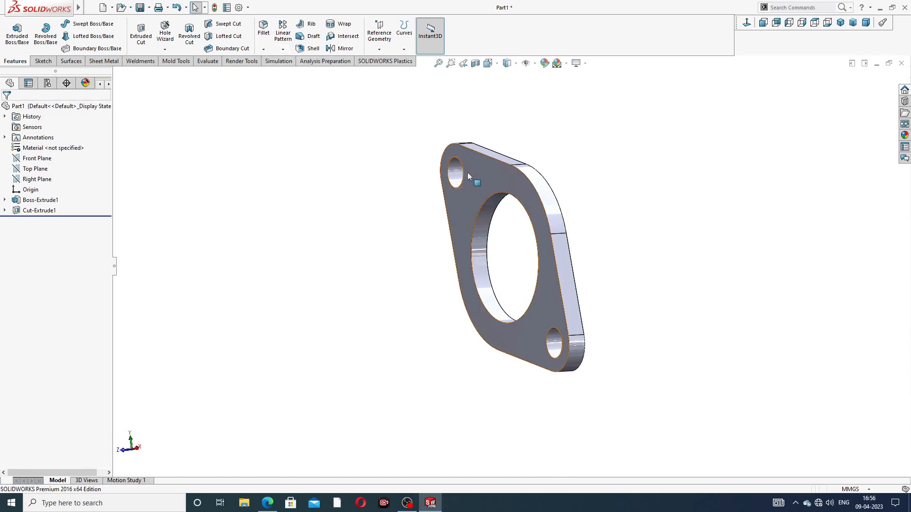
{"action": "left_click", "coordinate": [502, 166]}
{"action": "left_click", "coordinate": [512, 145]}
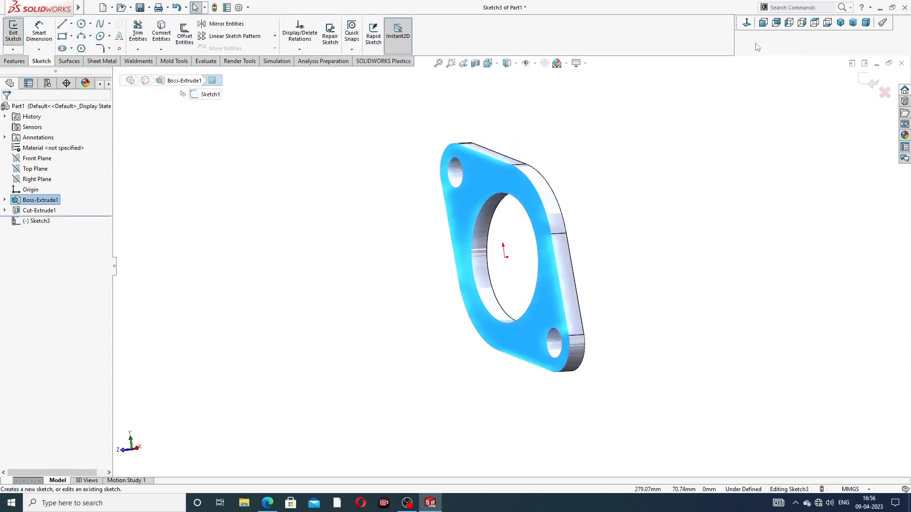
Draw a horizontal centreline about 104 mm long from the origin out past the flange's left edge and exit the sketch
{"action": "left_click", "coordinate": [71, 24]}
{"action": "left_click", "coordinate": [85, 47]}
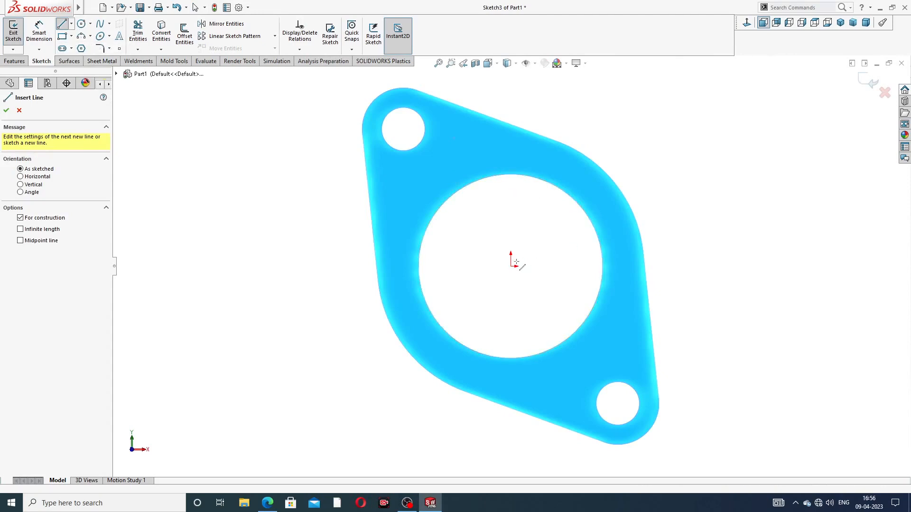
{"action": "left_click", "coordinate": [510, 266]}
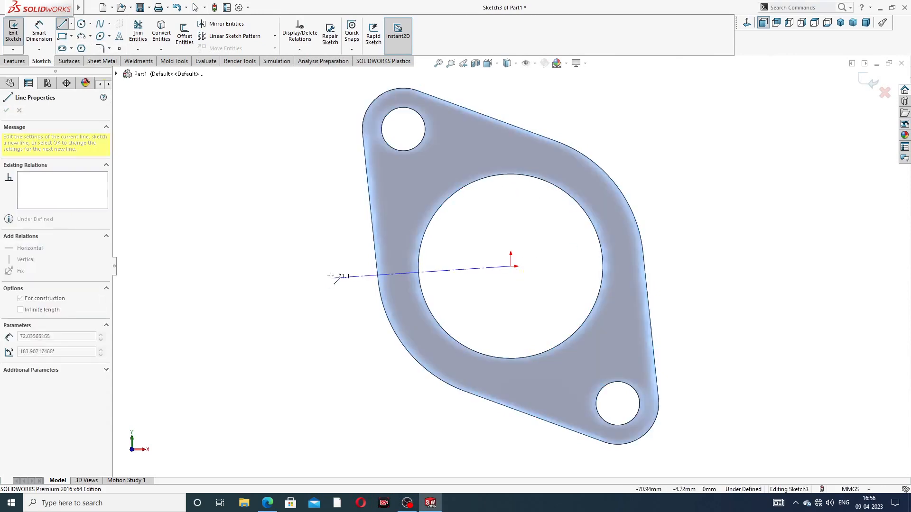
{"action": "left_click", "coordinate": [244, 266]}
{"action": "right_click", "coordinate": [273, 226]}
{"action": "left_click", "coordinate": [296, 232]}
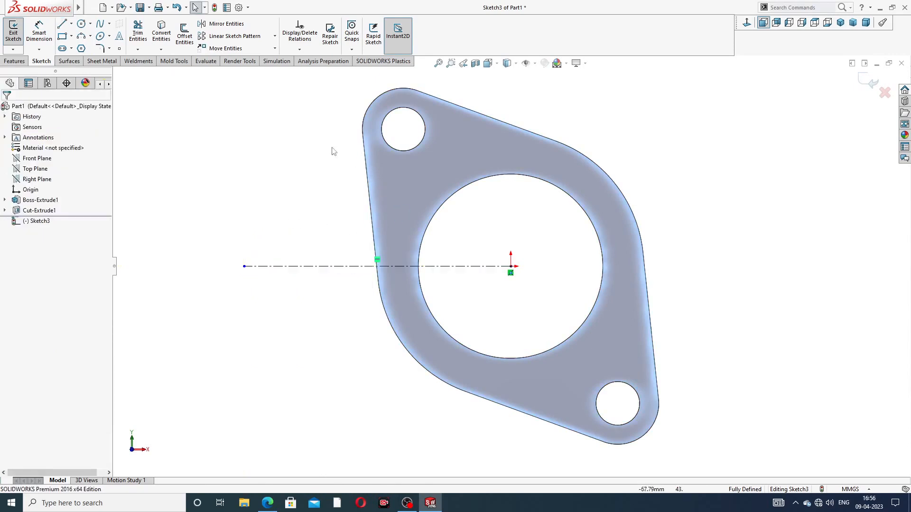
{"action": "left_click", "coordinate": [323, 267]}
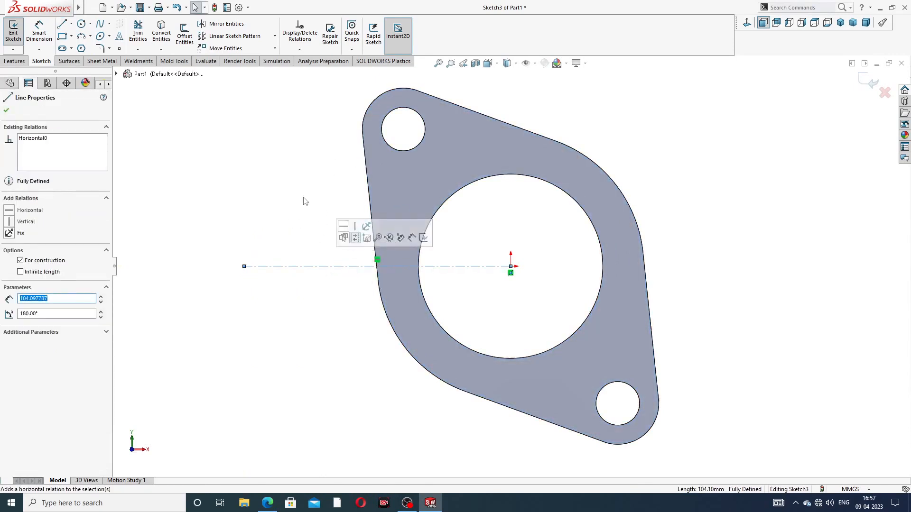
{"action": "left_click", "coordinate": [321, 200]}
{"action": "scroll", "coordinate": [349, 198], "scroll_direction": "up", "scroll_amount": 3}
{"action": "scroll", "coordinate": [283, 150], "scroll_direction": "up", "scroll_amount": 2}
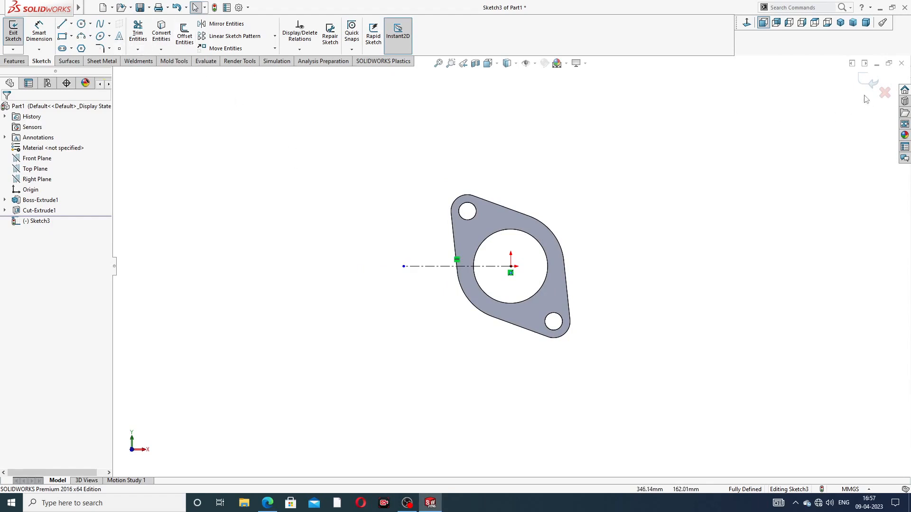
{"action": "left_click", "coordinate": [873, 81]}
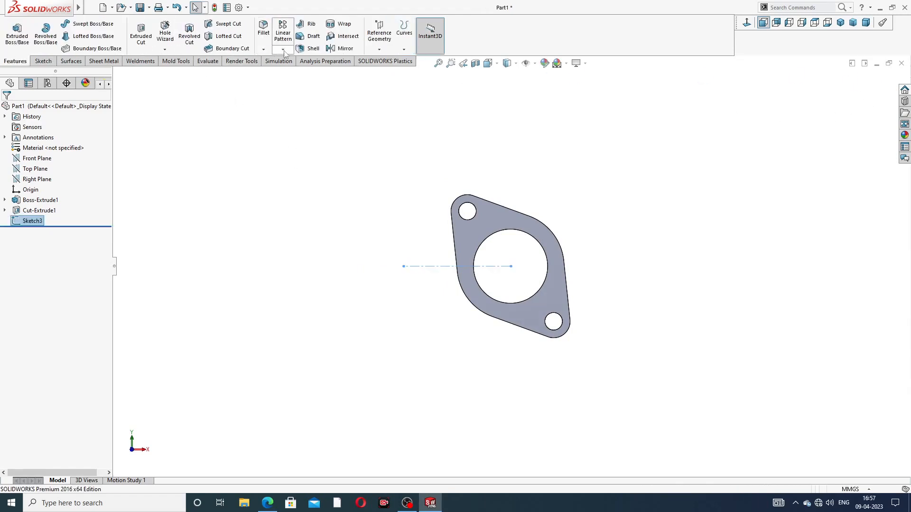
Start a linear pattern along the horizontal centreline with a spacing of 120 mm, checking the pitch against the PDF drawing
{"action": "left_click", "coordinate": [282, 49]}
{"action": "left_click", "coordinate": [320, 63]}
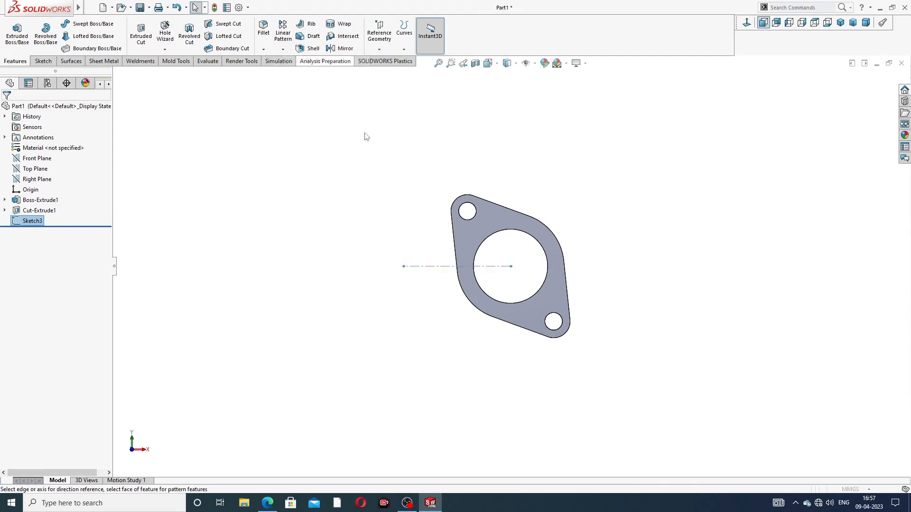
{"action": "scroll", "coordinate": [446, 291], "scroll_direction": "down", "scroll_amount": 2}
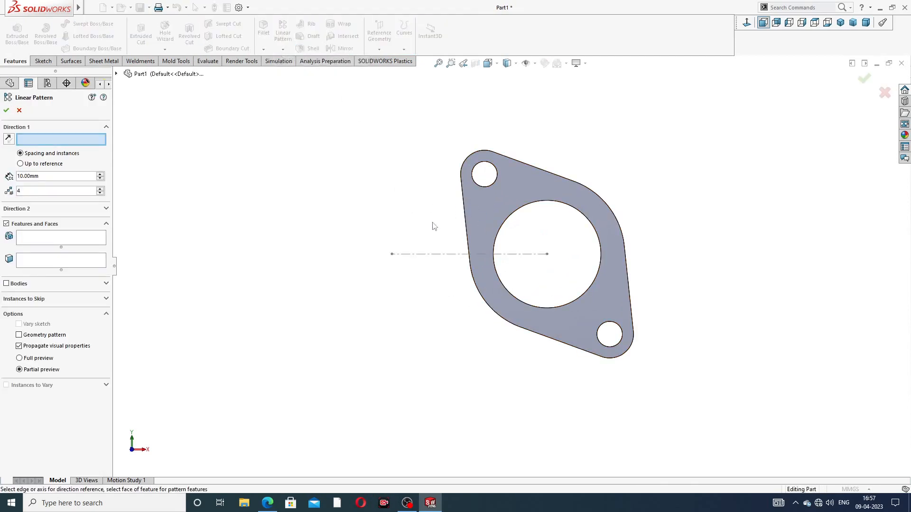
{"action": "left_click", "coordinate": [455, 254]}
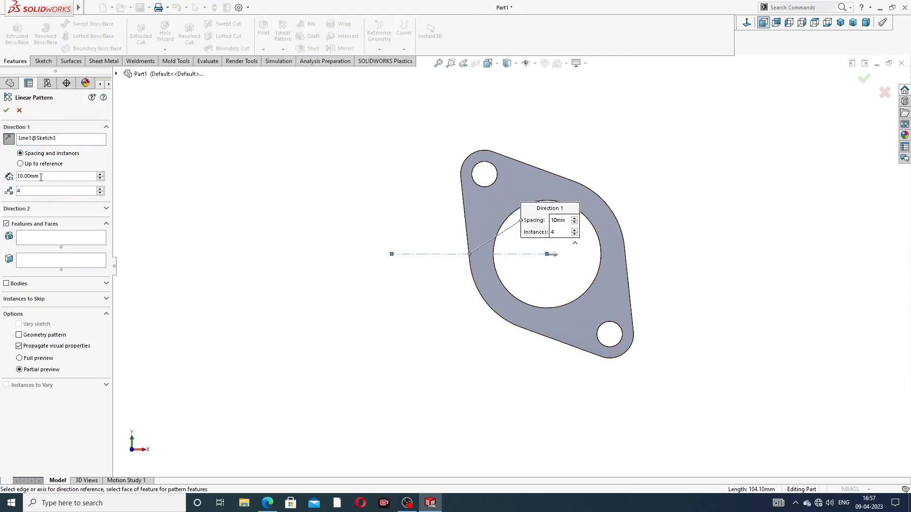
{"action": "left_click_drag", "start_coordinate": [46, 177], "coordinate": [10, 177]}
{"action": "type", "text": "120"}
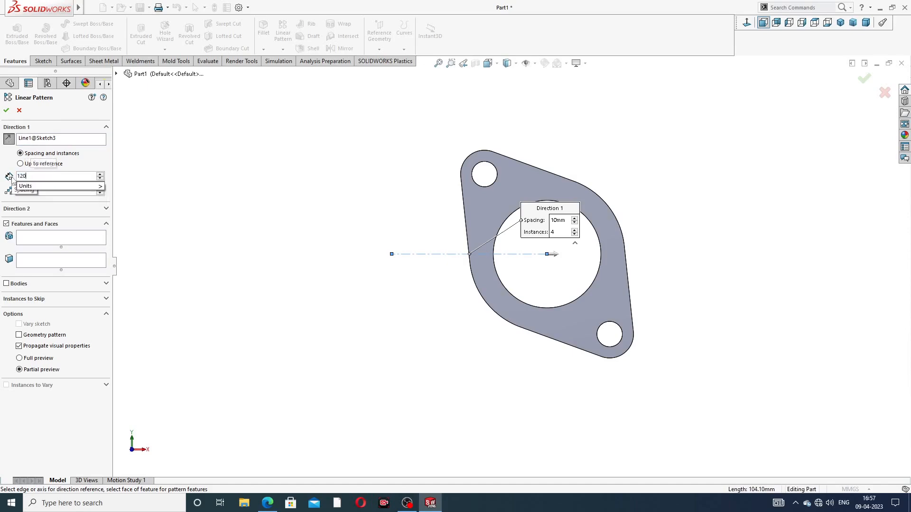
{"action": "key", "text": "Return"}
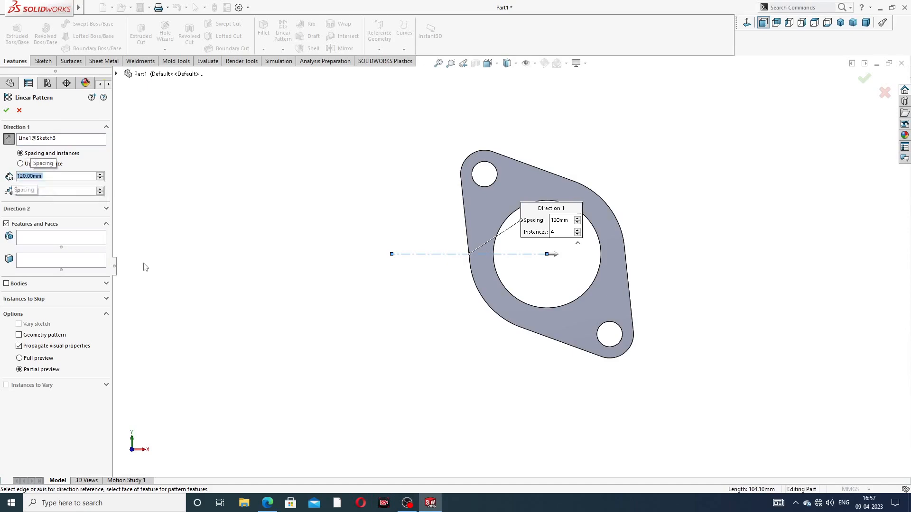
{"action": "left_click", "coordinate": [267, 503]}
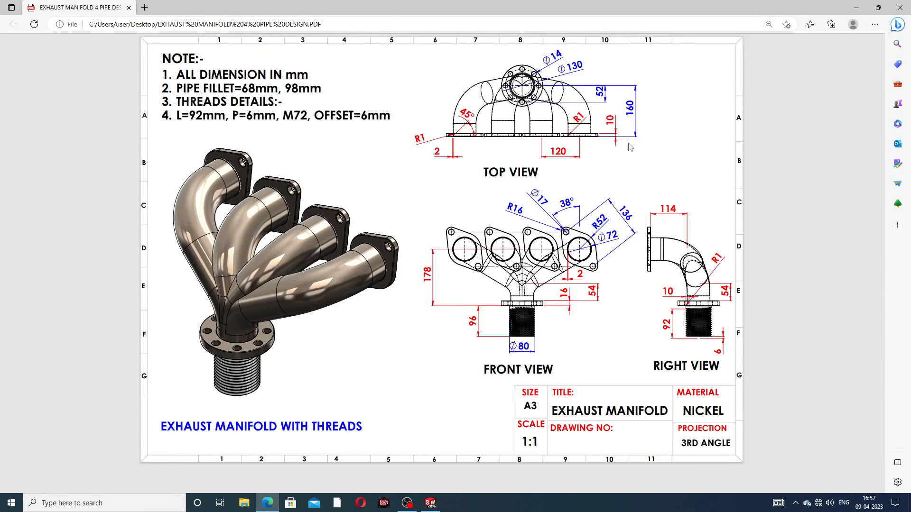
{"action": "left_click", "coordinate": [268, 503]}
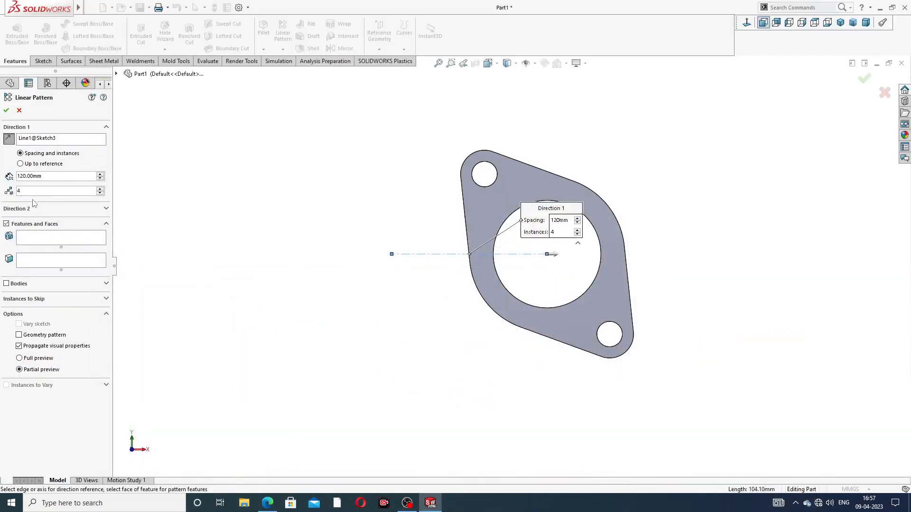
Pattern the flange body as 4 instances in the reversed direction along the centreline
{"action": "left_click", "coordinate": [6, 284]}
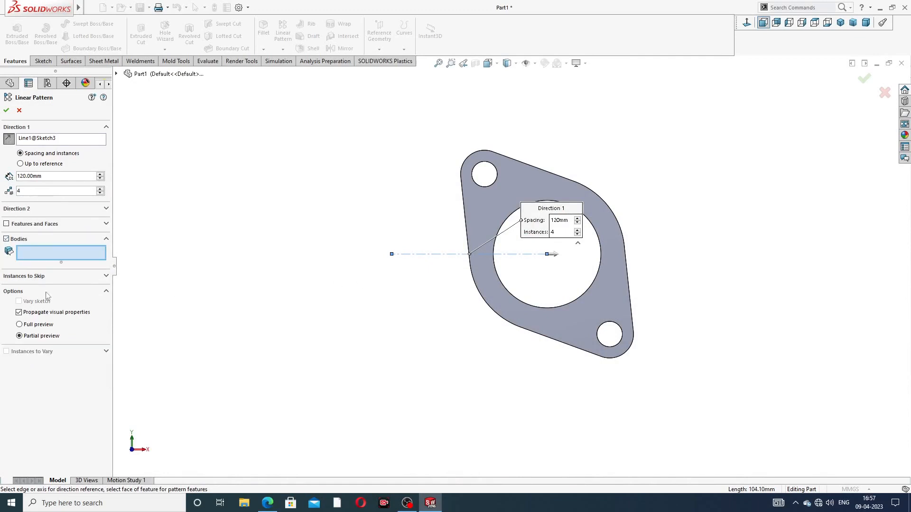
{"action": "left_click", "coordinate": [471, 201]}
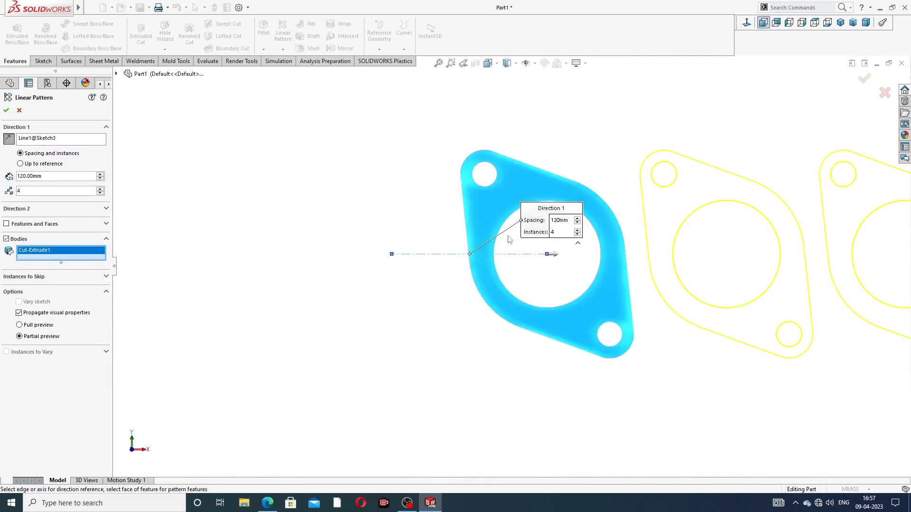
{"action": "left_click", "coordinate": [9, 139]}
{"action": "scroll", "coordinate": [332, 203], "scroll_direction": "up", "scroll_amount": 3}
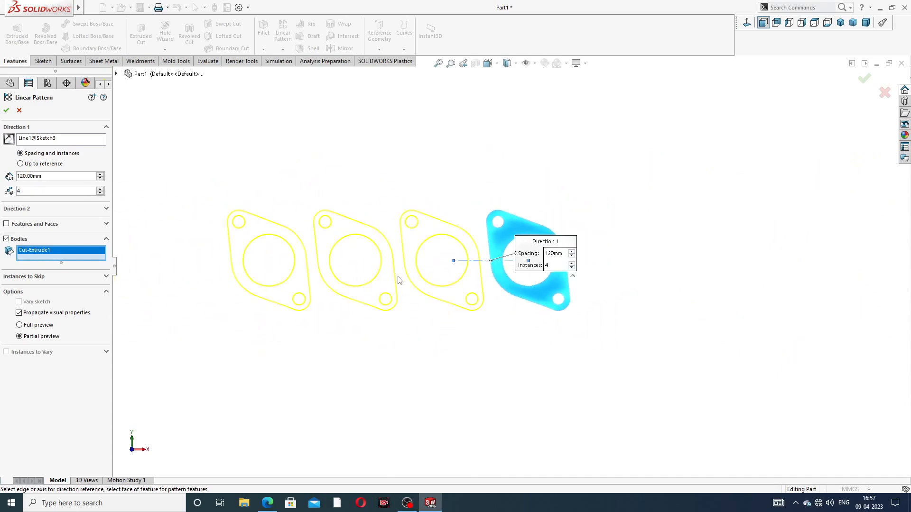
{"action": "left_click", "coordinate": [6, 110]}
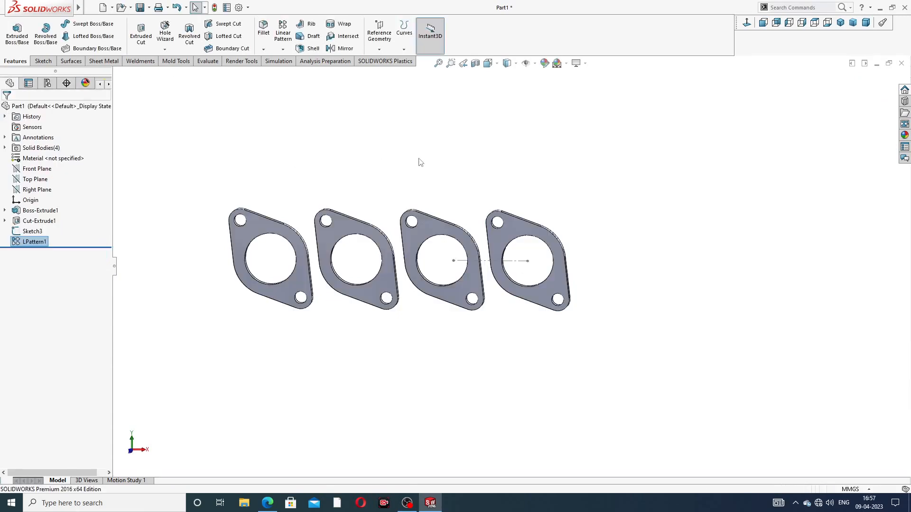
Hide the pattern's centreline sketch and show the four flanges in isometric view
{"action": "scroll", "coordinate": [491, 251], "scroll_direction": "down", "scroll_amount": 3}
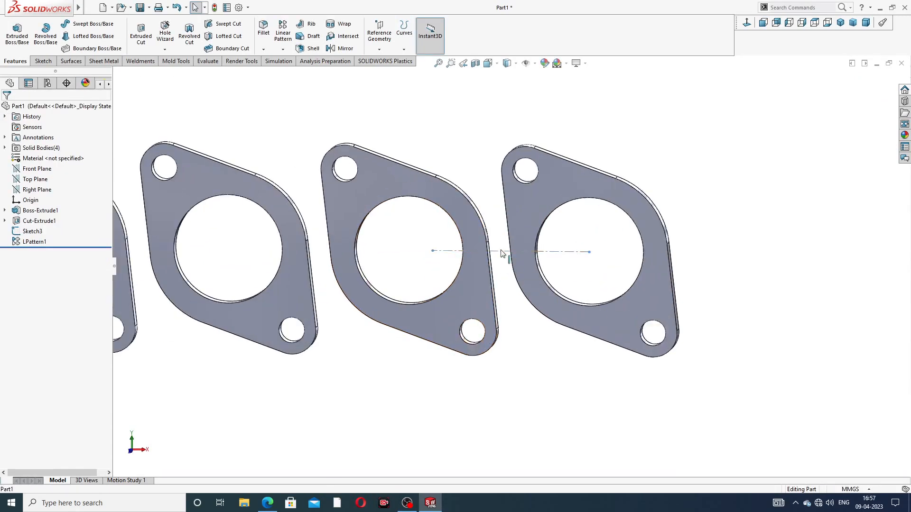
{"action": "left_click", "coordinate": [502, 251]}
{"action": "left_click", "coordinate": [536, 220]}
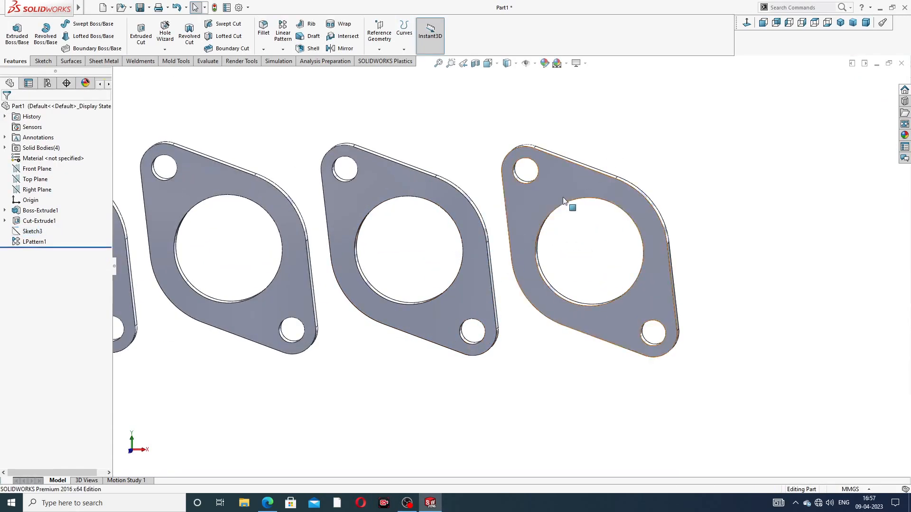
{"action": "scroll", "coordinate": [508, 268], "scroll_direction": "up", "scroll_amount": 3}
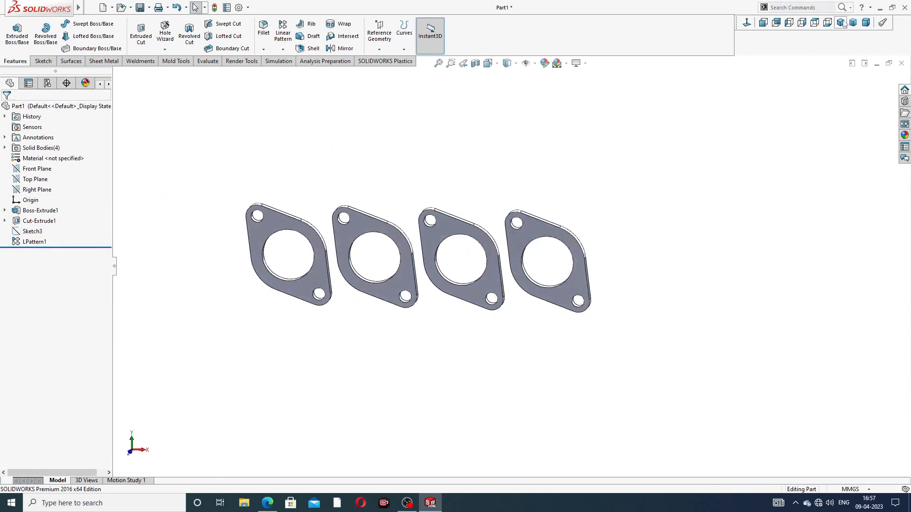
{"action": "left_click", "coordinate": [841, 23]}
{"action": "middle_click_drag", "start_coordinate": [613, 228], "coordinate": [626, 211]}
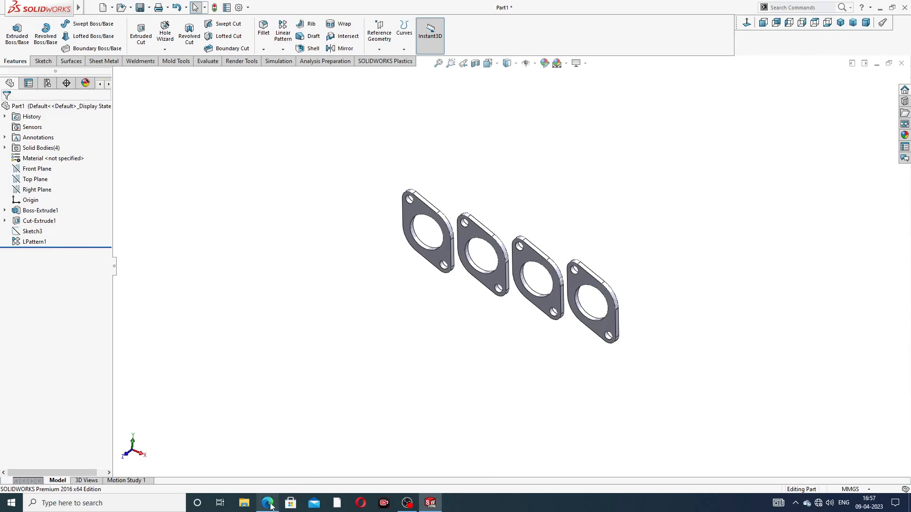
Consult the PDF drawing and create a reference plane offset 178 mm below the Top Plane
{"action": "left_click", "coordinate": [273, 505]}
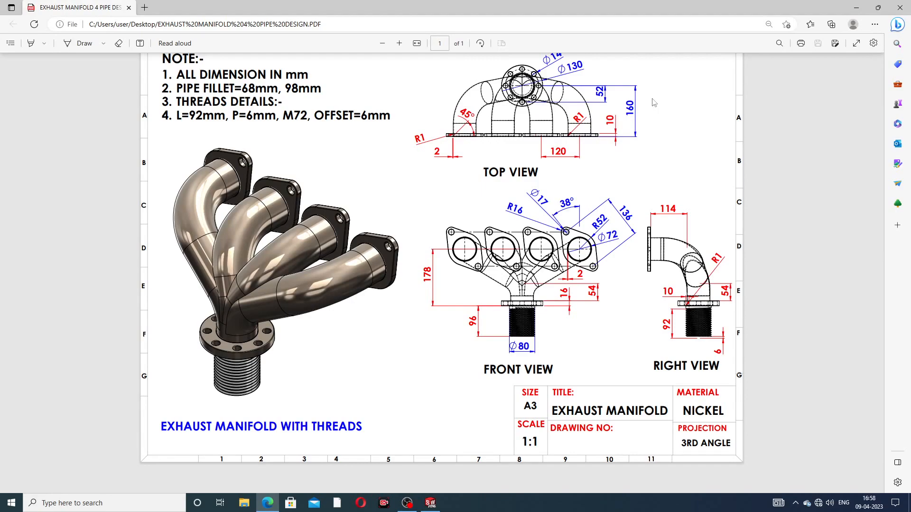
{"action": "left_click", "coordinate": [268, 504]}
{"action": "left_click", "coordinate": [268, 503]}
{"action": "left_click", "coordinate": [267, 503]}
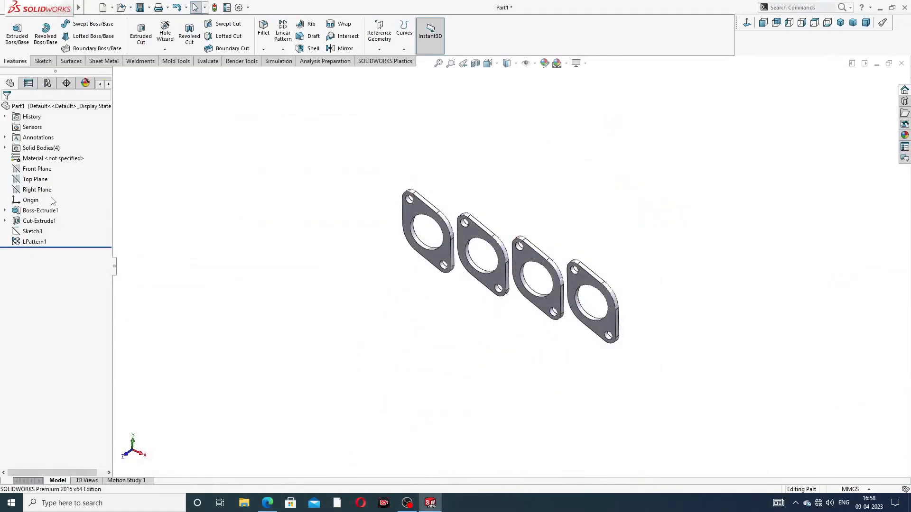
{"action": "left_click", "coordinate": [46, 183]}
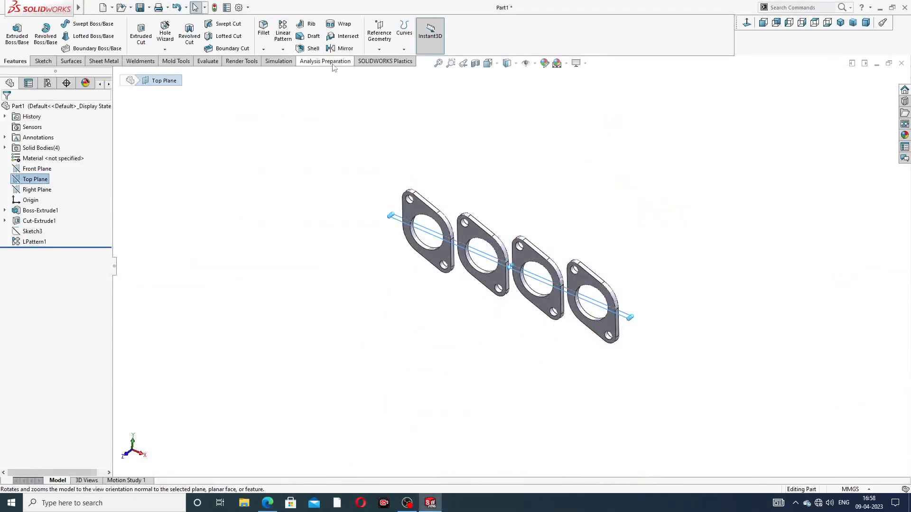
{"action": "left_click", "coordinate": [379, 50]}
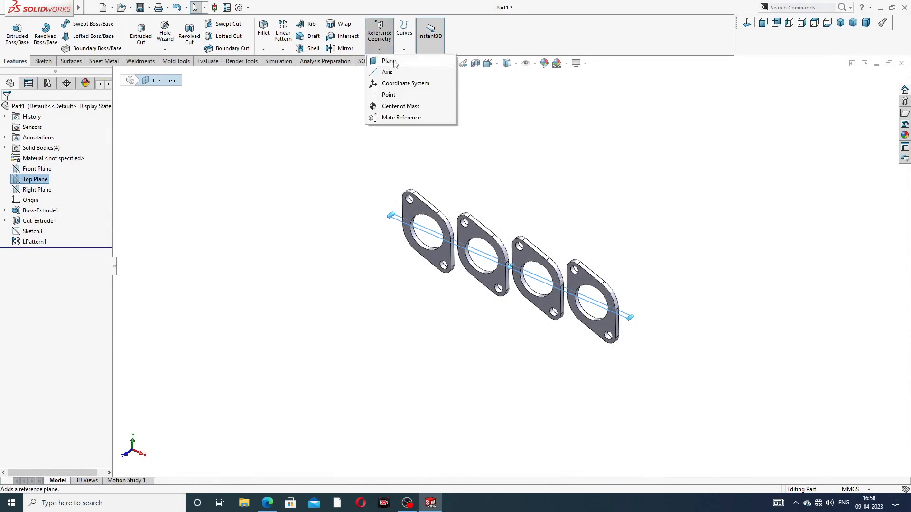
{"action": "left_click", "coordinate": [395, 59]}
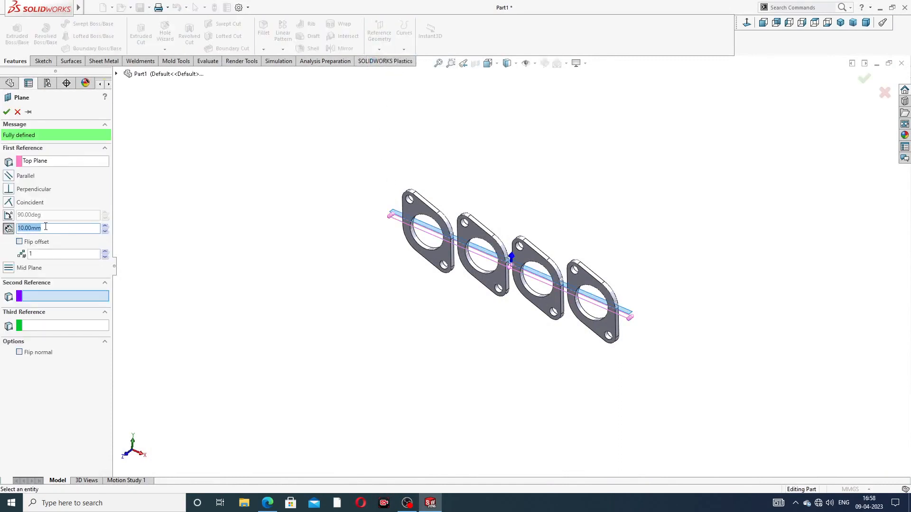
{"action": "type", "text": "178"}
{"action": "key", "text": "Return"}
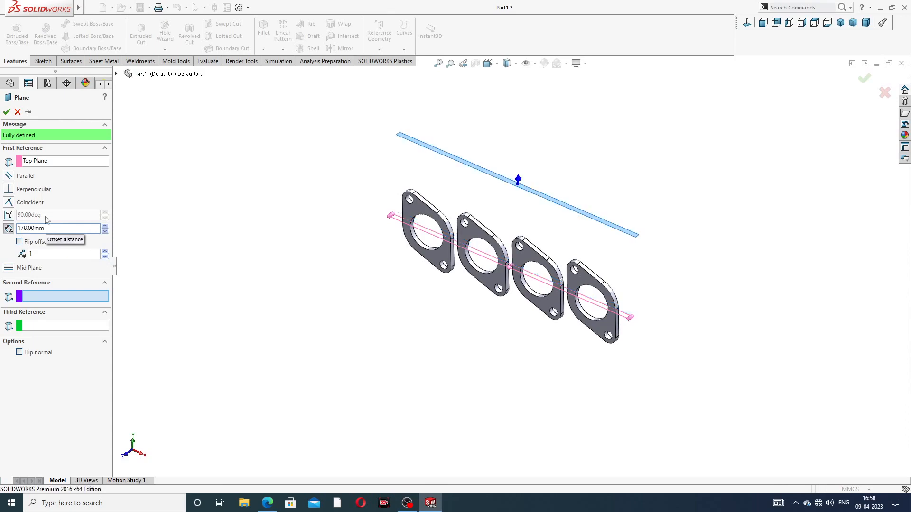
{"action": "left_click", "coordinate": [19, 242]}
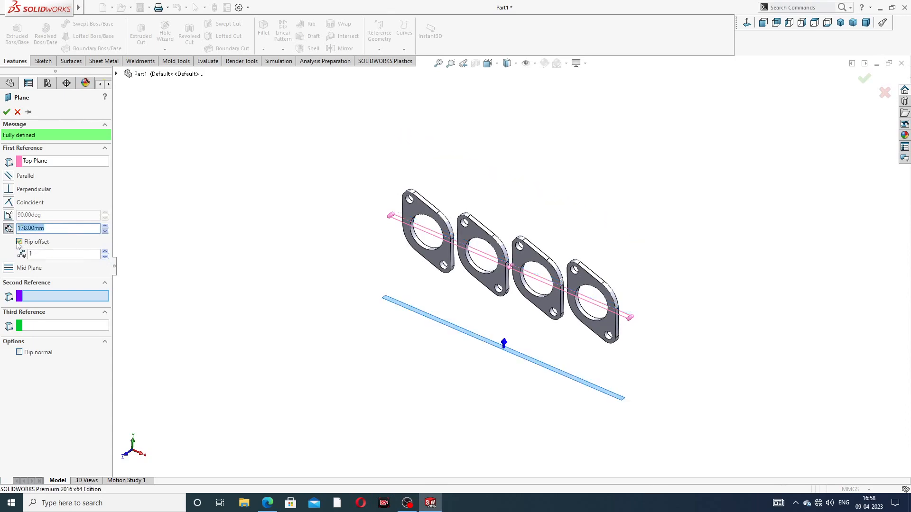
{"action": "left_click", "coordinate": [7, 112]}
Widen the new offset plane behind the flanges and start a sketch on it, viewed normal to the plane
{"action": "middle_click_drag", "start_coordinate": [517, 234], "coordinate": [525, 312]}
{"action": "left_click_drag", "start_coordinate": [535, 332], "coordinate": [562, 316]}
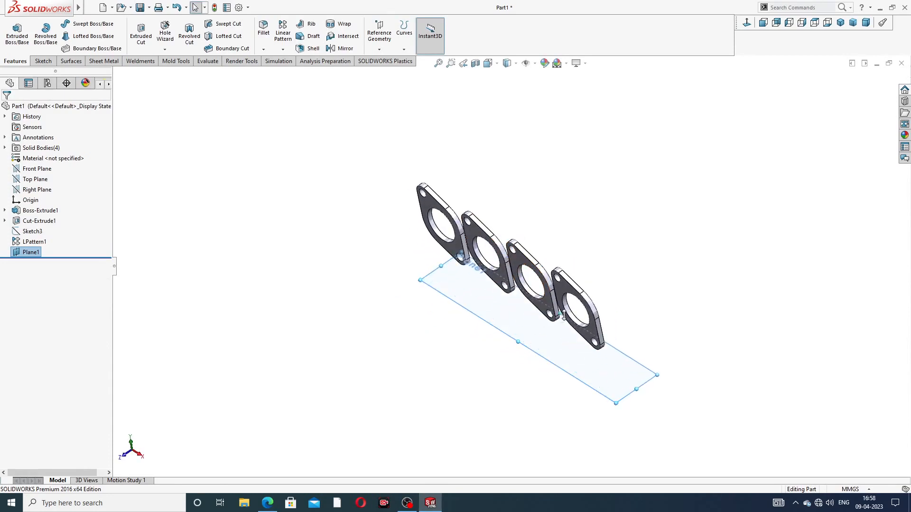
{"action": "middle_click_drag", "start_coordinate": [623, 210], "coordinate": [663, 189]}
{"action": "left_click", "coordinate": [601, 350]}
{"action": "left_click", "coordinate": [612, 318]}
{"action": "left_click", "coordinate": [747, 22]}
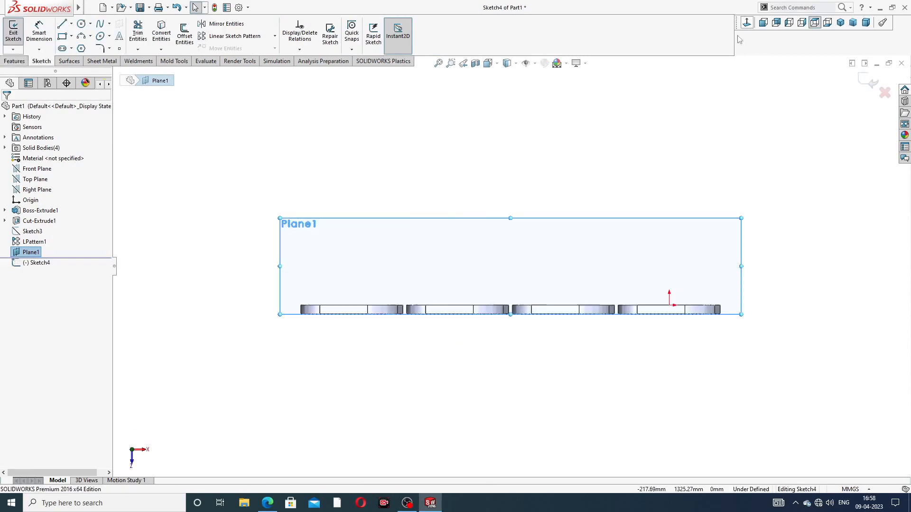
Draw a horizontal centreline about 4.3 mm long bridging the gap between the front corners of the two middle flanges
{"action": "scroll", "coordinate": [545, 279], "scroll_direction": "up", "scroll_amount": 2}
{"action": "scroll", "coordinate": [529, 304], "scroll_direction": "down", "scroll_amount": 3}
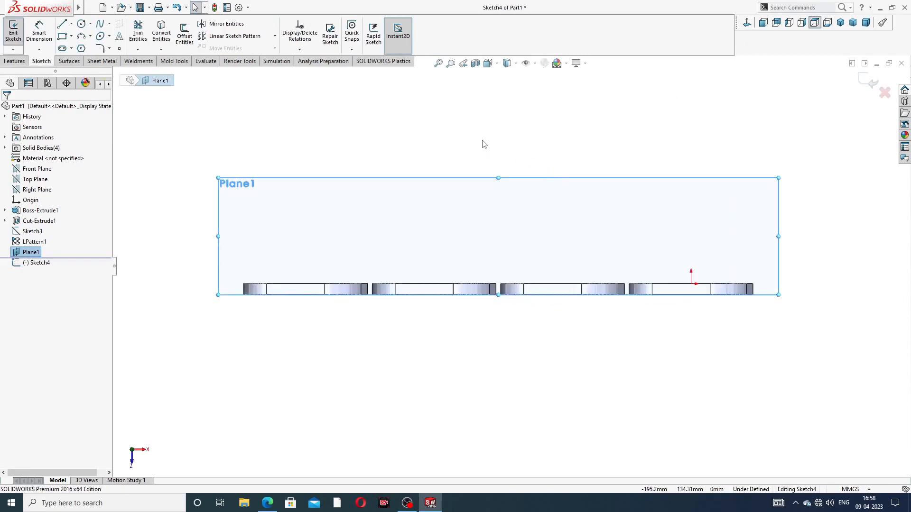
{"action": "scroll", "coordinate": [514, 299], "scroll_direction": "down", "scroll_amount": 5}
{"action": "scroll", "coordinate": [496, 316], "scroll_direction": "down", "scroll_amount": 2}
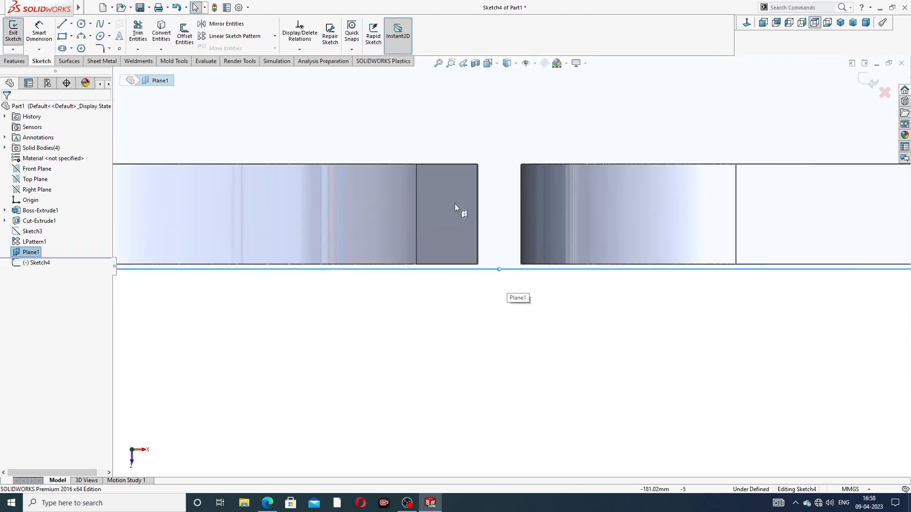
{"action": "left_click", "coordinate": [70, 25]}
{"action": "left_click", "coordinate": [85, 45]}
{"action": "scroll", "coordinate": [448, 299], "scroll_direction": "down", "scroll_amount": 4}
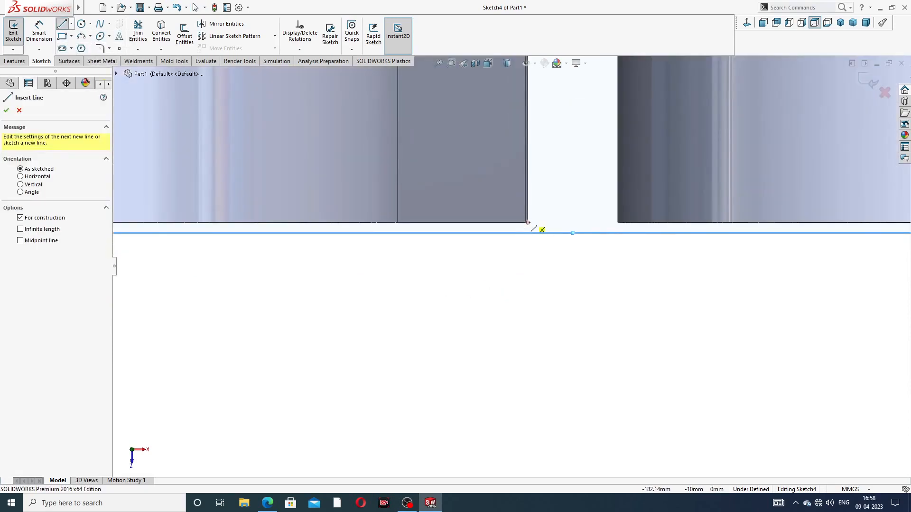
{"action": "left_click", "coordinate": [527, 223]}
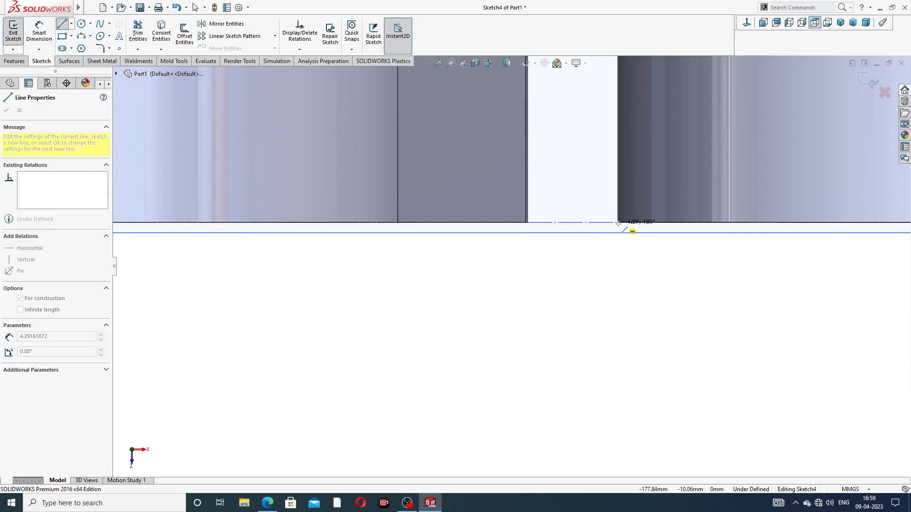
{"action": "left_click", "coordinate": [618, 223]}
{"action": "scroll", "coordinate": [610, 244], "scroll_direction": "up", "scroll_amount": 4}
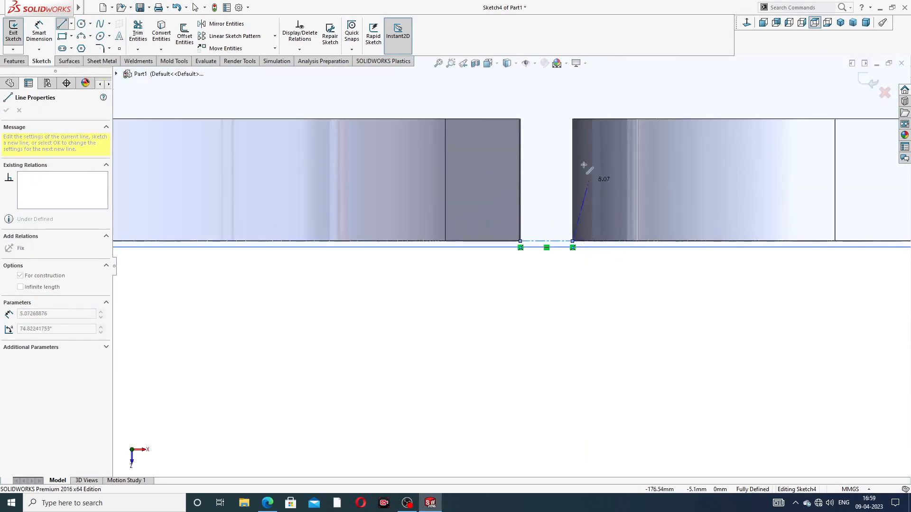
{"action": "right_click", "coordinate": [592, 144]}
{"action": "left_click", "coordinate": [613, 151]}
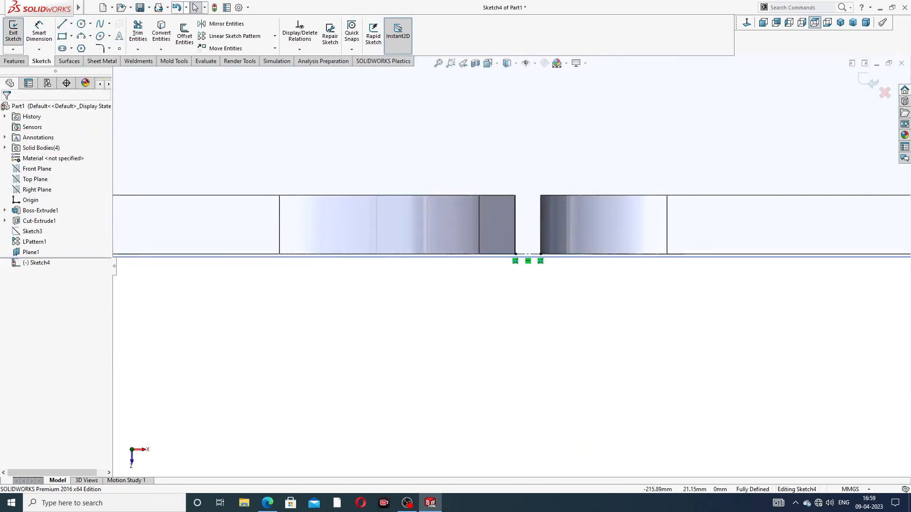
Draw a vertical centreline about 88 mm long from the short centreline's midpoint up past the flanges' back faces
{"action": "left_click", "coordinate": [71, 24]}
{"action": "left_click", "coordinate": [82, 46]}
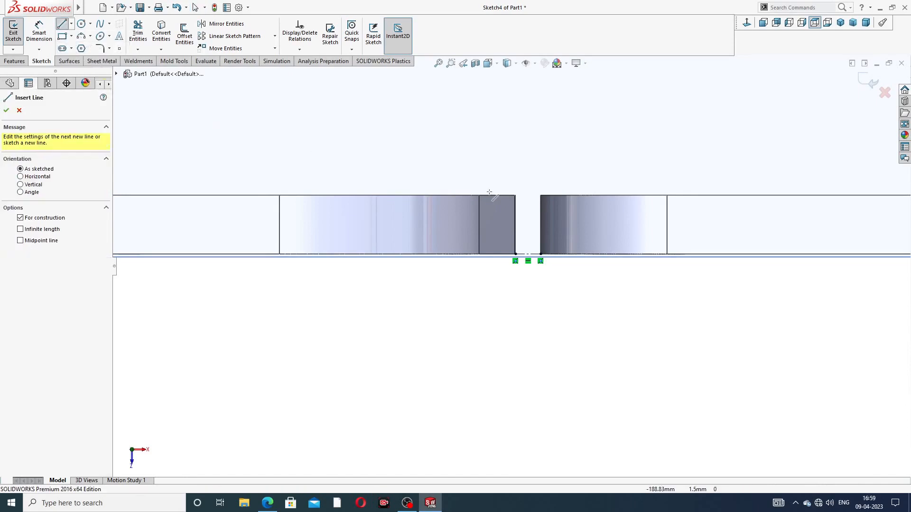
{"action": "scroll", "coordinate": [517, 280], "scroll_direction": "up", "scroll_amount": 3}
{"action": "scroll", "coordinate": [504, 248], "scroll_direction": "down", "scroll_amount": 4}
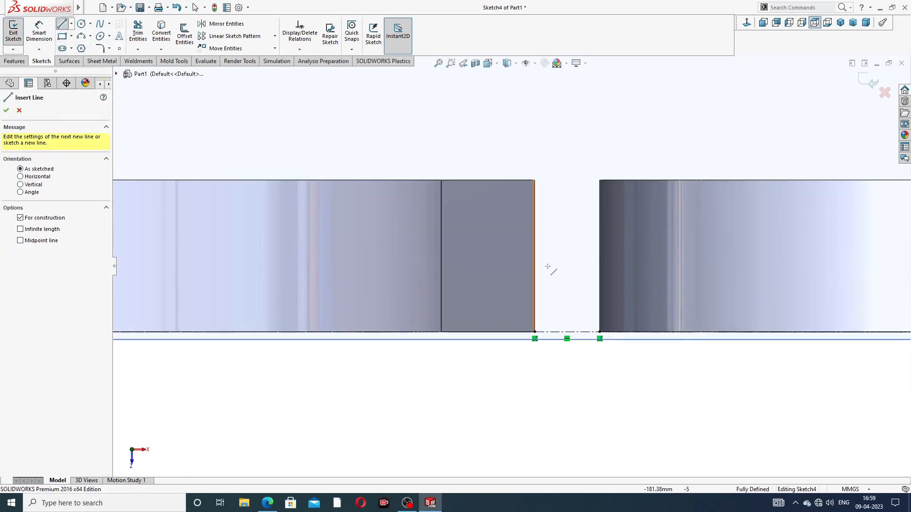
{"action": "left_click", "coordinate": [567, 331]}
{"action": "scroll", "coordinate": [588, 128], "scroll_direction": "up", "scroll_amount": 4}
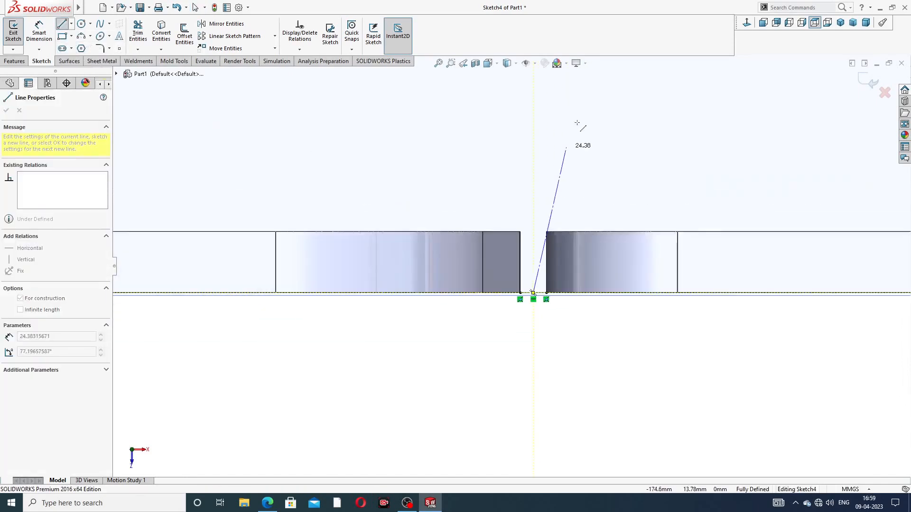
{"action": "scroll", "coordinate": [532, 104], "scroll_direction": "up", "scroll_amount": 2}
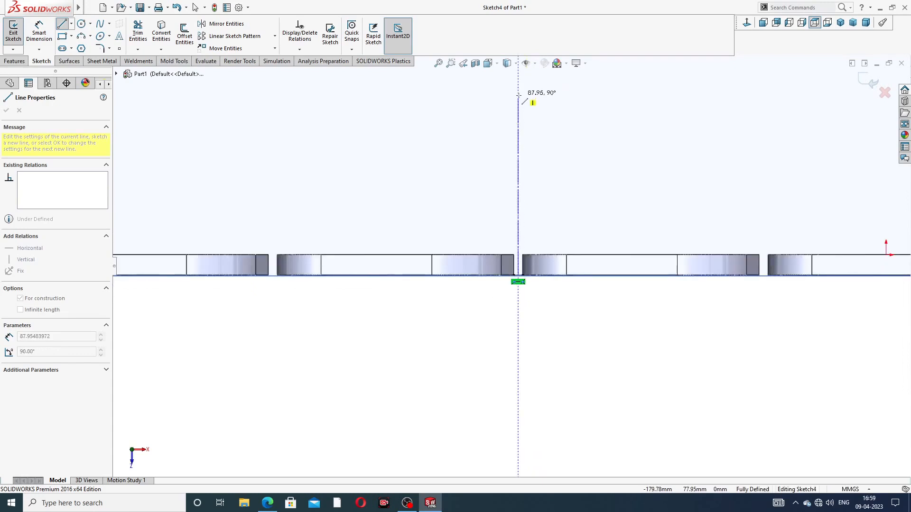
{"action": "left_click", "coordinate": [518, 95]}
{"action": "right_click", "coordinate": [569, 95]}
{"action": "left_click", "coordinate": [590, 112]}
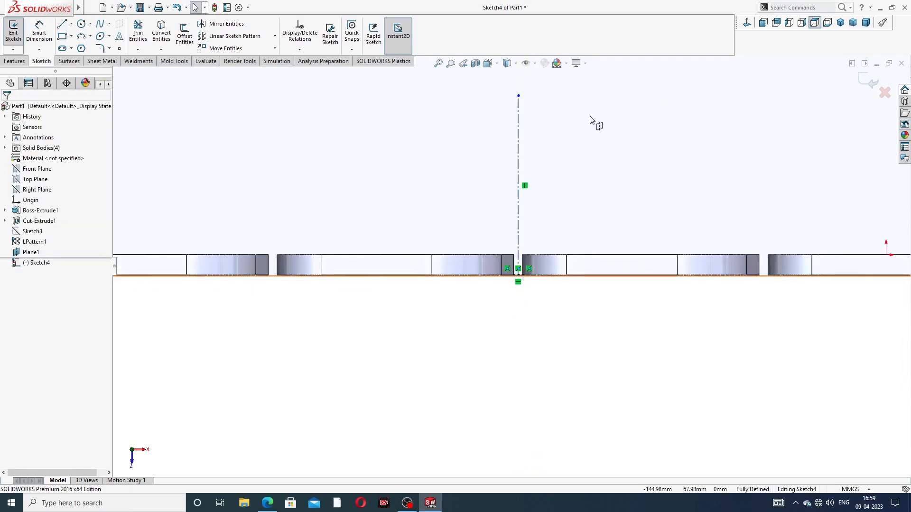
Hide the reference plane offset 178 mm below the Top Plane
{"action": "key", "text": "f"}
{"action": "left_click", "coordinate": [332, 236]}
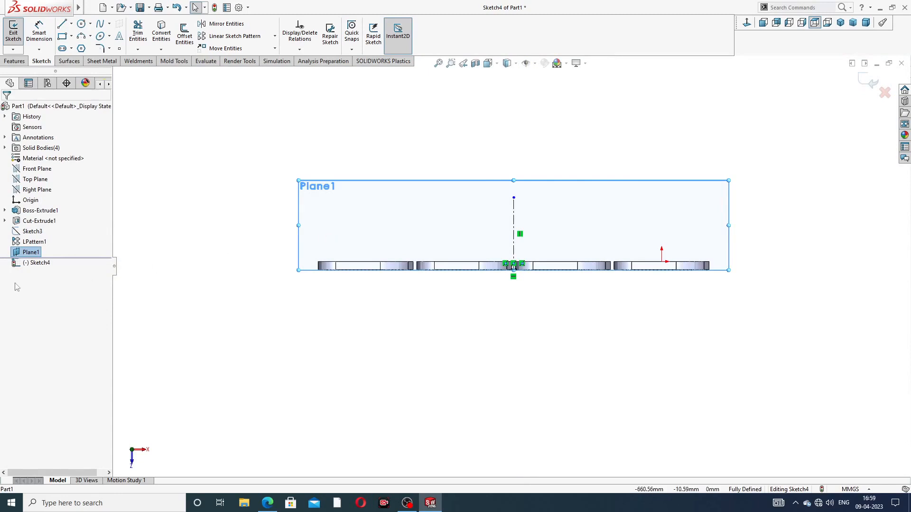
{"action": "left_click", "coordinate": [493, 194]}
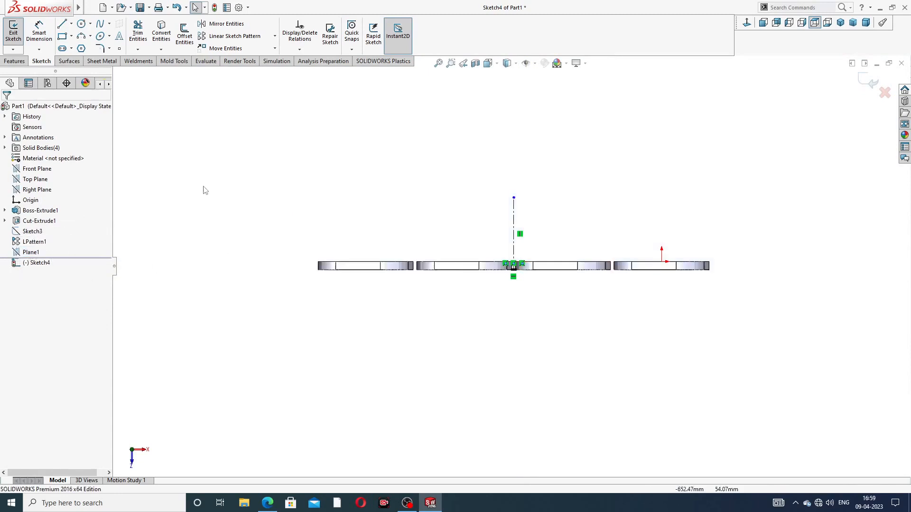
Draw a circle about 73 mm in diameter centred on the vertical centreline's free end
{"action": "scroll", "coordinate": [495, 214], "scroll_direction": "down", "scroll_amount": 4}
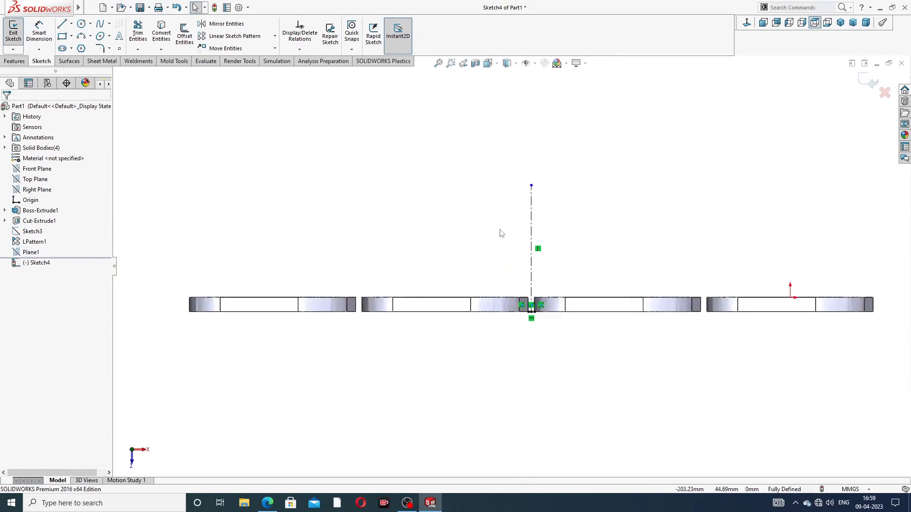
{"action": "left_click", "coordinate": [83, 25]}
{"action": "left_click", "coordinate": [537, 179]}
{"action": "left_click", "coordinate": [579, 129]}
{"action": "right_click", "coordinate": [637, 105]}
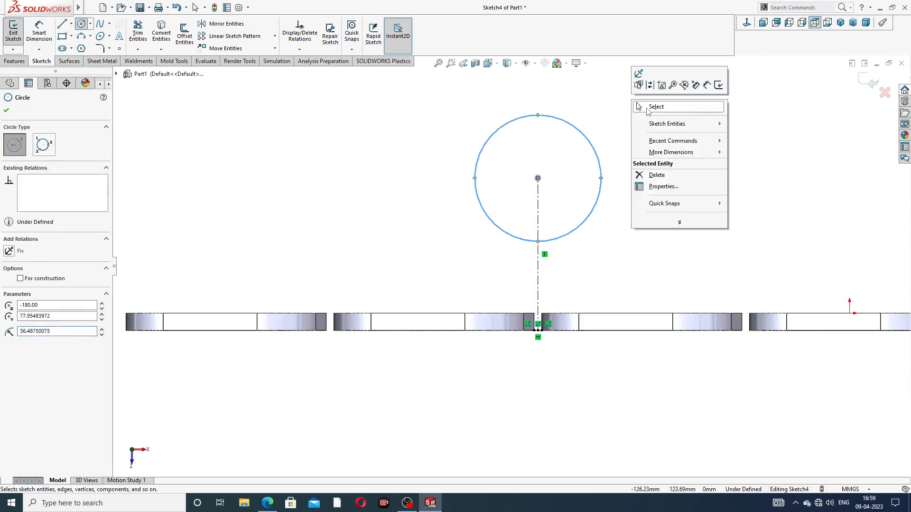
{"action": "left_click", "coordinate": [656, 107]}
Try a vertical 130 mm diameter dimension on the circle and delete that dimension
{"action": "left_click", "coordinate": [41, 32]}
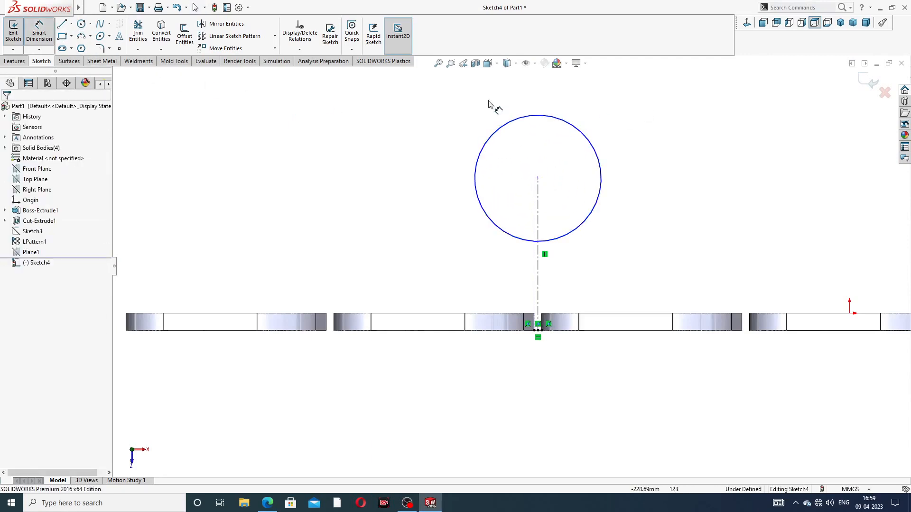
{"action": "left_click", "coordinate": [574, 127]}
{"action": "left_click", "coordinate": [636, 120]}
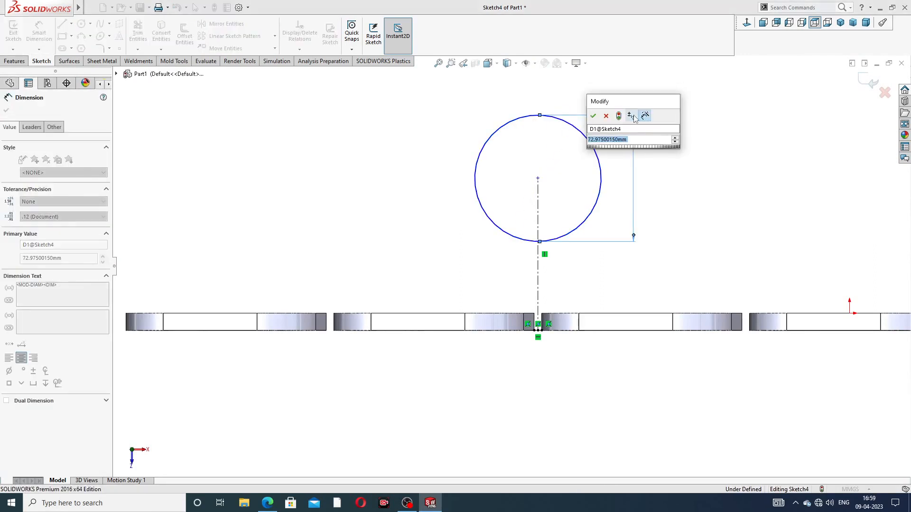
{"action": "type", "text": "1"}
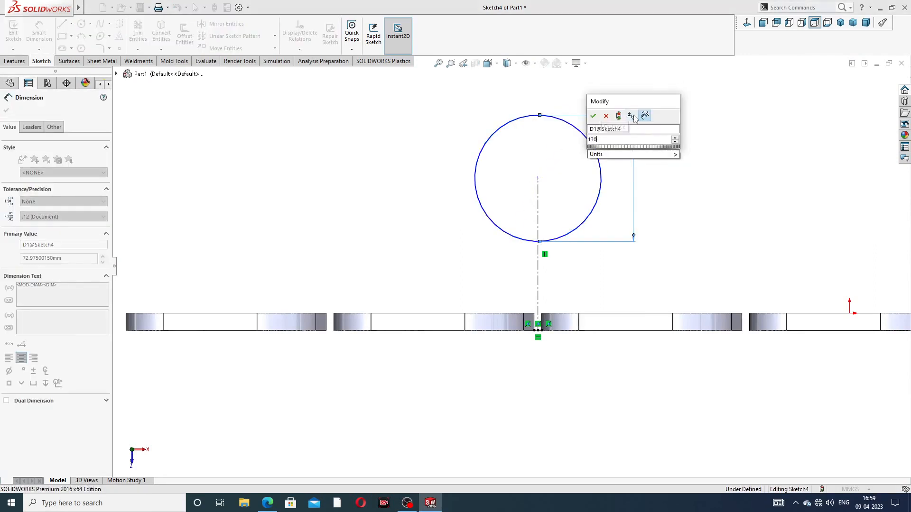
{"action": "type", "text": "30"}
{"action": "key", "text": "Return"}
{"action": "left_click_drag", "start_coordinate": [631, 71], "coordinate": [608, 176]}
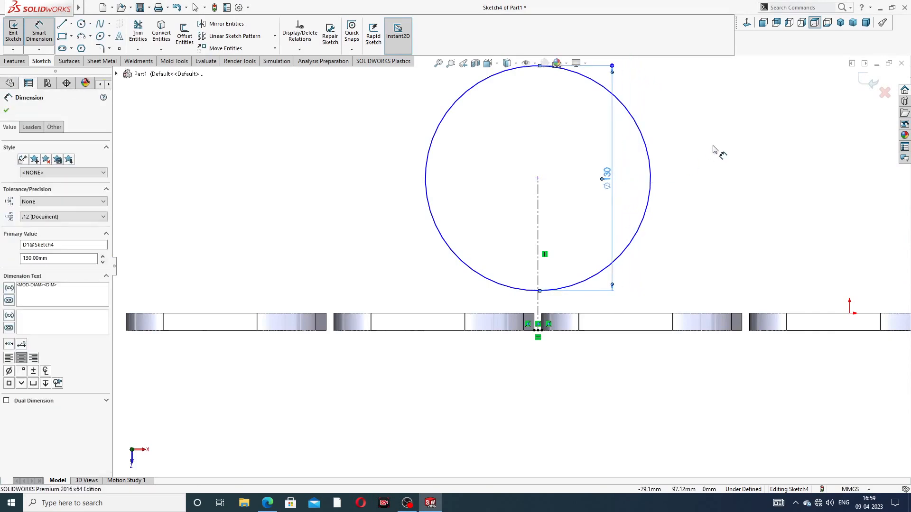
{"action": "key", "text": "Delete"}
Dimension the circle's diameter with a slanted leader and set it to 130 mm
{"action": "scroll", "coordinate": [696, 143], "scroll_direction": "up", "scroll_amount": 4}
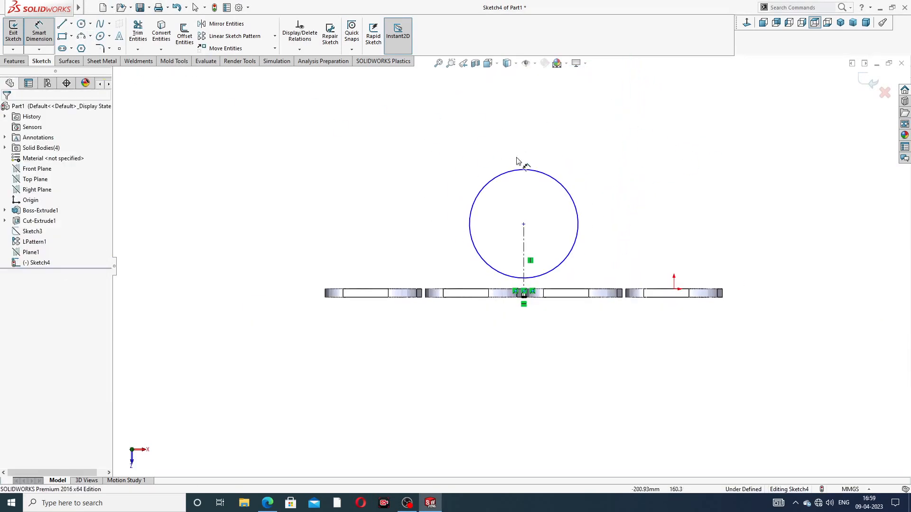
{"action": "left_click", "coordinate": [558, 181]}
{"action": "left_click", "coordinate": [590, 139]}
{"action": "type", "text": "130"}
{"action": "key", "text": "Return"}
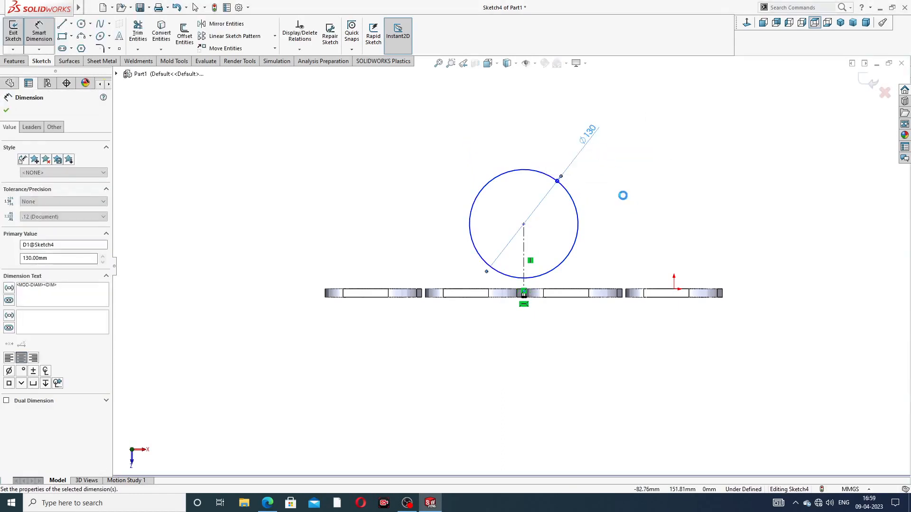
Dimension the distance from the circle's centre to the short centreline's midpoint between the flanges and set it to 160 mm
{"action": "scroll", "coordinate": [528, 259], "scroll_direction": "up", "scroll_amount": 3}
{"action": "left_click", "coordinate": [527, 191]}
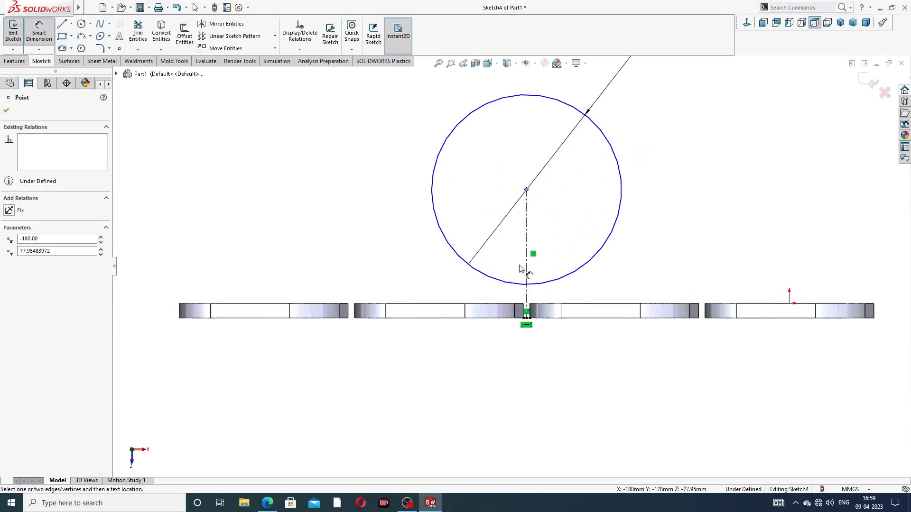
{"action": "scroll", "coordinate": [528, 318], "scroll_direction": "up", "scroll_amount": 3}
{"action": "left_click", "coordinate": [516, 282]}
{"action": "scroll", "coordinate": [731, 185], "scroll_direction": "down", "scroll_amount": 3}
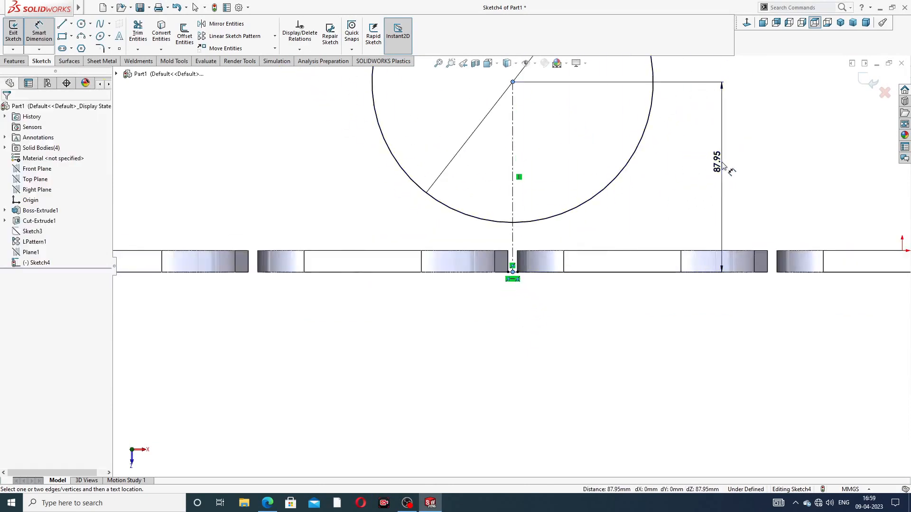
{"action": "left_click", "coordinate": [721, 163]}
{"action": "type", "text": "160"}
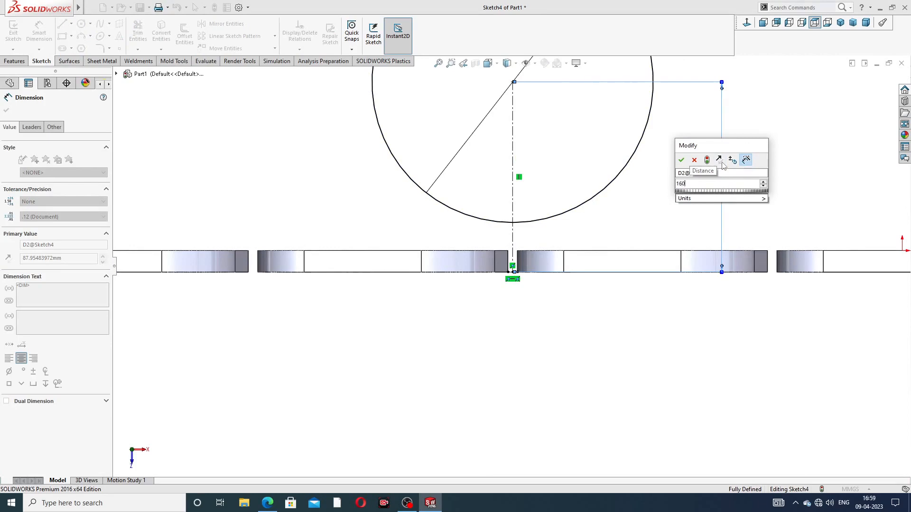
{"action": "key", "text": "Return"}
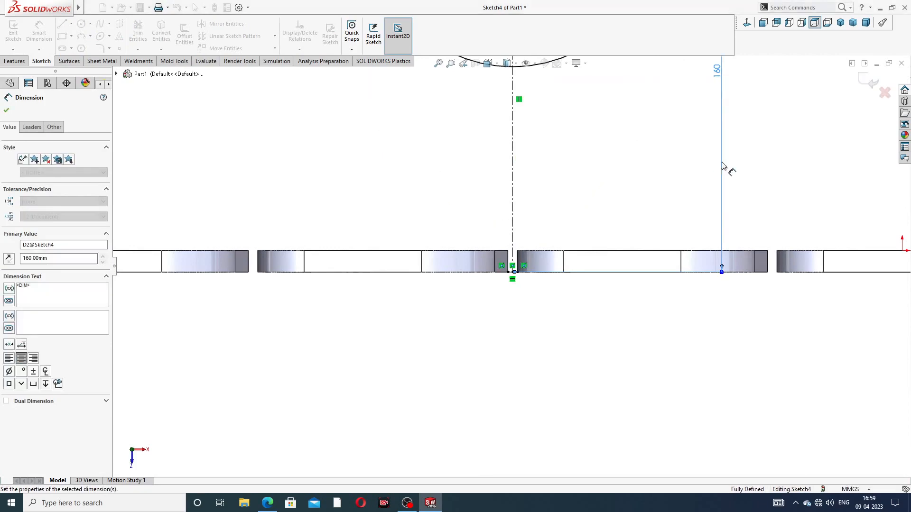
{"action": "scroll", "coordinate": [688, 164], "scroll_direction": "down", "scroll_amount": 4}
{"action": "right_click", "coordinate": [632, 105]}
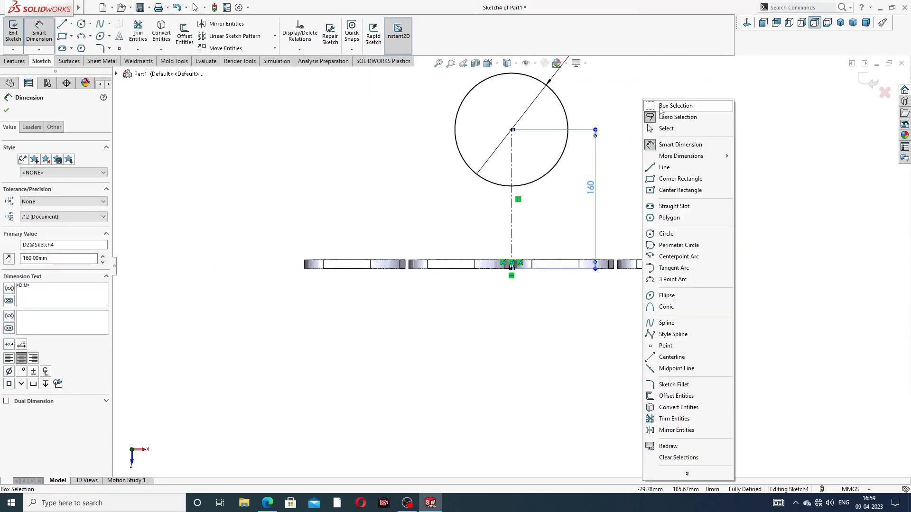
{"action": "left_click", "coordinate": [664, 127]}
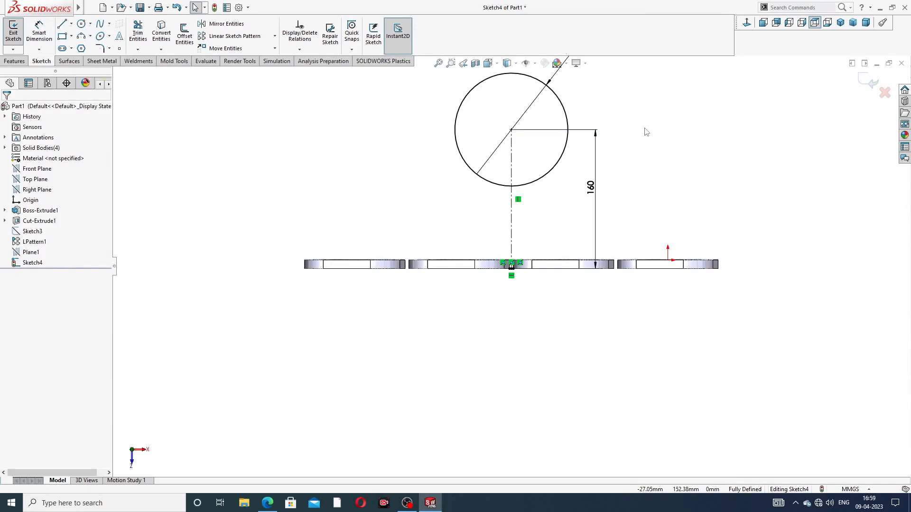
Check the outlet flange thickness in the PDF drawing and extrude the 130 mm circle 16 mm
{"action": "left_click", "coordinate": [268, 502]}
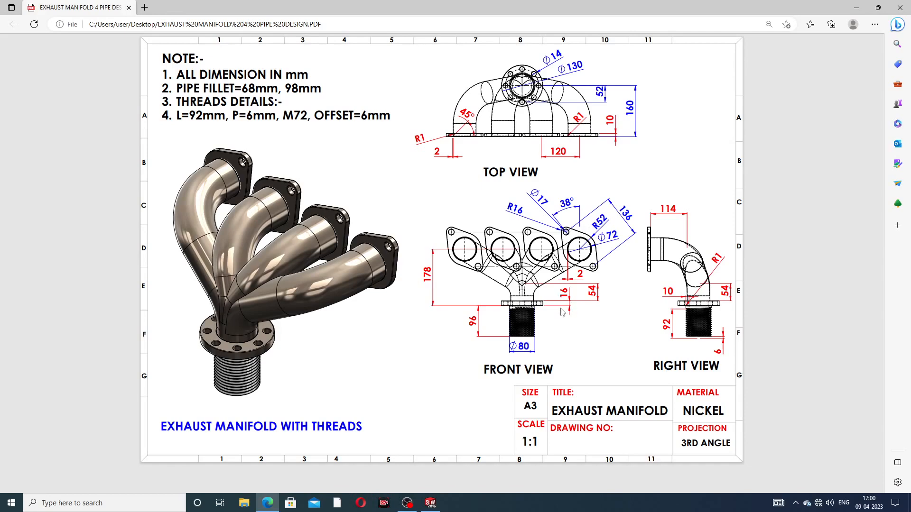
{"action": "left_click", "coordinate": [269, 503]}
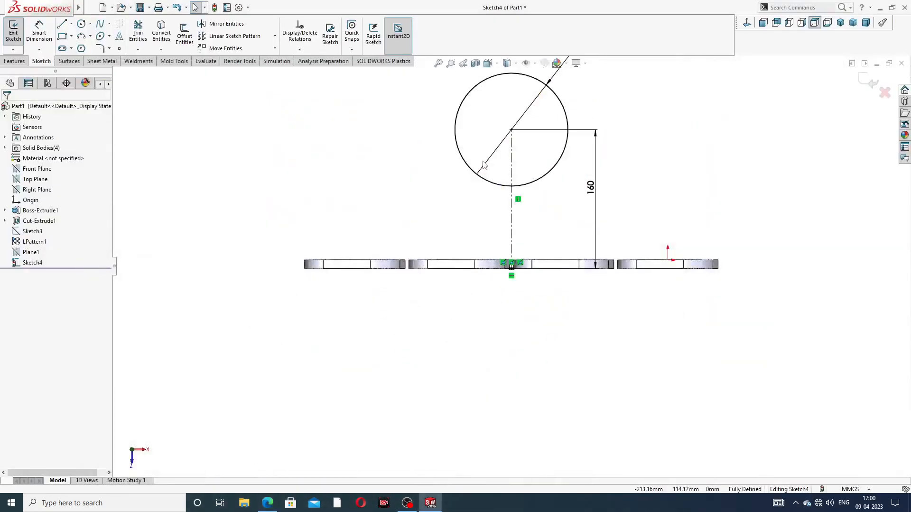
{"action": "scroll", "coordinate": [495, 186], "scroll_direction": "up", "scroll_amount": 3}
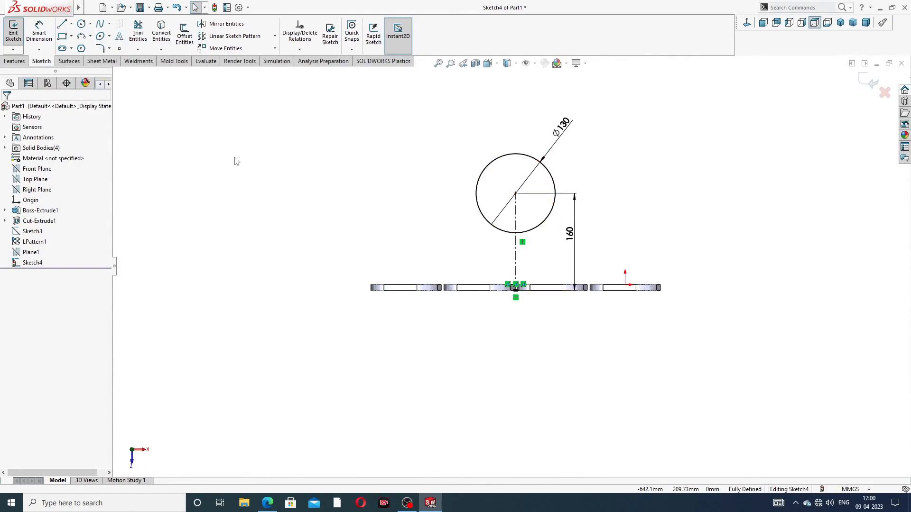
{"action": "left_click", "coordinate": [14, 61]}
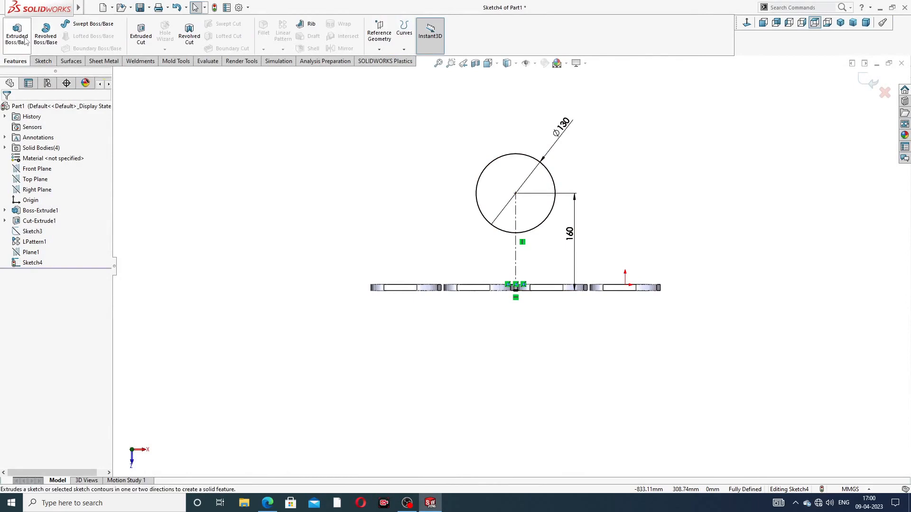
{"action": "left_click", "coordinate": [17, 33]}
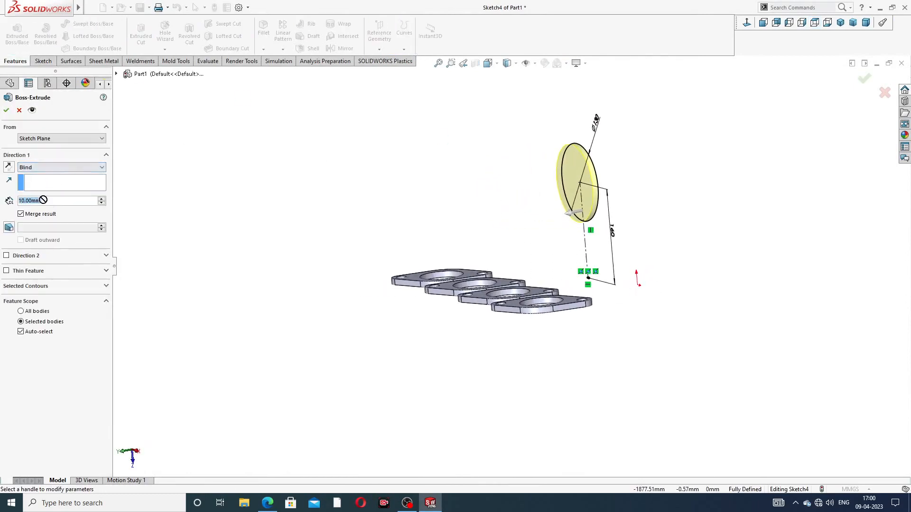
{"action": "type", "text": "16"}
{"action": "key", "text": "Return"}
{"action": "left_click", "coordinate": [6, 110]}
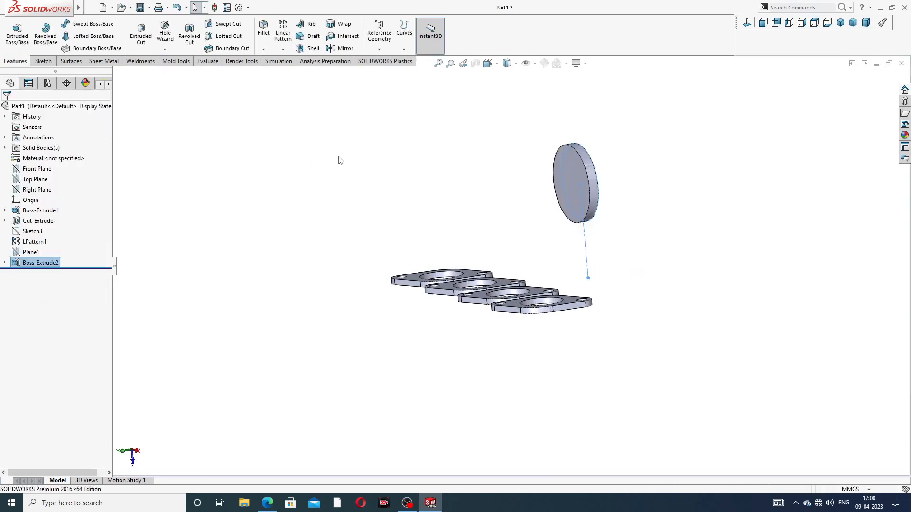
Start a sketch on the extruded disc's underside and draw a concentric circle about 81 mm in diameter
{"action": "middle_click_drag", "start_coordinate": [661, 173], "coordinate": [566, 189]}
{"action": "left_click", "coordinate": [562, 186]}
{"action": "left_click", "coordinate": [599, 153]}
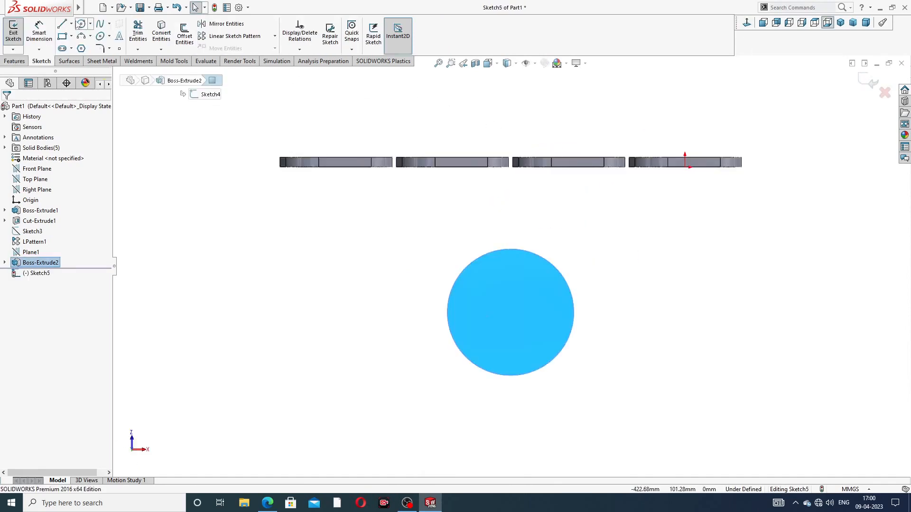
{"action": "left_click", "coordinate": [82, 24]}
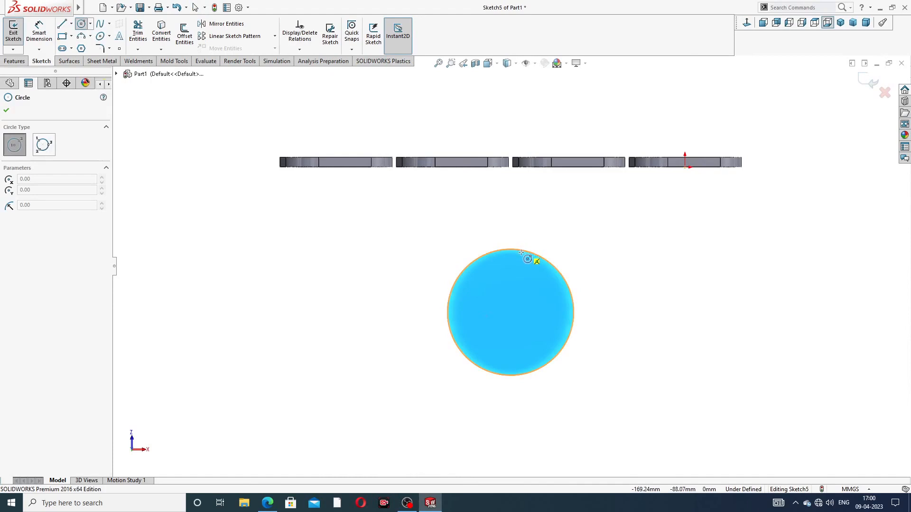
{"action": "left_click", "coordinate": [511, 312]}
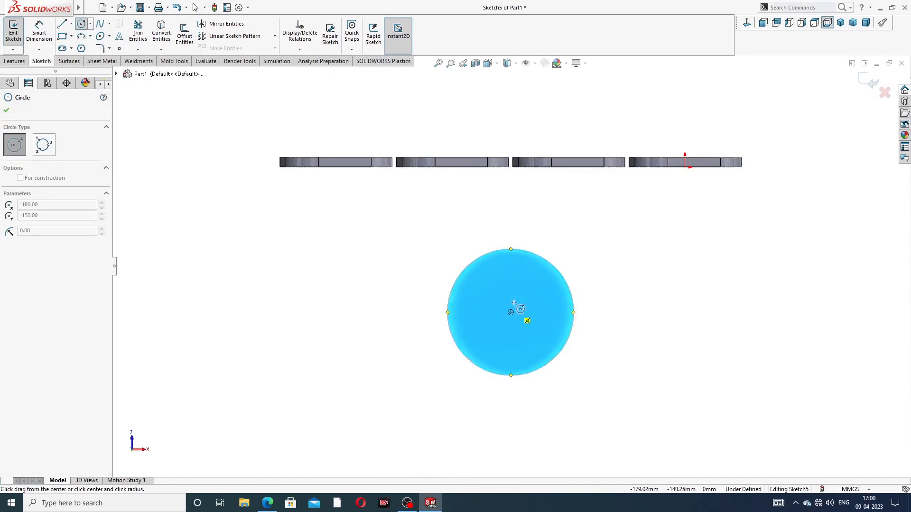
{"action": "left_click", "coordinate": [538, 284]}
{"action": "right_click", "coordinate": [605, 227]}
{"action": "left_click", "coordinate": [619, 236]}
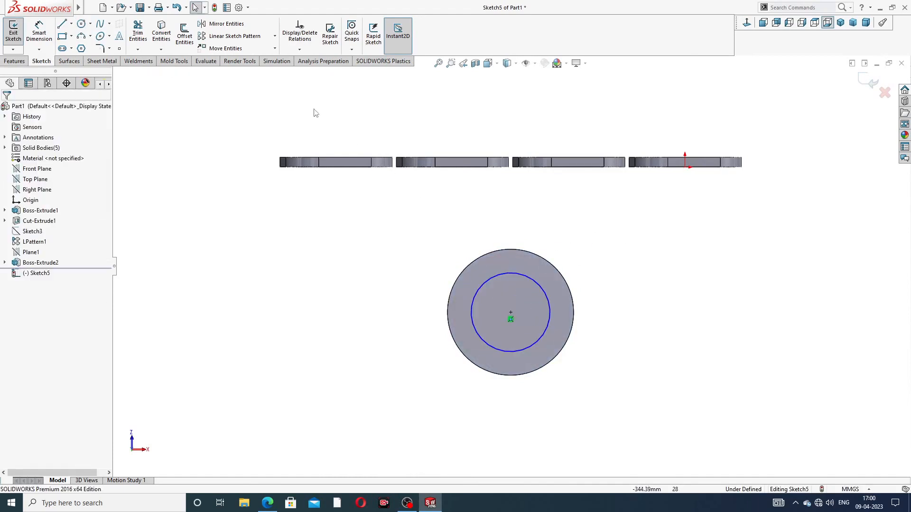
Set the concentric circle's diameter to 72 mm
{"action": "left_click", "coordinate": [39, 31]}
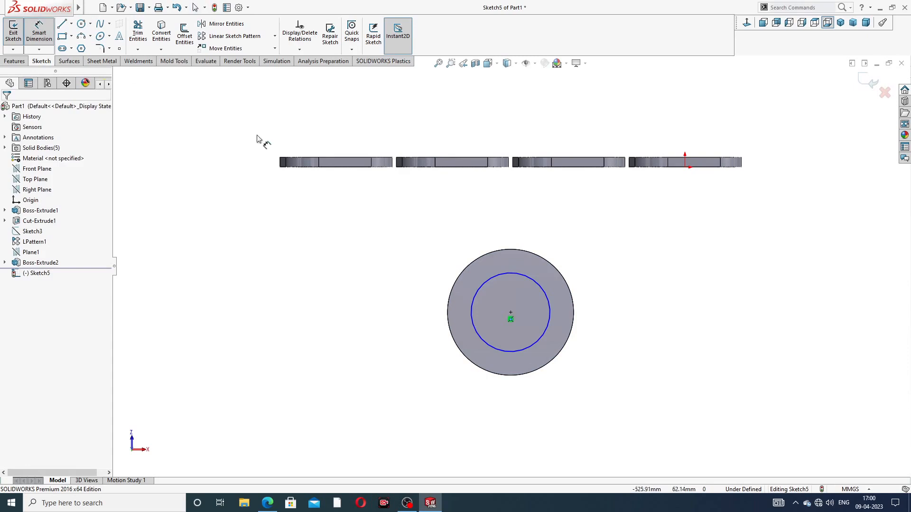
{"action": "left_click", "coordinate": [544, 289]}
{"action": "left_click", "coordinate": [622, 251]}
{"action": "type", "text": "7"}
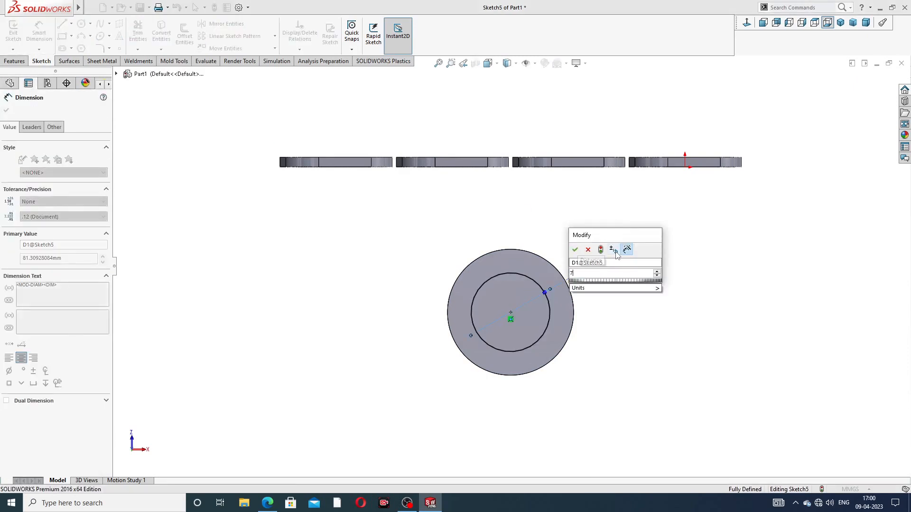
{"action": "key", "text": "Return"}
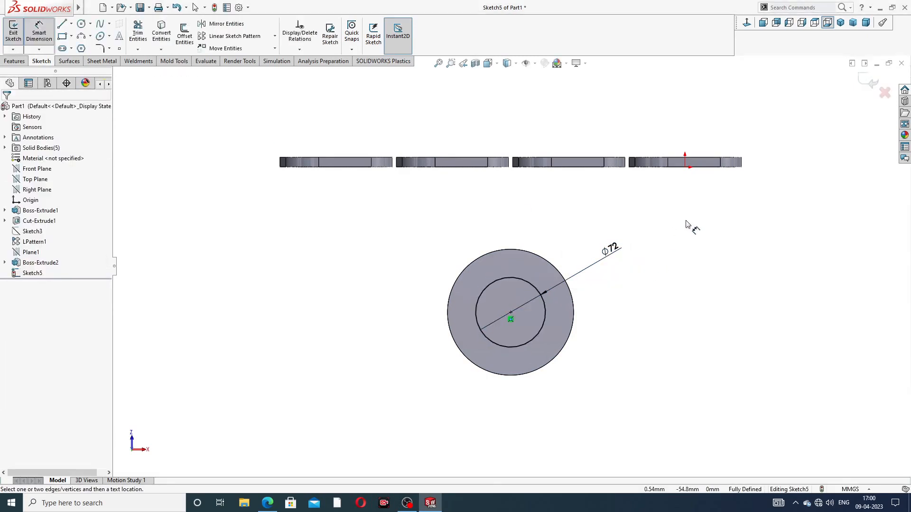
{"action": "right_click", "coordinate": [688, 227]}
{"action": "left_click", "coordinate": [710, 141]}
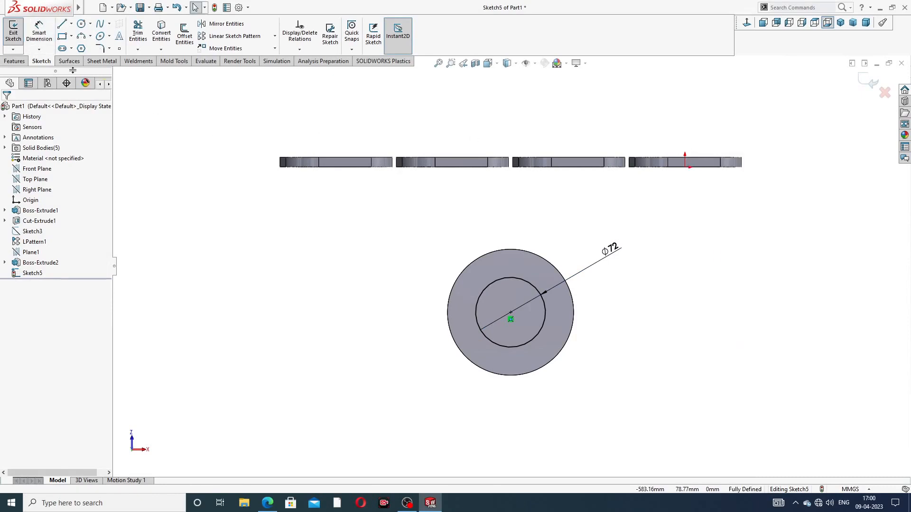
Cut the 72 mm circle out of the disc with an extruded cut set to Through All
{"action": "left_click", "coordinate": [15, 61]}
{"action": "left_click", "coordinate": [142, 37]}
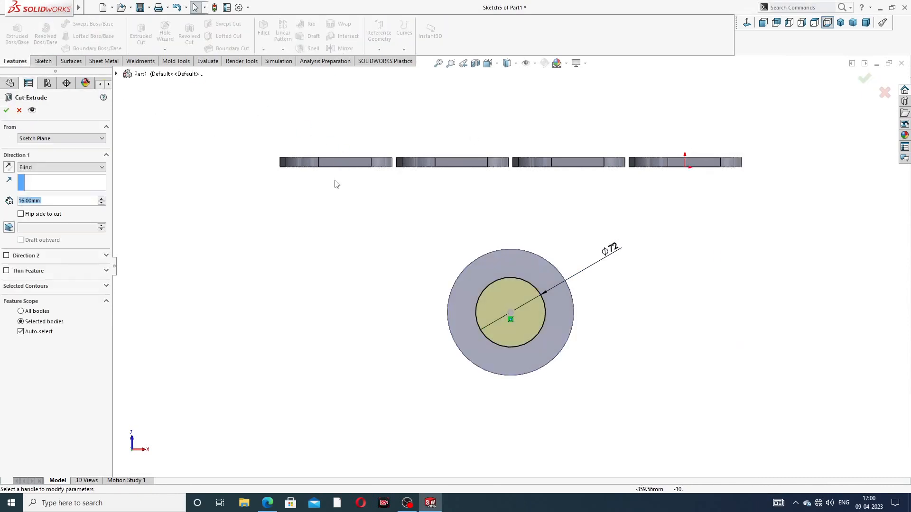
{"action": "left_click", "coordinate": [39, 168]}
{"action": "left_click", "coordinate": [40, 183]}
{"action": "middle_click_drag", "start_coordinate": [393, 311], "coordinate": [487, 305]}
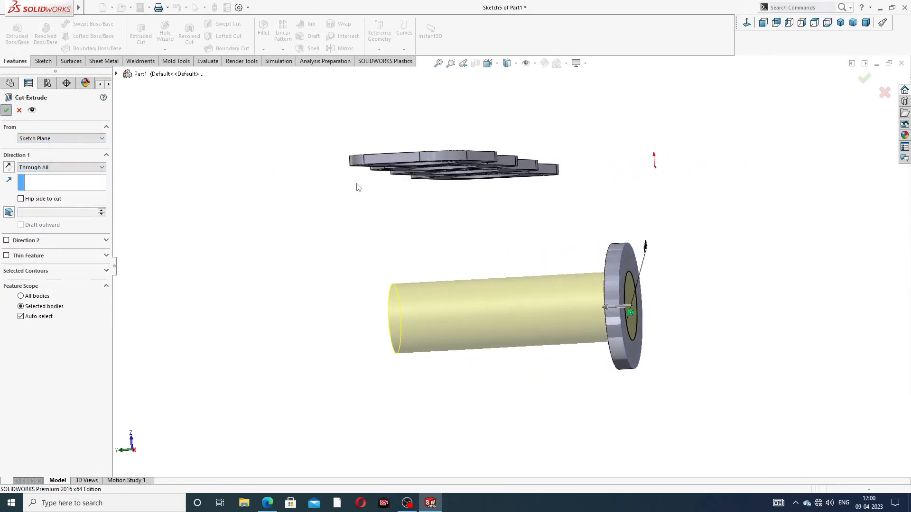
{"action": "left_click", "coordinate": [7, 110]}
Start a sketch on the outlet flange's flat face and draw a vertical centerline from the outer edge's topmost point to the flange centre
{"action": "middle_click_drag", "start_coordinate": [575, 250], "coordinate": [499, 230]}
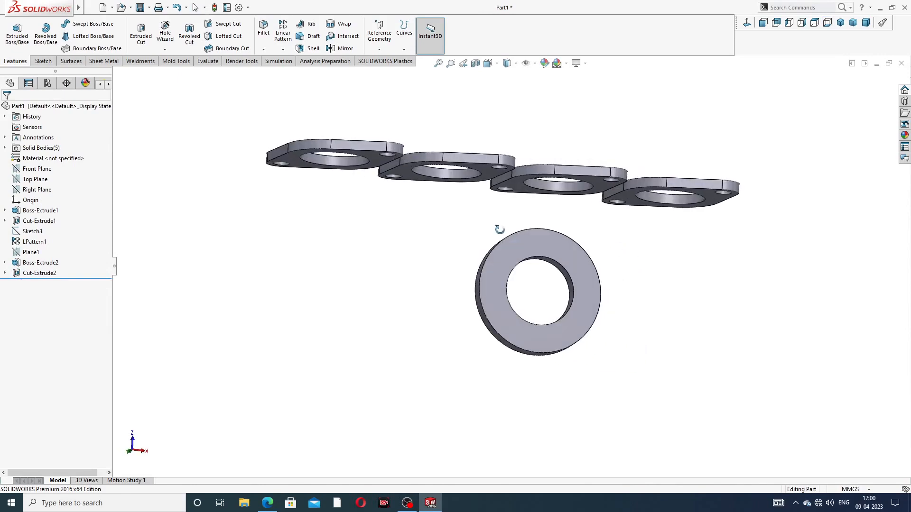
{"action": "left_click", "coordinate": [534, 237]}
{"action": "left_click", "coordinate": [613, 205]}
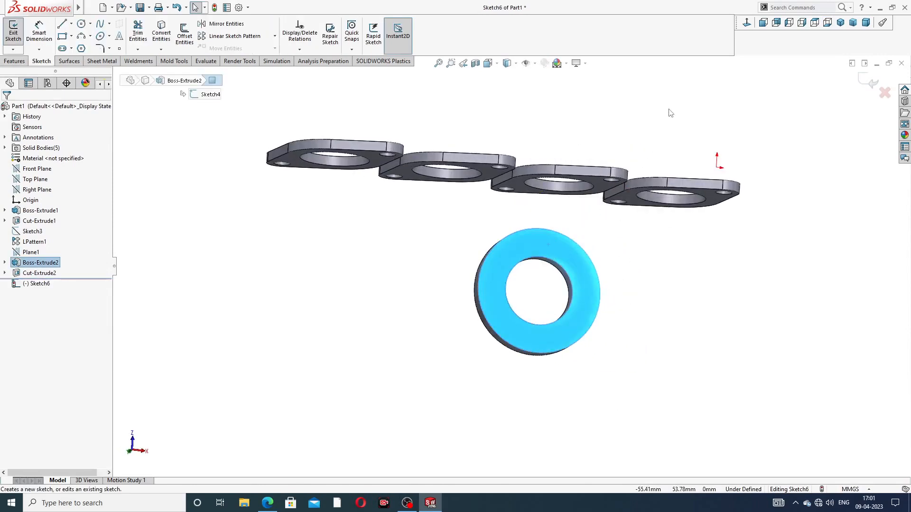
{"action": "left_click", "coordinate": [746, 23]}
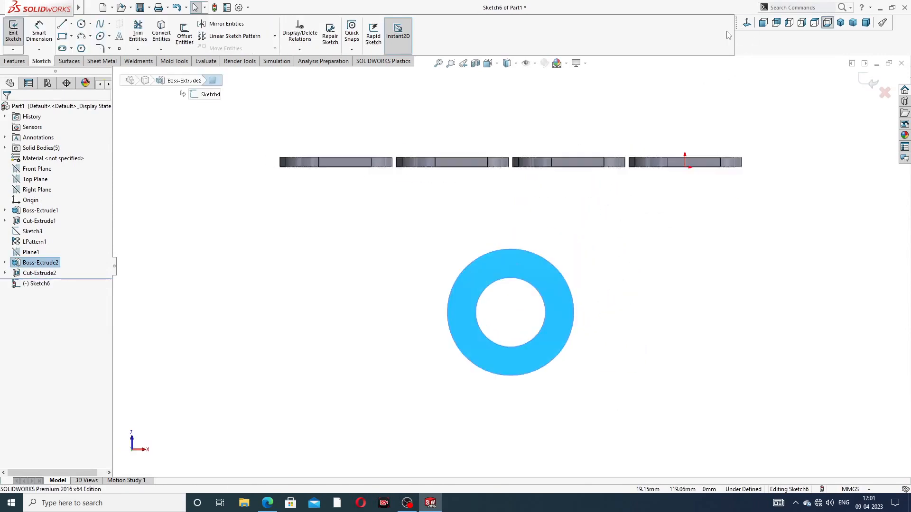
{"action": "left_click", "coordinate": [70, 24]}
{"action": "left_click", "coordinate": [83, 45]}
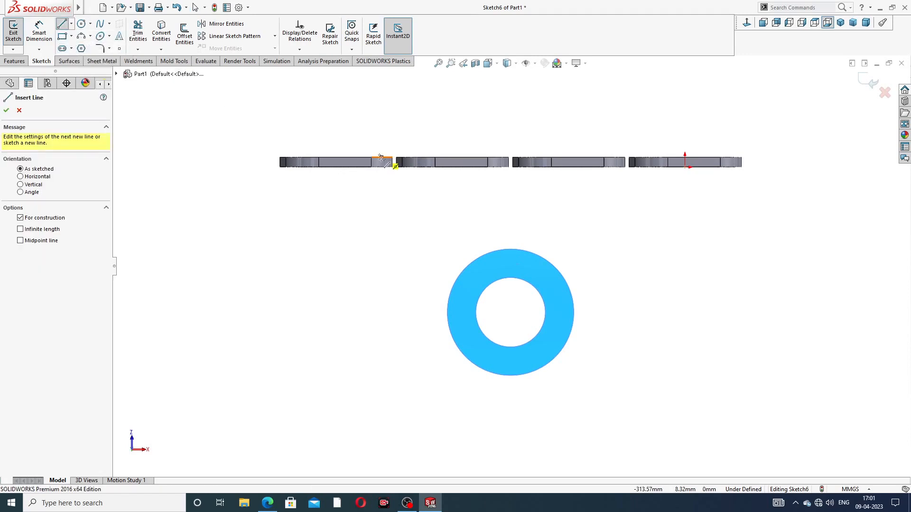
{"action": "left_click", "coordinate": [511, 249]}
{"action": "left_click", "coordinate": [510, 312]}
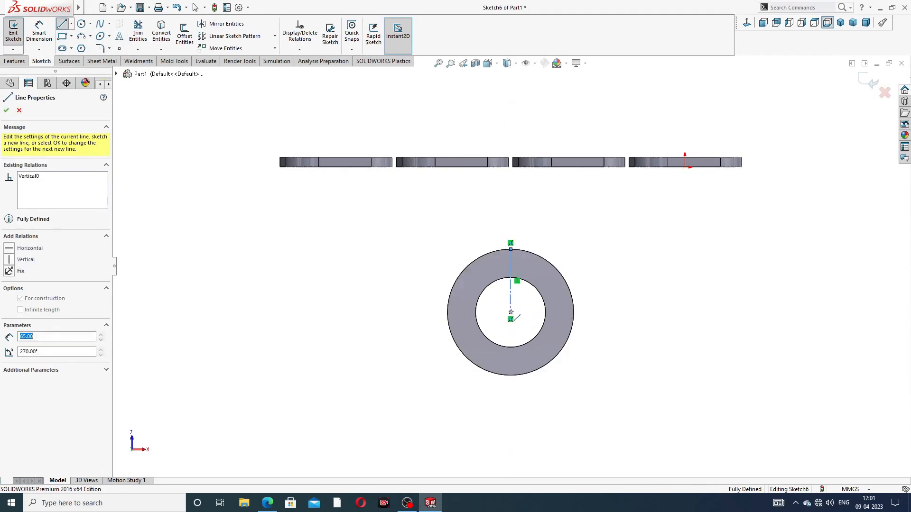
{"action": "right_click", "coordinate": [599, 198]}
{"action": "left_click", "coordinate": [615, 238]}
Draw a bolt-hole circle about 10.5 mm in diameter centred on the centerline, between the flange's bore and outer edge
{"action": "scroll", "coordinate": [522, 249], "scroll_direction": "down", "scroll_amount": 3}
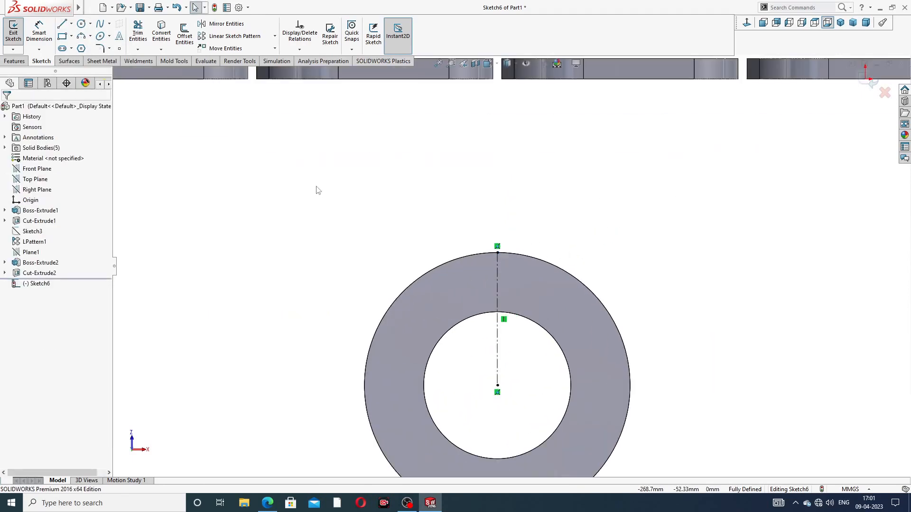
{"action": "left_click", "coordinate": [81, 23]}
{"action": "scroll", "coordinate": [505, 275], "scroll_direction": "down", "scroll_amount": 2}
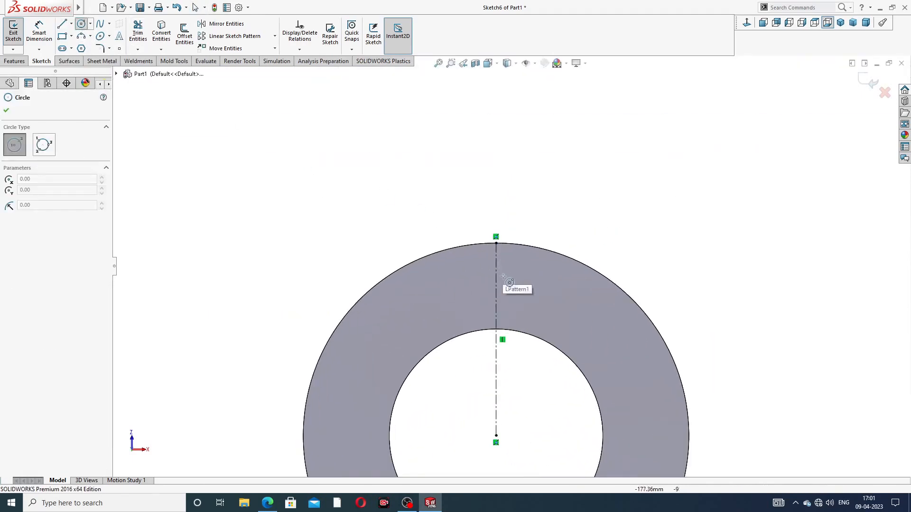
{"action": "left_click", "coordinate": [496, 277]}
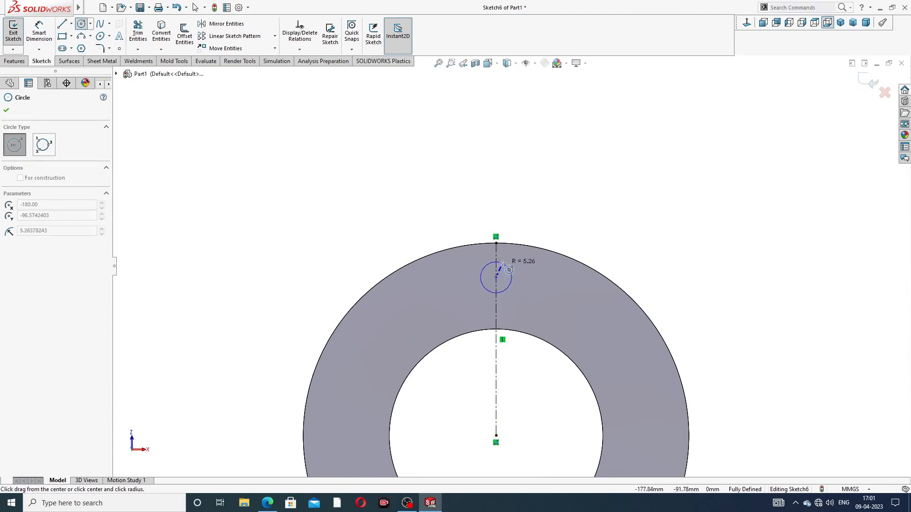
{"action": "left_click", "coordinate": [510, 271]}
{"action": "right_click", "coordinate": [556, 220]}
{"action": "left_click", "coordinate": [590, 226]}
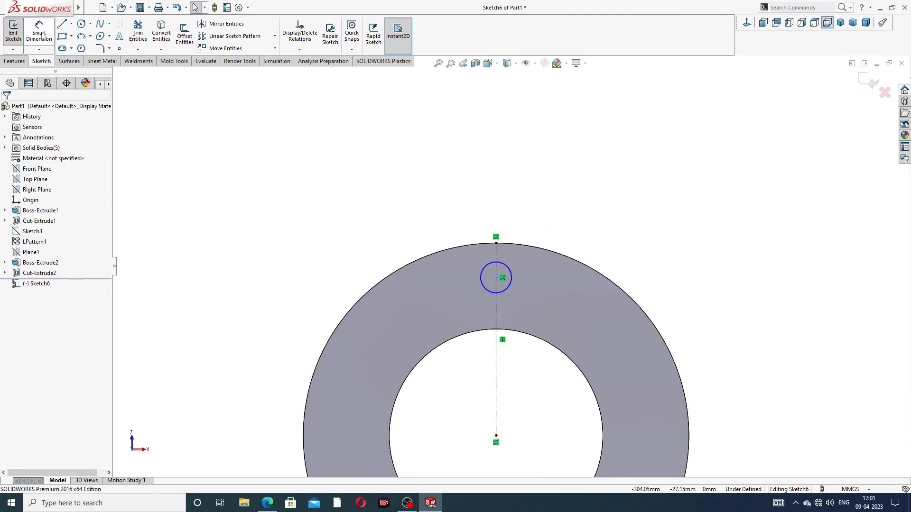
Dimension the bolt-hole circle's diameter and set it to 14 mm
{"action": "left_click", "coordinate": [39, 31]}
{"action": "left_click", "coordinate": [505, 267]}
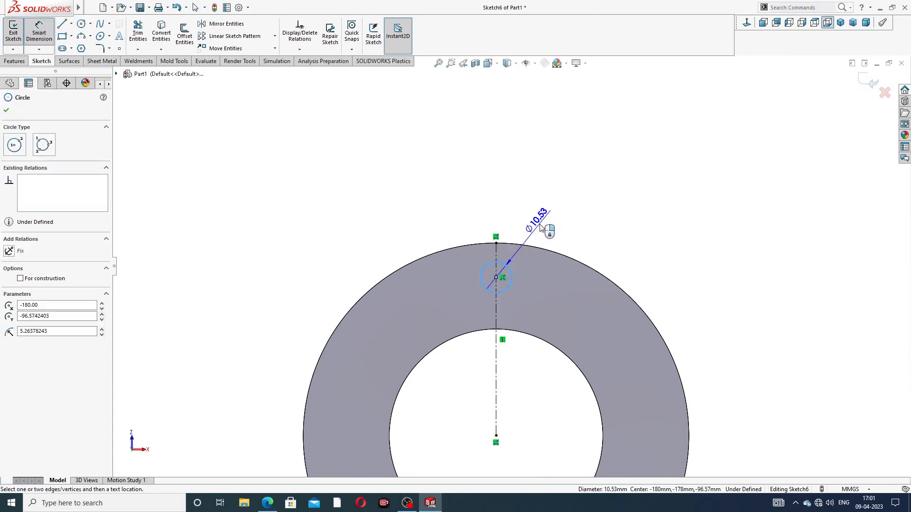
{"action": "left_click", "coordinate": [540, 226]}
{"action": "type", "text": "14"}
{"action": "key", "text": "Return"}
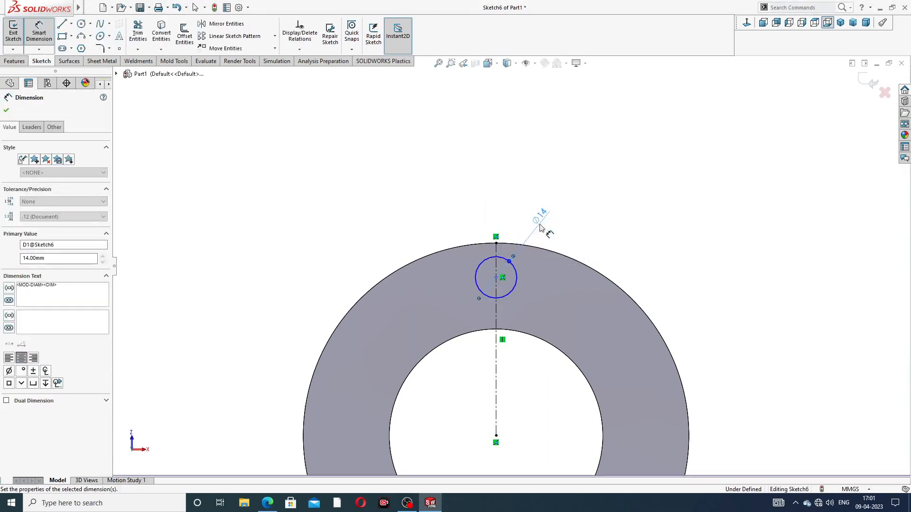
Dimension the distance from the bolt-hole circle's centre to the flange centre and set it to 50 mm
{"action": "left_click", "coordinate": [495, 277]}
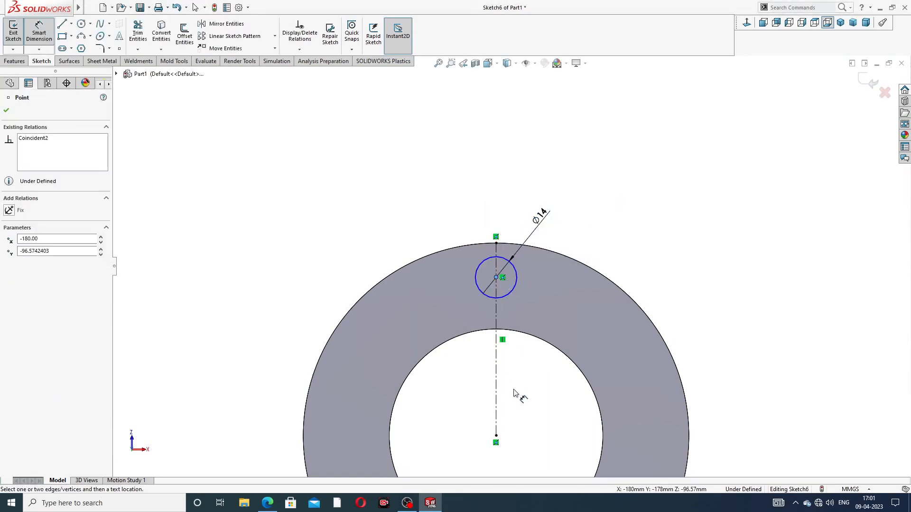
{"action": "left_click", "coordinate": [497, 437]}
{"action": "left_click", "coordinate": [708, 351]}
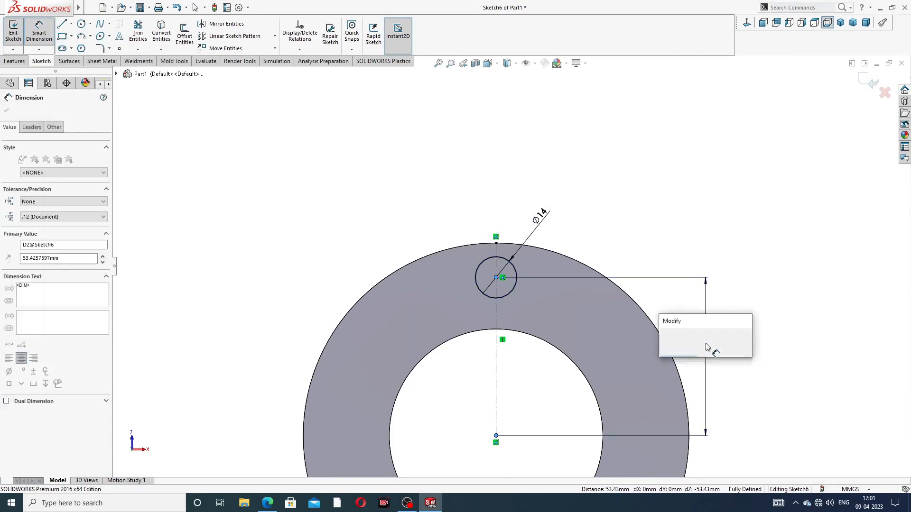
{"action": "type", "text": "50"}
{"action": "key", "text": "Return"}
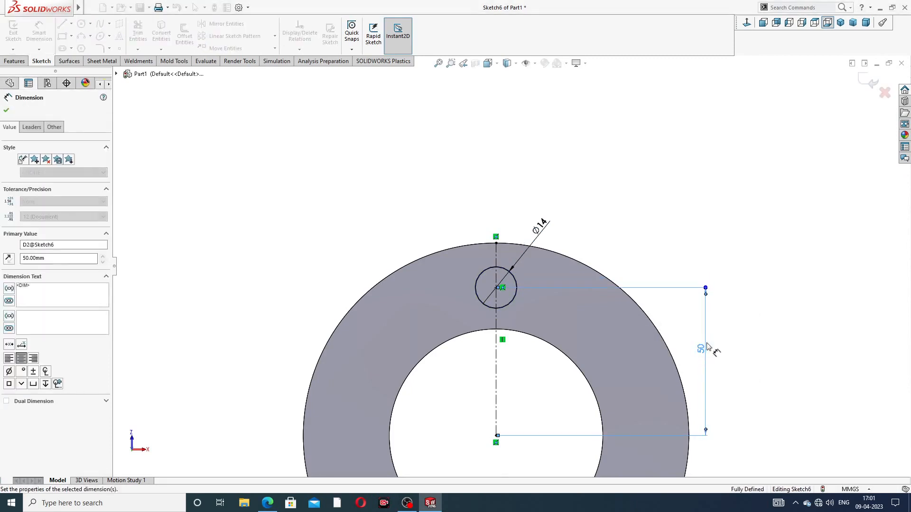
{"action": "right_click", "coordinate": [619, 147]}
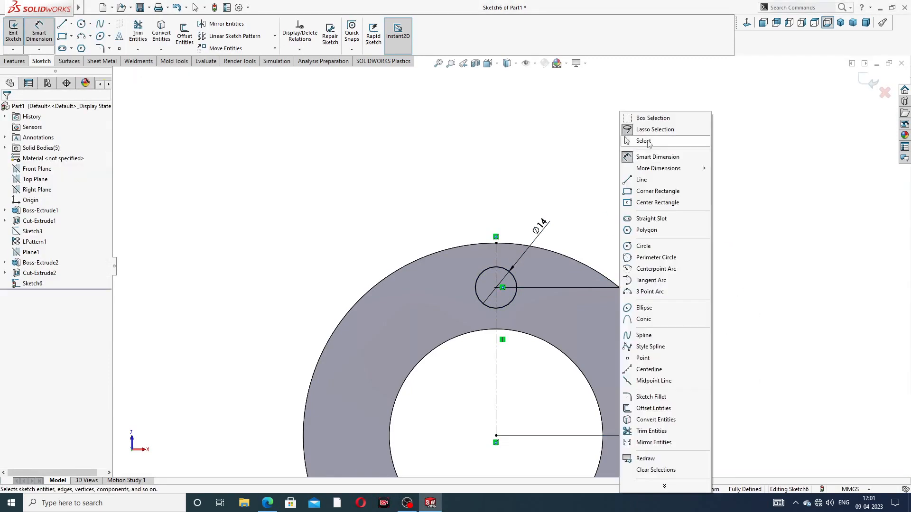
{"action": "left_click", "coordinate": [636, 139]}
Switch to the exhaust manifold PDF in Edge to check the bolt-hole layout of the outlet flange
{"action": "scroll", "coordinate": [577, 284], "scroll_direction": "up", "scroll_amount": 3}
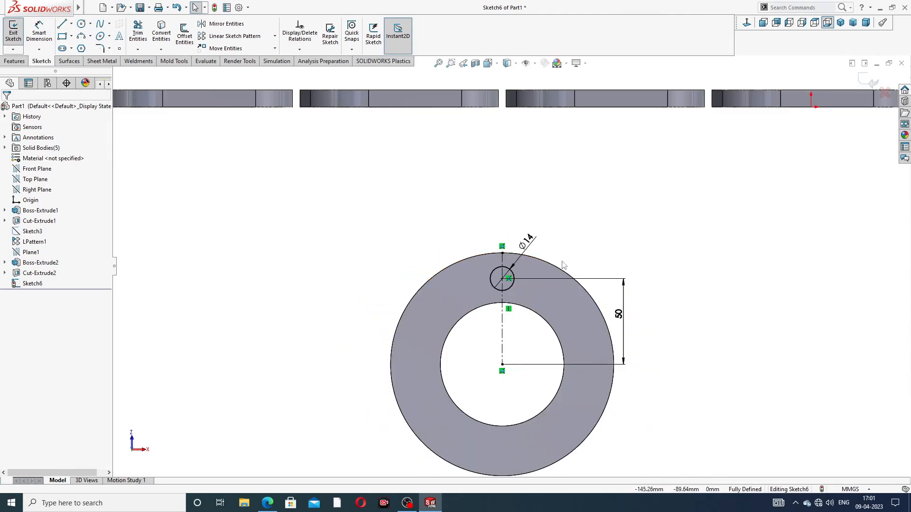
{"action": "scroll", "coordinate": [522, 291], "scroll_direction": "up", "scroll_amount": 2}
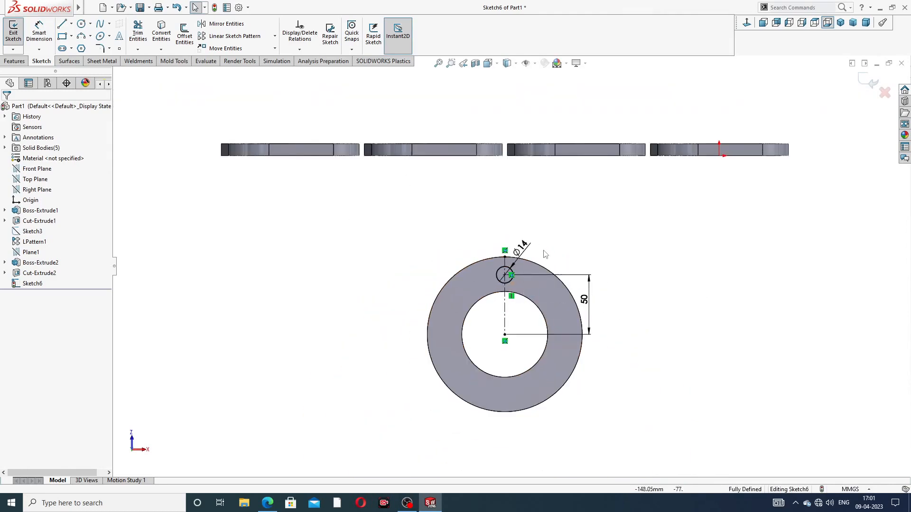
{"action": "left_click", "coordinate": [267, 503]}
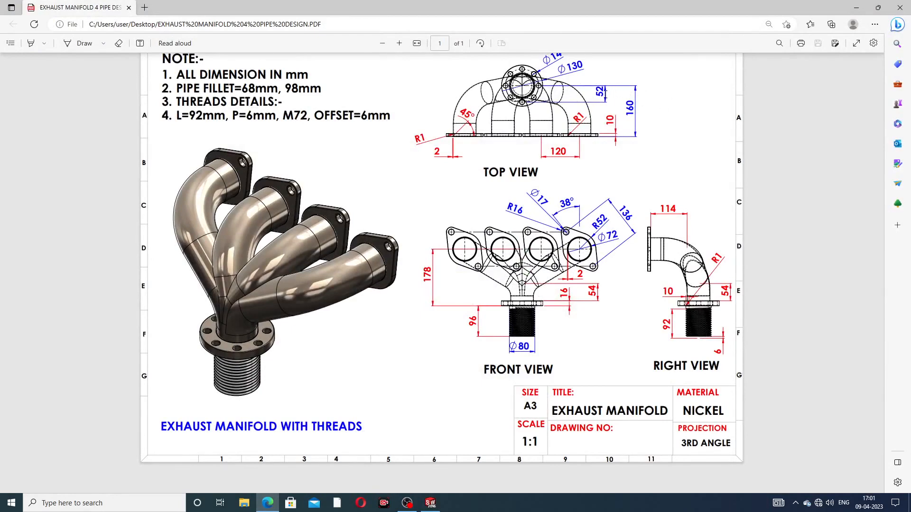
Switch to SOLIDWORKS and set the distance from the flange centre to the 14 mm circle to 52 mm
{"action": "left_click", "coordinate": [267, 503]}
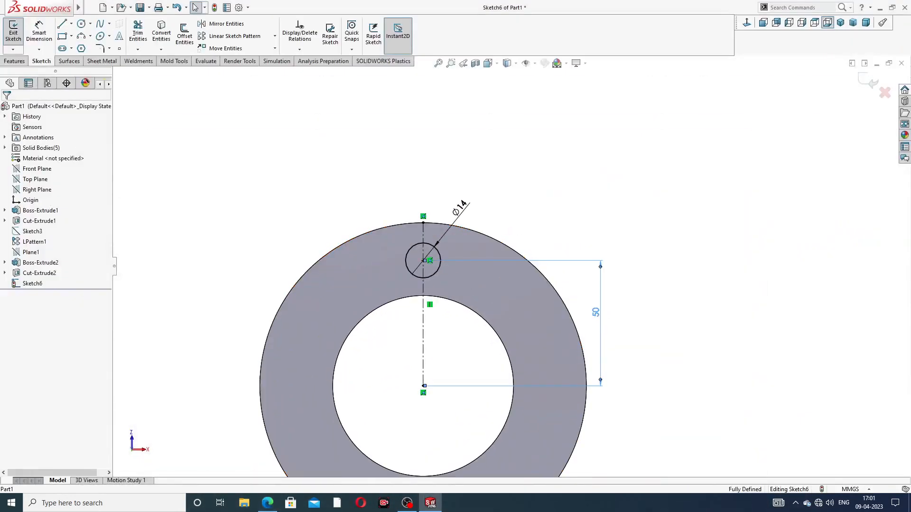
{"action": "double_click", "coordinate": [595, 311]}
{"action": "type", "text": "52"}
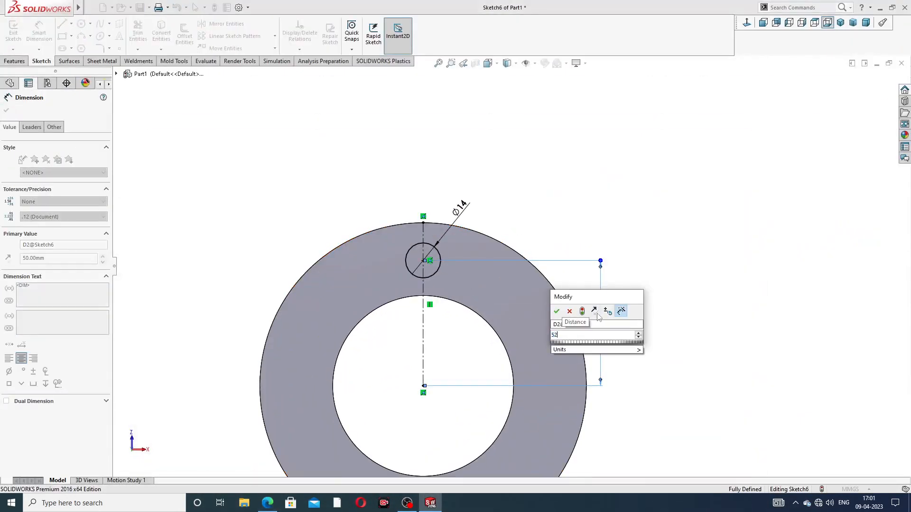
{"action": "key", "text": "Return"}
{"action": "left_click", "coordinate": [660, 223]}
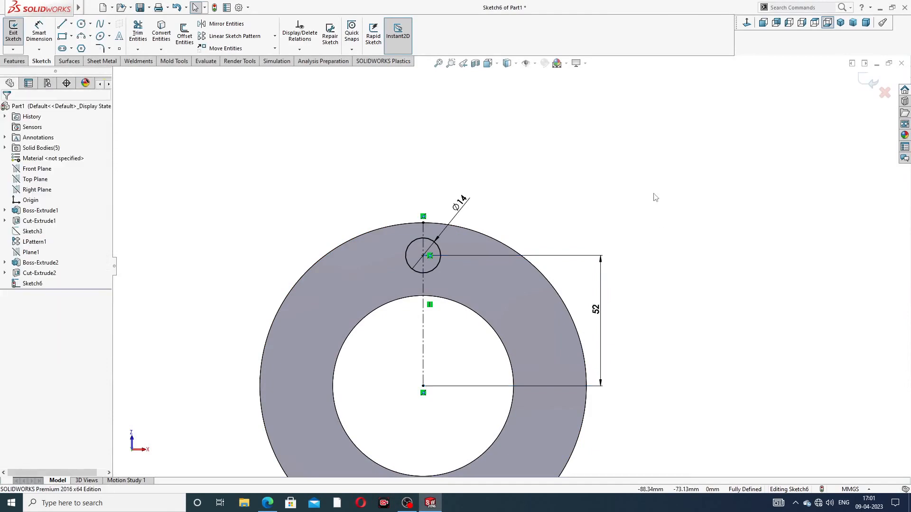
Cut-extrude the 14 mm circle through all to make the first bolt hole in the round flange
{"action": "left_click", "coordinate": [14, 60]}
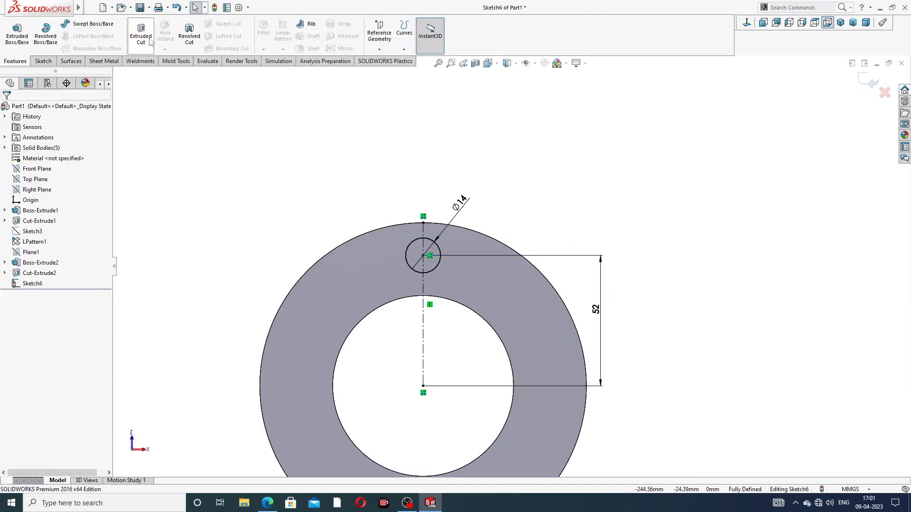
{"action": "left_click", "coordinate": [141, 33]}
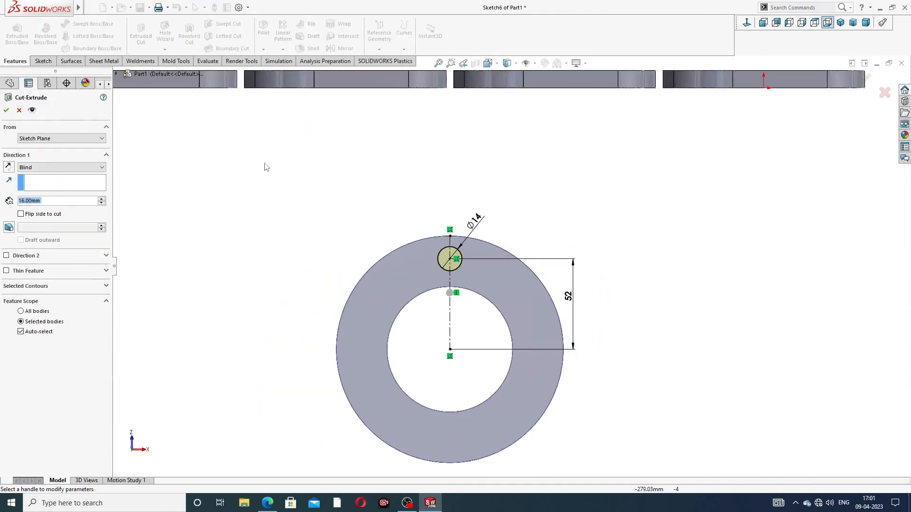
{"action": "left_click", "coordinate": [56, 168]}
{"action": "left_click", "coordinate": [42, 177]}
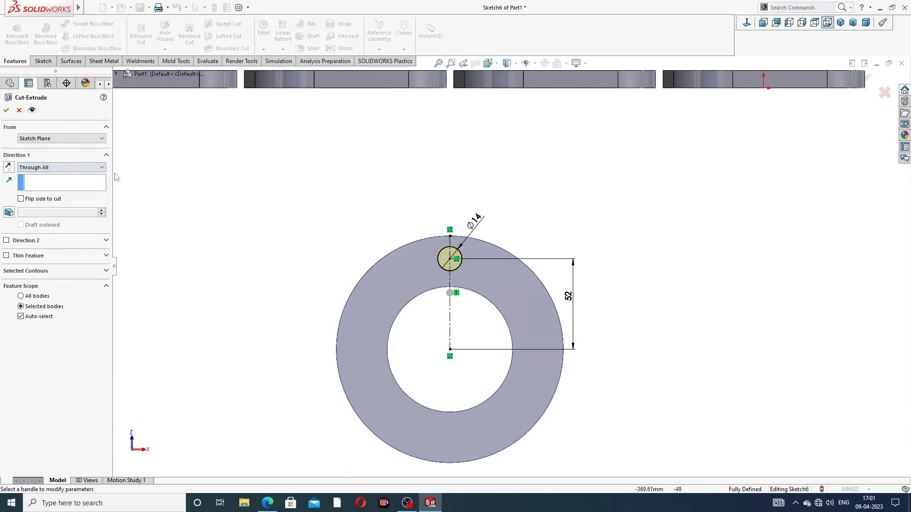
{"action": "left_click", "coordinate": [6, 110]}
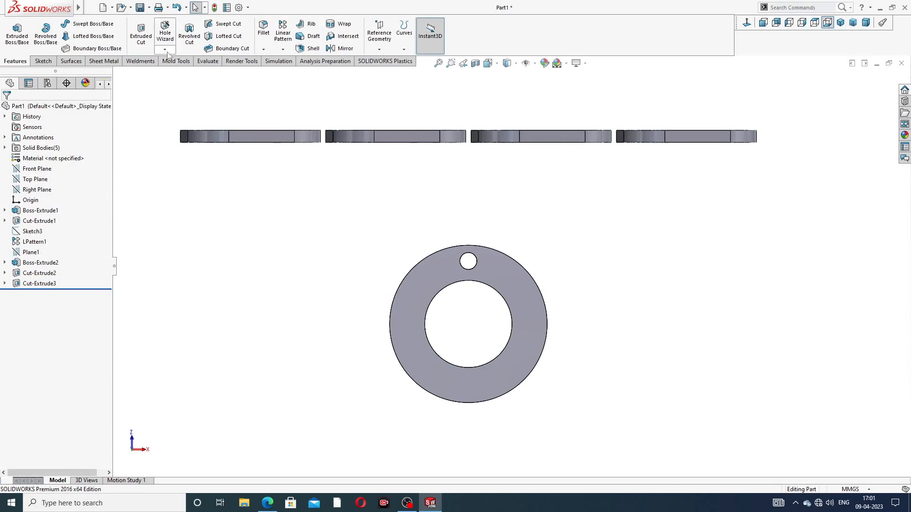
Circular-pattern the bolt hole's face about the round flange's outer edge with 8 equally spaced instances over 360°
{"action": "left_click", "coordinate": [283, 50]}
{"action": "left_click", "coordinate": [314, 70]}
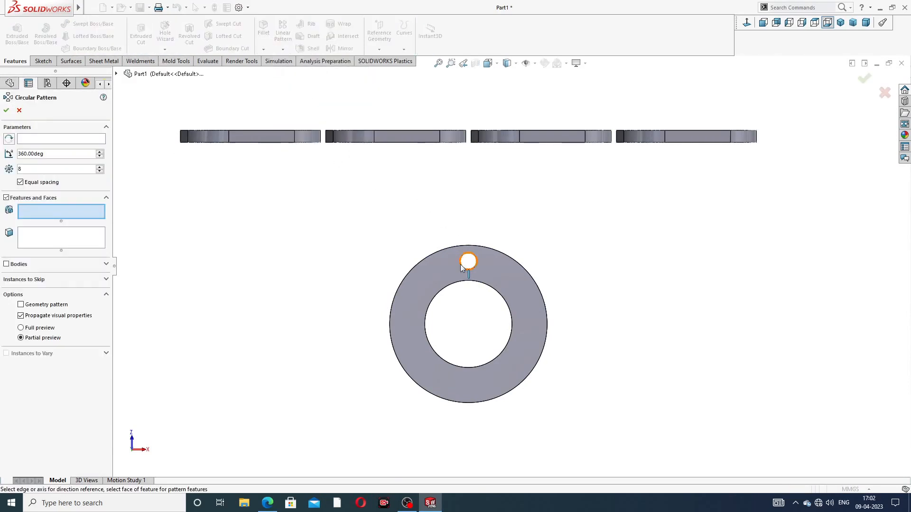
{"action": "scroll", "coordinate": [461, 266], "scroll_direction": "down", "scroll_amount": 4}
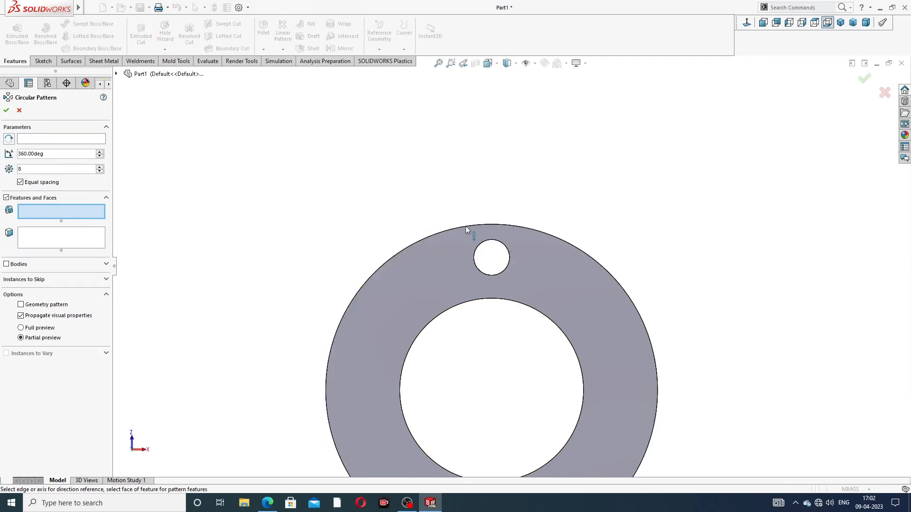
{"action": "left_click", "coordinate": [96, 138]}
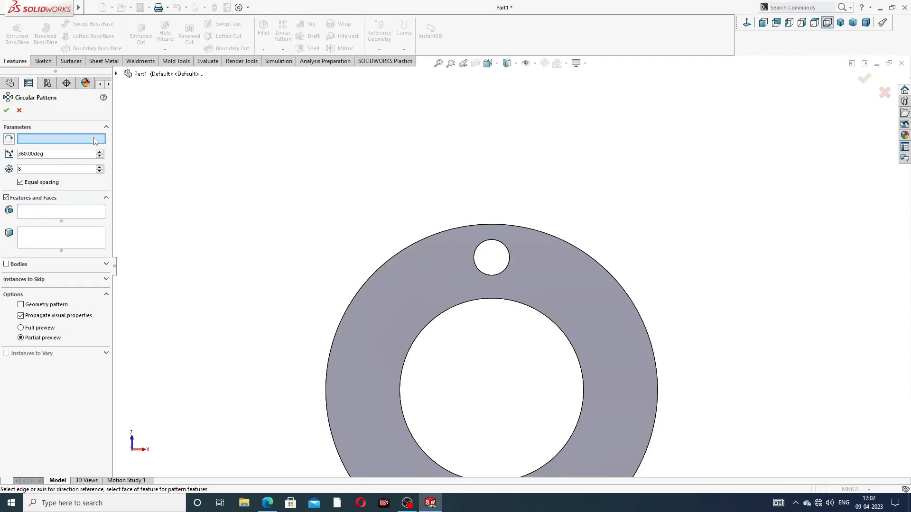
{"action": "left_click", "coordinate": [412, 243]}
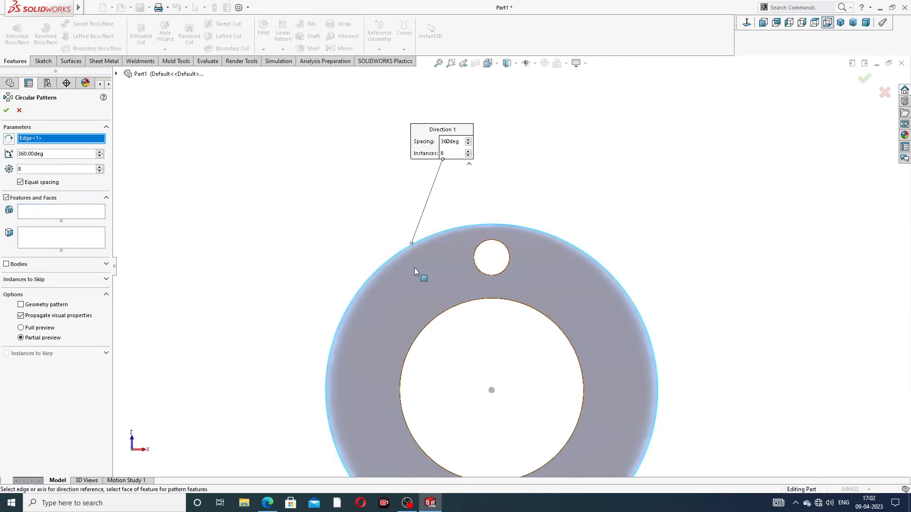
{"action": "left_click", "coordinate": [55, 239]}
{"action": "middle_click_drag", "start_coordinate": [434, 221], "coordinate": [560, 362]}
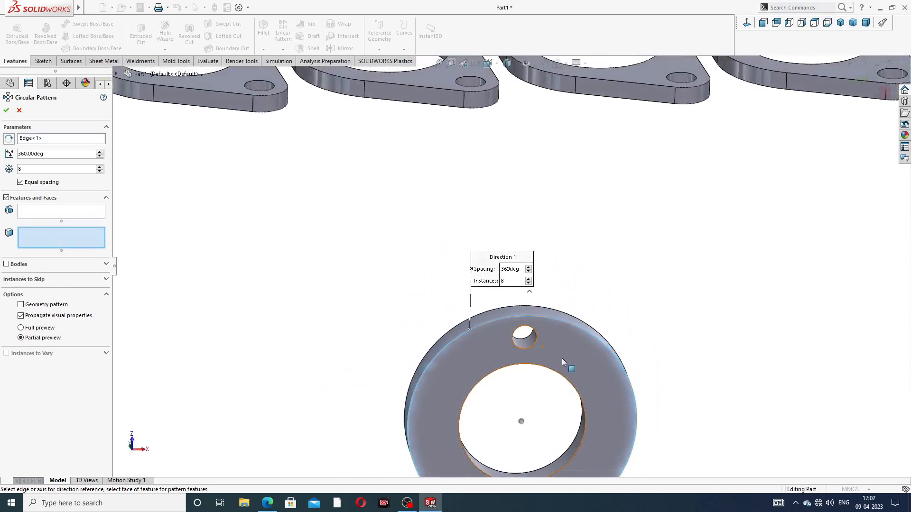
{"action": "left_click", "coordinate": [525, 341]}
{"action": "scroll", "coordinate": [518, 353], "scroll_direction": "up", "scroll_amount": 3}
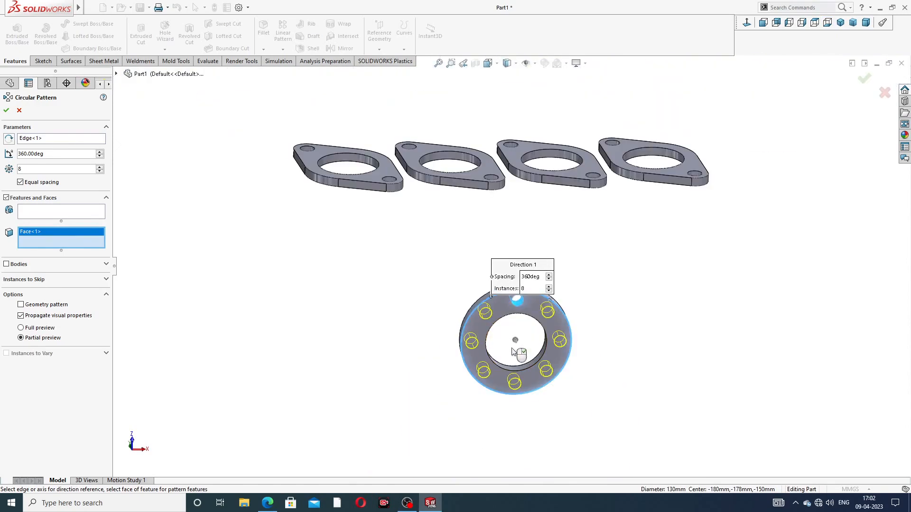
{"action": "left_click", "coordinate": [6, 111]}
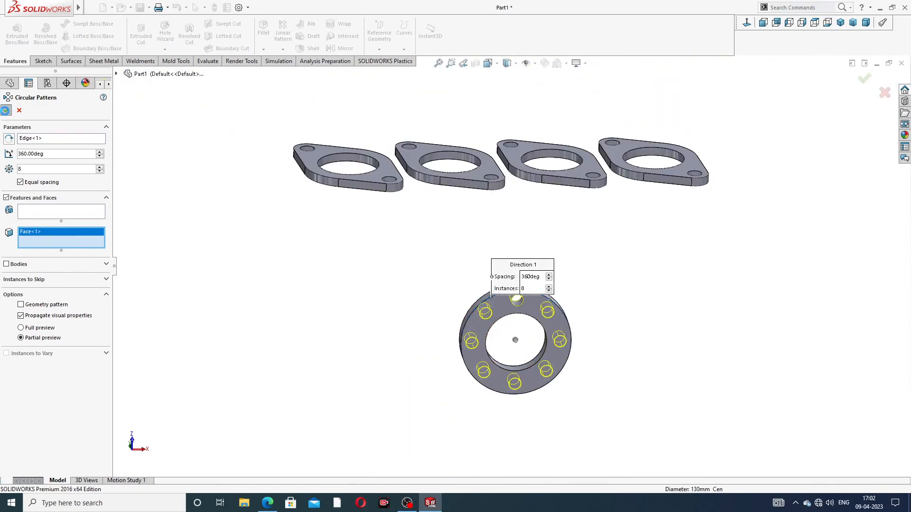
Consult the exhaust manifold PDF drawing, return to SOLIDWORKS and start a new 3D sketch
{"action": "middle_click_drag", "start_coordinate": [496, 312], "coordinate": [524, 306]}
{"action": "mouse_move", "coordinate": [536, 227]}
{"action": "middle_mouse_down"}
{"action": "mouse_move", "coordinate": [593, 248]}
{"action": "mouse_move", "coordinate": [549, 166]}
{"action": "mouse_move", "coordinate": [563, 150]}
{"action": "mouse_move", "coordinate": [516, 110]}
{"action": "mouse_move", "coordinate": [619, 169]}
{"action": "mouse_move", "coordinate": [549, 87]}
{"action": "middle_mouse_up"}
{"action": "middle_click_drag", "start_coordinate": [570, 204], "coordinate": [582, 170]}
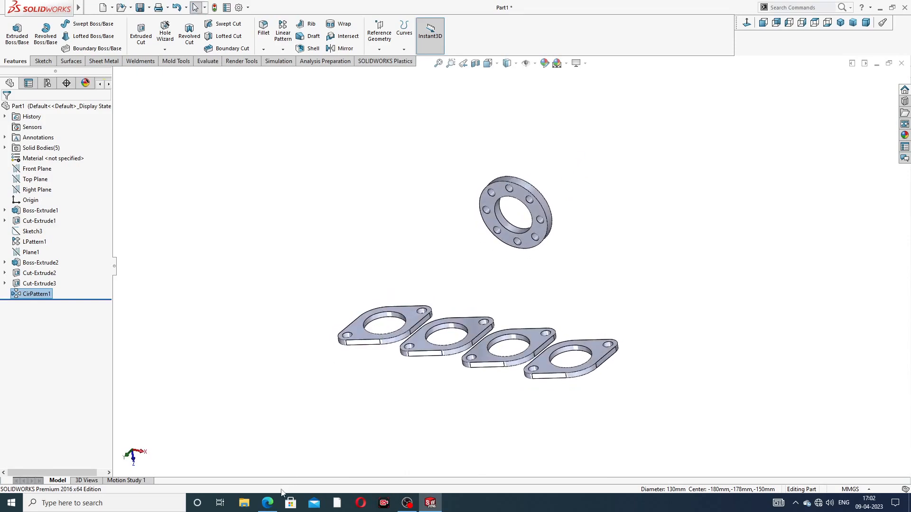
{"action": "left_click", "coordinate": [268, 503]}
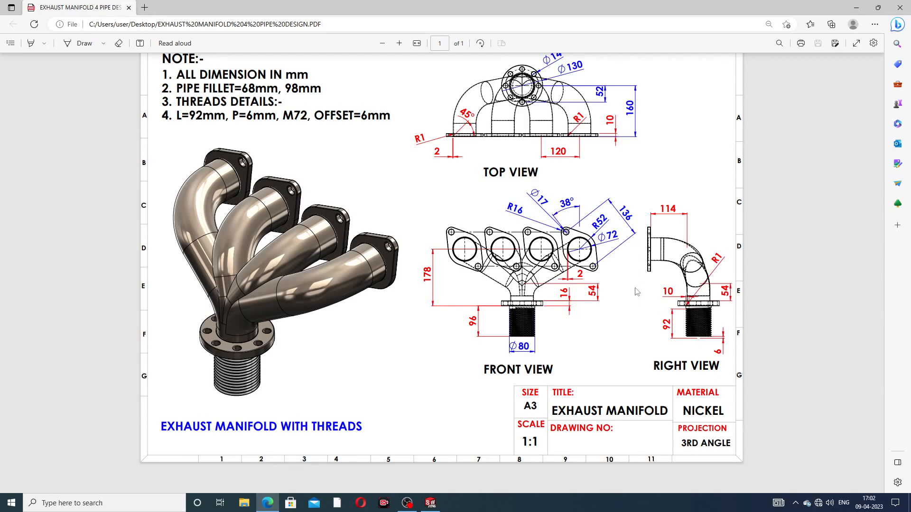
{"action": "left_click", "coordinate": [267, 504]}
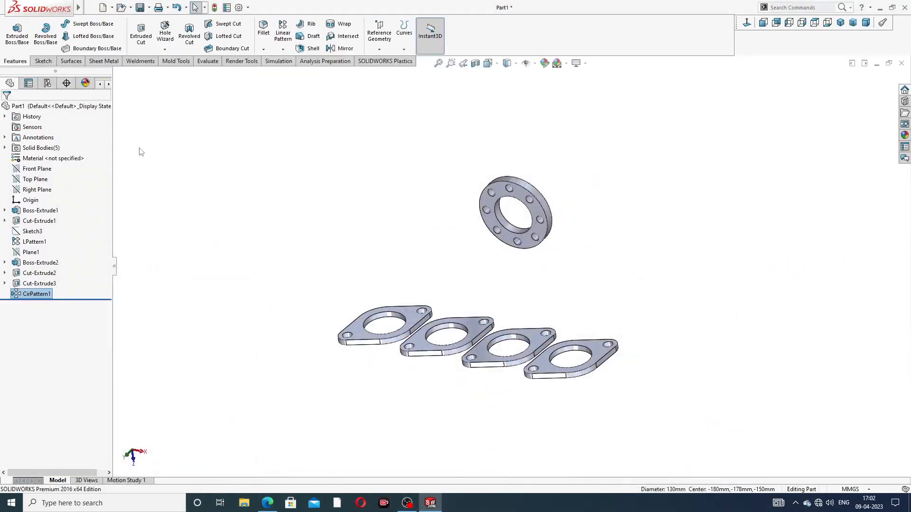
{"action": "left_click", "coordinate": [43, 61]}
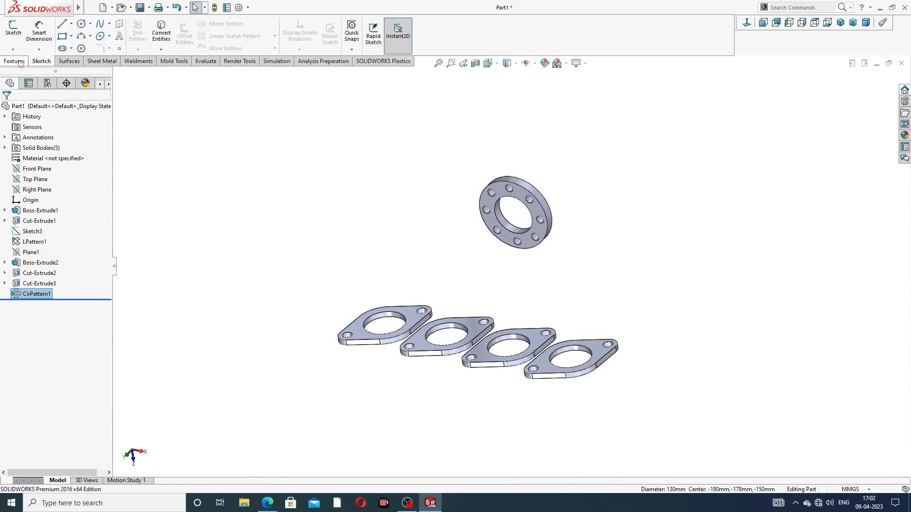
{"action": "left_click", "coordinate": [13, 51]}
{"action": "left_click", "coordinate": [34, 73]}
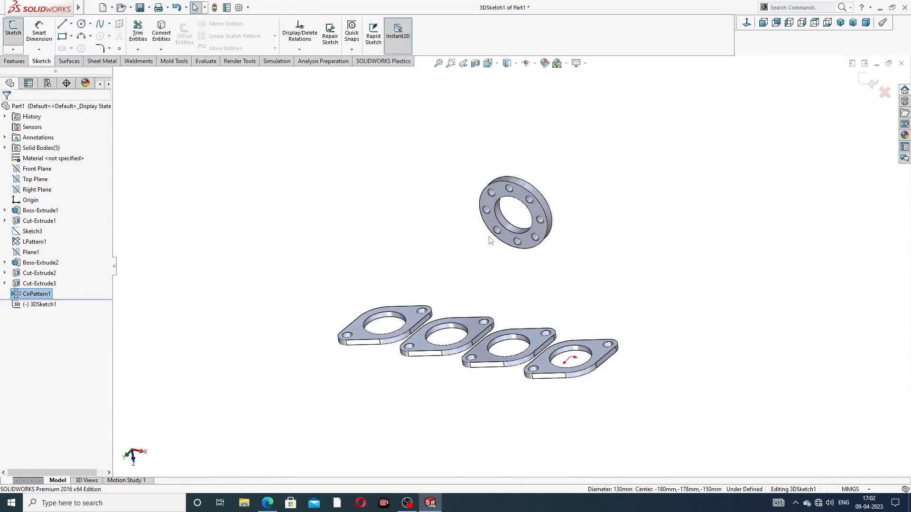
{"action": "mouse_move", "coordinate": [502, 264]}
{"action": "middle_mouse_down"}
{"action": "mouse_move", "coordinate": [508, 203]}
{"action": "mouse_move", "coordinate": [537, 283]}
{"action": "mouse_move", "coordinate": [517, 279]}
{"action": "middle_mouse_up"}
{"action": "scroll", "coordinate": [513, 273], "scroll_direction": "down", "scroll_amount": 3}
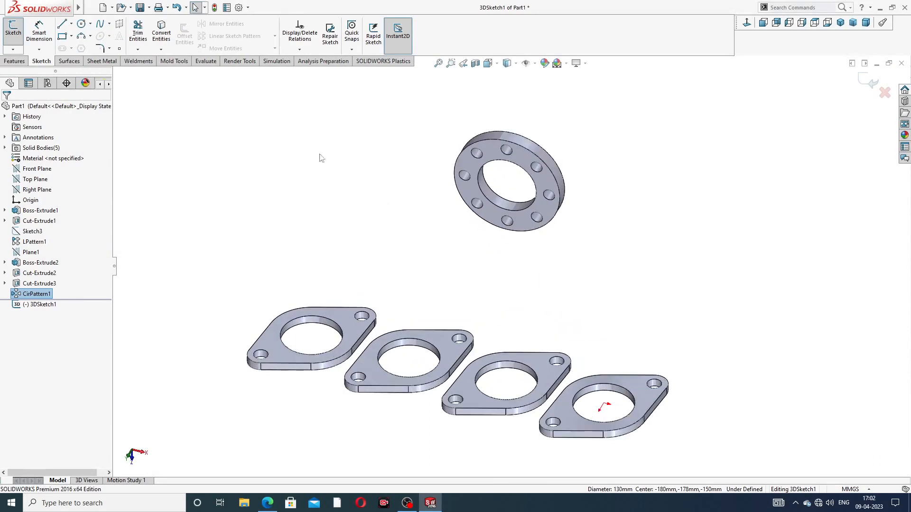
Draw a line along the Y axis from the centre of the round flange's bore, extending out of the flange
{"action": "left_click", "coordinate": [63, 24]}
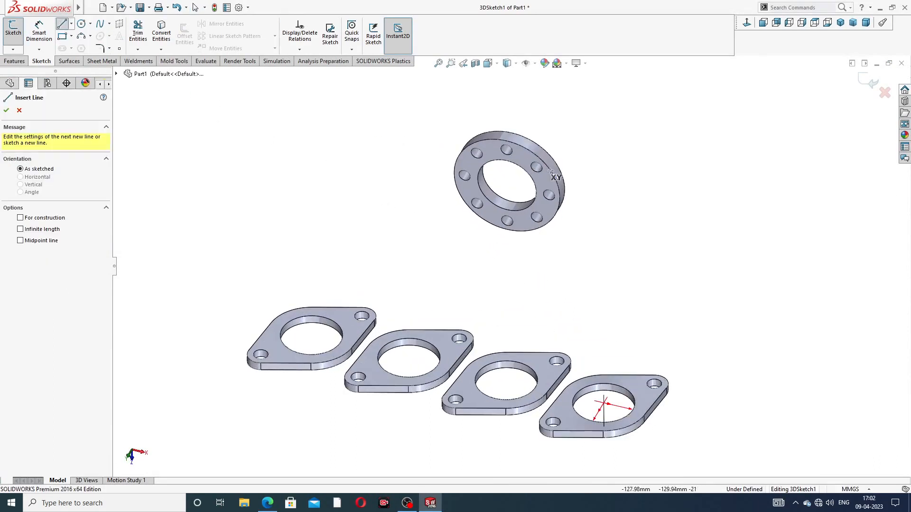
{"action": "middle_click_drag", "start_coordinate": [590, 332], "coordinate": [598, 295]}
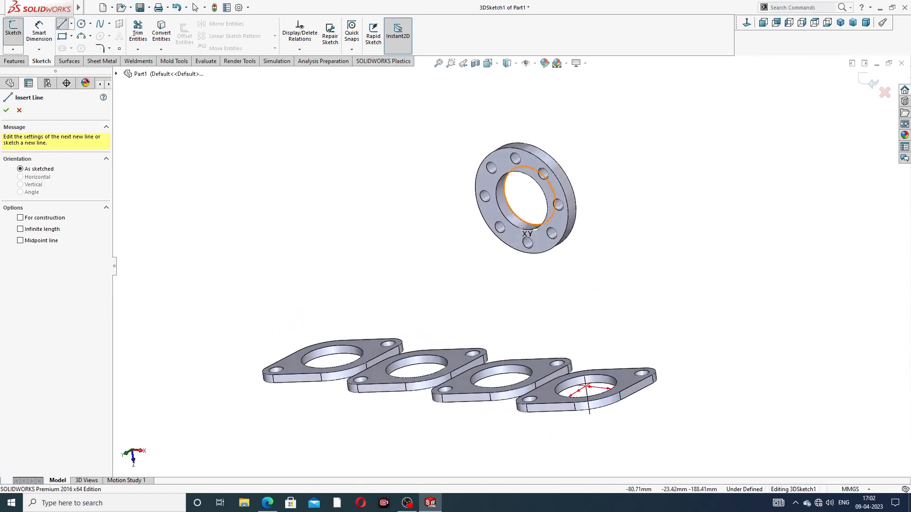
{"action": "left_click", "coordinate": [522, 201]}
{"action": "middle_click_drag", "start_coordinate": [468, 255], "coordinate": [431, 252]}
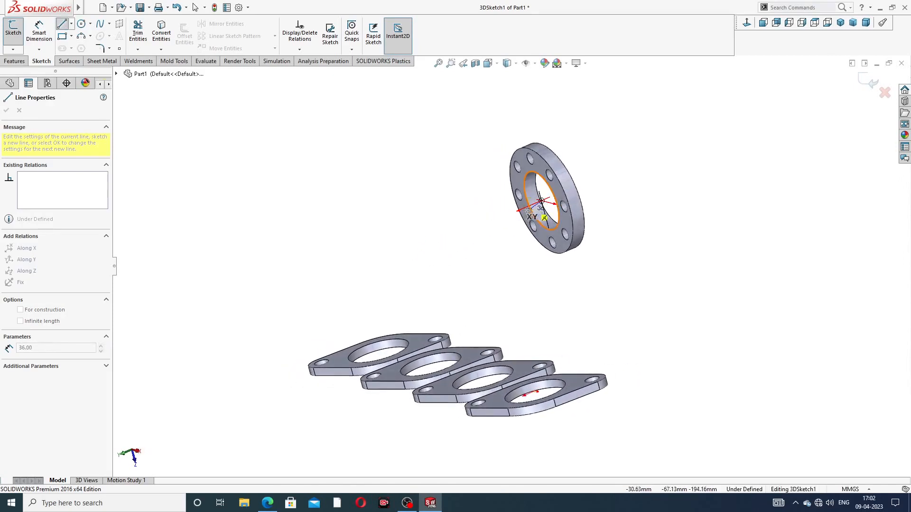
{"action": "left_click", "coordinate": [496, 220]}
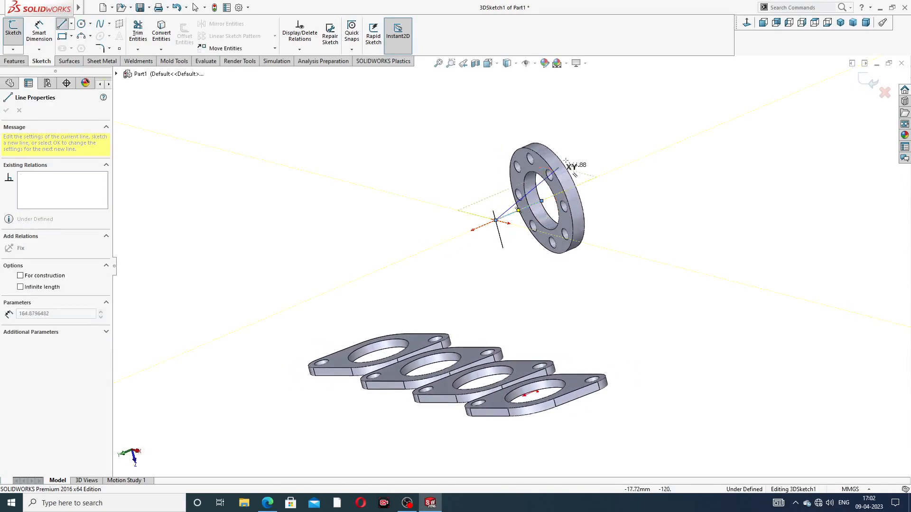
{"action": "right_click", "coordinate": [578, 161]}
{"action": "left_click", "coordinate": [596, 162]}
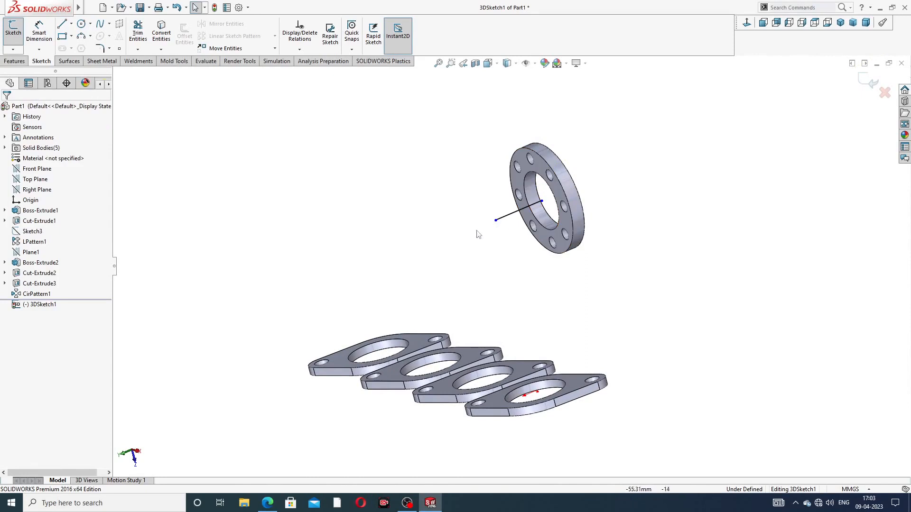
Draw a line in the YZ plane along the Z axis from the bore centre of the end flange farthest from the origin
{"action": "middle_click_drag", "start_coordinate": [404, 293], "coordinate": [371, 203]}
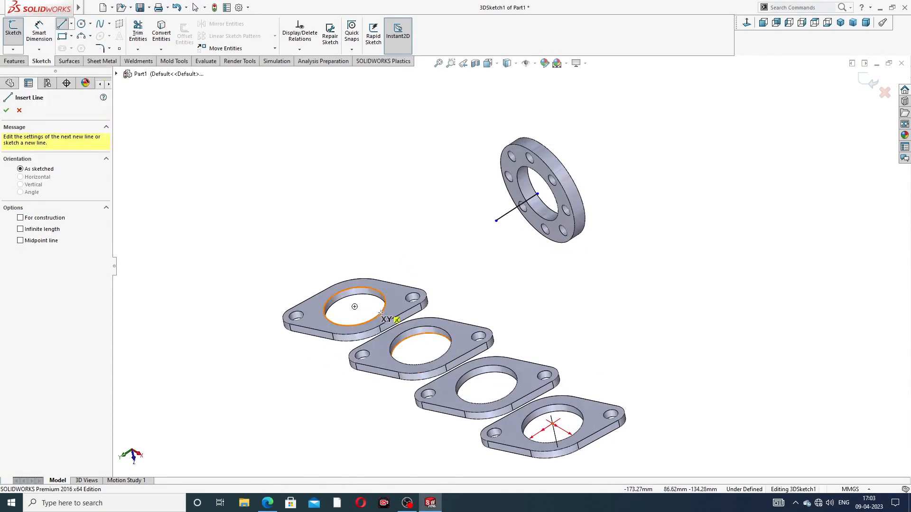
{"action": "left_click", "coordinate": [355, 307]}
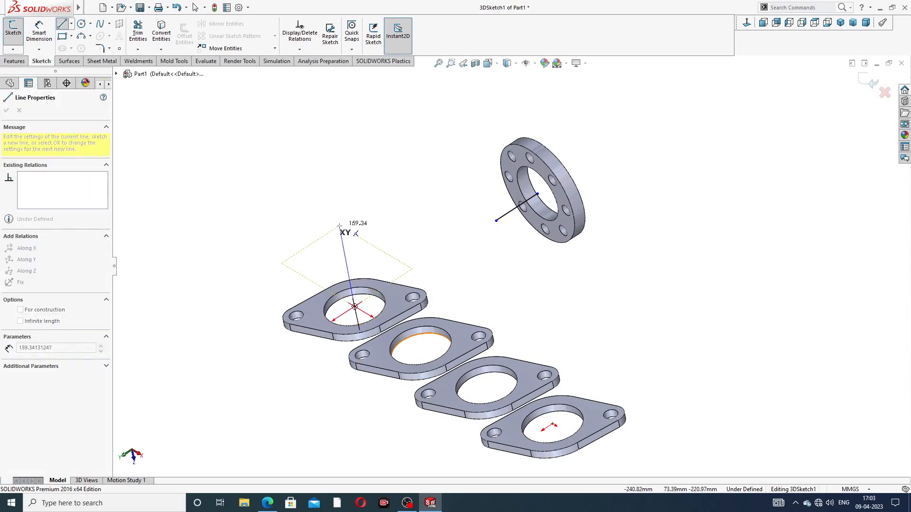
{"action": "middle_click_drag", "start_coordinate": [353, 209], "coordinate": [377, 197]}
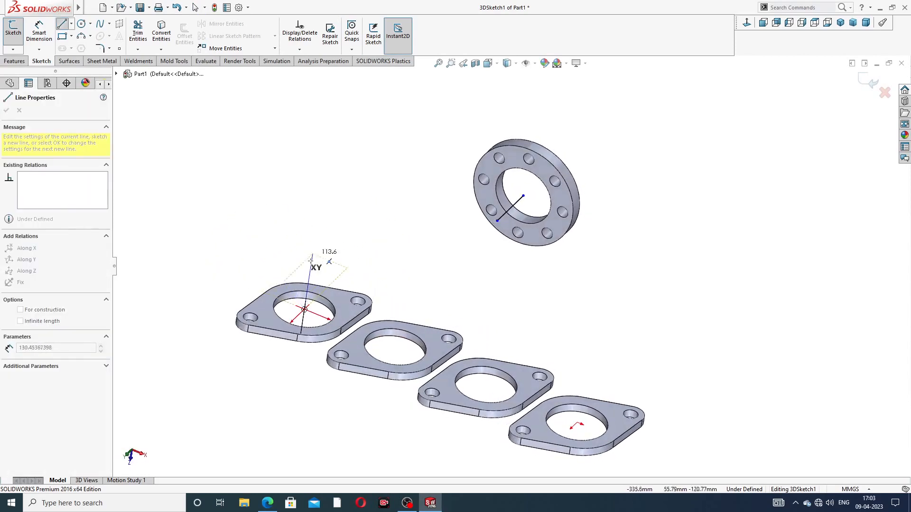
{"action": "middle_click_drag", "start_coordinate": [356, 263], "coordinate": [360, 240]}
{"action": "key", "text": "Tab"}
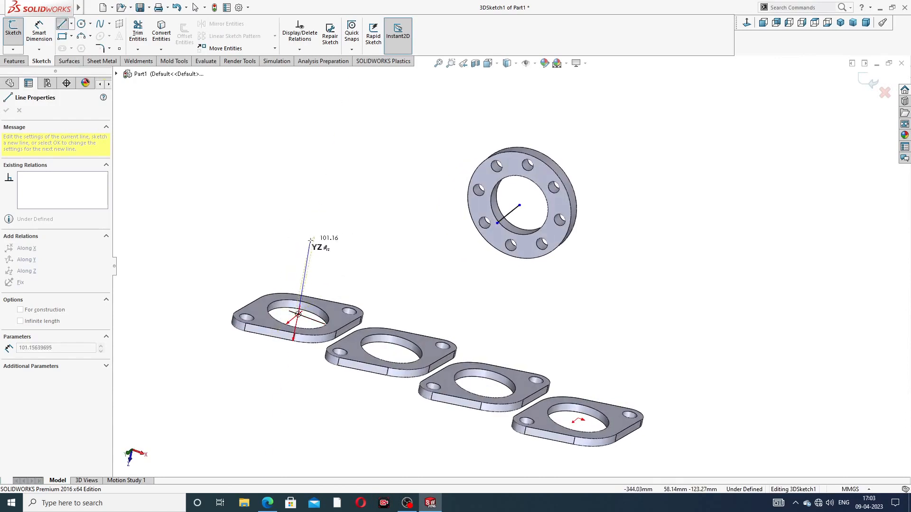
{"action": "left_click", "coordinate": [313, 243]}
{"action": "right_click", "coordinate": [351, 219]}
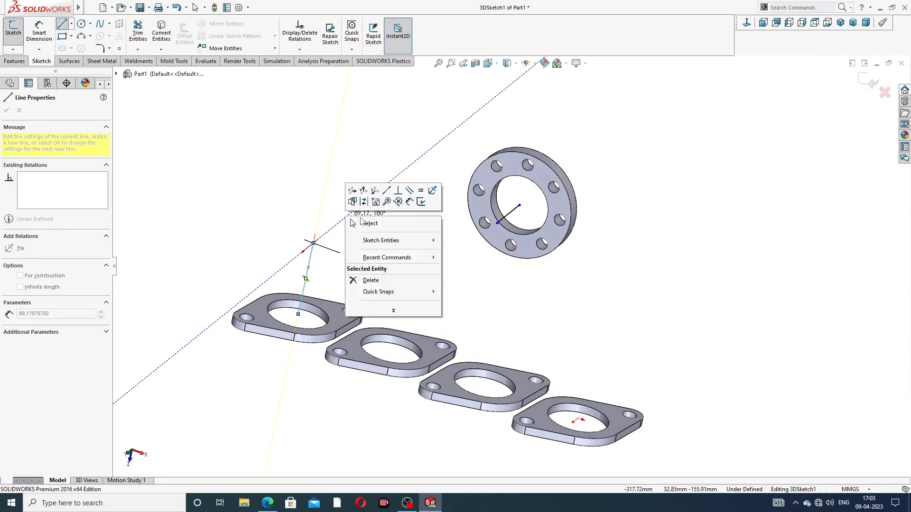
{"action": "left_click", "coordinate": [369, 224]}
Shorten the end flange's line by moving its free endpoint to about -69 mm in Z
{"action": "mouse_move", "coordinate": [406, 256]}
{"action": "middle_mouse_down"}
{"action": "mouse_move", "coordinate": [400, 234]}
{"action": "mouse_move", "coordinate": [412, 273]}
{"action": "middle_mouse_up"}
{"action": "left_click", "coordinate": [372, 257]}
{"action": "left_click_drag", "start_coordinate": [373, 258], "coordinate": [371, 269]}
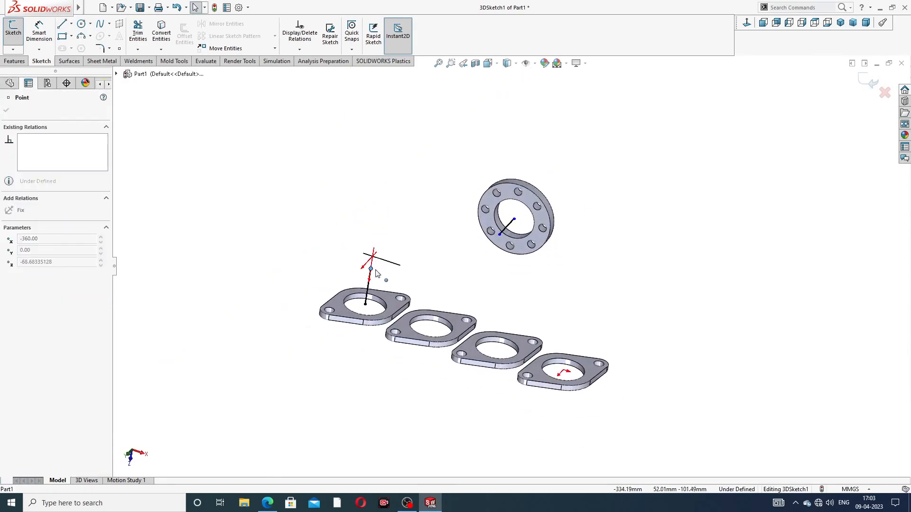
{"action": "left_click", "coordinate": [268, 170]}
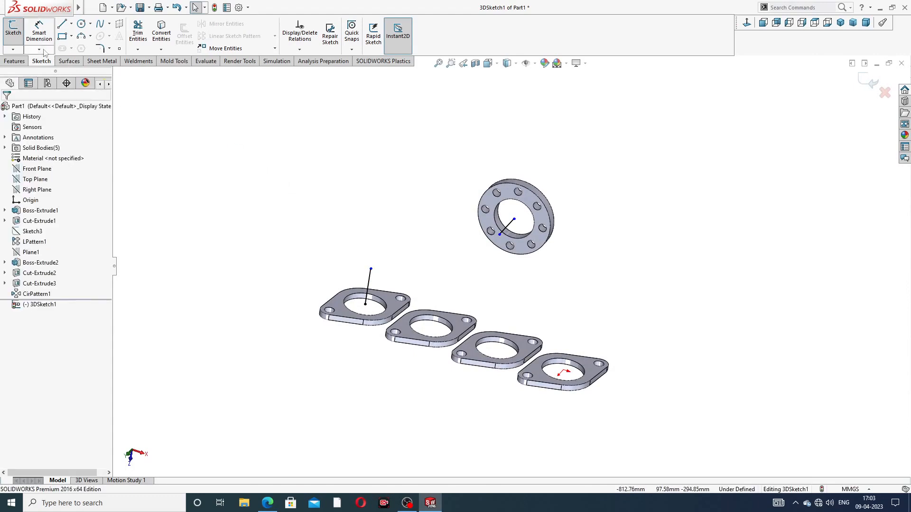
Connect the free ends of the end flange's line and the round flange's line with a straight line
{"action": "left_click", "coordinate": [62, 24]}
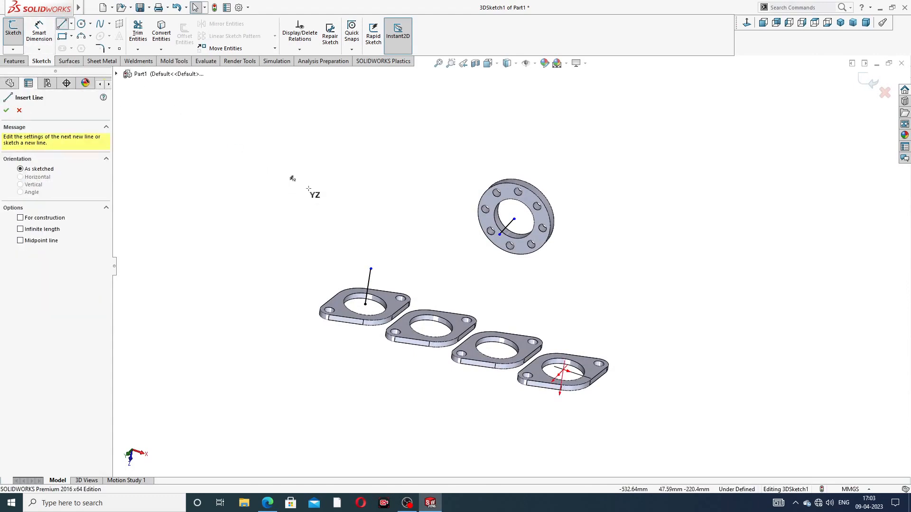
{"action": "left_click", "coordinate": [371, 269]}
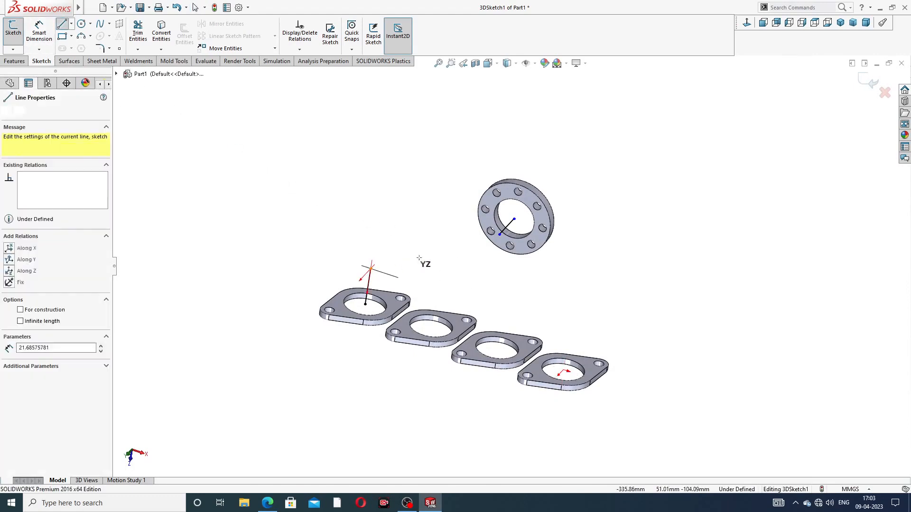
{"action": "left_click", "coordinate": [500, 235]}
{"action": "right_click", "coordinate": [627, 125]}
{"action": "left_click", "coordinate": [648, 137]}
{"action": "middle_click_drag", "start_coordinate": [597, 251], "coordinate": [607, 217]}
{"action": "scroll", "coordinate": [503, 256], "scroll_direction": "down", "scroll_amount": 3}
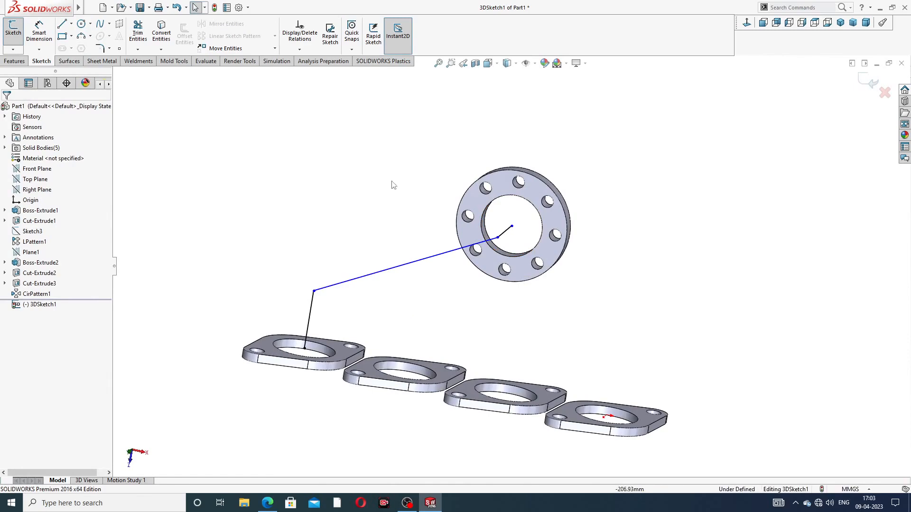
Dimension the vertical line rising from the end flange to 114 mm, as given in the PDF drawing
{"action": "left_click", "coordinate": [39, 32]}
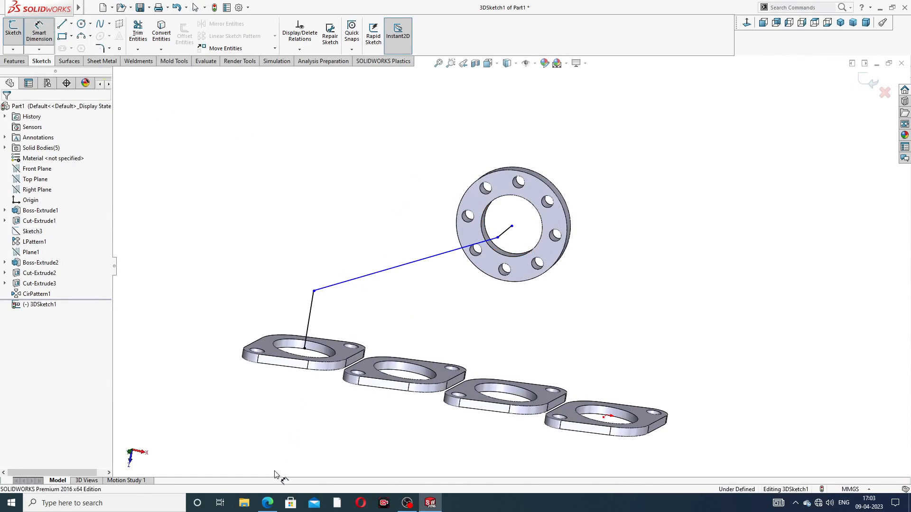
{"action": "left_click", "coordinate": [267, 502]}
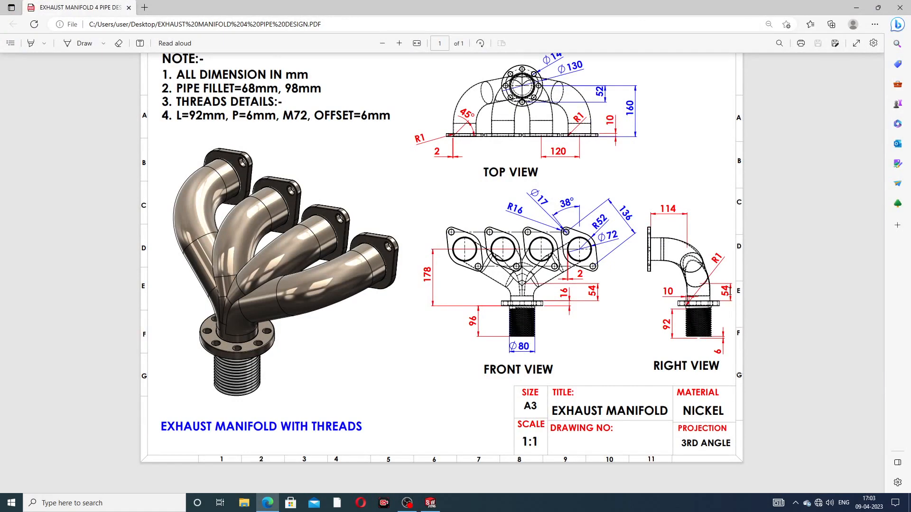
{"action": "left_click", "coordinate": [266, 502]}
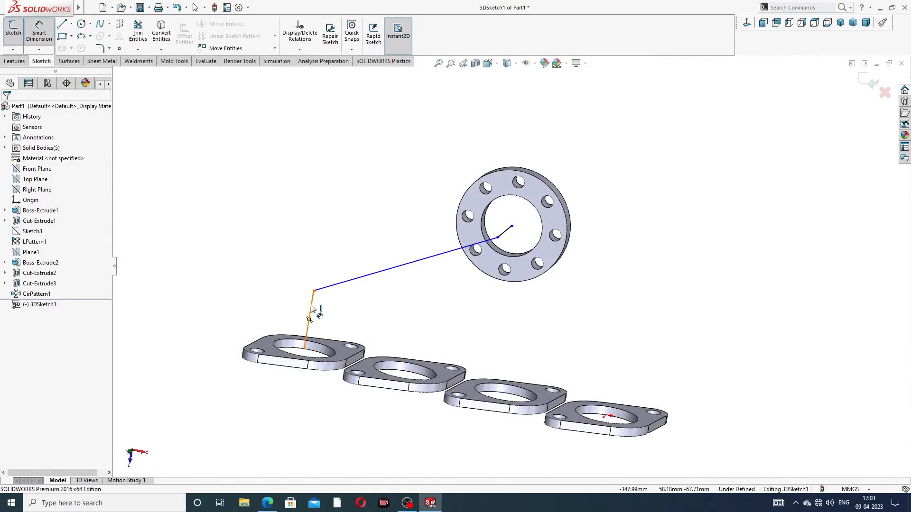
{"action": "left_click", "coordinate": [312, 307]}
{"action": "left_click", "coordinate": [268, 307]}
{"action": "type", "text": "114"}
{"action": "key", "text": "Return"}
Dimension the line extending out of the round flange to 54 mm
{"action": "mouse_move", "coordinate": [457, 301]}
{"action": "middle_mouse_down"}
{"action": "mouse_move", "coordinate": [413, 303]}
{"action": "mouse_move", "coordinate": [493, 258]}
{"action": "middle_mouse_up"}
{"action": "left_click", "coordinate": [522, 232]}
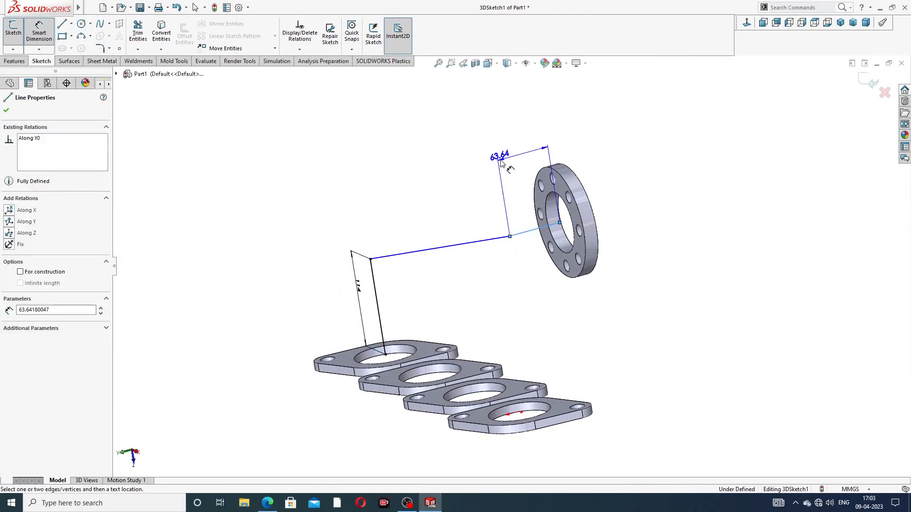
{"action": "left_click", "coordinate": [501, 159]}
{"action": "type", "text": "64"}
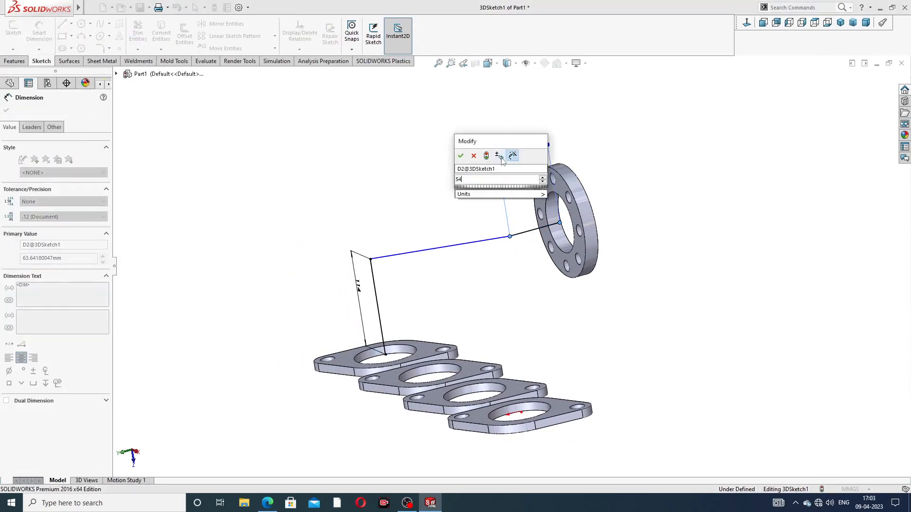
{"action": "key", "text": "Return"}
{"action": "left_click", "coordinate": [600, 167]}
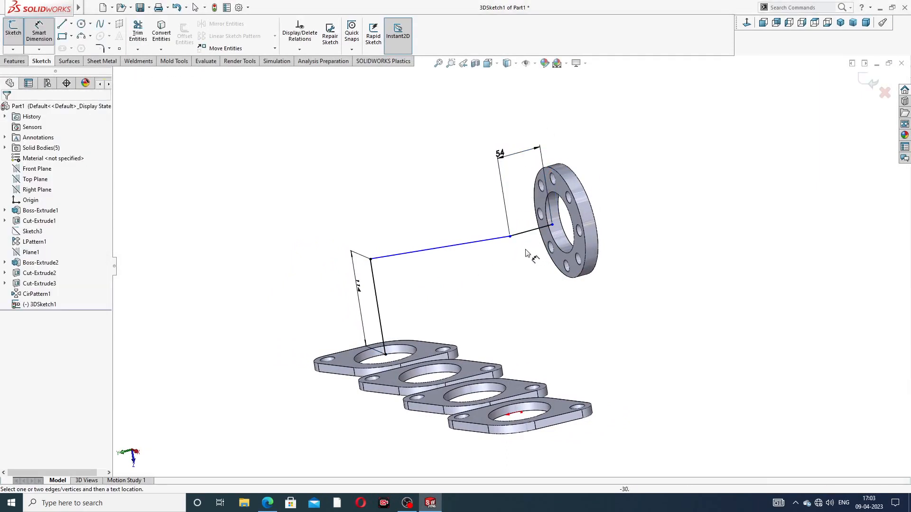
{"action": "scroll", "coordinate": [526, 247], "scroll_direction": "down", "scroll_amount": 1}
{"action": "right_click", "coordinate": [676, 140]}
{"action": "left_click", "coordinate": [689, 168]}
Attach the inner endpoint of the 54 mm line to the centre of the round flange's bore edge
{"action": "mouse_move", "coordinate": [613, 211]}
{"action": "middle_mouse_down"}
{"action": "mouse_move", "coordinate": [611, 152]}
{"action": "mouse_move", "coordinate": [617, 180]}
{"action": "middle_mouse_up"}
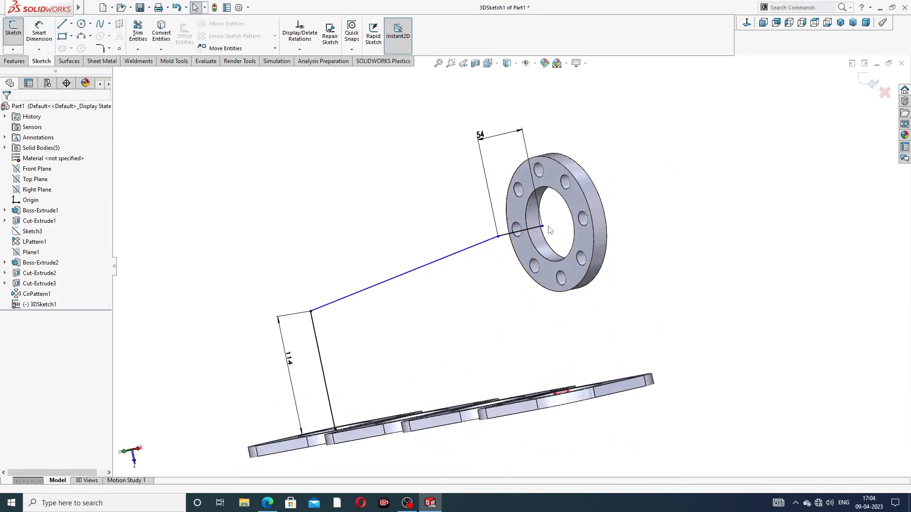
{"action": "mouse_move", "coordinate": [543, 226]}
{"action": "left_mouse_down"}
{"action": "mouse_move", "coordinate": [571, 213]}
{"action": "mouse_move", "coordinate": [549, 224]}
{"action": "left_mouse_up"}
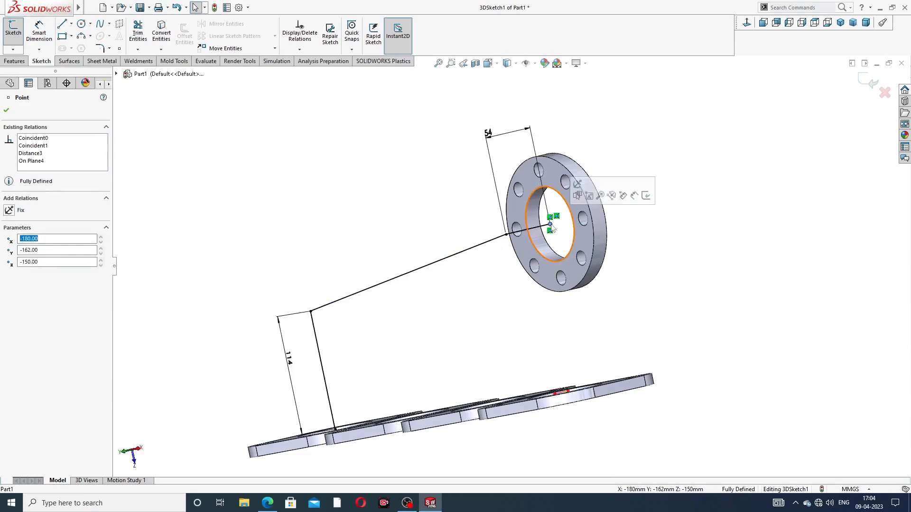
{"action": "left_click", "coordinate": [704, 168]}
{"action": "scroll", "coordinate": [486, 279], "scroll_direction": "down", "scroll_amount": 2}
{"action": "scroll", "coordinate": [505, 263], "scroll_direction": "up", "scroll_amount": 3}
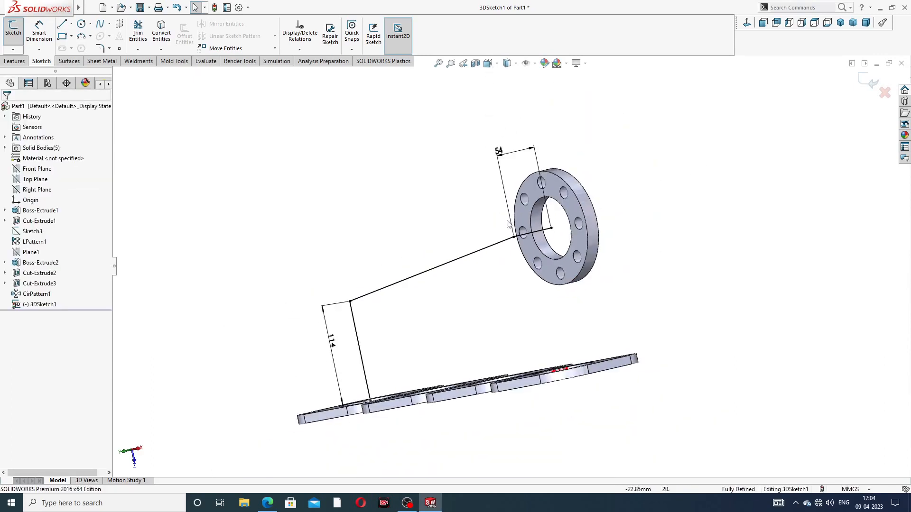
Move the 54 mm dimension closer to the round flange and the 114 mm dimension farther from its line
{"action": "left_click_drag", "start_coordinate": [517, 149], "coordinate": [522, 160]}
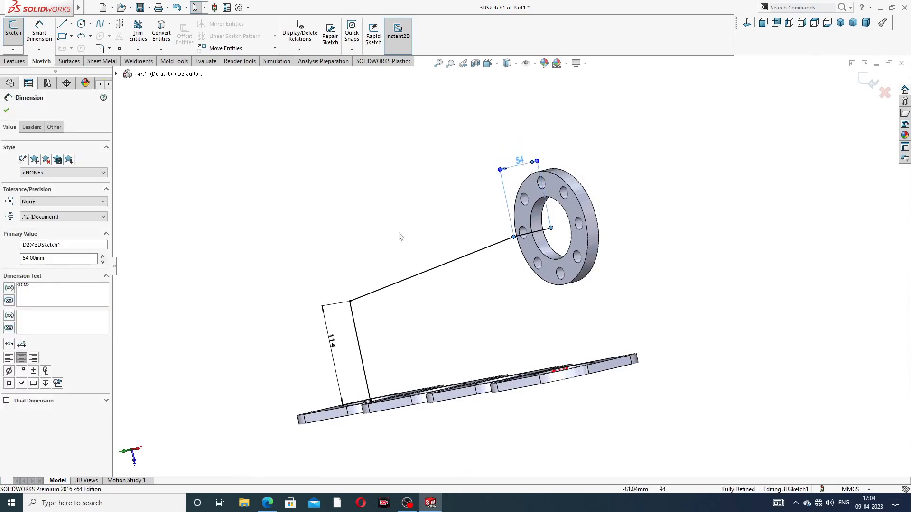
{"action": "left_click_drag", "start_coordinate": [338, 361], "coordinate": [330, 361]}
{"action": "left_click", "coordinate": [372, 166]}
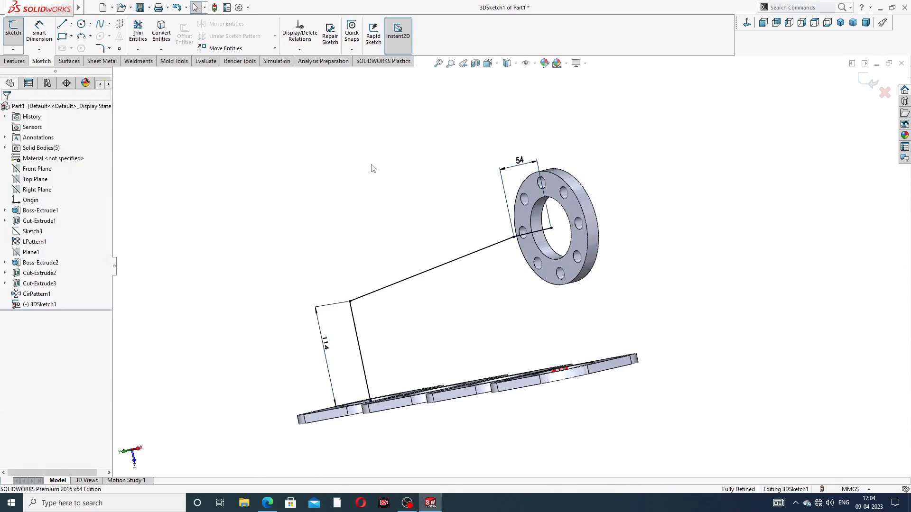
Check the pipe fillet radii in the PDF drawing and fillet the corner above the end flange with a 98 mm radius
{"action": "left_click", "coordinate": [268, 503]}
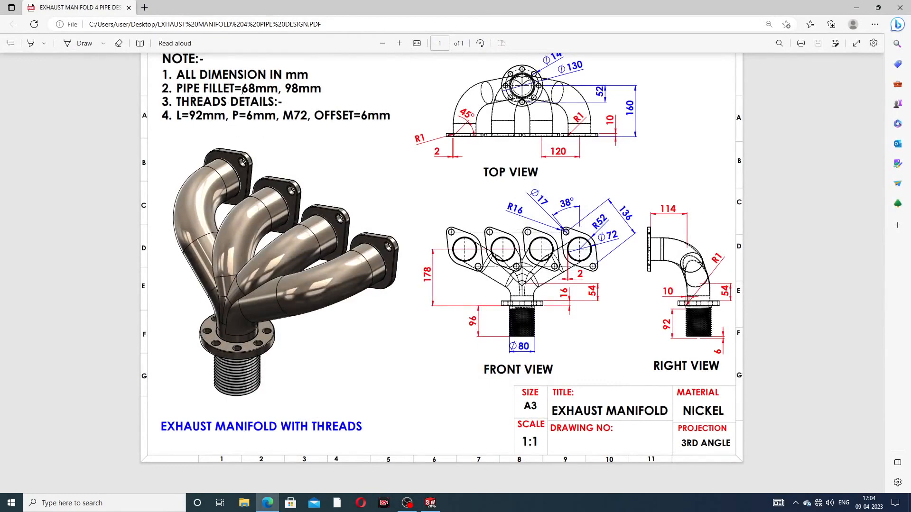
{"action": "left_click", "coordinate": [266, 505]}
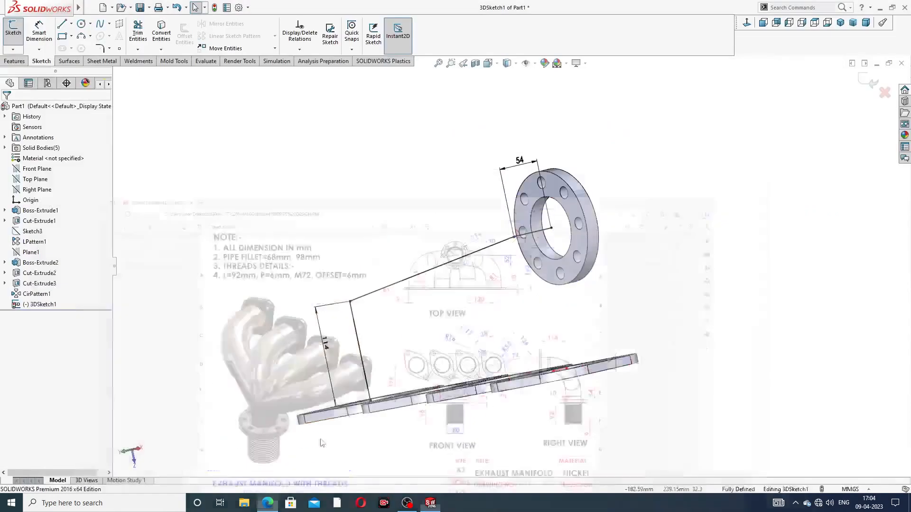
{"action": "left_click", "coordinate": [100, 49]}
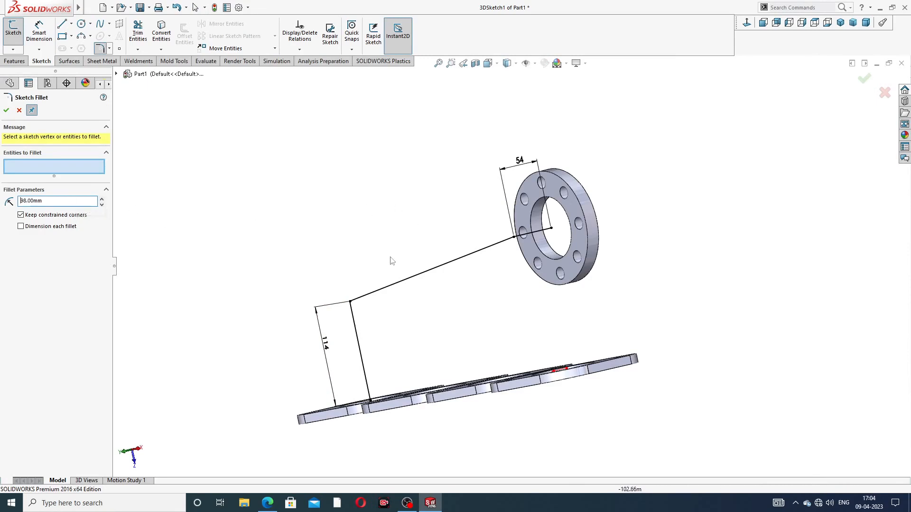
{"action": "left_click", "coordinate": [350, 302]}
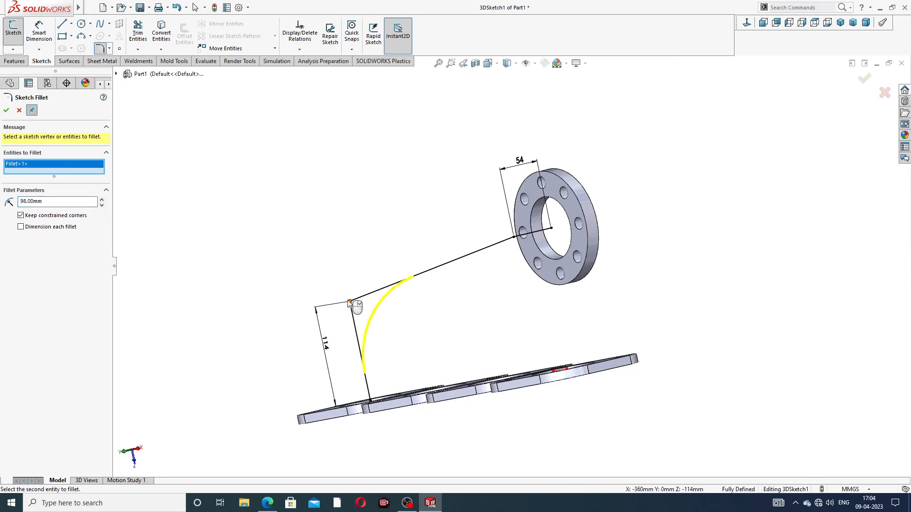
{"action": "left_click", "coordinate": [6, 110]}
Fillet the path corner near the round flange with a 68 mm radius and exit the 3D sketch
{"action": "type", "text": "68"}
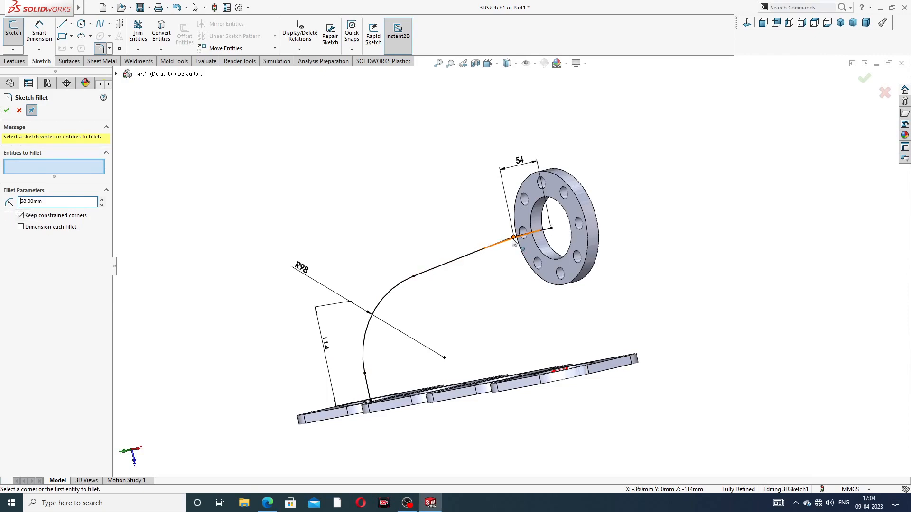
{"action": "left_click", "coordinate": [514, 242]}
{"action": "left_click", "coordinate": [5, 110]}
{"action": "middle_click_drag", "start_coordinate": [460, 212], "coordinate": [495, 274]}
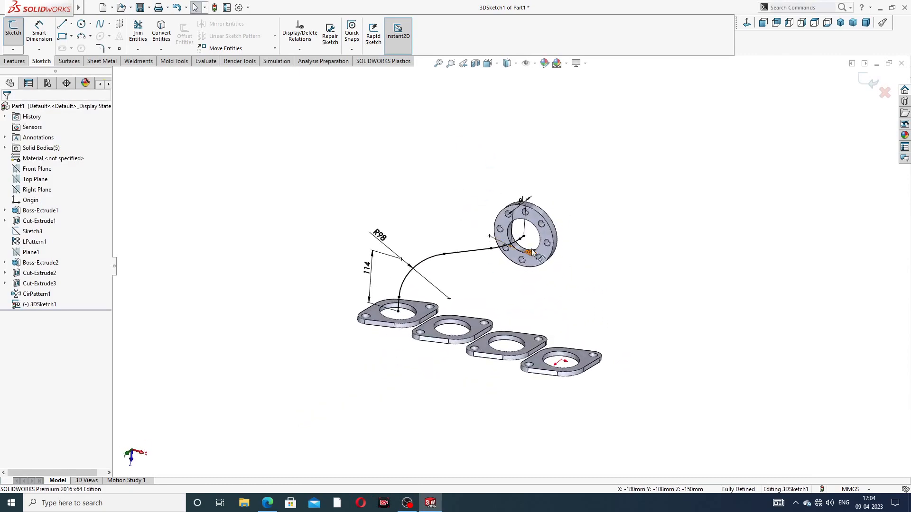
{"action": "scroll", "coordinate": [543, 250], "scroll_direction": "down", "scroll_amount": 3}
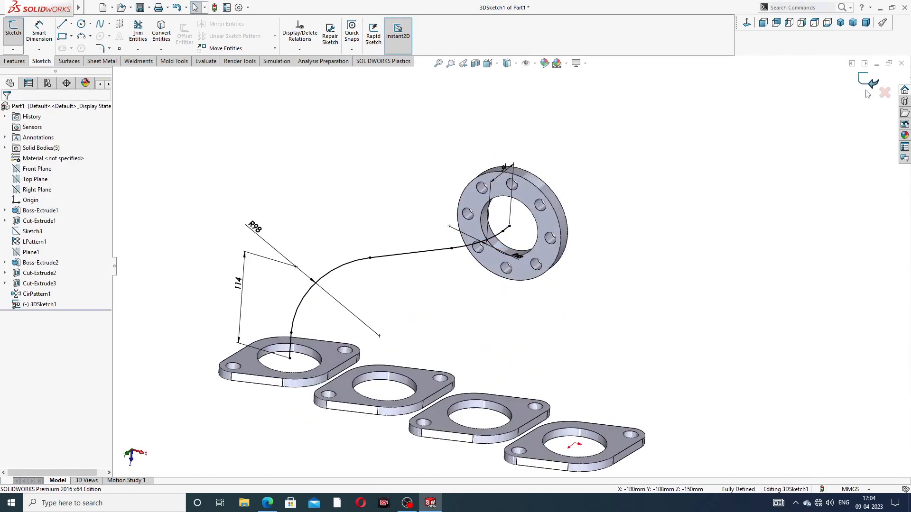
{"action": "left_click", "coordinate": [865, 85]}
{"action": "scroll", "coordinate": [529, 233], "scroll_direction": "down", "scroll_amount": 2}
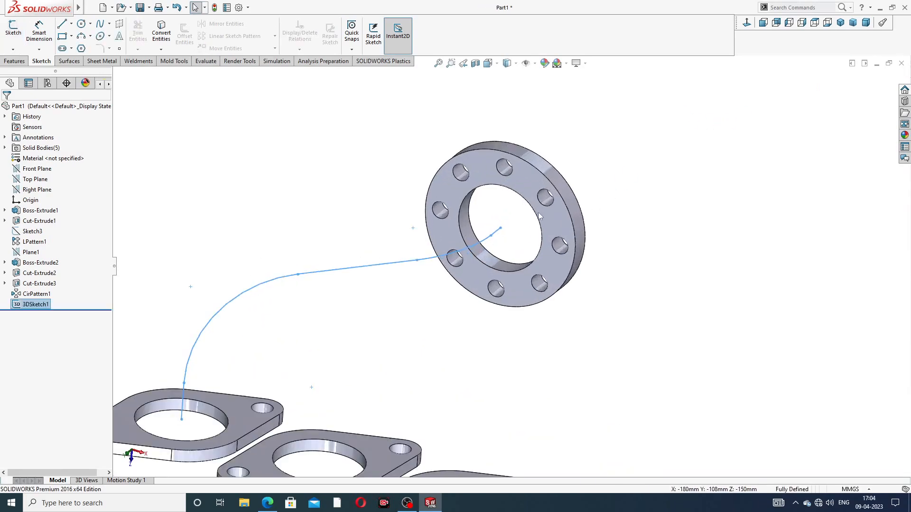
Sketch on the round flange's front face, convert the bore edge into a profile circle, and exit the sketch
{"action": "left_click", "coordinate": [520, 189]}
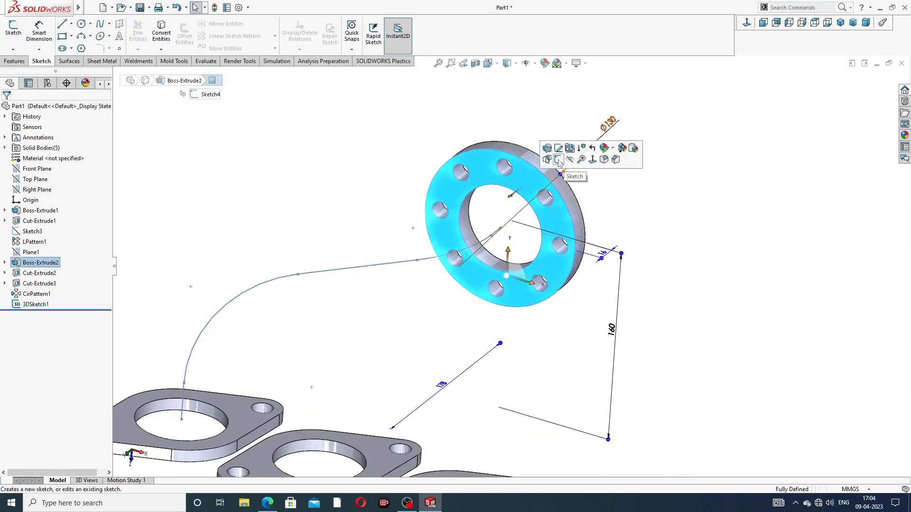
{"action": "left_click", "coordinate": [607, 138]}
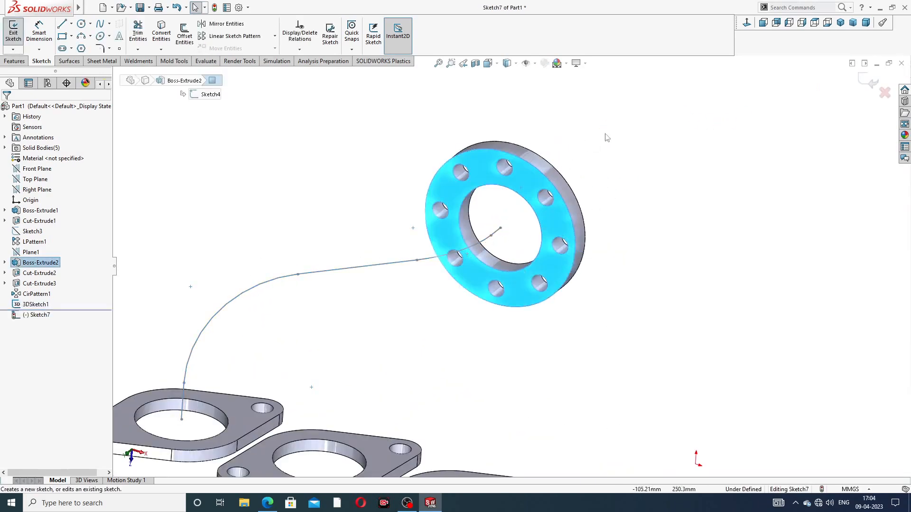
{"action": "left_click", "coordinate": [515, 194]}
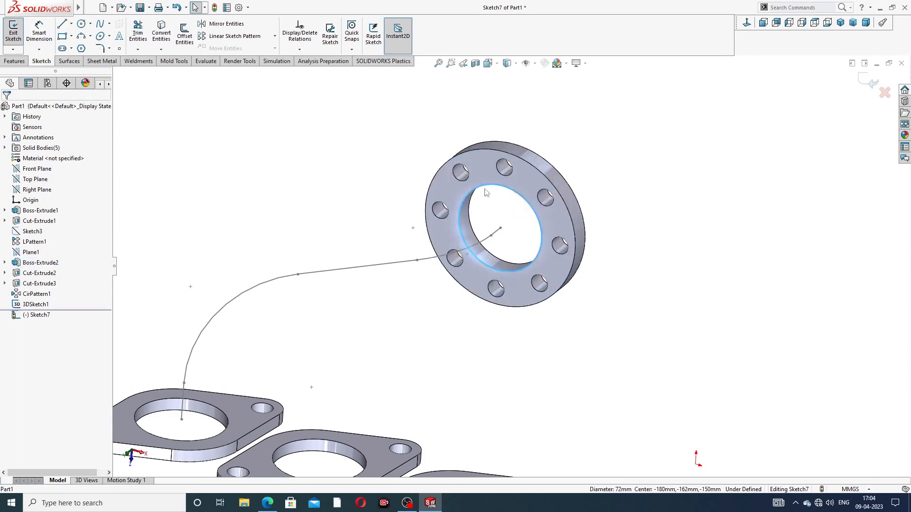
{"action": "left_click", "coordinate": [167, 40]}
{"action": "left_click", "coordinate": [864, 83]}
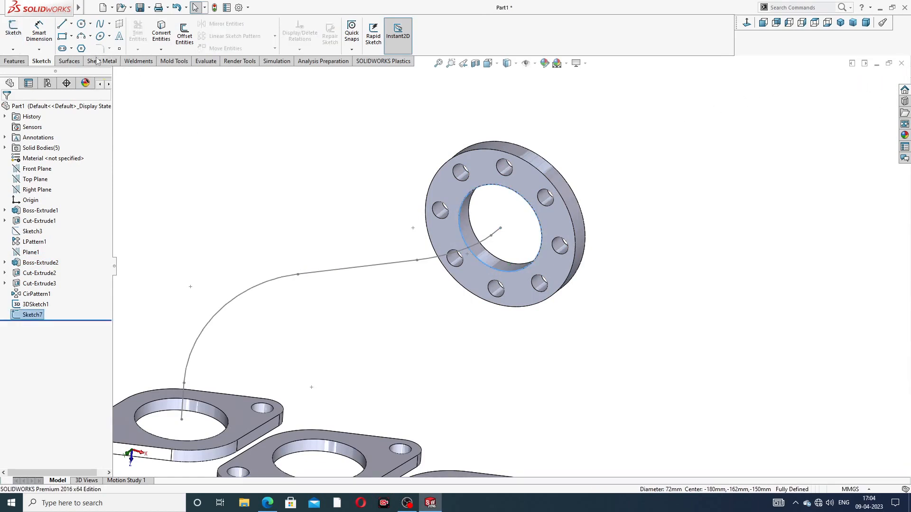
Sweep the bore circle along the filleted 3D path to create the first solid pipe
{"action": "left_click", "coordinate": [21, 61]}
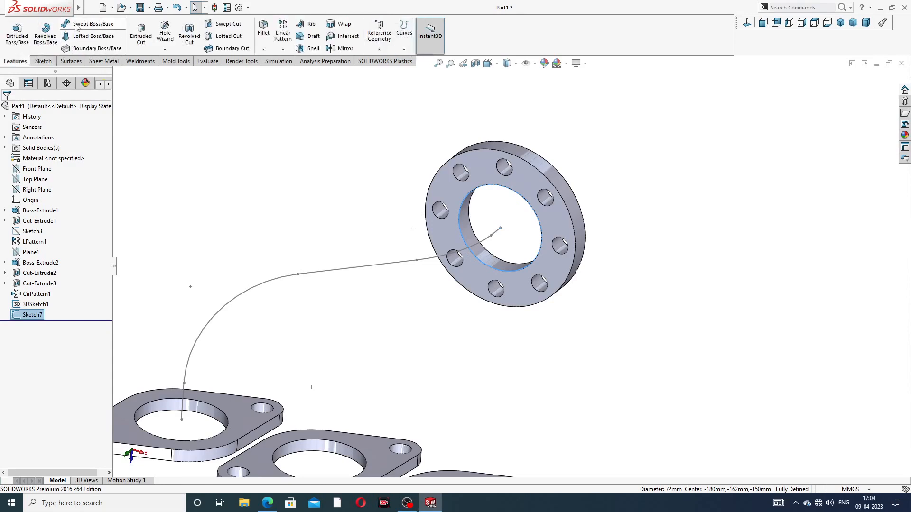
{"action": "left_click", "coordinate": [90, 23]}
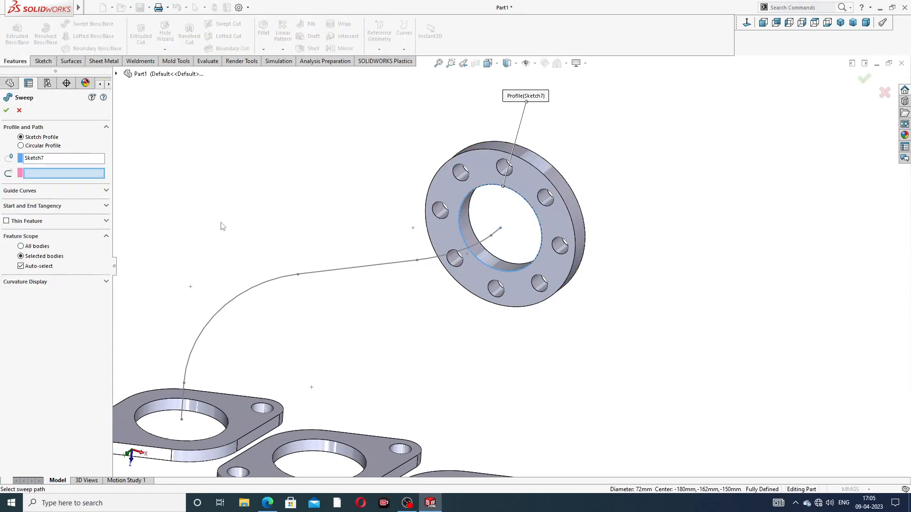
{"action": "middle_click_drag", "start_coordinate": [226, 212], "coordinate": [274, 241]}
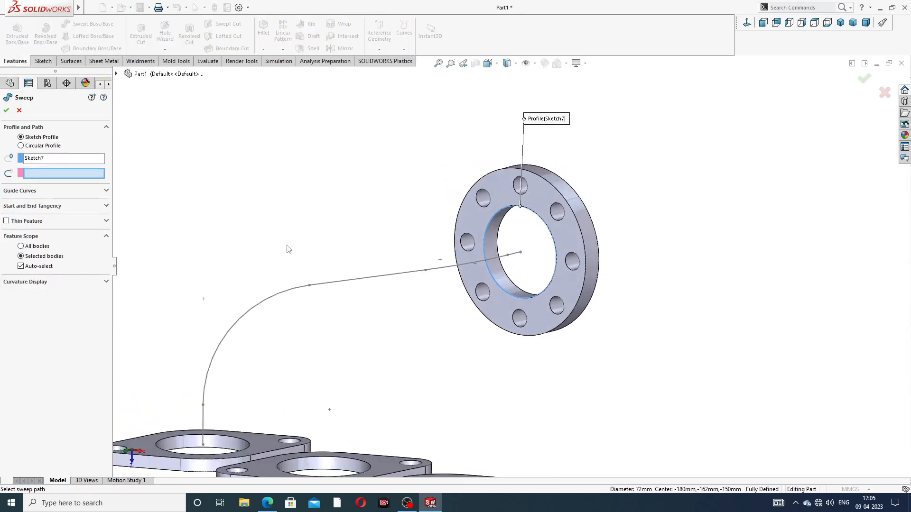
{"action": "left_click", "coordinate": [350, 282]}
{"action": "scroll", "coordinate": [370, 291], "scroll_direction": "up", "scroll_amount": 3}
{"action": "middle_click_drag", "start_coordinate": [372, 294], "coordinate": [398, 331]}
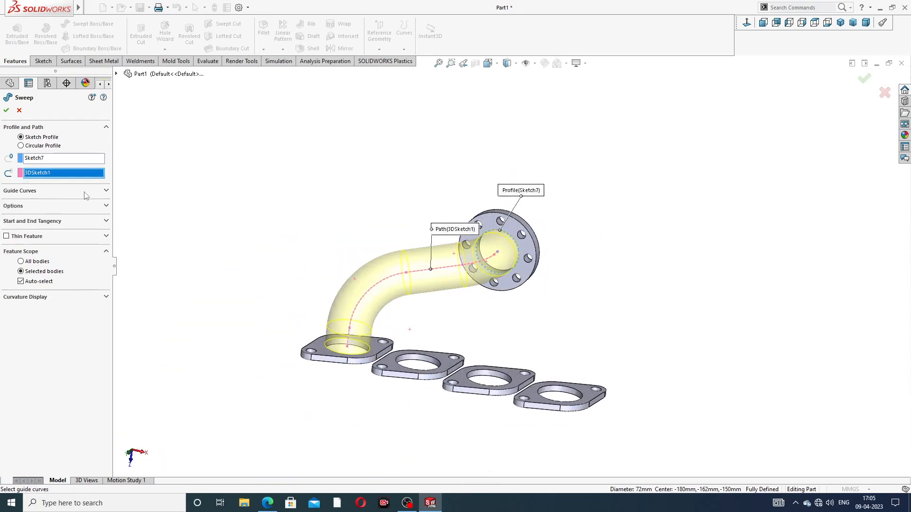
{"action": "left_click", "coordinate": [6, 111]}
{"action": "mouse_move", "coordinate": [554, 303]}
{"action": "middle_mouse_down"}
{"action": "mouse_move", "coordinate": [491, 308]}
{"action": "mouse_move", "coordinate": [403, 271]}
{"action": "mouse_move", "coordinate": [553, 262]}
{"action": "mouse_move", "coordinate": [539, 298]}
{"action": "middle_mouse_up"}
{"action": "scroll", "coordinate": [497, 355], "scroll_direction": "down", "scroll_amount": 1}
{"action": "middle_click_drag", "start_coordinate": [574, 216], "coordinate": [503, 208]}
{"action": "scroll", "coordinate": [452, 340], "scroll_direction": "down", "scroll_amount": 2}
{"action": "scroll", "coordinate": [480, 270], "scroll_direction": "up", "scroll_amount": 2}
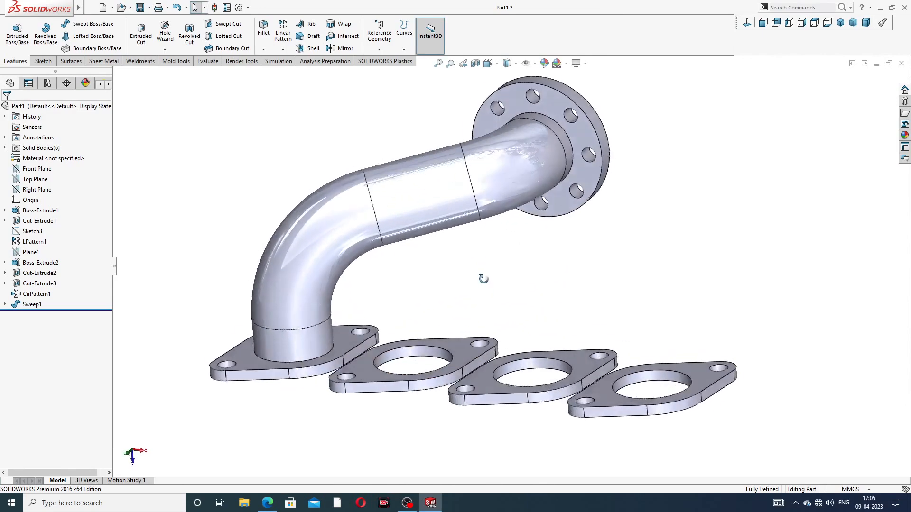
{"action": "scroll", "coordinate": [485, 274], "scroll_direction": "up", "scroll_amount": 1}
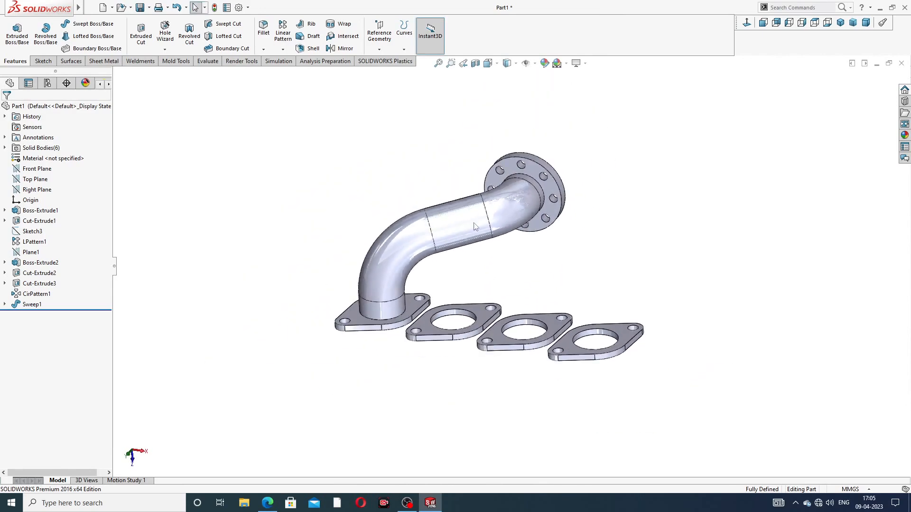
Start a new 3D sketch and draw a line in the XY plane from the round flange's bore centre into the swept pipe
{"action": "left_click", "coordinate": [45, 61]}
{"action": "left_click", "coordinate": [13, 49]}
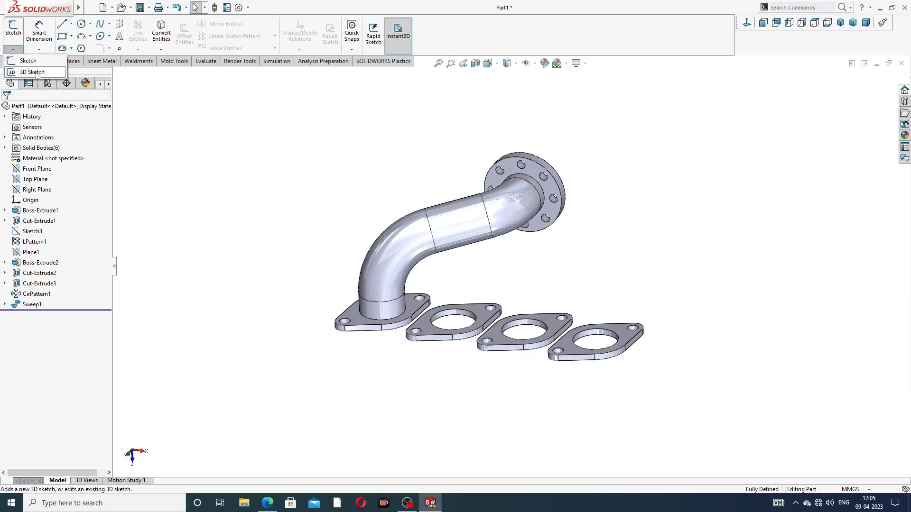
{"action": "left_click", "coordinate": [24, 72]}
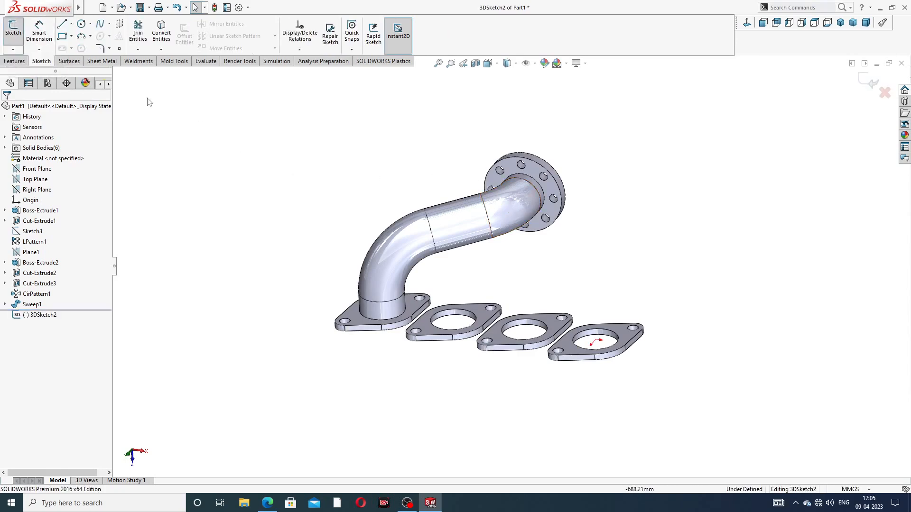
{"action": "middle_click_drag", "start_coordinate": [612, 205], "coordinate": [558, 200]}
{"action": "scroll", "coordinate": [558, 200], "scroll_direction": "down", "scroll_amount": 4}
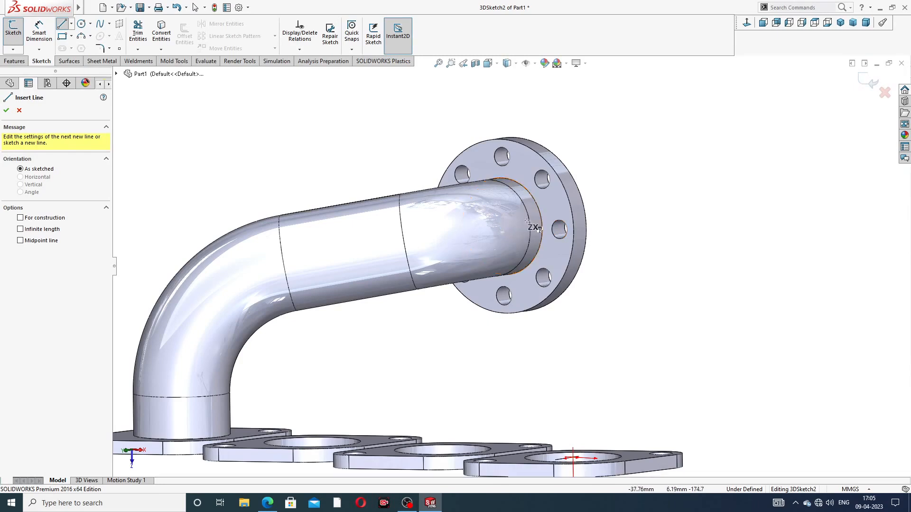
{"action": "left_click", "coordinate": [504, 228]}
{"action": "middle_click_drag", "start_coordinate": [468, 248], "coordinate": [450, 260]}
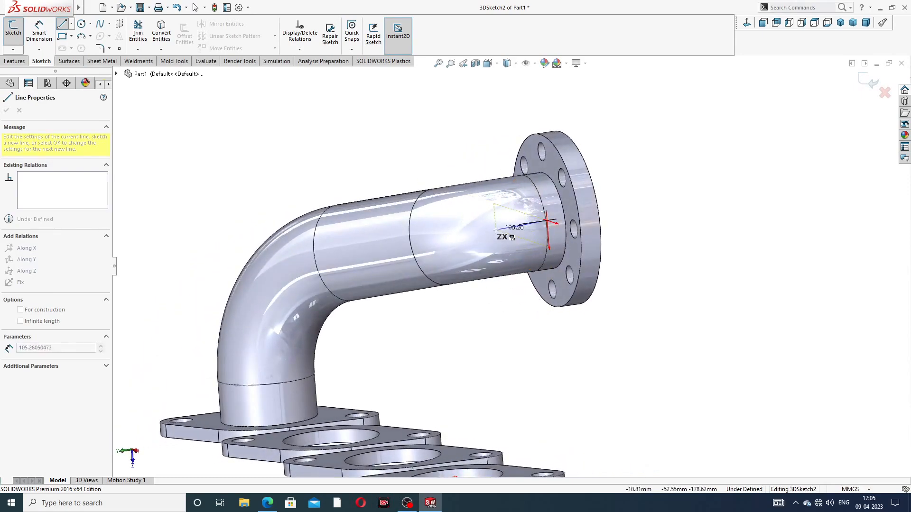
{"action": "mouse_move", "coordinate": [488, 229]}
{"action": "middle_mouse_down"}
{"action": "mouse_move", "coordinate": [455, 236]}
{"action": "mouse_move", "coordinate": [487, 241]}
{"action": "middle_mouse_up"}
{"action": "key", "text": "Tab"}
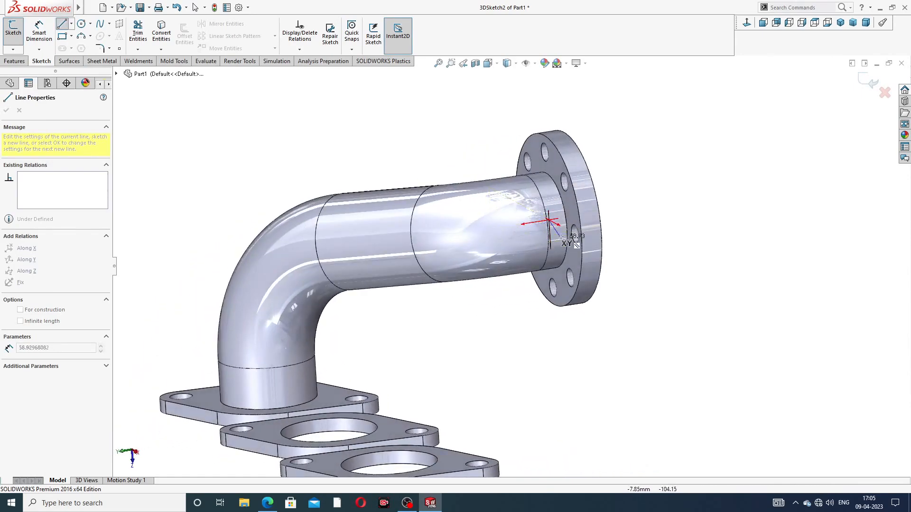
{"action": "left_click", "coordinate": [512, 225]}
{"action": "right_click", "coordinate": [647, 134]}
{"action": "left_click", "coordinate": [664, 172]}
{"action": "mouse_move", "coordinate": [565, 209]}
{"action": "middle_mouse_down"}
{"action": "mouse_move", "coordinate": [595, 155]}
{"action": "mouse_move", "coordinate": [573, 218]}
{"action": "middle_mouse_up"}
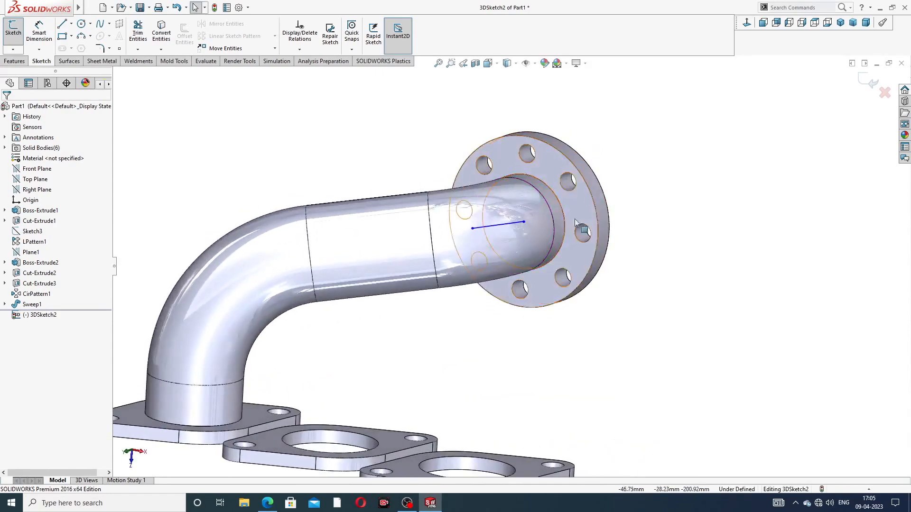
Delete the angled line and draw a replacement about 43 mm long along Y from the round flange's bore centre
{"action": "left_click", "coordinate": [510, 221]}
{"action": "key", "text": "Delete"}
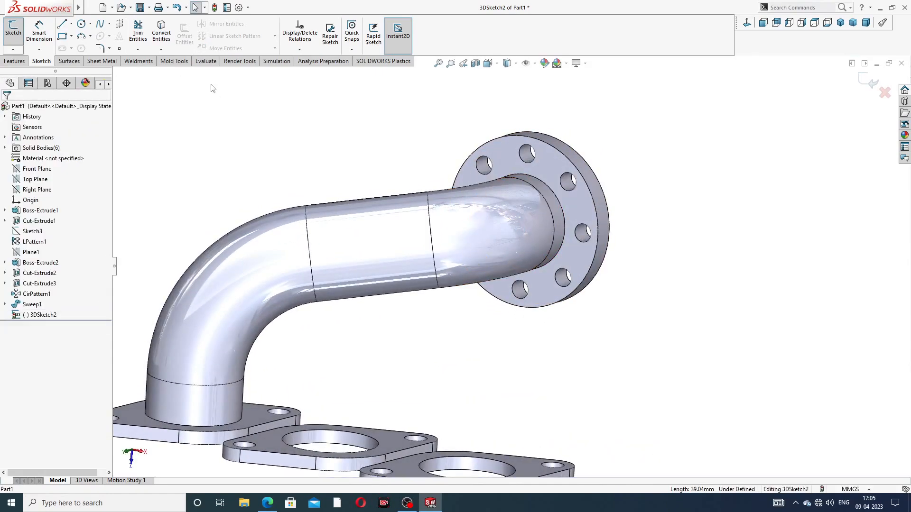
{"action": "left_click", "coordinate": [62, 24]}
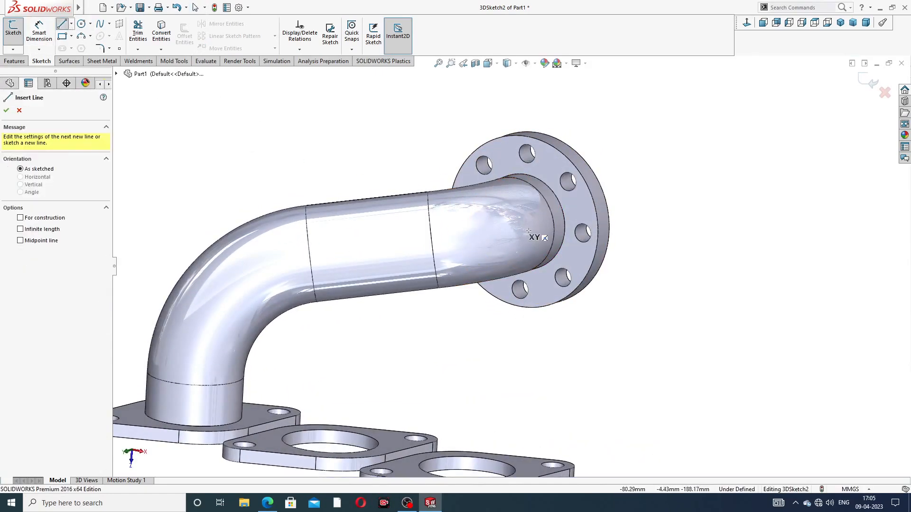
{"action": "scroll", "coordinate": [532, 237], "scroll_direction": "up", "scroll_amount": 3}
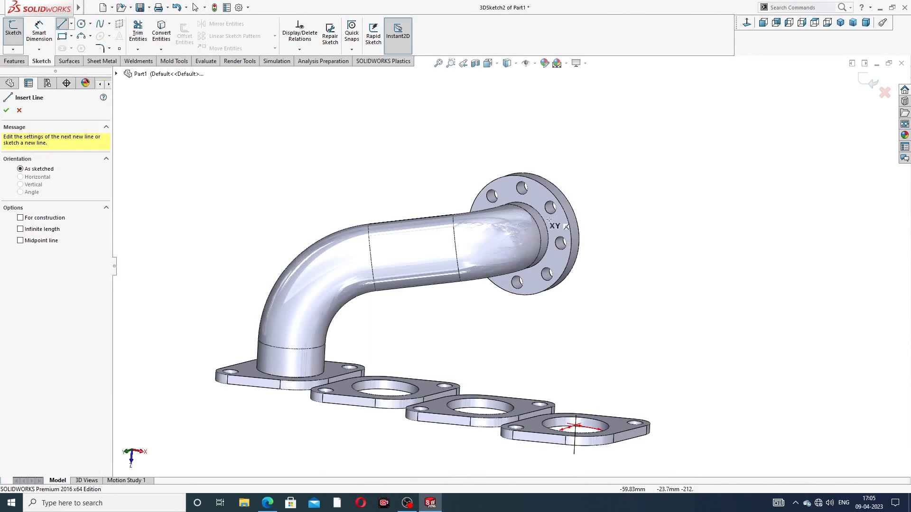
{"action": "left_click", "coordinate": [519, 235]}
{"action": "middle_click_drag", "start_coordinate": [499, 263], "coordinate": [439, 261]}
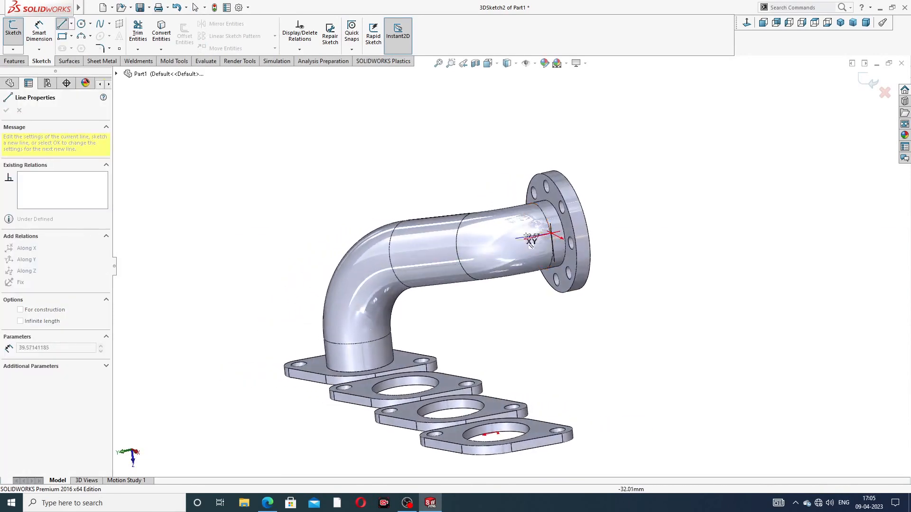
{"action": "middle_click_drag", "start_coordinate": [517, 240], "coordinate": [490, 251]}
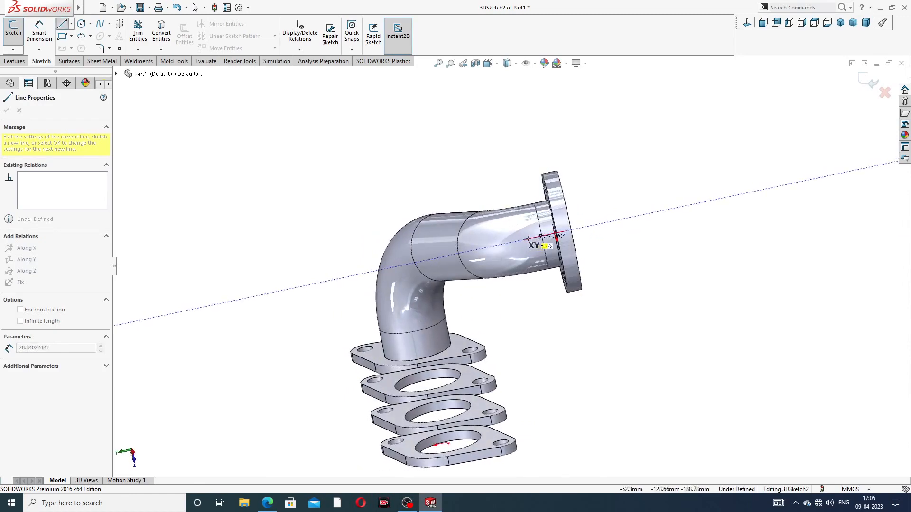
{"action": "left_click", "coordinate": [515, 242]}
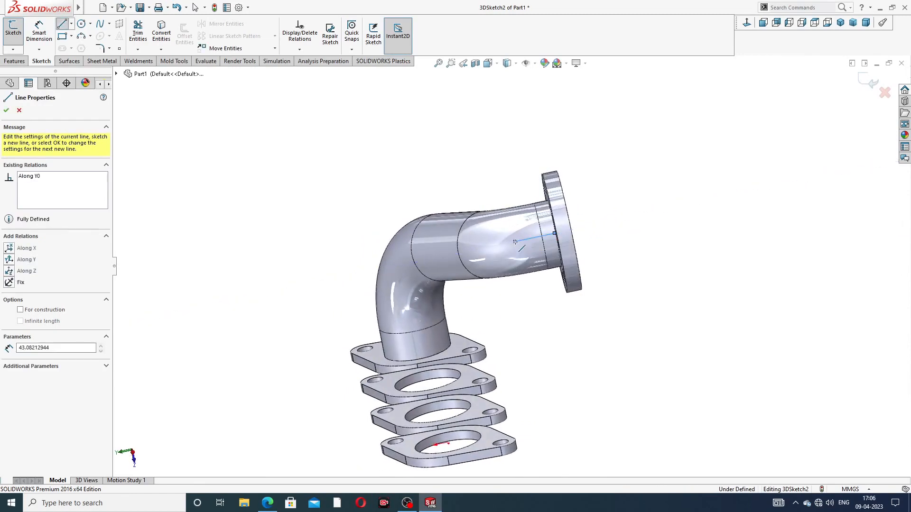
{"action": "right_click", "coordinate": [560, 153]}
{"action": "left_click", "coordinate": [584, 161]}
{"action": "middle_click_drag", "start_coordinate": [600, 222], "coordinate": [595, 203]}
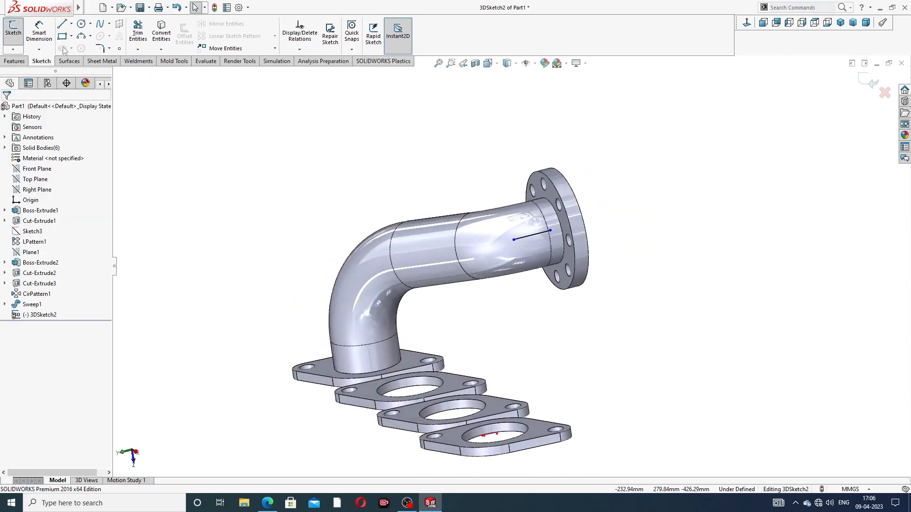
Draw a vertical line about 43 mm long along Z, upward from the second oval flange's bore centre
{"action": "left_click", "coordinate": [61, 24]}
{"action": "scroll", "coordinate": [453, 328], "scroll_direction": "up", "scroll_amount": 3}
{"action": "middle_click_drag", "start_coordinate": [447, 323], "coordinate": [466, 337]}
{"action": "scroll", "coordinate": [465, 338], "scroll_direction": "down", "scroll_amount": 4}
{"action": "scroll", "coordinate": [465, 337], "scroll_direction": "down", "scroll_amount": 3}
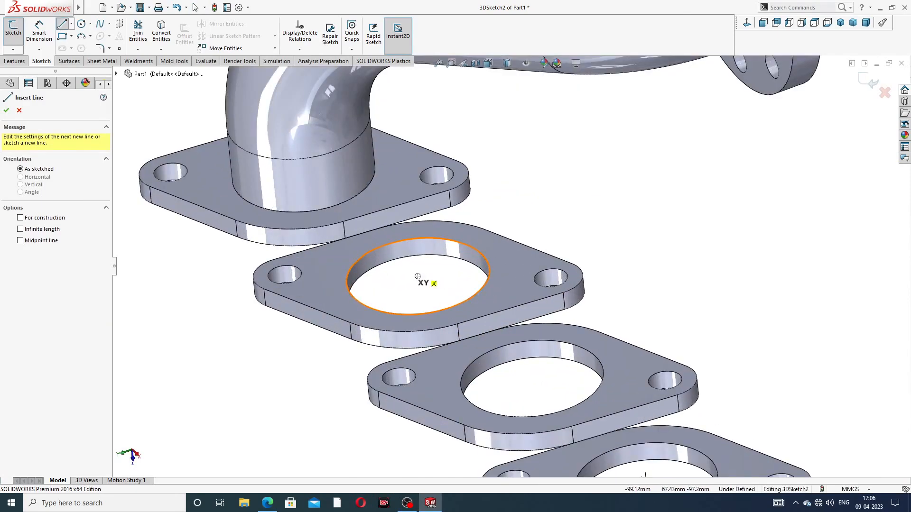
{"action": "left_click", "coordinate": [417, 276]}
{"action": "scroll", "coordinate": [429, 216], "scroll_direction": "up", "scroll_amount": 2}
{"action": "middle_click_drag", "start_coordinate": [436, 212], "coordinate": [534, 185]}
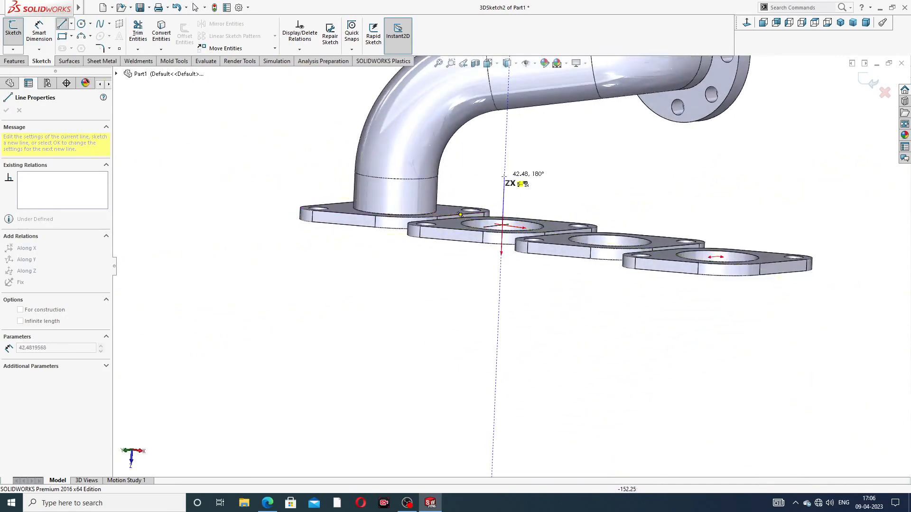
{"action": "left_click", "coordinate": [504, 176]}
{"action": "right_click", "coordinate": [558, 122]}
{"action": "left_click", "coordinate": [583, 160]}
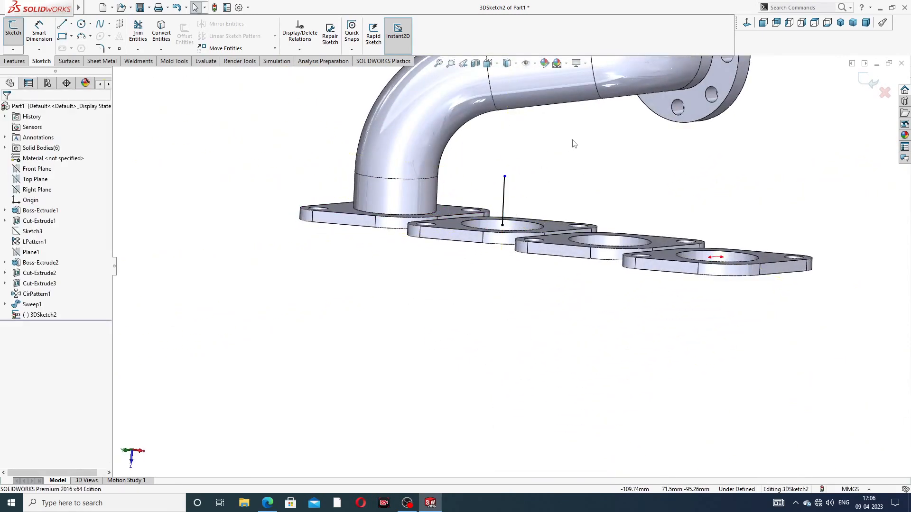
Join the vertical line's upper end to the free end of the round flange's line with a slanted line
{"action": "scroll", "coordinate": [573, 141], "scroll_direction": "up", "scroll_amount": 3}
{"action": "middle_click_drag", "start_coordinate": [562, 135], "coordinate": [577, 177]}
{"action": "scroll", "coordinate": [576, 177], "scroll_direction": "down", "scroll_amount": 2}
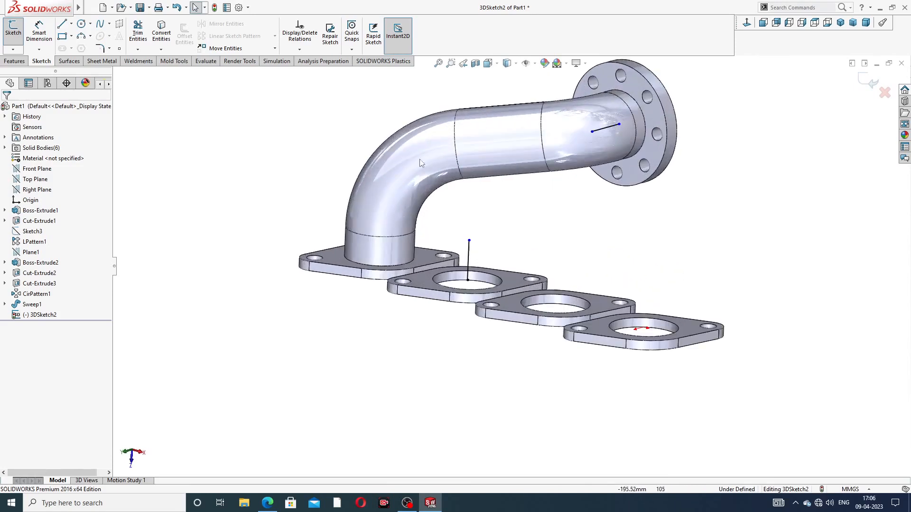
{"action": "left_click", "coordinate": [63, 24]}
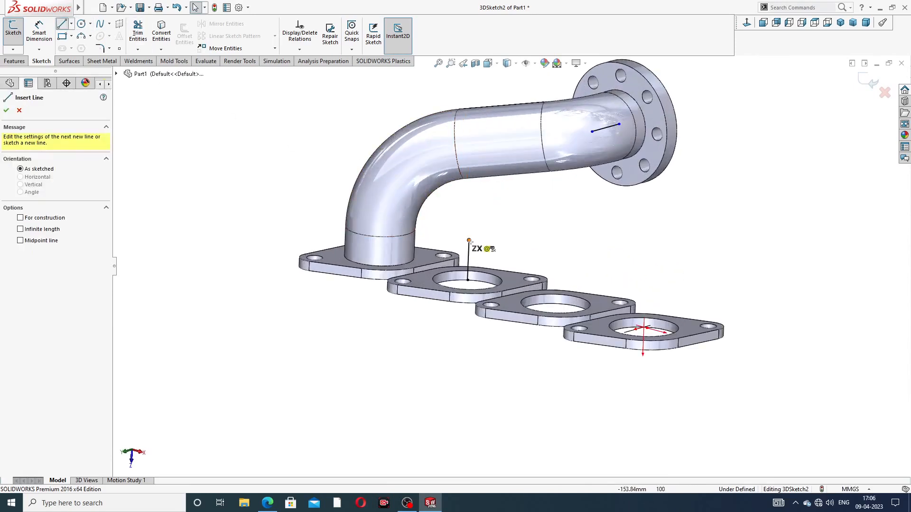
{"action": "left_click", "coordinate": [468, 240]}
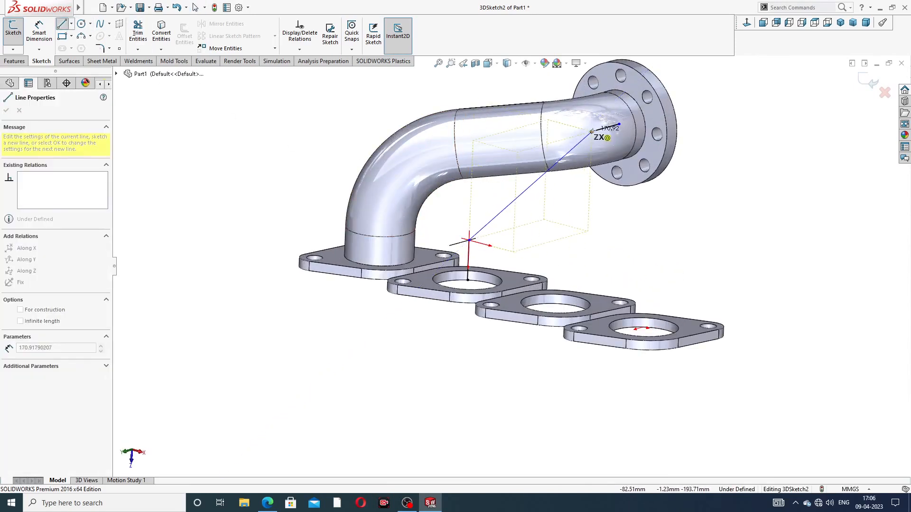
{"action": "left_click", "coordinate": [592, 131]}
{"action": "right_click", "coordinate": [731, 118]}
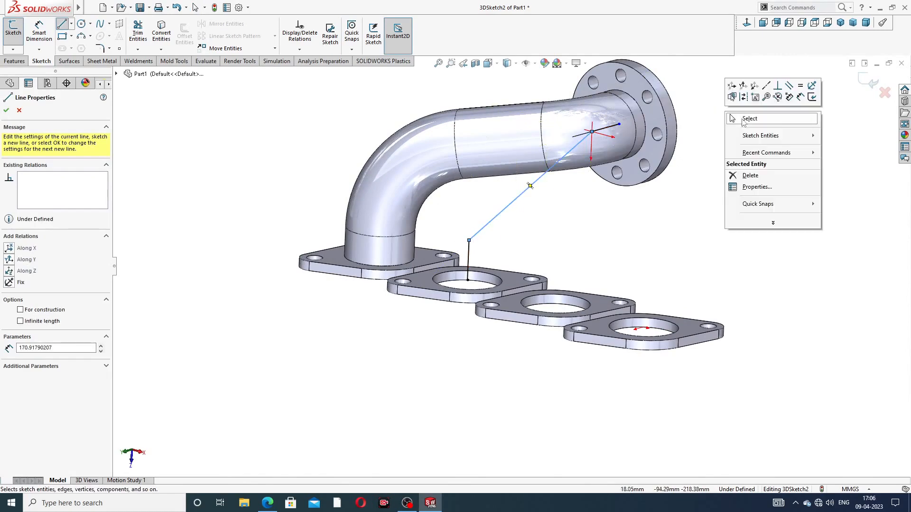
{"action": "left_click", "coordinate": [749, 119]}
{"action": "scroll", "coordinate": [645, 127], "scroll_direction": "down", "scroll_amount": 8}
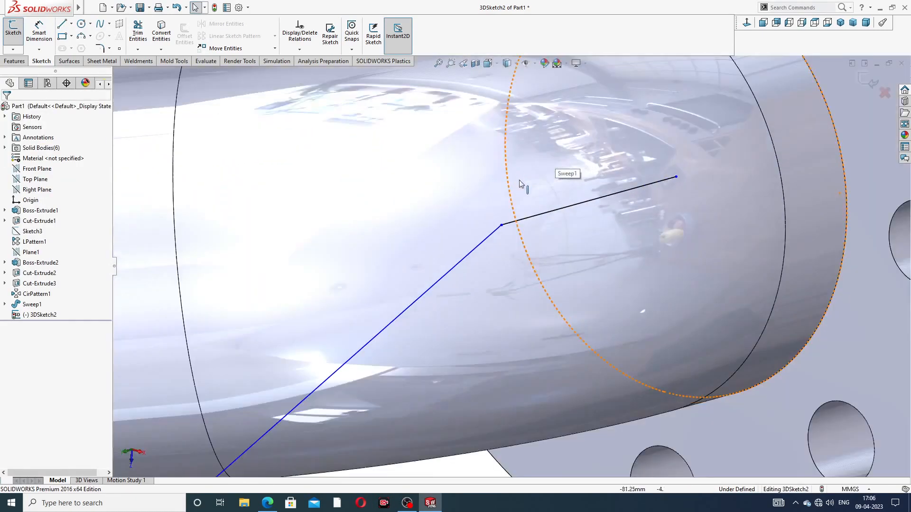
{"action": "scroll", "coordinate": [518, 179], "scroll_direction": "down", "scroll_amount": 6}
{"action": "scroll", "coordinate": [515, 247], "scroll_direction": "down", "scroll_amount": 2}
{"action": "scroll", "coordinate": [535, 260], "scroll_direction": "up", "scroll_amount": 10}
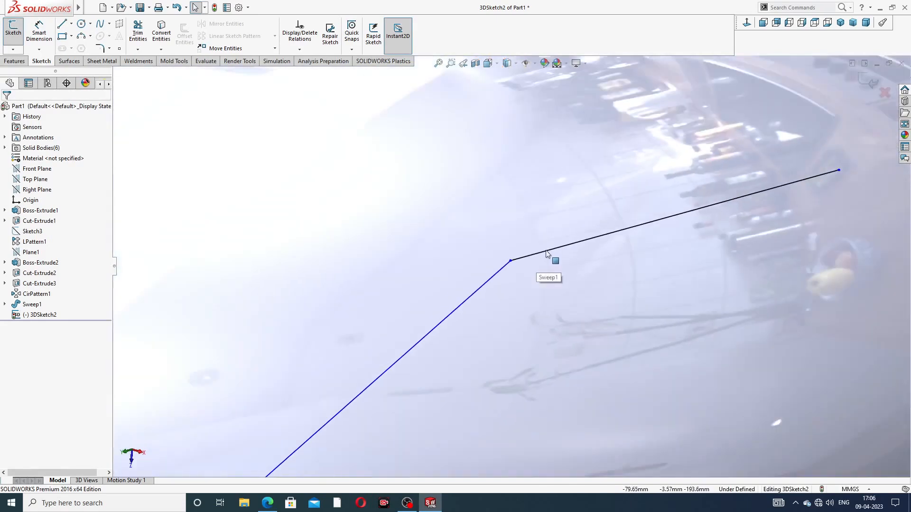
{"action": "scroll", "coordinate": [481, 353], "scroll_direction": "up", "scroll_amount": 4}
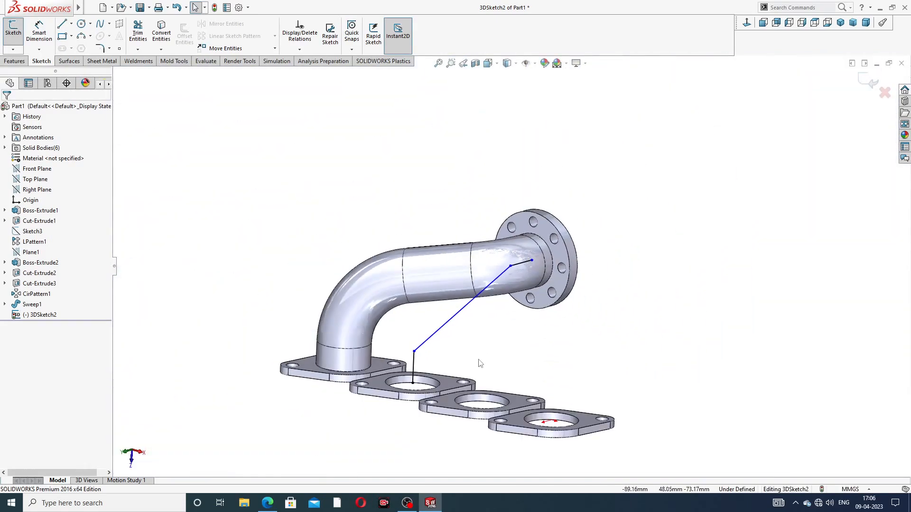
Dimension the vertical line above the second oval flange to 114 mm
{"action": "left_click", "coordinate": [37, 41]}
{"action": "scroll", "coordinate": [463, 377], "scroll_direction": "down", "scroll_amount": 5}
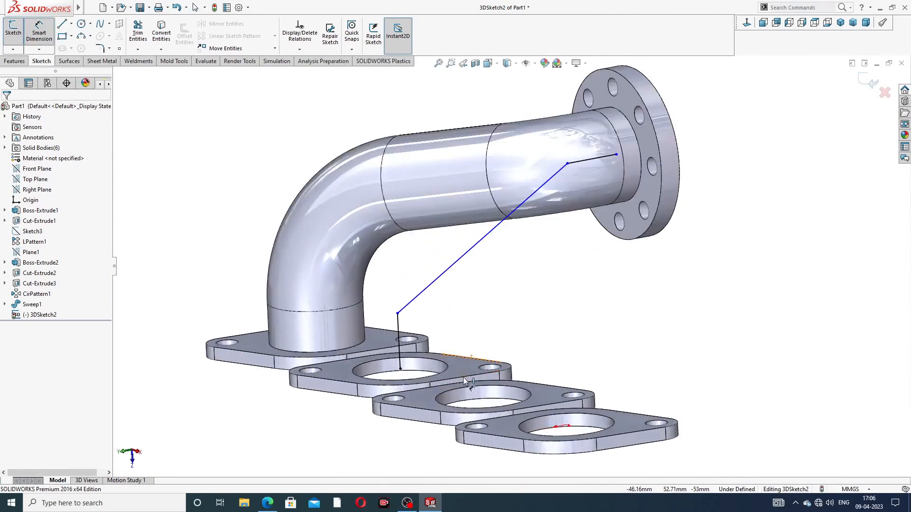
{"action": "left_click", "coordinate": [399, 321]}
{"action": "left_click", "coordinate": [249, 392]}
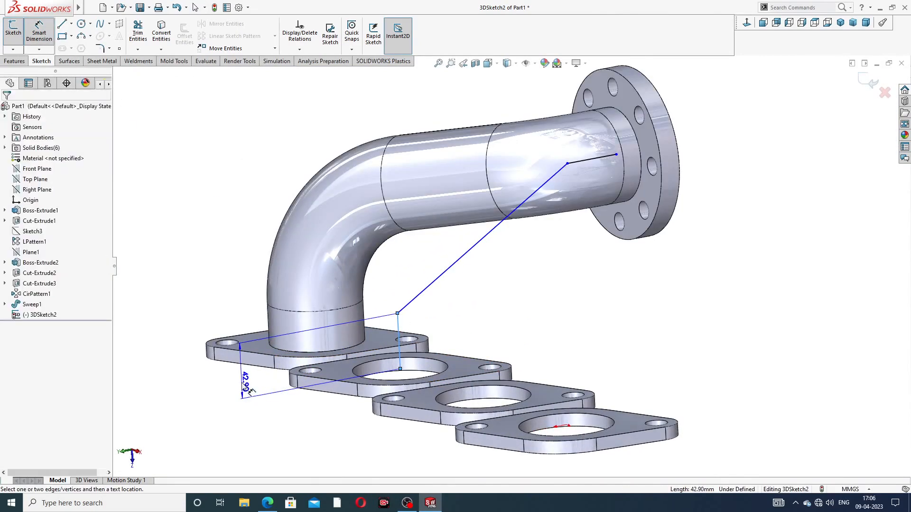
{"action": "type", "text": "114"}
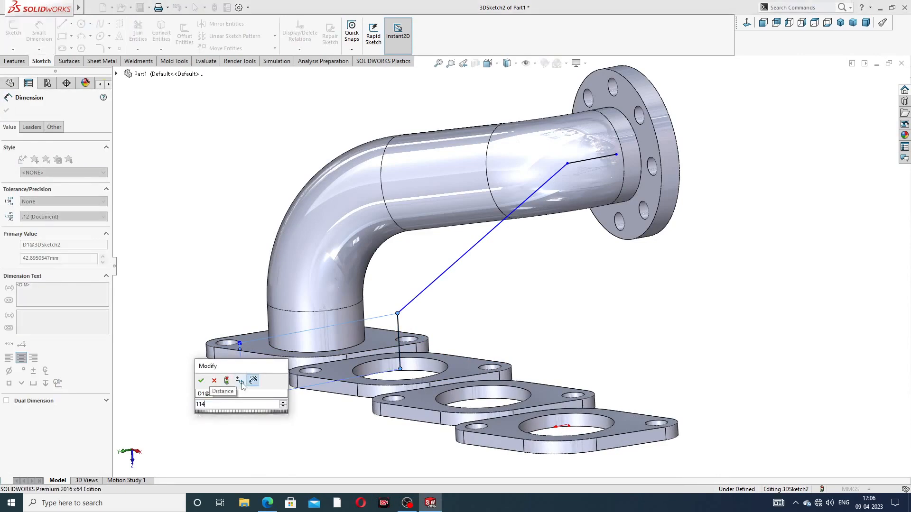
{"action": "key", "text": "Return"}
{"action": "left_click", "coordinate": [506, 293]}
Dimension the short path line at the round flange to 54 mm and end dimensioning
{"action": "scroll", "coordinate": [578, 187], "scroll_direction": "up", "scroll_amount": 2}
{"action": "scroll", "coordinate": [577, 188], "scroll_direction": "down", "scroll_amount": 2}
{"action": "scroll", "coordinate": [578, 196], "scroll_direction": "down", "scroll_amount": 2}
{"action": "left_click", "coordinate": [547, 212]}
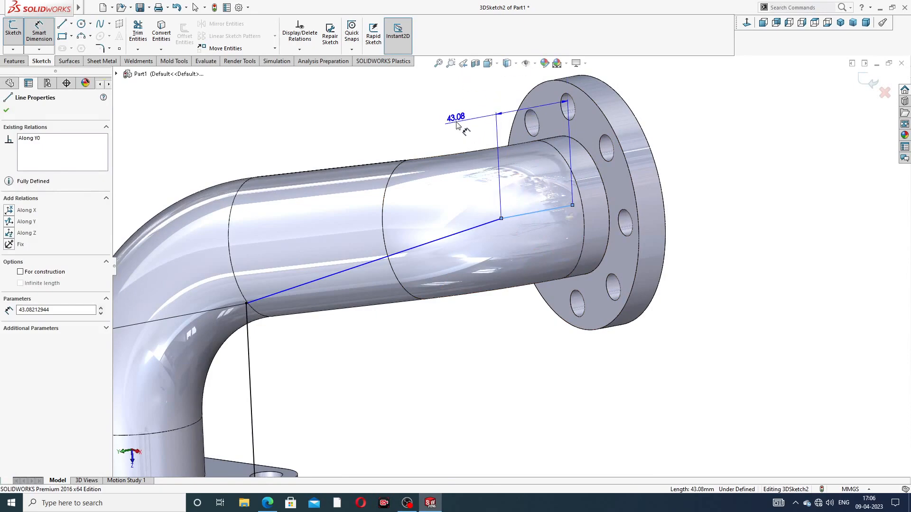
{"action": "left_click", "coordinate": [461, 124]}
{"action": "type", "text": "54"}
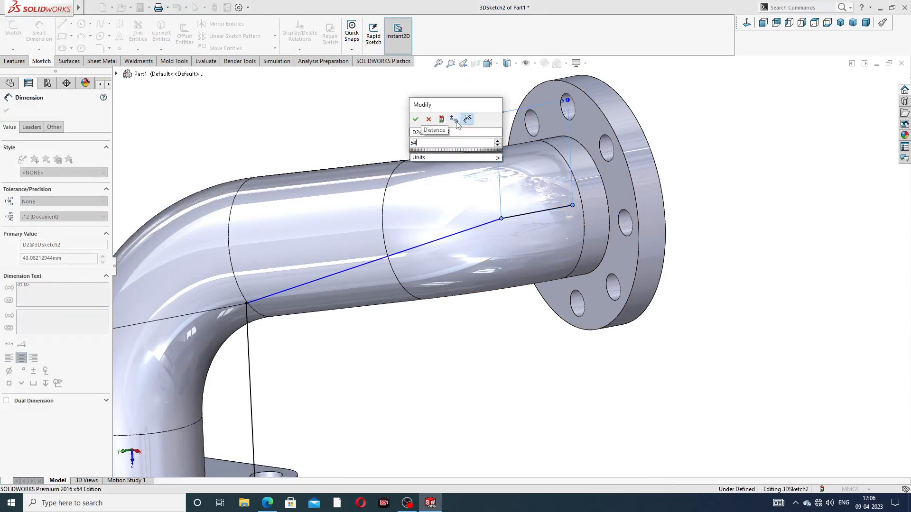
{"action": "left_click", "coordinate": [416, 119]}
{"action": "left_click", "coordinate": [746, 138]}
{"action": "scroll", "coordinate": [692, 147], "scroll_direction": "up", "scroll_amount": 3}
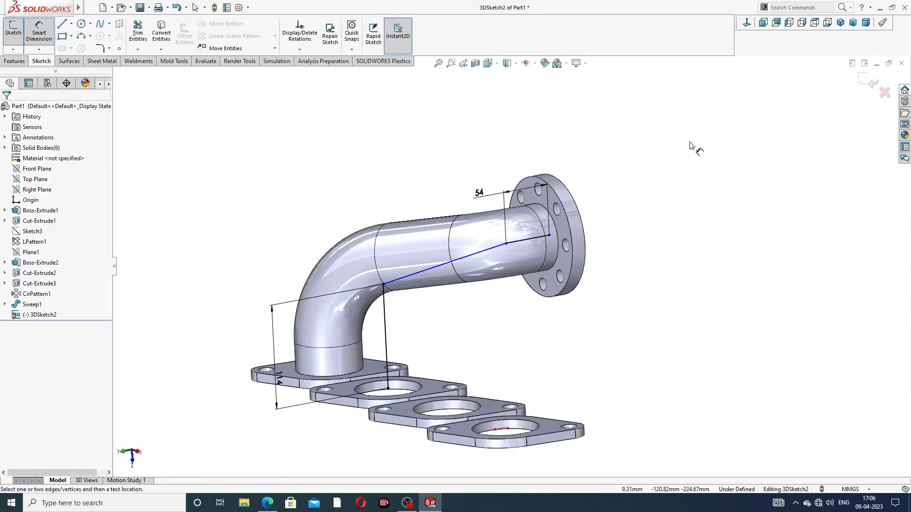
{"action": "right_click", "coordinate": [652, 160]}
{"action": "left_click", "coordinate": [674, 187]}
Fully constrain the path's endpoint at the centre of the round flange's bore
{"action": "scroll", "coordinate": [562, 260], "scroll_direction": "down", "scroll_amount": 6}
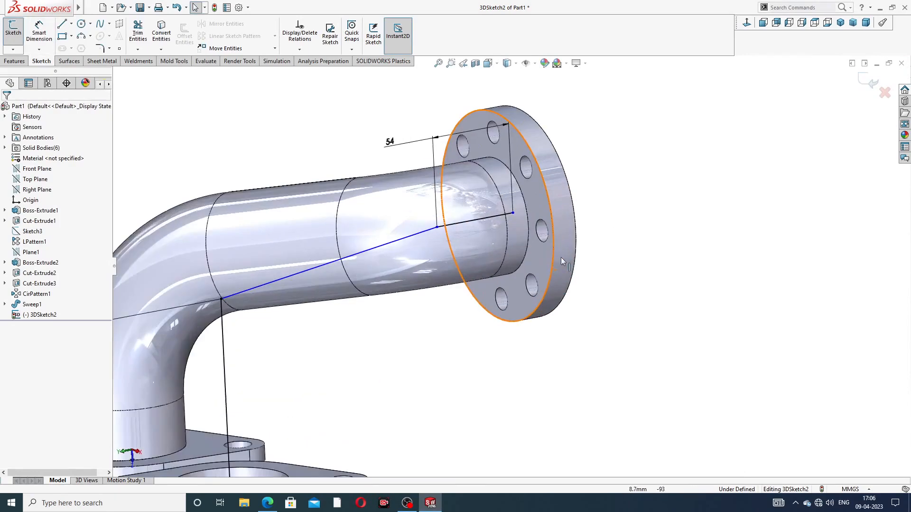
{"action": "mouse_move", "coordinate": [464, 205]}
{"action": "left_mouse_down"}
{"action": "mouse_move", "coordinate": [491, 192]}
{"action": "mouse_move", "coordinate": [488, 202]}
{"action": "mouse_move", "coordinate": [432, 212]}
{"action": "left_mouse_up"}
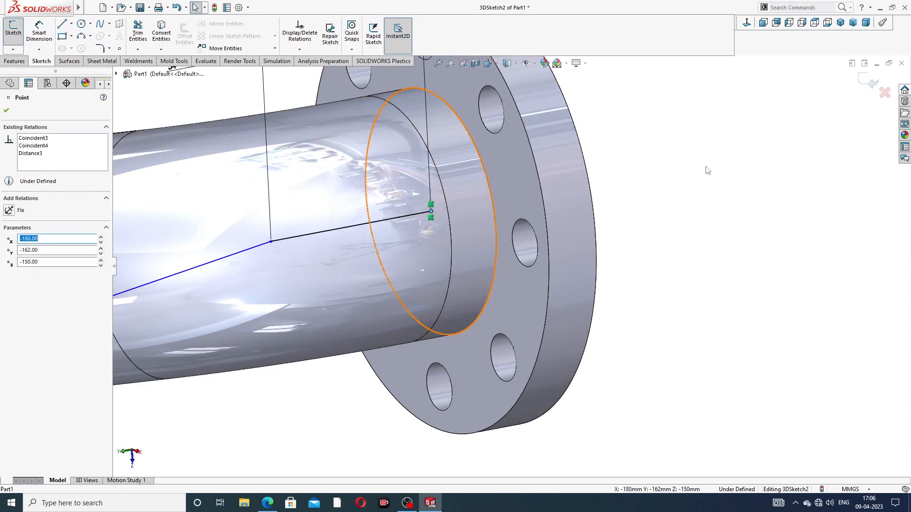
{"action": "key", "text": "Escape"}
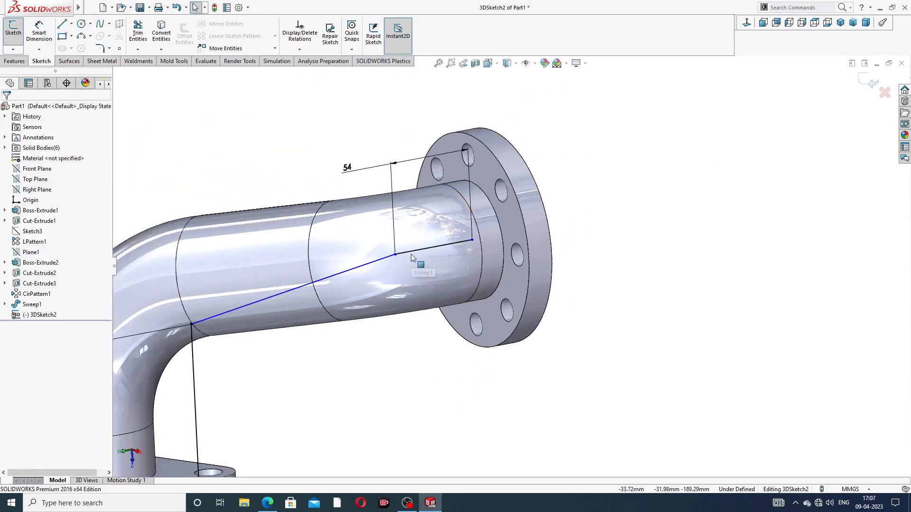
{"action": "scroll", "coordinate": [411, 254], "scroll_direction": "up", "scroll_amount": 5}
{"action": "scroll", "coordinate": [392, 265], "scroll_direction": "down", "scroll_amount": 6}
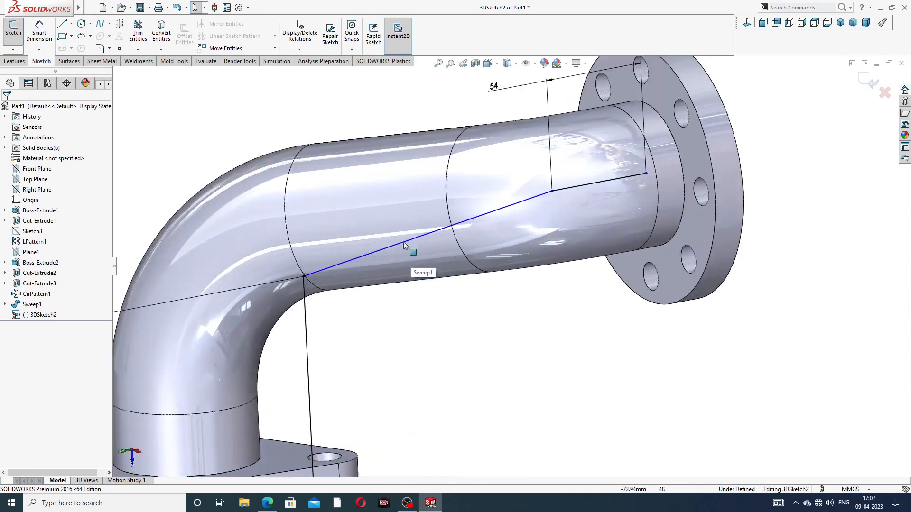
{"action": "scroll", "coordinate": [646, 173], "scroll_direction": "down", "scroll_amount": 3}
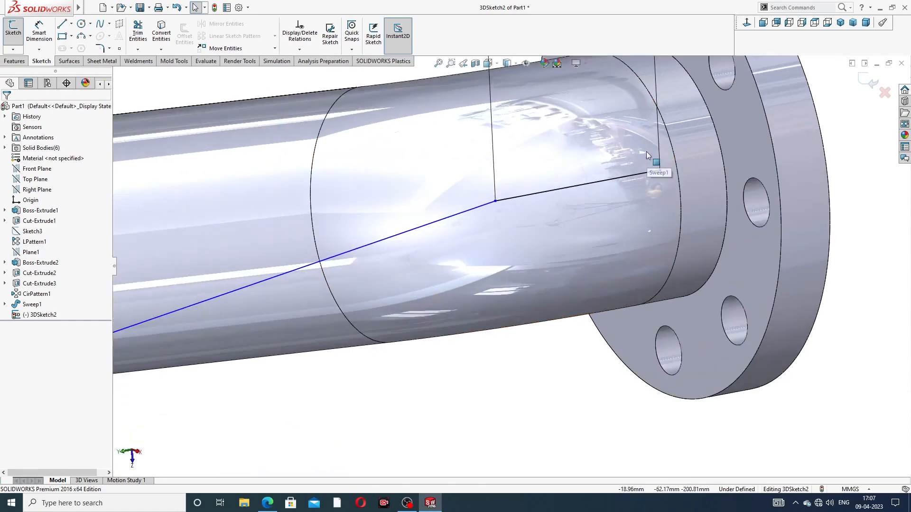
{"action": "mouse_move", "coordinate": [659, 170]}
{"action": "left_mouse_down"}
{"action": "mouse_move", "coordinate": [722, 155]}
{"action": "mouse_move", "coordinate": [661, 169]}
{"action": "left_mouse_up"}
{"action": "left_click", "coordinate": [851, 161]}
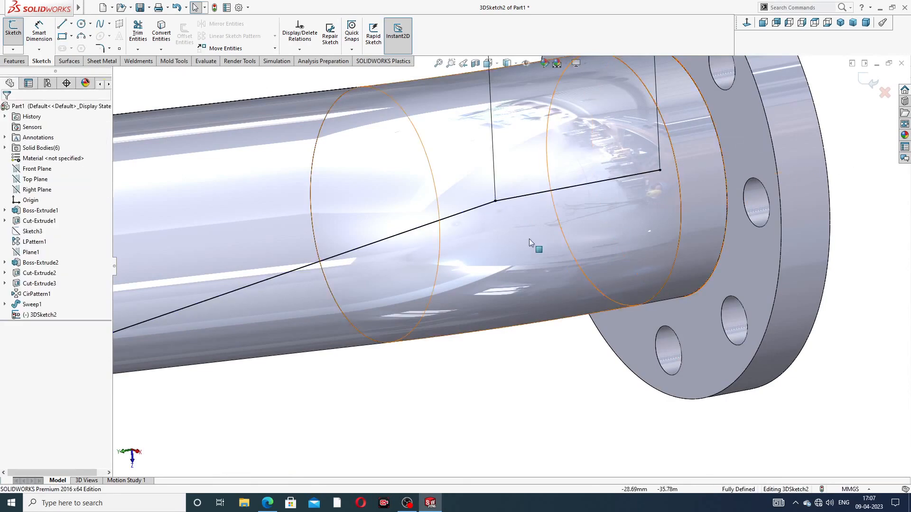
Fillet the path corner near the round flange with a 68 mm radius
{"action": "scroll", "coordinate": [525, 239], "scroll_direction": "up", "scroll_amount": 6}
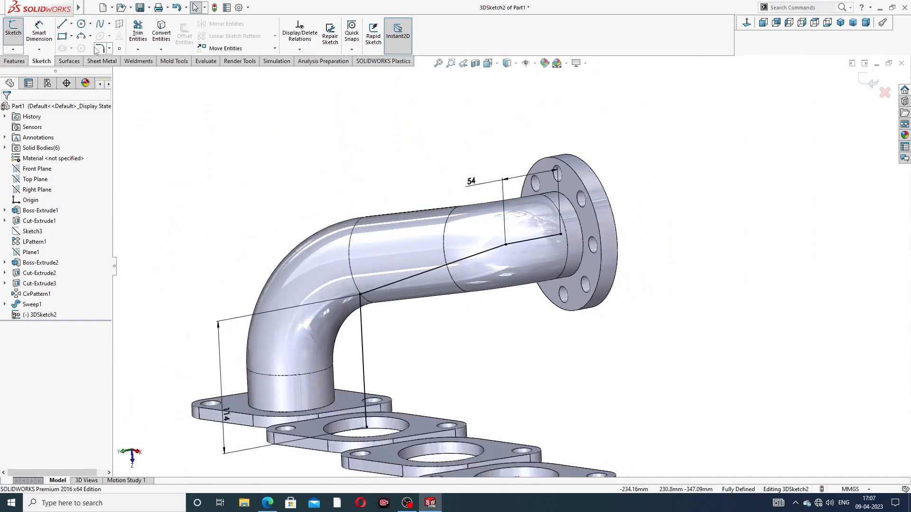
{"action": "left_click", "coordinate": [100, 49]}
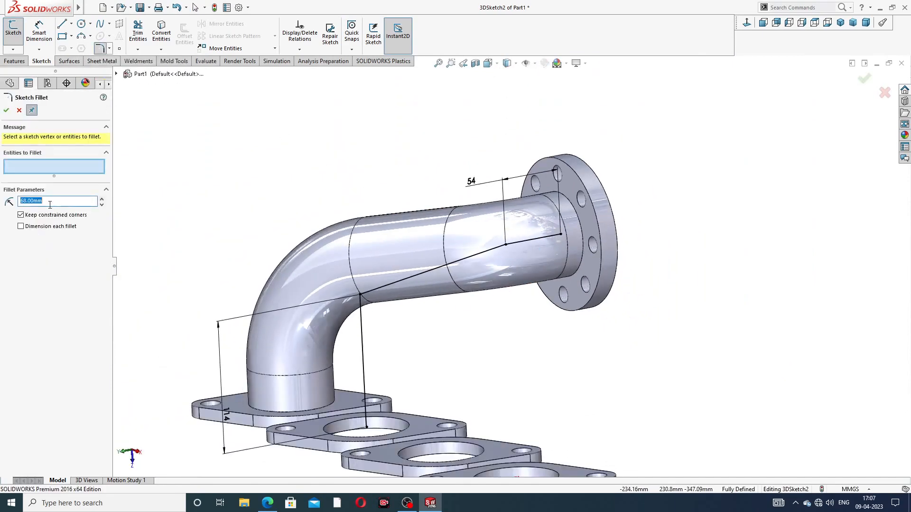
{"action": "left_click", "coordinate": [505, 246]}
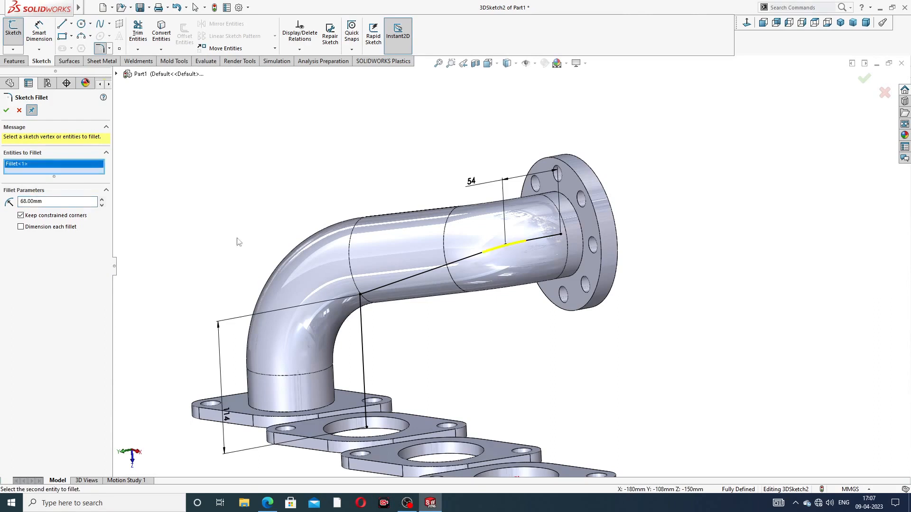
{"action": "left_click", "coordinate": [6, 112]}
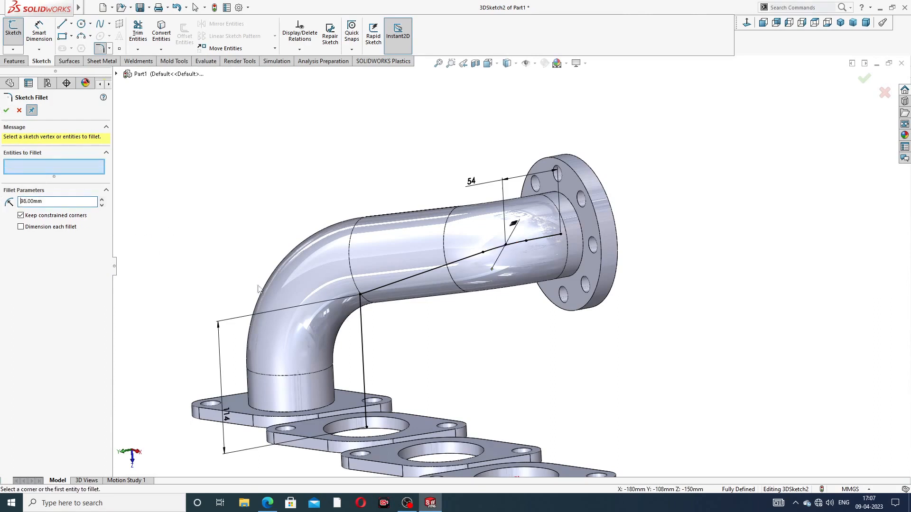
Fillet the path corner above the second oval flange with a 98 mm radius and close the fillet command
{"action": "left_click", "coordinate": [360, 297]}
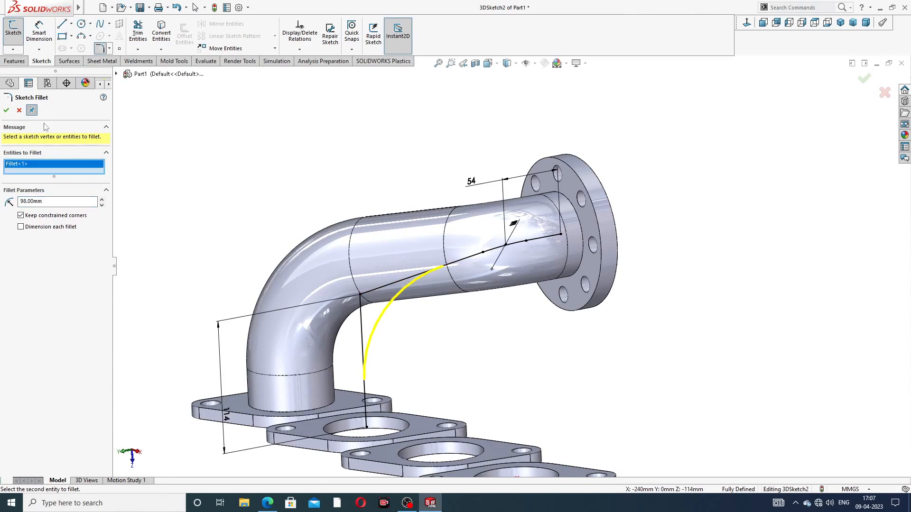
{"action": "left_click", "coordinate": [6, 111]}
{"action": "left_click", "coordinate": [6, 111]}
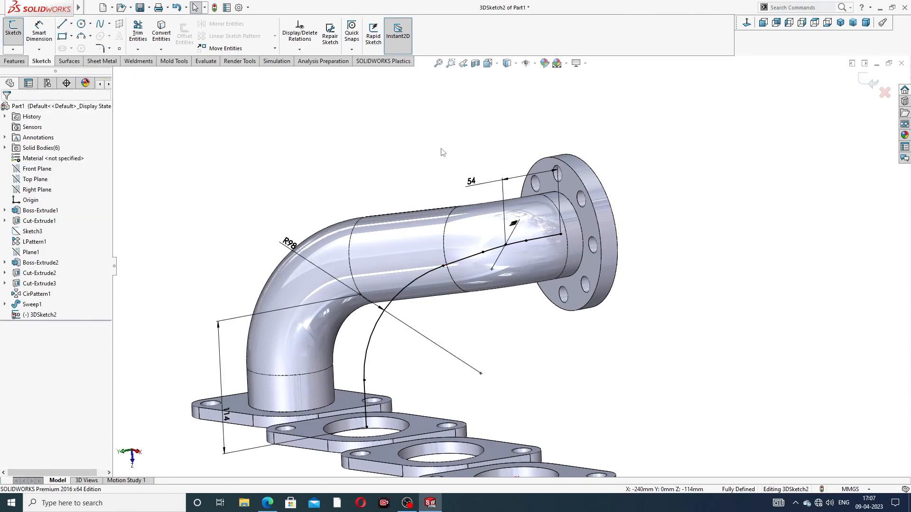
Close the finished 3D path sketch of the second pipe
{"action": "middle_click_drag", "start_coordinate": [462, 221], "coordinate": [495, 209]}
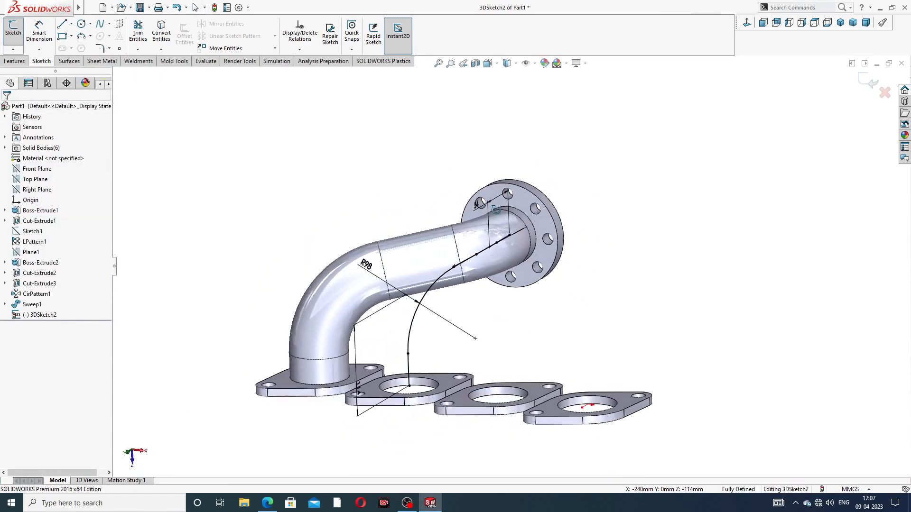
{"action": "scroll", "coordinate": [556, 210], "scroll_direction": "down", "scroll_amount": 3}
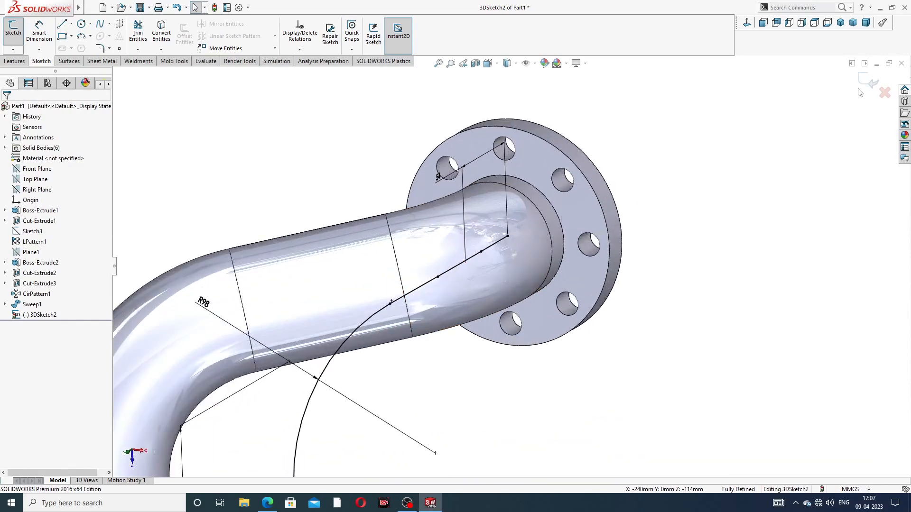
{"action": "left_click", "coordinate": [869, 82]}
Sketch on the round flange's pipe-side face, convert the bore's circular edge into a profile, and close the sketch
{"action": "left_click", "coordinate": [576, 210]}
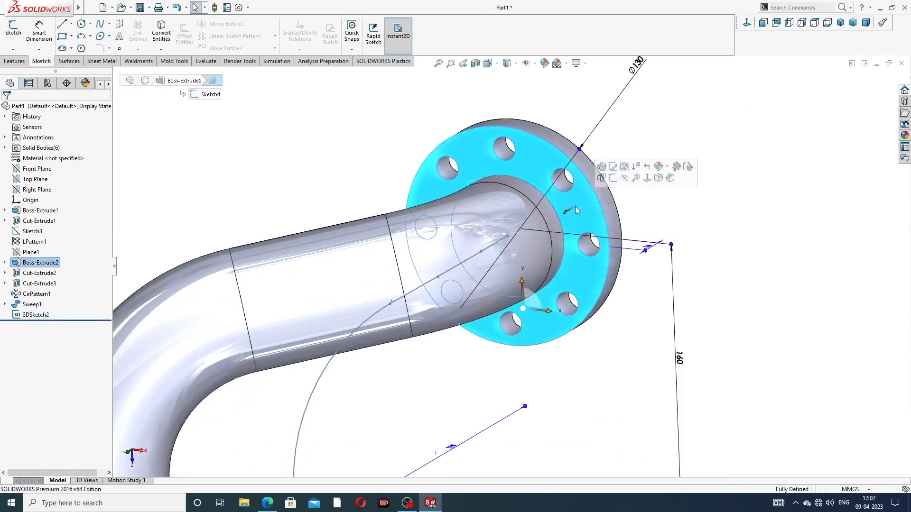
{"action": "left_click", "coordinate": [629, 174]}
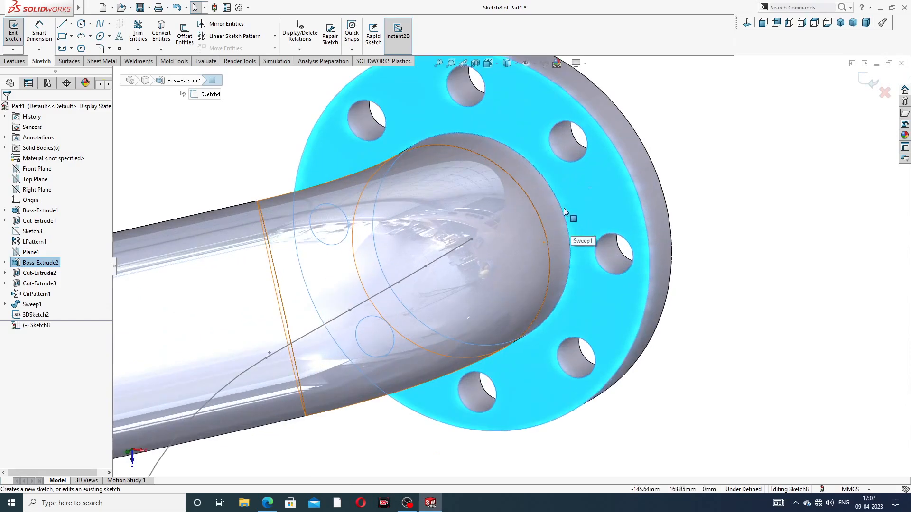
{"action": "left_click", "coordinate": [561, 205]}
{"action": "scroll", "coordinate": [562, 206], "scroll_direction": "down", "scroll_amount": 3}
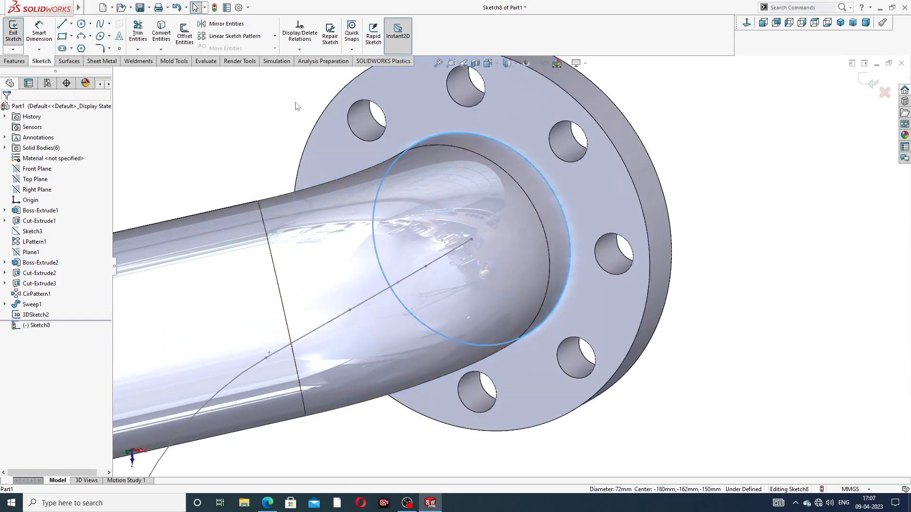
{"action": "left_click", "coordinate": [167, 40]}
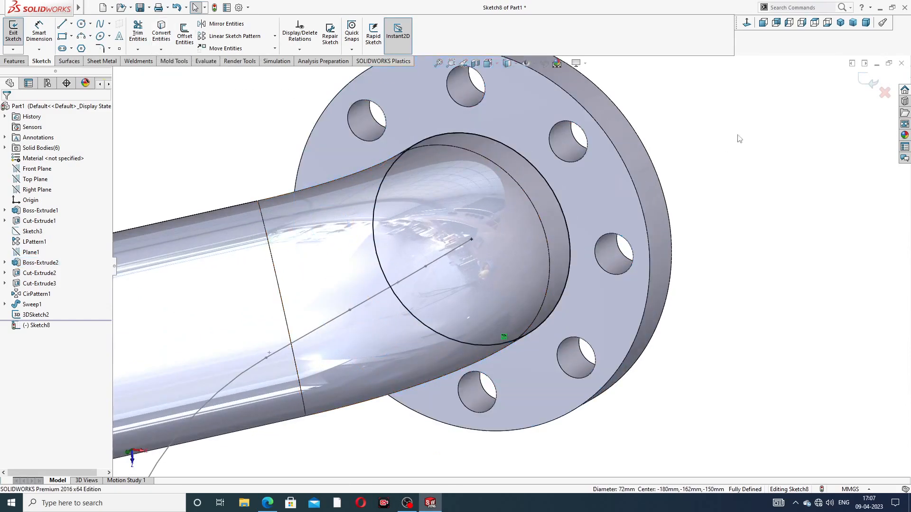
{"action": "left_click", "coordinate": [868, 80]}
Sweep the circular profile on the round flange along the 3D path to the second oval flange
{"action": "middle_click_drag", "start_coordinate": [709, 142], "coordinate": [680, 92]}
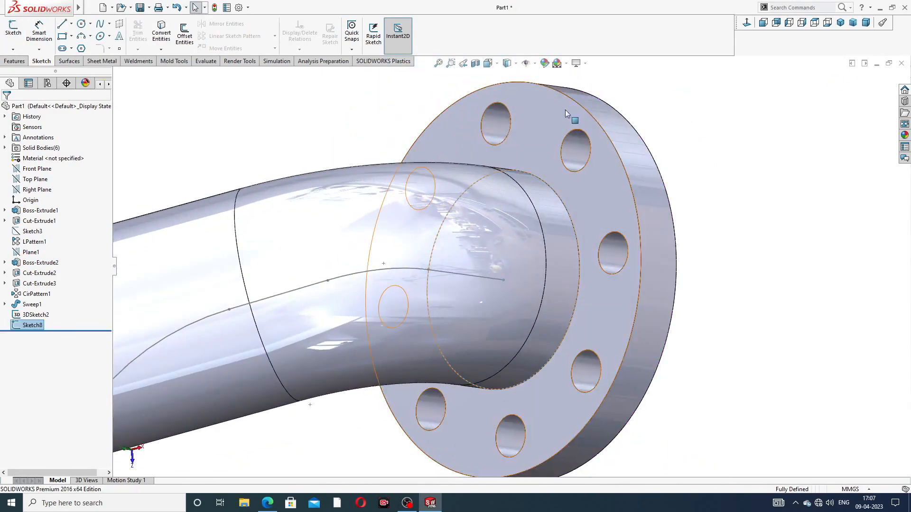
{"action": "left_click", "coordinate": [14, 61]}
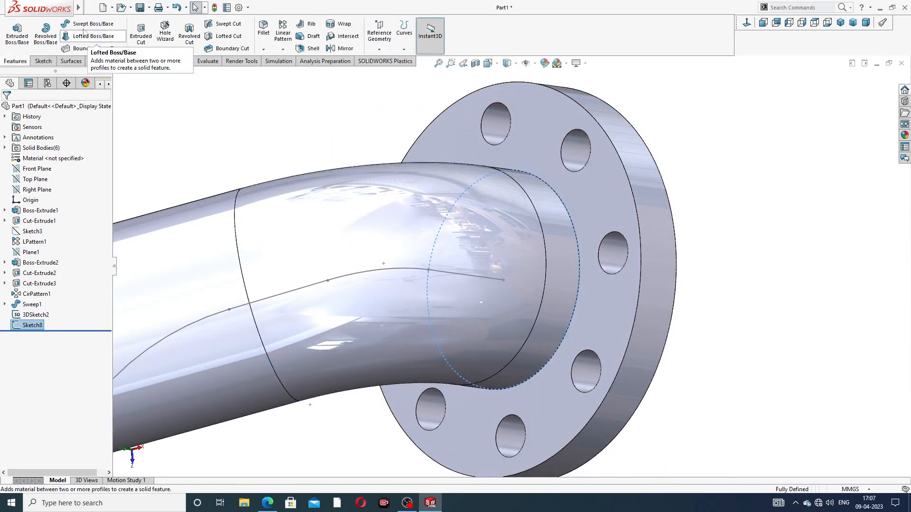
{"action": "left_click", "coordinate": [90, 24]}
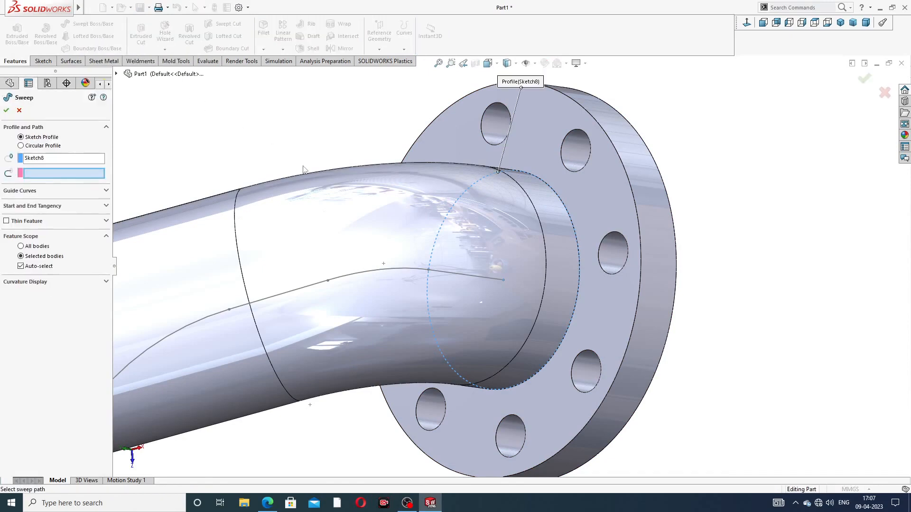
{"action": "scroll", "coordinate": [538, 173], "scroll_direction": "up", "scroll_amount": 3}
{"action": "scroll", "coordinate": [411, 204], "scroll_direction": "up", "scroll_amount": 3}
{"action": "middle_click_drag", "start_coordinate": [424, 325], "coordinate": [418, 396]}
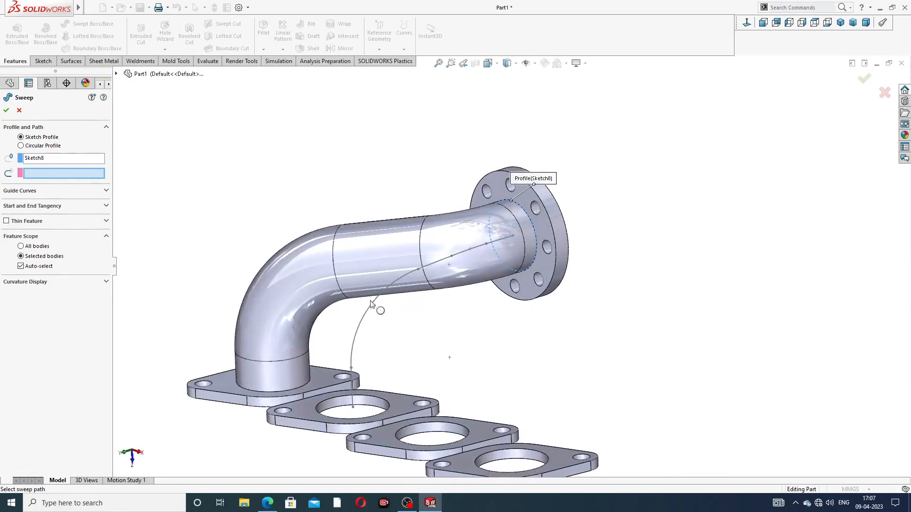
{"action": "left_click", "coordinate": [373, 309]}
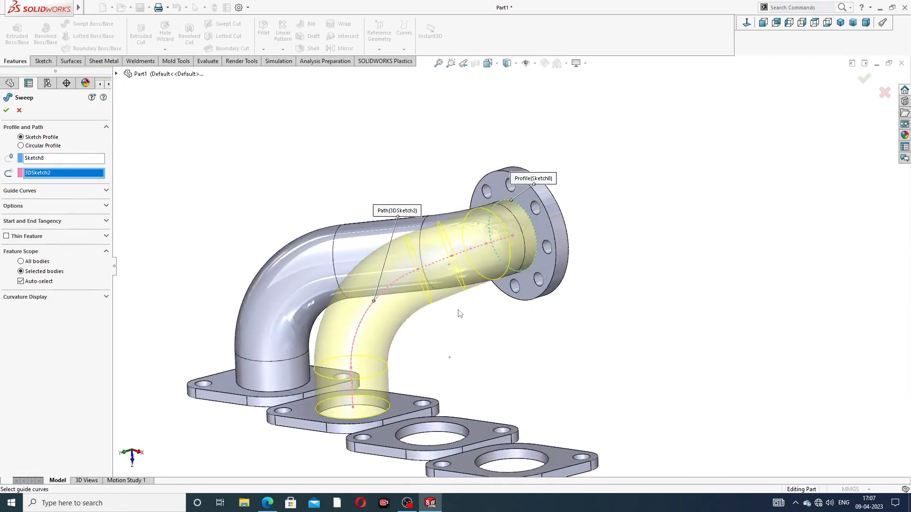
{"action": "middle_click_drag", "start_coordinate": [463, 315], "coordinate": [492, 329]}
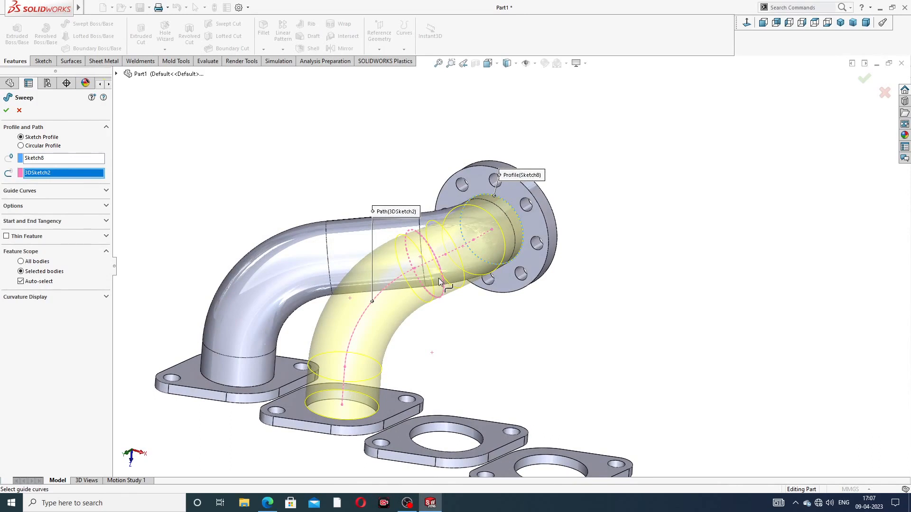
{"action": "left_click", "coordinate": [6, 113]}
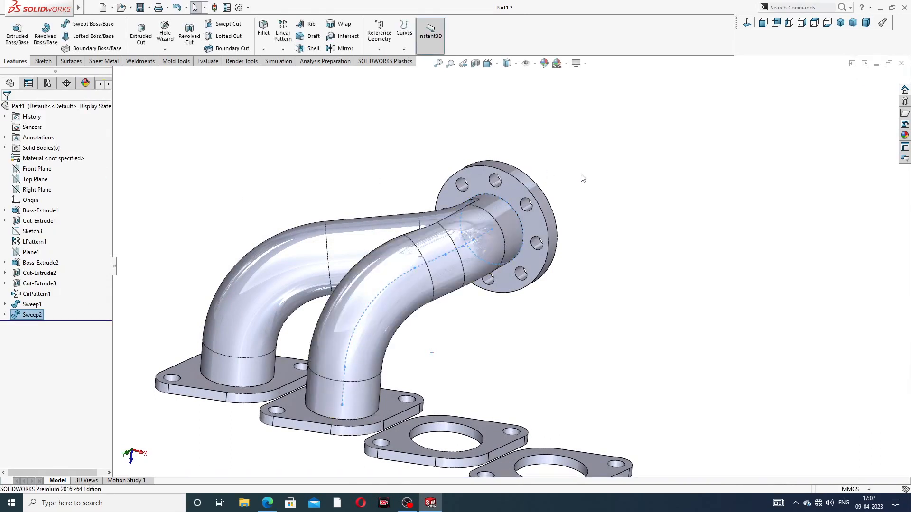
Start a new 3D sketch for the next pipe's path
{"action": "scroll", "coordinate": [566, 247], "scroll_direction": "up", "scroll_amount": 3}
{"action": "scroll", "coordinate": [482, 322], "scroll_direction": "down", "scroll_amount": 3}
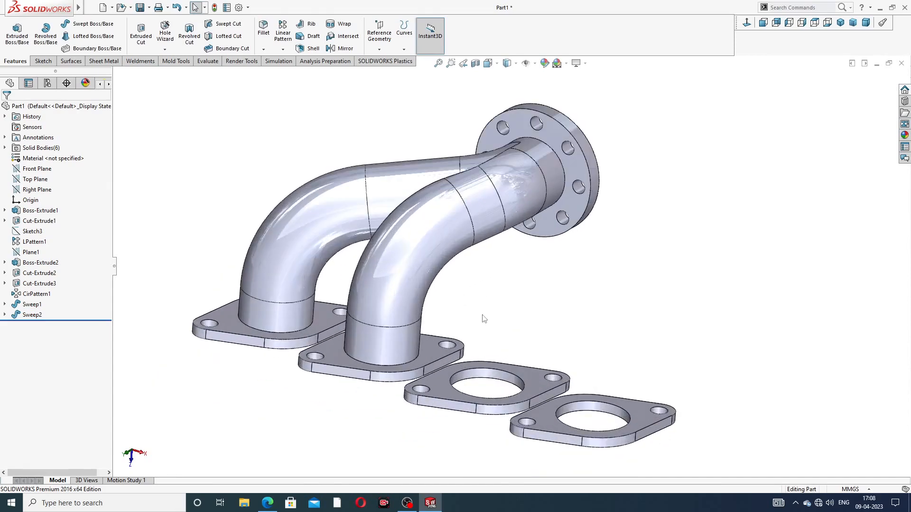
{"action": "middle_click_drag", "start_coordinate": [499, 277], "coordinate": [474, 295]}
{"action": "middle_click_drag", "start_coordinate": [376, 223], "coordinate": [418, 237]}
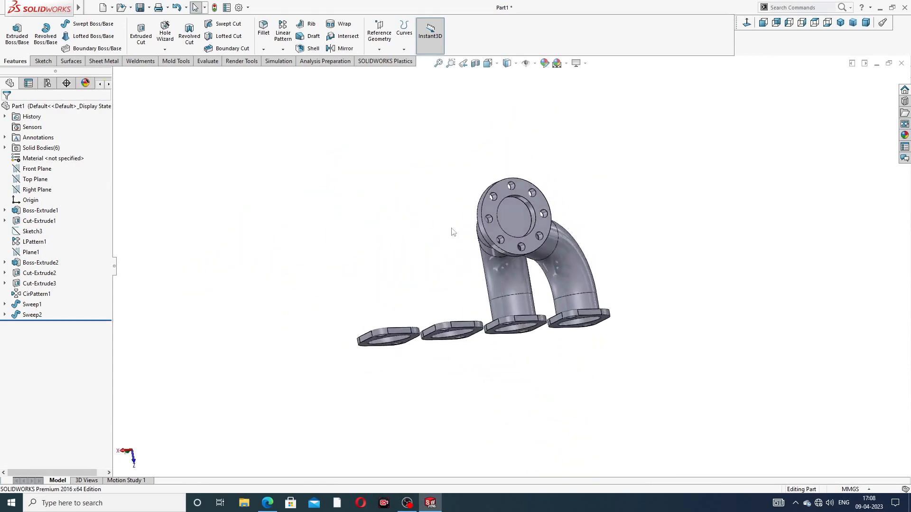
{"action": "scroll", "coordinate": [499, 242], "scroll_direction": "down", "scroll_amount": 3}
{"action": "middle_click_drag", "start_coordinate": [635, 229], "coordinate": [545, 271]}
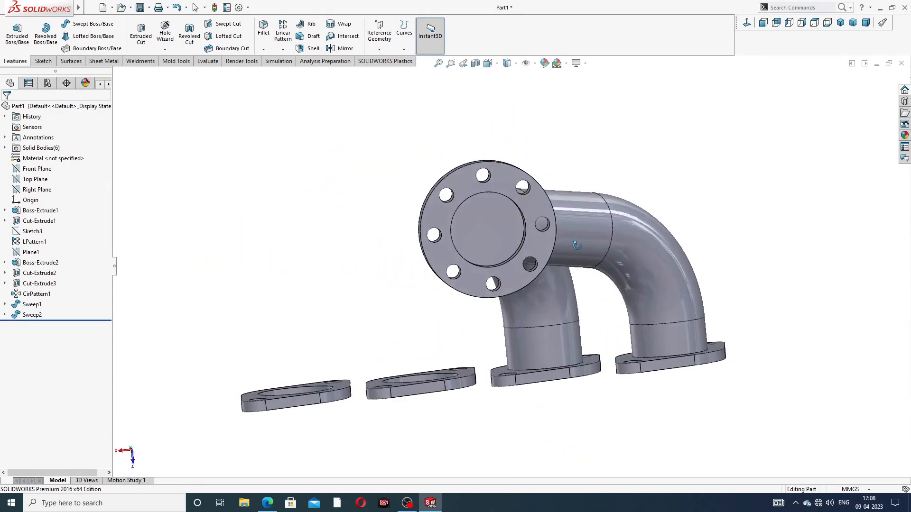
{"action": "left_click", "coordinate": [47, 61]}
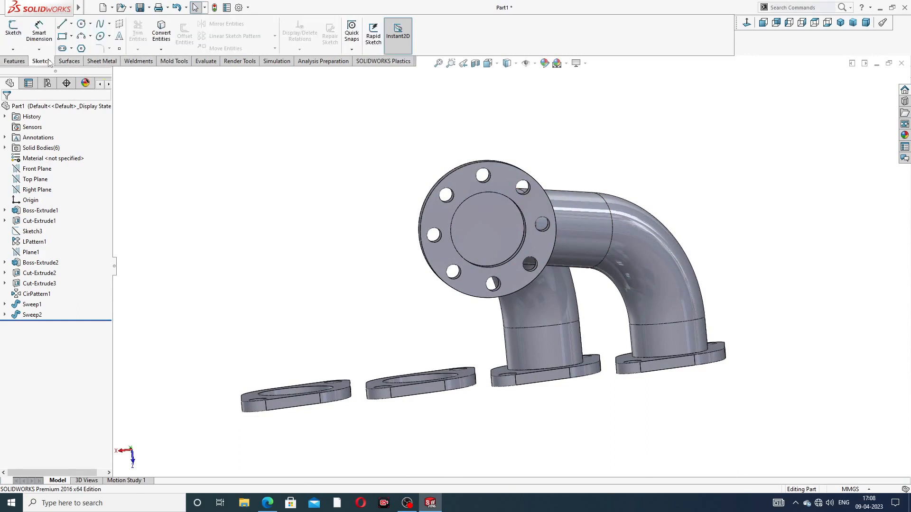
{"action": "left_click", "coordinate": [13, 49]}
{"action": "left_click", "coordinate": [34, 74]}
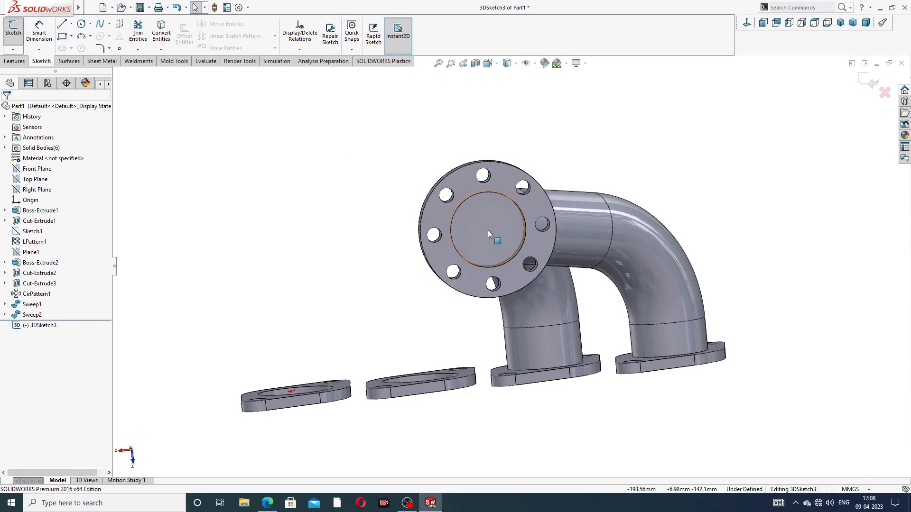
Draw a construction line about 112 mm long straight down from the centre of the round flange's bore
{"action": "middle_click_drag", "start_coordinate": [493, 245], "coordinate": [536, 233]}
{"action": "scroll", "coordinate": [548, 239], "scroll_direction": "down", "scroll_amount": 3}
{"action": "scroll", "coordinate": [519, 246], "scroll_direction": "up", "scroll_amount": 5}
{"action": "scroll", "coordinate": [551, 265], "scroll_direction": "down", "scroll_amount": 4}
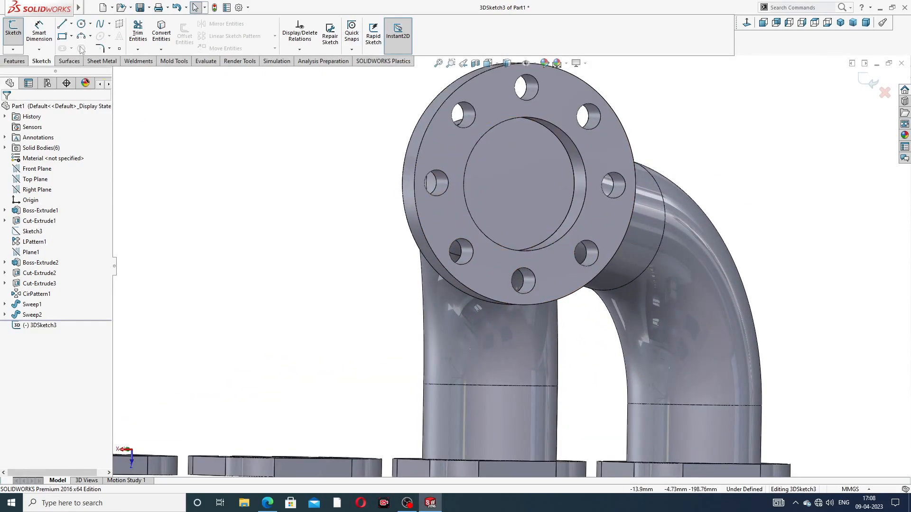
{"action": "left_click", "coordinate": [72, 24]}
{"action": "left_click", "coordinate": [83, 47]}
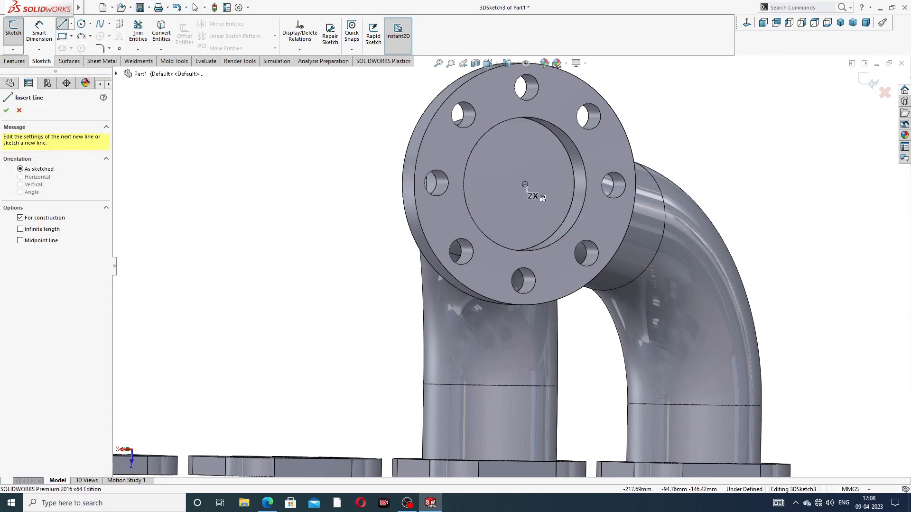
{"action": "left_click", "coordinate": [525, 185]}
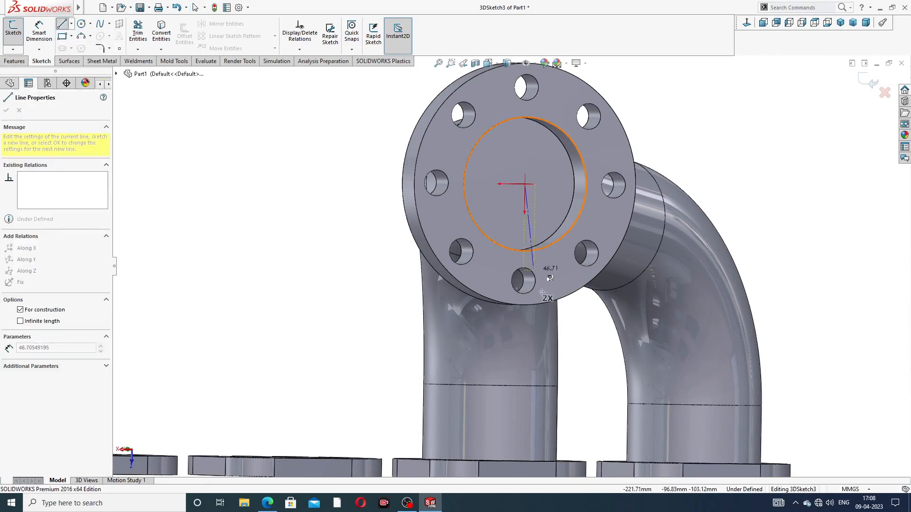
{"action": "scroll", "coordinate": [522, 308], "scroll_direction": "up", "scroll_amount": 3}
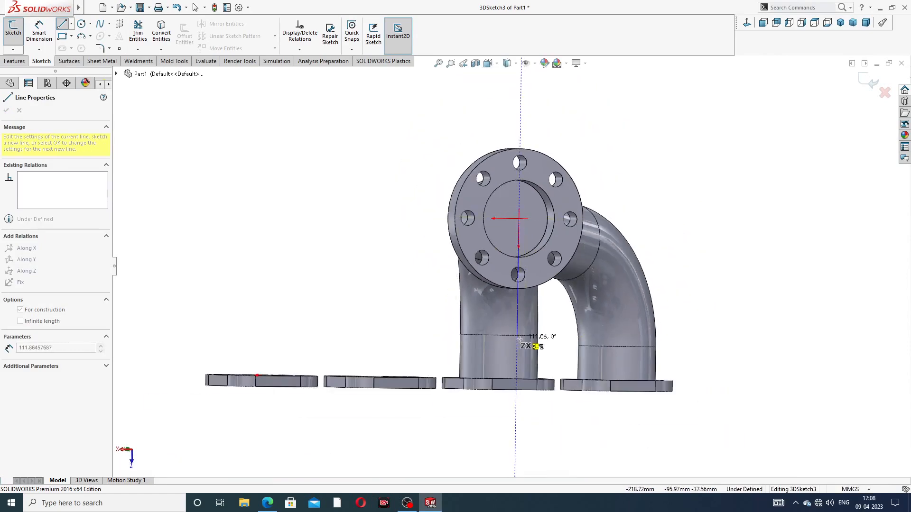
{"action": "left_click", "coordinate": [519, 338]}
Draw a construction line about 118 mm long along X from the vertical line's lower endpoint, and delete it
{"action": "middle_click_drag", "start_coordinate": [519, 339], "coordinate": [551, 336]}
{"action": "left_click", "coordinate": [535, 336]}
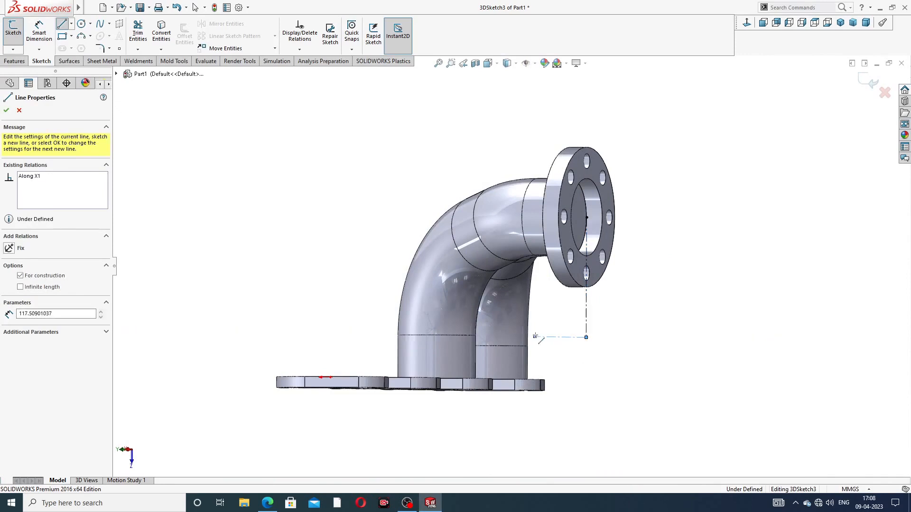
{"action": "right_click", "coordinate": [622, 300]}
{"action": "left_click", "coordinate": [642, 306]}
{"action": "scroll", "coordinate": [618, 240], "scroll_direction": "up", "scroll_amount": 3}
{"action": "middle_click_drag", "start_coordinate": [618, 240], "coordinate": [569, 316]}
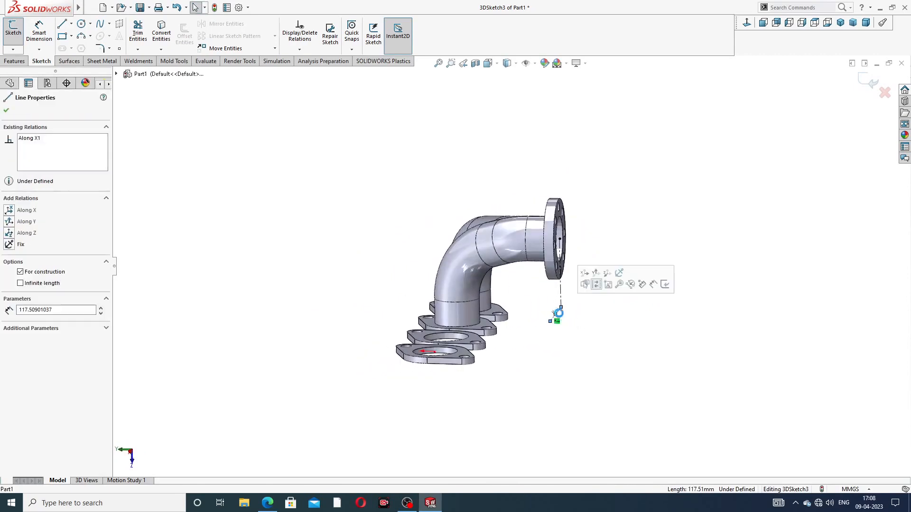
{"action": "key", "text": "Delete"}
{"action": "middle_click_drag", "start_coordinate": [602, 314], "coordinate": [564, 297]}
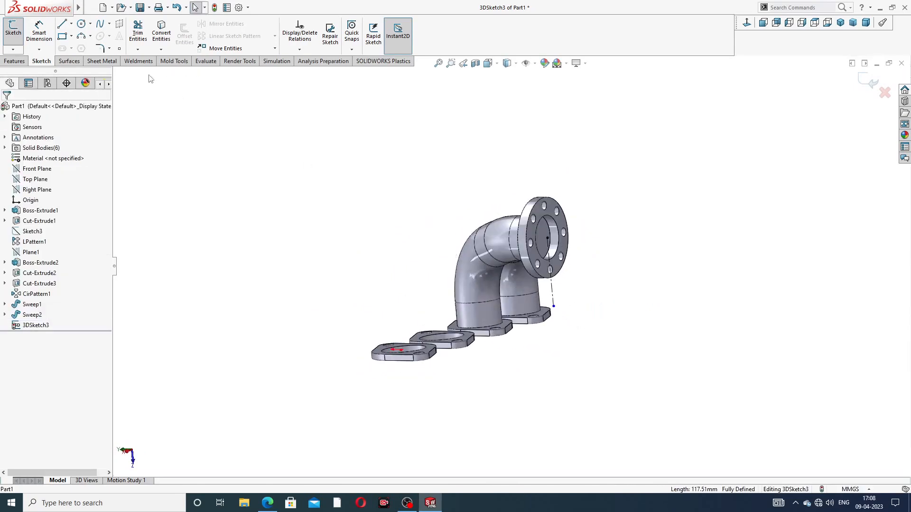
{"action": "left_click", "coordinate": [71, 24]}
{"action": "left_click", "coordinate": [81, 45]}
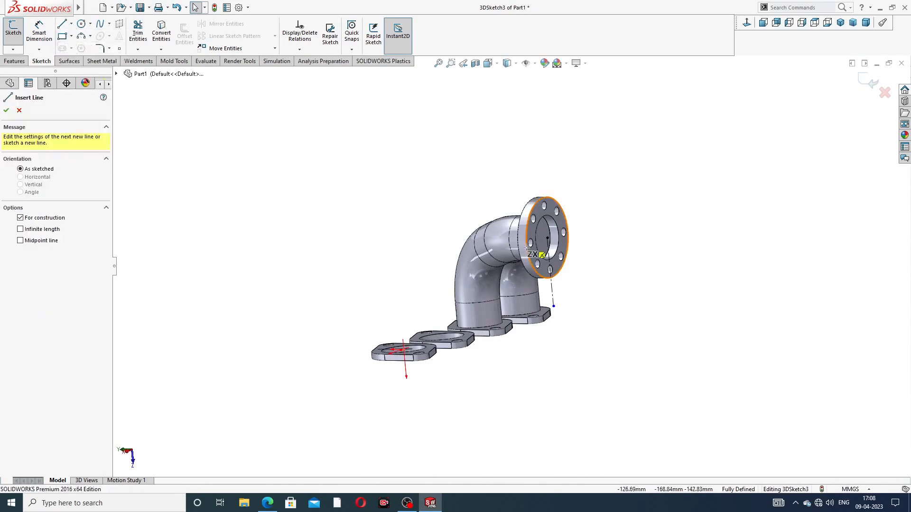
{"action": "left_click", "coordinate": [554, 307]}
{"action": "middle_click_drag", "start_coordinate": [565, 312], "coordinate": [521, 313]}
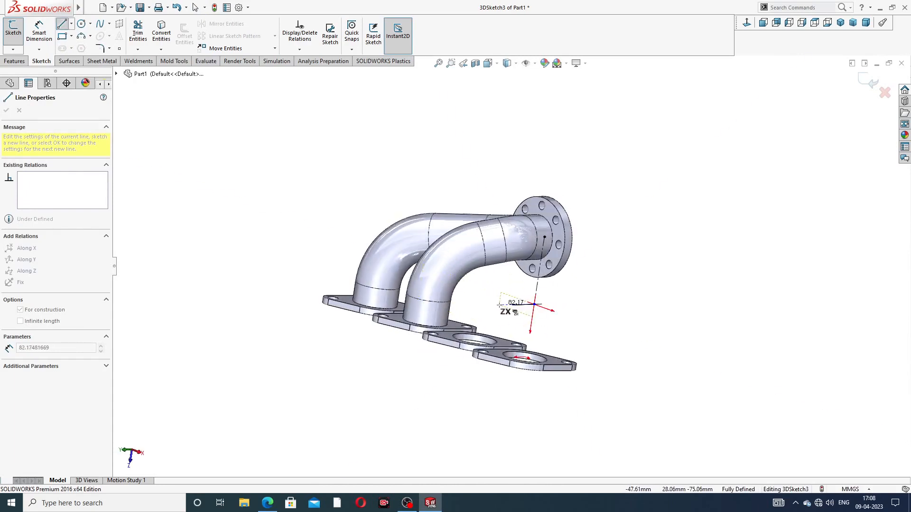
{"action": "key", "text": "Tab"}
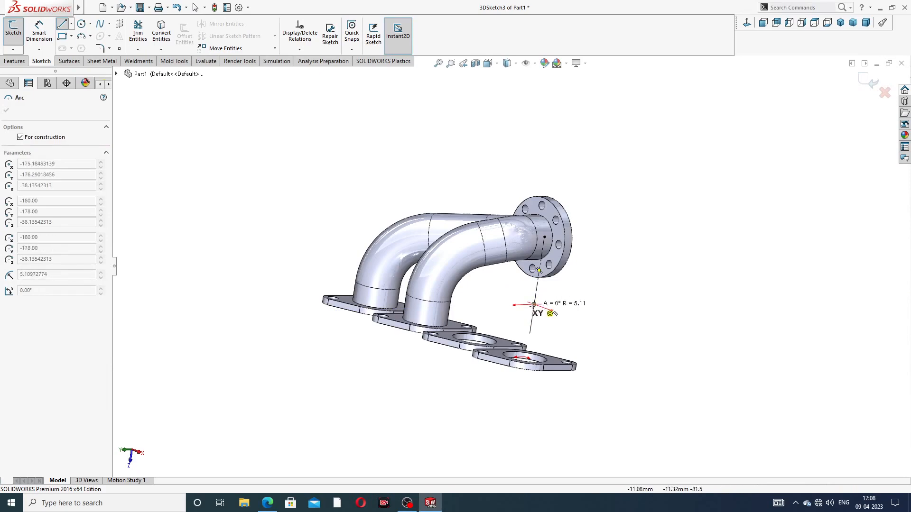
{"action": "scroll", "coordinate": [536, 322], "scroll_direction": "down", "scroll_amount": 2}
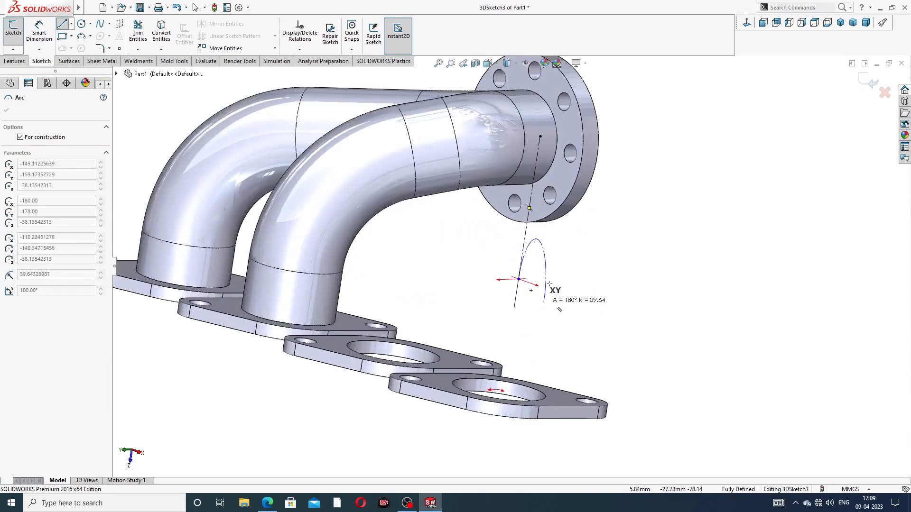
{"action": "scroll", "coordinate": [522, 284], "scroll_direction": "down", "scroll_amount": 4}
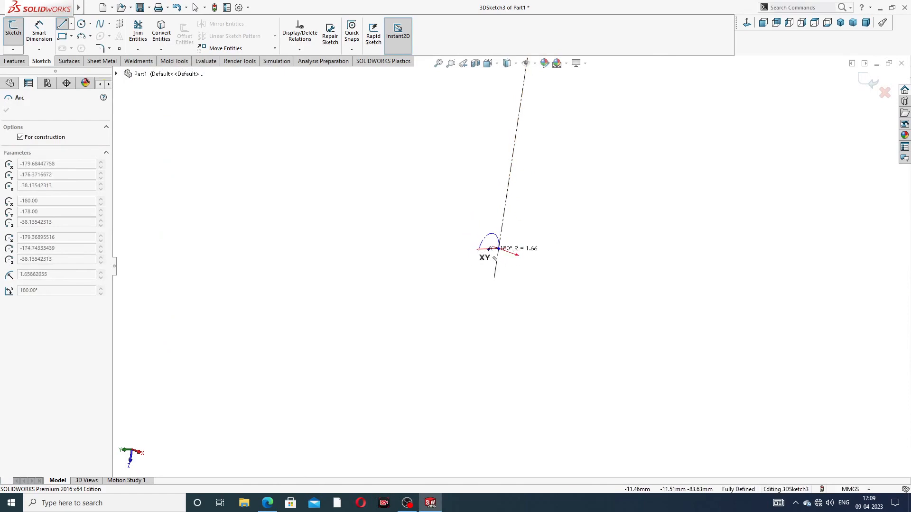
{"action": "key", "text": "Escape"}
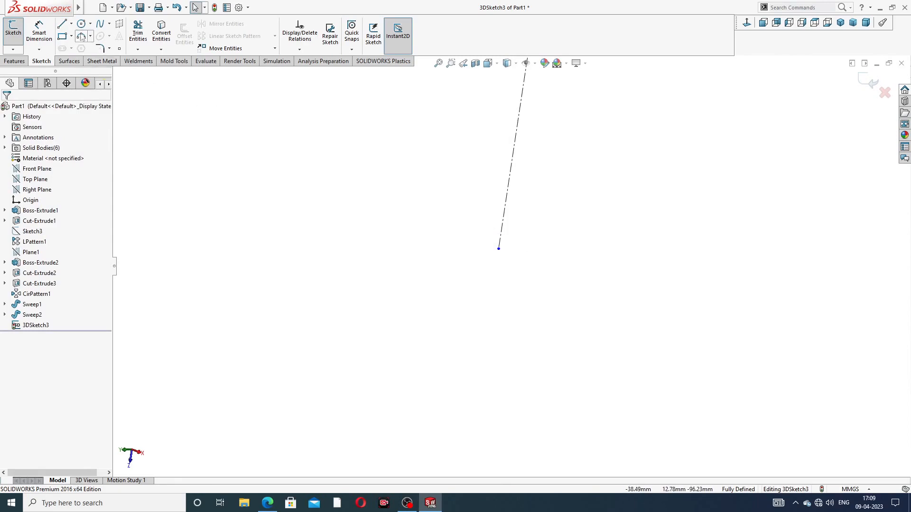
Draw a short construction line along Y from the vertical line's lower endpoint, back towards the pipes, and exit the 3D sketch
{"action": "left_click", "coordinate": [71, 24]}
{"action": "left_click", "coordinate": [78, 47]}
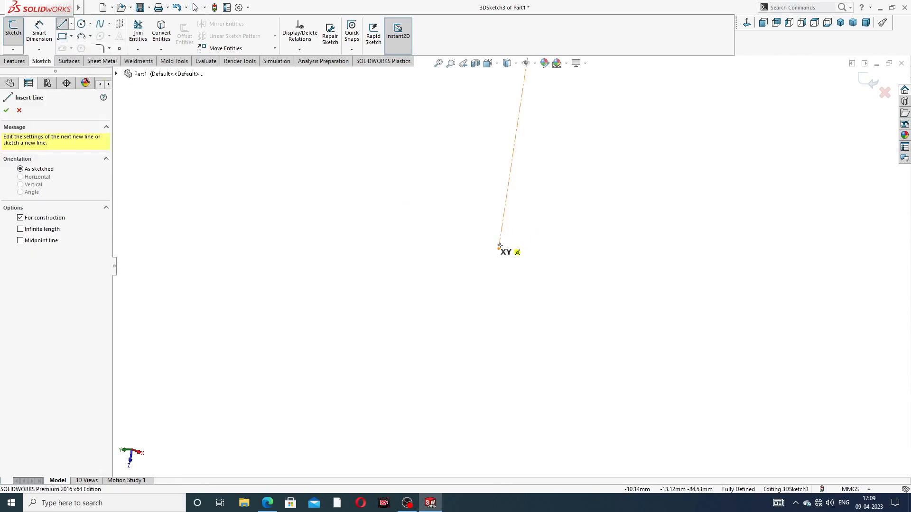
{"action": "left_click", "coordinate": [498, 248]}
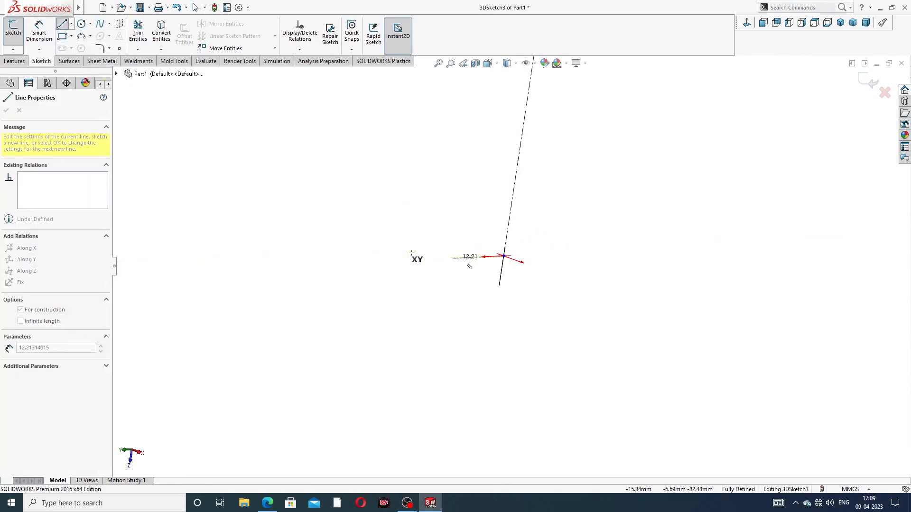
{"action": "mouse_move", "coordinate": [433, 263]}
{"action": "middle_mouse_down"}
{"action": "mouse_move", "coordinate": [388, 260]}
{"action": "mouse_move", "coordinate": [475, 265]}
{"action": "middle_mouse_up"}
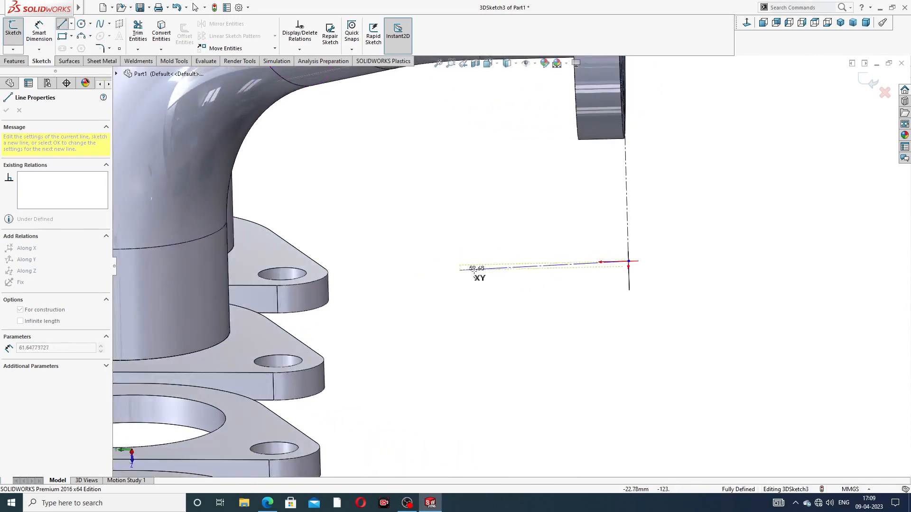
{"action": "left_click", "coordinate": [524, 263]}
{"action": "right_click", "coordinate": [703, 198]}
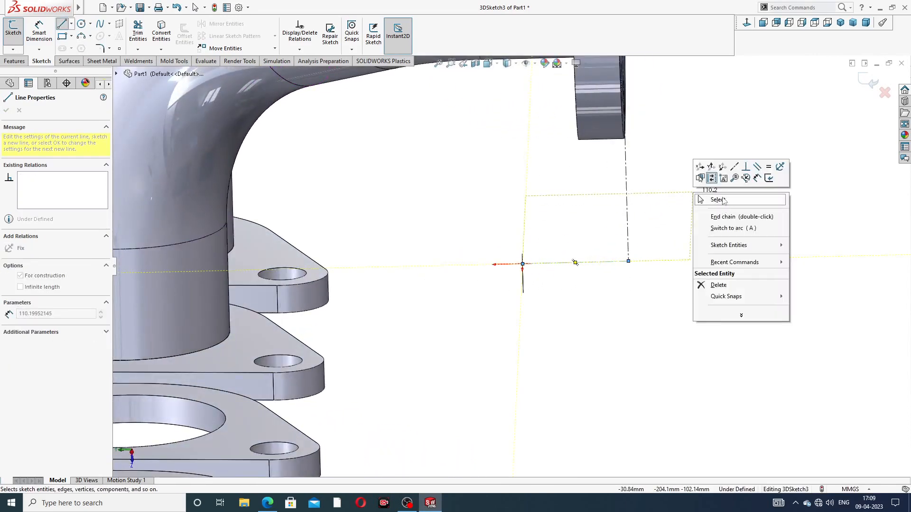
{"action": "left_click", "coordinate": [702, 204]}
{"action": "mouse_move", "coordinate": [688, 223]}
{"action": "middle_mouse_down"}
{"action": "mouse_move", "coordinate": [539, 264]}
{"action": "mouse_move", "coordinate": [577, 264]}
{"action": "mouse_move", "coordinate": [518, 271]}
{"action": "mouse_move", "coordinate": [525, 287]}
{"action": "mouse_move", "coordinate": [579, 269]}
{"action": "middle_mouse_up"}
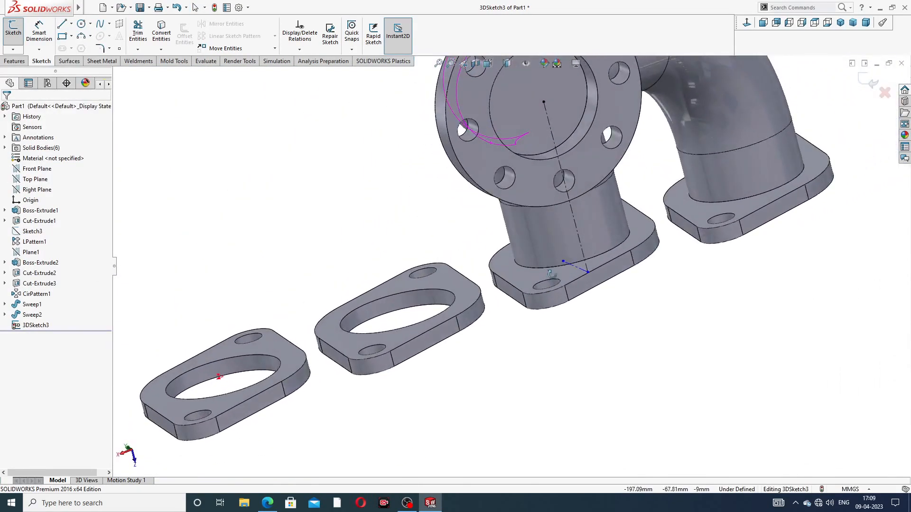
{"action": "scroll", "coordinate": [620, 240], "scroll_direction": "up", "scroll_amount": 3}
{"action": "scroll", "coordinate": [572, 237], "scroll_direction": "down", "scroll_amount": 3}
{"action": "middle_click_drag", "start_coordinate": [570, 235], "coordinate": [676, 214]}
{"action": "scroll", "coordinate": [821, 183], "scroll_direction": "up", "scroll_amount": 3}
{"action": "scroll", "coordinate": [697, 208], "scroll_direction": "down", "scroll_amount": 2}
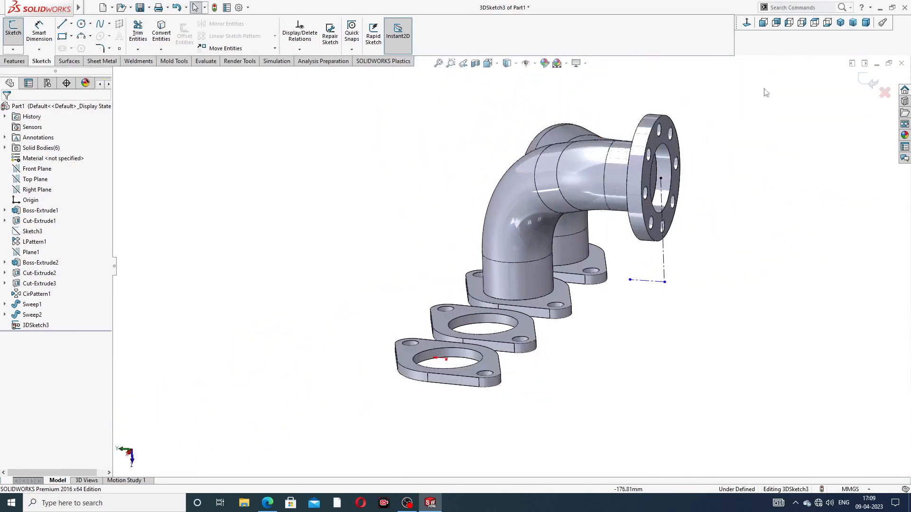
{"action": "left_click", "coordinate": [871, 82]}
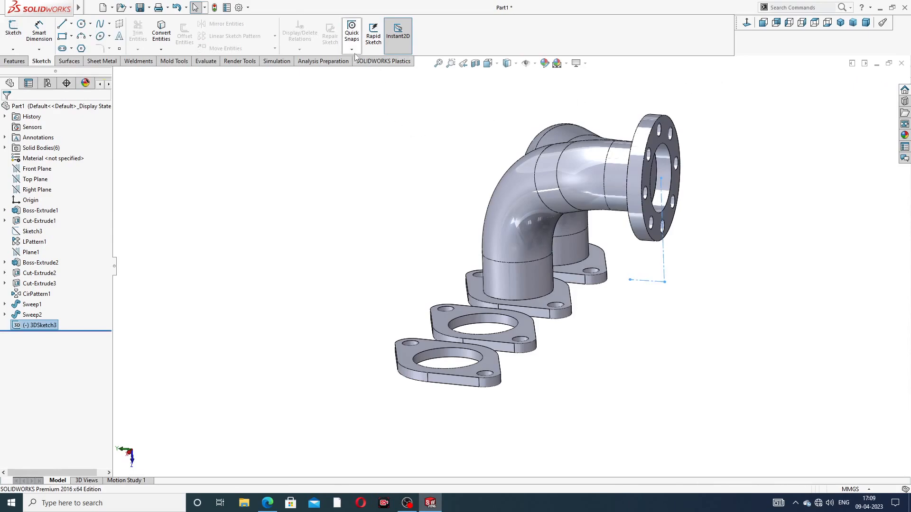
Create a reference plane coincident with the two construction lines of the 3D sketch below the round flange
{"action": "left_click", "coordinate": [17, 62]}
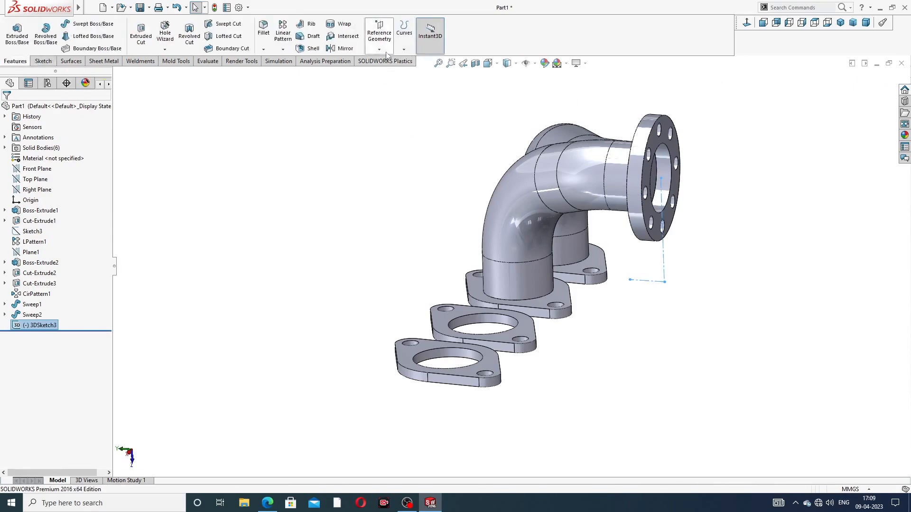
{"action": "left_click", "coordinate": [379, 49]}
{"action": "left_click", "coordinate": [385, 60]}
{"action": "scroll", "coordinate": [711, 264], "scroll_direction": "down", "scroll_amount": 2}
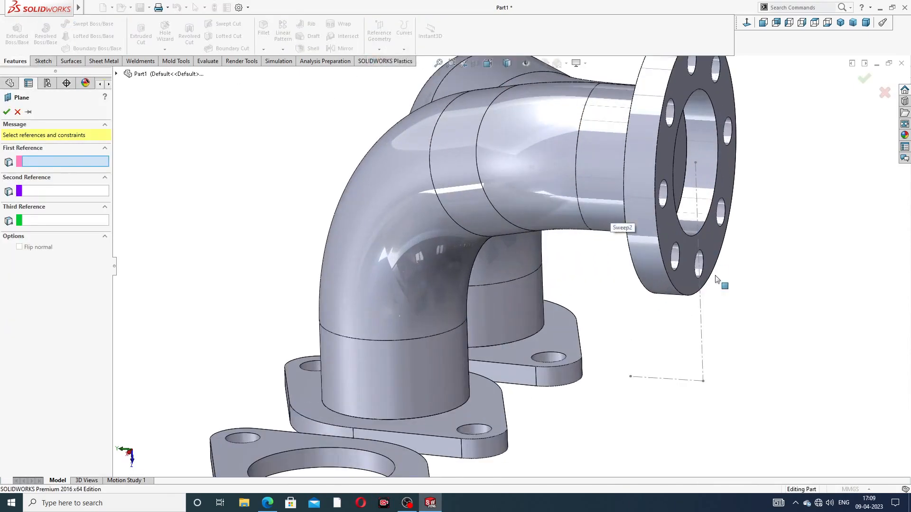
{"action": "left_click", "coordinate": [702, 304]}
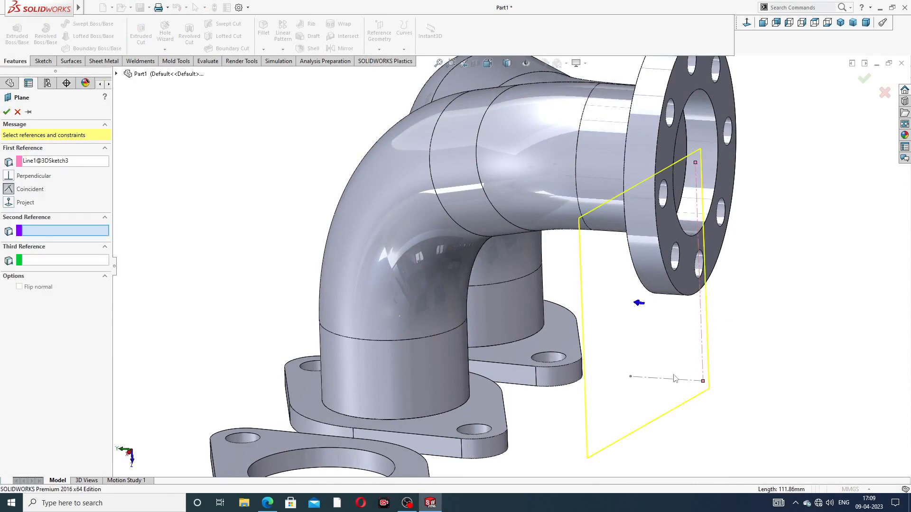
{"action": "left_click", "coordinate": [668, 379]}
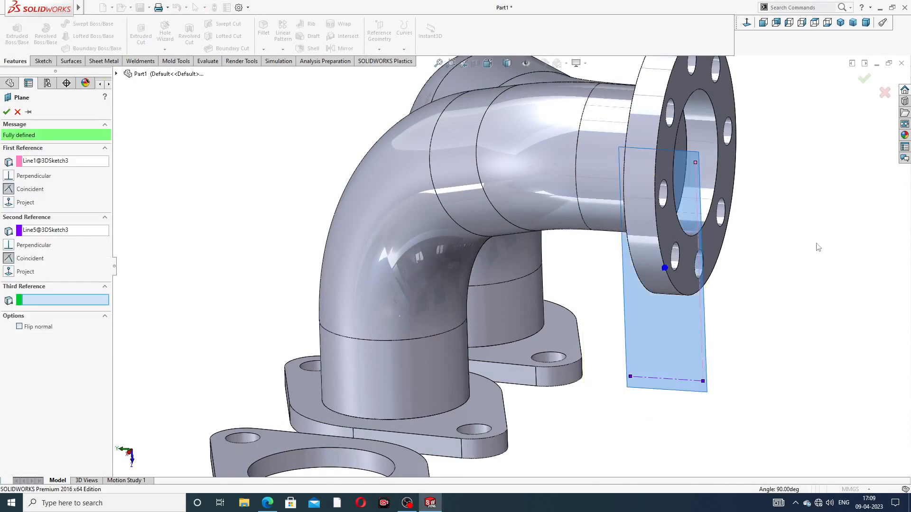
{"action": "left_click", "coordinate": [864, 79]}
{"action": "scroll", "coordinate": [800, 182], "scroll_direction": "up", "scroll_amount": 2}
{"action": "middle_click_drag", "start_coordinate": [709, 226], "coordinate": [630, 254]}
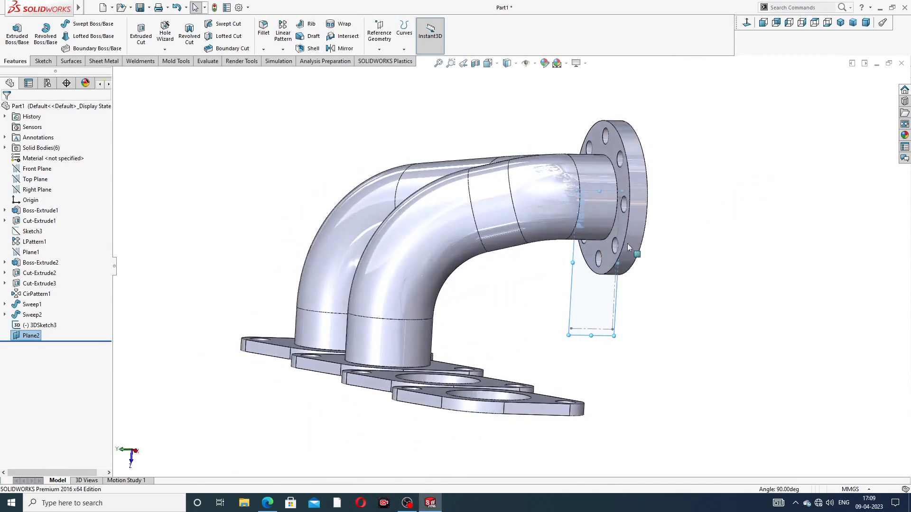
Mirror the two swept pipes, Sweep1 and Sweep2, about the new reference plane onto the two remaining oval flanges
{"action": "left_click", "coordinate": [342, 50]}
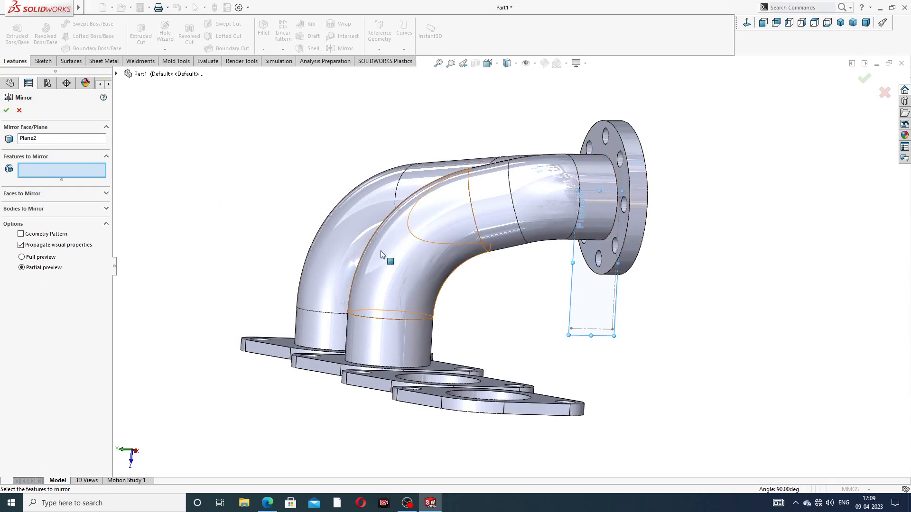
{"action": "left_click", "coordinate": [116, 74]}
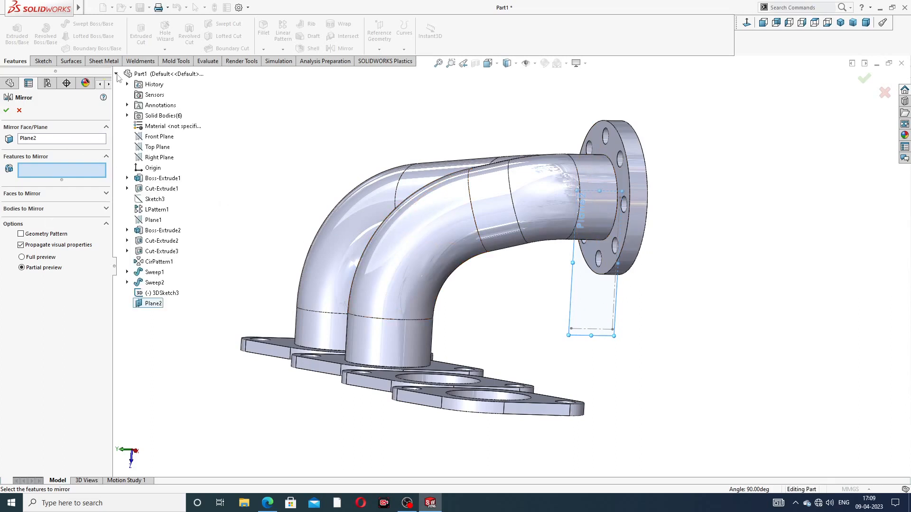
{"action": "left_click", "coordinate": [154, 273]}
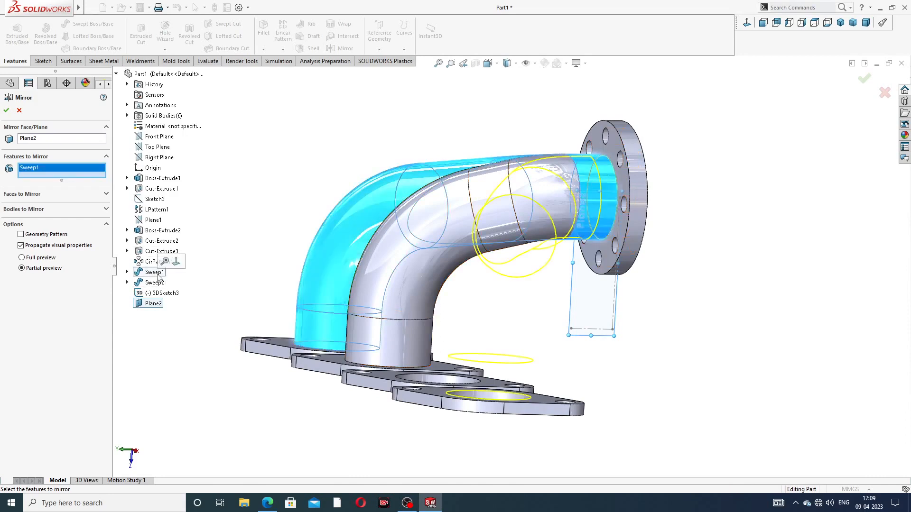
{"action": "left_click", "coordinate": [157, 283]}
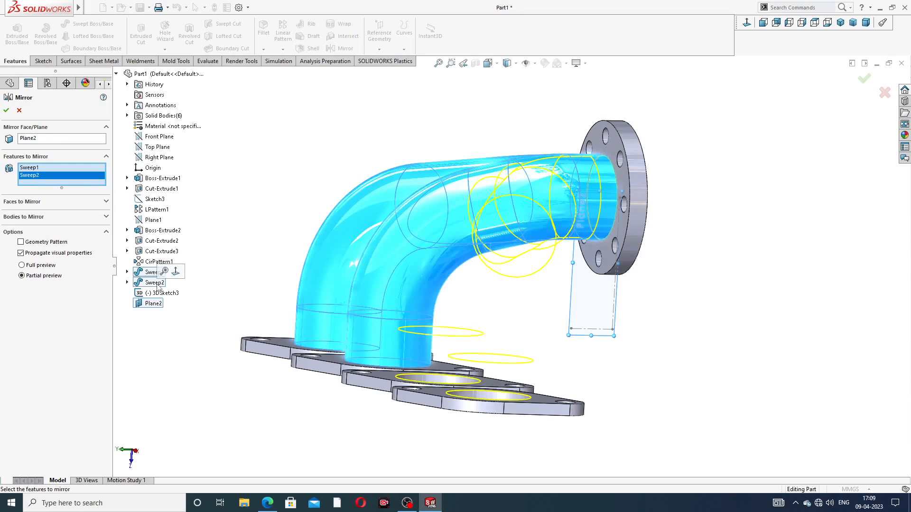
{"action": "middle_click_drag", "start_coordinate": [287, 289], "coordinate": [554, 284]}
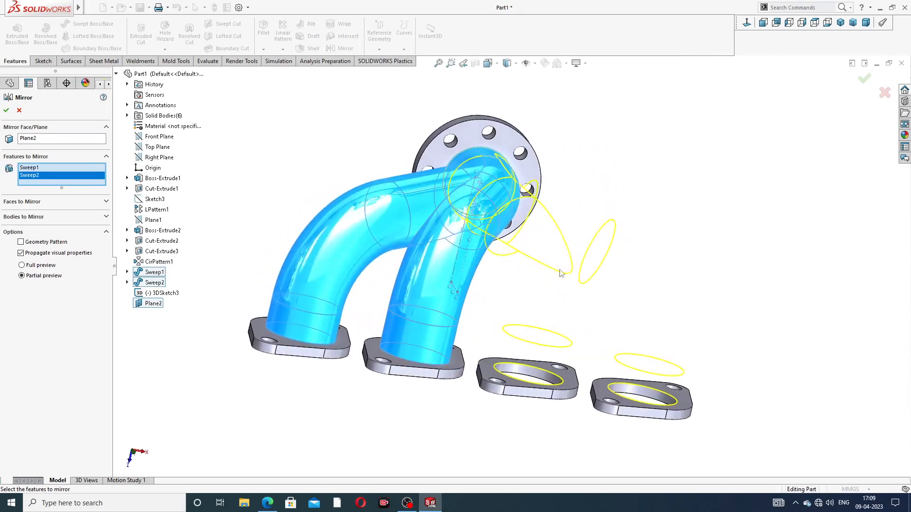
{"action": "left_click", "coordinate": [7, 110]}
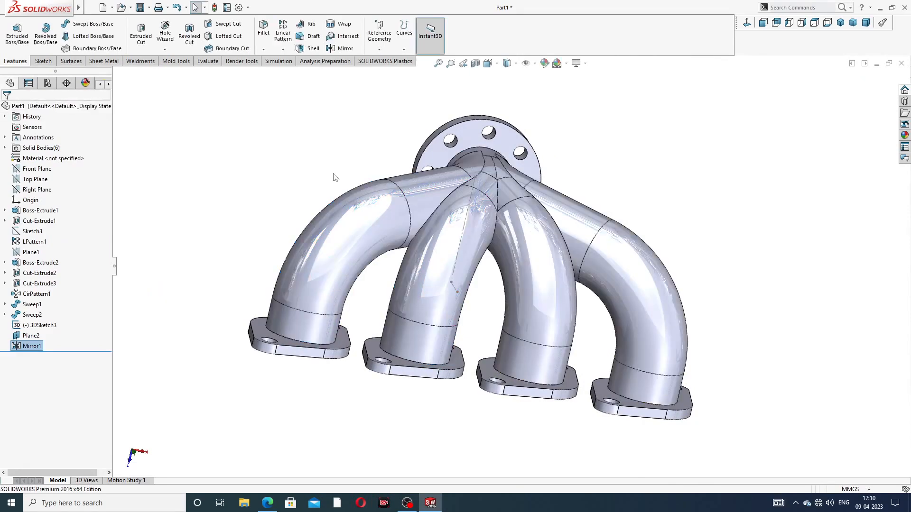
Hide the mirror plane and the construction-line 3D sketch
{"action": "middle_click_drag", "start_coordinate": [618, 183], "coordinate": [448, 233]}
{"action": "scroll", "coordinate": [553, 280], "scroll_direction": "down", "scroll_amount": 6}
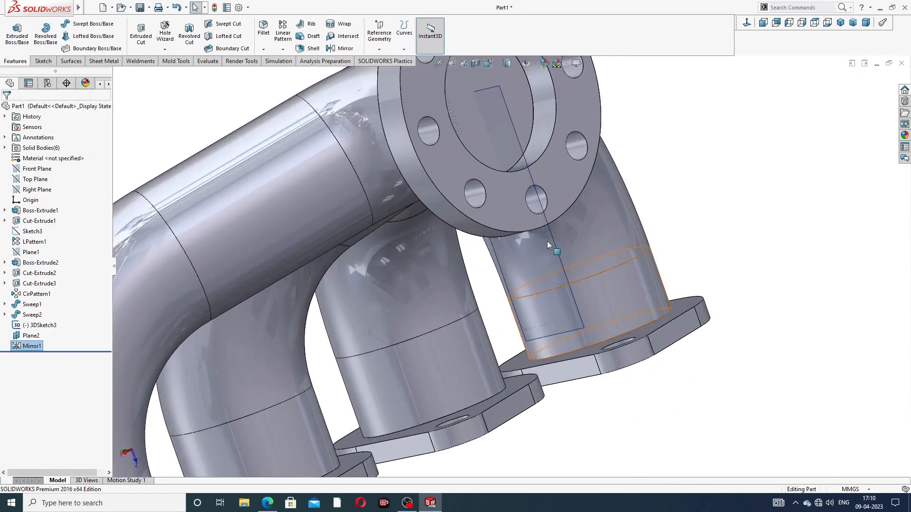
{"action": "scroll", "coordinate": [640, 234], "scroll_direction": "up", "scroll_amount": 6}
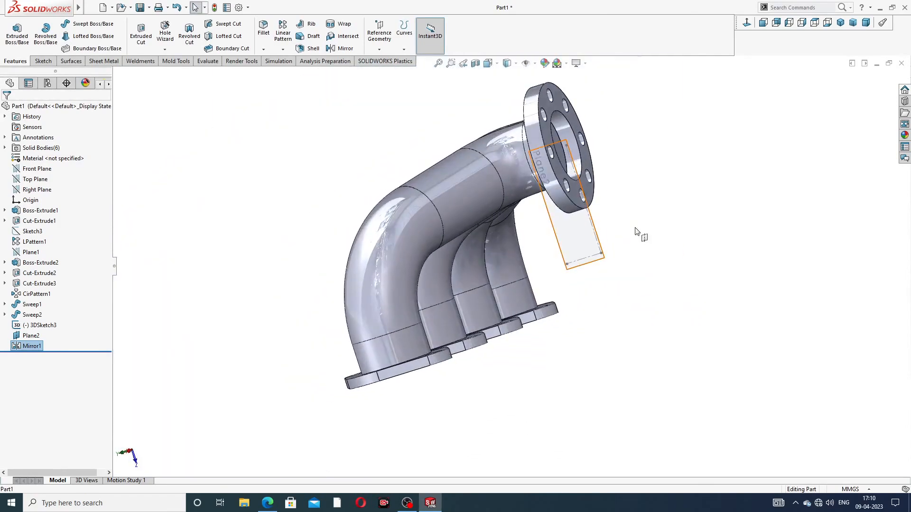
{"action": "left_click", "coordinate": [600, 238]}
{"action": "left_click", "coordinate": [636, 205]}
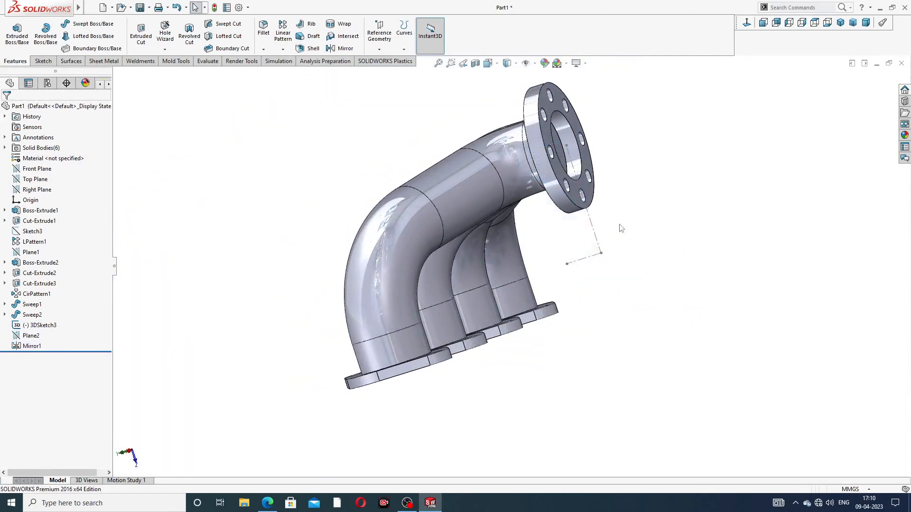
{"action": "scroll", "coordinate": [605, 235], "scroll_direction": "down", "scroll_amount": 3}
{"action": "left_click", "coordinate": [583, 233]}
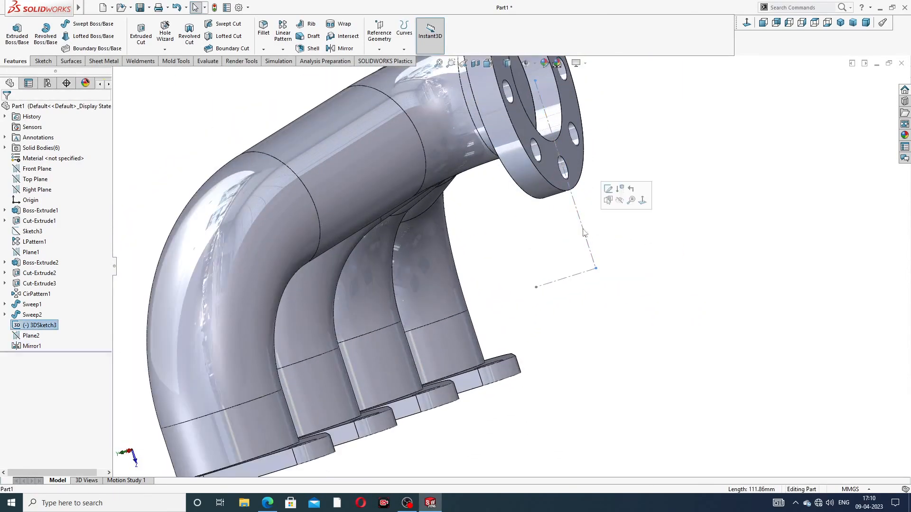
{"action": "left_click", "coordinate": [620, 201]}
{"action": "scroll", "coordinate": [570, 166], "scroll_direction": "up", "scroll_amount": 3}
{"action": "middle_click_drag", "start_coordinate": [593, 180], "coordinate": [507, 171]}
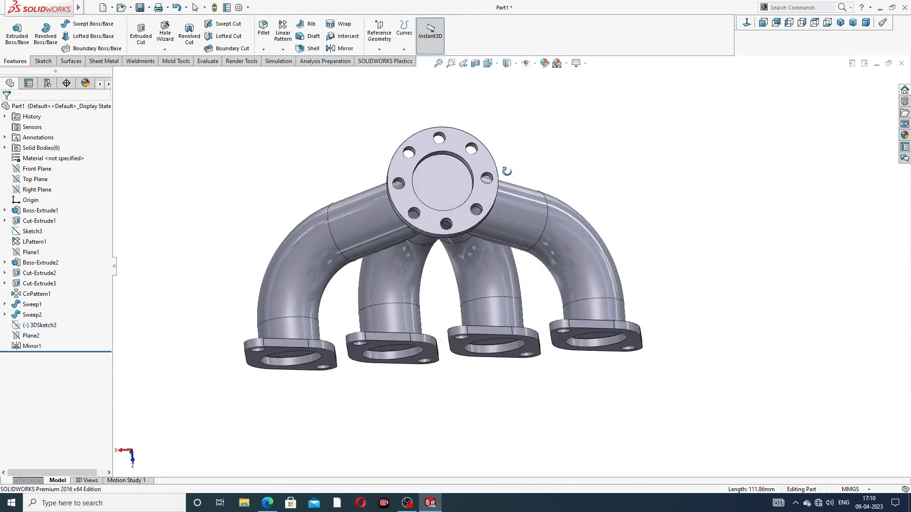
Shell the pipes to 1 mm thickness, removing the end face inside the round flange and the four inside the oval flanges
{"action": "left_click", "coordinate": [312, 49]}
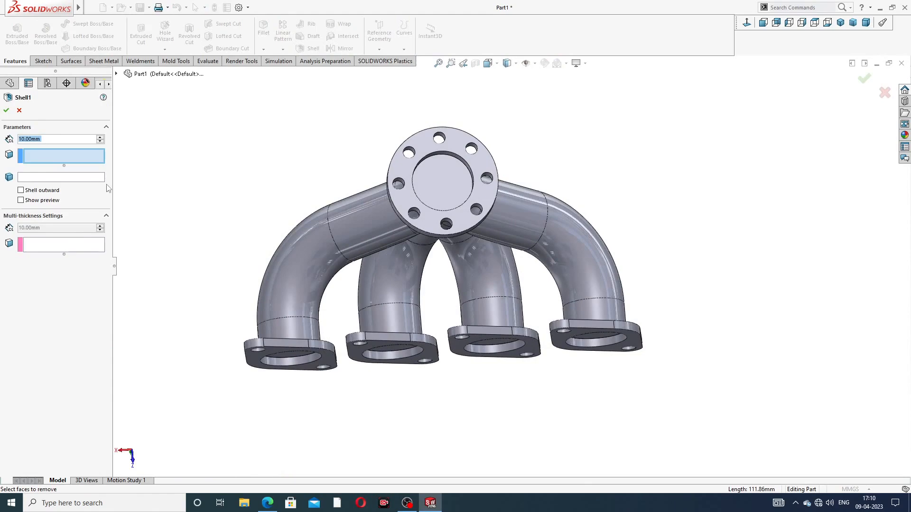
{"action": "type", "text": "1"}
{"action": "key", "text": "Return"}
{"action": "scroll", "coordinate": [446, 222], "scroll_direction": "down", "scroll_amount": 3}
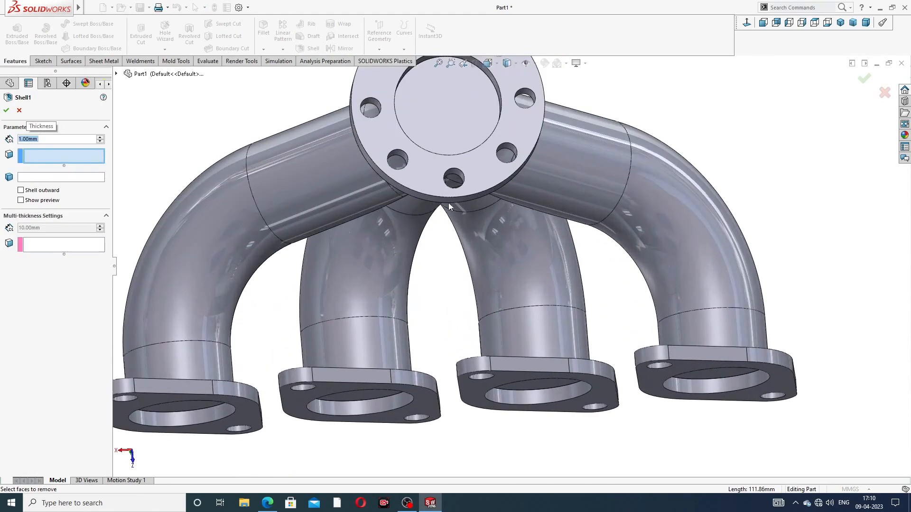
{"action": "left_click", "coordinate": [449, 133]}
{"action": "scroll", "coordinate": [246, 411], "scroll_direction": "up", "scroll_amount": 3}
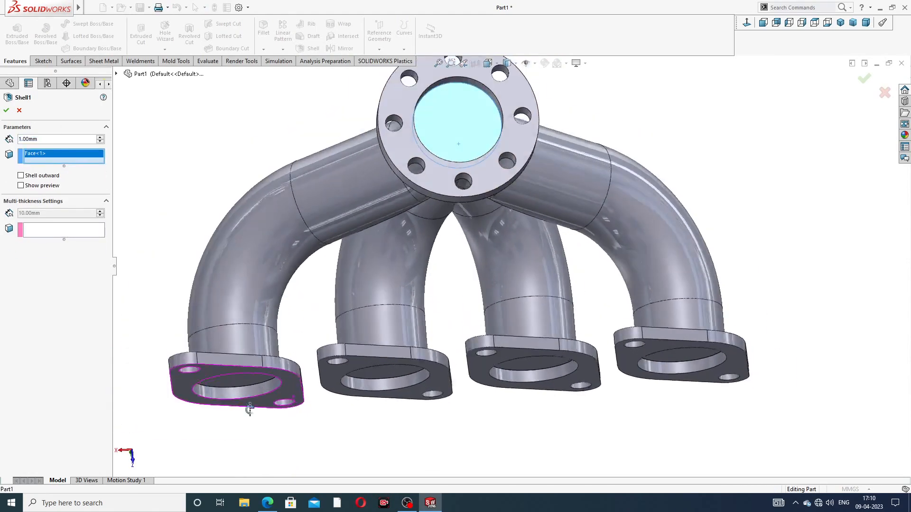
{"action": "left_click", "coordinate": [251, 384]}
{"action": "left_click", "coordinate": [413, 356]}
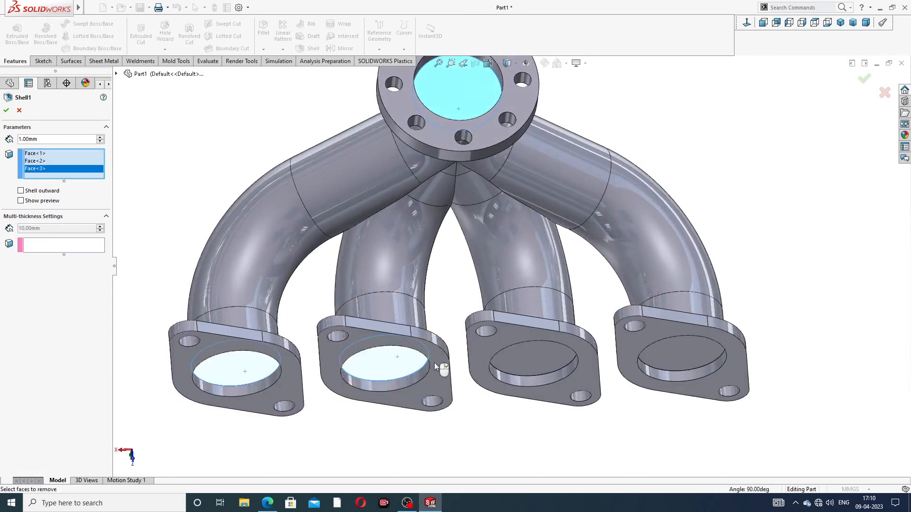
{"action": "scroll", "coordinate": [468, 377], "scroll_direction": "up", "scroll_amount": 2}
{"action": "scroll", "coordinate": [469, 377], "scroll_direction": "up", "scroll_amount": 2}
{"action": "middle_click_drag", "start_coordinate": [485, 380], "coordinate": [517, 313]}
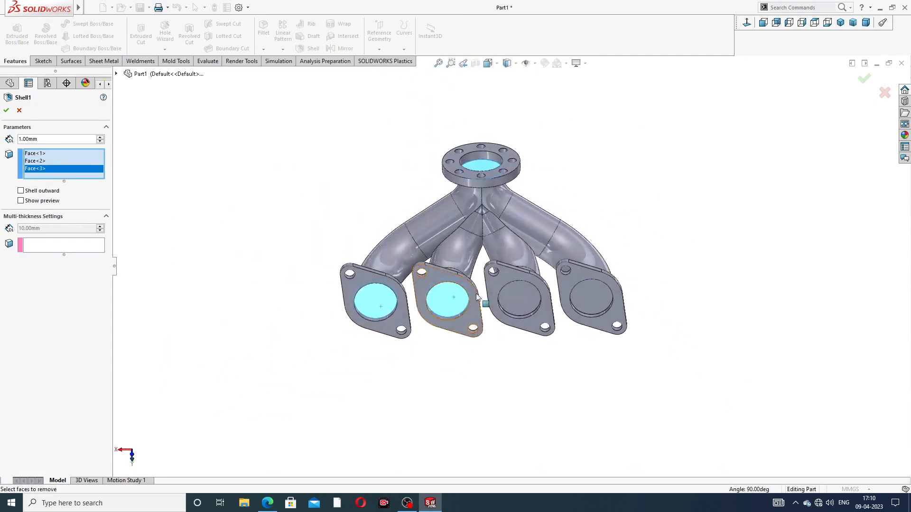
{"action": "left_click", "coordinate": [522, 295]}
{"action": "left_click", "coordinate": [584, 298]}
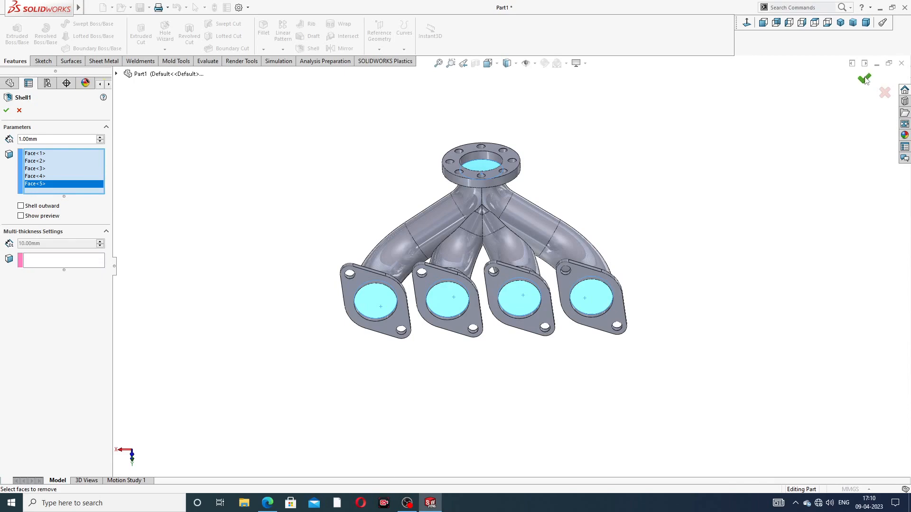
{"action": "key", "text": "Return"}
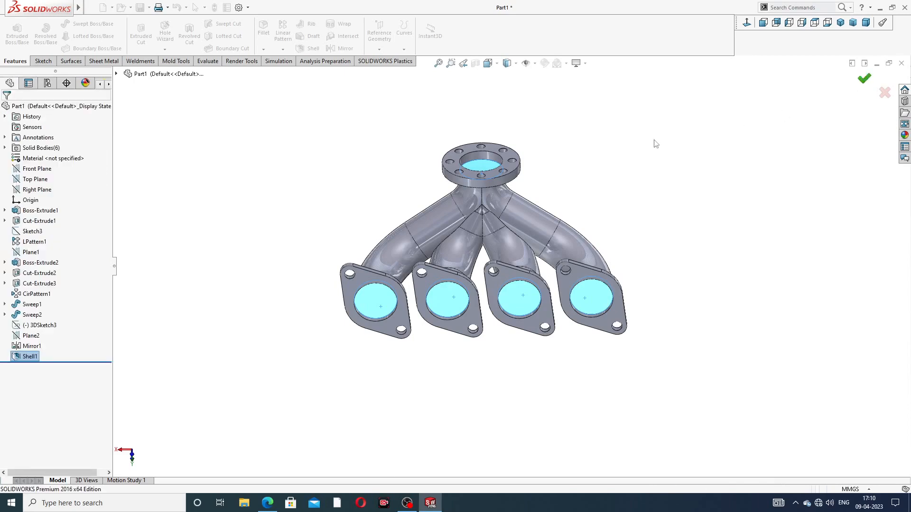
Check the exhaust manifold PDF drawing and start a new sketch on the round flange's outer face
{"action": "middle_click_drag", "start_coordinate": [491, 175], "coordinate": [459, 209]}
{"action": "scroll", "coordinate": [460, 209], "scroll_direction": "down", "scroll_amount": 3}
{"action": "middle_click_drag", "start_coordinate": [522, 220], "coordinate": [580, 236]}
{"action": "scroll", "coordinate": [577, 271], "scroll_direction": "up", "scroll_amount": 2}
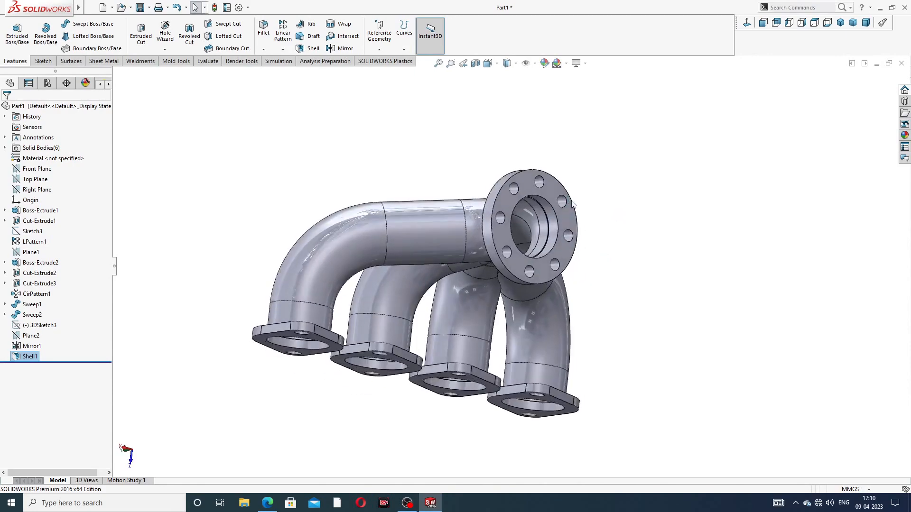
{"action": "scroll", "coordinate": [548, 207], "scroll_direction": "down", "scroll_amount": 5}
{"action": "left_click", "coordinate": [274, 499]}
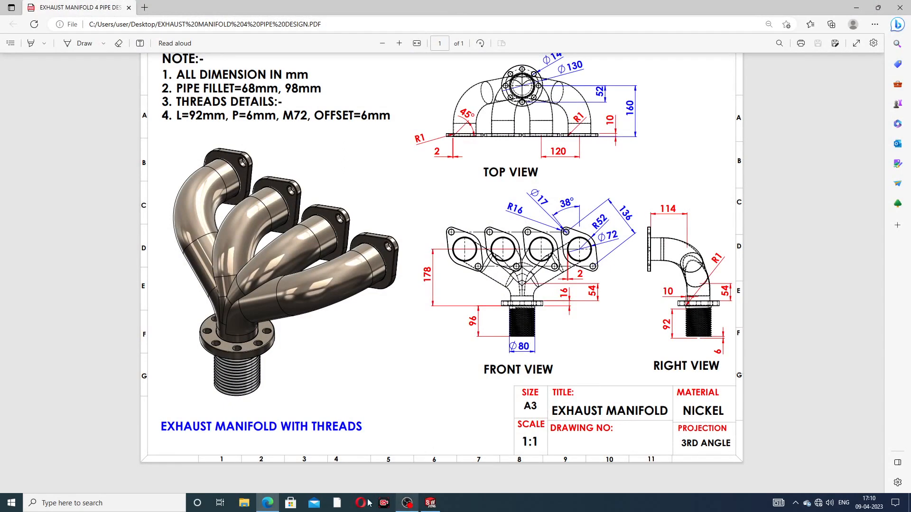
{"action": "left_click", "coordinate": [268, 503]}
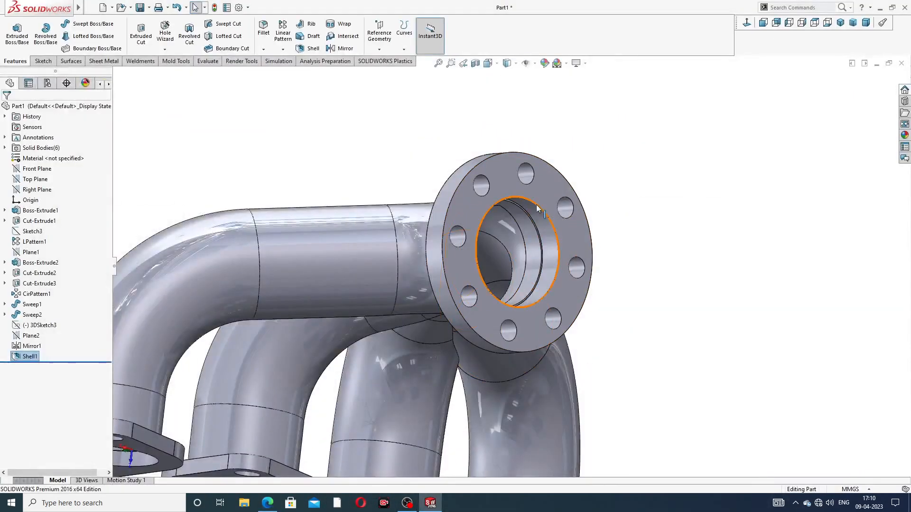
{"action": "scroll", "coordinate": [536, 204], "scroll_direction": "down", "scroll_amount": 3}
{"action": "left_click", "coordinate": [525, 185]}
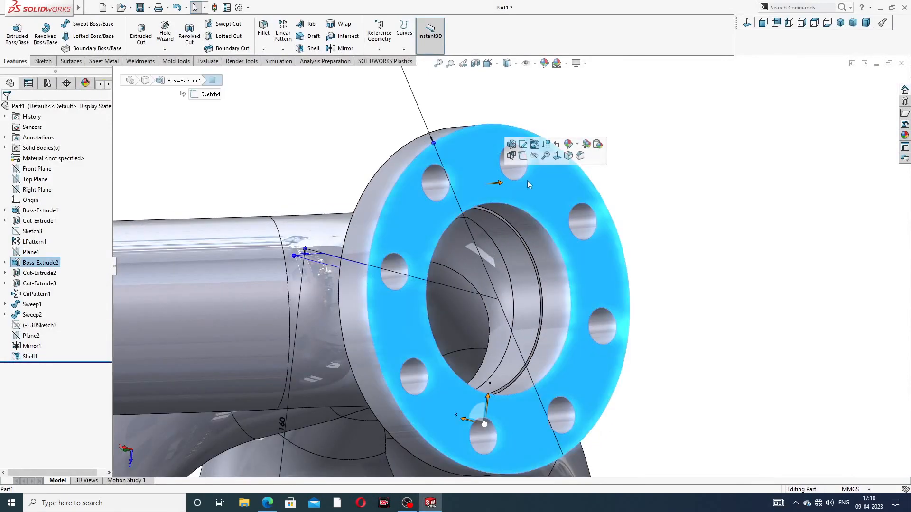
{"action": "left_click", "coordinate": [522, 156]}
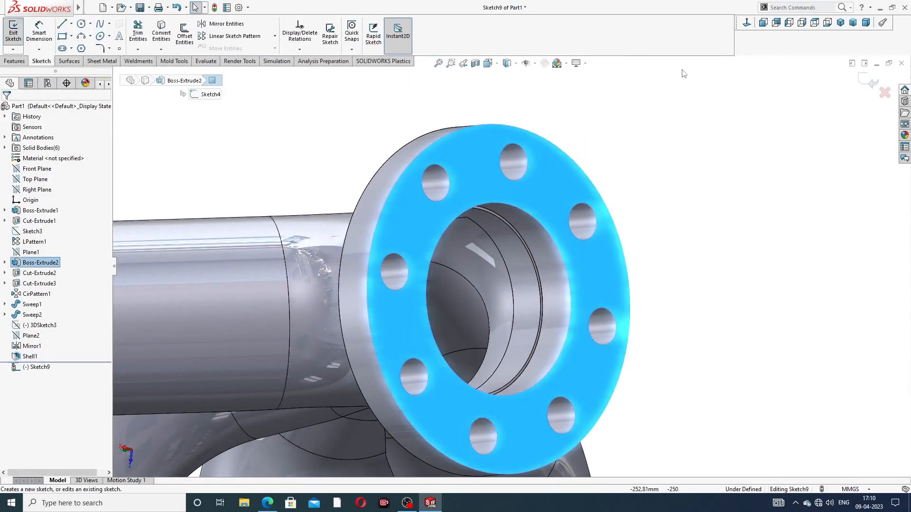
Sketch a circle about 84 mm in diameter on the round flange's outer face, concentric with its bore
{"action": "left_click", "coordinate": [747, 22]}
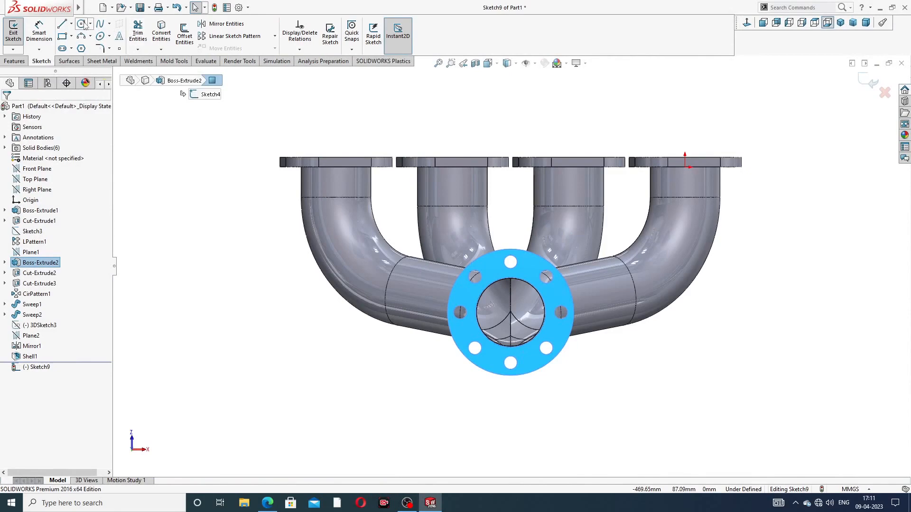
{"action": "left_click", "coordinate": [85, 25]}
{"action": "scroll", "coordinate": [519, 324], "scroll_direction": "down", "scroll_amount": 3}
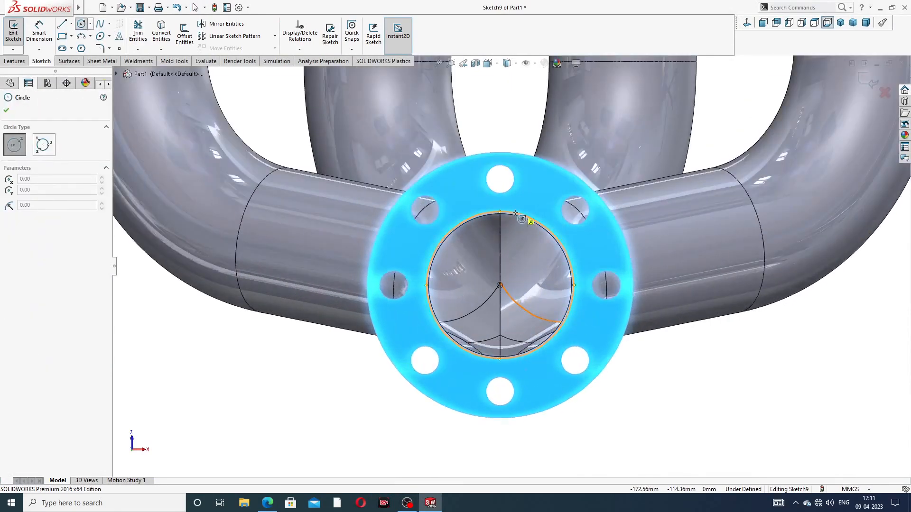
{"action": "left_click", "coordinate": [500, 285]}
{"action": "left_click", "coordinate": [519, 201]}
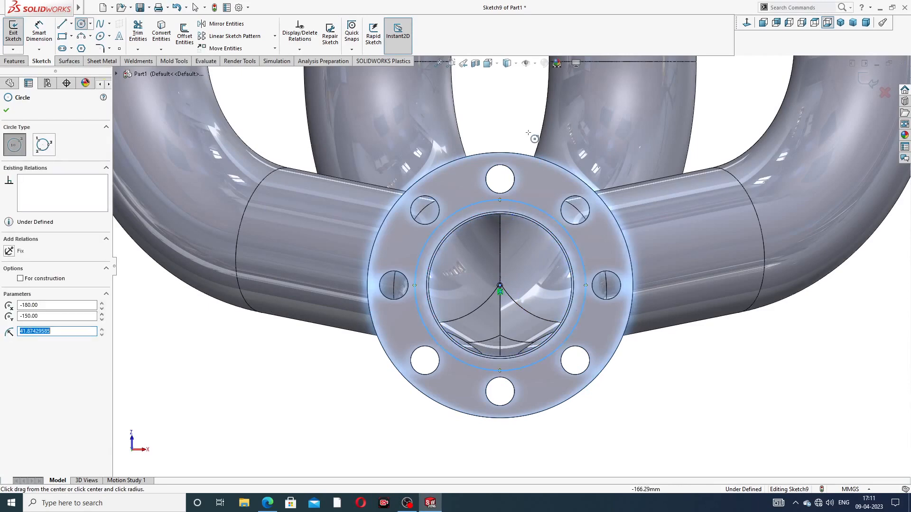
{"action": "right_click", "coordinate": [528, 139]}
{"action": "left_click", "coordinate": [545, 134]}
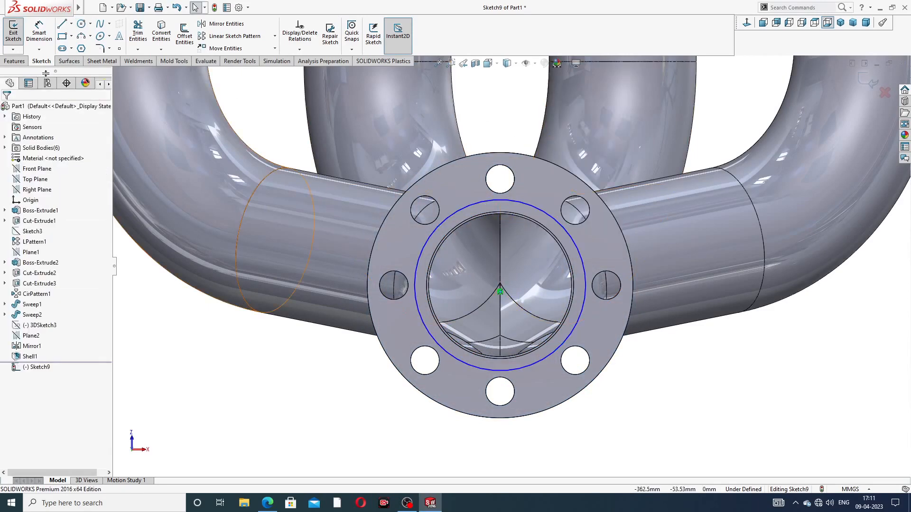
Dimension the circle's diameter to 80 mm
{"action": "left_click", "coordinate": [46, 39]}
{"action": "left_click", "coordinate": [541, 209]}
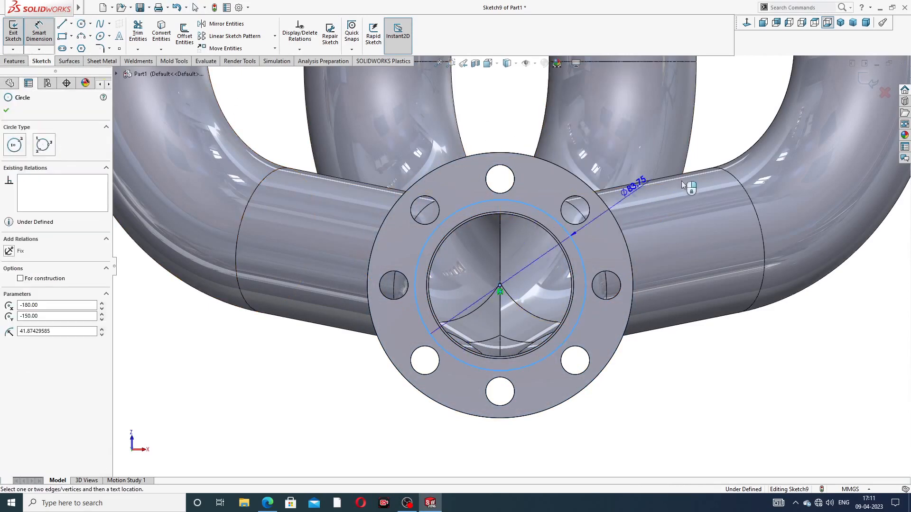
{"action": "left_click", "coordinate": [730, 152]}
{"action": "type", "text": "80"}
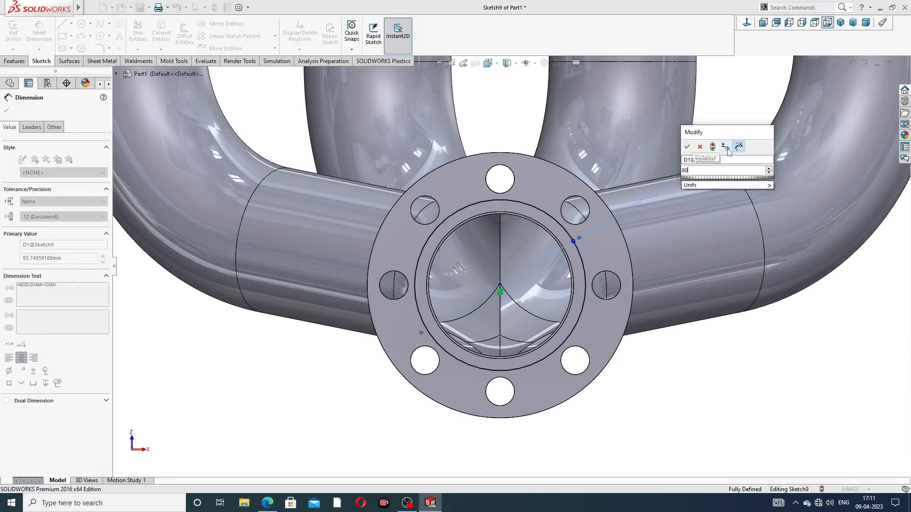
{"action": "key", "text": "Return"}
{"action": "key", "text": "Escape"}
{"action": "right_click", "coordinate": [715, 372]}
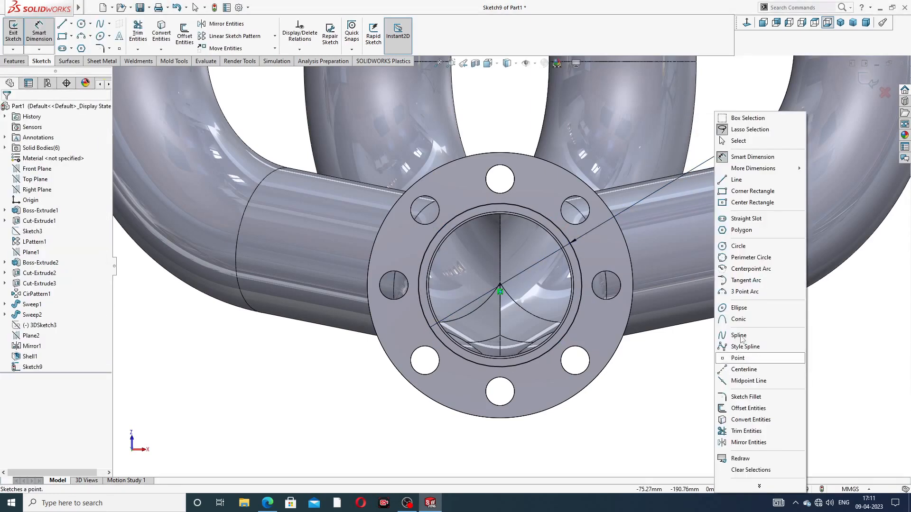
{"action": "left_click", "coordinate": [738, 141]}
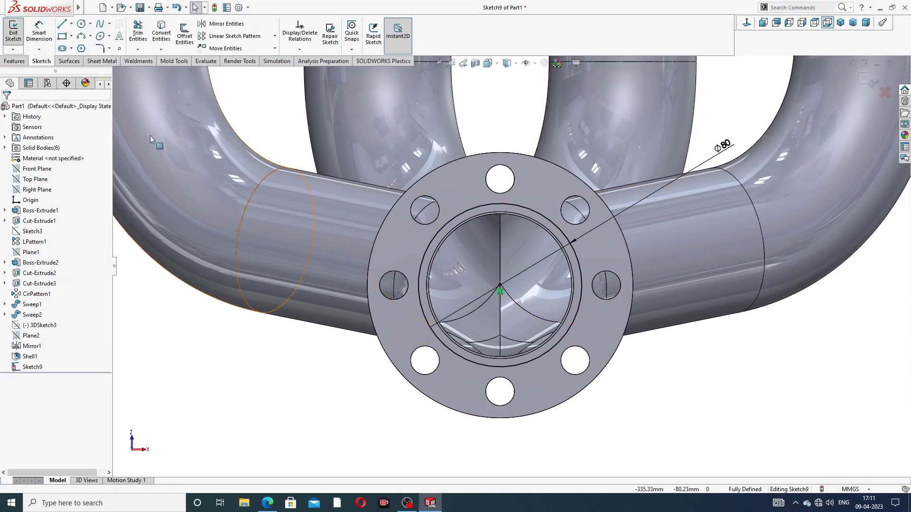
Start a boss extrusion of the 80 mm circle outward from the round flange with a blind depth of 96 mm
{"action": "left_click", "coordinate": [23, 61]}
{"action": "left_click", "coordinate": [28, 45]}
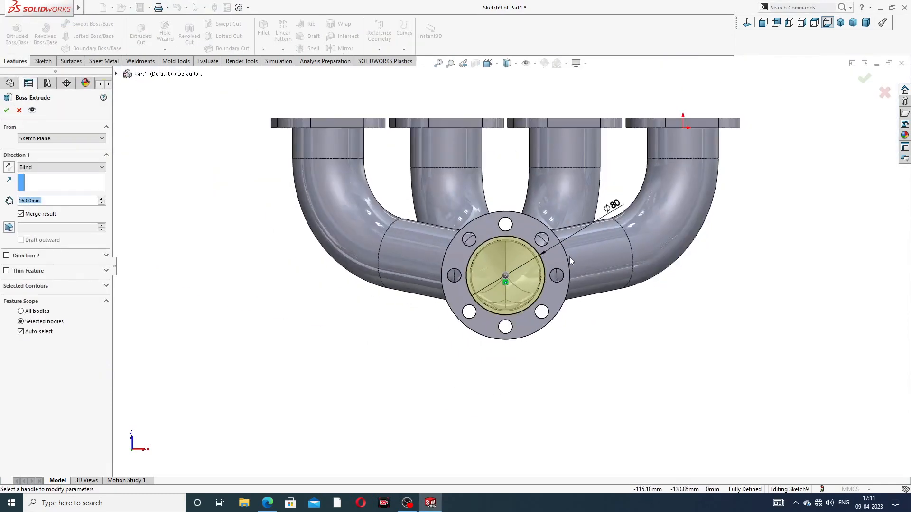
{"action": "middle_click_drag", "start_coordinate": [570, 261], "coordinate": [445, 275]}
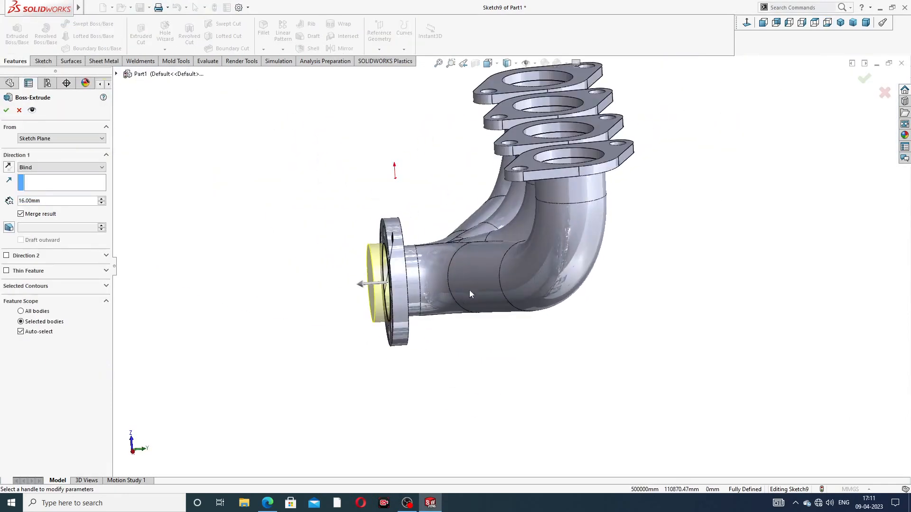
{"action": "scroll", "coordinate": [445, 275], "scroll_direction": "down", "scroll_amount": 3}
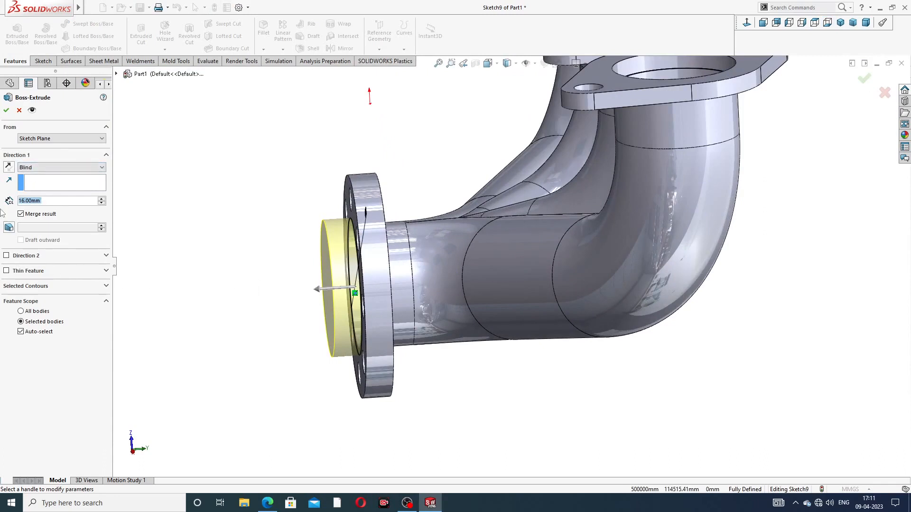
{"action": "type", "text": "96"}
{"action": "key", "text": "Return"}
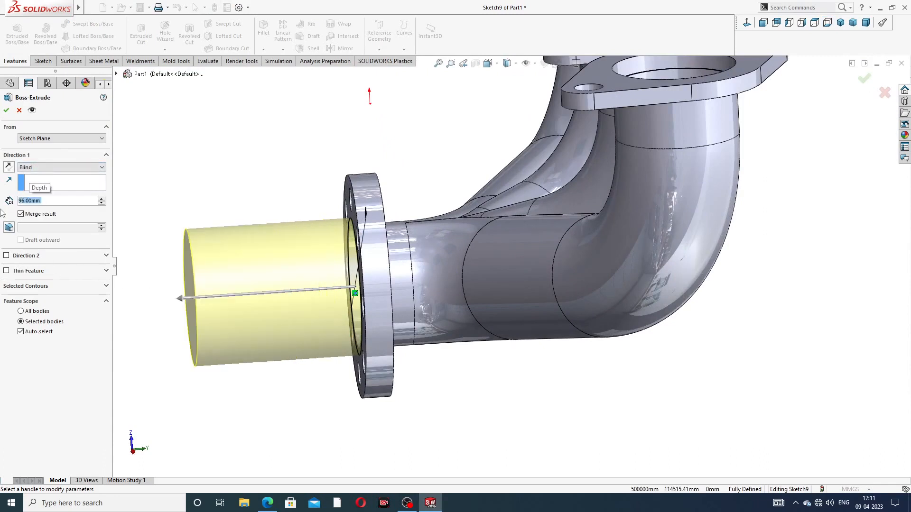
Make the extrusion a one-direction thin feature with a 10 mm wall directed inward, and complete the outlet tube
{"action": "left_click", "coordinate": [21, 271]}
{"action": "middle_click_drag", "start_coordinate": [218, 269], "coordinate": [289, 263]}
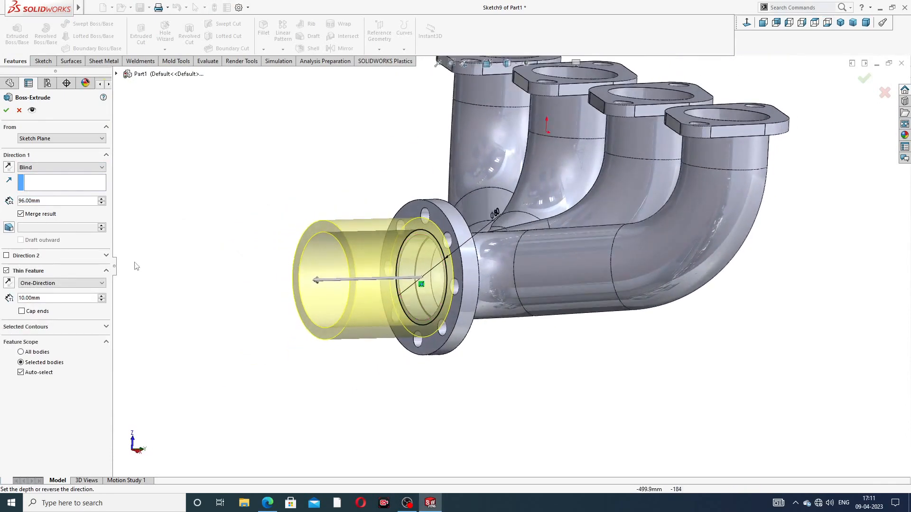
{"action": "left_click", "coordinate": [8, 283]}
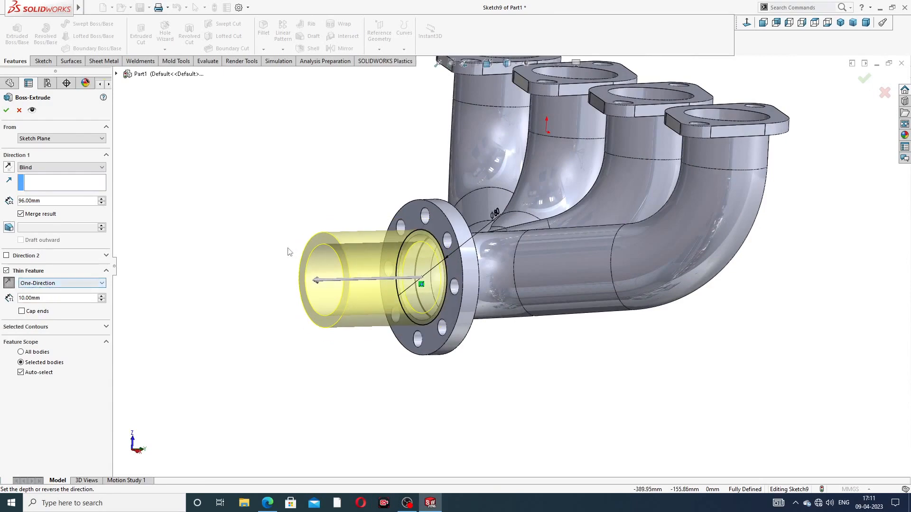
{"action": "mouse_move", "coordinate": [288, 252]}
{"action": "middle_mouse_down"}
{"action": "mouse_move", "coordinate": [250, 244]}
{"action": "mouse_move", "coordinate": [330, 240]}
{"action": "mouse_move", "coordinate": [273, 248]}
{"action": "middle_mouse_up"}
{"action": "scroll", "coordinate": [410, 253], "scroll_direction": "down", "scroll_amount": 2}
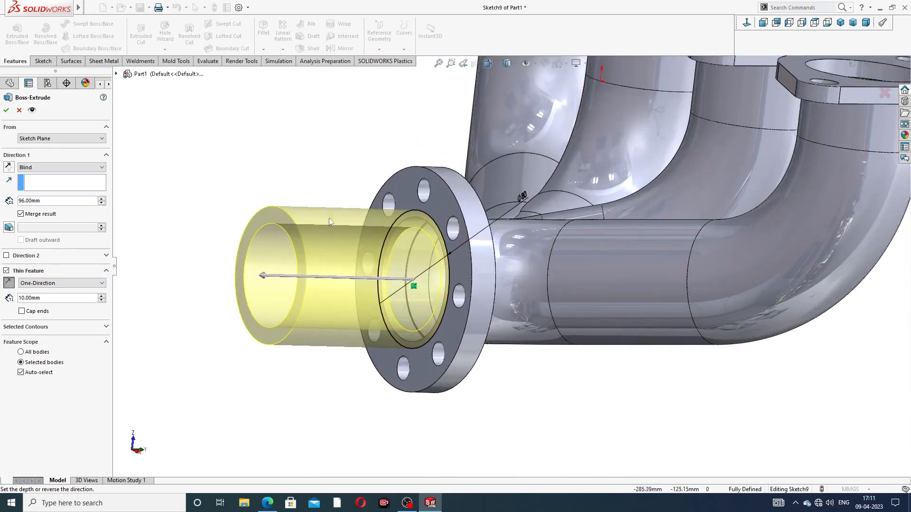
{"action": "left_click", "coordinate": [7, 110]}
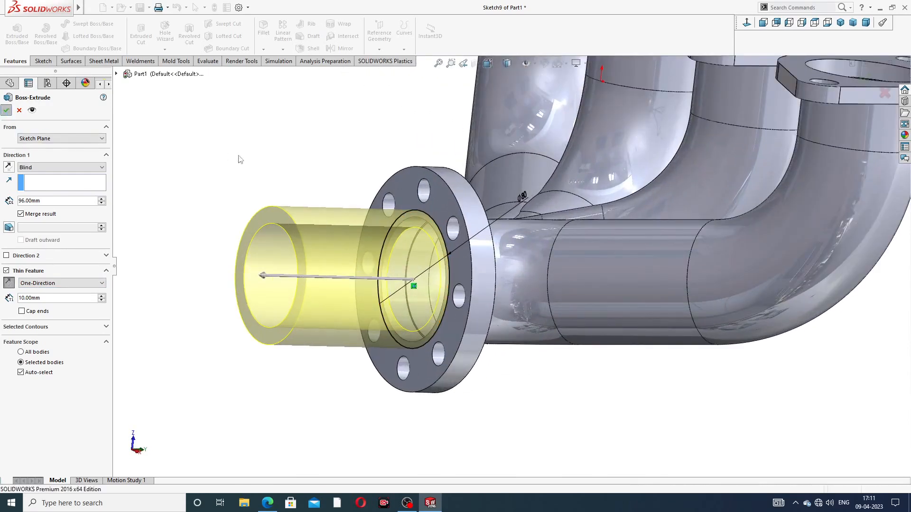
{"action": "scroll", "coordinate": [389, 205], "scroll_direction": "up", "scroll_amount": 2}
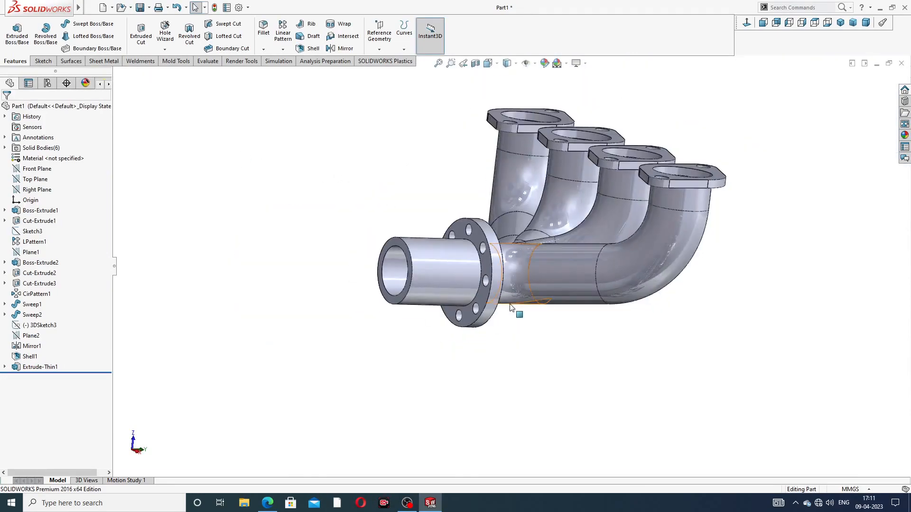
Check the exhaust manifold PDF drawing and fillet the edge where the outlet tube meets the round flange with a 1 mm radius
{"action": "left_click", "coordinate": [266, 505]}
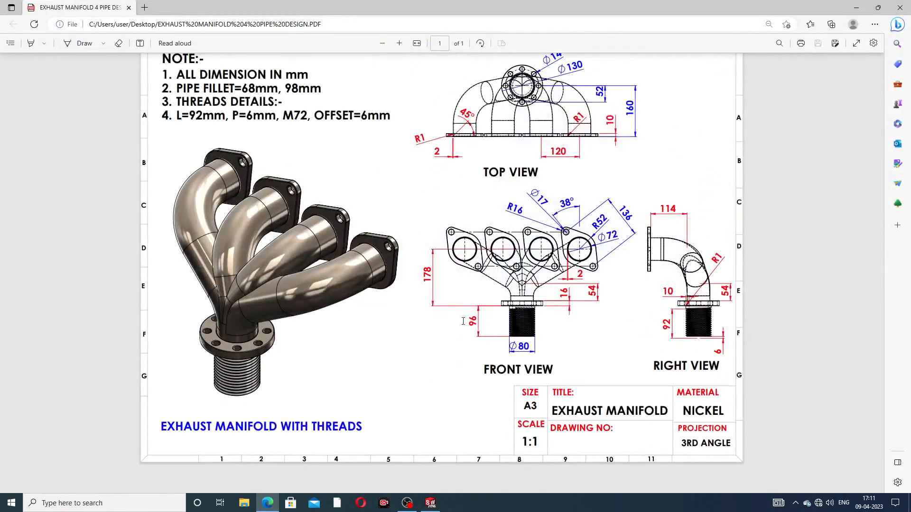
{"action": "left_click", "coordinate": [271, 502]}
{"action": "middle_click_drag", "start_coordinate": [556, 208], "coordinate": [551, 247]}
{"action": "scroll", "coordinate": [491, 259], "scroll_direction": "down", "scroll_amount": 4}
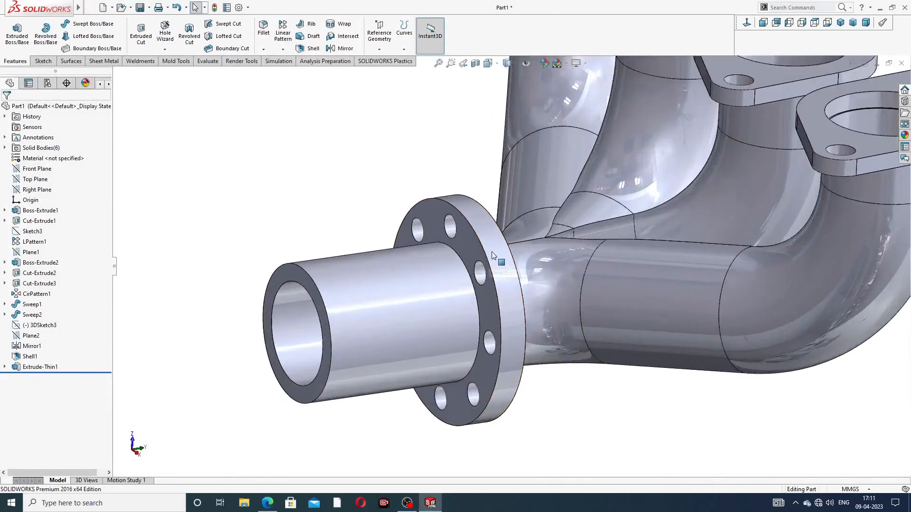
{"action": "scroll", "coordinate": [493, 256], "scroll_direction": "down", "scroll_amount": 3}
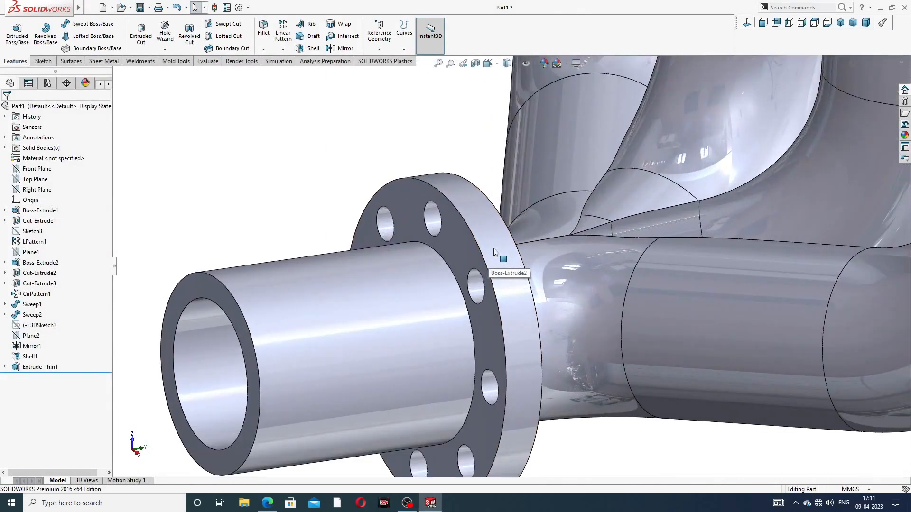
{"action": "left_click", "coordinate": [266, 33]}
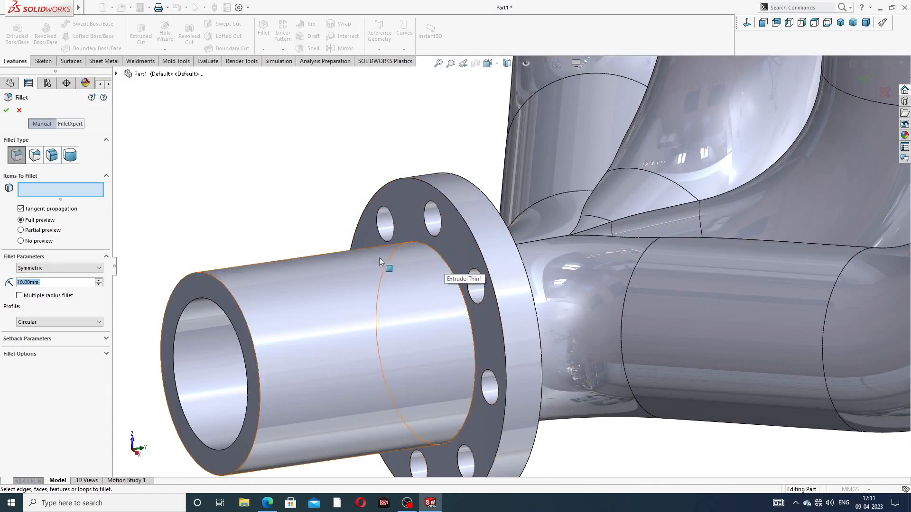
{"action": "type", "text": "1"}
{"action": "key", "text": "Return"}
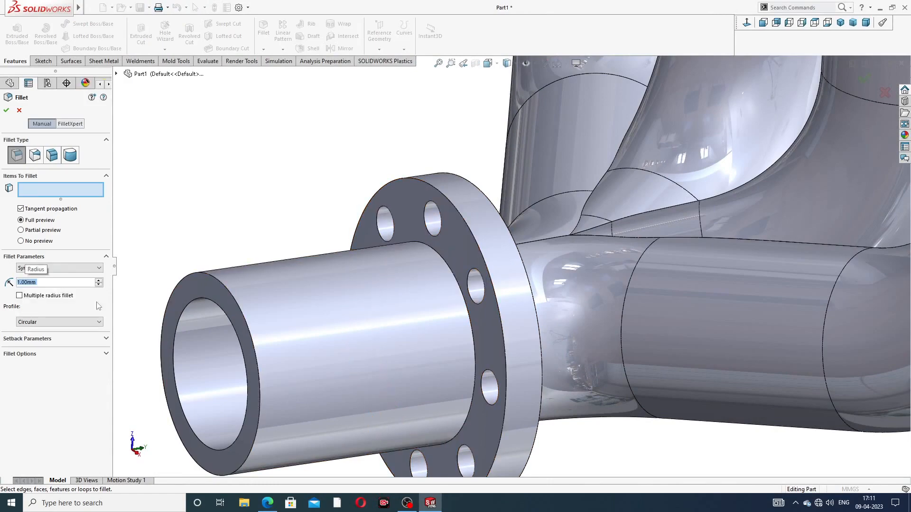
{"action": "left_click", "coordinate": [444, 266]}
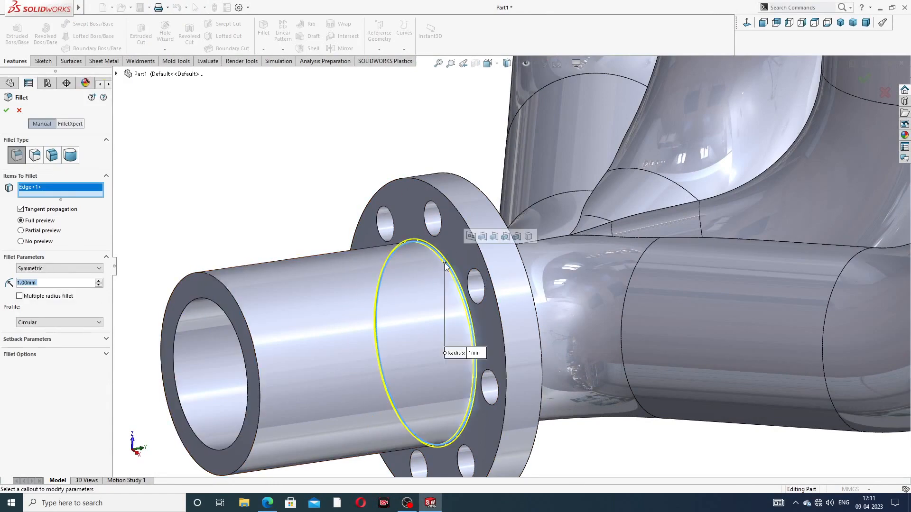
{"action": "left_click", "coordinate": [7, 111]}
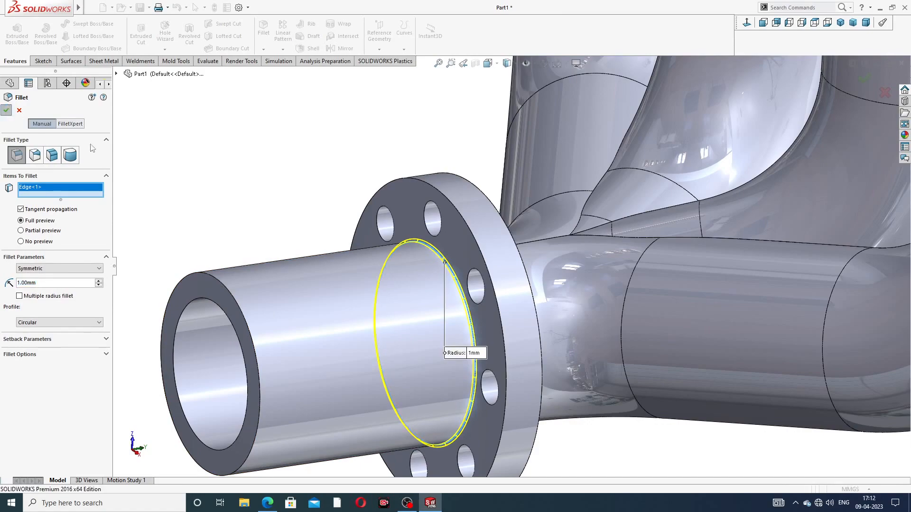
Inspect the round flange from both sides and delete the fillet between the outlet tube and the flange
{"action": "key", "text": "f"}
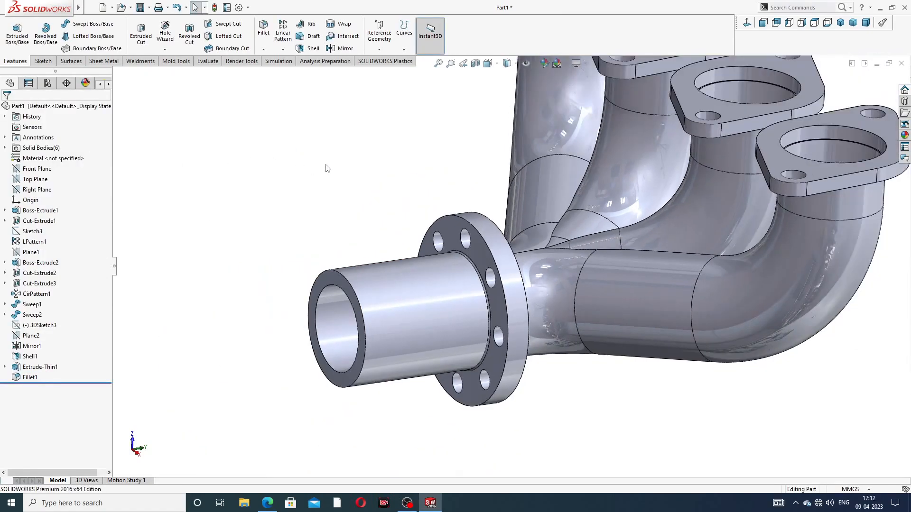
{"action": "middle_click_drag", "start_coordinate": [336, 172], "coordinate": [271, 185]}
{"action": "middle_click_drag", "start_coordinate": [292, 186], "coordinate": [299, 185]}
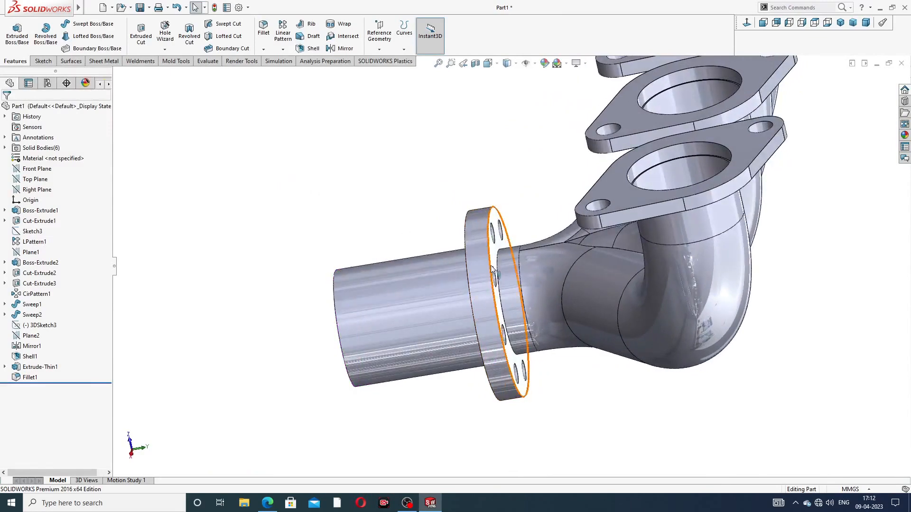
{"action": "scroll", "coordinate": [488, 267], "scroll_direction": "down", "scroll_amount": 3}
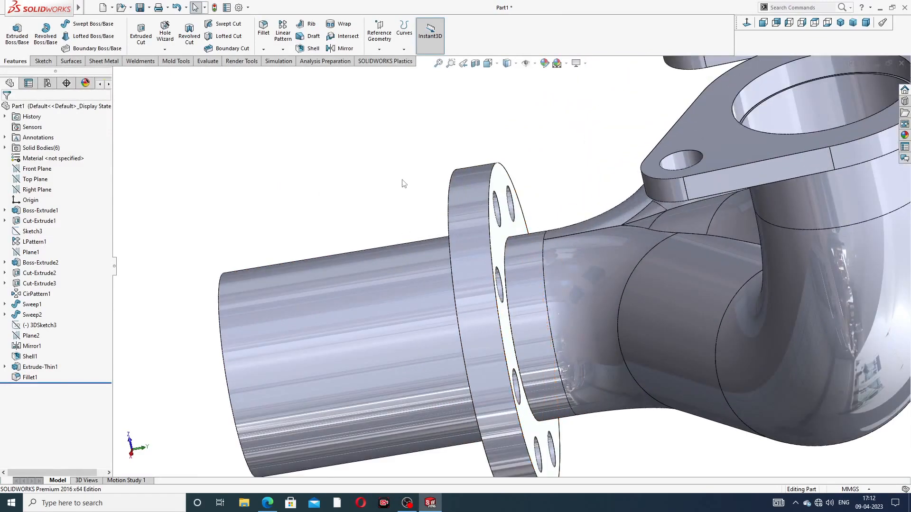
{"action": "scroll", "coordinate": [403, 184], "scroll_direction": "up", "scroll_amount": 3}
{"action": "middle_click_drag", "start_coordinate": [403, 180], "coordinate": [429, 177]}
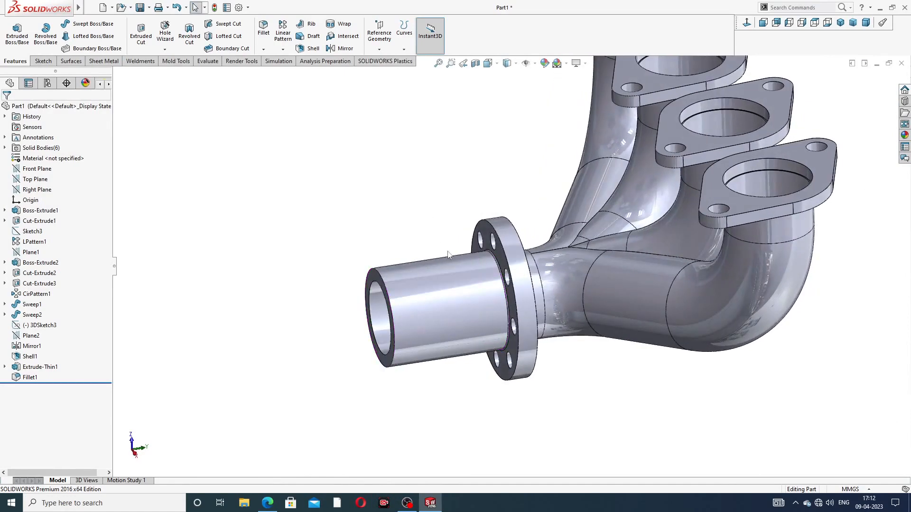
{"action": "scroll", "coordinate": [448, 254], "scroll_direction": "down", "scroll_amount": 4}
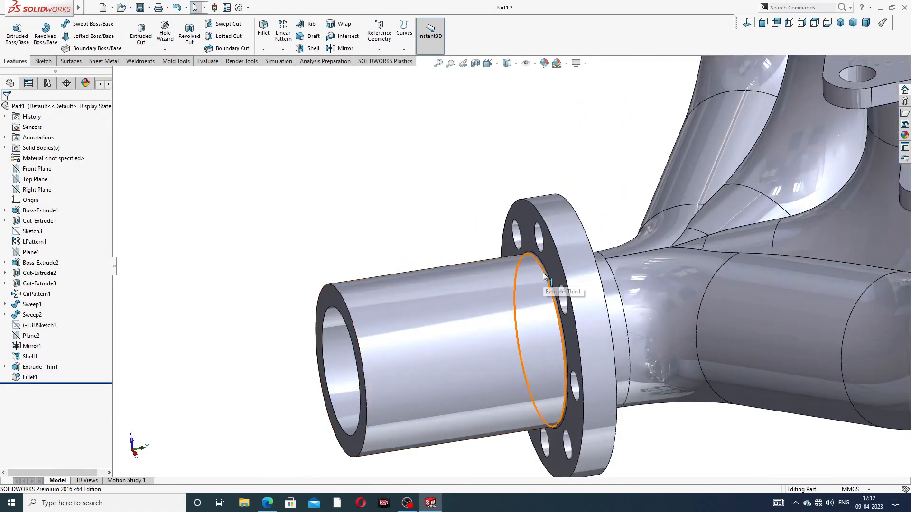
{"action": "left_click", "coordinate": [31, 378]}
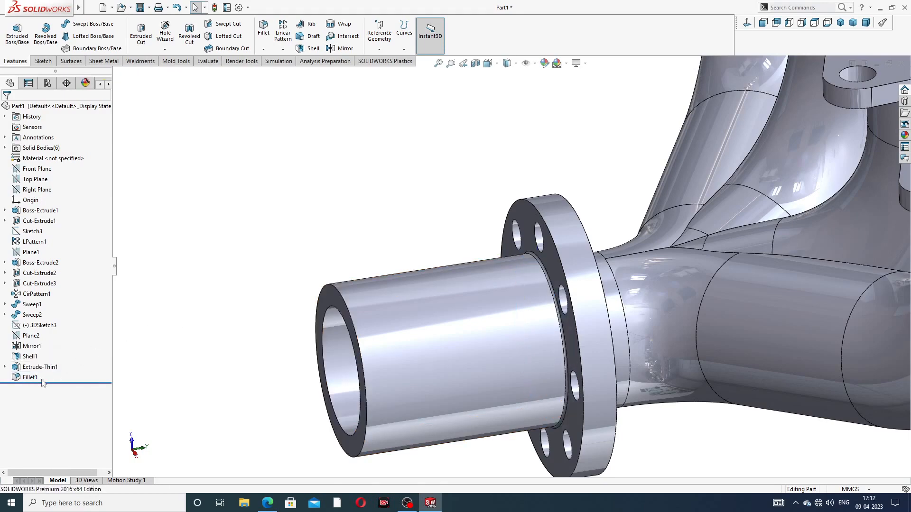
{"action": "right_click", "coordinate": [33, 379]}
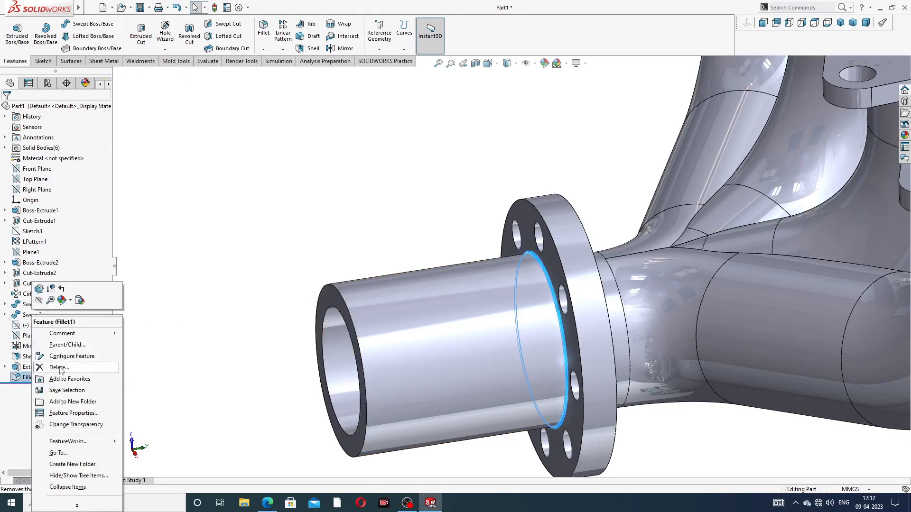
{"action": "left_click", "coordinate": [60, 368]}
{"action": "left_click", "coordinate": [503, 208]}
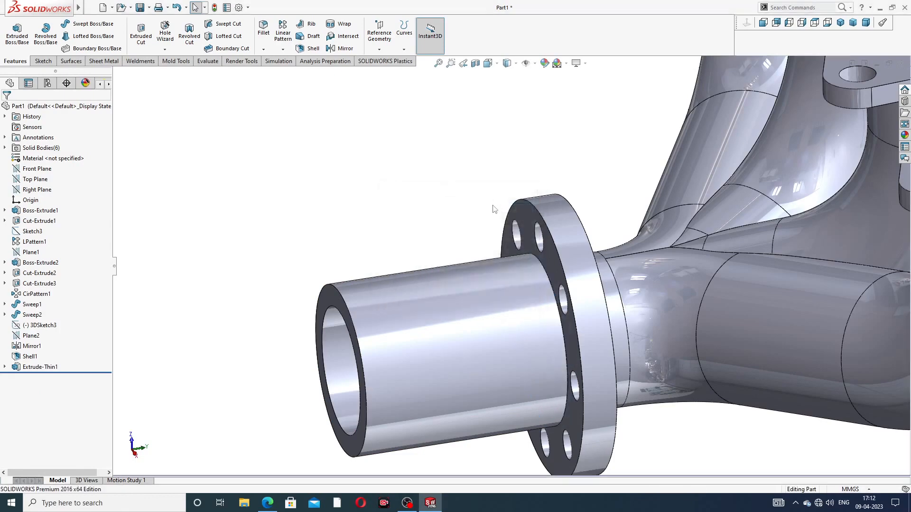
Fillet all edges of the round flange's outer and inner flat faces with a 1 mm radius
{"action": "left_click", "coordinate": [263, 29]}
{"action": "scroll", "coordinate": [606, 244], "scroll_direction": "down", "scroll_amount": 3}
{"action": "middle_click_drag", "start_coordinate": [584, 243], "coordinate": [610, 236]}
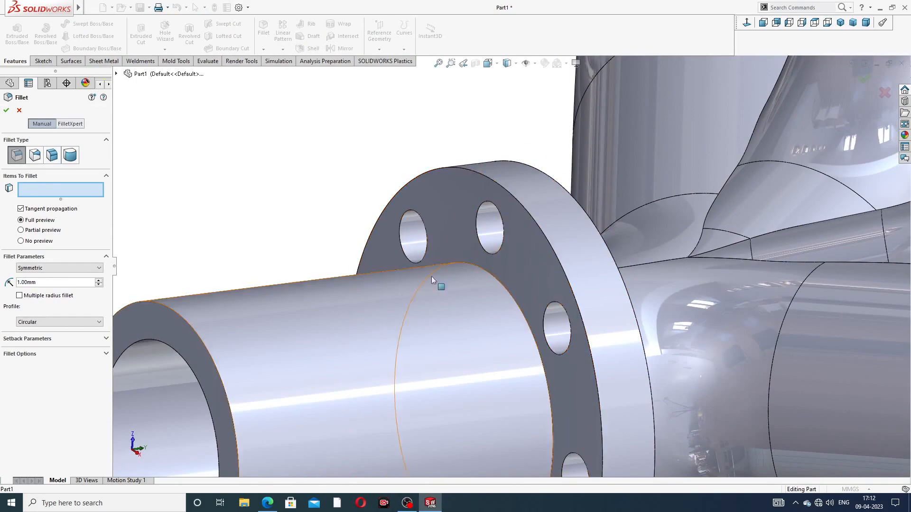
{"action": "left_click", "coordinate": [543, 250]}
{"action": "scroll", "coordinate": [581, 248], "scroll_direction": "up", "scroll_amount": 3}
{"action": "middle_click_drag", "start_coordinate": [580, 244], "coordinate": [482, 259]}
{"action": "left_click", "coordinate": [472, 238]}
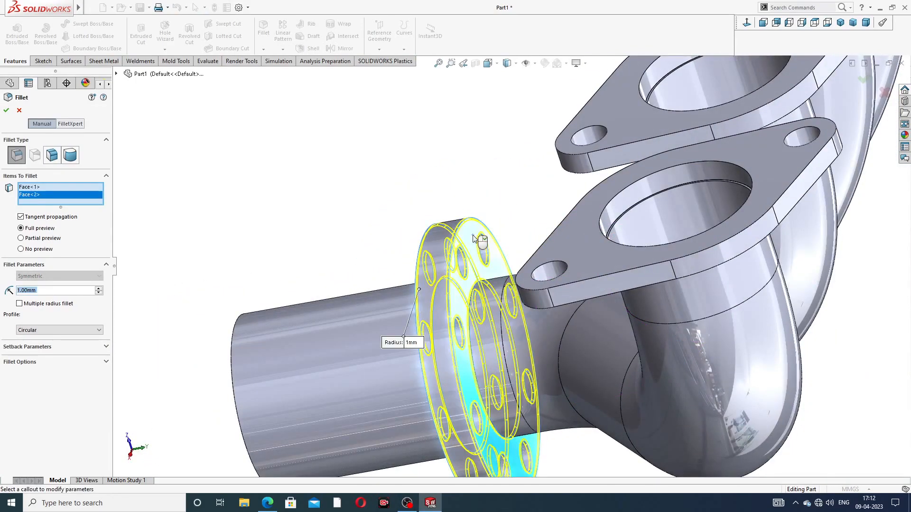
{"action": "left_click", "coordinate": [6, 110]}
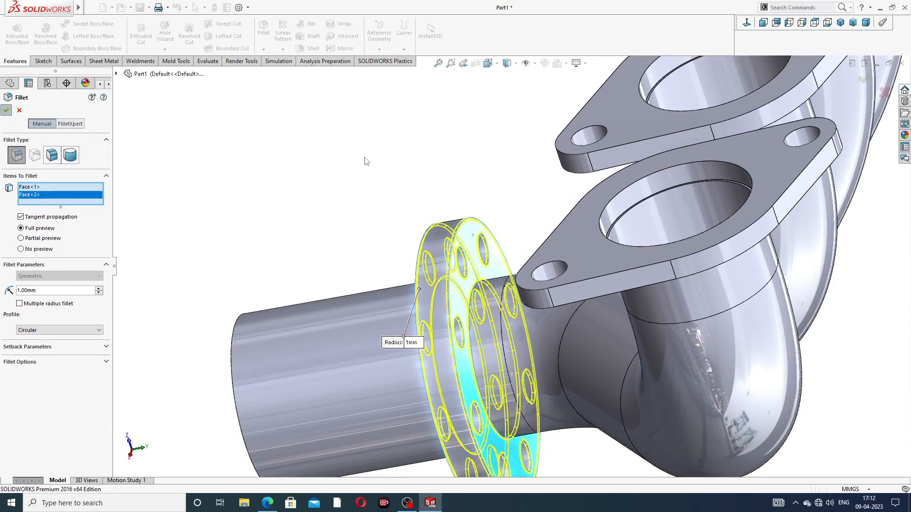
Check the thread details in the PDF drawing and start a thread on the outer end edge of the outlet tube
{"action": "middle_click_drag", "start_coordinate": [366, 162], "coordinate": [493, 291]}
{"action": "scroll", "coordinate": [494, 291], "scroll_direction": "down", "scroll_amount": 5}
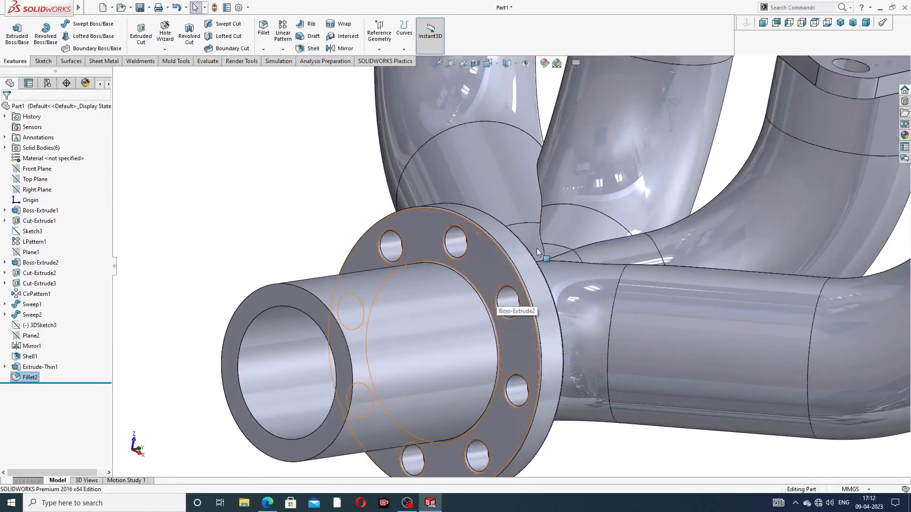
{"action": "middle_click_drag", "start_coordinate": [512, 260], "coordinate": [463, 240]}
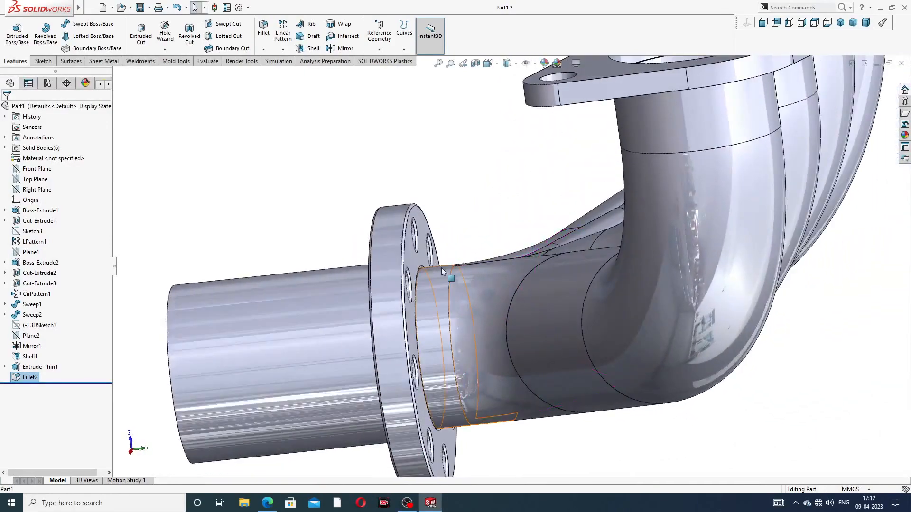
{"action": "scroll", "coordinate": [442, 269], "scroll_direction": "up", "scroll_amount": 3}
{"action": "middle_click_drag", "start_coordinate": [451, 283], "coordinate": [493, 270]}
{"action": "left_click", "coordinate": [267, 503]}
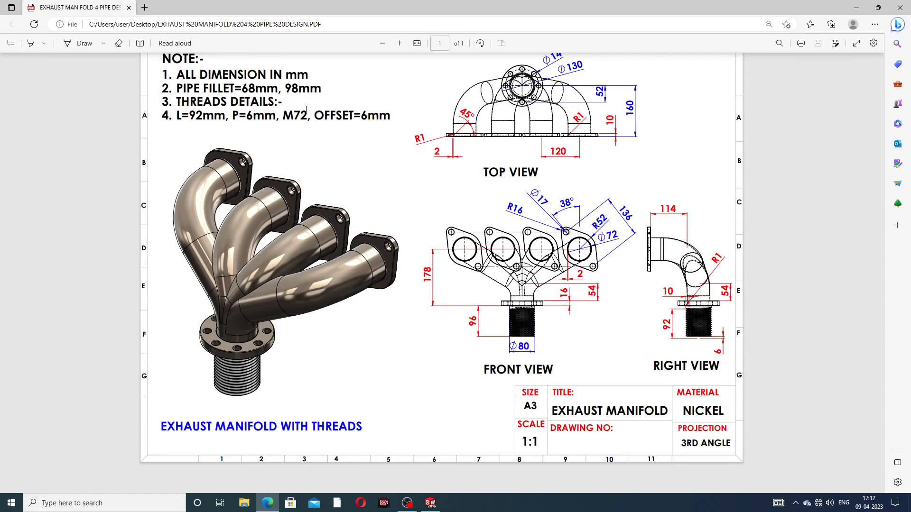
{"action": "left_click", "coordinate": [269, 501]}
{"action": "left_click", "coordinate": [164, 49]}
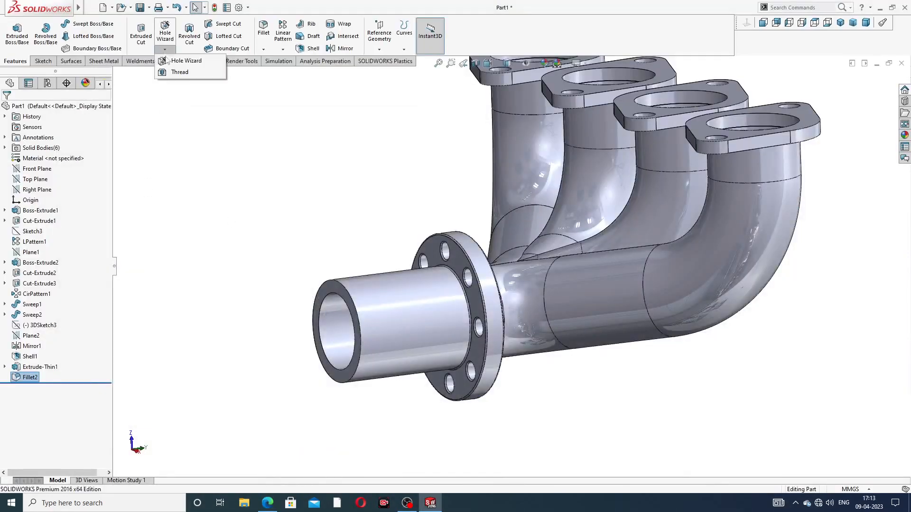
{"action": "left_click", "coordinate": [180, 75]}
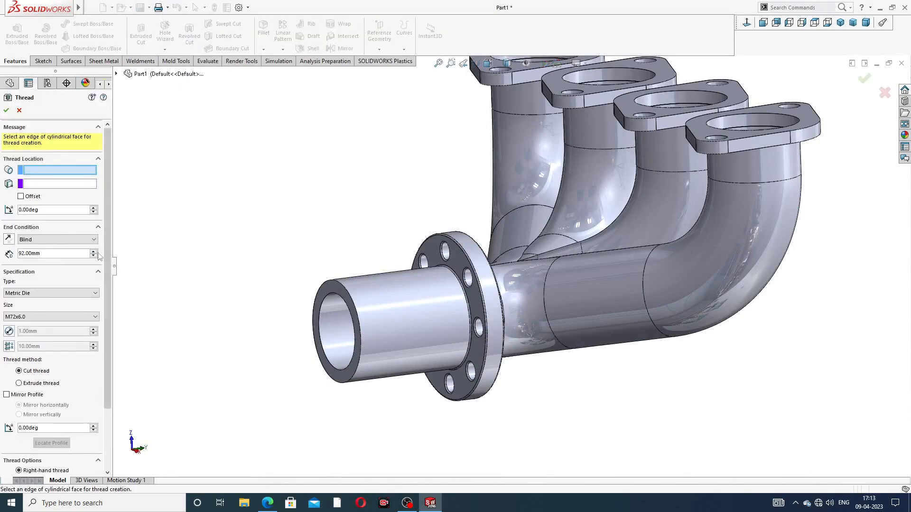
{"action": "left_click", "coordinate": [349, 295]}
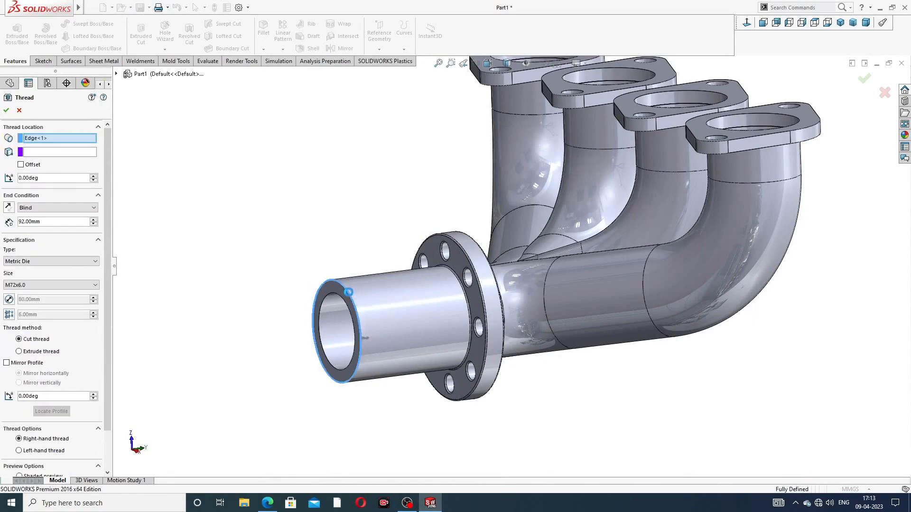
Cut a 92 mm blind Metric Die M72x6.0 thread on the outlet tube, starting 6 mm outside its end with the offset direction reversed
{"action": "mouse_move", "coordinate": [374, 296]}
{"action": "middle_mouse_down"}
{"action": "mouse_move", "coordinate": [357, 309]}
{"action": "mouse_move", "coordinate": [345, 298]}
{"action": "mouse_move", "coordinate": [358, 302]}
{"action": "middle_mouse_up"}
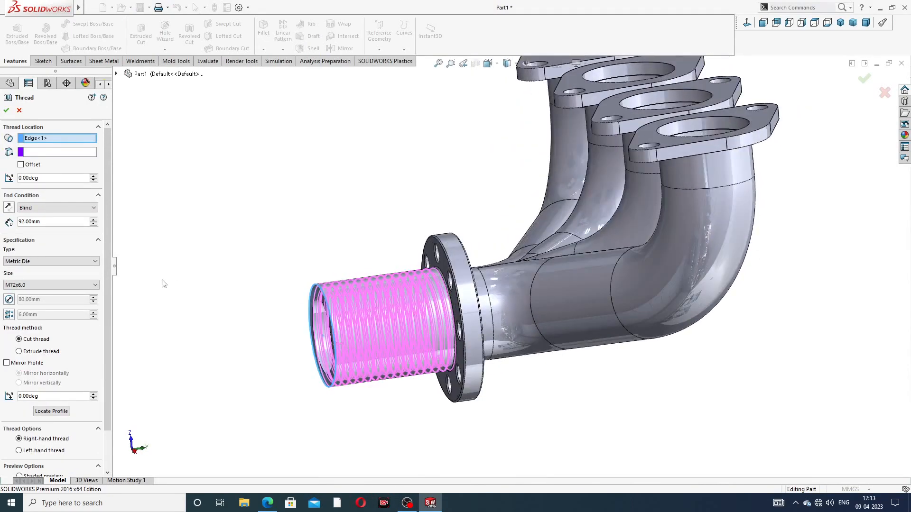
{"action": "left_click", "coordinate": [21, 165]}
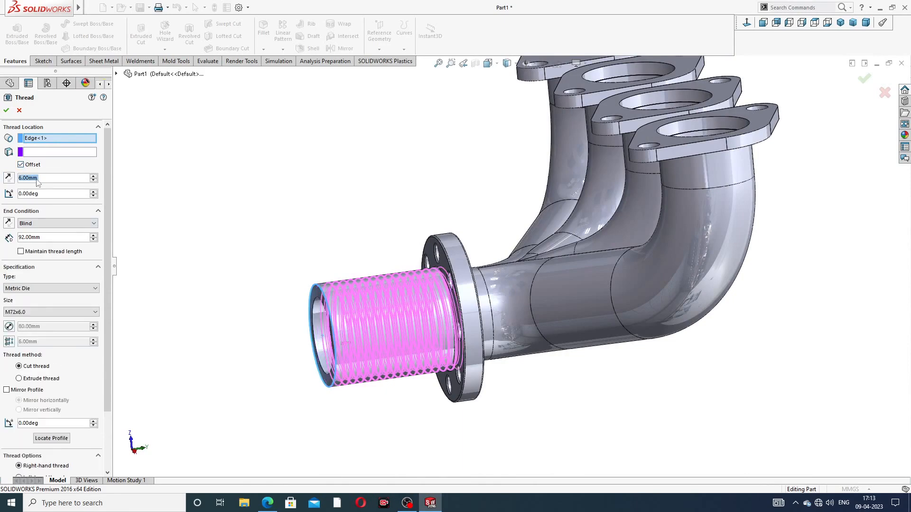
{"action": "left_click", "coordinate": [9, 177]}
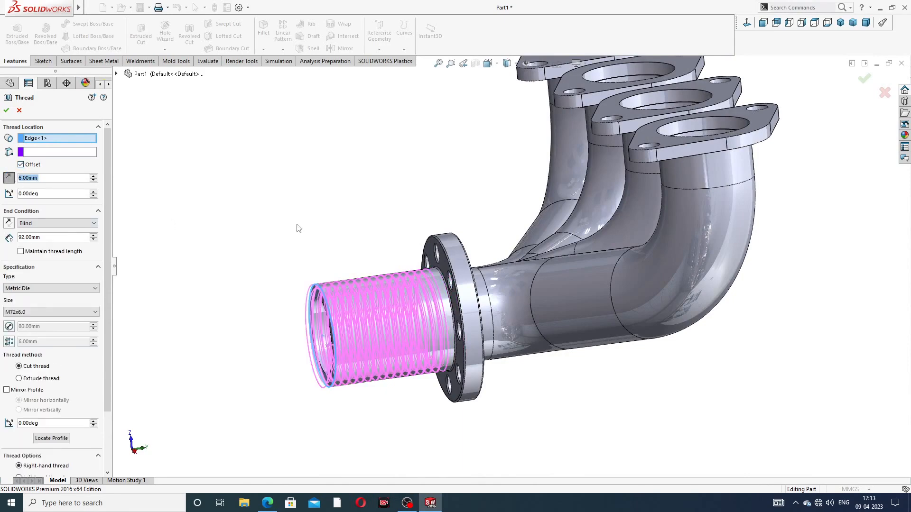
{"action": "mouse_move", "coordinate": [332, 242]}
{"action": "middle_mouse_down"}
{"action": "mouse_move", "coordinate": [307, 243]}
{"action": "mouse_move", "coordinate": [315, 252]}
{"action": "middle_mouse_up"}
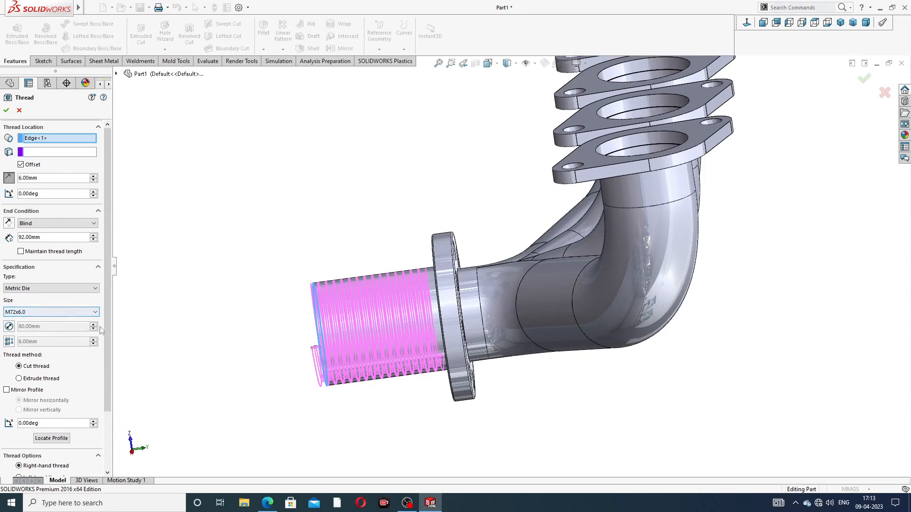
{"action": "scroll", "coordinate": [108, 316], "scroll_direction": "down", "scroll_amount": 3}
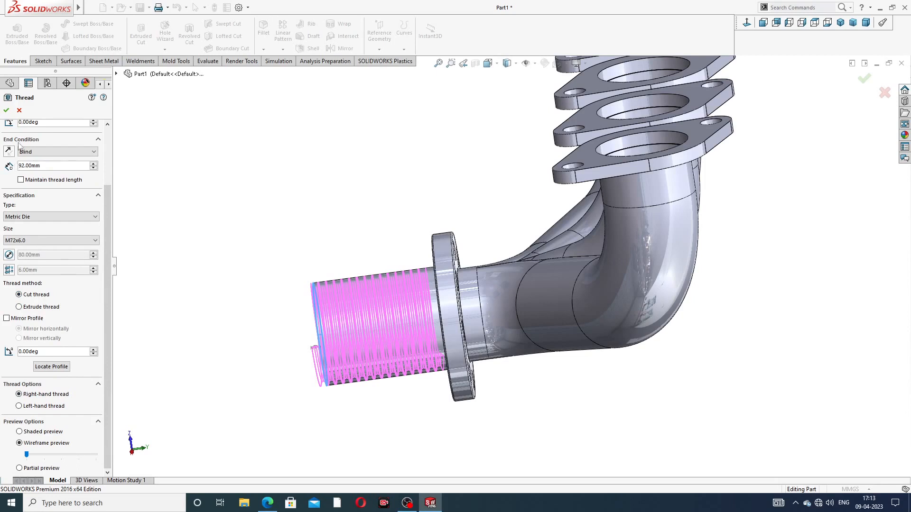
{"action": "left_click", "coordinate": [7, 111]}
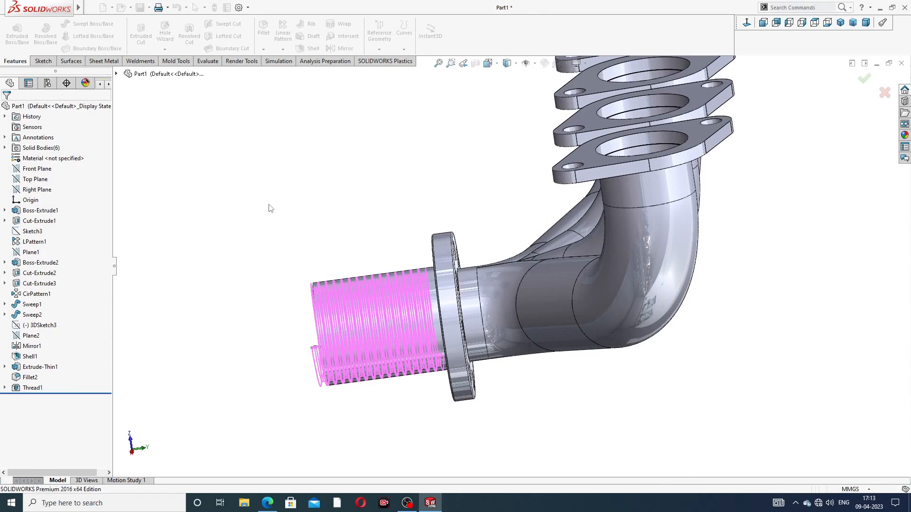
Inspect the threaded outlet tube and apply a dark colour to the thread feature
{"action": "middle_click_drag", "start_coordinate": [366, 229], "coordinate": [431, 183]}
{"action": "scroll", "coordinate": [445, 286], "scroll_direction": "down", "scroll_amount": 4}
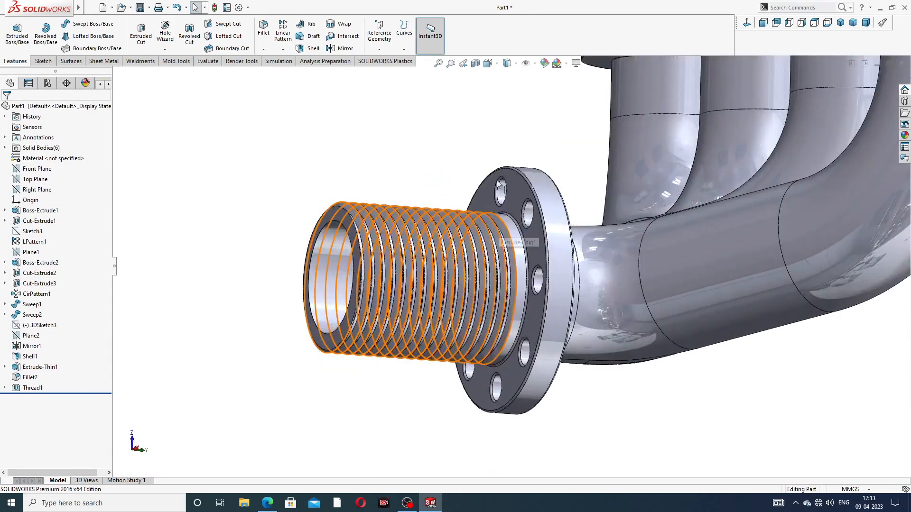
{"action": "scroll", "coordinate": [457, 193], "scroll_direction": "up", "scroll_amount": 4}
{"action": "middle_click_drag", "start_coordinate": [513, 157], "coordinate": [506, 175]}
{"action": "left_click", "coordinate": [31, 390]}
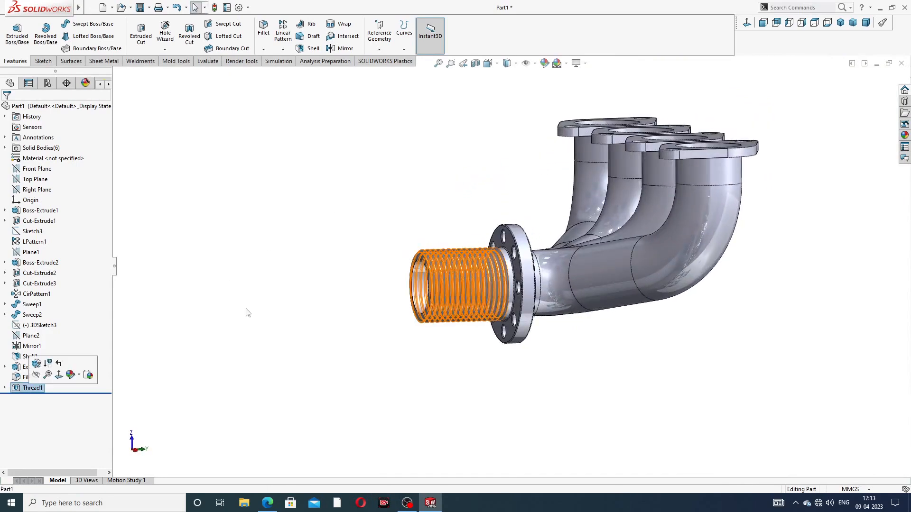
{"action": "left_click", "coordinate": [545, 64]}
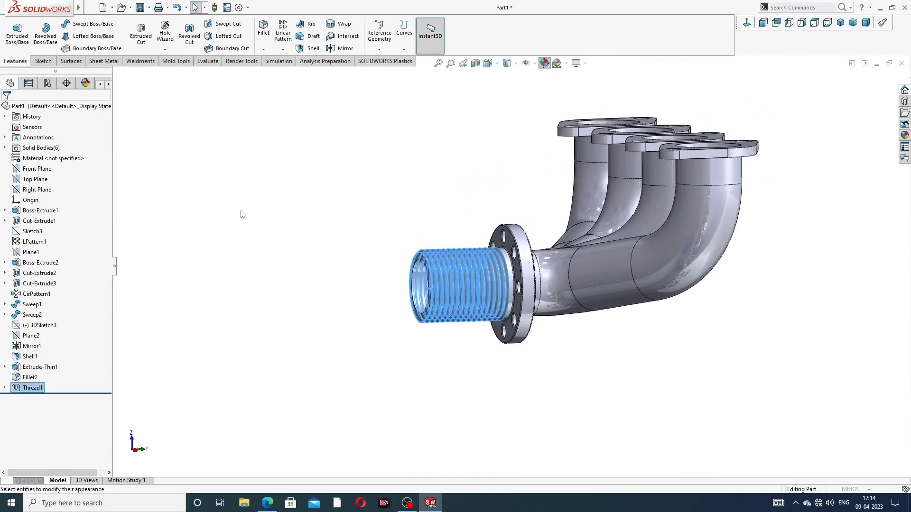
{"action": "left_click", "coordinate": [77, 307]}
{"action": "left_click", "coordinate": [6, 110]}
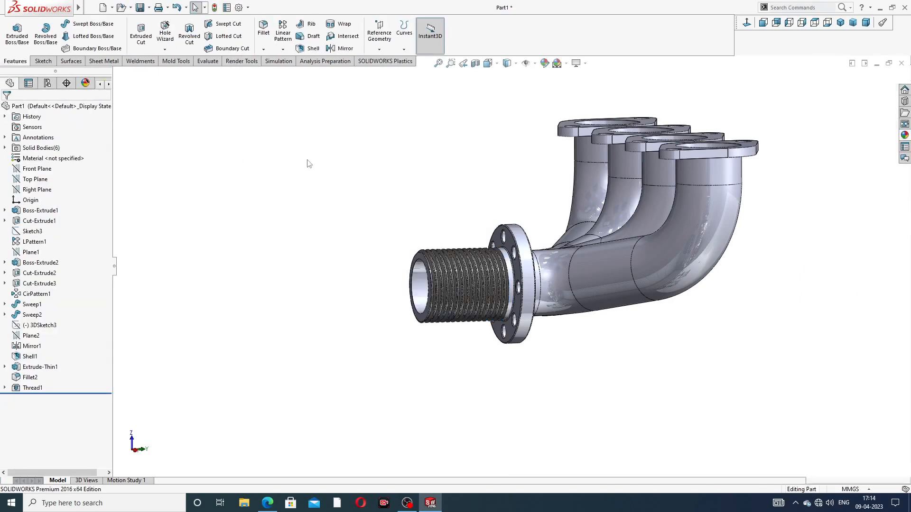
Apply the polished nickel appearance to the whole part and view the manifold from several sides
{"action": "scroll", "coordinate": [466, 294], "scroll_direction": "down", "scroll_amount": 3}
{"action": "scroll", "coordinate": [530, 221], "scroll_direction": "up", "scroll_amount": 3}
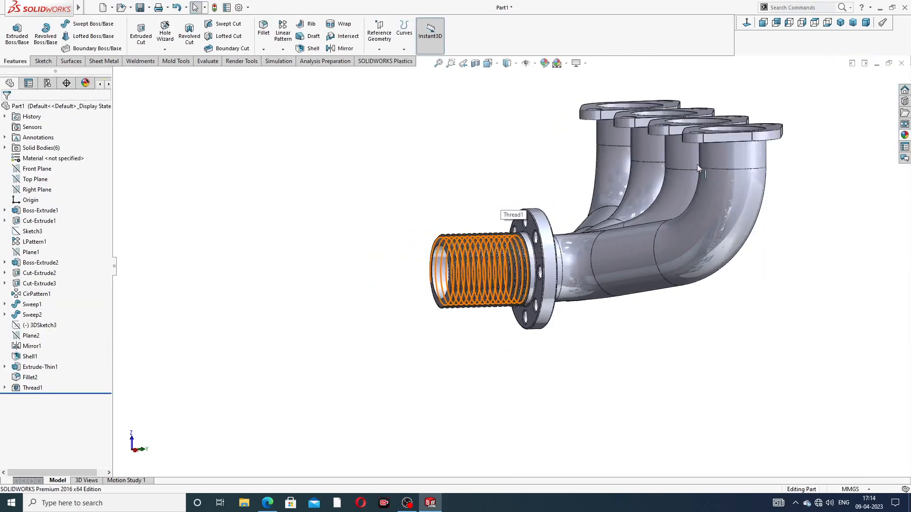
{"action": "middle_click_drag", "start_coordinate": [710, 177], "coordinate": [783, 171]}
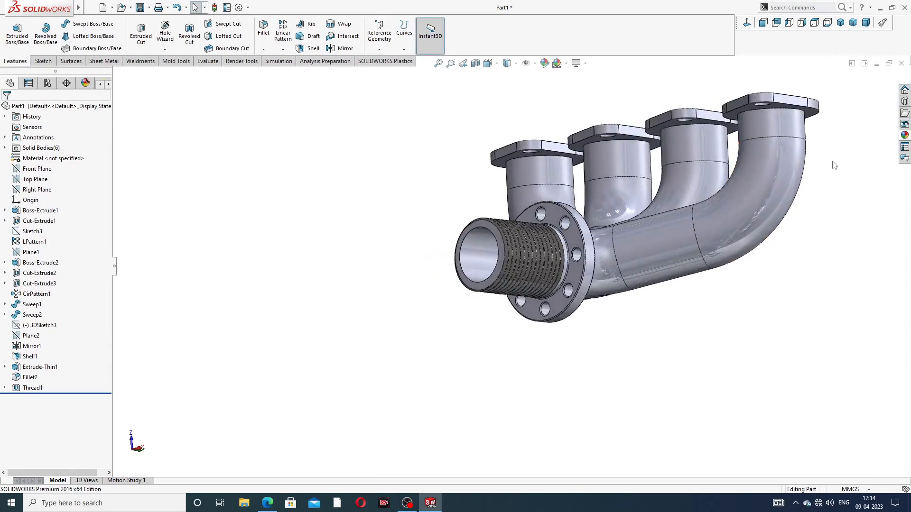
{"action": "left_click", "coordinate": [904, 135]}
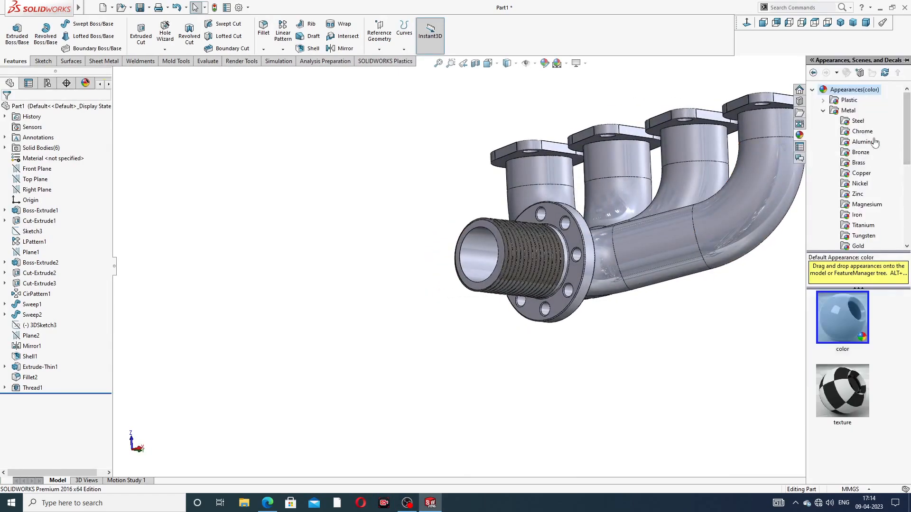
{"action": "left_click", "coordinate": [859, 183]}
{"action": "double_click", "coordinate": [836, 319]}
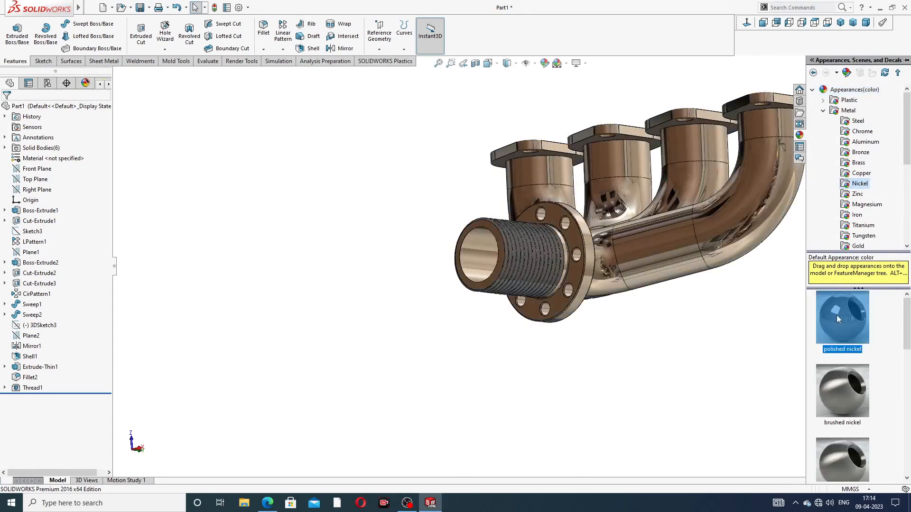
{"action": "middle_click_drag", "start_coordinate": [789, 218], "coordinate": [488, 244]}
{"action": "middle_click_drag", "start_coordinate": [624, 205], "coordinate": [720, 213]}
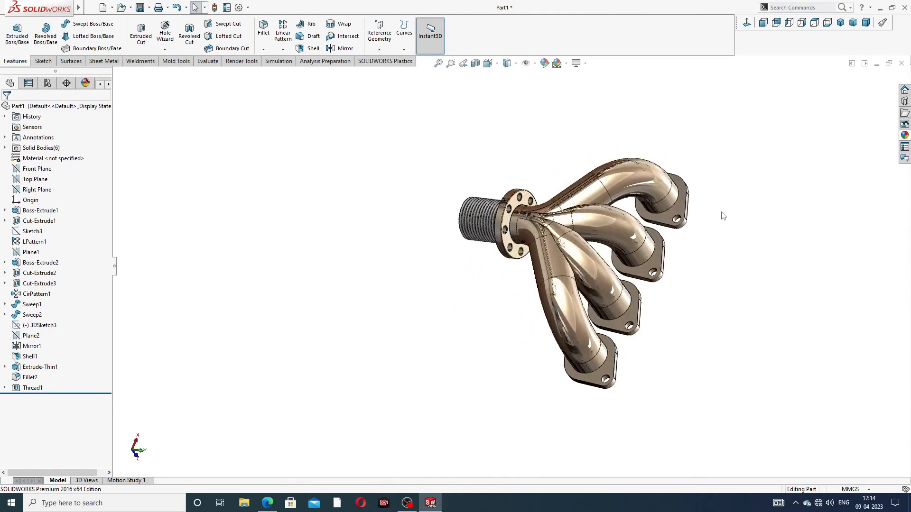
{"action": "scroll", "coordinate": [717, 222], "scroll_direction": "down", "scroll_amount": 2}
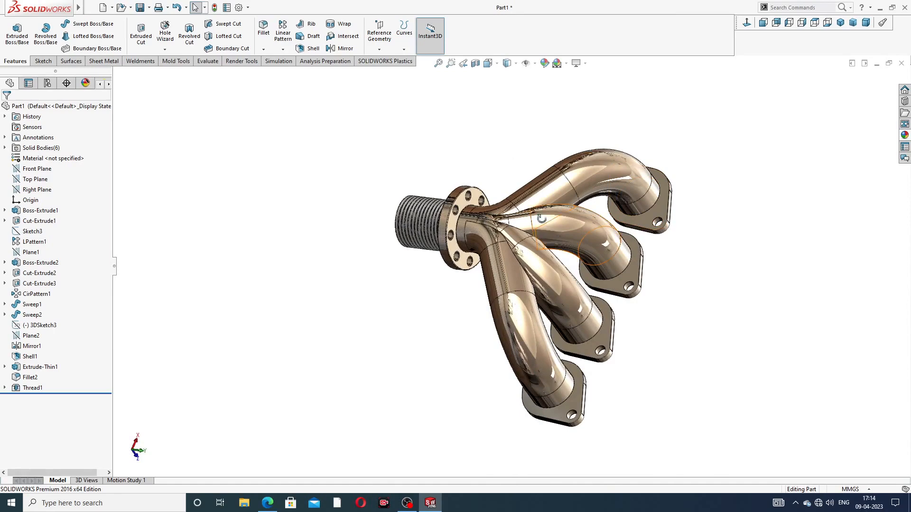
{"action": "middle_click_drag", "start_coordinate": [543, 224], "coordinate": [506, 138]}
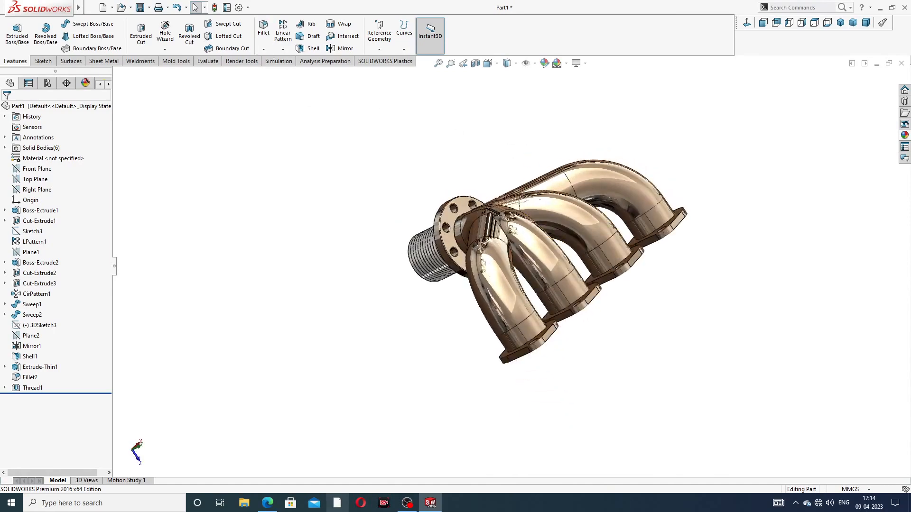
Check the PDF drawing and chamfer the bore edge on the outer face of the first end pipe flange, 2 mm at 45°
{"action": "left_click", "coordinate": [268, 503]}
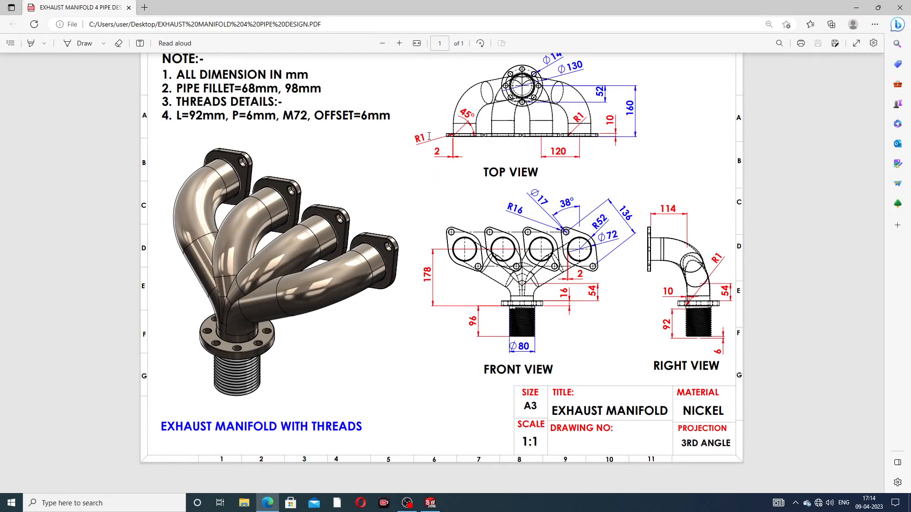
{"action": "key", "text": "alt+Tab"}
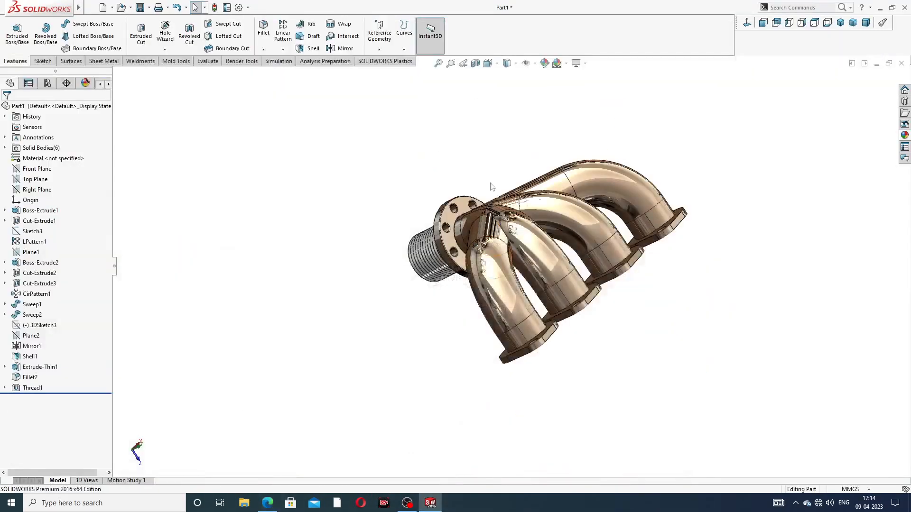
{"action": "left_click", "coordinate": [263, 50]}
{"action": "left_click", "coordinate": [279, 72]}
{"action": "middle_click_drag", "start_coordinate": [574, 321], "coordinate": [510, 223]}
{"action": "scroll", "coordinate": [376, 200], "scroll_direction": "down", "scroll_amount": 3}
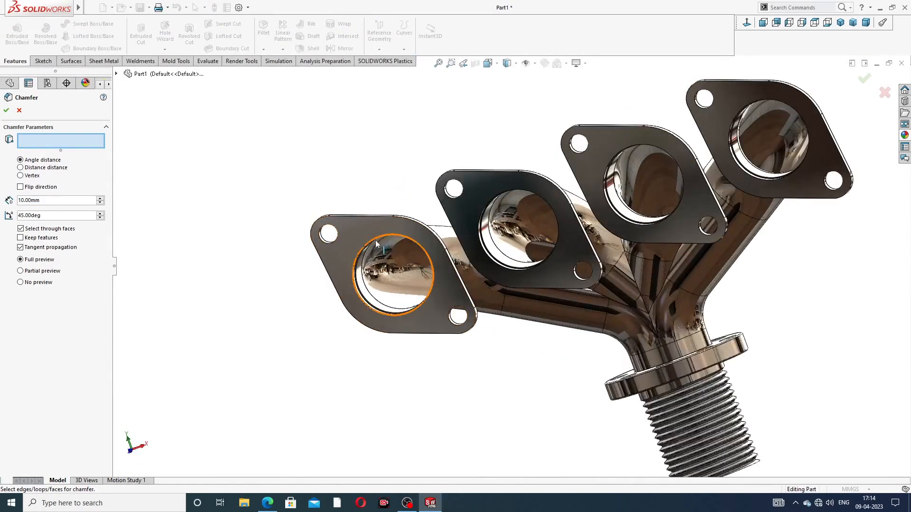
{"action": "scroll", "coordinate": [375, 240], "scroll_direction": "down", "scroll_amount": 3}
{"action": "left_click", "coordinate": [49, 202]}
{"action": "type", "text": "2"}
{"action": "key", "text": "Return"}
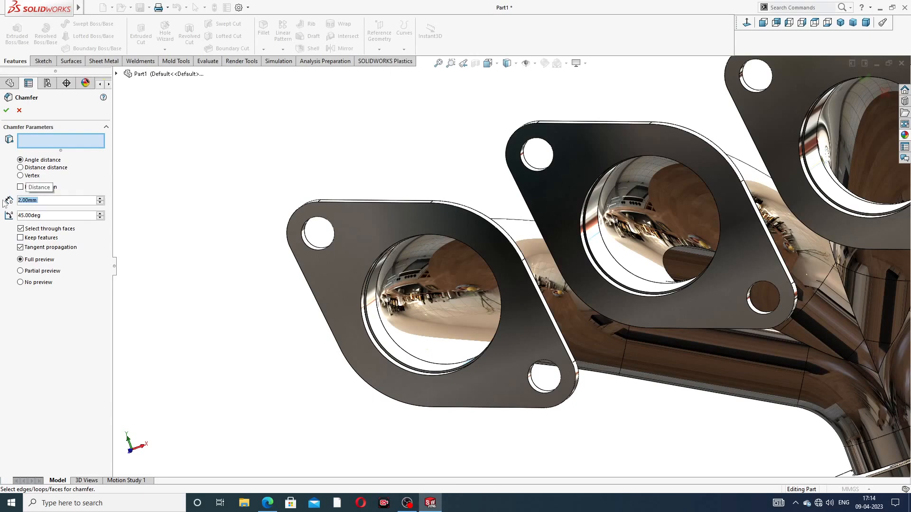
{"action": "scroll", "coordinate": [417, 250], "scroll_direction": "down", "scroll_amount": 3}
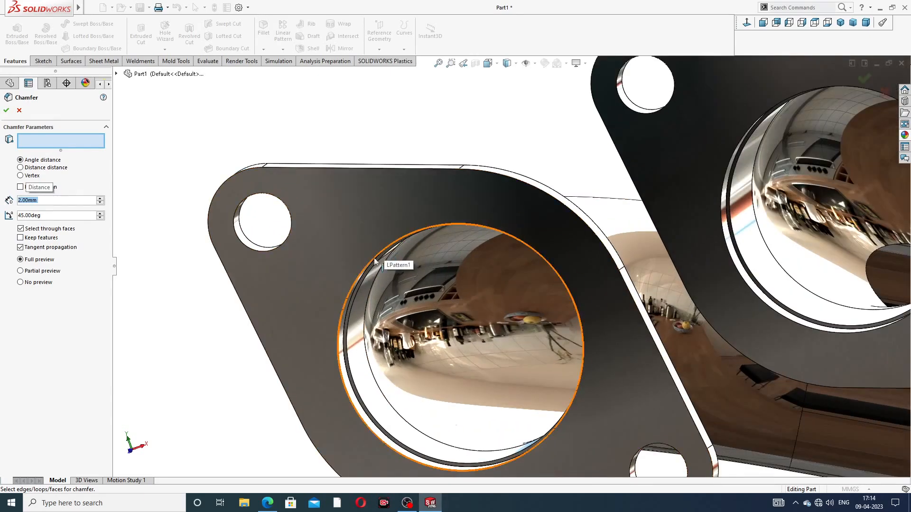
{"action": "left_click", "coordinate": [360, 268]}
{"action": "left_click", "coordinate": [6, 110]}
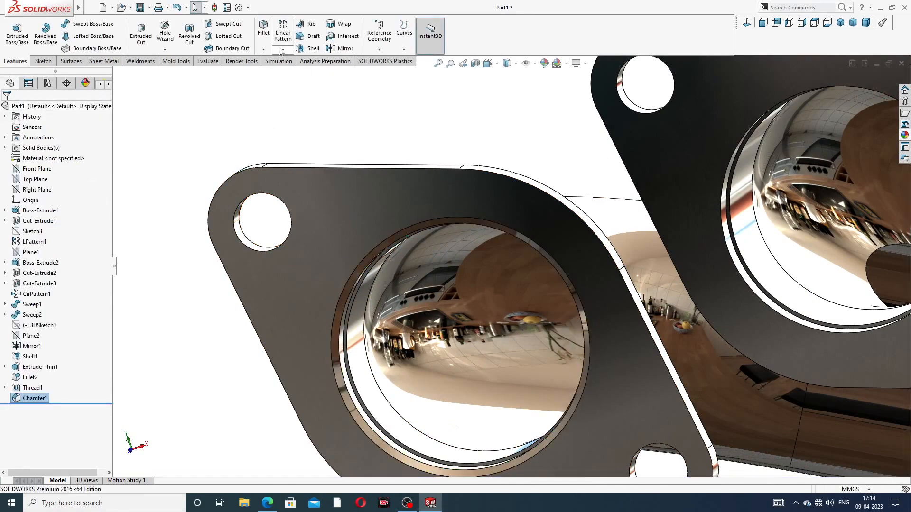
Chamfer the bore edge on the outer face of the second pipe flange, 2 mm at 45°
{"action": "left_click", "coordinate": [264, 49]}
{"action": "left_click", "coordinate": [281, 73]}
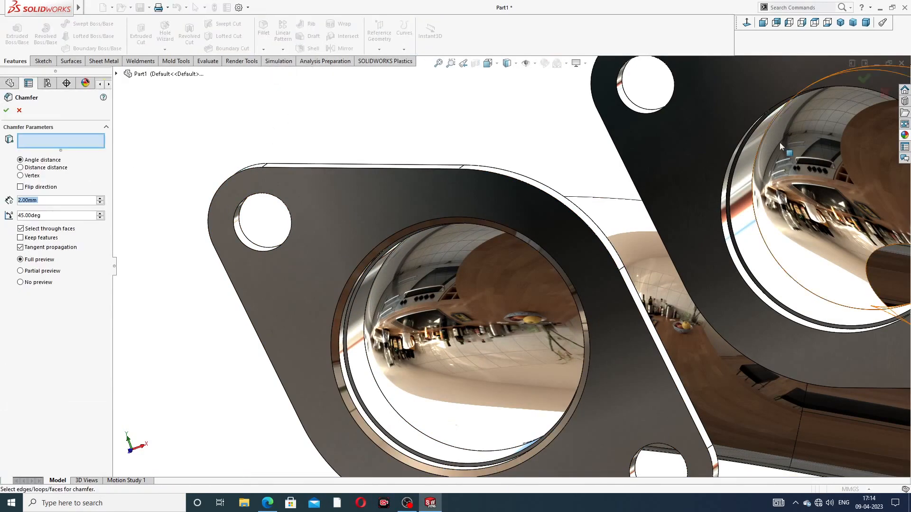
{"action": "scroll", "coordinate": [757, 133], "scroll_direction": "up", "scroll_amount": 3}
{"action": "scroll", "coordinate": [749, 157], "scroll_direction": "down", "scroll_amount": 2}
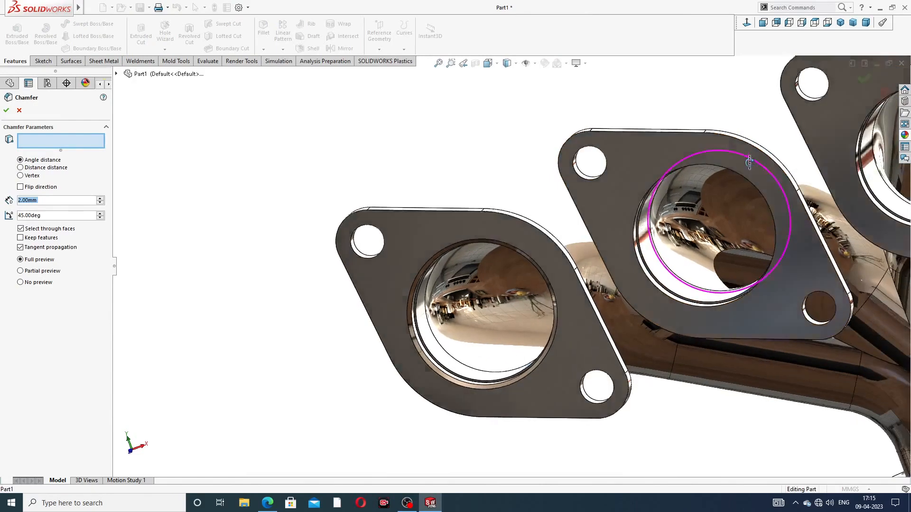
{"action": "middle_click_drag", "start_coordinate": [749, 159], "coordinate": [747, 180]}
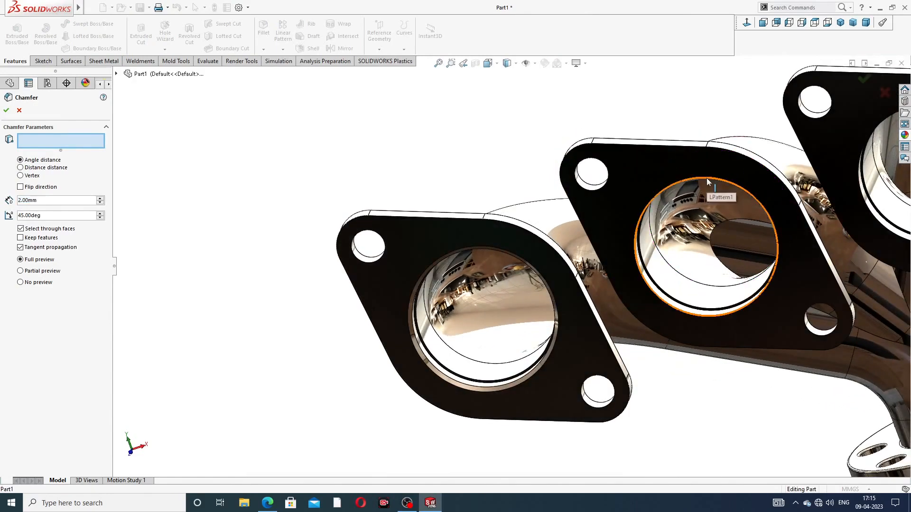
{"action": "left_click", "coordinate": [706, 180]}
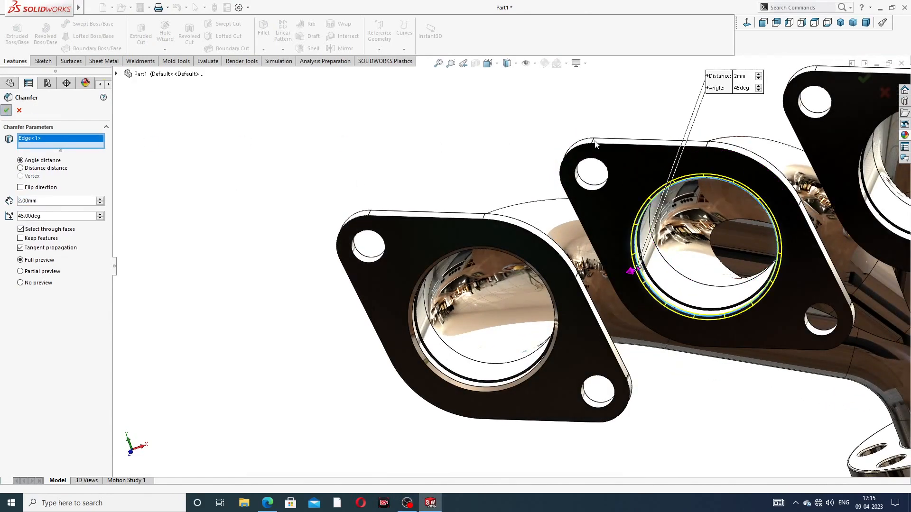
{"action": "left_click", "coordinate": [6, 111]}
Chamfer the bore edge on the outer face of the third pipe flange, 2 mm at 45°
{"action": "scroll", "coordinate": [693, 186], "scroll_direction": "up", "scroll_amount": 5}
{"action": "middle_click_drag", "start_coordinate": [693, 186], "coordinate": [672, 157]}
{"action": "scroll", "coordinate": [605, 183], "scroll_direction": "down", "scroll_amount": 4}
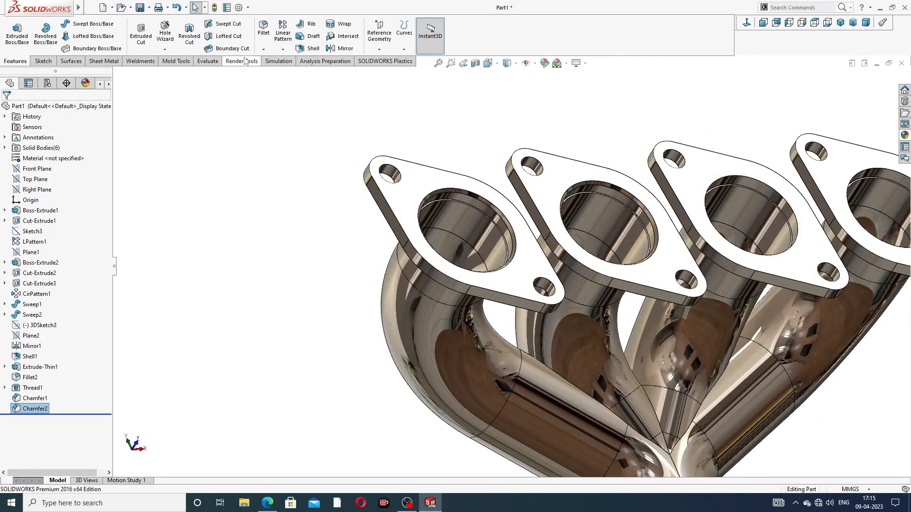
{"action": "left_click", "coordinate": [264, 49]}
{"action": "left_click", "coordinate": [283, 72]}
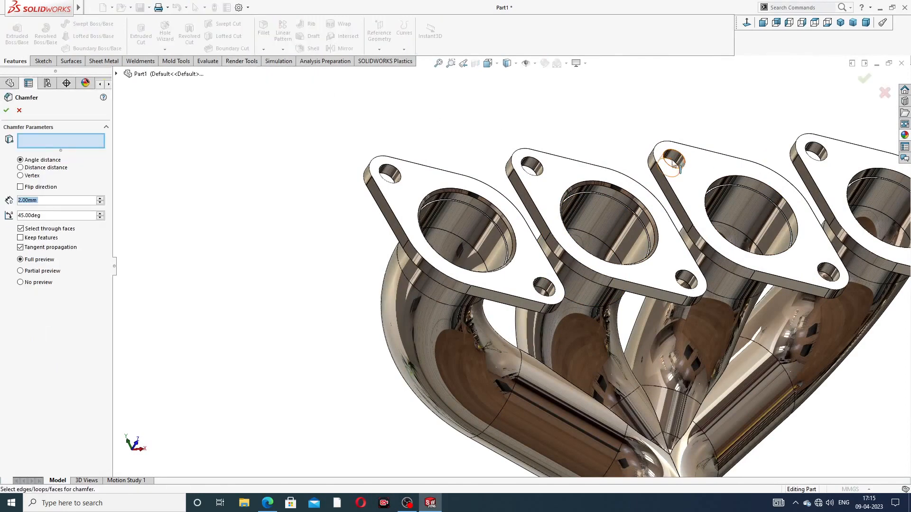
{"action": "left_click", "coordinate": [735, 179]}
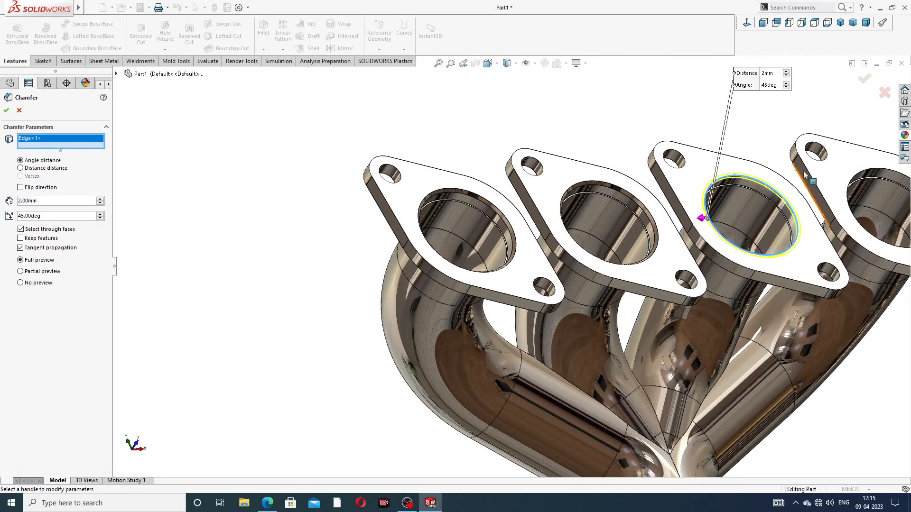
{"action": "scroll", "coordinate": [788, 219], "scroll_direction": "up", "scroll_amount": 3}
{"action": "scroll", "coordinate": [788, 219], "scroll_direction": "down", "scroll_amount": 3}
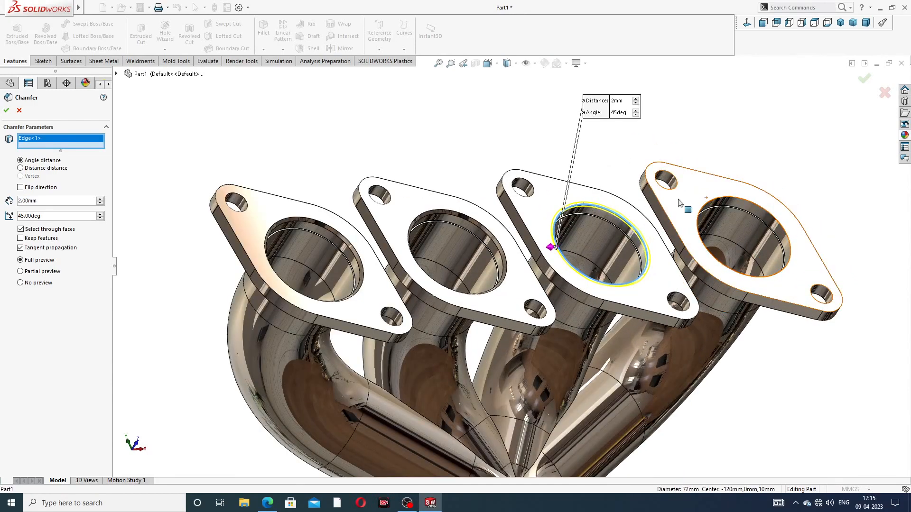
{"action": "left_click", "coordinate": [6, 111]}
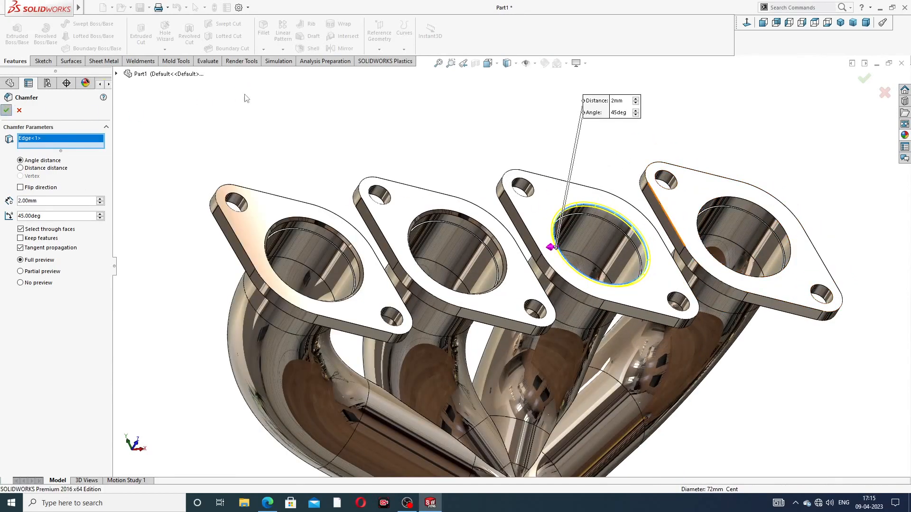
Chamfer the bore edge on the outer face of the fourth pipe flange, 2 mm at 45°
{"action": "left_click", "coordinate": [267, 50]}
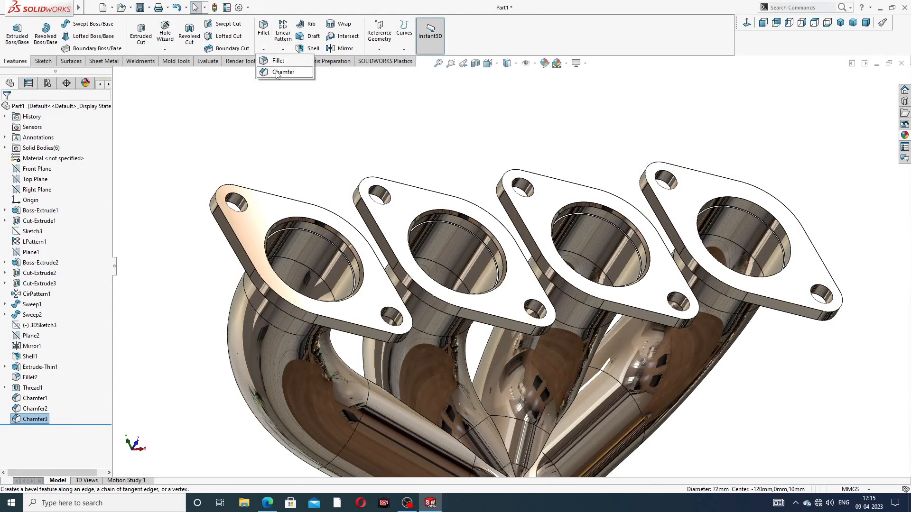
{"action": "left_click", "coordinate": [284, 73]}
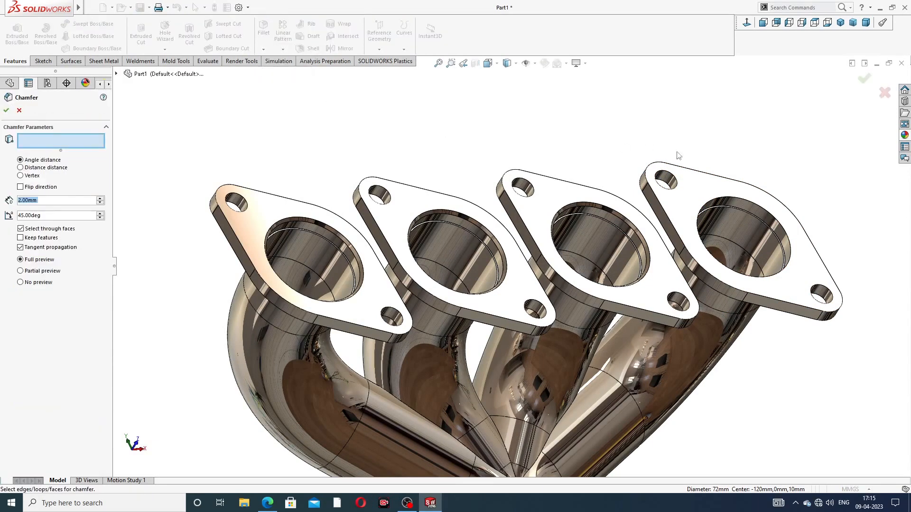
{"action": "left_click", "coordinate": [710, 200]}
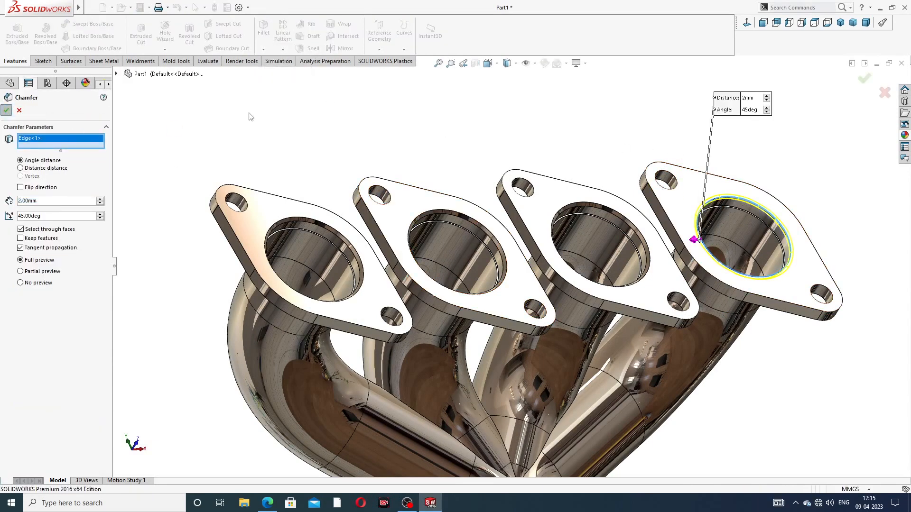
{"action": "left_click", "coordinate": [7, 111]}
Fillet the edges of the outer and inner faces of the first end pipe flange with a 1 mm radius
{"action": "scroll", "coordinate": [580, 165], "scroll_direction": "up", "scroll_amount": 3}
{"action": "middle_click_drag", "start_coordinate": [589, 207], "coordinate": [543, 204]}
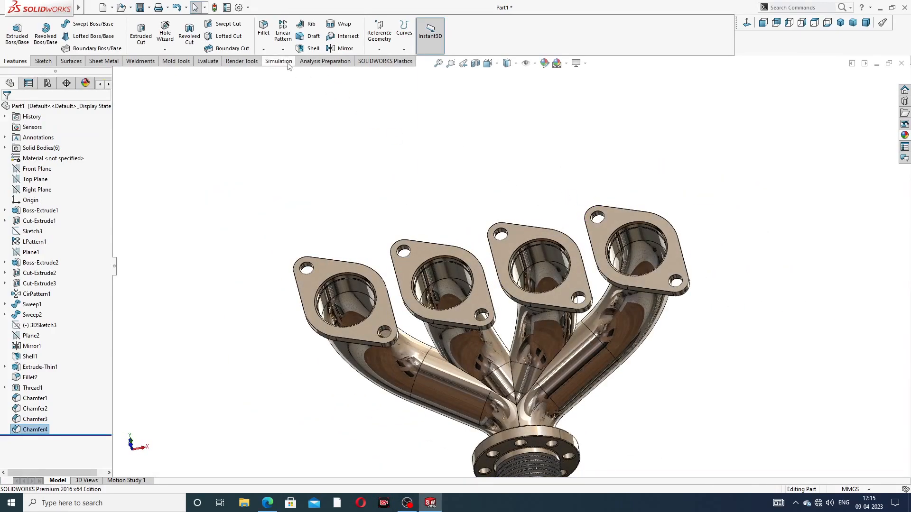
{"action": "left_click", "coordinate": [263, 49]}
{"action": "left_click", "coordinate": [278, 61]}
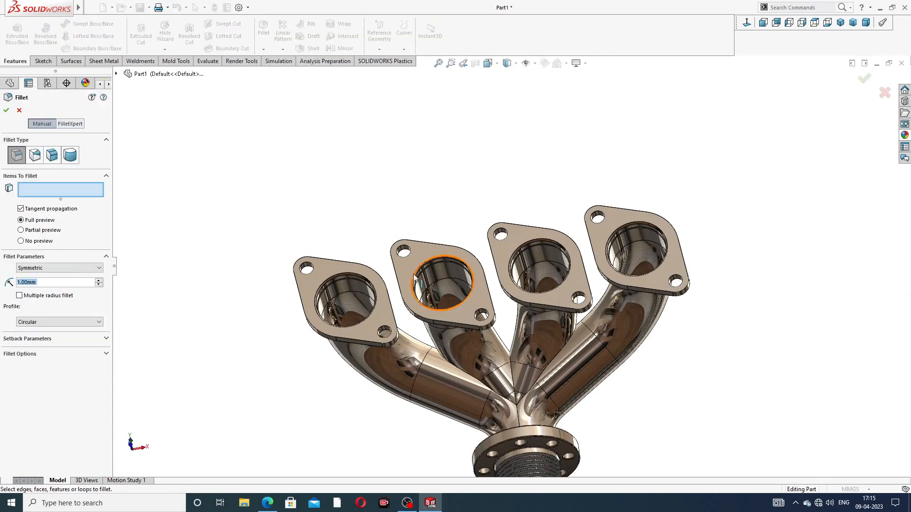
{"action": "left_click", "coordinate": [334, 265]}
{"action": "middle_click_drag", "start_coordinate": [378, 220], "coordinate": [455, 138]}
{"action": "scroll", "coordinate": [384, 245], "scroll_direction": "down", "scroll_amount": 4}
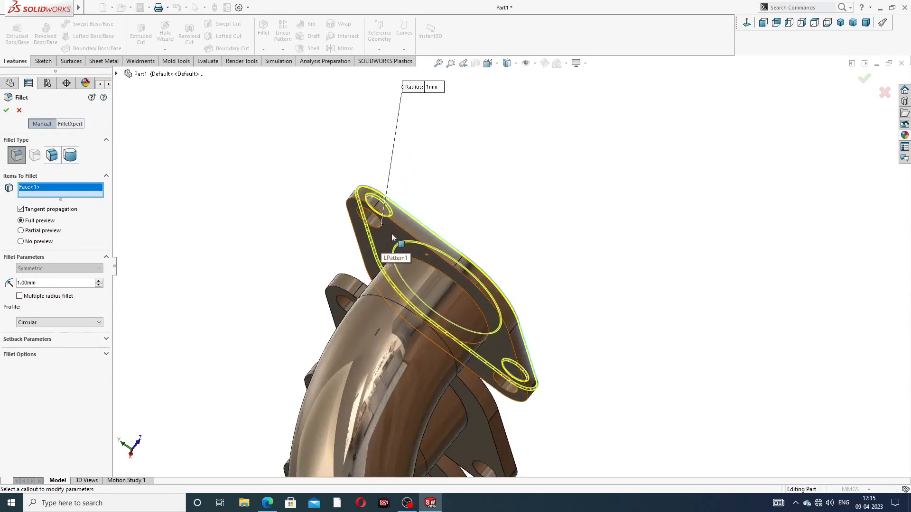
{"action": "left_click", "coordinate": [391, 237]}
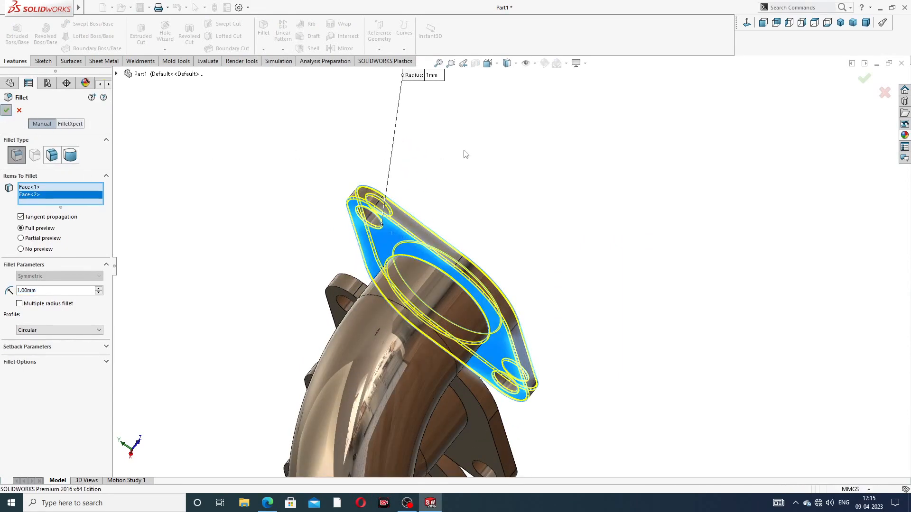
{"action": "scroll", "coordinate": [465, 154], "scroll_direction": "up", "scroll_amount": 2}
{"action": "middle_click_drag", "start_coordinate": [465, 162], "coordinate": [399, 314]}
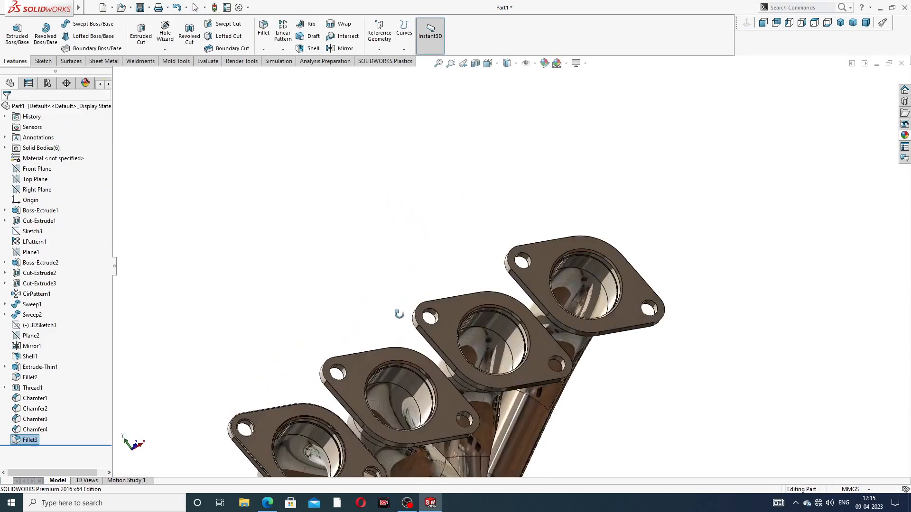
Fillet the edges of the outer and inner faces of the second pipe flange with a 1 mm radius
{"action": "scroll", "coordinate": [400, 319], "scroll_direction": "up", "scroll_amount": 2}
{"action": "scroll", "coordinate": [409, 373], "scroll_direction": "down", "scroll_amount": 6}
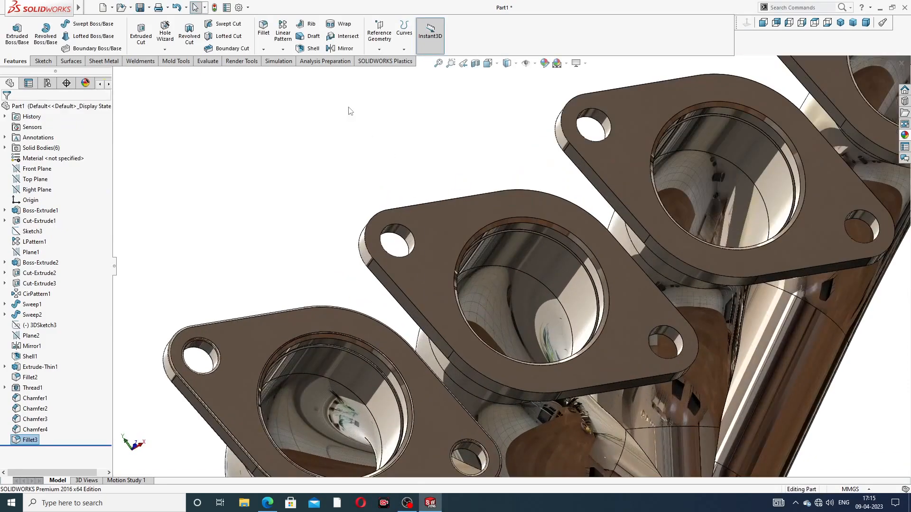
{"action": "left_click", "coordinate": [267, 40]}
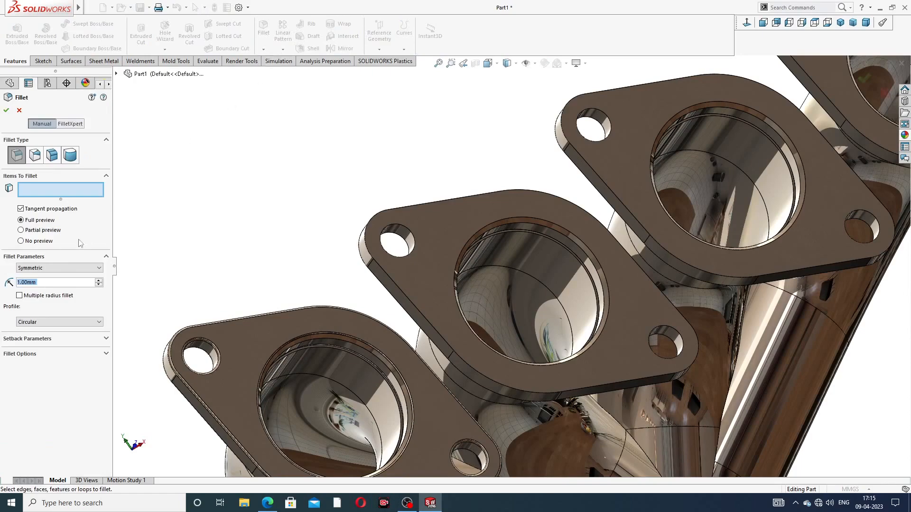
{"action": "left_click", "coordinate": [447, 224]}
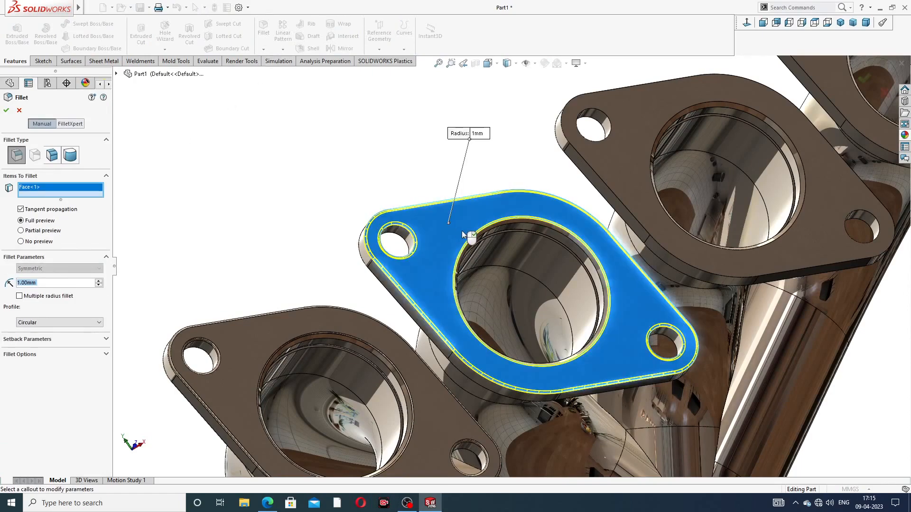
{"action": "scroll", "coordinate": [475, 235], "scroll_direction": "up", "scroll_amount": 2}
{"action": "middle_click_drag", "start_coordinate": [486, 242], "coordinate": [565, 165]}
{"action": "scroll", "coordinate": [476, 244], "scroll_direction": "down", "scroll_amount": 4}
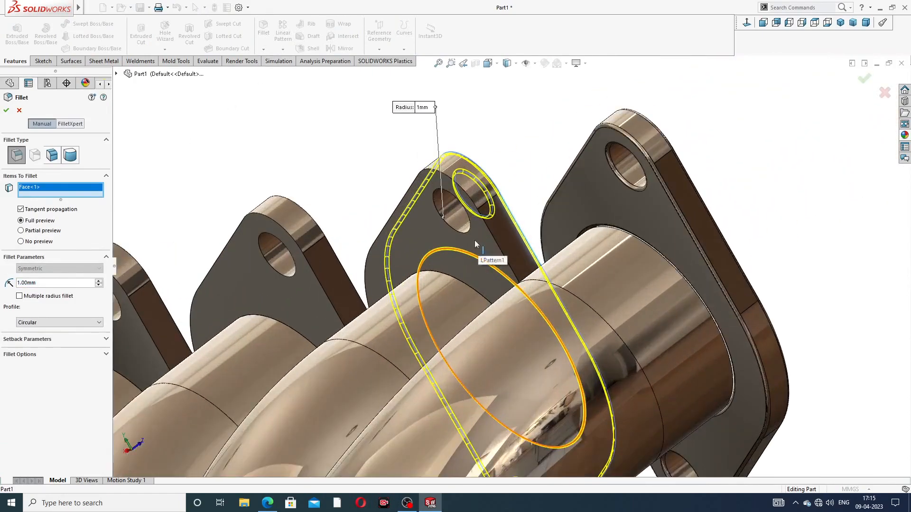
{"action": "left_click", "coordinate": [476, 244]}
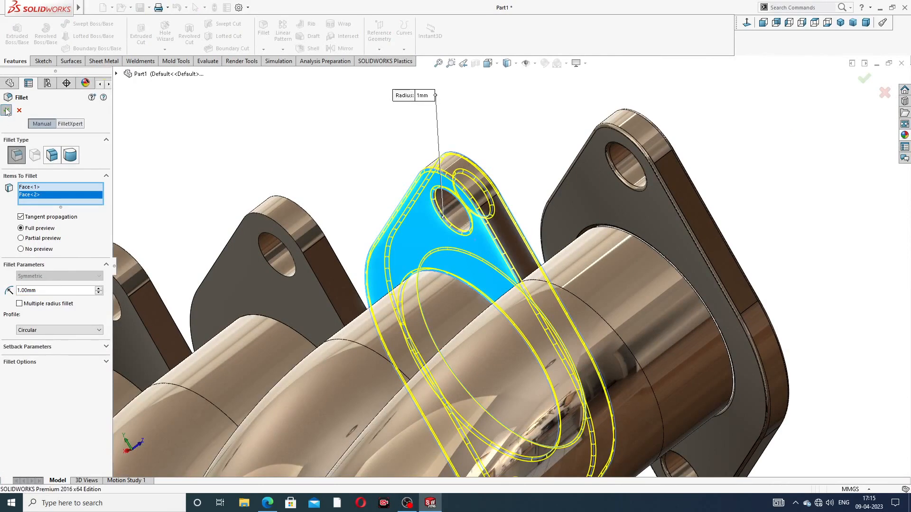
{"action": "left_click", "coordinate": [6, 111]}
Fillet the edges of the inner and outer faces of the third pipe flange with a 1 mm radius
{"action": "scroll", "coordinate": [437, 176], "scroll_direction": "up", "scroll_amount": 3}
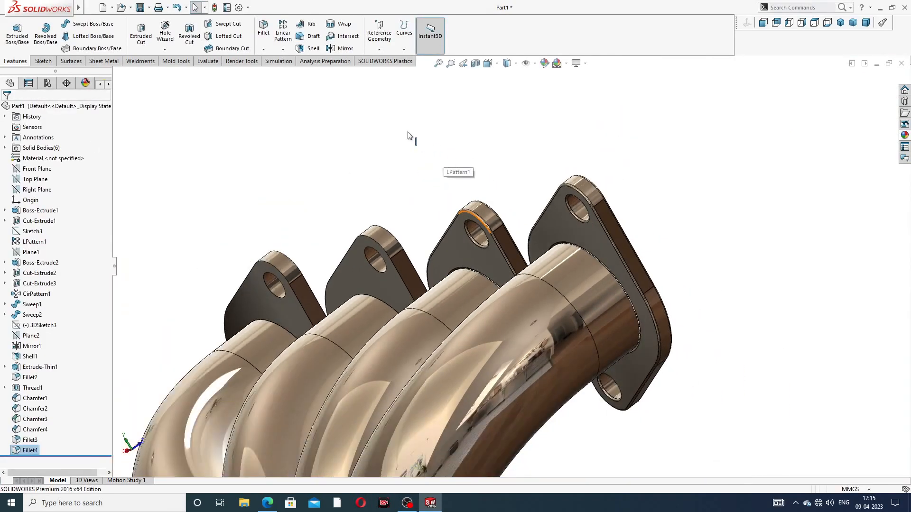
{"action": "left_click", "coordinate": [263, 28]}
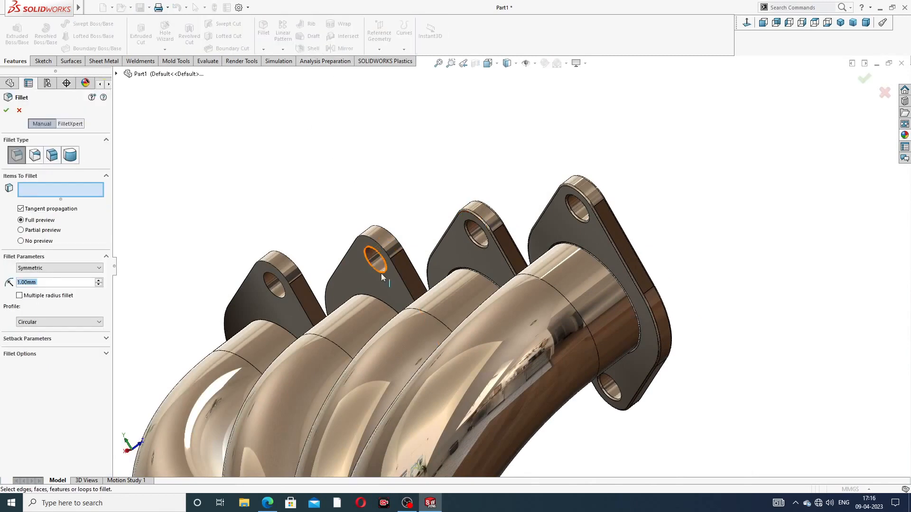
{"action": "left_click", "coordinate": [360, 275]}
{"action": "middle_click_drag", "start_coordinate": [403, 190], "coordinate": [325, 292]}
{"action": "scroll", "coordinate": [286, 365], "scroll_direction": "down", "scroll_amount": 4}
{"action": "left_click", "coordinate": [291, 378]}
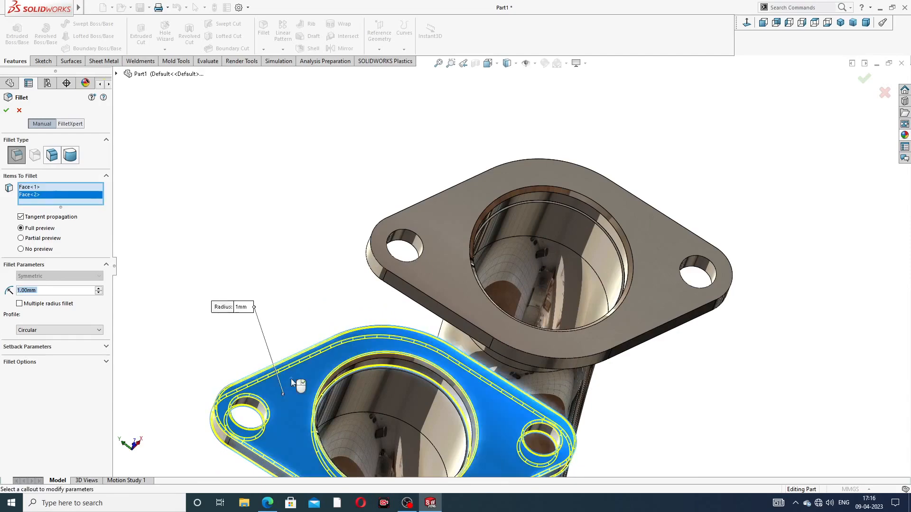
{"action": "left_click", "coordinate": [6, 110]}
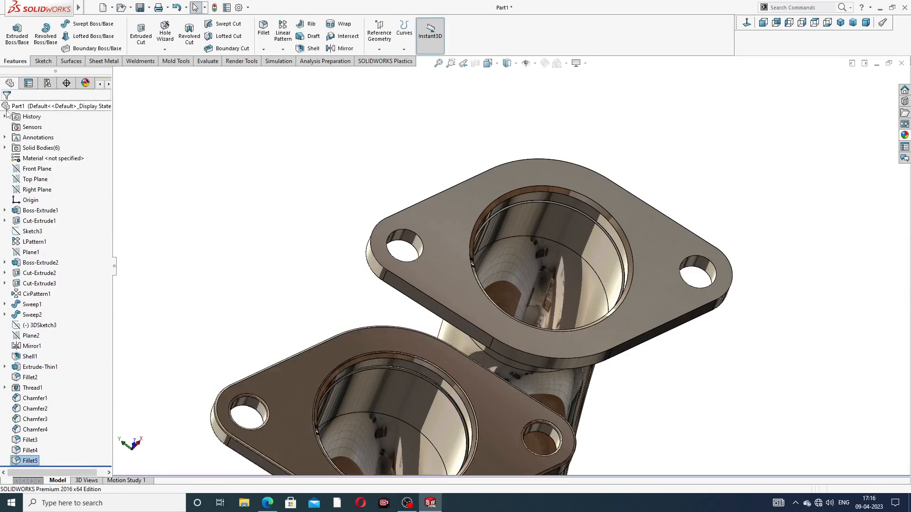
Fillet the edges of the outer and inner faces of the fourth pipe flange with a 1 mm radius
{"action": "left_click", "coordinate": [264, 34]}
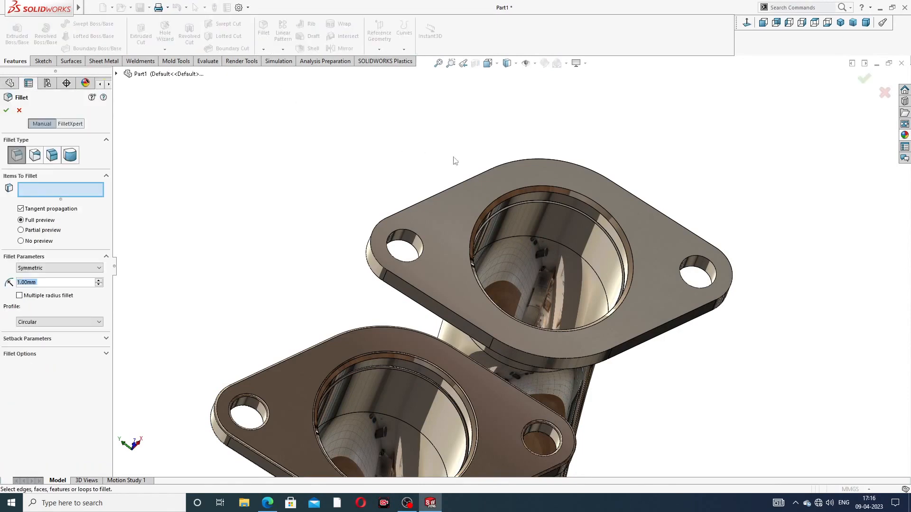
{"action": "left_click", "coordinate": [462, 196]}
{"action": "middle_click_drag", "start_coordinate": [417, 209], "coordinate": [543, 113]}
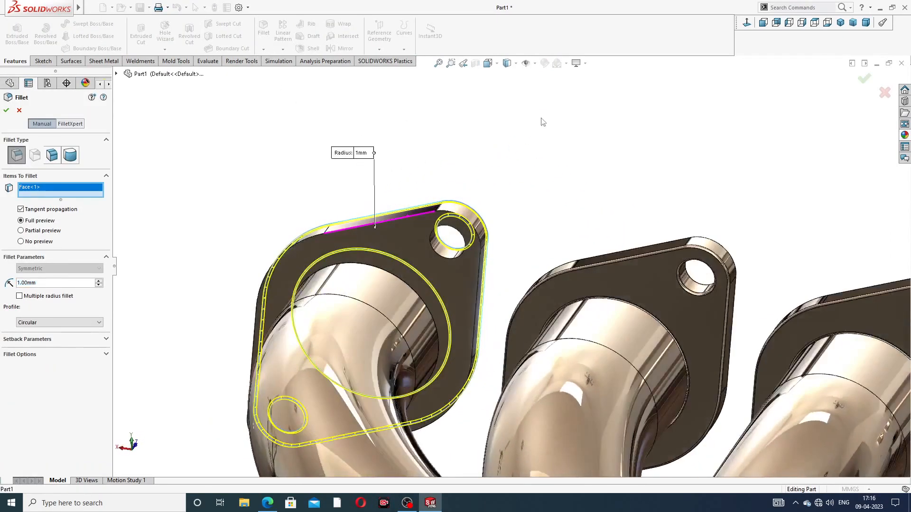
{"action": "left_click", "coordinate": [414, 233]}
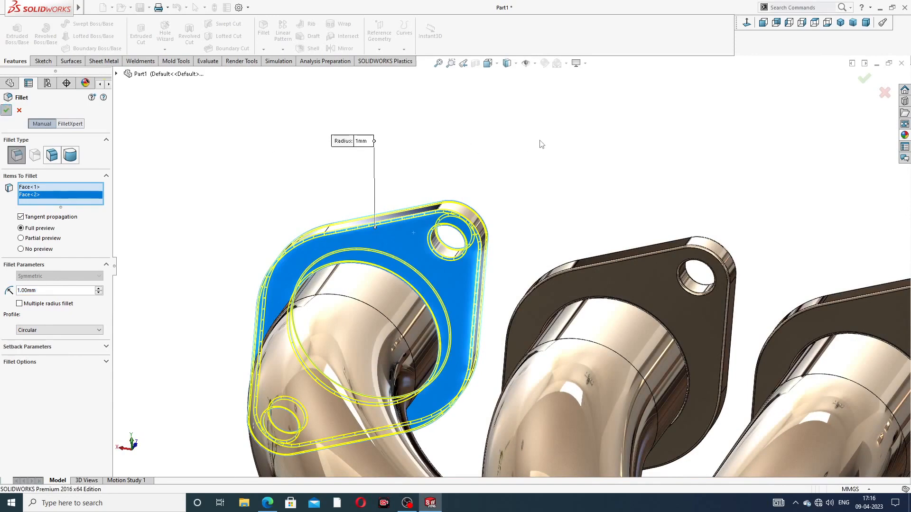
{"action": "key", "text": "Return"}
Examine the finished manifold in isometric, back and front views and from several oblique angles
{"action": "scroll", "coordinate": [541, 140], "scroll_direction": "up", "scroll_amount": 8}
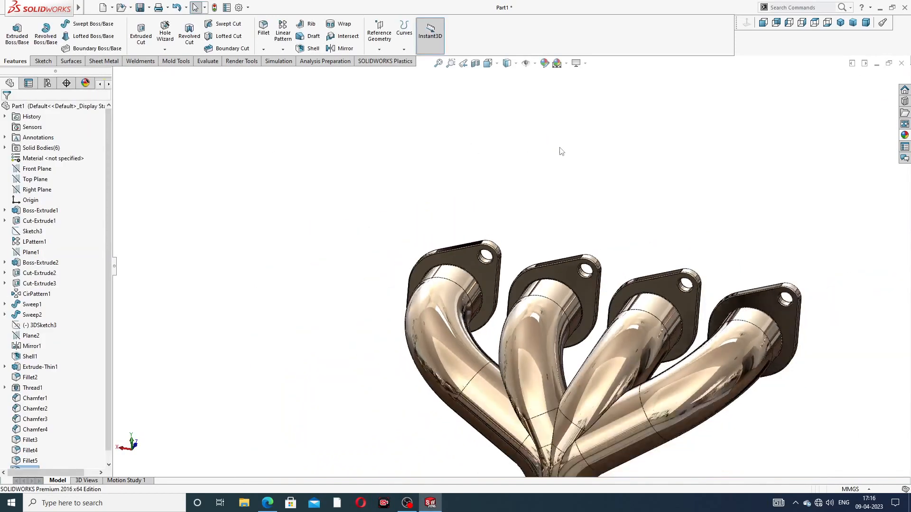
{"action": "middle_click_drag", "start_coordinate": [530, 325], "coordinate": [528, 397]}
{"action": "scroll", "coordinate": [527, 398], "scroll_direction": "down", "scroll_amount": 2}
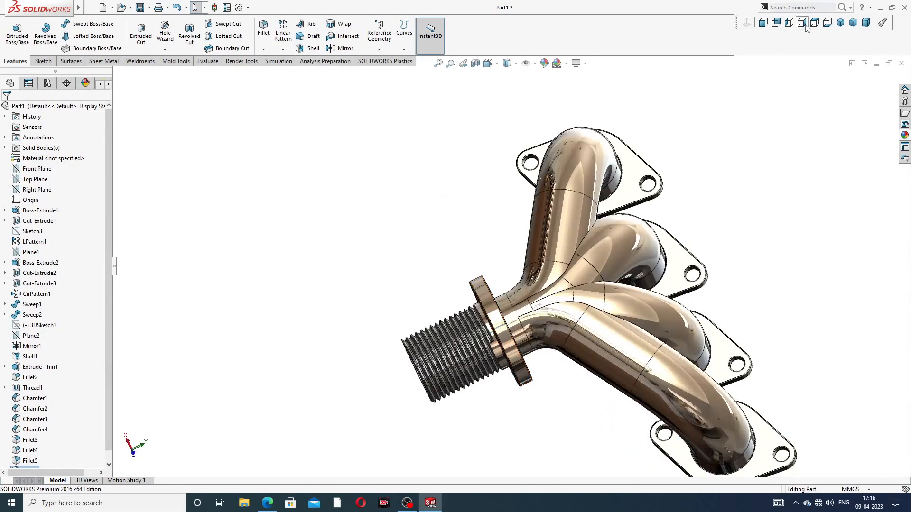
{"action": "left_click", "coordinate": [840, 23]}
{"action": "middle_click_drag", "start_coordinate": [539, 234], "coordinate": [402, 229]}
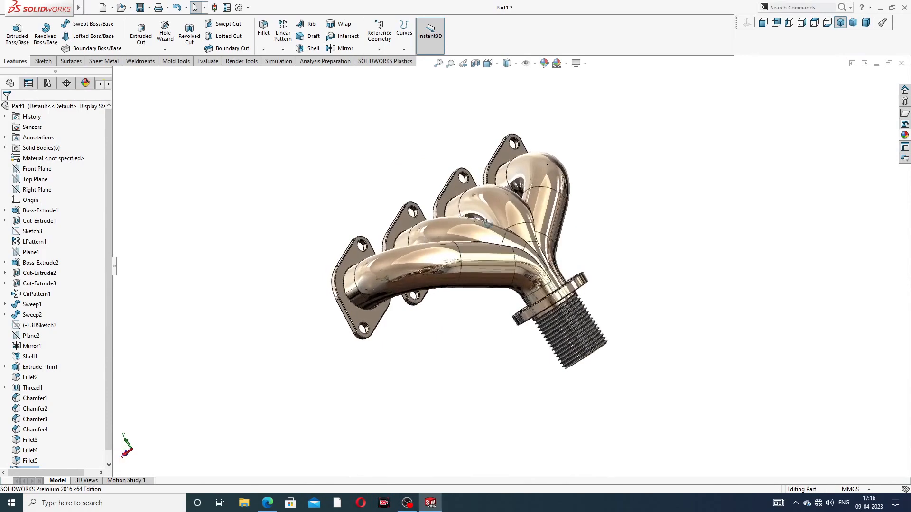
{"action": "left_click", "coordinate": [777, 23]}
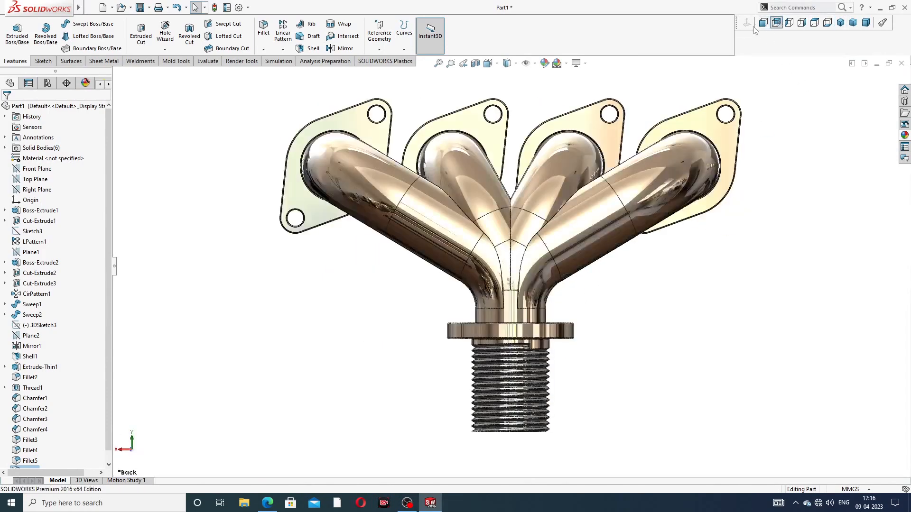
{"action": "scroll", "coordinate": [569, 113], "scroll_direction": "down", "scroll_amount": 2}
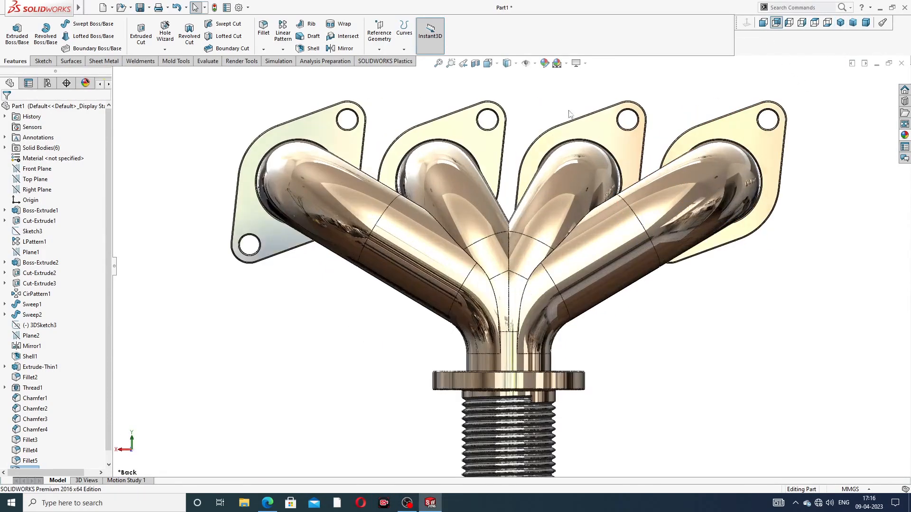
{"action": "left_click", "coordinate": [763, 24]}
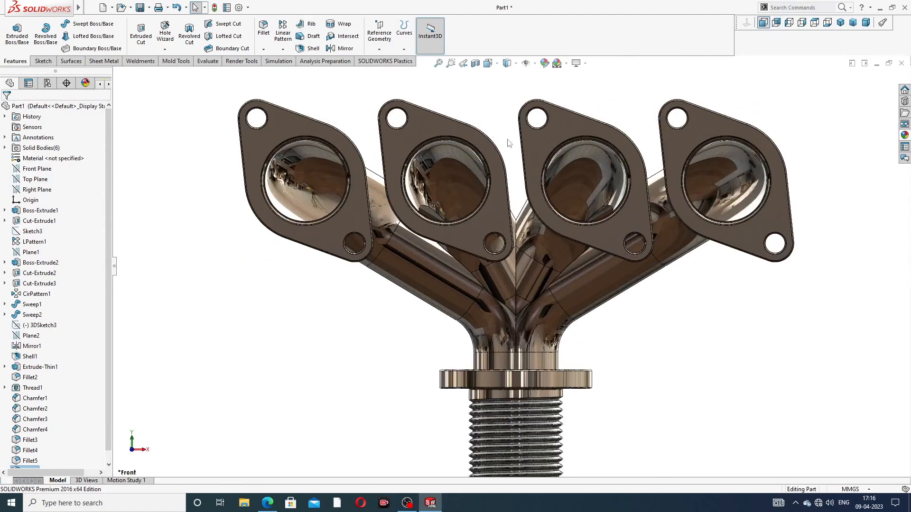
{"action": "scroll", "coordinate": [536, 169], "scroll_direction": "up", "scroll_amount": 2}
{"action": "middle_click_drag", "start_coordinate": [536, 168], "coordinate": [549, 249]}
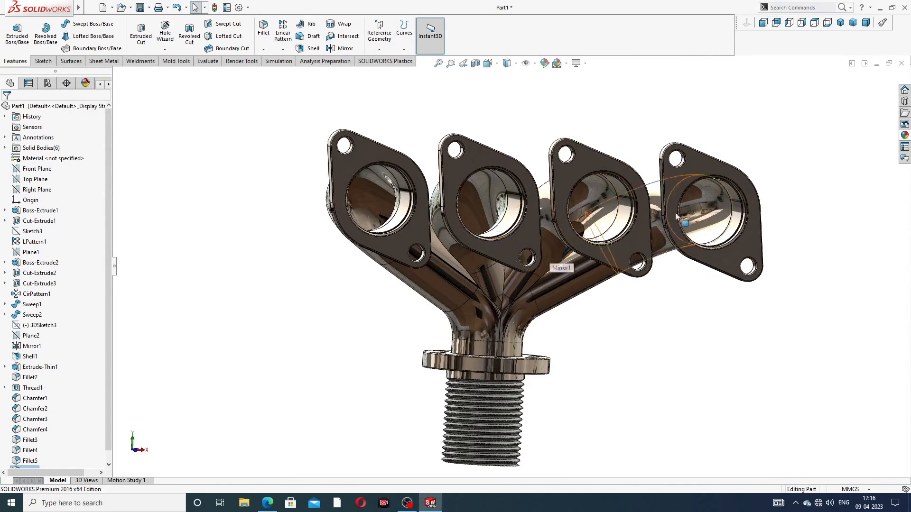
{"action": "middle_click_drag", "start_coordinate": [740, 199], "coordinate": [803, 251]}
{"action": "scroll", "coordinate": [738, 254], "scroll_direction": "down", "scroll_amount": 2}
{"action": "scroll", "coordinate": [738, 254], "scroll_direction": "up", "scroll_amount": 2}
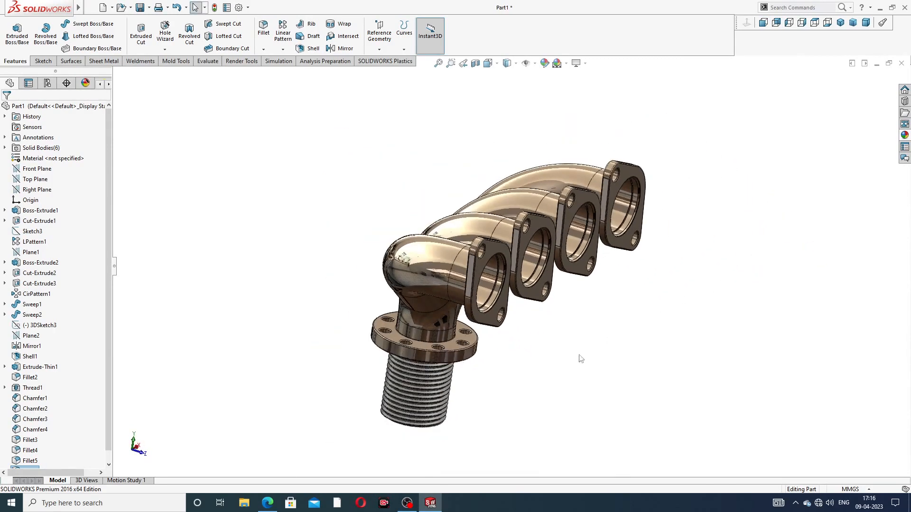
{"action": "scroll", "coordinate": [544, 400], "scroll_direction": "up", "scroll_amount": 1}
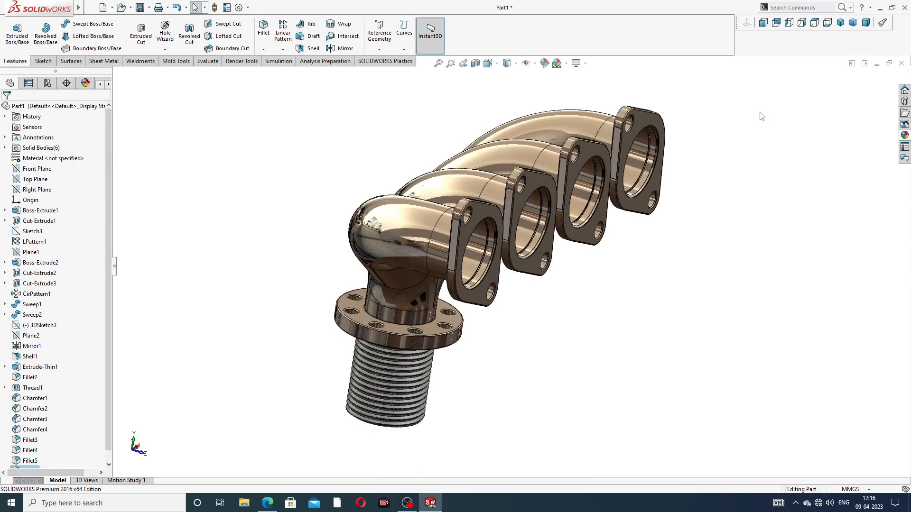
Save the part and switch to the exhaust manifold PDF drawing in Edge
{"action": "key", "text": "ctrl+s"}
{"action": "left_click", "coordinate": [673, 365]}
{"action": "left_click", "coordinate": [271, 503]}
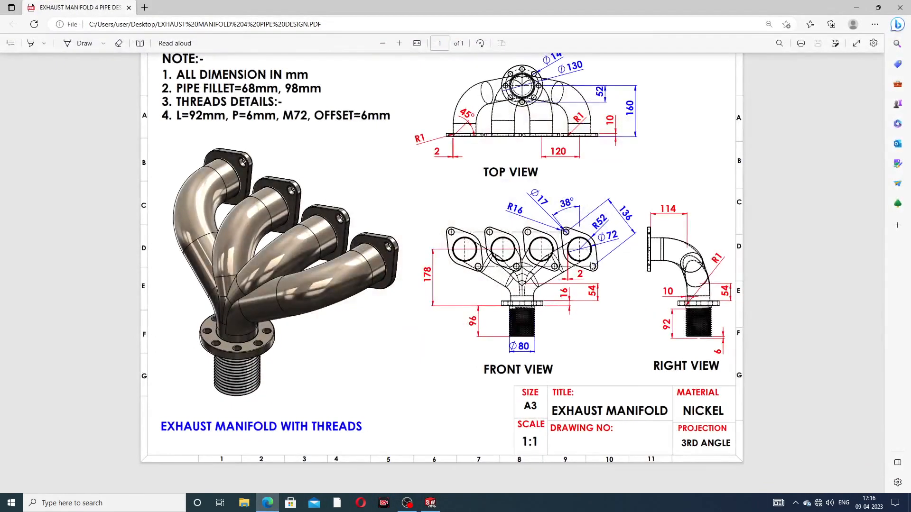
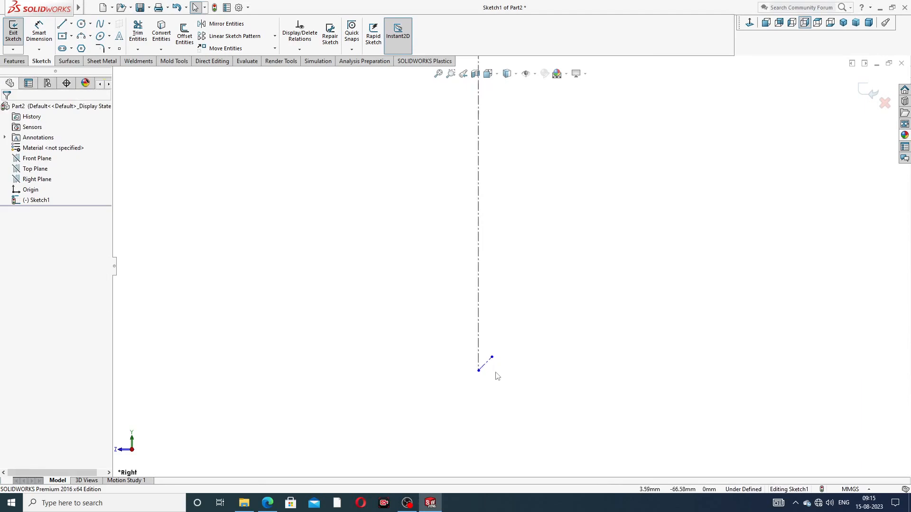
Delete the short diagonal construction line at the lower end of the vertical centerline
{"action": "left_click", "coordinate": [490, 347]}
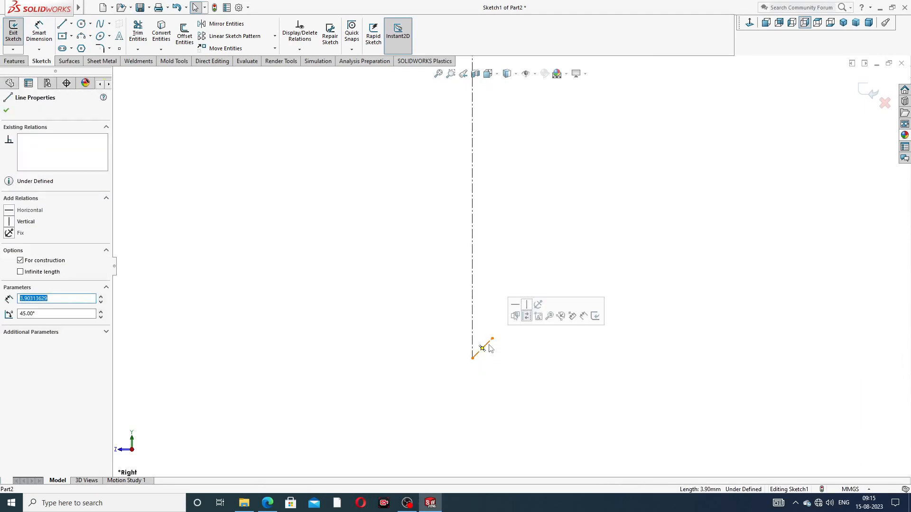
{"action": "key", "text": "Delete"}
{"action": "scroll", "coordinate": [516, 204], "scroll_direction": "up", "scroll_amount": 3}
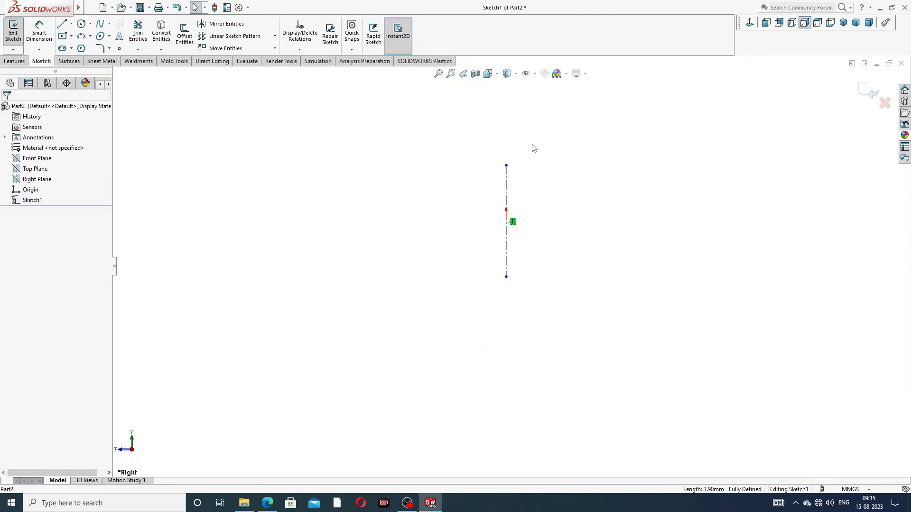
{"action": "scroll", "coordinate": [519, 218], "scroll_direction": "down", "scroll_amount": 3}
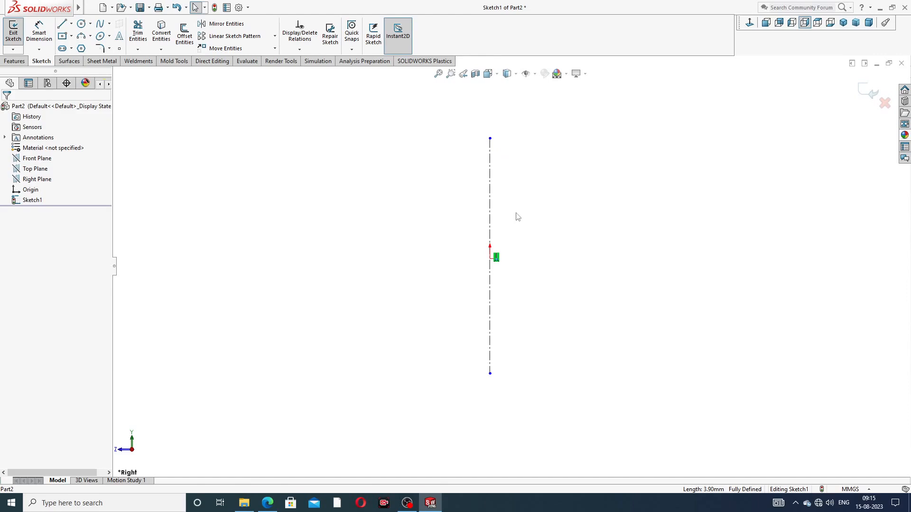
Sketch a corner rectangle about 35 mm wide and 64 mm high beside the centerline, with its lower edge level with the origin
{"action": "left_click", "coordinate": [71, 37]}
{"action": "left_click", "coordinate": [94, 47]}
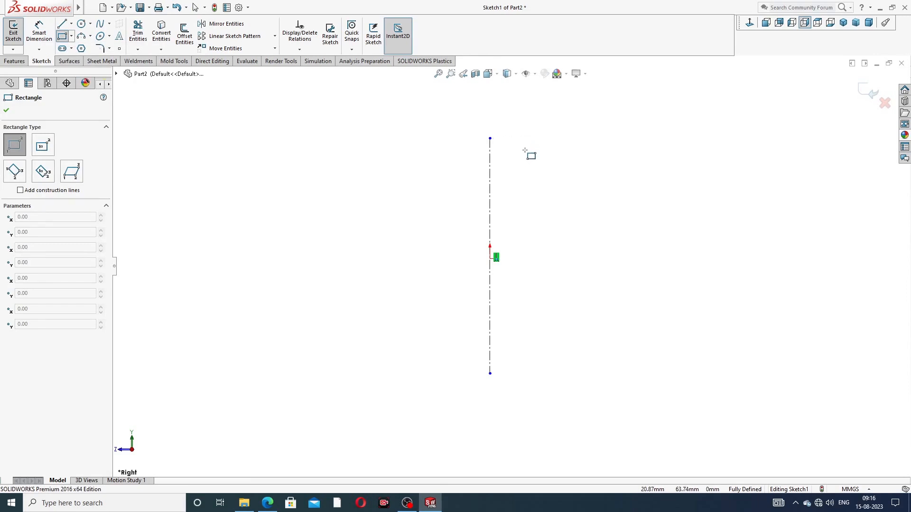
{"action": "left_click", "coordinate": [525, 150]}
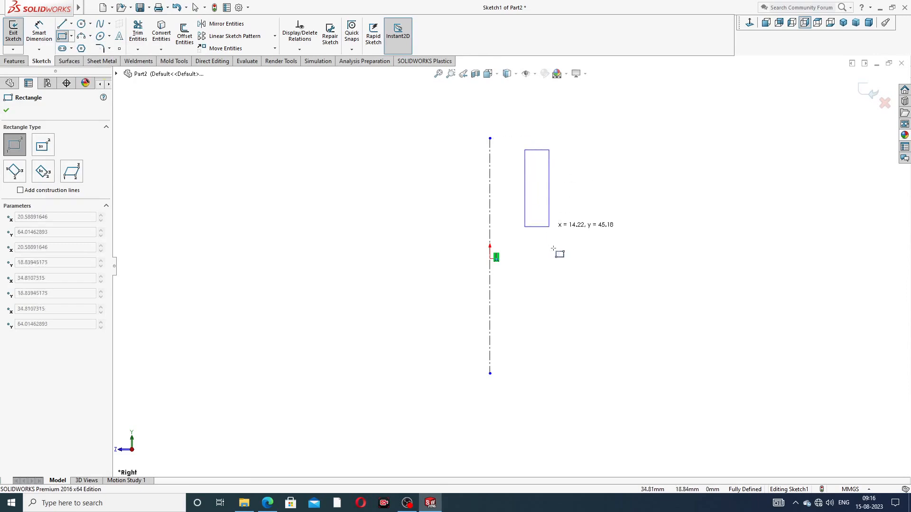
{"action": "left_click", "coordinate": [585, 258]}
{"action": "right_click", "coordinate": [634, 204]}
{"action": "left_click", "coordinate": [660, 209]}
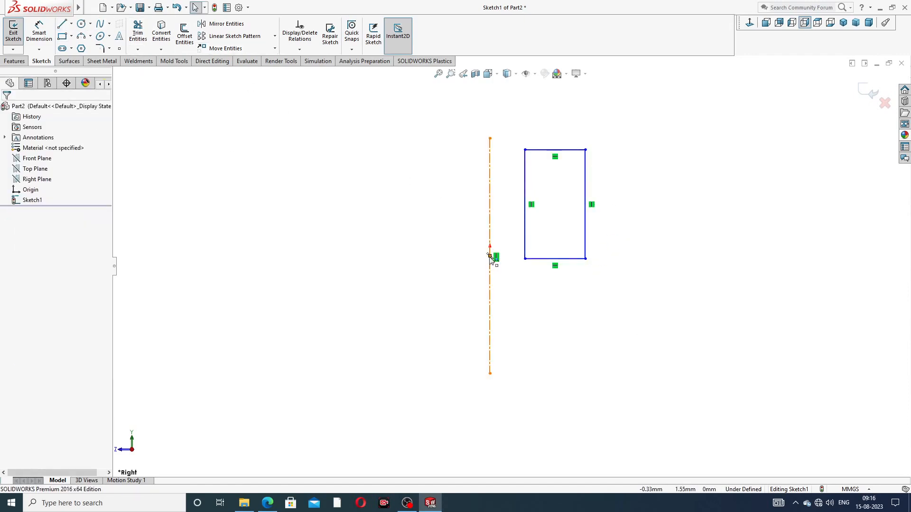
Sketch a closed four-sided profile about 62 mm high below the origin, with one side on the centerline and a slanted outer side
{"action": "left_click", "coordinate": [61, 23]}
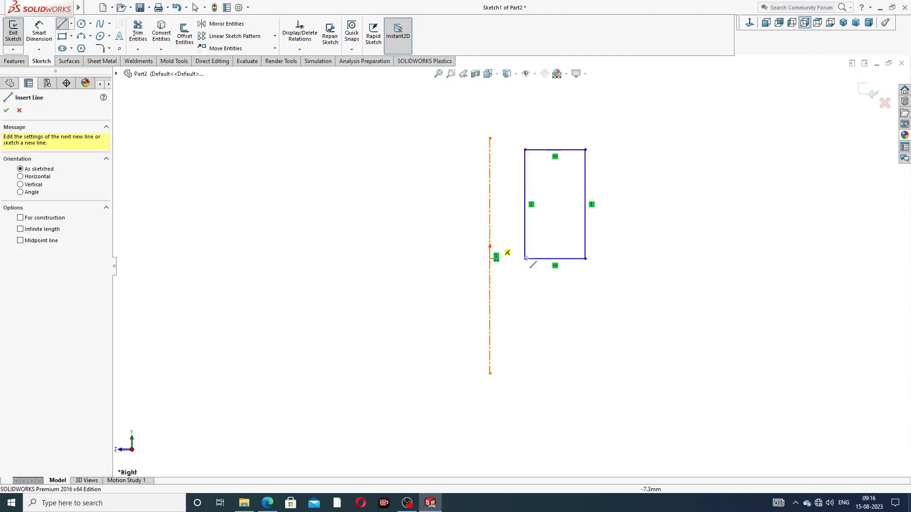
{"action": "left_click", "coordinate": [489, 259]}
{"action": "left_click", "coordinate": [615, 258]}
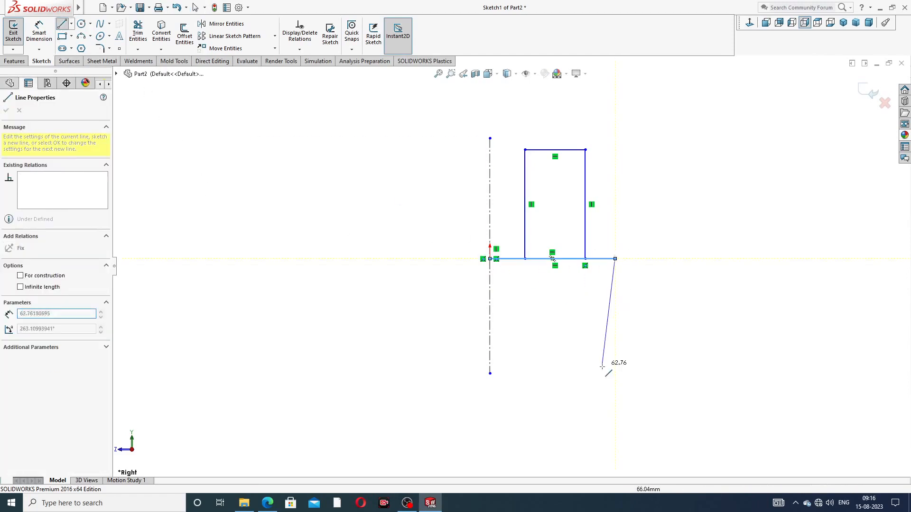
{"action": "left_click", "coordinate": [573, 364]}
{"action": "left_click", "coordinate": [489, 364]}
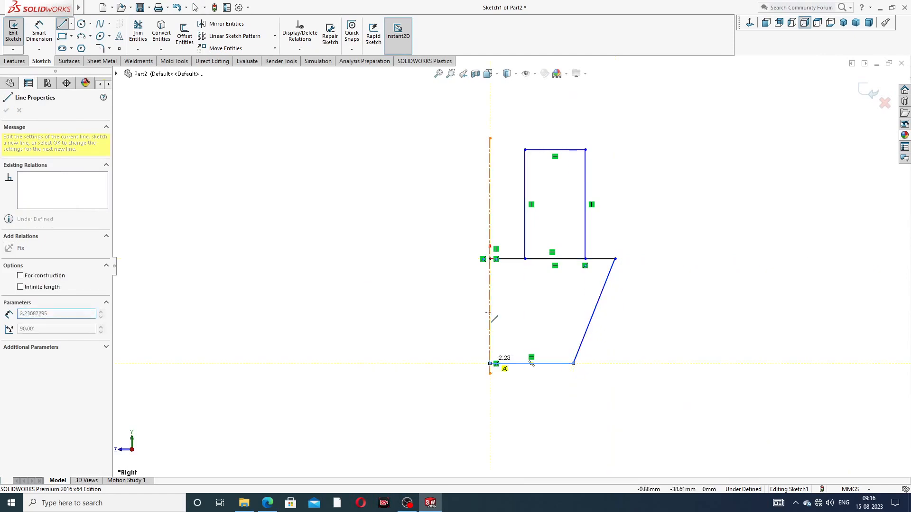
{"action": "left_click", "coordinate": [490, 259]}
{"action": "right_click", "coordinate": [615, 221]}
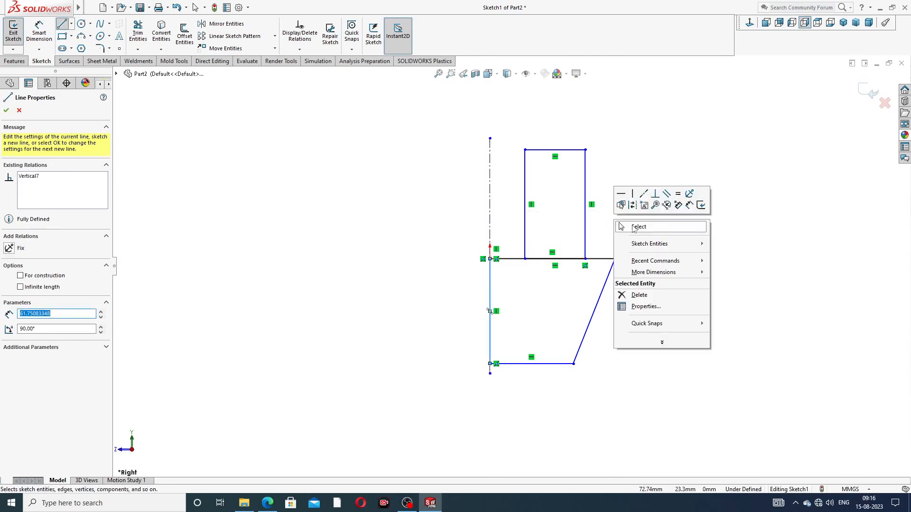
{"action": "key", "text": "Escape"}
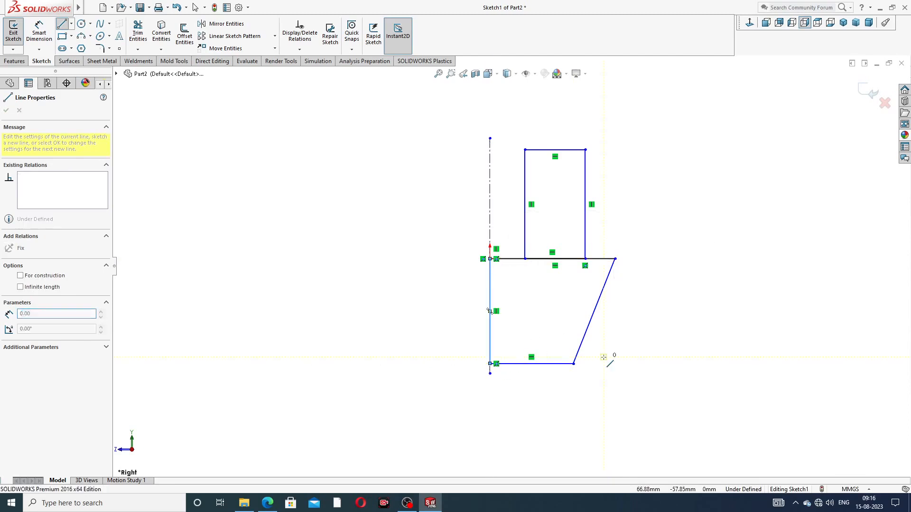
{"action": "left_click", "coordinate": [604, 357]}
{"action": "key", "text": "Escape"}
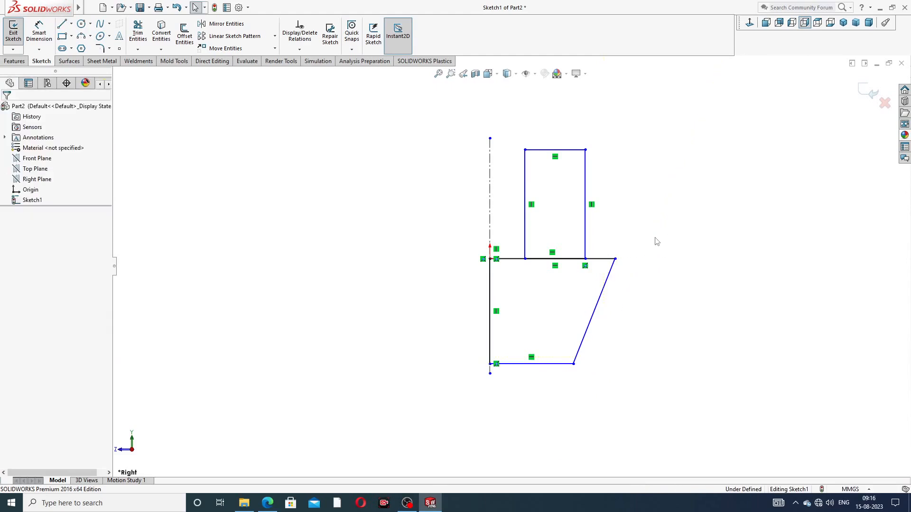
Extend the centerline to about 111 mm below and 94 mm above the origin, and lower the bottom edge of the slanted profile
{"action": "left_click_drag", "start_coordinate": [490, 374], "coordinate": [491, 449]}
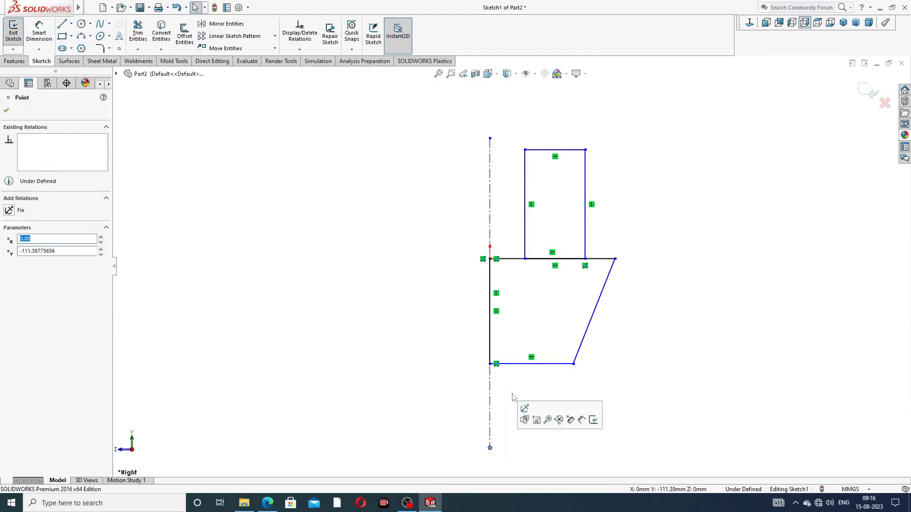
{"action": "left_click_drag", "start_coordinate": [545, 366], "coordinate": [546, 407]}
{"action": "left_click", "coordinate": [616, 331]}
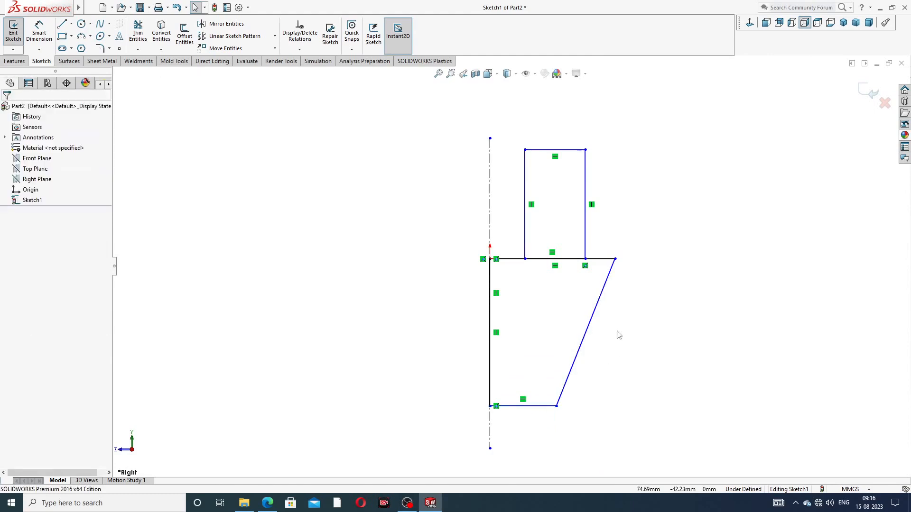
{"action": "left_click", "coordinate": [490, 138]}
{"action": "key", "text": "f"}
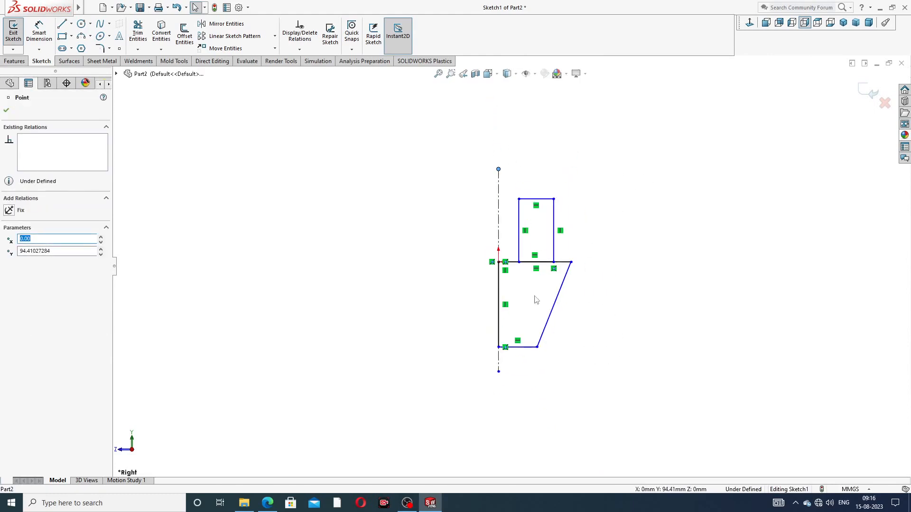
{"action": "scroll", "coordinate": [536, 300], "scroll_direction": "down", "scroll_amount": 3}
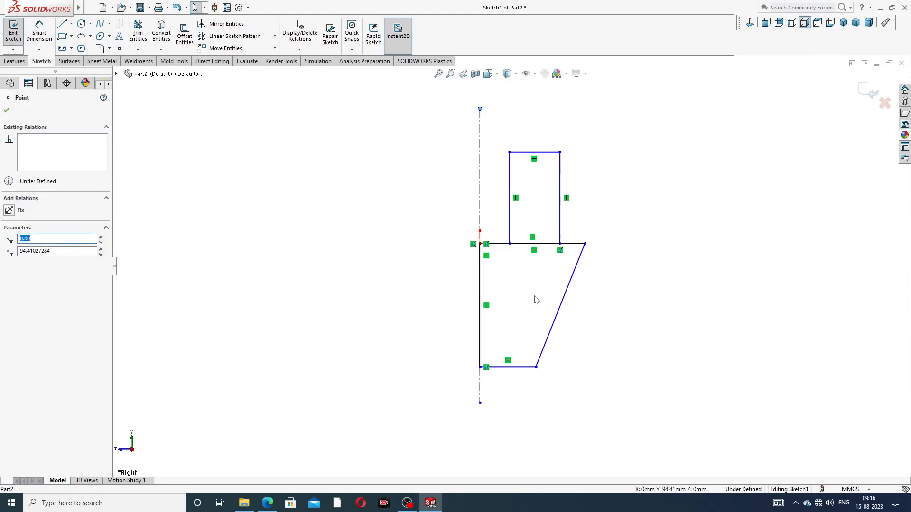
{"action": "left_click", "coordinate": [6, 111]}
Dimension the rectangle's outer vertical edge with a height of 19 mm
{"action": "left_click", "coordinate": [39, 32]}
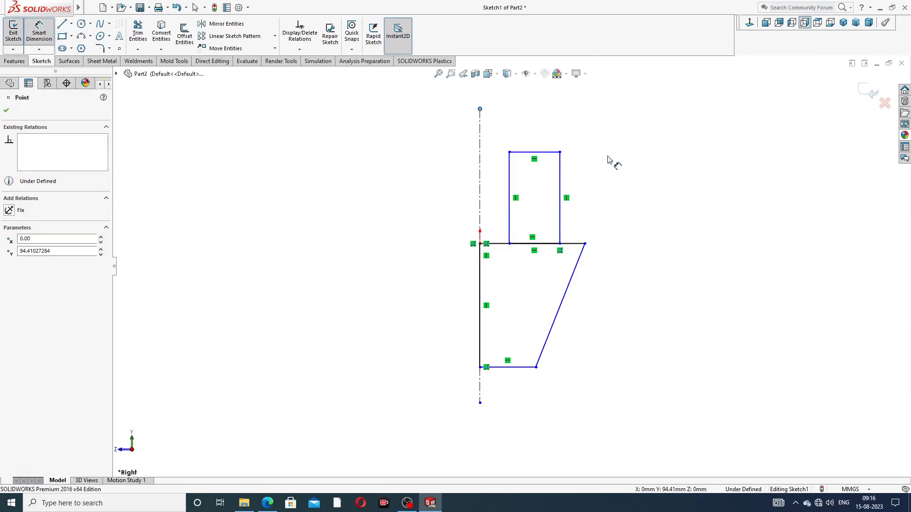
{"action": "left_click", "coordinate": [560, 190]}
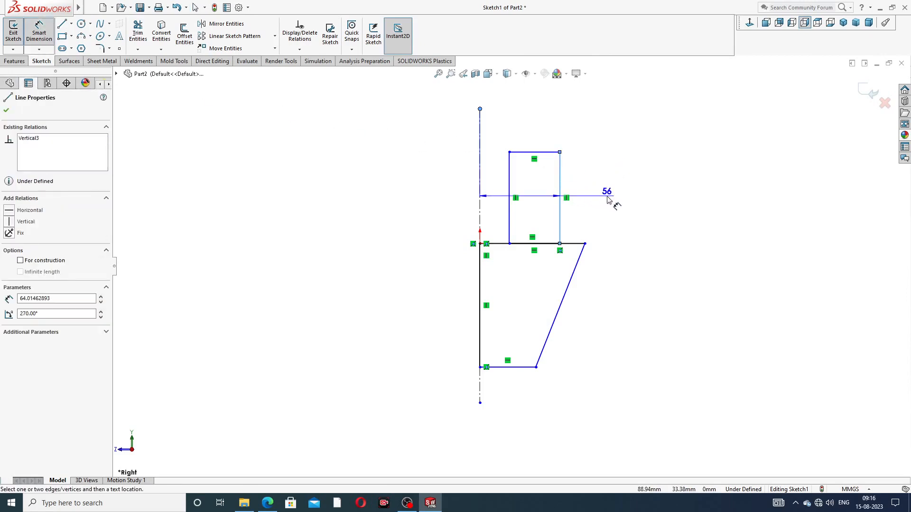
{"action": "key", "text": "Escape"}
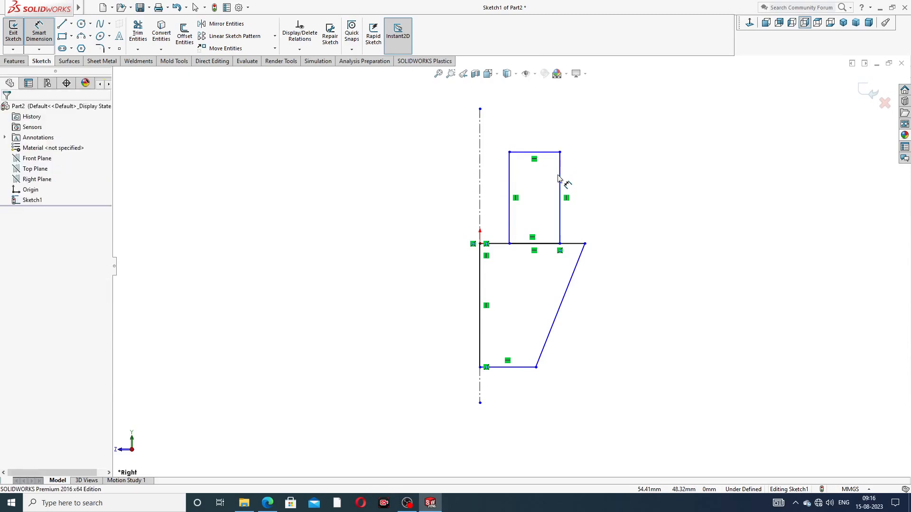
{"action": "left_click", "coordinate": [560, 174]}
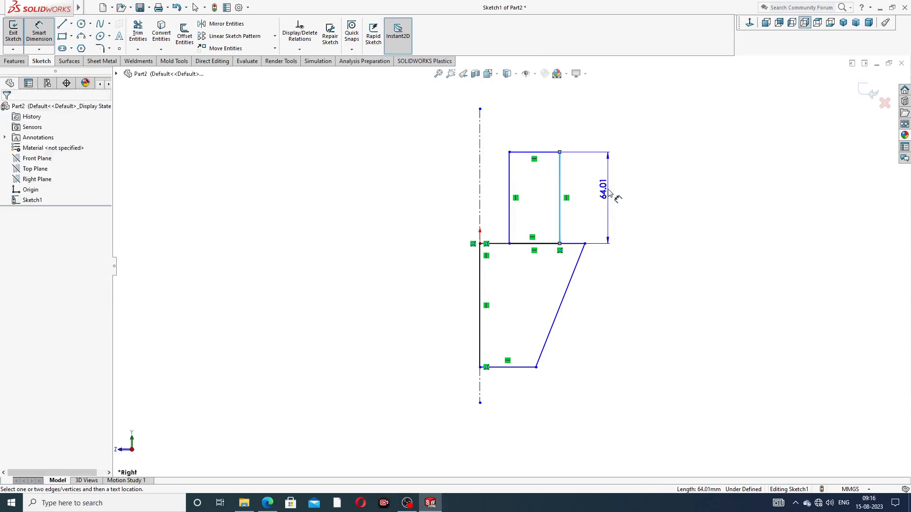
{"action": "left_click", "coordinate": [608, 193]}
{"action": "type", "text": "19"}
{"action": "key", "text": "Return"}
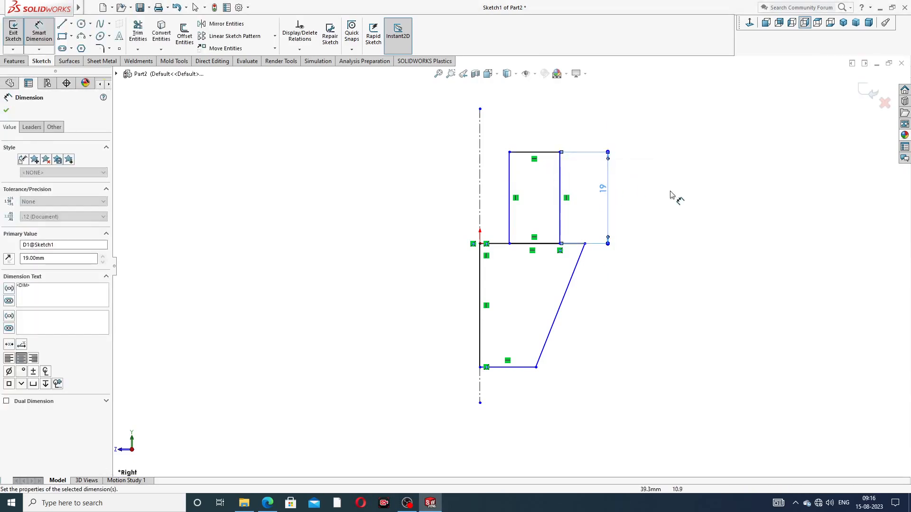
Dimension the distance between the top and bottom edges of the slanted lower profile as 22 mm
{"action": "left_click", "coordinate": [559, 249]}
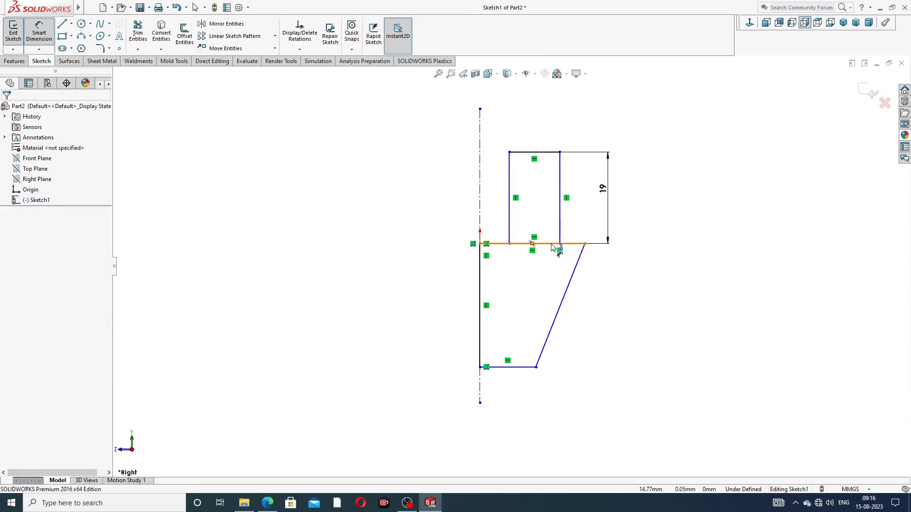
{"action": "left_click", "coordinate": [519, 367]}
{"action": "left_click", "coordinate": [615, 311]}
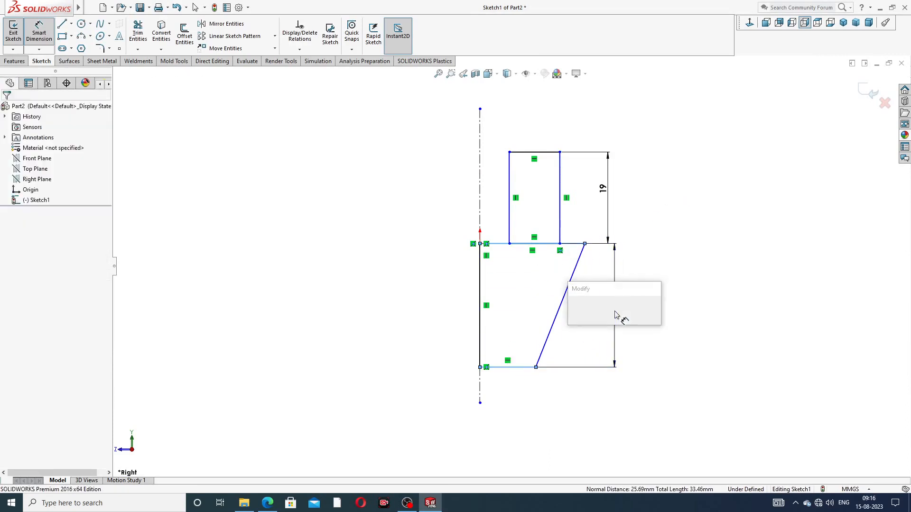
{"action": "type", "text": "22"}
{"action": "key", "text": "Return"}
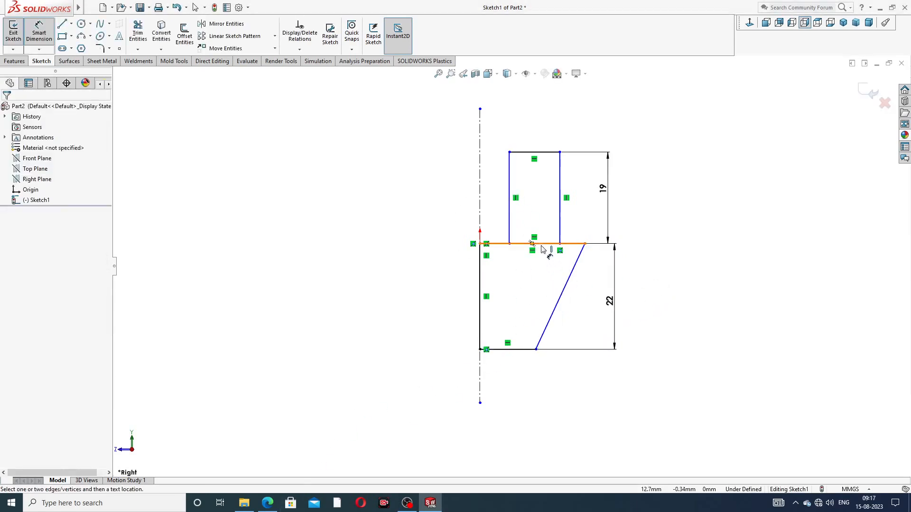
Dimension the lower profile's bottom edge as 7 mm and its top edge as 9 mm
{"action": "left_click", "coordinate": [521, 351]}
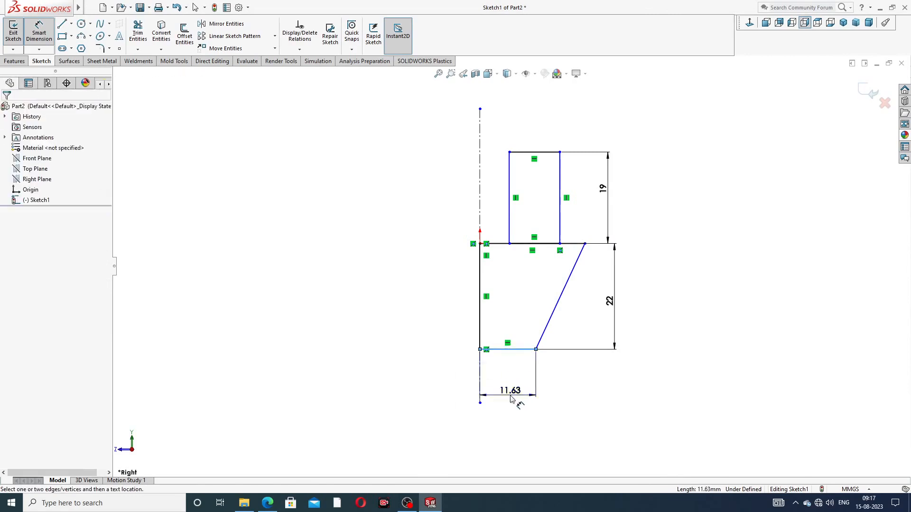
{"action": "left_click", "coordinate": [522, 402]}
{"action": "type", "text": "7"}
{"action": "key", "text": "Return"}
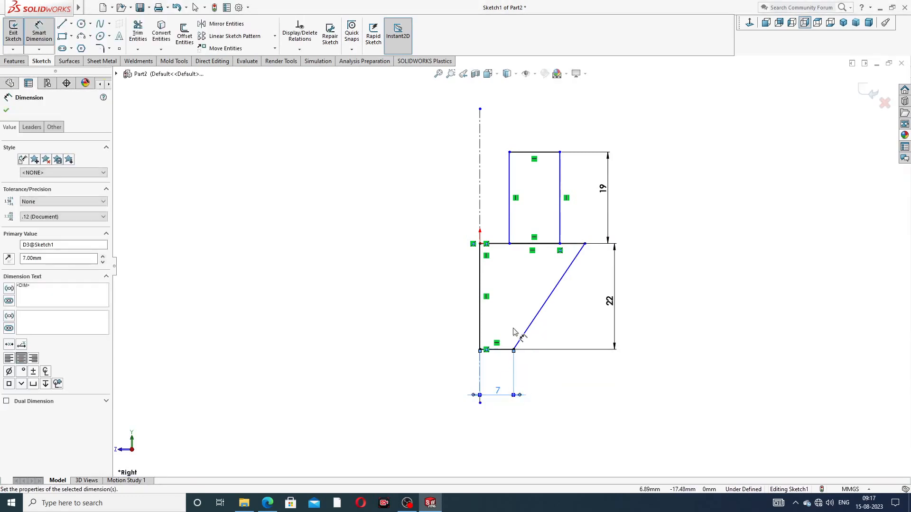
{"action": "left_click", "coordinate": [504, 246]}
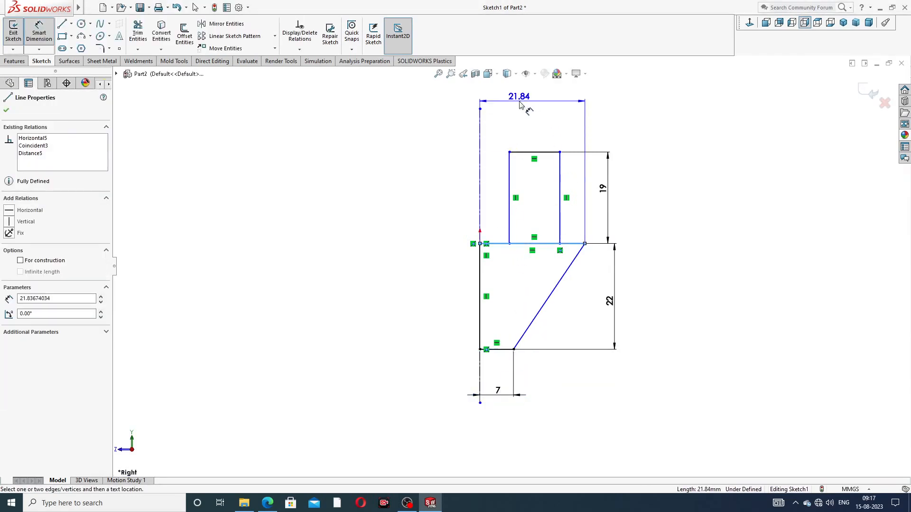
{"action": "left_click", "coordinate": [520, 110]}
{"action": "type", "text": "9"}
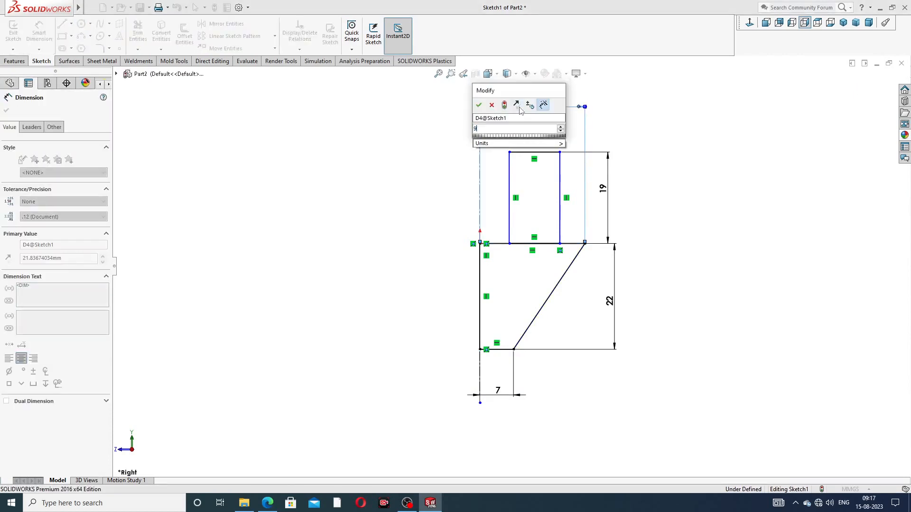
{"action": "key", "text": "Return"}
{"action": "left_click", "coordinate": [586, 135]}
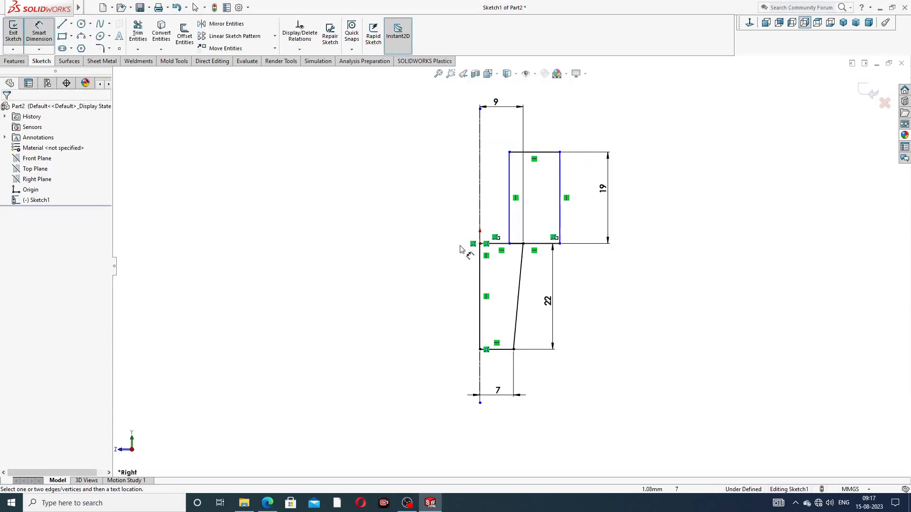
Check the wage valve PDF drawing in Edge, and dimension the rectangle's outer edge at 7 mm from the centerline back in SOLIDWORKS
{"action": "left_click", "coordinate": [264, 503]}
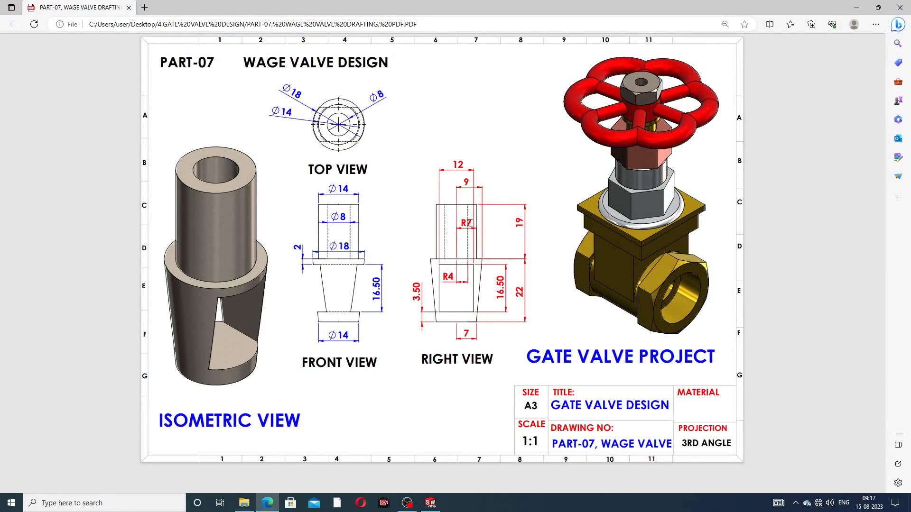
{"action": "left_click", "coordinate": [271, 502]}
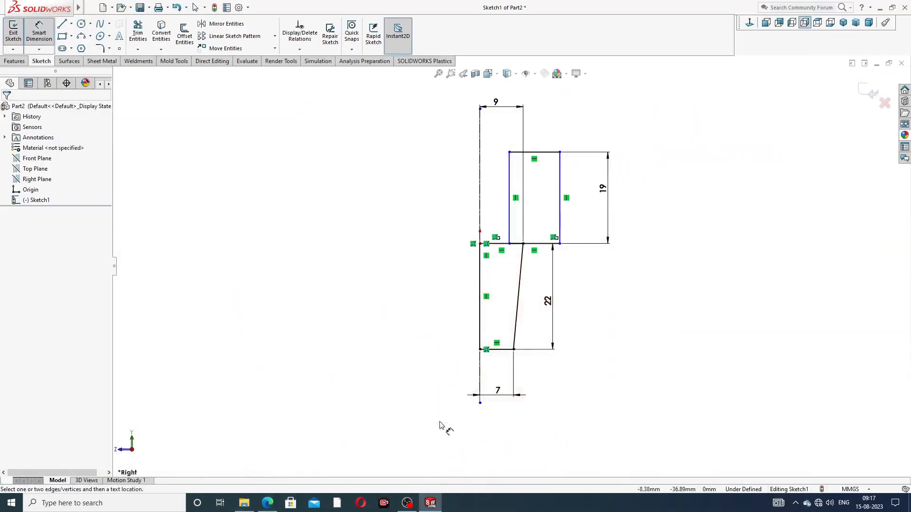
{"action": "left_click", "coordinate": [560, 215]}
{"action": "left_click", "coordinate": [480, 213]}
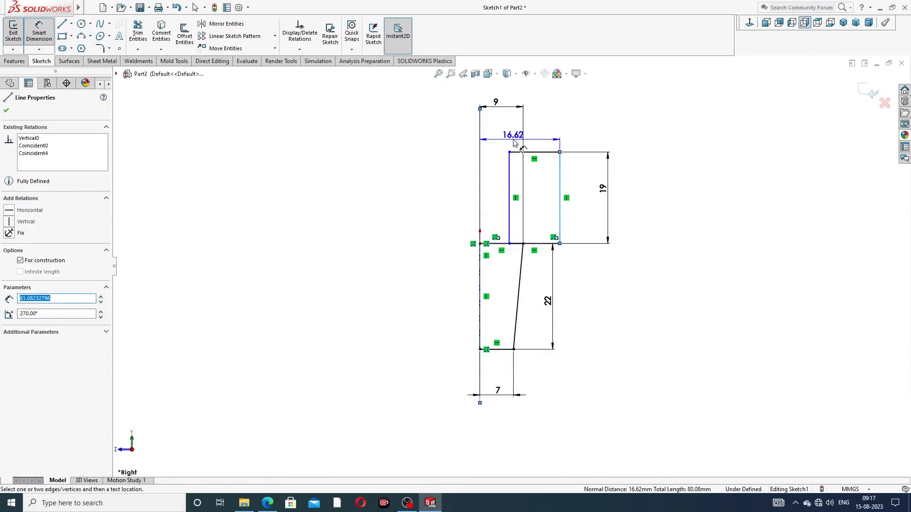
{"action": "left_click", "coordinate": [514, 141]}
{"action": "type", "text": "7"}
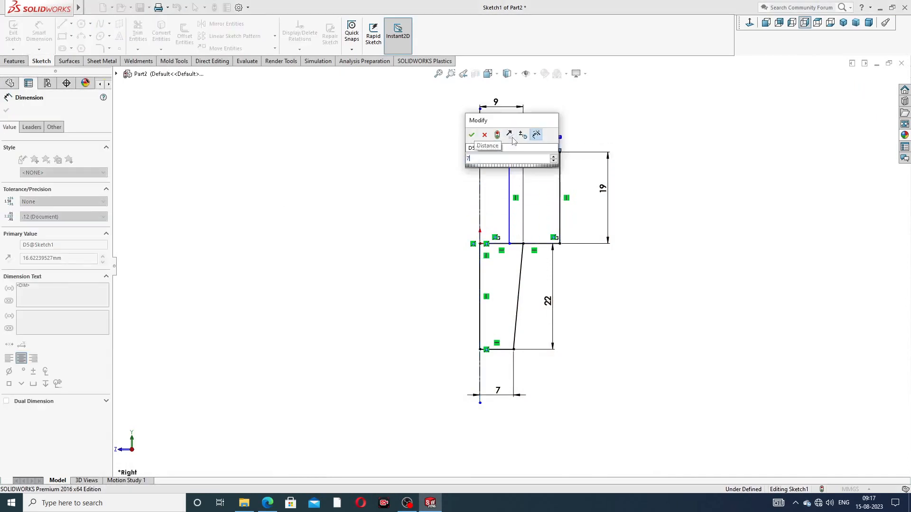
{"action": "key", "text": "Return"}
Dimension the upper rectangle's inner vertical edge at 4 mm from the centerline
{"action": "left_click", "coordinate": [510, 174]}
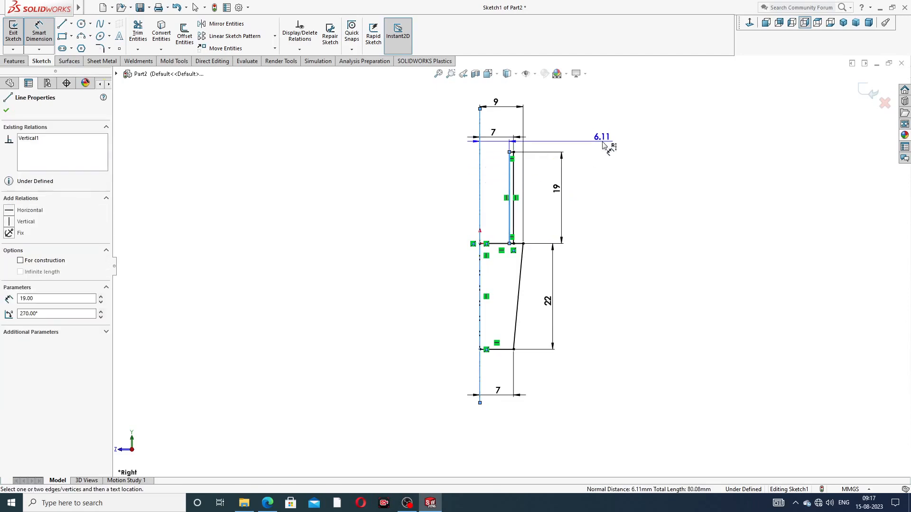
{"action": "left_click", "coordinate": [491, 158]}
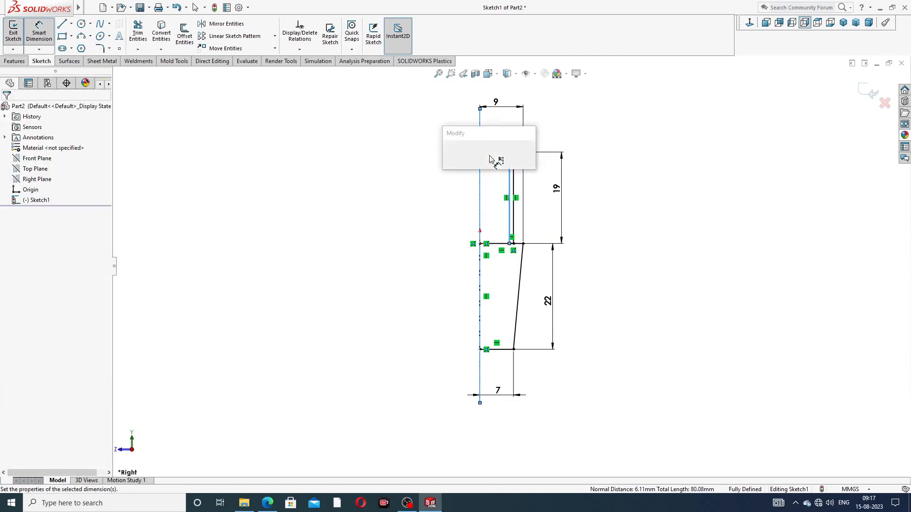
{"action": "key", "text": "Return"}
{"action": "type", "text": "4"}
{"action": "key", "text": "Return"}
{"action": "left_click", "coordinate": [578, 143]}
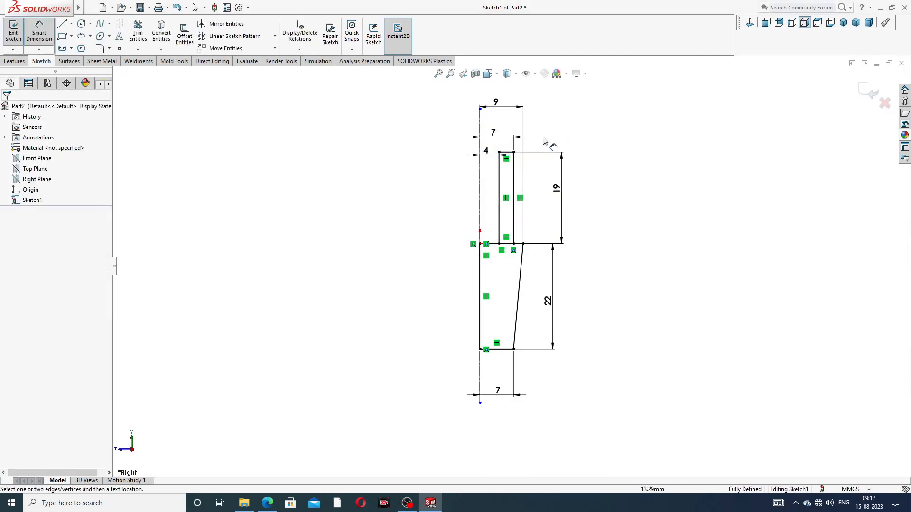
Rearrange the horizontal dimensions around the upper rectangle so that the 9, 4 and 7 mm labels are clearly separated
{"action": "scroll", "coordinate": [496, 138], "scroll_direction": "down", "scroll_amount": 3}
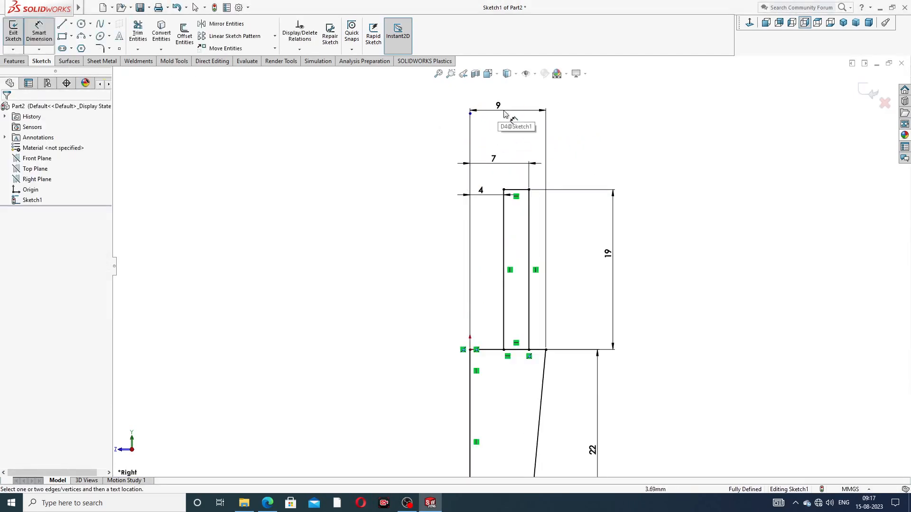
{"action": "mouse_move", "coordinate": [498, 108]}
{"action": "left_mouse_down"}
{"action": "mouse_move", "coordinate": [508, 135]}
{"action": "mouse_move", "coordinate": [495, 240]}
{"action": "left_mouse_up"}
{"action": "left_click", "coordinate": [581, 140]}
{"action": "mouse_move", "coordinate": [483, 194]}
{"action": "left_mouse_down"}
{"action": "mouse_move", "coordinate": [487, 204]}
{"action": "mouse_move", "coordinate": [479, 204]}
{"action": "left_mouse_up"}
{"action": "left_click", "coordinate": [606, 147]}
{"action": "left_click_drag", "start_coordinate": [493, 239], "coordinate": [494, 260]}
{"action": "left_click", "coordinate": [658, 224]}
Move the 7 mm dimension closer to the profile's bottom edge and adjust the 9 mm dimension's position above the rectangle
{"action": "scroll", "coordinate": [550, 310], "scroll_direction": "up", "scroll_amount": 4}
{"action": "scroll", "coordinate": [516, 374], "scroll_direction": "down", "scroll_amount": 6}
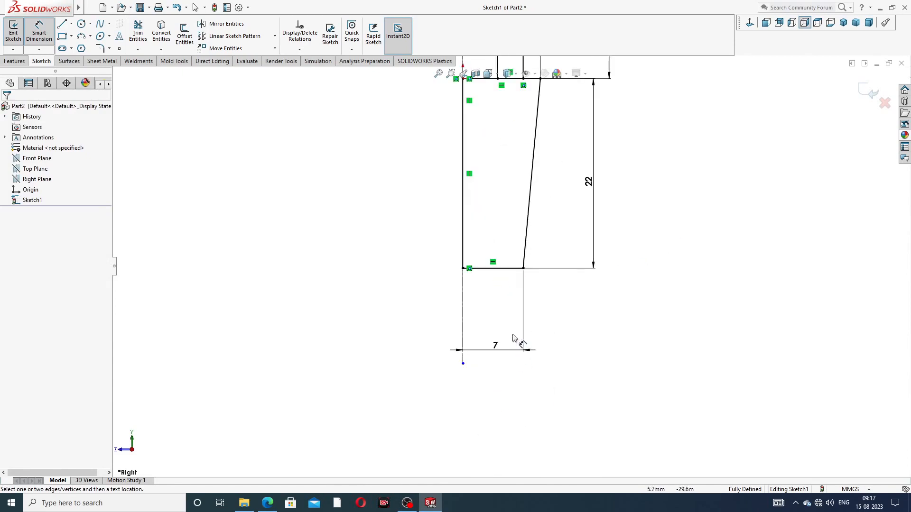
{"action": "left_click_drag", "start_coordinate": [496, 350], "coordinate": [497, 297]}
{"action": "scroll", "coordinate": [624, 180], "scroll_direction": "up", "scroll_amount": 4}
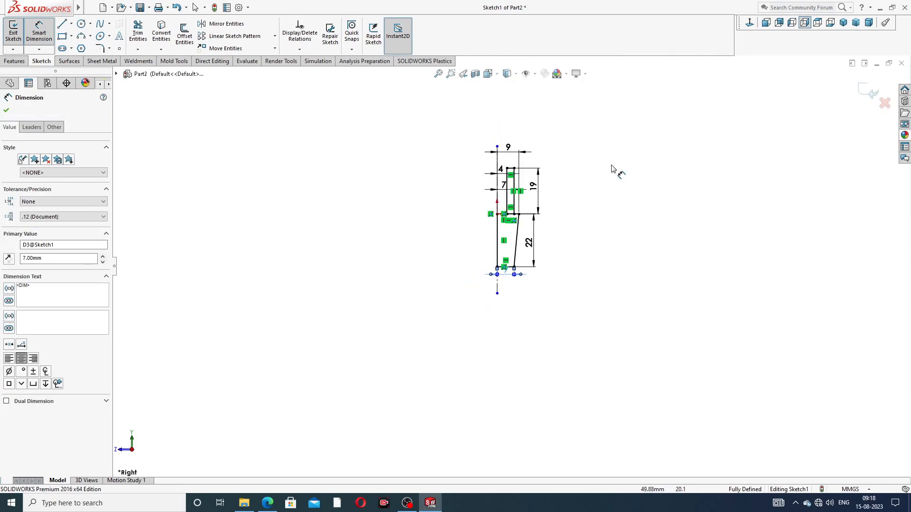
{"action": "left_click", "coordinate": [520, 224]}
{"action": "scroll", "coordinate": [515, 157], "scroll_direction": "down", "scroll_amount": 4}
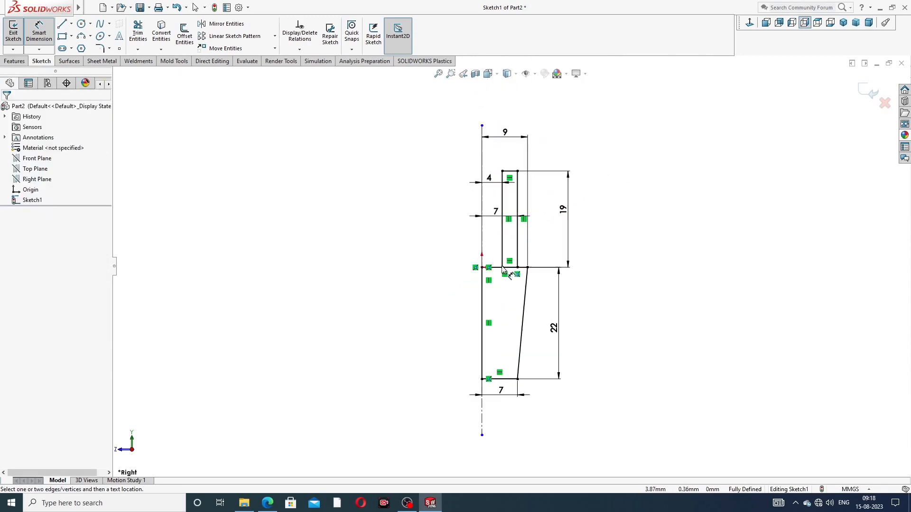
{"action": "scroll", "coordinate": [504, 271], "scroll_direction": "down", "scroll_amount": 1}
{"action": "left_click_drag", "start_coordinate": [525, 117], "coordinate": [526, 126]}
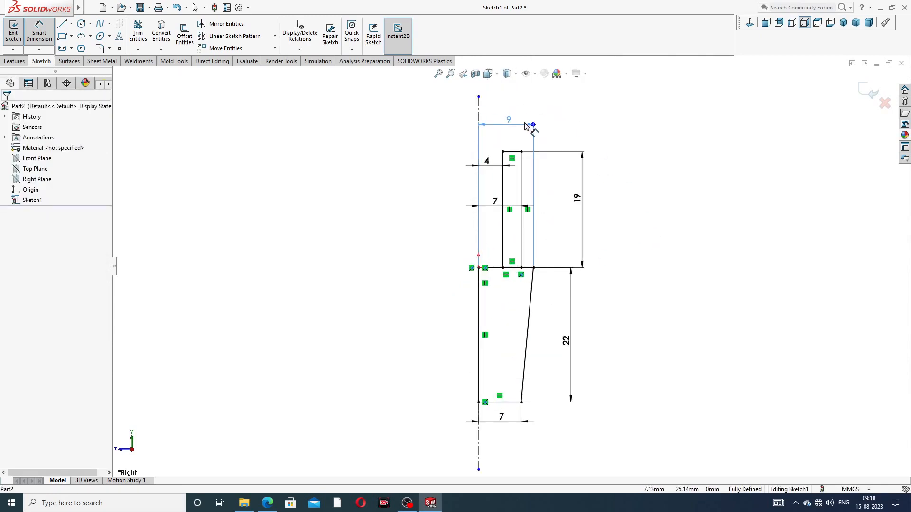
{"action": "key", "text": "f"}
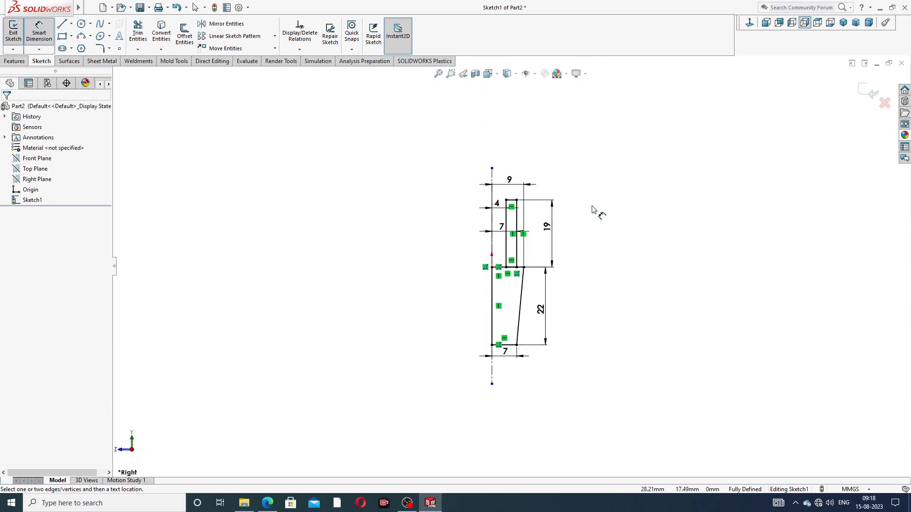
Check the wage valve PDF drawing in Edge, and back in SOLIDWORKS revolve the upper rectangle and tapered lower profile 360° about the centerline
{"action": "left_click", "coordinate": [268, 504]}
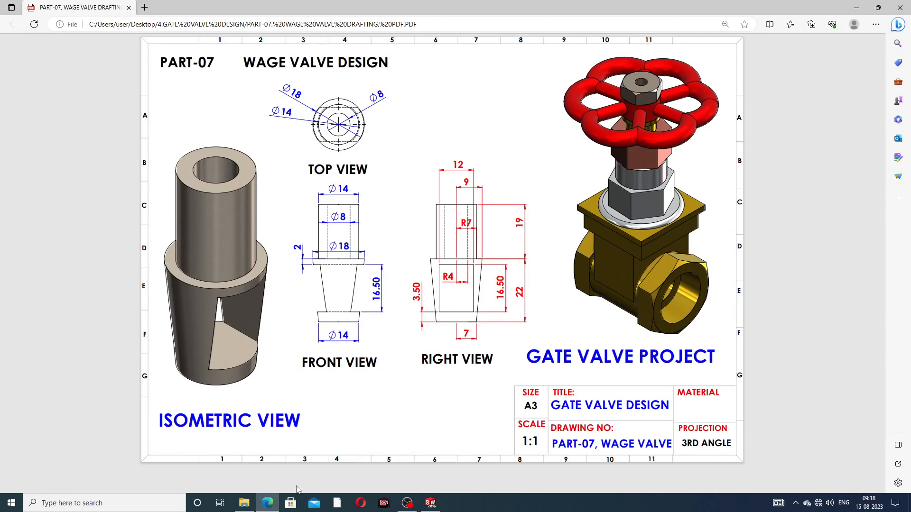
{"action": "left_click", "coordinate": [267, 503]}
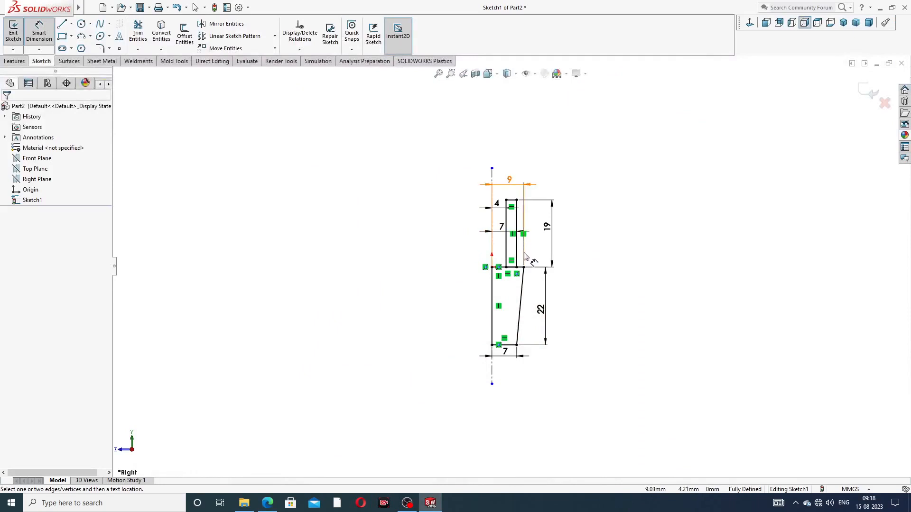
{"action": "scroll", "coordinate": [525, 256], "scroll_direction": "down", "scroll_amount": 2}
{"action": "right_click", "coordinate": [285, 160]}
{"action": "left_click", "coordinate": [302, 141]}
{"action": "left_click", "coordinate": [15, 61]}
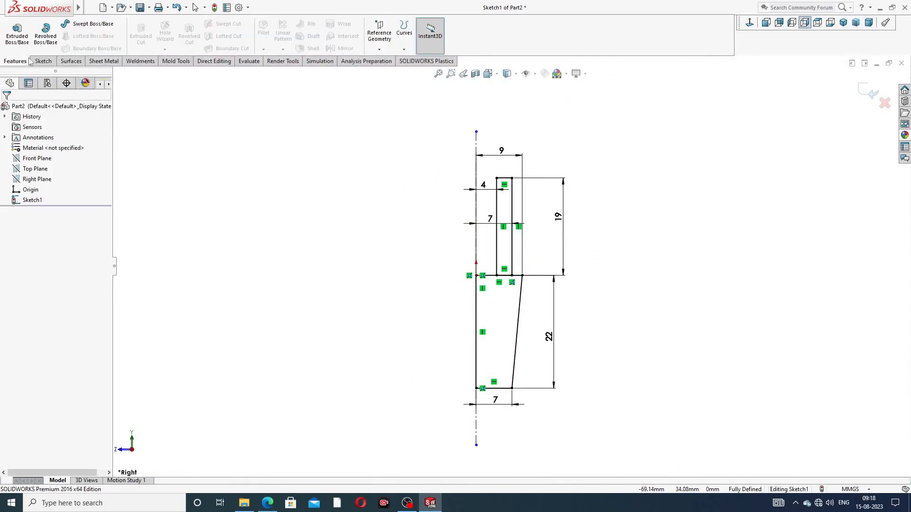
{"action": "left_click", "coordinate": [46, 35]}
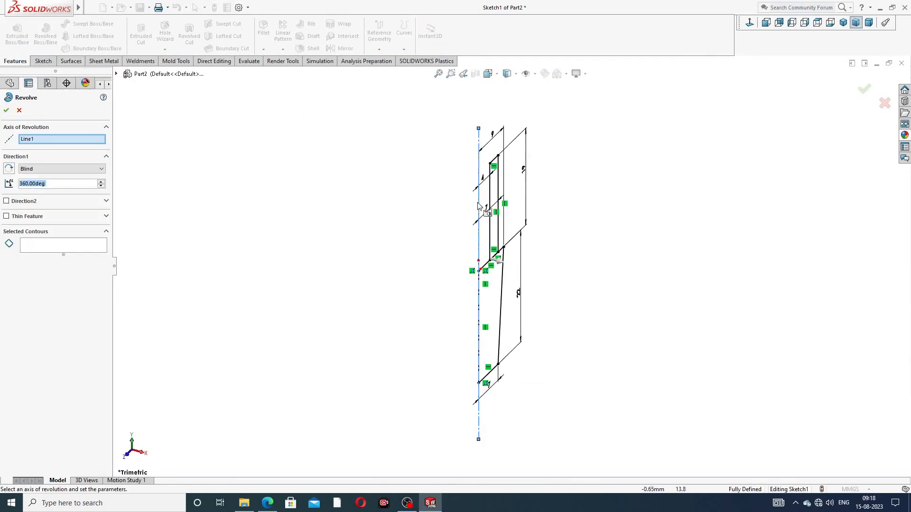
{"action": "left_click", "coordinate": [493, 188]}
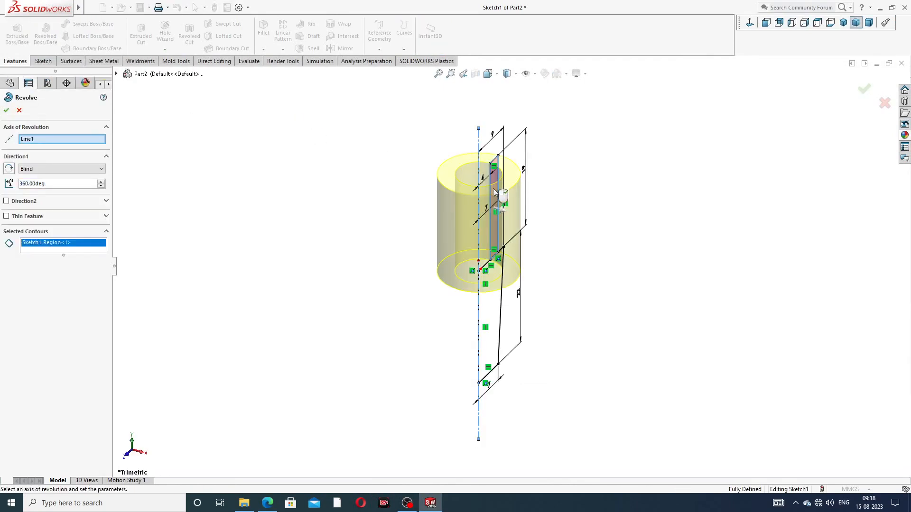
{"action": "left_click", "coordinate": [494, 303]}
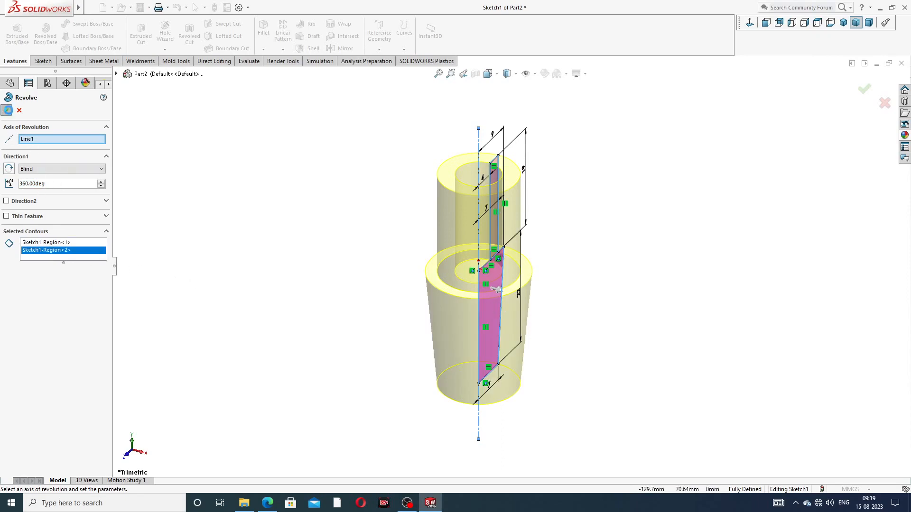
{"action": "left_click", "coordinate": [7, 111]}
Start a new sketch on the Right Plane and view it face-on
{"action": "middle_click_drag", "start_coordinate": [553, 270], "coordinate": [627, 180]}
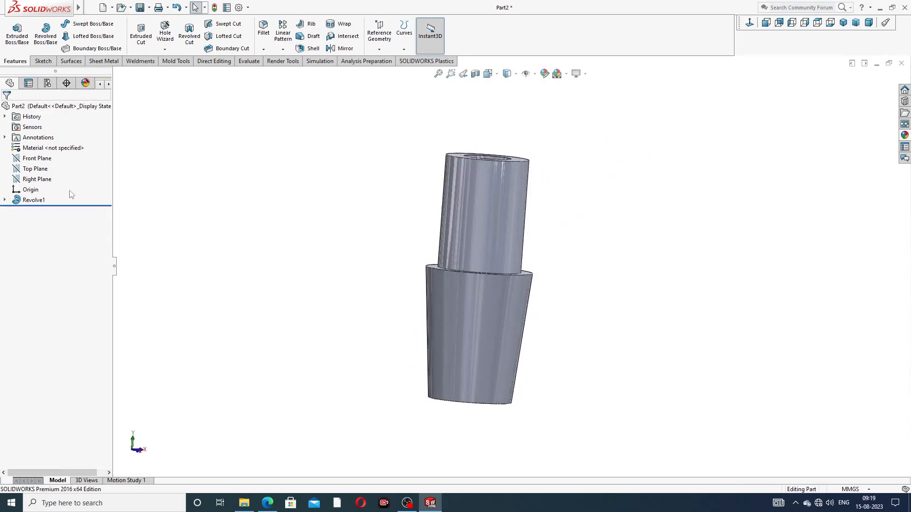
{"action": "left_click", "coordinate": [42, 180]}
{"action": "left_click", "coordinate": [54, 170]}
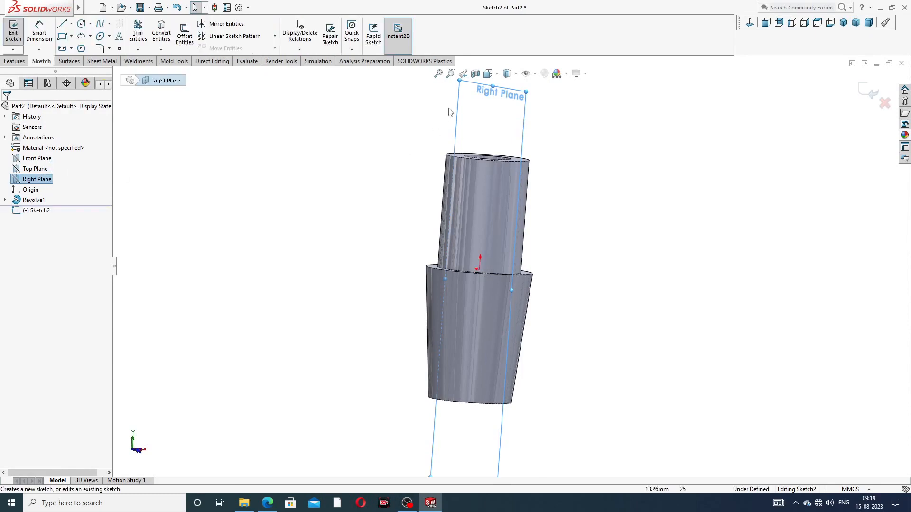
{"action": "left_click", "coordinate": [749, 24]}
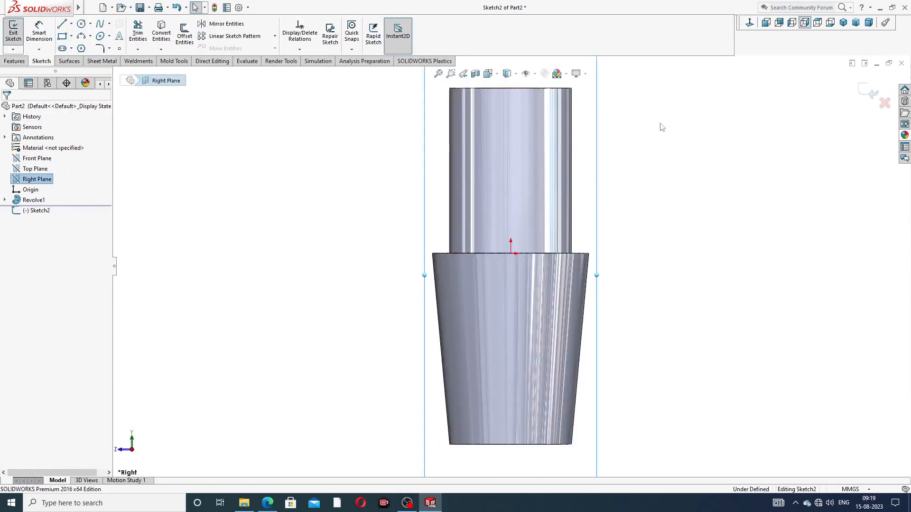
{"action": "scroll", "coordinate": [525, 237], "scroll_direction": "up", "scroll_amount": 3}
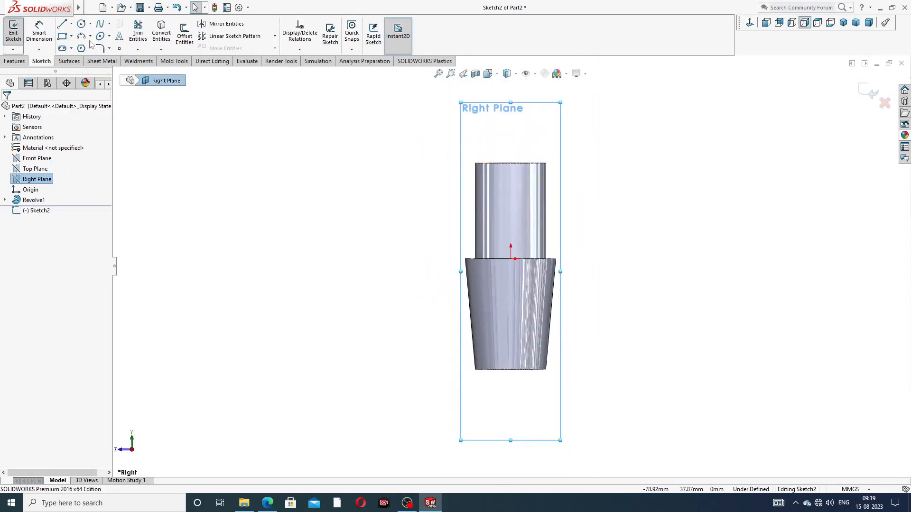
Sketch a center rectangle about 10.4 mm wide and 14.9 mm high on the tapered lower body, centered below the origin
{"action": "left_click", "coordinate": [71, 36]}
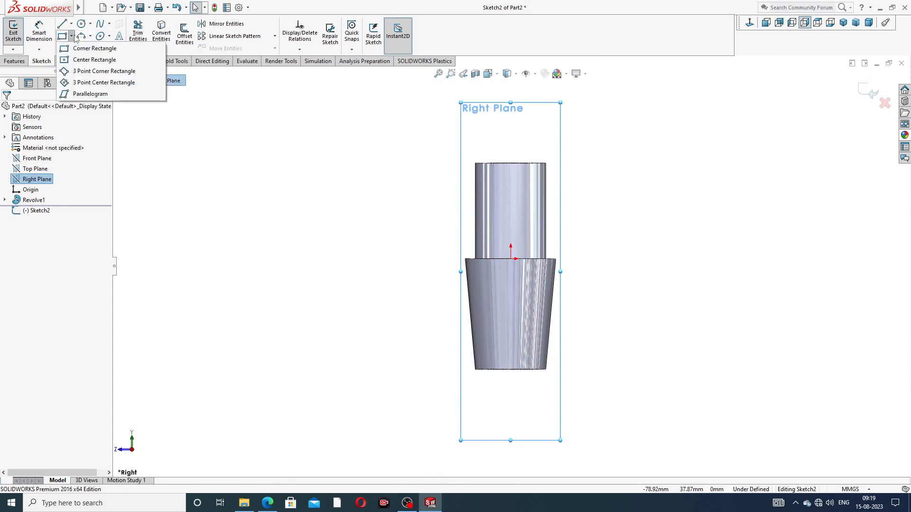
{"action": "left_click", "coordinate": [94, 60]}
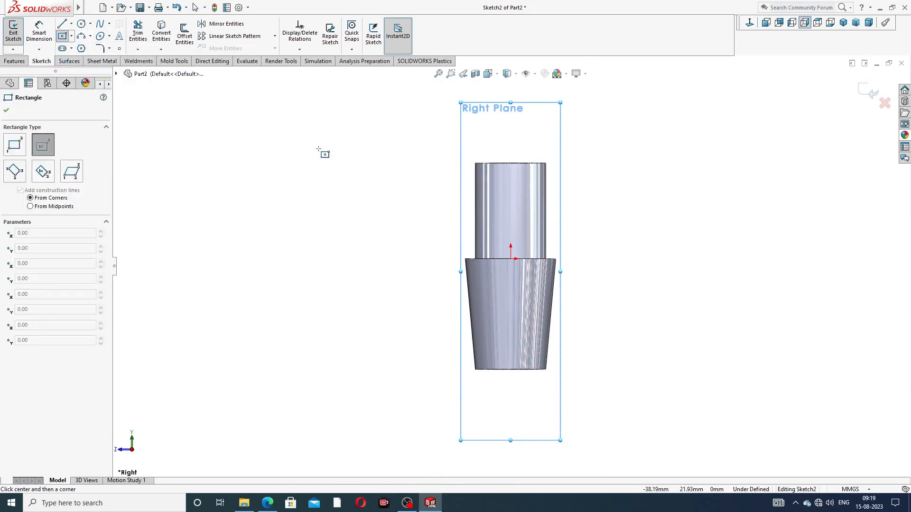
{"action": "left_click", "coordinate": [510, 312]}
{"action": "left_click", "coordinate": [537, 274]}
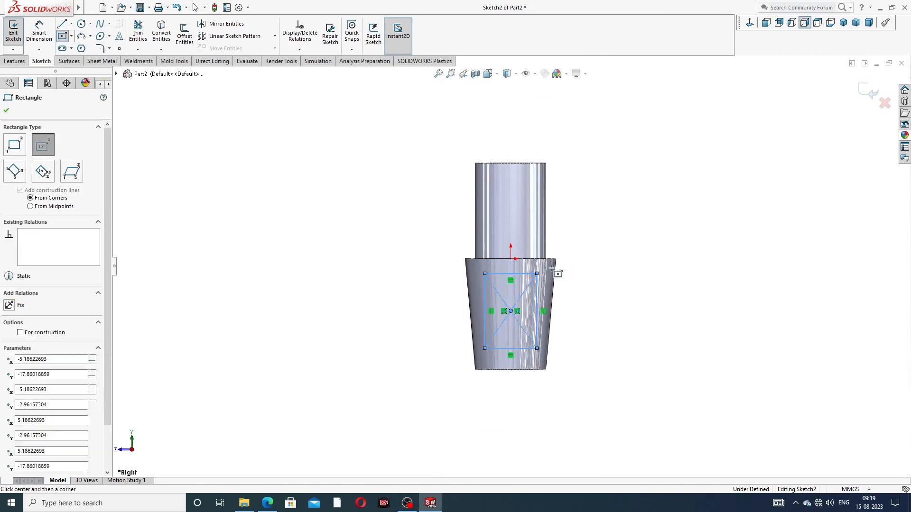
{"action": "right_click", "coordinate": [596, 254]}
{"action": "left_click", "coordinate": [612, 255]}
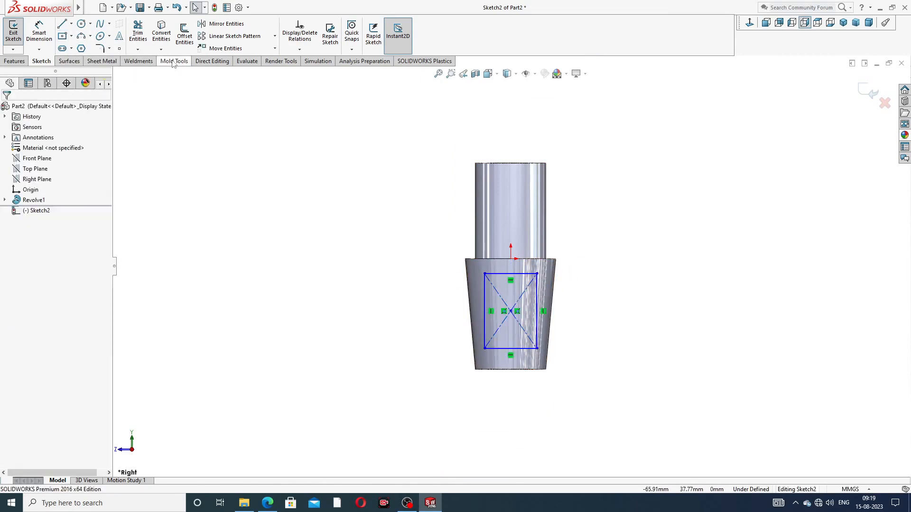
Draw a vertical centerline from the origin to the rectangle's center point
{"action": "left_click", "coordinate": [72, 24]}
{"action": "left_click", "coordinate": [81, 45]}
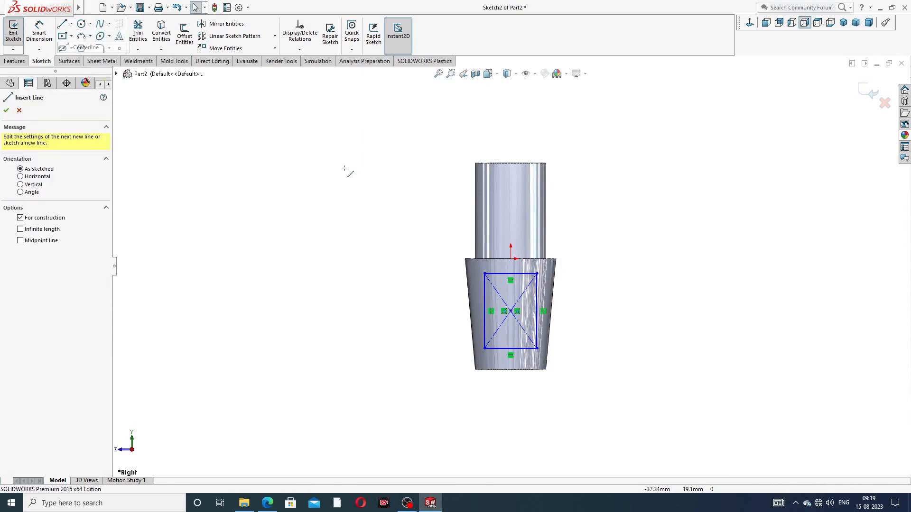
{"action": "scroll", "coordinate": [583, 325], "scroll_direction": "down", "scroll_amount": 2}
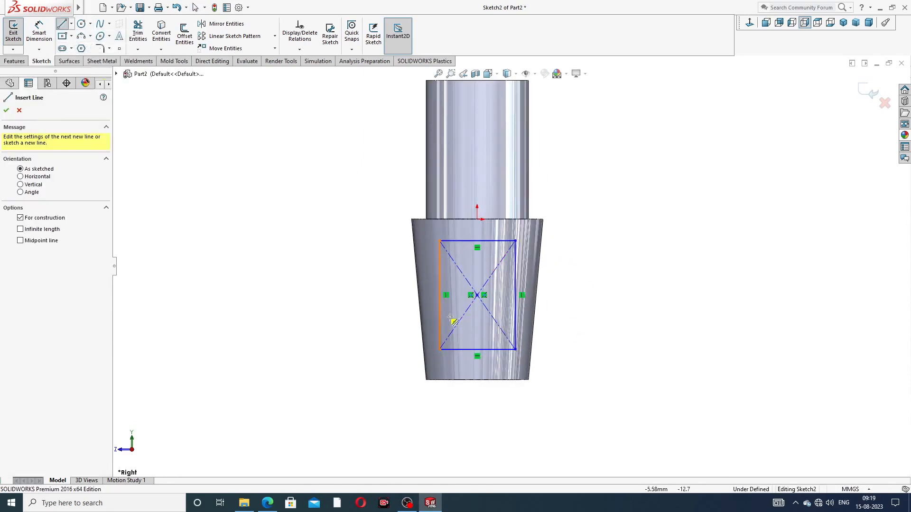
{"action": "left_click", "coordinate": [478, 219]}
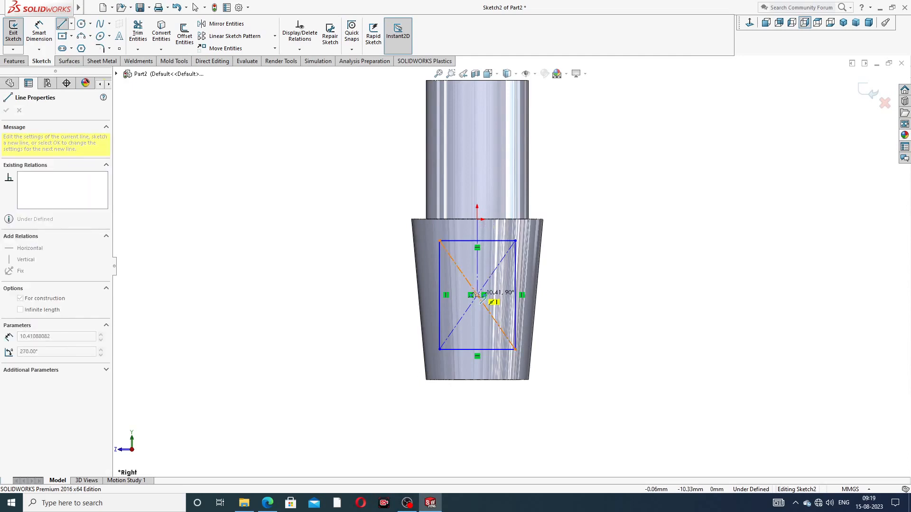
{"action": "left_click", "coordinate": [476, 295]}
{"action": "right_click", "coordinate": [587, 237]}
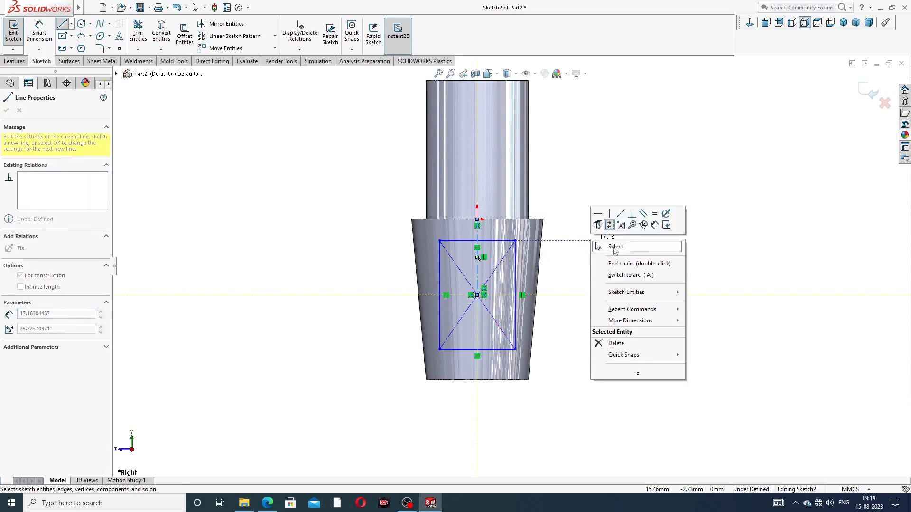
{"action": "left_click", "coordinate": [613, 249]}
{"action": "scroll", "coordinate": [456, 287], "scroll_direction": "down", "scroll_amount": 4}
{"action": "left_click", "coordinate": [507, 233]}
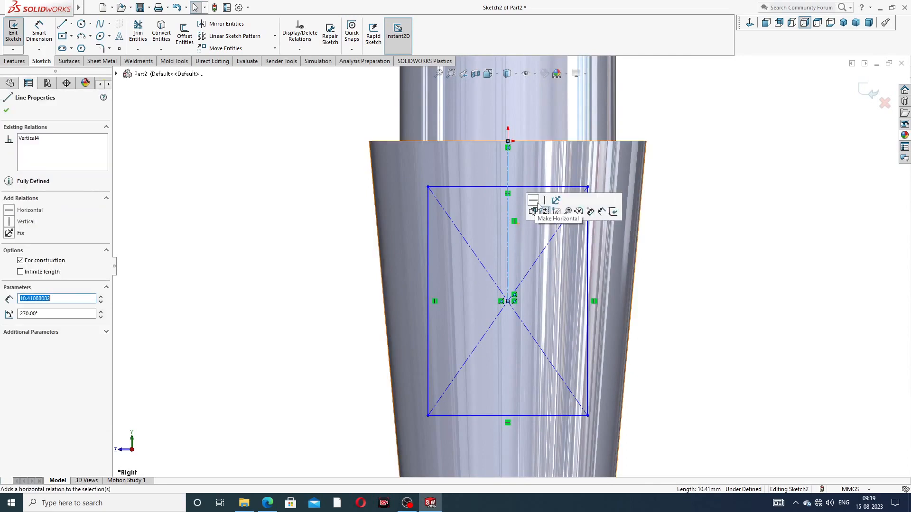
{"action": "left_click", "coordinate": [690, 169]}
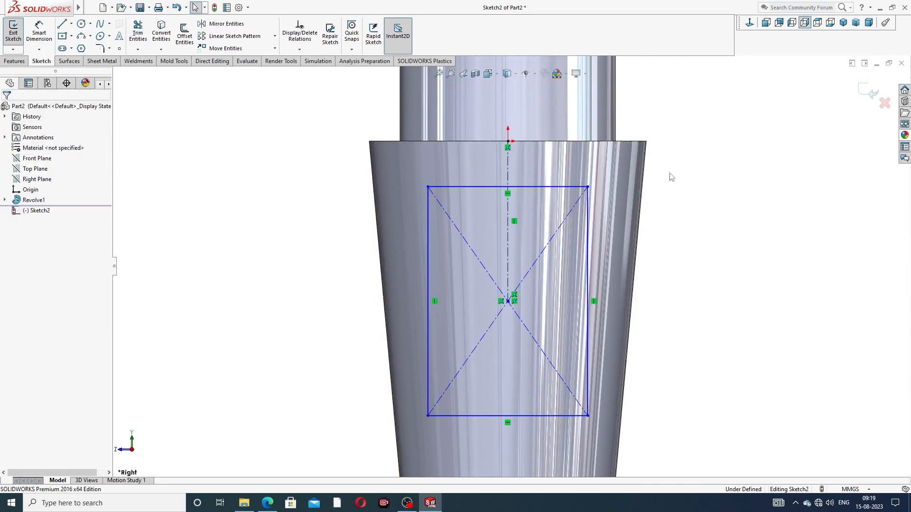
Dimension the center rectangle with a height of 16.5 mm and a width of 12 mm
{"action": "scroll", "coordinate": [527, 229], "scroll_direction": "up", "scroll_amount": 3}
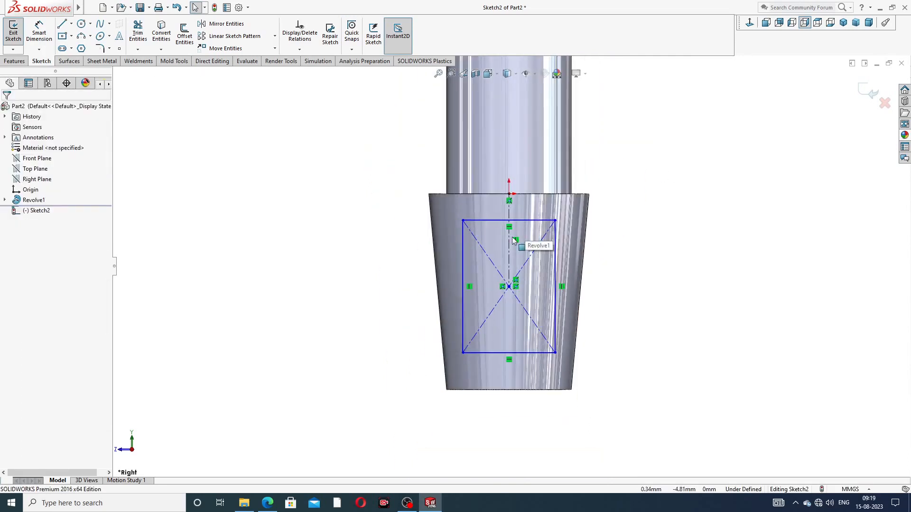
{"action": "left_click", "coordinate": [39, 31]}
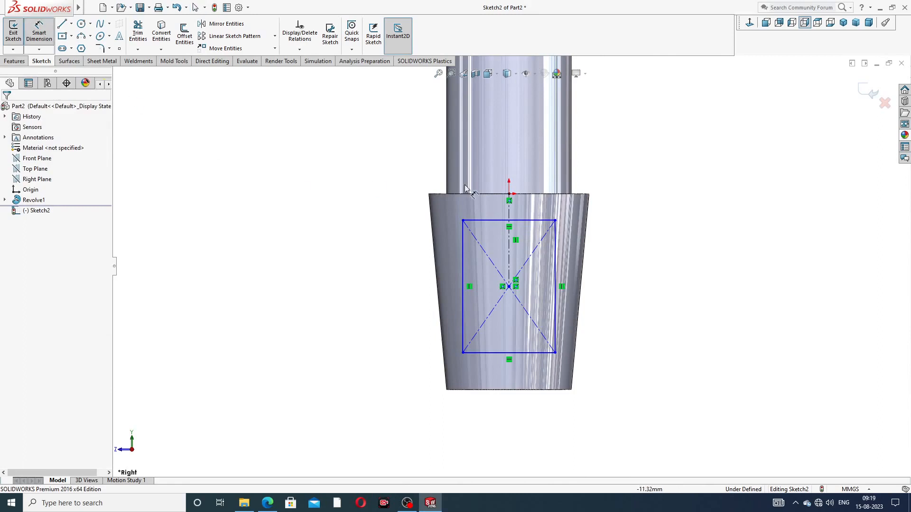
{"action": "left_click", "coordinate": [556, 267]}
{"action": "left_click", "coordinate": [618, 280]}
{"action": "type", "text": "16.5"}
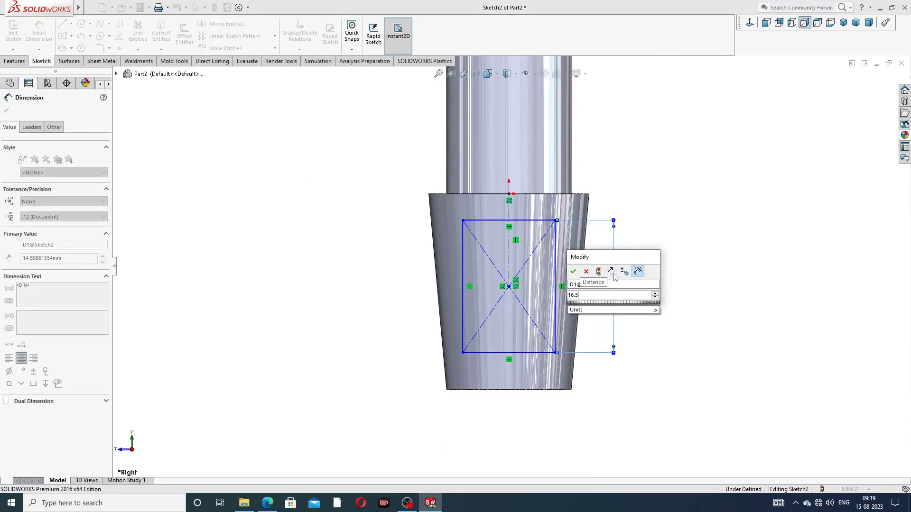
{"action": "key", "text": "Return"}
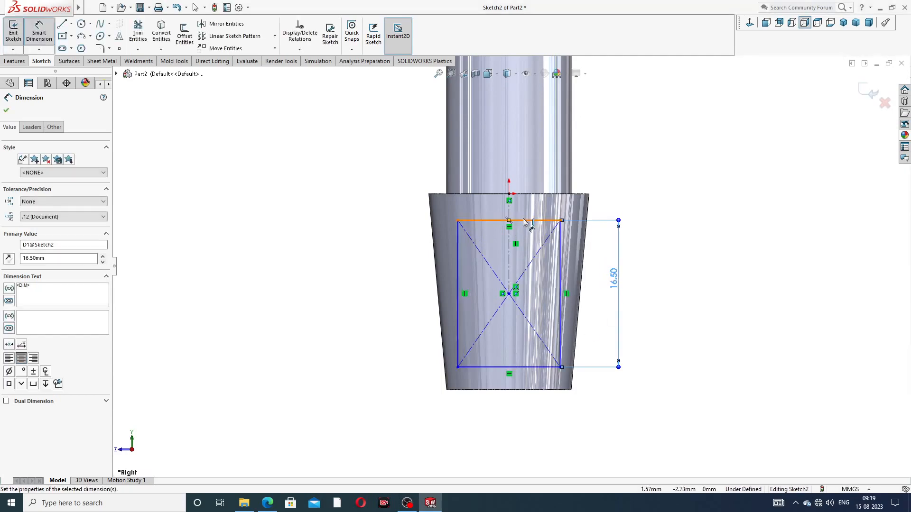
{"action": "left_click", "coordinate": [523, 221]}
{"action": "left_click", "coordinate": [516, 175]}
{"action": "type", "text": "12"}
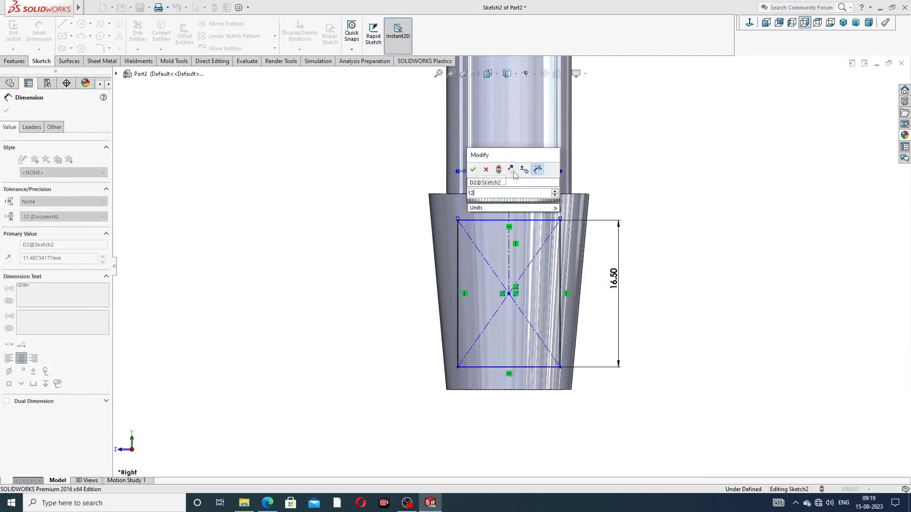
{"action": "key", "text": "Return"}
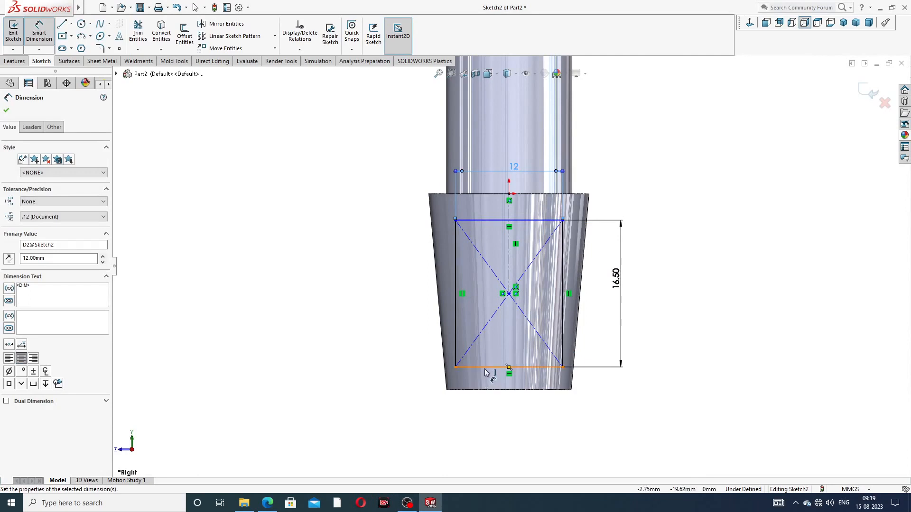
Dimension the rectangle's lower edge 2.5 mm above the bottom edge of the tapered body
{"action": "left_click", "coordinate": [493, 367]}
{"action": "left_click", "coordinate": [493, 390]}
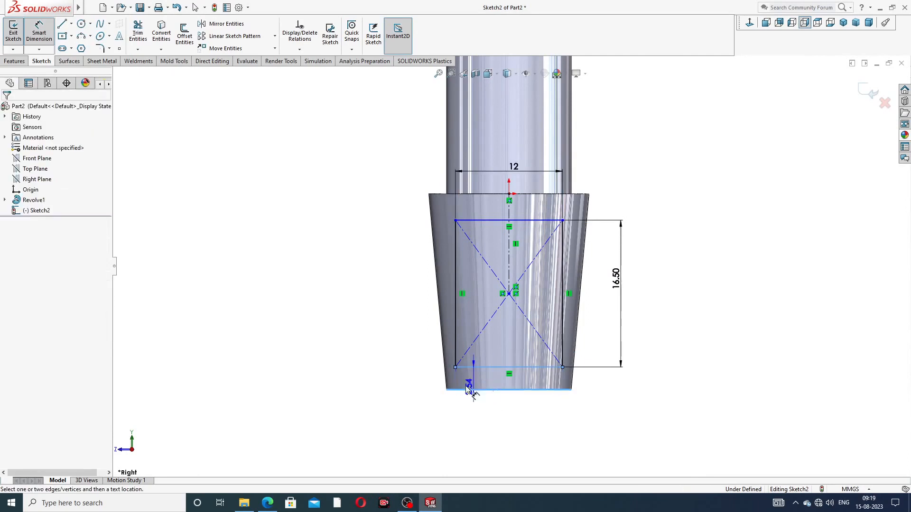
{"action": "left_click", "coordinate": [419, 377]}
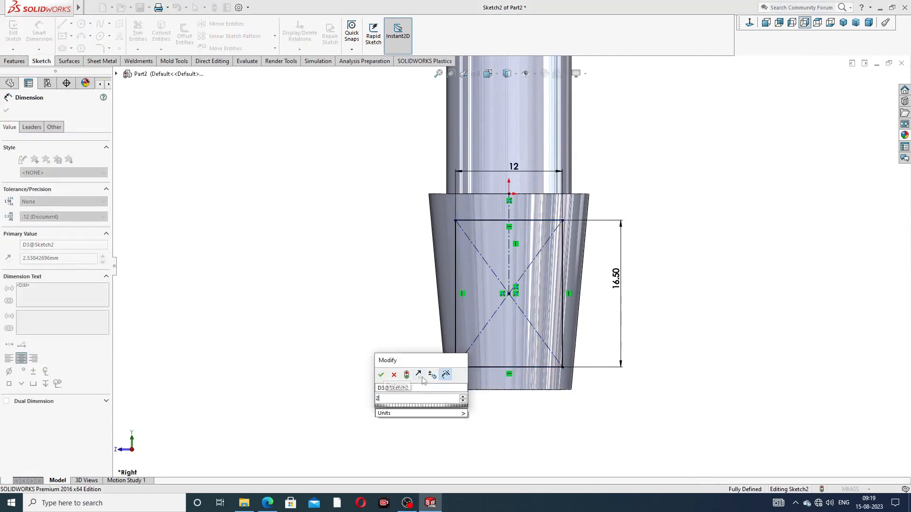
{"action": "key", "text": "Return"}
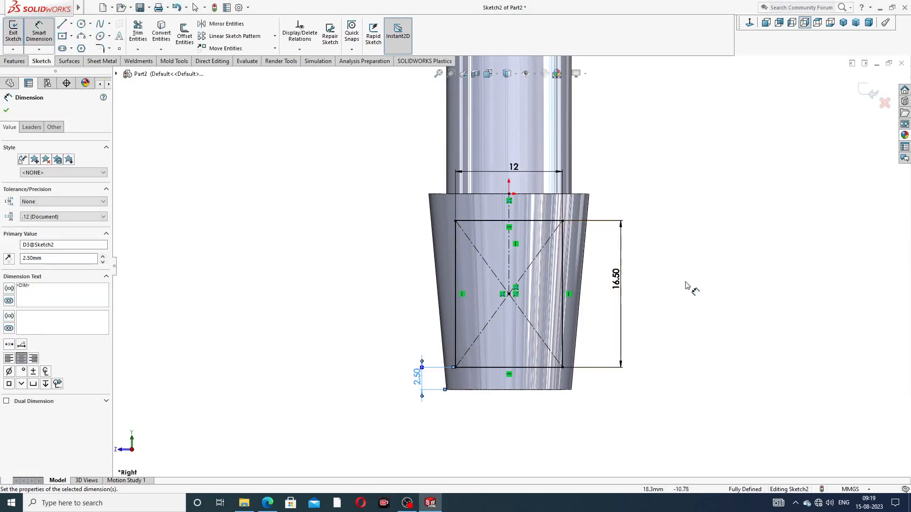
{"action": "left_click", "coordinate": [709, 265]}
{"action": "left_click", "coordinate": [418, 379]}
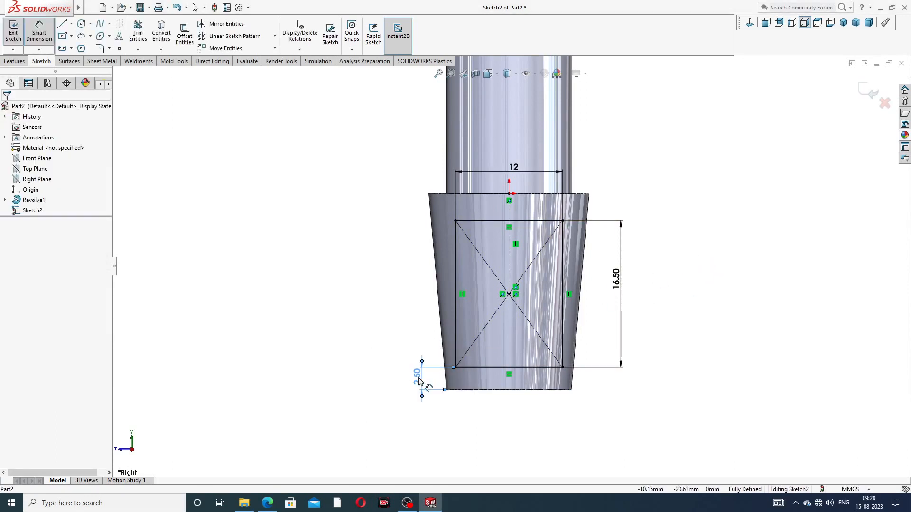
{"action": "left_click_drag", "start_coordinate": [419, 378], "coordinate": [416, 378]}
{"action": "left_click", "coordinate": [713, 290]}
{"action": "scroll", "coordinate": [689, 236], "scroll_direction": "up", "scroll_amount": 1}
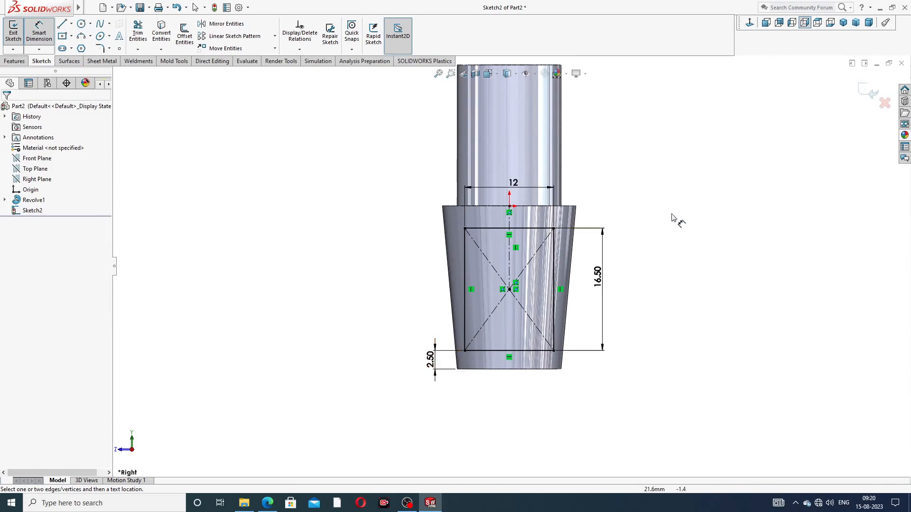
{"action": "right_click", "coordinate": [657, 182]}
{"action": "left_click", "coordinate": [680, 141]}
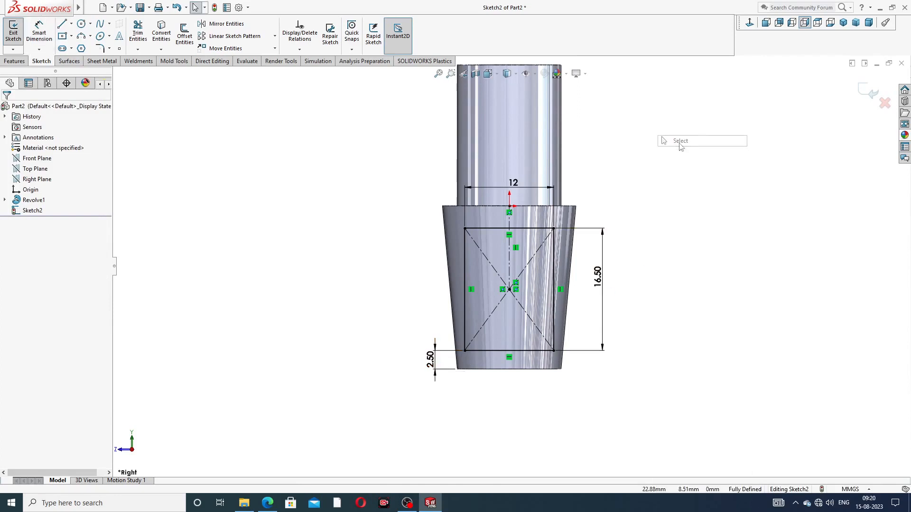
Check the window sketch dimensions against the wage valve PDF drawing
{"action": "left_click", "coordinate": [609, 286]}
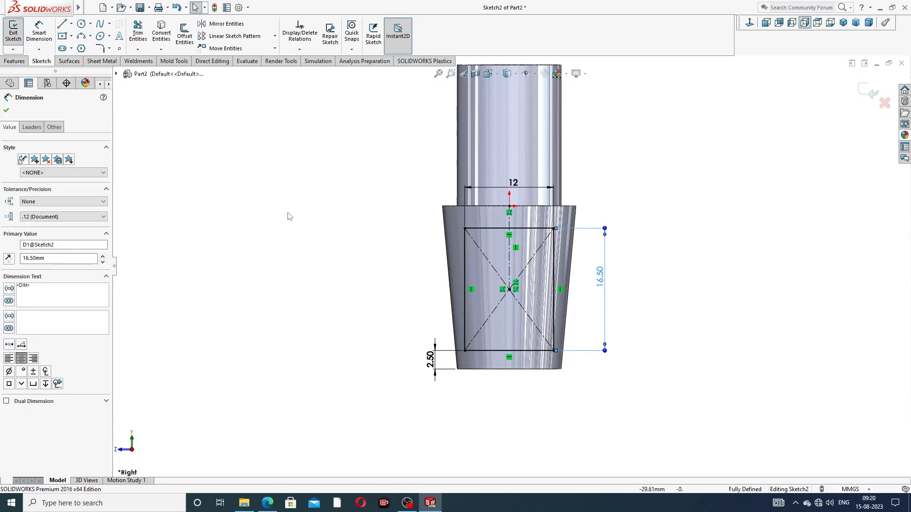
{"action": "left_click", "coordinate": [268, 502]}
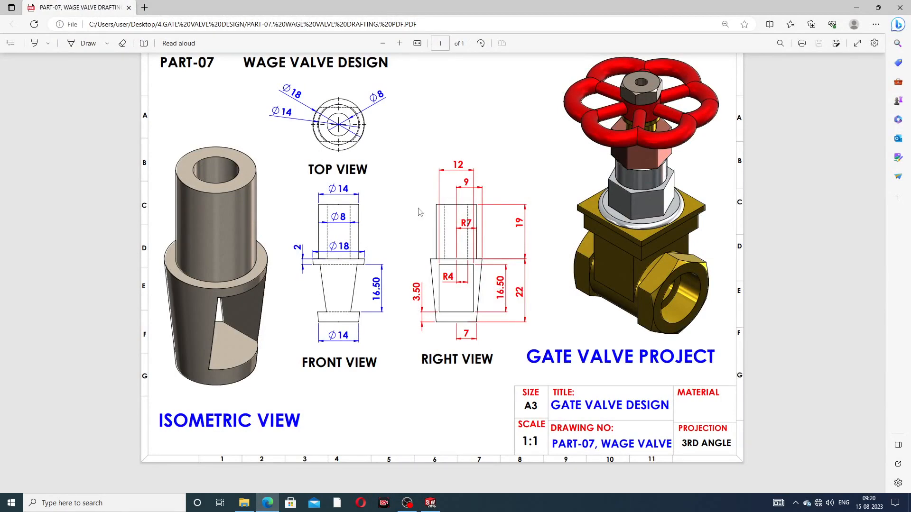
{"action": "left_click", "coordinate": [268, 503]}
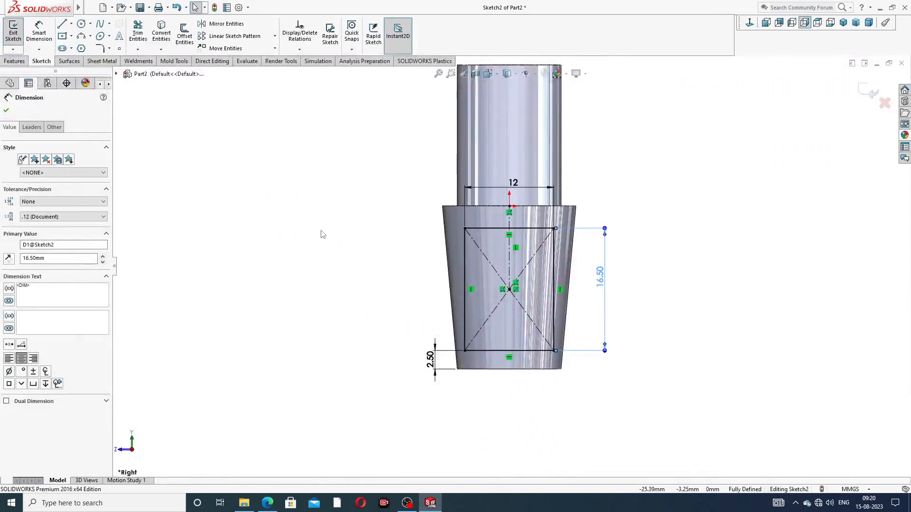
{"action": "left_click", "coordinate": [7, 111]}
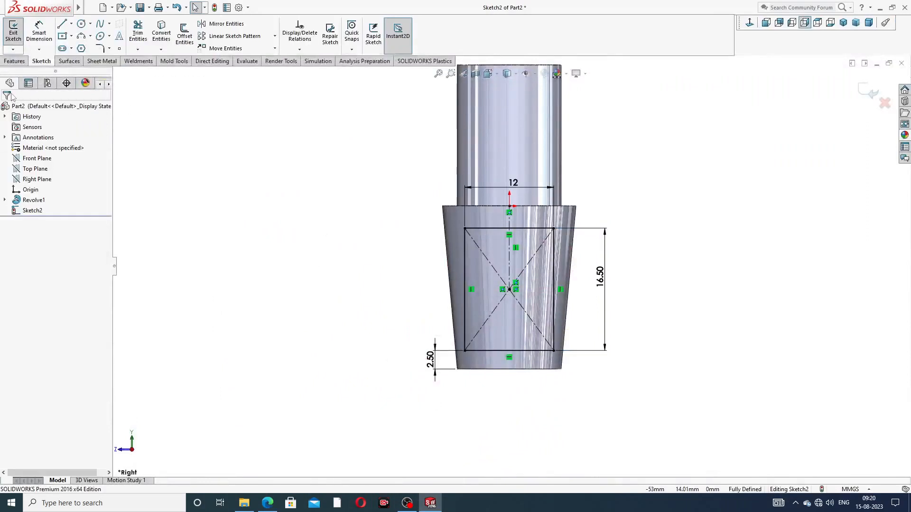
Cut the rectangular window through the tapered body with an Extruded Cut set to Through All - Both
{"action": "left_click", "coordinate": [15, 61]}
{"action": "left_click", "coordinate": [141, 38]}
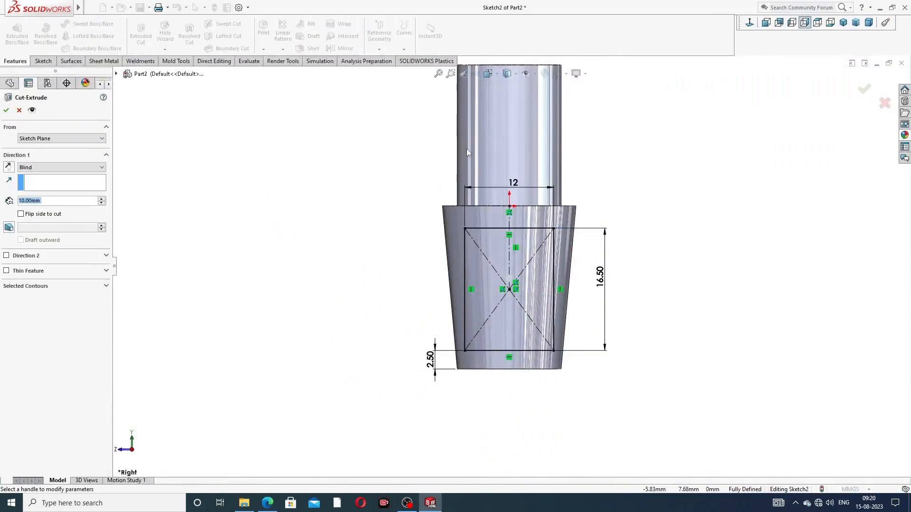
{"action": "left_click", "coordinate": [75, 168]}
{"action": "left_click", "coordinate": [66, 189]}
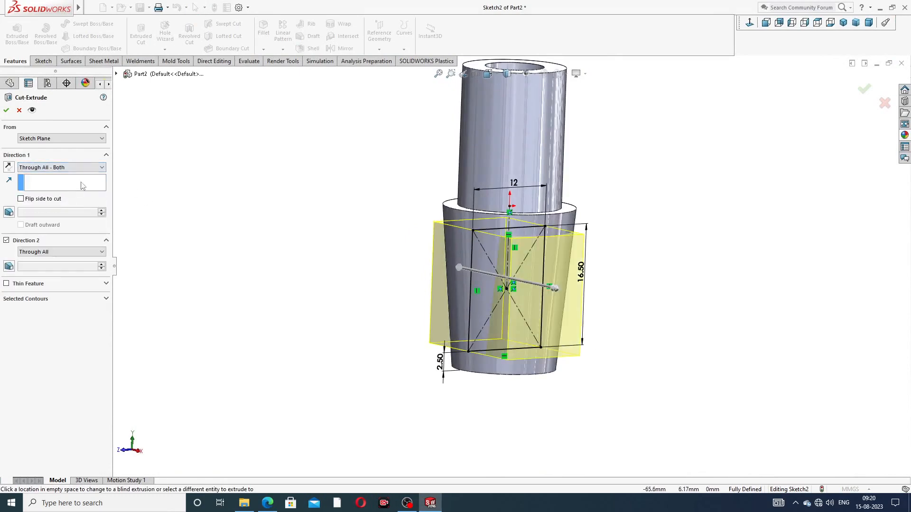
{"action": "left_click", "coordinate": [6, 111]}
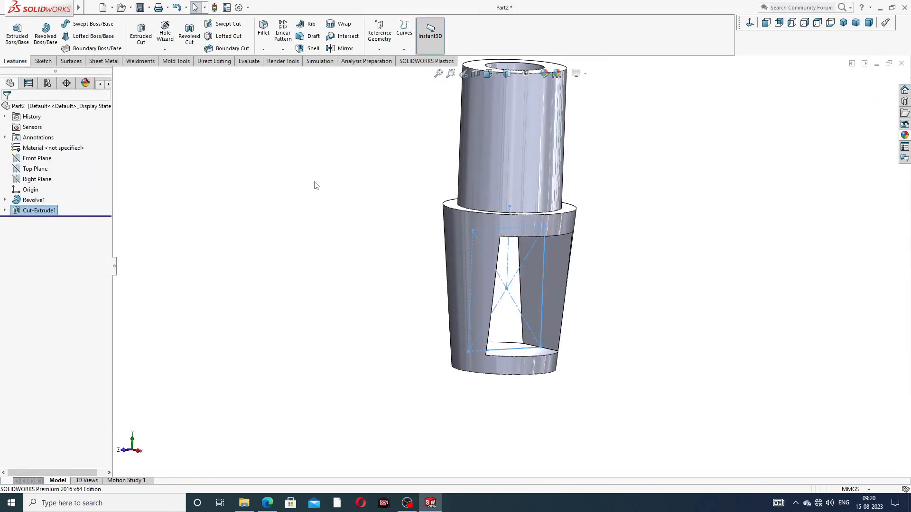
Apply the chromium plate appearance from the Metal > Chrome library to the whole part
{"action": "scroll", "coordinate": [624, 253], "scroll_direction": "up", "scroll_amount": 3}
{"action": "middle_click_drag", "start_coordinate": [622, 252], "coordinate": [610, 277]}
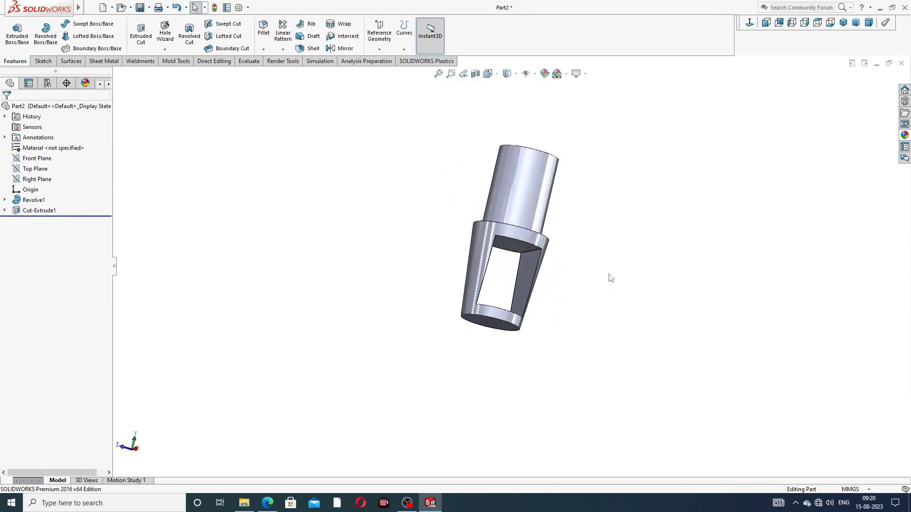
{"action": "left_click", "coordinate": [905, 136]}
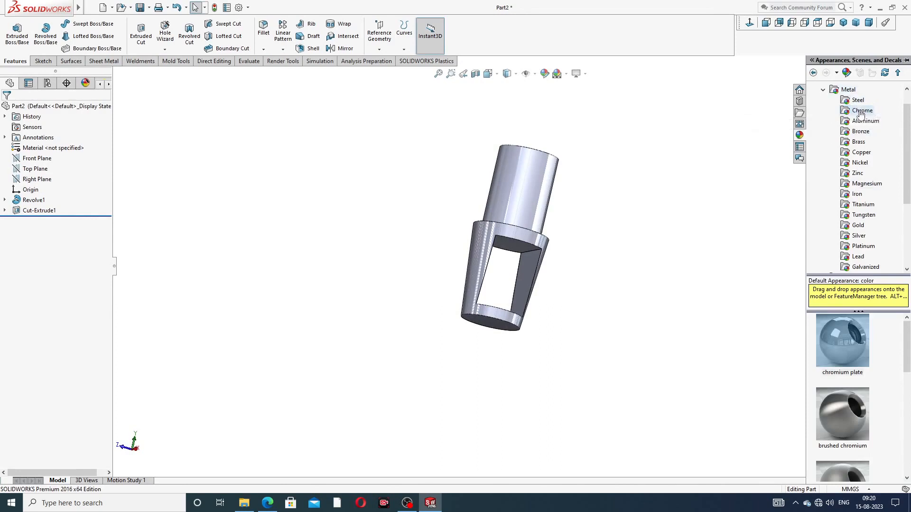
{"action": "mouse_move", "coordinate": [835, 364]}
{"action": "double_click", "coordinate": [848, 337]}
{"action": "middle_click_drag", "start_coordinate": [564, 181], "coordinate": [579, 170]}
{"action": "scroll", "coordinate": [479, 245], "scroll_direction": "down", "scroll_amount": 1}
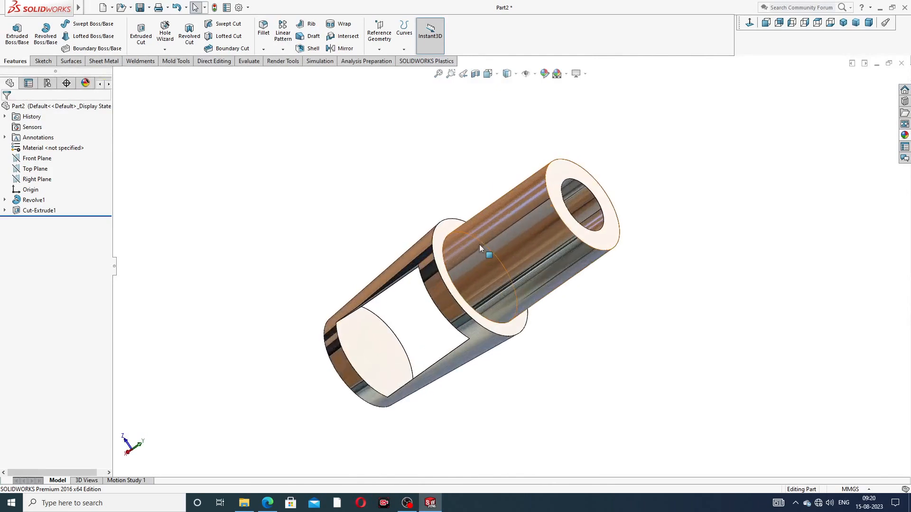
{"action": "scroll", "coordinate": [479, 244], "scroll_direction": "down", "scroll_amount": 1}
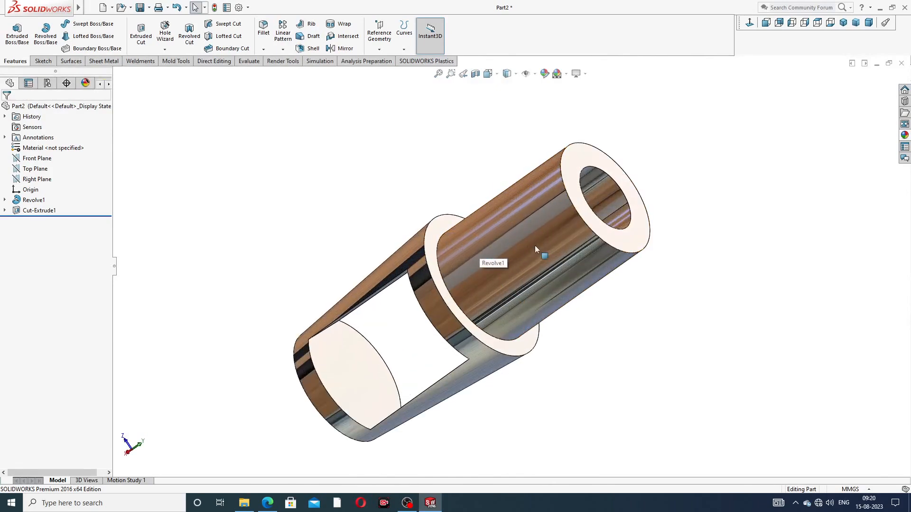
View the finished wage valve isometrically and compare it with the PDF drawing
{"action": "left_click", "coordinate": [843, 23]}
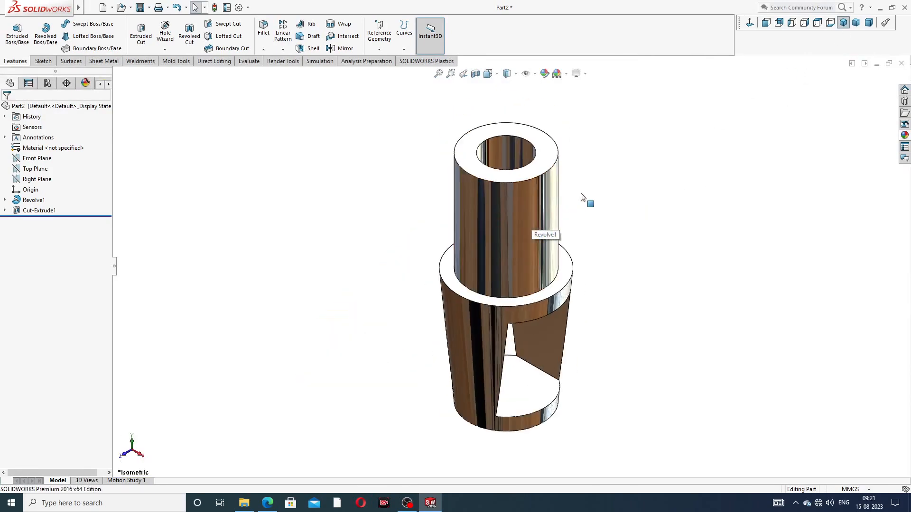
{"action": "scroll", "coordinate": [581, 199], "scroll_direction": "down", "scroll_amount": 3}
{"action": "scroll", "coordinate": [521, 297], "scroll_direction": "up", "scroll_amount": 2}
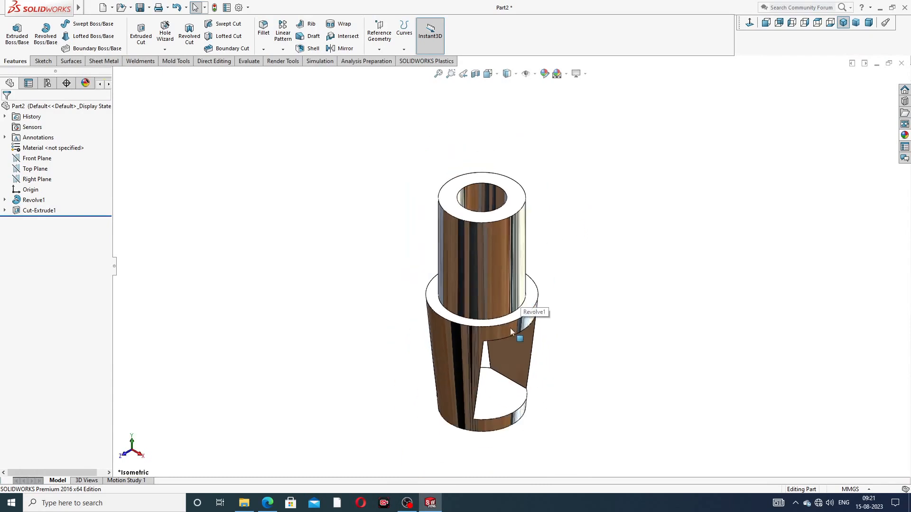
{"action": "scroll", "coordinate": [517, 323], "scroll_direction": "down", "scroll_amount": 1}
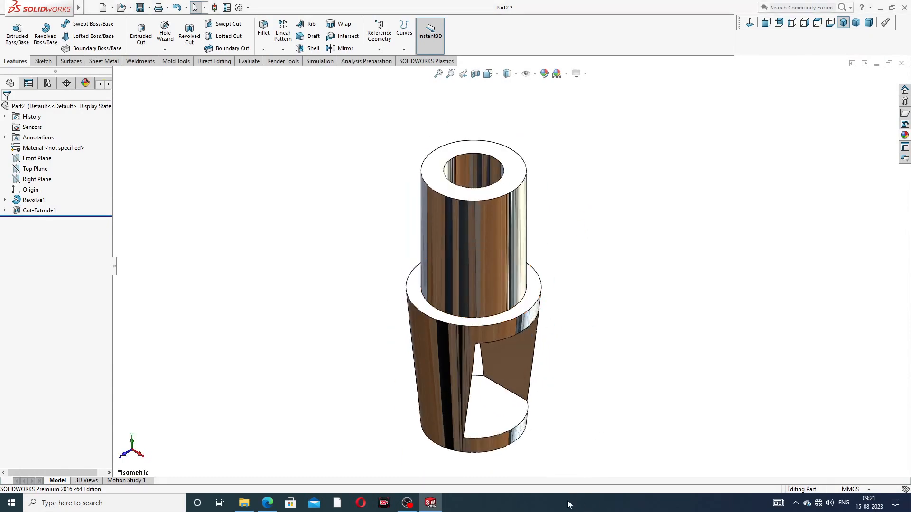
{"action": "left_click", "coordinate": [267, 502]}
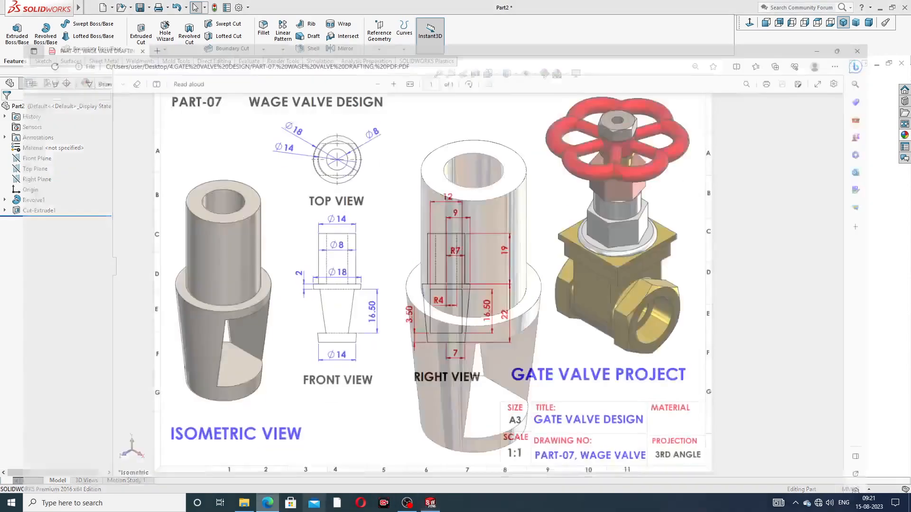
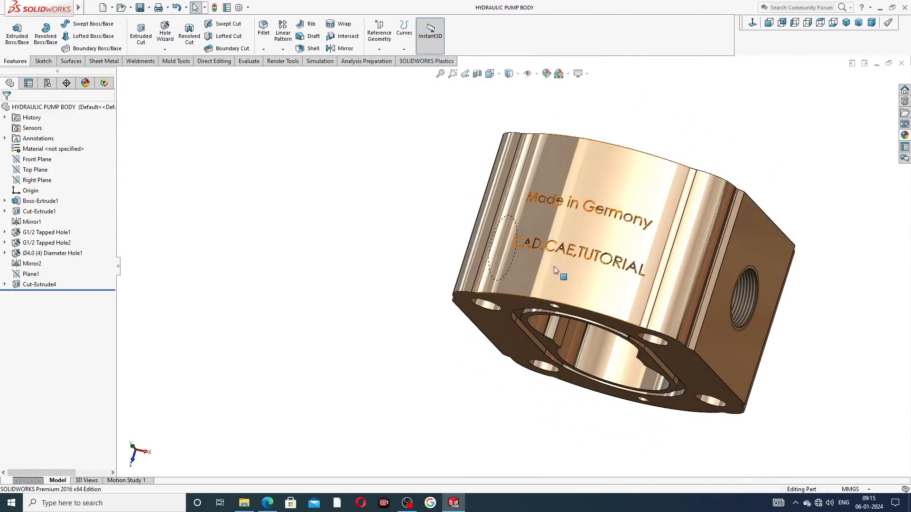
Examine the hydraulic pump body from all sides, including its tapped ports, grooves and engraved text, ending in isometric view
{"action": "middle_click_drag", "start_coordinate": [648, 242], "coordinate": [579, 223]}
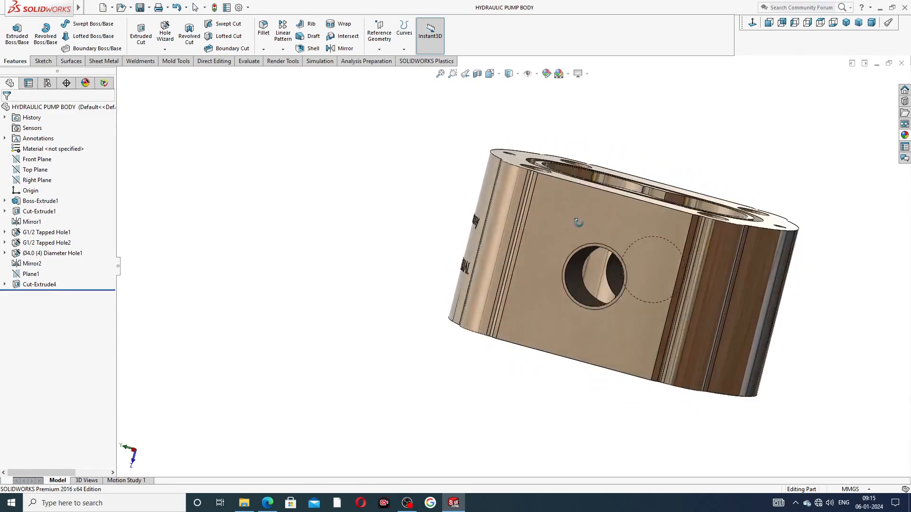
{"action": "middle_click_drag", "start_coordinate": [583, 260], "coordinate": [545, 269]}
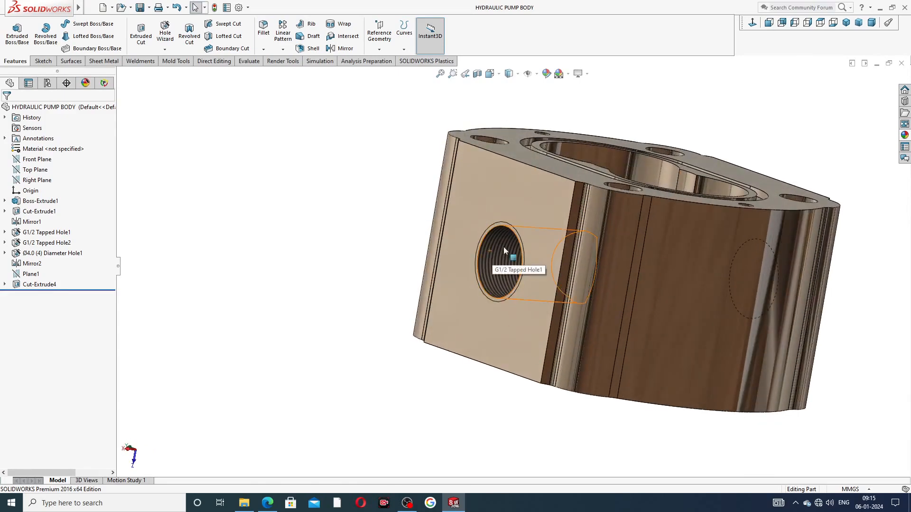
{"action": "middle_click_drag", "start_coordinate": [659, 175], "coordinate": [649, 207]}
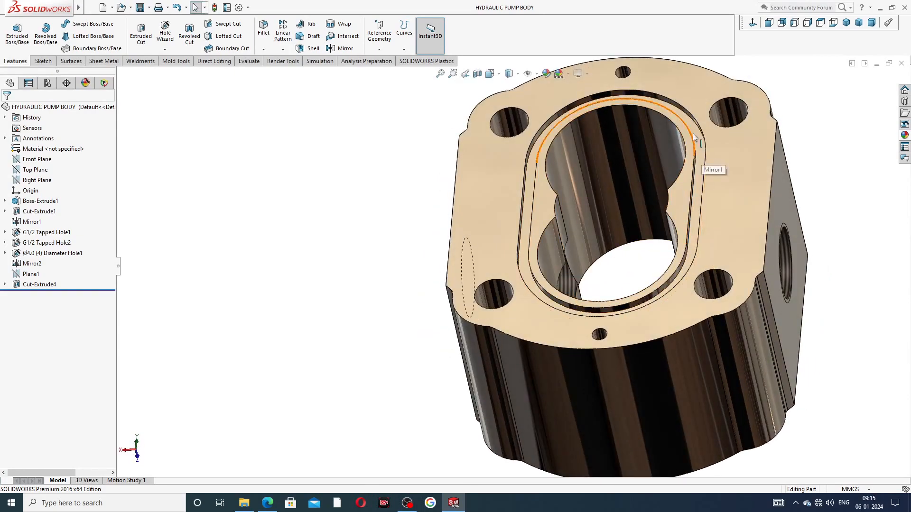
{"action": "middle_click_drag", "start_coordinate": [719, 209], "coordinate": [662, 198]}
{"action": "scroll", "coordinate": [805, 175], "scroll_direction": "up", "scroll_amount": 3}
{"action": "middle_click_drag", "start_coordinate": [805, 175], "coordinate": [639, 335]}
{"action": "scroll", "coordinate": [560, 271], "scroll_direction": "down", "scroll_amount": 2}
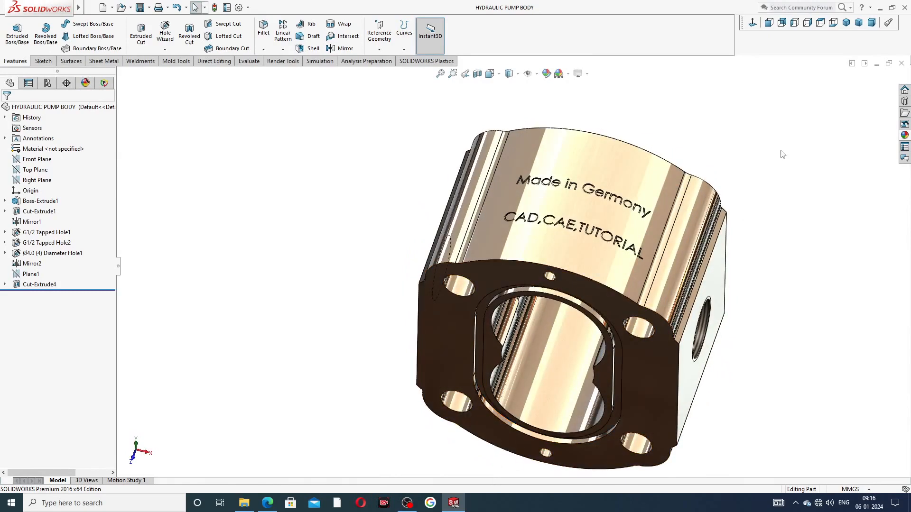
{"action": "left_click", "coordinate": [846, 22]}
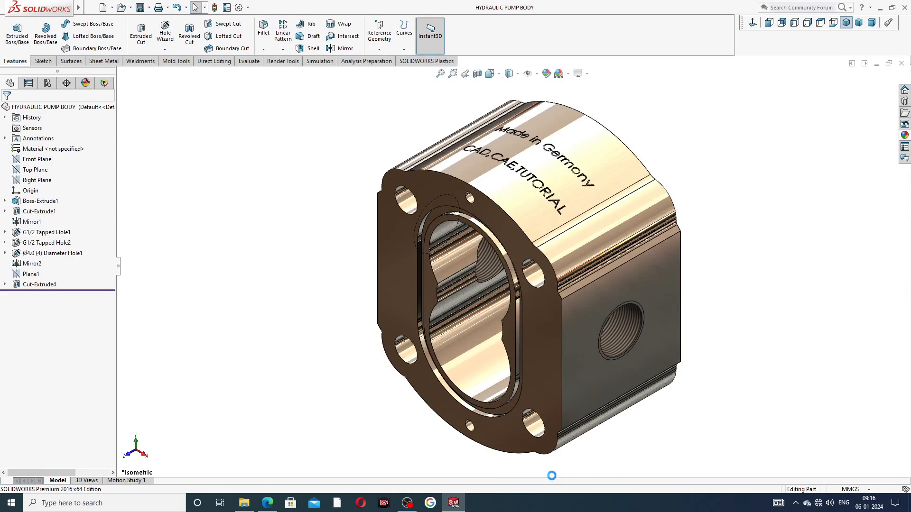
Close the hydraulic pump body model and create a new part document
{"action": "left_click", "coordinate": [901, 63]}
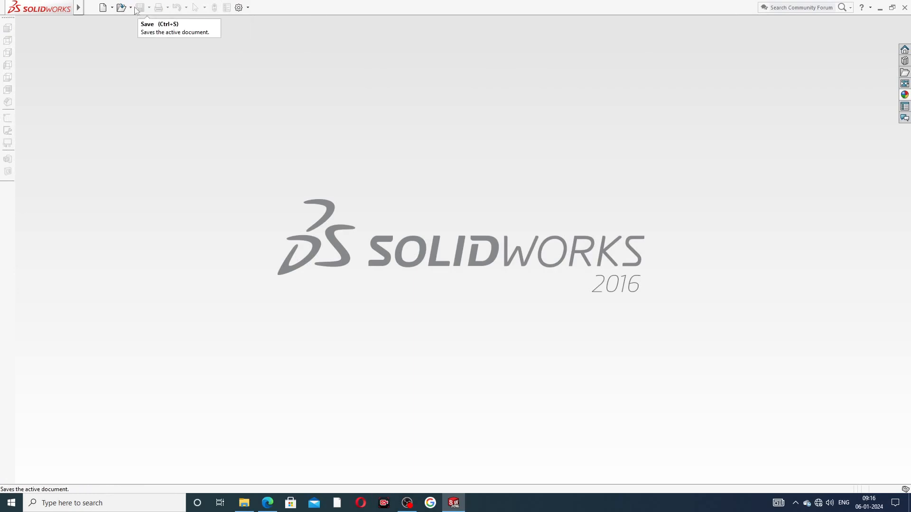
{"action": "left_click", "coordinate": [103, 8]}
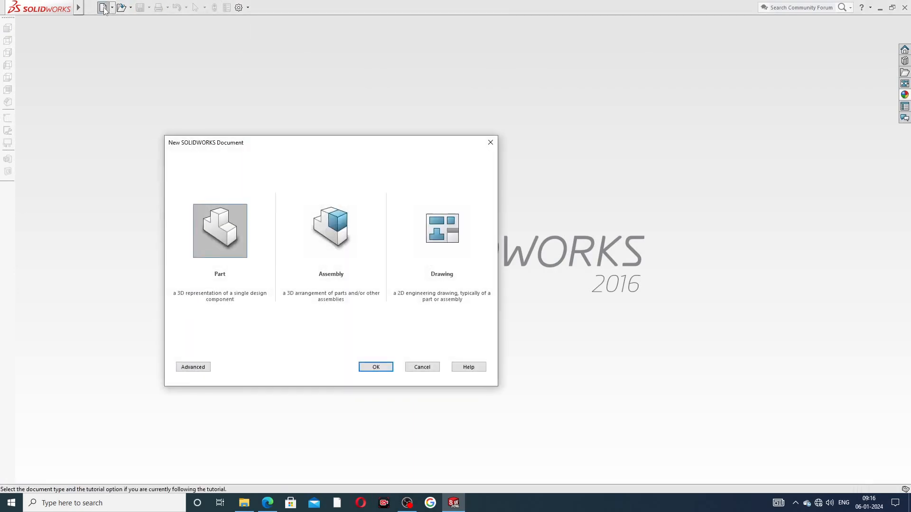
{"action": "left_click", "coordinate": [368, 365]}
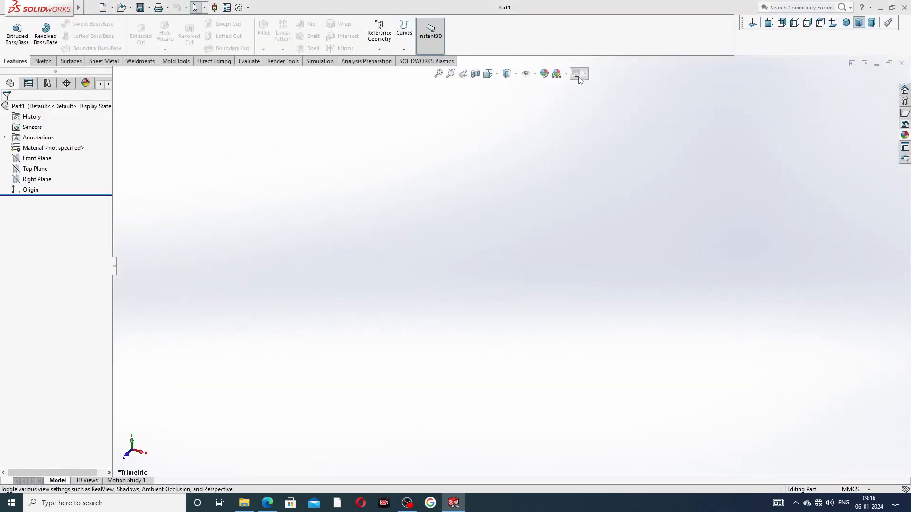
Apply the Plain White scene and raise both the shaded and wireframe image quality resolutions to the high end
{"action": "left_click", "coordinate": [566, 74]}
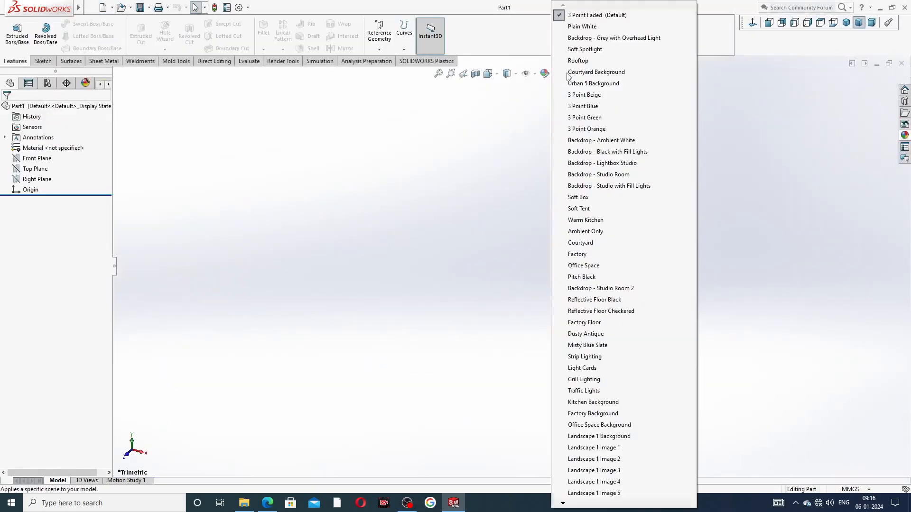
{"action": "left_click", "coordinate": [582, 27]}
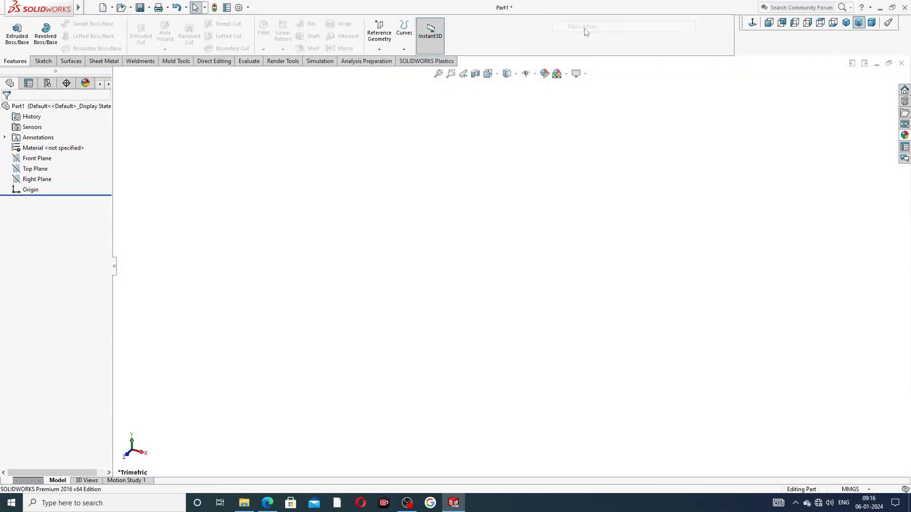
{"action": "left_click", "coordinate": [238, 8]}
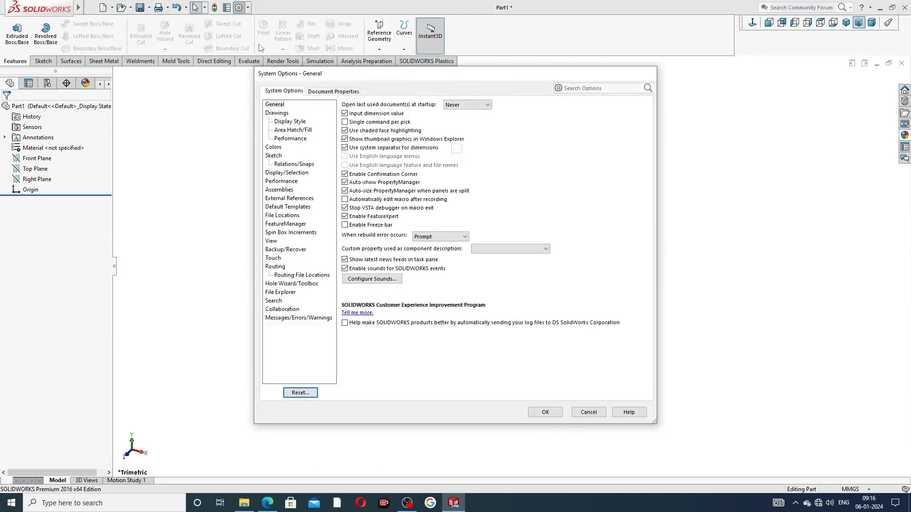
{"action": "left_click", "coordinate": [340, 94]}
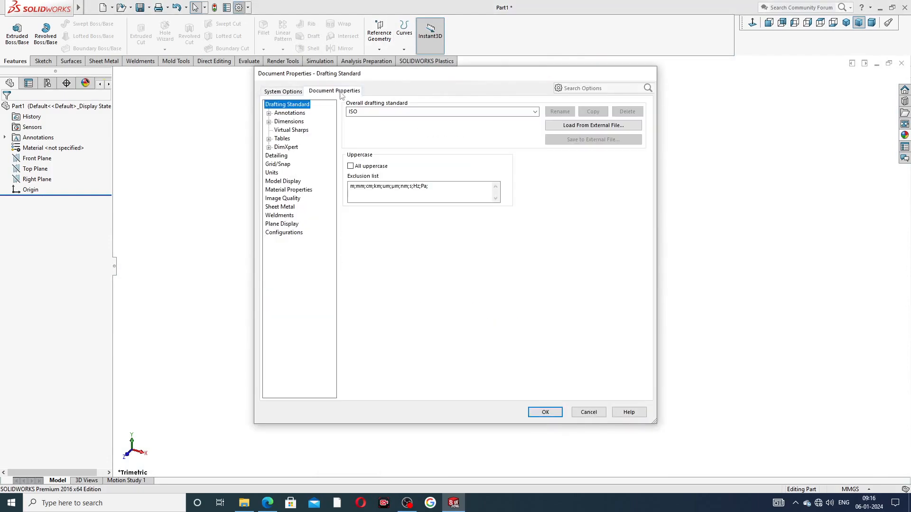
{"action": "left_click", "coordinate": [283, 202]}
{"action": "left_click_drag", "start_coordinate": [425, 120], "coordinate": [523, 121]}
{"action": "left_click_drag", "start_coordinate": [433, 214], "coordinate": [523, 213]}
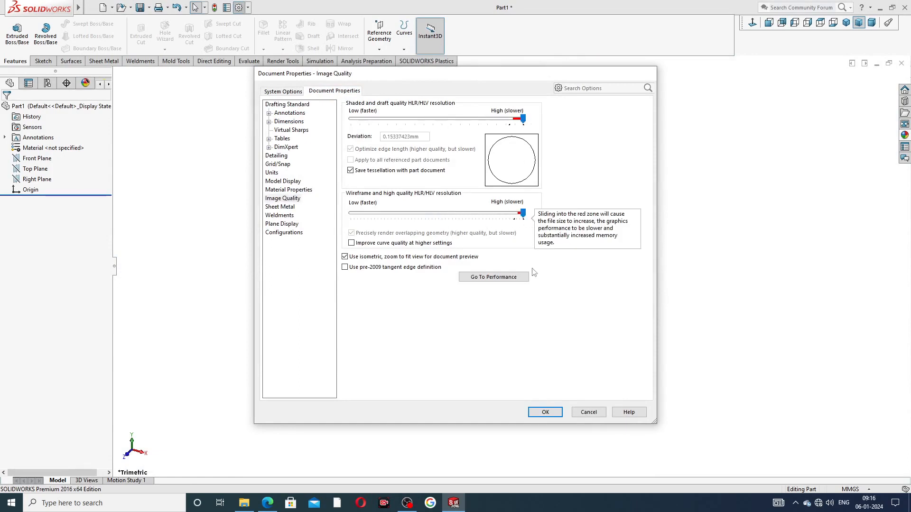
{"action": "left_click", "coordinate": [545, 413]}
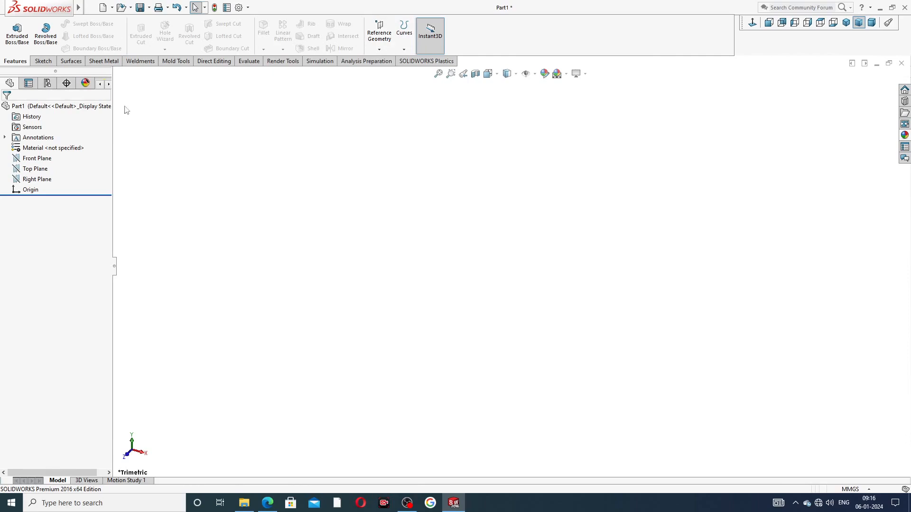
Check the hydraulic body PDF drawing, then start a sketch on the Front Plane with a vertical centerline ending at the origin
{"action": "left_click", "coordinate": [268, 503]}
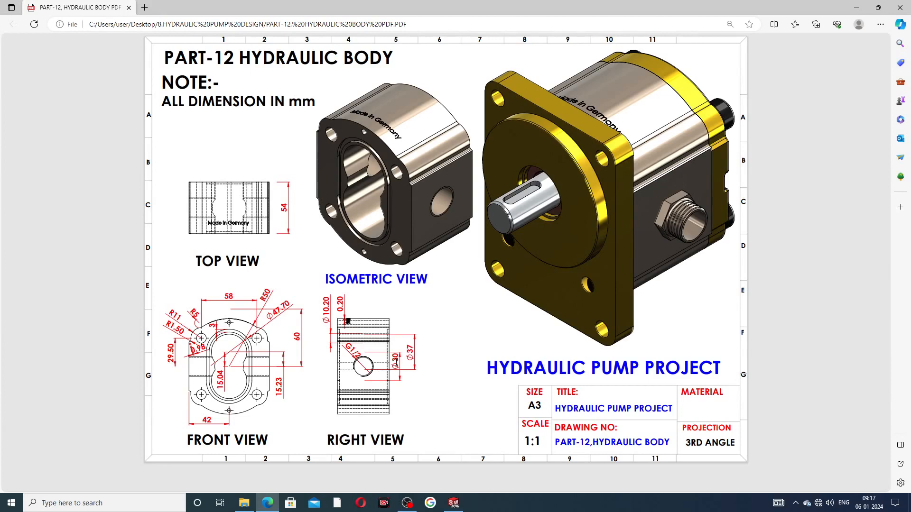
{"action": "left_click", "coordinate": [271, 503]}
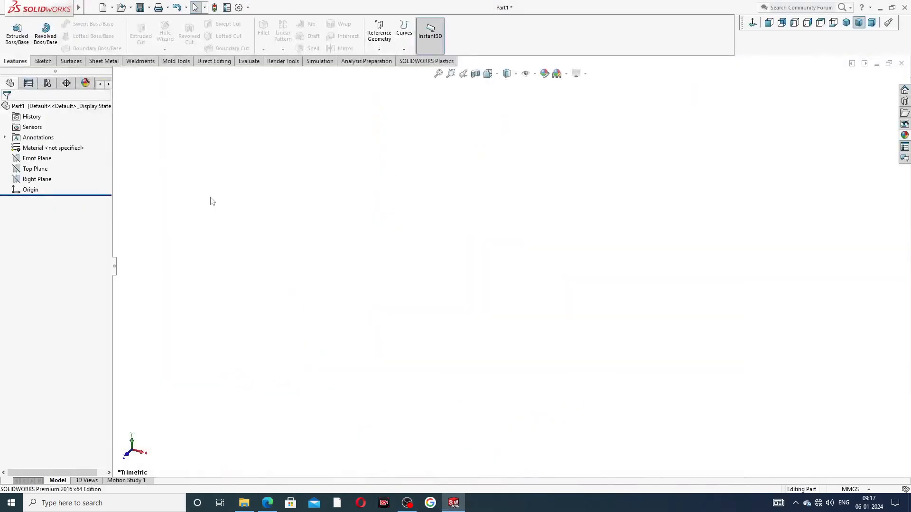
{"action": "left_click", "coordinate": [53, 160]}
{"action": "left_click", "coordinate": [52, 149]}
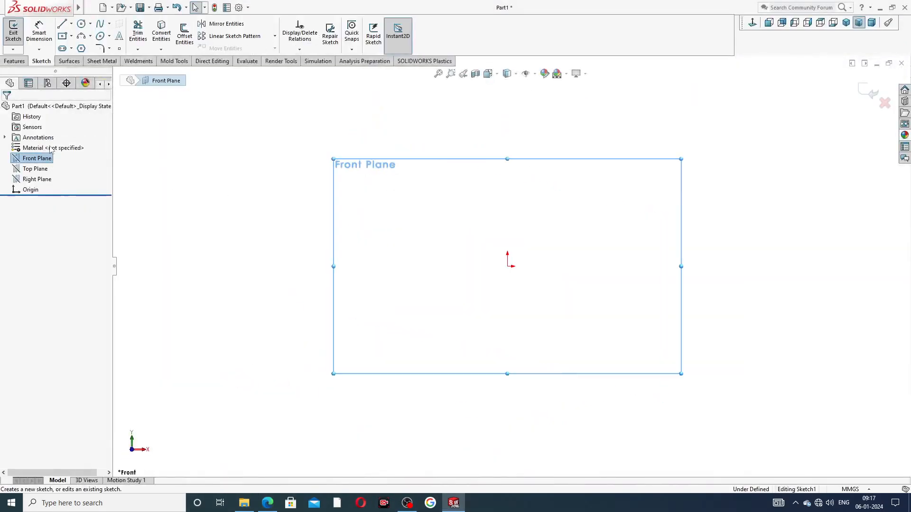
{"action": "left_click", "coordinate": [72, 24]}
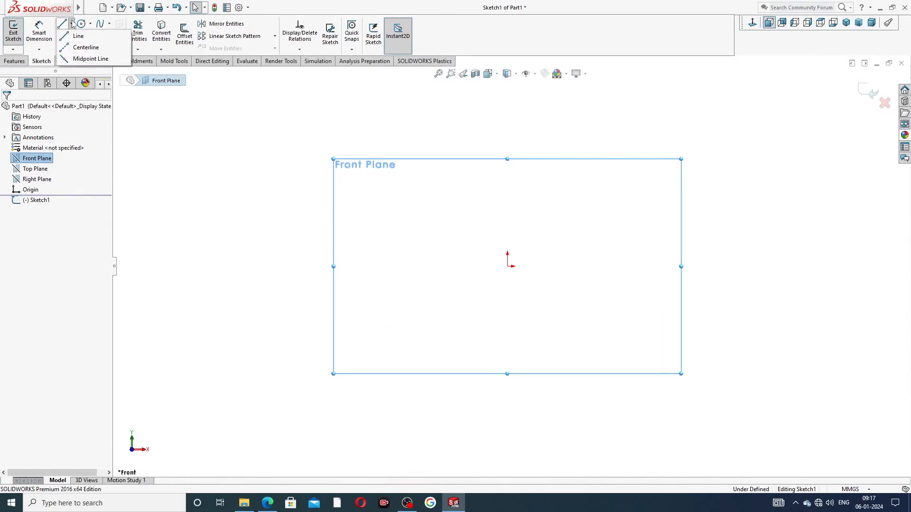
{"action": "left_click", "coordinate": [85, 48]}
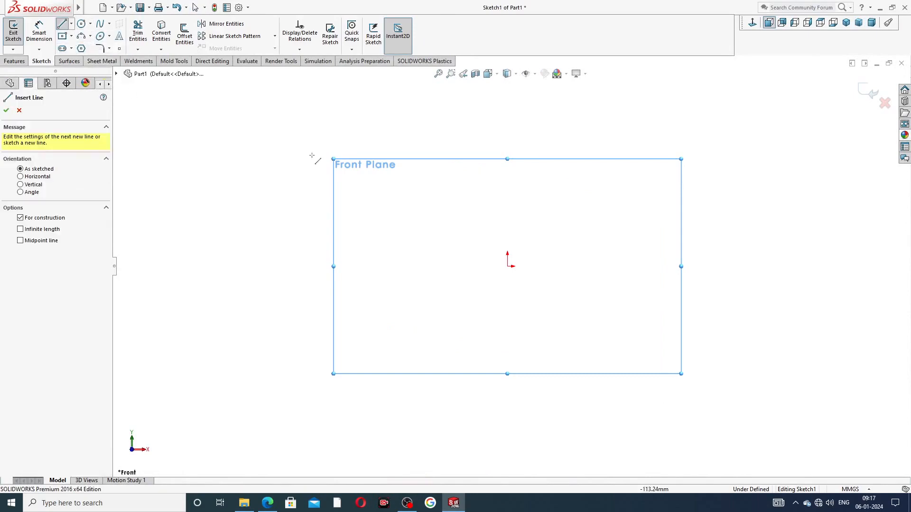
{"action": "left_click", "coordinate": [507, 111]}
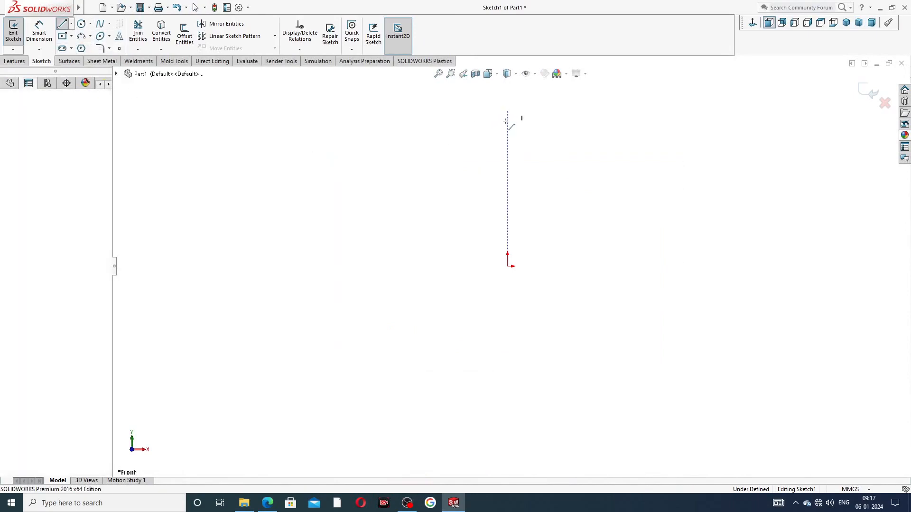
{"action": "left_click", "coordinate": [507, 266]}
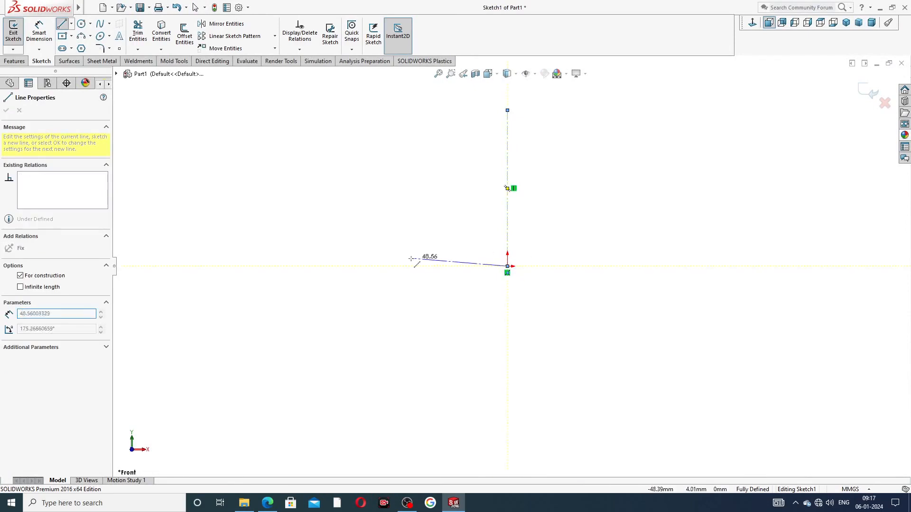
Finish the horizontal construction line running from the origin toward the negative X side
{"action": "left_click", "coordinate": [362, 266]}
{"action": "right_click", "coordinate": [388, 229]}
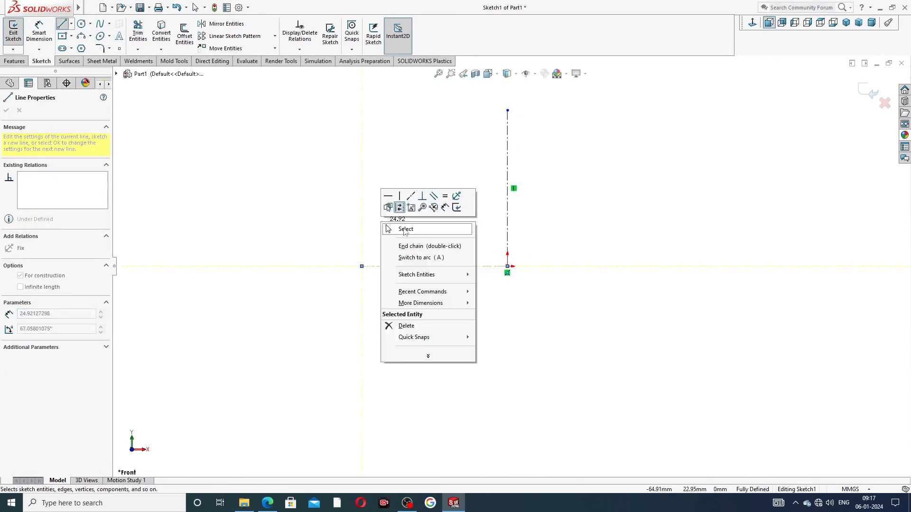
{"action": "left_click", "coordinate": [405, 230]}
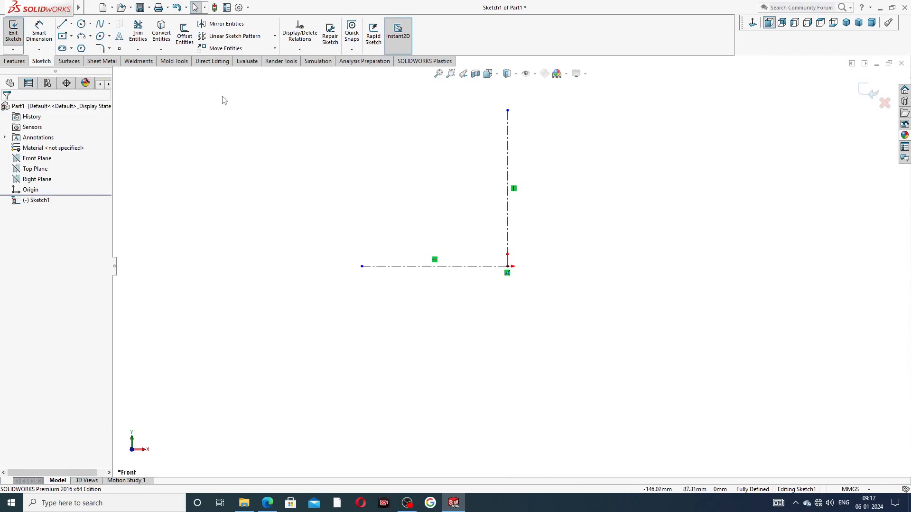
Sketch a circle of about 34.25 mm radius centred on the vertical centerline above the origin
{"action": "left_click", "coordinate": [82, 24]}
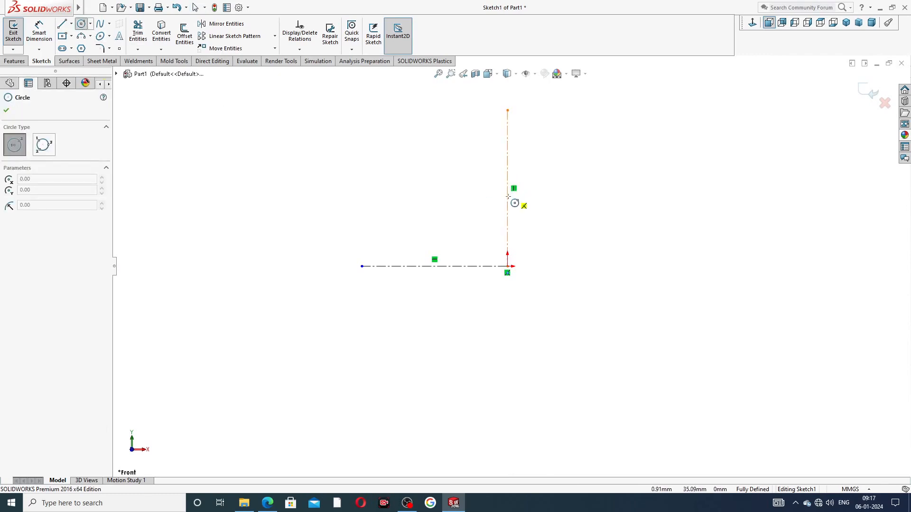
{"action": "left_click", "coordinate": [507, 192]}
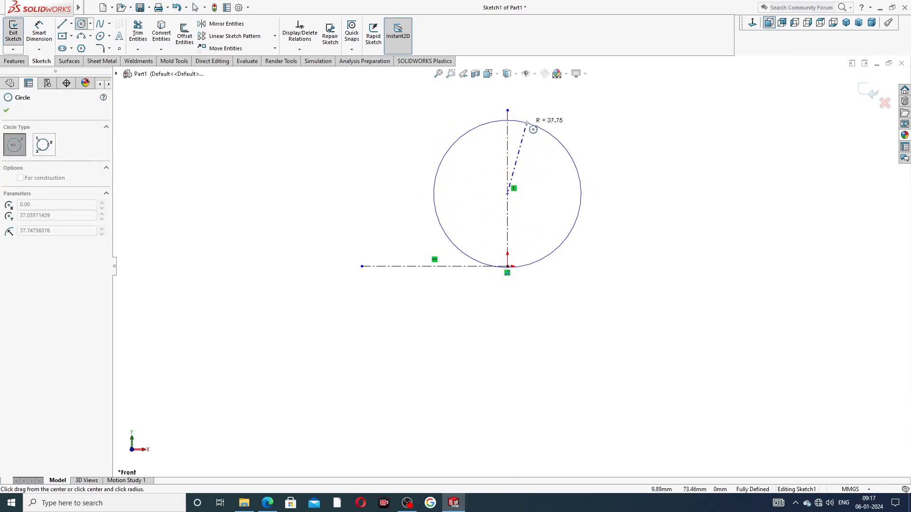
{"action": "left_click", "coordinate": [527, 130]}
{"action": "right_click", "coordinate": [573, 135]}
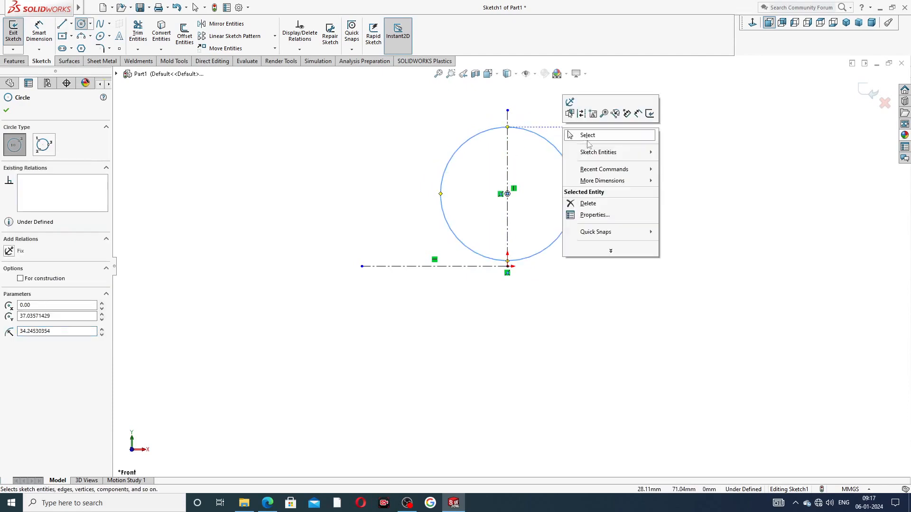
{"action": "left_click", "coordinate": [582, 139]}
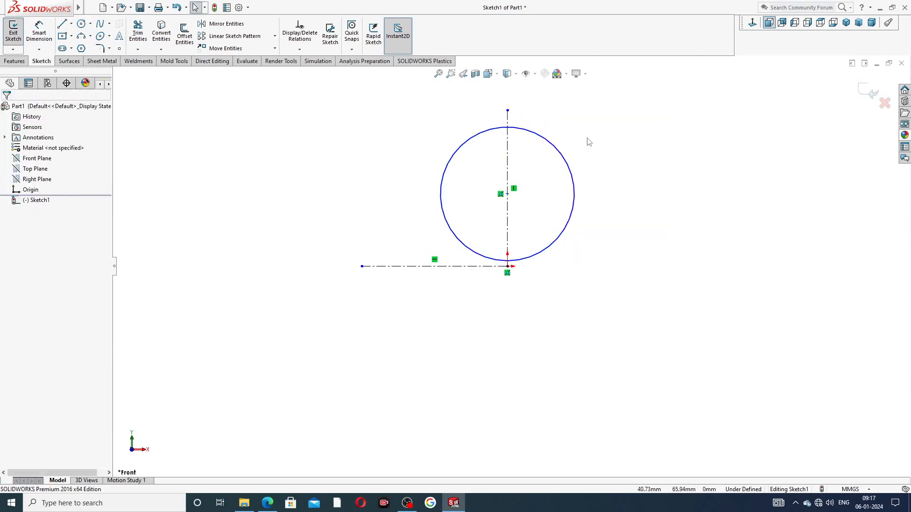
Dimension the circle's diameter as 37 mm
{"action": "left_click", "coordinate": [46, 32]}
{"action": "left_click", "coordinate": [549, 141]}
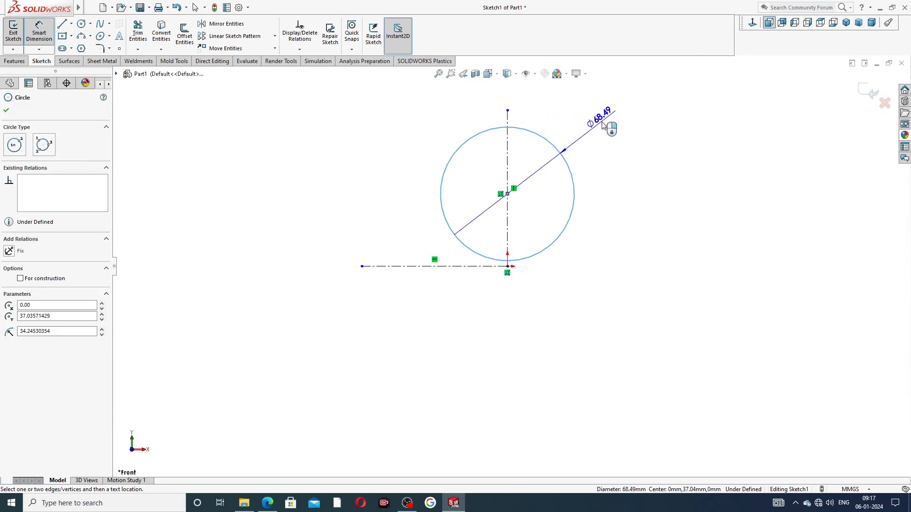
{"action": "left_click", "coordinate": [603, 126]}
{"action": "type", "text": "3"}
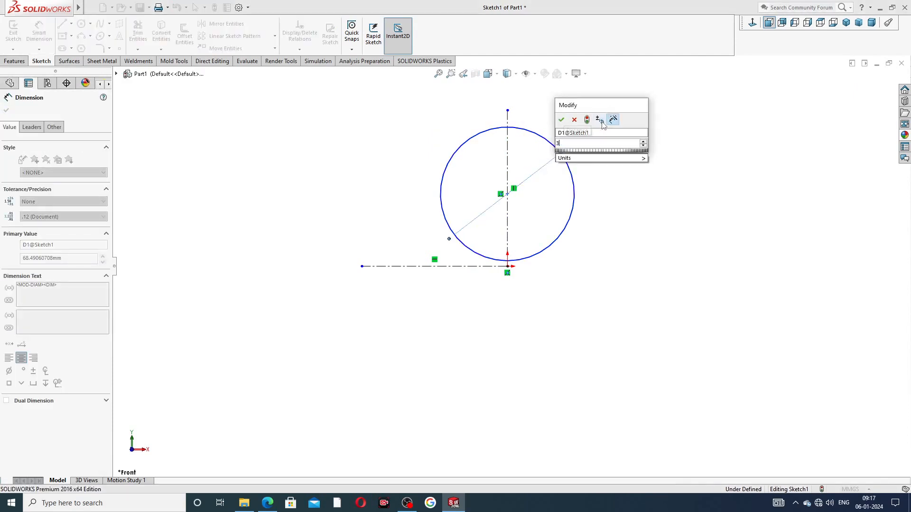
{"action": "type", "text": "7"}
{"action": "key", "text": "Return"}
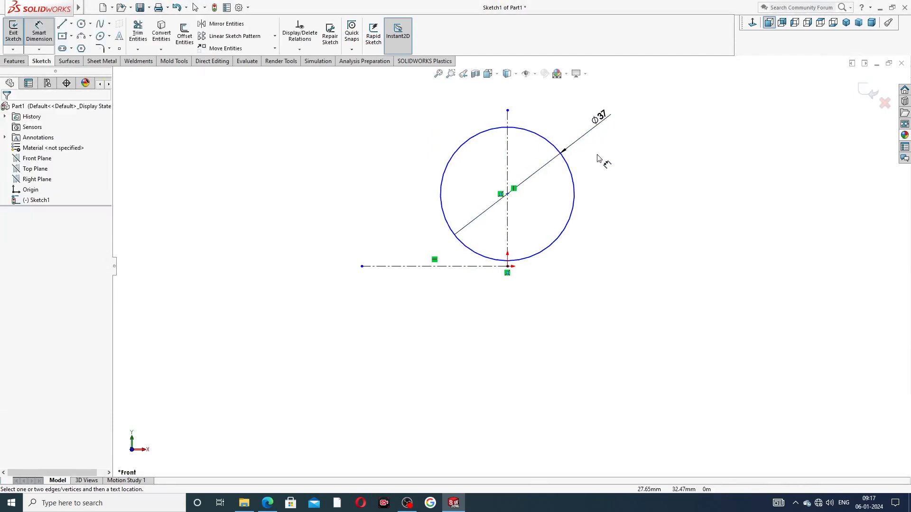
Dimension the vertical distance between the circle's centre and the origin as 15.2319 mm
{"action": "left_click", "coordinate": [507, 194]}
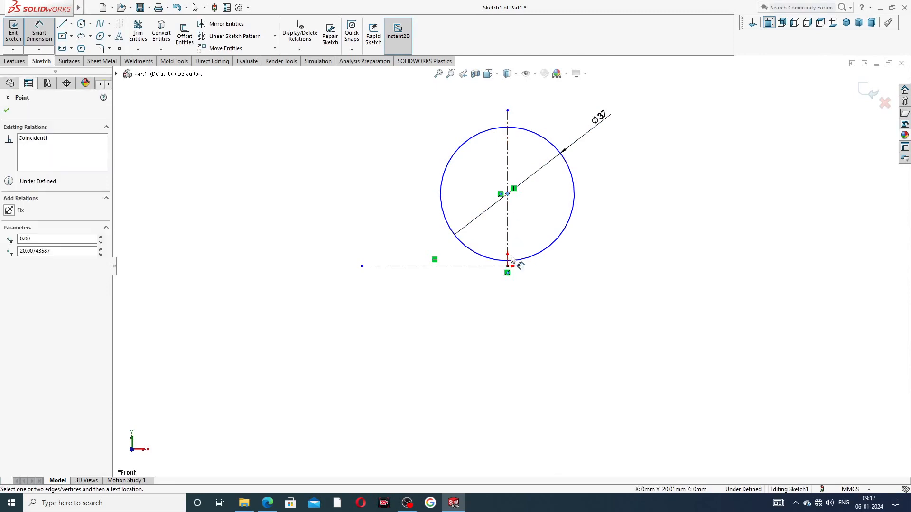
{"action": "left_click", "coordinate": [507, 266]}
{"action": "left_click", "coordinate": [596, 241]}
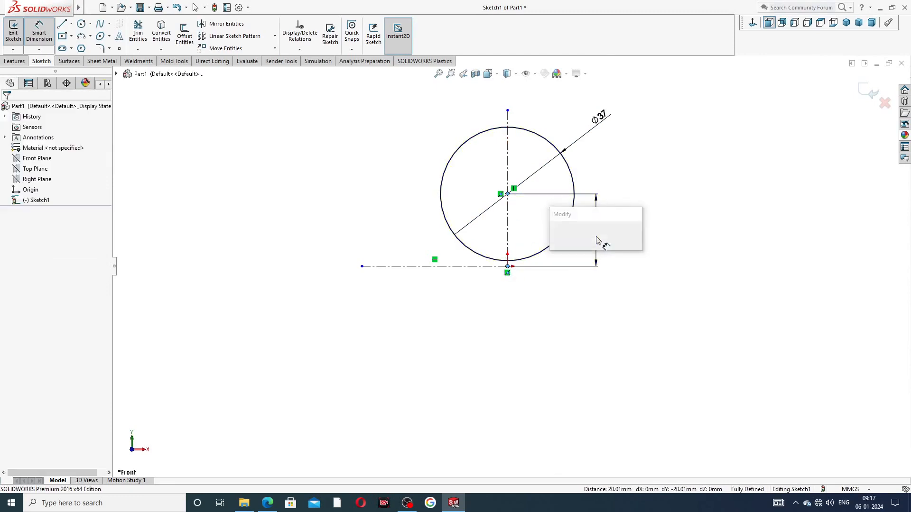
{"action": "type", "text": "15"}
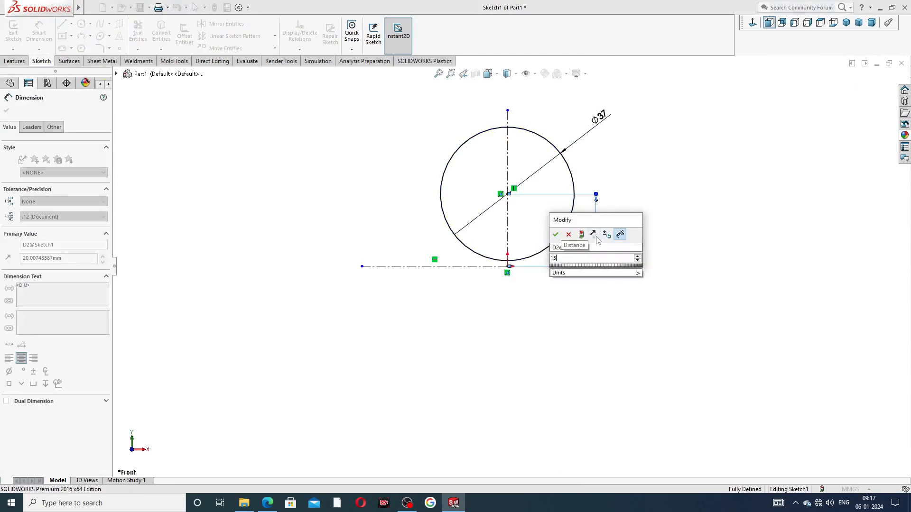
{"action": "type", "text": ".2319"}
{"action": "key", "text": "Return"}
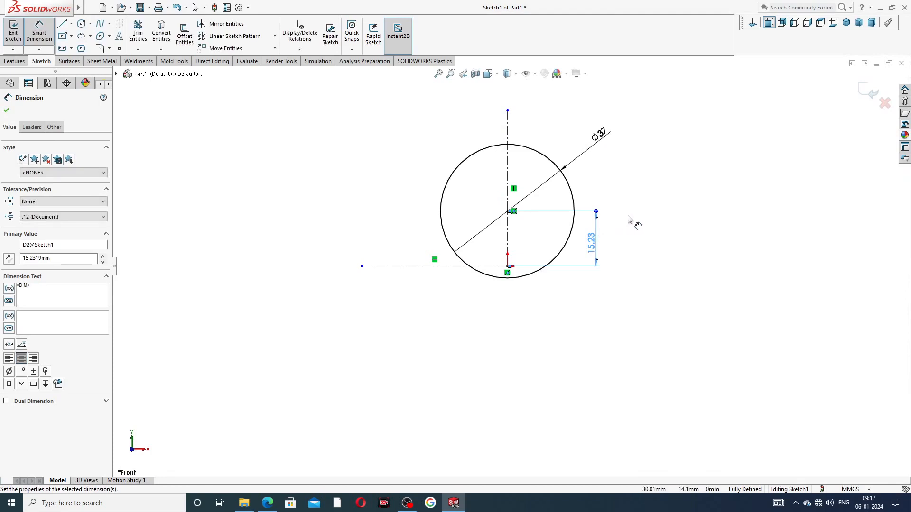
{"action": "scroll", "coordinate": [524, 234], "scroll_direction": "down", "scroll_amount": 1}
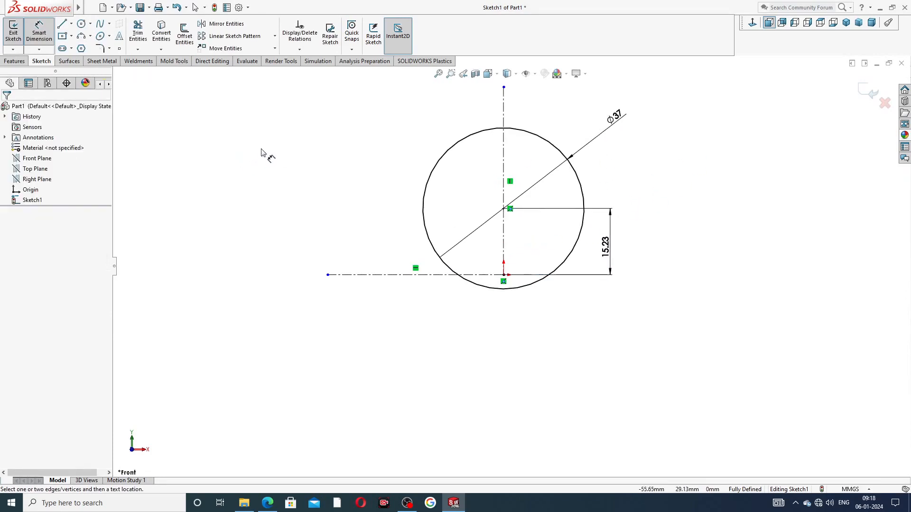
{"action": "right_click", "coordinate": [283, 161]}
{"action": "left_click", "coordinate": [283, 157]}
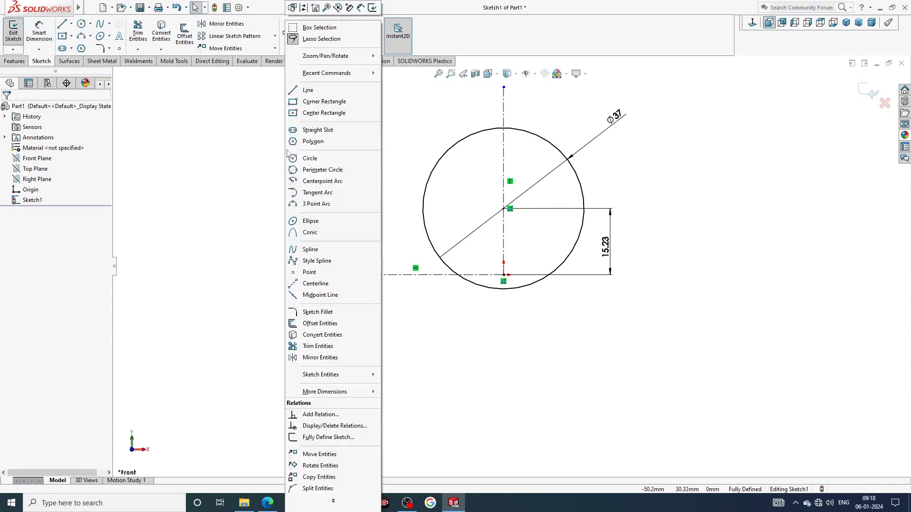
{"action": "right_click", "coordinate": [284, 147]}
{"action": "left_click", "coordinate": [254, 133]}
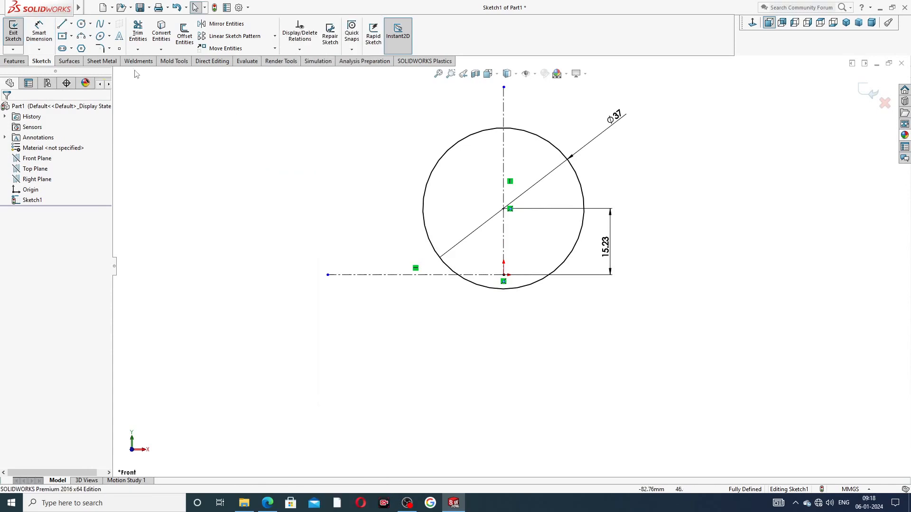
{"action": "left_click", "coordinate": [81, 24]}
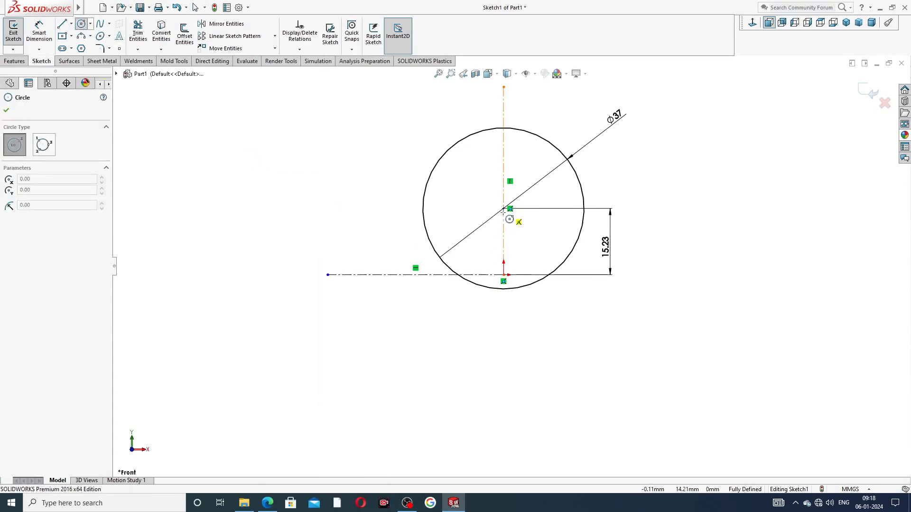
{"action": "left_click", "coordinate": [503, 208]}
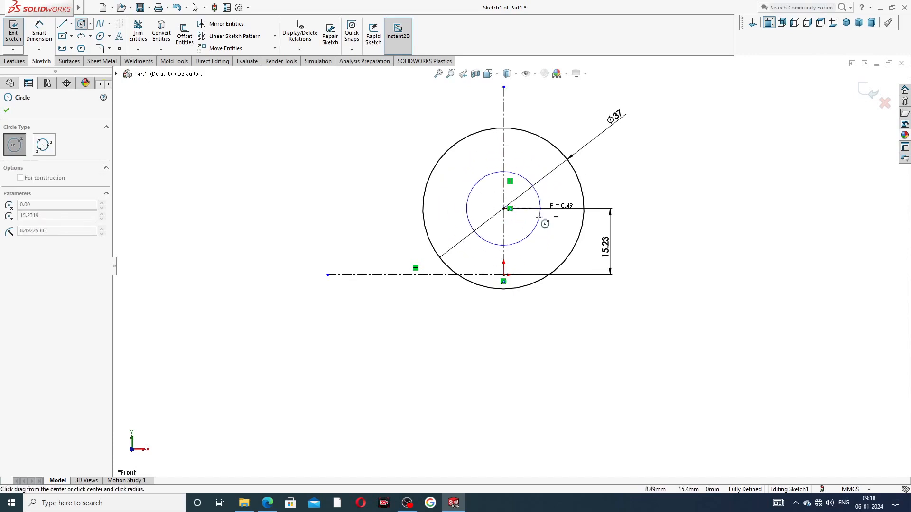
{"action": "key", "text": "Escape"}
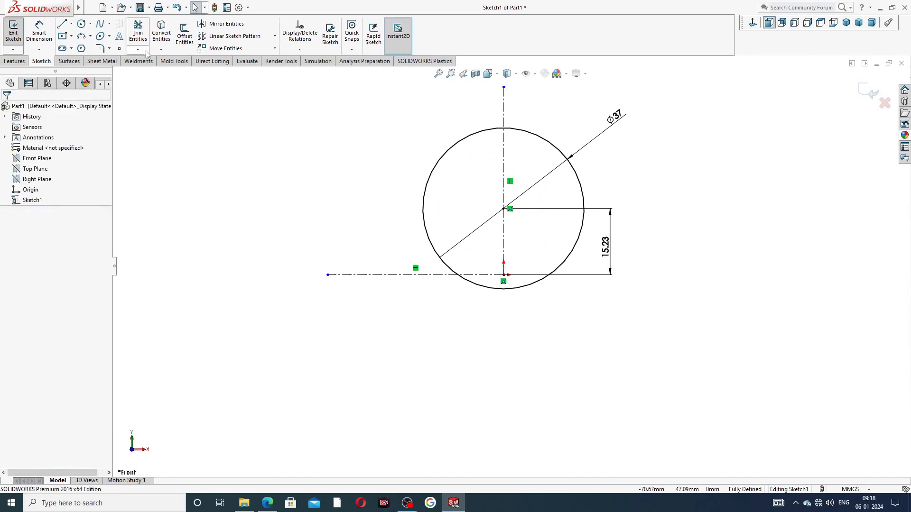
Sketch a second circle of about 14 mm radius centred on the origin
{"action": "left_click", "coordinate": [85, 24]}
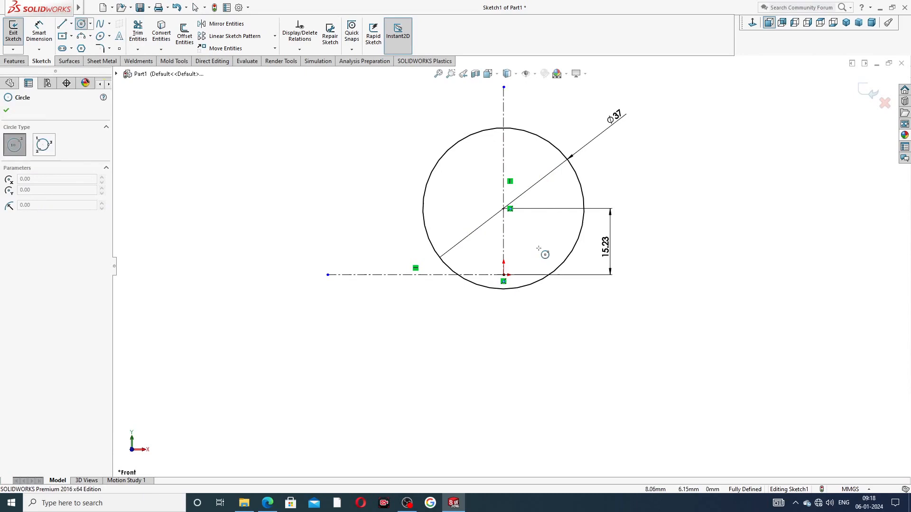
{"action": "left_click", "coordinate": [503, 274]}
{"action": "left_click", "coordinate": [534, 223]}
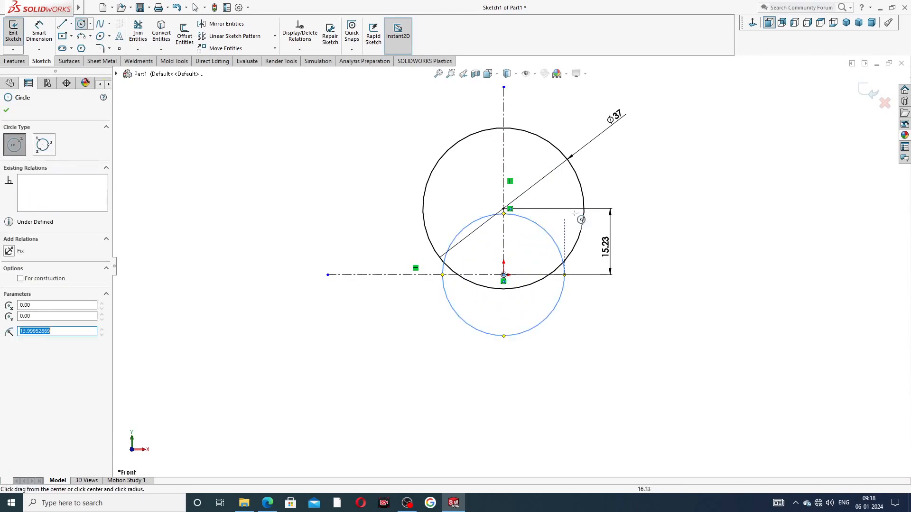
{"action": "right_click", "coordinate": [648, 141]}
{"action": "left_click", "coordinate": [681, 184]}
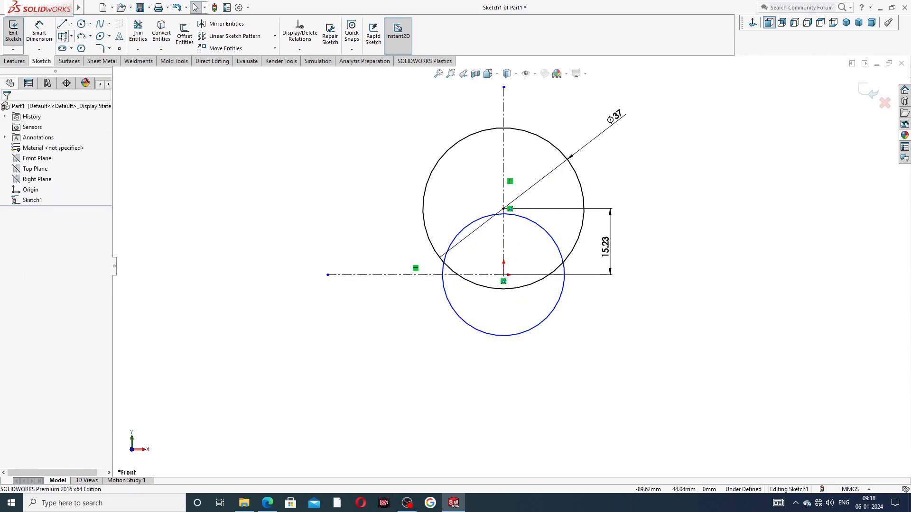
Dimension the diameter of the circle at the origin as 30 mm
{"action": "left_click", "coordinate": [41, 34]}
{"action": "left_click", "coordinate": [562, 238]}
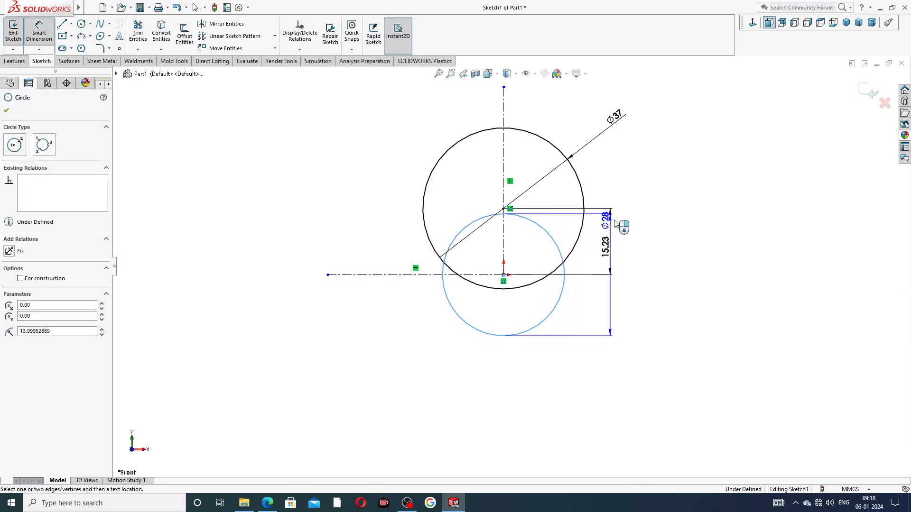
{"action": "left_click", "coordinate": [637, 282]}
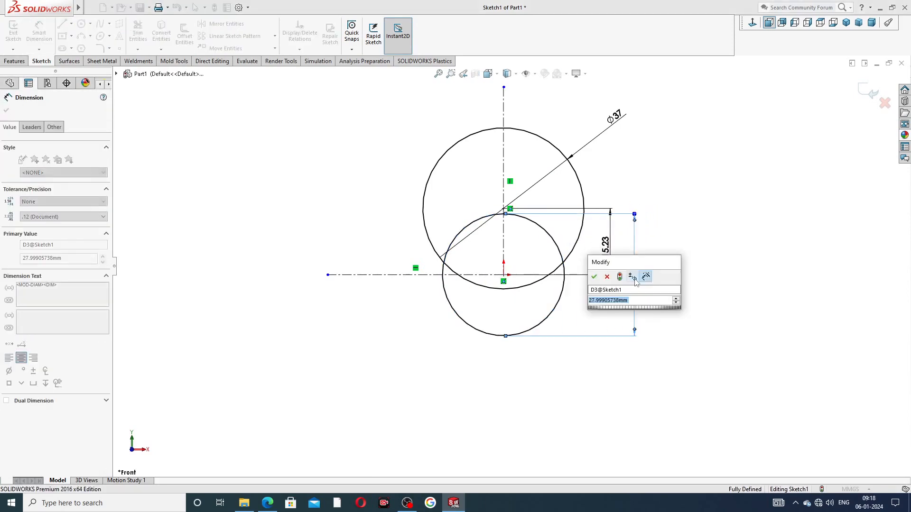
{"action": "type", "text": "30"}
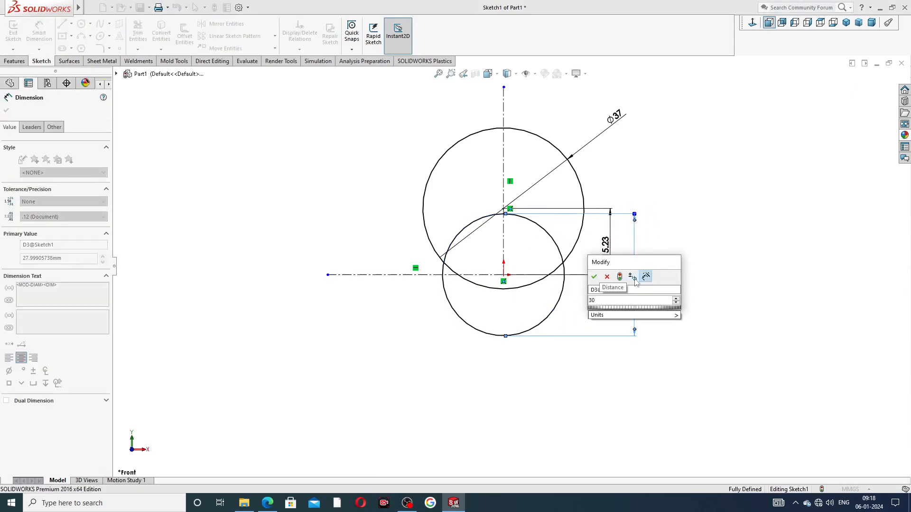
{"action": "key", "text": "Return"}
{"action": "right_click", "coordinate": [674, 170]}
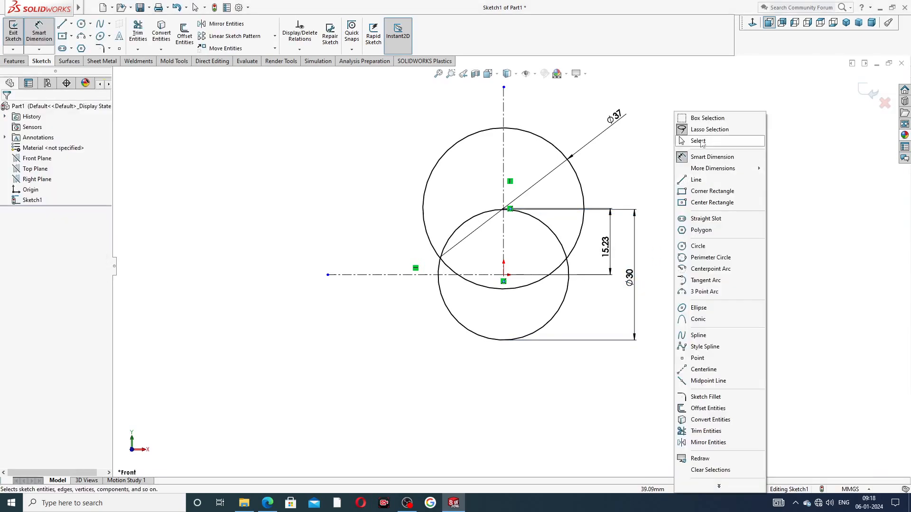
{"action": "left_click", "coordinate": [702, 142]}
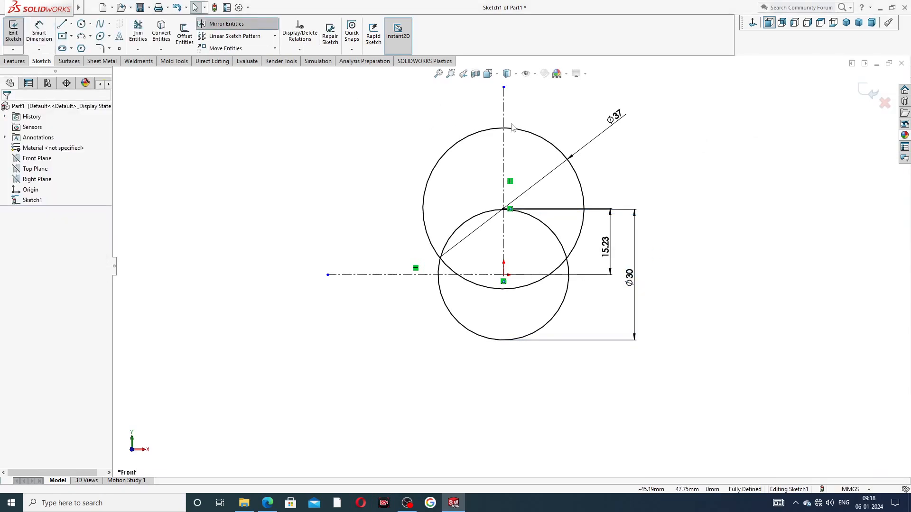
Mirror the 37 mm circle about the horizontal construction line, keeping the original
{"action": "left_click", "coordinate": [536, 138]}
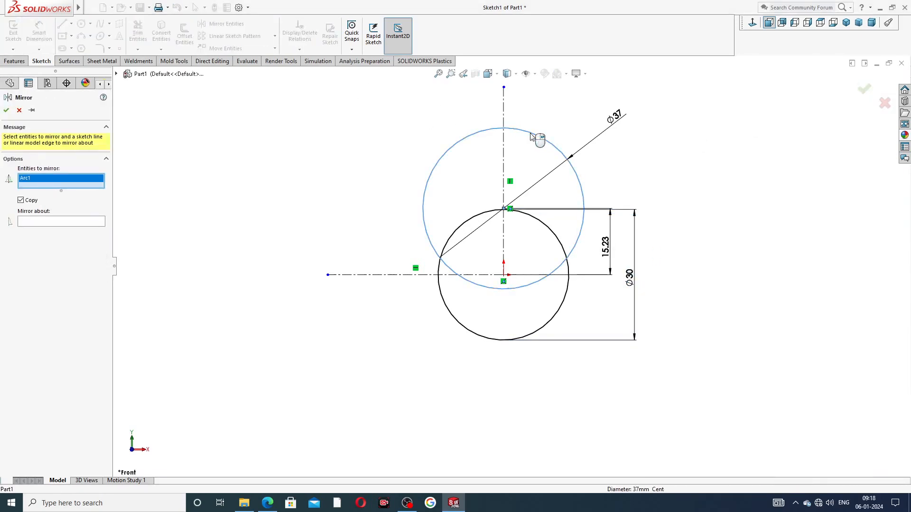
{"action": "left_click", "coordinate": [62, 221]}
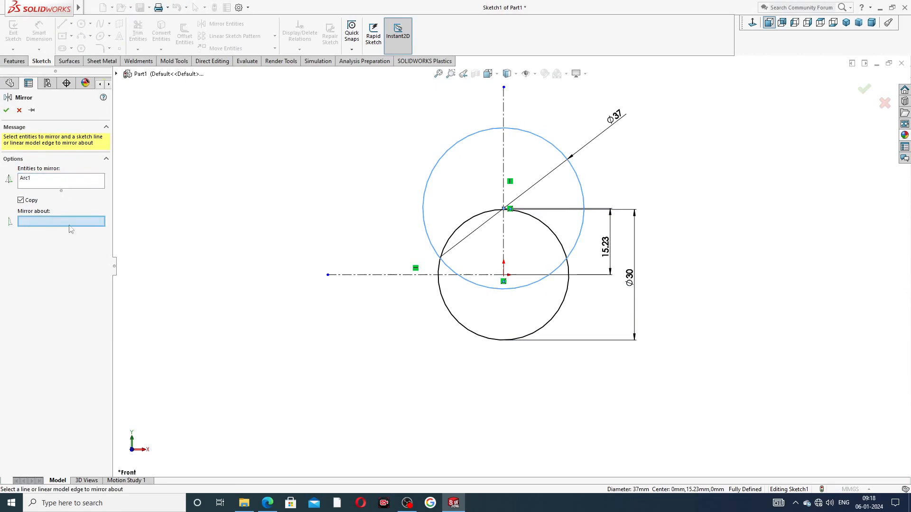
{"action": "left_click", "coordinate": [457, 275]}
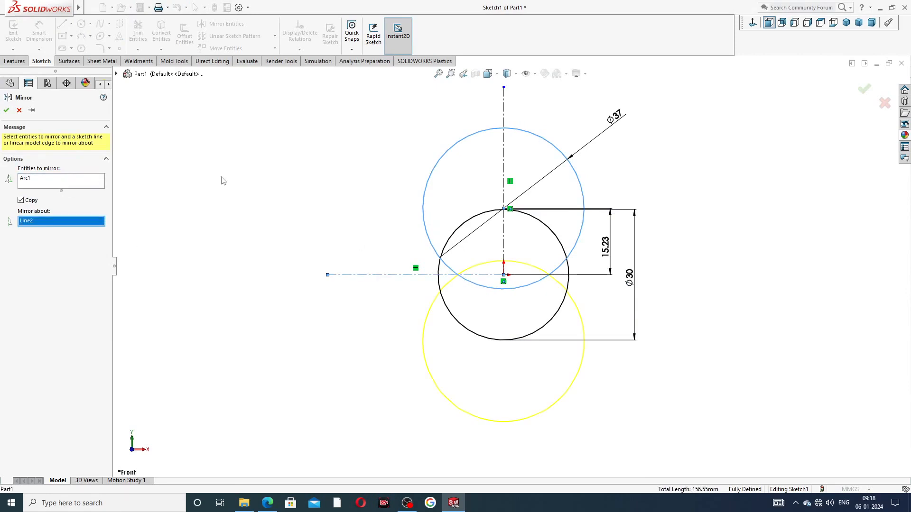
{"action": "left_click", "coordinate": [6, 110]}
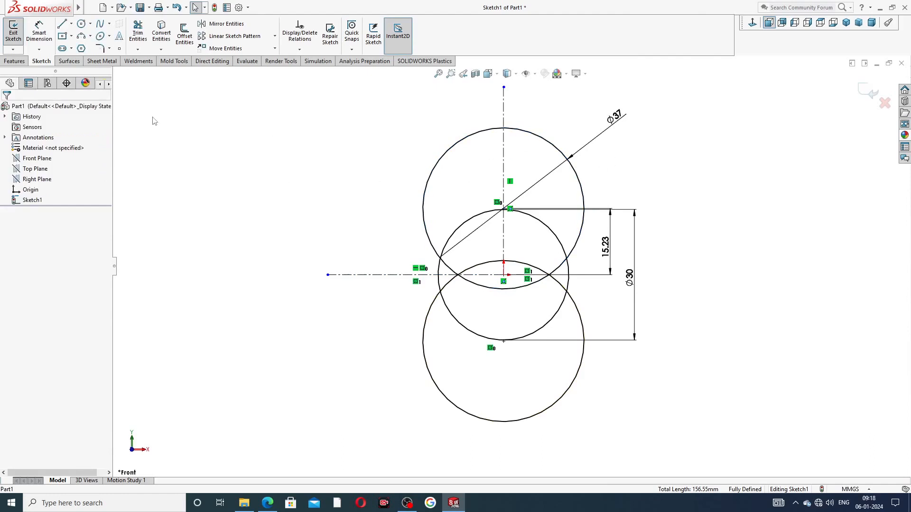
Trim the overlapping inner arcs of the two 37 mm circles and the 30 mm circle, leaving one closed figure-eight outline
{"action": "left_click", "coordinate": [137, 32]}
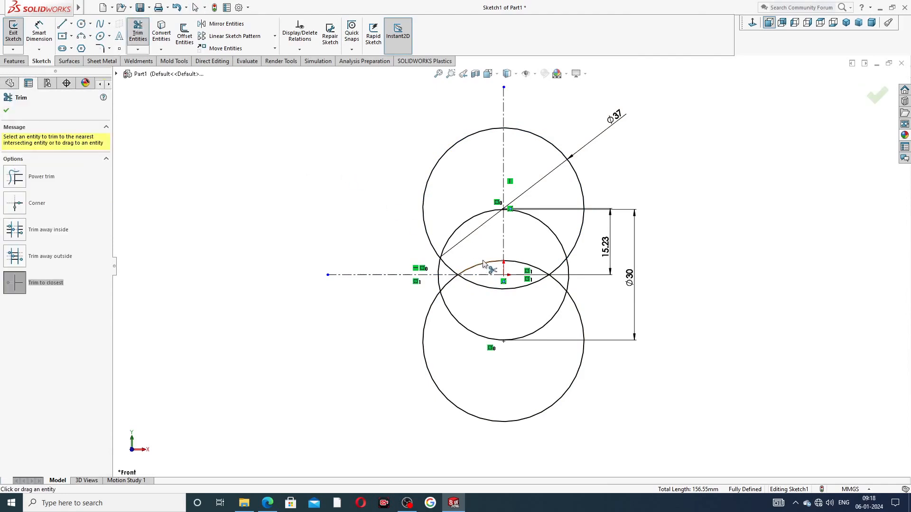
{"action": "left_click", "coordinate": [475, 215]}
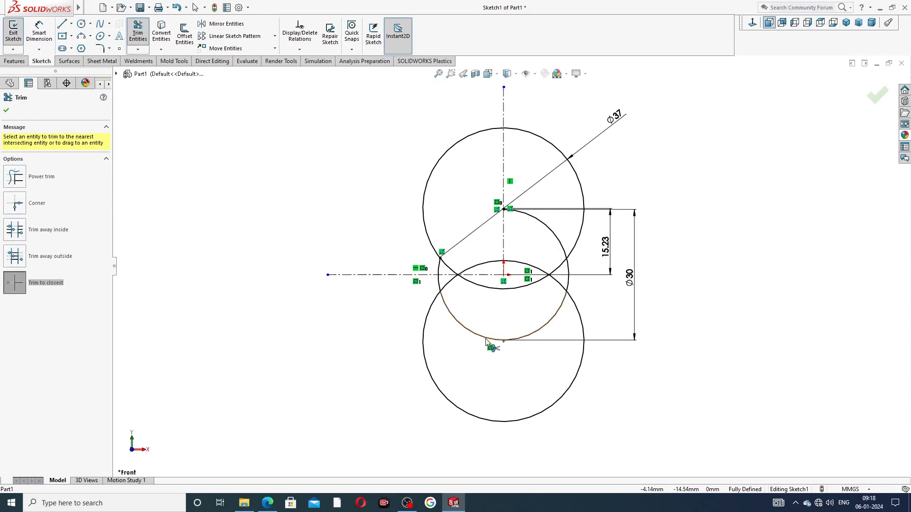
{"action": "left_click", "coordinate": [486, 339]}
{"action": "left_click", "coordinate": [499, 288]}
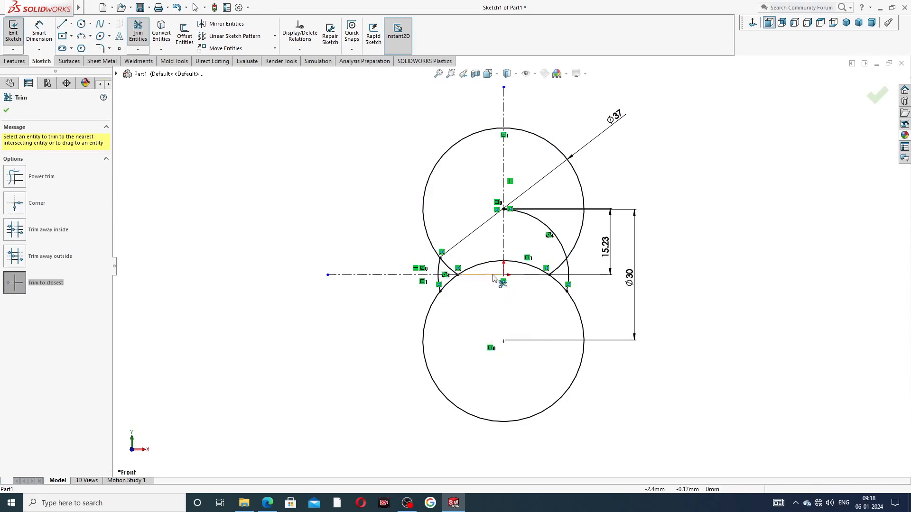
{"action": "left_click", "coordinate": [484, 264]}
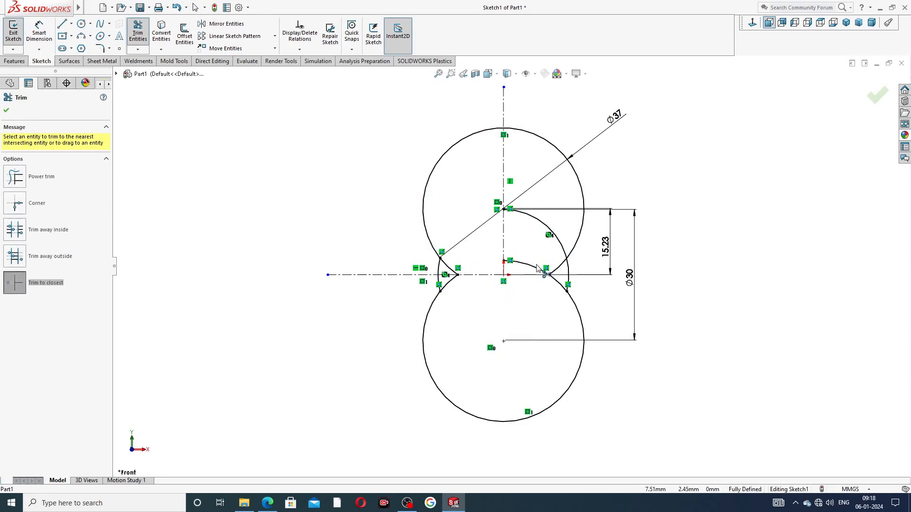
{"action": "left_click", "coordinate": [538, 267]}
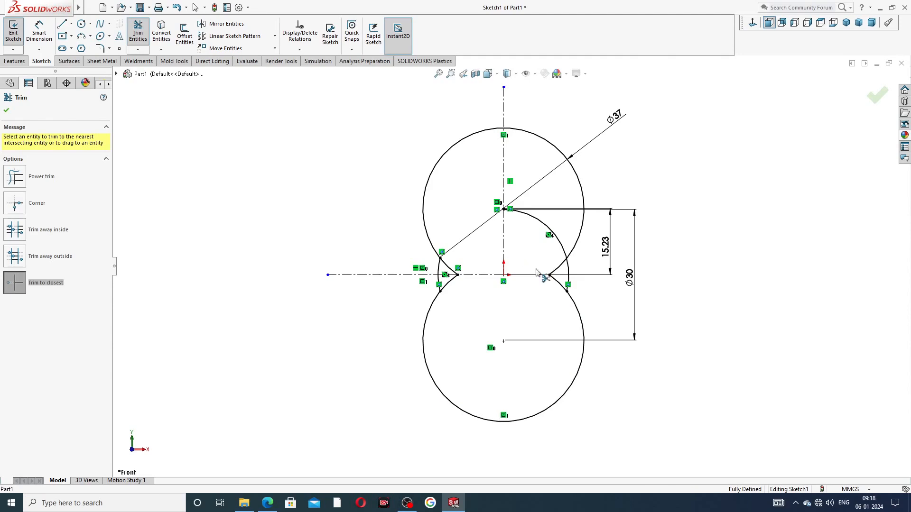
{"action": "left_click", "coordinate": [559, 244]}
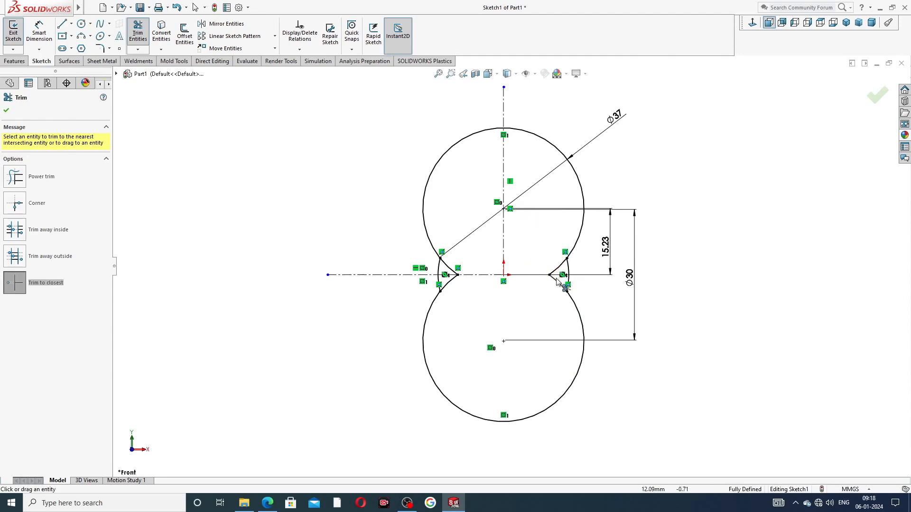
{"action": "left_click", "coordinate": [558, 268]}
{"action": "left_click", "coordinate": [558, 283]}
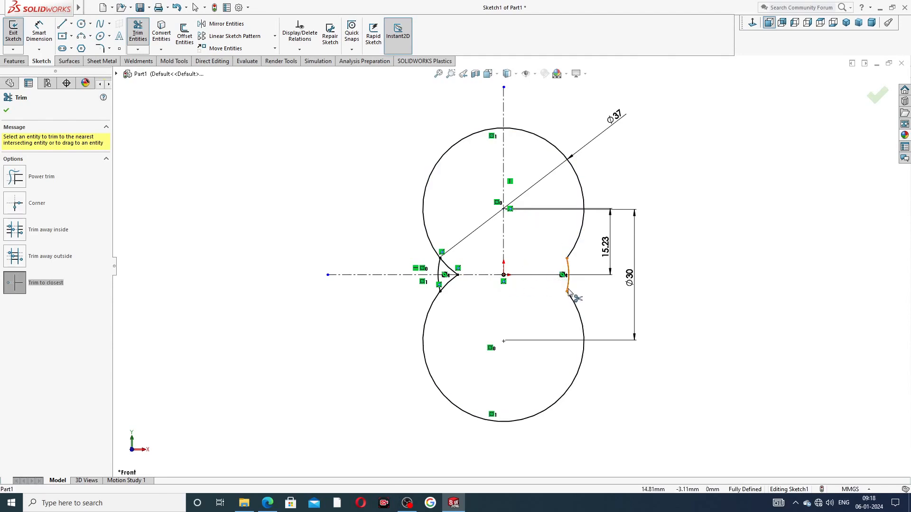
{"action": "left_click", "coordinate": [452, 281]}
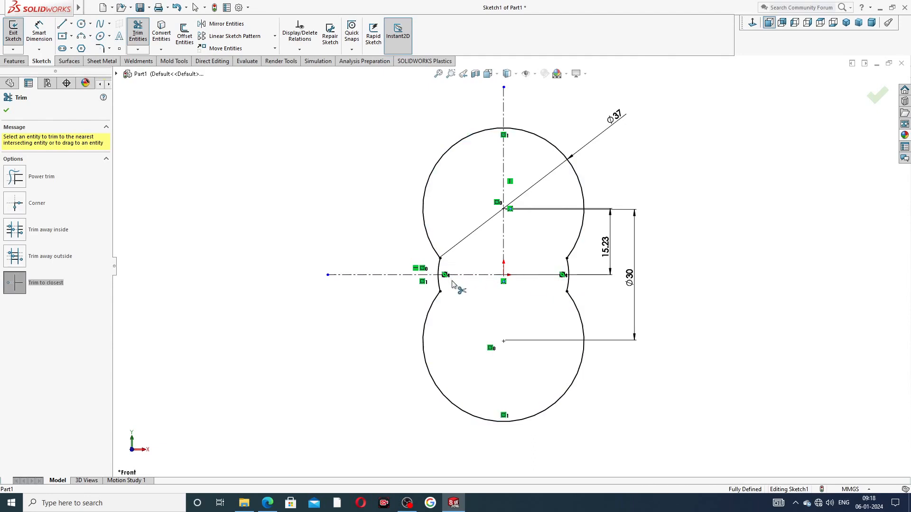
{"action": "right_click", "coordinate": [678, 135]}
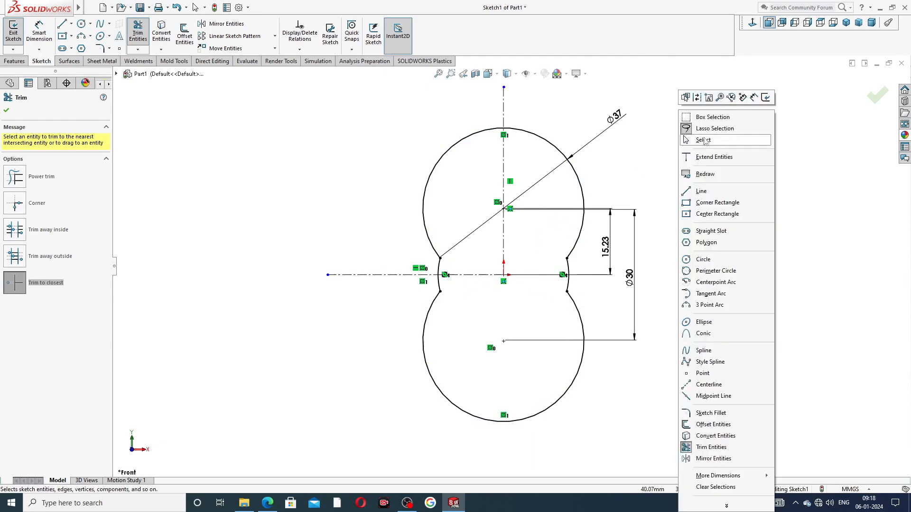
{"action": "left_click", "coordinate": [693, 139]}
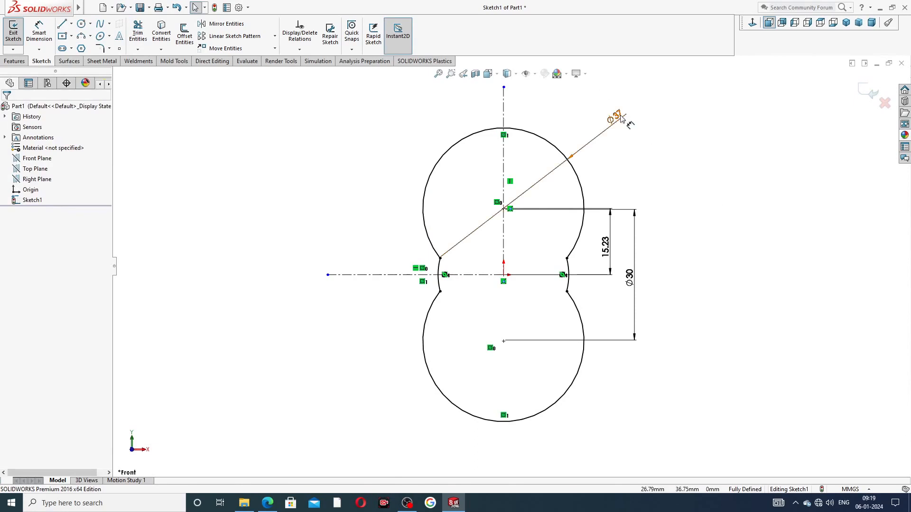
Reposition the 37 mm diameter, 15.23 mm distance and 30 mm diameter dimensions closer to the profile
{"action": "left_click_drag", "start_coordinate": [621, 118], "coordinate": [592, 126]}
{"action": "left_click", "coordinate": [593, 126]}
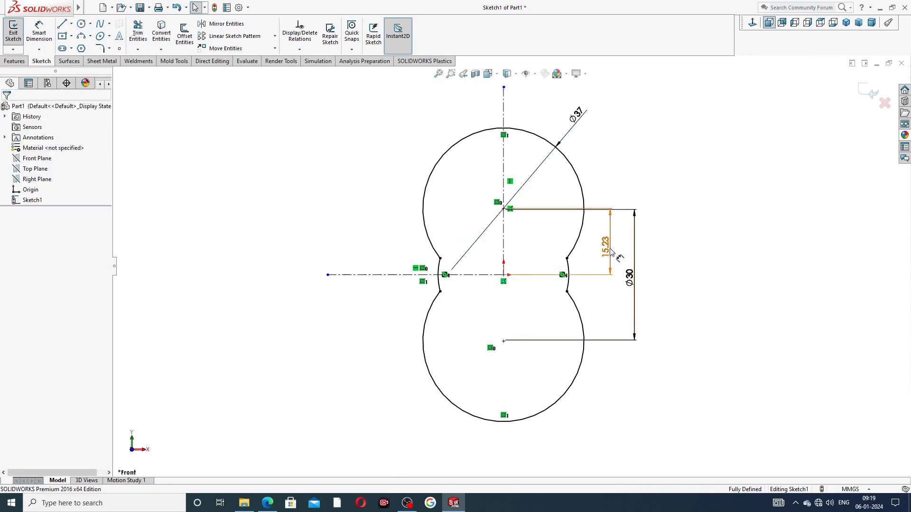
{"action": "left_click_drag", "start_coordinate": [611, 251], "coordinate": [601, 251]}
{"action": "left_click_drag", "start_coordinate": [631, 285], "coordinate": [625, 280]}
{"action": "right_click", "coordinate": [633, 140]}
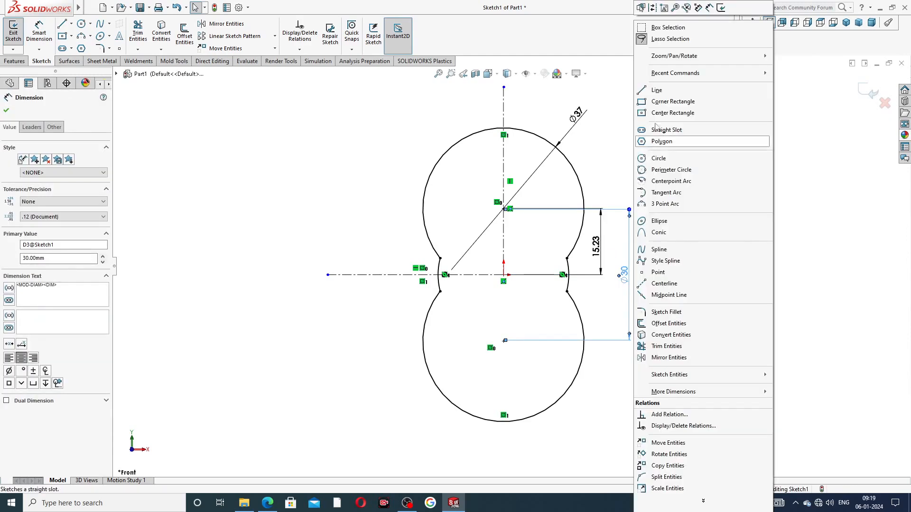
{"action": "left_click", "coordinate": [747, 159]}
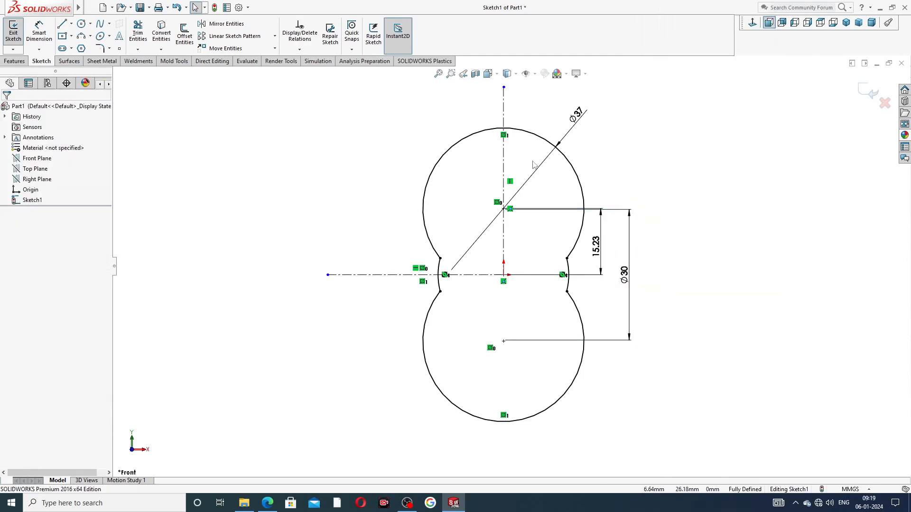
Check the hydraulic body PDF drawing in Edge, and sketch a centrepoint arc of about 63 mm radius above the profile, centred on the origin
{"action": "scroll", "coordinate": [535, 161], "scroll_direction": "up", "scroll_amount": 3}
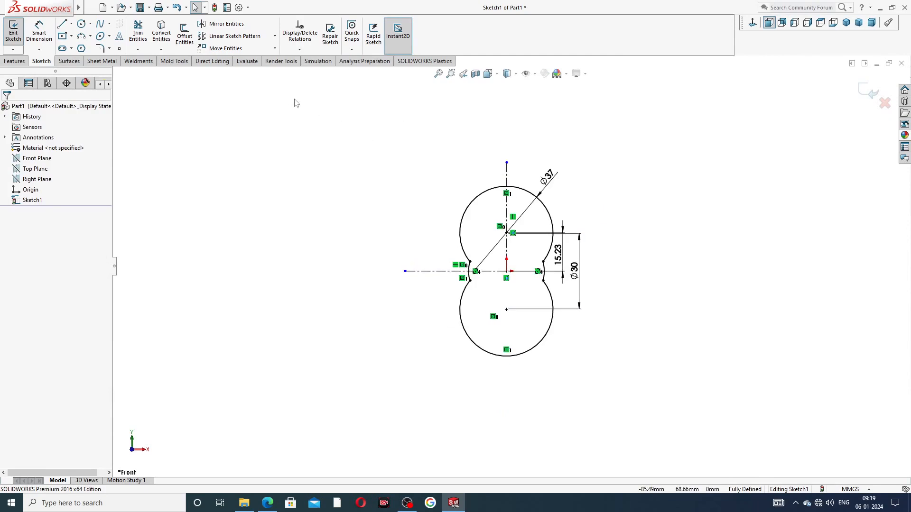
{"action": "left_click", "coordinate": [90, 37]}
{"action": "left_click", "coordinate": [273, 506]}
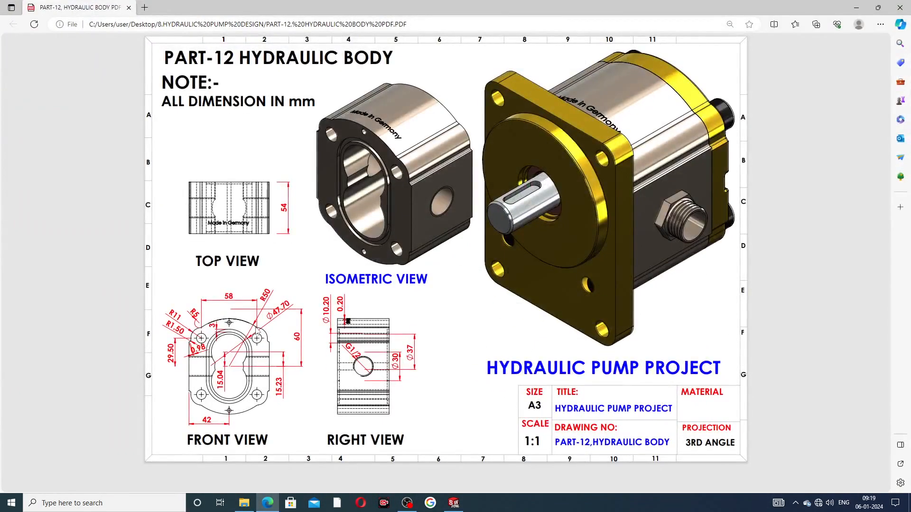
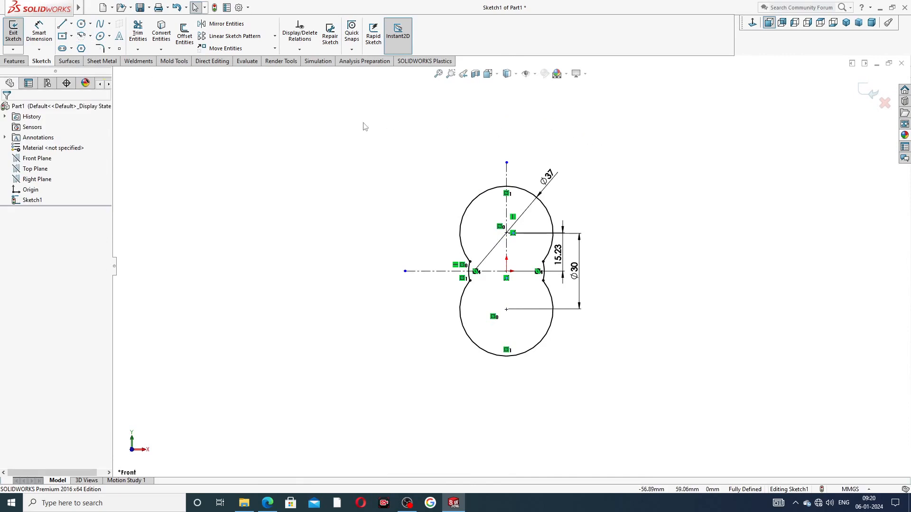
{"action": "left_click", "coordinate": [87, 37]}
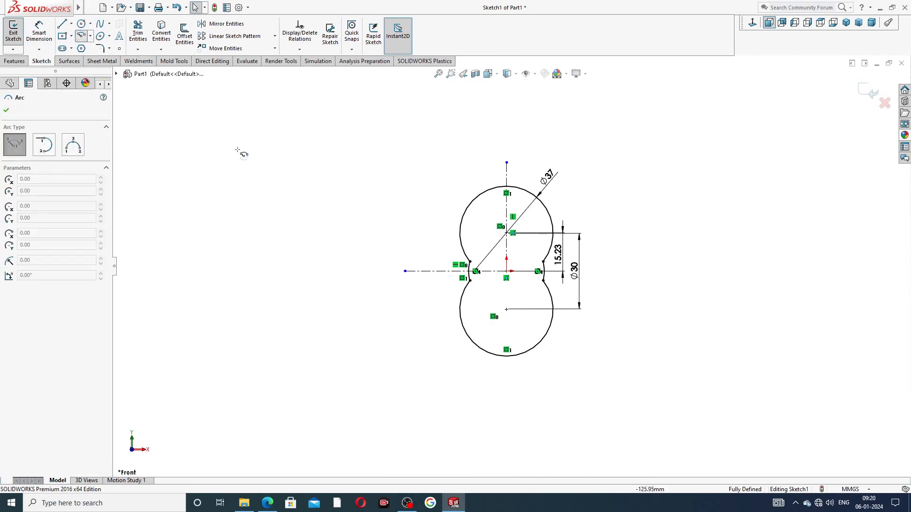
{"action": "left_click", "coordinate": [507, 271]}
{"action": "left_click", "coordinate": [444, 126]}
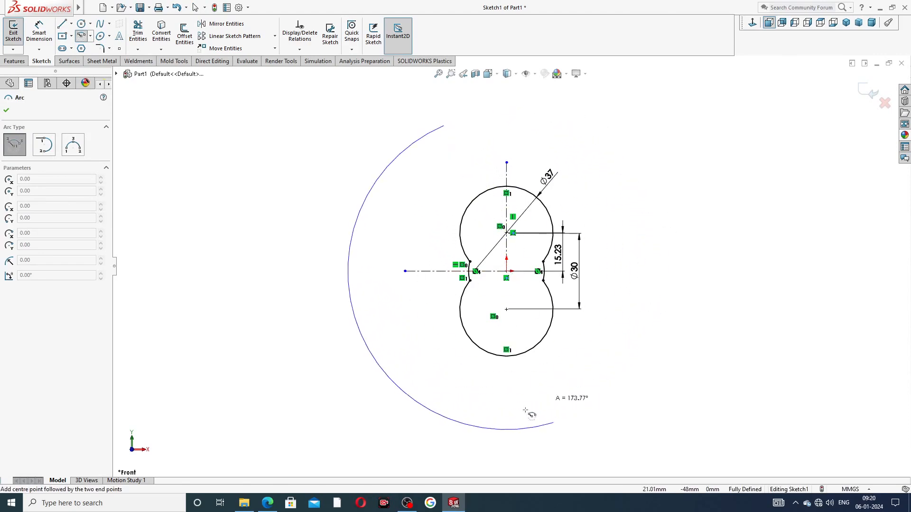
{"action": "left_click", "coordinate": [575, 137]}
{"action": "right_click", "coordinate": [664, 122]}
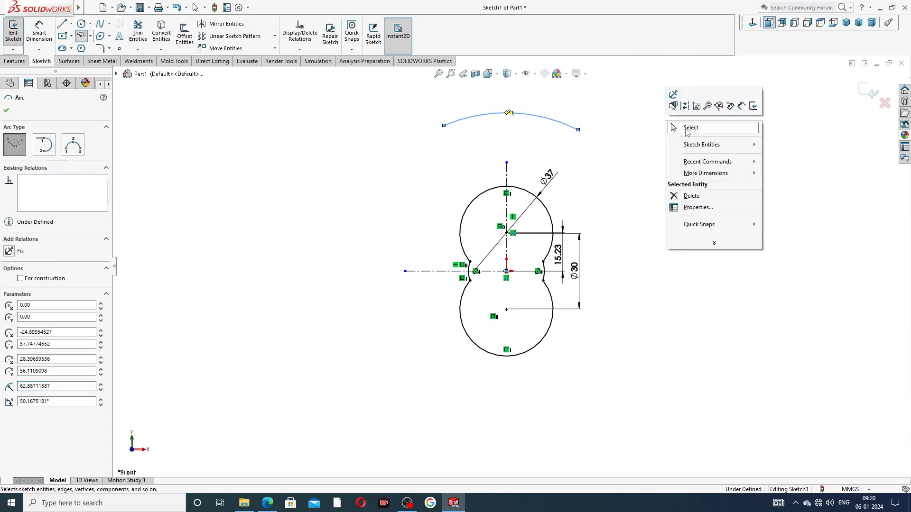
{"action": "left_click", "coordinate": [690, 128]}
Add a horizontal relation between the two endpoints of the arc above the profile
{"action": "left_click", "coordinate": [444, 127]}
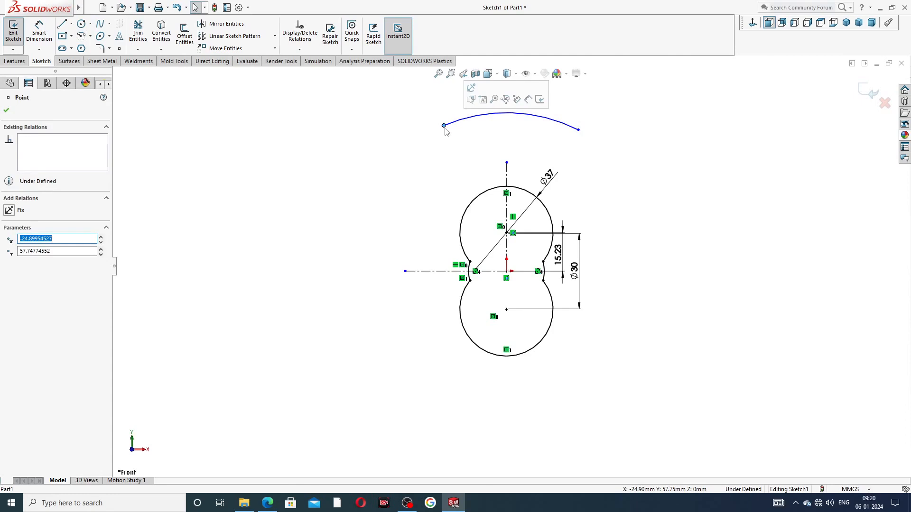
{"action": "left_click", "coordinate": [579, 130], "text": "ctrl"}
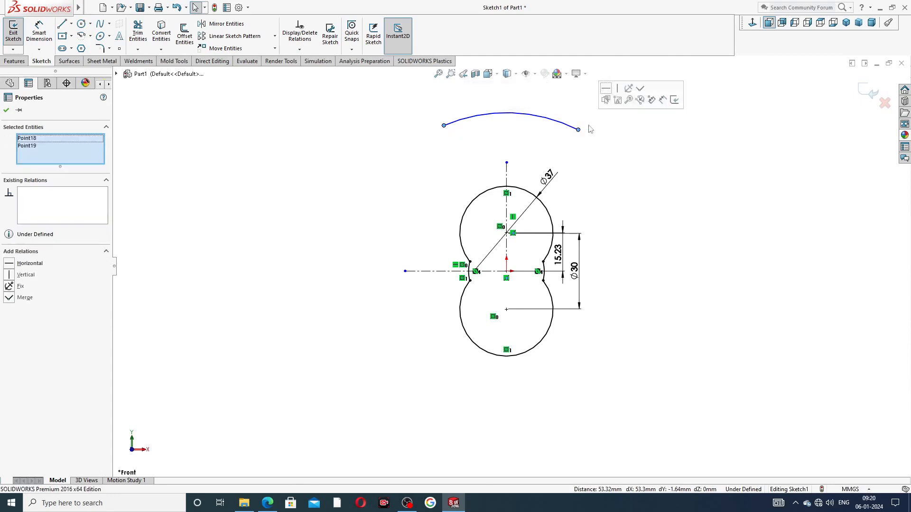
{"action": "left_click", "coordinate": [609, 94]}
{"action": "left_click", "coordinate": [600, 151]}
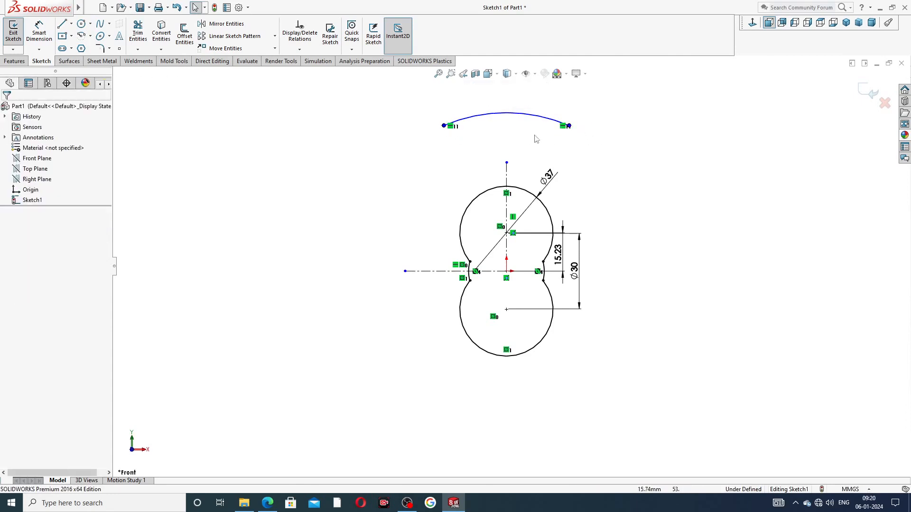
Dimension the radius of the upper arc as 50 mm
{"action": "left_click", "coordinate": [39, 32]}
{"action": "left_click", "coordinate": [490, 115]}
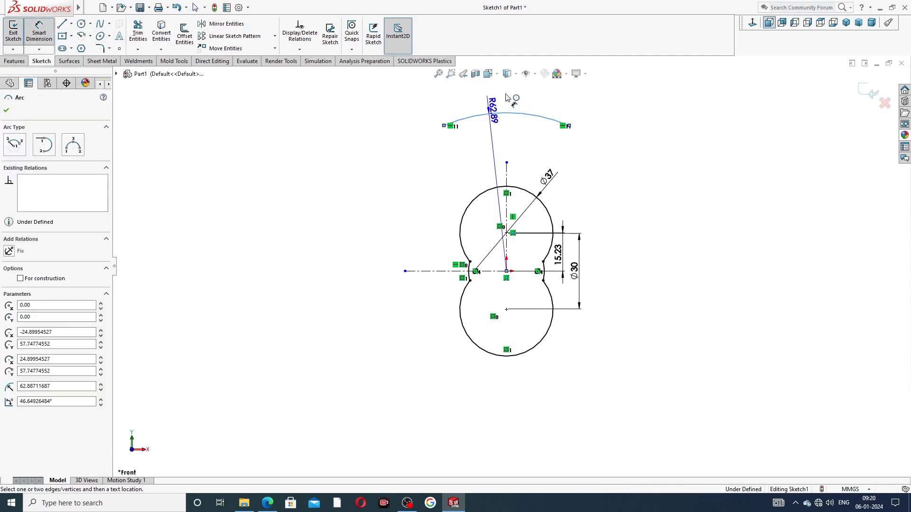
{"action": "left_click", "coordinate": [528, 101]}
{"action": "type", "text": "50"}
{"action": "key", "text": "Return"}
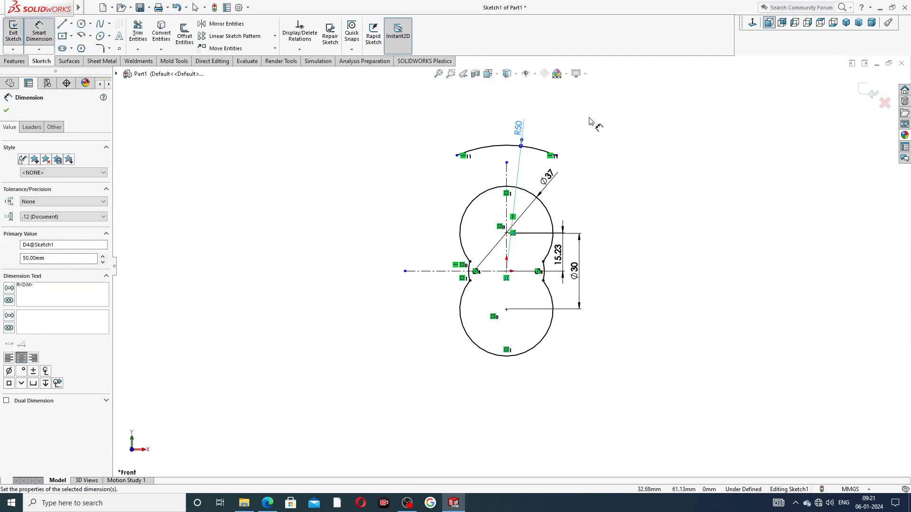
{"action": "right_click", "coordinate": [582, 111]}
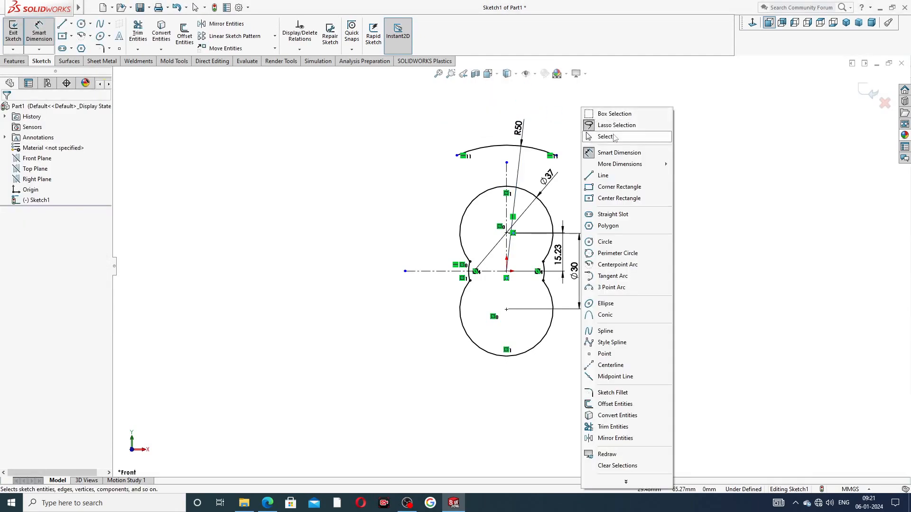
{"action": "left_click", "coordinate": [613, 135]}
Sketch a circle of about 3.6 mm radius directly below the left endpoint of the 50 mm arc
{"action": "scroll", "coordinate": [515, 163], "scroll_direction": "down", "scroll_amount": 2}
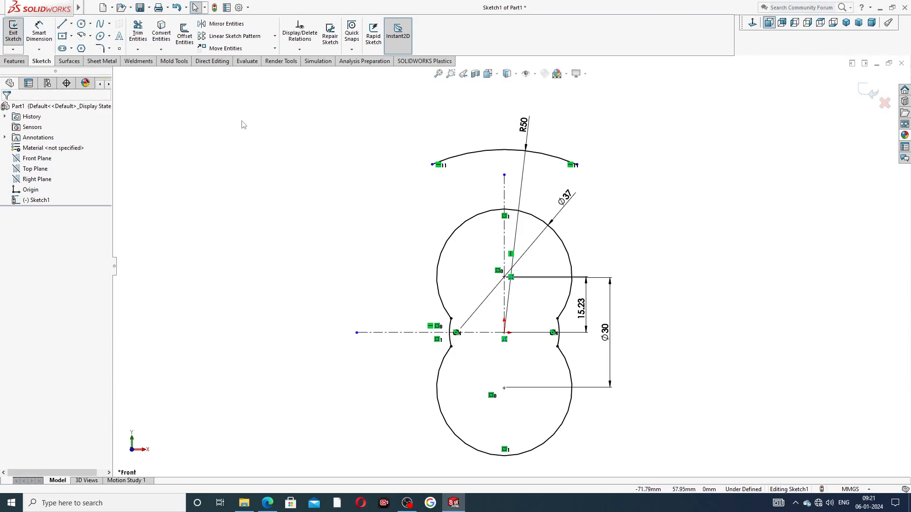
{"action": "left_click", "coordinate": [81, 23]}
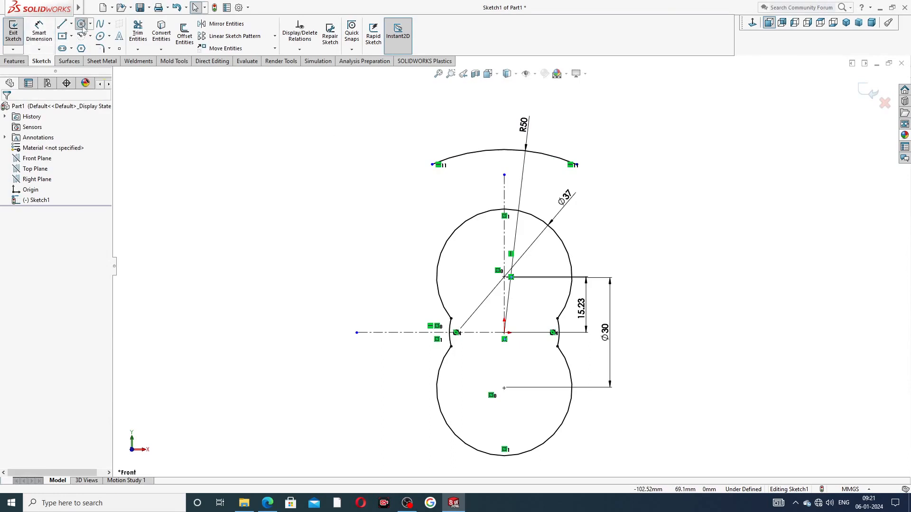
{"action": "left_click", "coordinate": [431, 198]}
{"action": "left_click", "coordinate": [443, 192]}
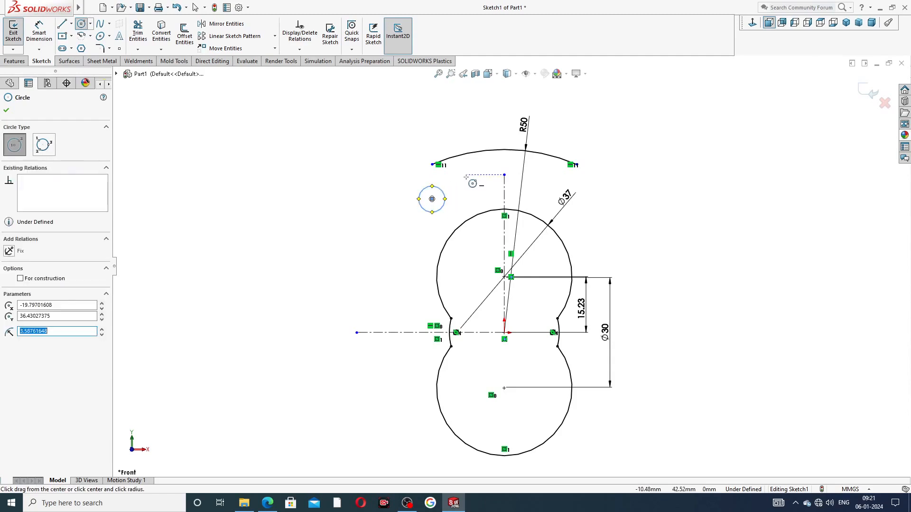
{"action": "right_click", "coordinate": [467, 177]}
{"action": "left_click", "coordinate": [474, 185]}
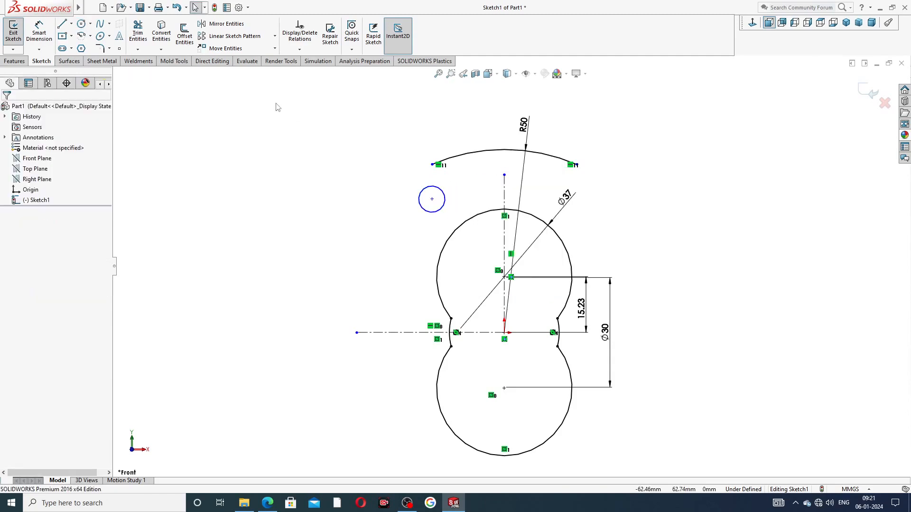
Sketch a second, smaller circle directly below the right endpoint of the 50 mm arc
{"action": "left_click", "coordinate": [90, 24]}
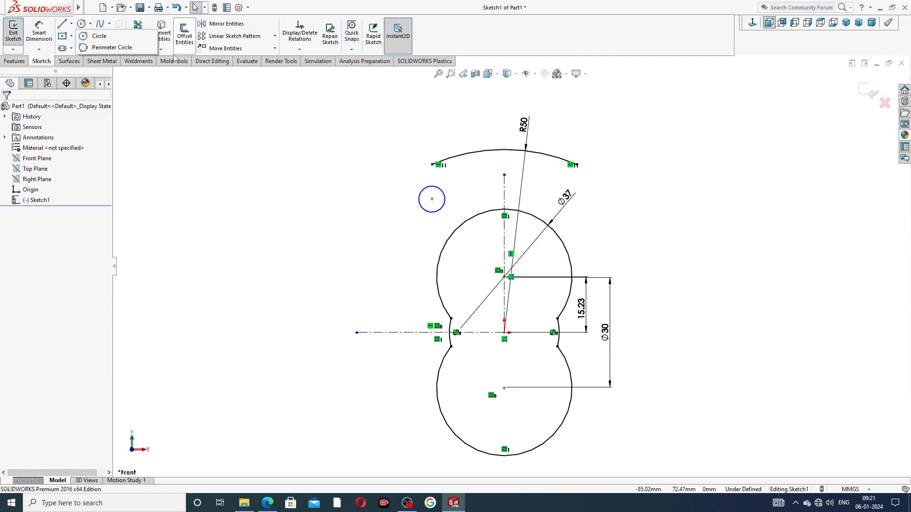
{"action": "left_click", "coordinate": [99, 36]}
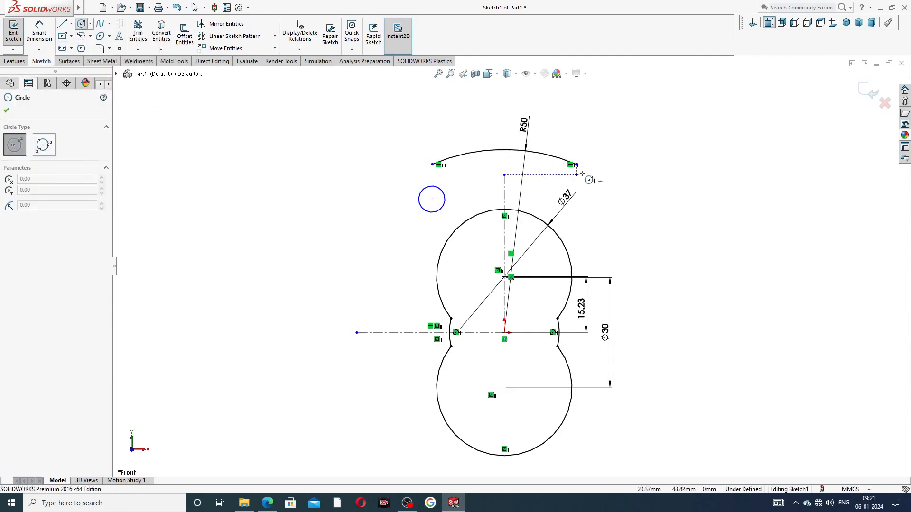
{"action": "scroll", "coordinate": [579, 174], "scroll_direction": "down", "scroll_amount": 4}
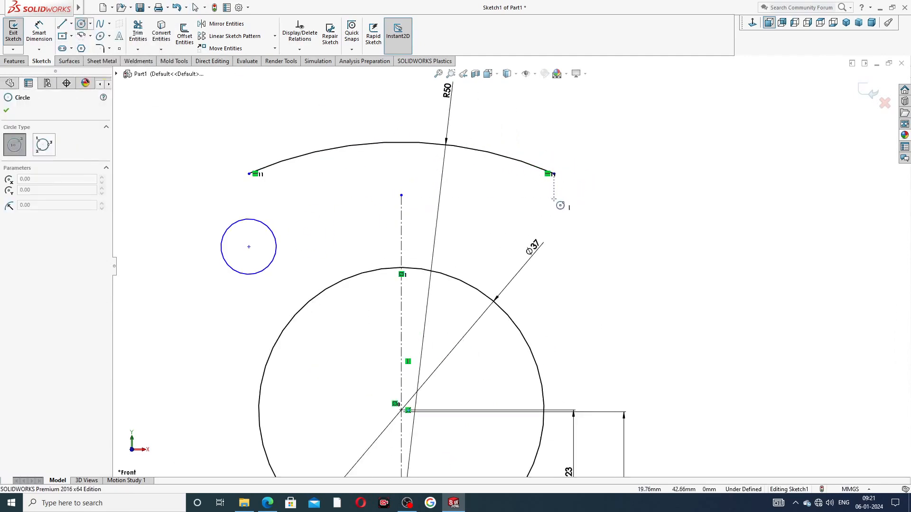
{"action": "left_click", "coordinate": [553, 204]}
{"action": "left_click", "coordinate": [564, 193]}
{"action": "right_click", "coordinate": [625, 152]}
{"action": "left_click", "coordinate": [646, 159]}
Add an equal relation between the two small circles below the arc's endpoints
{"action": "left_click", "coordinate": [267, 228]}
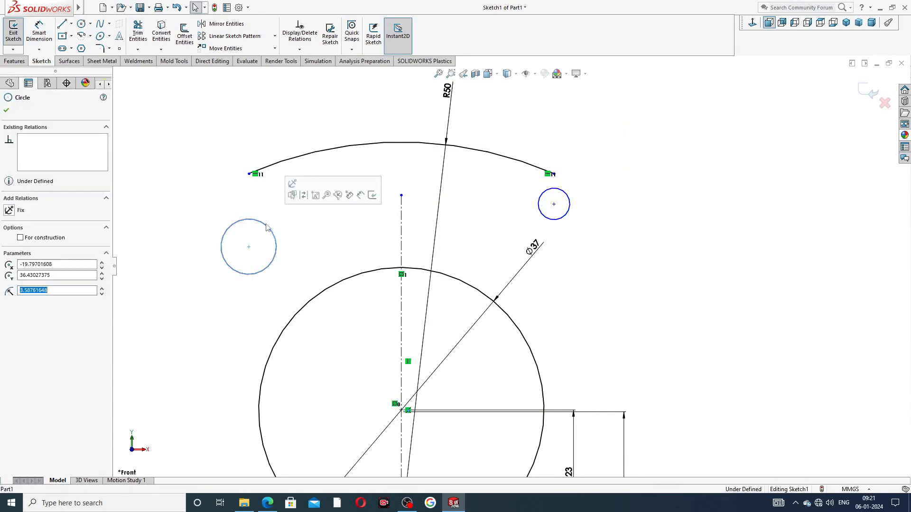
{"action": "left_click", "coordinate": [571, 212], "text": "ctrl"}
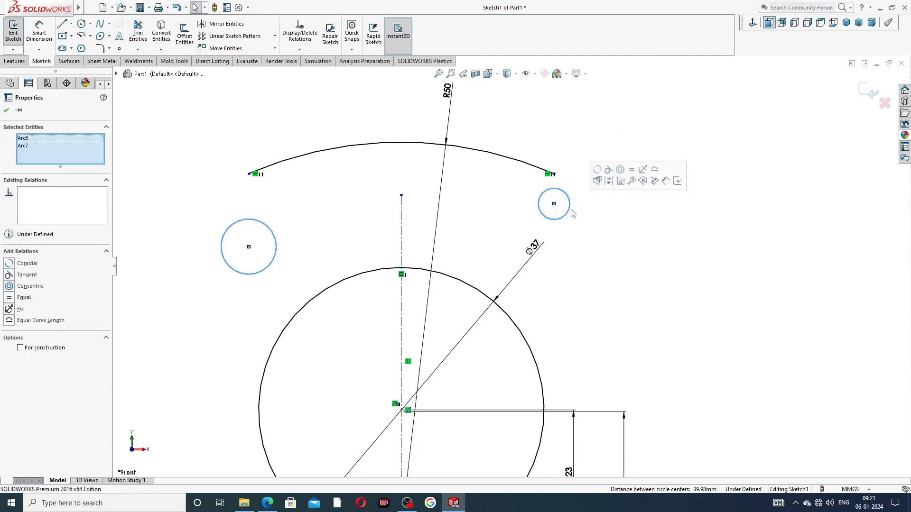
{"action": "left_click", "coordinate": [631, 169]}
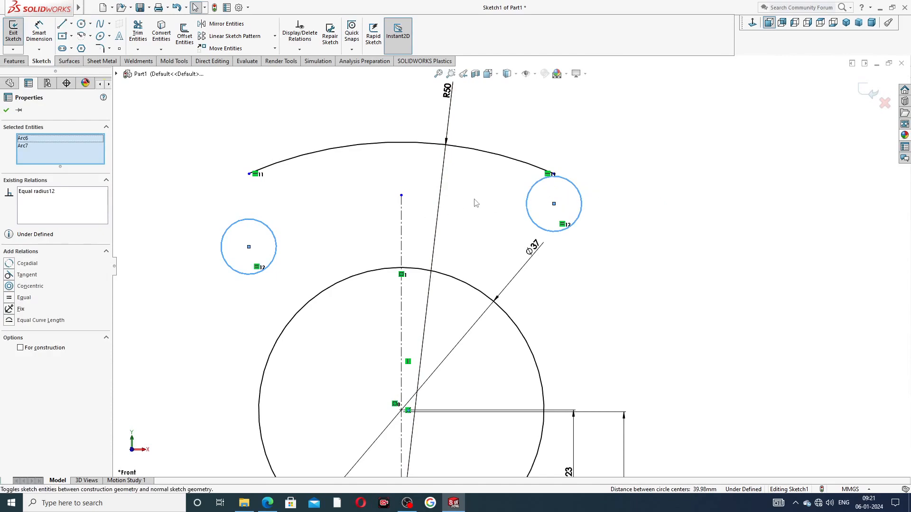
Add a horizontal relation between the center points of the two small circles
{"action": "left_click", "coordinate": [304, 235]}
{"action": "left_click", "coordinate": [249, 247]}
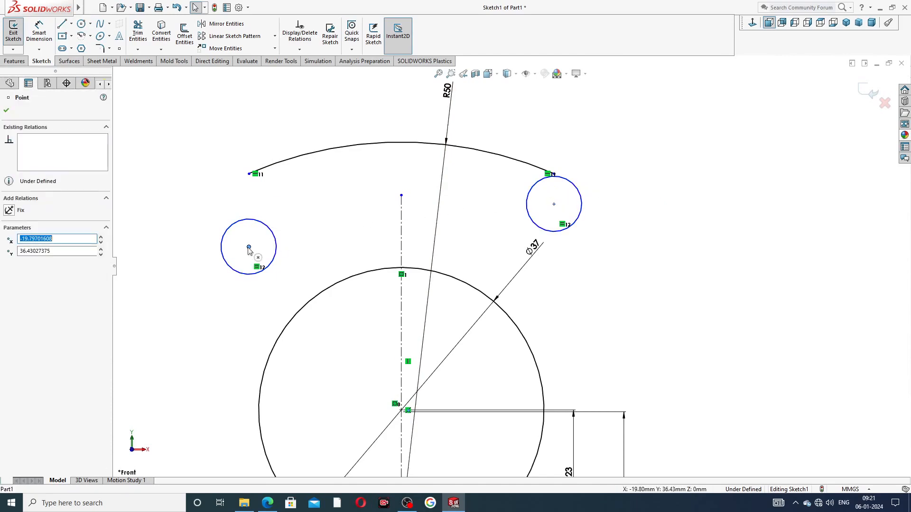
{"action": "left_click", "coordinate": [554, 204], "text": "ctrl"}
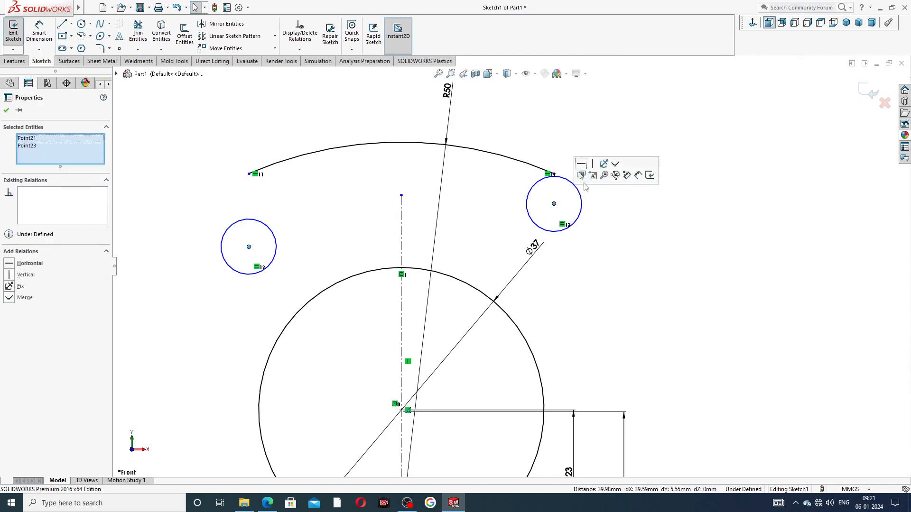
{"action": "left_click", "coordinate": [581, 163]}
{"action": "left_click", "coordinate": [547, 131]}
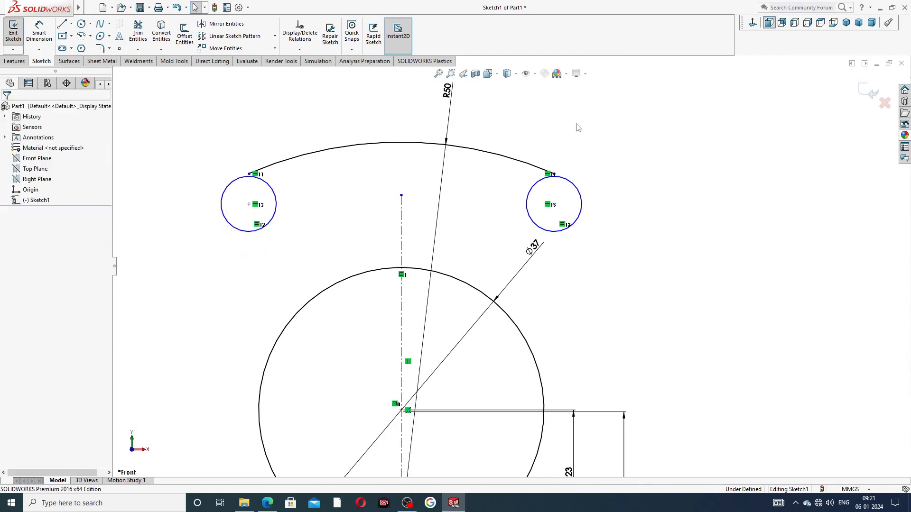
Dimension the left small circle's diameter as 10.2 mm
{"action": "left_click", "coordinate": [39, 32]}
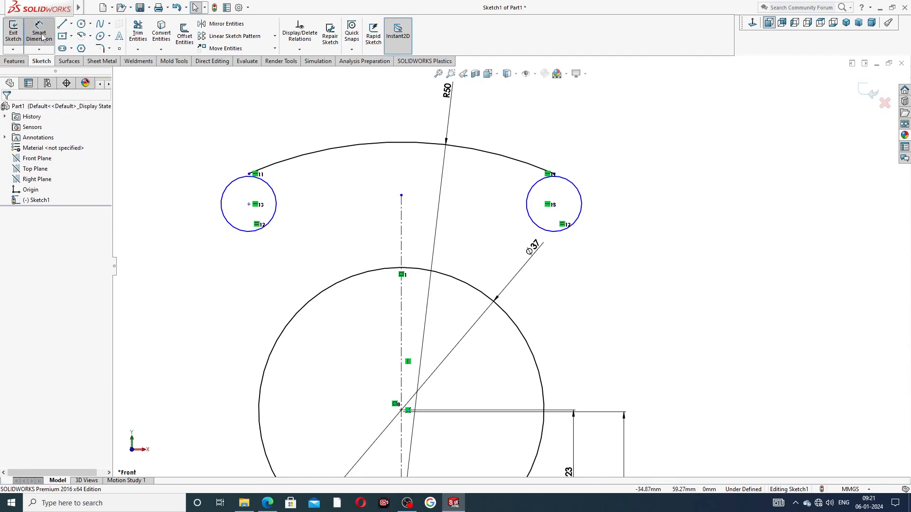
{"action": "left_click", "coordinate": [226, 186]}
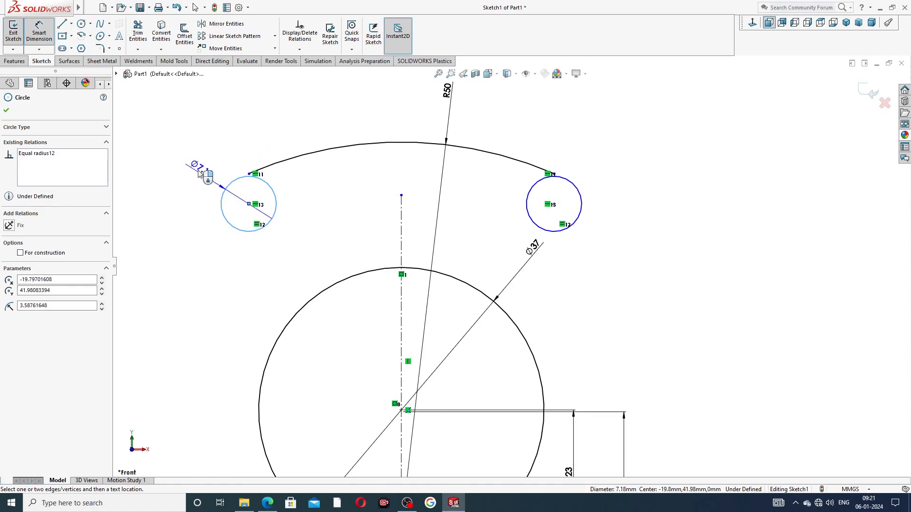
{"action": "left_click", "coordinate": [199, 167]}
{"action": "type", "text": "1"}
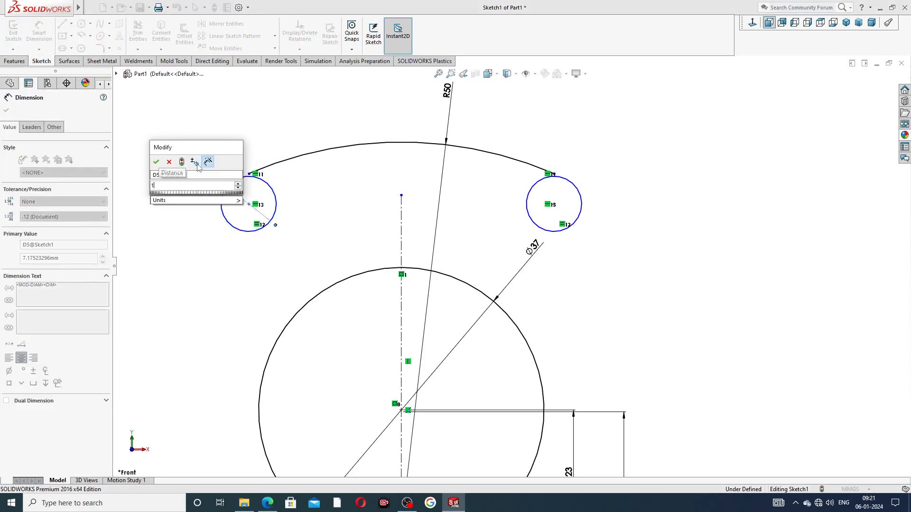
{"action": "type", "text": "0.2"}
{"action": "key", "text": "Return"}
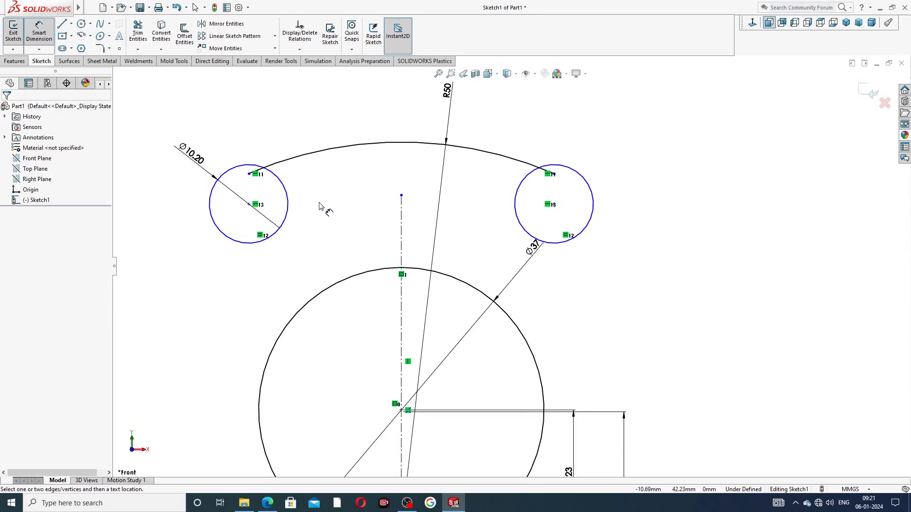
Dimension the vertical distance from the left small circle's center to the horizontal centerline as 29.5 mm
{"action": "scroll", "coordinate": [342, 223], "scroll_direction": "up", "scroll_amount": 3}
{"action": "left_click", "coordinate": [360, 231]}
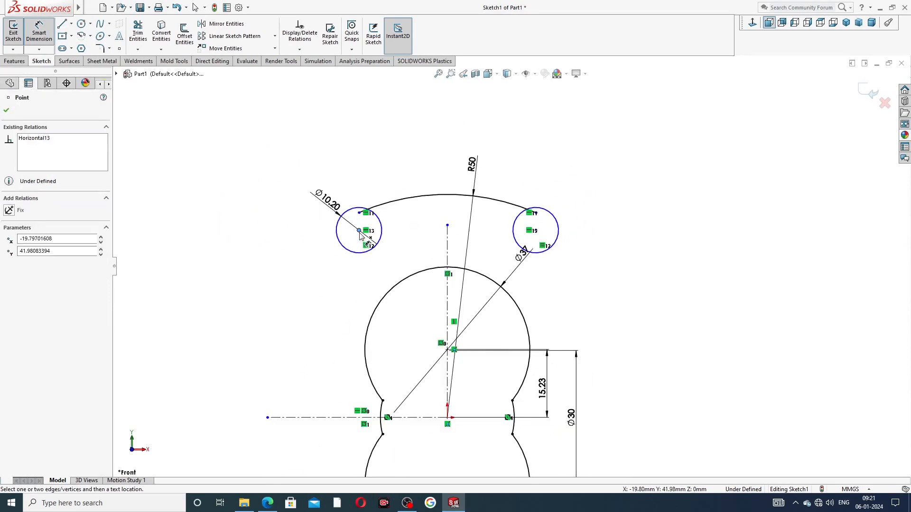
{"action": "left_click", "coordinate": [333, 418]}
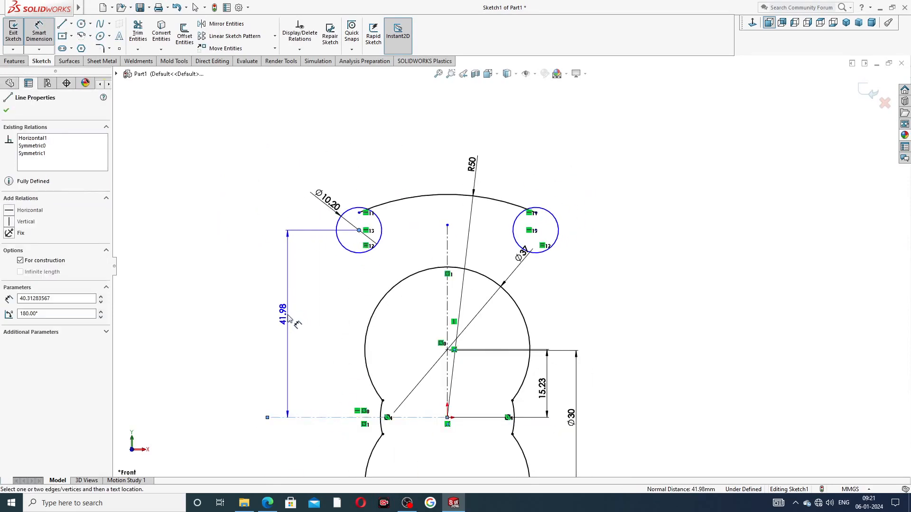
{"action": "left_click", "coordinate": [287, 315]}
{"action": "type", "text": "29.5"}
{"action": "key", "text": "Return"}
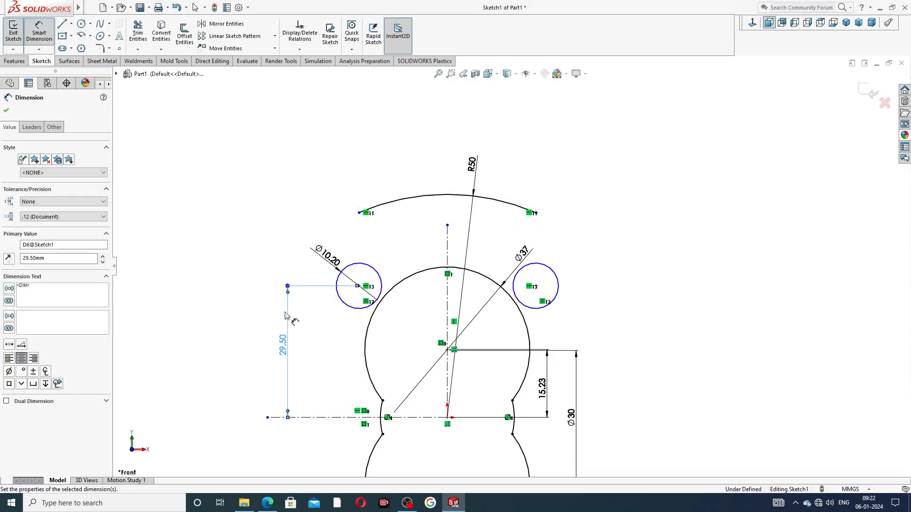
Dimension the horizontal distance between the two small circles' centers as 58 mm
{"action": "left_click", "coordinate": [359, 286]}
{"action": "left_click", "coordinate": [536, 287]}
{"action": "left_click", "coordinate": [460, 190]}
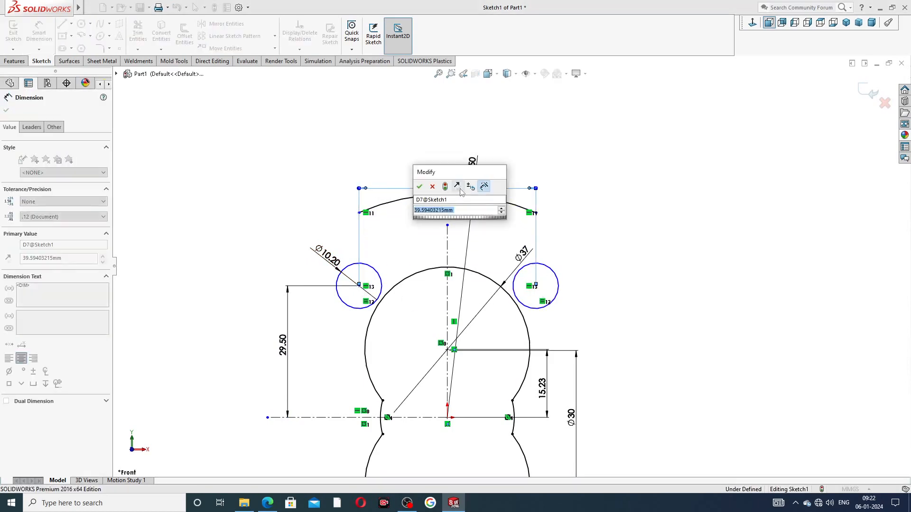
{"action": "type", "text": "58"}
{"action": "key", "text": "Return"}
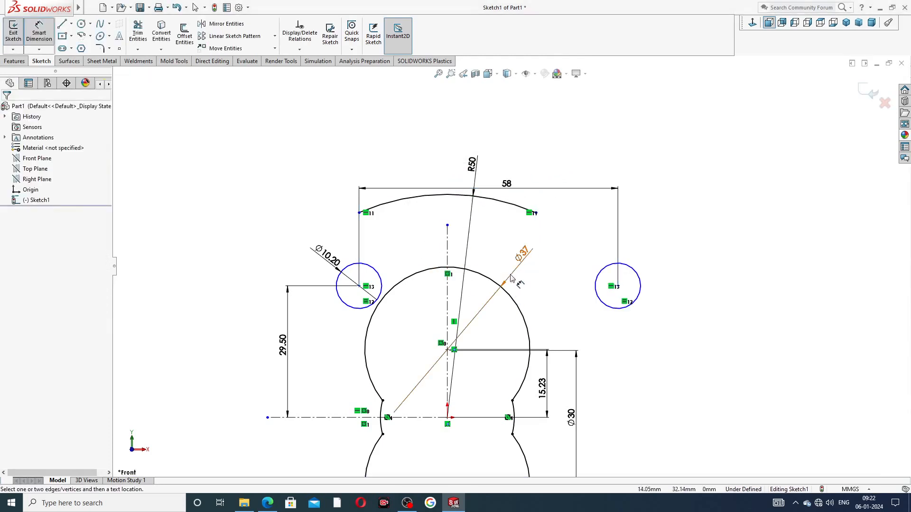
Dimension the distance from the left small circle's center to the vertical centerline as 29 mm and leave the dimension command
{"action": "scroll", "coordinate": [514, 270], "scroll_direction": "up", "scroll_amount": 2}
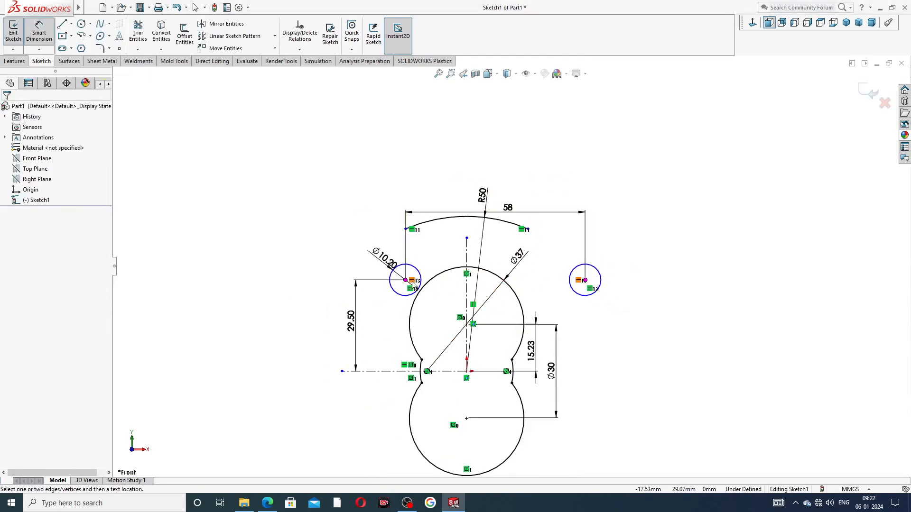
{"action": "left_click", "coordinate": [405, 280]}
{"action": "left_click", "coordinate": [466, 284]}
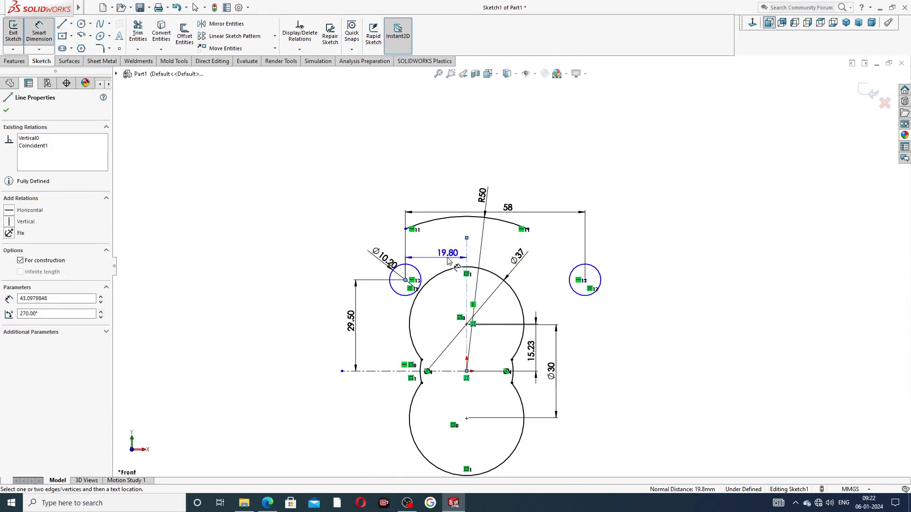
{"action": "left_click", "coordinate": [430, 254]}
{"action": "type", "text": "29"}
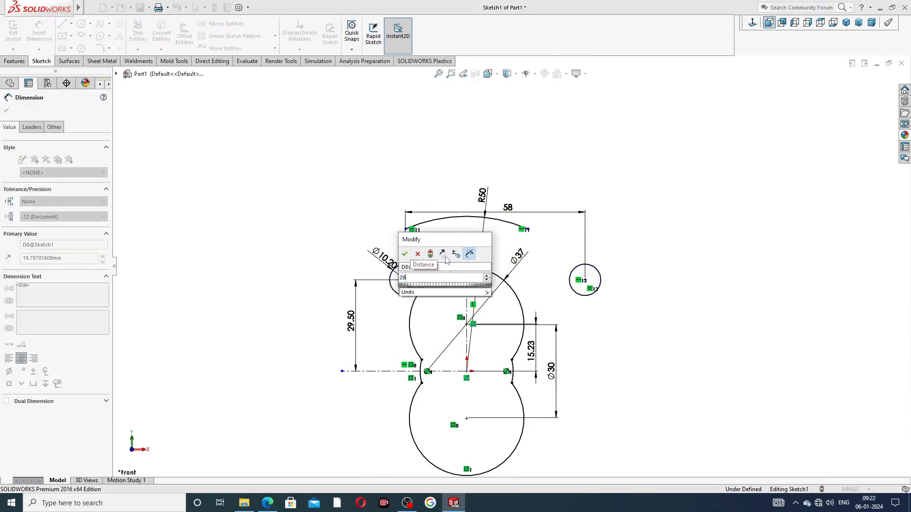
{"action": "key", "text": "Return"}
{"action": "key", "text": "Escape"}
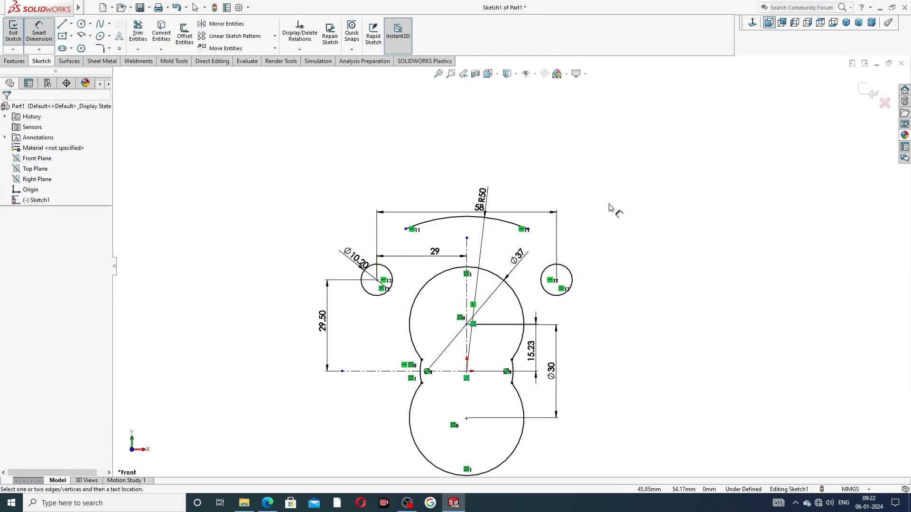
{"action": "right_click", "coordinate": [549, 173]}
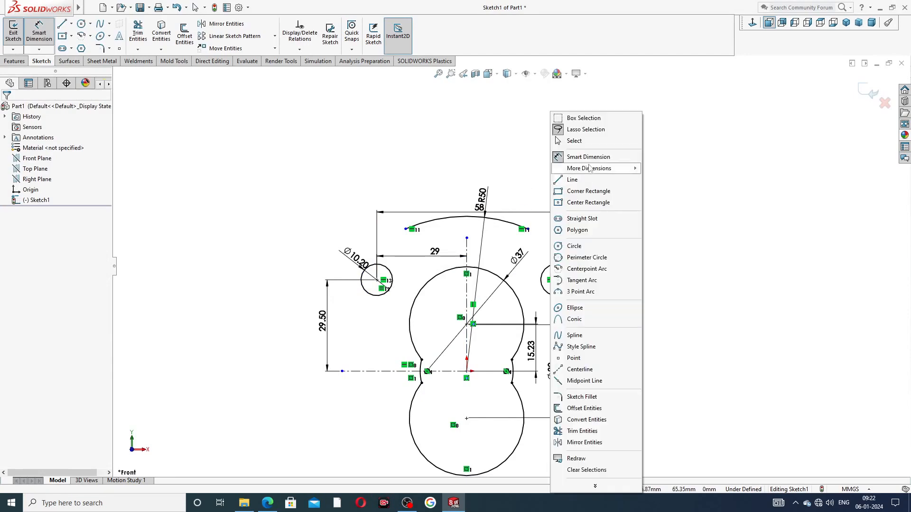
{"action": "left_click", "coordinate": [582, 144]}
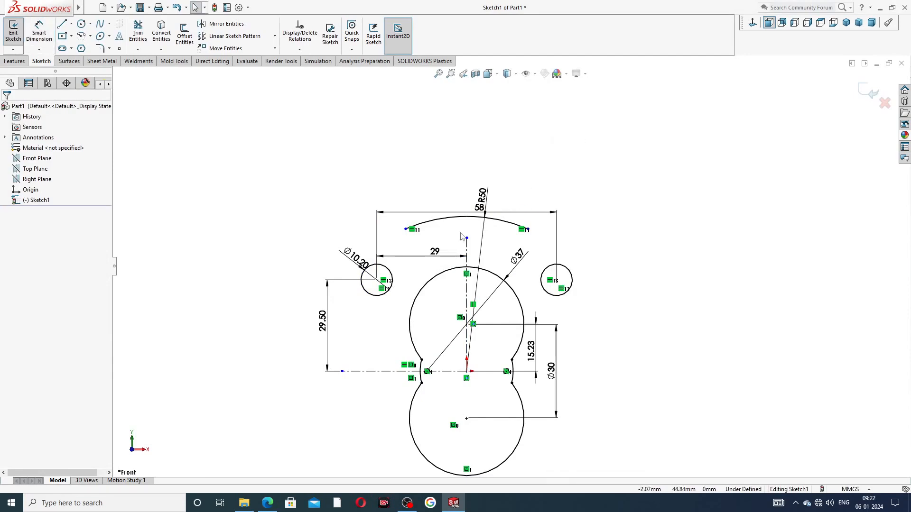
Lengthen the R50 arc by moving its left endpoint outward to about X -29 mm, Y 40.7 mm, above the left circle's center
{"action": "left_click", "coordinate": [439, 221]}
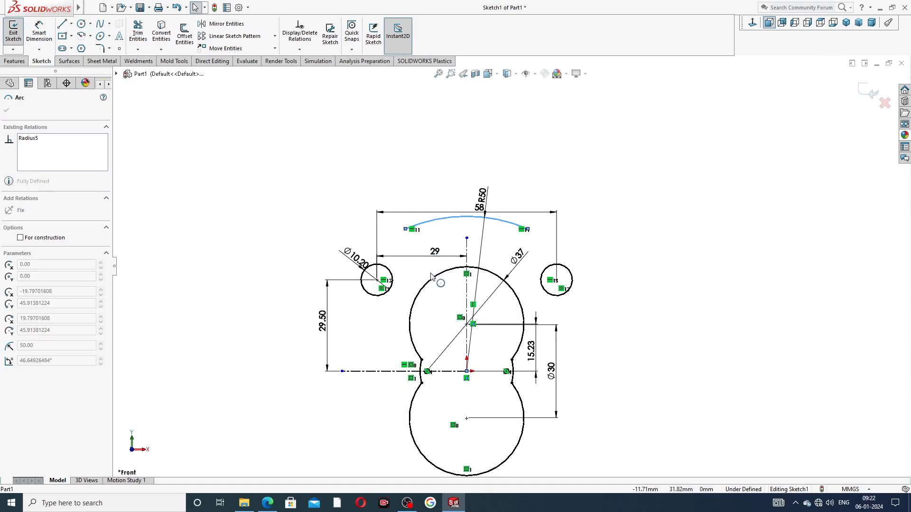
{"action": "key", "text": "Escape"}
{"action": "left_click", "coordinate": [459, 219]}
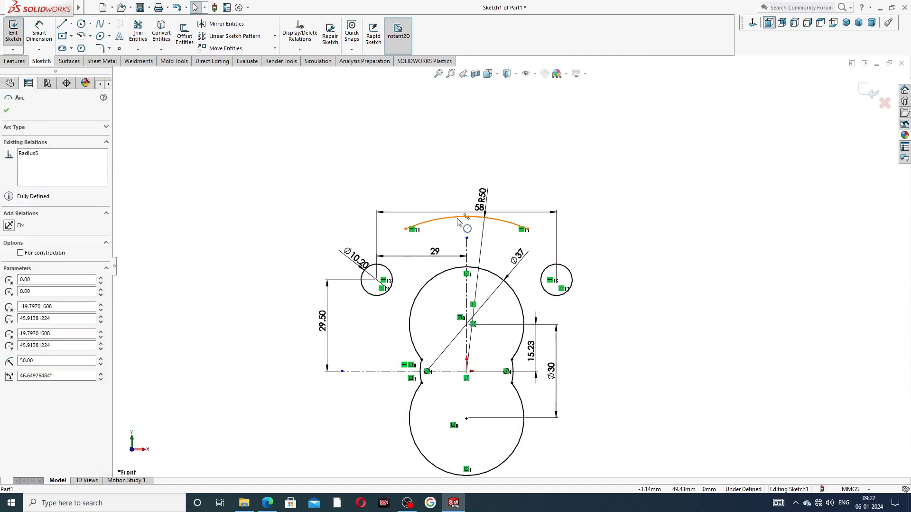
{"action": "key", "text": "Escape"}
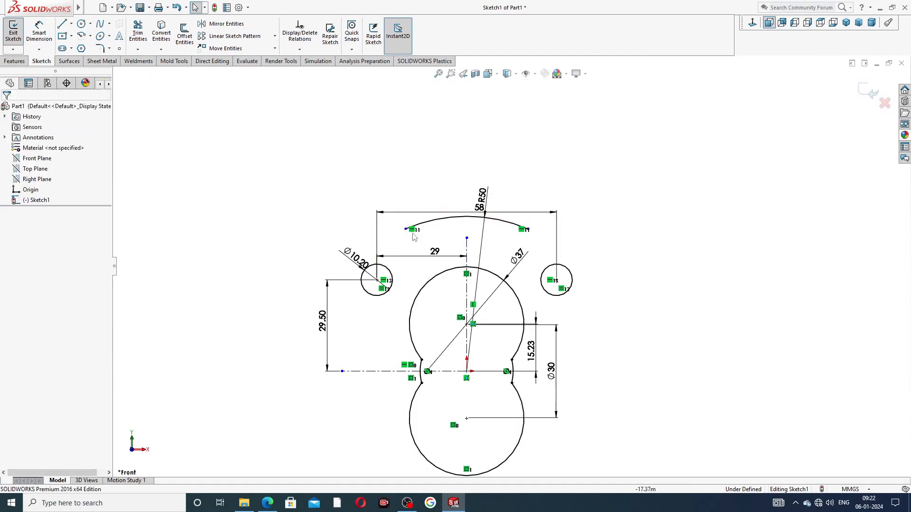
{"action": "left_click_drag", "start_coordinate": [406, 232], "coordinate": [388, 263]}
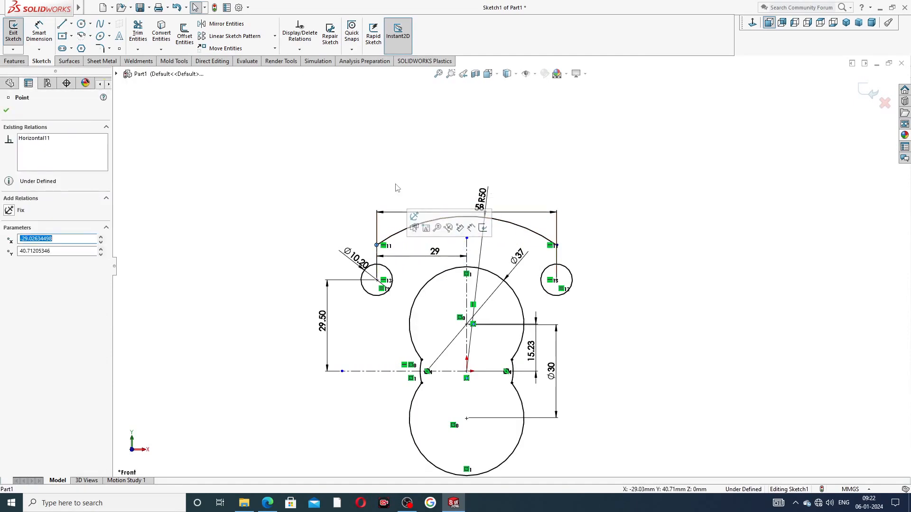
{"action": "left_click", "coordinate": [414, 186]}
Replace the left small circle's slanted diameter dimension with a vertically aligned diameter dimension of 10.20 mm beside the circle
{"action": "scroll", "coordinate": [340, 288], "scroll_direction": "down", "scroll_amount": 3}
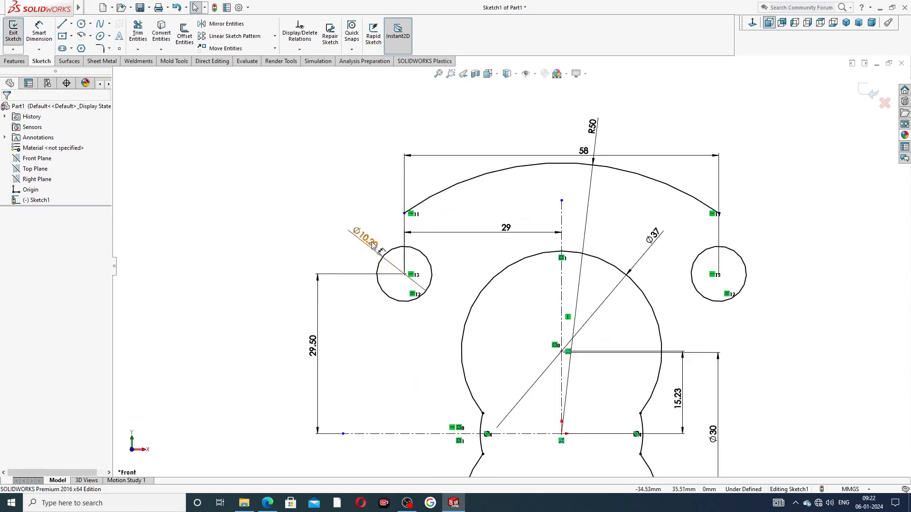
{"action": "left_click", "coordinate": [393, 267]}
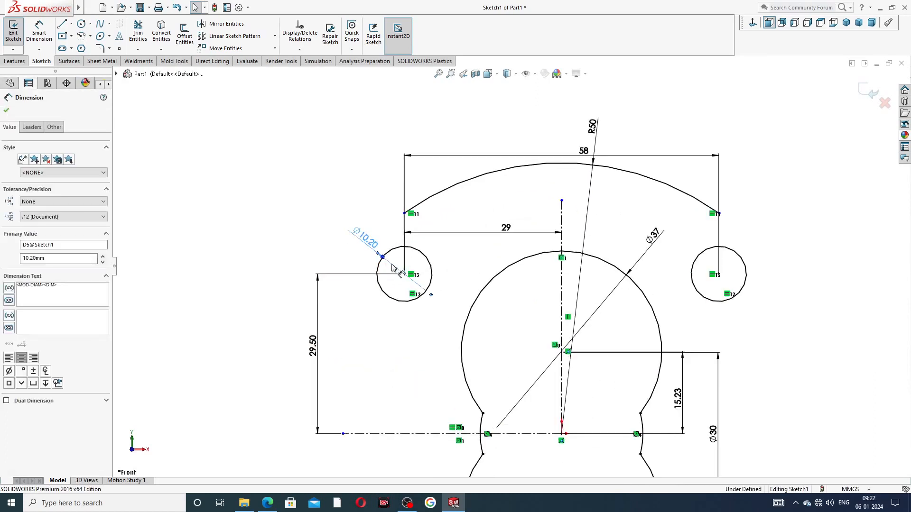
{"action": "key", "text": "Delete"}
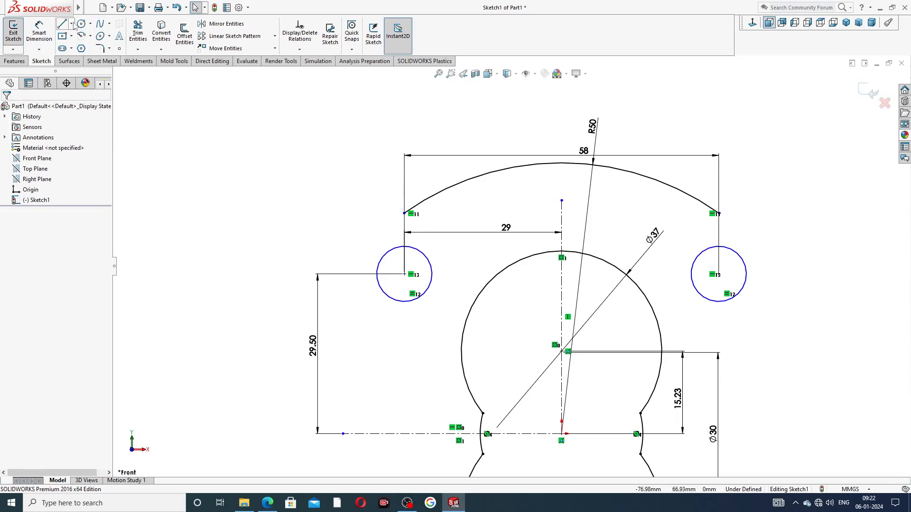
{"action": "left_click", "coordinate": [47, 33]}
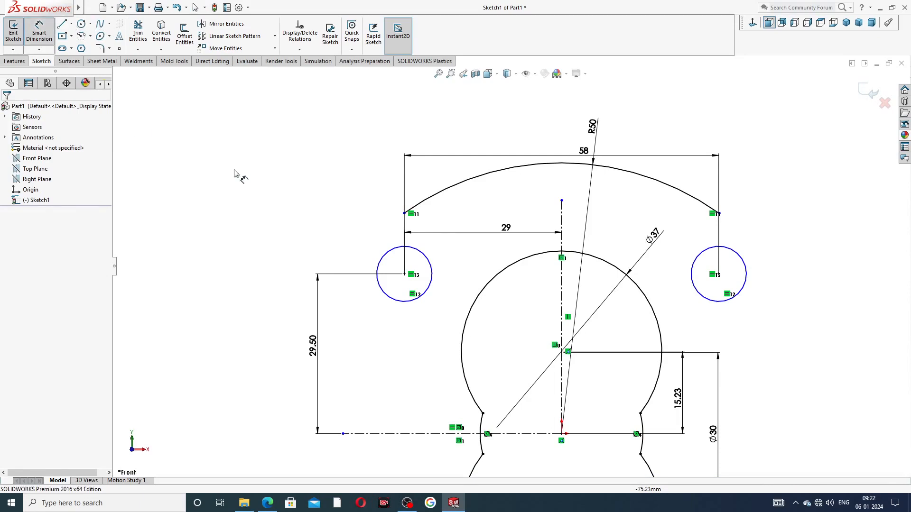
{"action": "left_click", "coordinate": [383, 258]}
{"action": "left_click", "coordinate": [332, 273]}
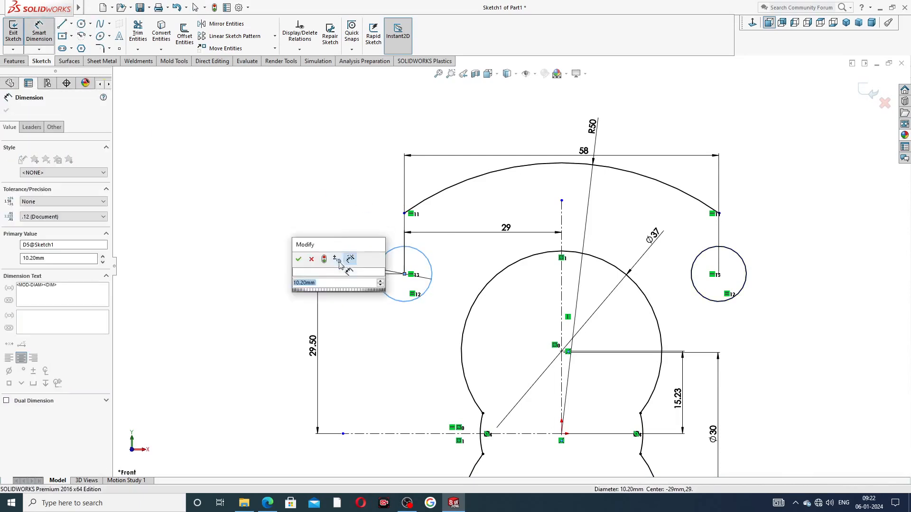
{"action": "left_click", "coordinate": [298, 259]}
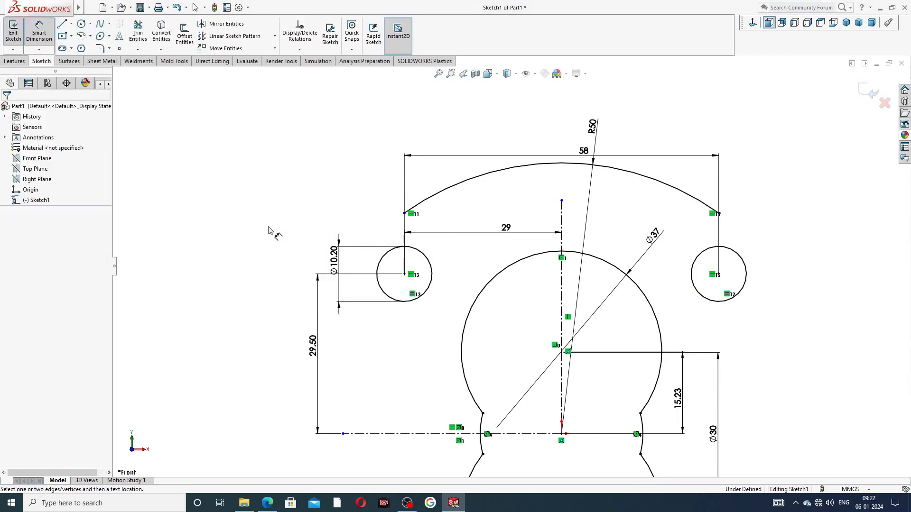
Reposition the 10.20 diameter, 29.50, R50 and 58 dimensions so they are spaced clear of each other and the geometry
{"action": "left_click", "coordinate": [332, 262]}
{"action": "left_click", "coordinate": [271, 244]}
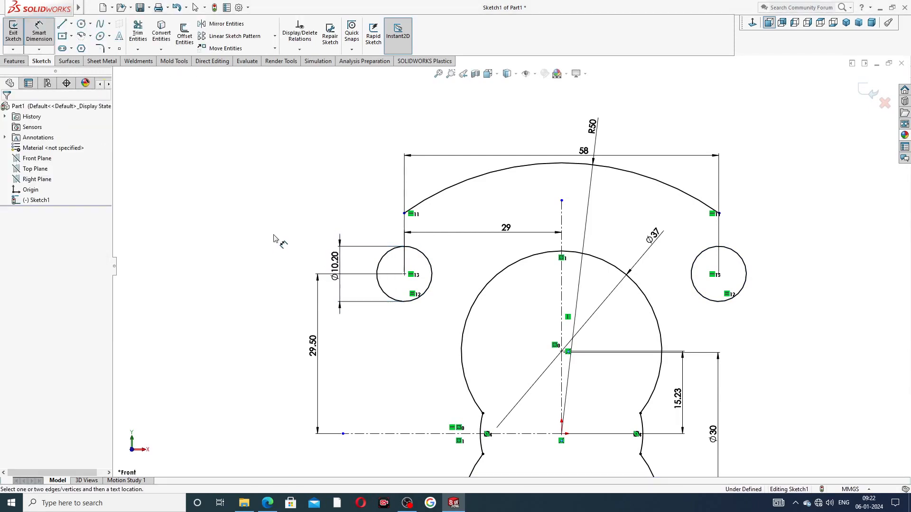
{"action": "left_click", "coordinate": [291, 332]}
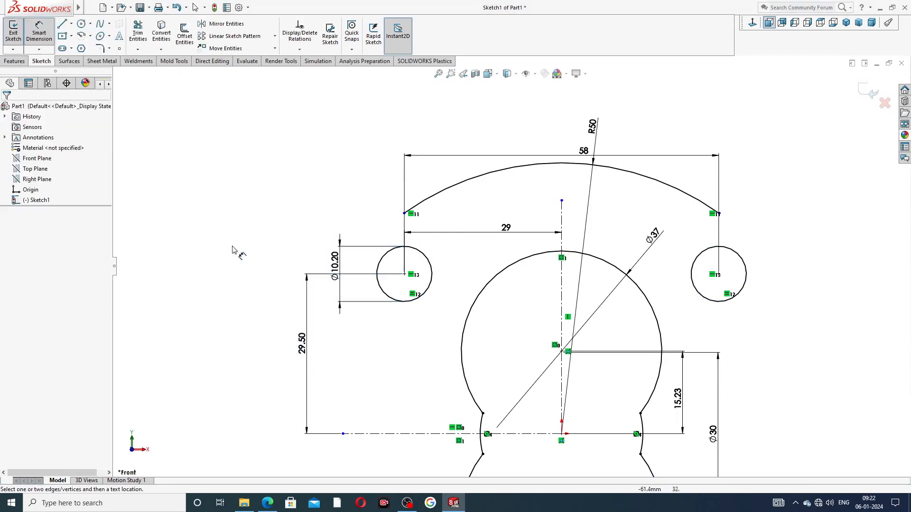
{"action": "right_click", "coordinate": [236, 163]}
{"action": "left_click", "coordinate": [264, 149]}
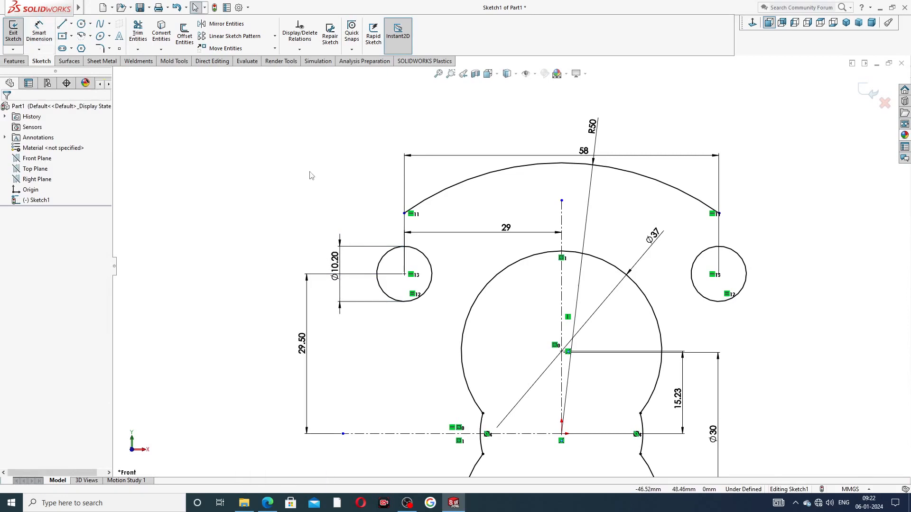
{"action": "left_click_drag", "start_coordinate": [593, 126], "coordinate": [639, 109]}
{"action": "left_click_drag", "start_coordinate": [583, 151], "coordinate": [571, 139]}
{"action": "left_click", "coordinate": [756, 158]}
Draw a three-point arc about 15.6 mm in radius from the R50 arc's left endpoint to about X -39.9 mm, Y 29.5 mm
{"action": "scroll", "coordinate": [762, 172], "scroll_direction": "up", "scroll_amount": 3}
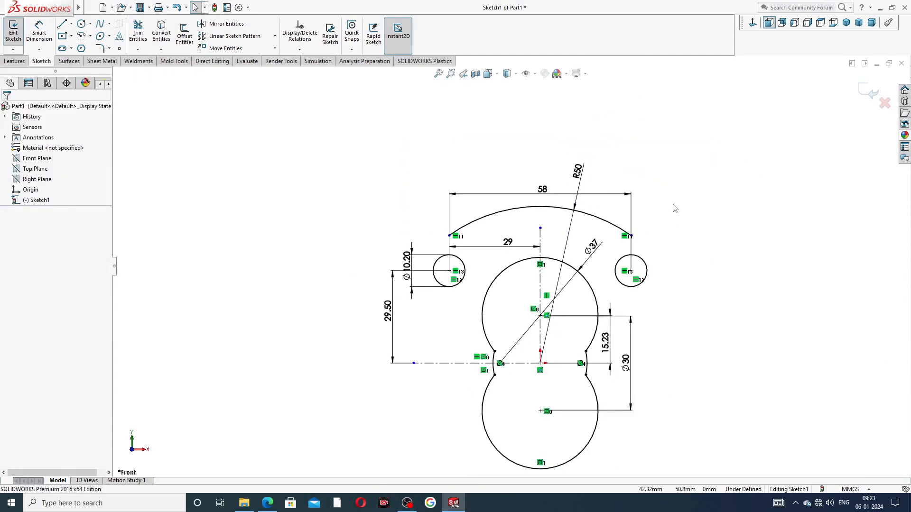
{"action": "left_click", "coordinate": [90, 36]}
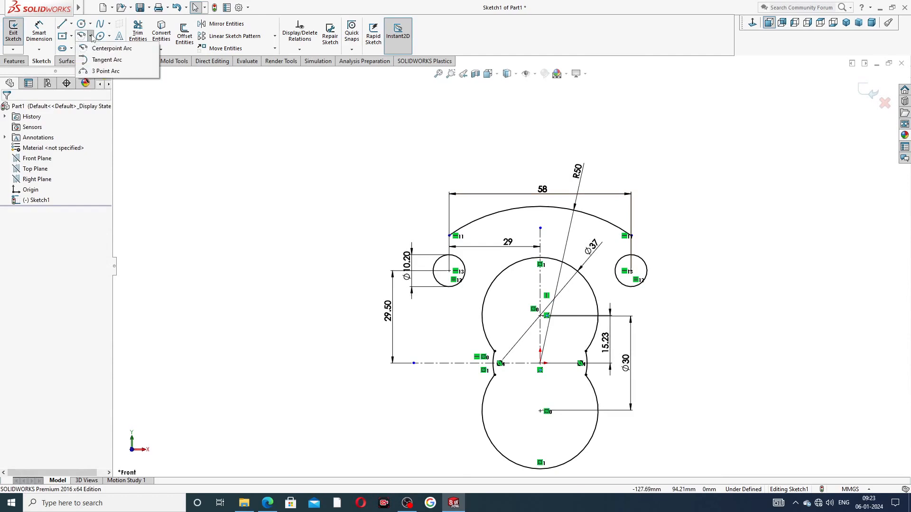
{"action": "left_click", "coordinate": [97, 74]}
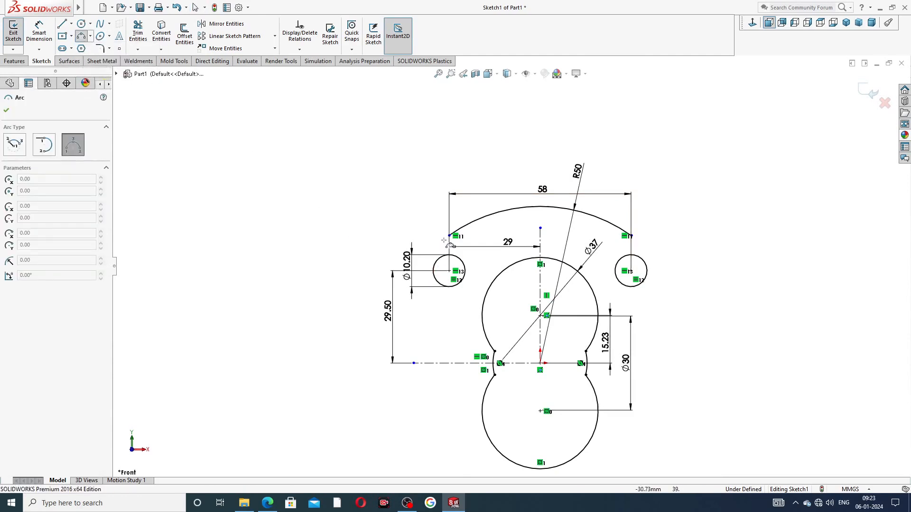
{"action": "scroll", "coordinate": [449, 249], "scroll_direction": "down", "scroll_amount": 3}
{"action": "left_click", "coordinate": [468, 226]}
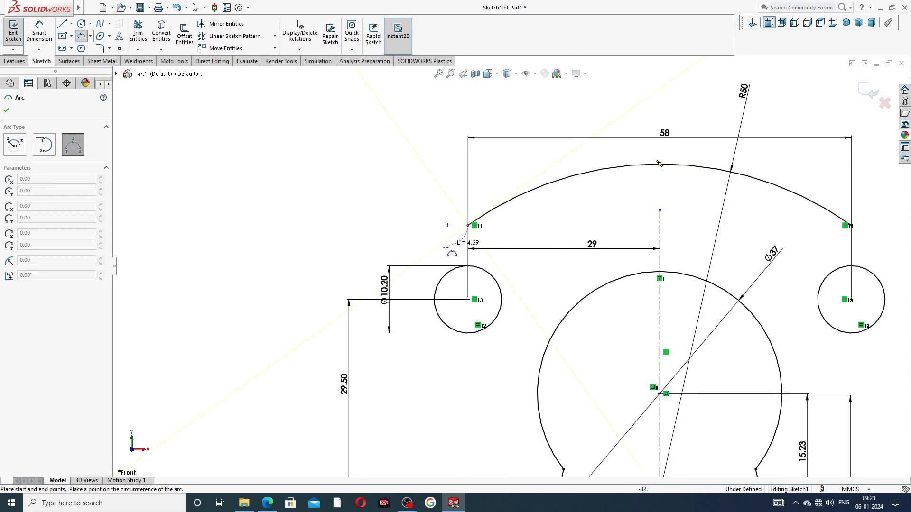
{"action": "left_click", "coordinate": [396, 299]}
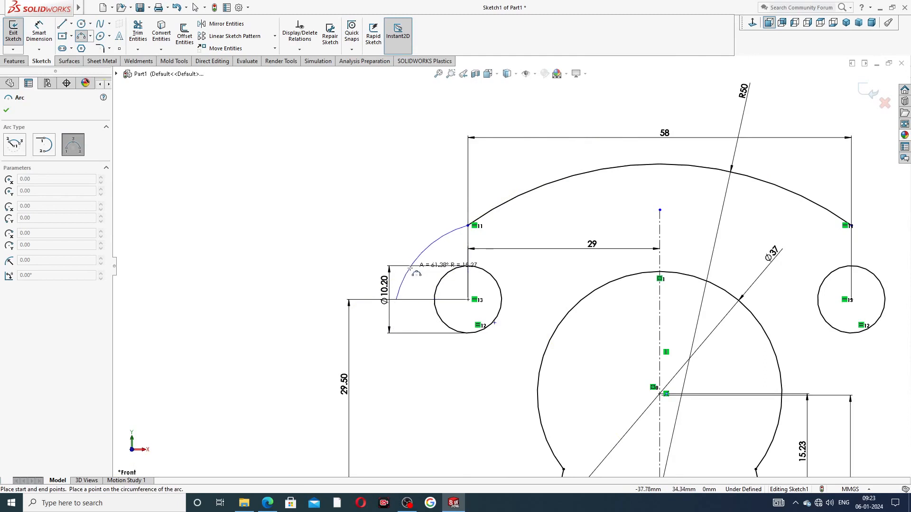
{"action": "left_click", "coordinate": [420, 251]}
{"action": "right_click", "coordinate": [412, 232]}
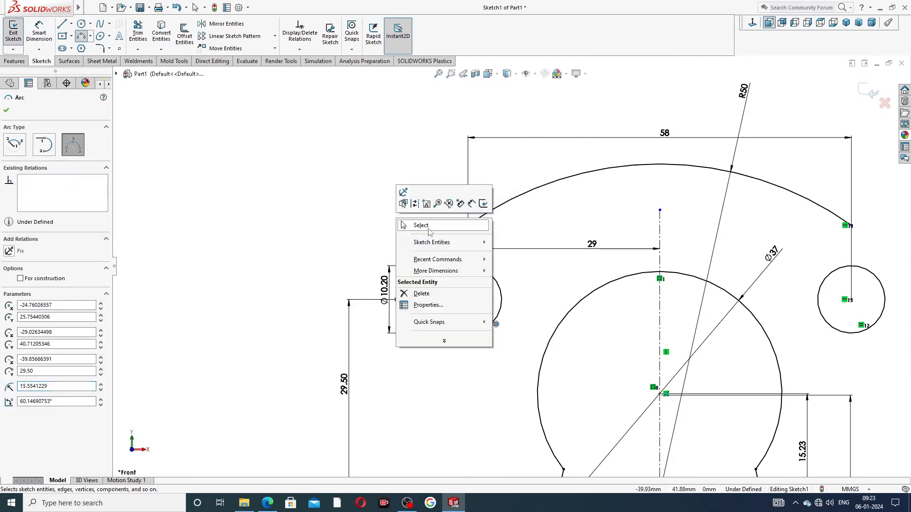
{"action": "left_click", "coordinate": [420, 225]}
Merge the new corner arc's center point with the left small circle's center
{"action": "left_click", "coordinate": [496, 325]}
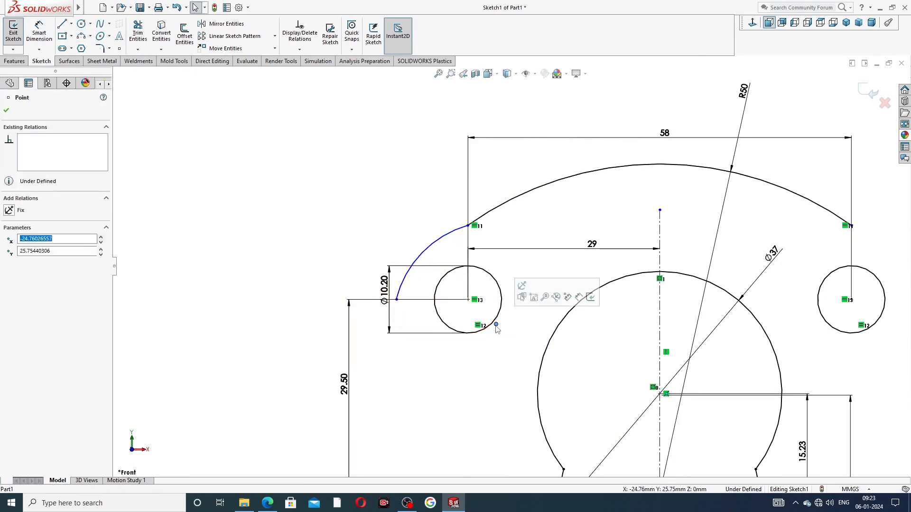
{"action": "left_click", "coordinate": [468, 300], "text": "ctrl"}
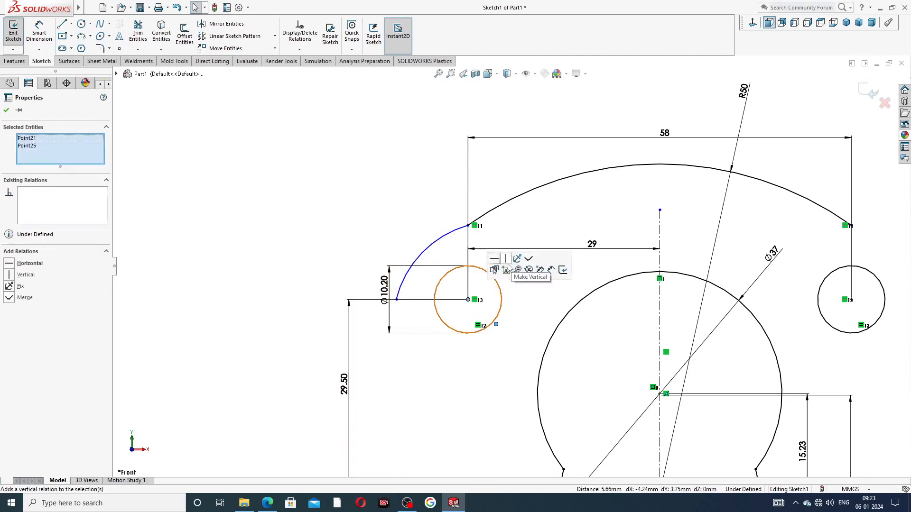
{"action": "left_click", "coordinate": [529, 260]}
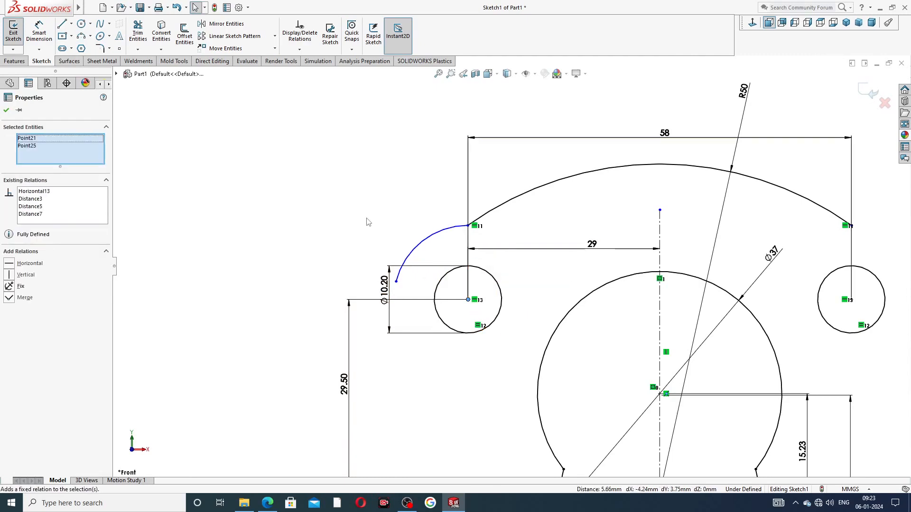
Dimension the left corner arc's radius as 11 mm and move the 10.20 diameter dimension outward, clear of the arc
{"action": "left_click", "coordinate": [39, 32]}
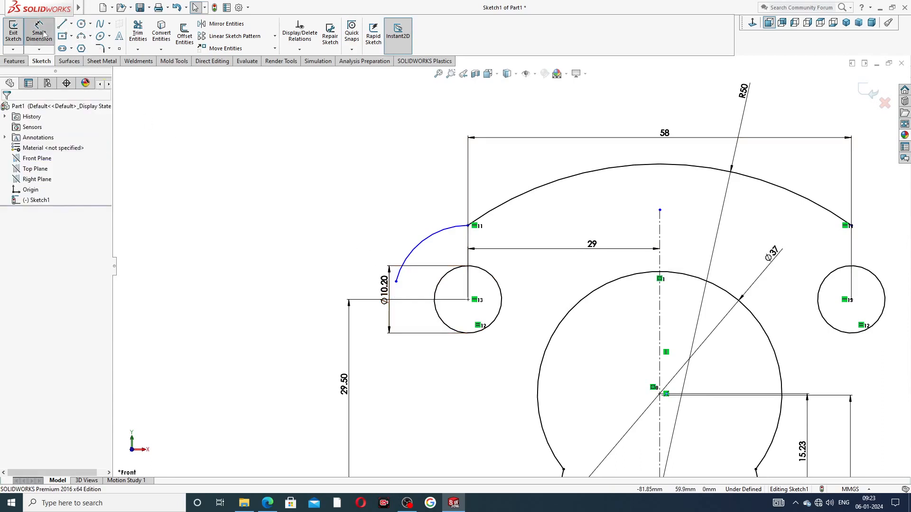
{"action": "left_click", "coordinate": [413, 250]}
{"action": "left_click", "coordinate": [398, 211]}
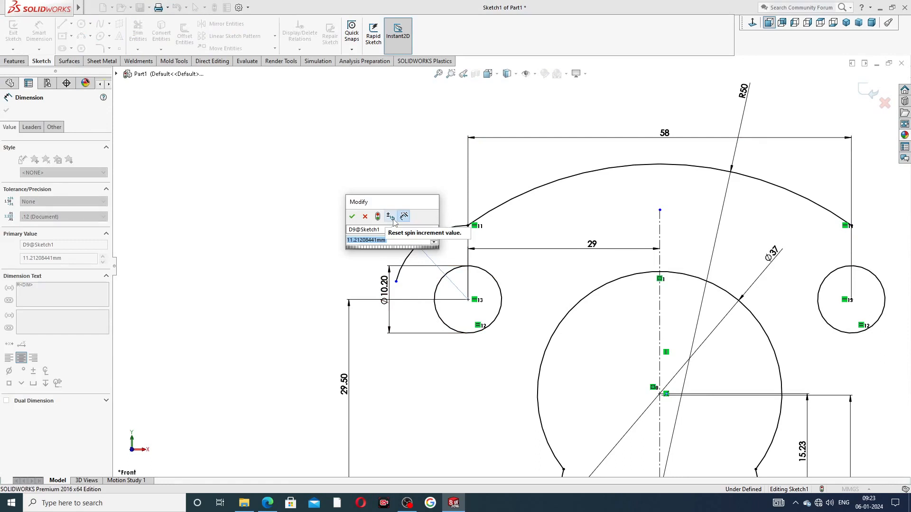
{"action": "type", "text": "11"}
{"action": "key", "text": "Return"}
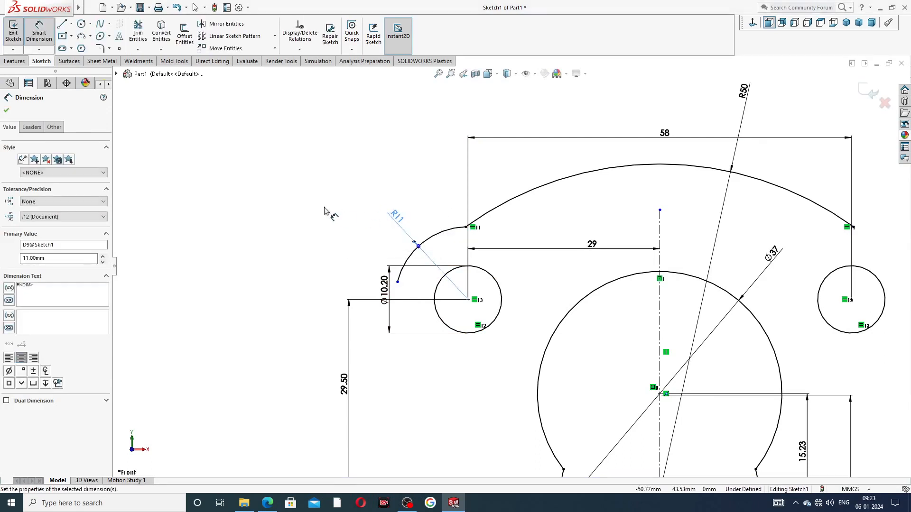
{"action": "right_click", "coordinate": [325, 211]}
{"action": "left_click", "coordinate": [341, 141]}
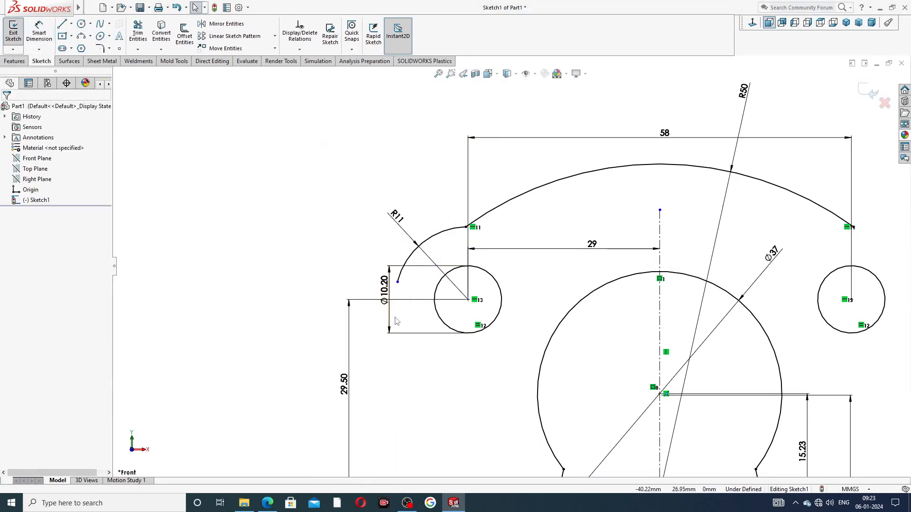
{"action": "left_click_drag", "start_coordinate": [385, 291], "coordinate": [371, 290]}
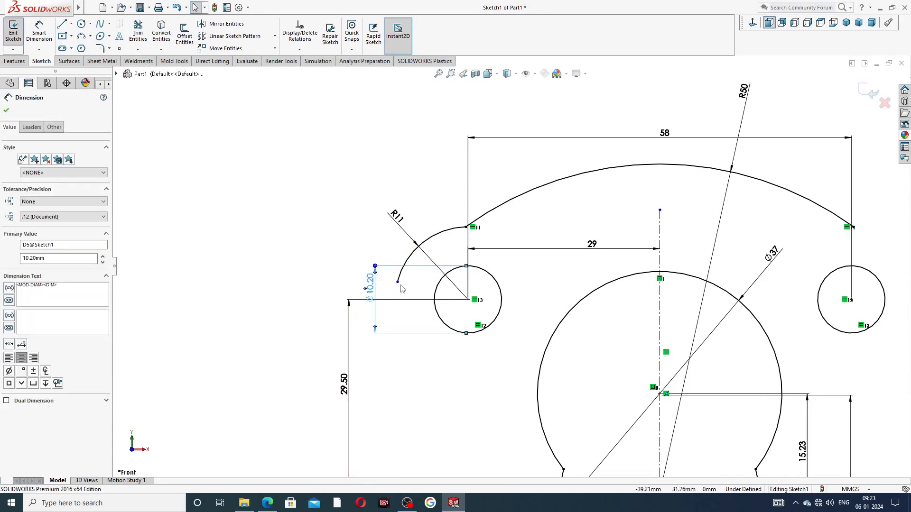
{"action": "key", "text": "Escape"}
Extend the R11 arc's lower endpoint to the height of the left small circle's center and make the two points horizontal
{"action": "left_click", "coordinate": [398, 282]}
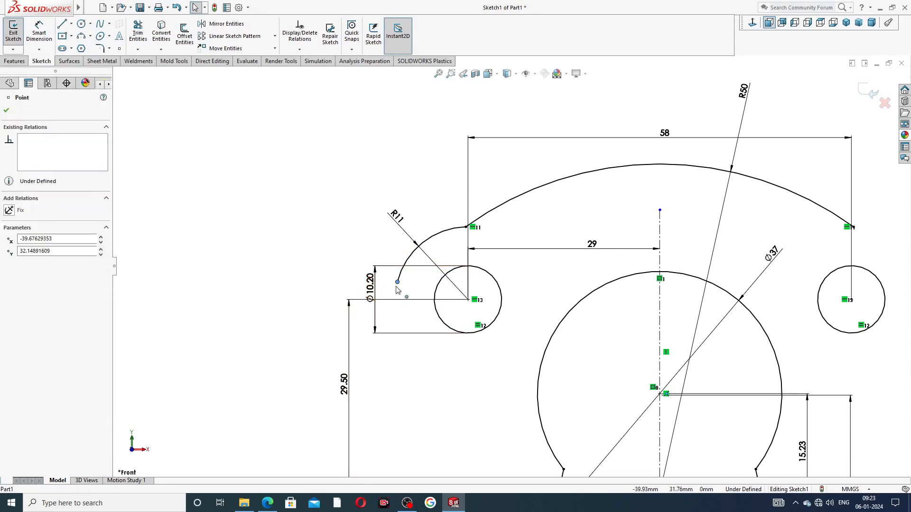
{"action": "left_click_drag", "start_coordinate": [397, 296], "coordinate": [398, 299]}
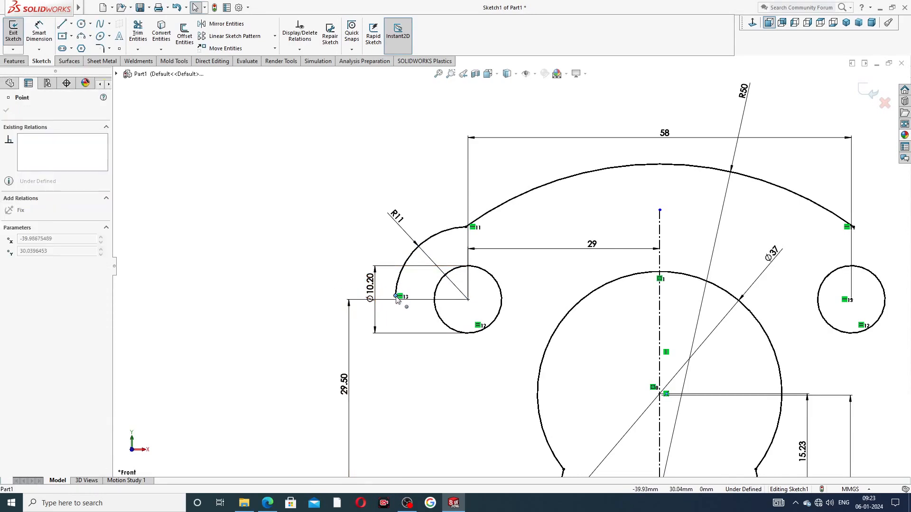
{"action": "left_click", "coordinate": [332, 272]}
{"action": "left_click", "coordinate": [397, 300]}
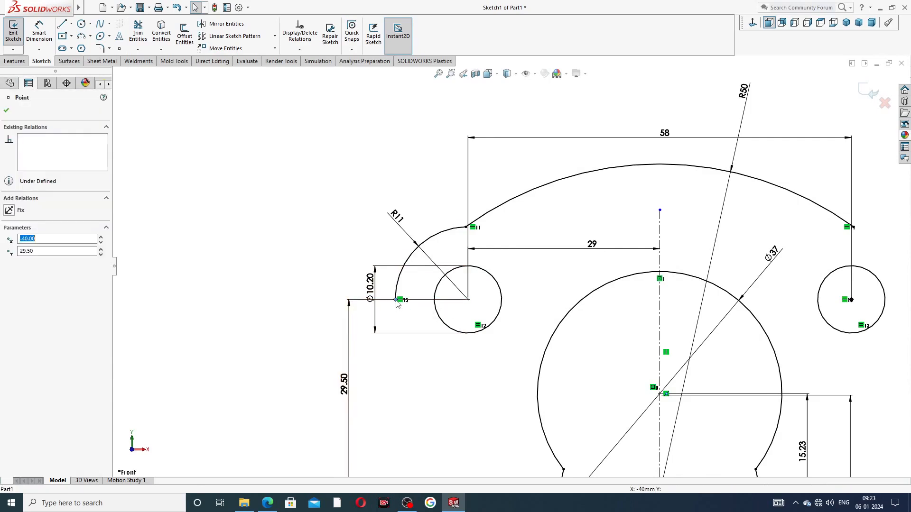
{"action": "left_click", "coordinate": [468, 299], "text": "ctrl"}
{"action": "left_click", "coordinate": [496, 259]}
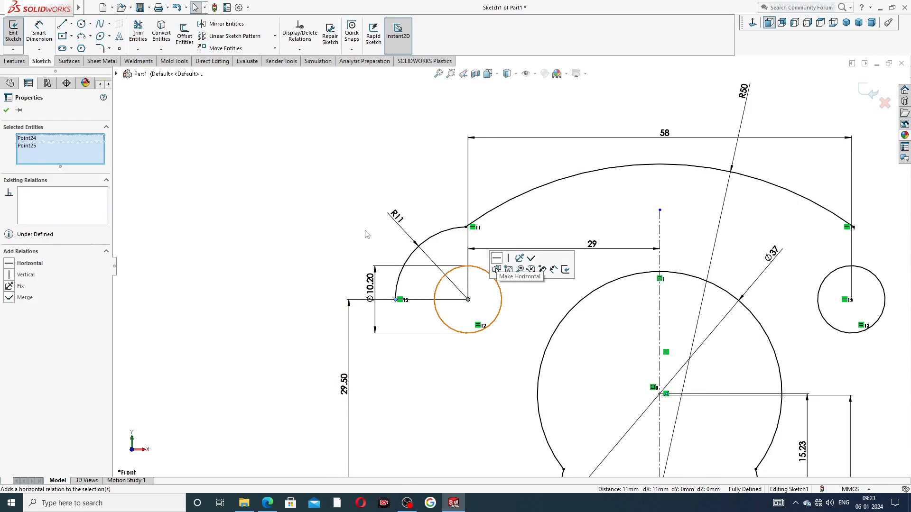
{"action": "left_click", "coordinate": [360, 227]}
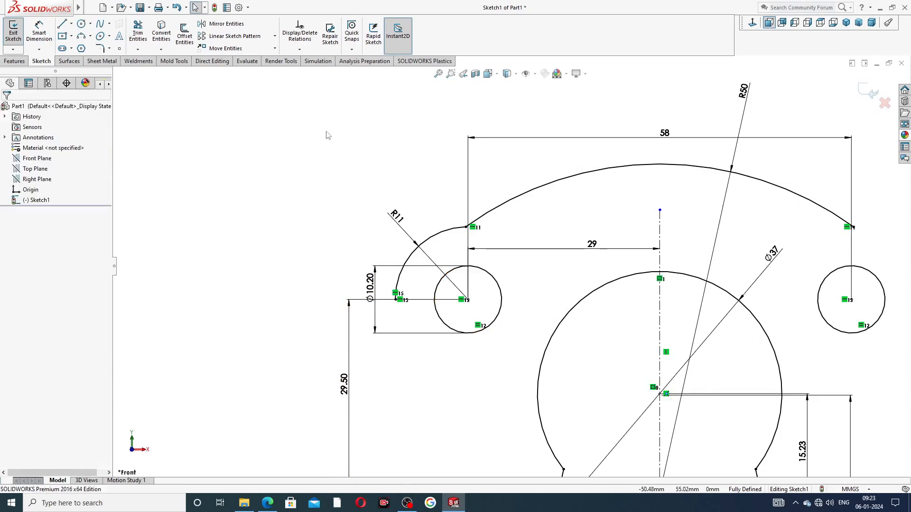
Draw a vertical line about 2.33 mm long down from the R11 arc's lower end and delete the extra segment below it
{"action": "left_click", "coordinate": [62, 24]}
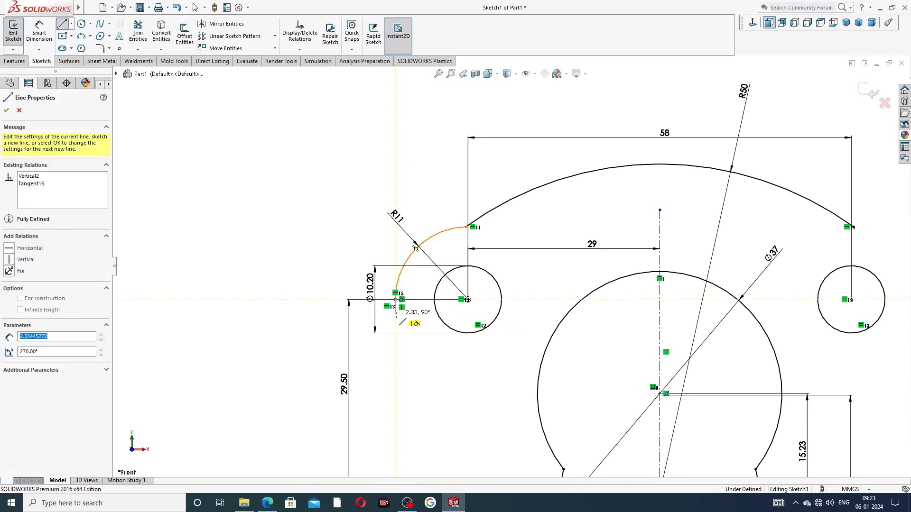
{"action": "left_click", "coordinate": [395, 314]}
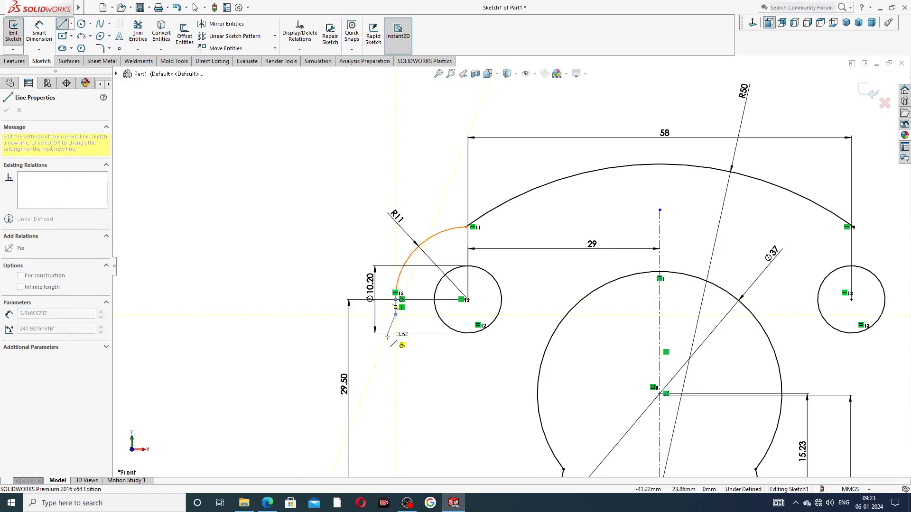
{"action": "key", "text": "z"}
{"action": "scroll", "coordinate": [443, 333], "scroll_direction": "down", "scroll_amount": 3}
{"action": "right_click", "coordinate": [426, 209]}
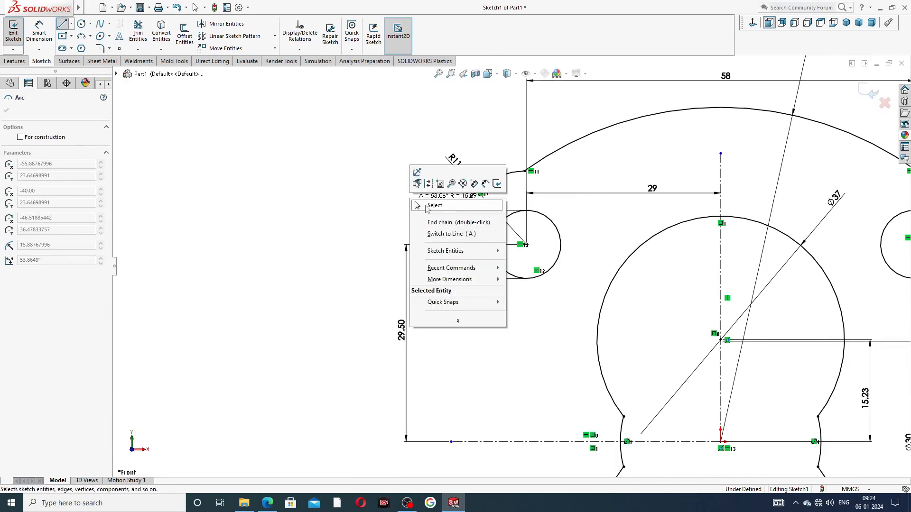
{"action": "left_click", "coordinate": [425, 208]}
{"action": "left_click", "coordinate": [453, 271]}
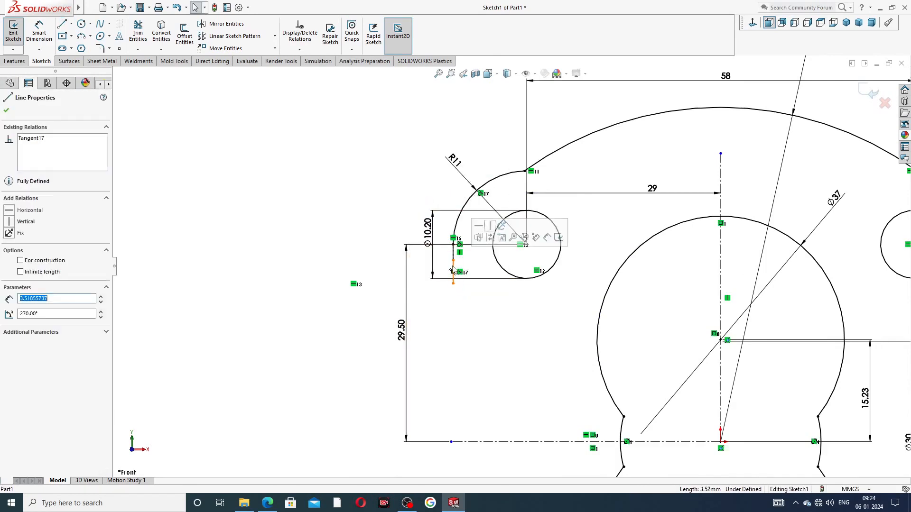
{"action": "key", "text": "Delete"}
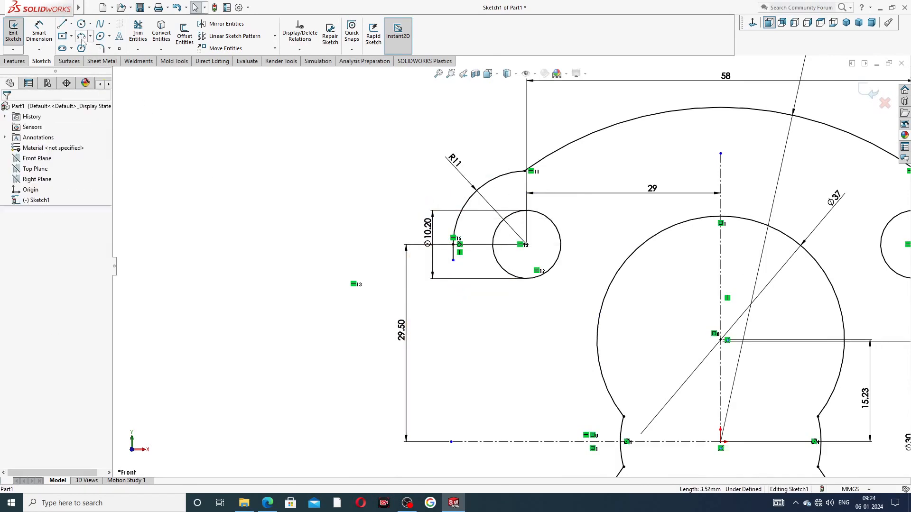
Draw a short line slanting outward from the vertical line's lower end, followed by a vertical line down to the horizontal centerline's level
{"action": "left_click", "coordinate": [62, 24]}
{"action": "scroll", "coordinate": [468, 264], "scroll_direction": "down", "scroll_amount": 2}
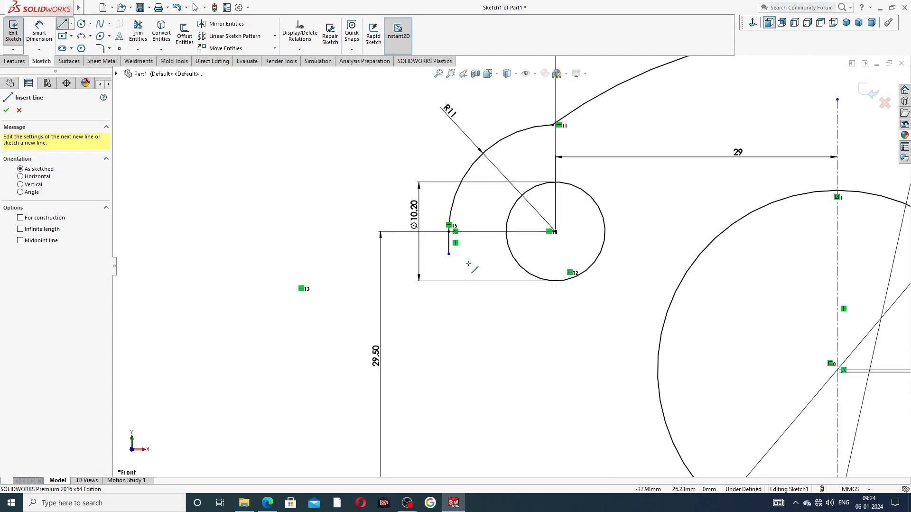
{"action": "left_click", "coordinate": [448, 254]}
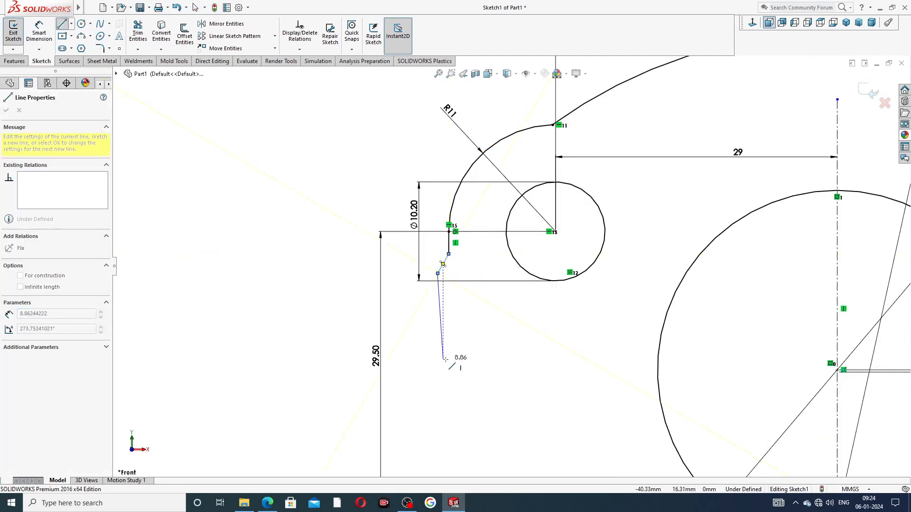
{"action": "scroll", "coordinate": [510, 267], "scroll_direction": "up", "scroll_amount": 3}
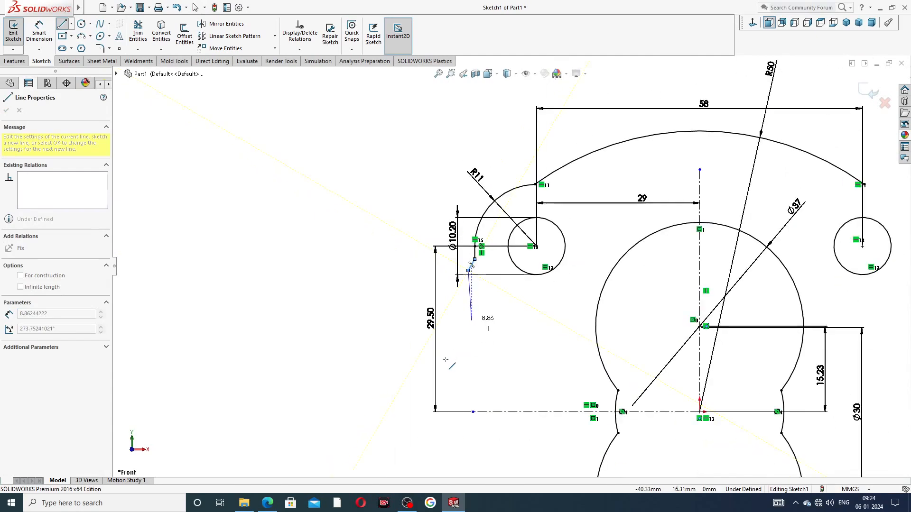
{"action": "left_click", "coordinate": [469, 411]}
{"action": "right_click", "coordinate": [495, 375]}
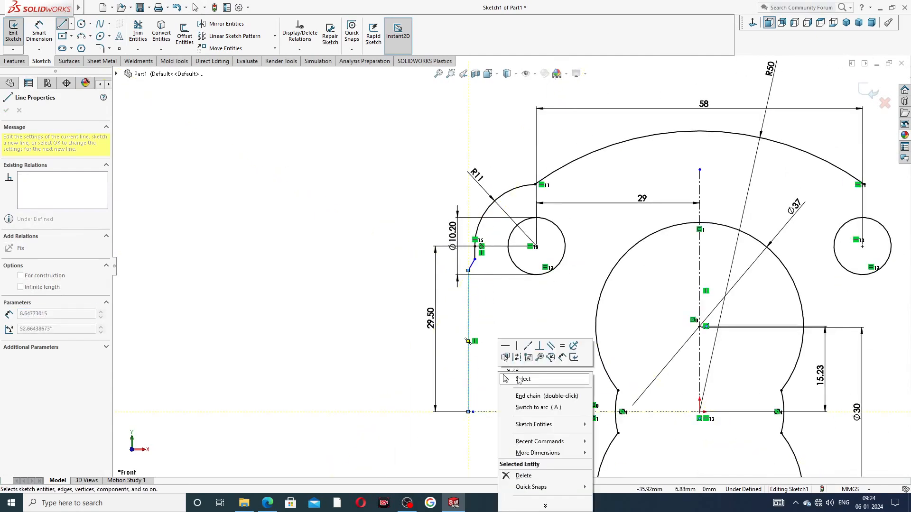
{"action": "left_click", "coordinate": [520, 381]}
Shorten the small vertical line below the R11 arc by moving its joint with the slanted line slightly upward
{"action": "scroll", "coordinate": [530, 328], "scroll_direction": "down", "scroll_amount": 2}
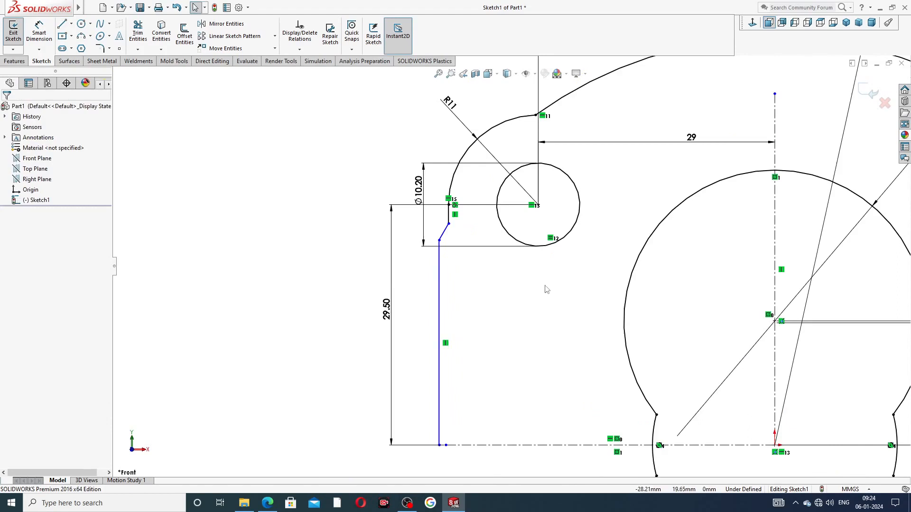
{"action": "scroll", "coordinate": [546, 289], "scroll_direction": "up", "scroll_amount": 1}
{"action": "scroll", "coordinate": [487, 266], "scroll_direction": "down", "scroll_amount": 3}
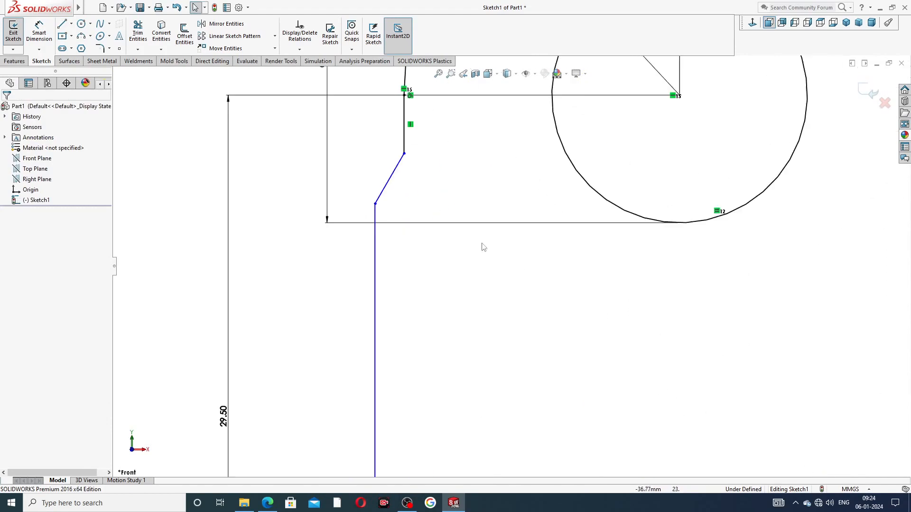
{"action": "scroll", "coordinate": [408, 181], "scroll_direction": "up", "scroll_amount": 2}
{"action": "left_click_drag", "start_coordinate": [437, 189], "coordinate": [437, 175]}
{"action": "left_click", "coordinate": [463, 260]}
{"action": "scroll", "coordinate": [467, 257], "scroll_direction": "up", "scroll_amount": 2}
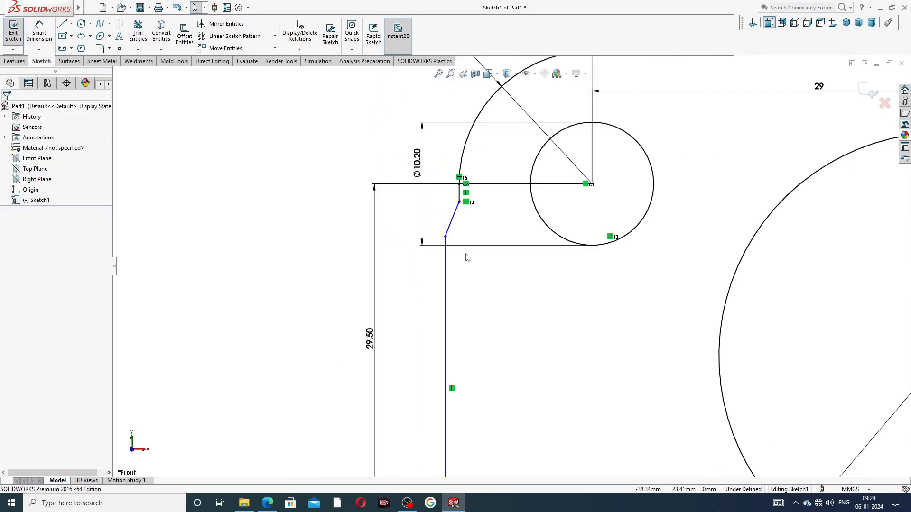
Move the joint between the slanted line and the long vertical line slightly downward
{"action": "scroll", "coordinate": [453, 244], "scroll_direction": "down", "scroll_amount": 2}
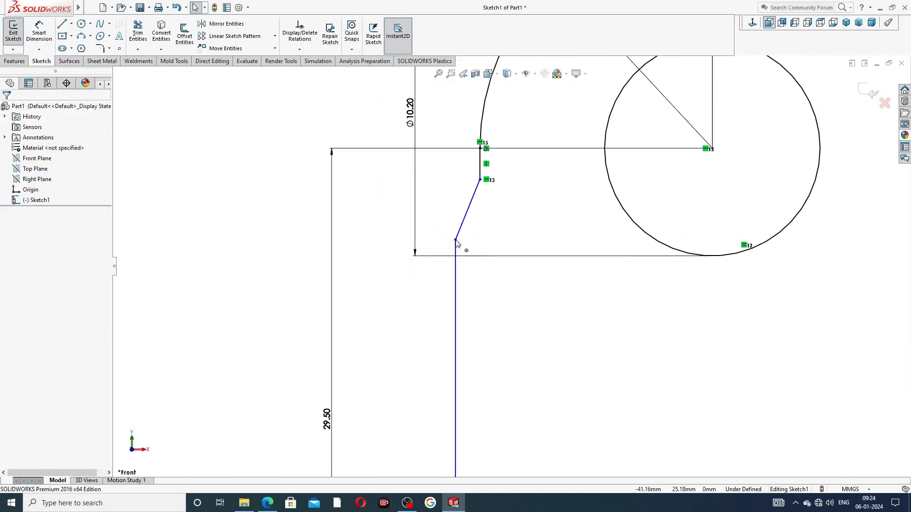
{"action": "mouse_move", "coordinate": [453, 244]}
{"action": "left_mouse_down"}
{"action": "mouse_move", "coordinate": [457, 258]}
{"action": "mouse_move", "coordinate": [456, 247]}
{"action": "left_mouse_up"}
{"action": "left_click", "coordinate": [507, 282]}
{"action": "scroll", "coordinate": [544, 217], "scroll_direction": "up", "scroll_amount": 4}
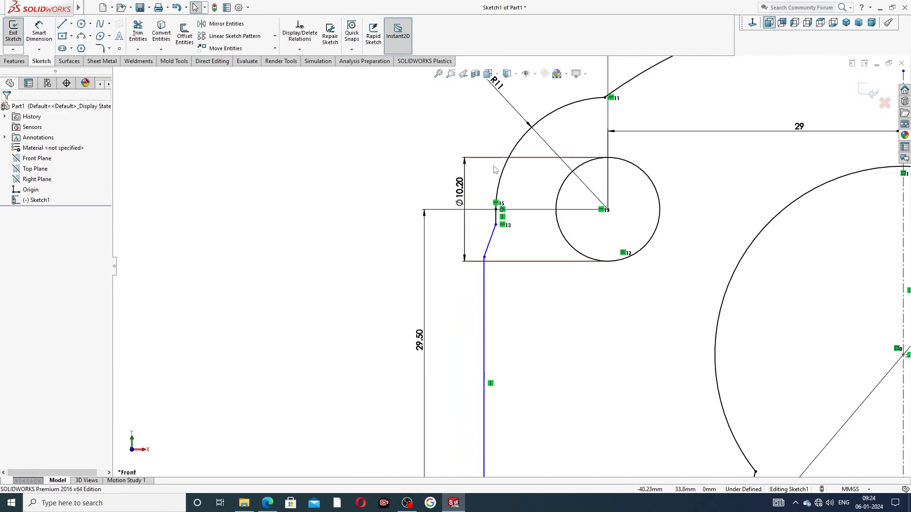
Fillet the corner between the R50 outer arc and the R11 corner arc with a 5 mm radius
{"action": "scroll", "coordinate": [510, 263], "scroll_direction": "up", "scroll_amount": 3}
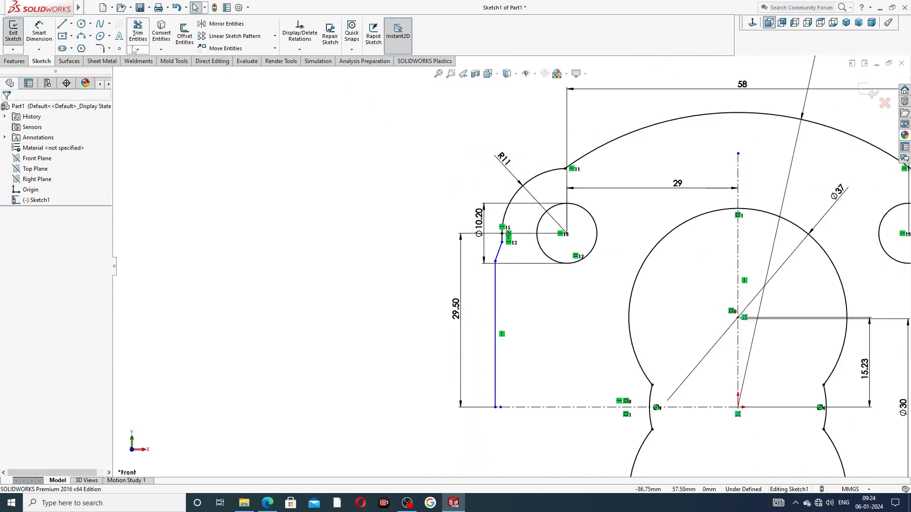
{"action": "left_click", "coordinate": [110, 49]}
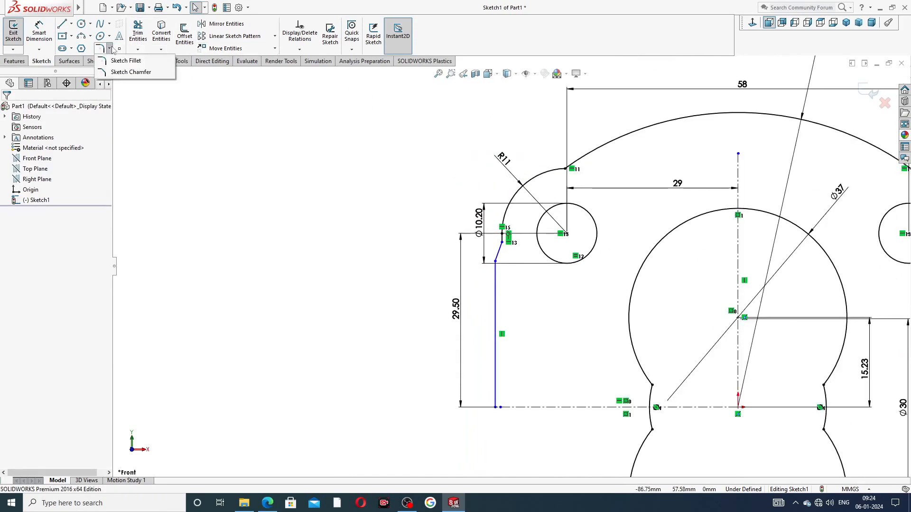
{"action": "left_click", "coordinate": [125, 61]}
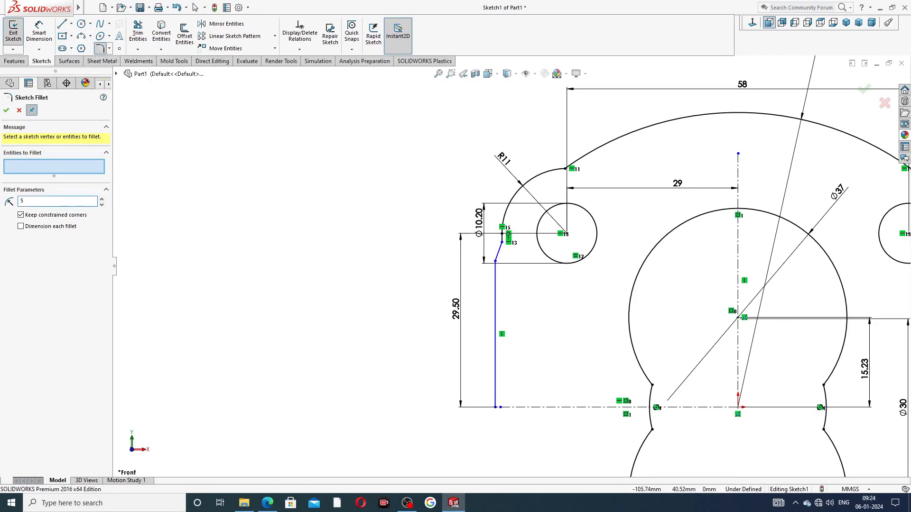
{"action": "left_click", "coordinate": [565, 169]}
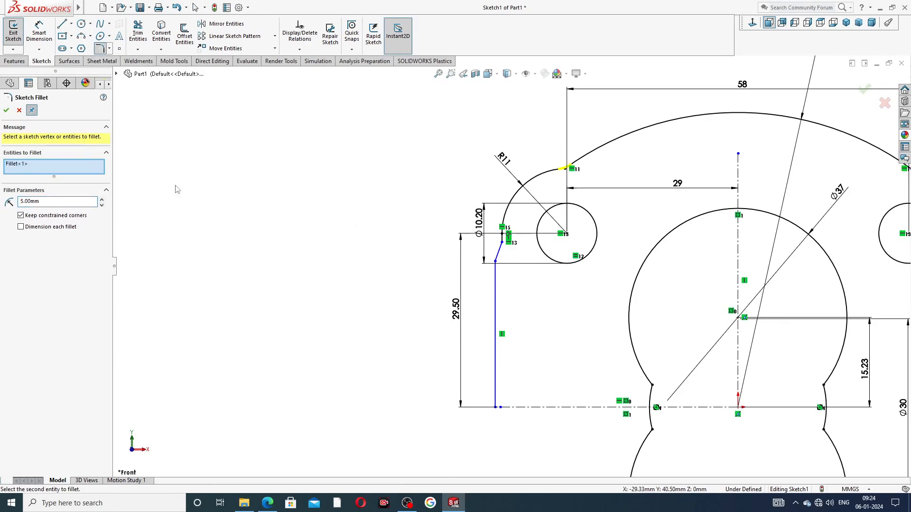
{"action": "left_click", "coordinate": [6, 111]}
Add a 1.5 mm sketch fillet where the short vertical line below the R11 arc meets the slanted line
{"action": "double_click", "coordinate": [48, 201]}
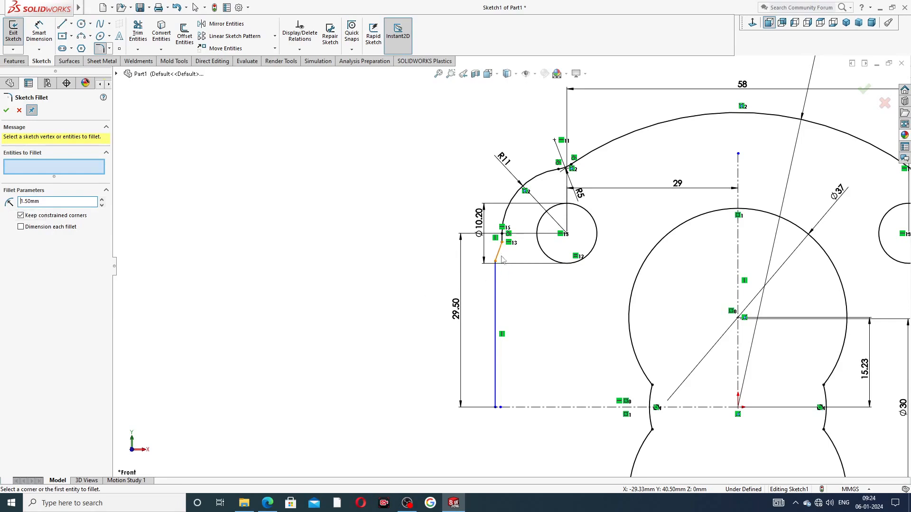
{"action": "scroll", "coordinate": [504, 245], "scroll_direction": "down", "scroll_amount": 5}
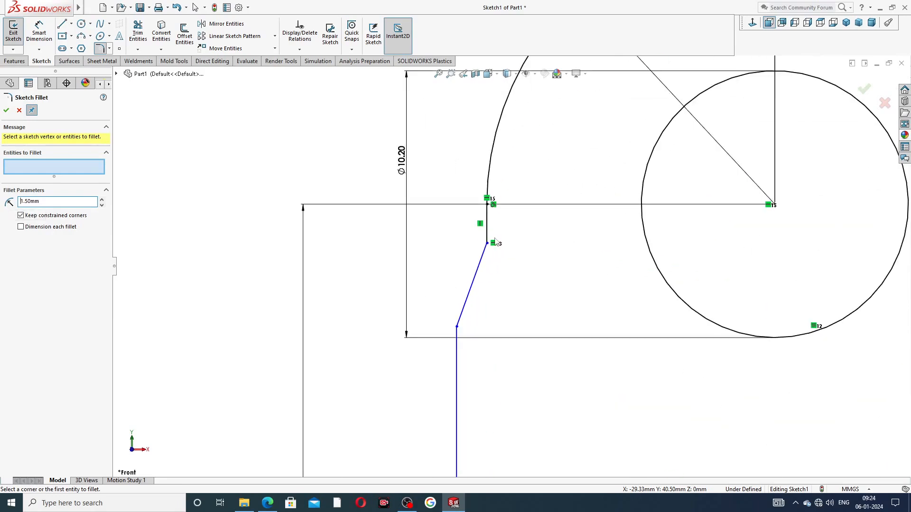
{"action": "left_click", "coordinate": [487, 244]}
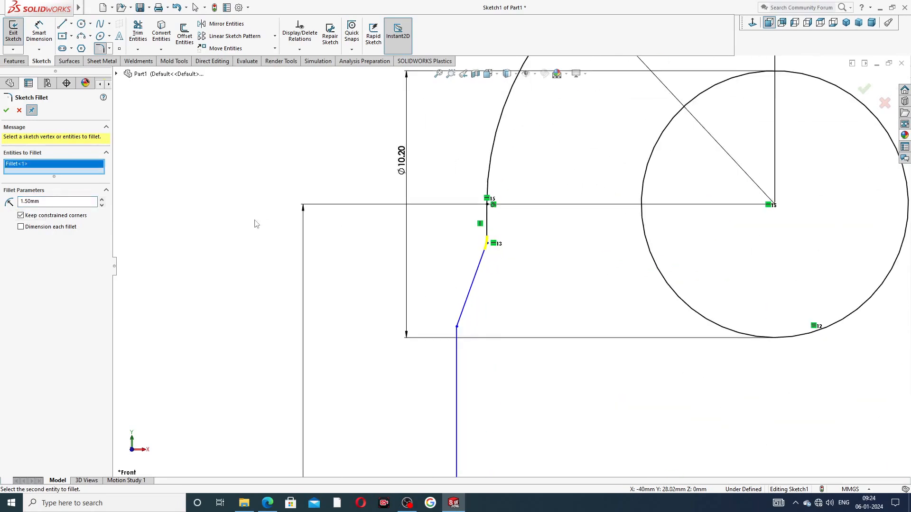
{"action": "left_click", "coordinate": [6, 110]}
{"action": "left_click", "coordinate": [6, 110]}
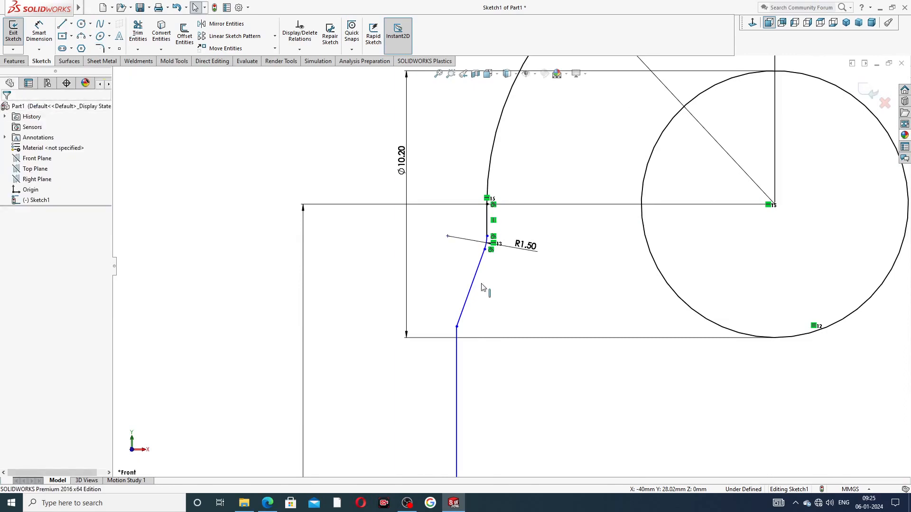
{"action": "mouse_move", "coordinate": [530, 248]}
{"action": "left_mouse_down"}
{"action": "mouse_move", "coordinate": [530, 257]}
{"action": "mouse_move", "coordinate": [534, 251]}
{"action": "left_mouse_up"}
{"action": "left_click", "coordinate": [561, 234]}
{"action": "scroll", "coordinate": [517, 262], "scroll_direction": "up", "scroll_amount": 5}
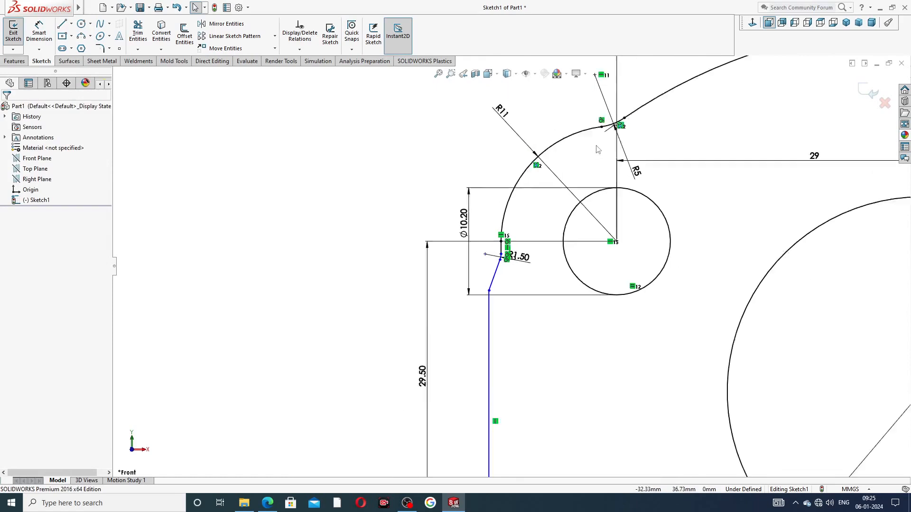
{"action": "mouse_move", "coordinate": [600, 200]}
{"action": "left_mouse_down"}
{"action": "mouse_move", "coordinate": [605, 206]}
{"action": "mouse_move", "coordinate": [567, 190]}
{"action": "mouse_move", "coordinate": [592, 185]}
{"action": "mouse_move", "coordinate": [611, 207]}
{"action": "left_mouse_up"}
Dimension the long vertical side line 42 mm from the vertical centerline
{"action": "scroll", "coordinate": [617, 332], "scroll_direction": "up", "scroll_amount": 4}
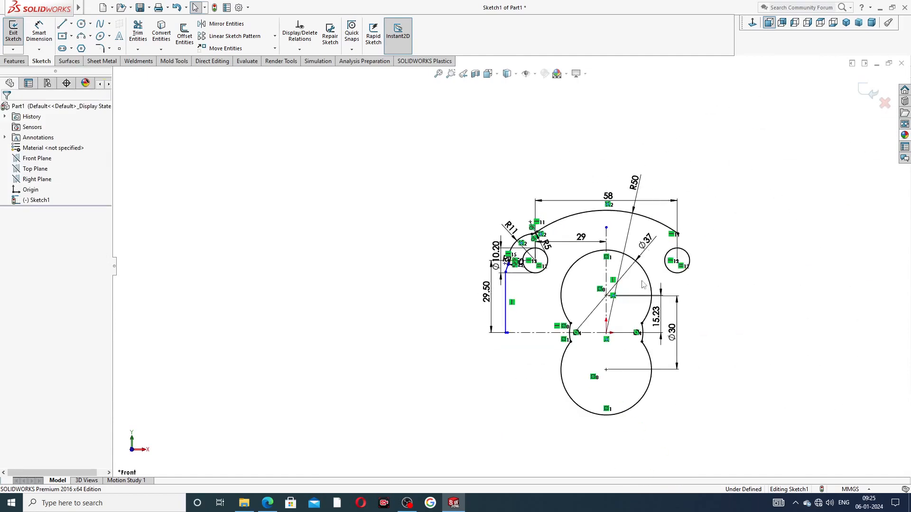
{"action": "scroll", "coordinate": [617, 332], "scroll_direction": "down", "scroll_amount": 1}
{"action": "left_click", "coordinate": [39, 33]}
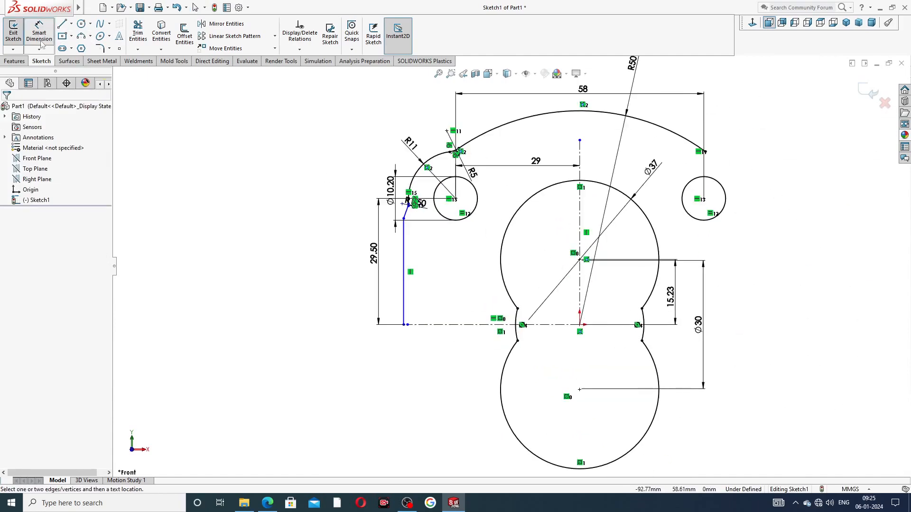
{"action": "left_click", "coordinate": [404, 294]}
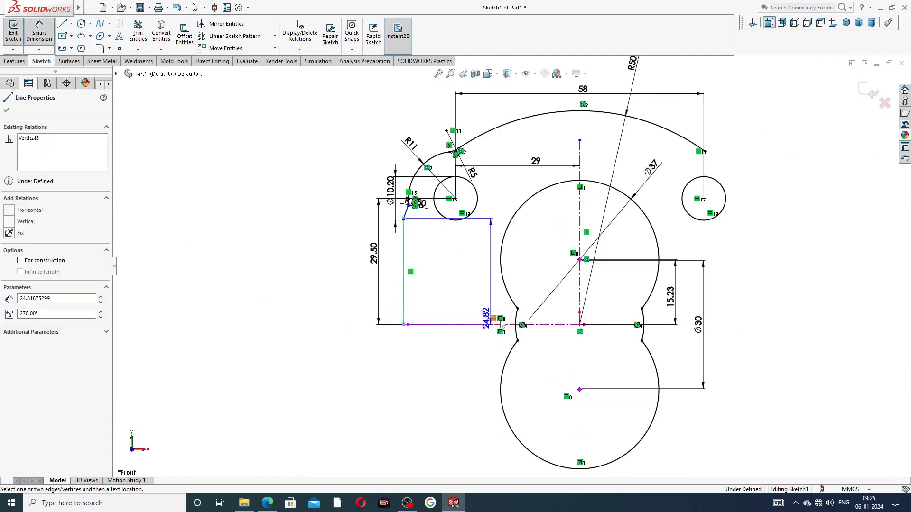
{"action": "left_click", "coordinate": [585, 307]}
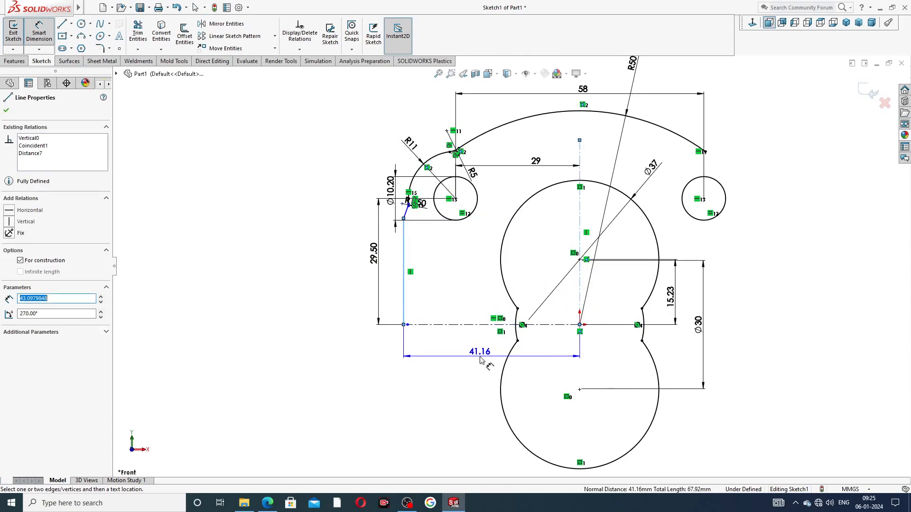
{"action": "left_click", "coordinate": [481, 362]}
{"action": "type", "text": "42"}
{"action": "key", "text": "Return"}
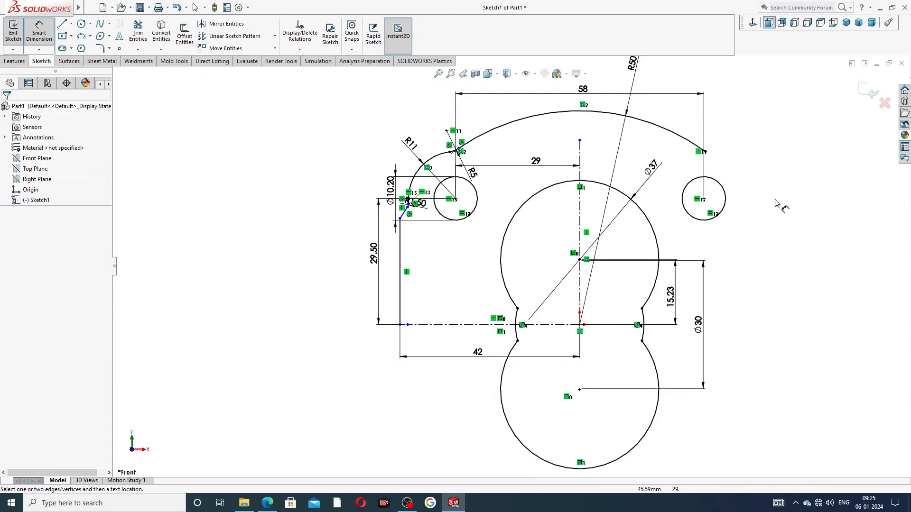
{"action": "scroll", "coordinate": [448, 186], "scroll_direction": "down", "scroll_amount": 1}
{"action": "scroll", "coordinate": [698, 177], "scroll_direction": "up", "scroll_amount": 2}
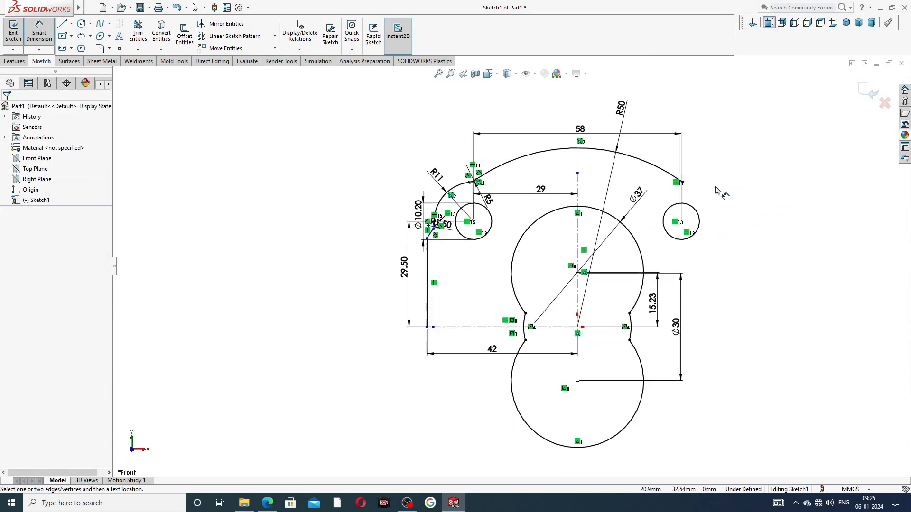
{"action": "right_click", "coordinate": [736, 168]}
{"action": "left_click", "coordinate": [757, 140]}
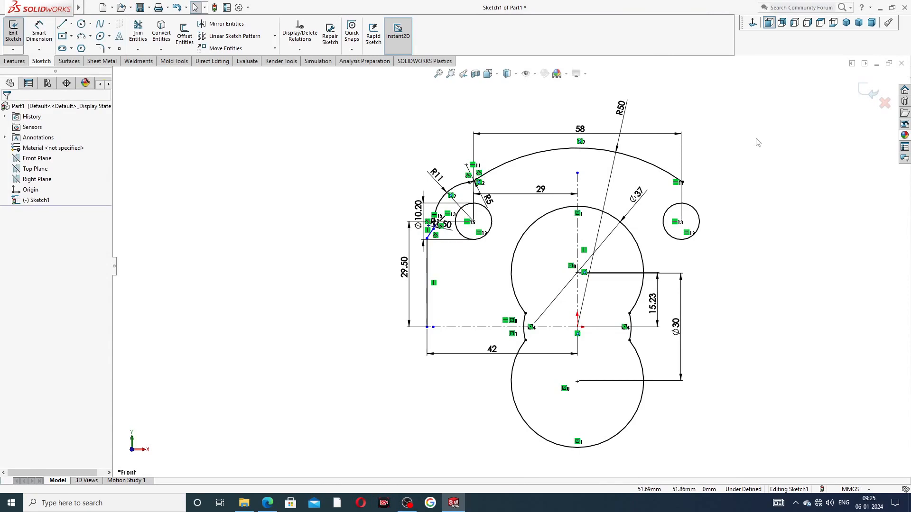
Move the R11 and R5 dimension labels farther out from the corner so they are easier to read
{"action": "left_click_drag", "start_coordinate": [436, 176], "coordinate": [430, 159]}
{"action": "left_click_drag", "start_coordinate": [471, 193], "coordinate": [539, 192]}
{"action": "left_click", "coordinate": [380, 154]}
{"action": "left_click", "coordinate": [419, 176]}
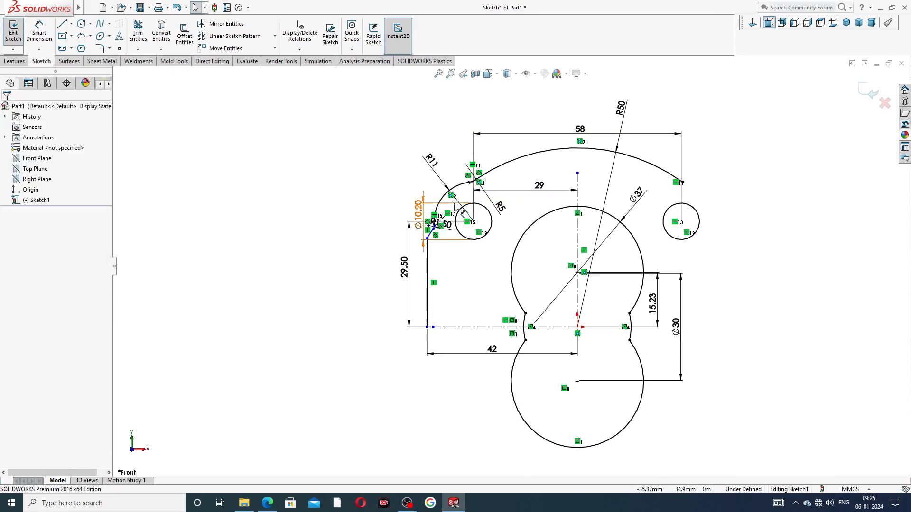
Mirror the R5 fillet, R11 arc, short vertical line, R1.5 fillet, slanted line and long side line about the vertical centerline
{"action": "left_click", "coordinate": [244, 28]}
{"action": "scroll", "coordinate": [574, 185], "scroll_direction": "down", "scroll_amount": 3}
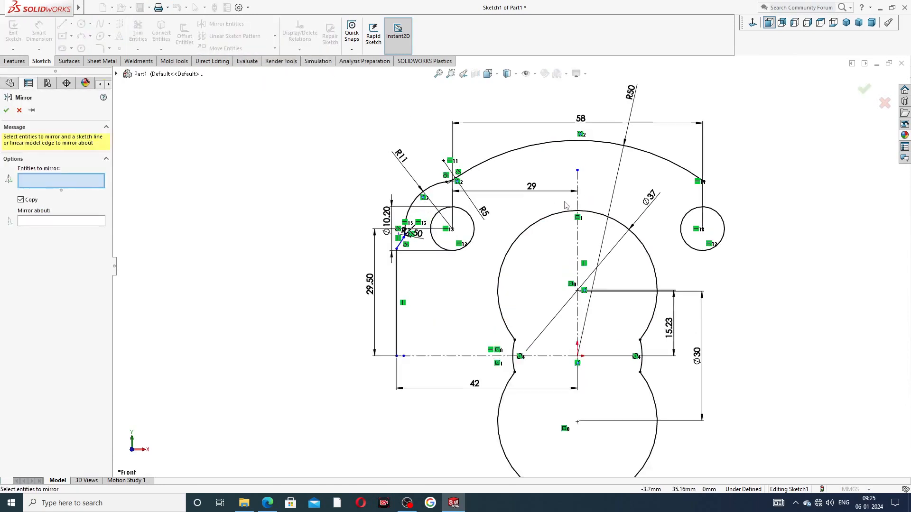
{"action": "scroll", "coordinate": [432, 160], "scroll_direction": "down", "scroll_amount": 3}
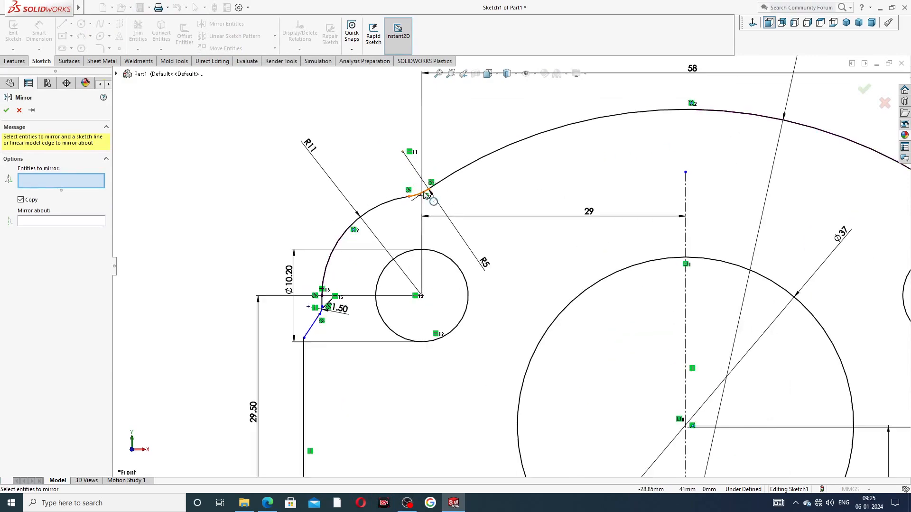
{"action": "left_click", "coordinate": [428, 180]}
{"action": "left_click", "coordinate": [402, 201]}
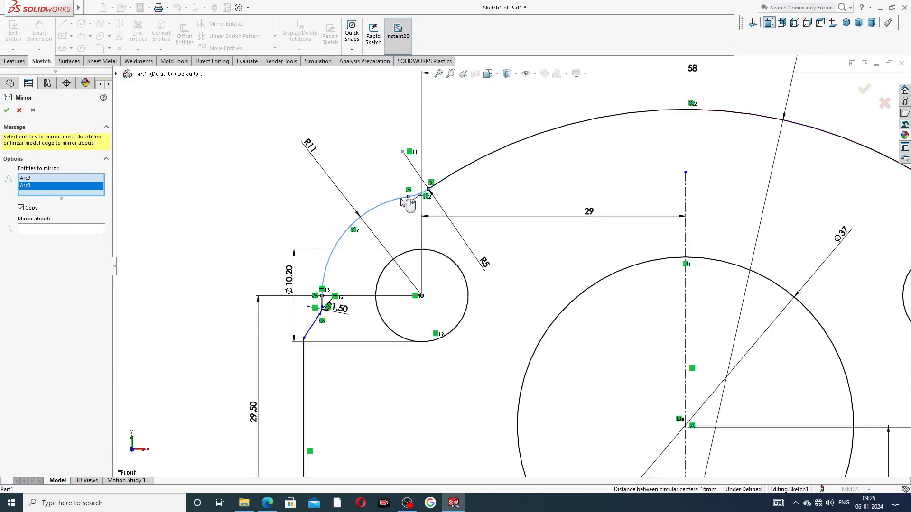
{"action": "scroll", "coordinate": [334, 307], "scroll_direction": "down", "scroll_amount": 2}
{"action": "left_click", "coordinate": [345, 297]}
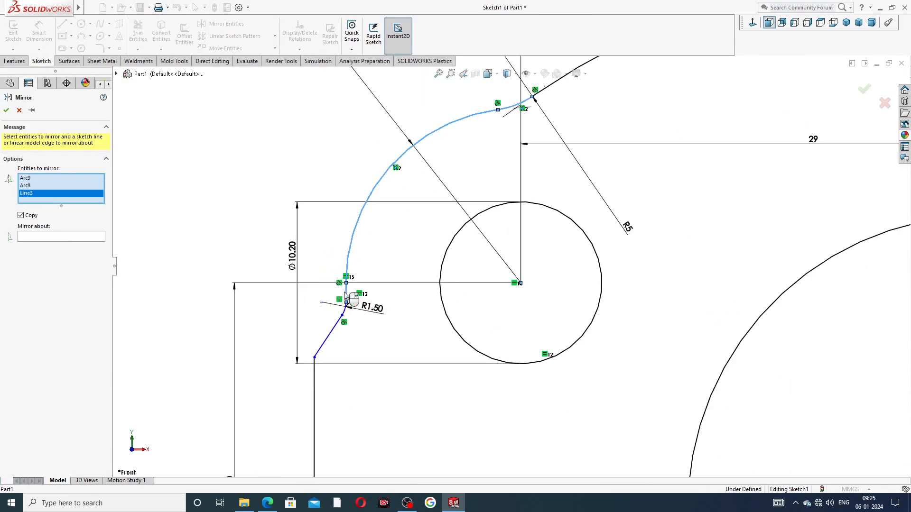
{"action": "scroll", "coordinate": [349, 308], "scroll_direction": "down", "scroll_amount": 2}
{"action": "left_click", "coordinate": [343, 313]}
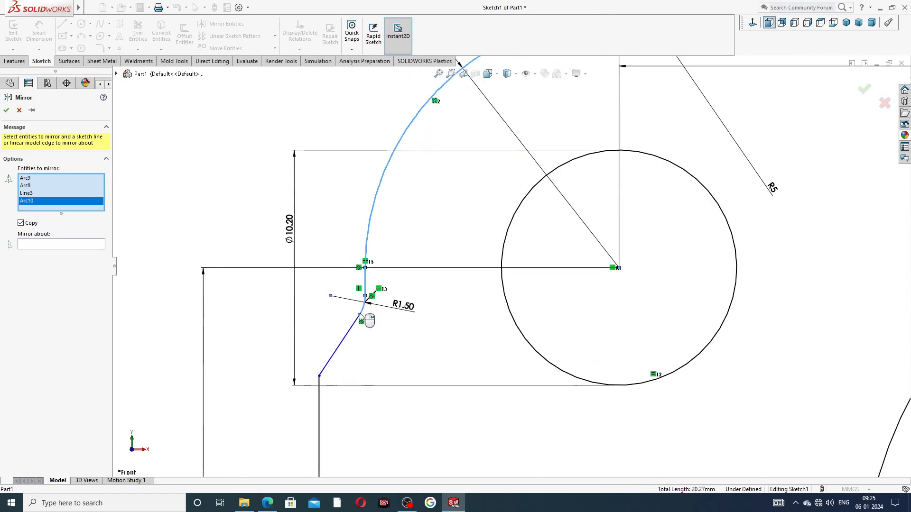
{"action": "left_click", "coordinate": [348, 340]}
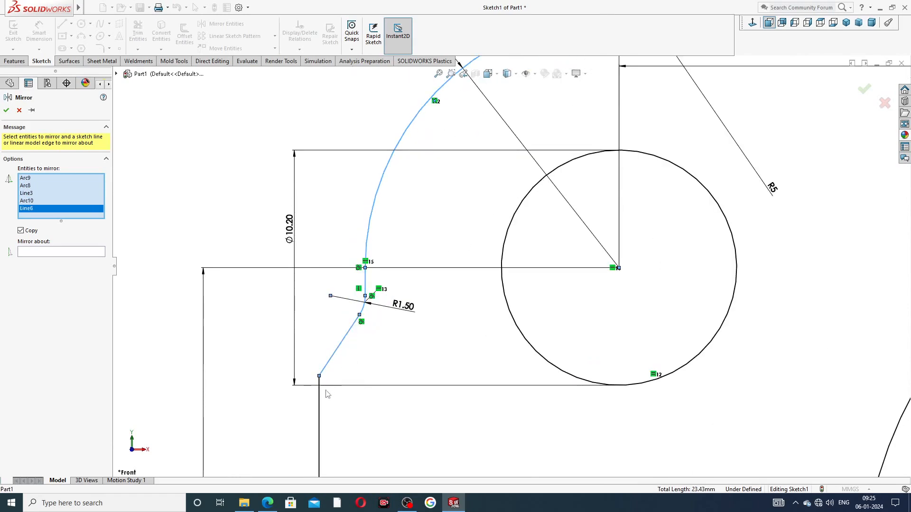
{"action": "left_click", "coordinate": [322, 397]}
{"action": "scroll", "coordinate": [488, 324], "scroll_direction": "up", "scroll_amount": 2}
{"action": "scroll", "coordinate": [627, 307], "scroll_direction": "up", "scroll_amount": 3}
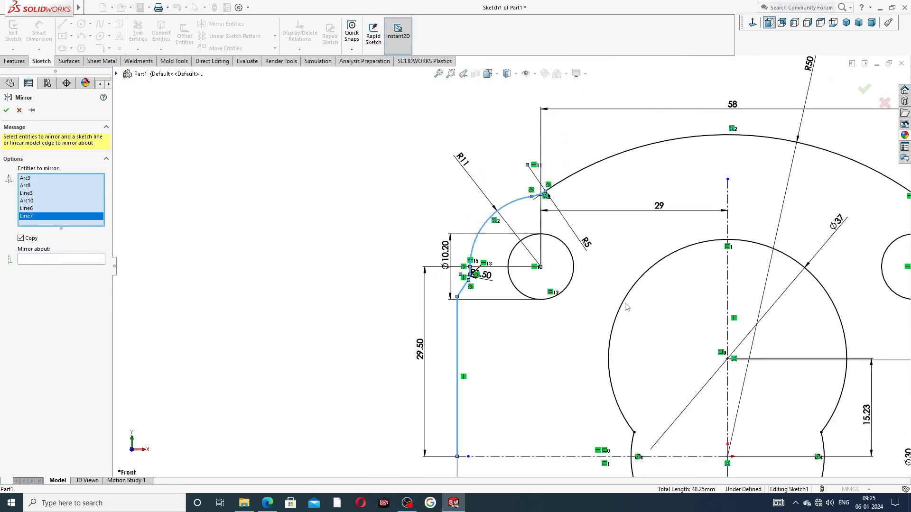
{"action": "left_click", "coordinate": [55, 260]}
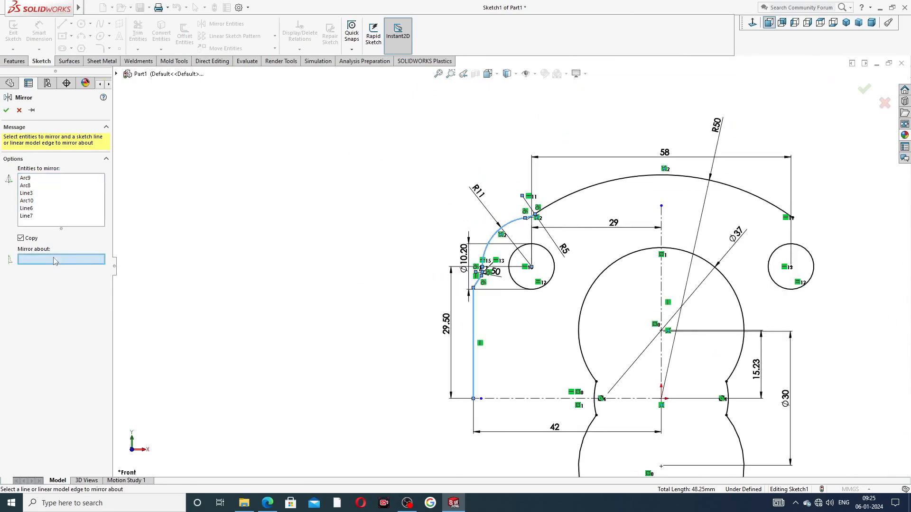
{"action": "left_click", "coordinate": [662, 240]}
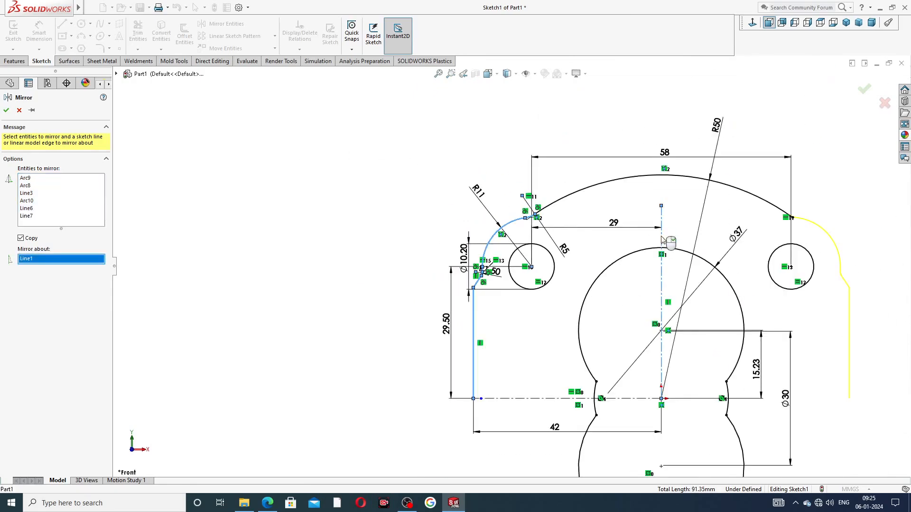
{"action": "scroll", "coordinate": [796, 263], "scroll_direction": "down", "scroll_amount": 3}
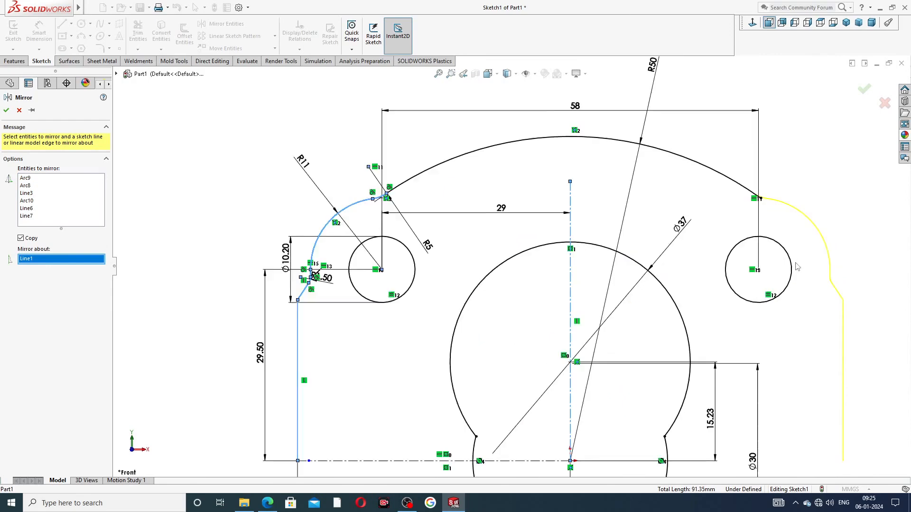
{"action": "left_click", "coordinate": [865, 93]}
Delete the conflicting 29 mm dimension between the corner circle's center and the vertical centerline
{"action": "key", "text": "z"}
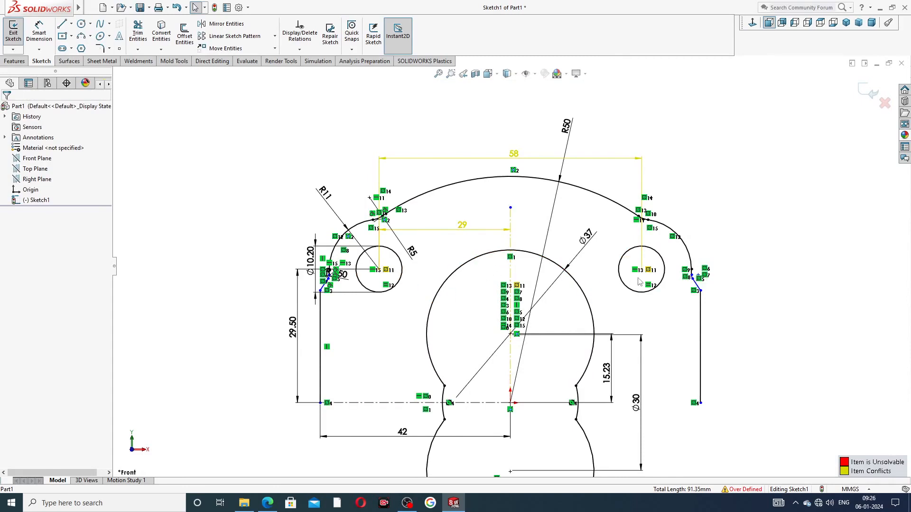
{"action": "left_click", "coordinate": [484, 231]}
{"action": "key", "text": "Delete"}
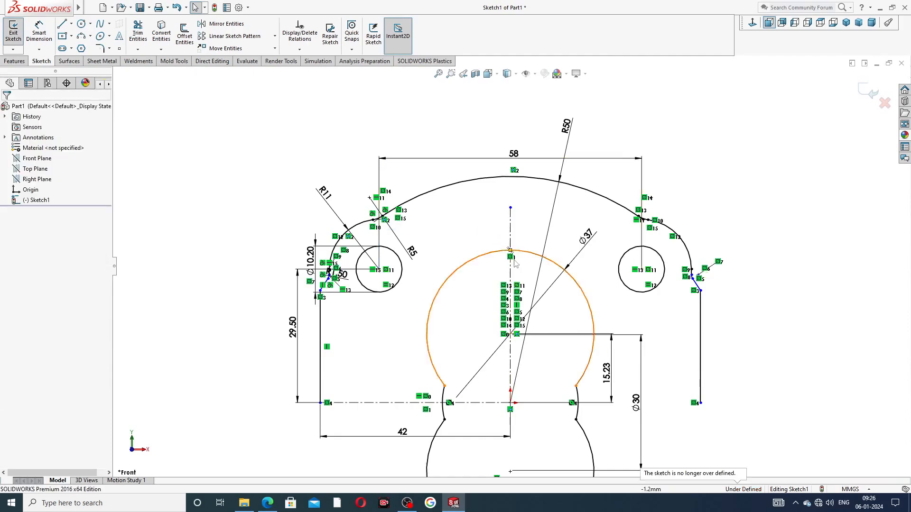
Trim the leftover end of the R50 outer arc that extends past the mirrored R5 fillet
{"action": "scroll", "coordinate": [646, 291], "scroll_direction": "down", "scroll_amount": 6}
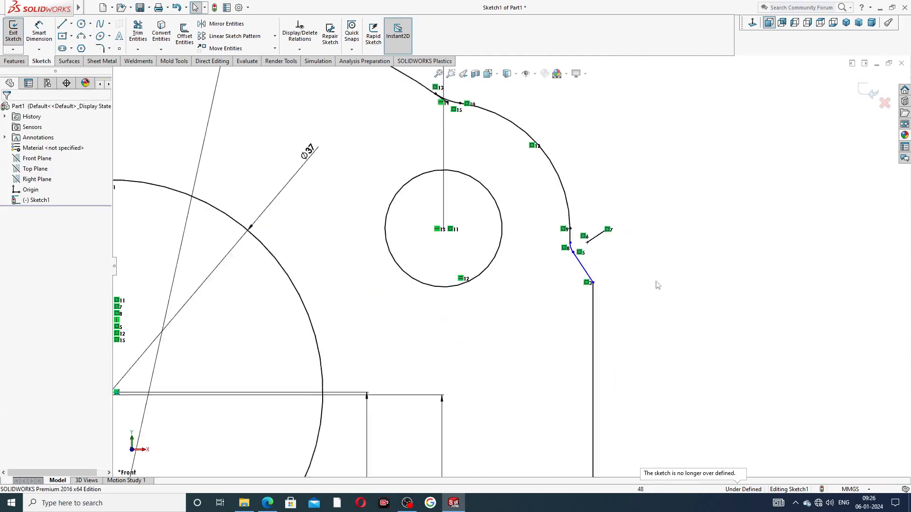
{"action": "scroll", "coordinate": [502, 192], "scroll_direction": "up", "scroll_amount": 8}
{"action": "scroll", "coordinate": [457, 173], "scroll_direction": "down", "scroll_amount": 10}
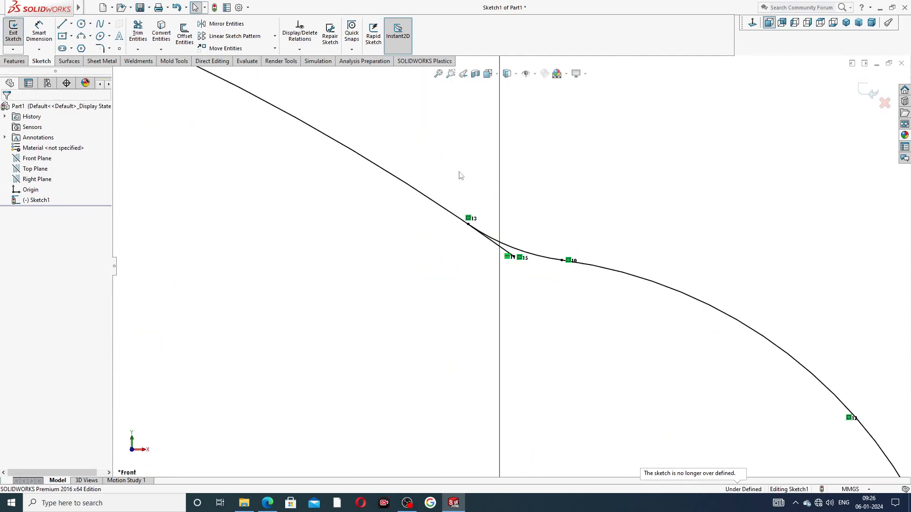
{"action": "left_click", "coordinate": [142, 34]}
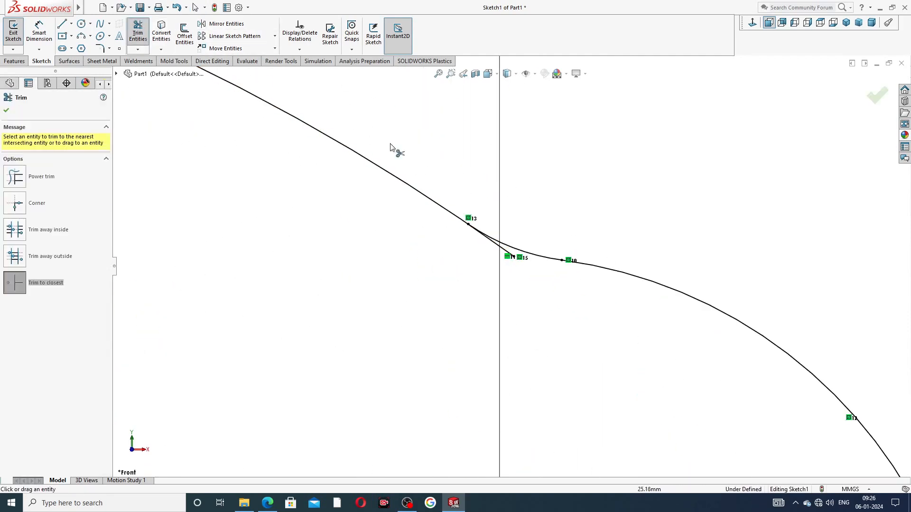
{"action": "left_click", "coordinate": [504, 249]}
{"action": "scroll", "coordinate": [580, 221], "scroll_direction": "up", "scroll_amount": 4}
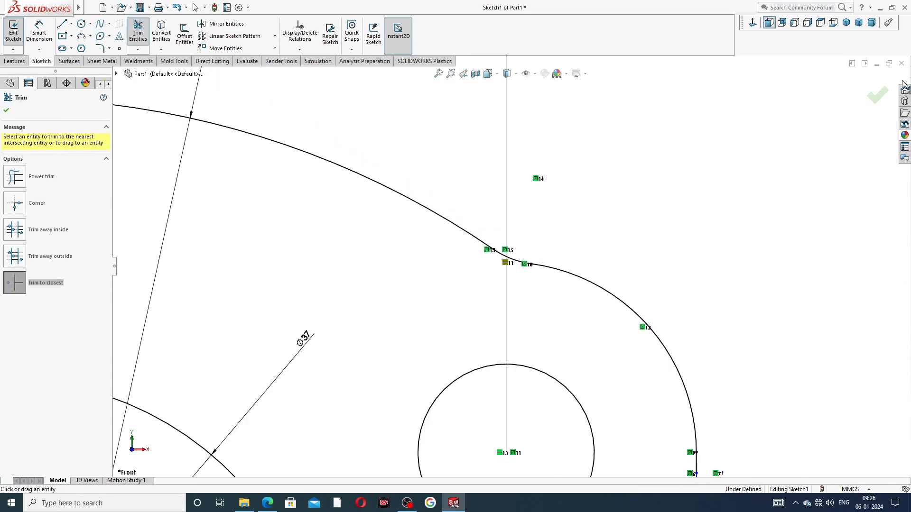
{"action": "left_click", "coordinate": [878, 96]}
{"action": "scroll", "coordinate": [536, 213], "scroll_direction": "up", "scroll_amount": 3}
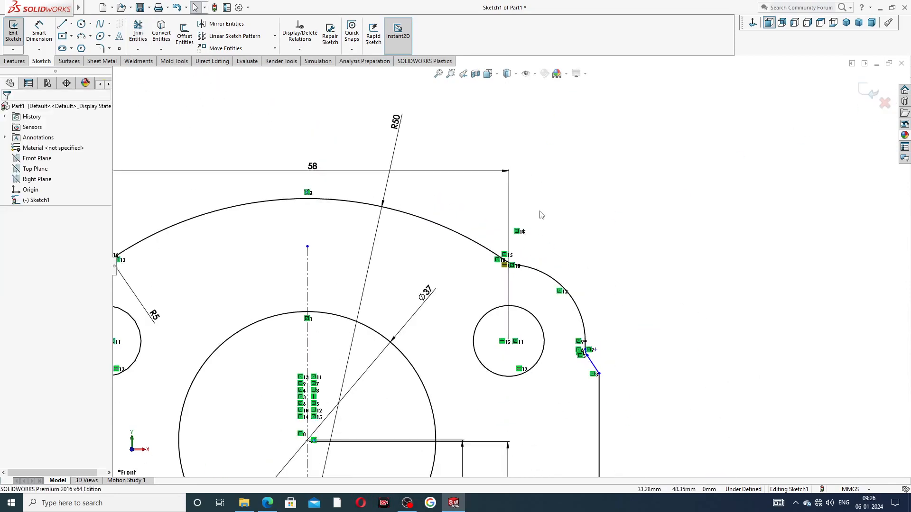
{"action": "scroll", "coordinate": [350, 312], "scroll_direction": "up", "scroll_amount": 3}
{"action": "scroll", "coordinate": [350, 312], "scroll_direction": "up", "scroll_amount": 2}
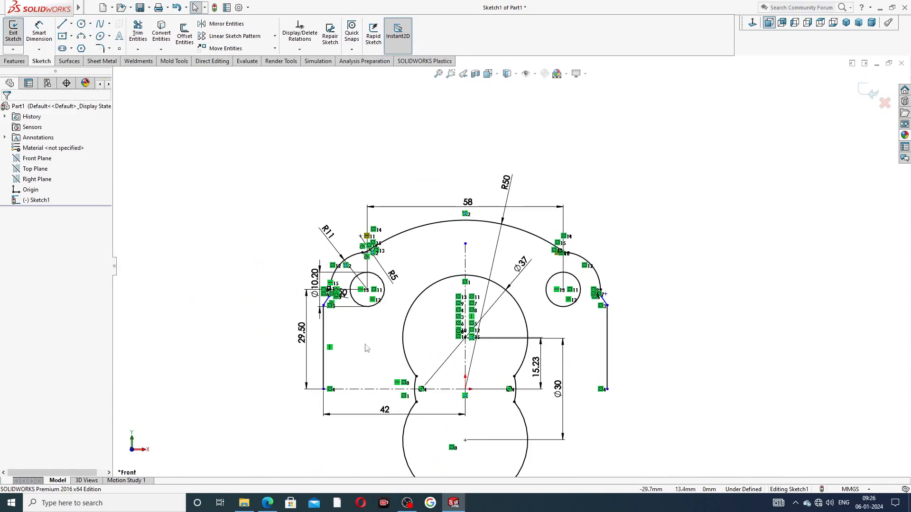
{"action": "scroll", "coordinate": [378, 368], "scroll_direction": "down", "scroll_amount": 1}
{"action": "scroll", "coordinate": [391, 374], "scroll_direction": "up", "scroll_amount": 1}
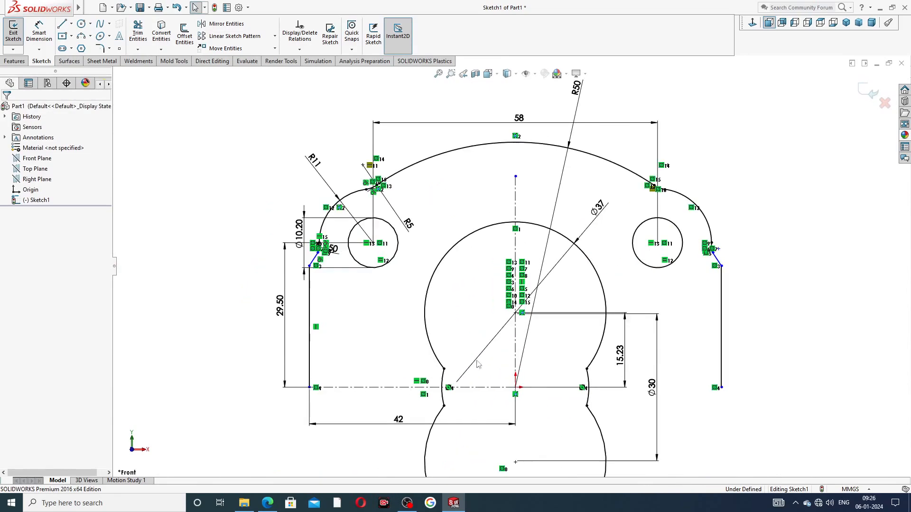
{"action": "scroll", "coordinate": [464, 368], "scroll_direction": "up", "scroll_amount": 1}
{"action": "scroll", "coordinate": [467, 330], "scroll_direction": "down", "scroll_amount": 1}
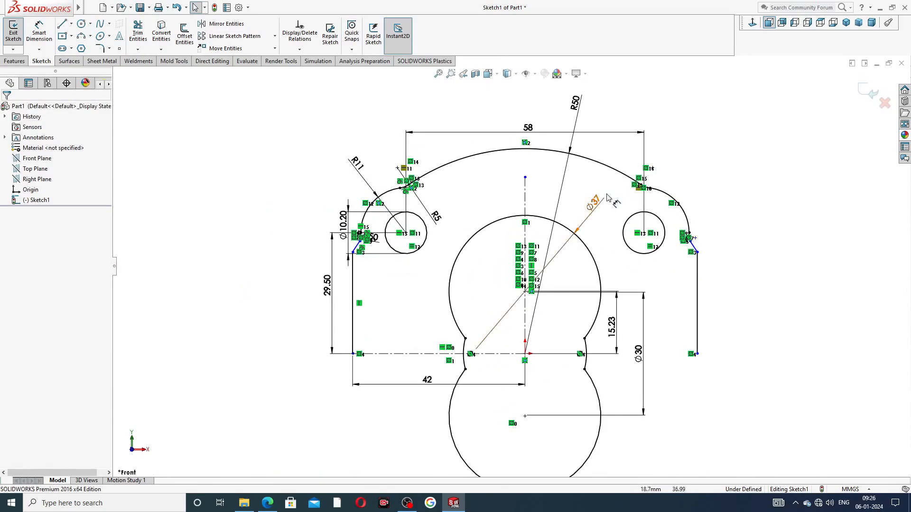
{"action": "left_click", "coordinate": [226, 23]}
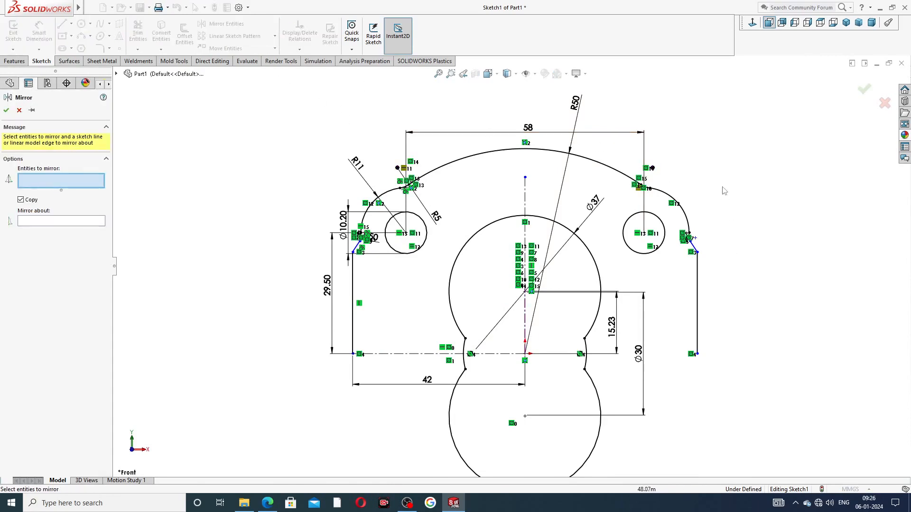
{"action": "mouse_move", "coordinate": [743, 217]}
{"action": "left_mouse_down"}
{"action": "mouse_move", "coordinate": [665, 315]}
{"action": "mouse_move", "coordinate": [599, 237]}
{"action": "mouse_move", "coordinate": [604, 170]}
{"action": "mouse_move", "coordinate": [617, 152]}
{"action": "left_mouse_up"}
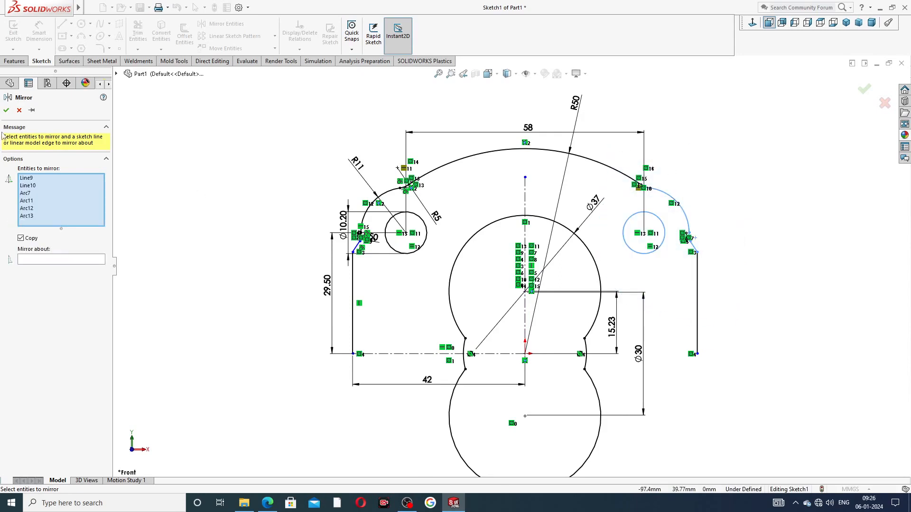
{"action": "left_click", "coordinate": [20, 110]}
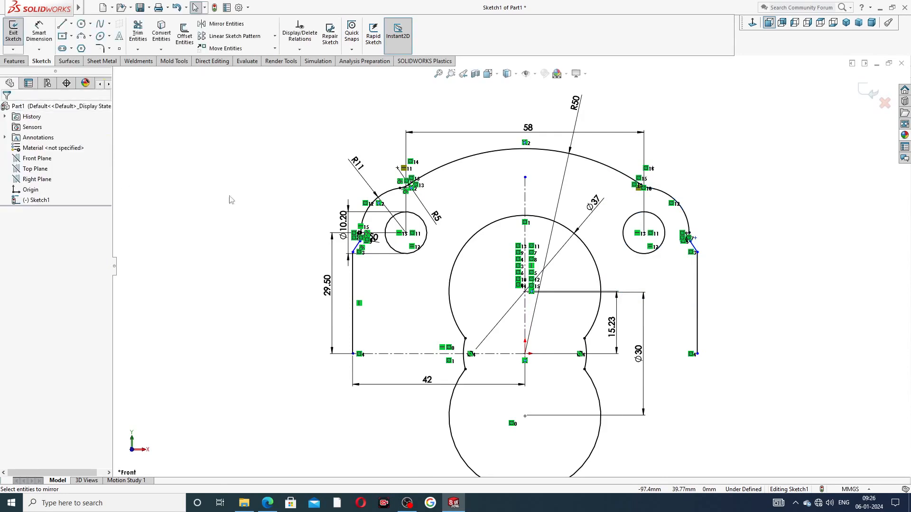
Mirror the upper outline, including the R50 arc, both corner profiles and side lines, and both 10.2 mm circles about the horizontal centerline
{"action": "left_click", "coordinate": [219, 24]}
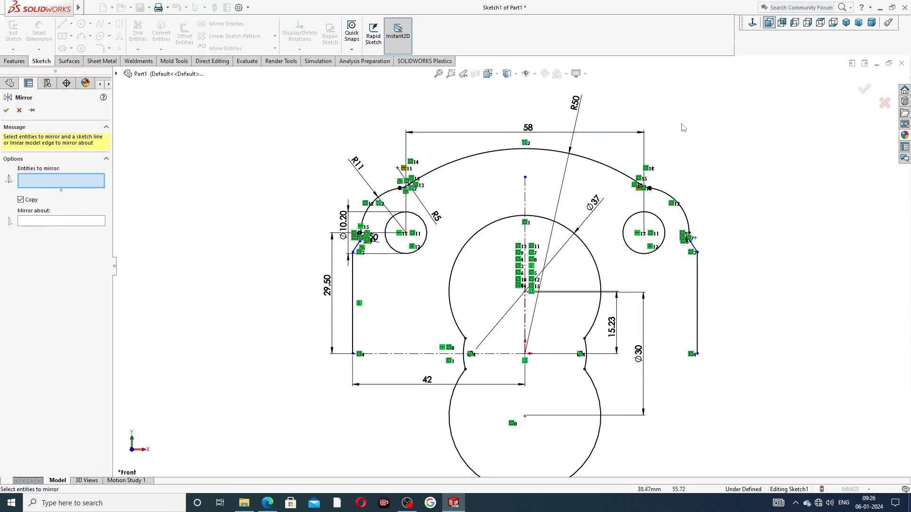
{"action": "mouse_move", "coordinate": [680, 115]}
{"action": "left_mouse_down"}
{"action": "mouse_move", "coordinate": [644, 137]}
{"action": "mouse_move", "coordinate": [625, 264]}
{"action": "mouse_move", "coordinate": [707, 266]}
{"action": "left_mouse_up"}
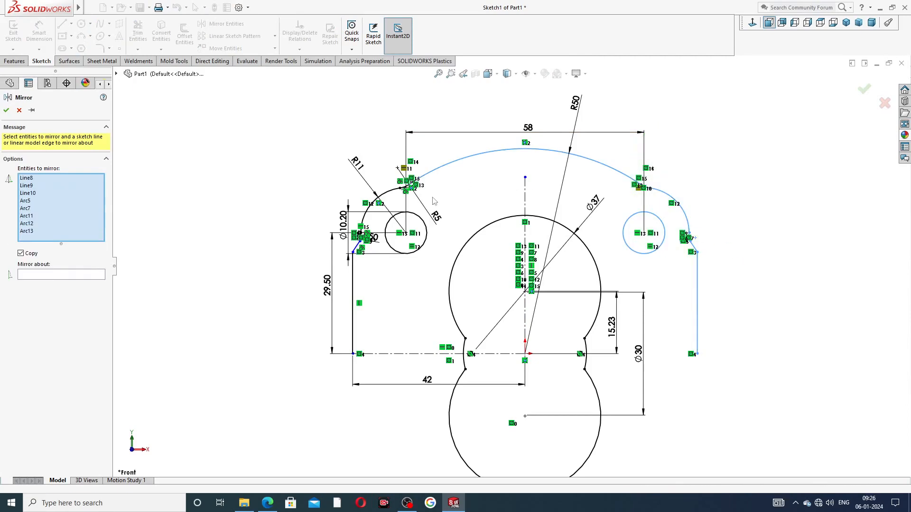
{"action": "scroll", "coordinate": [398, 185], "scroll_direction": "down", "scroll_amount": 3}
{"action": "scroll", "coordinate": [424, 204], "scroll_direction": "down", "scroll_amount": 3}
{"action": "left_click", "coordinate": [415, 197]}
{"action": "left_click", "coordinate": [386, 202]}
{"action": "scroll", "coordinate": [185, 445], "scroll_direction": "down", "scroll_amount": 2}
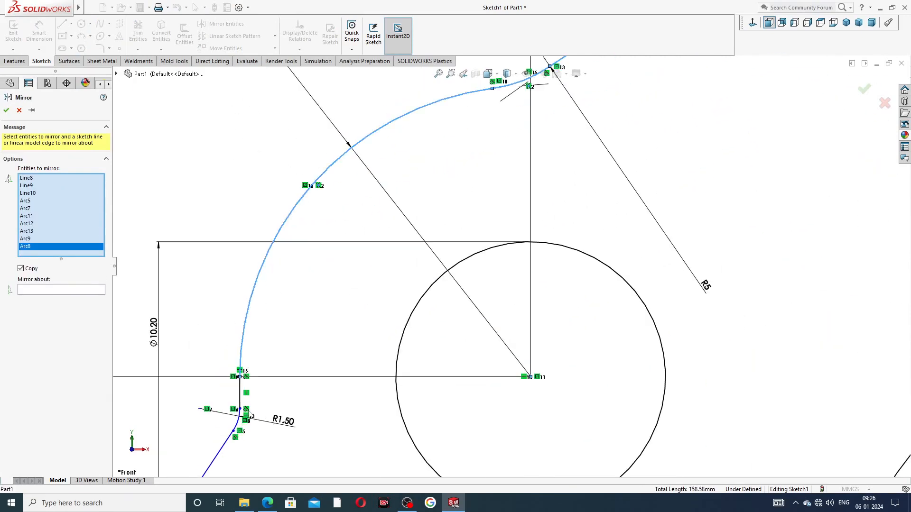
{"action": "left_click", "coordinate": [243, 390]}
{"action": "scroll", "coordinate": [289, 398], "scroll_direction": "up", "scroll_amount": 3}
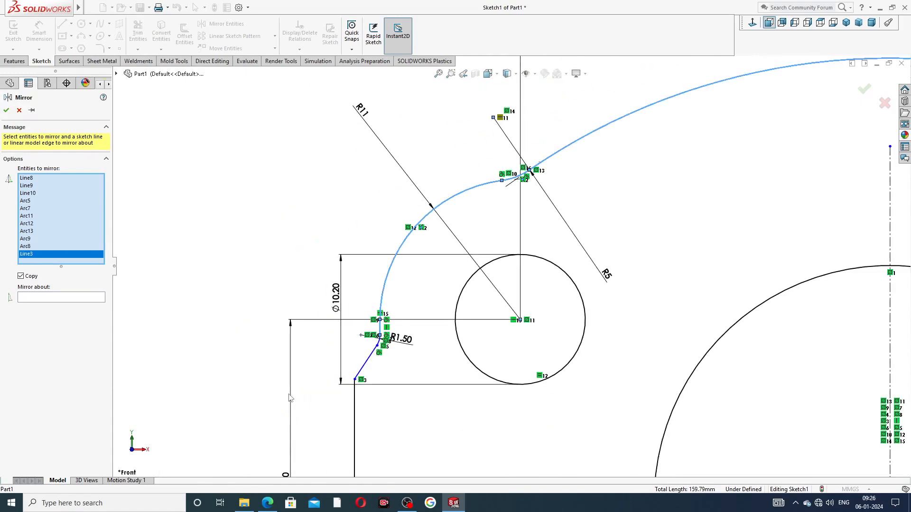
{"action": "scroll", "coordinate": [385, 355], "scroll_direction": "down", "scroll_amount": 4}
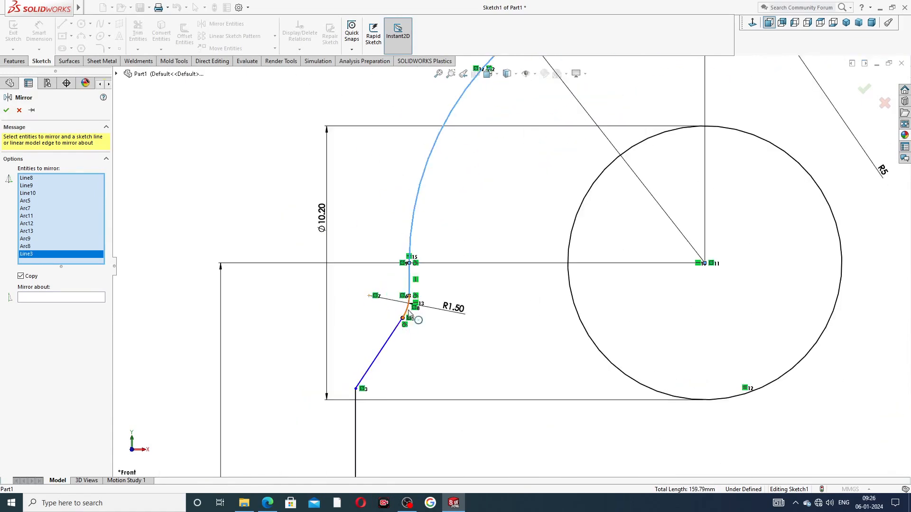
{"action": "left_click", "coordinate": [407, 311]}
{"action": "left_click", "coordinate": [397, 334]}
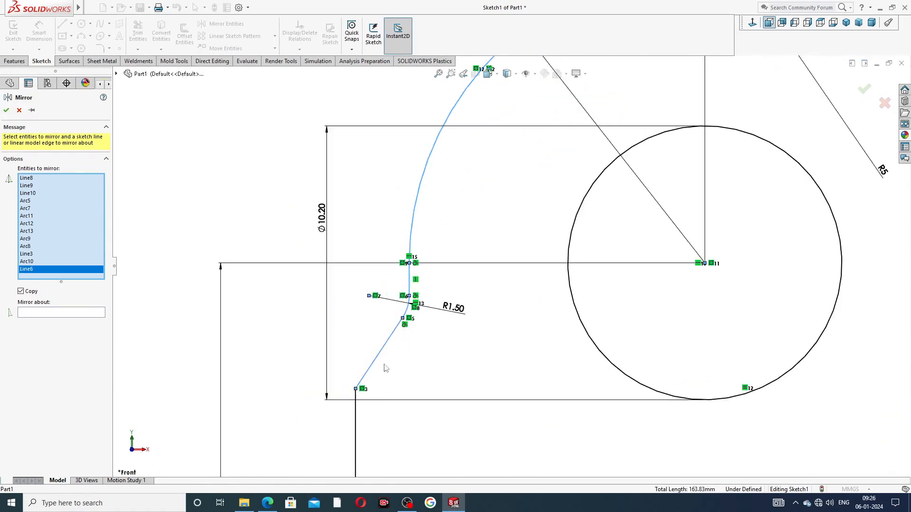
{"action": "left_click", "coordinate": [356, 419]}
{"action": "left_click", "coordinate": [575, 318]}
{"action": "scroll", "coordinate": [651, 295], "scroll_direction": "up", "scroll_amount": 3}
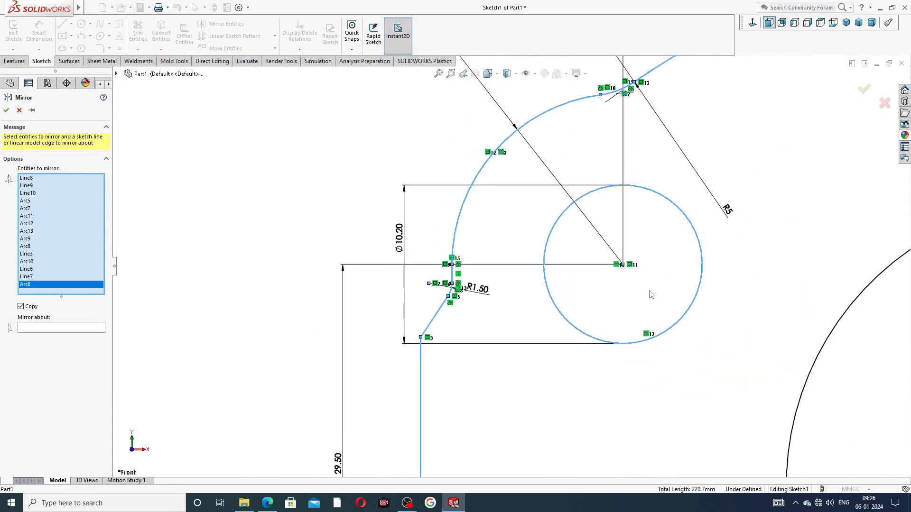
{"action": "scroll", "coordinate": [494, 355], "scroll_direction": "up", "scroll_amount": 4}
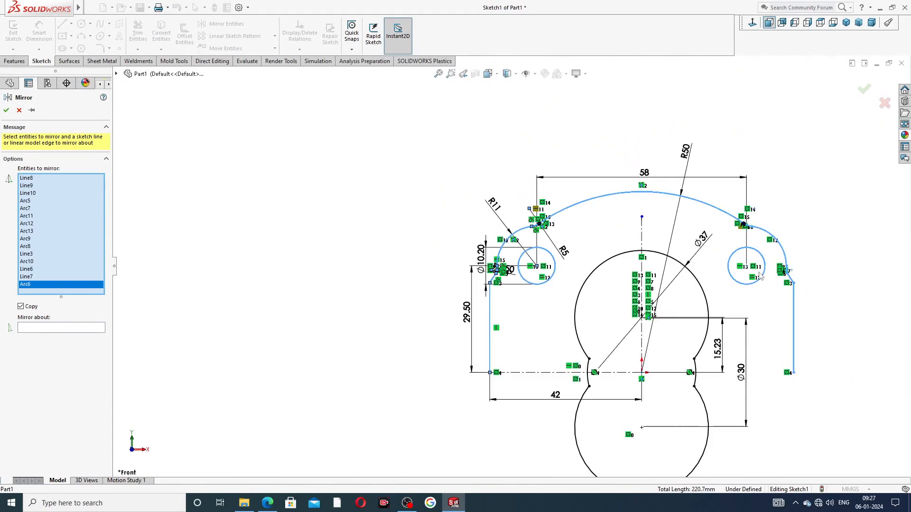
{"action": "scroll", "coordinate": [760, 277], "scroll_direction": "down", "scroll_amount": 3}
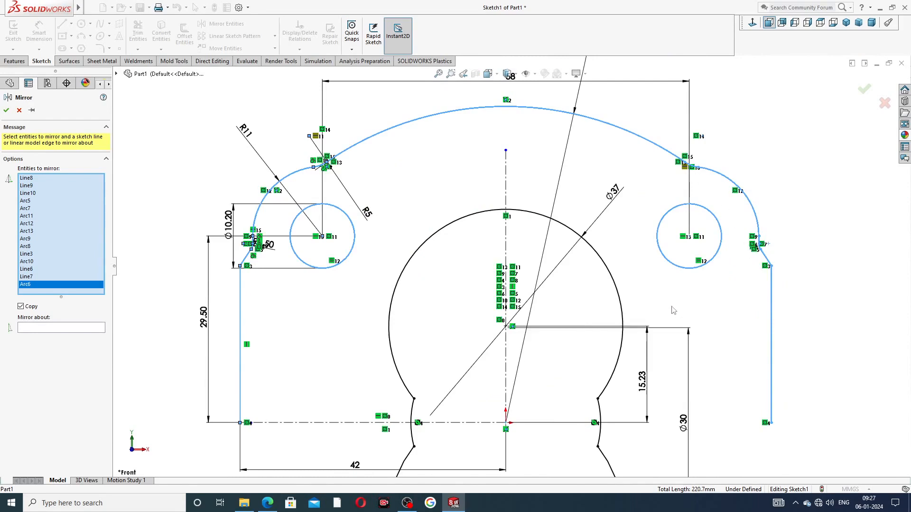
{"action": "scroll", "coordinate": [672, 310], "scroll_direction": "up", "scroll_amount": 3}
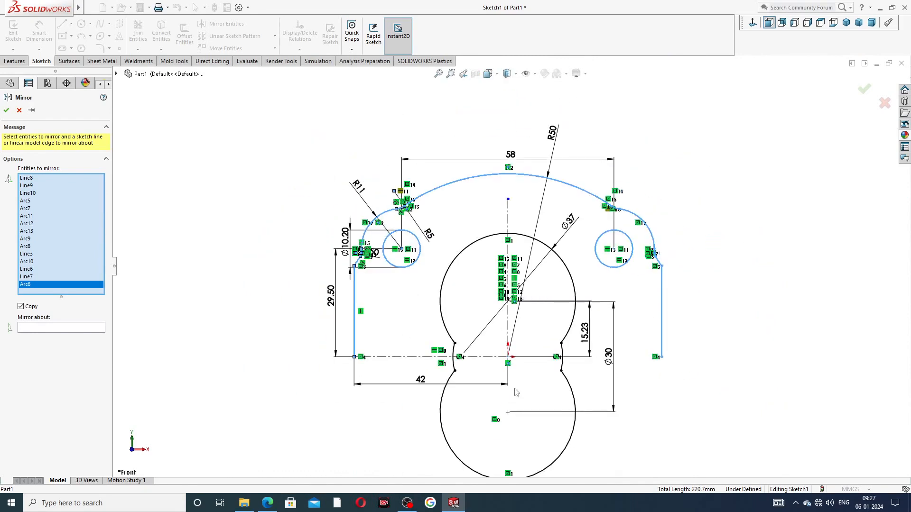
{"action": "left_click", "coordinate": [88, 327]}
{"action": "left_click", "coordinate": [406, 356]}
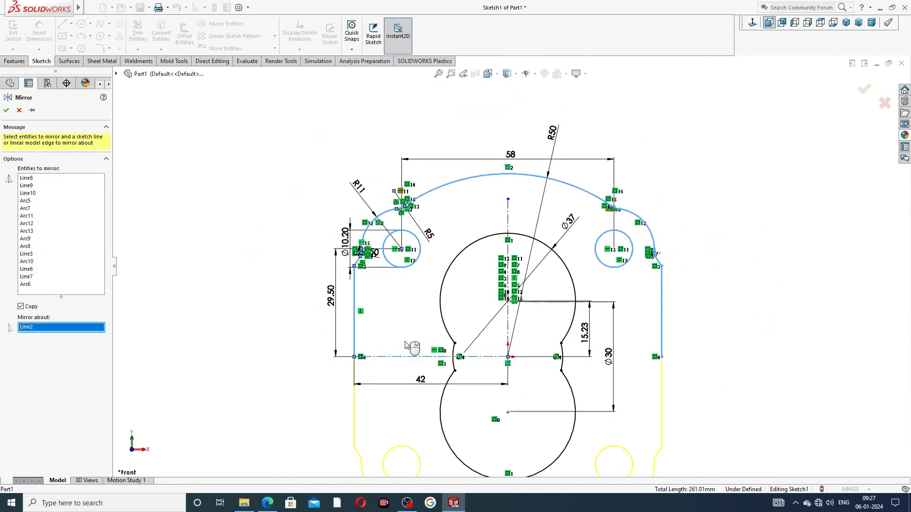
{"action": "scroll", "coordinate": [406, 326], "scroll_direction": "up", "scroll_amount": 3}
{"action": "scroll", "coordinate": [467, 356], "scroll_direction": "down", "scroll_amount": 6}
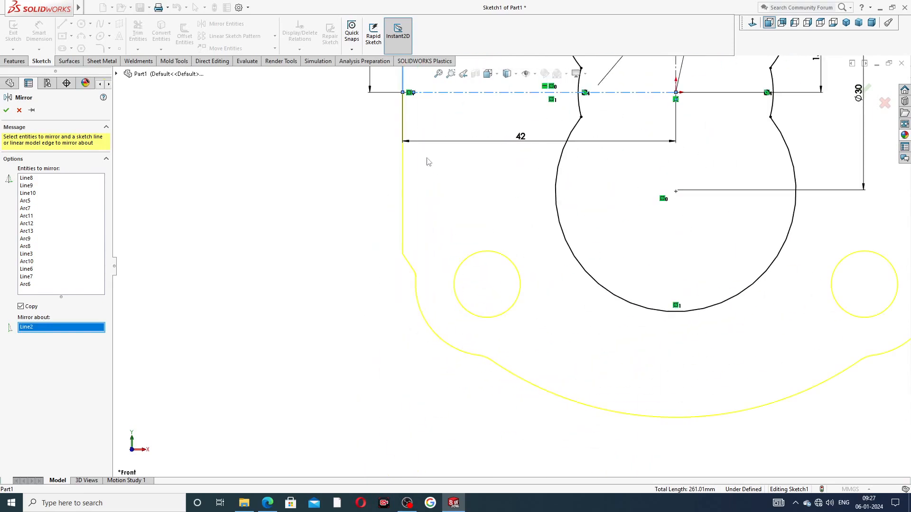
{"action": "scroll", "coordinate": [812, 288], "scroll_direction": "up", "scroll_amount": 2}
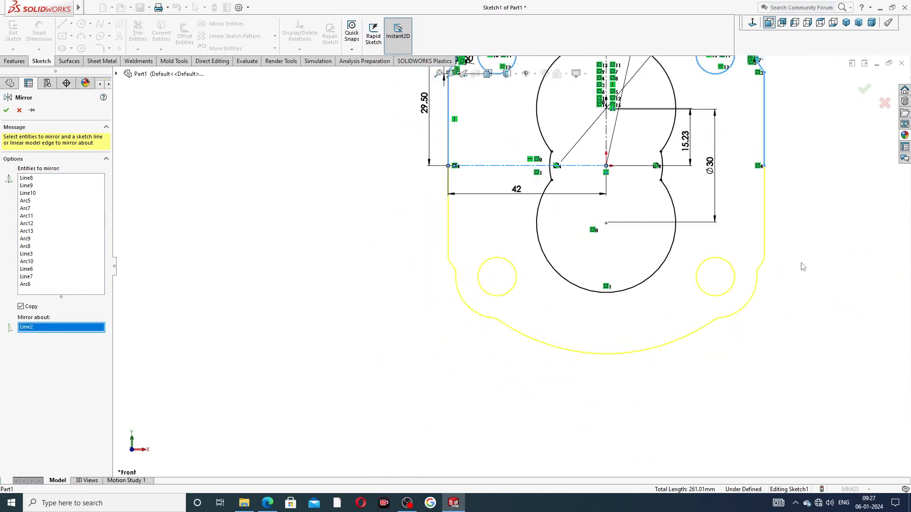
{"action": "left_click", "coordinate": [863, 90]}
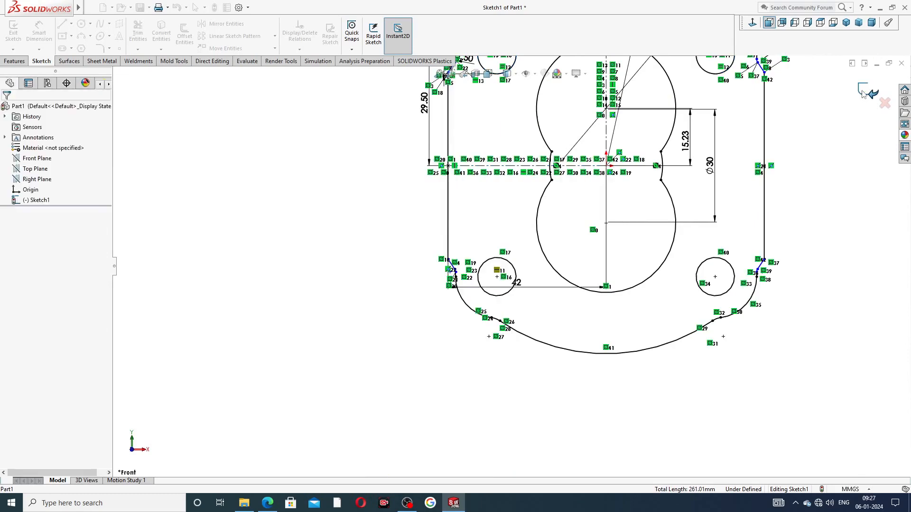
Examine the mirrored lower corners and circles, and review the complete body outline for closure and symmetry
{"action": "scroll", "coordinate": [755, 269], "scroll_direction": "down", "scroll_amount": 6}
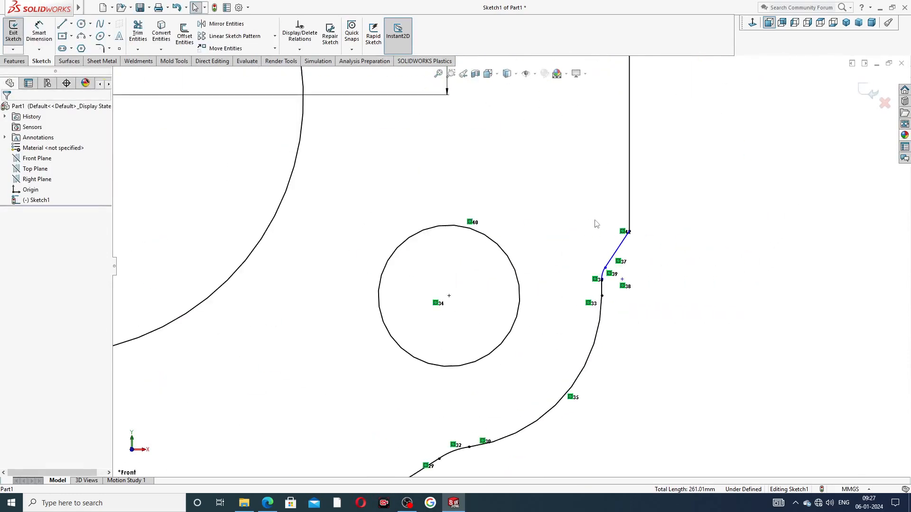
{"action": "scroll", "coordinate": [594, 294], "scroll_direction": "up", "scroll_amount": 3}
{"action": "scroll", "coordinate": [426, 345], "scroll_direction": "up", "scroll_amount": 3}
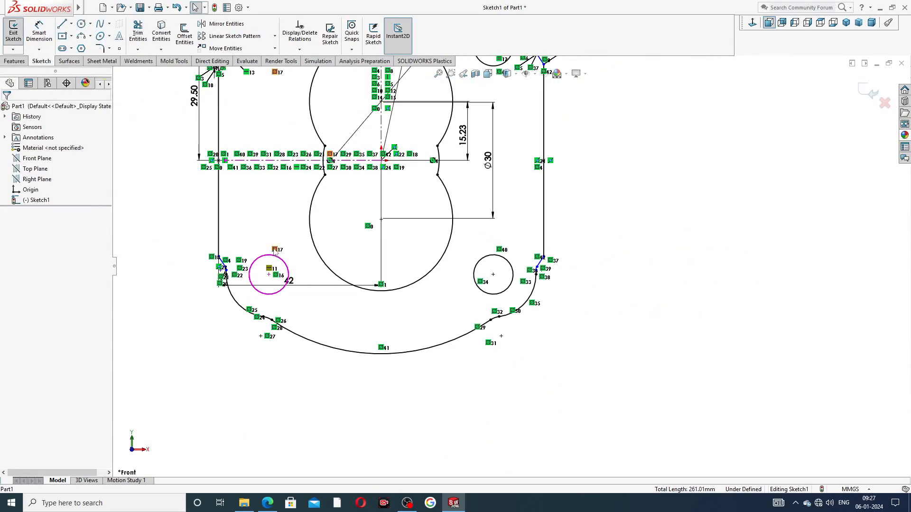
{"action": "scroll", "coordinate": [275, 251], "scroll_direction": "down", "scroll_amount": 3}
{"action": "scroll", "coordinate": [387, 227], "scroll_direction": "up", "scroll_amount": 5}
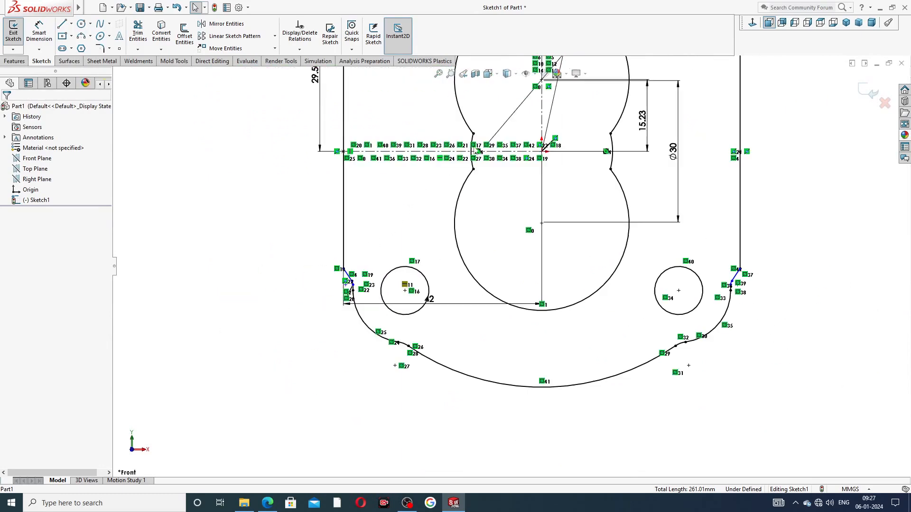
{"action": "scroll", "coordinate": [475, 122], "scroll_direction": "down", "scroll_amount": 4}
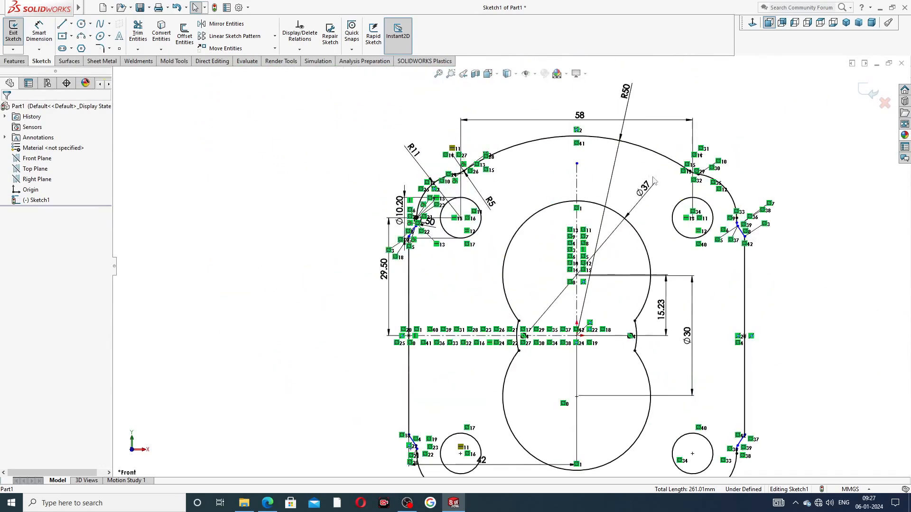
{"action": "scroll", "coordinate": [639, 222], "scroll_direction": "up", "scroll_amount": 2}
{"action": "scroll", "coordinate": [641, 232], "scroll_direction": "down", "scroll_amount": 3}
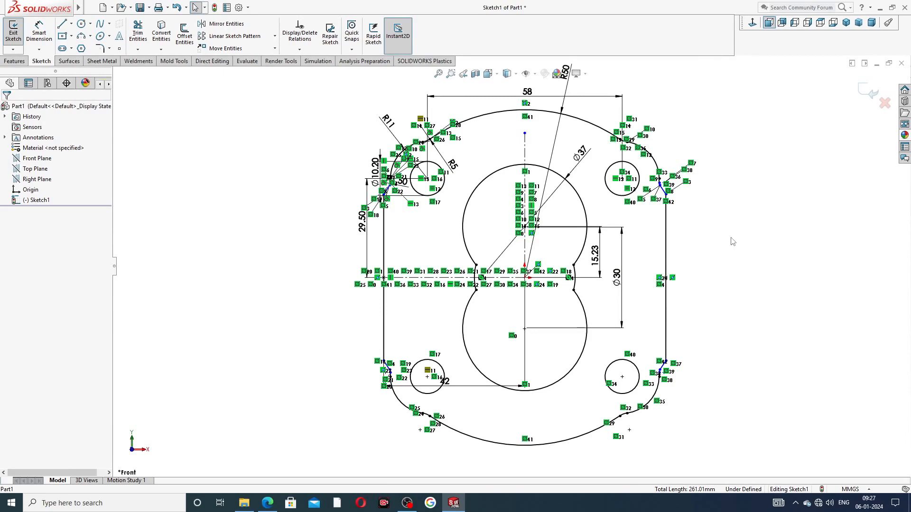
{"action": "scroll", "coordinate": [655, 236], "scroll_direction": "up", "scroll_amount": 3}
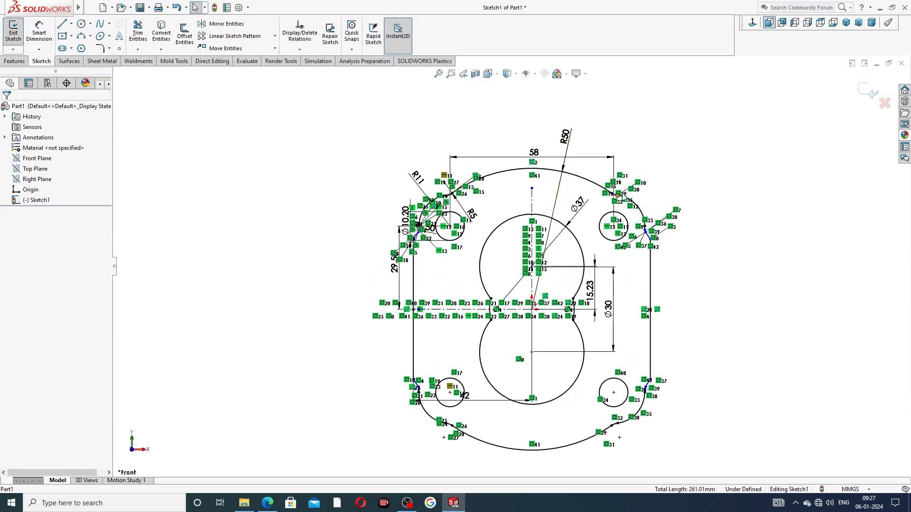
{"action": "scroll", "coordinate": [480, 388], "scroll_direction": "up", "scroll_amount": 1}
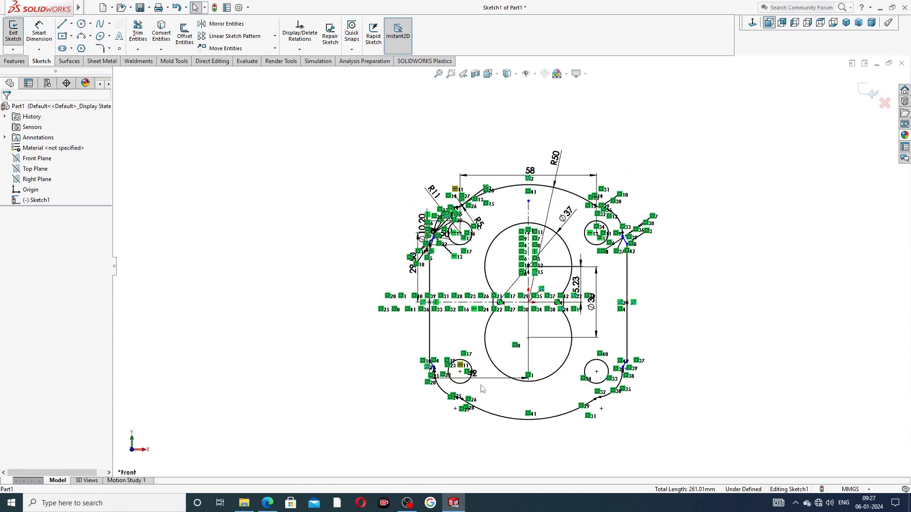
{"action": "scroll", "coordinate": [485, 377], "scroll_direction": "down", "scroll_amount": 1}
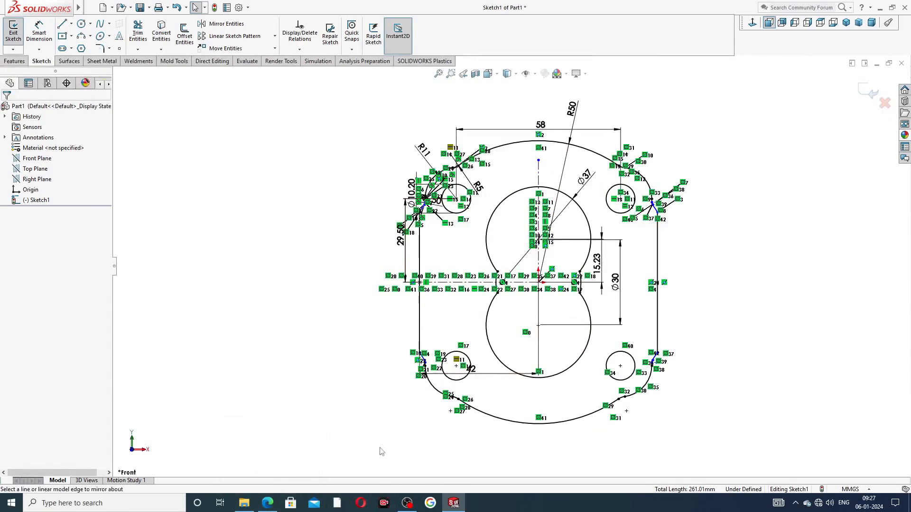
Check the body's depth in the drawing PDF, then extrude the full profile sketch 54 mm with a Mid Plane end condition
{"action": "left_click", "coordinate": [267, 503]}
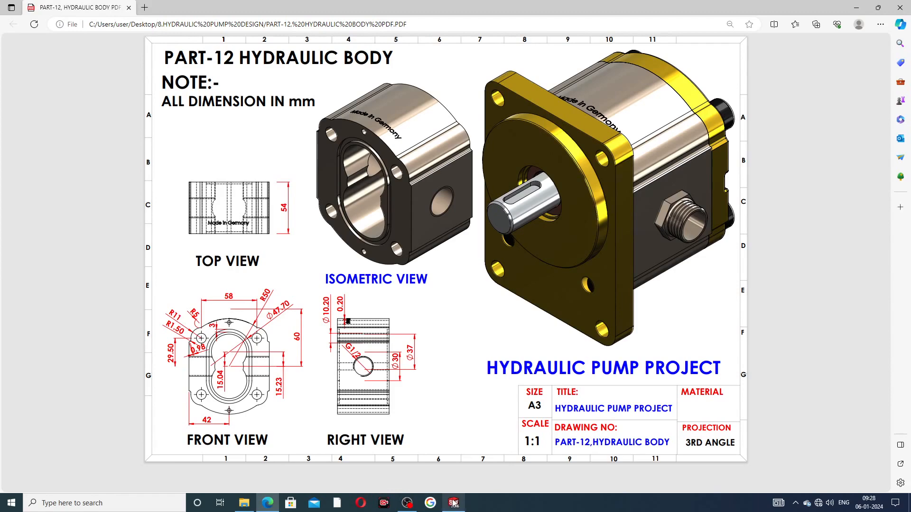
{"action": "mouse_move", "coordinate": [453, 502]}
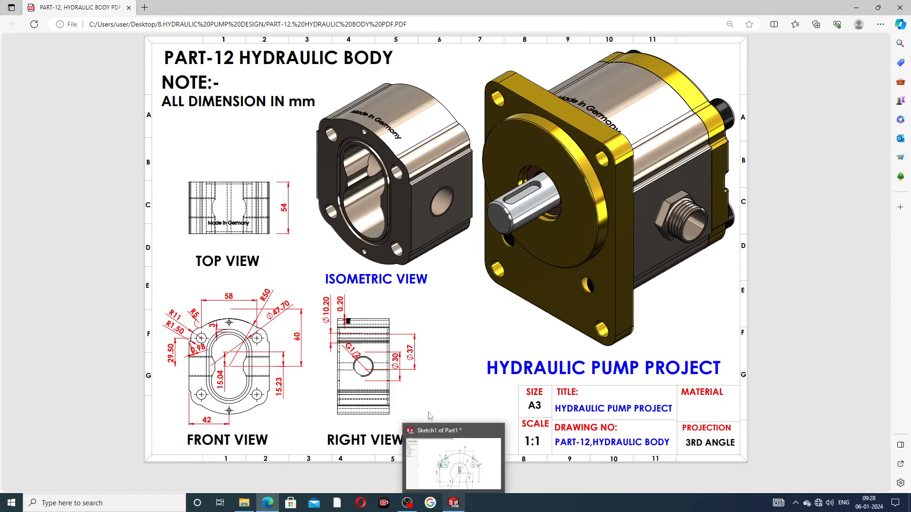
{"action": "left_click", "coordinate": [454, 499]}
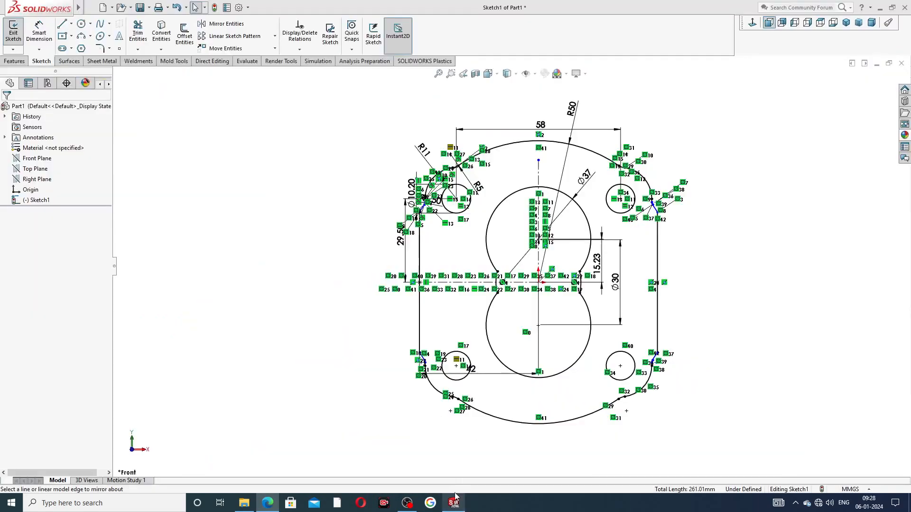
{"action": "left_click", "coordinate": [14, 60]}
{"action": "left_click", "coordinate": [17, 34]}
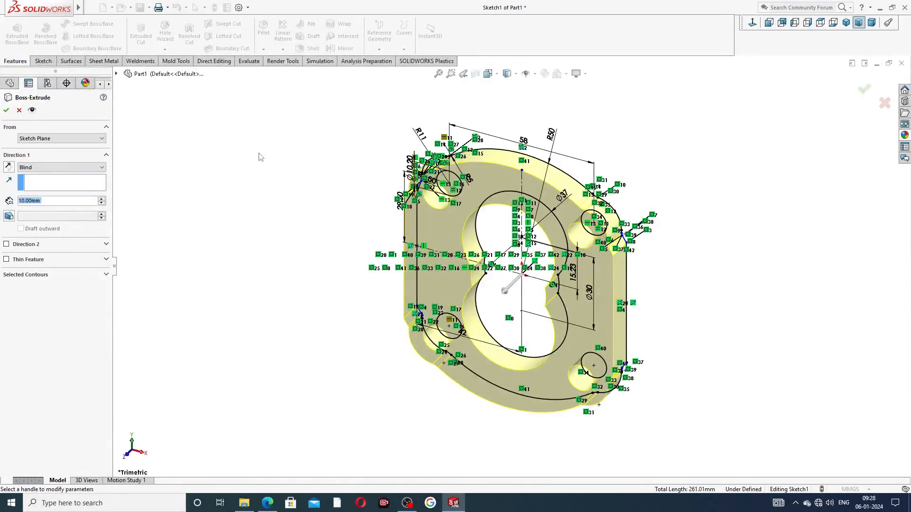
{"action": "left_click", "coordinate": [73, 168]}
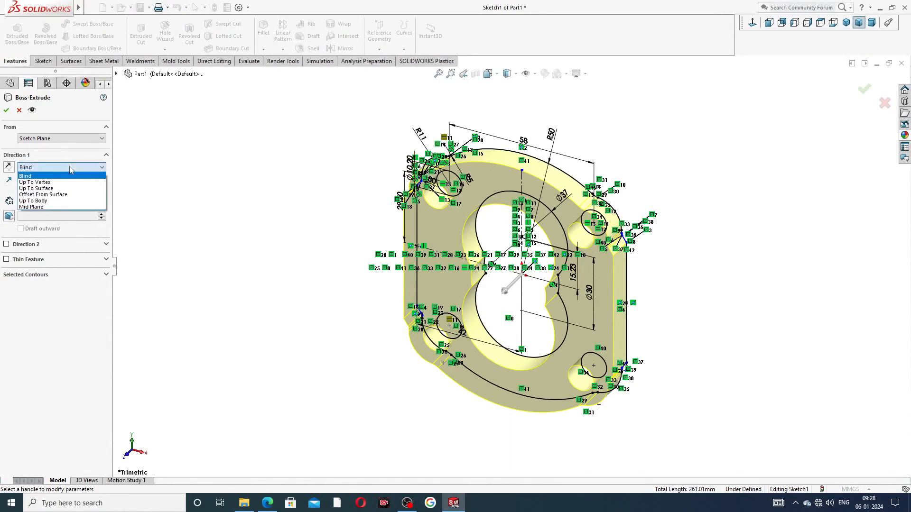
{"action": "left_click", "coordinate": [65, 207]}
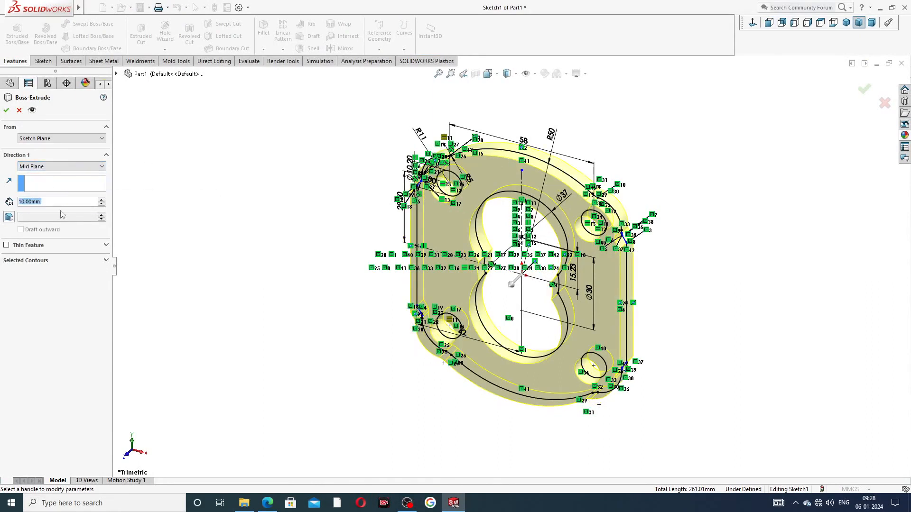
{"action": "type", "text": "54"}
{"action": "key", "text": "Return"}
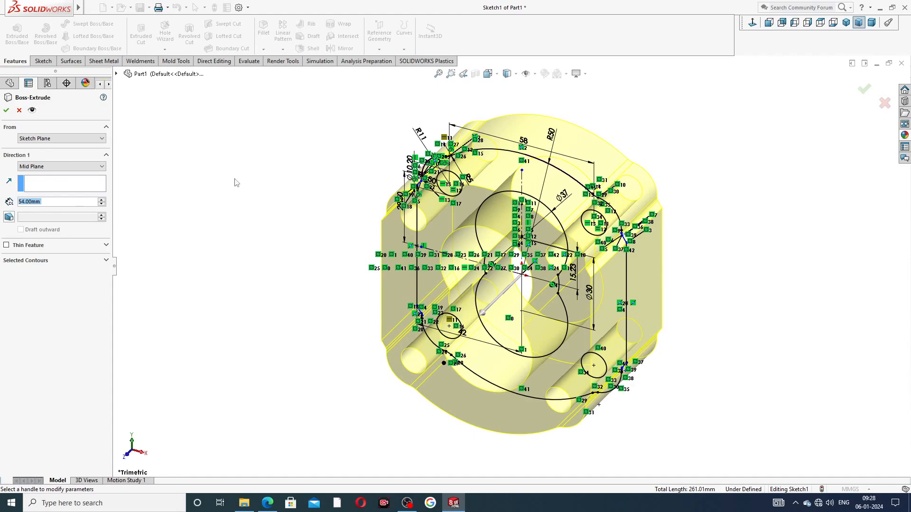
{"action": "mouse_move", "coordinate": [717, 243]}
{"action": "middle_mouse_down"}
{"action": "mouse_move", "coordinate": [675, 199]}
{"action": "mouse_move", "coordinate": [697, 229]}
{"action": "middle_mouse_up"}
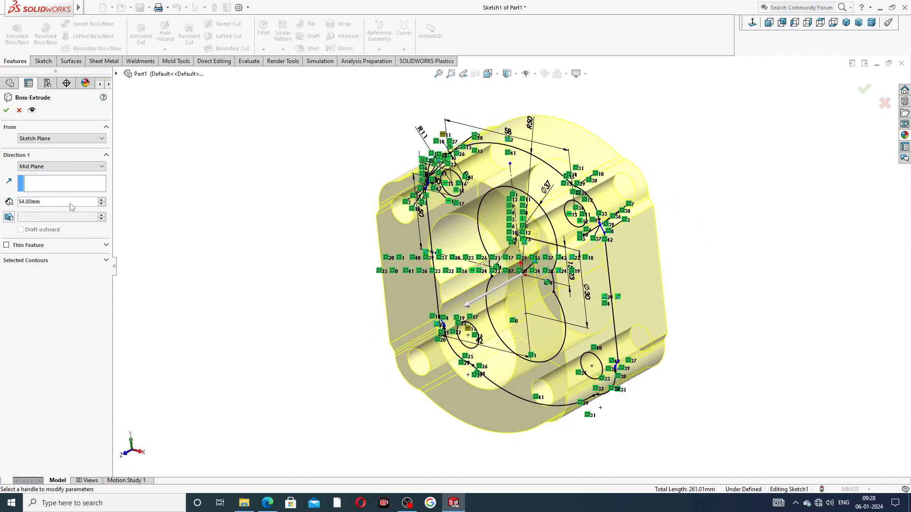
{"action": "left_click", "coordinate": [6, 110]}
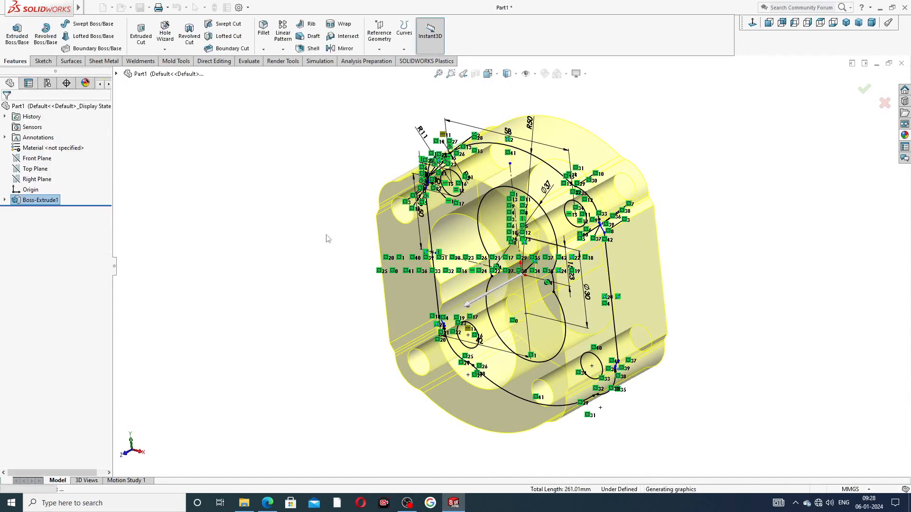
Consult the front view in the drawing PDF, then start a sketch on the body's front face and view it face-on
{"action": "mouse_move", "coordinate": [634, 173]}
{"action": "middle_mouse_down"}
{"action": "mouse_move", "coordinate": [702, 147]}
{"action": "mouse_move", "coordinate": [538, 198]}
{"action": "mouse_move", "coordinate": [671, 175]}
{"action": "mouse_move", "coordinate": [773, 141]}
{"action": "middle_mouse_up"}
{"action": "middle_click_drag", "start_coordinate": [636, 182], "coordinate": [584, 212]}
{"action": "scroll", "coordinate": [527, 259], "scroll_direction": "down", "scroll_amount": 3}
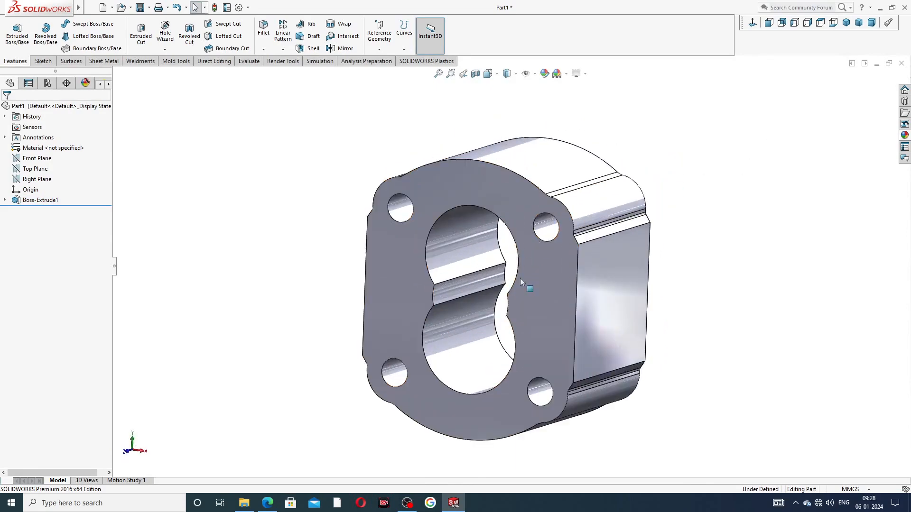
{"action": "left_click", "coordinate": [267, 503]}
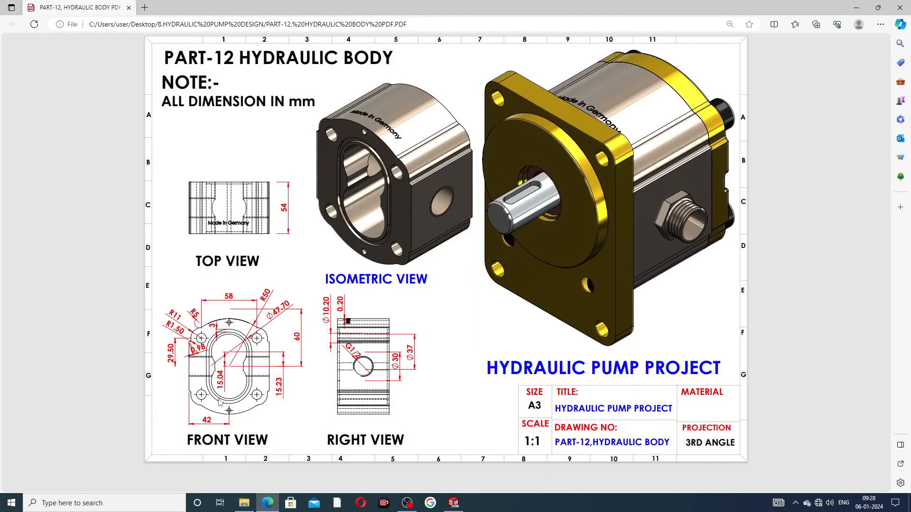
{"action": "left_click", "coordinate": [267, 503]}
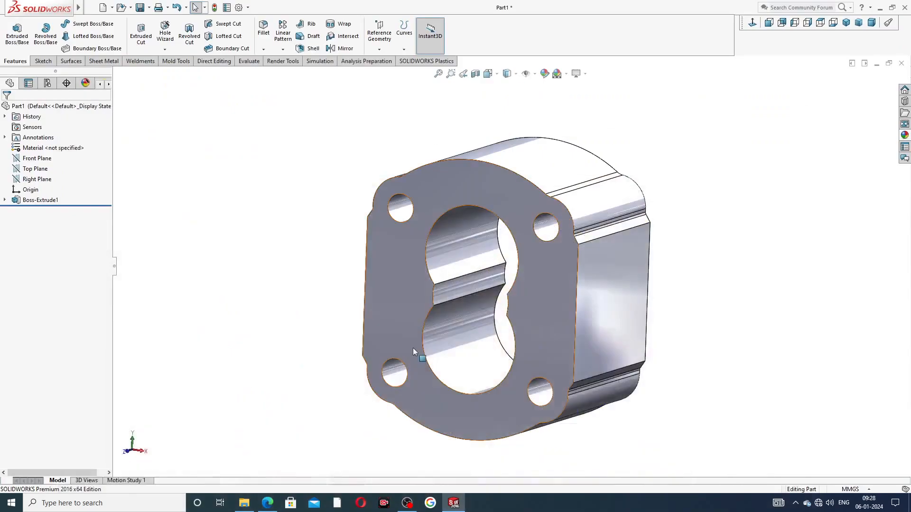
{"action": "left_click", "coordinate": [479, 190]}
{"action": "left_click", "coordinate": [494, 153]}
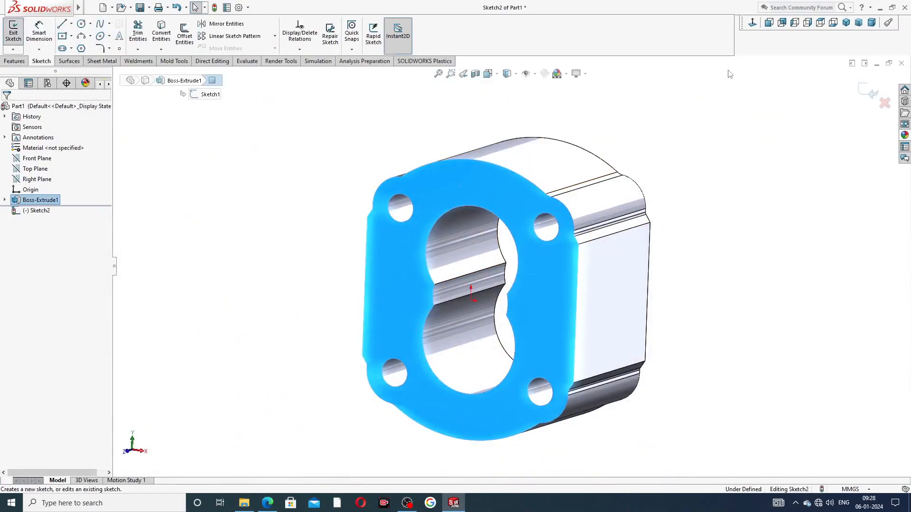
{"action": "left_click", "coordinate": [752, 23]}
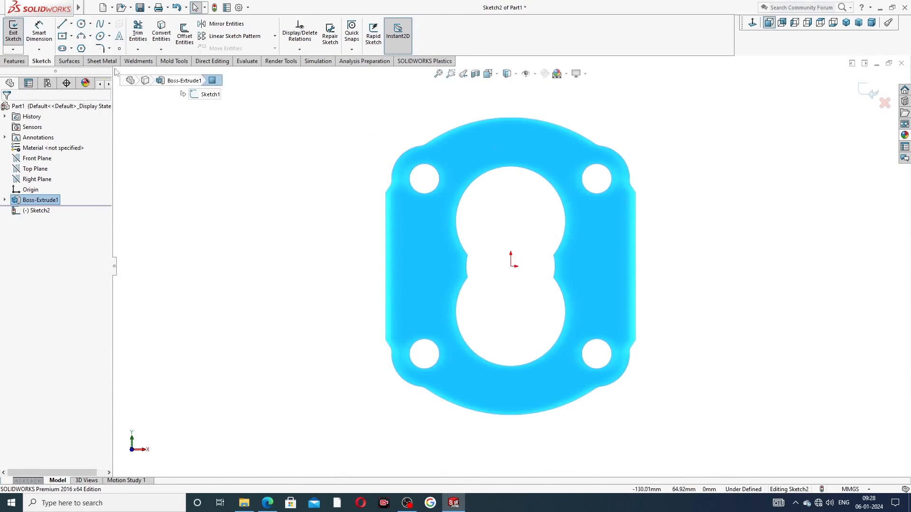
{"action": "left_click", "coordinate": [71, 23]}
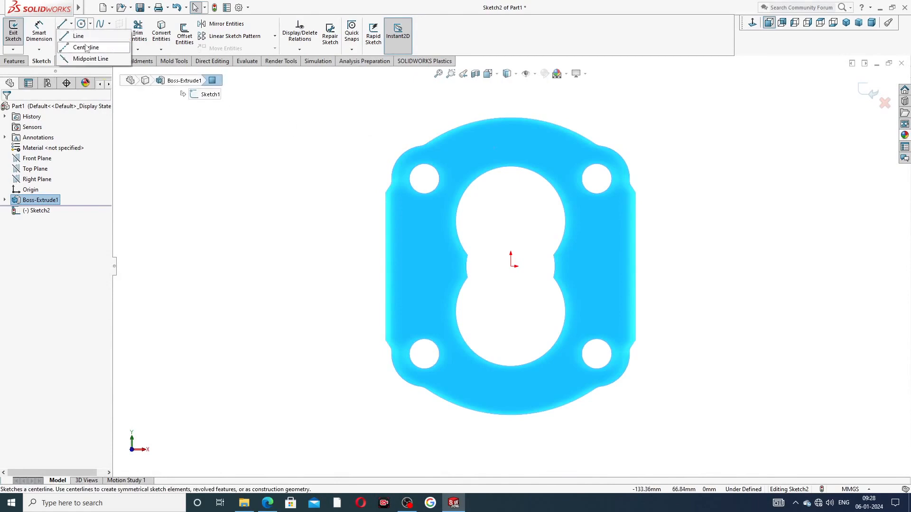
{"action": "left_click", "coordinate": [84, 47]}
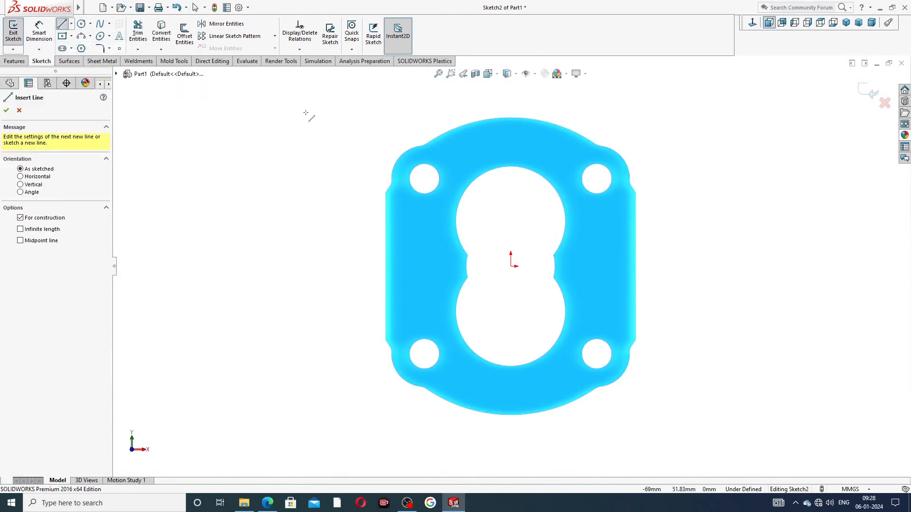
{"action": "left_click", "coordinate": [510, 266]}
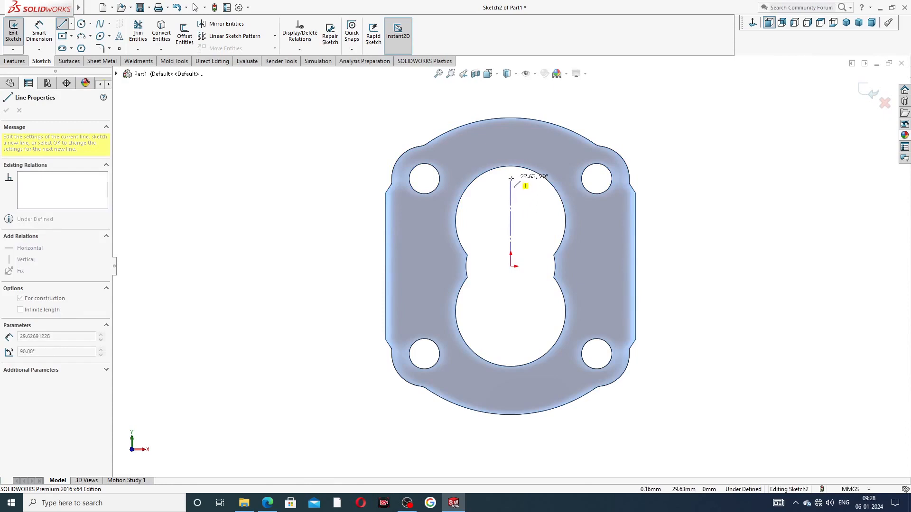
{"action": "key", "text": "Escape"}
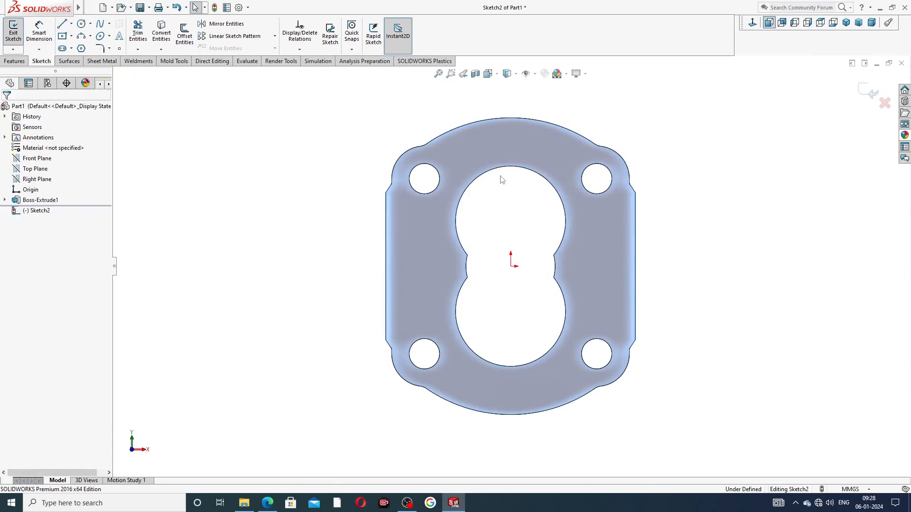
Draw two construction centerlines meeting at the origin, one vertical going up about 30 mm and one horizontal going right about 30 mm
{"action": "left_click", "coordinate": [71, 24]}
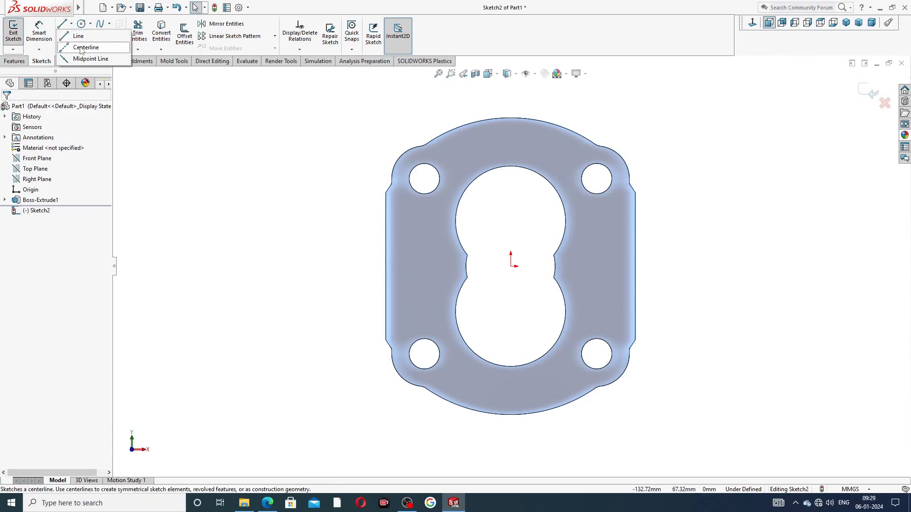
{"action": "left_click", "coordinate": [77, 37]}
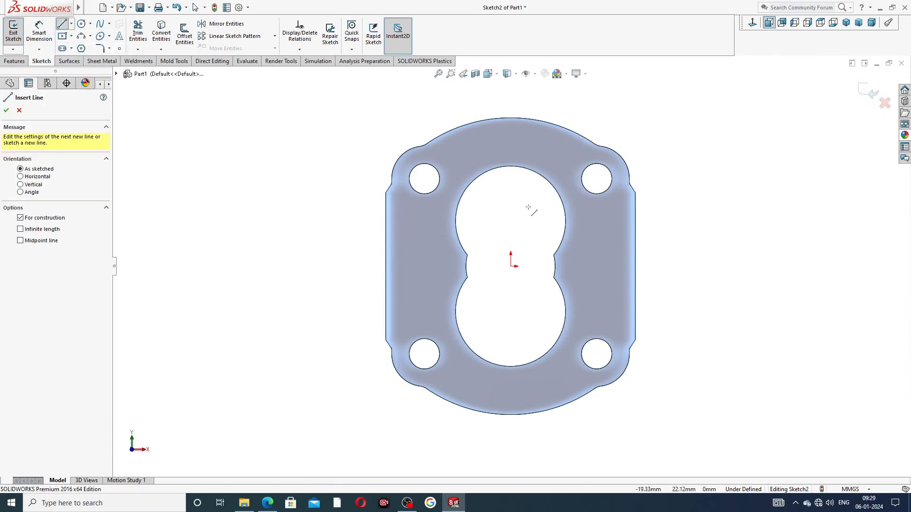
{"action": "left_click", "coordinate": [510, 179]}
{"action": "left_click", "coordinate": [510, 266]}
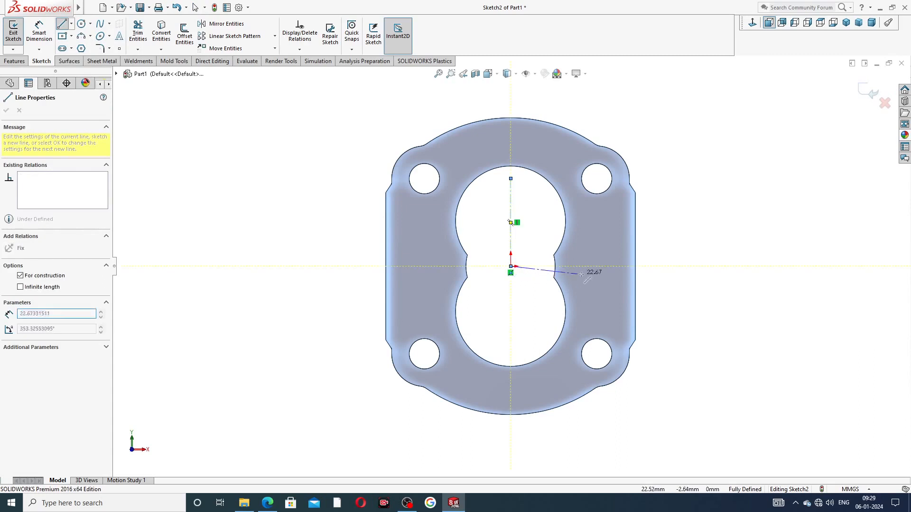
{"action": "left_click", "coordinate": [600, 267]}
{"action": "right_click", "coordinate": [696, 173]}
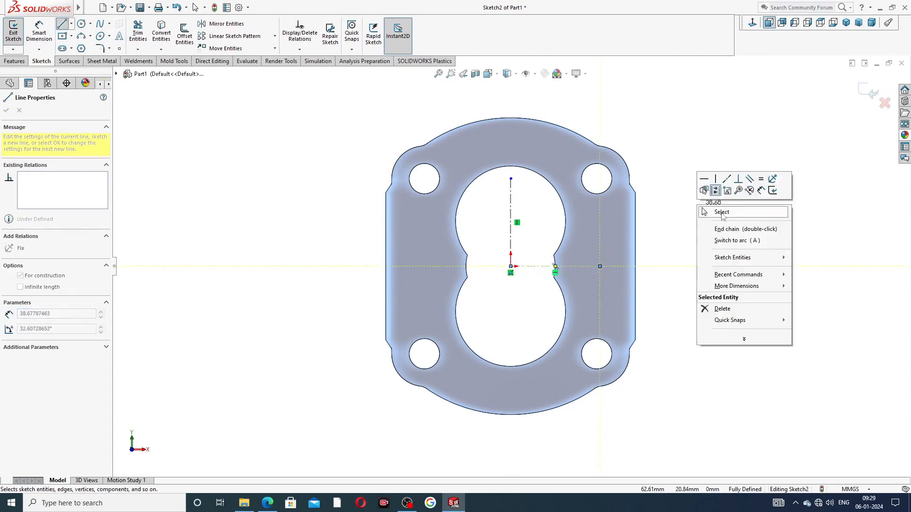
{"action": "left_click", "coordinate": [723, 216]}
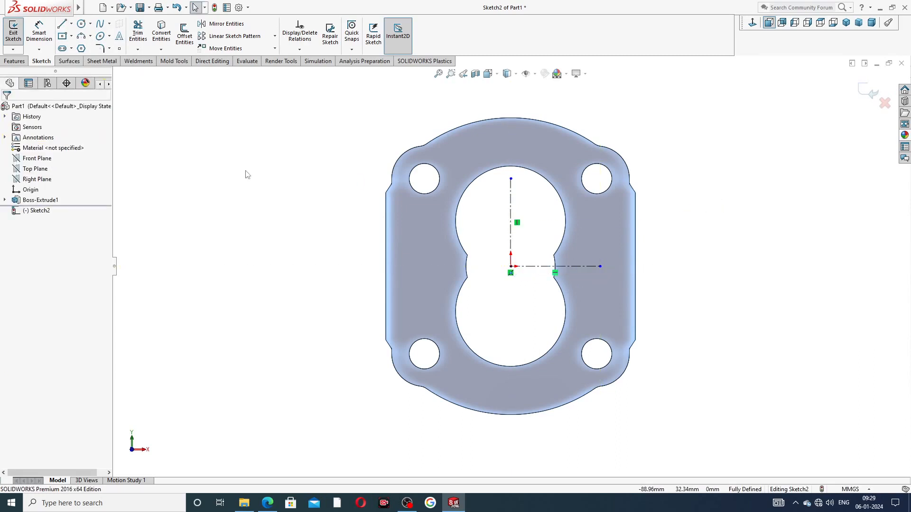
Sketch a circle about 41 mm in diameter, centered on the vertical centerline about 19 mm above the origin
{"action": "left_click", "coordinate": [81, 24]}
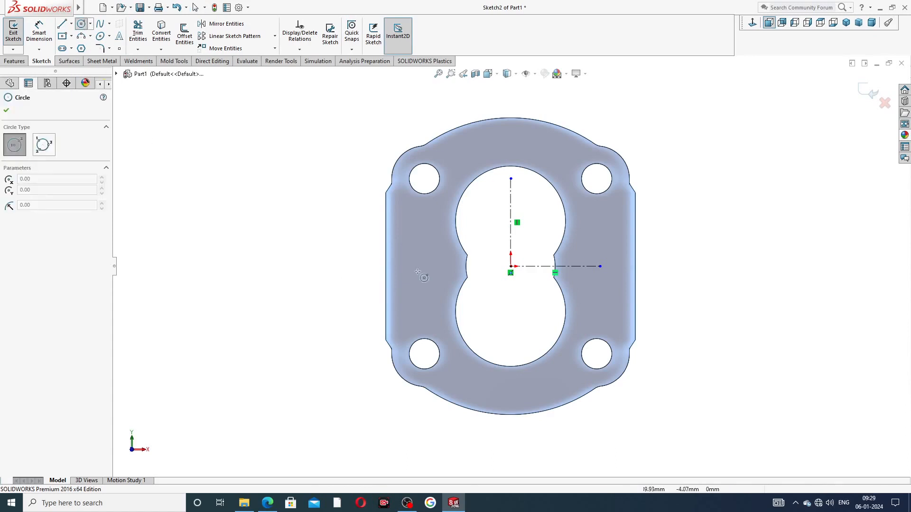
{"action": "left_click", "coordinate": [511, 210]}
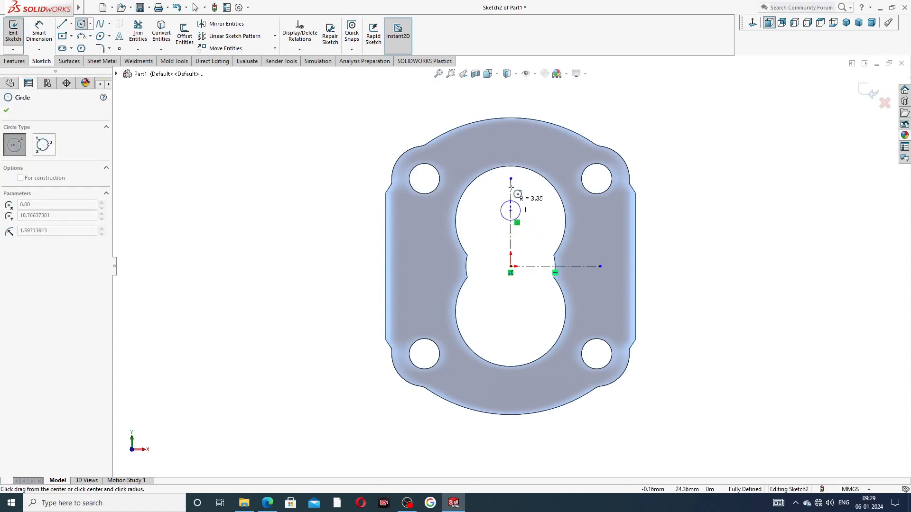
{"action": "left_click", "coordinate": [517, 150]}
{"action": "right_click", "coordinate": [621, 134]}
{"action": "left_click", "coordinate": [643, 138]}
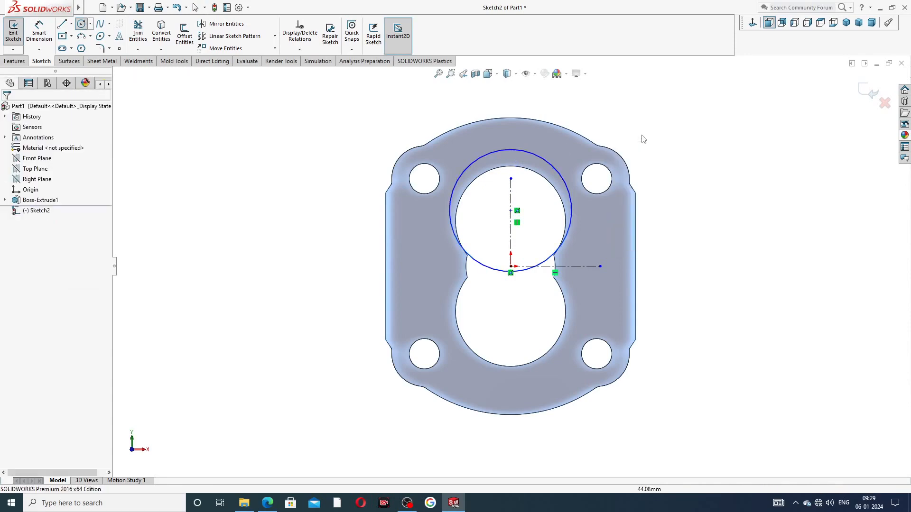
Look up the groove circle's size in the drawing PDF and dimension the sketched circle's diameter as 47.70 mm
{"action": "left_click", "coordinate": [268, 503]}
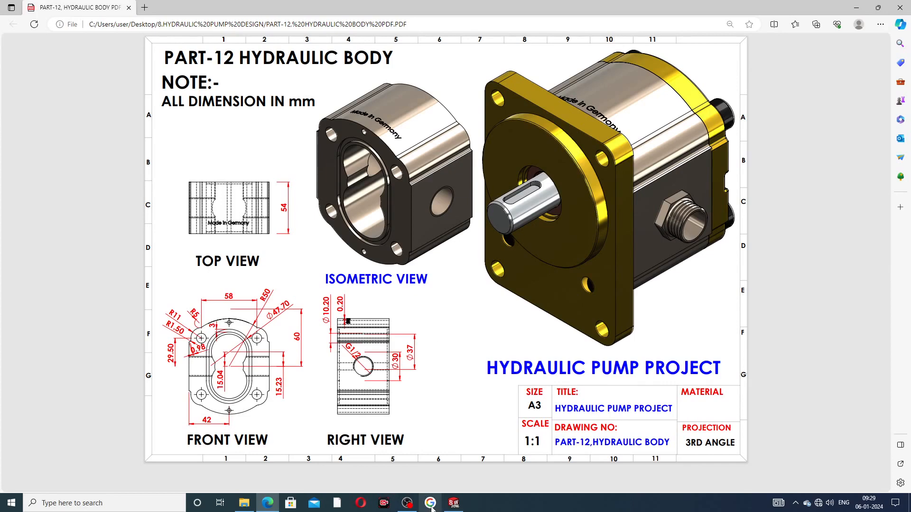
{"action": "left_click", "coordinate": [453, 503]}
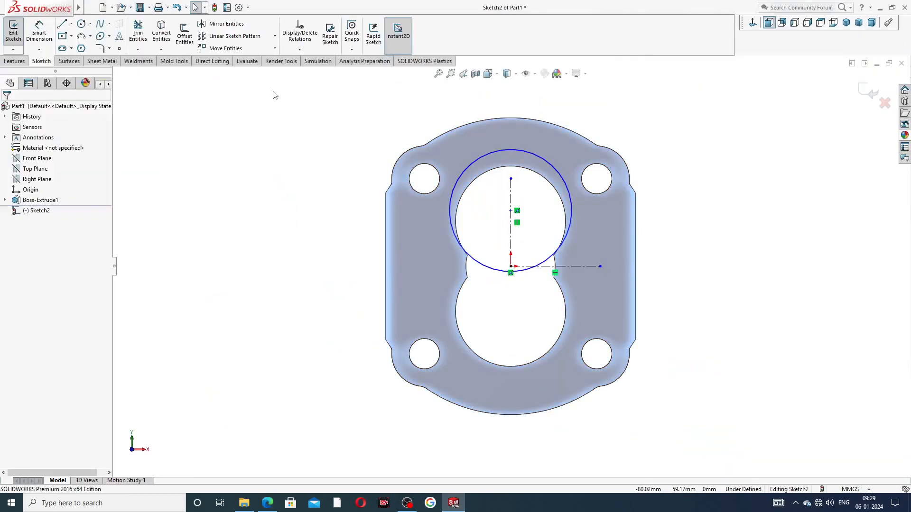
{"action": "left_click", "coordinate": [39, 31]}
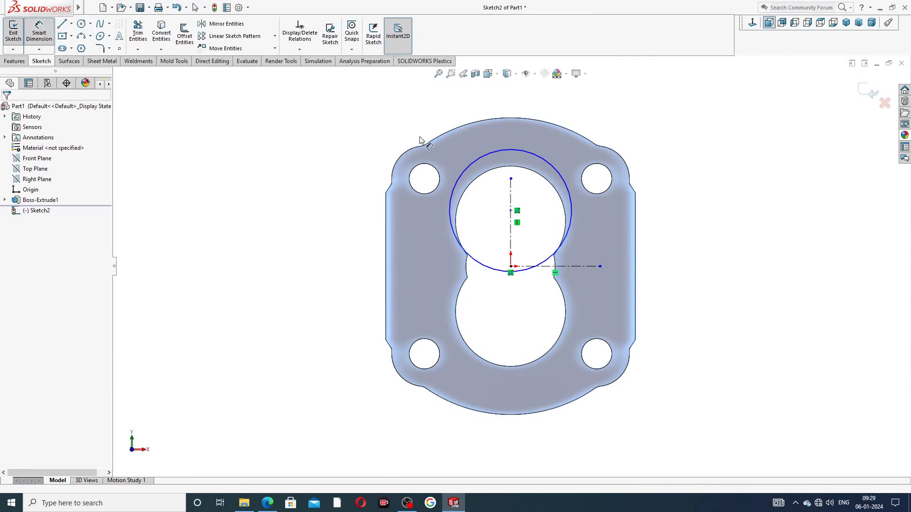
{"action": "left_click", "coordinate": [503, 151]}
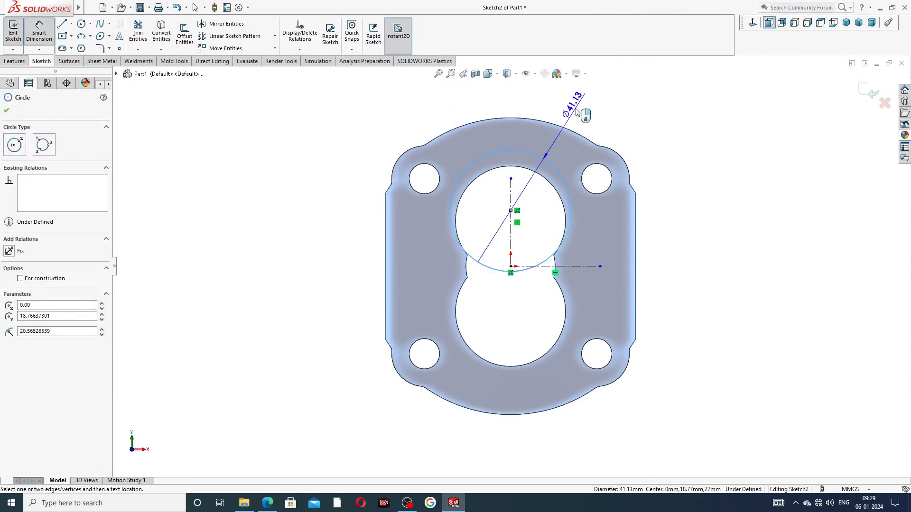
{"action": "left_click", "coordinate": [579, 106]}
{"action": "type", "text": "4"}
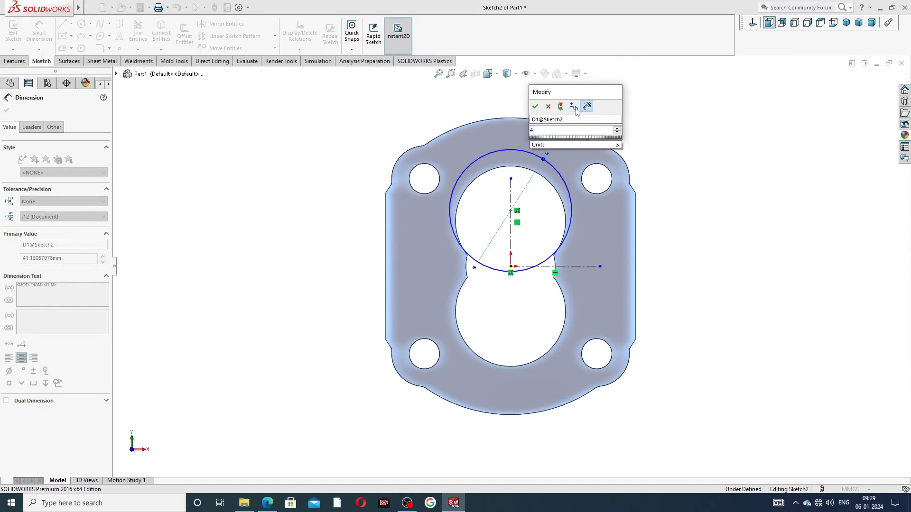
{"action": "type", "text": "7.70"}
{"action": "key", "text": "Return"}
{"action": "left_click", "coordinate": [616, 120]}
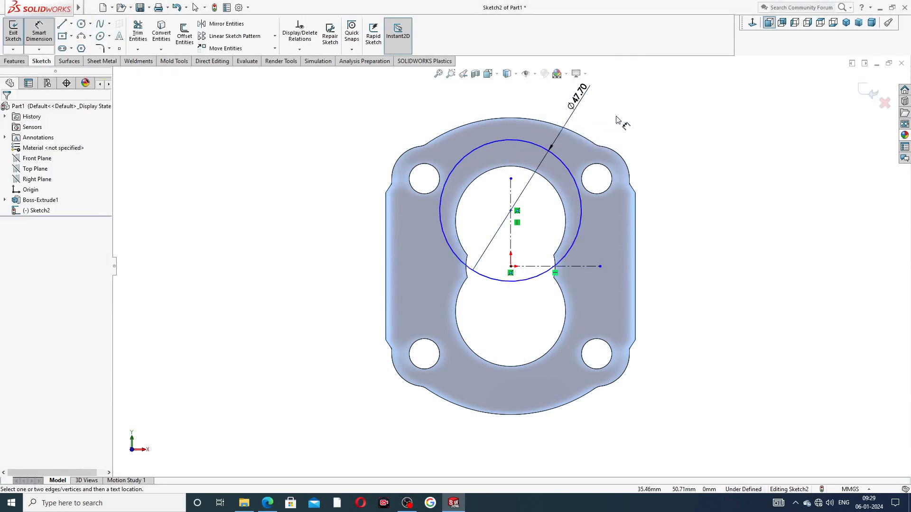
Dimension the vertical distance from the circle's center to the origin as 15.04 mm
{"action": "left_click", "coordinate": [511, 211]}
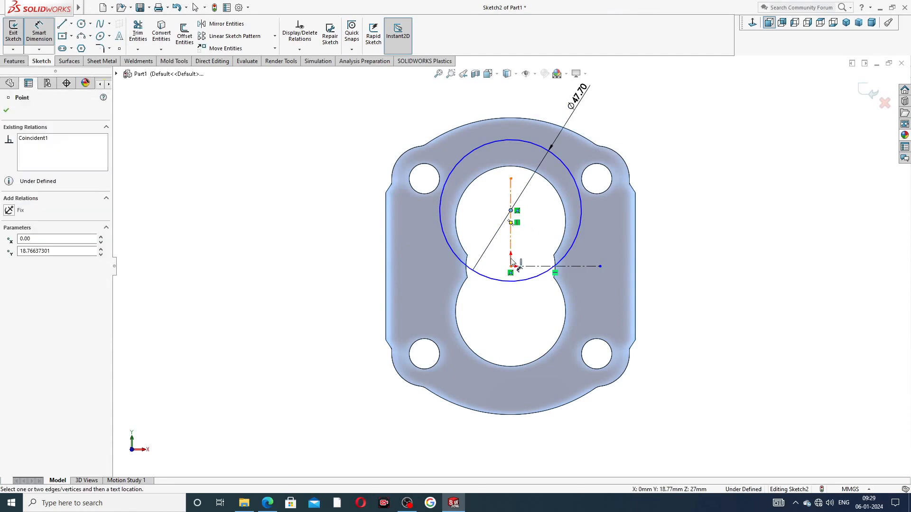
{"action": "left_click", "coordinate": [511, 267]}
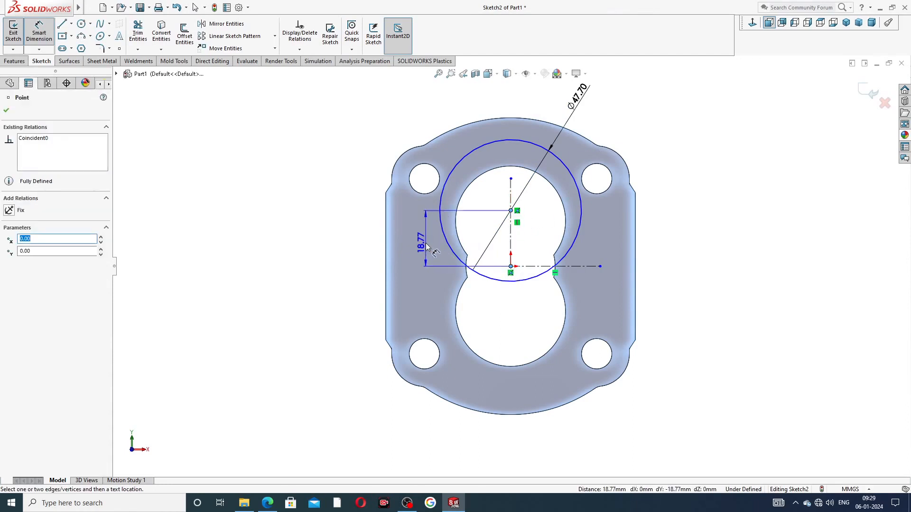
{"action": "left_click", "coordinate": [425, 244]}
{"action": "type", "text": "15"}
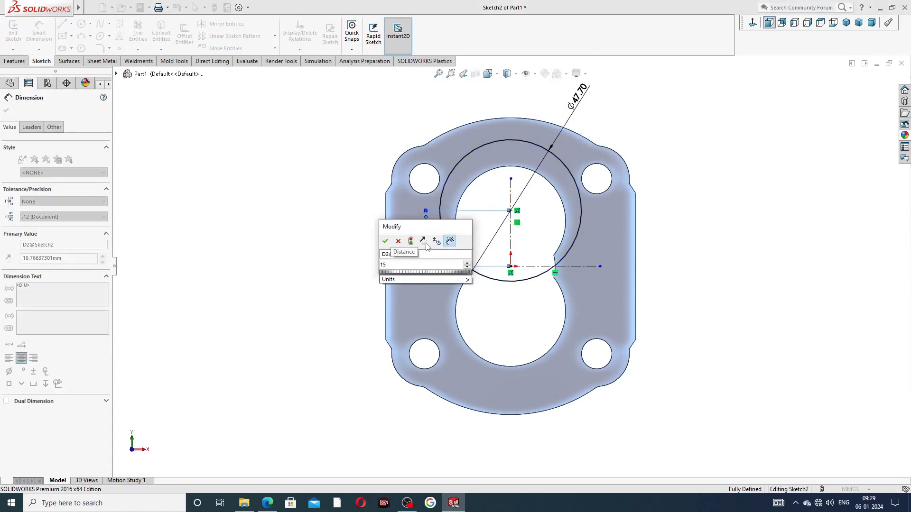
{"action": "type", "text": ".04"}
{"action": "key", "text": "Return"}
{"action": "key", "text": "Escape"}
{"action": "right_click", "coordinate": [690, 133]}
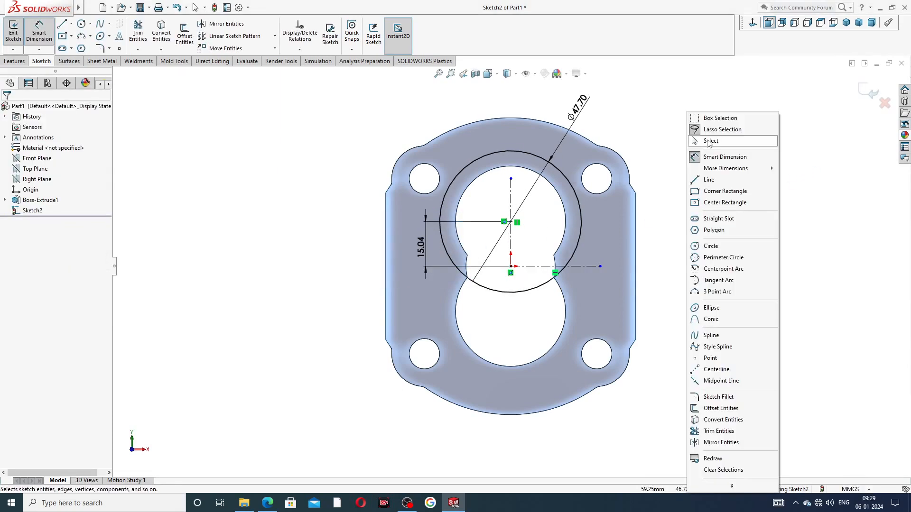
{"action": "left_click", "coordinate": [710, 141]}
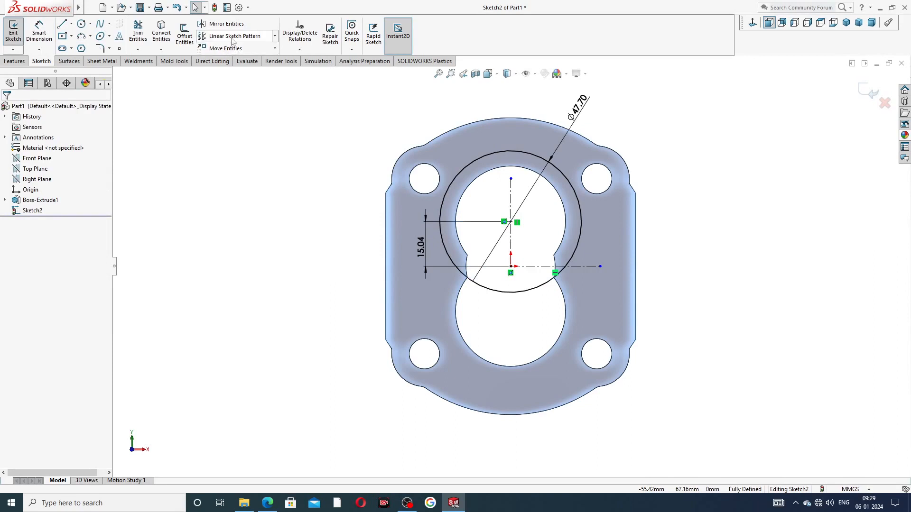
Mirror the 47.70 mm circle about the horizontal centerline, keeping the original
{"action": "left_click", "coordinate": [227, 23]}
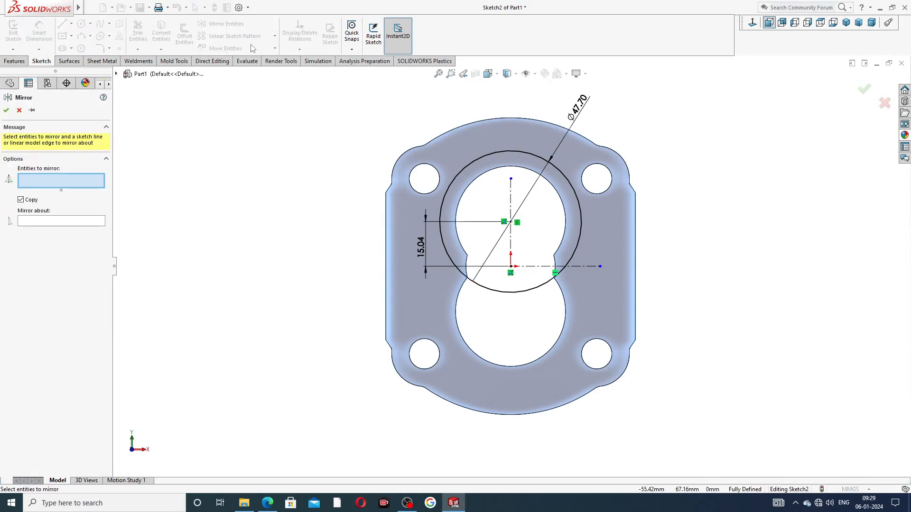
{"action": "left_click", "coordinate": [468, 170]}
{"action": "left_click", "coordinate": [84, 222]}
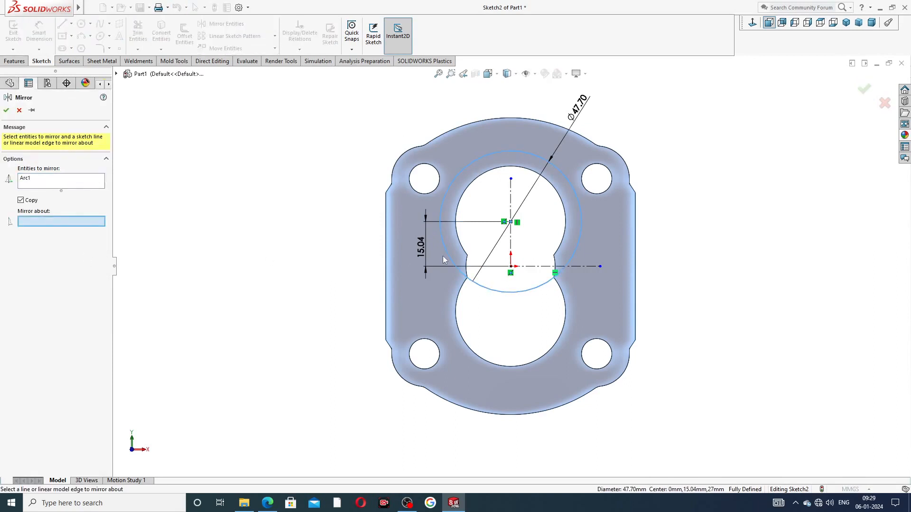
{"action": "left_click", "coordinate": [521, 269]}
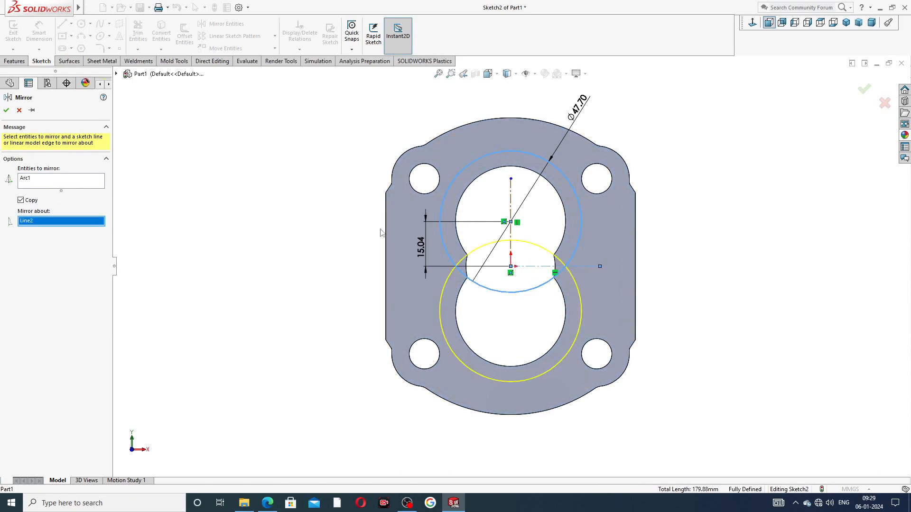
{"action": "left_click", "coordinate": [6, 110]}
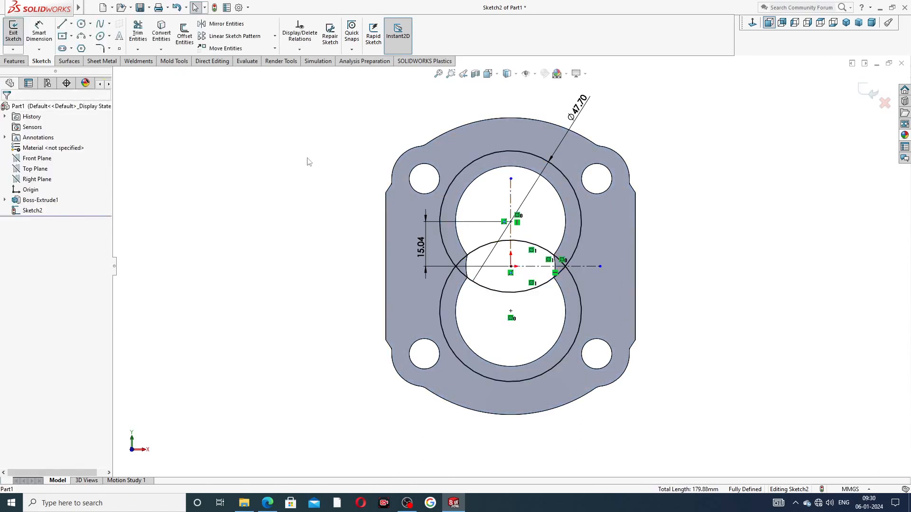
Draw two vertical lines about 30.08 mm long, joining the left and right quadrant points of the two circles
{"action": "left_click", "coordinate": [61, 24]}
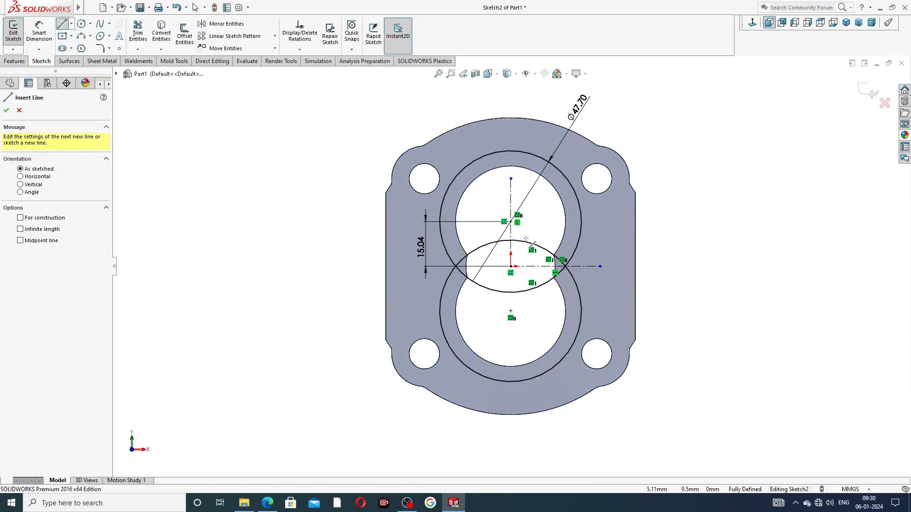
{"action": "left_click", "coordinate": [440, 221]}
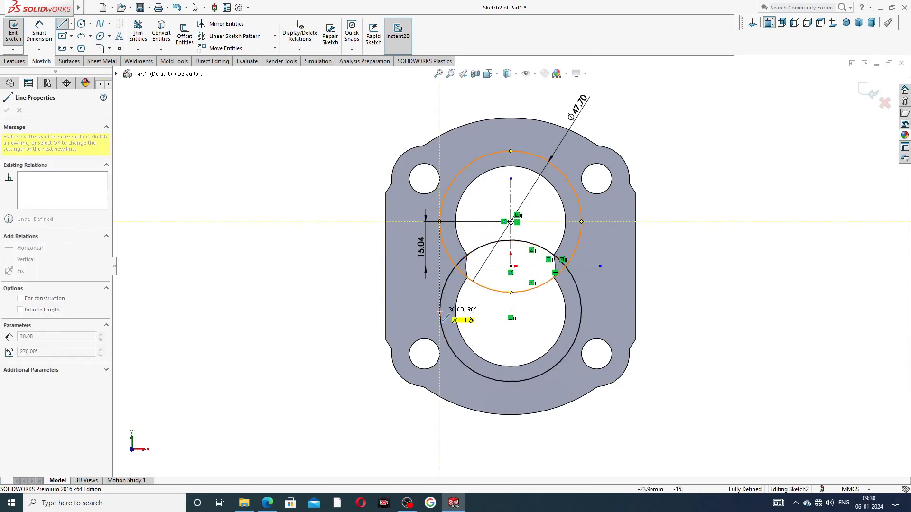
{"action": "left_click", "coordinate": [439, 311]}
{"action": "right_click", "coordinate": [387, 266]}
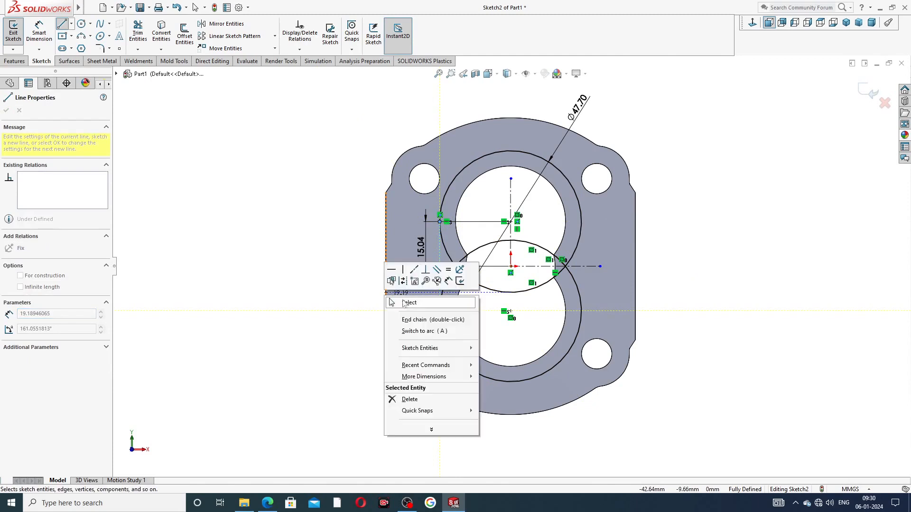
{"action": "left_click", "coordinate": [406, 301]}
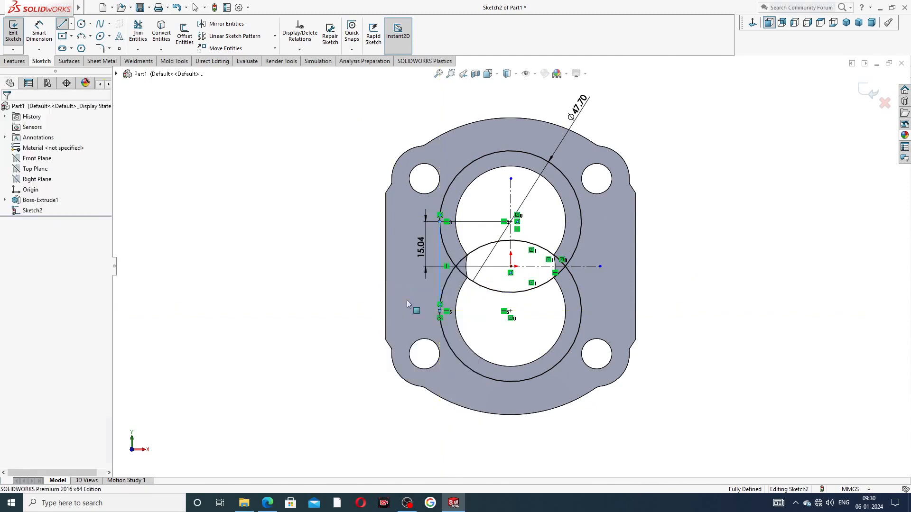
{"action": "left_click", "coordinate": [61, 23]}
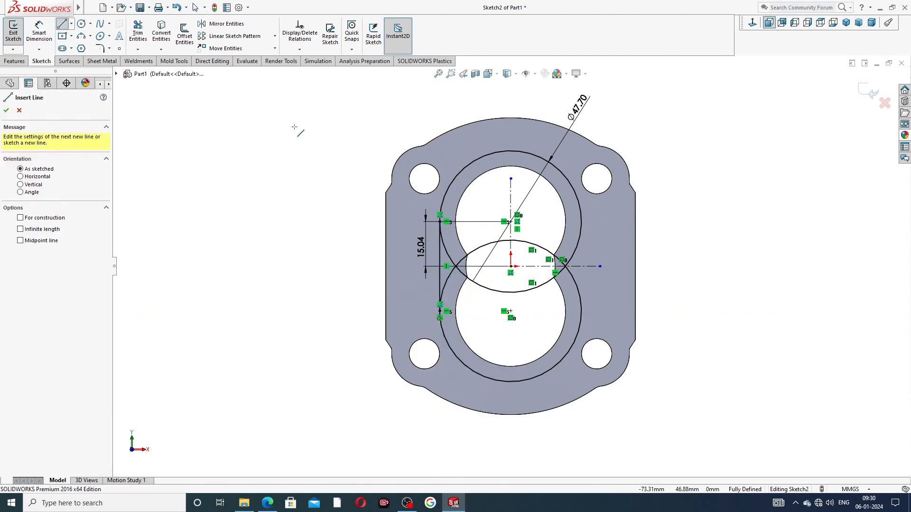
{"action": "left_click", "coordinate": [582, 221]}
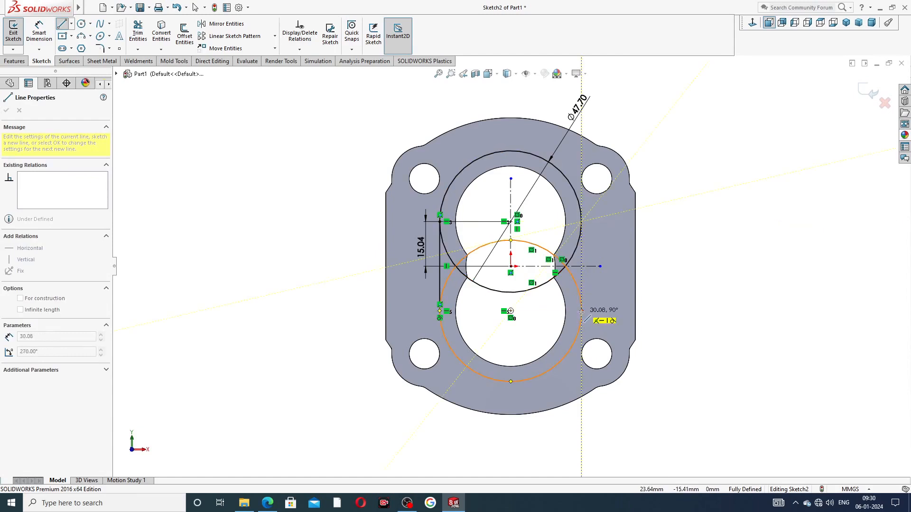
{"action": "left_click", "coordinate": [580, 311]}
{"action": "right_click", "coordinate": [682, 260]}
{"action": "left_click", "coordinate": [705, 272]}
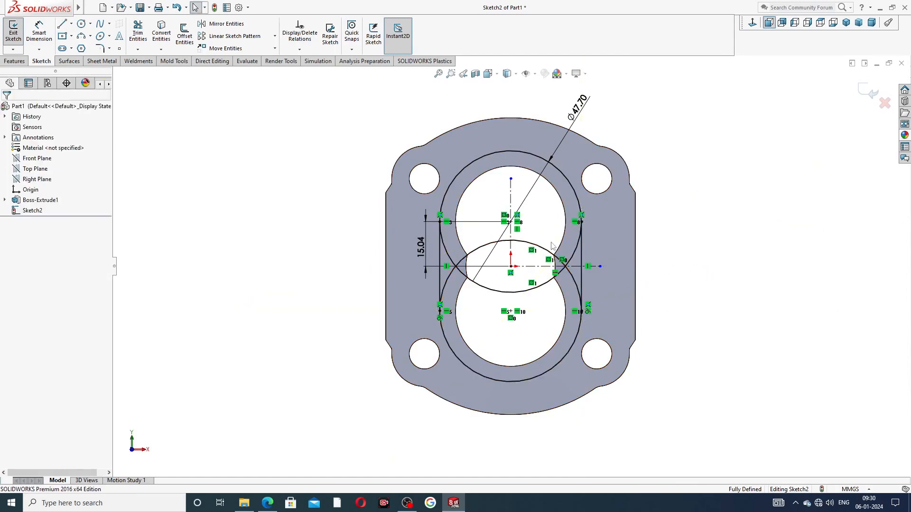
Trim away the circles' inner overlapping arcs, leaving one closed slot-shaped outline around the cavity
{"action": "left_click", "coordinate": [138, 33]}
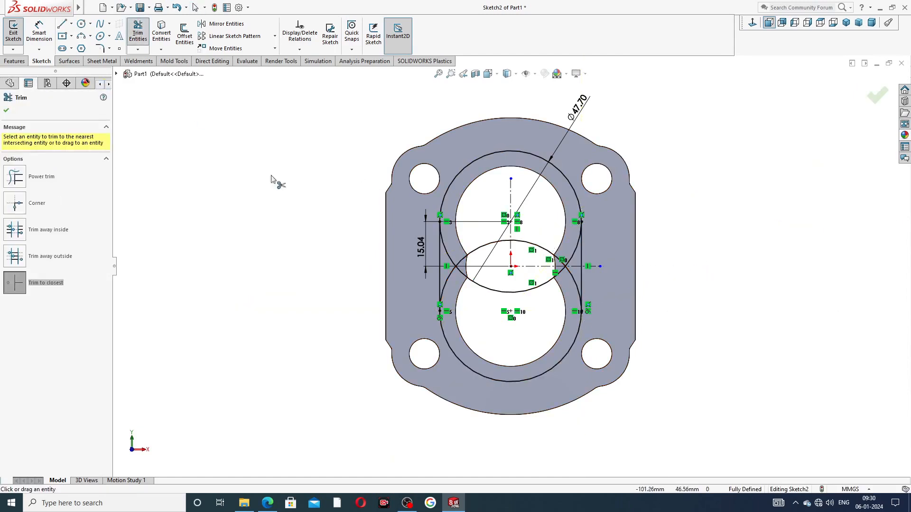
{"action": "scroll", "coordinate": [539, 269], "scroll_direction": "down", "scroll_amount": 3}
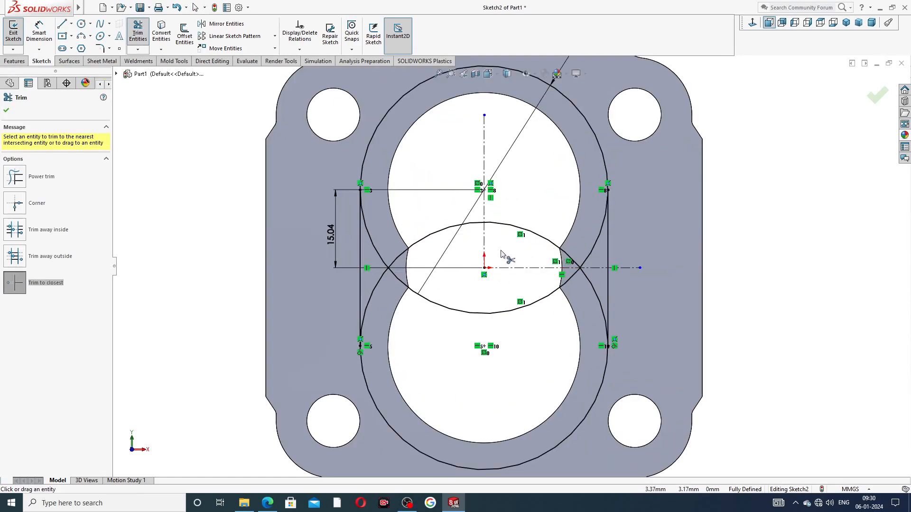
{"action": "left_click", "coordinate": [424, 241]}
{"action": "left_click", "coordinate": [454, 313]}
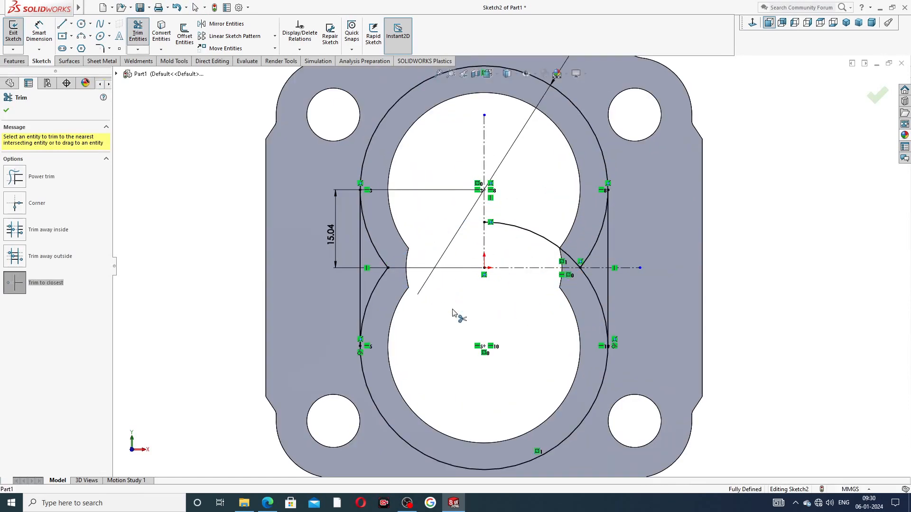
{"action": "left_click", "coordinate": [382, 253]}
{"action": "left_click", "coordinate": [385, 275]}
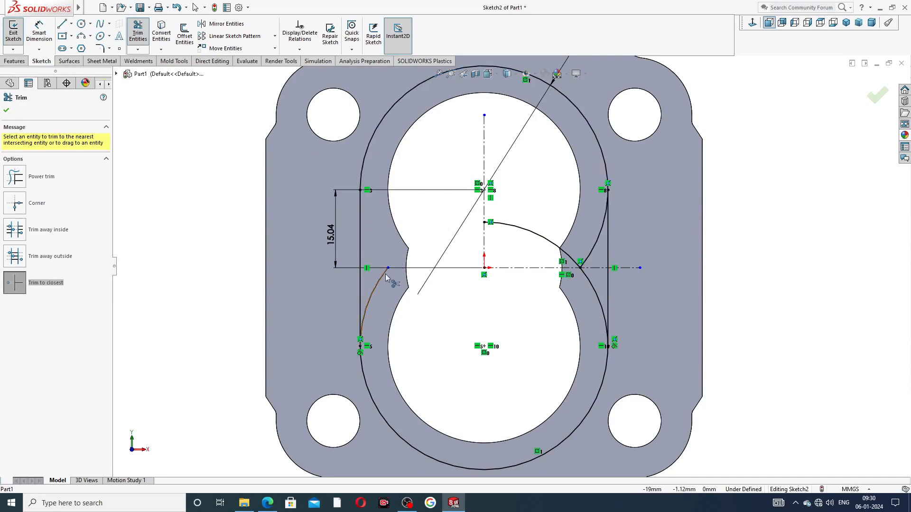
{"action": "left_click", "coordinate": [556, 245]}
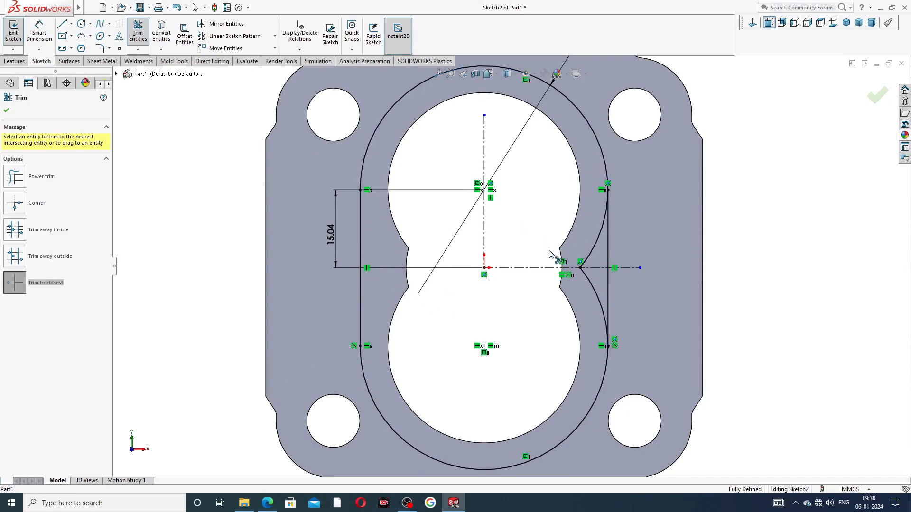
{"action": "left_click", "coordinate": [586, 261]}
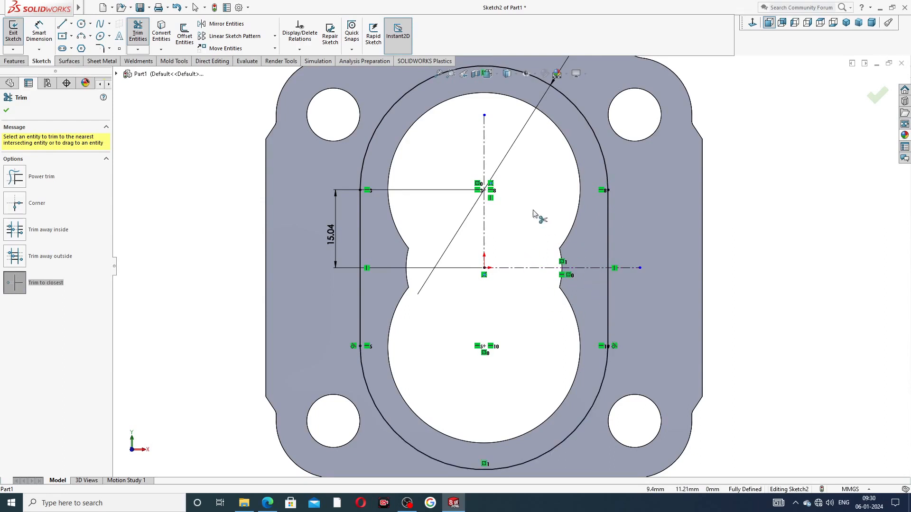
{"action": "scroll", "coordinate": [533, 212], "scroll_direction": "up", "scroll_amount": 3}
{"action": "left_click", "coordinate": [6, 110]}
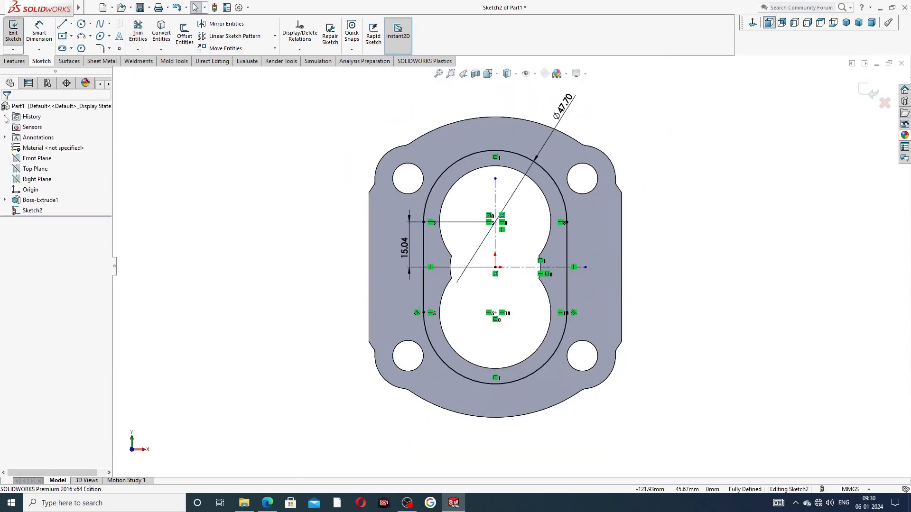
Reposition the circle diameter dimension and the 15.04 mm center distance dimension farther from the slot outline
{"action": "scroll", "coordinate": [430, 232], "scroll_direction": "down", "scroll_amount": 1}
{"action": "left_click_drag", "start_coordinate": [608, 84], "coordinate": [630, 103]}
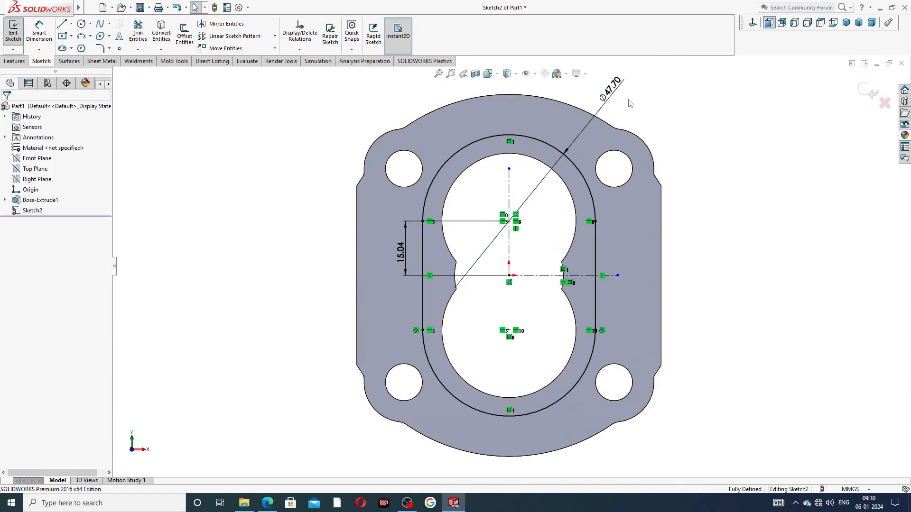
{"action": "left_click_drag", "start_coordinate": [403, 248], "coordinate": [397, 251]}
{"action": "left_click", "coordinate": [318, 376]}
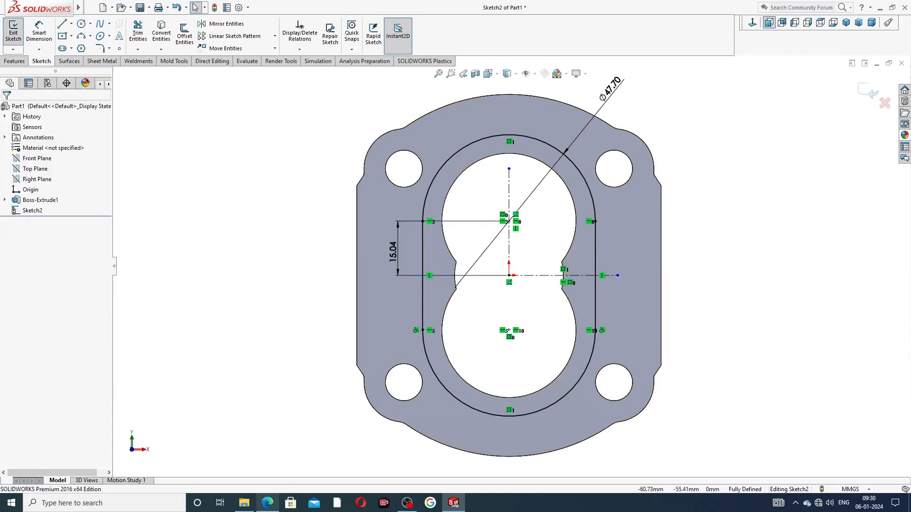
Look up the groove width in the drawing PDF, offset the slot outline 3 mm inward and reposition the offset dimension
{"action": "left_click", "coordinate": [267, 503]}
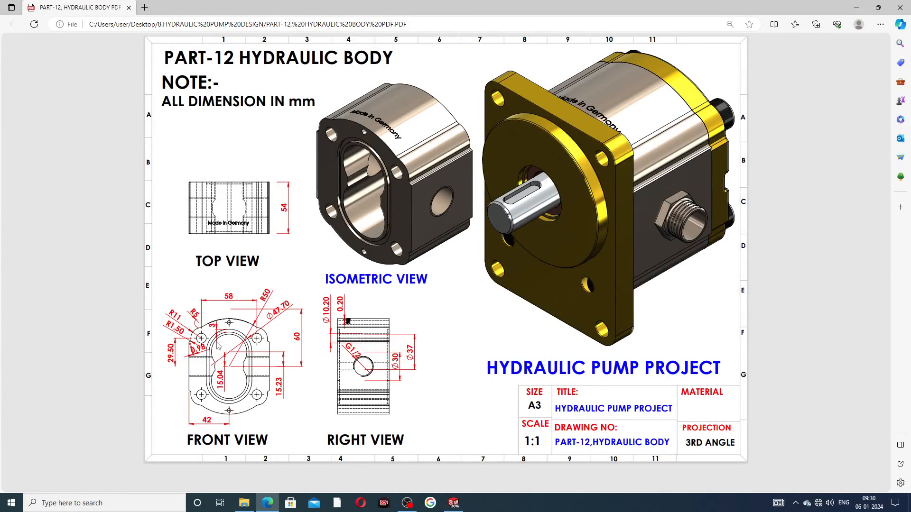
{"action": "left_click", "coordinate": [454, 503]}
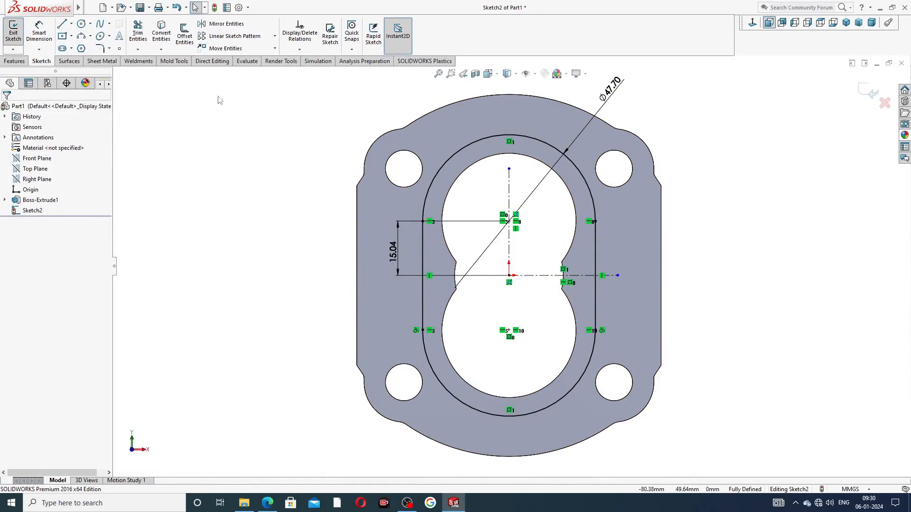
{"action": "left_click", "coordinate": [185, 34]}
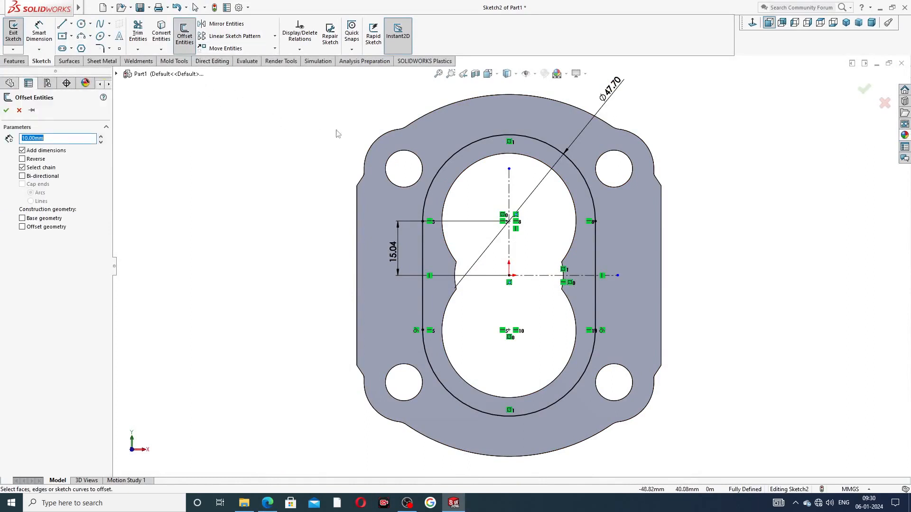
{"action": "left_click", "coordinate": [456, 153]}
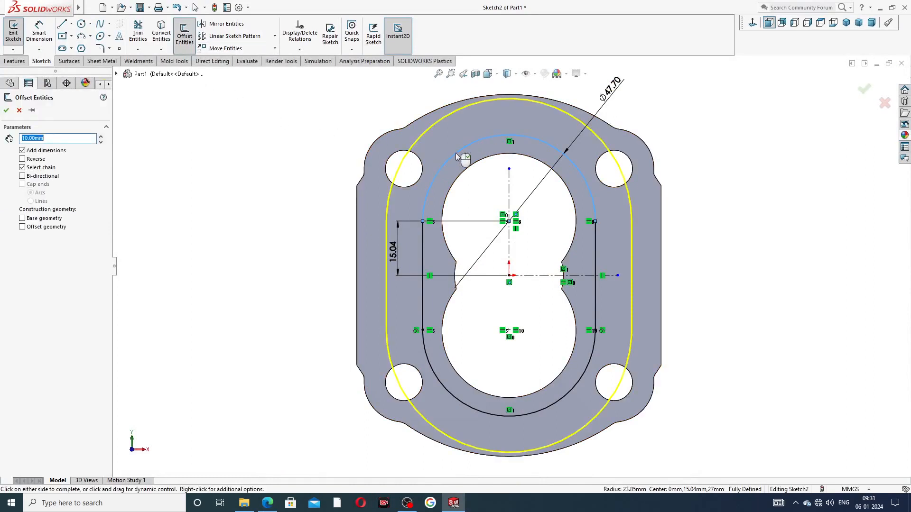
{"action": "type", "text": "3"}
{"action": "key", "text": "Return"}
{"action": "left_click", "coordinate": [40, 159]}
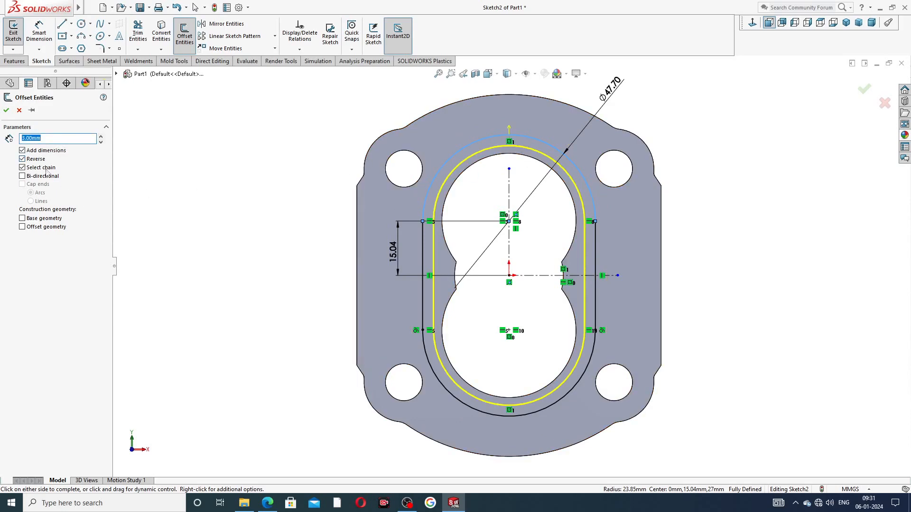
{"action": "left_click", "coordinate": [7, 111]}
{"action": "left_click_drag", "start_coordinate": [500, 146], "coordinate": [468, 125]}
{"action": "left_click", "coordinate": [721, 138]}
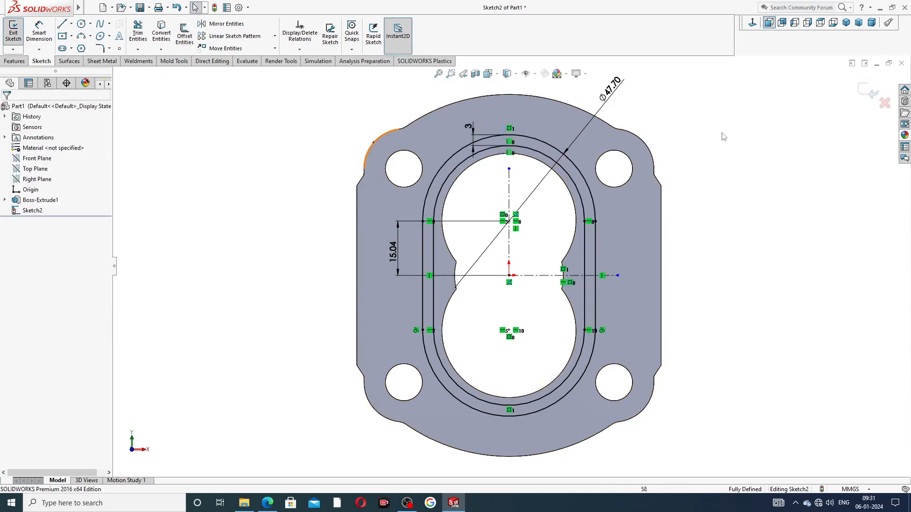
Check the groove in the drawing PDF, then extrude-cut the slot-shaped groove sketch to a blind depth of 2 mm
{"action": "left_click", "coordinate": [267, 507]}
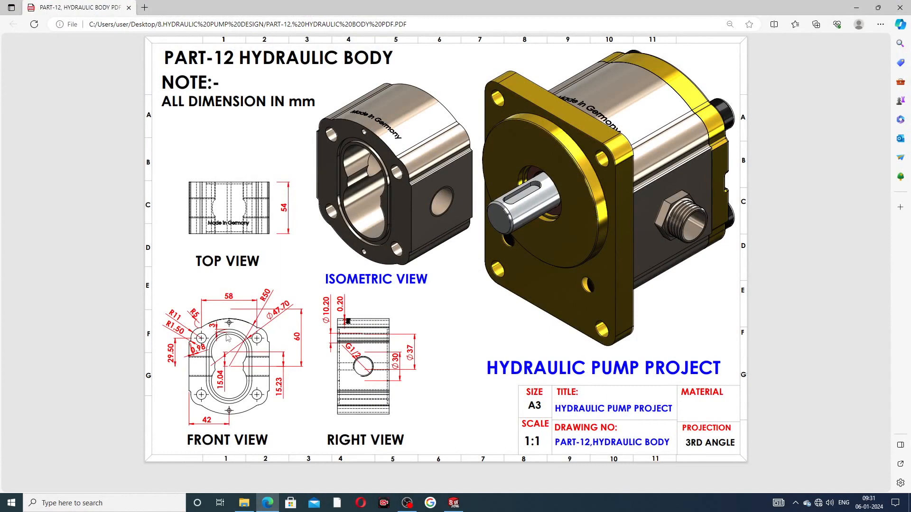
{"action": "left_click", "coordinate": [274, 508]}
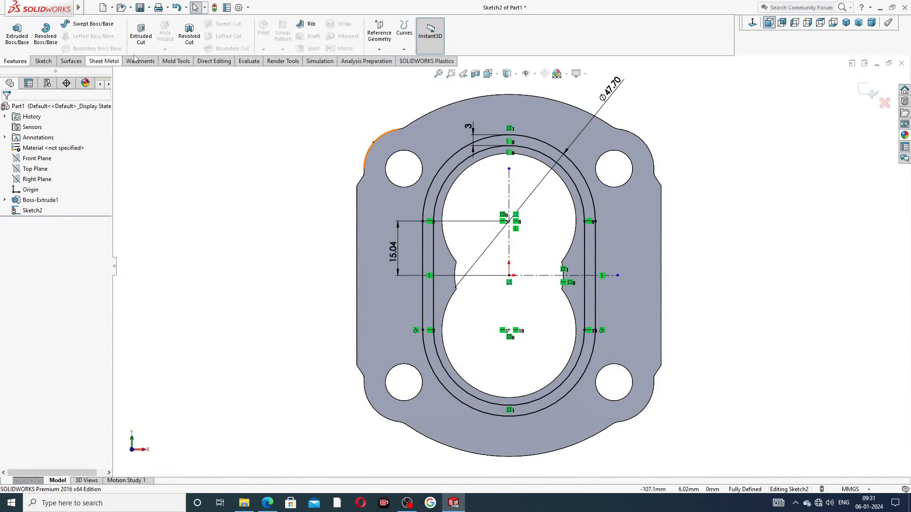
{"action": "left_click", "coordinate": [141, 34]}
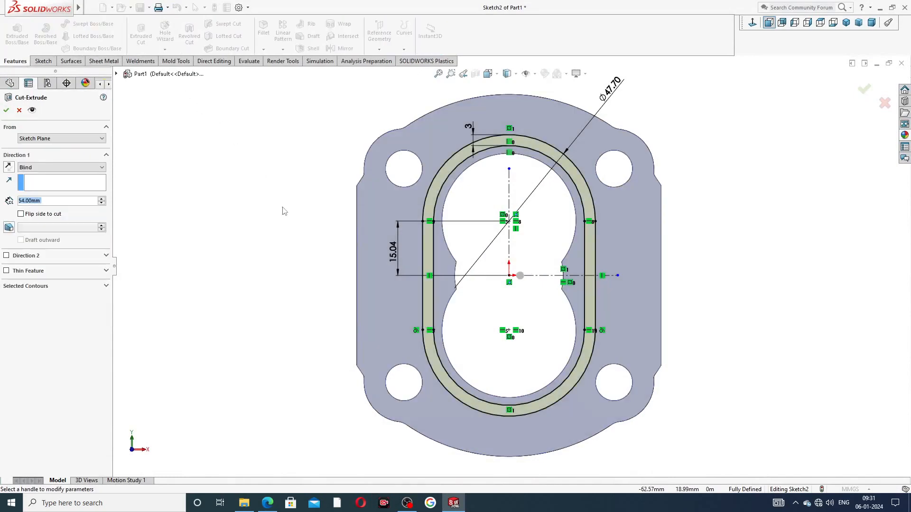
{"action": "double_click", "coordinate": [47, 201]}
{"action": "type", "text": "2"}
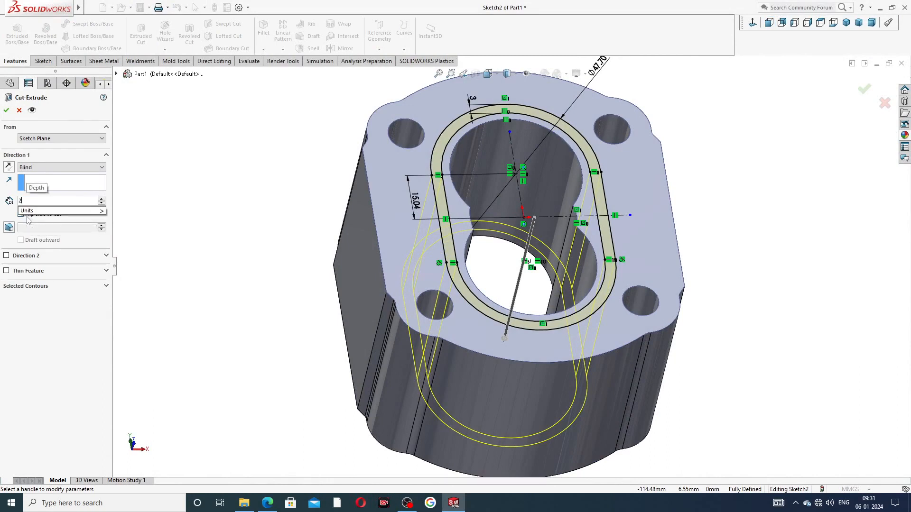
{"action": "key", "text": "Return"}
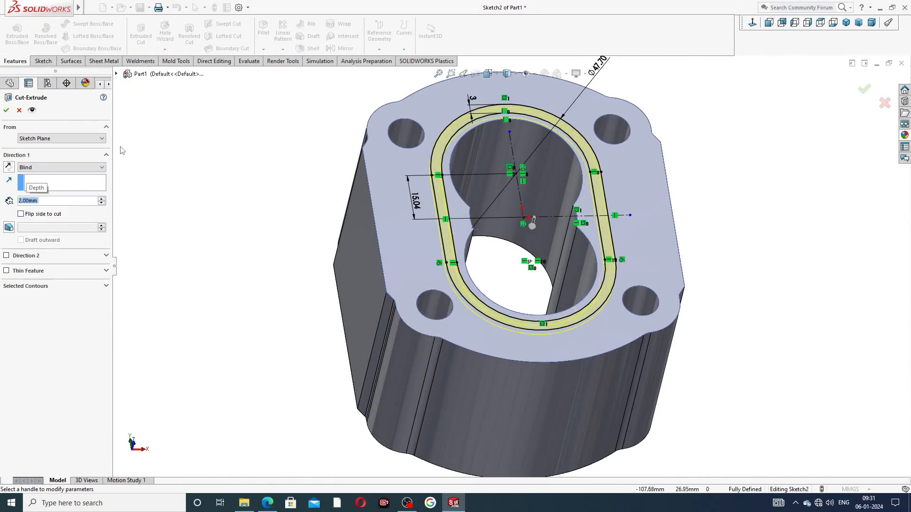
{"action": "left_click", "coordinate": [7, 110]}
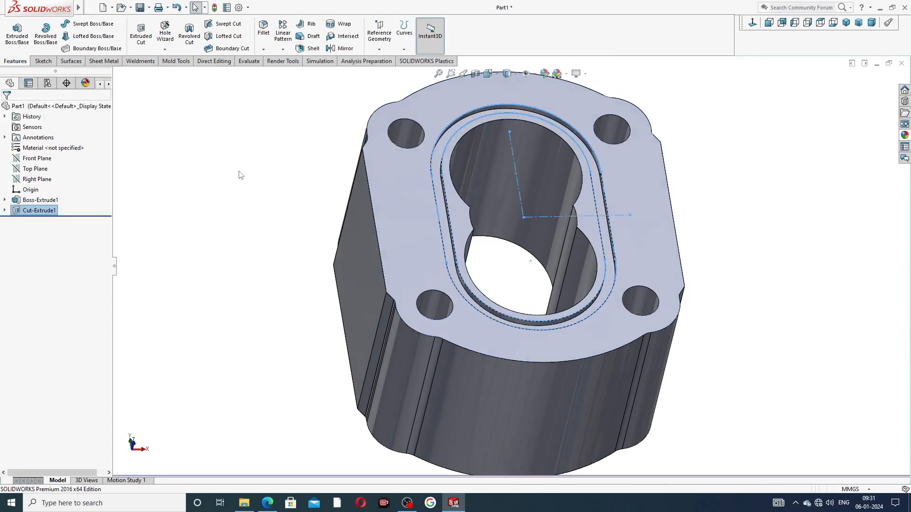
Mirror the groove cut about the Front Plane onto the opposite face of the pump body
{"action": "middle_click_drag", "start_coordinate": [673, 164], "coordinate": [624, 230]}
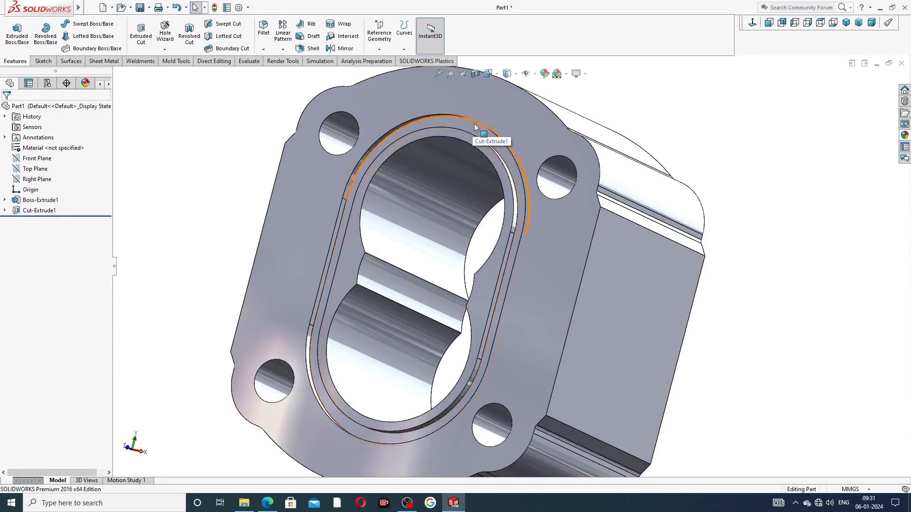
{"action": "mouse_move", "coordinate": [401, 264]}
{"action": "middle_mouse_down"}
{"action": "mouse_move", "coordinate": [448, 218]}
{"action": "mouse_move", "coordinate": [464, 240]}
{"action": "mouse_move", "coordinate": [411, 264]}
{"action": "mouse_move", "coordinate": [408, 248]}
{"action": "middle_mouse_up"}
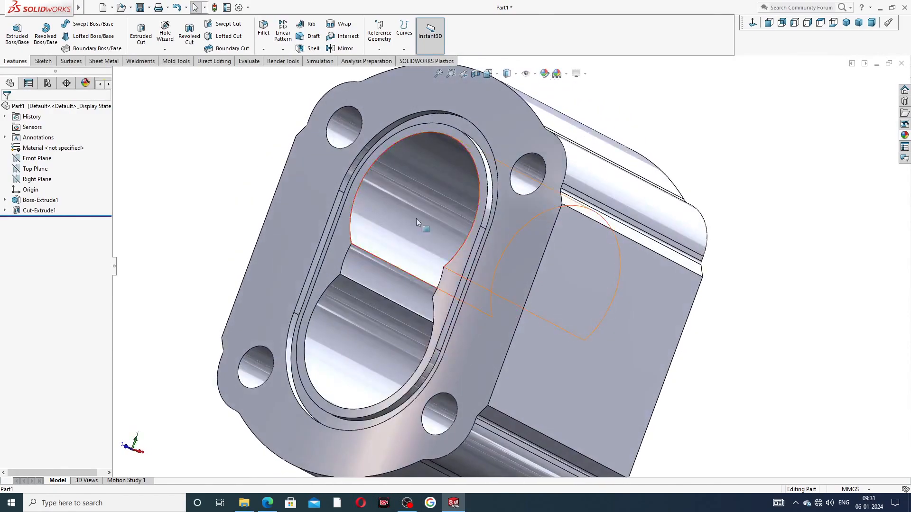
{"action": "middle_click_drag", "start_coordinate": [367, 389], "coordinate": [428, 227]}
{"action": "key", "text": "f"}
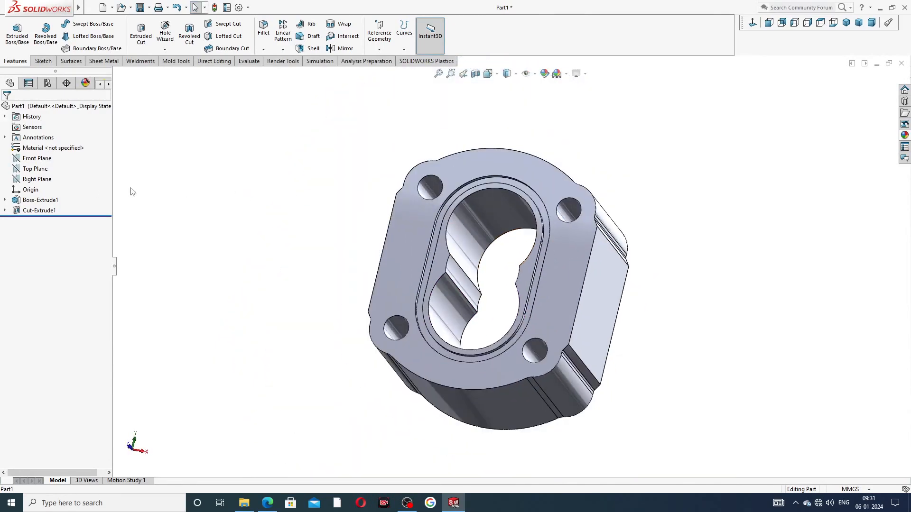
{"action": "left_click", "coordinate": [43, 158]}
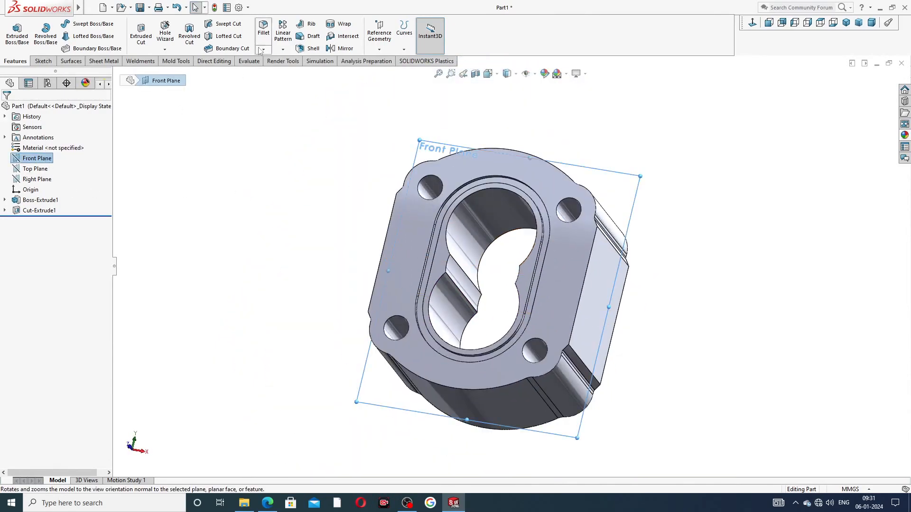
{"action": "left_click", "coordinate": [345, 48]}
{"action": "middle_click_drag", "start_coordinate": [578, 138], "coordinate": [467, 164]}
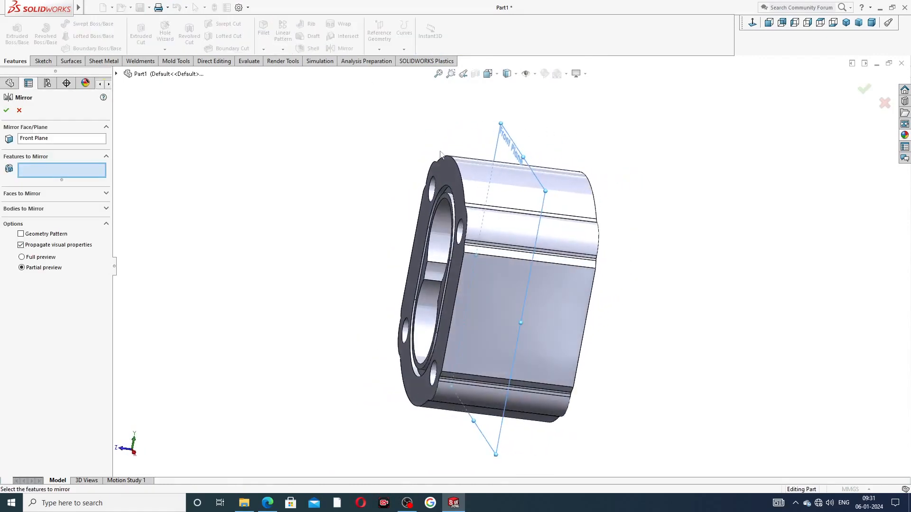
{"action": "left_click", "coordinate": [116, 74]}
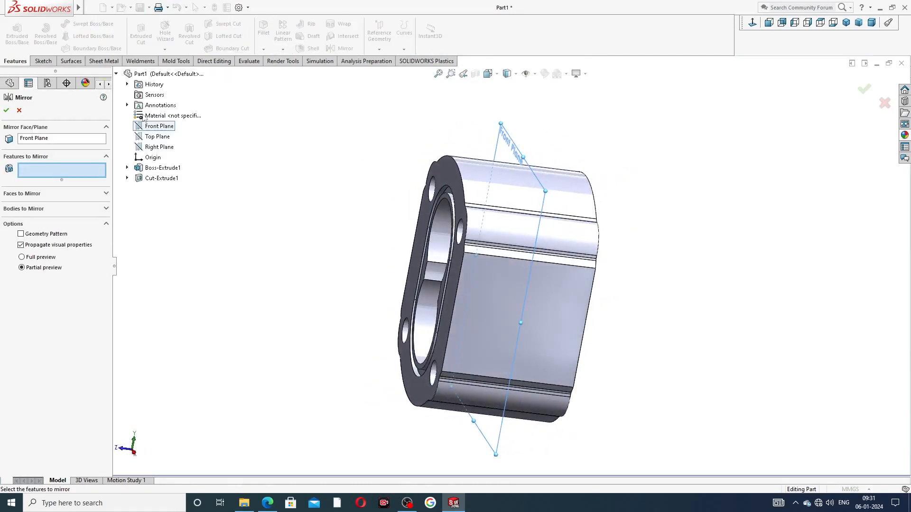
{"action": "left_click", "coordinate": [162, 178]}
{"action": "middle_click_drag", "start_coordinate": [328, 207], "coordinate": [273, 194]}
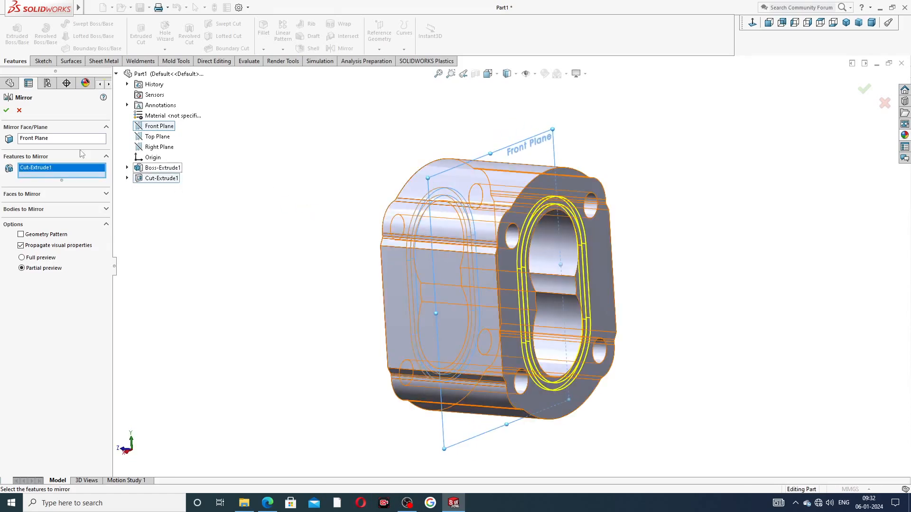
{"action": "left_click", "coordinate": [6, 110]}
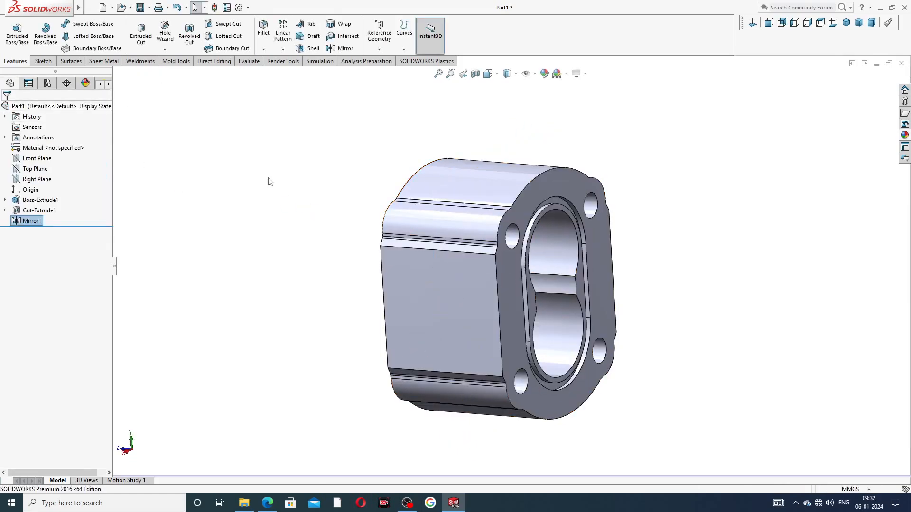
Orient the view normal to the pump body's front face and start the Hole Wizard on that face
{"action": "mouse_move", "coordinate": [340, 213]}
{"action": "middle_mouse_down"}
{"action": "mouse_move", "coordinate": [370, 153]}
{"action": "mouse_move", "coordinate": [346, 206]}
{"action": "middle_mouse_up"}
{"action": "middle_click_drag", "start_coordinate": [610, 190], "coordinate": [533, 196]}
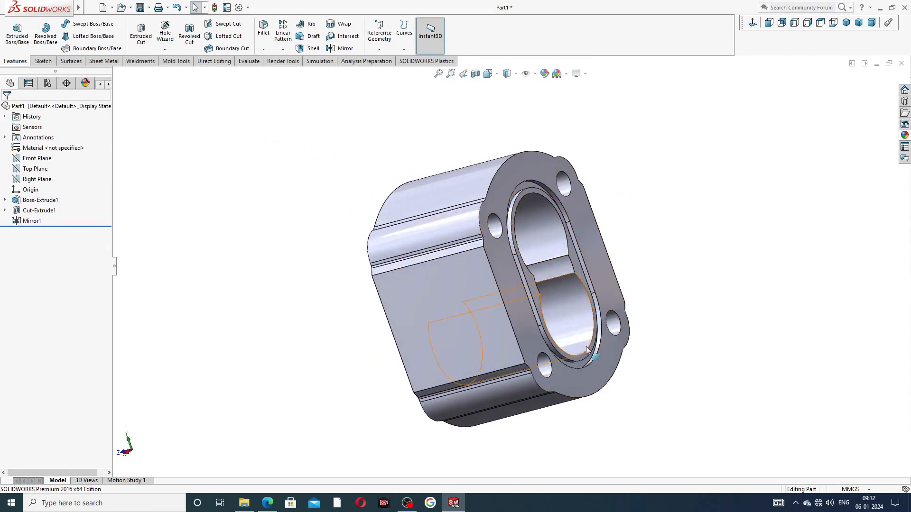
{"action": "middle_click_drag", "start_coordinate": [534, 243], "coordinate": [581, 235]}
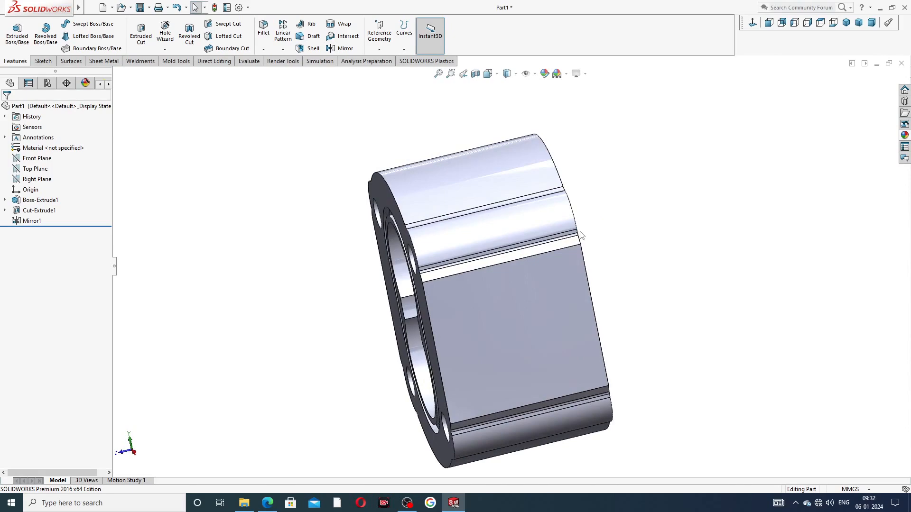
{"action": "middle_click_drag", "start_coordinate": [331, 222], "coordinate": [408, 141]}
{"action": "scroll", "coordinate": [447, 173], "scroll_direction": "up", "scroll_amount": 3}
{"action": "middle_click_drag", "start_coordinate": [451, 178], "coordinate": [452, 259]}
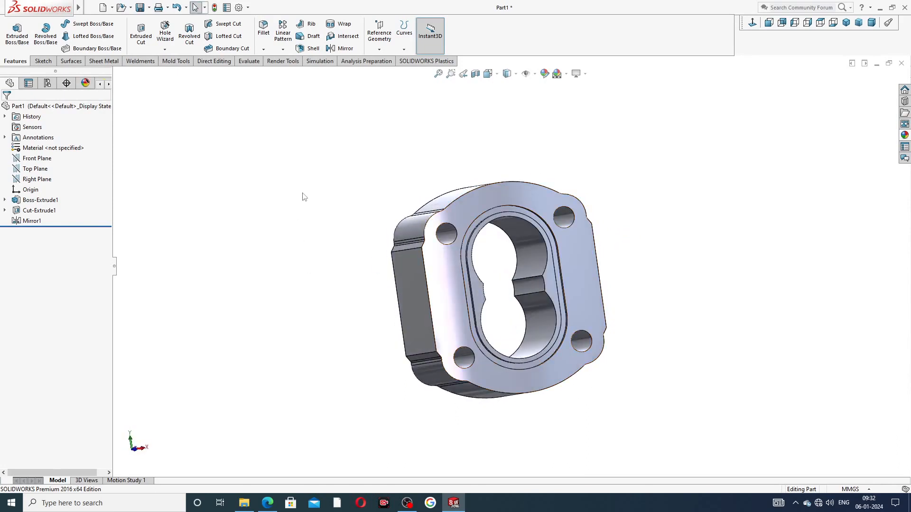
{"action": "left_click", "coordinate": [515, 192]}
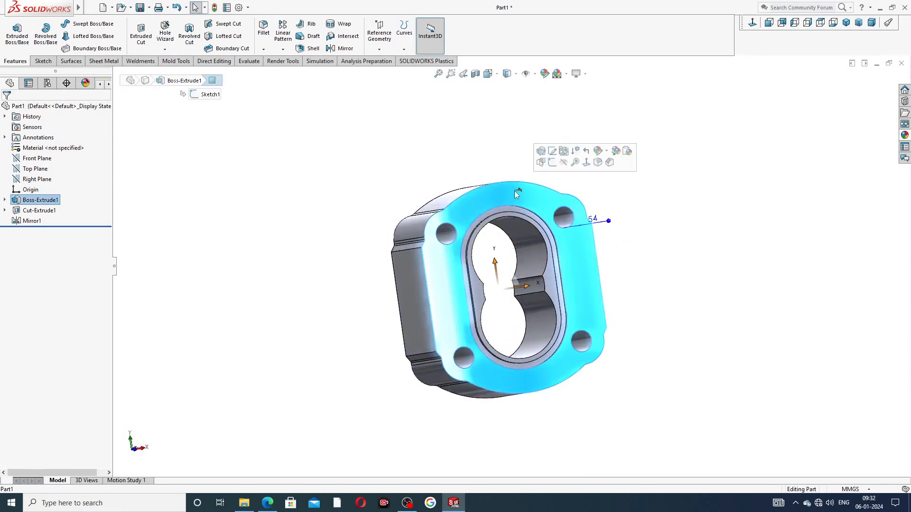
{"action": "left_click", "coordinate": [753, 22]}
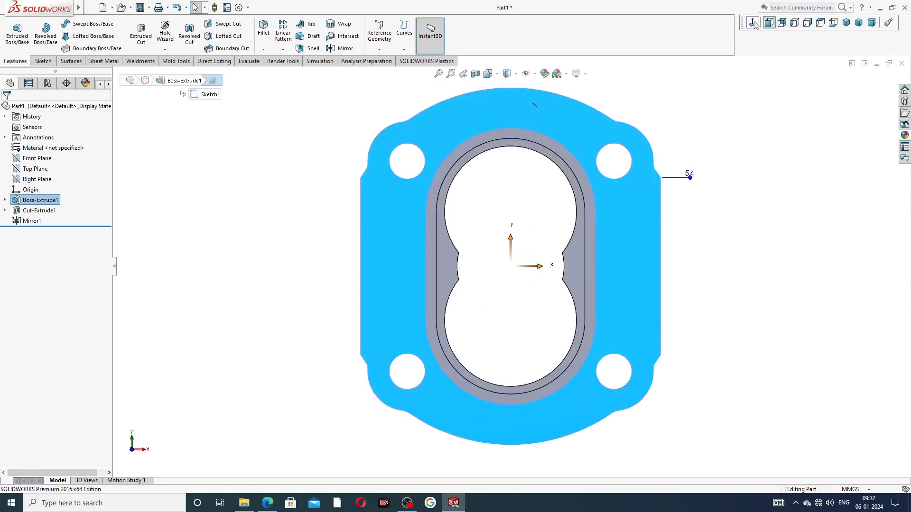
{"action": "left_click", "coordinate": [166, 34]}
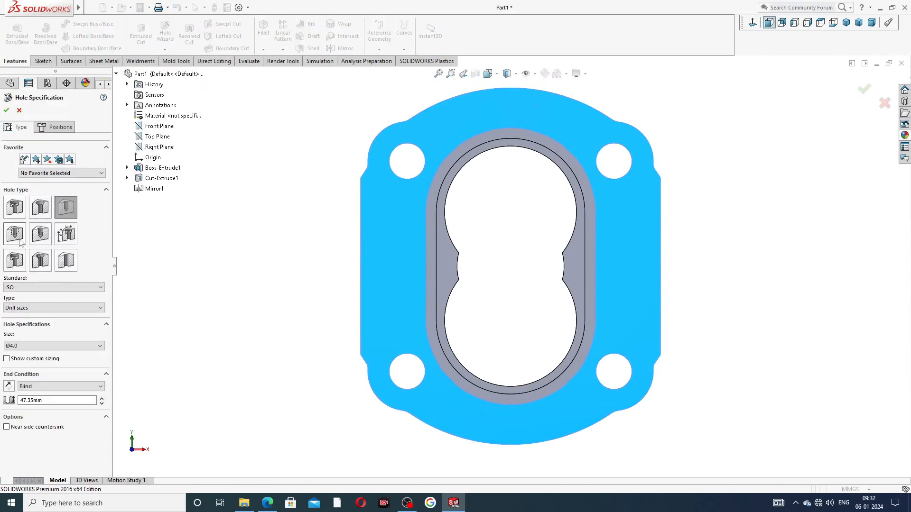
{"action": "left_click", "coordinate": [13, 235]}
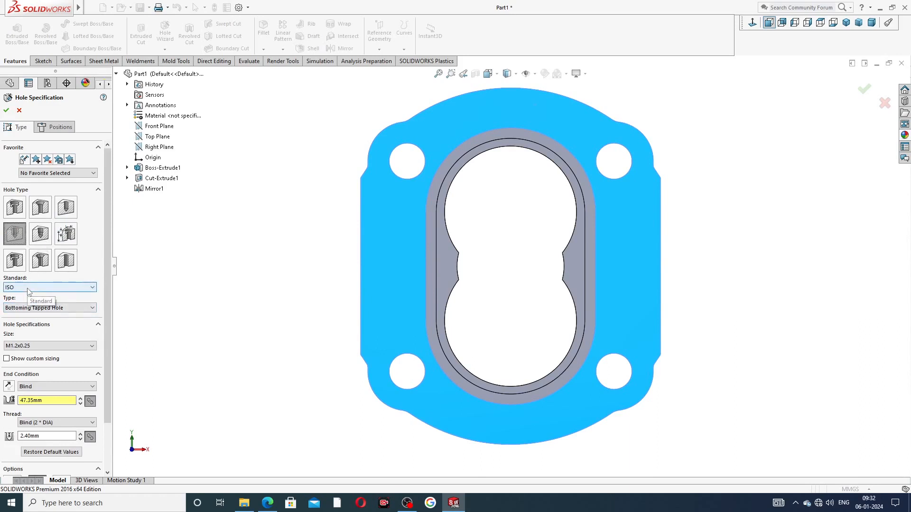
{"action": "left_click", "coordinate": [63, 310]}
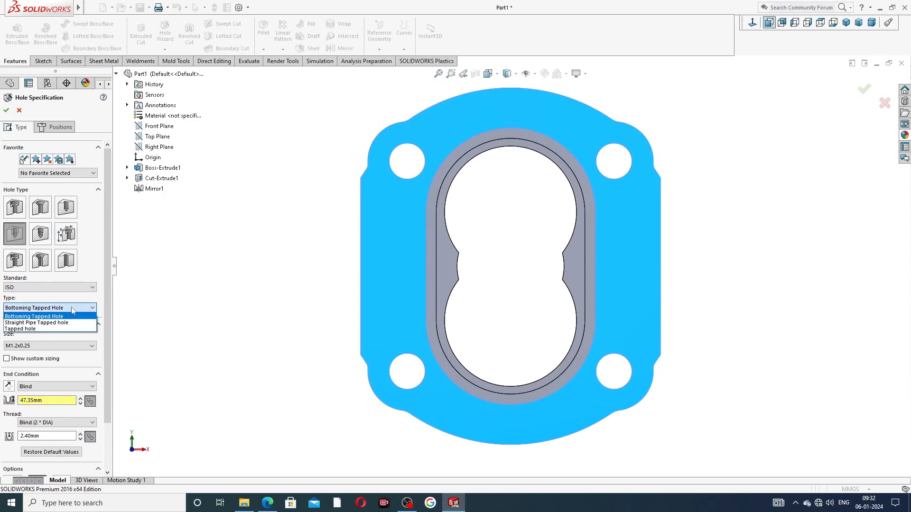
{"action": "left_click", "coordinate": [73, 310]}
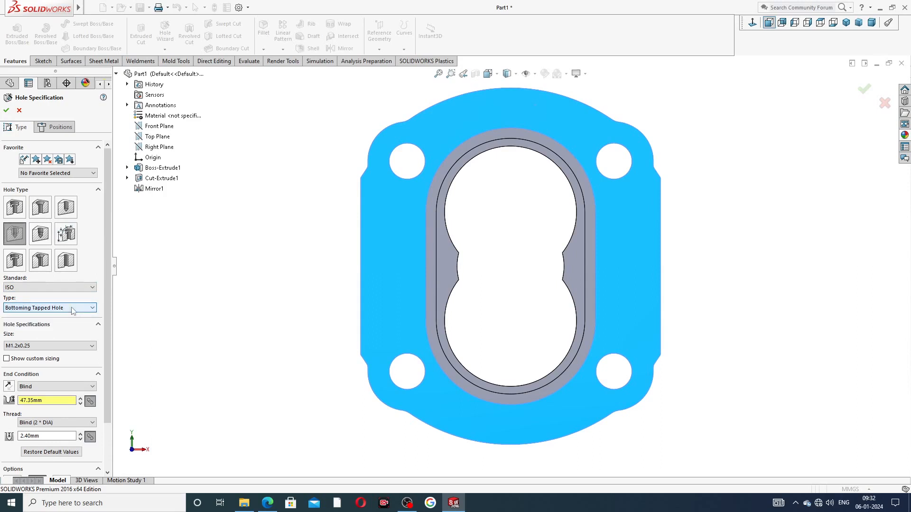
{"action": "left_click", "coordinate": [51, 350]}
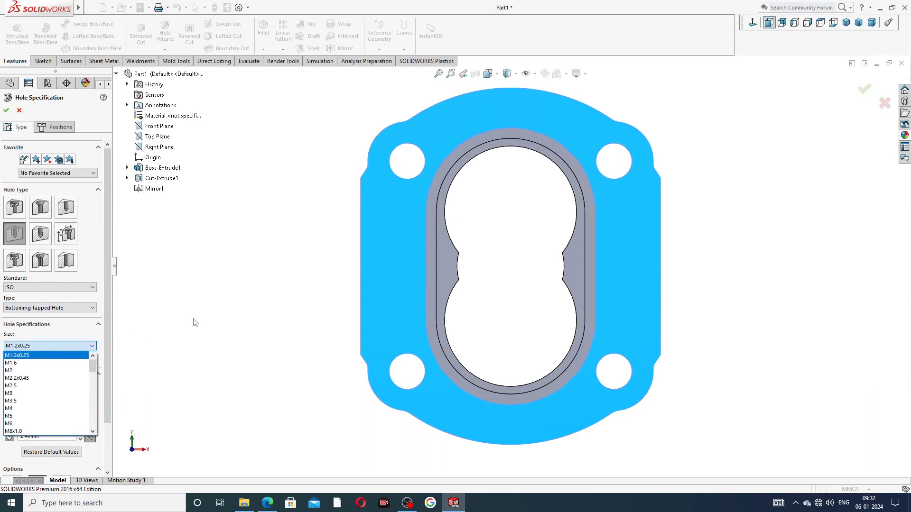
{"action": "left_click", "coordinate": [109, 331]}
{"action": "left_click_drag", "start_coordinate": [110, 358], "coordinate": [115, 404]}
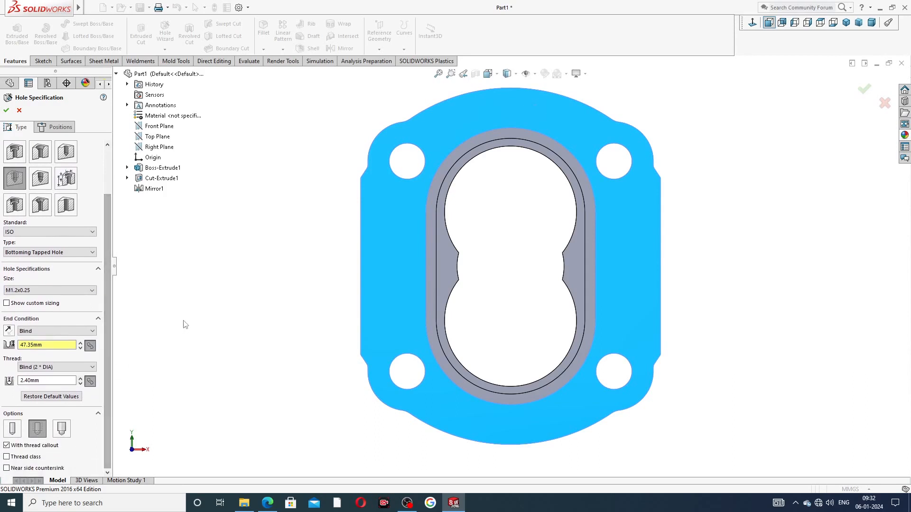
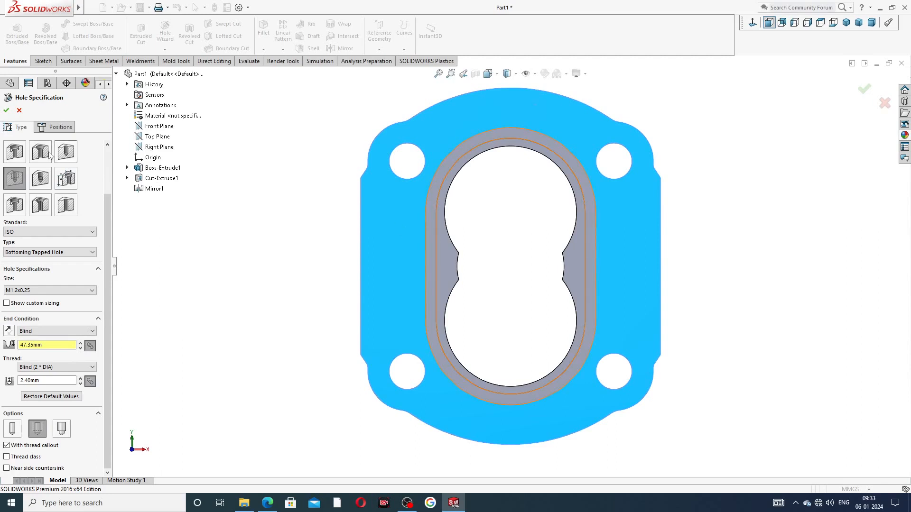
Define a plain ISO hole of the Drill sizes type with size Ø4.0 and proceed to positioning it
{"action": "left_click", "coordinate": [65, 153]}
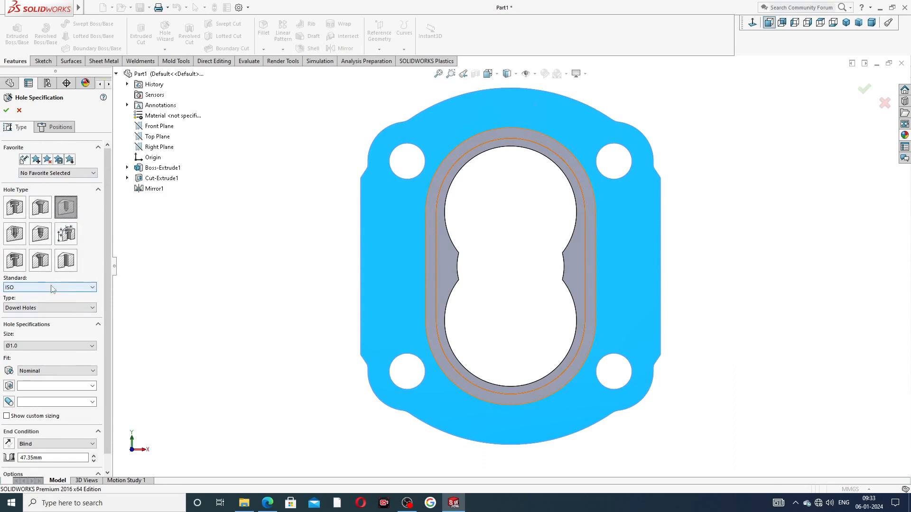
{"action": "left_click", "coordinate": [41, 309]}
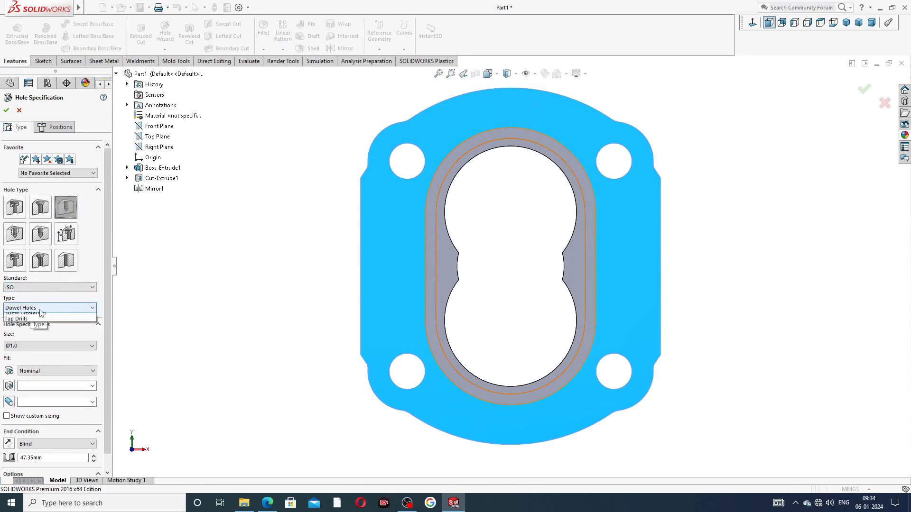
{"action": "left_click", "coordinate": [40, 323]}
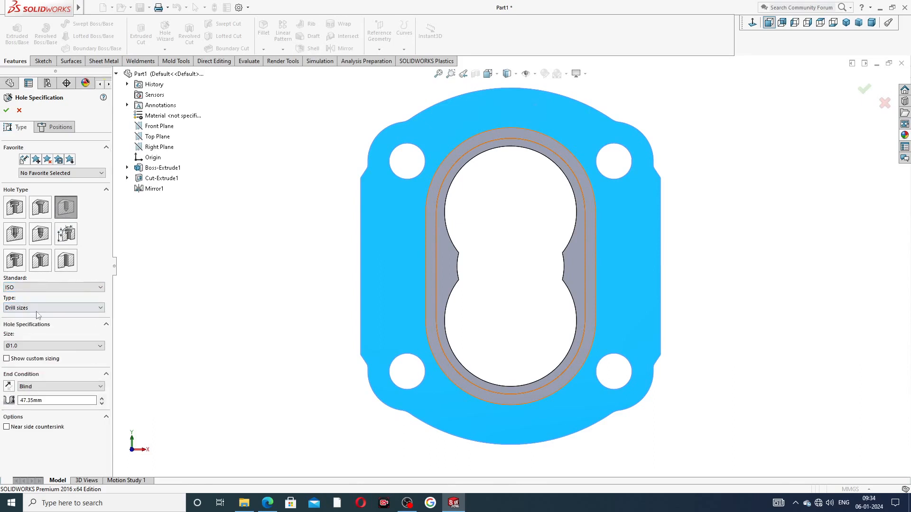
{"action": "left_click", "coordinate": [33, 348]}
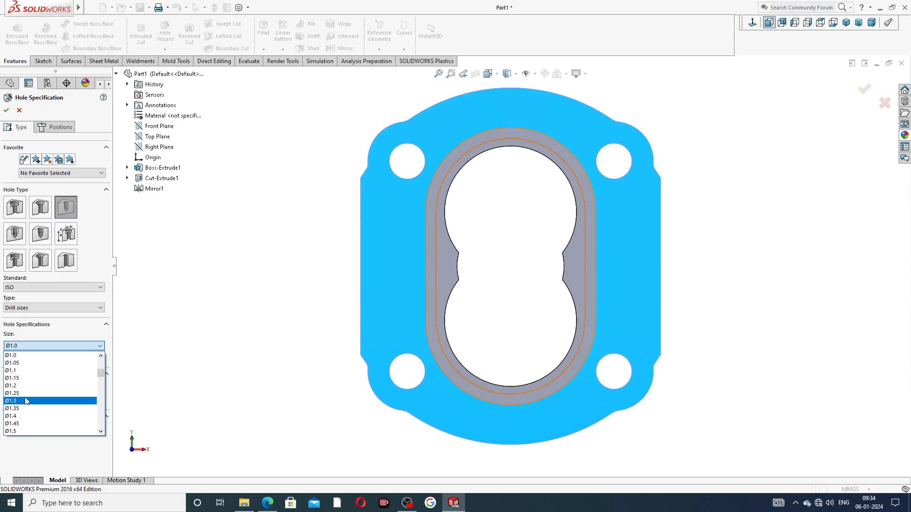
{"action": "scroll", "coordinate": [45, 398], "scroll_direction": "down", "scroll_amount": 7}
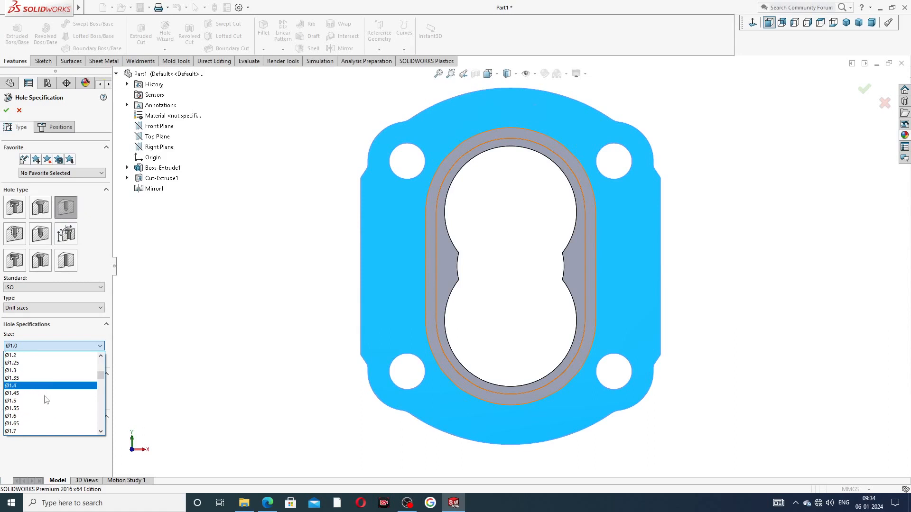
{"action": "scroll", "coordinate": [47, 397], "scroll_direction": "down", "scroll_amount": 6}
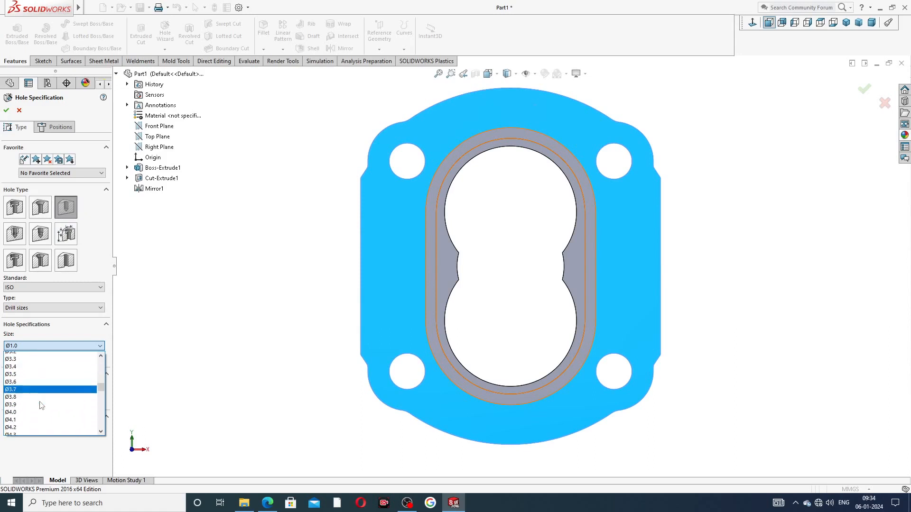
{"action": "scroll", "coordinate": [37, 367], "scroll_direction": "up", "scroll_amount": 2}
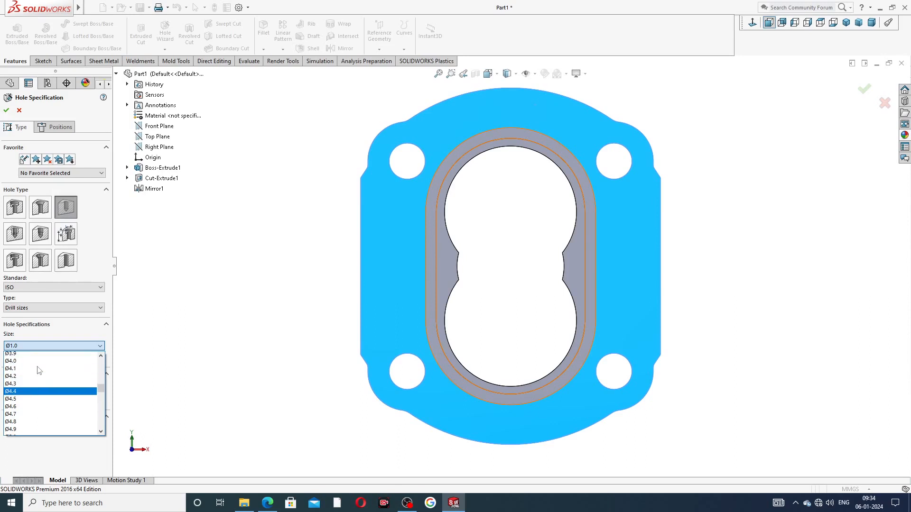
{"action": "left_click", "coordinate": [30, 378]}
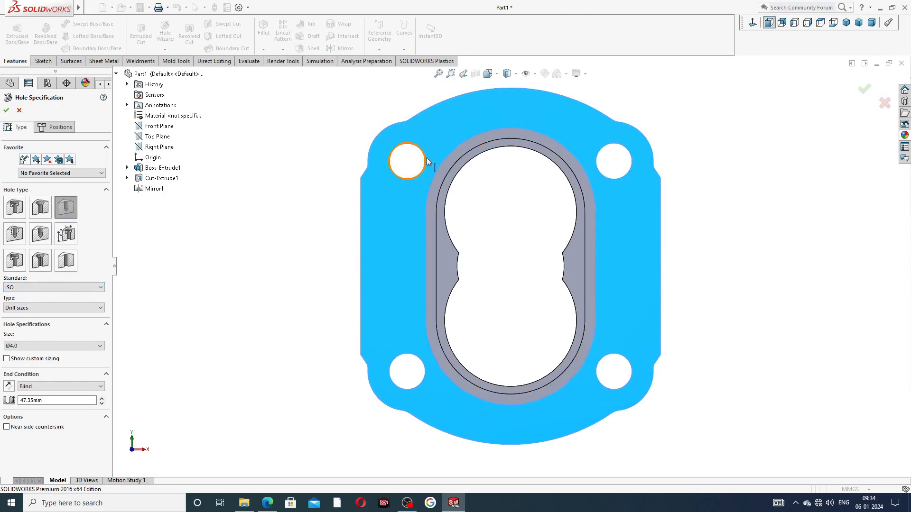
{"action": "left_click", "coordinate": [55, 128]}
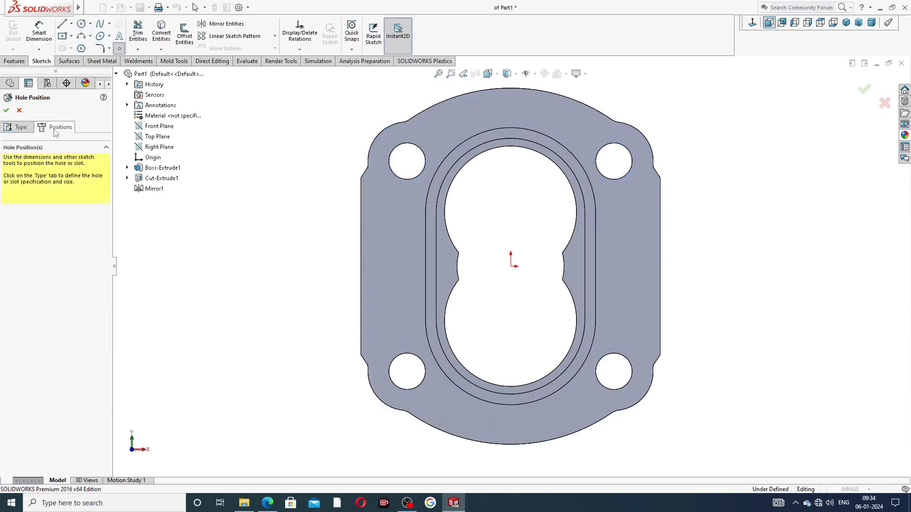
Place two hole points on the pump body's front face, vertically in line with the origin, above and below the groove
{"action": "left_click", "coordinate": [511, 107]}
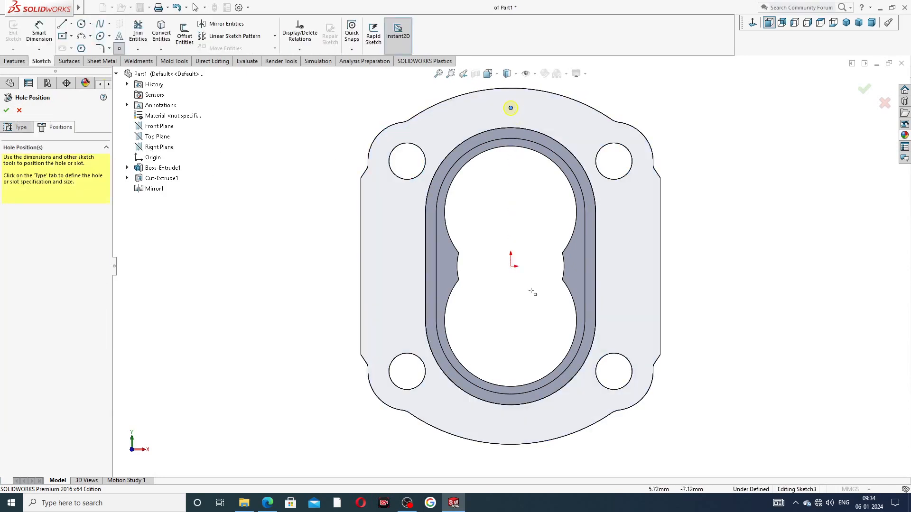
{"action": "left_click", "coordinate": [510, 425]}
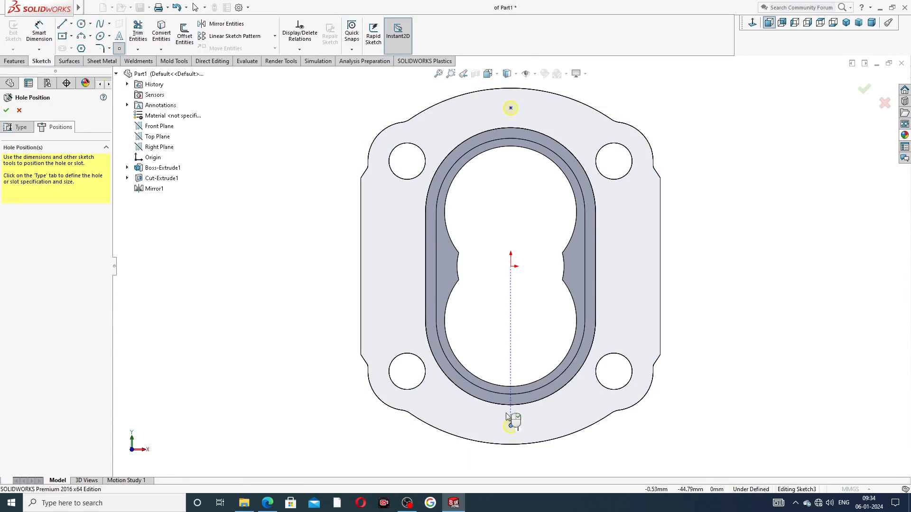
{"action": "right_click", "coordinate": [262, 184]}
{"action": "left_click", "coordinate": [274, 193]}
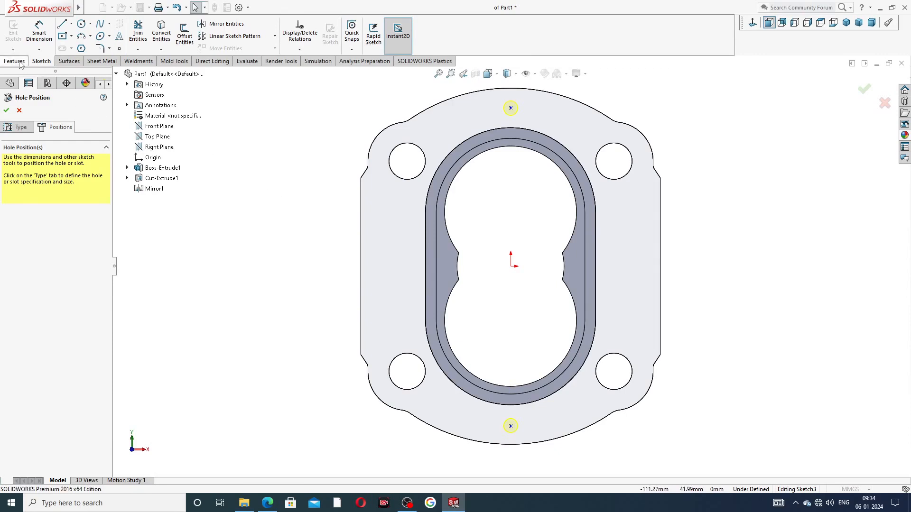
Dimension the upper hole point 45 mm vertically from the origin
{"action": "left_click", "coordinate": [38, 33]}
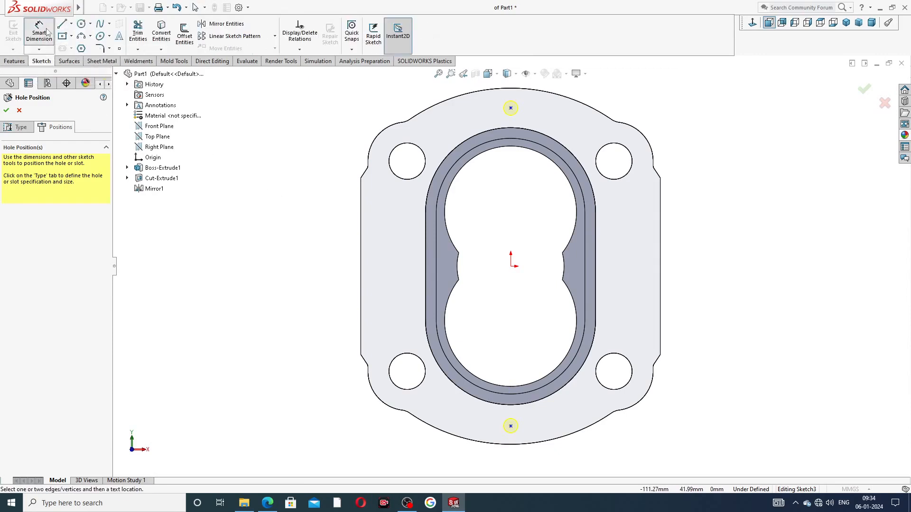
{"action": "left_click", "coordinate": [510, 109]}
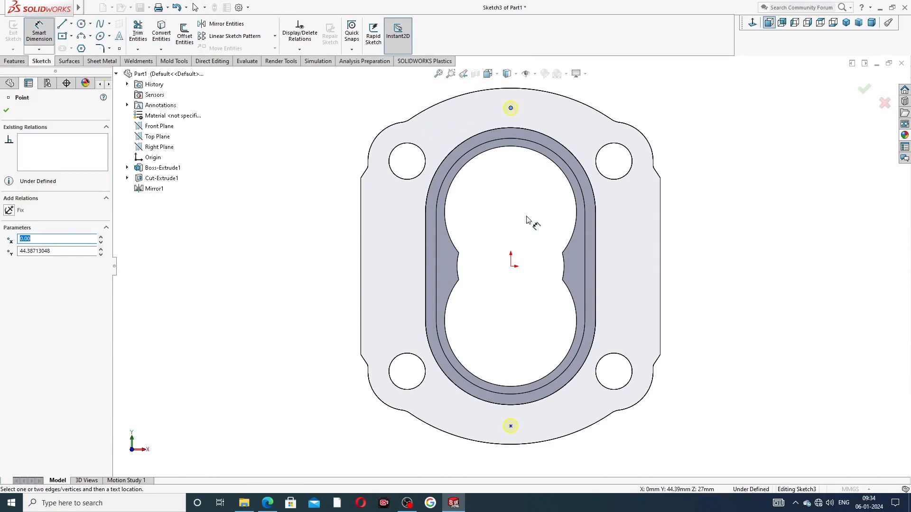
{"action": "left_click", "coordinate": [512, 267]}
{"action": "left_click", "coordinate": [351, 189]}
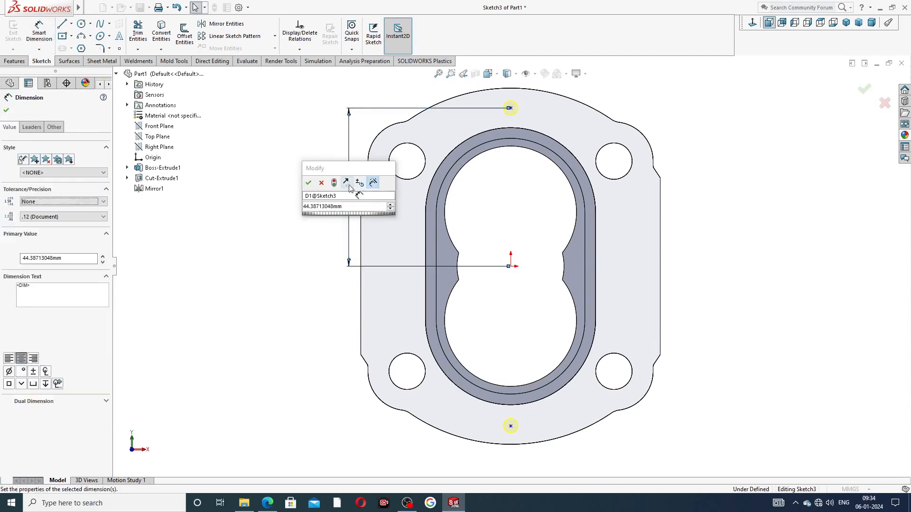
{"action": "key", "text": "Return"}
{"action": "left_click", "coordinate": [344, 186]}
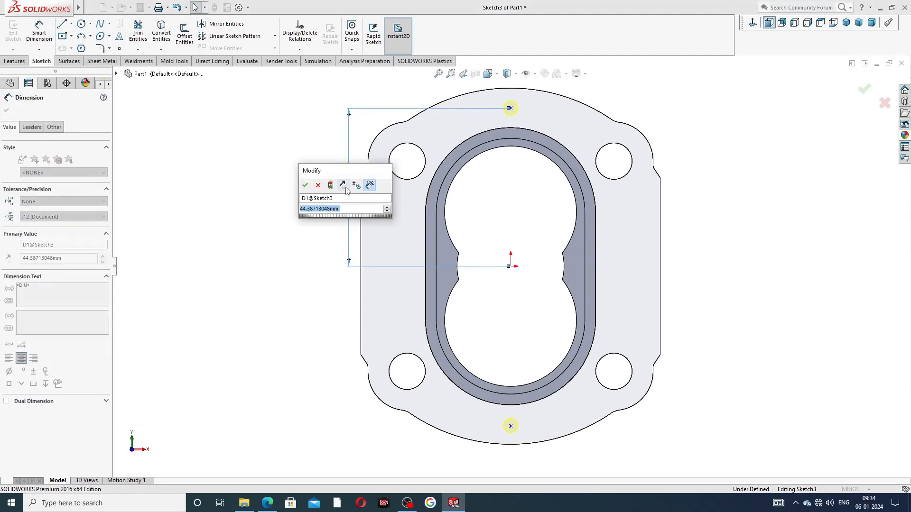
{"action": "type", "text": "45"}
{"action": "key", "text": "Return"}
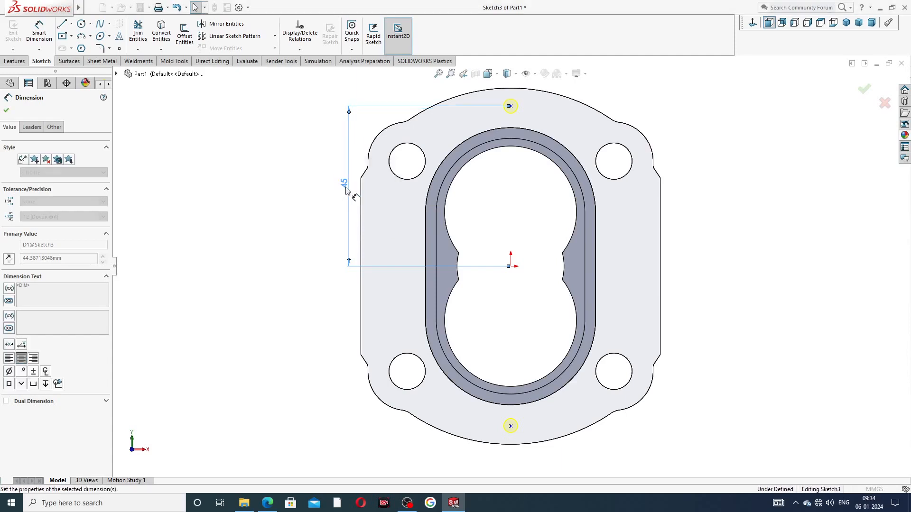
{"action": "left_click", "coordinate": [509, 266]}
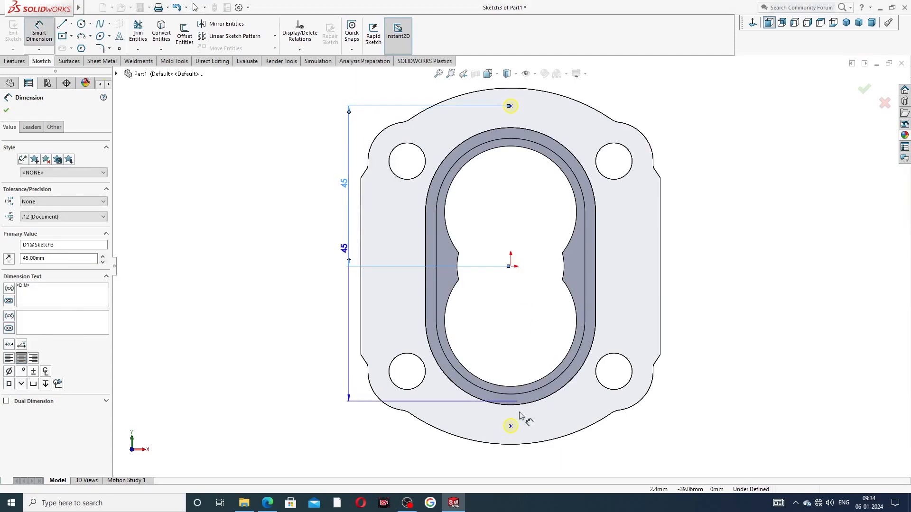
{"action": "left_click_drag", "start_coordinate": [512, 427], "coordinate": [511, 426]}
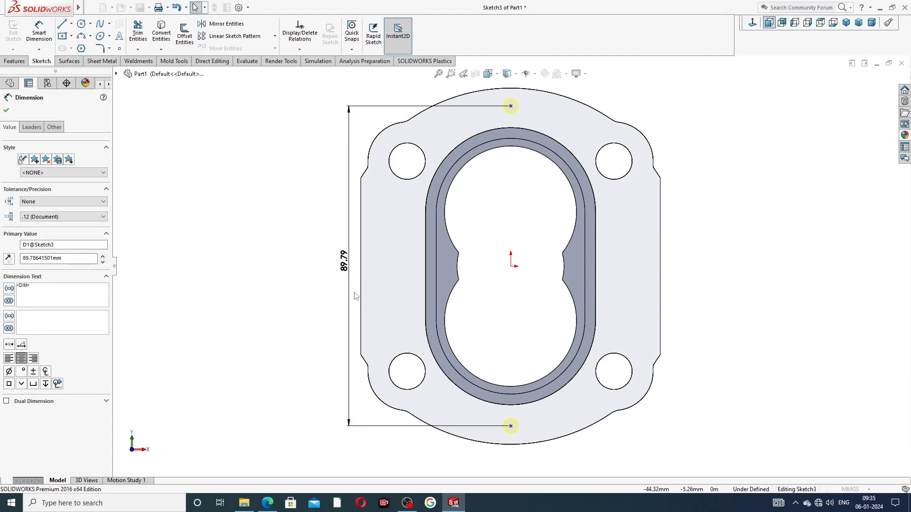
{"action": "left_click_drag", "start_coordinate": [511, 425], "coordinate": [511, 267]}
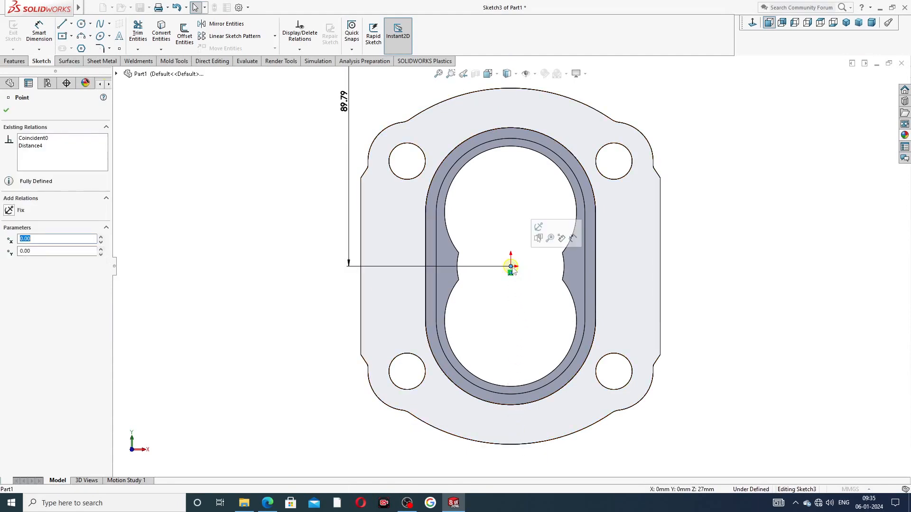
{"action": "key", "text": "z"}
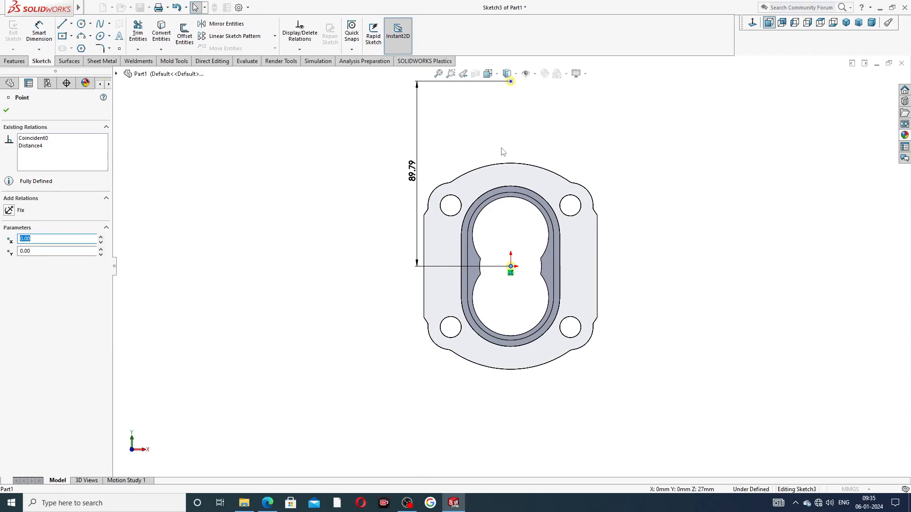
{"action": "key", "text": "ctrl+z"}
{"action": "key", "text": "ctrl+z"}
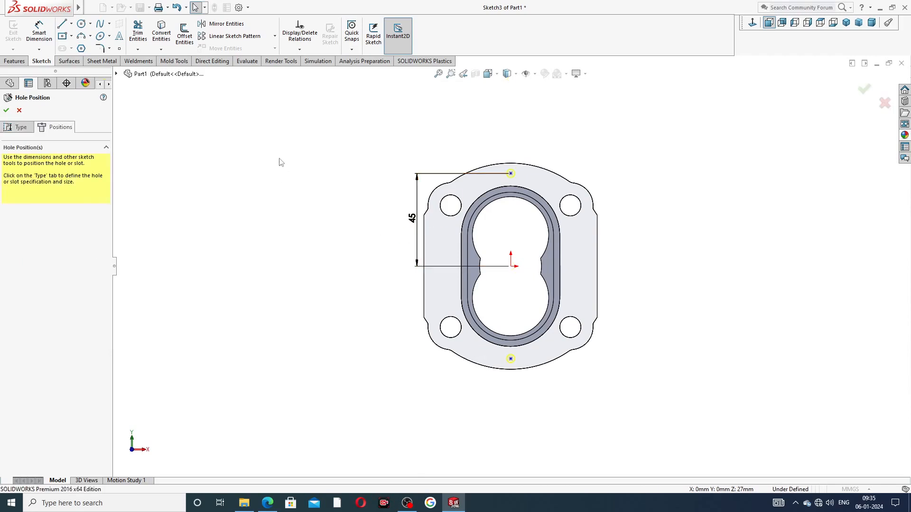
Dimension the lower hole point 45 mm vertically from the origin and finish the two Ø4.0 holes
{"action": "left_click", "coordinate": [511, 267]}
{"action": "left_click", "coordinate": [511, 359]}
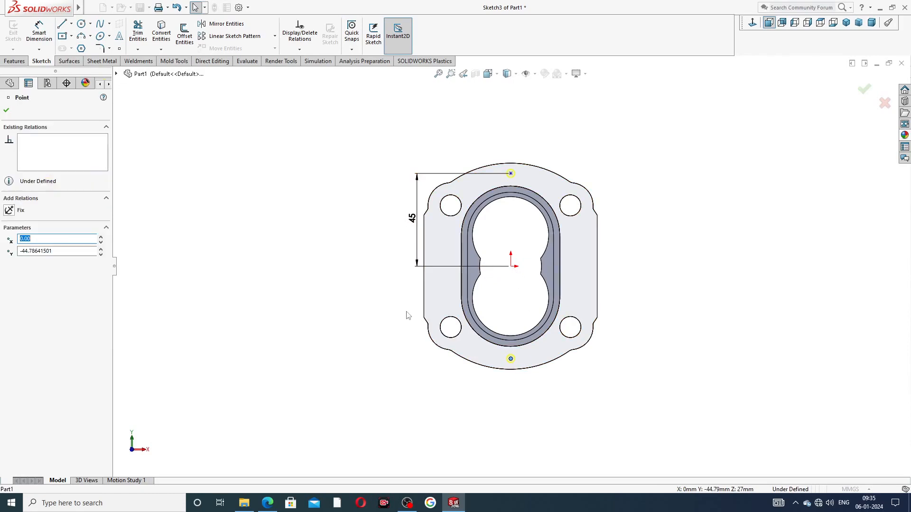
{"action": "left_click", "coordinate": [167, 188]}
{"action": "left_click", "coordinate": [39, 32]}
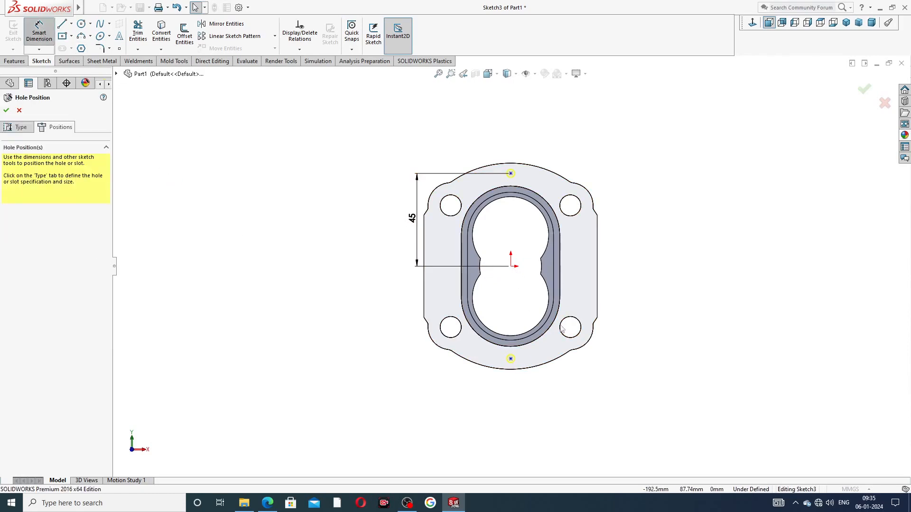
{"action": "left_click", "coordinate": [511, 266]}
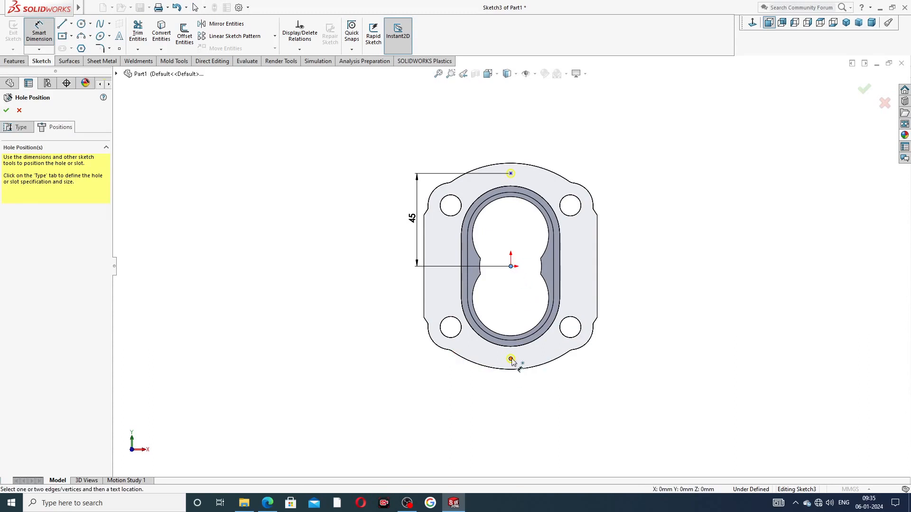
{"action": "left_click", "coordinate": [510, 358]}
{"action": "left_click", "coordinate": [416, 332]}
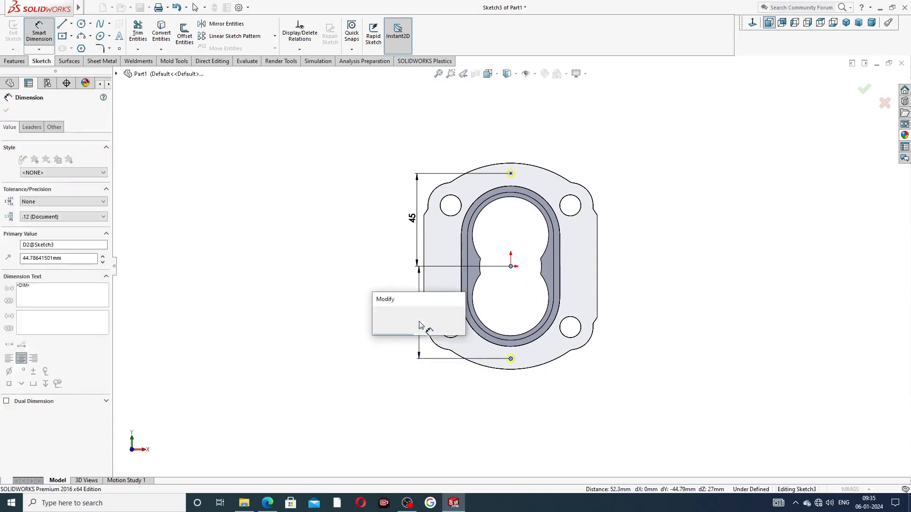
{"action": "type", "text": "45"}
{"action": "key", "text": "Return"}
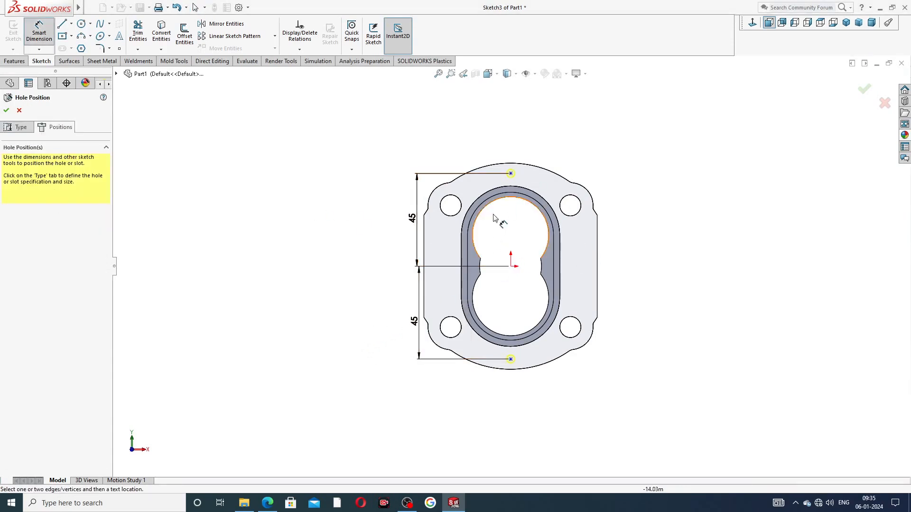
{"action": "scroll", "coordinate": [507, 252], "scroll_direction": "down", "scroll_amount": 2}
{"action": "right_click", "coordinate": [264, 199]}
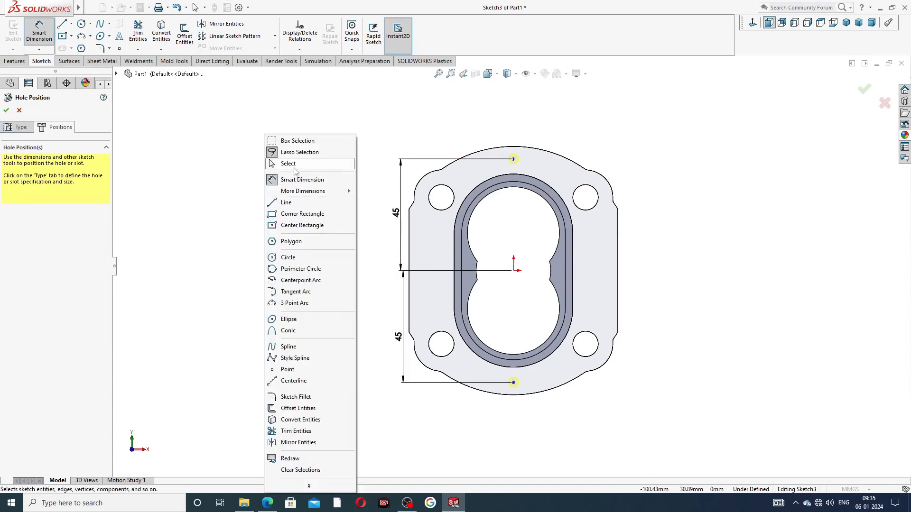
{"action": "left_click", "coordinate": [288, 164]}
{"action": "left_click", "coordinate": [6, 110]}
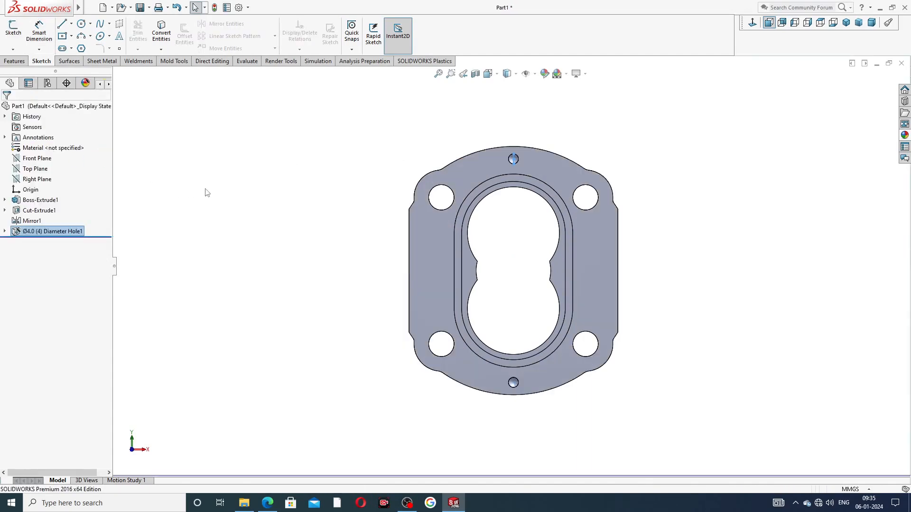
Mirror the Ø4.0 hole feature about the Front Plane onto the opposite end face
{"action": "left_click", "coordinate": [588, 121]}
{"action": "middle_click_drag", "start_coordinate": [588, 122], "coordinate": [666, 193]}
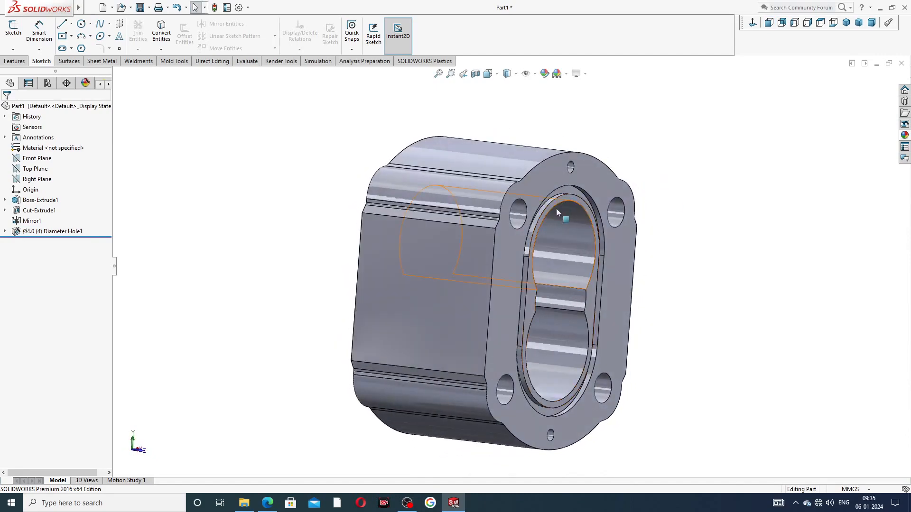
{"action": "scroll", "coordinate": [559, 209], "scroll_direction": "up", "scroll_amount": 2}
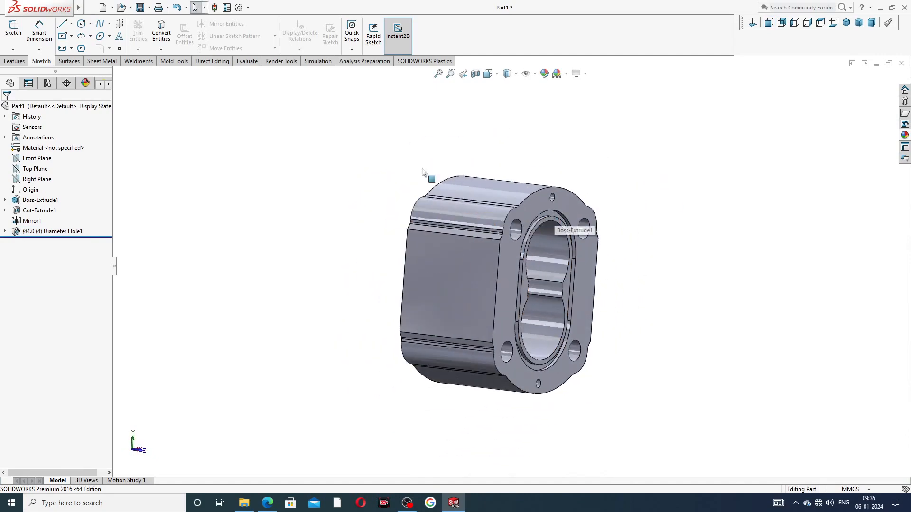
{"action": "left_click", "coordinate": [41, 160]}
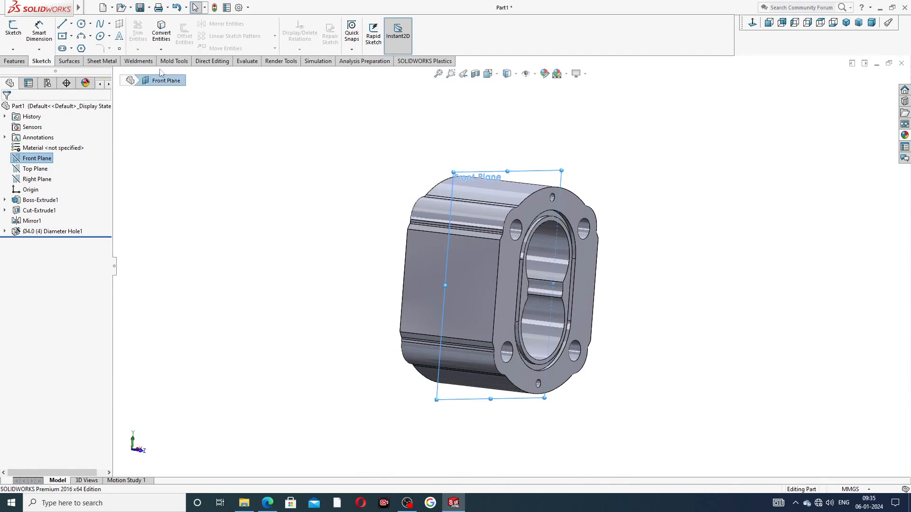
{"action": "left_click", "coordinate": [15, 61]}
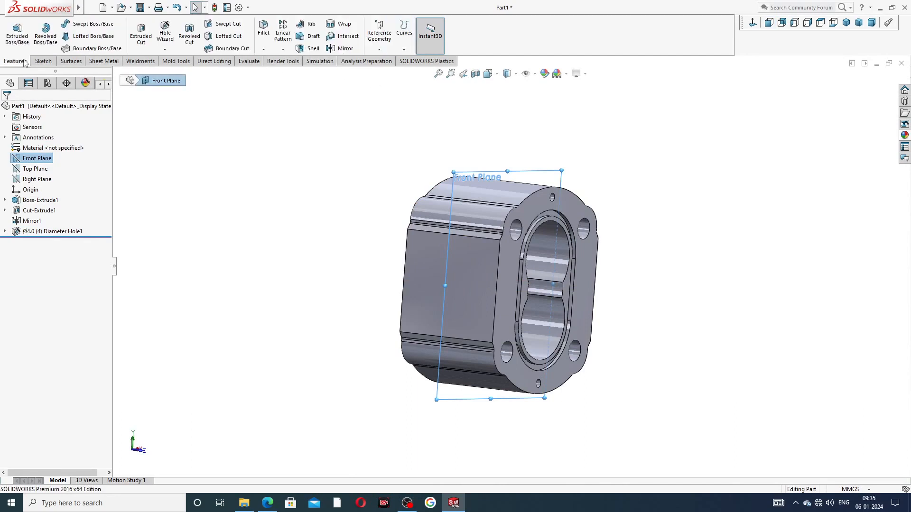
{"action": "left_click", "coordinate": [339, 48]}
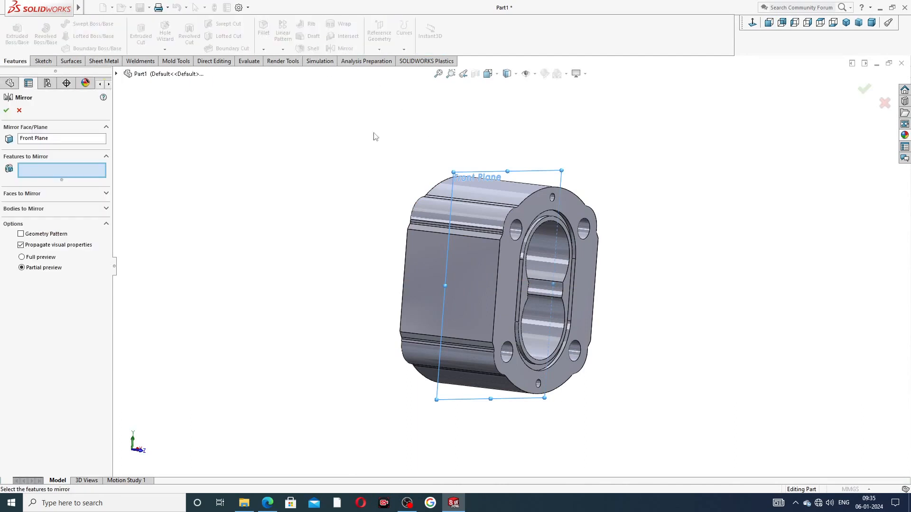
{"action": "left_click", "coordinate": [116, 74]}
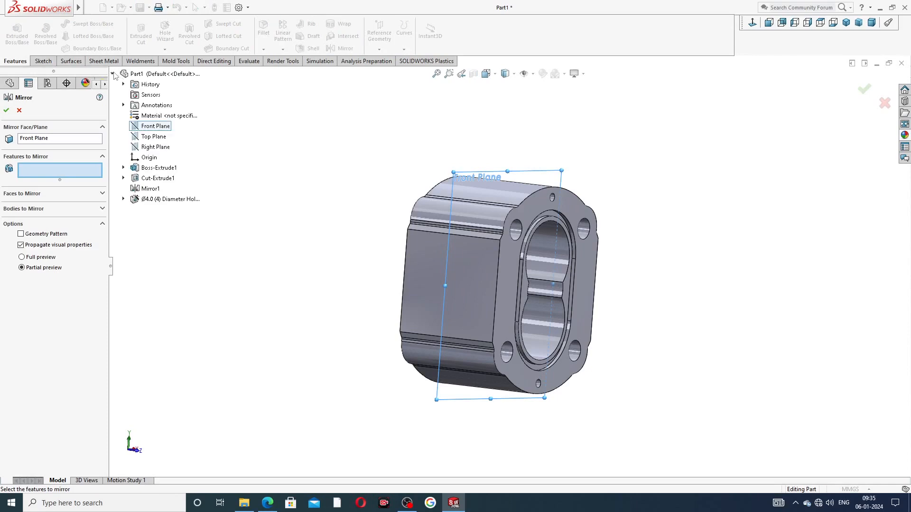
{"action": "left_click", "coordinate": [150, 199]}
{"action": "middle_click_drag", "start_coordinate": [341, 234], "coordinate": [376, 234]}
{"action": "left_click", "coordinate": [6, 110]}
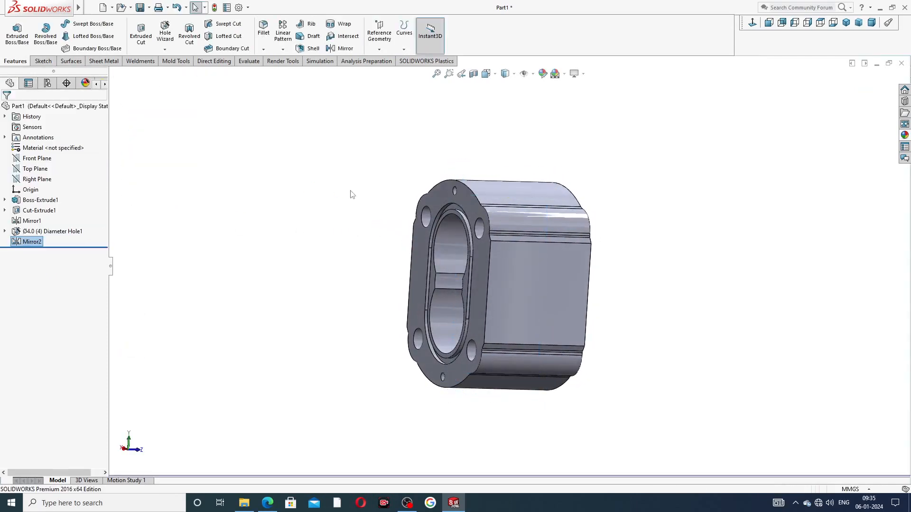
Orient the view normal to the pump body's flat side face and start the Hole Wizard on that face
{"action": "scroll", "coordinate": [435, 244], "scroll_direction": "down", "scroll_amount": 3}
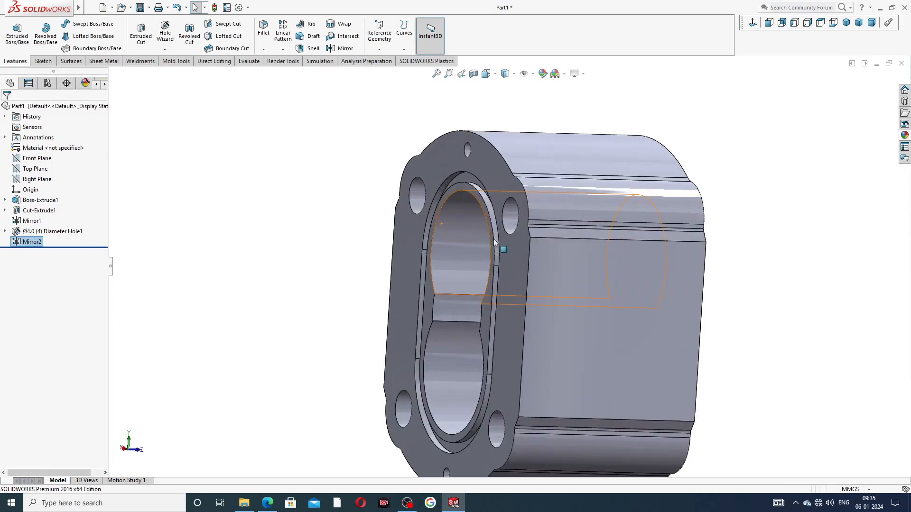
{"action": "scroll", "coordinate": [501, 256], "scroll_direction": "up", "scroll_amount": 4}
{"action": "mouse_move", "coordinate": [545, 239]}
{"action": "middle_mouse_down"}
{"action": "mouse_move", "coordinate": [501, 231]}
{"action": "mouse_move", "coordinate": [563, 235]}
{"action": "middle_mouse_up"}
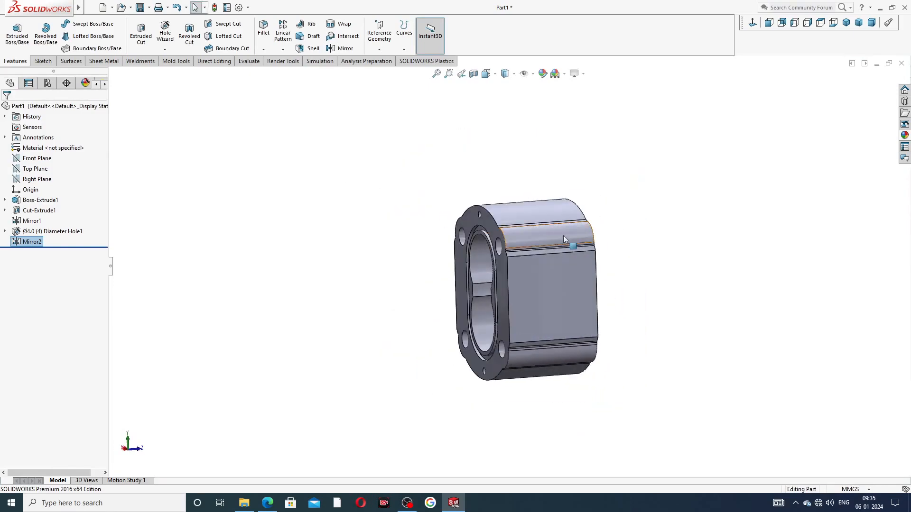
{"action": "left_click", "coordinate": [556, 292]}
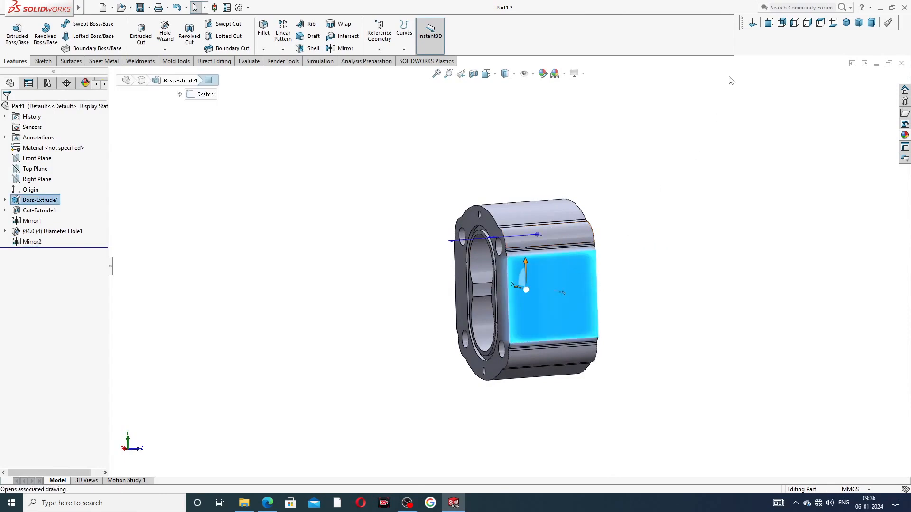
{"action": "left_click", "coordinate": [752, 24]}
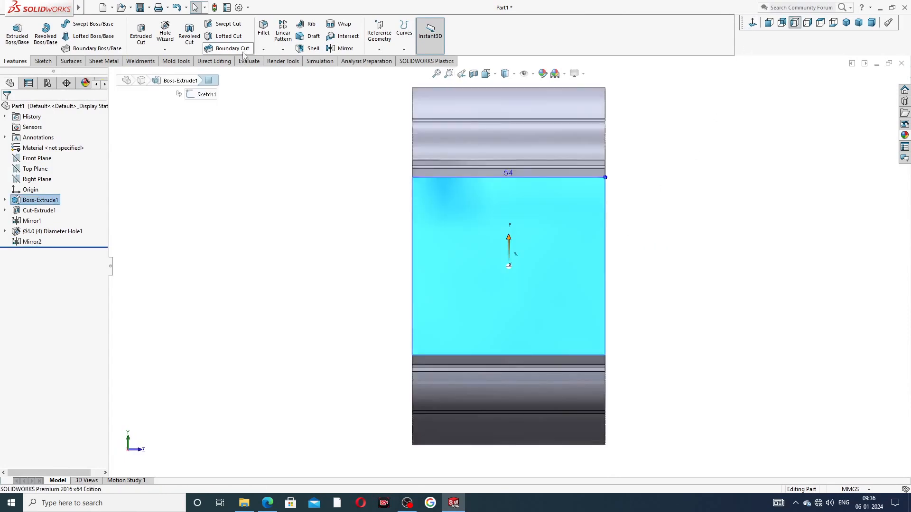
{"action": "left_click", "coordinate": [165, 32]}
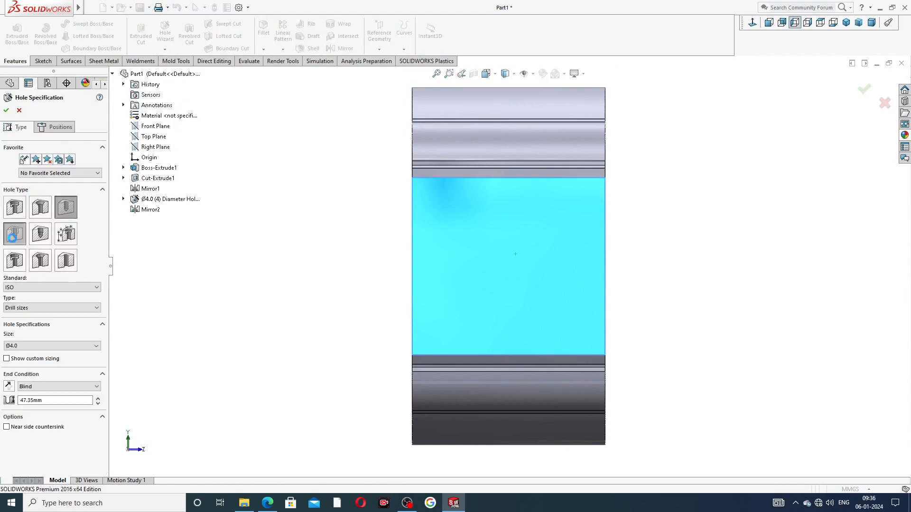
Define the side-face hole as an ISO straight pipe tapped hole of size G1/2
{"action": "left_click", "coordinate": [14, 237]}
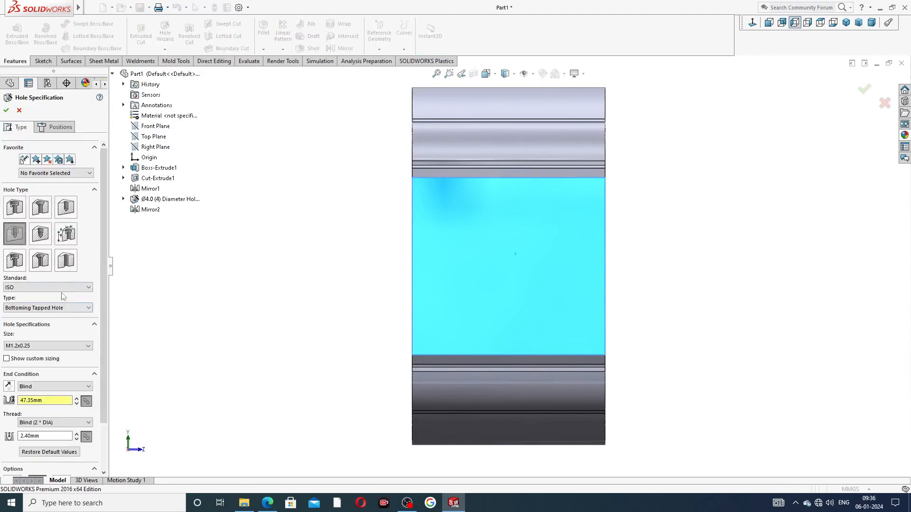
{"action": "left_click", "coordinate": [44, 346]}
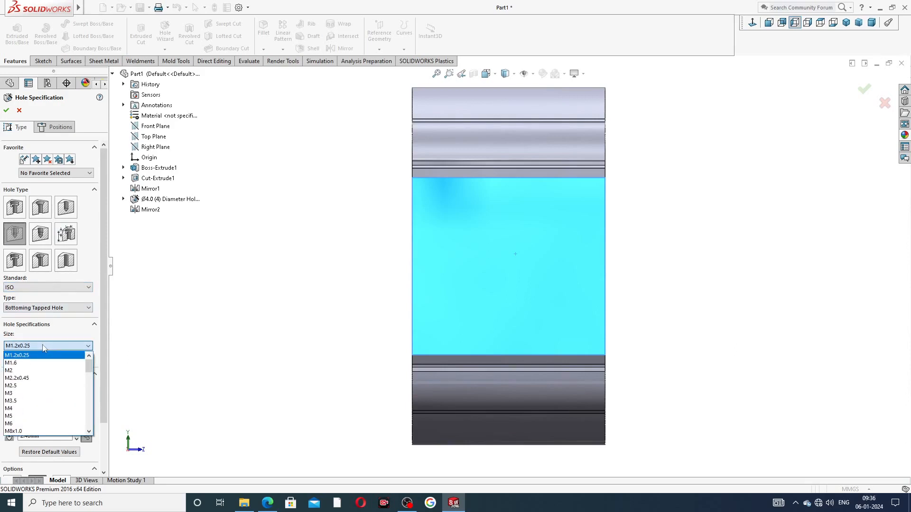
{"action": "left_click", "coordinate": [44, 347]}
{"action": "left_click", "coordinate": [41, 308]}
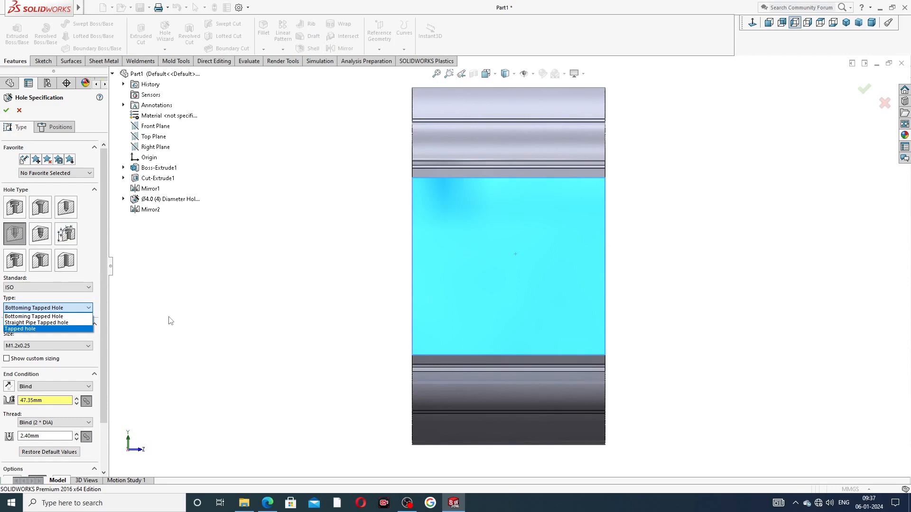
{"action": "left_click", "coordinate": [48, 286]}
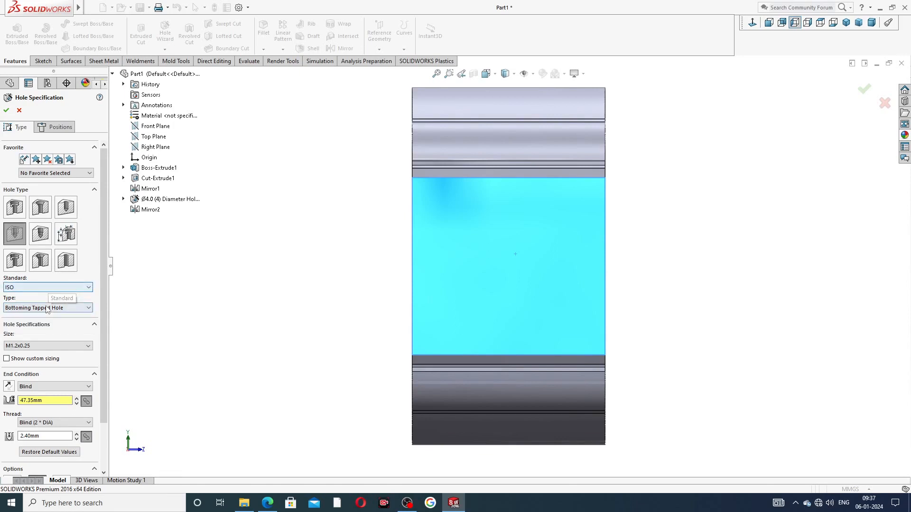
{"action": "left_click", "coordinate": [48, 308]}
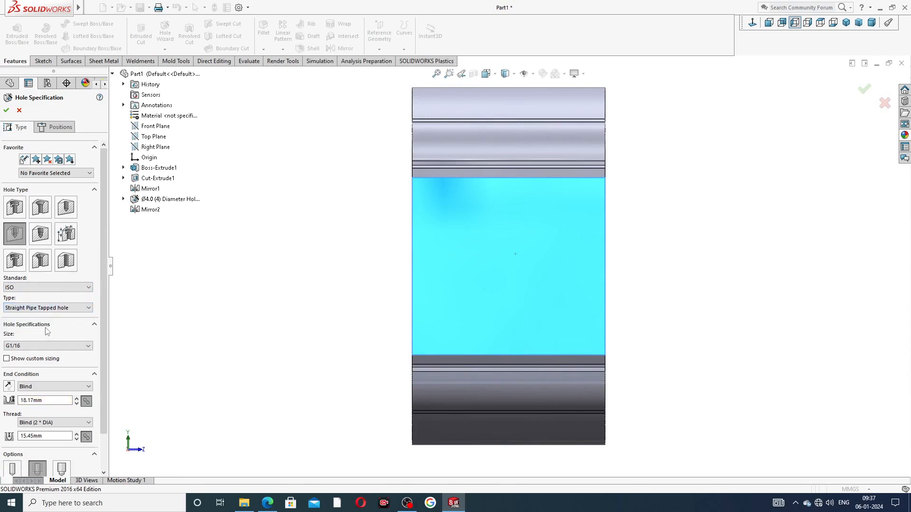
{"action": "left_click", "coordinate": [40, 346]}
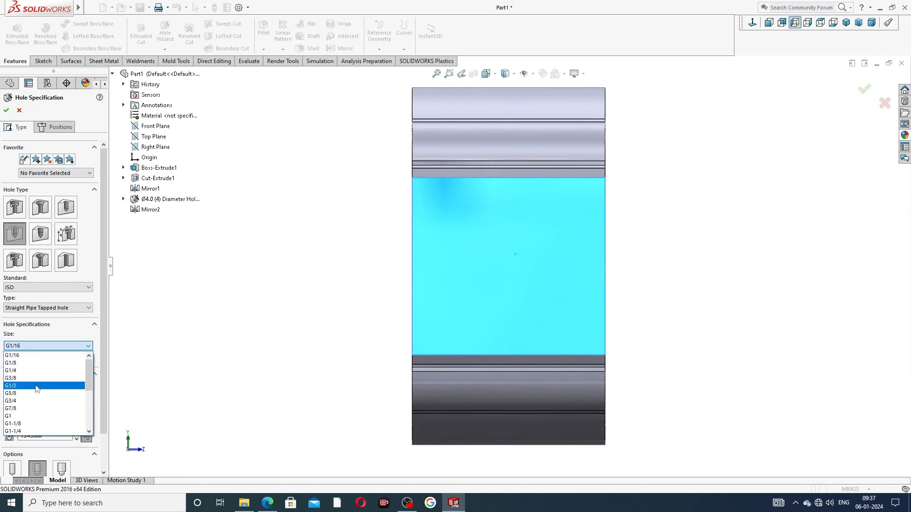
{"action": "scroll", "coordinate": [41, 369], "scroll_direction": "down", "scroll_amount": 5}
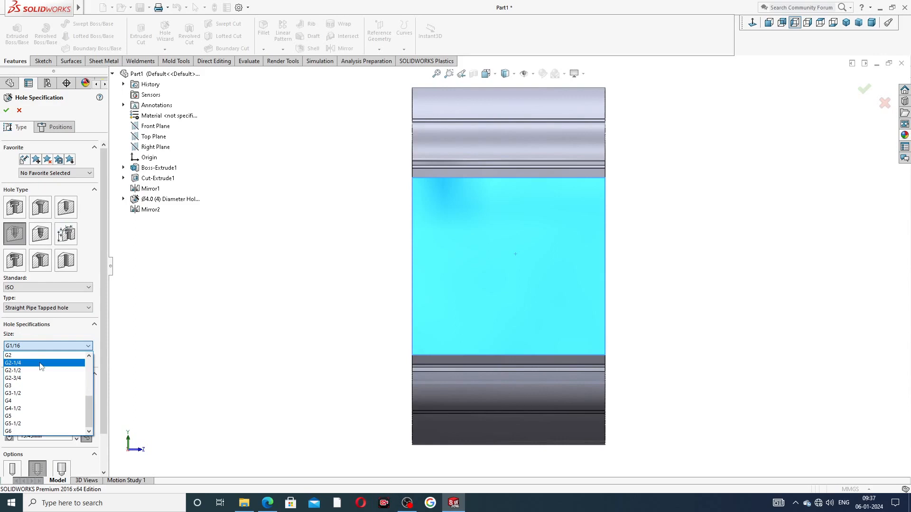
{"action": "scroll", "coordinate": [42, 369], "scroll_direction": "up", "scroll_amount": 5}
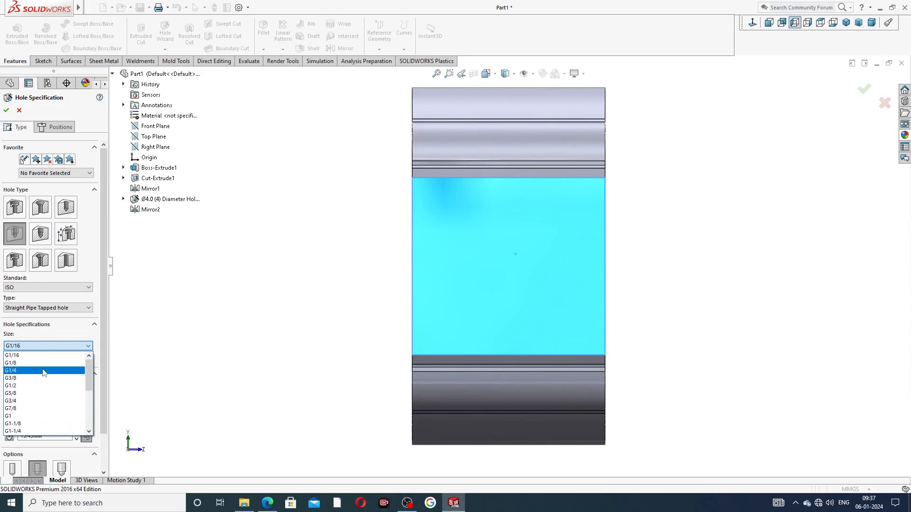
{"action": "left_click", "coordinate": [35, 385]}
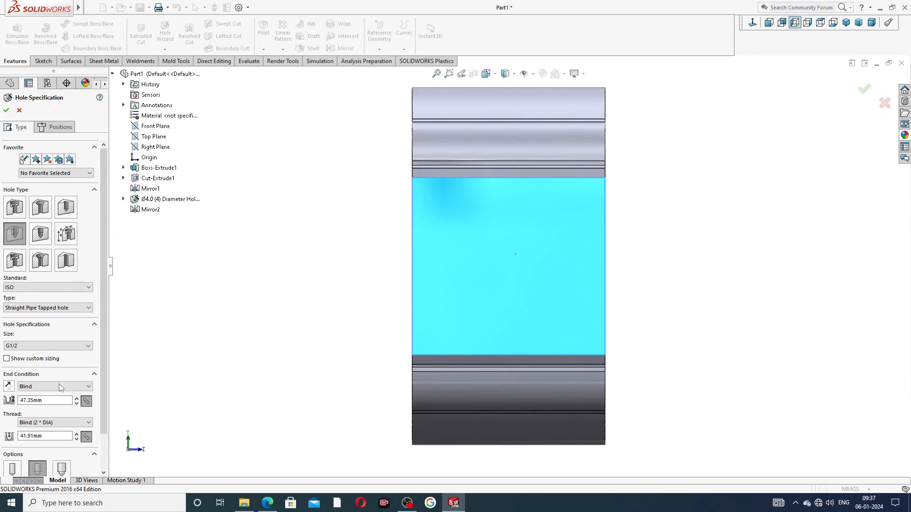
Place the G1/2 tapped hole at the origin on the flat side face and finish the hole
{"action": "left_click", "coordinate": [71, 133]}
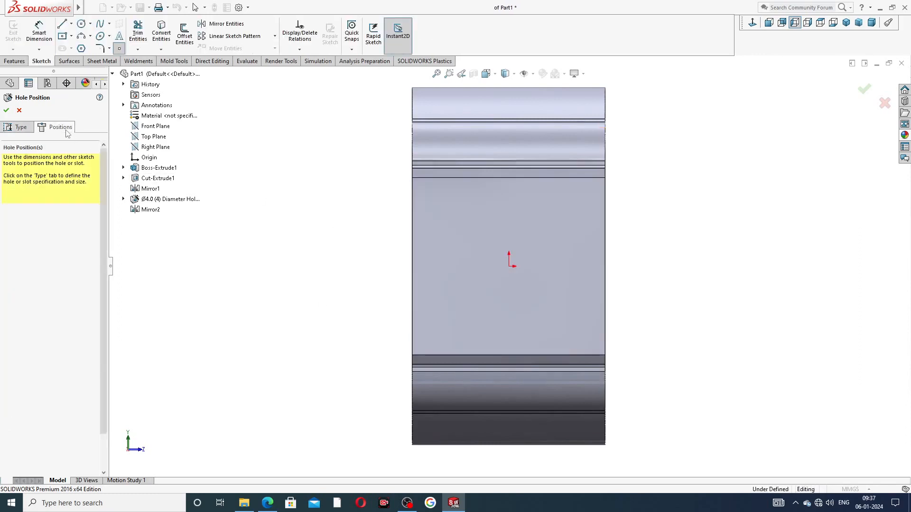
{"action": "left_click", "coordinate": [509, 267]}
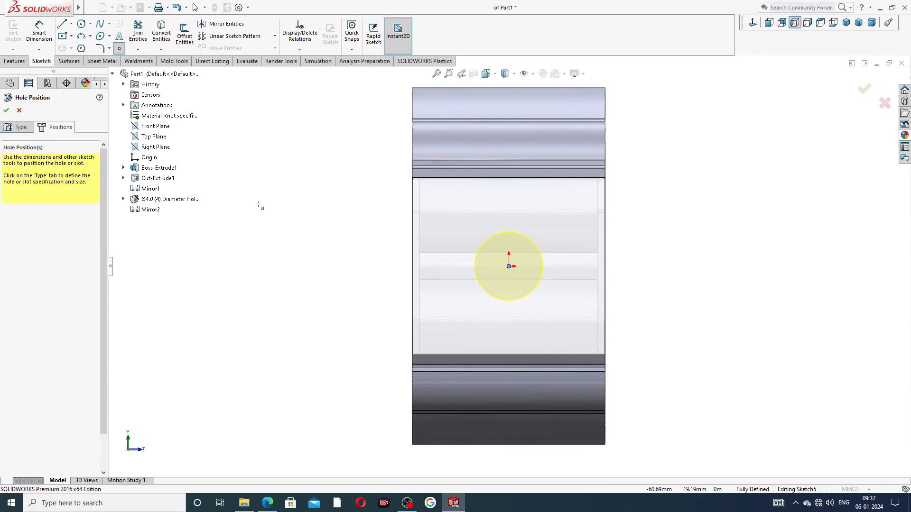
{"action": "right_click", "coordinate": [300, 160]}
{"action": "left_click", "coordinate": [324, 168]}
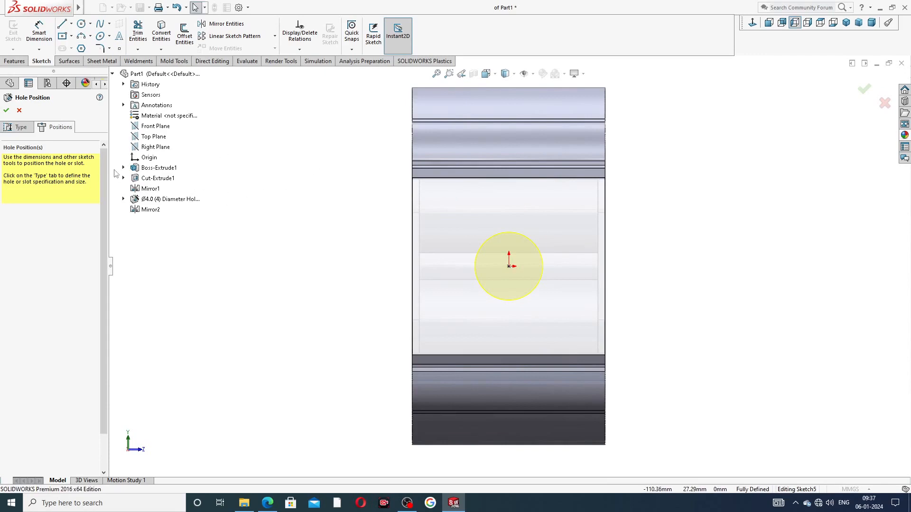
{"action": "left_click", "coordinate": [7, 111]}
{"action": "middle_click_drag", "start_coordinate": [331, 219], "coordinate": [390, 235]}
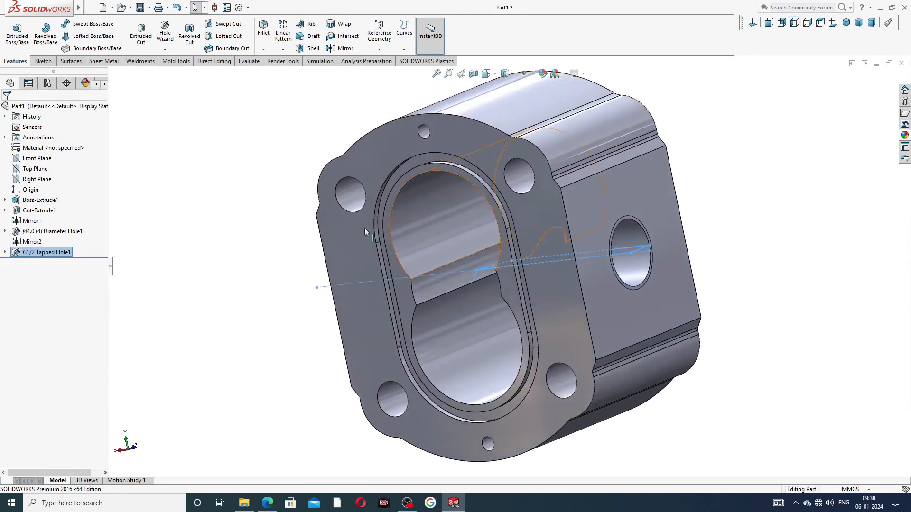
{"action": "left_click", "coordinate": [236, 200]}
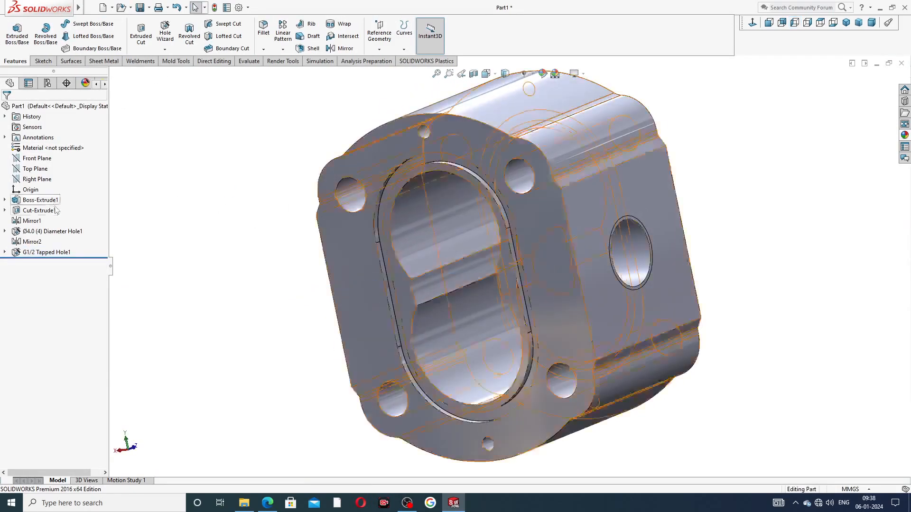
{"action": "left_click", "coordinate": [37, 158]}
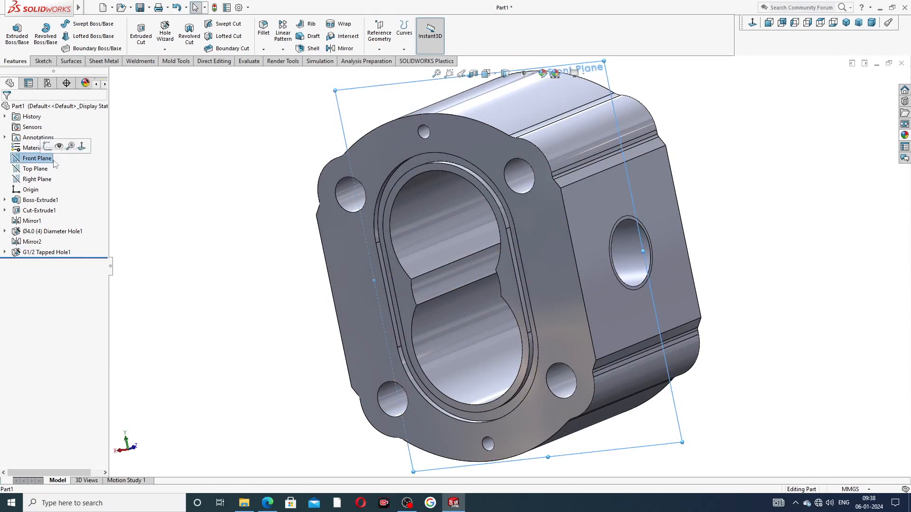
{"action": "left_click", "coordinate": [356, 53]}
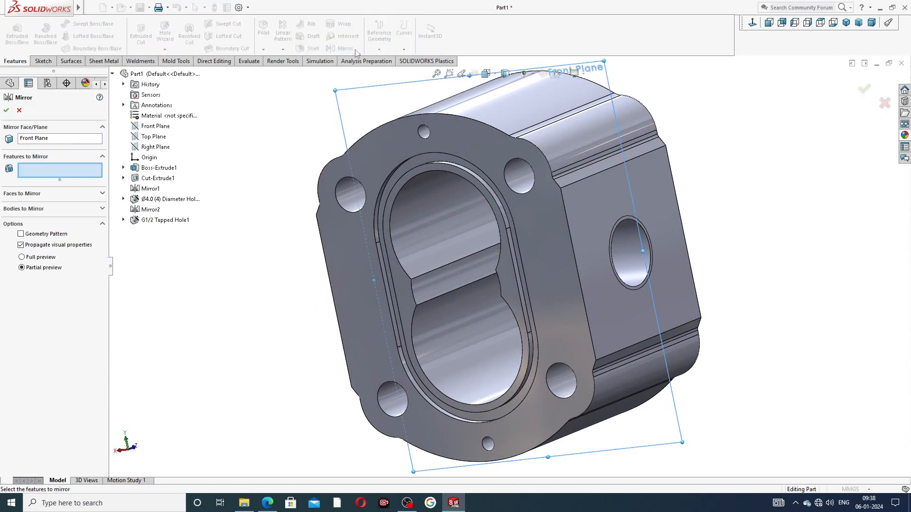
{"action": "left_click", "coordinate": [164, 220]}
{"action": "middle_click_drag", "start_coordinate": [258, 267], "coordinate": [516, 291]}
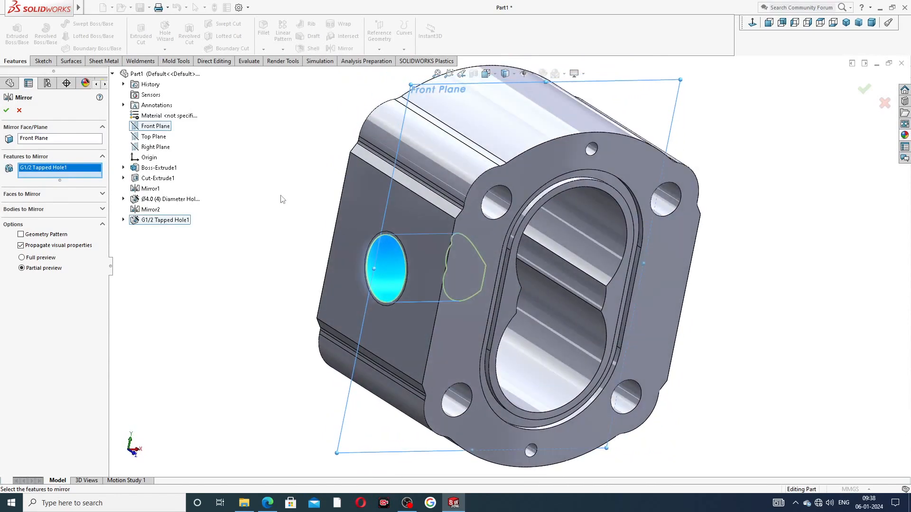
{"action": "left_click", "coordinate": [19, 111]}
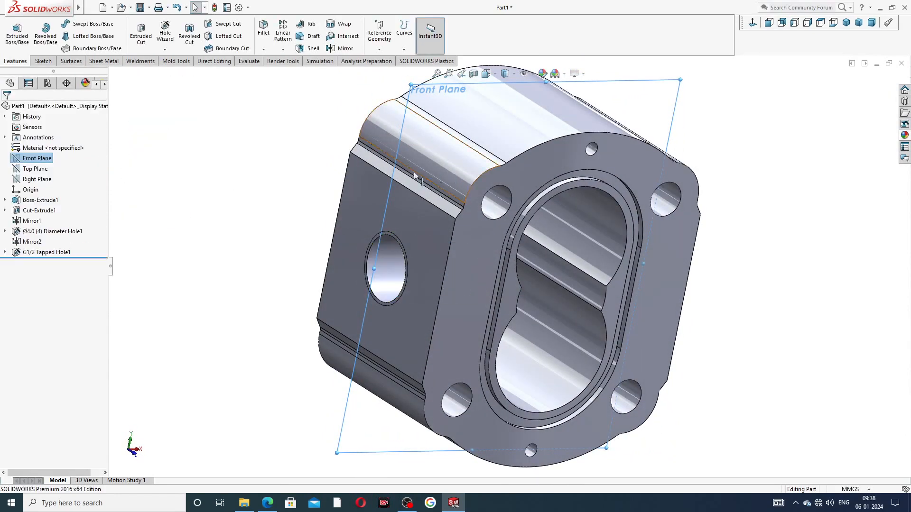
Mirror the G1/2 tapped hole about the Right Plane onto the opposite side face
{"action": "scroll", "coordinate": [441, 202], "scroll_direction": "down", "scroll_amount": 3}
{"action": "key", "text": "ctrl+shift+z"}
{"action": "middle_click_drag", "start_coordinate": [512, 221], "coordinate": [444, 210]}
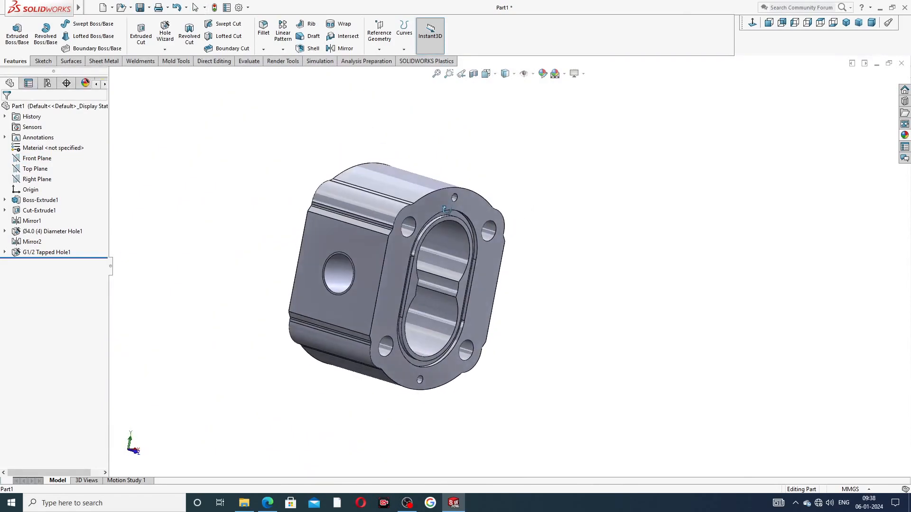
{"action": "left_click", "coordinate": [47, 180]}
{"action": "key", "text": "ctrl+8"}
{"action": "middle_click_drag", "start_coordinate": [229, 209], "coordinate": [191, 215]}
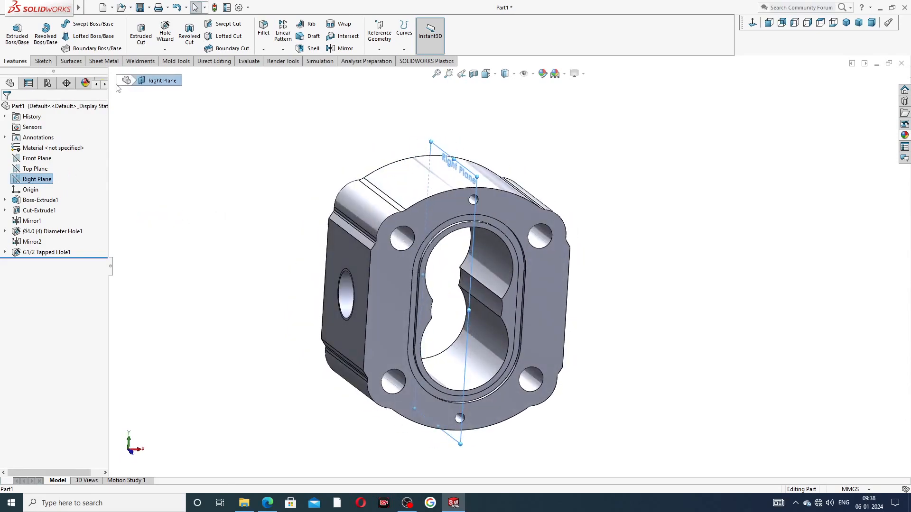
{"action": "left_click", "coordinate": [341, 48]}
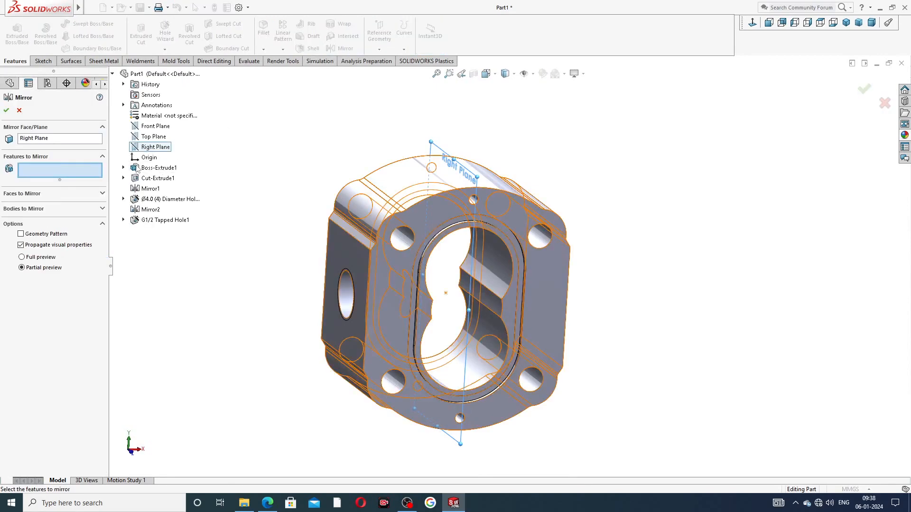
{"action": "left_click", "coordinate": [157, 220]}
{"action": "middle_click_drag", "start_coordinate": [246, 225], "coordinate": [186, 243]}
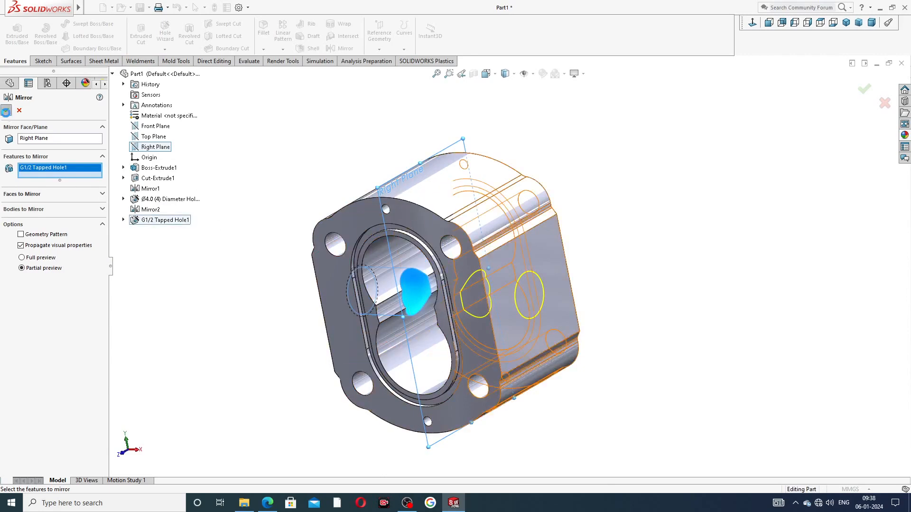
{"action": "left_click", "coordinate": [7, 112]}
Turn on shaded cosmetic threads in the document's detailing properties
{"action": "middle_click_drag", "start_coordinate": [612, 294], "coordinate": [718, 218]}
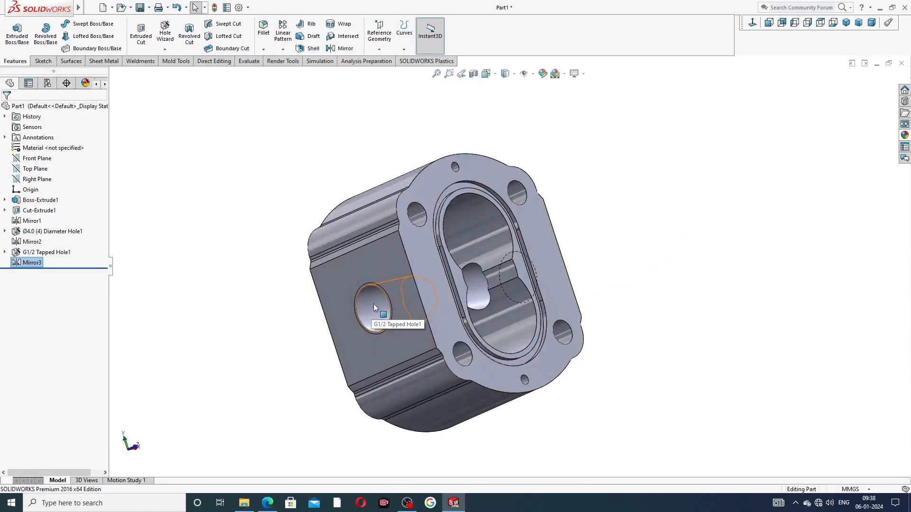
{"action": "left_click", "coordinate": [239, 7]}
{"action": "left_click", "coordinate": [320, 94]}
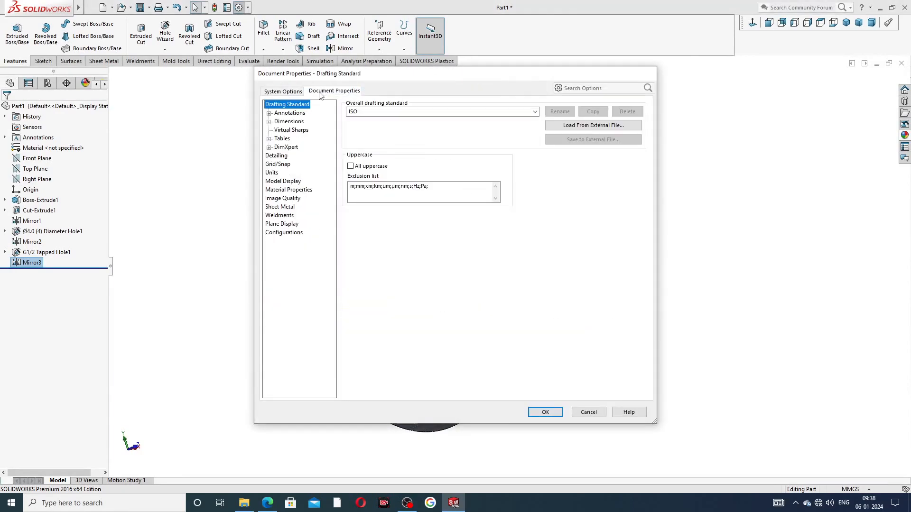
{"action": "left_click", "coordinate": [284, 156]}
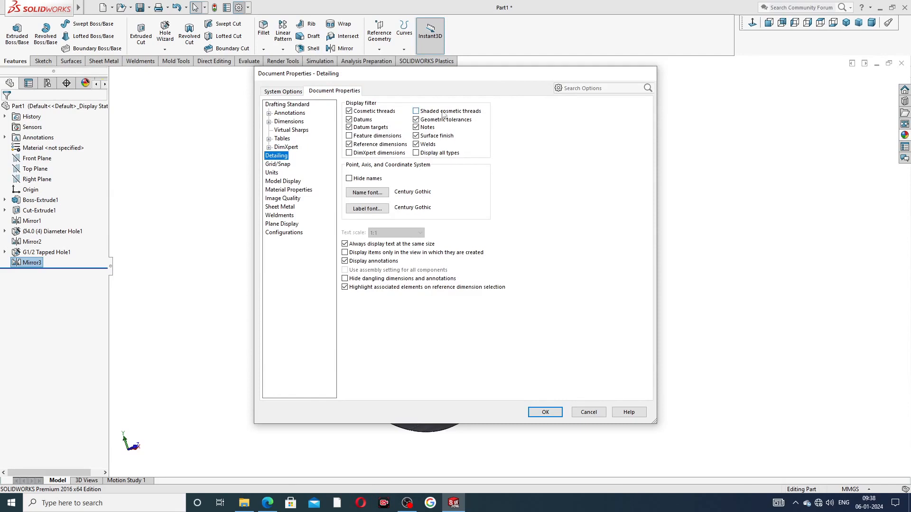
{"action": "left_click", "coordinate": [417, 110]}
{"action": "left_click", "coordinate": [562, 415]}
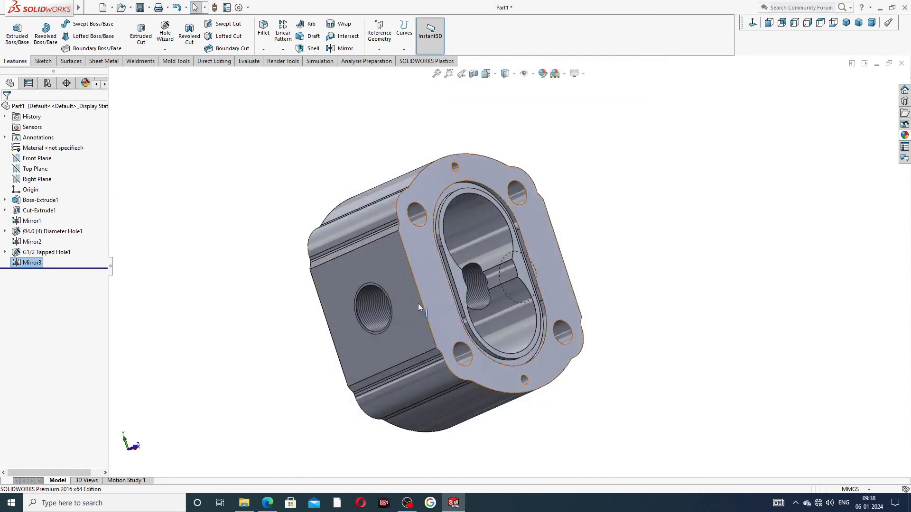
Examine the shaded threads of both side-face holes and the pump body up close, in isometric view and from several angles
{"action": "mouse_move", "coordinate": [373, 309]}
{"action": "middle_mouse_down"}
{"action": "mouse_move", "coordinate": [329, 321]}
{"action": "mouse_move", "coordinate": [382, 317]}
{"action": "middle_mouse_up"}
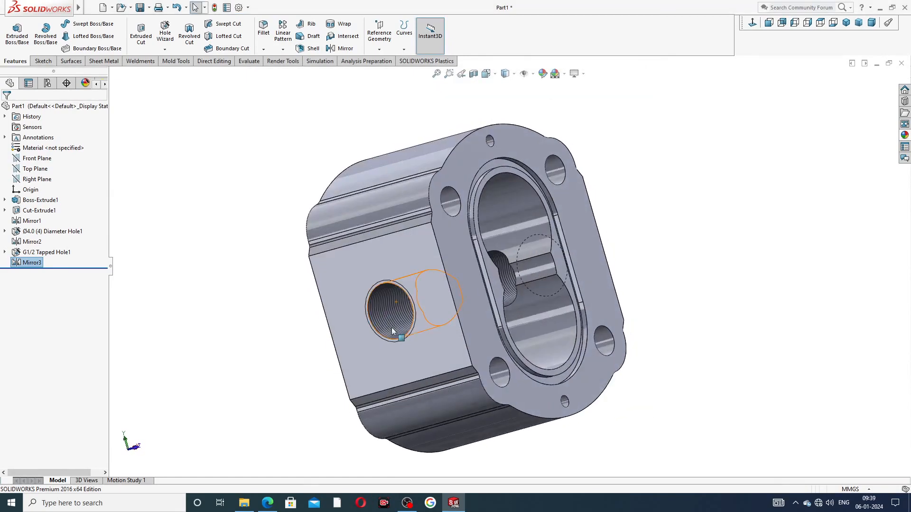
{"action": "scroll", "coordinate": [392, 330], "scroll_direction": "down", "scroll_amount": 6}
{"action": "scroll", "coordinate": [399, 309], "scroll_direction": "down", "scroll_amount": 3}
{"action": "scroll", "coordinate": [485, 271], "scroll_direction": "up", "scroll_amount": 8}
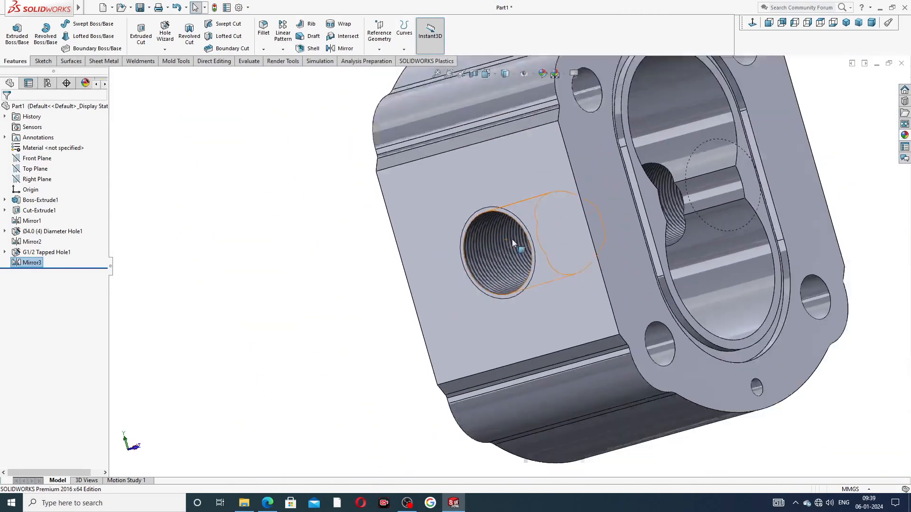
{"action": "middle_click_drag", "start_coordinate": [511, 240], "coordinate": [595, 262]}
{"action": "left_click", "coordinate": [846, 23]}
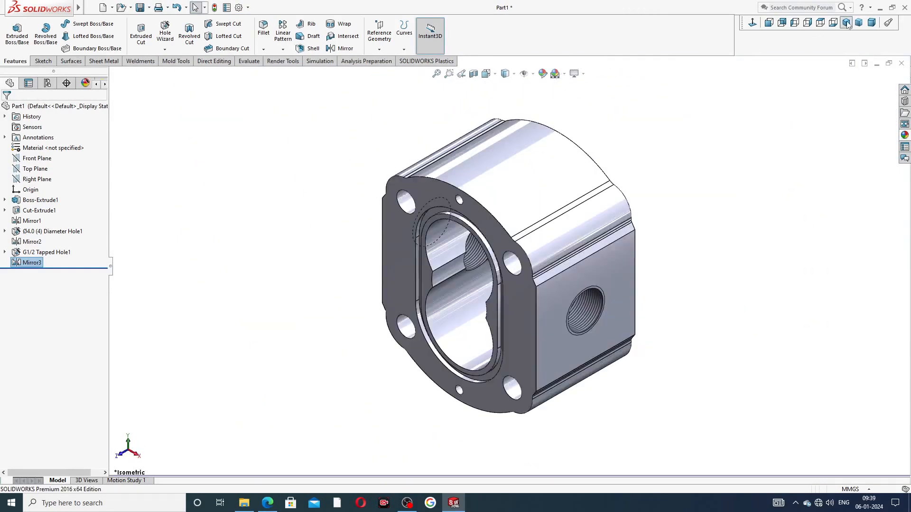
{"action": "middle_click_drag", "start_coordinate": [646, 179], "coordinate": [713, 314]}
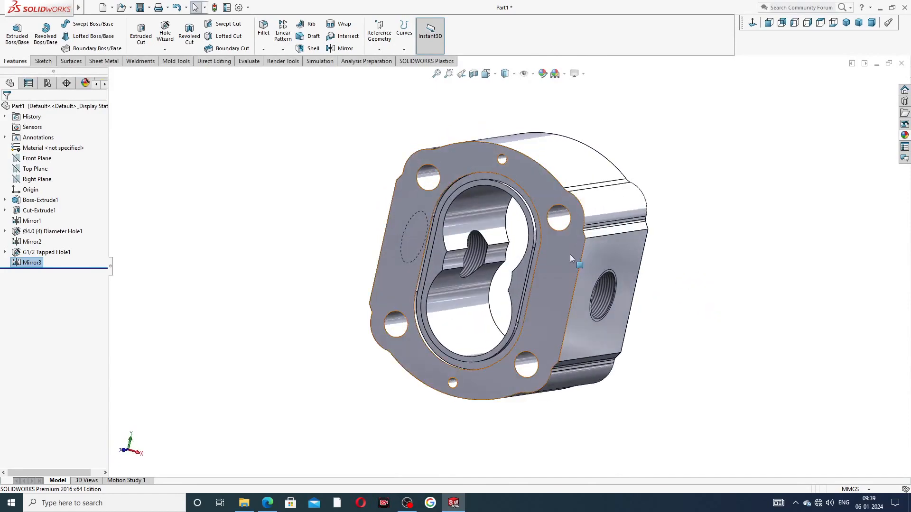
{"action": "middle_click_drag", "start_coordinate": [569, 142], "coordinate": [576, 272]}
{"action": "middle_click_drag", "start_coordinate": [573, 229], "coordinate": [529, 157]}
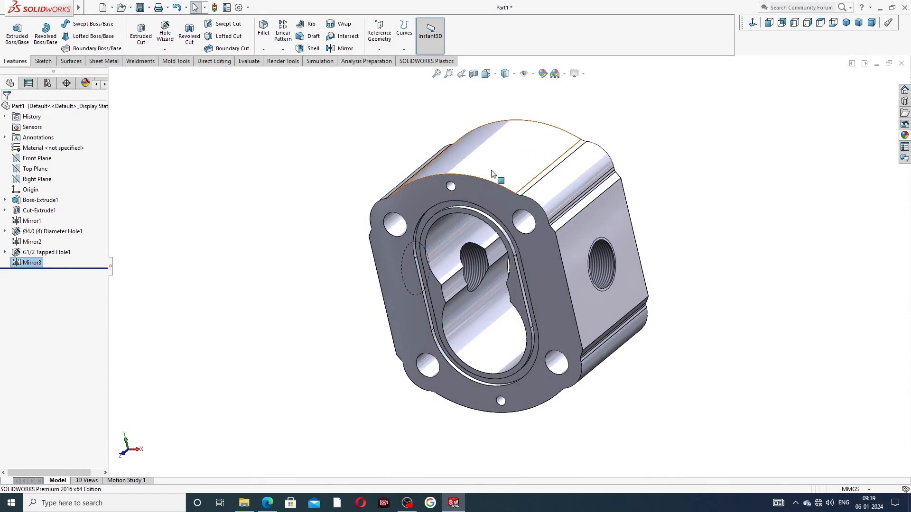
Create a reference plane parallel to the Top Plane, offset 60 mm above it
{"action": "left_click", "coordinate": [220, 204]}
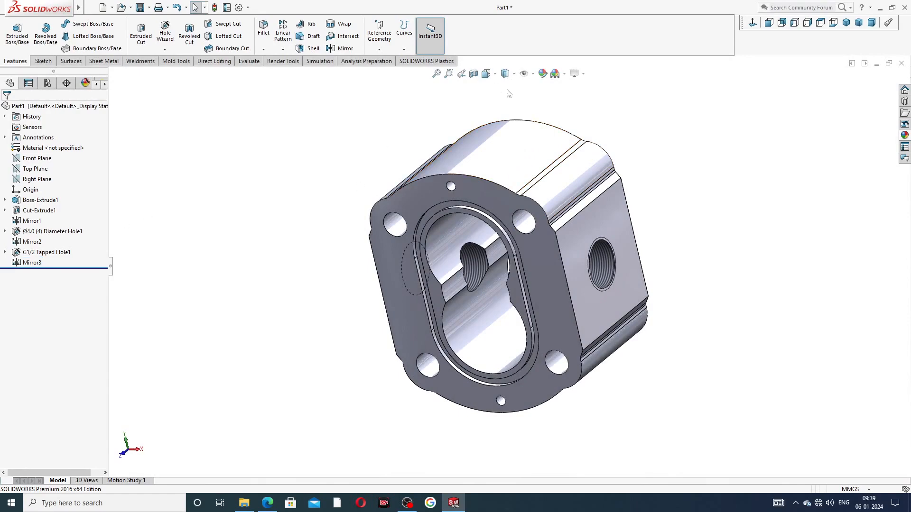
{"action": "middle_click_drag", "start_coordinate": [506, 154], "coordinate": [525, 164]}
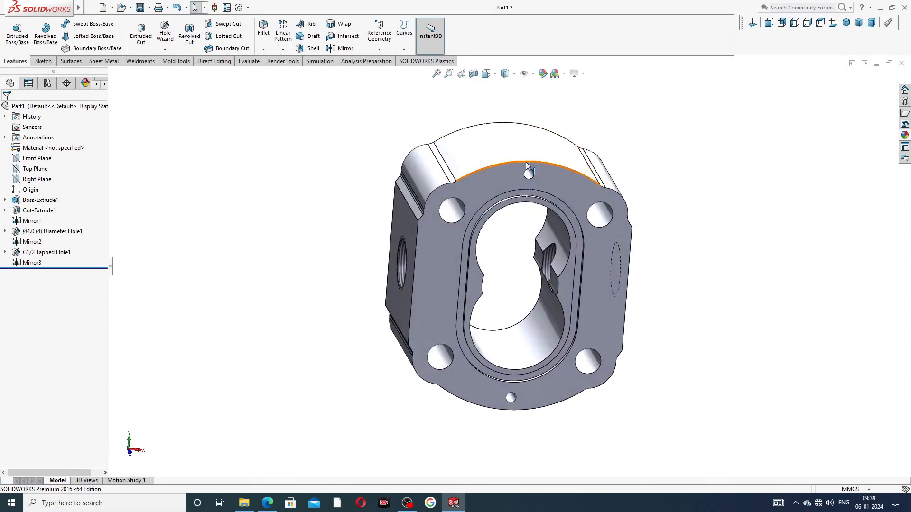
{"action": "scroll", "coordinate": [525, 162], "scroll_direction": "down", "scroll_amount": 2}
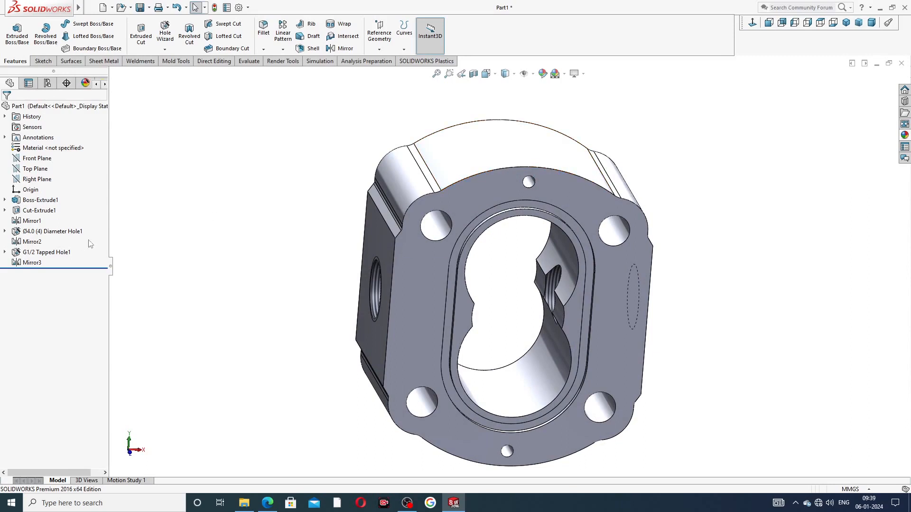
{"action": "left_click", "coordinate": [35, 169]}
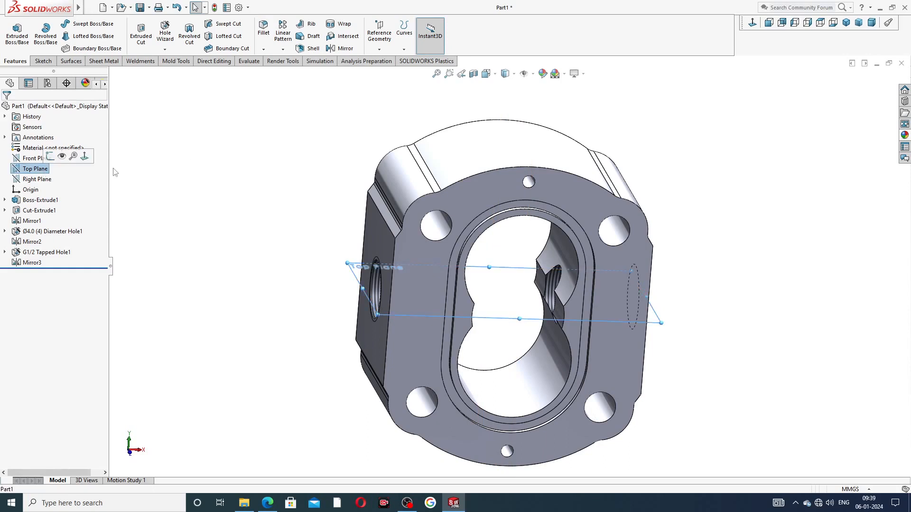
{"action": "left_click", "coordinate": [381, 49]}
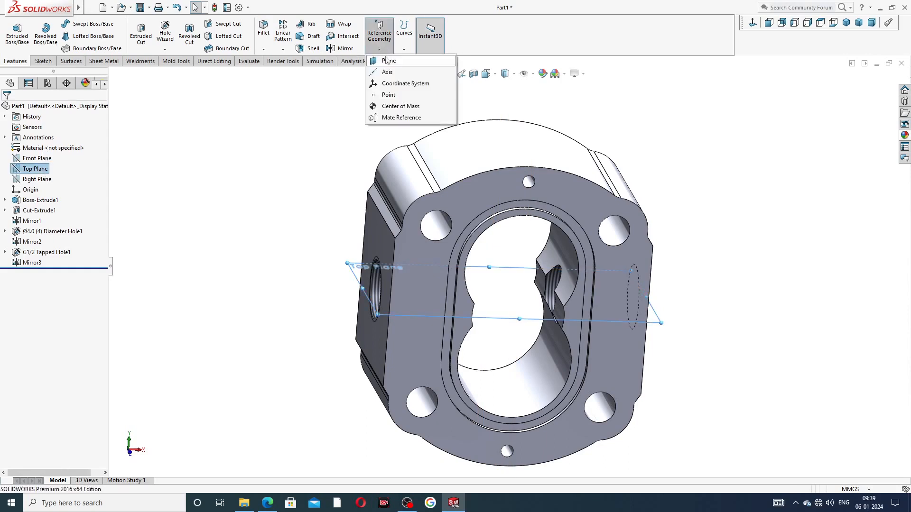
{"action": "left_click", "coordinate": [387, 60]}
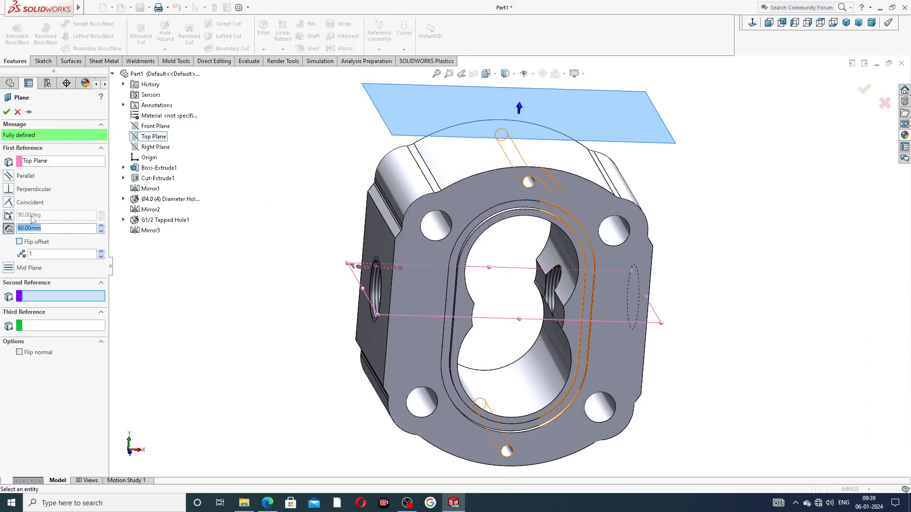
{"action": "left_click", "coordinate": [6, 112]}
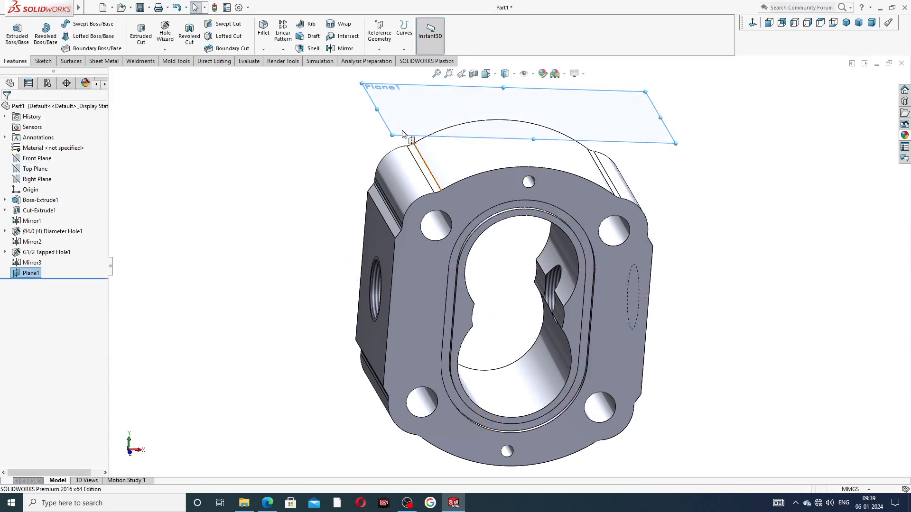
Start a sketch on the offset plane and draw a vertical centerline about 37 mm long, ending on the body's lower edge
{"action": "left_click", "coordinate": [625, 136]}
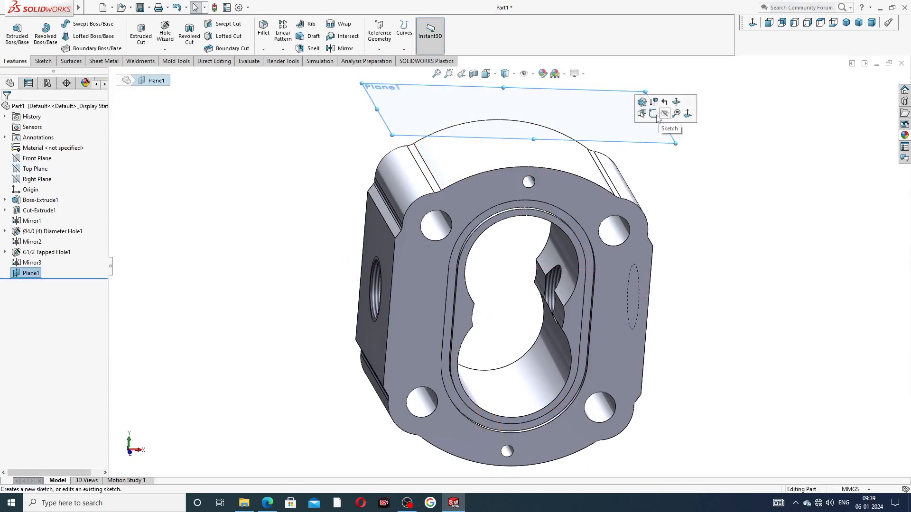
{"action": "left_click", "coordinate": [664, 114]}
{"action": "left_click", "coordinate": [753, 24]}
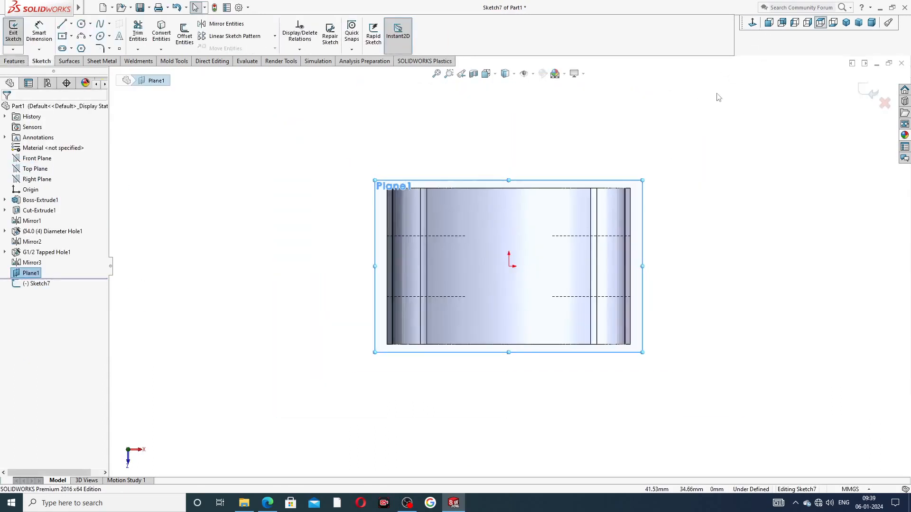
{"action": "left_click", "coordinate": [71, 23]}
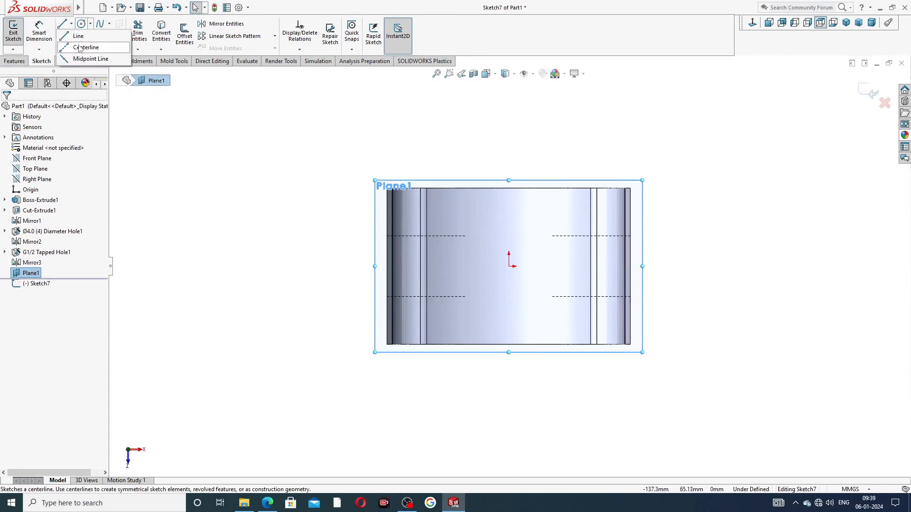
{"action": "left_click", "coordinate": [88, 45]}
{"action": "scroll", "coordinate": [462, 285], "scroll_direction": "down", "scroll_amount": 2}
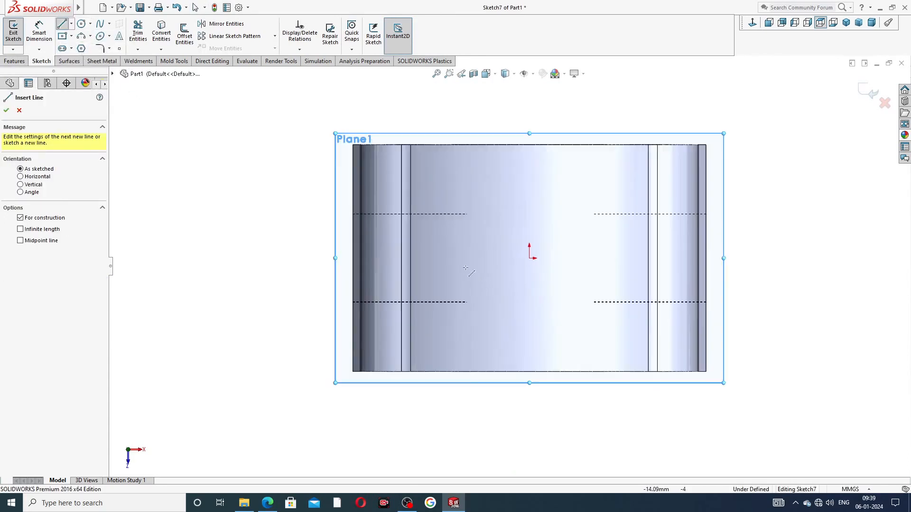
{"action": "left_click", "coordinate": [423, 215]}
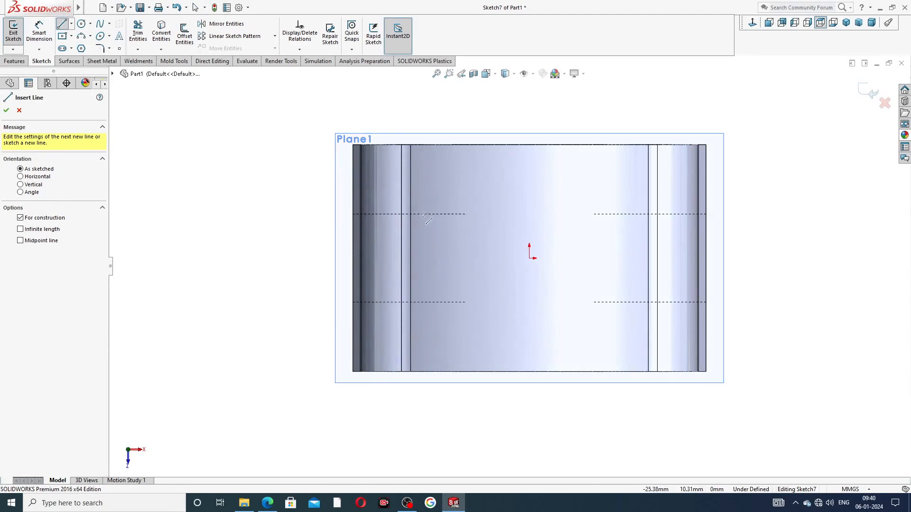
{"action": "left_click", "coordinate": [423, 371]}
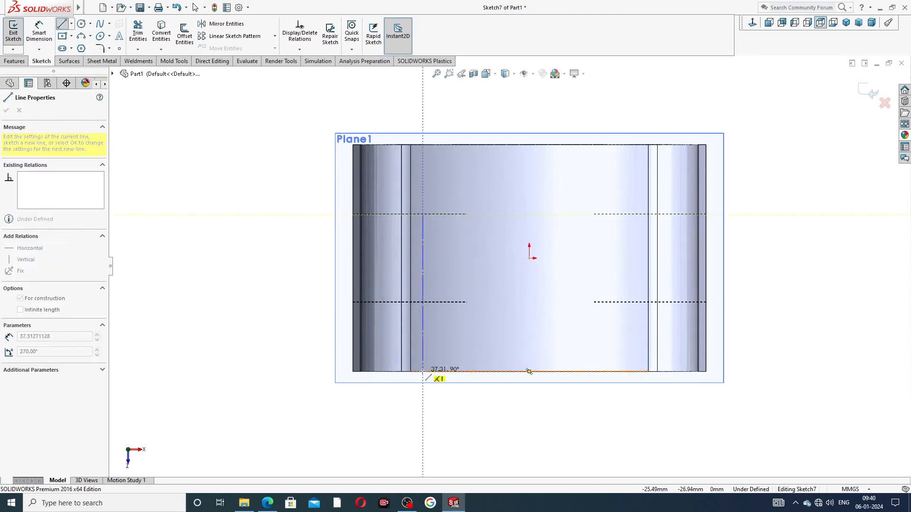
{"action": "right_click", "coordinate": [451, 345]}
{"action": "left_click", "coordinate": [465, 354]}
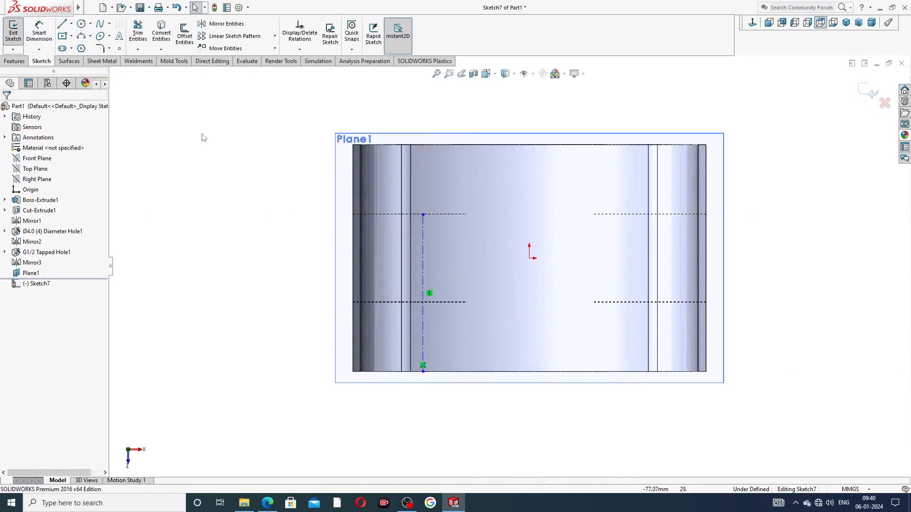
Draw a horizontal centerline about 51 mm long from the lower part of the vertical centerline
{"action": "left_click", "coordinate": [72, 24]}
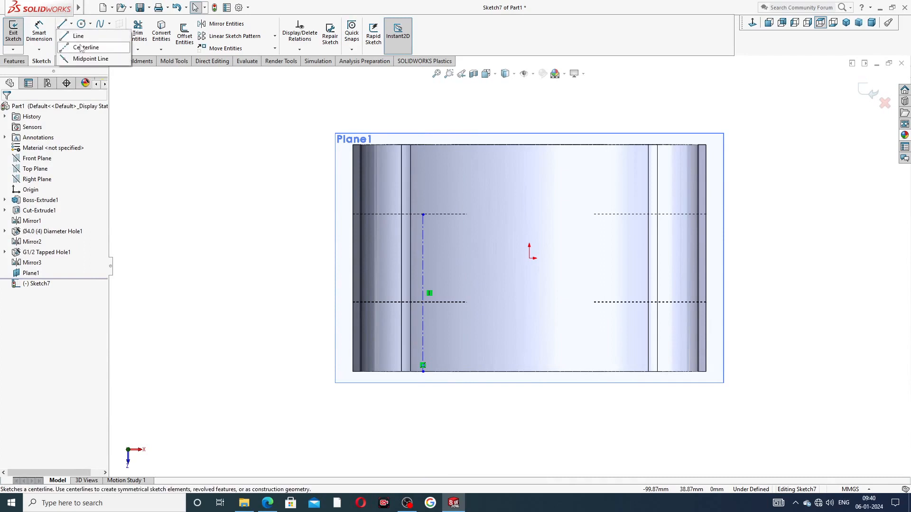
{"action": "left_click", "coordinate": [85, 45]}
{"action": "left_click", "coordinate": [423, 317]}
{"action": "left_click", "coordinate": [636, 317]}
{"action": "right_click", "coordinate": [611, 260]}
{"action": "left_click", "coordinate": [635, 270]}
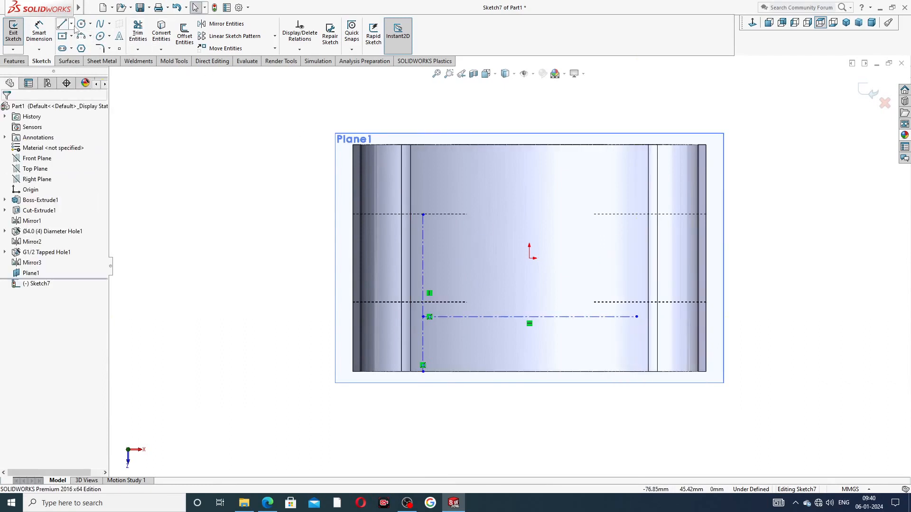
Draw a second horizontal centerline about 49 mm long above the first and move it up to the vertical centerline's upper end
{"action": "left_click", "coordinate": [71, 23]}
{"action": "left_click", "coordinate": [85, 47]}
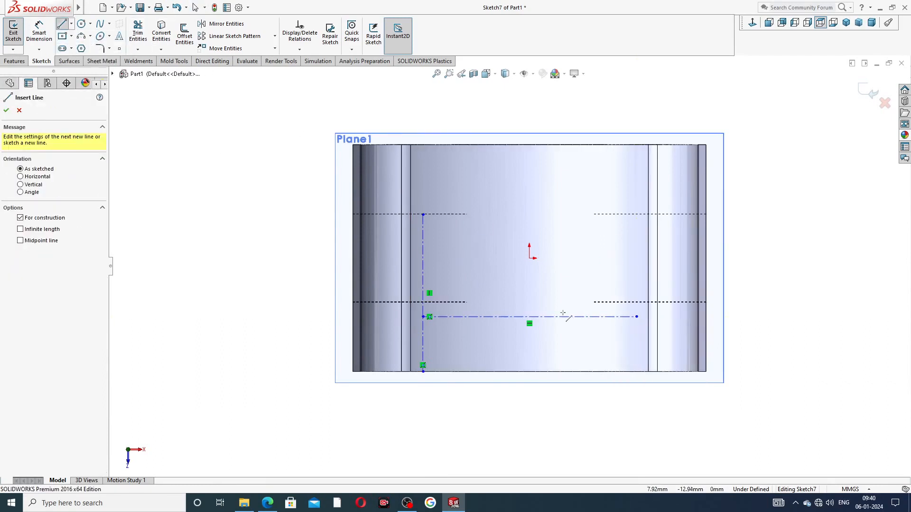
{"action": "left_click", "coordinate": [423, 230]}
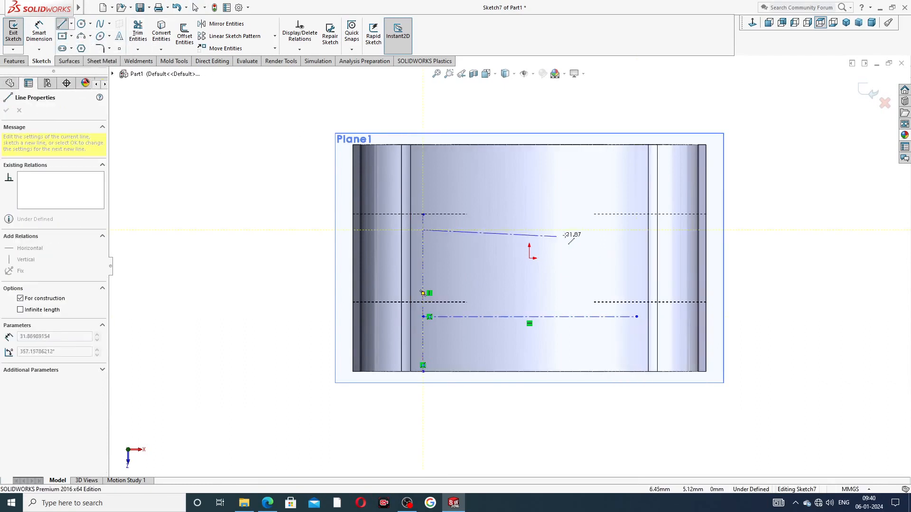
{"action": "left_click", "coordinate": [629, 229]}
{"action": "right_click", "coordinate": [624, 200]}
{"action": "left_click", "coordinate": [648, 211]}
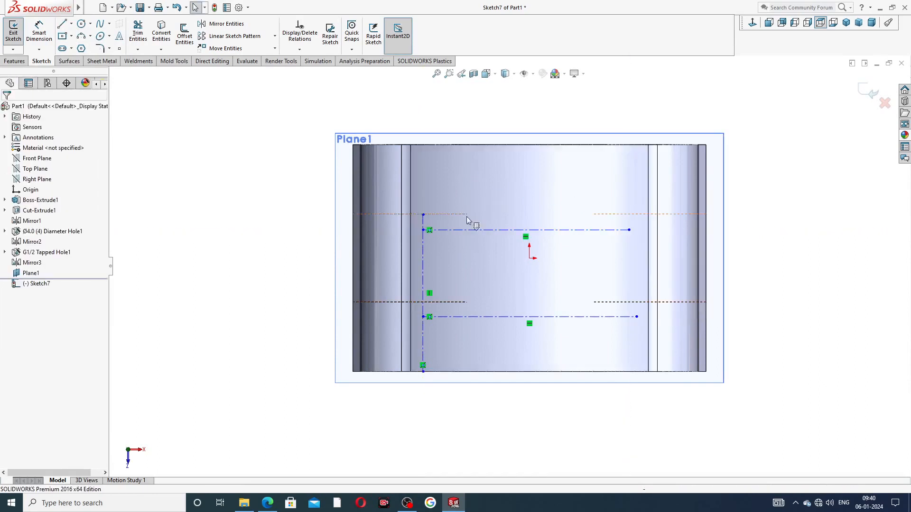
{"action": "left_click_drag", "start_coordinate": [461, 232], "coordinate": [461, 218]}
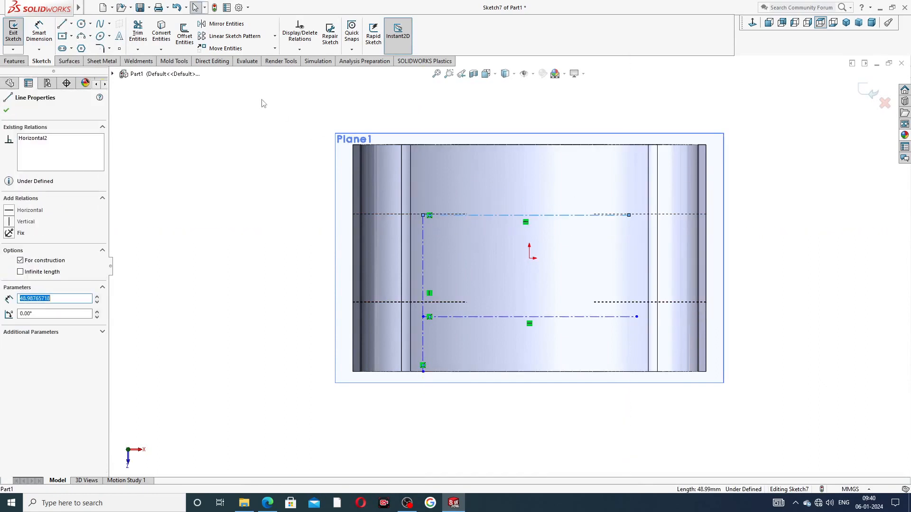
Add the sketch text "Made in Germony" on the upper horizontal centerline, with leading space to shift it inward
{"action": "left_click", "coordinate": [120, 37]}
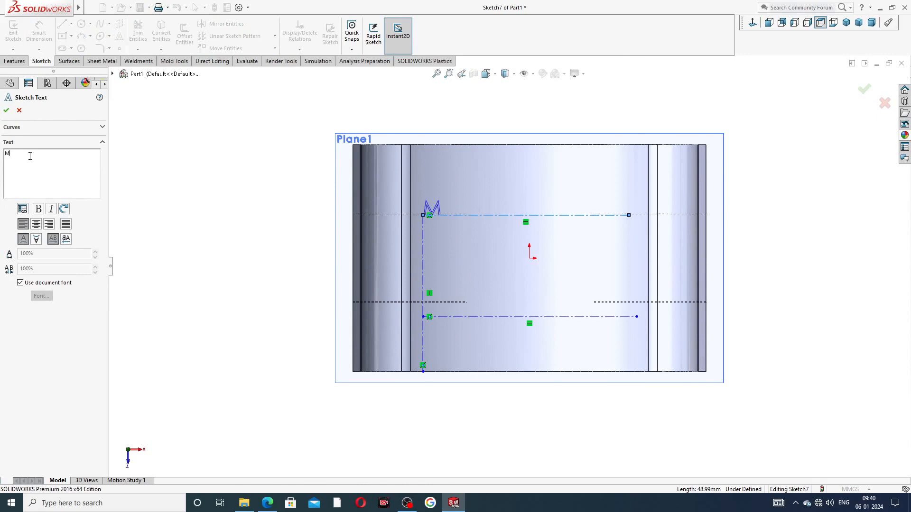
{"action": "key", "text": "BackSpace"}
{"action": "type", "text": "de in G"}
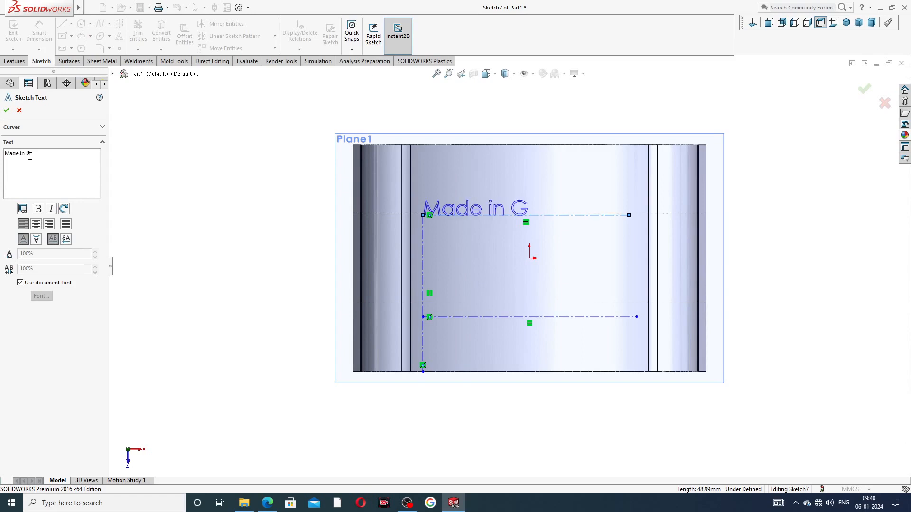
{"action": "type", "text": "ermony"}
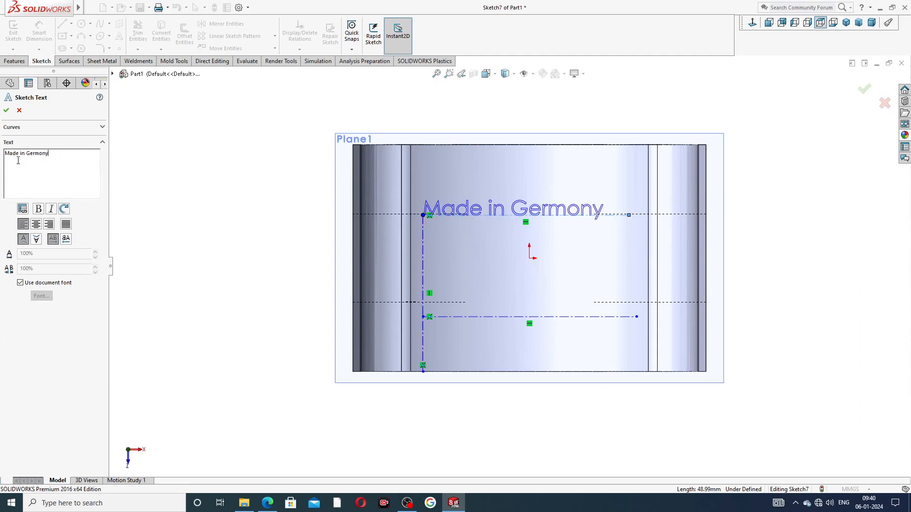
{"action": "left_click", "coordinate": [6, 154]}
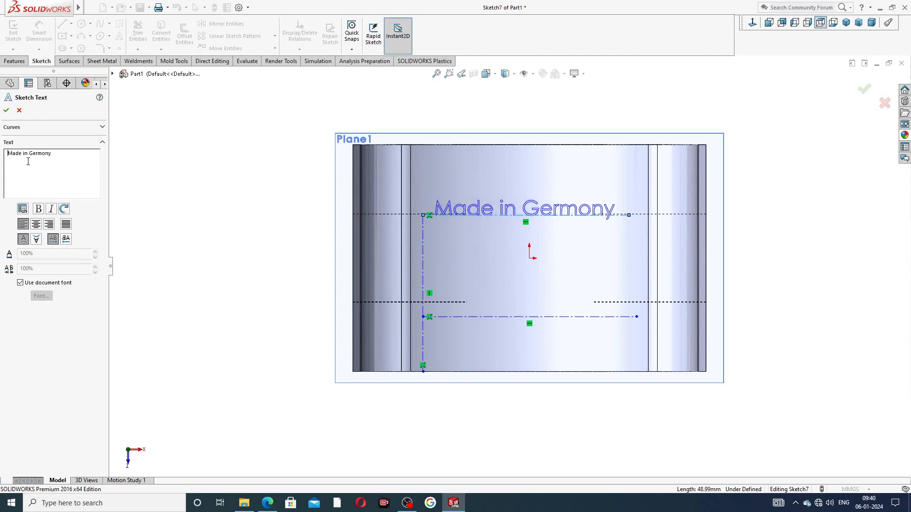
{"action": "left_click", "coordinate": [6, 110]}
Add the sketch text "CAD,CAE,TUTORIAL" on the lower horizontal centerline, with leading space to shift it inward
{"action": "left_click", "coordinate": [477, 317]}
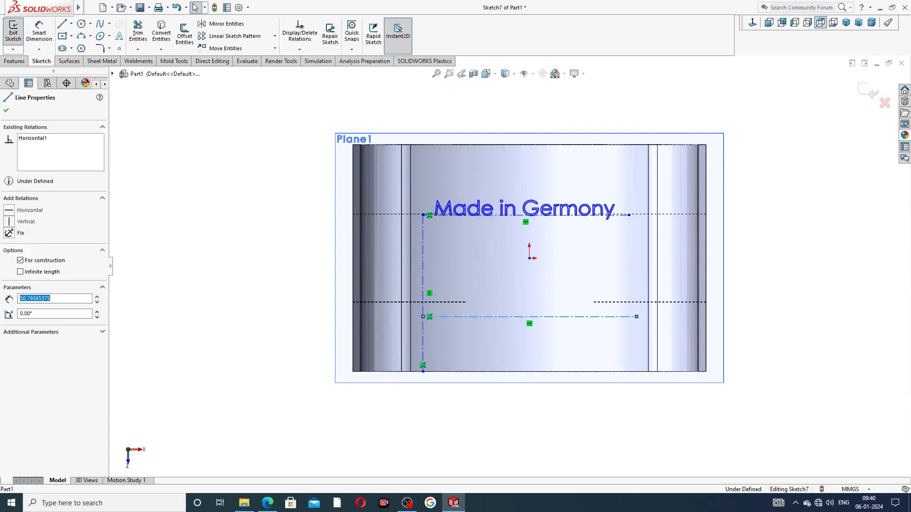
{"action": "left_click", "coordinate": [119, 36]}
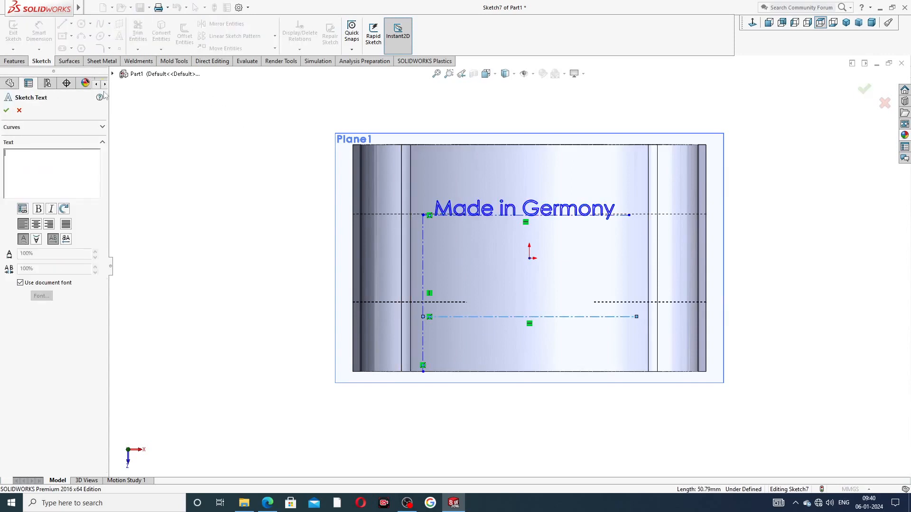
{"action": "type", "text": "CAD,CAE,TUTOR"}
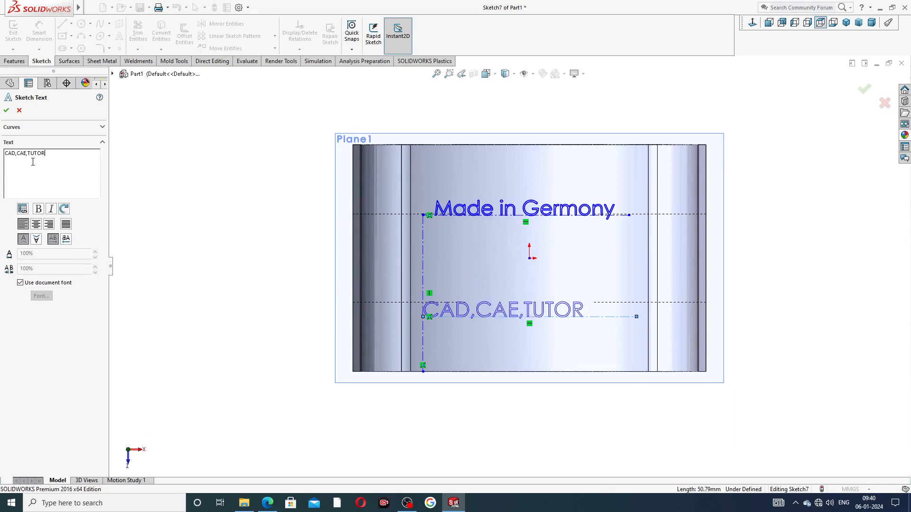
{"action": "type", "text": "IAL"}
{"action": "left_click", "coordinate": [9, 162]}
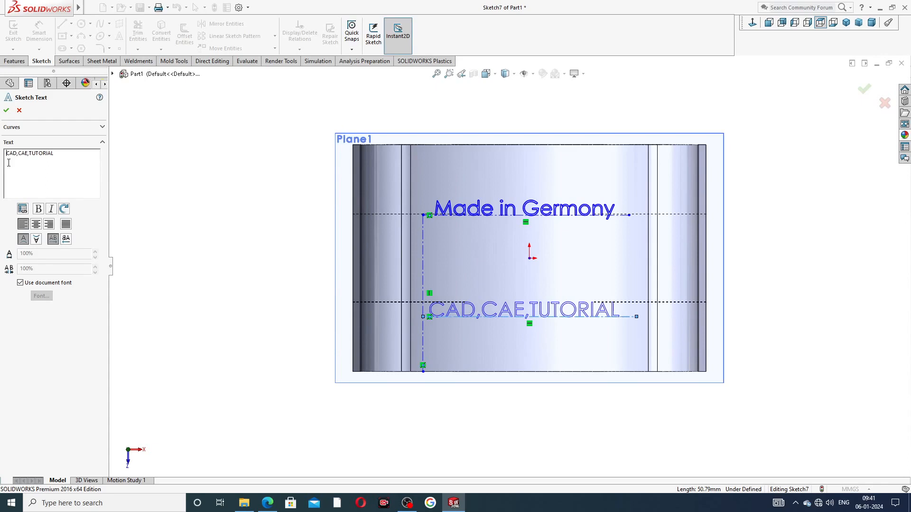
{"action": "left_click", "coordinate": [6, 111]}
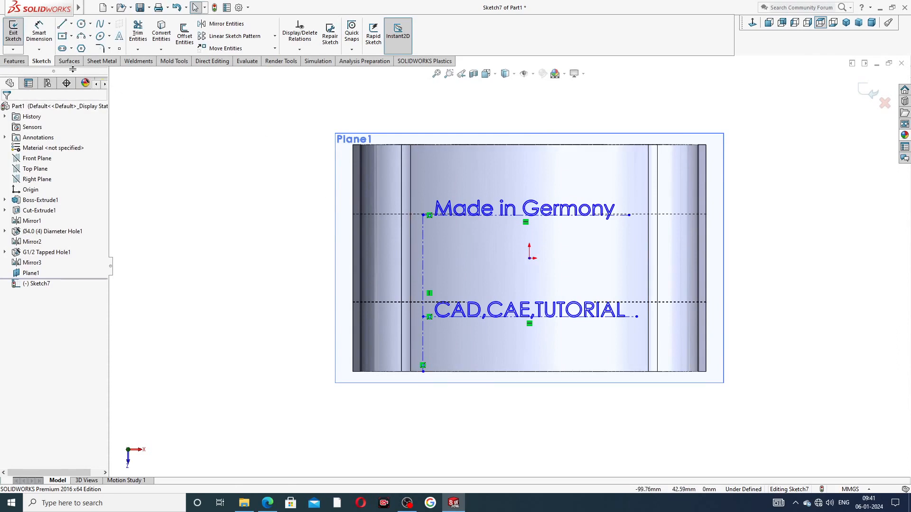
Set up an extruded cut of both texts with the Offset From Surface end condition, referencing the body's curved top face
{"action": "left_click", "coordinate": [7, 63]}
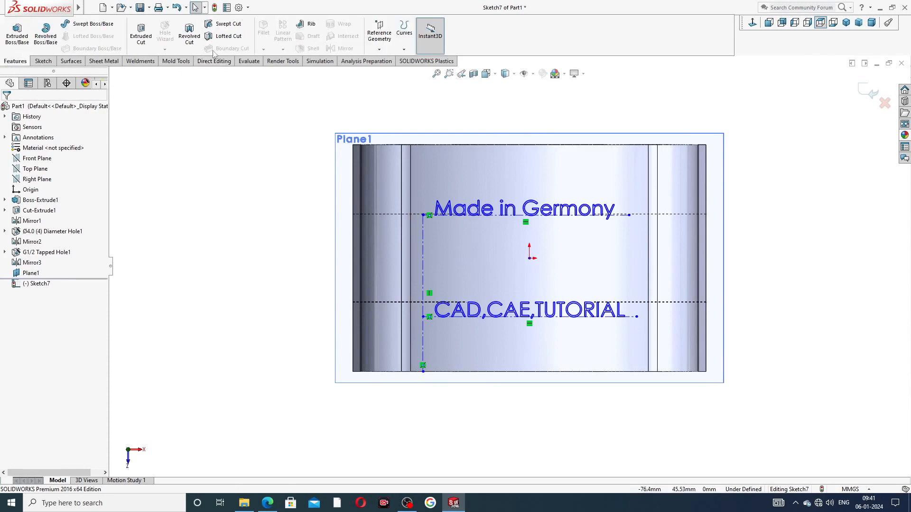
{"action": "left_click", "coordinate": [140, 33]}
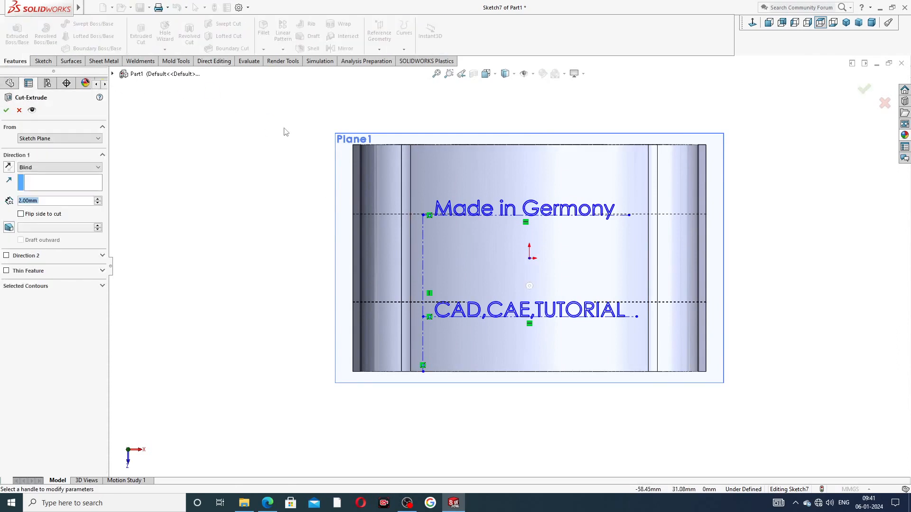
{"action": "left_click", "coordinate": [59, 168]}
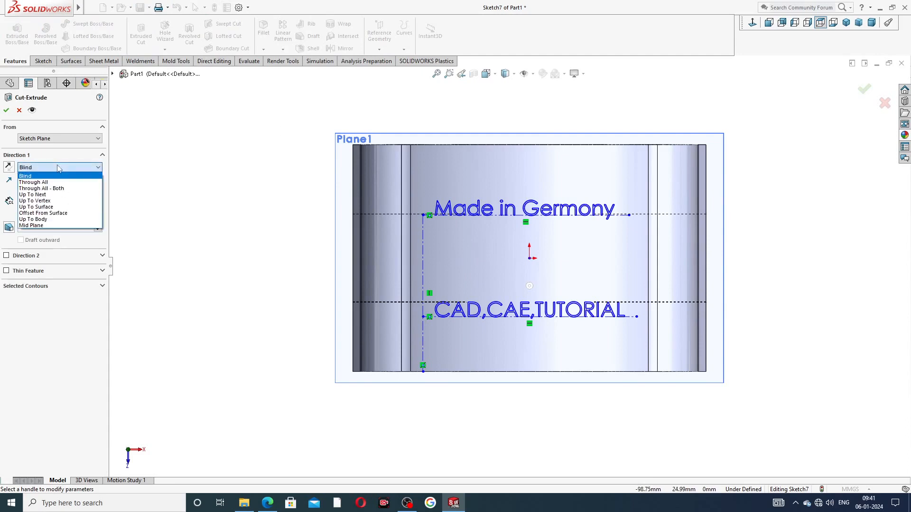
{"action": "left_click", "coordinate": [50, 214]}
{"action": "middle_click_drag", "start_coordinate": [222, 249], "coordinate": [237, 142]}
{"action": "left_click", "coordinate": [475, 203]}
{"action": "scroll", "coordinate": [474, 203], "scroll_direction": "up", "scroll_amount": 3}
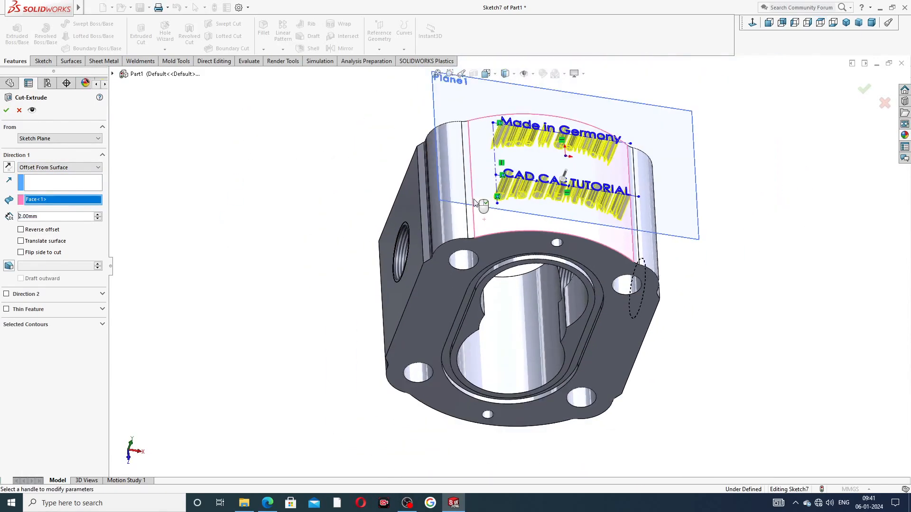
{"action": "left_click", "coordinate": [46, 216]}
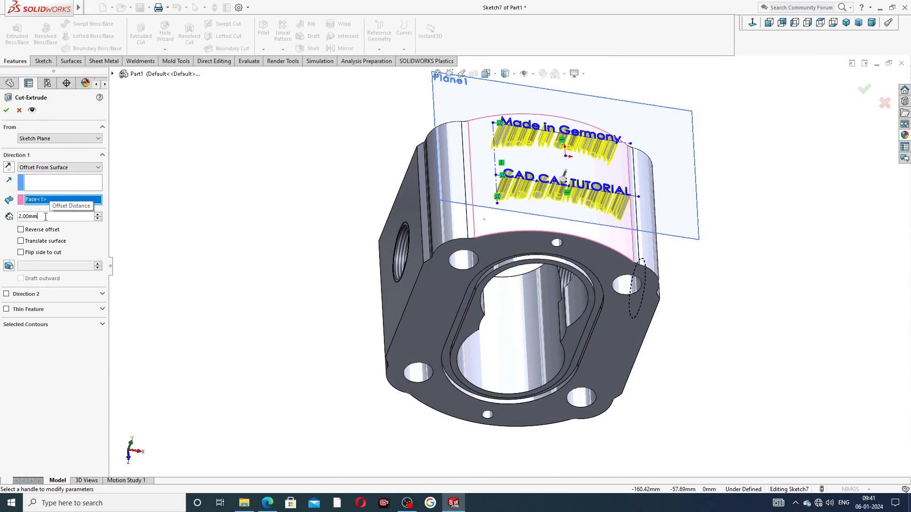
Cut the two text lines into the curved face with a 0.4 mm offset from the surface, with the offset reversed
{"action": "double_click", "coordinate": [46, 217]}
{"action": "key", "text": "BackSpace"}
{"action": "type", "text": ".4"}
{"action": "key", "text": "Return"}
{"action": "middle_click_drag", "start_coordinate": [596, 222], "coordinate": [711, 177]}
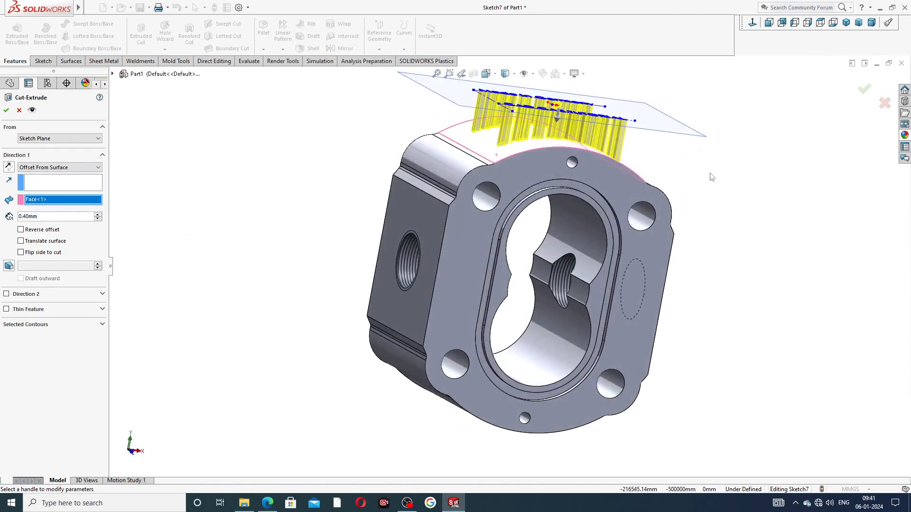
{"action": "left_click", "coordinate": [42, 231]}
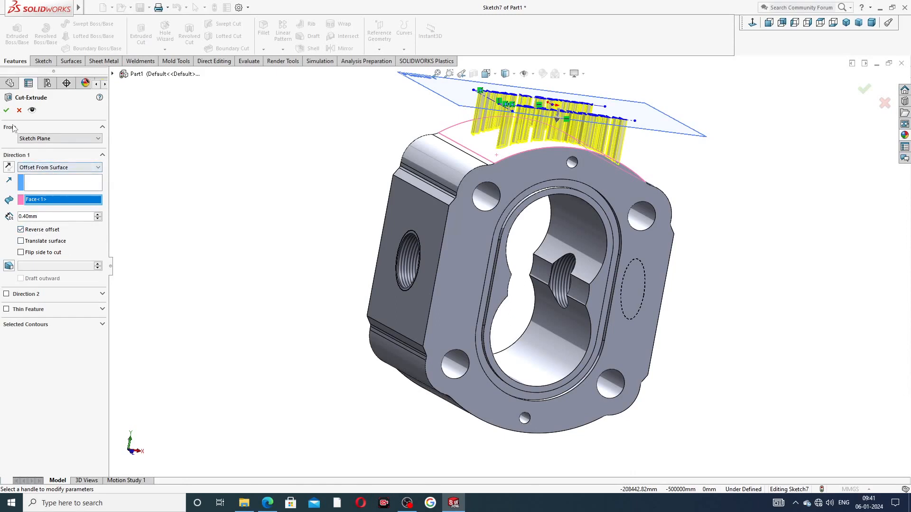
{"action": "left_click", "coordinate": [7, 111]}
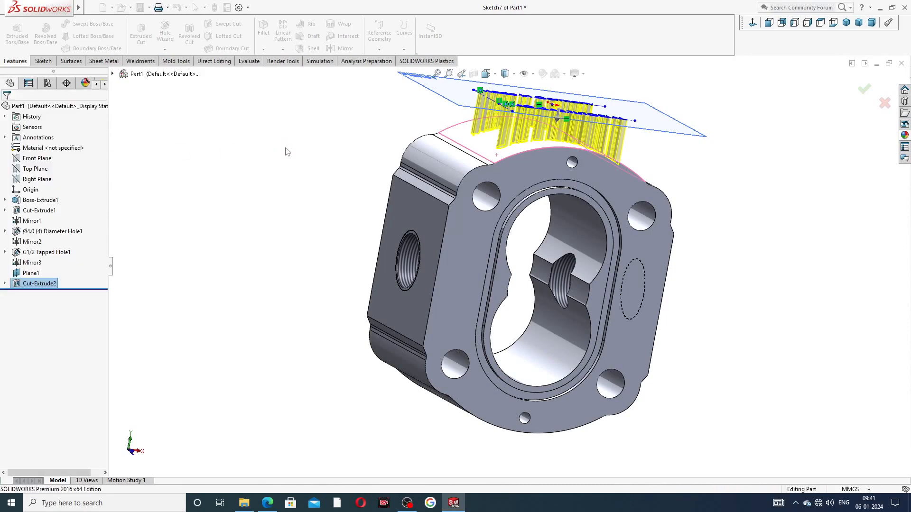
Hide the reference plane above the engraved text on the pump housing
{"action": "middle_click_drag", "start_coordinate": [732, 118], "coordinate": [705, 236]}
{"action": "left_click", "coordinate": [656, 179]}
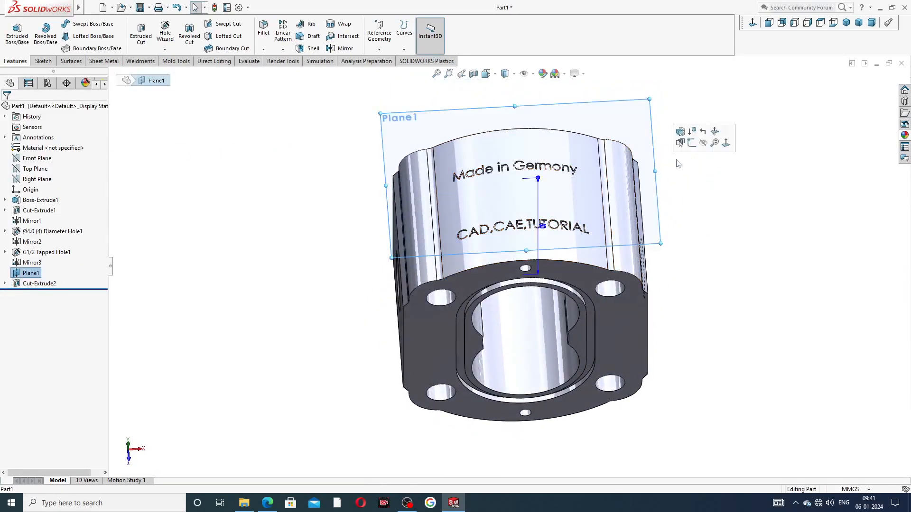
{"action": "left_click", "coordinate": [704, 143]}
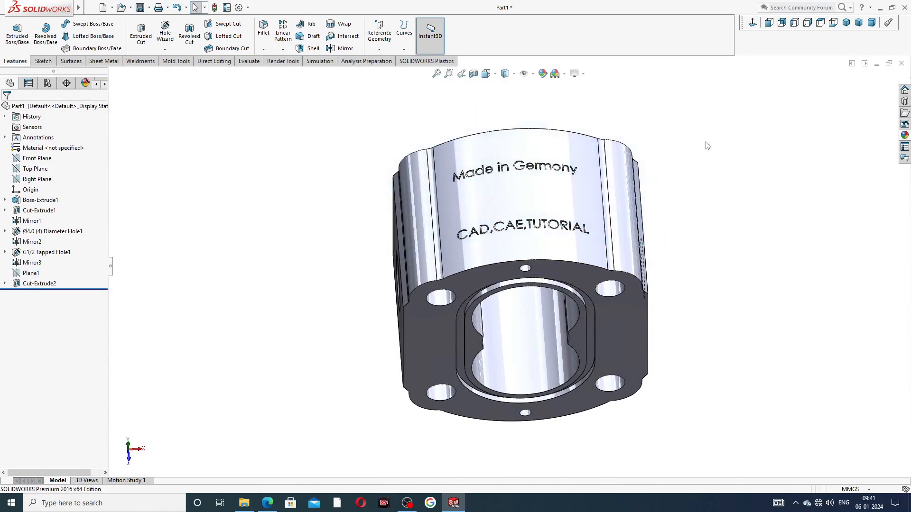
{"action": "middle_click_drag", "start_coordinate": [602, 195], "coordinate": [645, 195]}
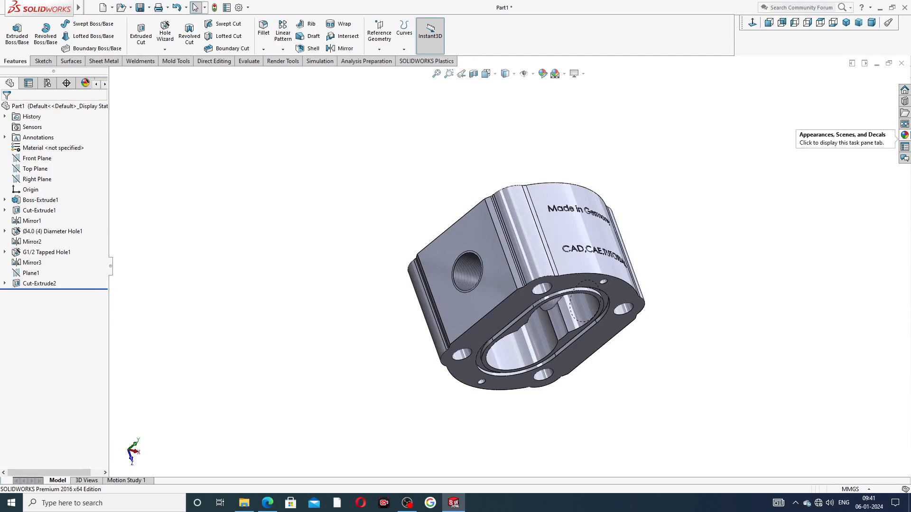
Apply the polished nickel appearance to the whole part and show it in isometric view
{"action": "left_click", "coordinate": [905, 135]}
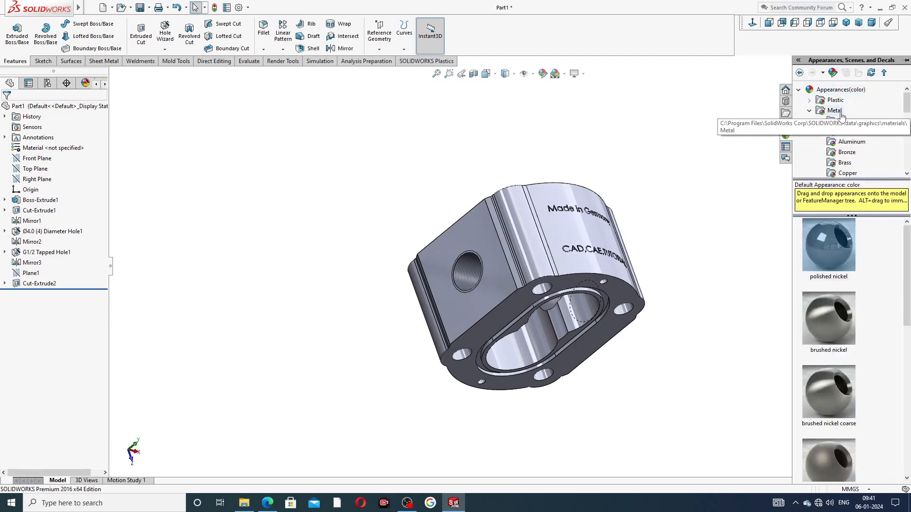
{"action": "scroll", "coordinate": [858, 154], "scroll_direction": "down", "scroll_amount": 1}
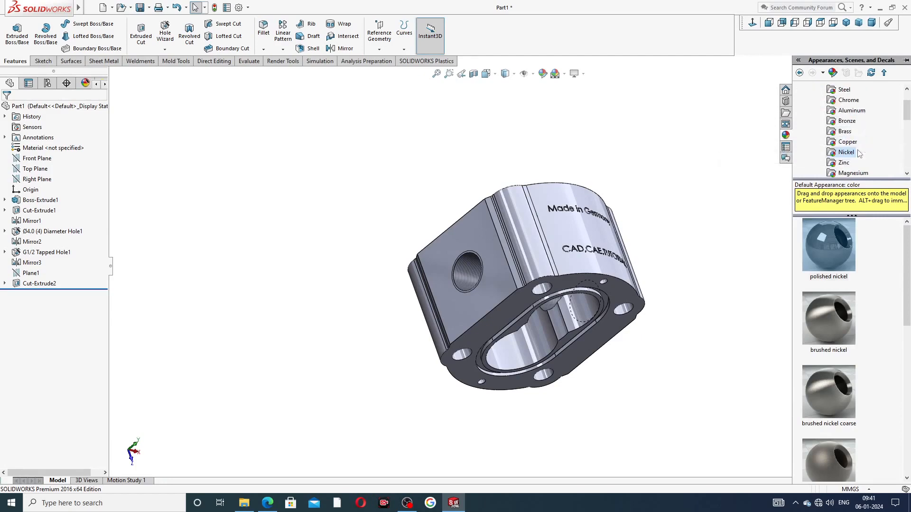
{"action": "double_click", "coordinate": [835, 241]}
{"action": "middle_click_drag", "start_coordinate": [647, 296], "coordinate": [664, 240]}
{"action": "left_click", "coordinate": [846, 22]}
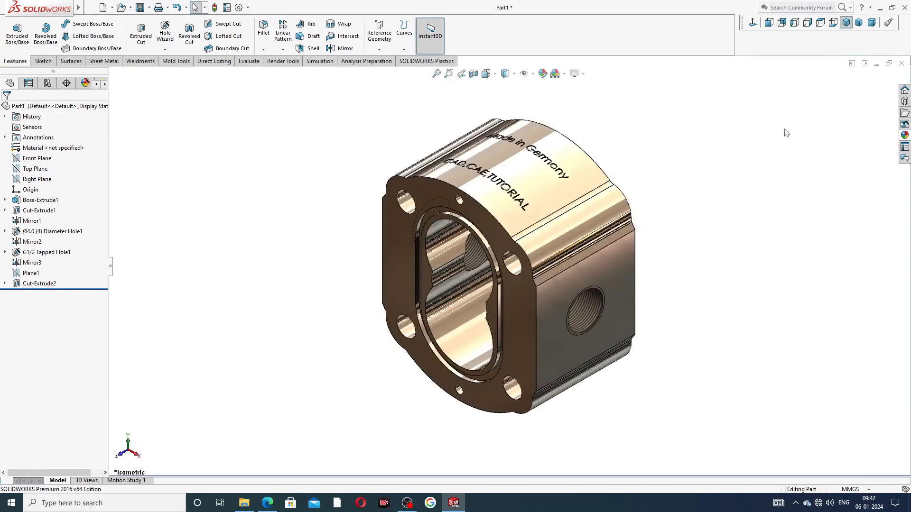
Examine the finished housing's engraved text, bores and threaded ports from several directions, returning to the isometric view
{"action": "scroll", "coordinate": [488, 223], "scroll_direction": "down", "scroll_amount": 3}
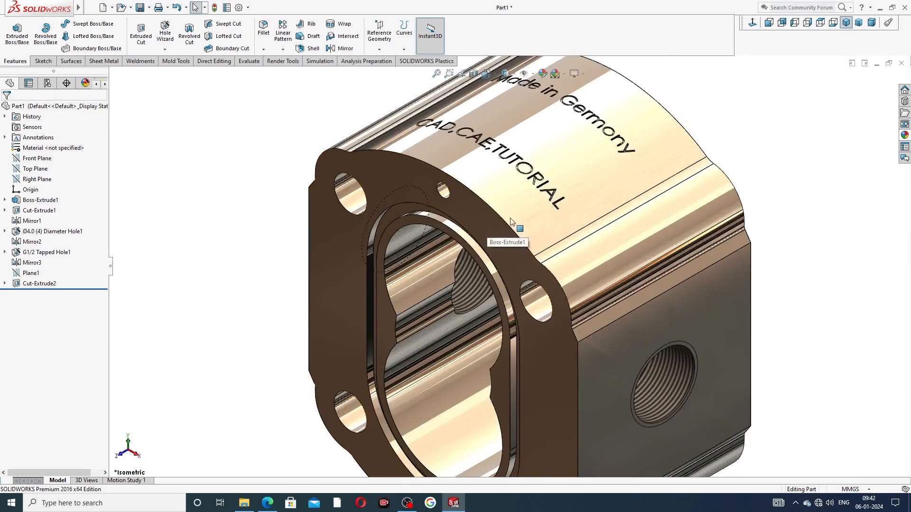
{"action": "scroll", "coordinate": [511, 222], "scroll_direction": "up", "scroll_amount": 3}
{"action": "middle_click_drag", "start_coordinate": [552, 251], "coordinate": [599, 237]}
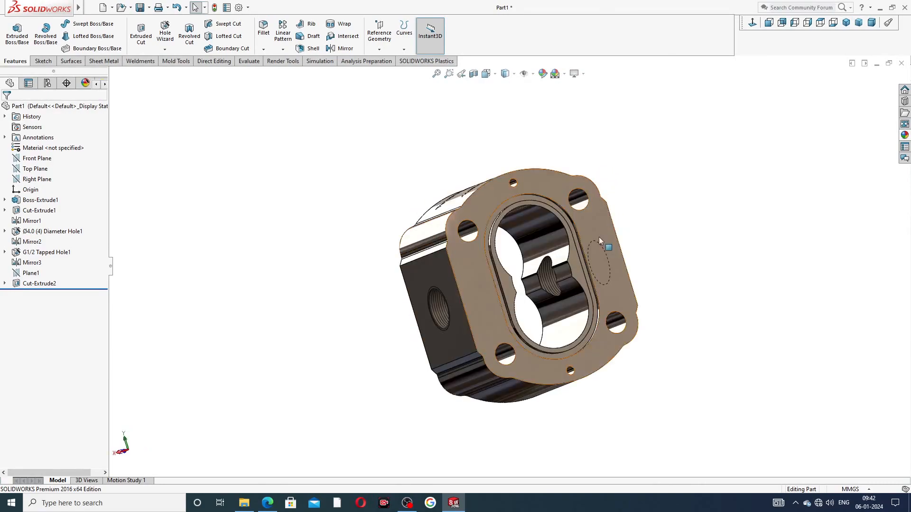
{"action": "scroll", "coordinate": [648, 264], "scroll_direction": "down", "scroll_amount": 2}
{"action": "middle_click_drag", "start_coordinate": [648, 264], "coordinate": [837, 87]}
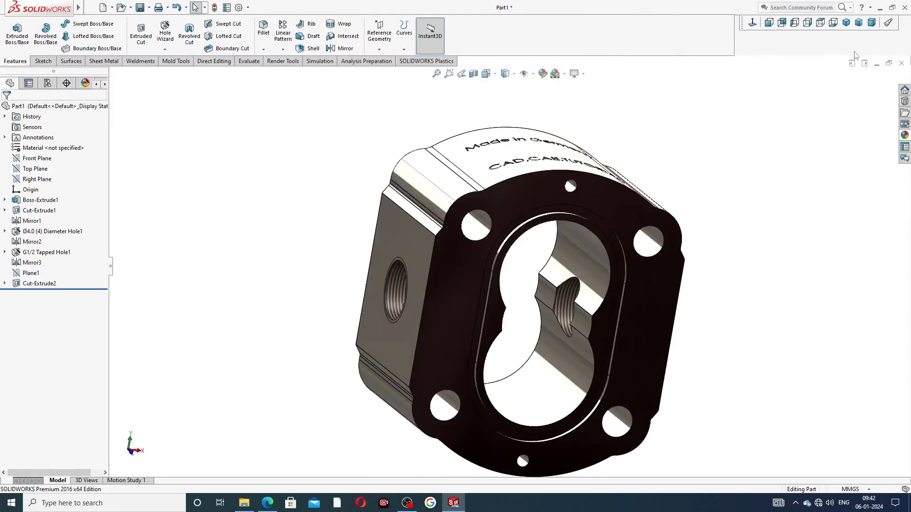
{"action": "left_click", "coordinate": [846, 22]}
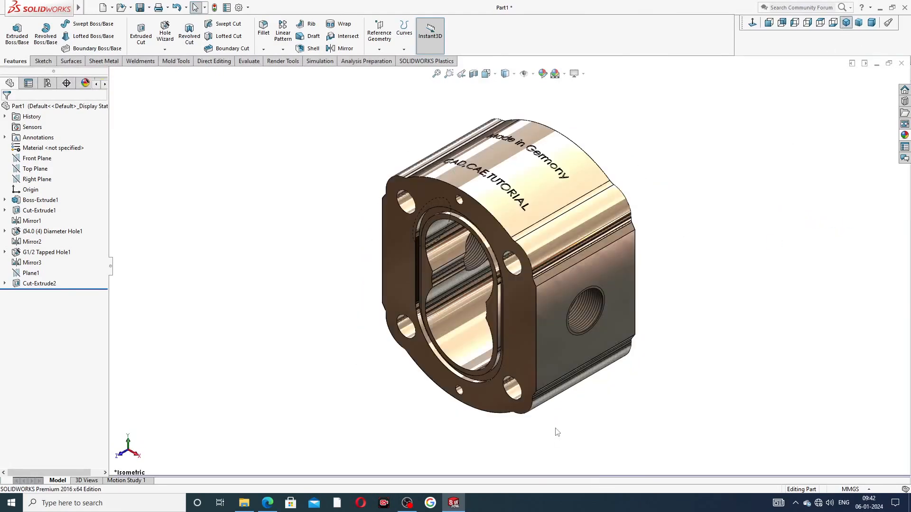
{"action": "scroll", "coordinate": [541, 174], "scroll_direction": "down", "scroll_amount": 2}
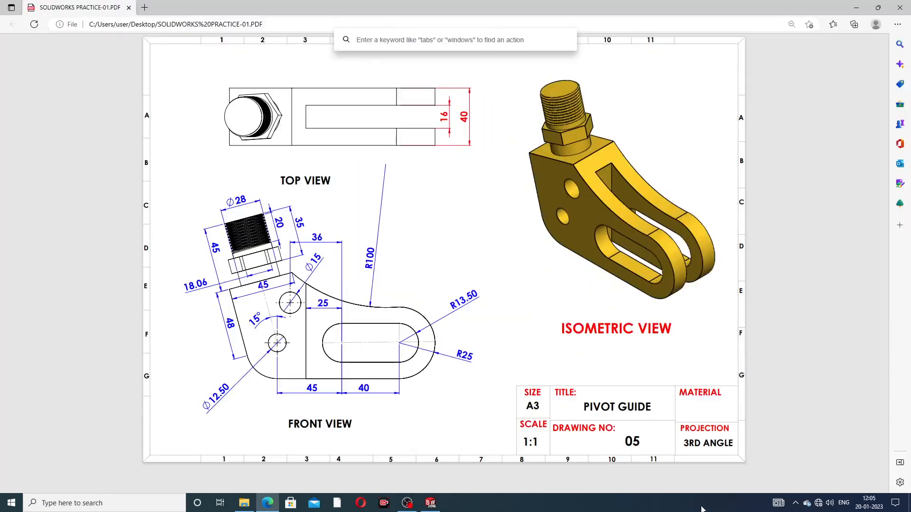
Switch to SOLIDWORKS and close the finished SOLIDWORKS PRACTICE-01 part with its changes saved
{"action": "left_click", "coordinate": [733, 504]}
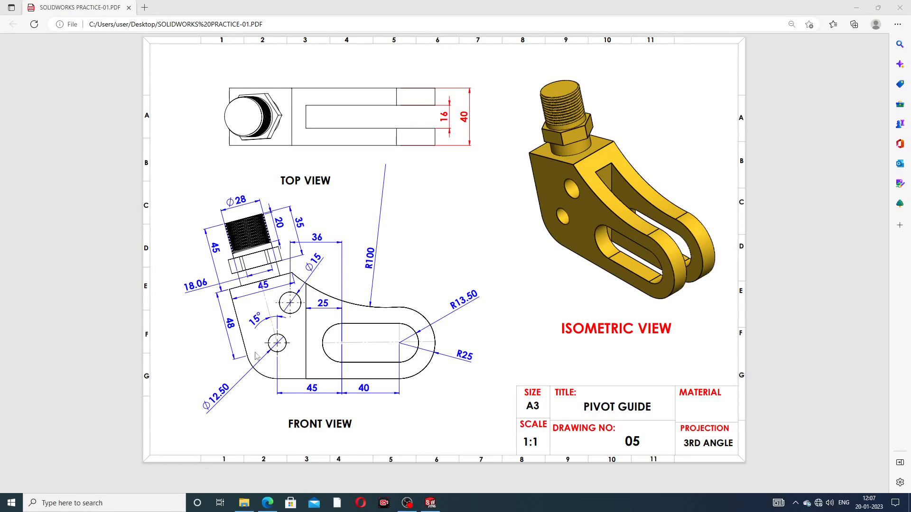
{"action": "left_click", "coordinate": [430, 503]}
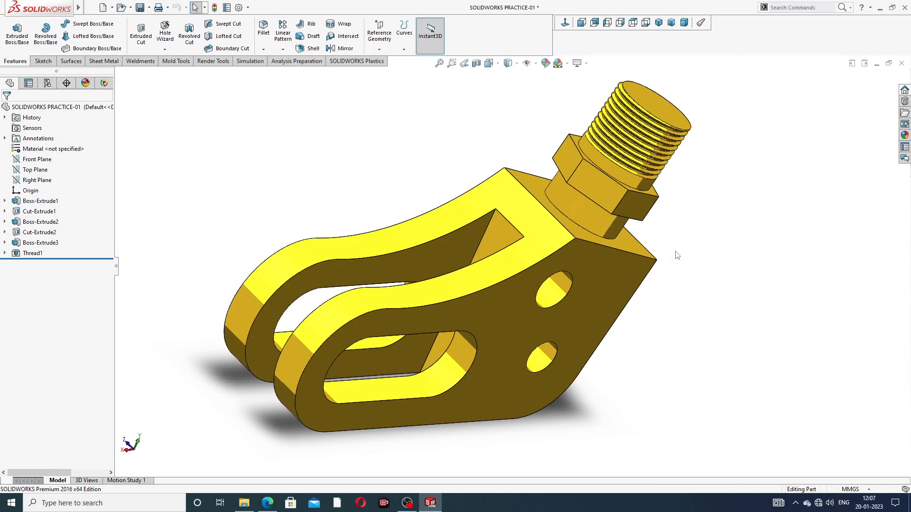
{"action": "middle_click_drag", "start_coordinate": [622, 235], "coordinate": [593, 283]}
{"action": "scroll", "coordinate": [590, 279], "scroll_direction": "down", "scroll_amount": 3}
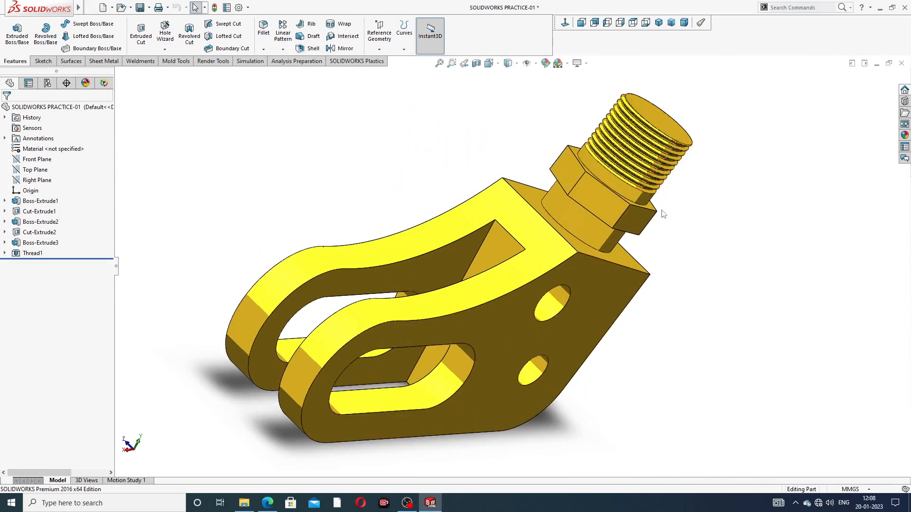
{"action": "left_click", "coordinate": [902, 64]}
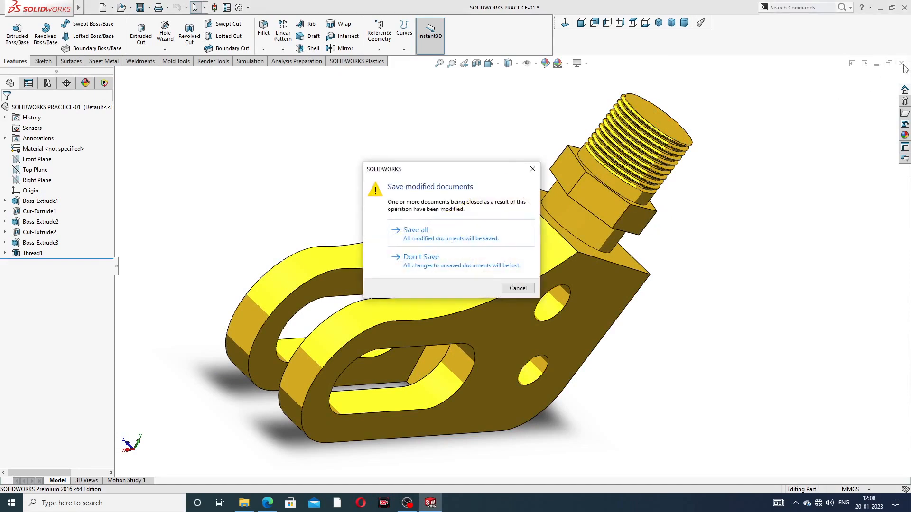
{"action": "left_click", "coordinate": [532, 169]}
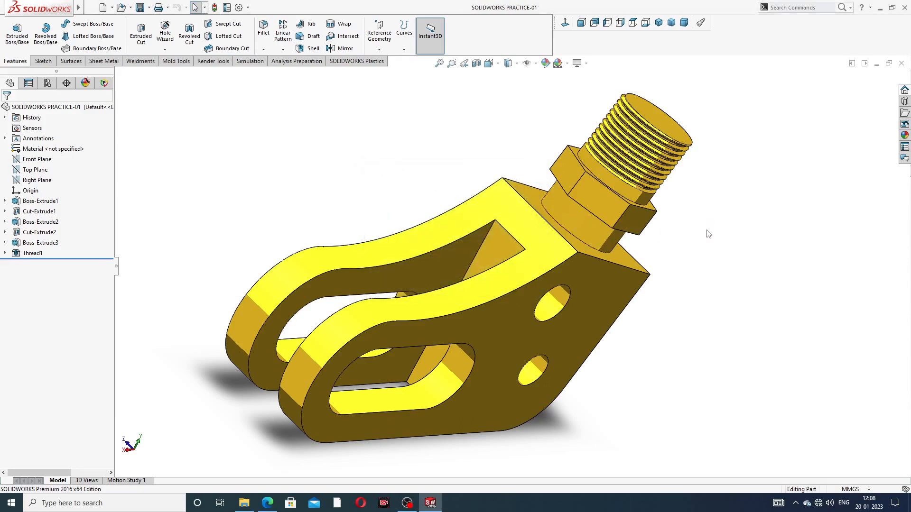
{"action": "left_click", "coordinate": [901, 64]}
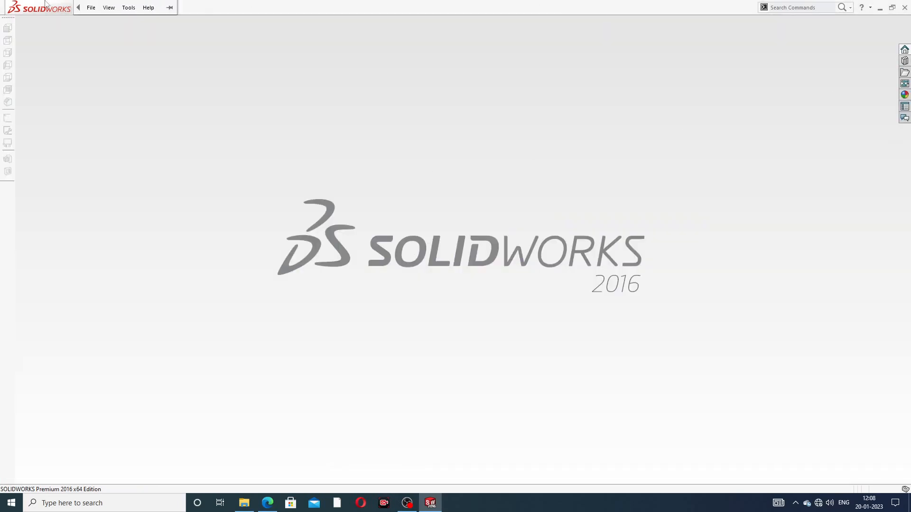
Create a new part document and apply a plain white scene as its background
{"action": "left_click", "coordinate": [91, 7]}
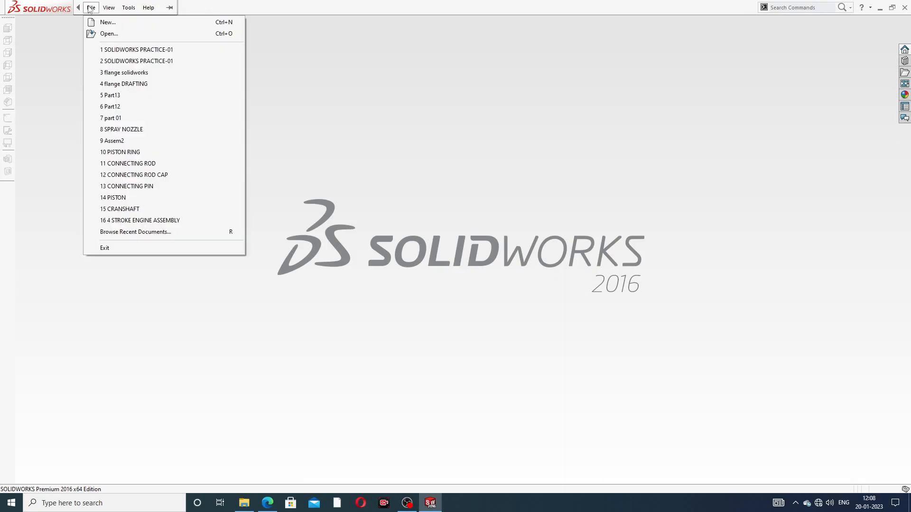
{"action": "left_click", "coordinate": [106, 23]}
{"action": "left_click", "coordinate": [103, 9]}
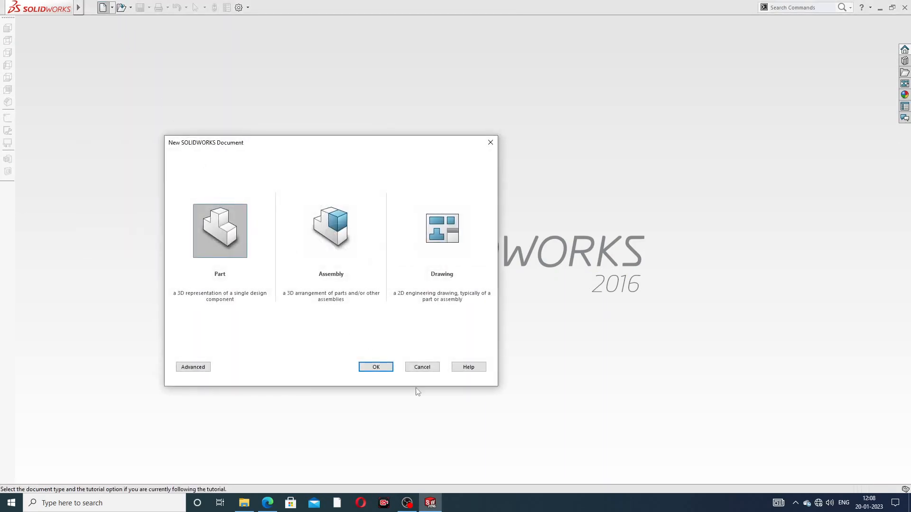
{"action": "left_click", "coordinate": [376, 366]}
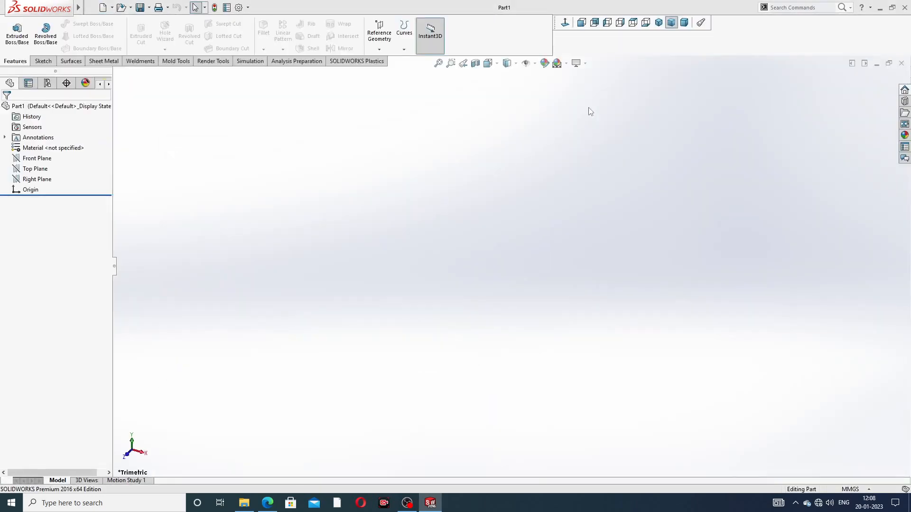
{"action": "left_click", "coordinate": [567, 64]}
{"action": "left_click", "coordinate": [588, 27]}
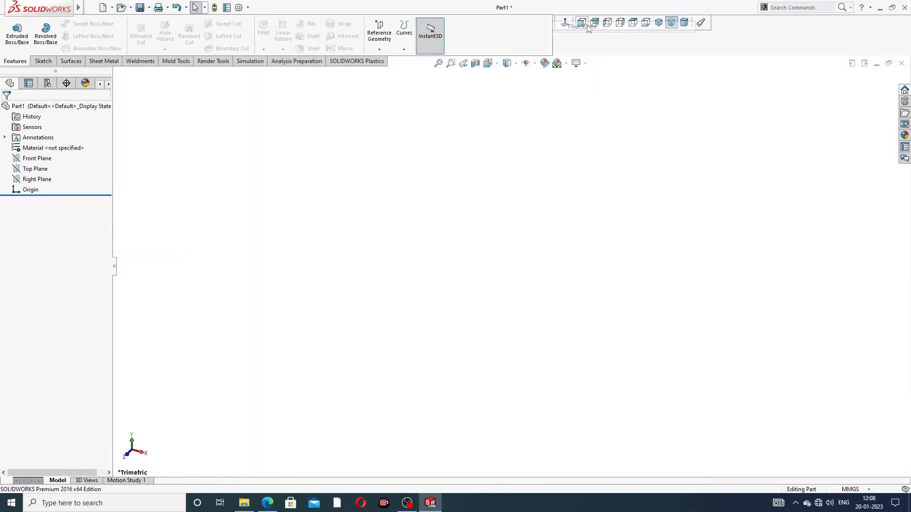
Raise the document's image quality for both shaded and wireframe display toward the high-resolution end
{"action": "left_click", "coordinate": [238, 7]}
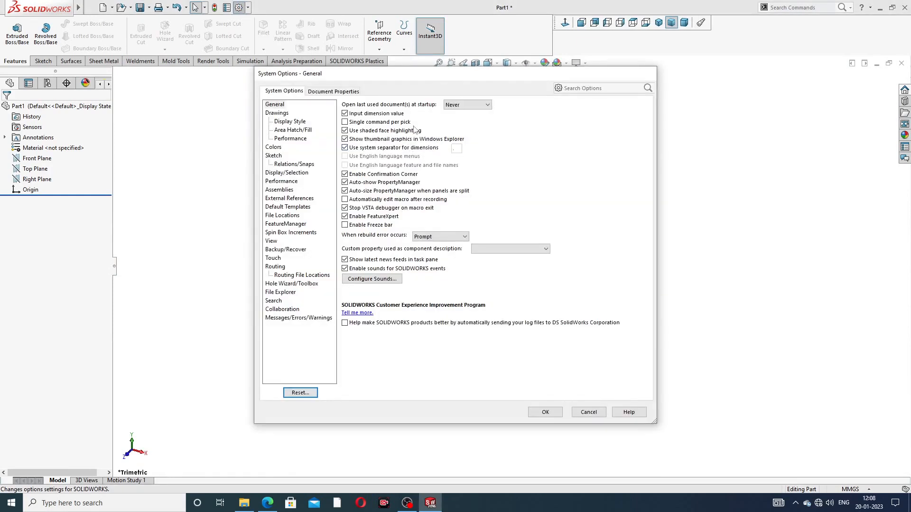
{"action": "left_click", "coordinate": [333, 92]}
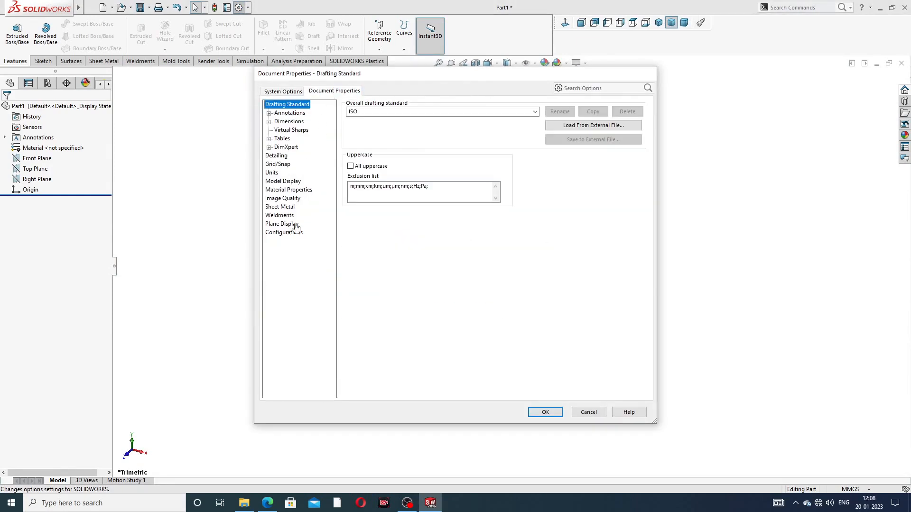
{"action": "left_click", "coordinate": [286, 199]}
{"action": "left_click_drag", "start_coordinate": [427, 119], "coordinate": [529, 123]}
{"action": "left_click_drag", "start_coordinate": [433, 213], "coordinate": [529, 217]}
{"action": "left_click", "coordinate": [545, 411]}
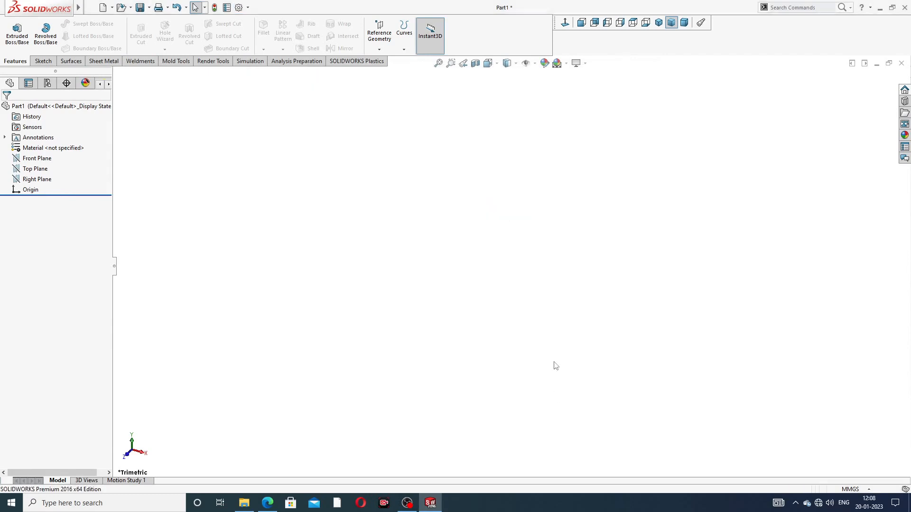
Start a sketch on the Front Plane and check the front view in the pivot guide PDF drawing
{"action": "left_click", "coordinate": [36, 159]}
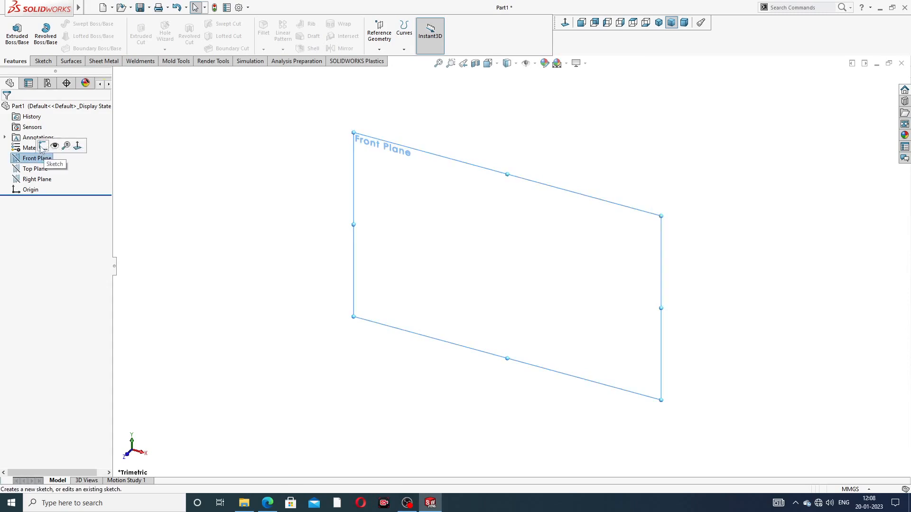
{"action": "left_click", "coordinate": [42, 146]}
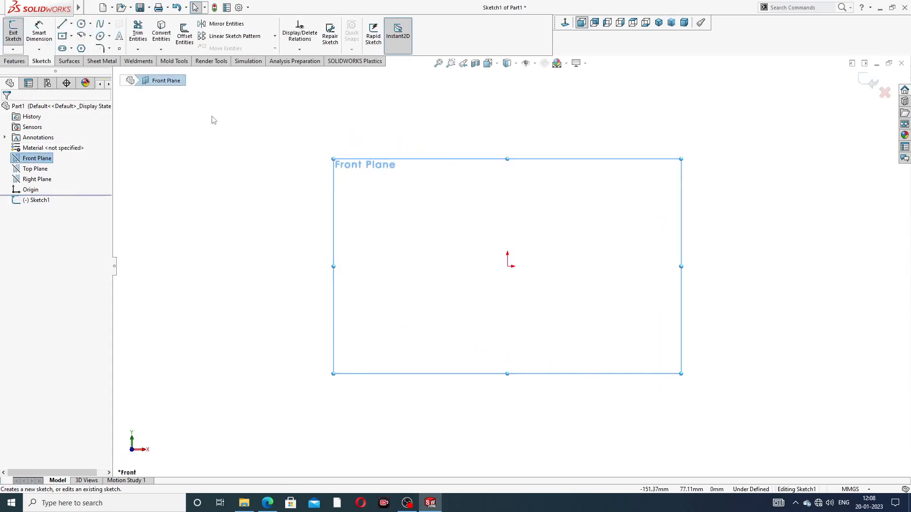
{"action": "left_click", "coordinate": [267, 502]}
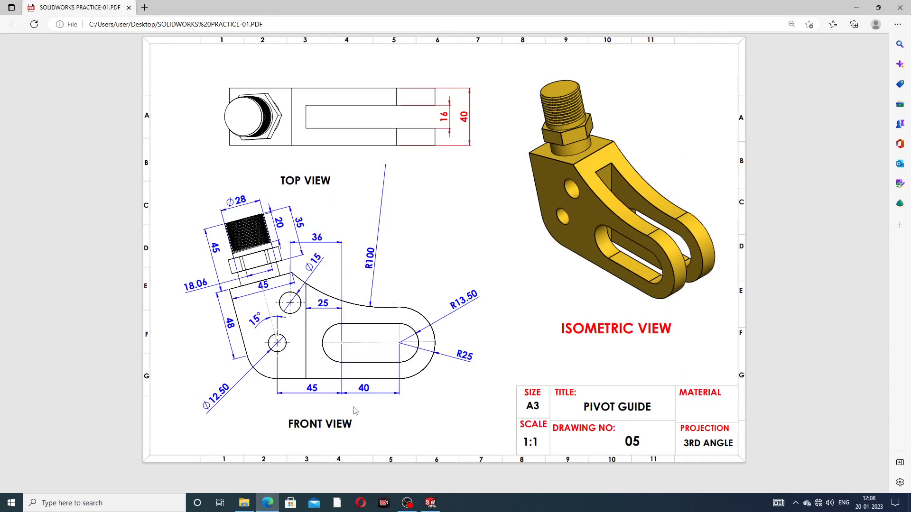
{"action": "left_click", "coordinate": [430, 504]}
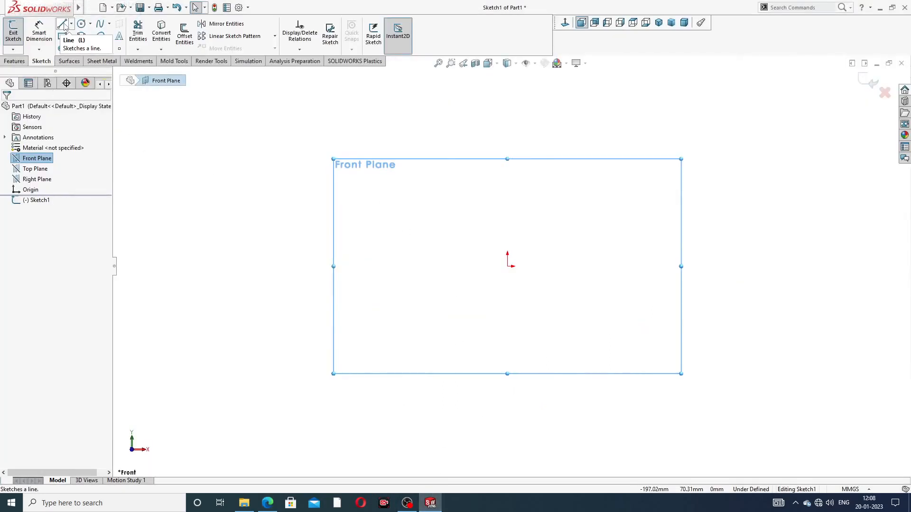
{"action": "left_click", "coordinate": [70, 24]}
{"action": "left_click", "coordinate": [81, 45]}
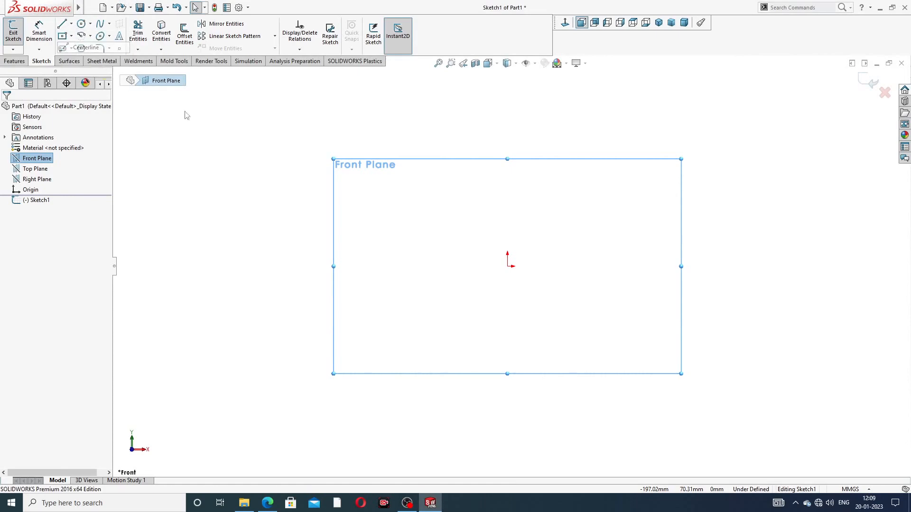
{"action": "left_click", "coordinate": [507, 105]}
{"action": "left_click", "coordinate": [507, 266]}
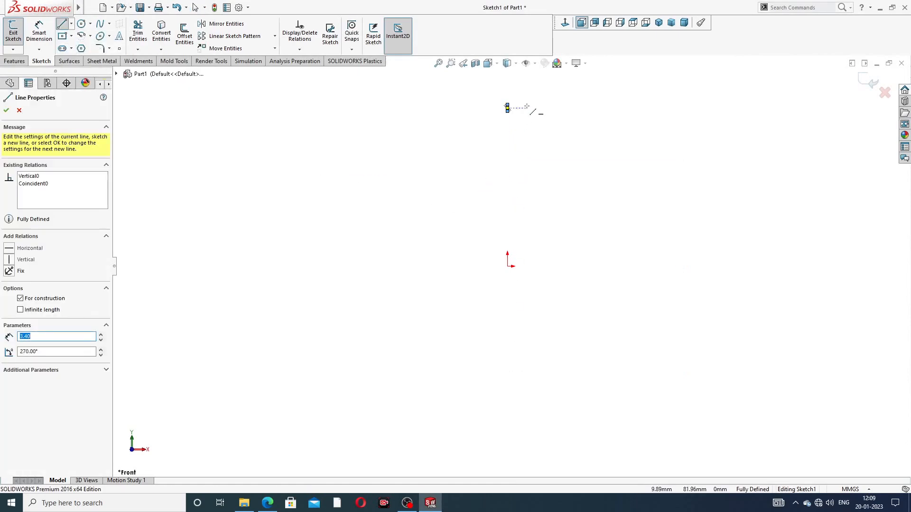
{"action": "right_click", "coordinate": [527, 105]}
{"action": "left_click", "coordinate": [555, 116]}
{"action": "mouse_move", "coordinate": [500, 95]}
{"action": "left_mouse_down"}
{"action": "mouse_move", "coordinate": [522, 138]}
{"action": "mouse_move", "coordinate": [527, 108]}
{"action": "left_mouse_up"}
{"action": "key", "text": "Delete"}
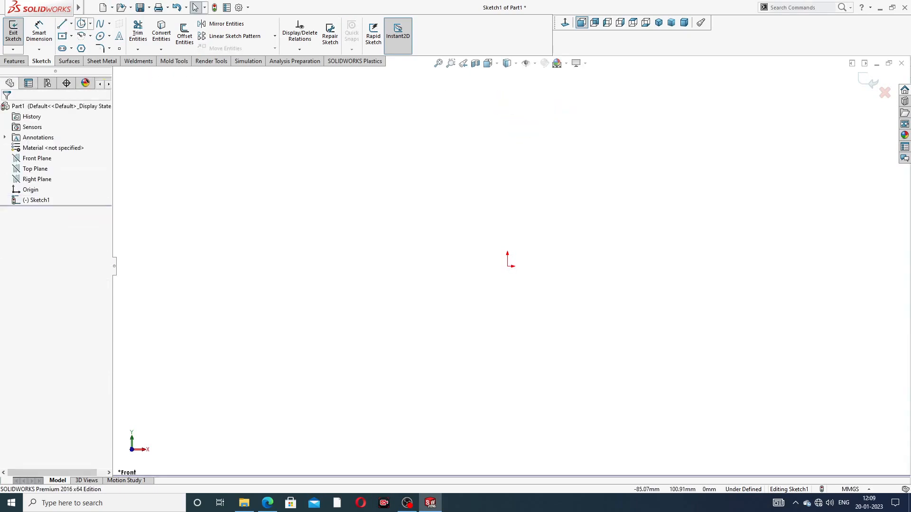
Sketch a vertical centerline about 127 mm long passing through the origin
{"action": "left_click", "coordinate": [71, 23]}
{"action": "left_click", "coordinate": [79, 46]}
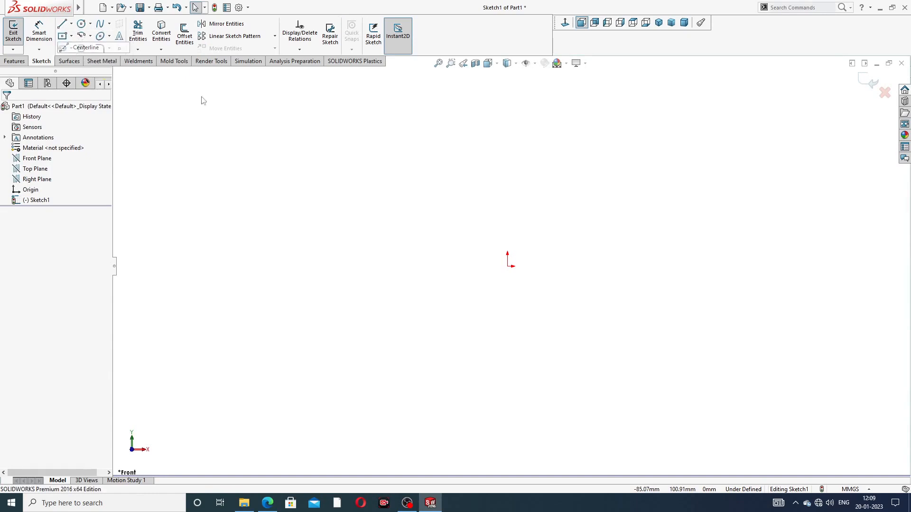
{"action": "left_click", "coordinate": [508, 111]}
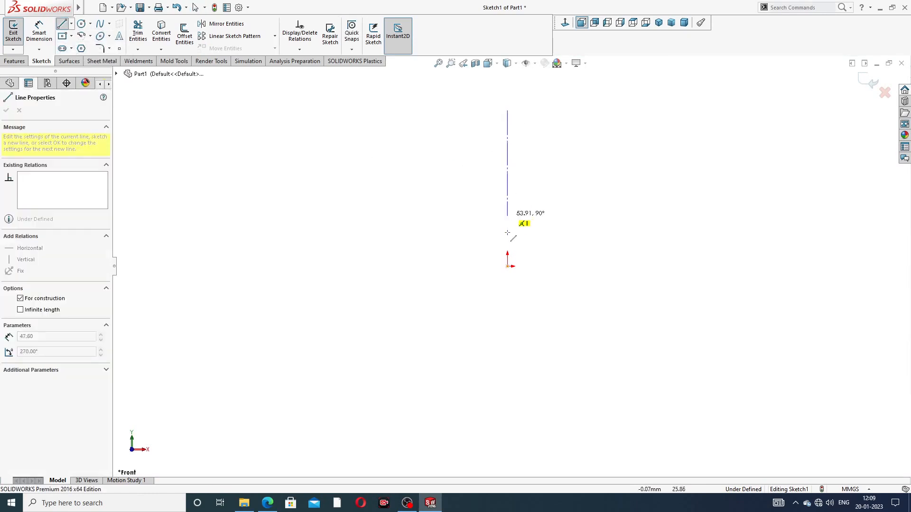
{"action": "left_click", "coordinate": [508, 358]}
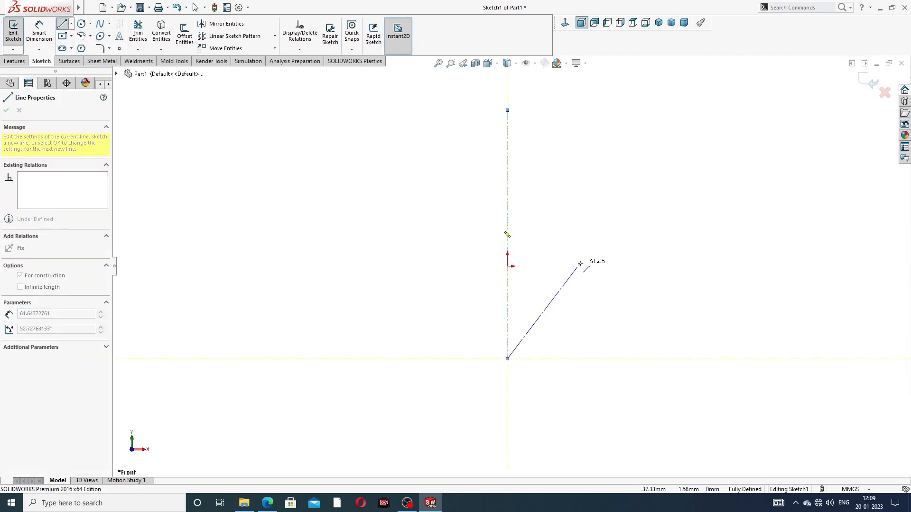
{"action": "right_click", "coordinate": [583, 261]}
{"action": "left_click", "coordinate": [599, 268]}
Sketch a horizontal centerline about 151 mm long through the origin, crossing the vertical one
{"action": "left_click", "coordinate": [90, 23]}
{"action": "left_click", "coordinate": [72, 24]}
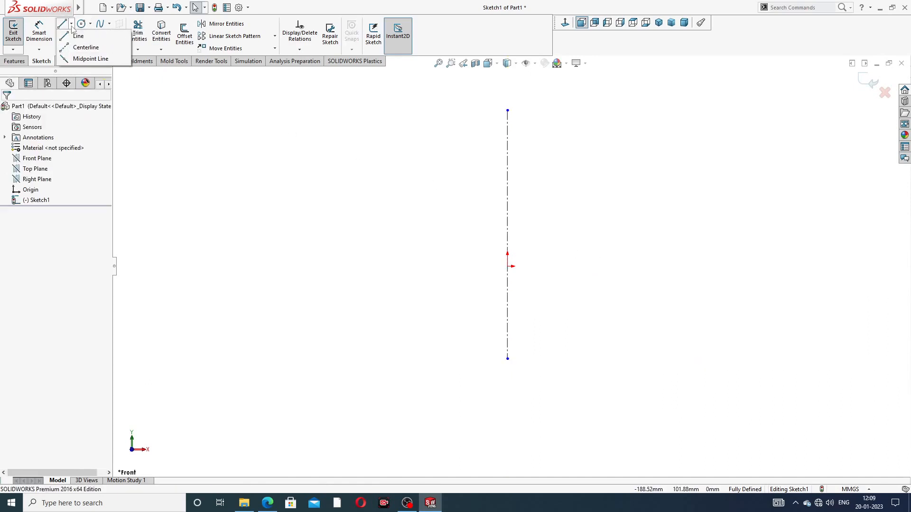
{"action": "left_click", "coordinate": [85, 48]}
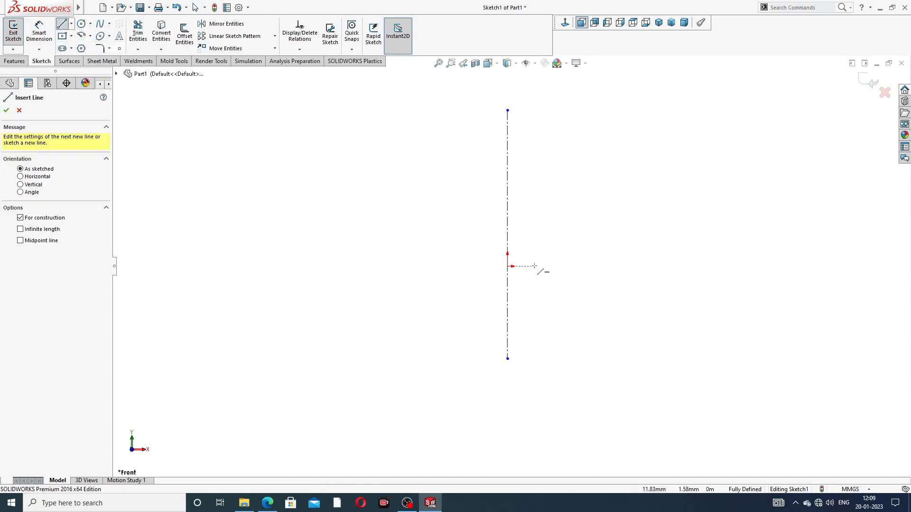
{"action": "left_click", "coordinate": [378, 266]}
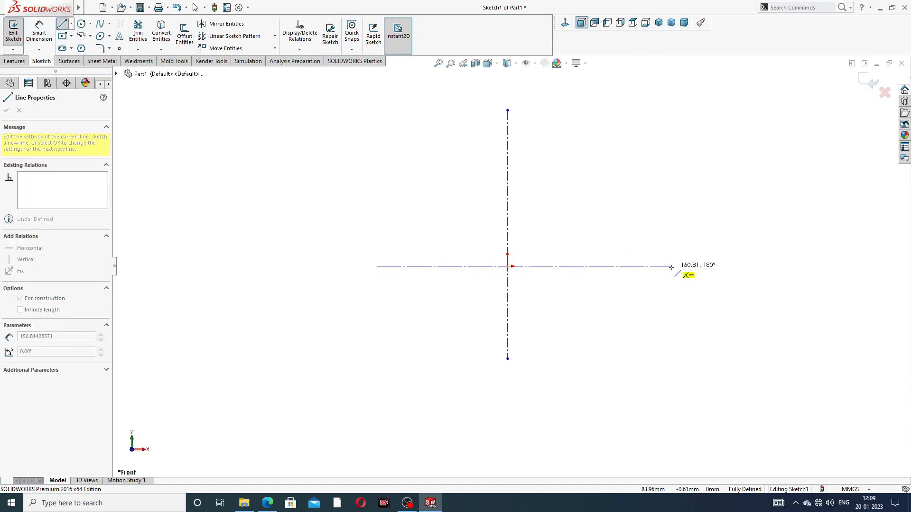
{"action": "left_click", "coordinate": [671, 266]}
{"action": "right_click", "coordinate": [711, 140]}
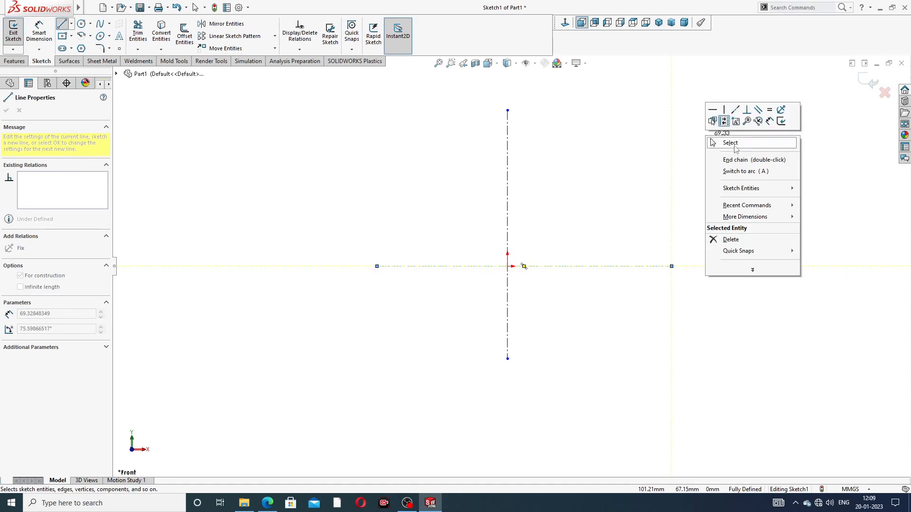
{"action": "left_click", "coordinate": [733, 143]}
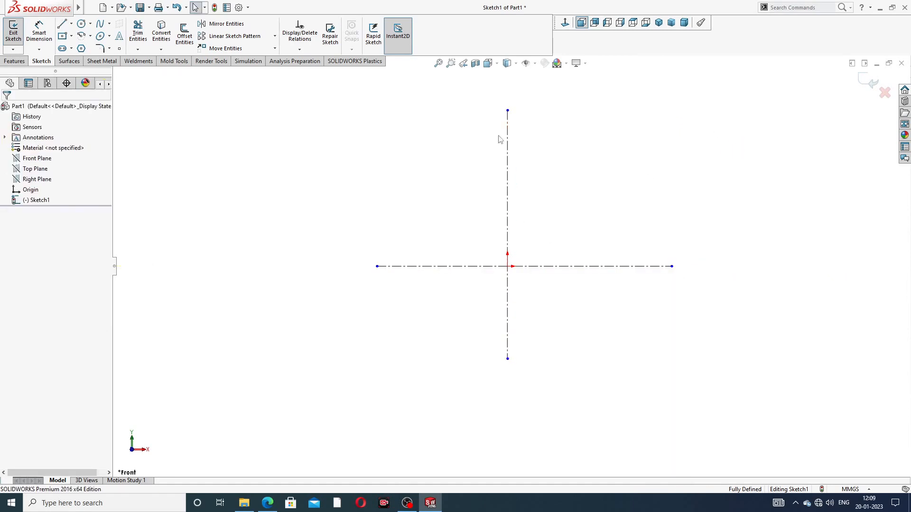
{"action": "left_click", "coordinate": [71, 24]}
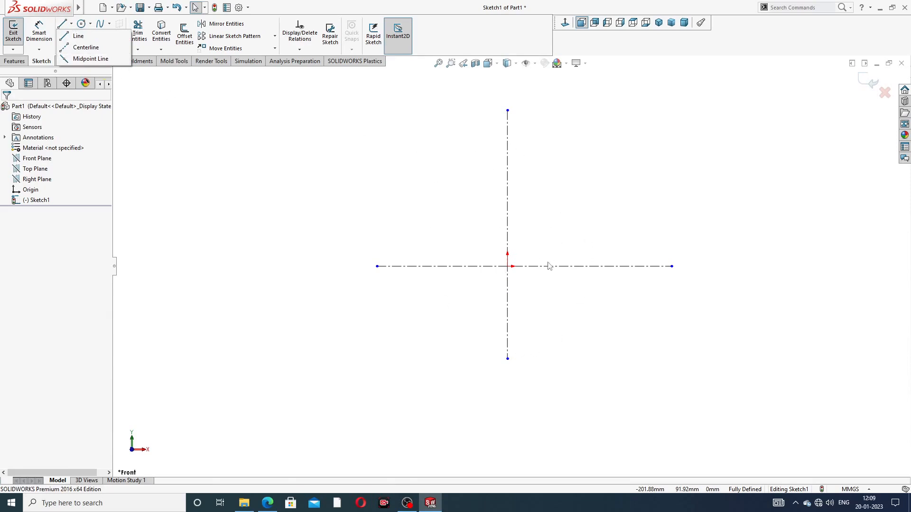
{"action": "left_click", "coordinate": [524, 267]}
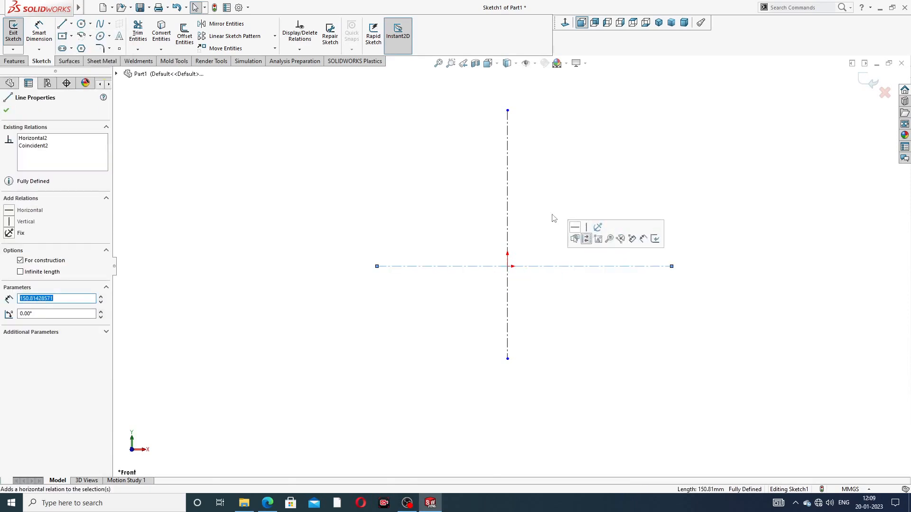
{"action": "left_click", "coordinate": [507, 195]}
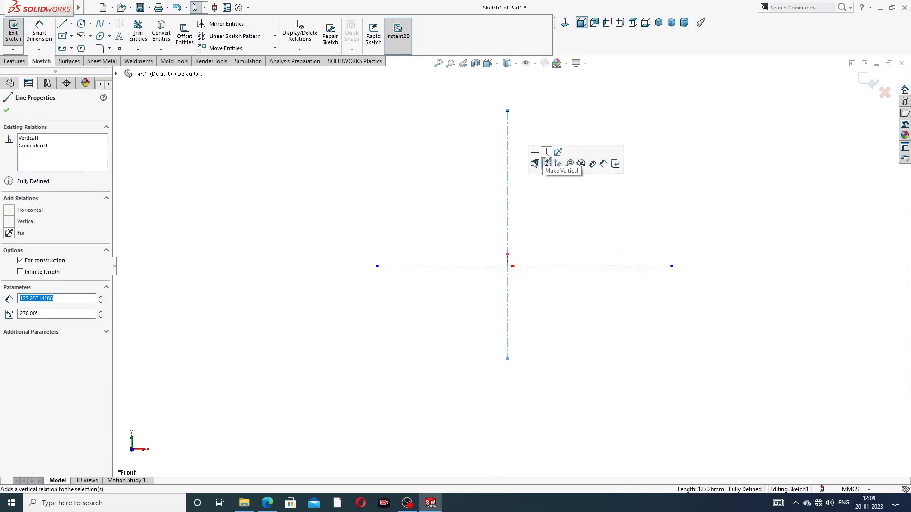
{"action": "left_click", "coordinate": [612, 232]}
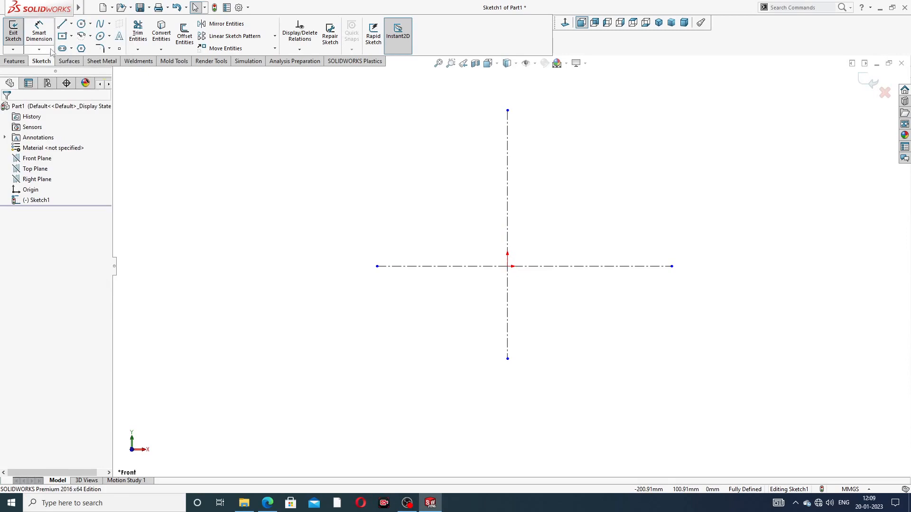
Sketch a horizontal line about 84 mm long from the vertical centerline, about 40 mm below the origin, ending under the horizontal centerline's right end
{"action": "left_click", "coordinate": [62, 24]}
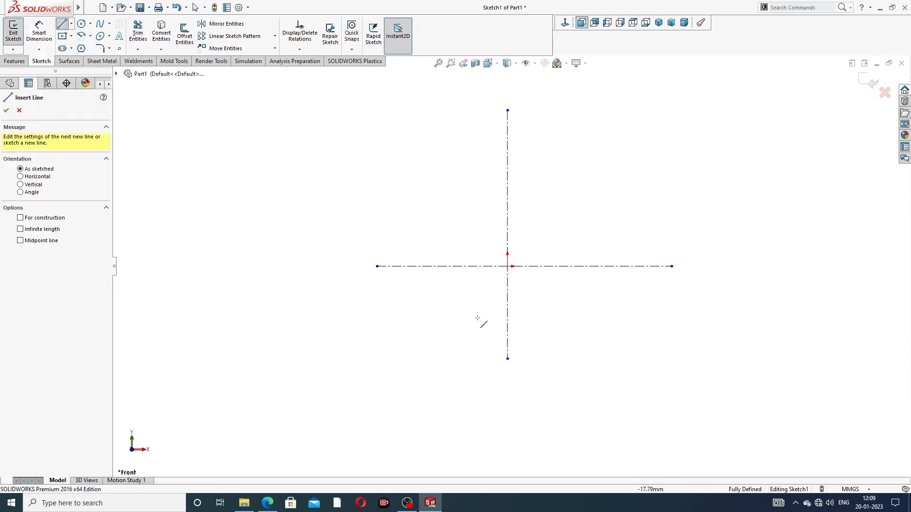
{"action": "left_click", "coordinate": [508, 343]}
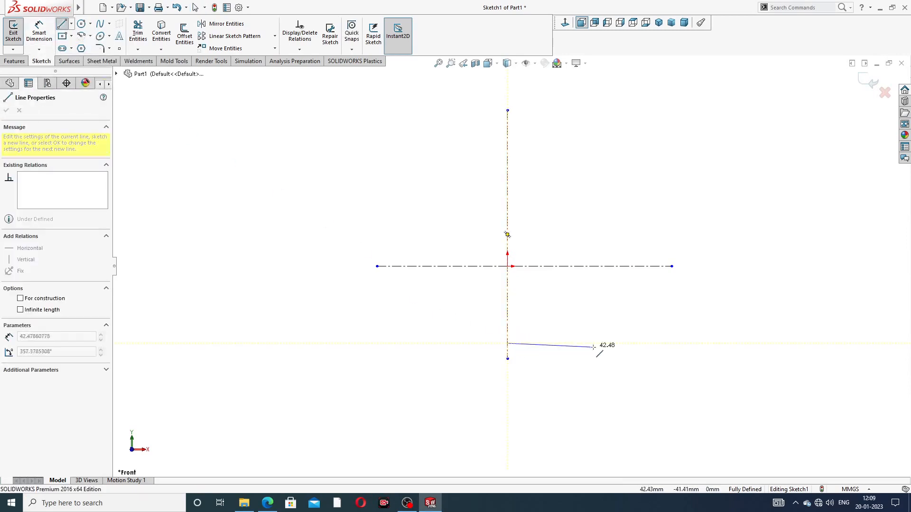
{"action": "left_click", "coordinate": [703, 343]}
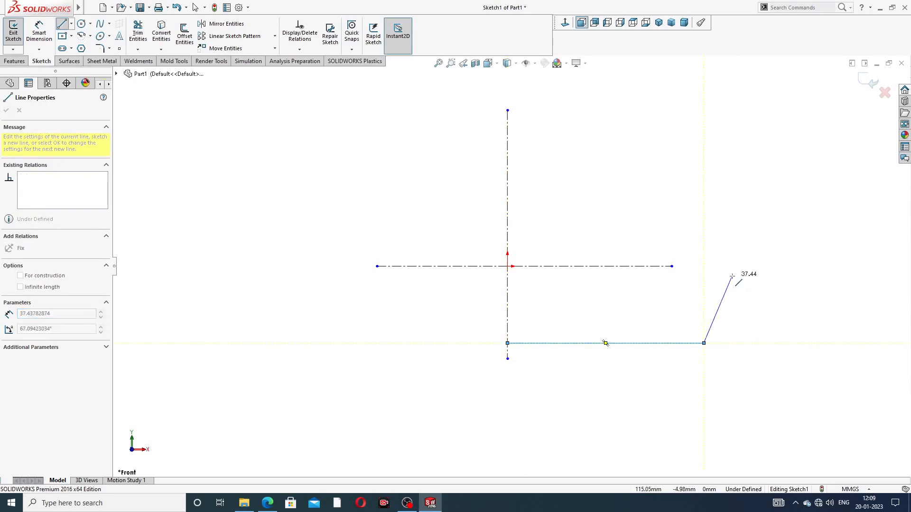
{"action": "double_click", "coordinate": [704, 343]}
{"action": "key", "text": "Escape"}
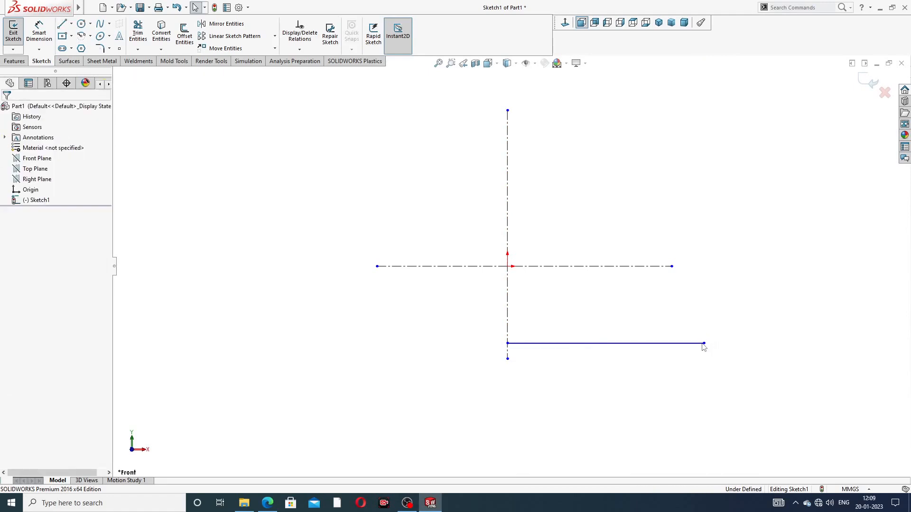
{"action": "left_click_drag", "start_coordinate": [703, 343], "coordinate": [672, 343]}
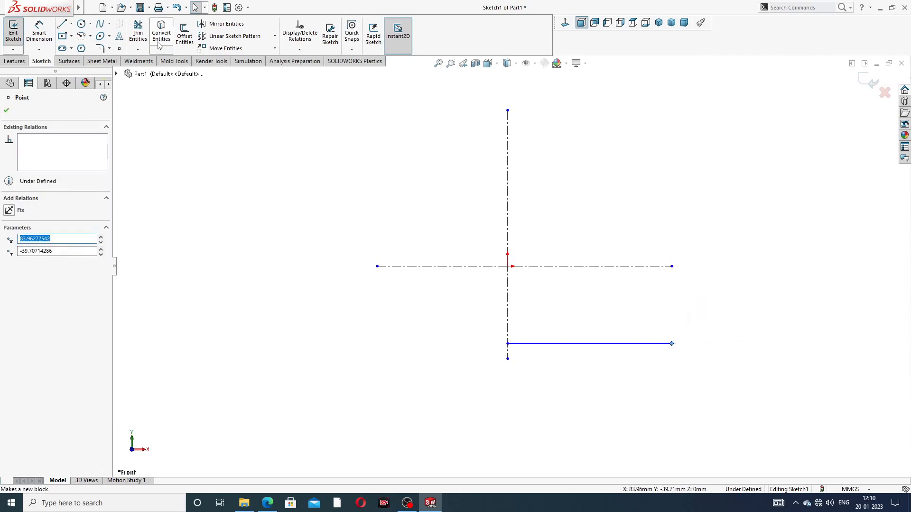
Continue the profile with a 180° tangent arc of about 32 mm radius and a concave tangent arc rising to the left, consulting the PDF drawing
{"action": "left_click", "coordinate": [62, 24]}
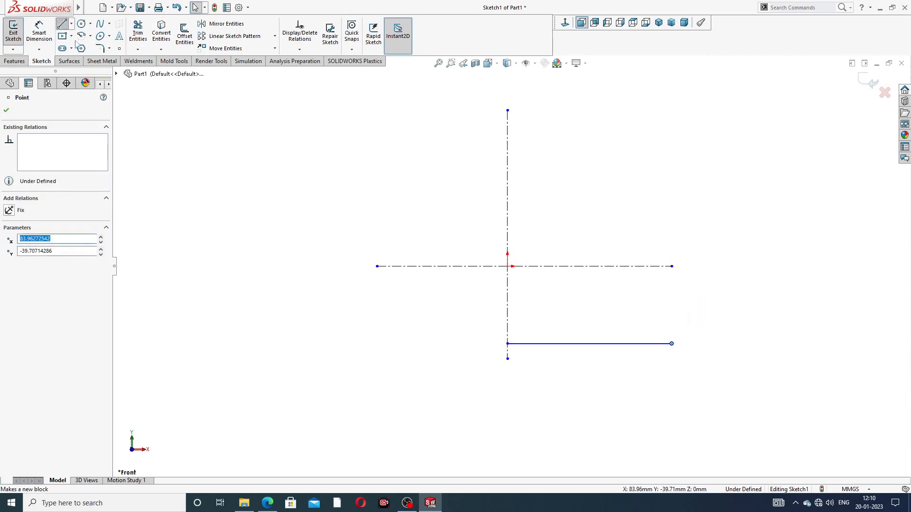
{"action": "left_click", "coordinate": [672, 344]}
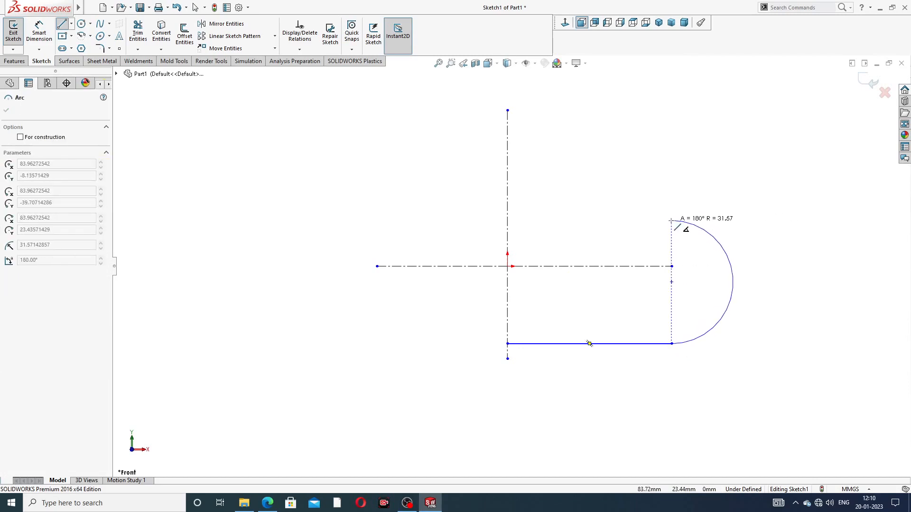
{"action": "left_click", "coordinate": [671, 220]}
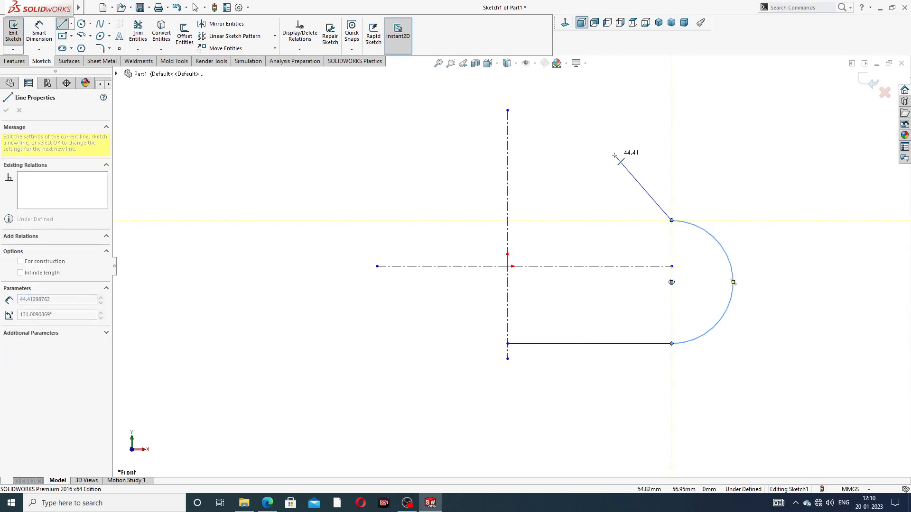
{"action": "left_click", "coordinate": [269, 504]}
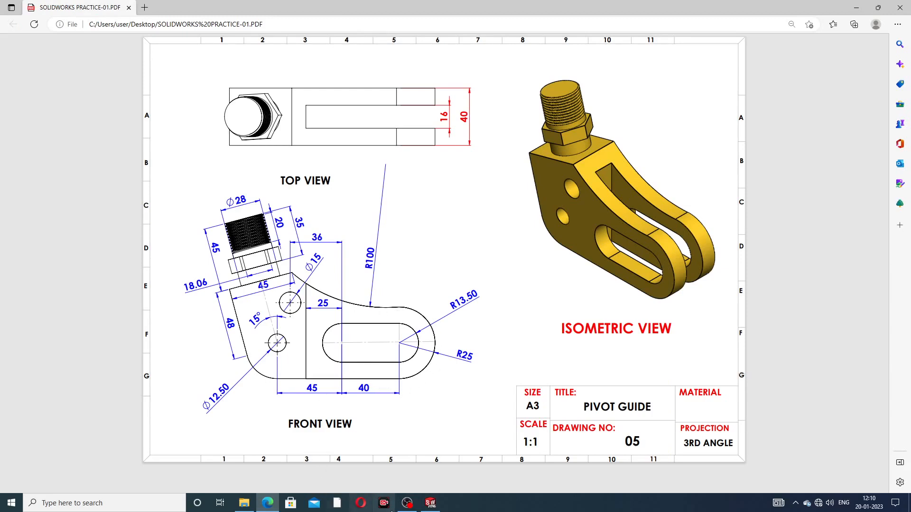
{"action": "left_click", "coordinate": [431, 504]}
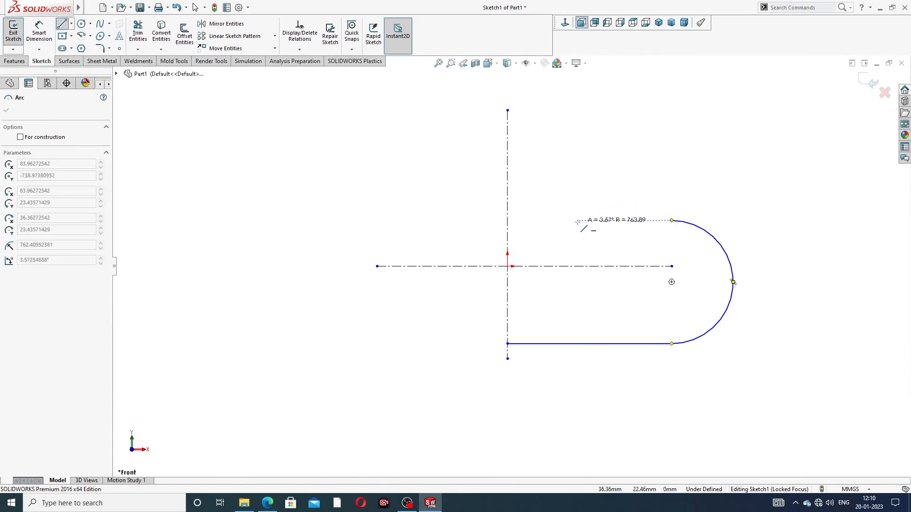
{"action": "left_click", "coordinate": [553, 176]}
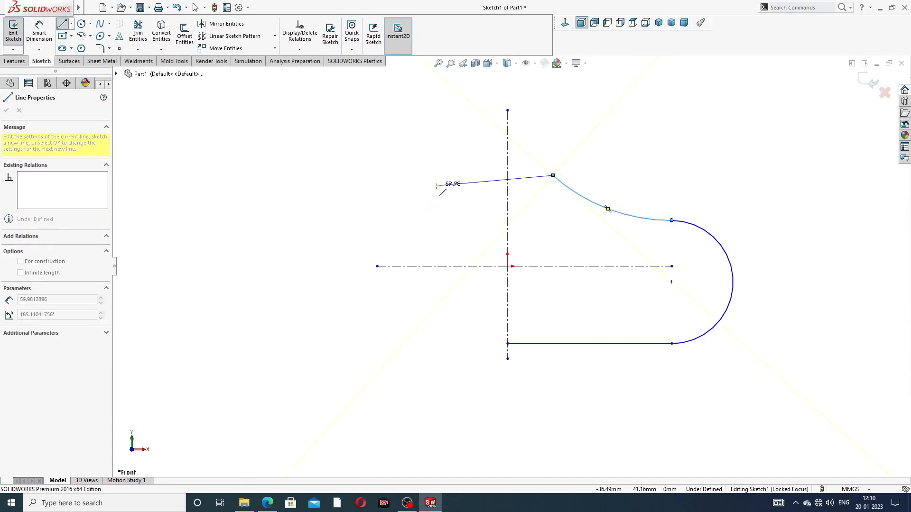
Close the profile with a sloped top line, a perpendicular side line about 55 mm long and a lower-left corner arc of about 24 mm radius
{"action": "left_click", "coordinate": [430, 202]}
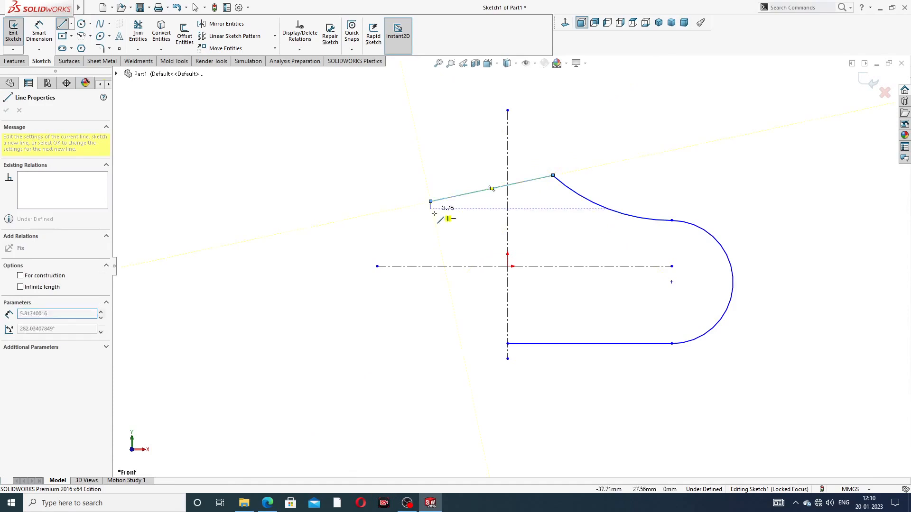
{"action": "left_click", "coordinate": [453, 308]}
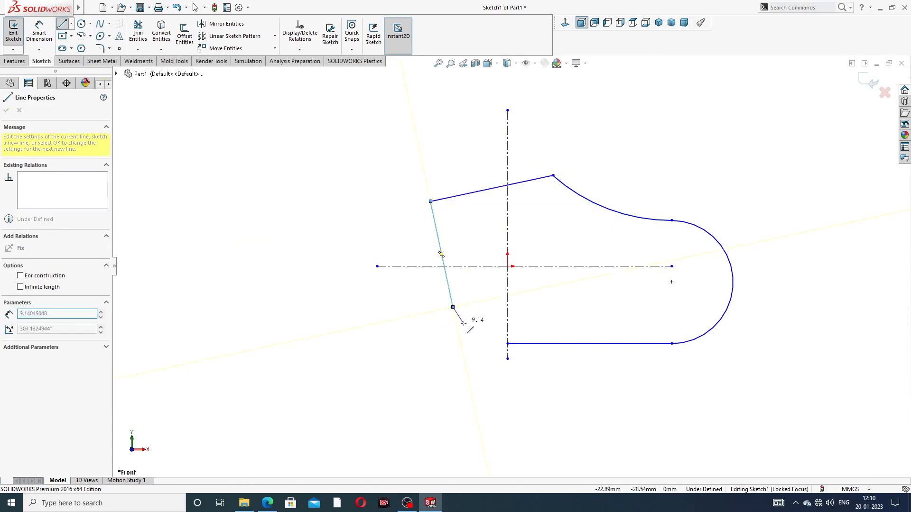
{"action": "left_click", "coordinate": [507, 344]}
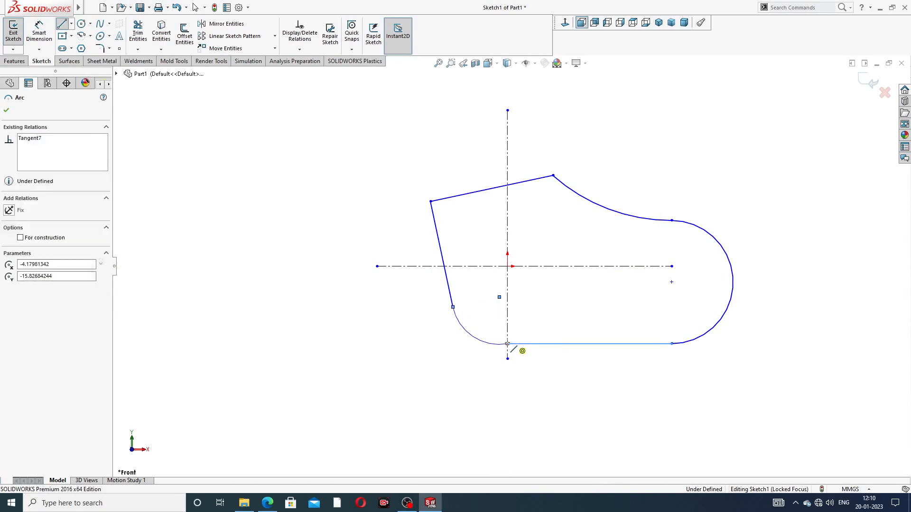
{"action": "right_click", "coordinate": [652, 176]}
{"action": "left_click", "coordinate": [688, 188]}
Make the lower-left corner arc tangent to the bottom line and check its tangency with the slanted side line
{"action": "scroll", "coordinate": [610, 205], "scroll_direction": "up", "scroll_amount": 3}
{"action": "scroll", "coordinate": [516, 244], "scroll_direction": "down", "scroll_amount": 3}
{"action": "scroll", "coordinate": [475, 332], "scroll_direction": "up", "scroll_amount": 1}
{"action": "scroll", "coordinate": [446, 375], "scroll_direction": "up", "scroll_amount": 2}
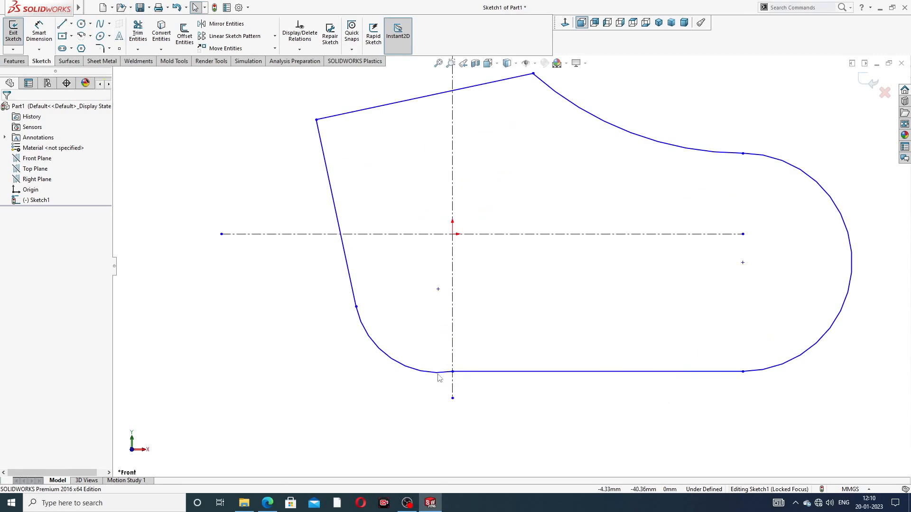
{"action": "left_click", "coordinate": [442, 377]}
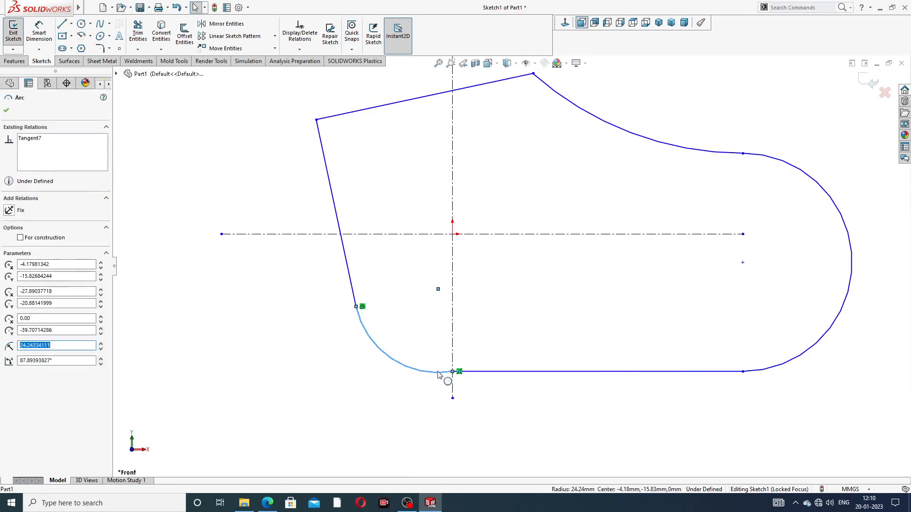
{"action": "left_click", "coordinate": [468, 376]}
{"action": "left_click", "coordinate": [494, 341]}
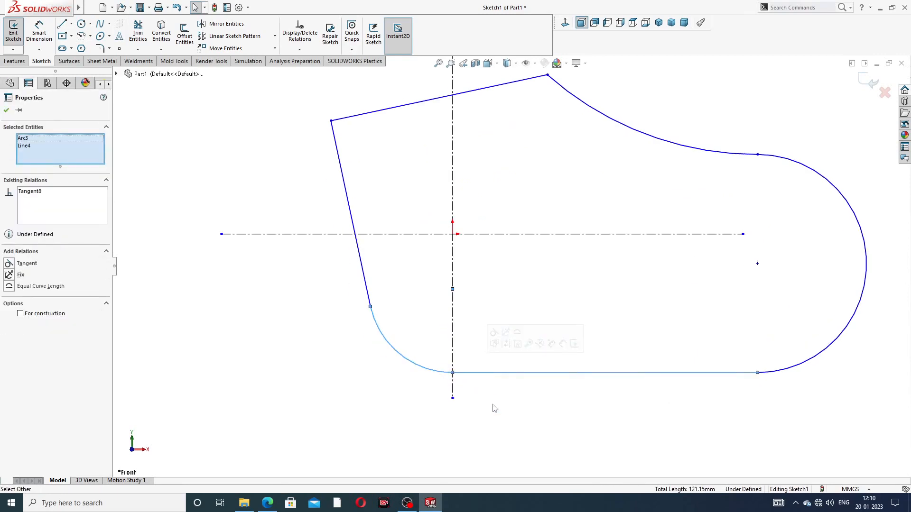
{"action": "left_click", "coordinate": [494, 408]}
{"action": "left_click", "coordinate": [365, 274]}
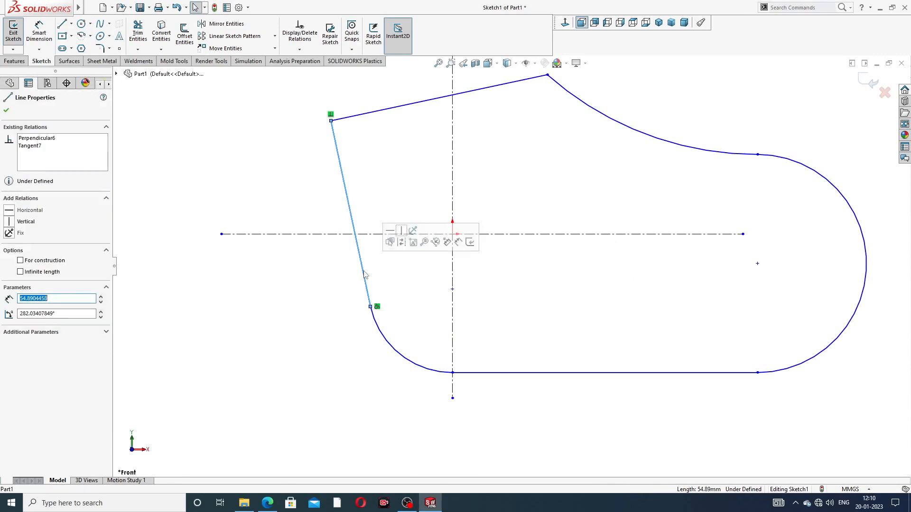
{"action": "left_click", "coordinate": [383, 328], "text": "ctrl"}
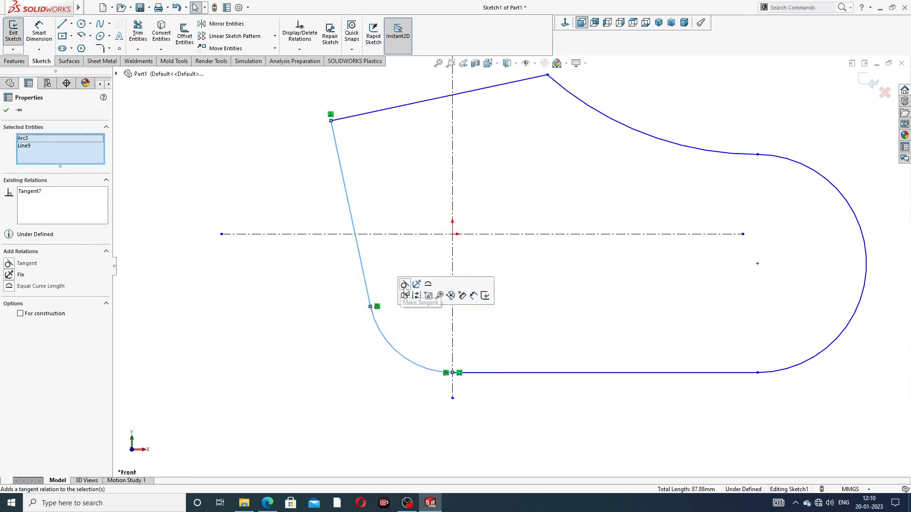
{"action": "left_click", "coordinate": [326, 331]}
{"action": "scroll", "coordinate": [519, 192], "scroll_direction": "up", "scroll_amount": 3}
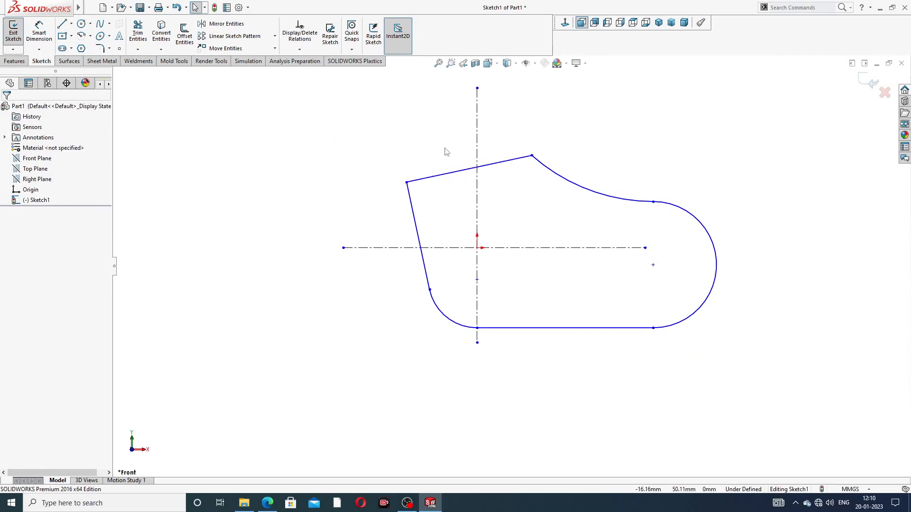
{"action": "scroll", "coordinate": [445, 151], "scroll_direction": "down", "scroll_amount": 2}
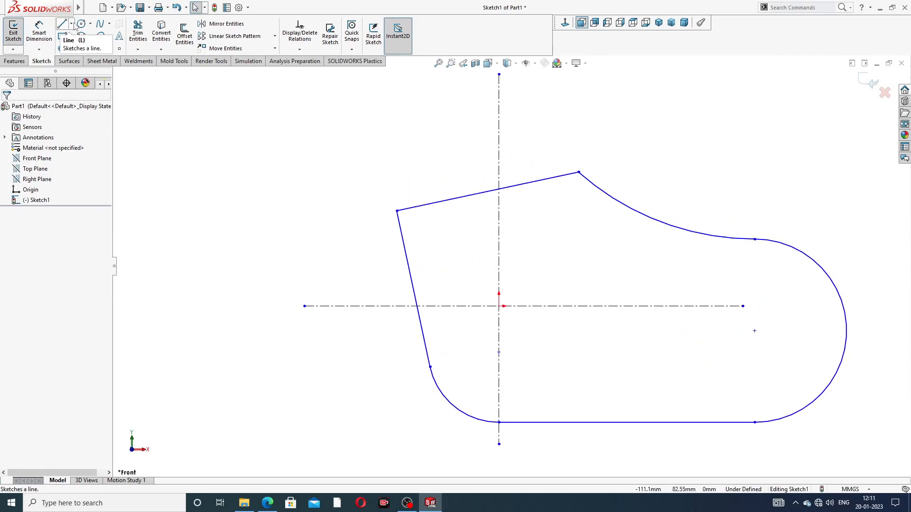
{"action": "left_click", "coordinate": [71, 24]}
{"action": "left_click", "coordinate": [78, 46]}
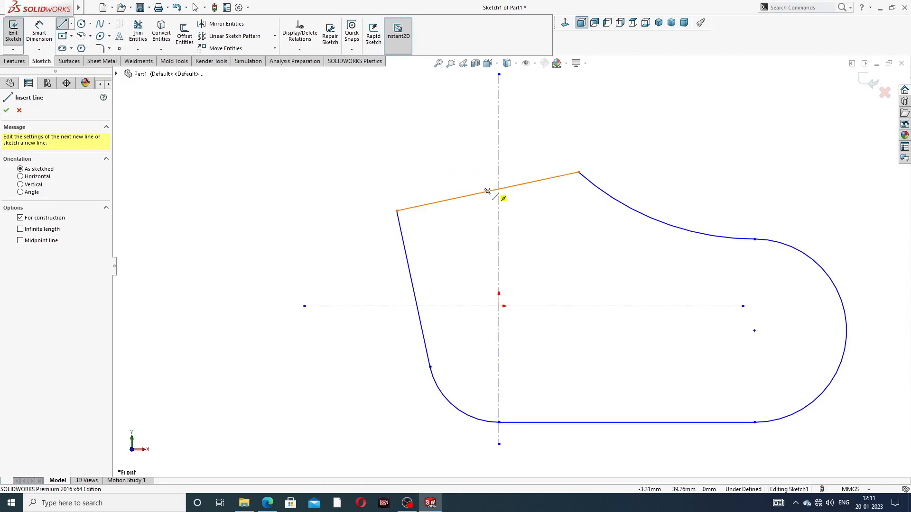
{"action": "left_click", "coordinate": [487, 191]}
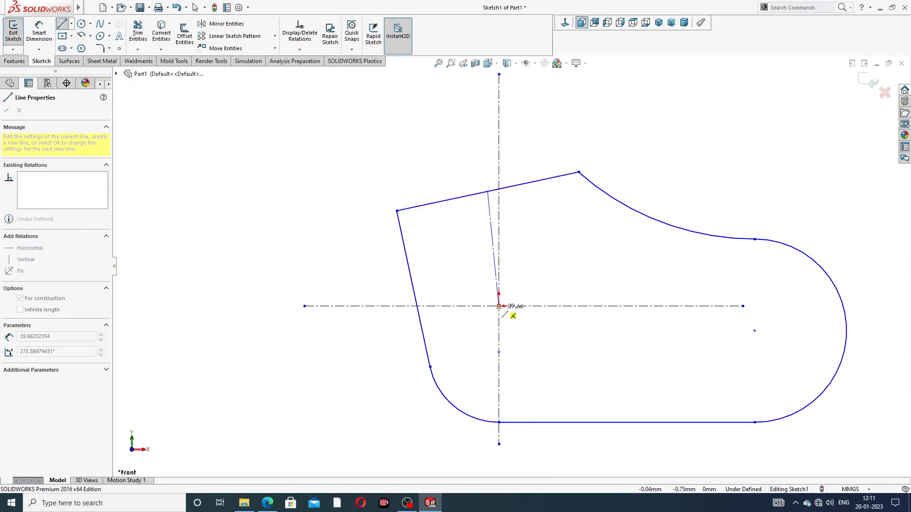
{"action": "key", "text": "Escape"}
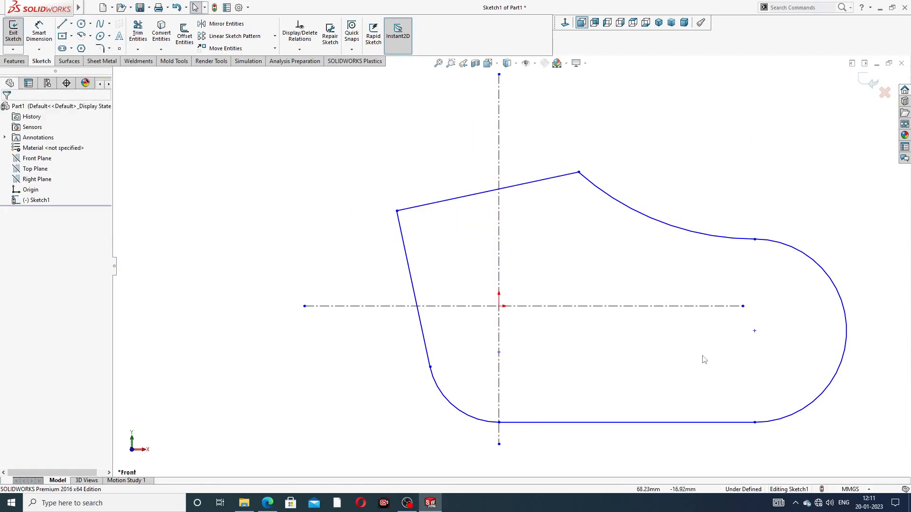
Merge the horizontal centerline's right endpoint with the center of the large right-hand arc
{"action": "left_click", "coordinate": [744, 307]}
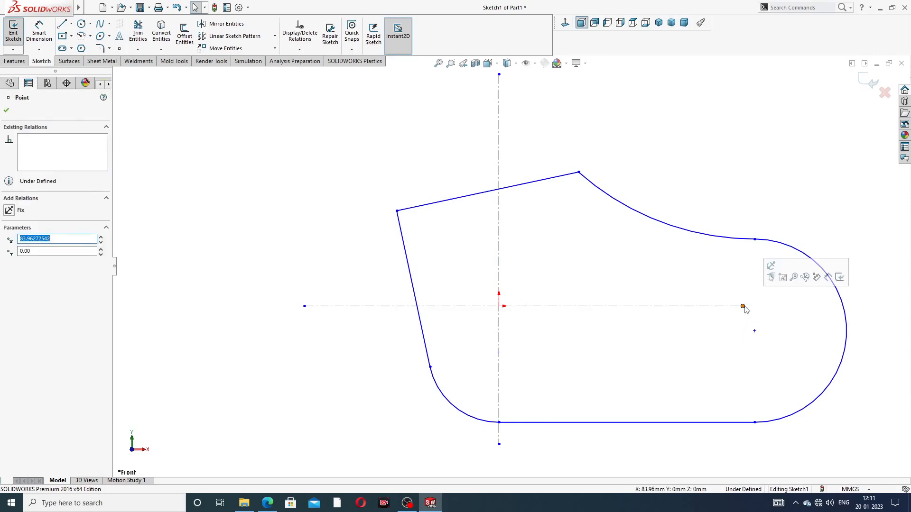
{"action": "left_click", "coordinate": [753, 331], "text": "ctrl"}
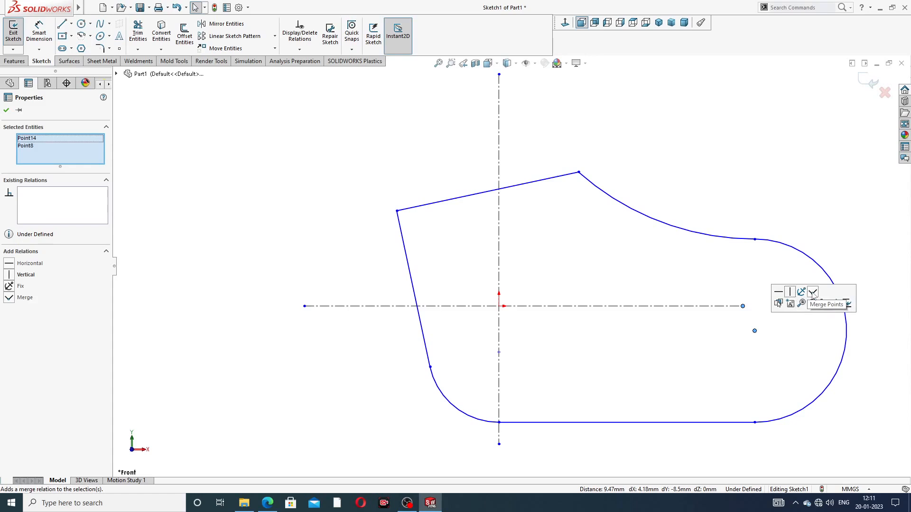
{"action": "left_click", "coordinate": [813, 292]}
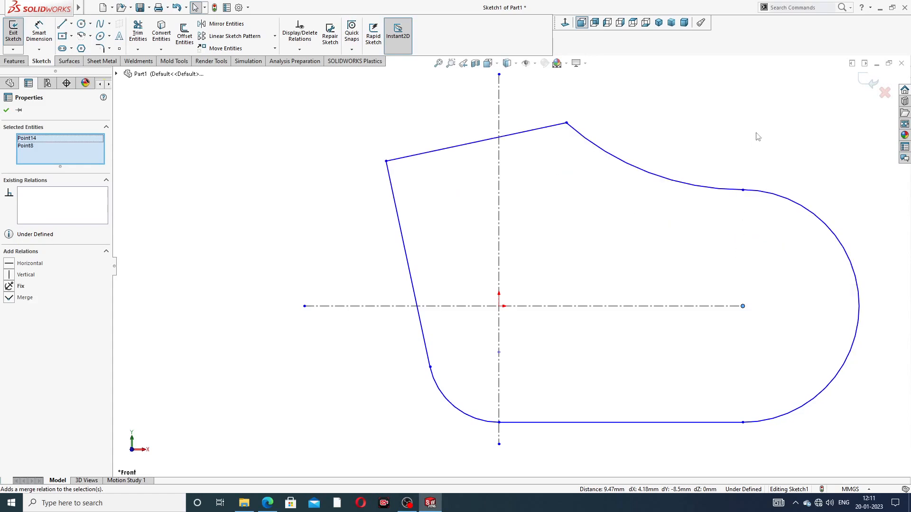
{"action": "left_click", "coordinate": [576, 117]}
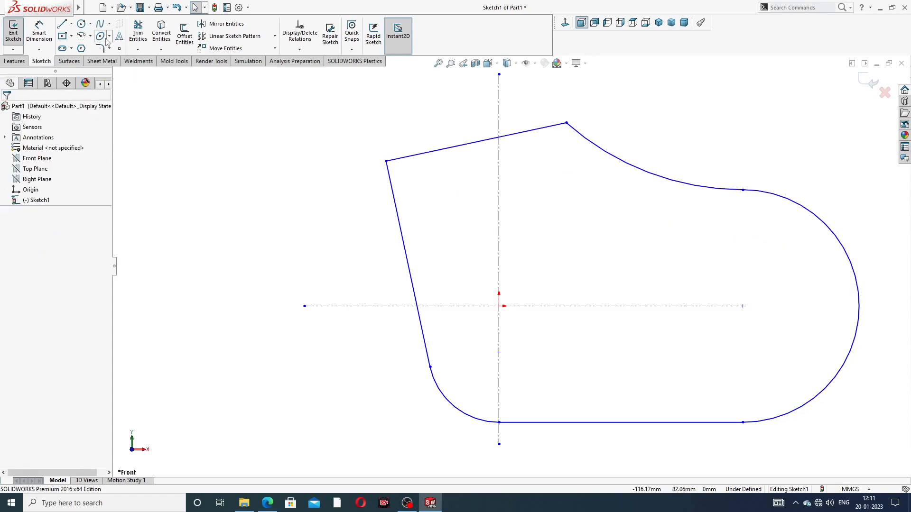
Sketch a centerline from the midpoint of the sloped top line down to the origin
{"action": "left_click", "coordinate": [71, 24]}
{"action": "left_click", "coordinate": [83, 48]}
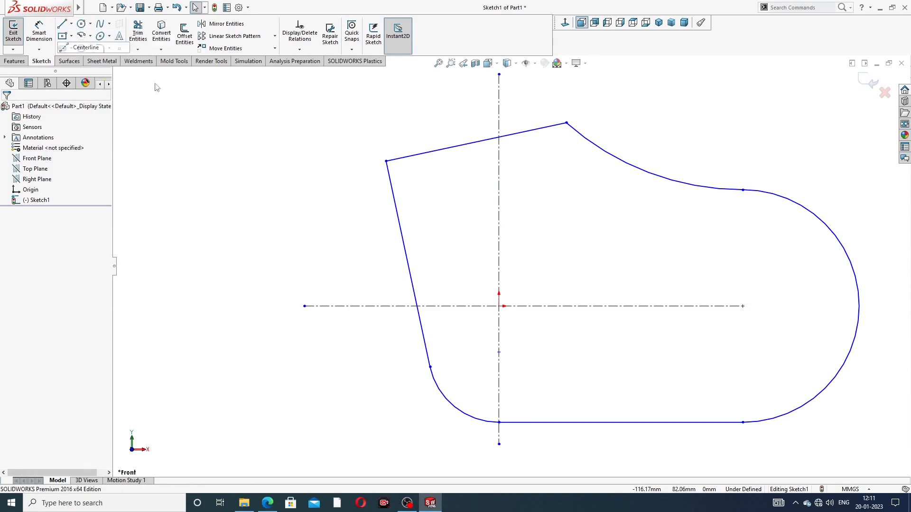
{"action": "left_click", "coordinate": [475, 142]}
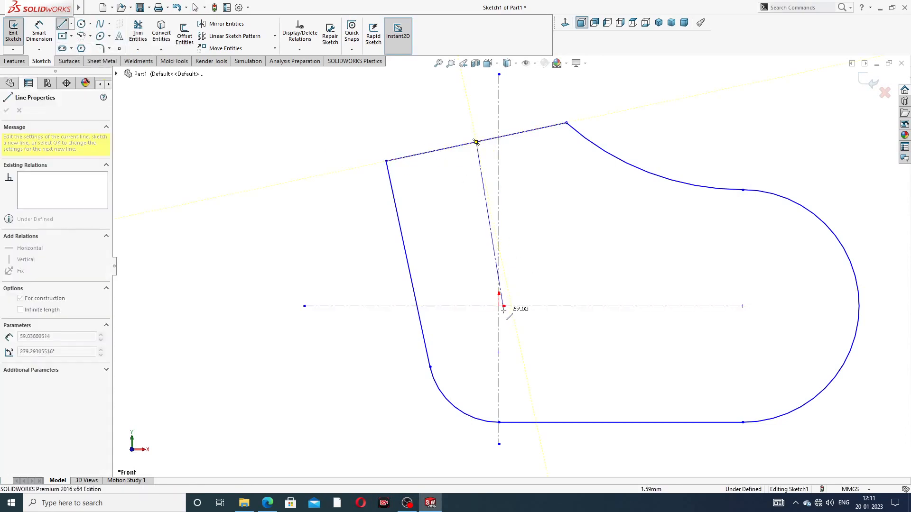
{"action": "left_click", "coordinate": [499, 306]}
{"action": "right_click", "coordinate": [586, 229]}
{"action": "left_click", "coordinate": [586, 230]}
{"action": "scroll", "coordinate": [516, 206], "scroll_direction": "down", "scroll_amount": 2}
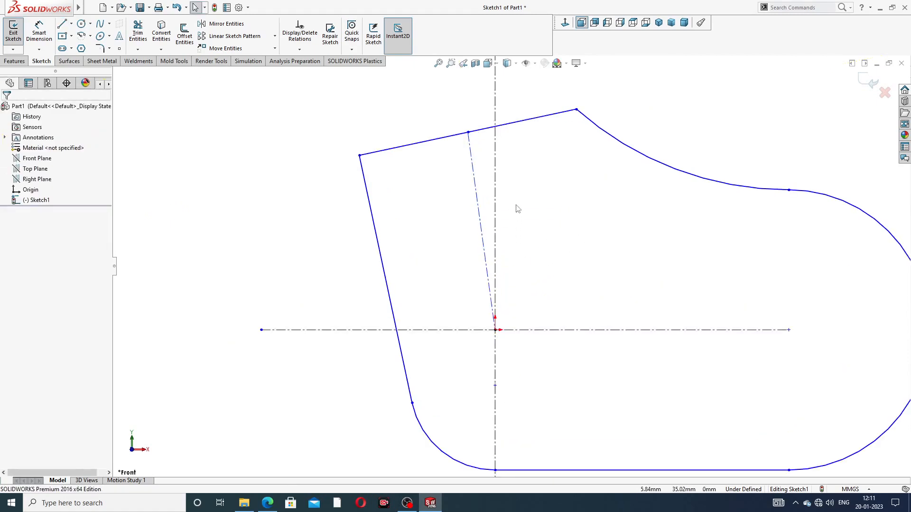
{"action": "scroll", "coordinate": [517, 206], "scroll_direction": "up", "scroll_amount": 2}
{"action": "scroll", "coordinate": [521, 211], "scroll_direction": "up", "scroll_amount": 2}
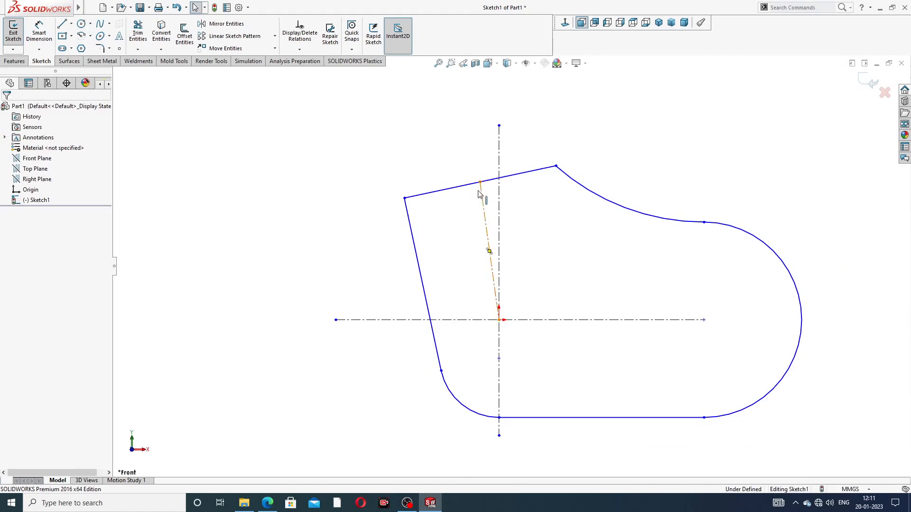
Make the slanted centerline perpendicular to the sloped top line and check the top line's perpendicularity with the slanted side line
{"action": "left_click", "coordinate": [495, 181]}
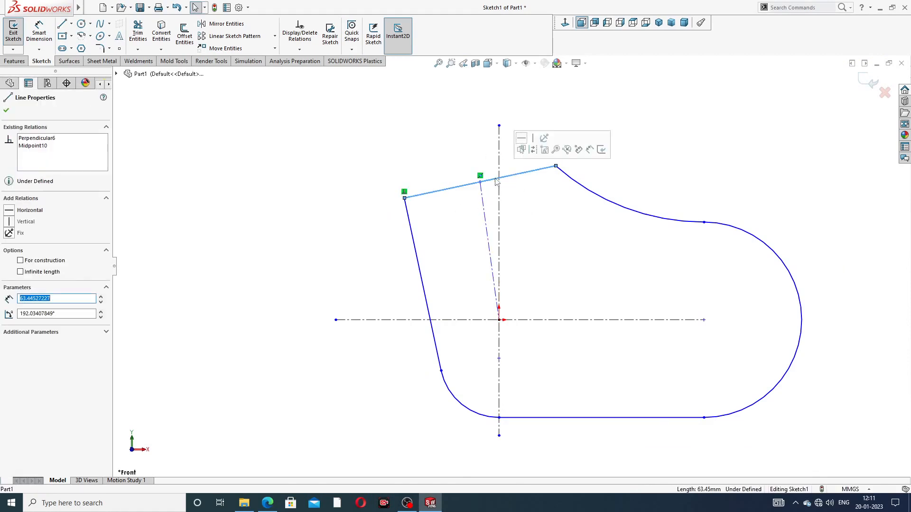
{"action": "left_click", "coordinate": [483, 194], "text": "ctrl"}
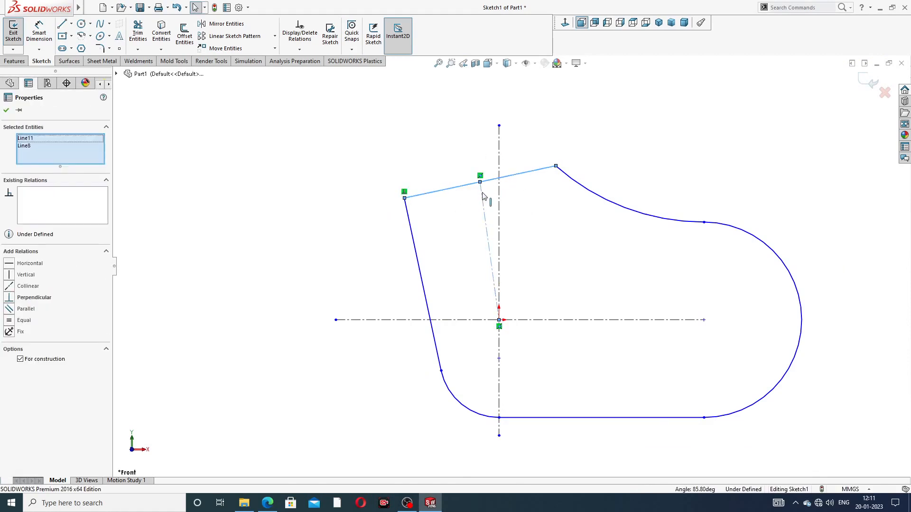
{"action": "left_click", "coordinate": [27, 297]}
{"action": "left_click", "coordinate": [210, 237]}
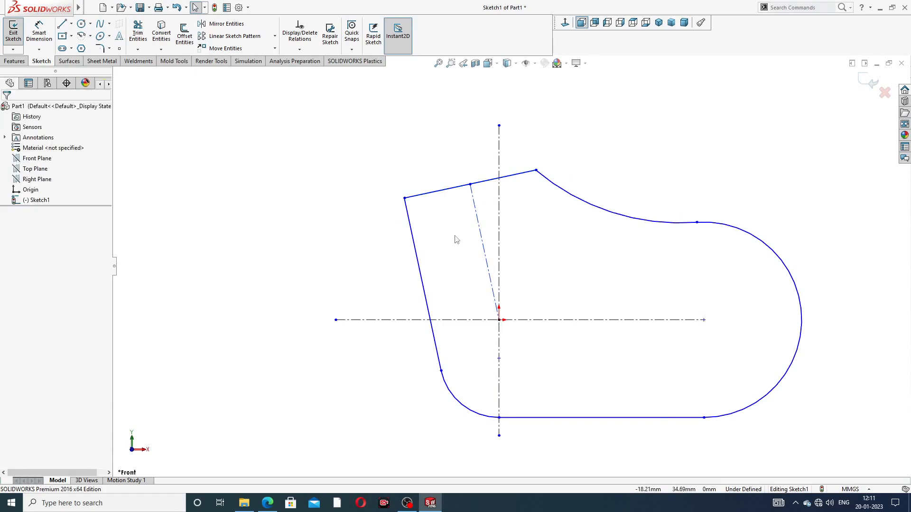
{"action": "left_click", "coordinate": [444, 189]}
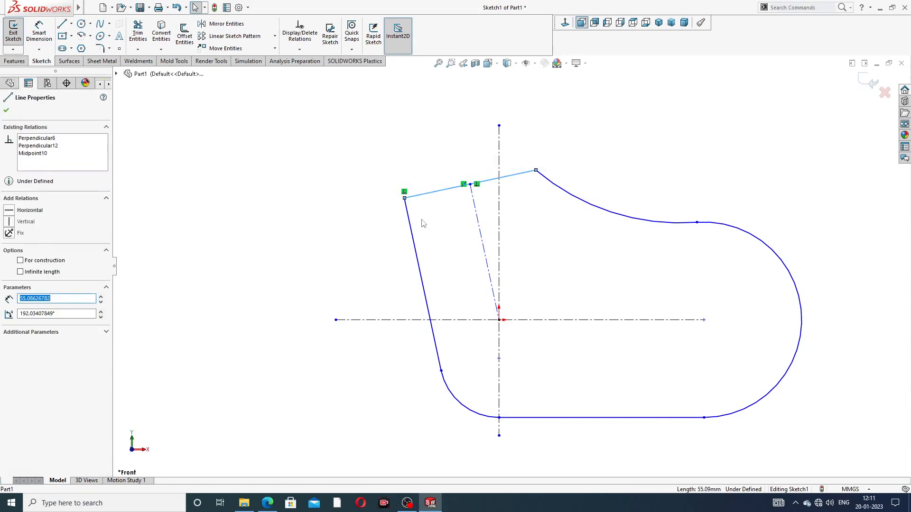
{"action": "left_click", "coordinate": [414, 239], "text": "ctrl"}
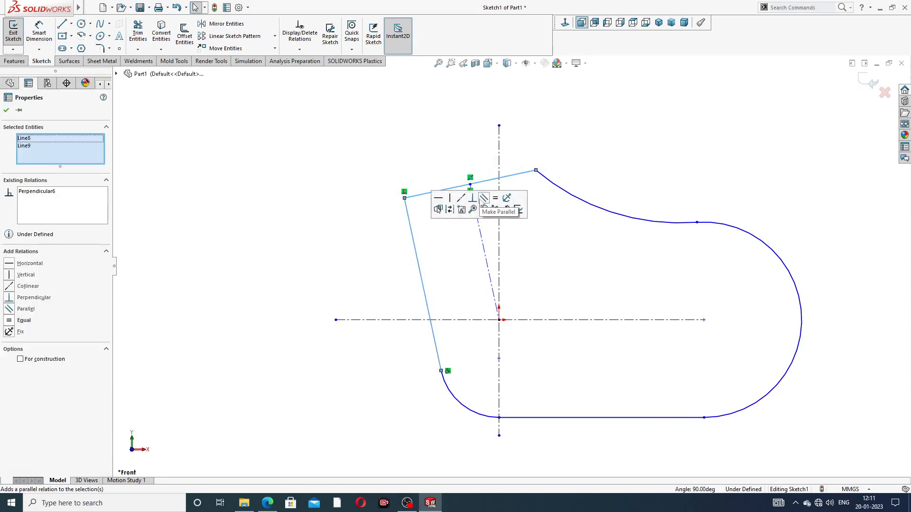
{"action": "left_click", "coordinate": [610, 165]}
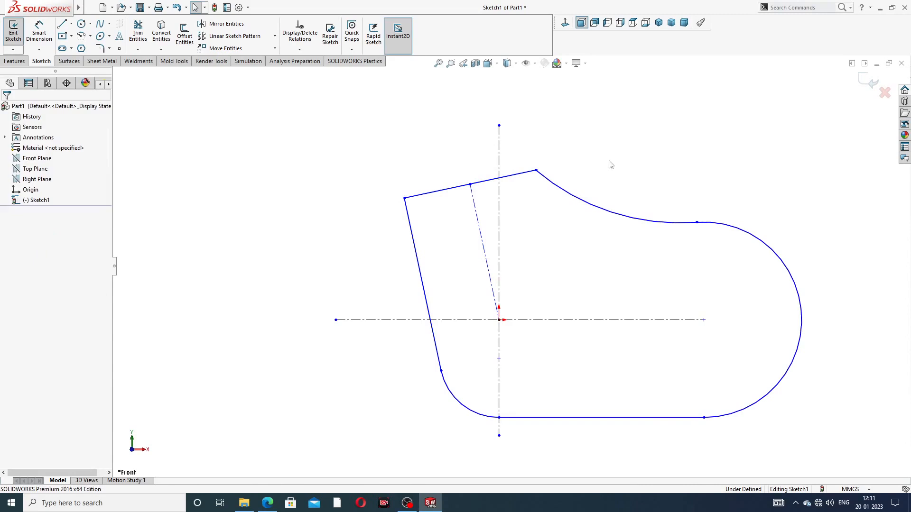
Sketch a straight slot along the horizontal centerline, starting at the large arc's center and extending toward the origin
{"action": "scroll", "coordinate": [778, 289], "scroll_direction": "up", "scroll_amount": 4}
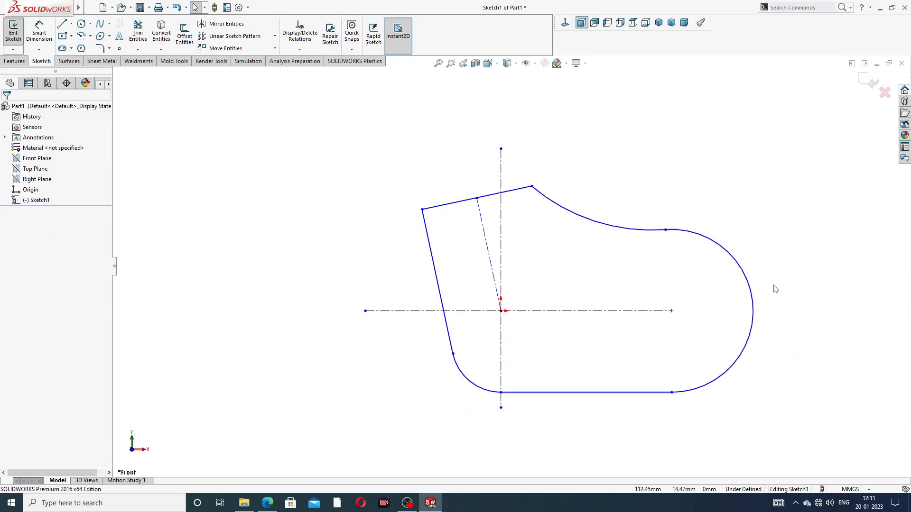
{"action": "scroll", "coordinate": [569, 284], "scroll_direction": "down", "scroll_amount": 3}
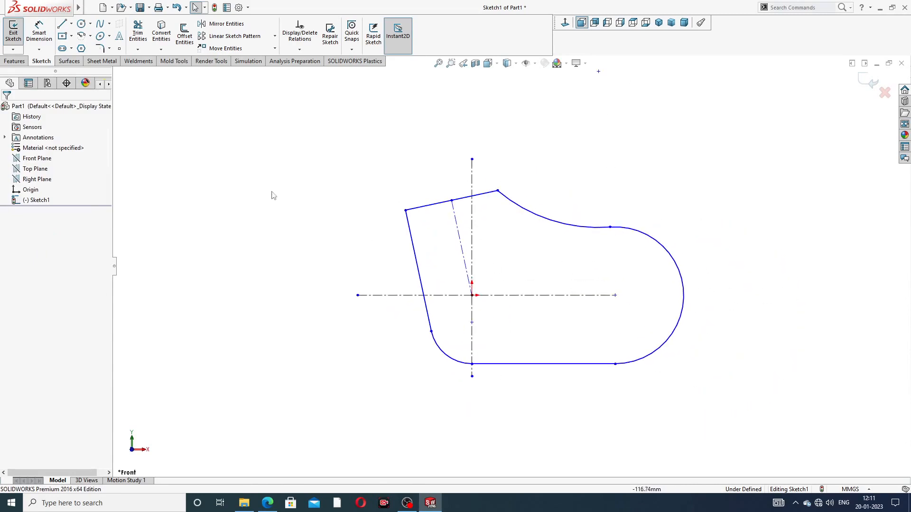
{"action": "left_click", "coordinate": [72, 49]}
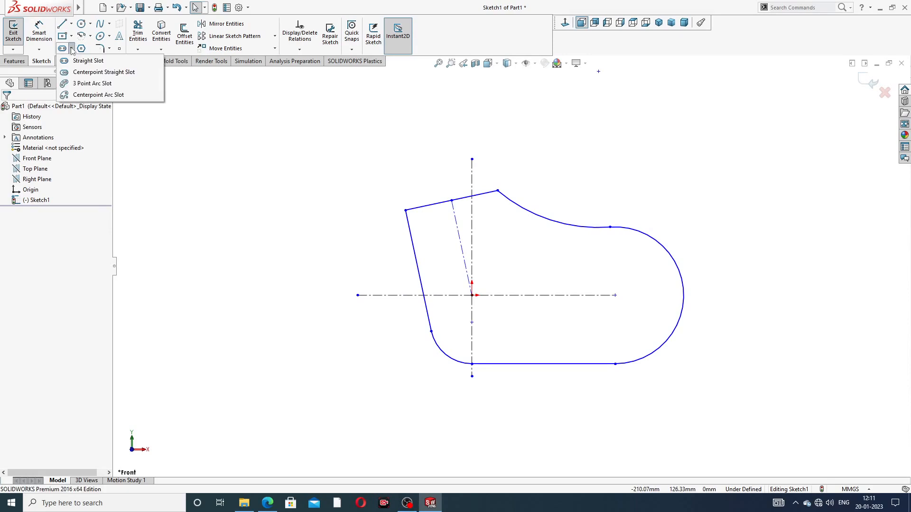
{"action": "left_click", "coordinate": [85, 61]}
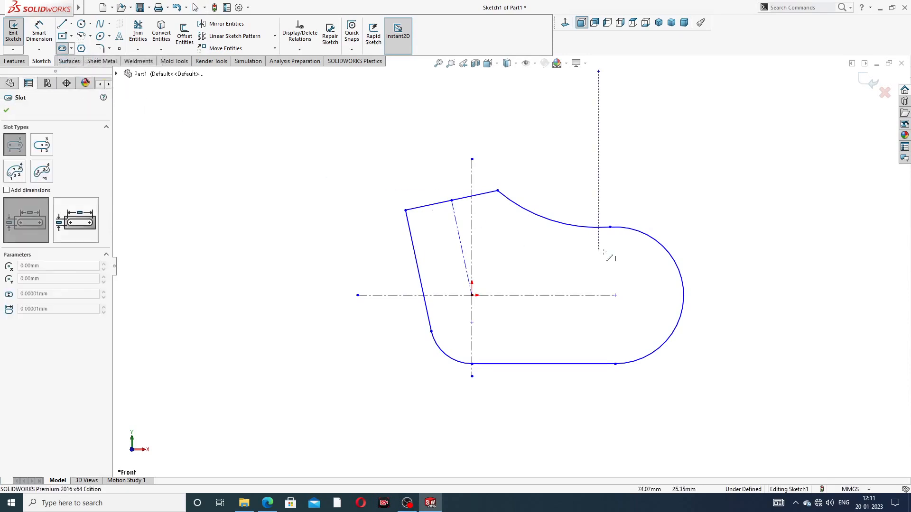
{"action": "left_click", "coordinate": [614, 295]}
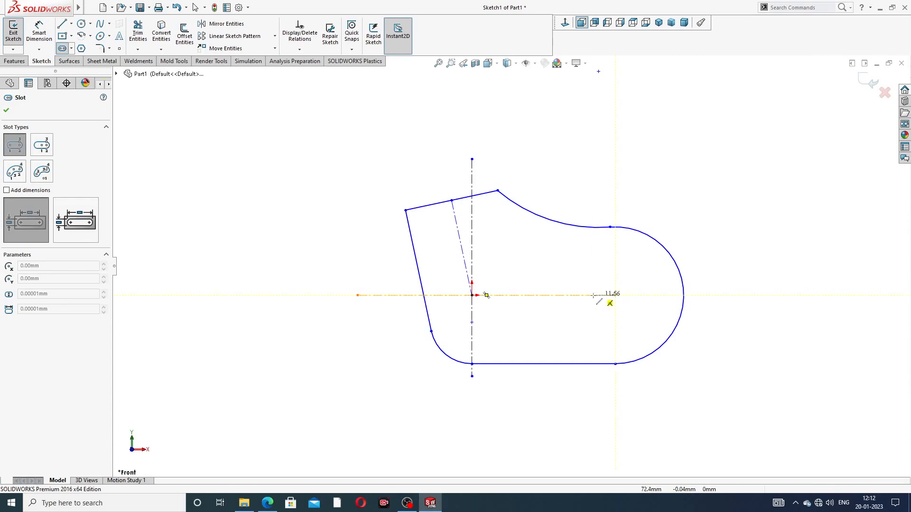
{"action": "left_click", "coordinate": [550, 295]}
{"action": "left_click", "coordinate": [550, 273]}
{"action": "right_click", "coordinate": [611, 140]}
{"action": "left_click", "coordinate": [629, 148]}
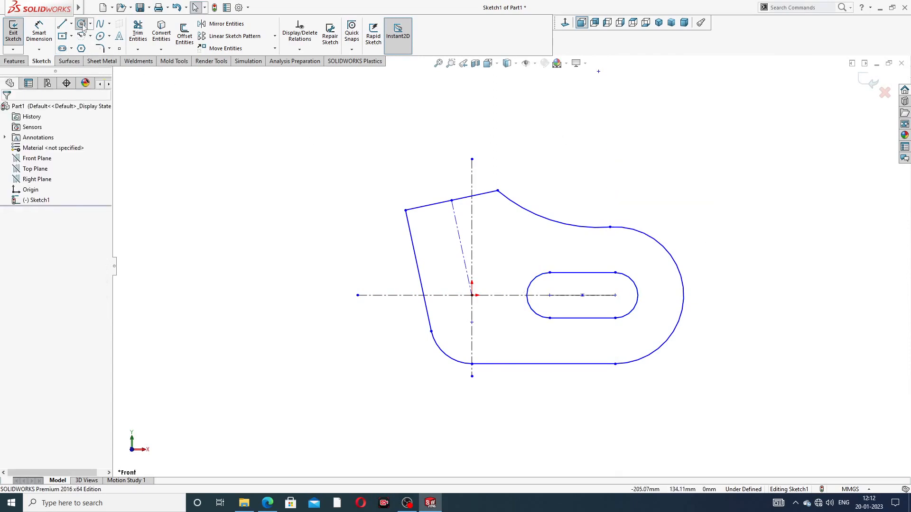
Sketch a circle of about 11 mm radius centered on the origin
{"action": "left_click", "coordinate": [82, 25]}
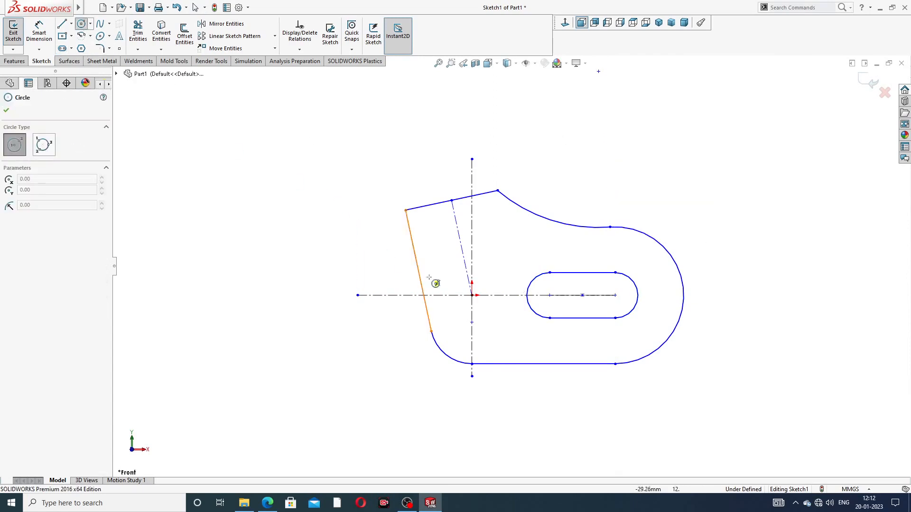
{"action": "left_click", "coordinate": [472, 295]}
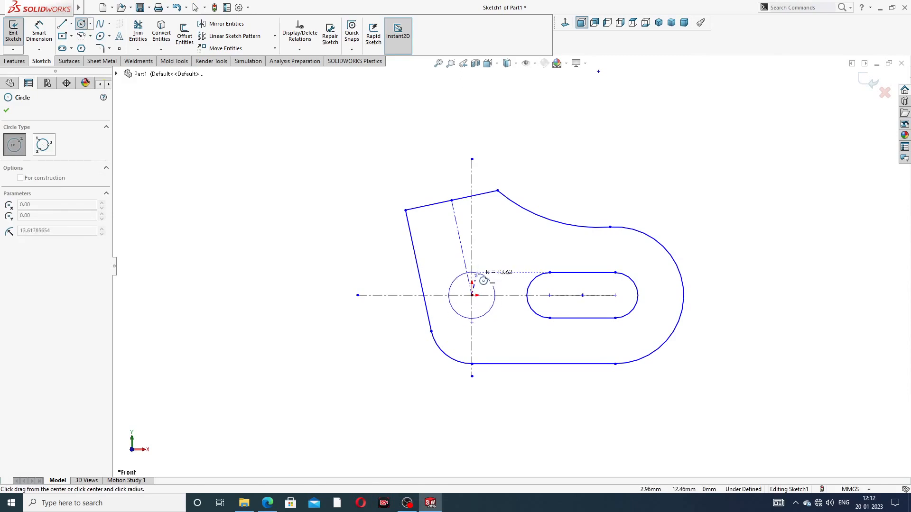
{"action": "left_click", "coordinate": [476, 277]}
{"action": "right_click", "coordinate": [612, 127]}
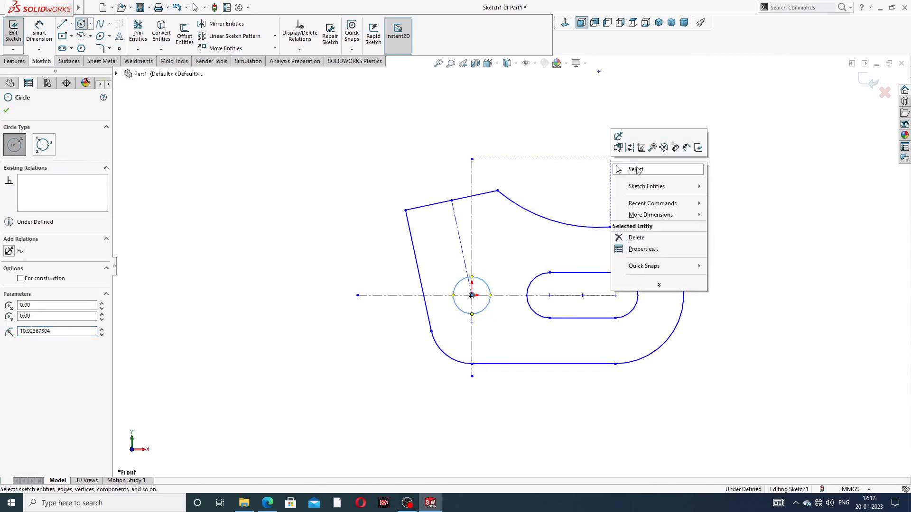
{"action": "left_click", "coordinate": [628, 169]}
{"action": "scroll", "coordinate": [567, 246], "scroll_direction": "down", "scroll_amount": 3}
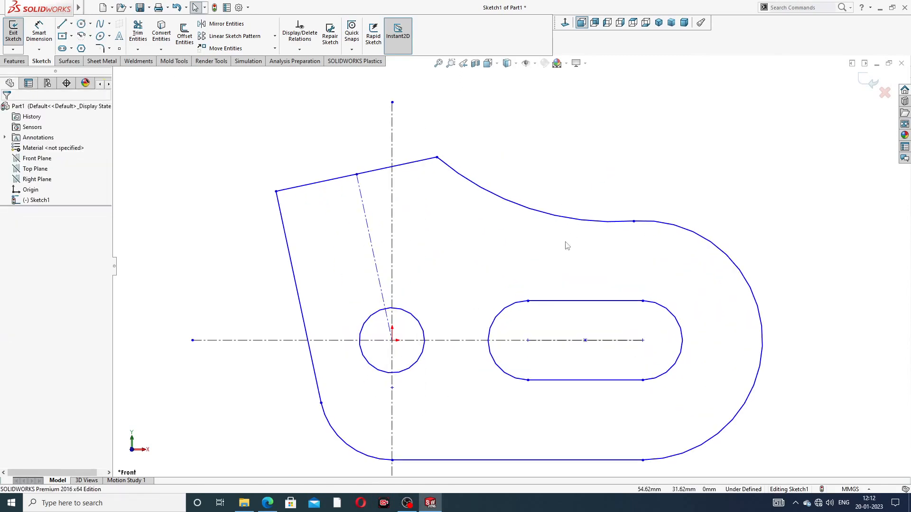
{"action": "scroll", "coordinate": [564, 247], "scroll_direction": "up", "scroll_amount": 4}
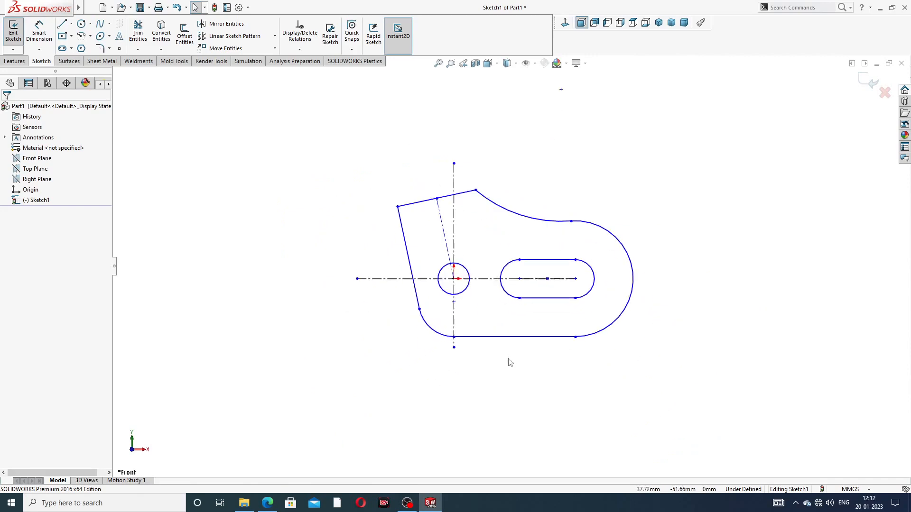
{"action": "scroll", "coordinate": [510, 367], "scroll_direction": "down", "scroll_amount": 1}
{"action": "scroll", "coordinate": [457, 203], "scroll_direction": "up", "scroll_amount": 1}
{"action": "scroll", "coordinate": [456, 203], "scroll_direction": "down", "scroll_amount": 1}
{"action": "scroll", "coordinate": [540, 238], "scroll_direction": "up", "scroll_amount": 1}
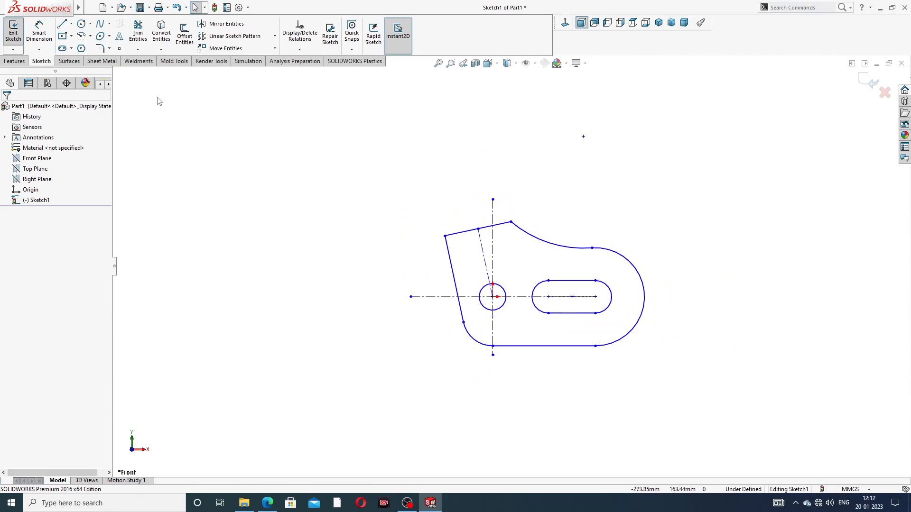
Consult the PDF drawing in Edge and dimension the distance from the origin to the slot's nearer arc center as 40 mm
{"action": "left_click", "coordinate": [39, 41]}
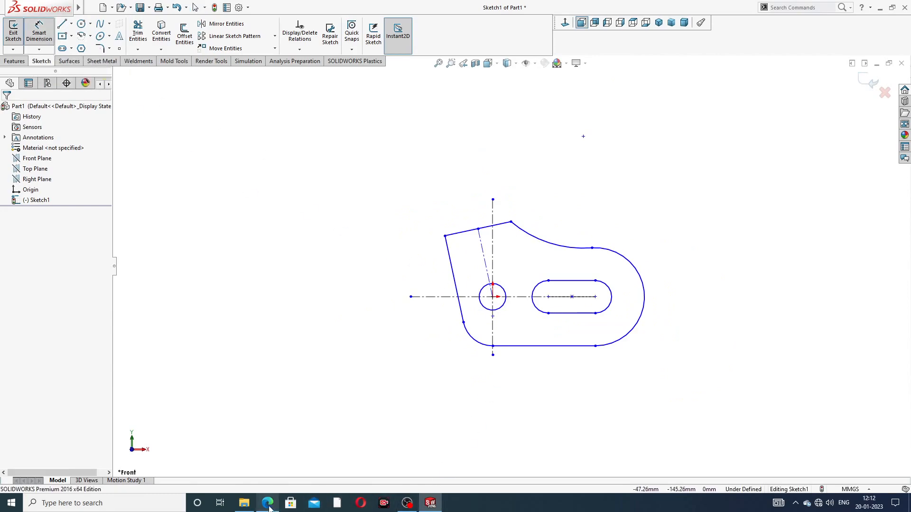
{"action": "left_click", "coordinate": [268, 503]}
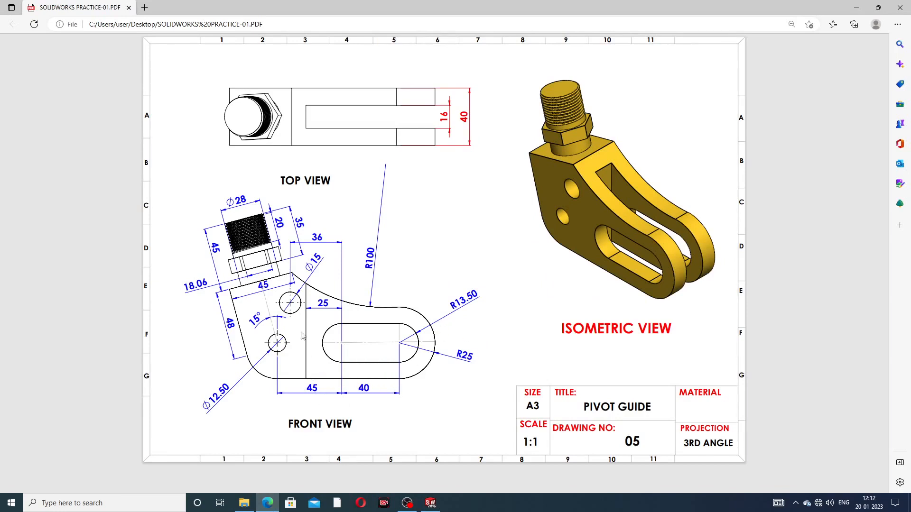
{"action": "left_click", "coordinate": [430, 503]}
{"action": "scroll", "coordinate": [573, 341], "scroll_direction": "down", "scroll_amount": 3}
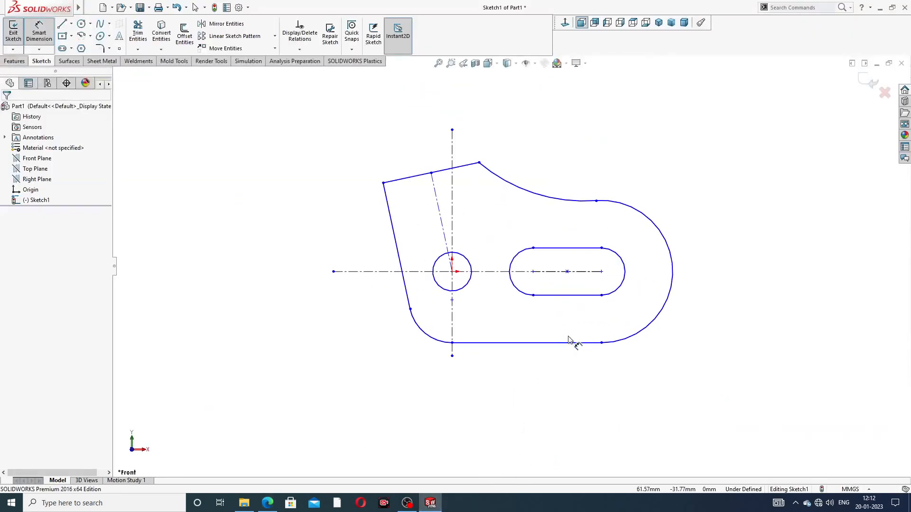
{"action": "left_click", "coordinate": [452, 271]}
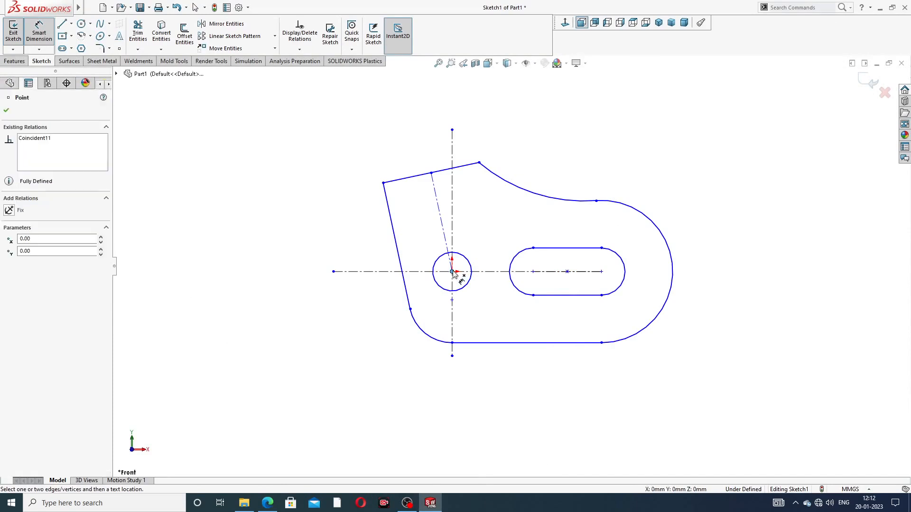
{"action": "left_click", "coordinate": [533, 272]}
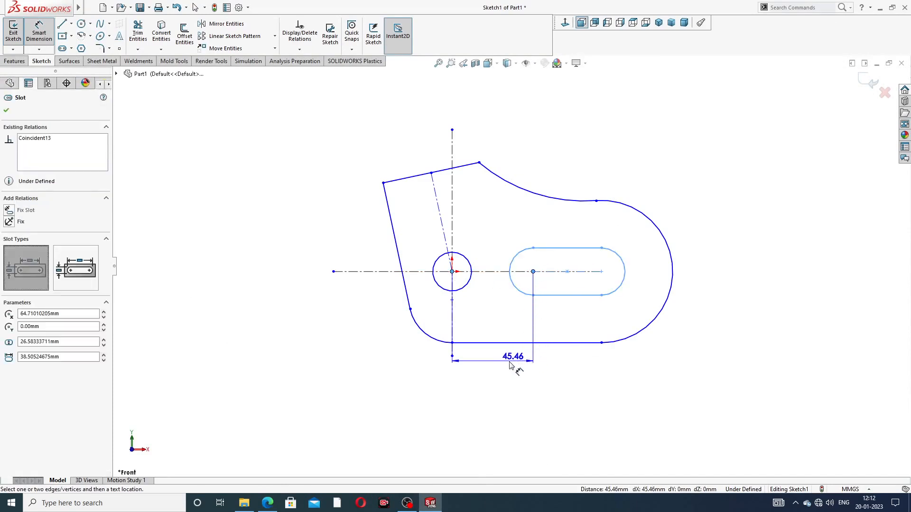
{"action": "left_click", "coordinate": [493, 375]}
{"action": "type", "text": "40"}
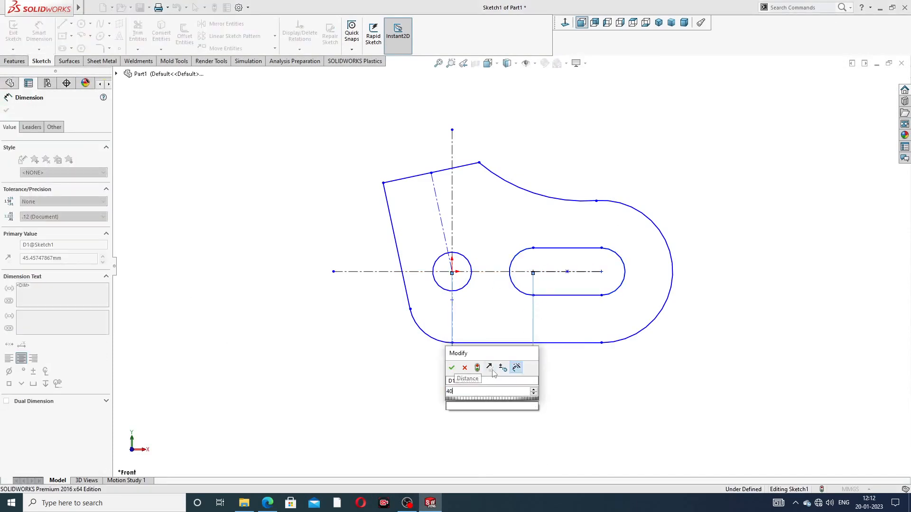
{"action": "key", "text": "Return"}
{"action": "left_click", "coordinate": [565, 403]}
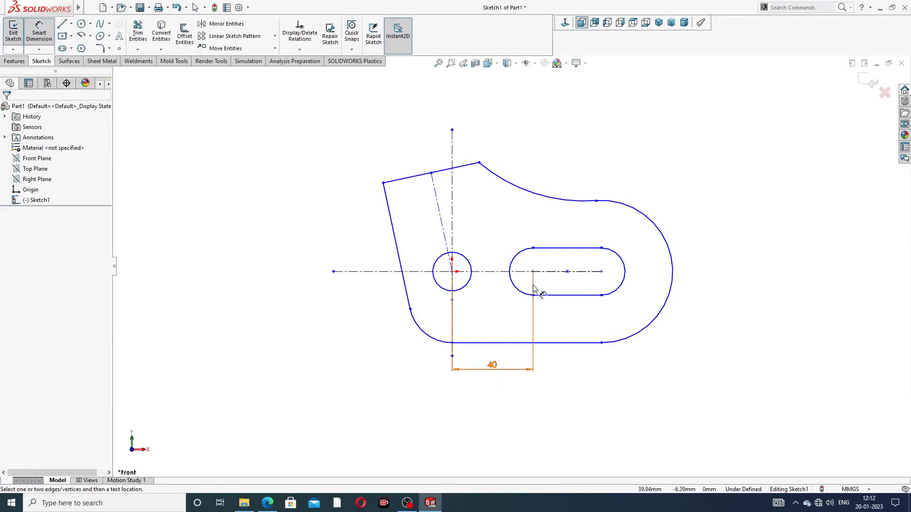
Dimension the distance between the slot's two arc centers as 45 mm
{"action": "left_click", "coordinate": [533, 271]}
{"action": "left_click", "coordinate": [601, 271]}
{"action": "left_click", "coordinate": [569, 372]}
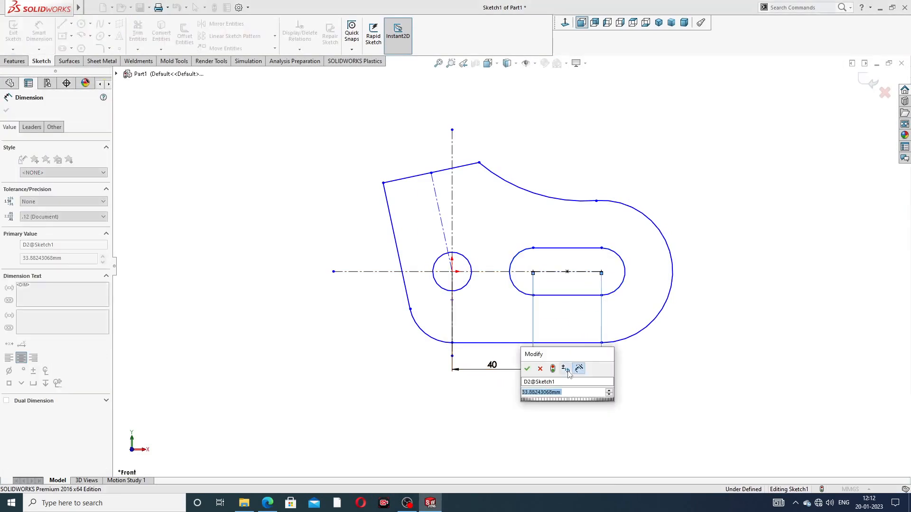
{"action": "type", "text": "45"}
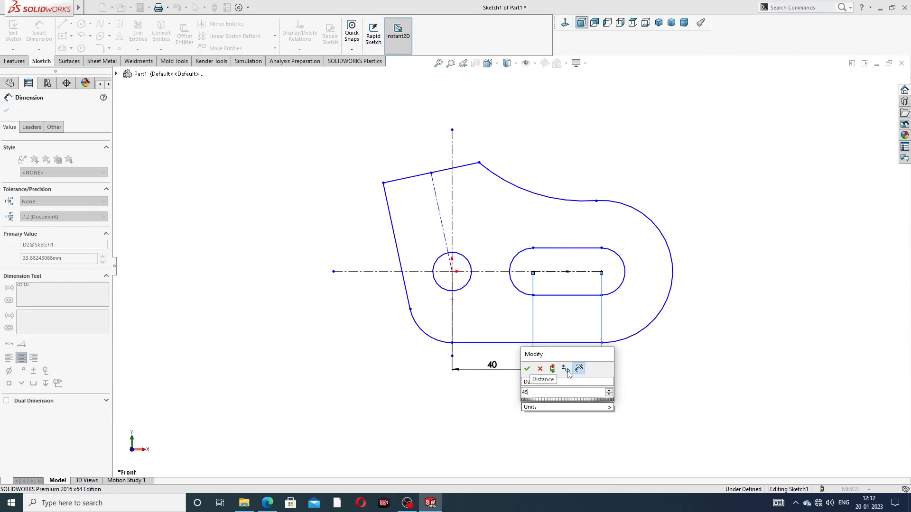
{"action": "key", "text": "Return"}
{"action": "left_click", "coordinate": [573, 422]}
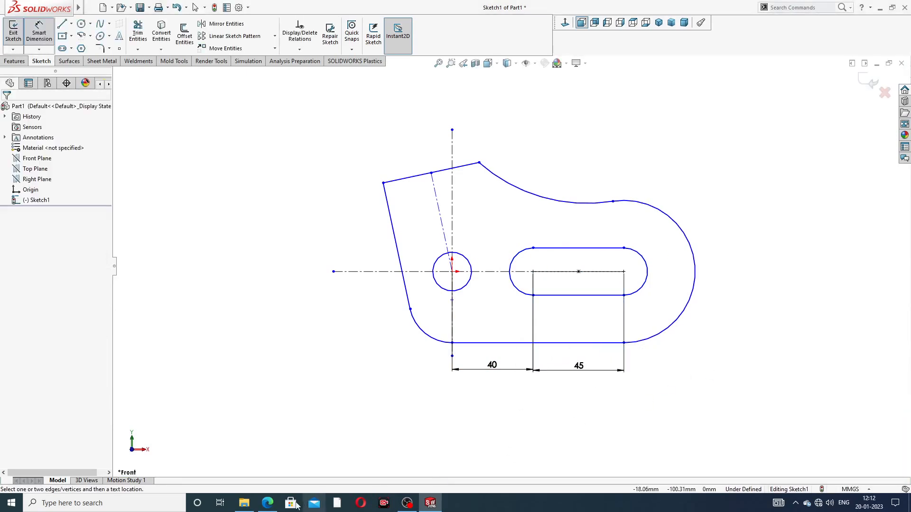
Recheck the PDF drawing and set the origin-to-slot distance to 45 mm and the slot's center-to-center distance to 40 mm
{"action": "left_click", "coordinate": [267, 502]}
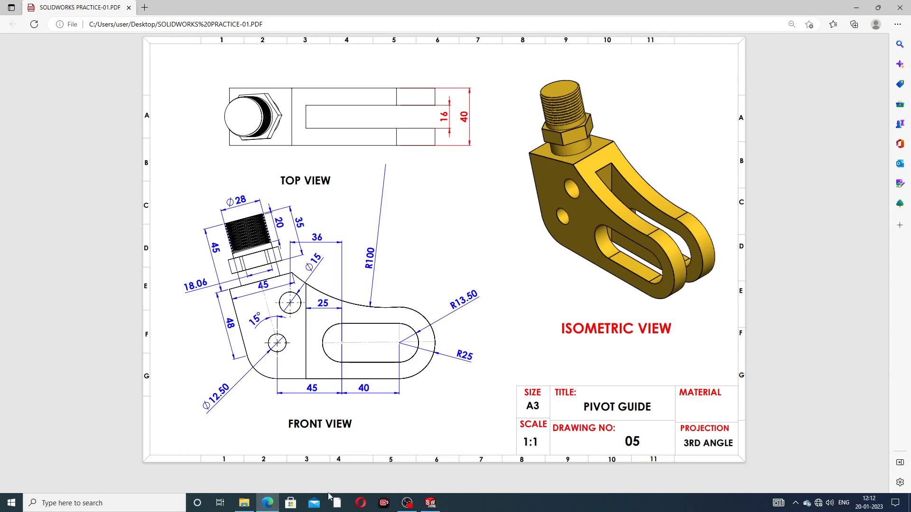
{"action": "left_click", "coordinate": [431, 503]}
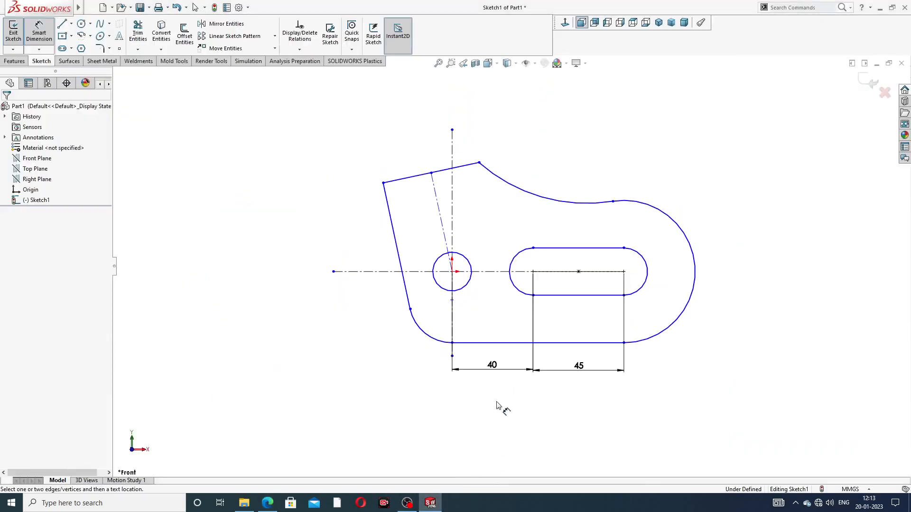
{"action": "double_click", "coordinate": [498, 369]}
{"action": "type", "text": "45"}
{"action": "key", "text": "Return"}
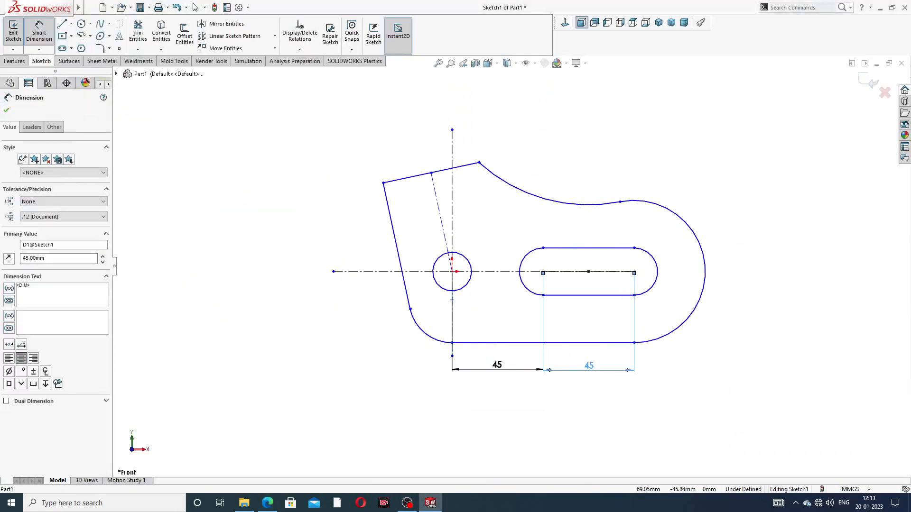
{"action": "double_click", "coordinate": [589, 366]}
{"action": "type", "text": "40"}
{"action": "key", "text": "Return"}
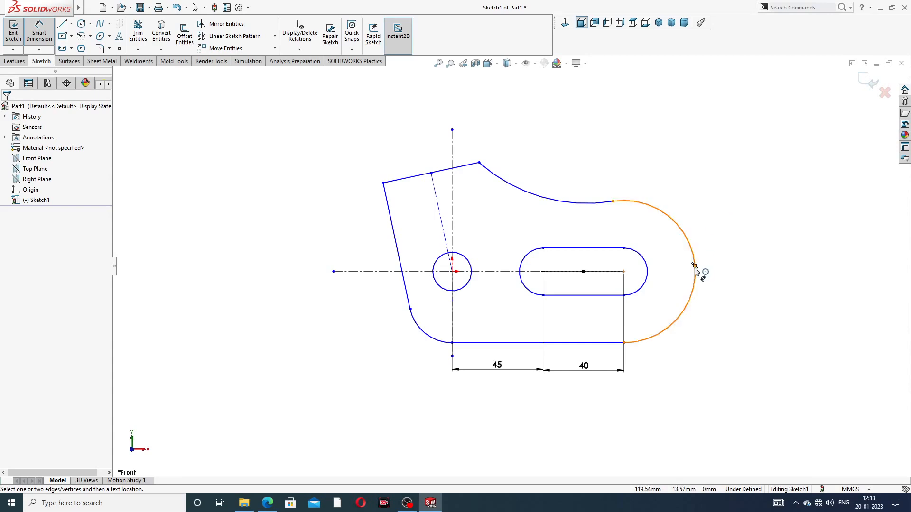
Dimension the radius of the large outer arc around the slot as 25 mm
{"action": "scroll", "coordinate": [706, 268], "scroll_direction": "down", "scroll_amount": 1}
{"action": "scroll", "coordinate": [707, 268], "scroll_direction": "up", "scroll_amount": 1}
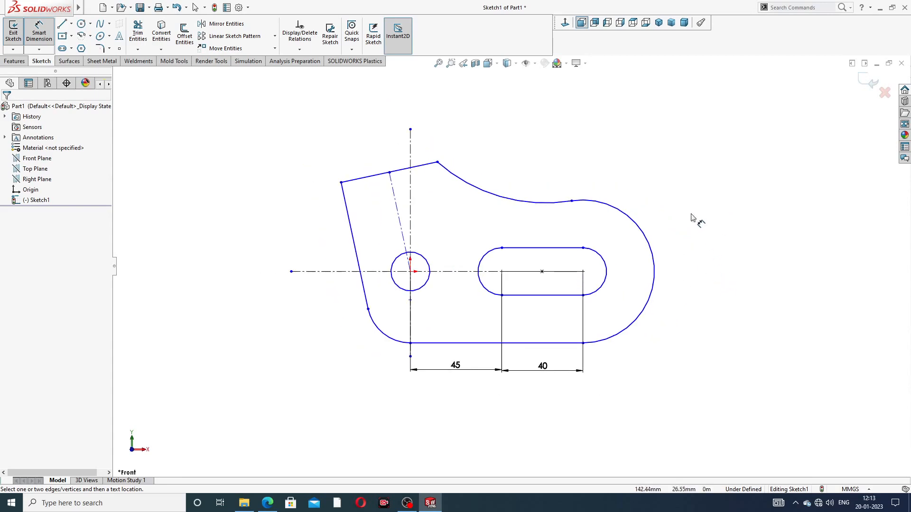
{"action": "left_click", "coordinate": [654, 256]}
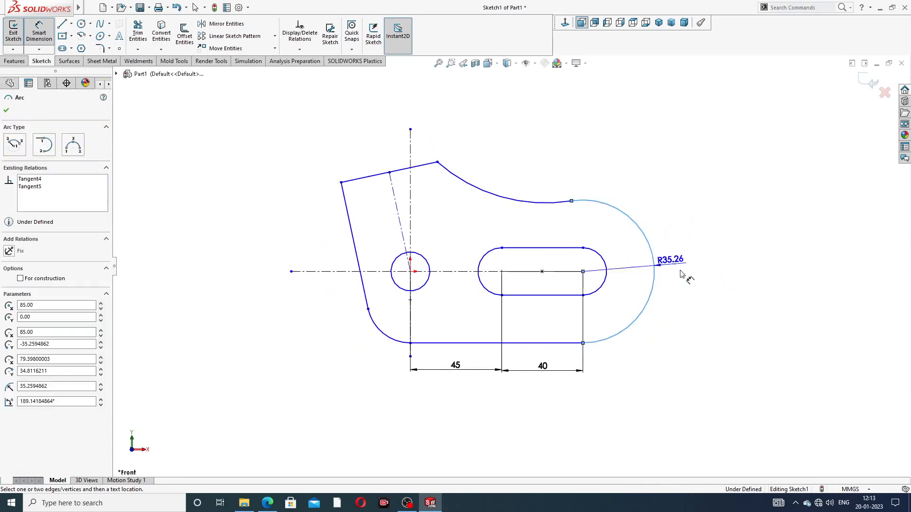
{"action": "left_click", "coordinate": [705, 301]}
{"action": "type", "text": "25"}
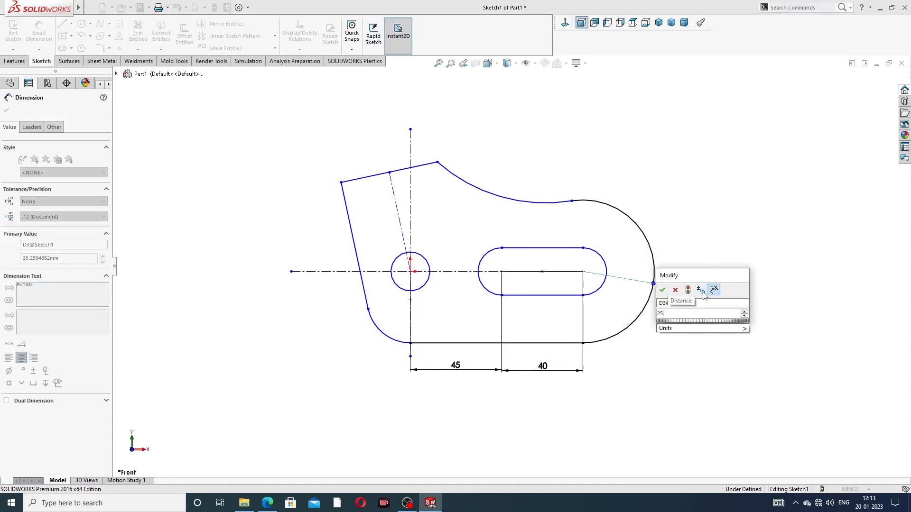
{"action": "key", "text": "Return"}
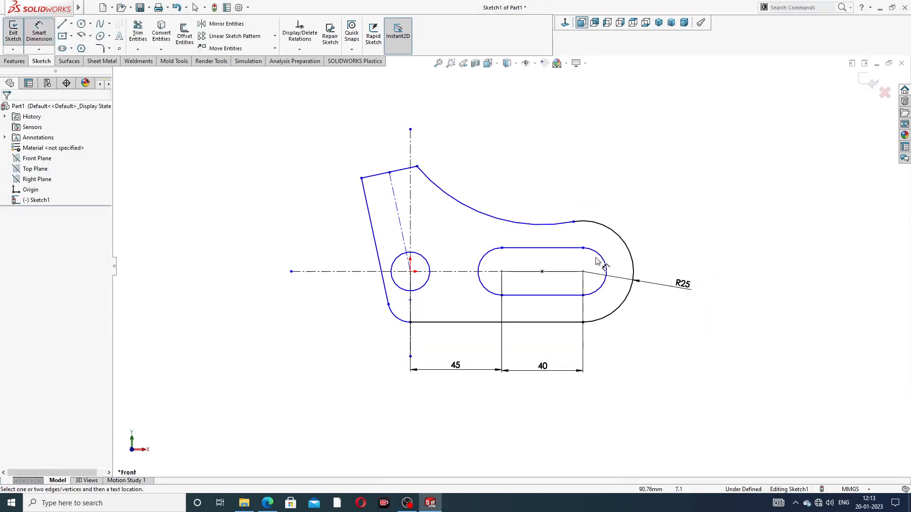
Dimension the slot's end arc with a radius of 13.5 mm, checking the value in the PDF drawing
{"action": "left_click", "coordinate": [601, 259]}
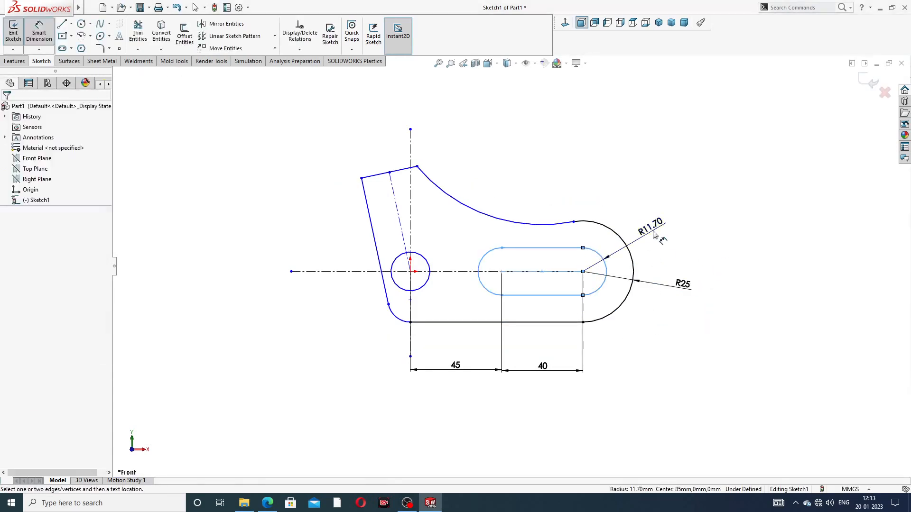
{"action": "left_click", "coordinate": [611, 233]}
{"action": "type", "text": "12"}
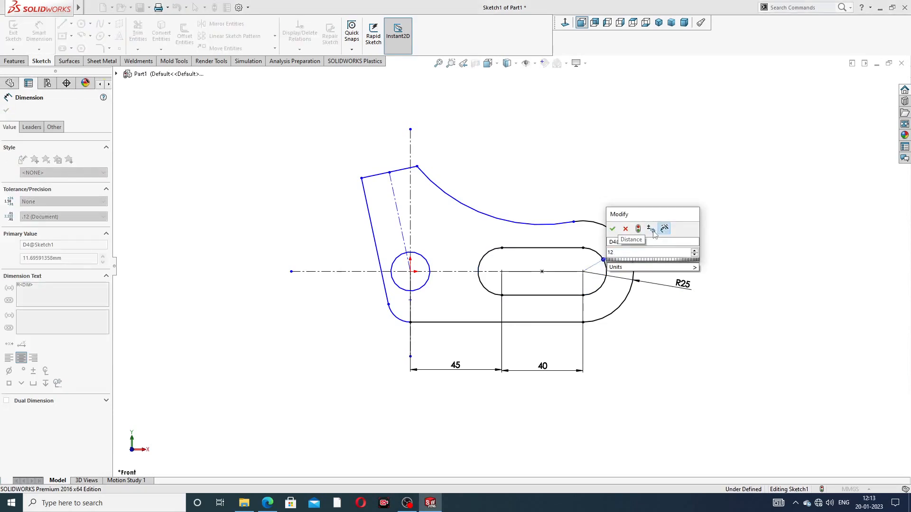
{"action": "left_click", "coordinate": [625, 229]}
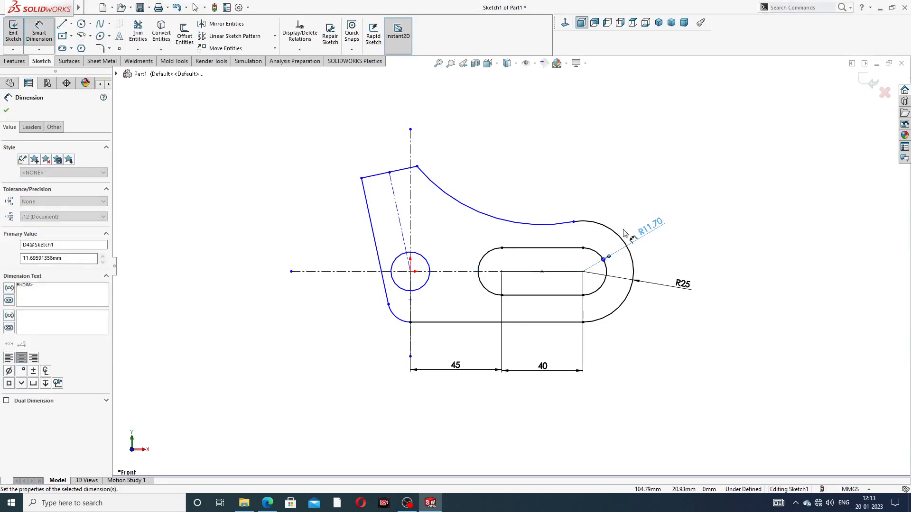
{"action": "left_click", "coordinate": [267, 503]}
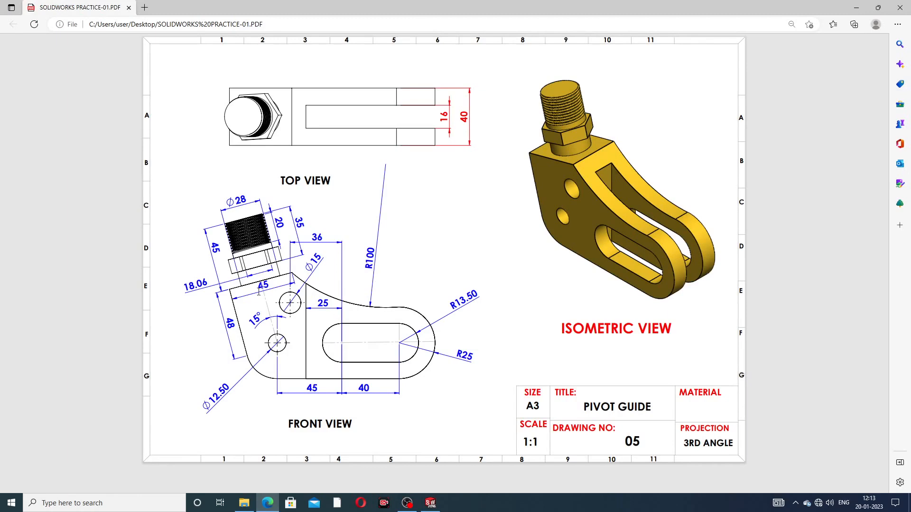
{"action": "left_click", "coordinate": [430, 502]}
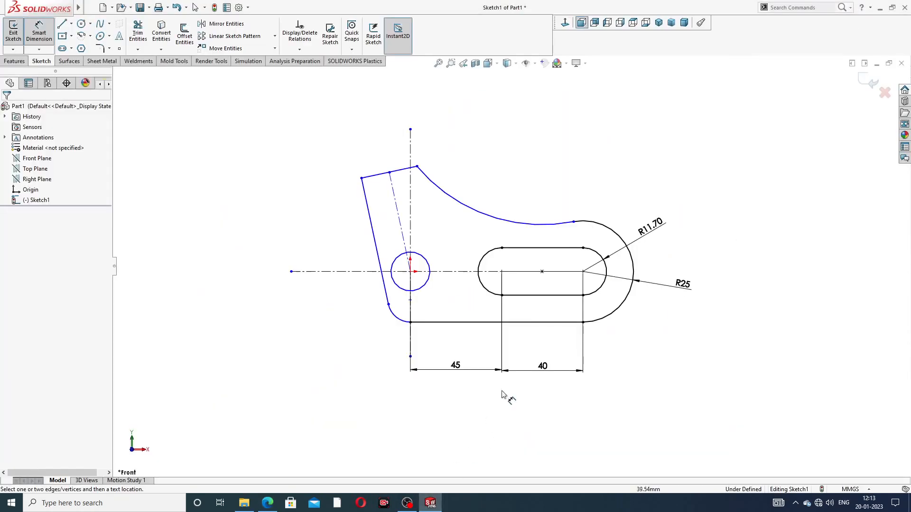
{"action": "left_click", "coordinate": [650, 227]}
{"action": "type", "text": "13.5"}
{"action": "key", "text": "Return"}
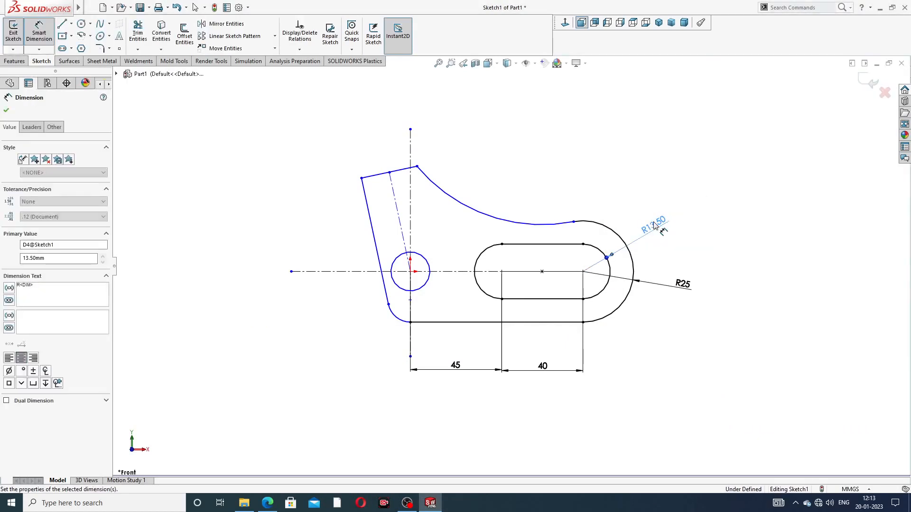
Dimension the radius of the concave upper arc as 100 mm
{"action": "left_click", "coordinate": [537, 224]}
{"action": "left_click", "coordinate": [530, 184]}
{"action": "type", "text": "100"}
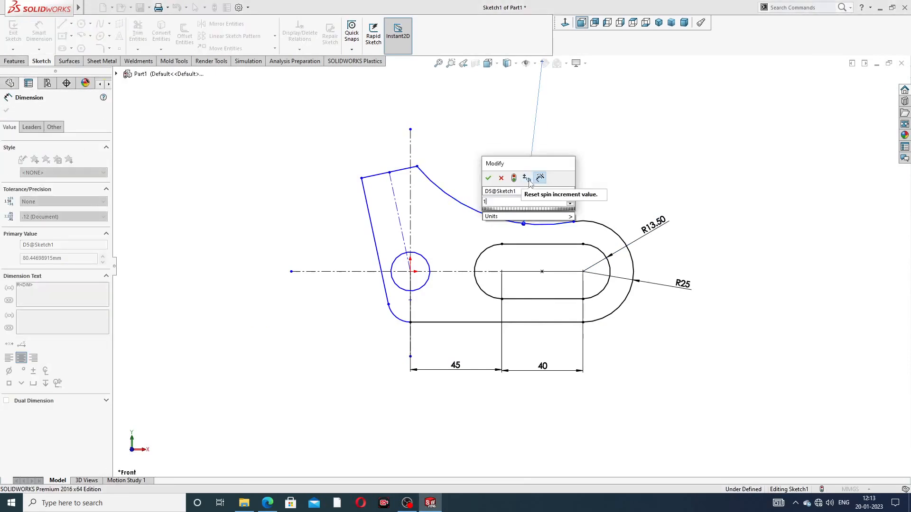
{"action": "key", "text": "Return"}
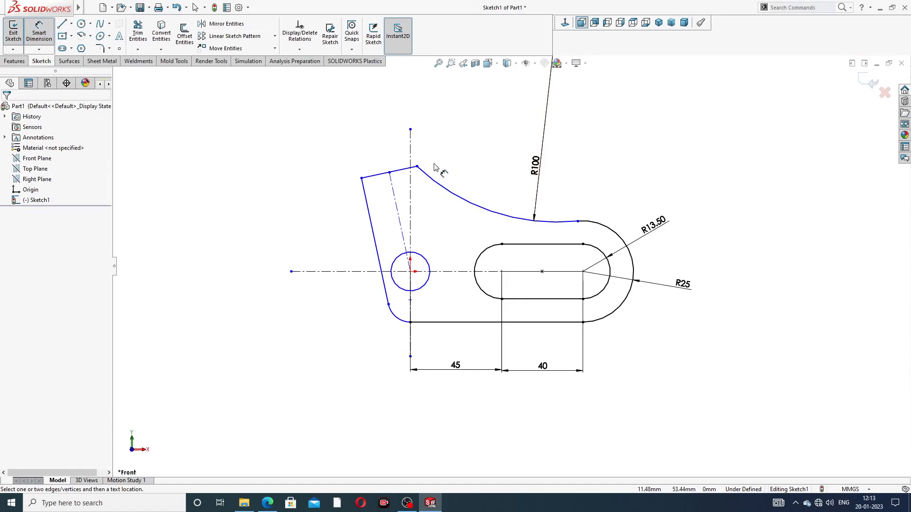
Dimension the diameter of the circle at the origin as 12.5 mm
{"action": "scroll", "coordinate": [434, 167], "scroll_direction": "down", "scroll_amount": 2}
{"action": "left_click", "coordinate": [427, 311]}
{"action": "left_click", "coordinate": [453, 292]}
{"action": "type", "text": "12.5"}
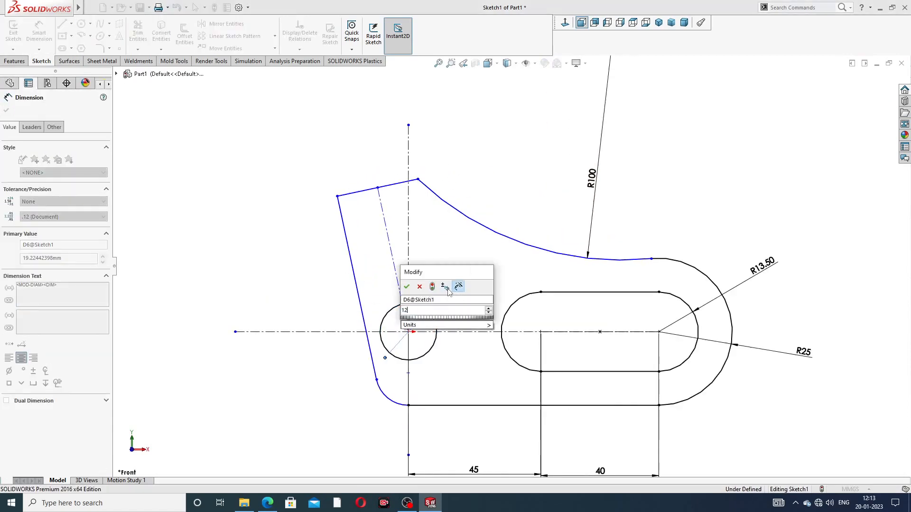
{"action": "key", "text": "Return"}
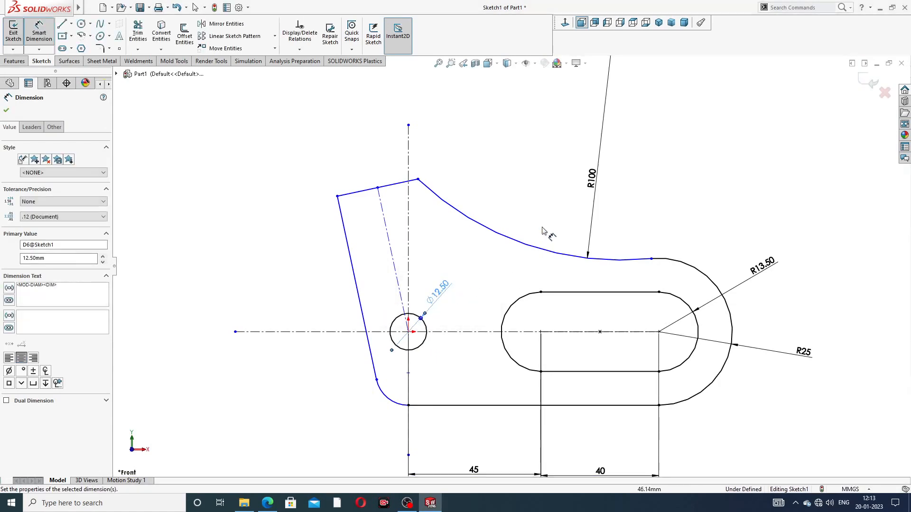
{"action": "left_click", "coordinate": [541, 221]}
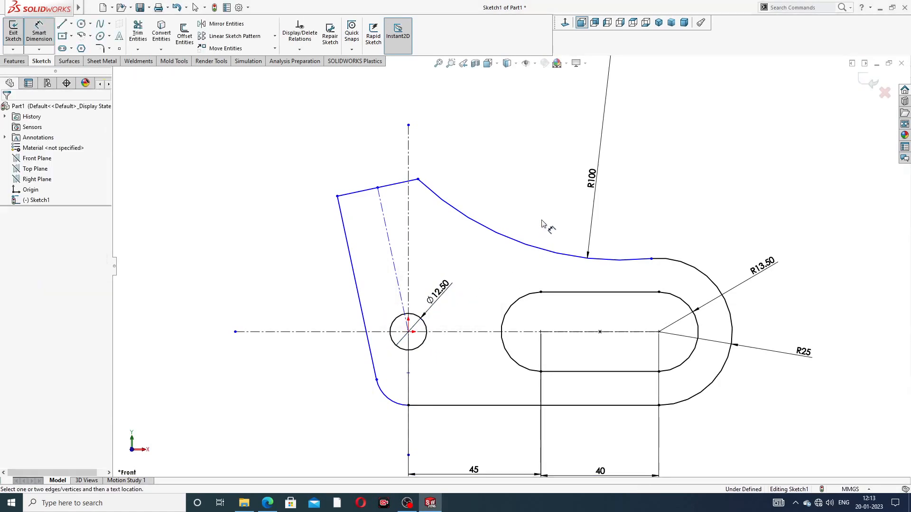
Dimension the angle between the slanted centerline and the vertical centerline as 15 degrees
{"action": "left_click", "coordinate": [392, 252]}
{"action": "left_click", "coordinate": [409, 249]}
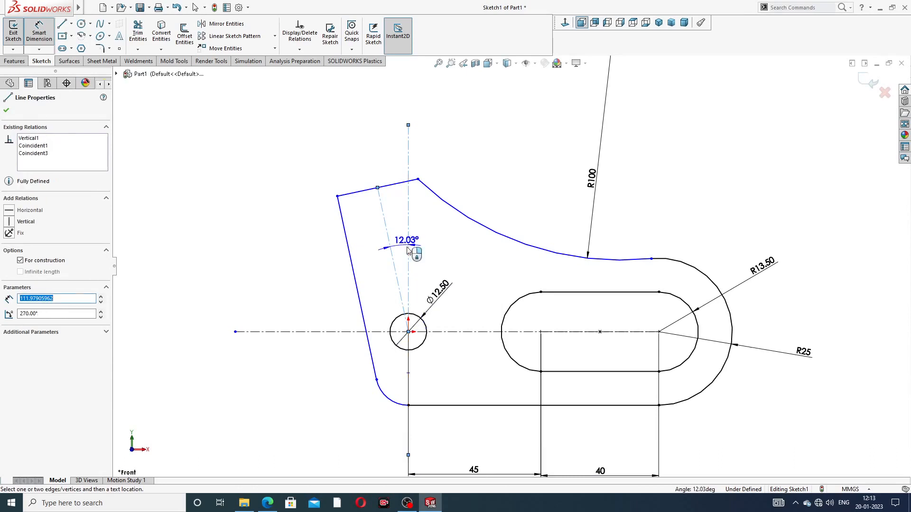
{"action": "left_click", "coordinate": [401, 253]}
{"action": "type", "text": "15"}
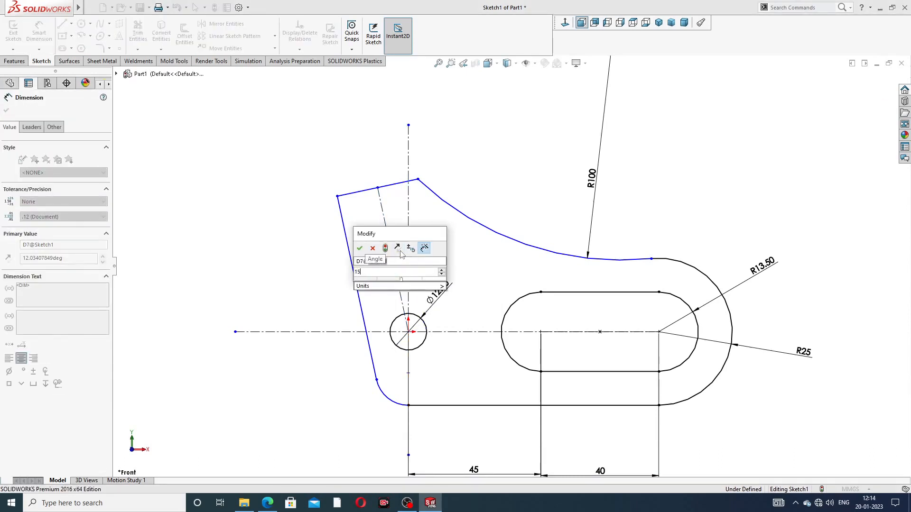
{"action": "key", "text": "Return"}
{"action": "key", "text": "Escape"}
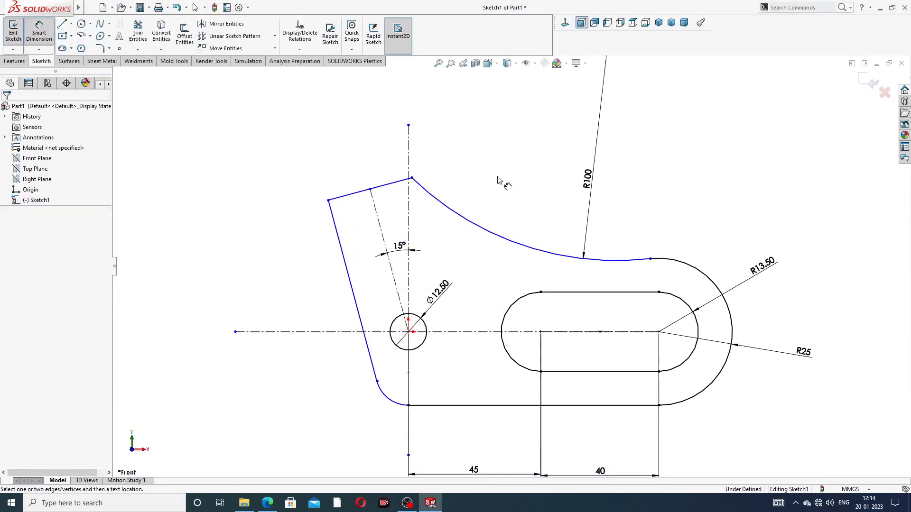
Dimension the slanted top edge's length as 45 mm, checking the value in the PDF drawing
{"action": "left_click", "coordinate": [378, 186]}
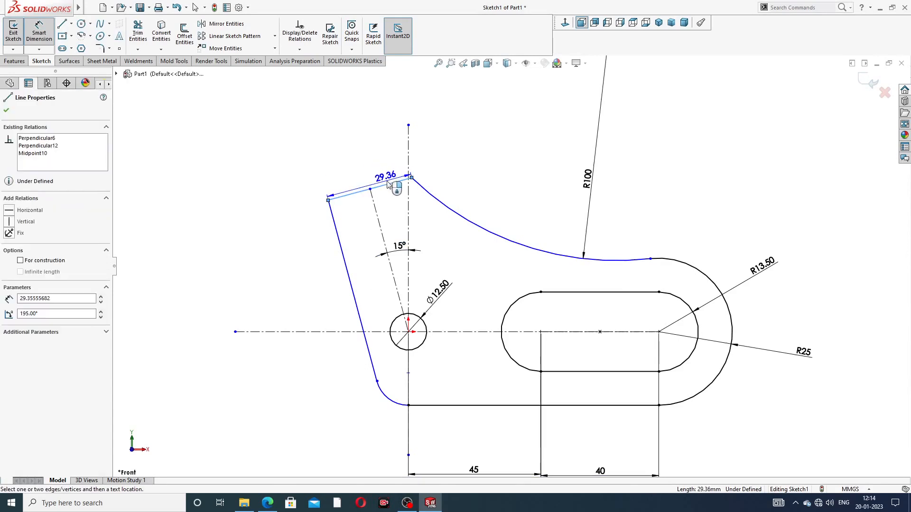
{"action": "left_click", "coordinate": [388, 184]}
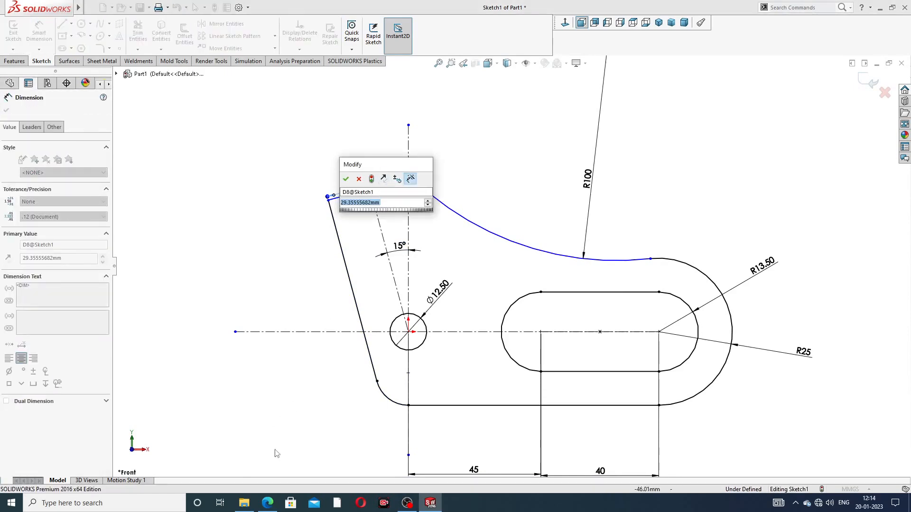
{"action": "left_click", "coordinate": [267, 503]}
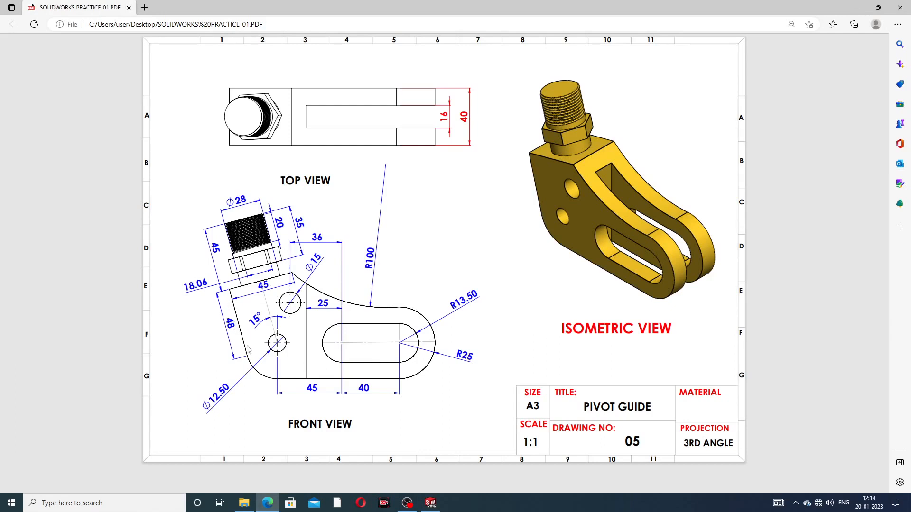
{"action": "left_click", "coordinate": [430, 503]}
{"action": "type", "text": "45"}
{"action": "key", "text": "Return"}
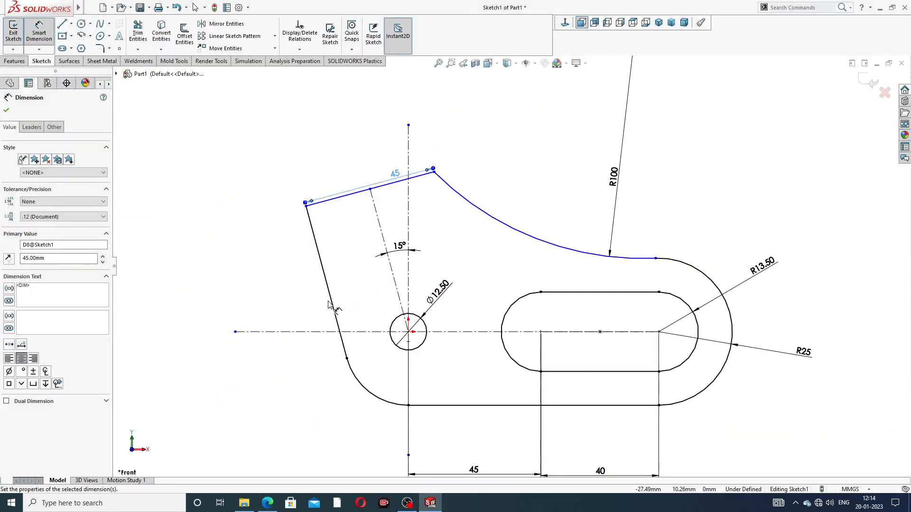
Dimension the length of the profile's slanted left edge as 48 mm
{"action": "left_click", "coordinate": [331, 304]}
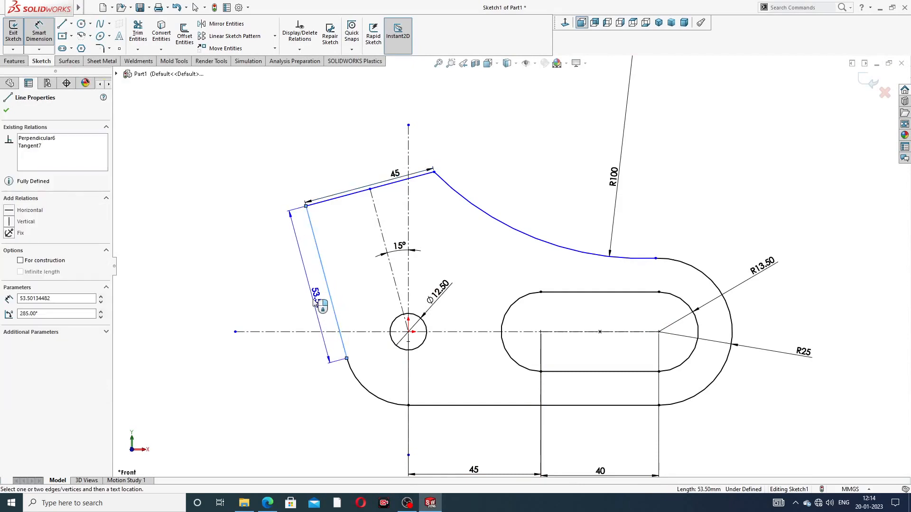
{"action": "left_click", "coordinate": [314, 304]}
{"action": "type", "text": "48"}
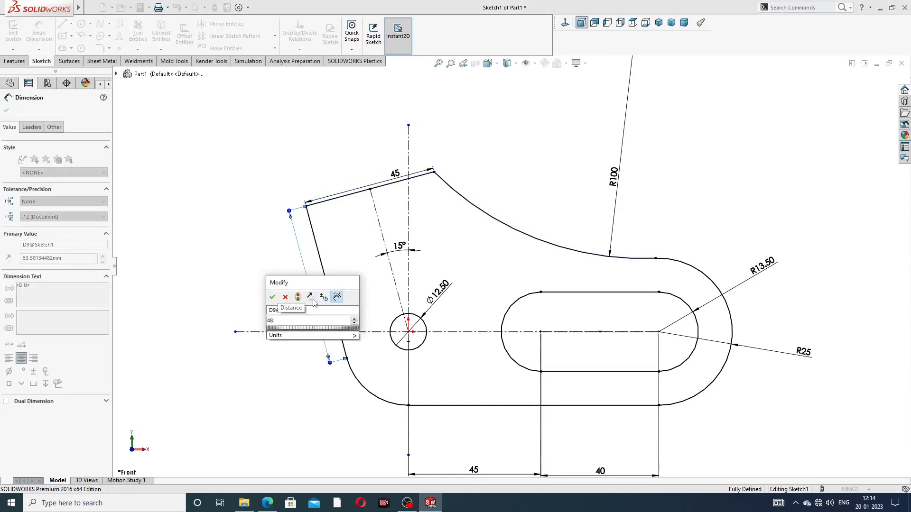
{"action": "key", "text": "Return"}
{"action": "left_click", "coordinate": [518, 152]}
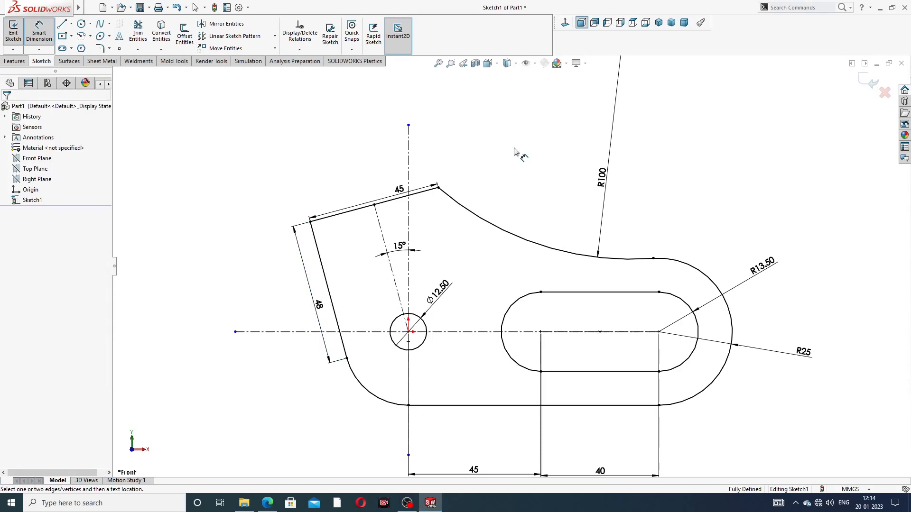
Tidy the sketch by repositioning the 45, 48, 12.5 and 40 mm dimension texts, and finish dimensioning
{"action": "left_click_drag", "start_coordinate": [406, 189], "coordinate": [378, 188]}
{"action": "left_click", "coordinate": [489, 164]}
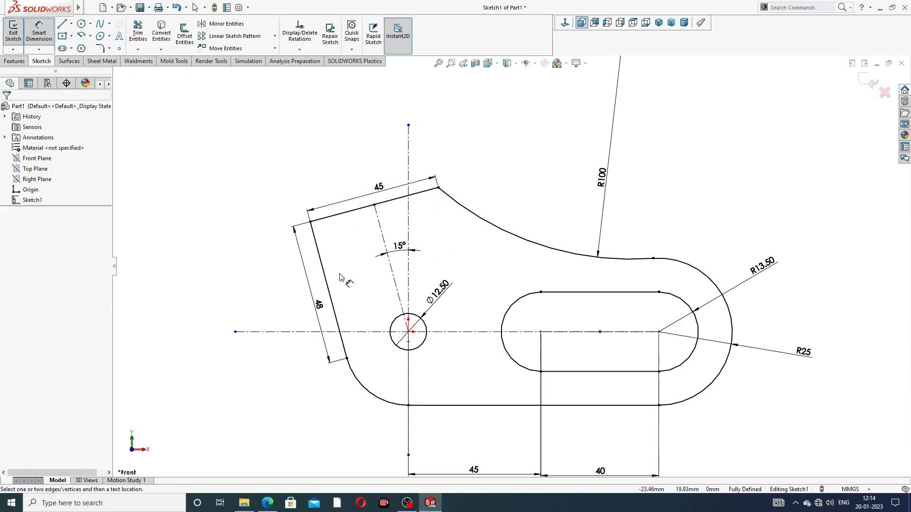
{"action": "left_click_drag", "start_coordinate": [320, 304], "coordinate": [317, 294]}
{"action": "left_click", "coordinate": [535, 180]}
{"action": "left_click_drag", "start_coordinate": [437, 292], "coordinate": [444, 284]}
{"action": "left_click_drag", "start_coordinate": [473, 474], "coordinate": [477, 434]}
{"action": "left_click_drag", "start_coordinate": [600, 471], "coordinate": [600, 431]}
{"action": "left_click", "coordinate": [726, 411]}
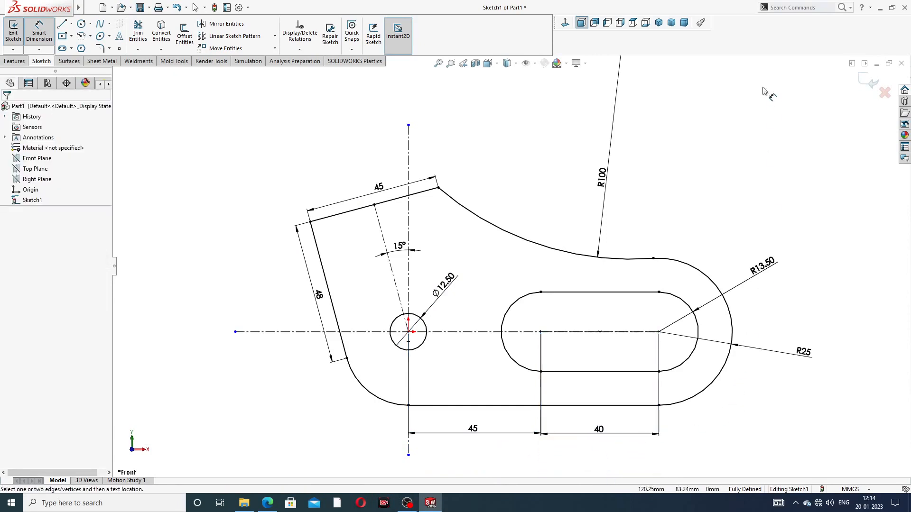
{"action": "key", "text": "f"}
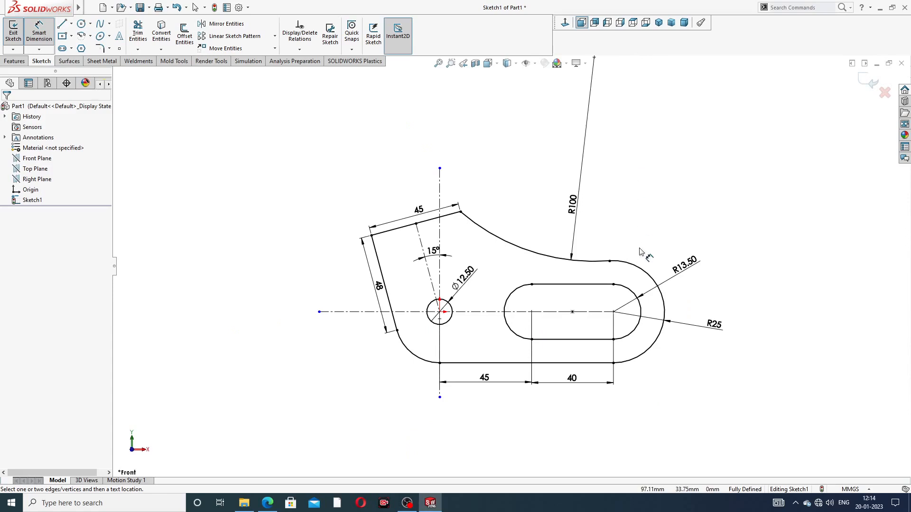
{"action": "scroll", "coordinate": [662, 298], "scroll_direction": "down", "scroll_amount": 2}
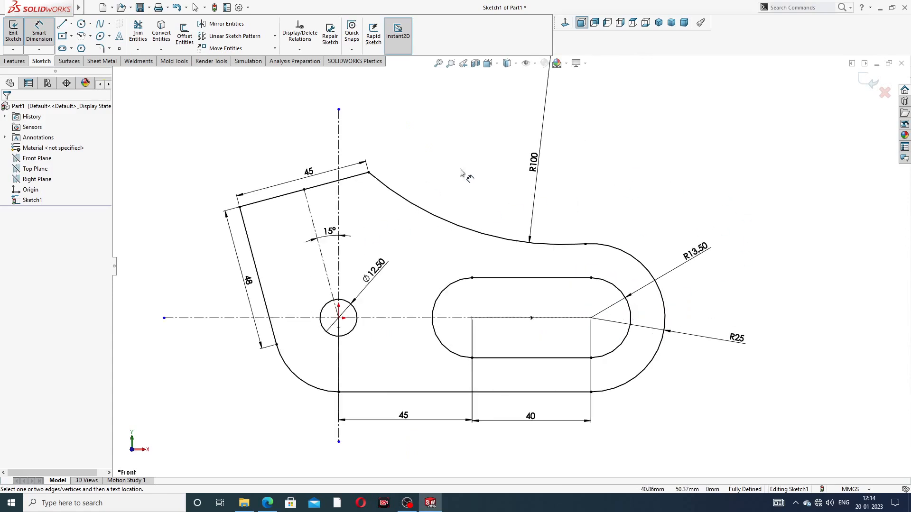
{"action": "right_click", "coordinate": [598, 149]}
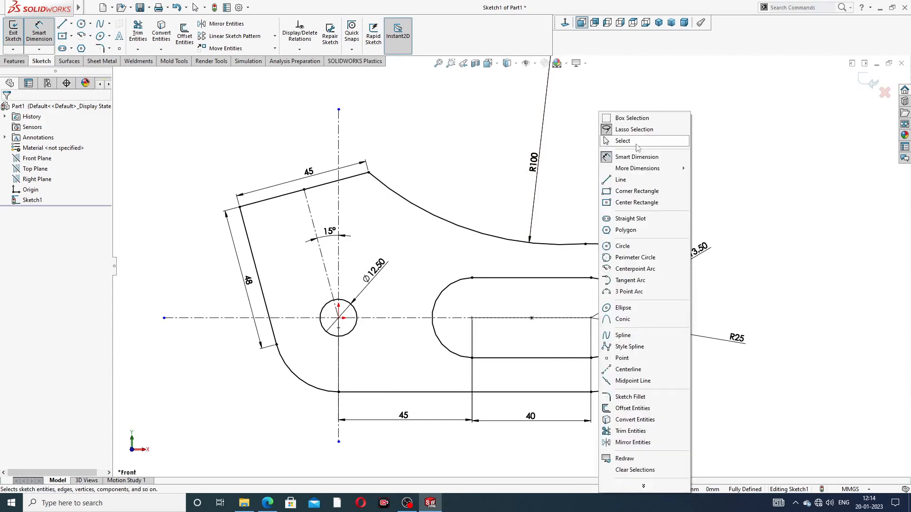
{"action": "left_click", "coordinate": [636, 142]}
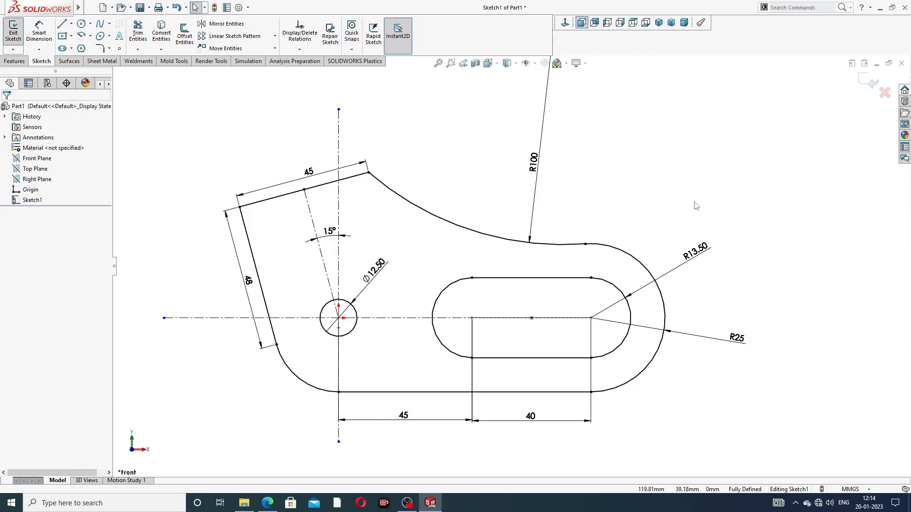
Exit the sketch and extrude the profile 40 mm with the Mid Plane end condition, checking the thickness in the PDF drawing
{"action": "left_click", "coordinate": [267, 503]}
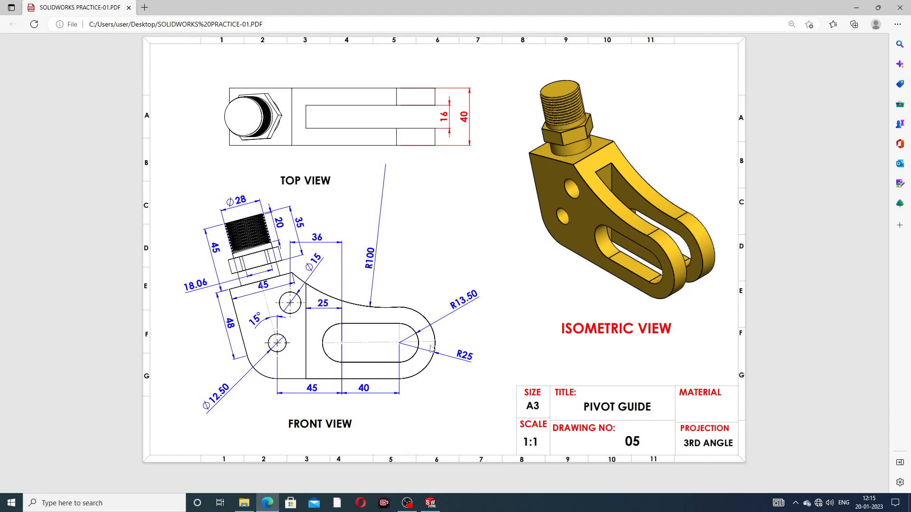
{"action": "left_click", "coordinate": [267, 503]}
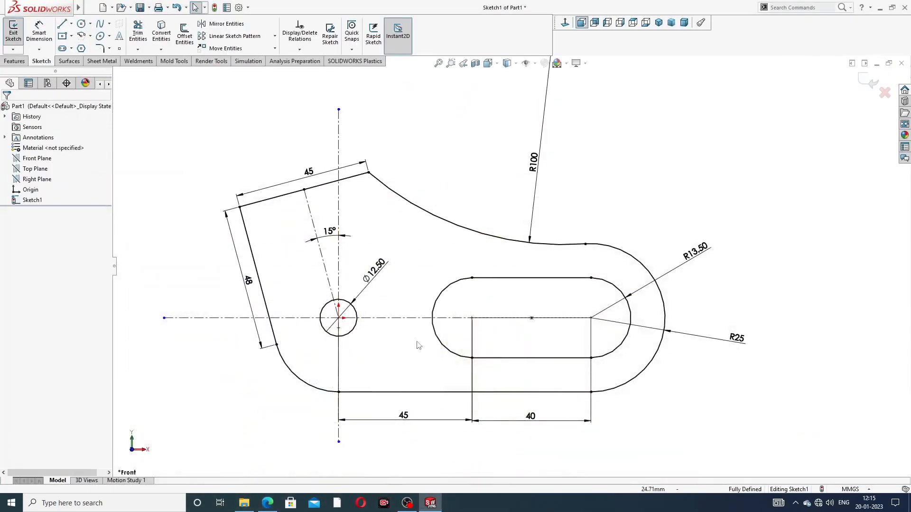
{"action": "left_click", "coordinate": [871, 82]}
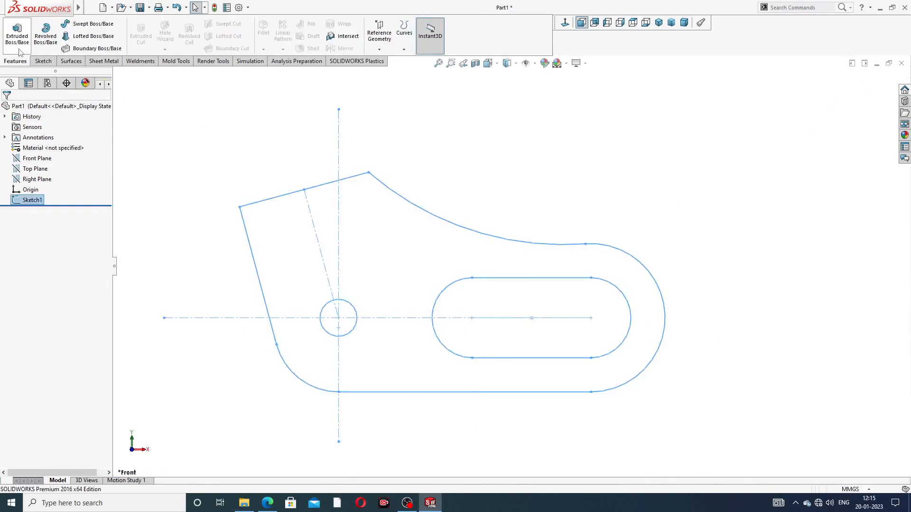
{"action": "left_click", "coordinate": [18, 33]}
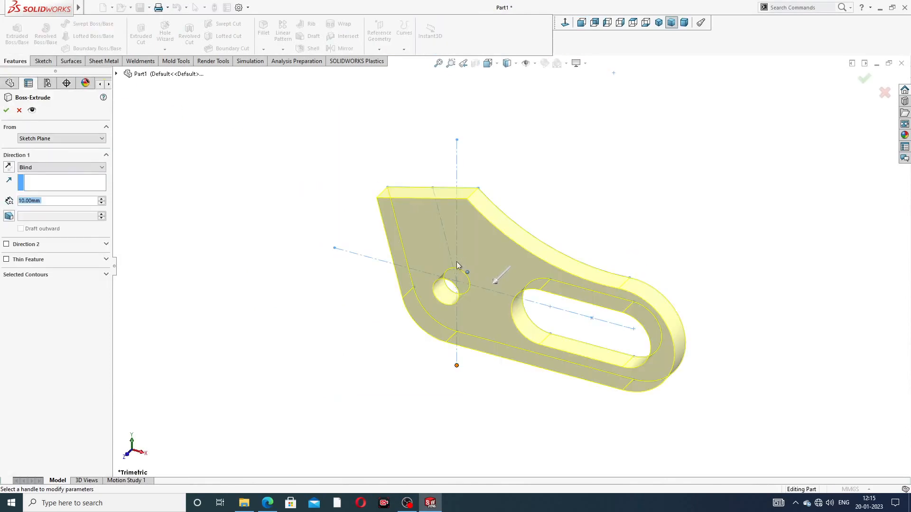
{"action": "left_click", "coordinate": [66, 167]}
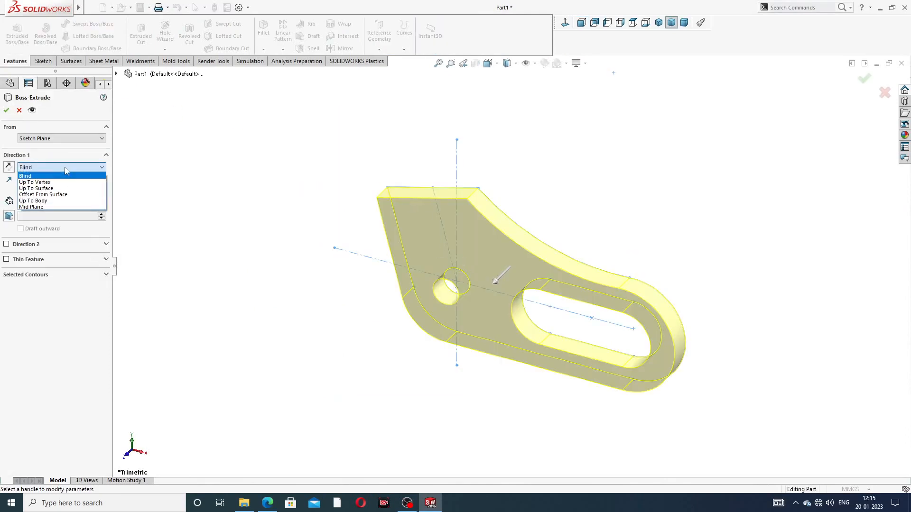
{"action": "left_click", "coordinate": [55, 207]}
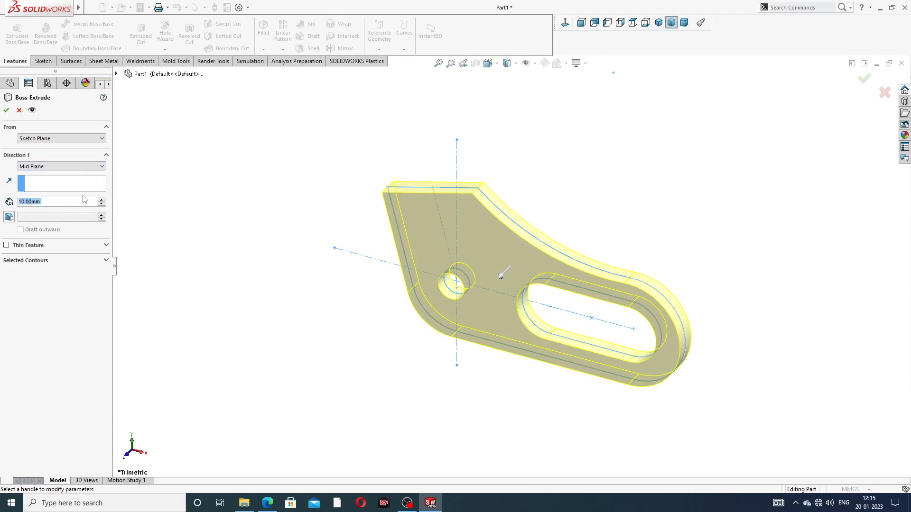
{"action": "type", "text": "40"}
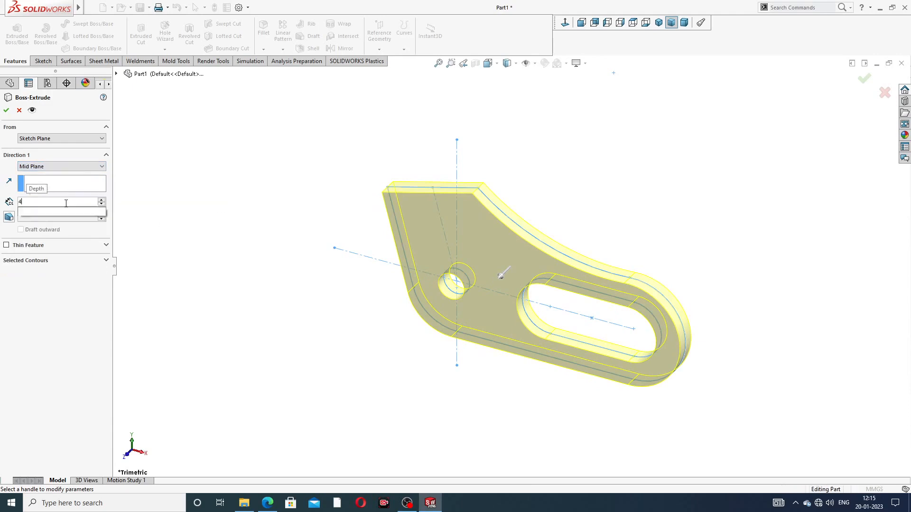
{"action": "key", "text": "Return"}
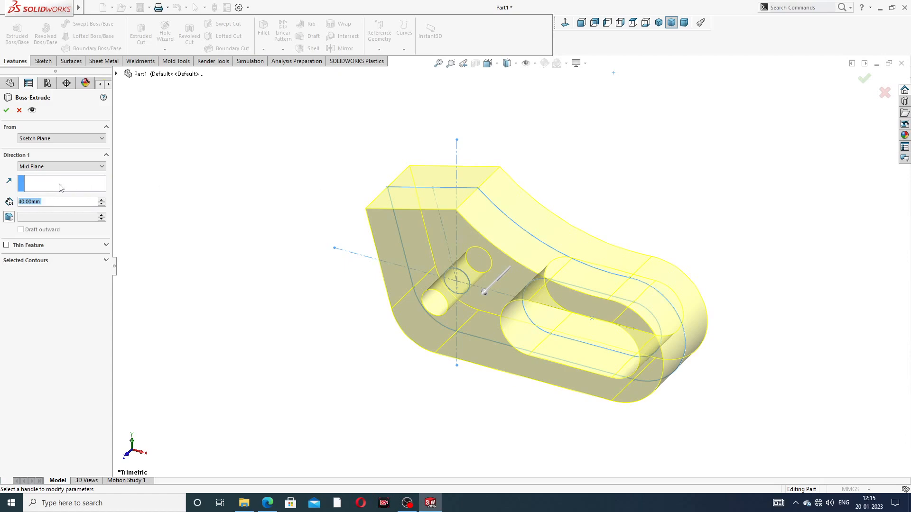
{"action": "left_click", "coordinate": [267, 503]}
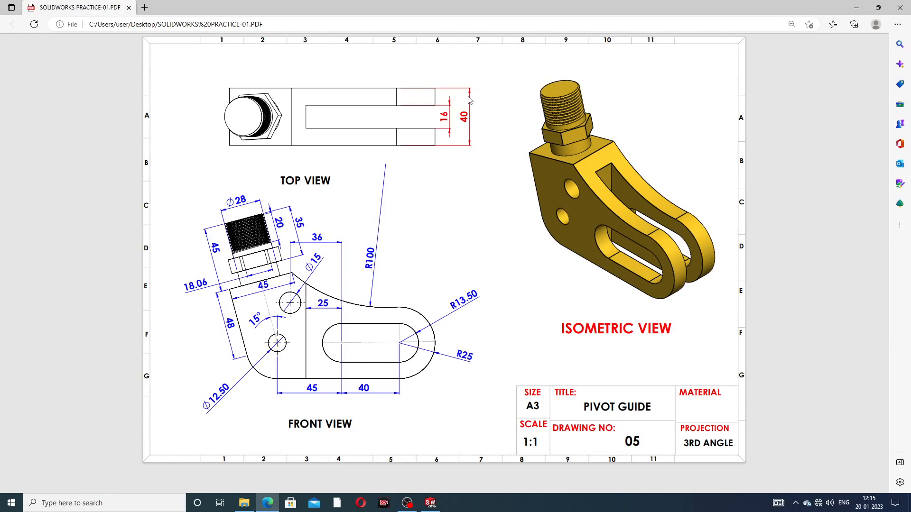
{"action": "left_click", "coordinate": [430, 503]}
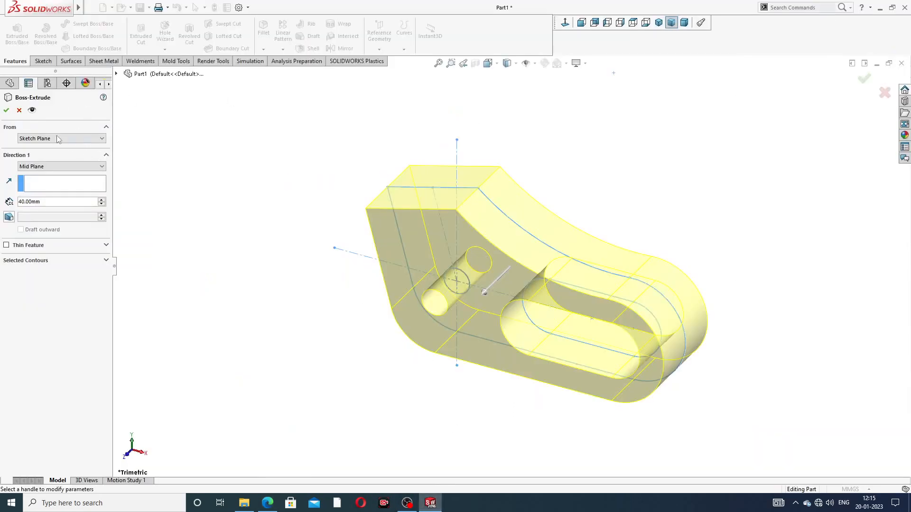
{"action": "left_click", "coordinate": [7, 110]}
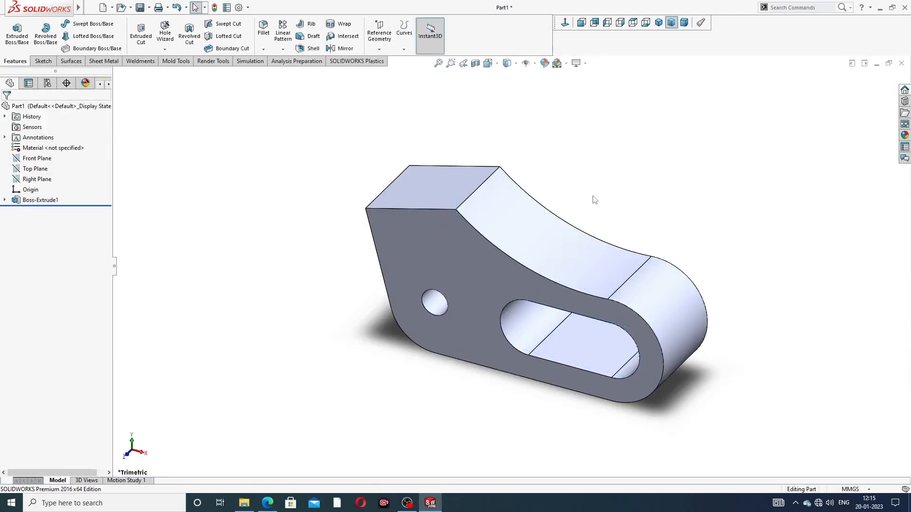
Start a new sketch on the Front Plane and view it face-on
{"action": "middle_click_drag", "start_coordinate": [572, 266], "coordinate": [580, 230]}
{"action": "scroll", "coordinate": [500, 232], "scroll_direction": "up", "scroll_amount": 2}
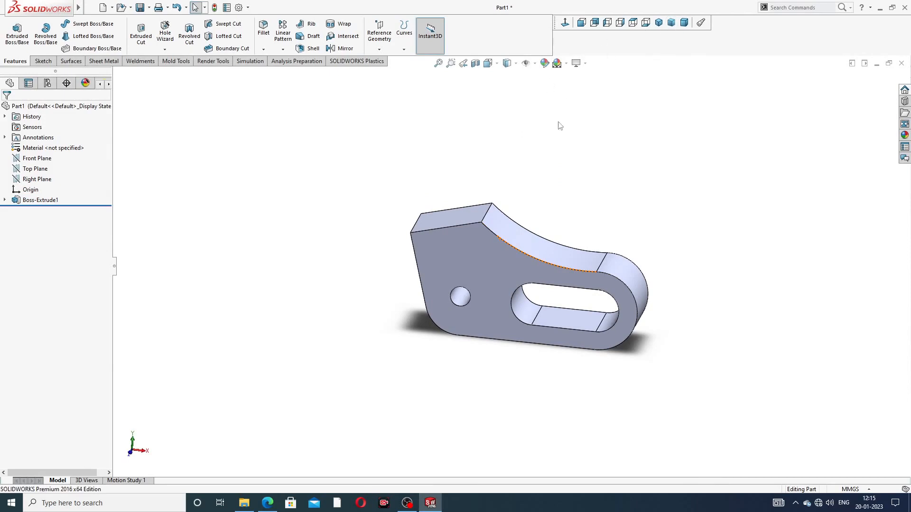
{"action": "left_click", "coordinate": [40, 159]}
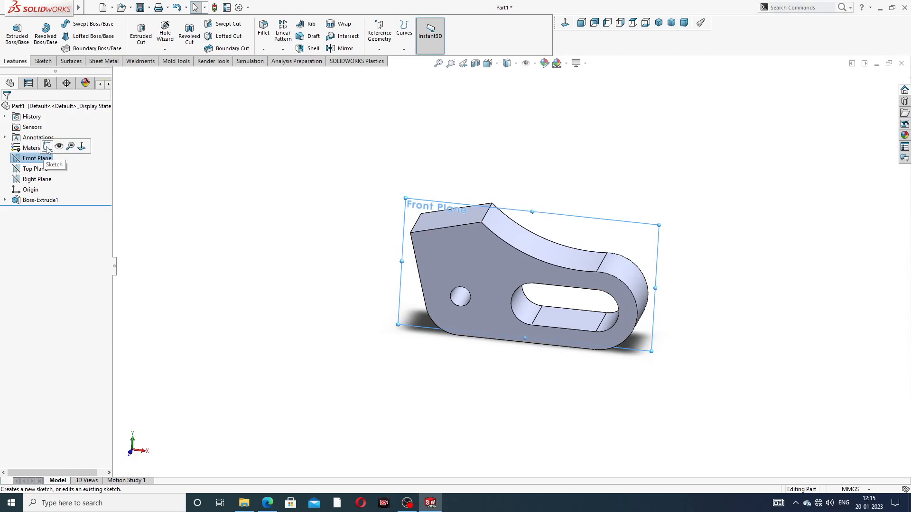
{"action": "left_click", "coordinate": [47, 148]}
{"action": "left_click", "coordinate": [567, 25]}
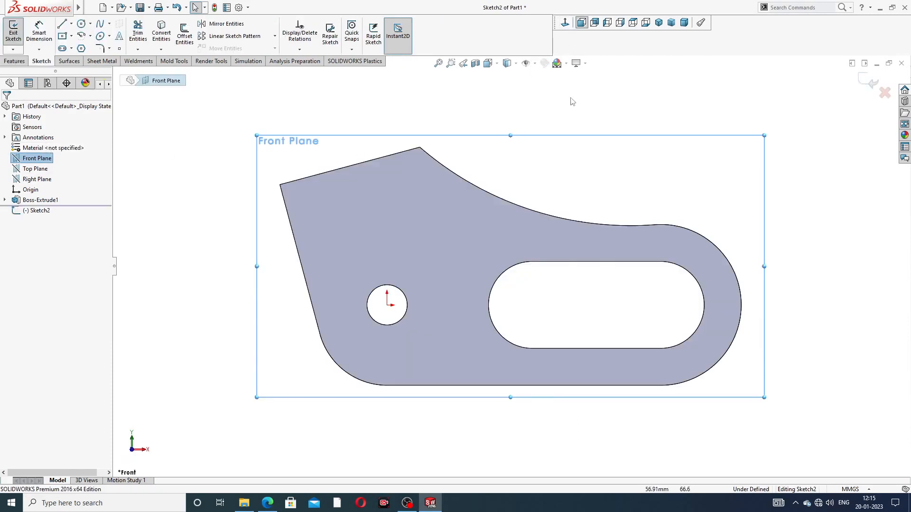
{"action": "scroll", "coordinate": [550, 243], "scroll_direction": "up", "scroll_amount": 1}
{"action": "scroll", "coordinate": [551, 244], "scroll_direction": "down", "scroll_amount": 1}
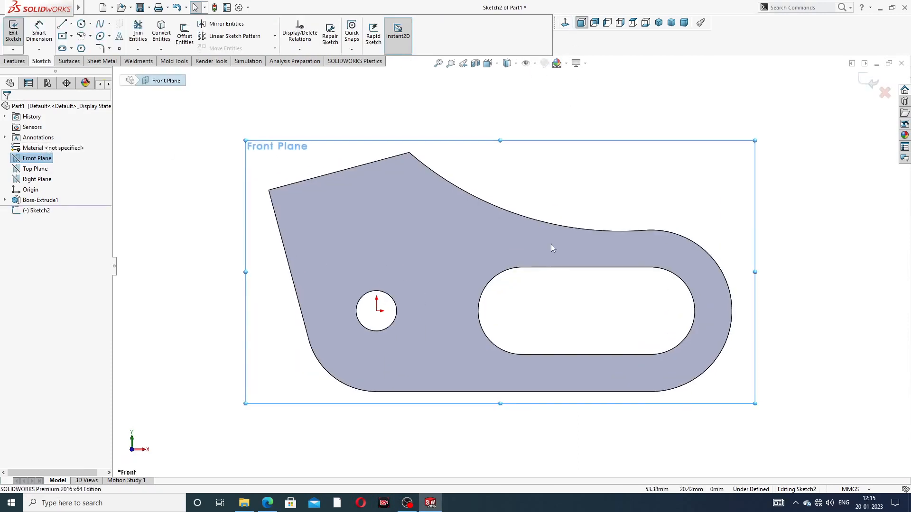
Check the cutout in the PDF drawing, then convert the body's R100 arc, outer R25 end arc and straight bottom edge into sketch entities
{"action": "mouse_move", "coordinate": [274, 506]}
{"action": "left_click", "coordinate": [297, 472]}
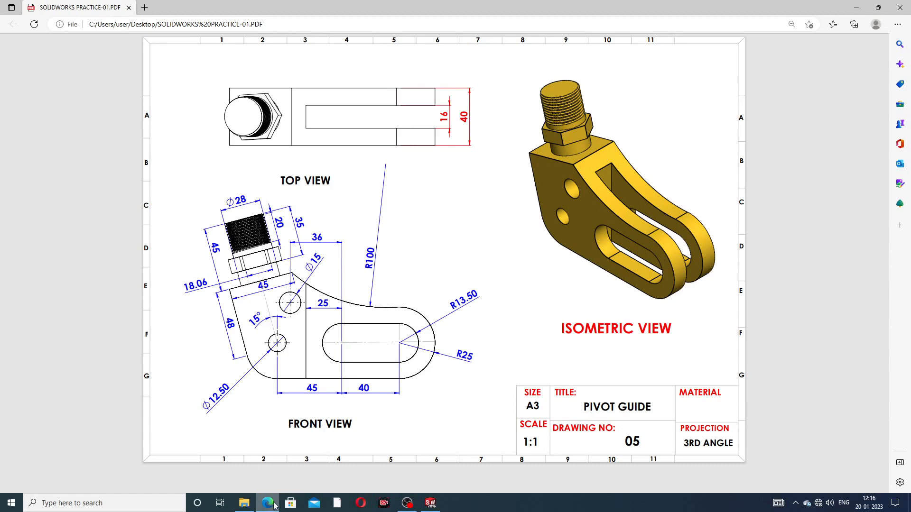
{"action": "left_click", "coordinate": [430, 504]}
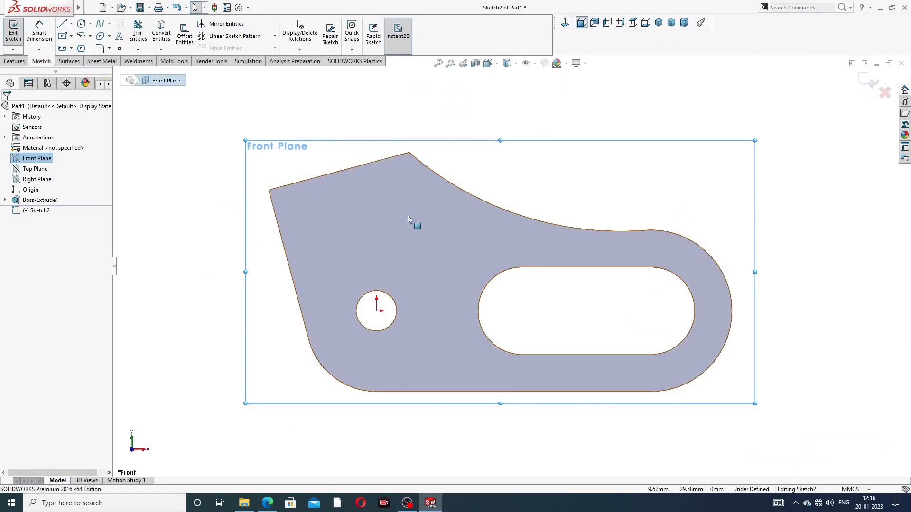
{"action": "left_click", "coordinate": [543, 224]}
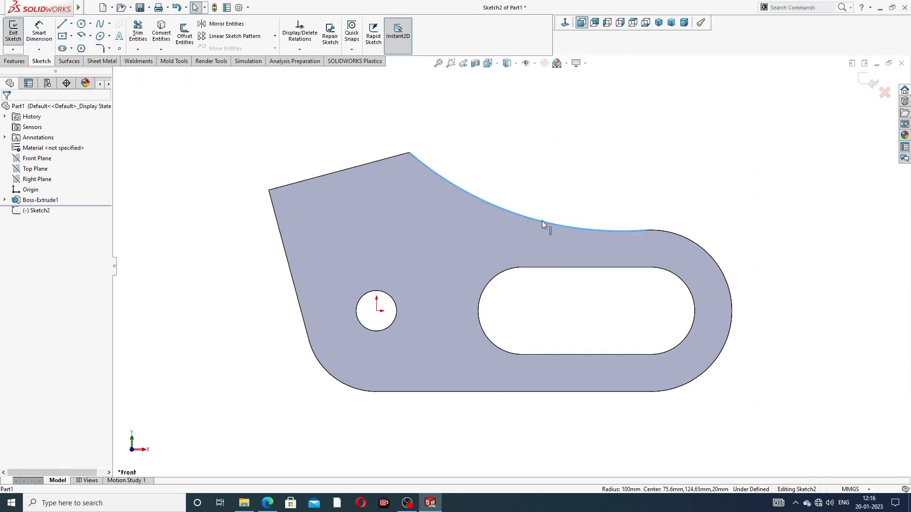
{"action": "left_click", "coordinate": [700, 250]}
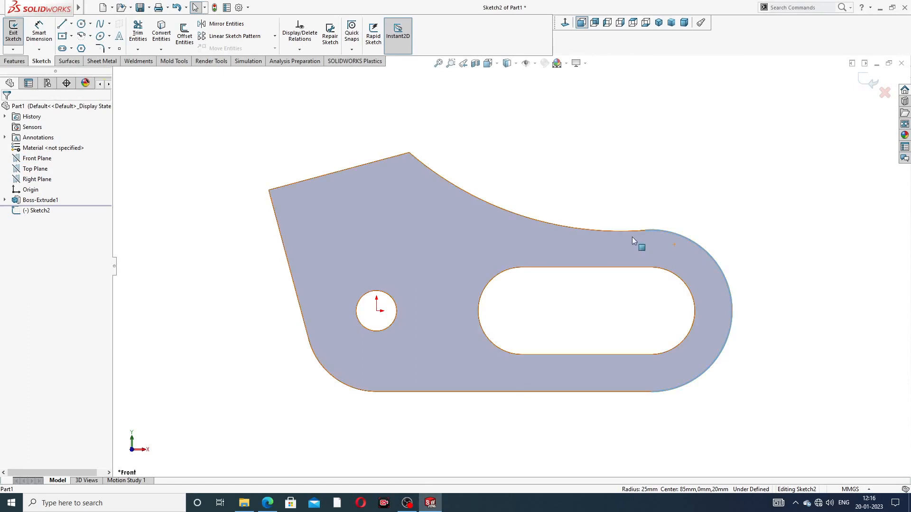
{"action": "left_click", "coordinate": [693, 160]}
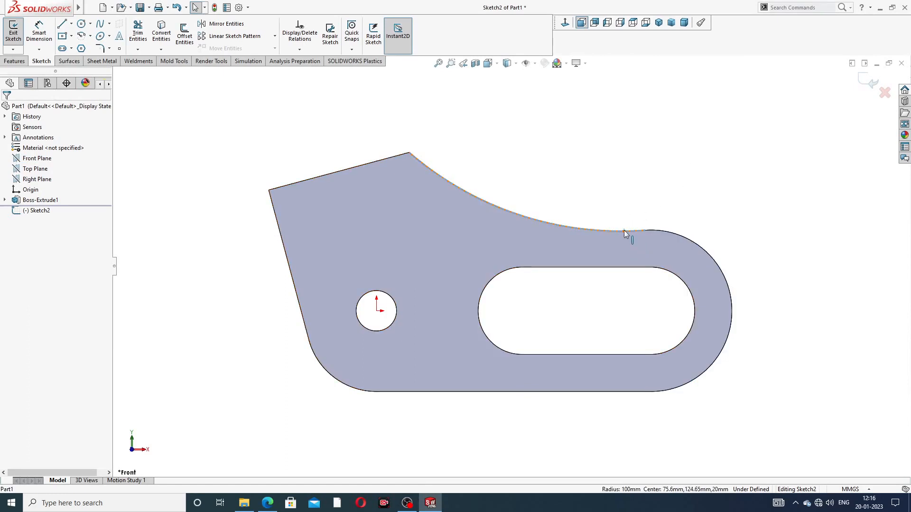
{"action": "left_click", "coordinate": [662, 233]}
{"action": "left_click", "coordinate": [670, 232], "text": "ctrl"}
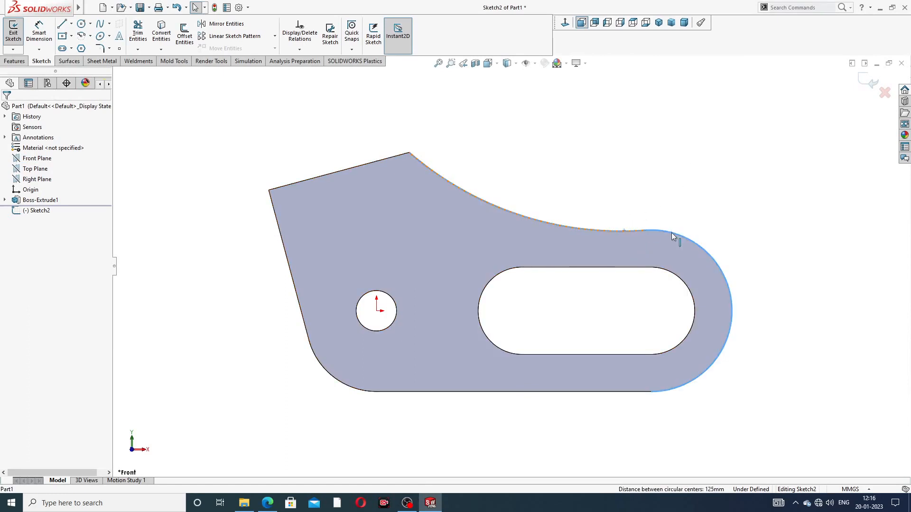
{"action": "left_click", "coordinate": [633, 392], "text": "ctrl"}
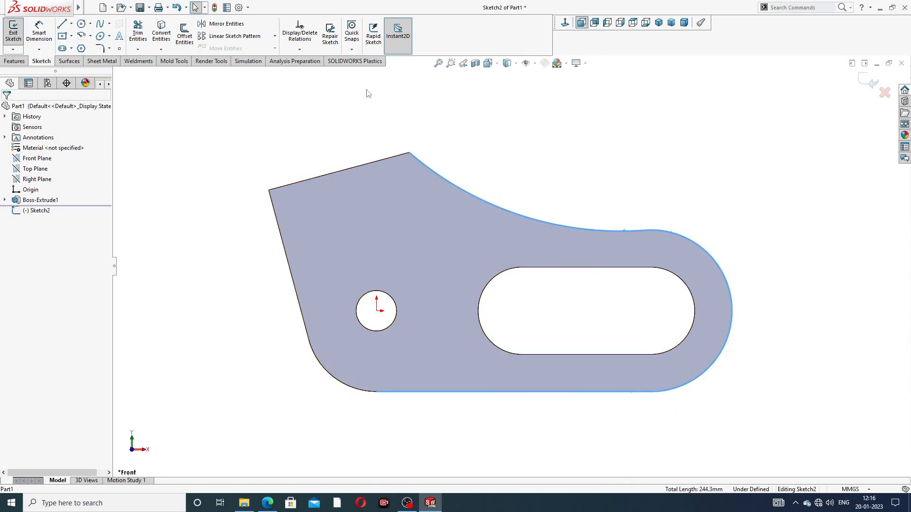
{"action": "left_click", "coordinate": [166, 34]}
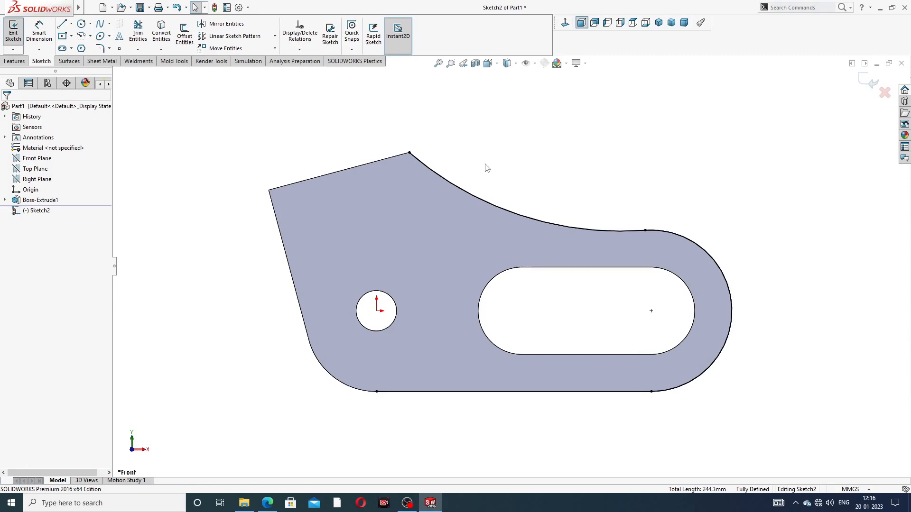
Sketch a near-vertical line about 65 mm long from the bottom edge to the R100 arc, between the hole and the slot
{"action": "left_click", "coordinate": [63, 24]}
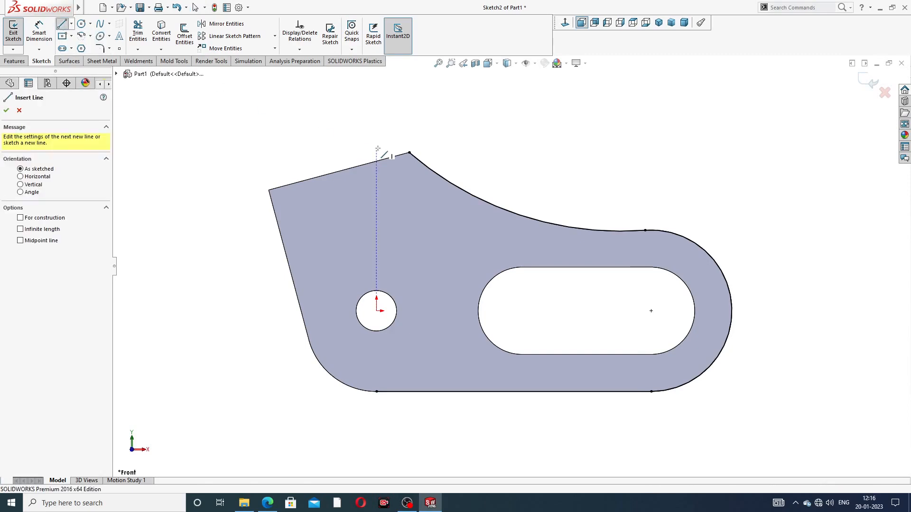
{"action": "left_click", "coordinate": [450, 392]}
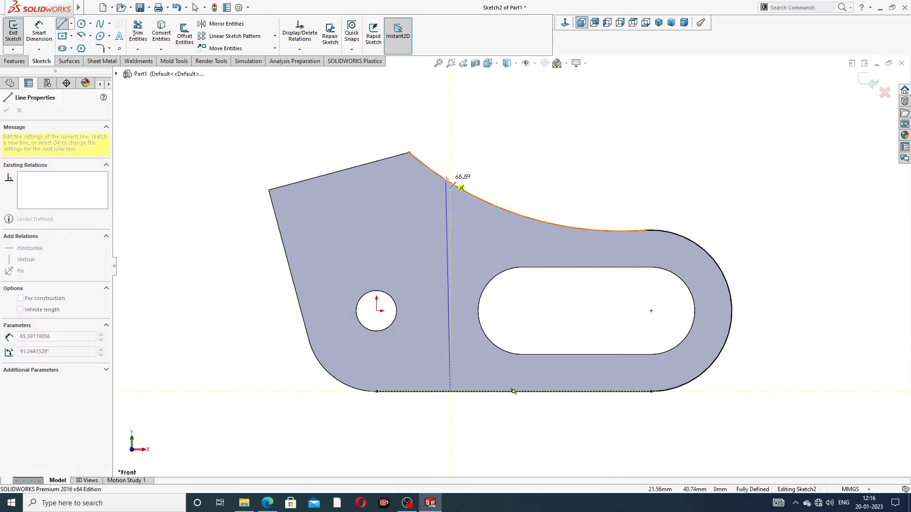
{"action": "left_click", "coordinate": [449, 181]}
{"action": "right_click", "coordinate": [500, 126]}
{"action": "left_click", "coordinate": [522, 161]}
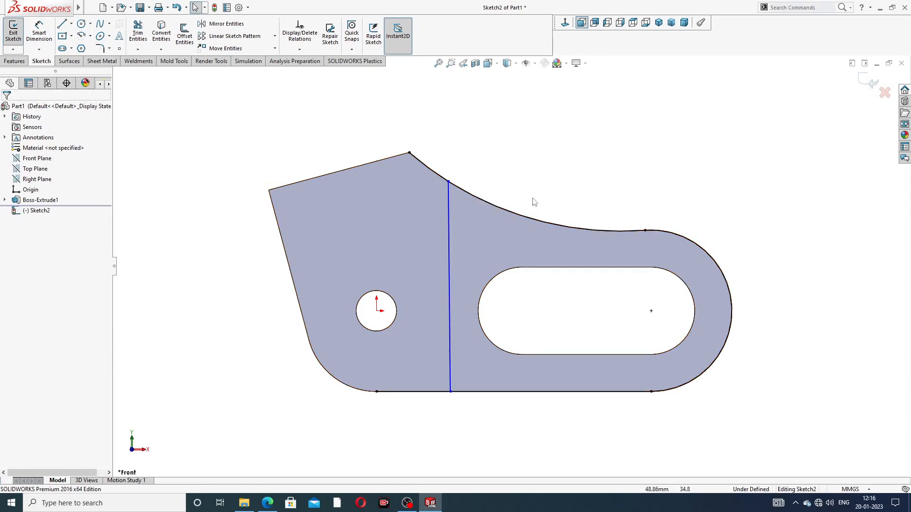
Trim away the converted arc and bottom edge portions on the hole side of the new line
{"action": "scroll", "coordinate": [531, 201], "scroll_direction": "down", "scroll_amount": 1}
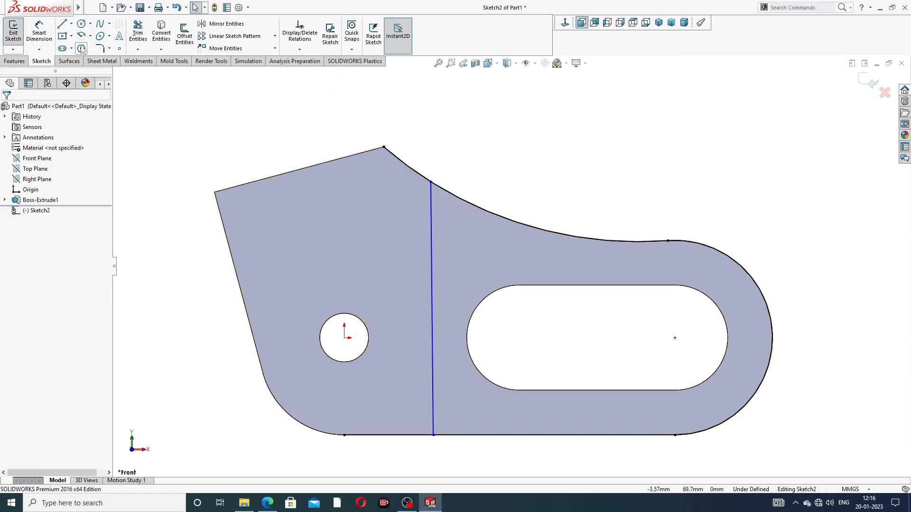
{"action": "left_click", "coordinate": [138, 33]}
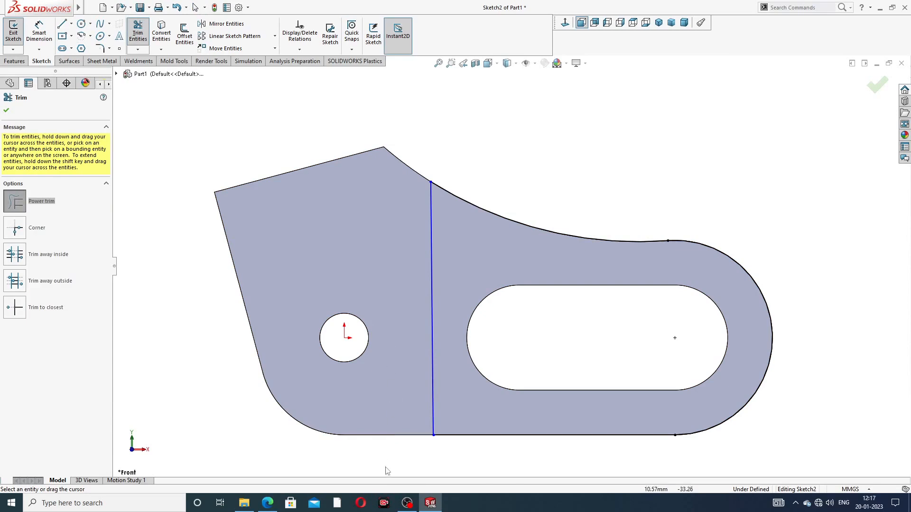
{"action": "left_click", "coordinate": [7, 111]}
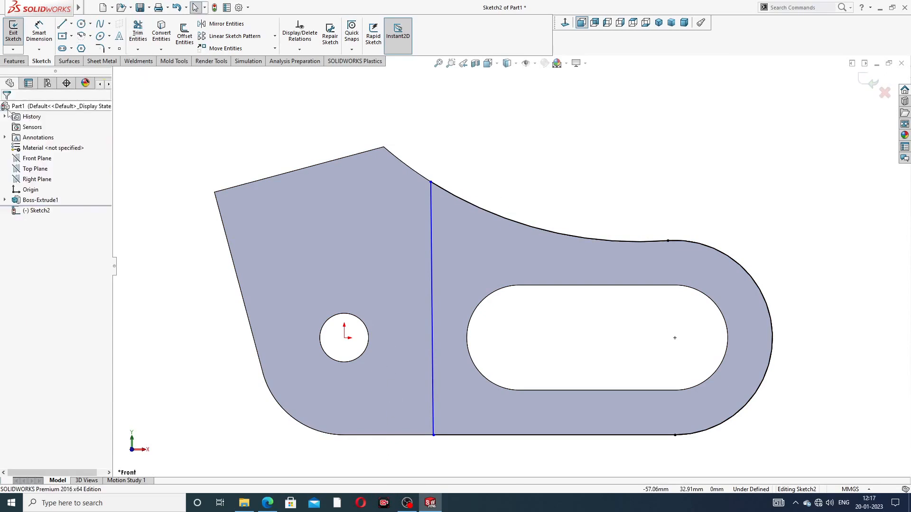
Dimension the distance from the line to the centre of the slot's nearer end arc as 25 mm
{"action": "left_click", "coordinate": [39, 32]}
{"action": "left_click", "coordinate": [433, 277]}
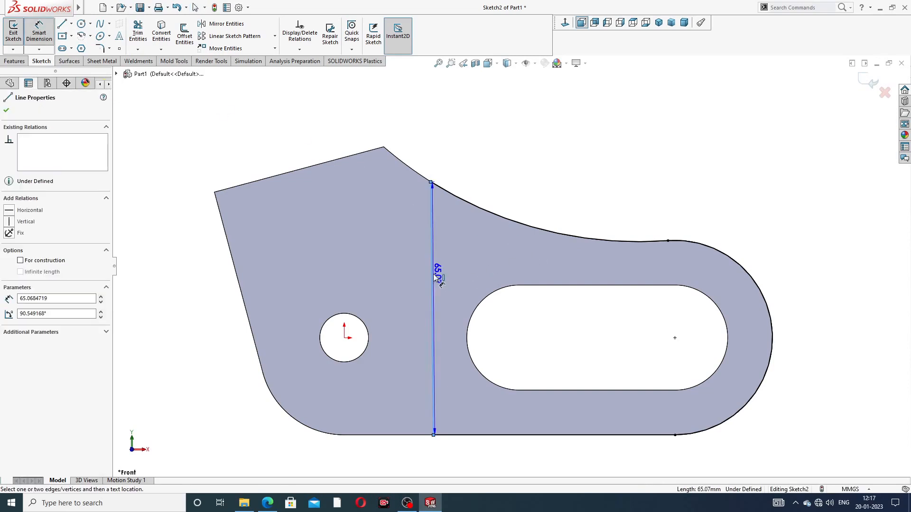
{"action": "left_click", "coordinate": [493, 296]}
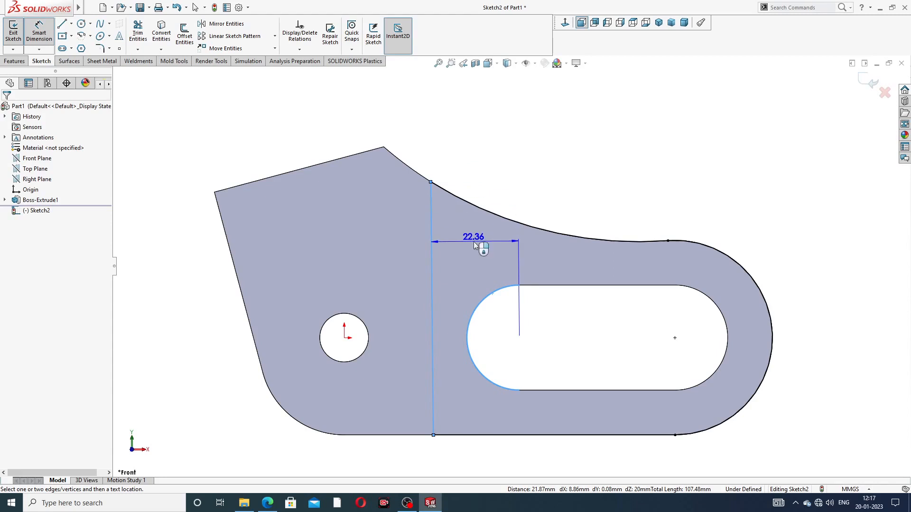
{"action": "left_click", "coordinate": [475, 245]}
{"action": "type", "text": "25"}
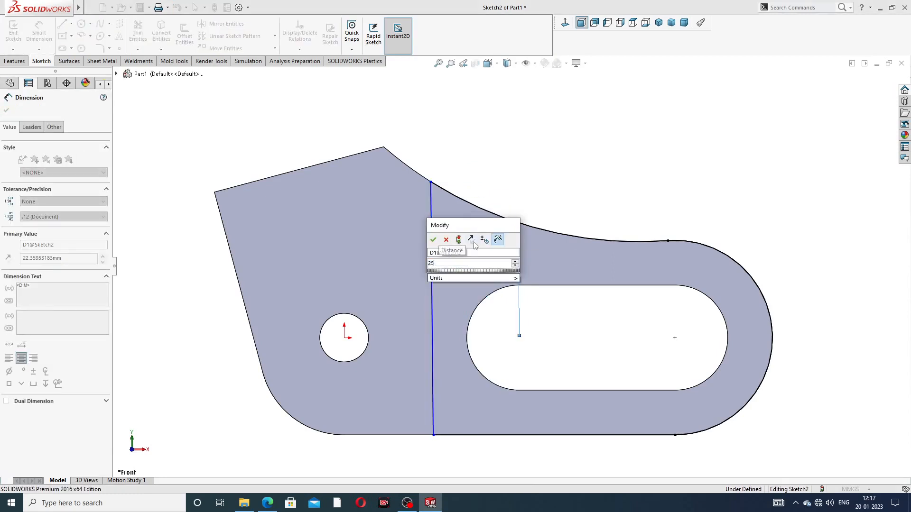
{"action": "key", "text": "Return"}
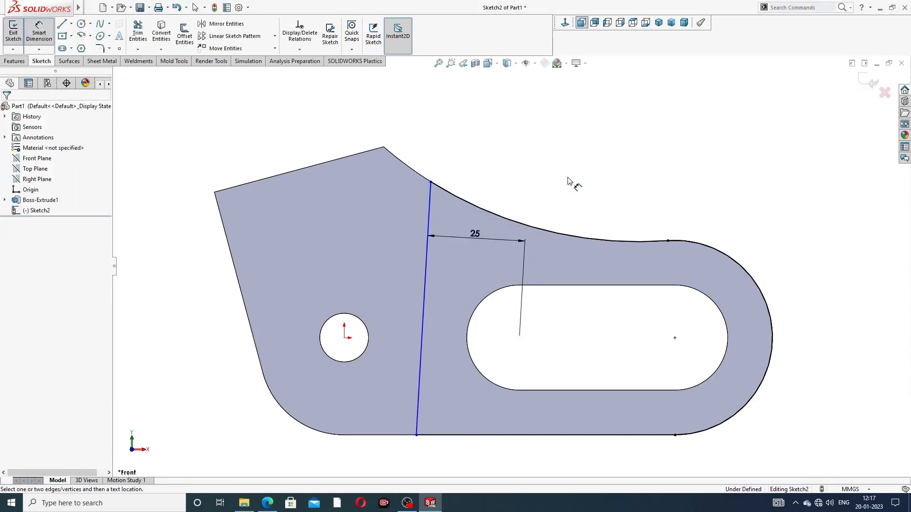
{"action": "right_click", "coordinate": [525, 148]}
{"action": "left_click", "coordinate": [541, 142]}
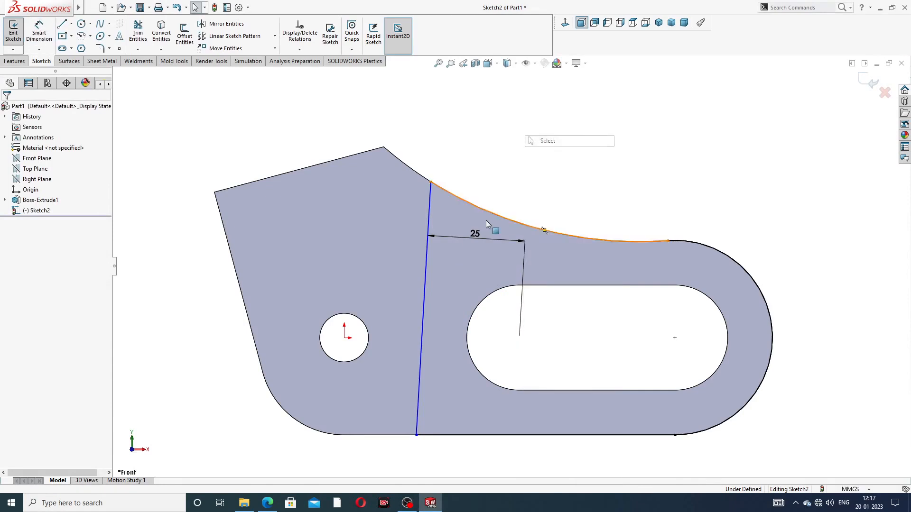
Add a Vertical relation to the line that closes the cutout profile
{"action": "left_click", "coordinate": [425, 255]}
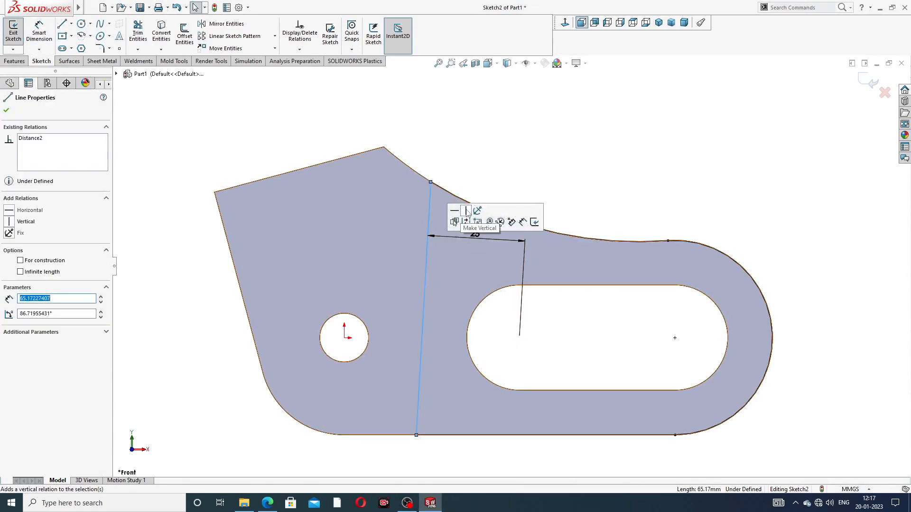
{"action": "left_click", "coordinate": [467, 212]}
{"action": "left_click", "coordinate": [599, 169]}
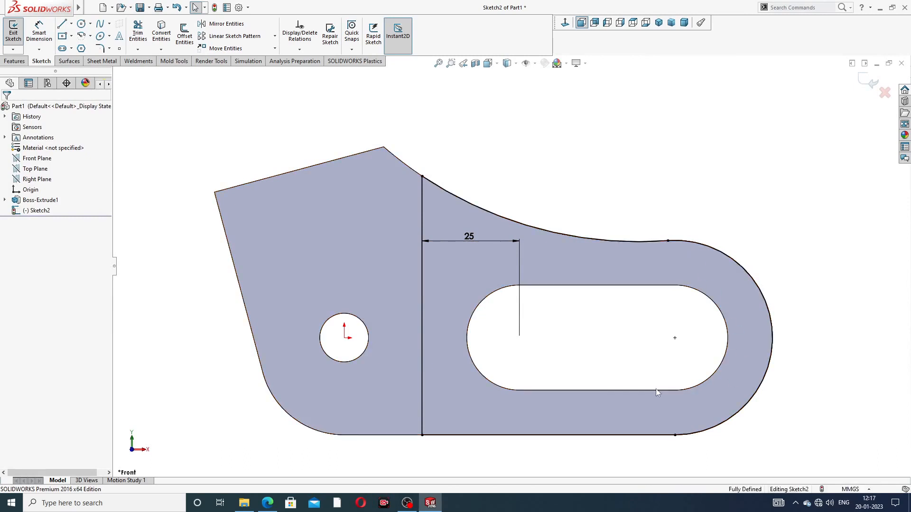
Extrude-cut the closed profile through the body with the Mid Plane end condition and a depth of 16 mm
{"action": "scroll", "coordinate": [541, 325], "scroll_direction": "up", "scroll_amount": 3}
{"action": "middle_click_drag", "start_coordinate": [540, 323], "coordinate": [511, 378]}
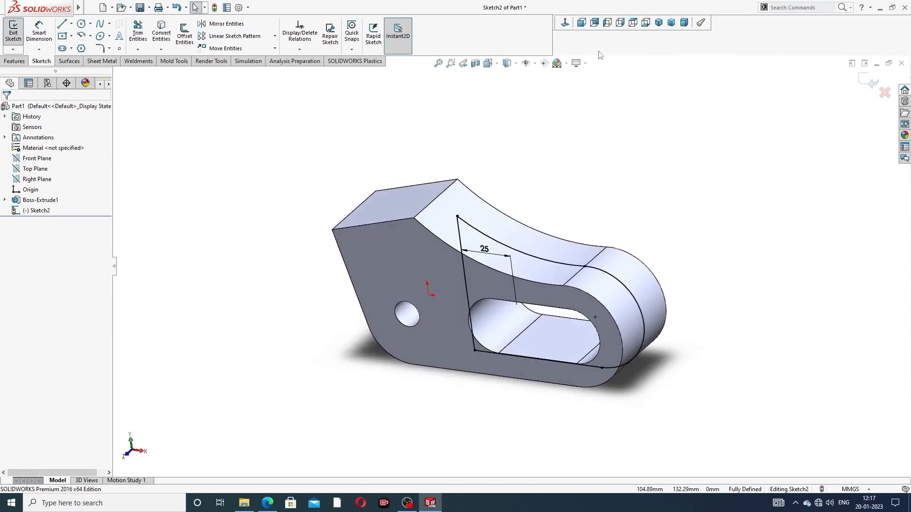
{"action": "left_click", "coordinate": [565, 23]}
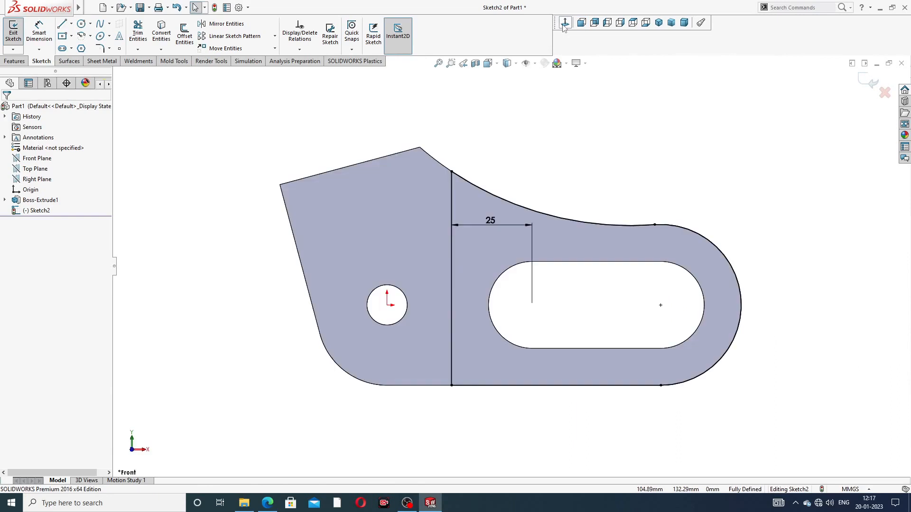
{"action": "left_click", "coordinate": [659, 23]}
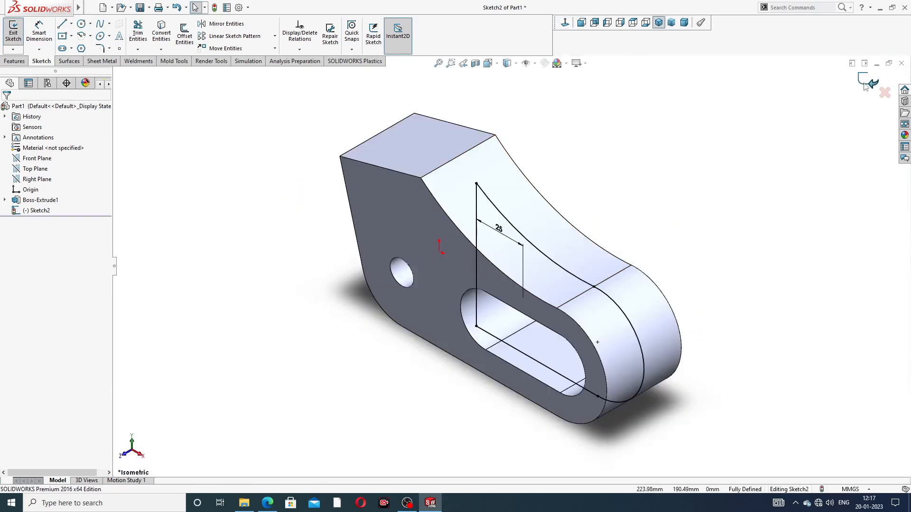
{"action": "left_click", "coordinate": [18, 62]}
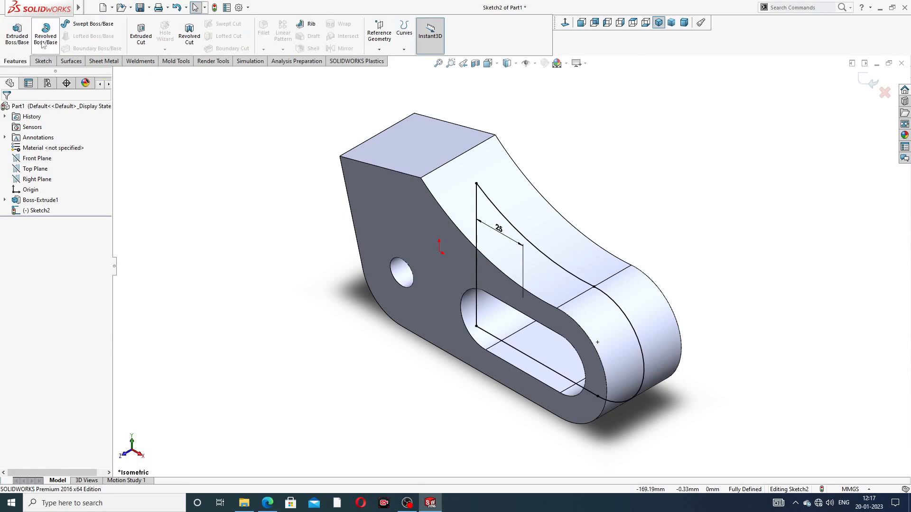
{"action": "left_click", "coordinate": [145, 41]}
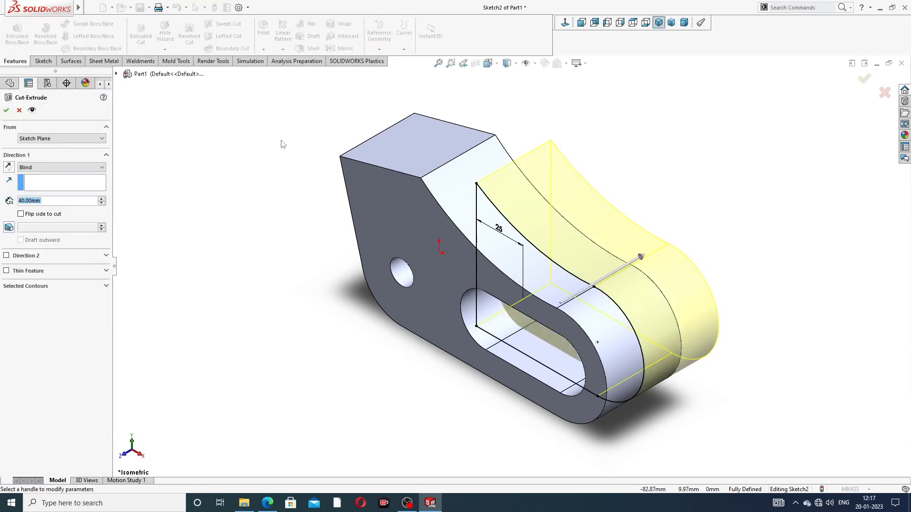
{"action": "left_click", "coordinate": [52, 167]}
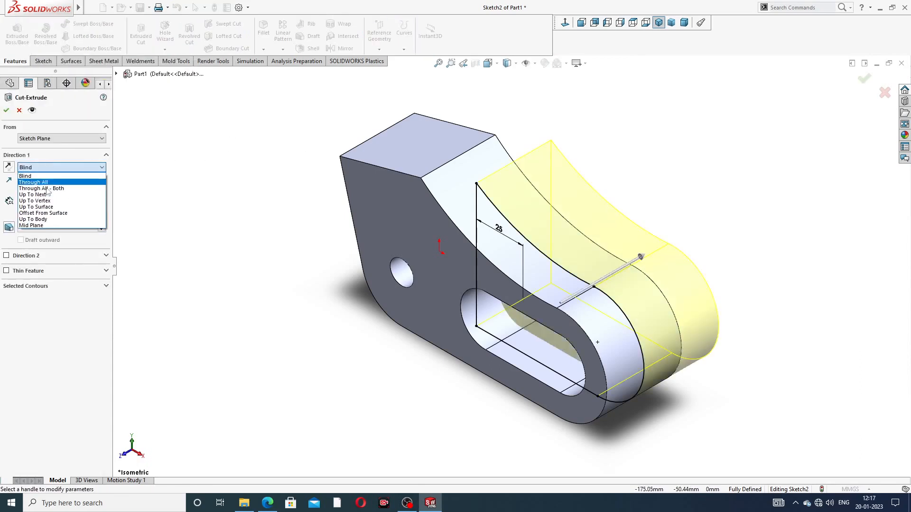
{"action": "left_click", "coordinate": [50, 228]}
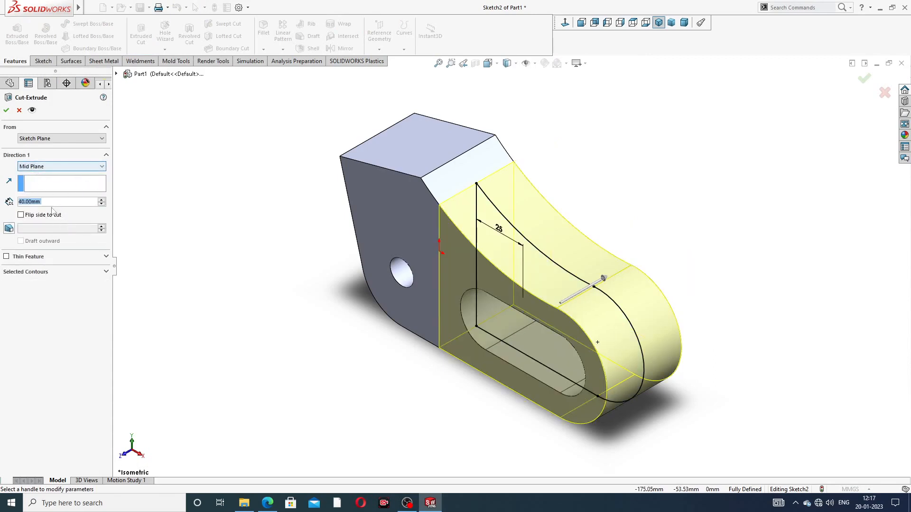
{"action": "type", "text": "16"}
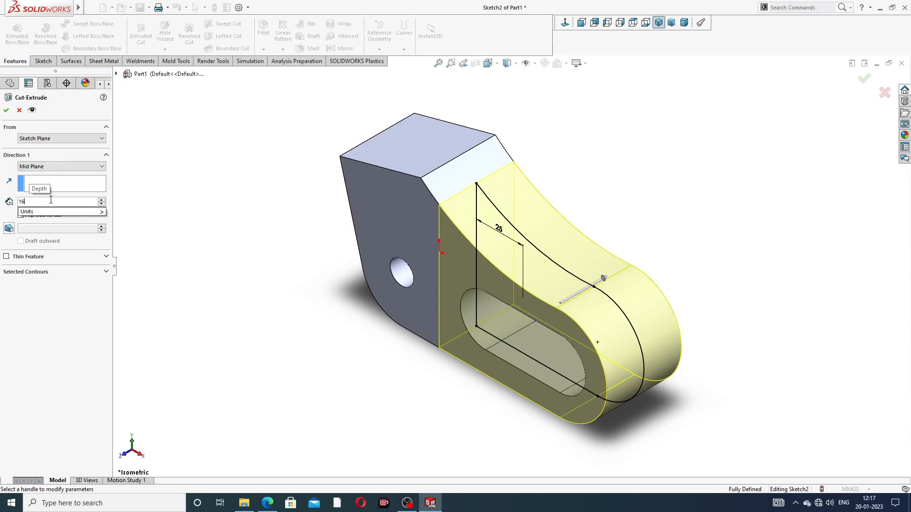
{"action": "key", "text": "Return"}
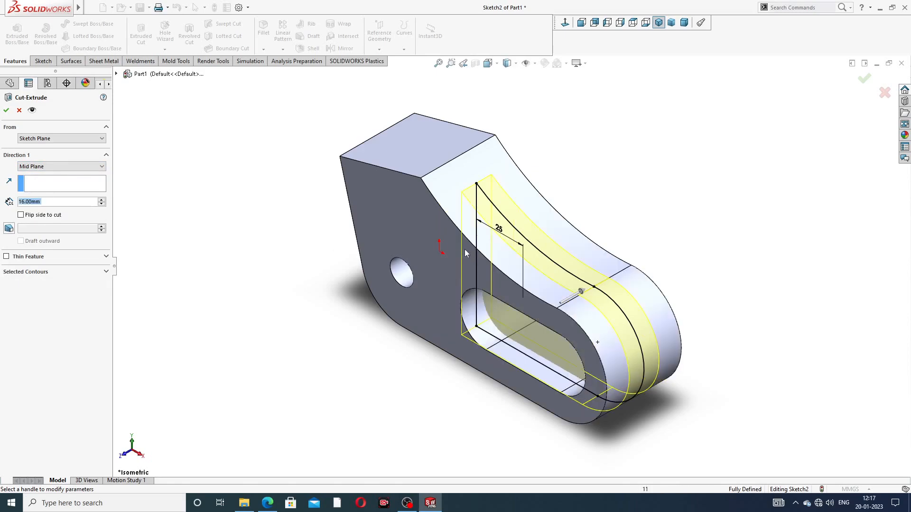
{"action": "left_click", "coordinate": [6, 111]}
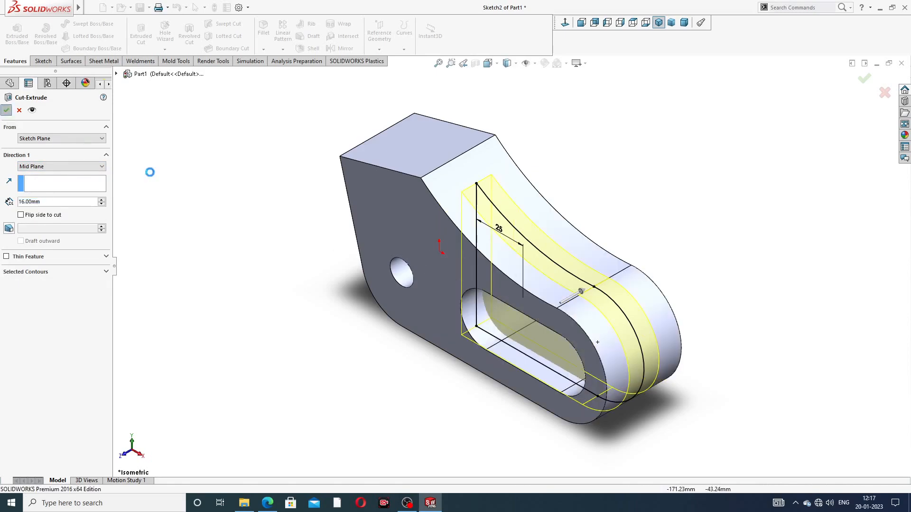
Inspect the fork cutout from several angles and compare the part with the PDF drawing for remaining features
{"action": "middle_click_drag", "start_coordinate": [567, 267], "coordinate": [570, 286]}
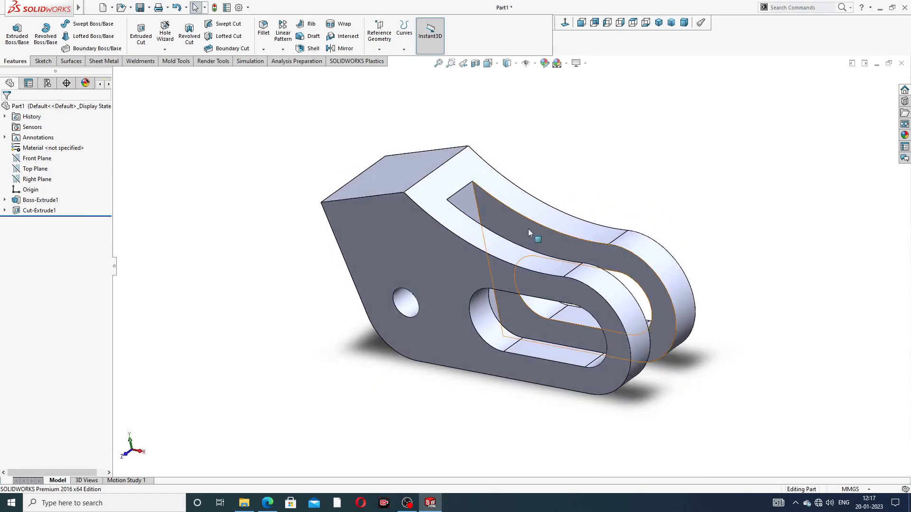
{"action": "left_click", "coordinate": [267, 503]}
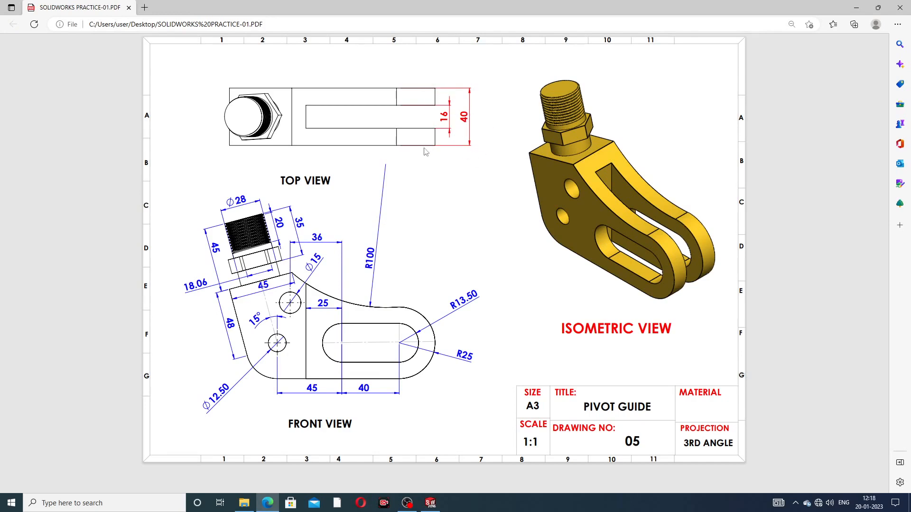
{"action": "left_click", "coordinate": [431, 503]}
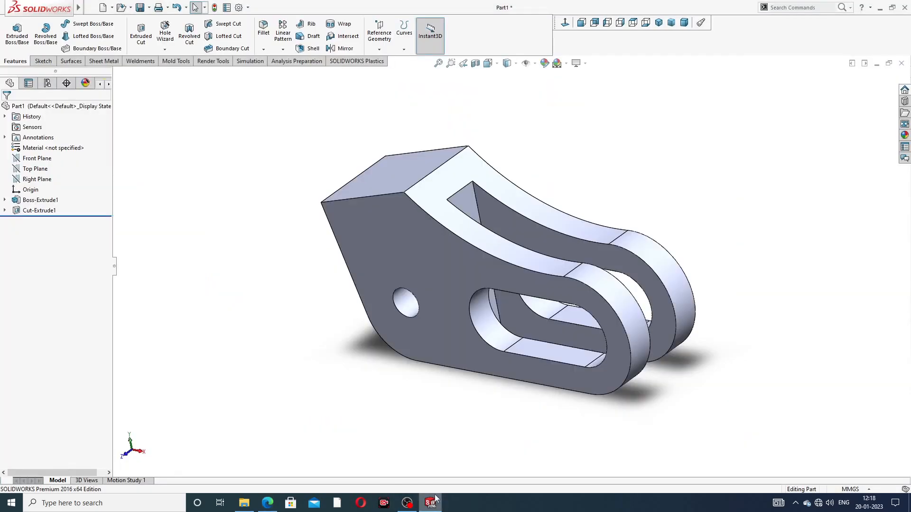
{"action": "middle_click_drag", "start_coordinate": [611, 279], "coordinate": [658, 273]}
{"action": "middle_click_drag", "start_coordinate": [368, 213], "coordinate": [319, 232]}
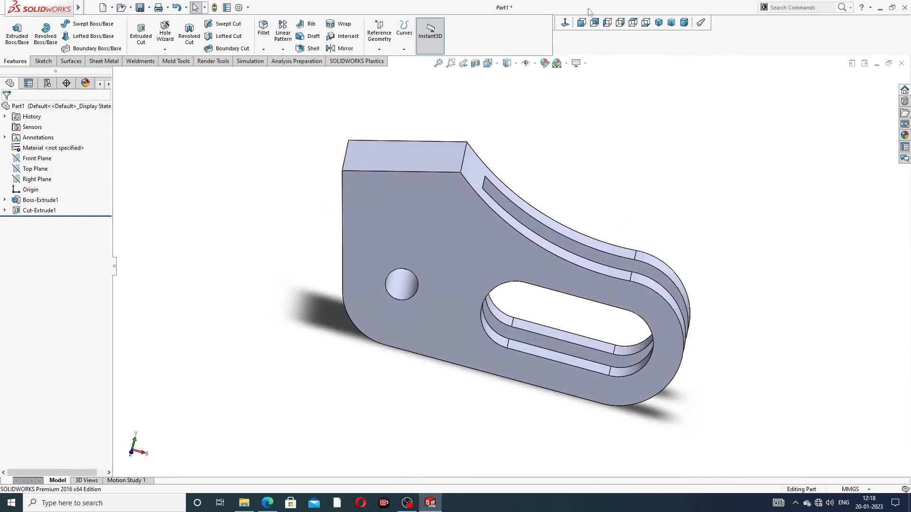
Turn on the Cartoon display effect for the model
{"action": "left_click", "coordinate": [586, 64]}
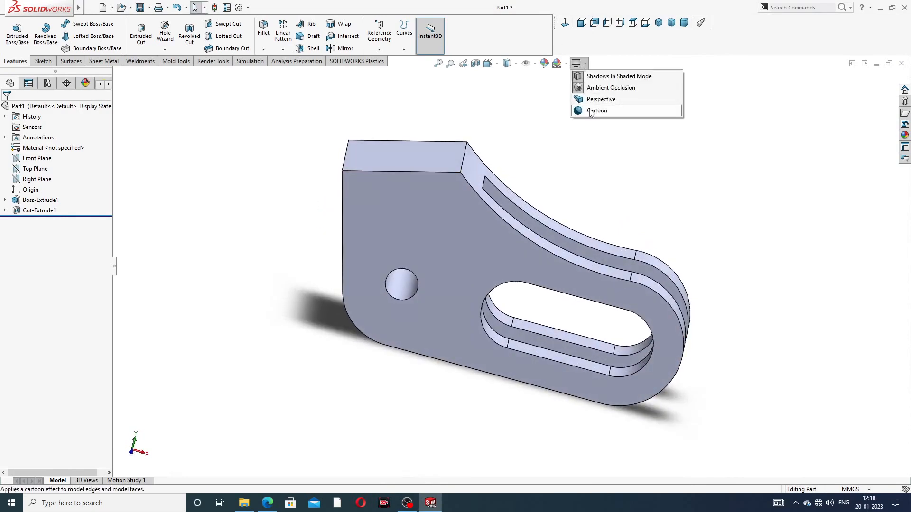
{"action": "left_click", "coordinate": [591, 111]}
{"action": "left_click", "coordinate": [512, 259]}
{"action": "middle_click_drag", "start_coordinate": [526, 156], "coordinate": [549, 172]}
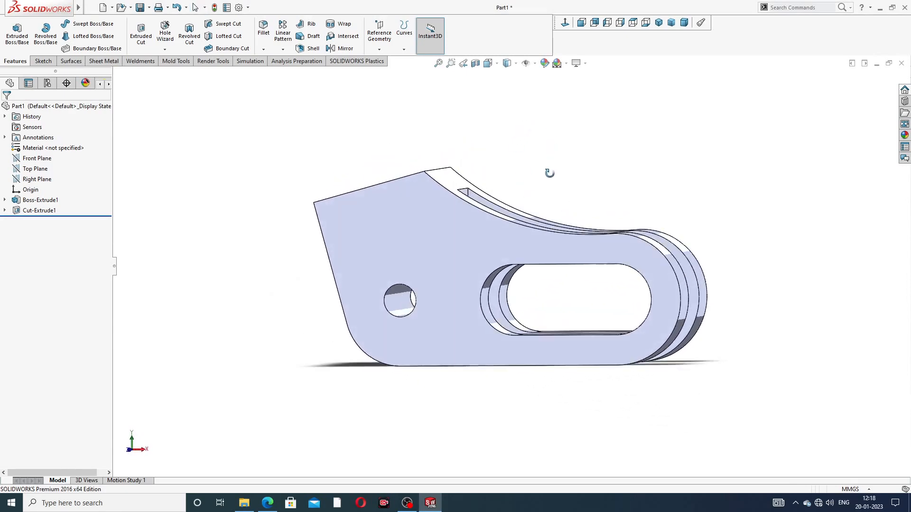
Browse the metal appearances and apply polished brass to the whole part
{"action": "left_click", "coordinate": [905, 135]}
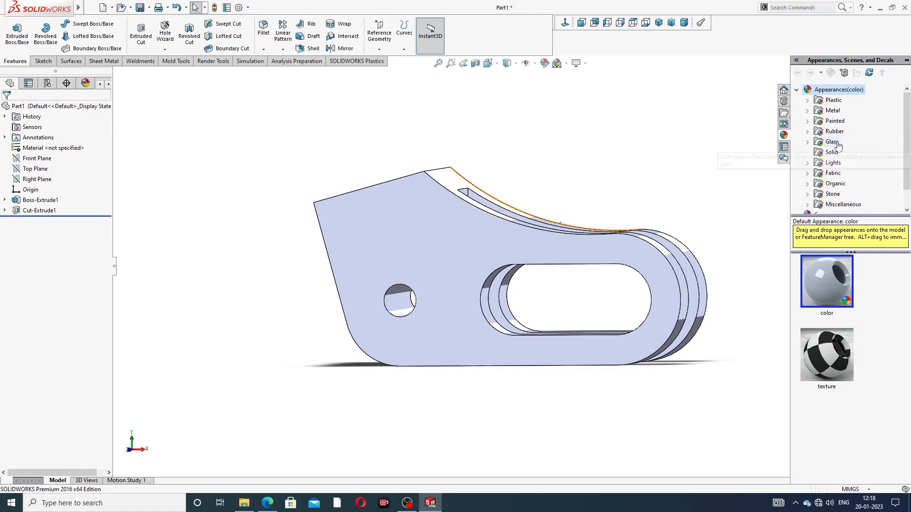
{"action": "left_click", "coordinate": [836, 142]}
{"action": "left_click", "coordinate": [837, 153]}
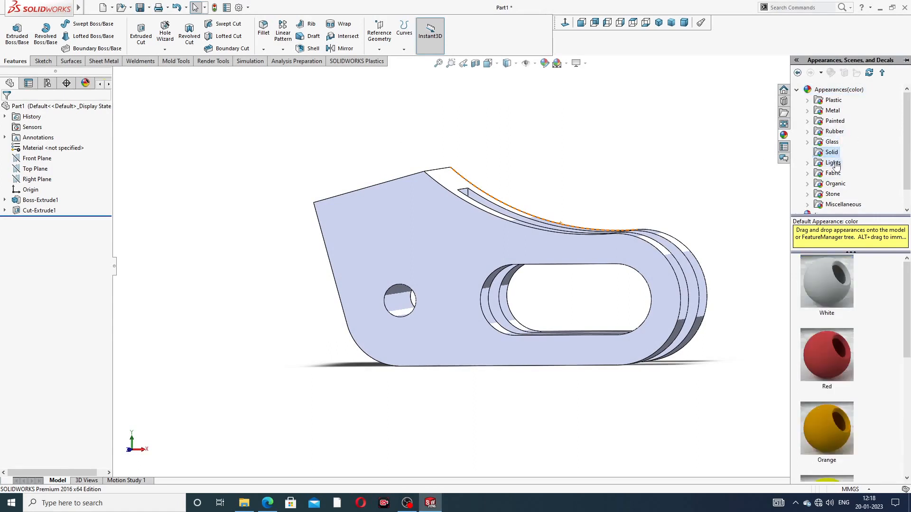
{"action": "left_click", "coordinate": [833, 162]}
{"action": "scroll", "coordinate": [836, 164], "scroll_direction": "down", "scroll_amount": 1}
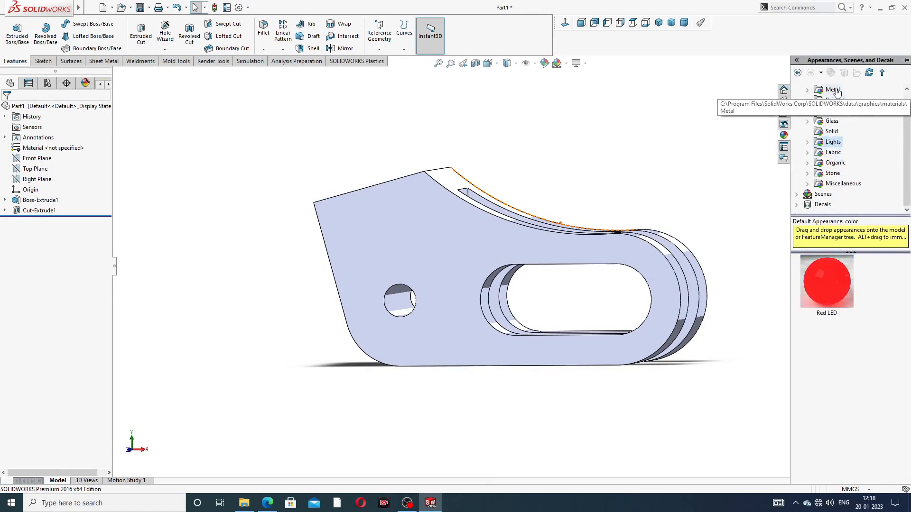
{"action": "double_click", "coordinate": [834, 90]}
{"action": "left_click", "coordinate": [846, 133]}
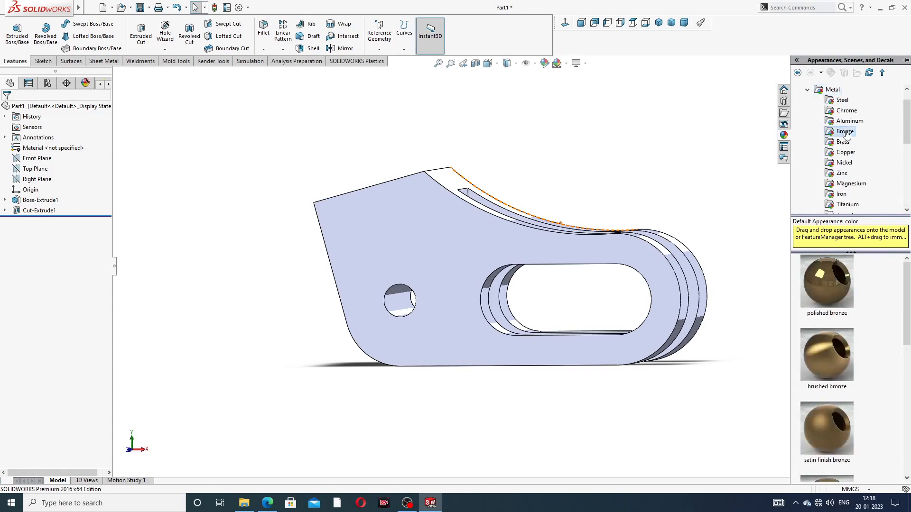
{"action": "left_click", "coordinate": [845, 143]}
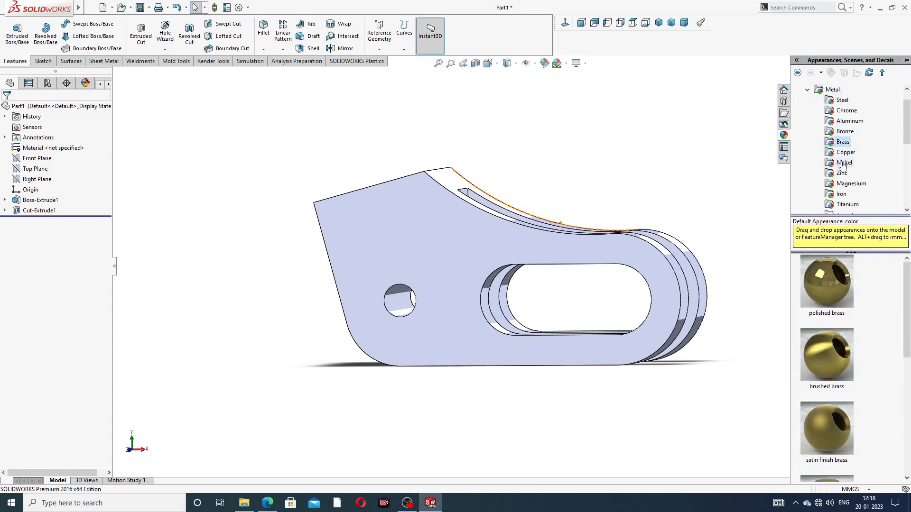
{"action": "left_click", "coordinate": [845, 154]}
{"action": "left_click", "coordinate": [846, 143]}
{"action": "double_click", "coordinate": [822, 269]}
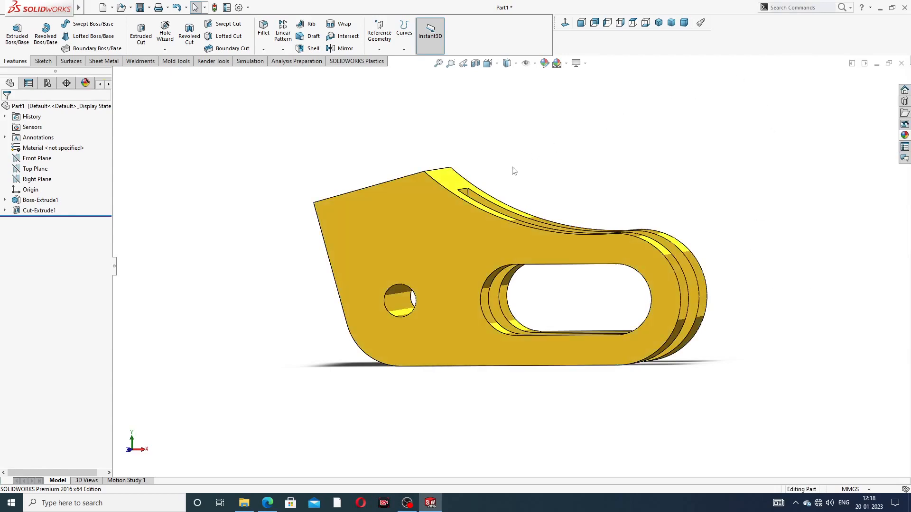
Sketch a circle about 22 mm in diameter on the body's front face, above the existing small hole
{"action": "middle_click_drag", "start_coordinate": [486, 223], "coordinate": [520, 191]}
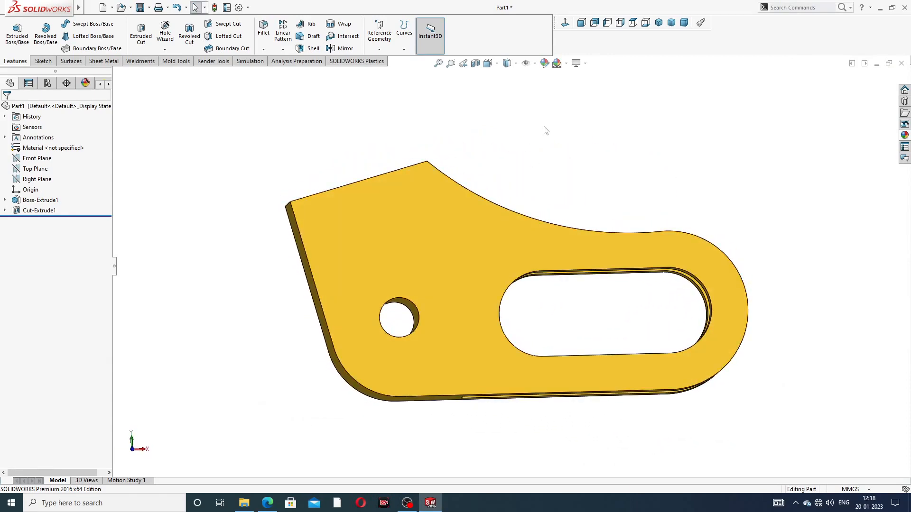
{"action": "left_click", "coordinate": [409, 219]}
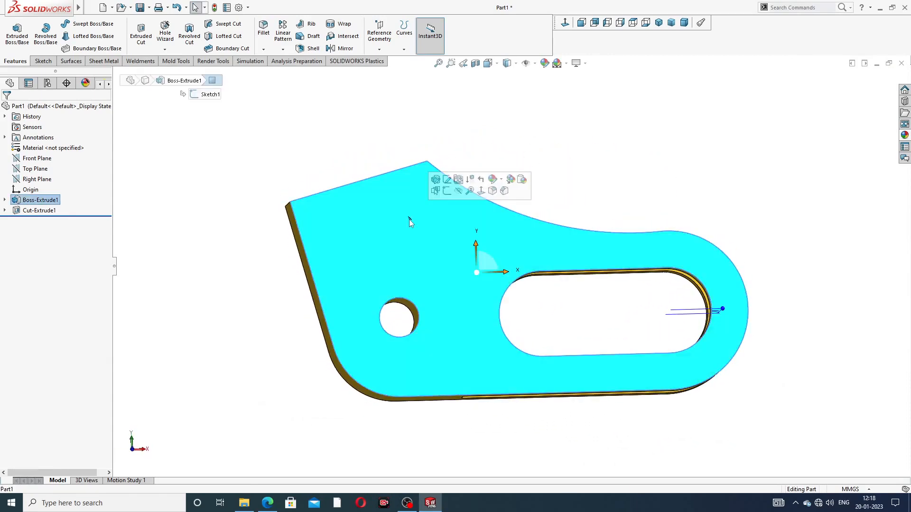
{"action": "left_click", "coordinate": [446, 191]}
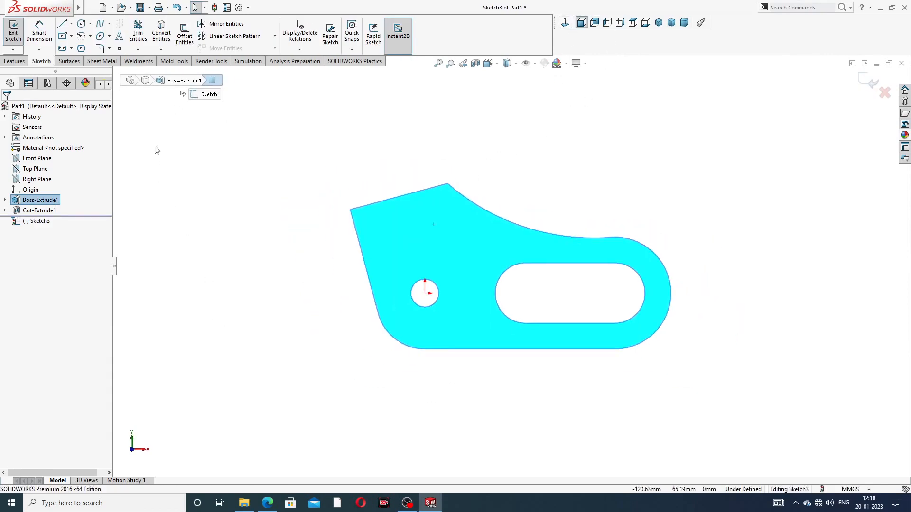
{"action": "left_click", "coordinate": [82, 25]}
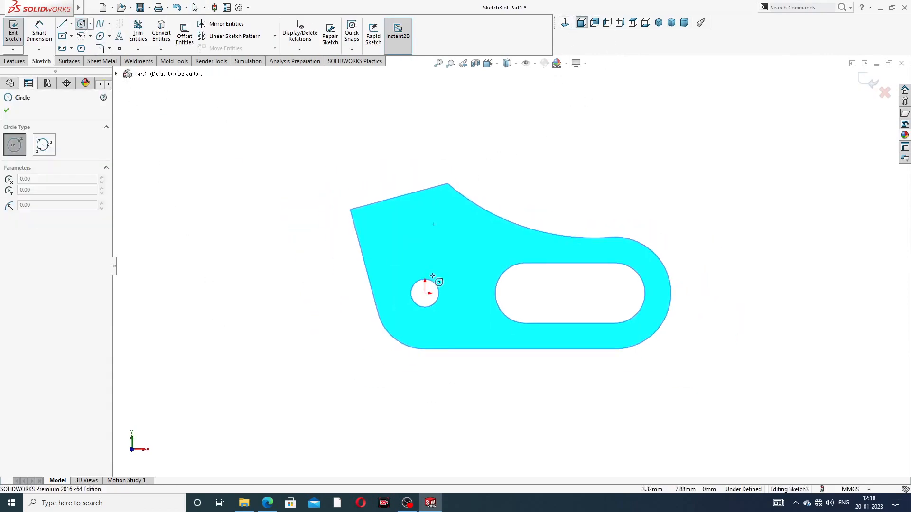
{"action": "left_click", "coordinate": [444, 238]}
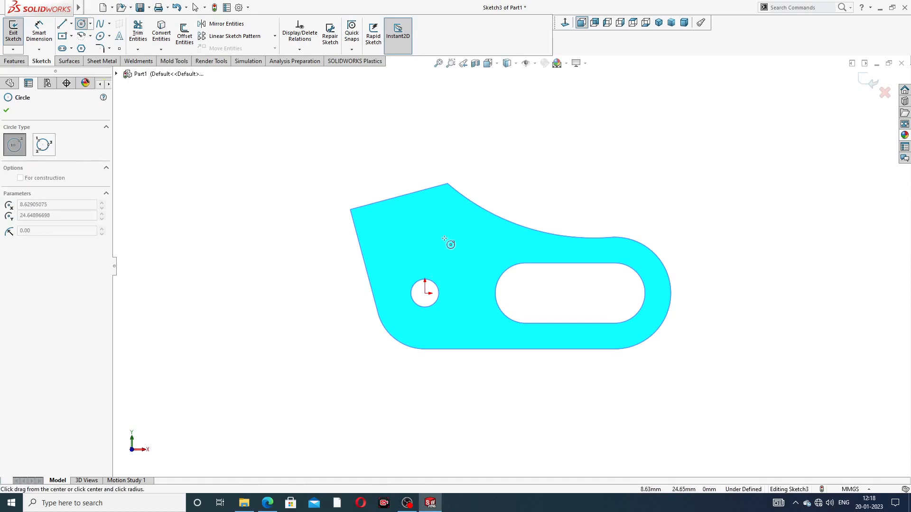
{"action": "left_click", "coordinate": [461, 221]}
{"action": "right_click", "coordinate": [526, 171]}
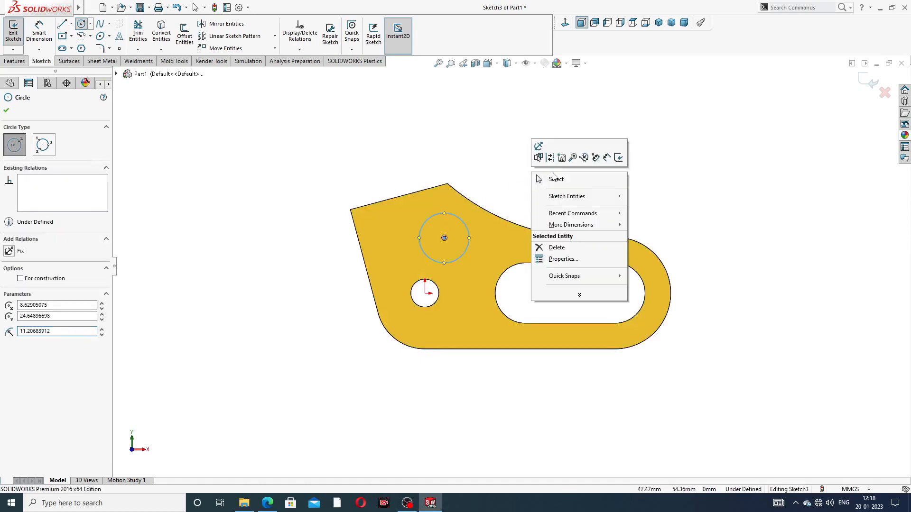
{"action": "left_click", "coordinate": [552, 177]}
Check the upper hole in the PDF drawing and dimension the new circle's diameter as 15 mm
{"action": "left_click", "coordinate": [269, 503]}
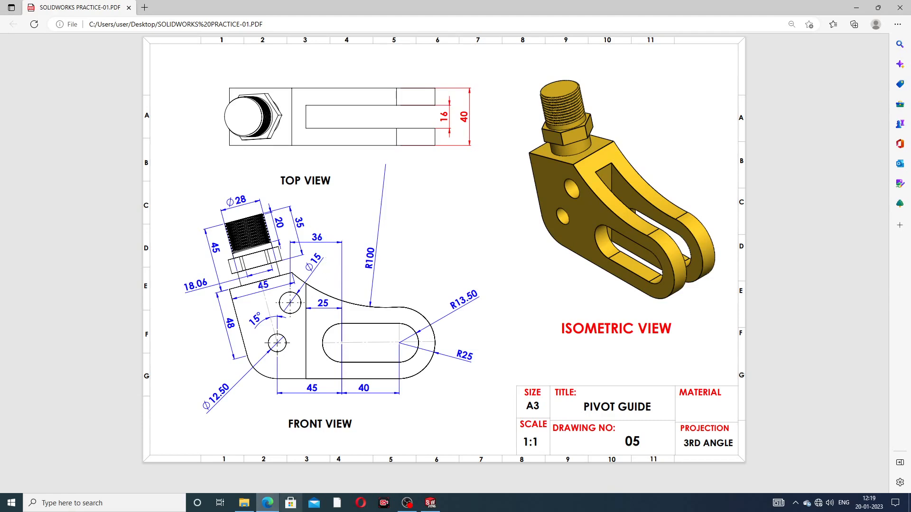
{"action": "left_click", "coordinate": [431, 504]}
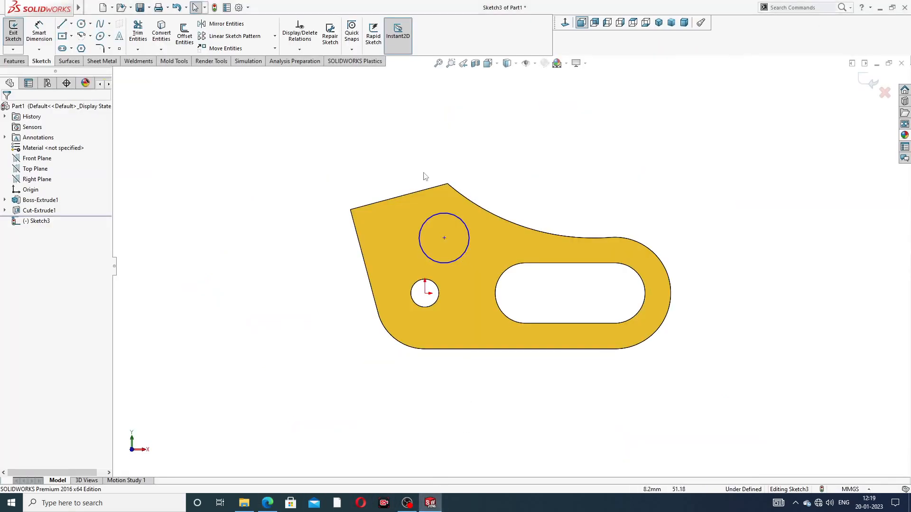
{"action": "left_click", "coordinate": [40, 38]}
{"action": "left_click", "coordinate": [463, 223]}
{"action": "left_click", "coordinate": [512, 195]}
{"action": "type", "text": "15"}
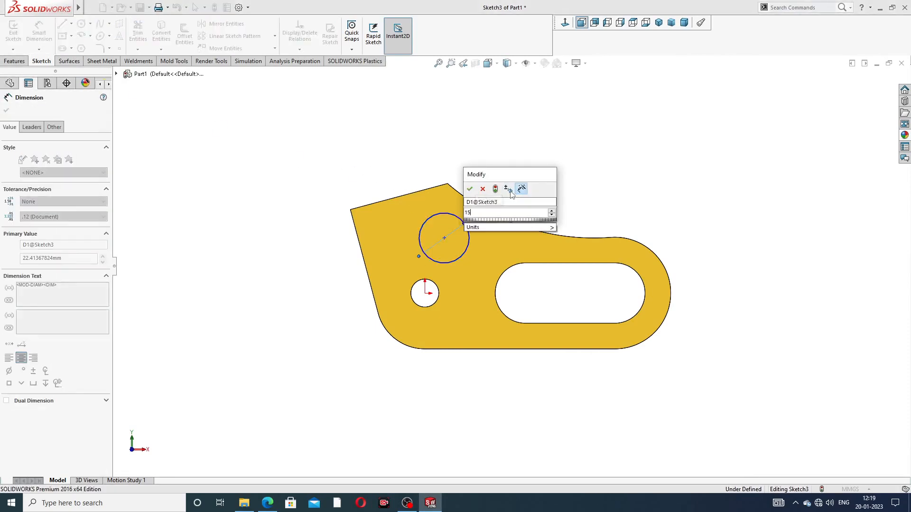
{"action": "key", "text": "Return"}
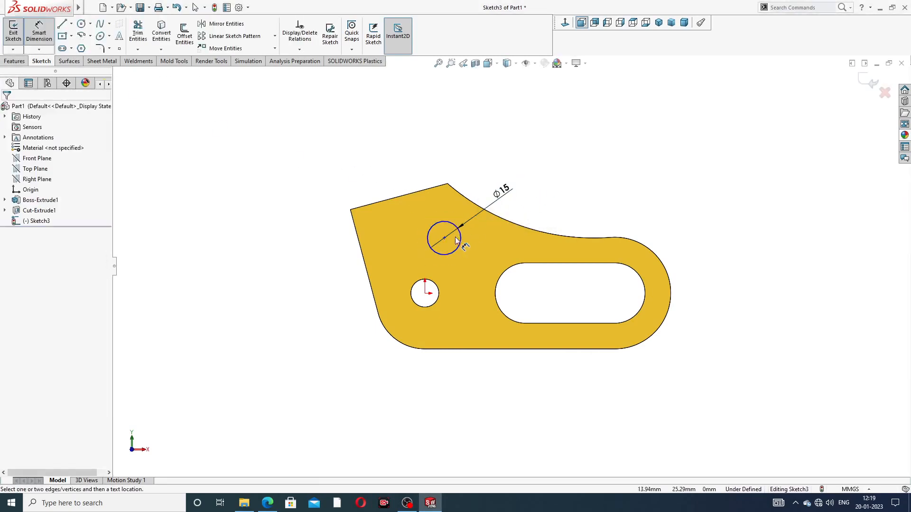
Dimension the horizontal distance from the circle's centre to the centre of the slot's nearer end arc as 36 mm
{"action": "left_click", "coordinate": [444, 237]}
{"action": "left_click", "coordinate": [502, 274]}
{"action": "left_click", "coordinate": [496, 176]}
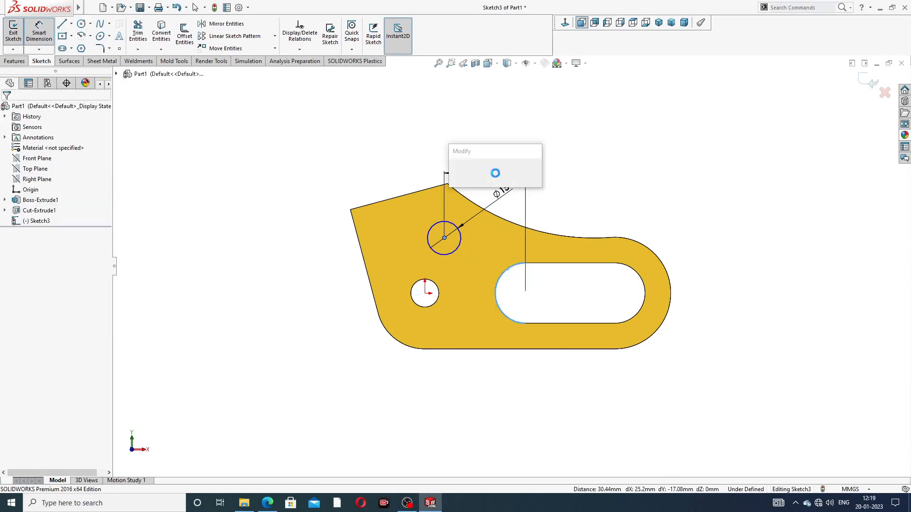
{"action": "type", "text": "36"}
{"action": "key", "text": "Return"}
{"action": "left_click", "coordinate": [589, 176]}
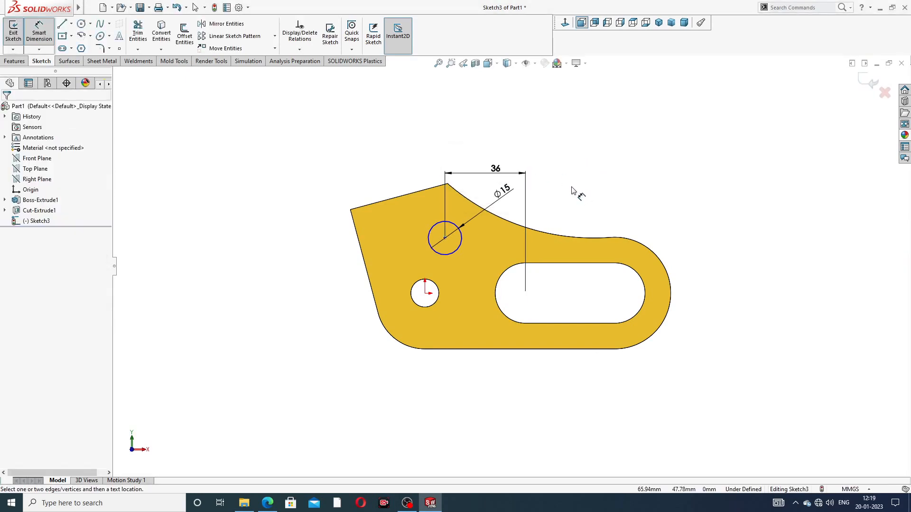
Recheck the PDF drawing, exit the sketch and extrude-cut the 15 mm circle with the Up To Next end condition
{"action": "left_click", "coordinate": [268, 503]}
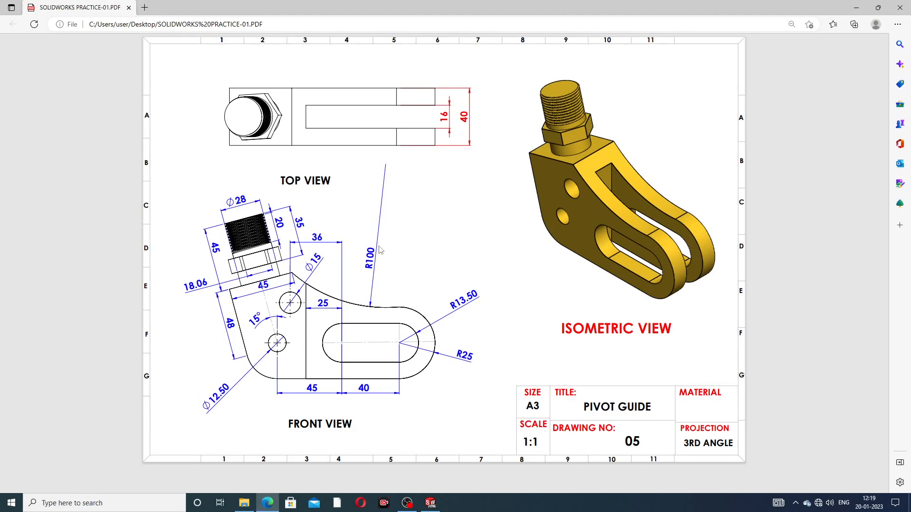
{"action": "left_click", "coordinate": [431, 503]}
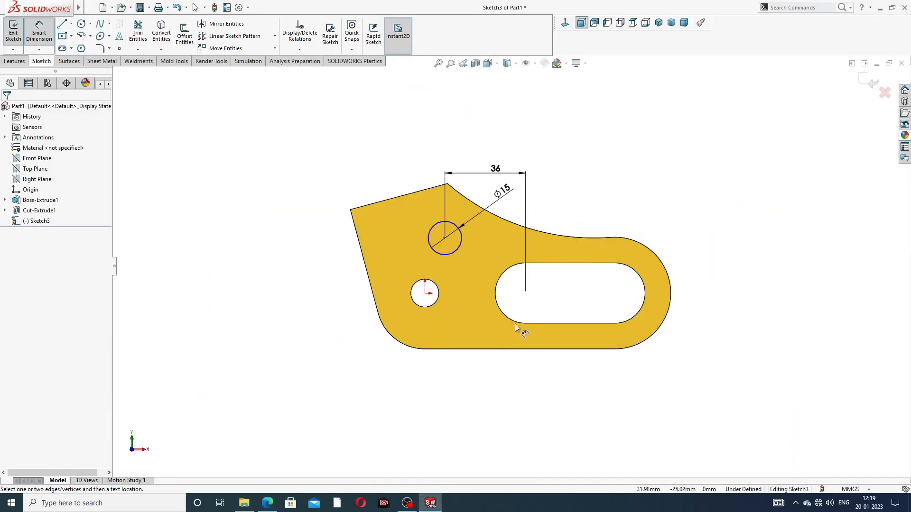
{"action": "right_click", "coordinate": [750, 107]}
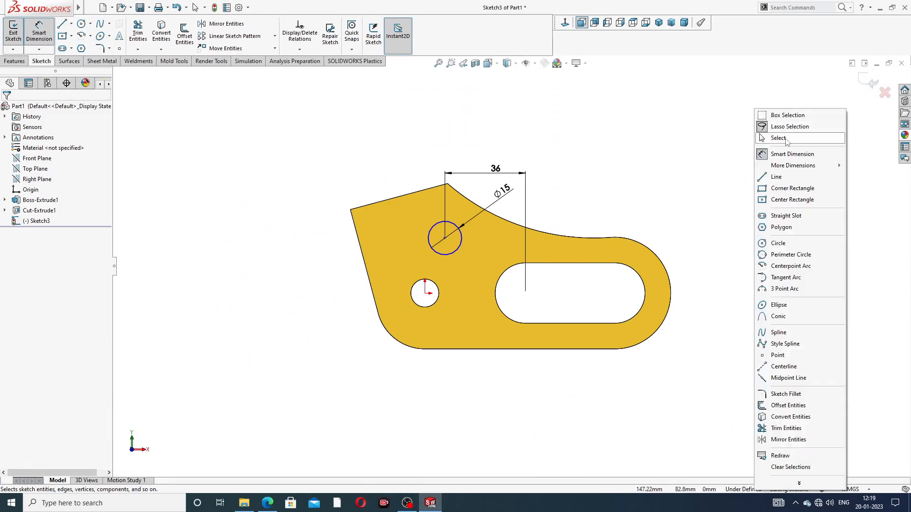
{"action": "left_click", "coordinate": [784, 137]}
{"action": "left_click", "coordinate": [868, 83]}
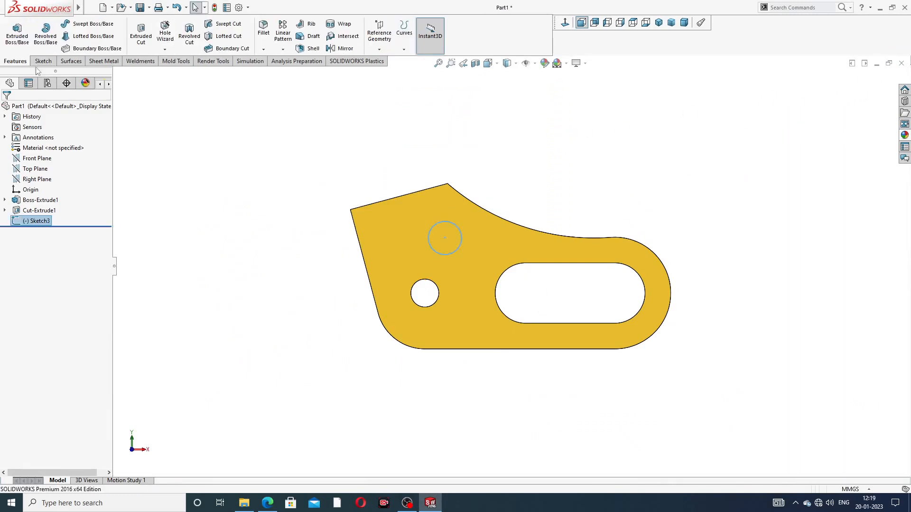
{"action": "left_click", "coordinate": [141, 43]}
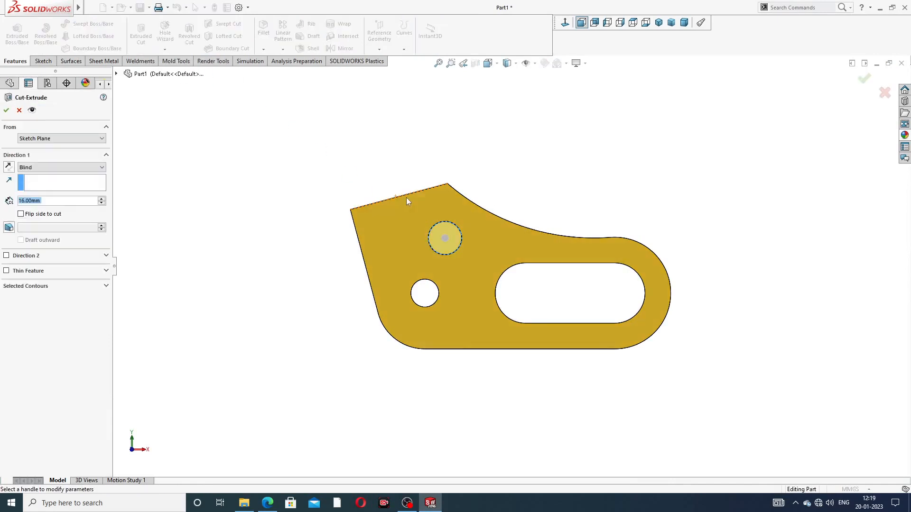
{"action": "middle_click_drag", "start_coordinate": [321, 245], "coordinate": [317, 263]}
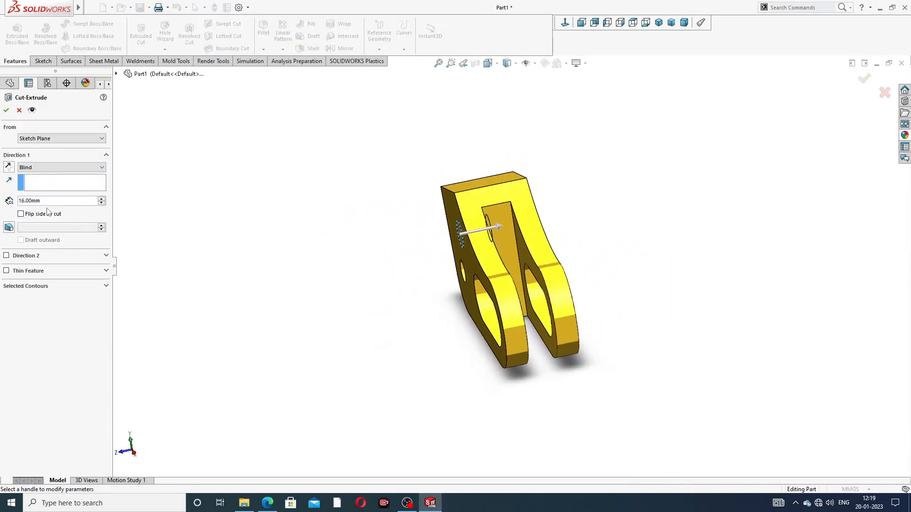
{"action": "left_click", "coordinate": [48, 167]}
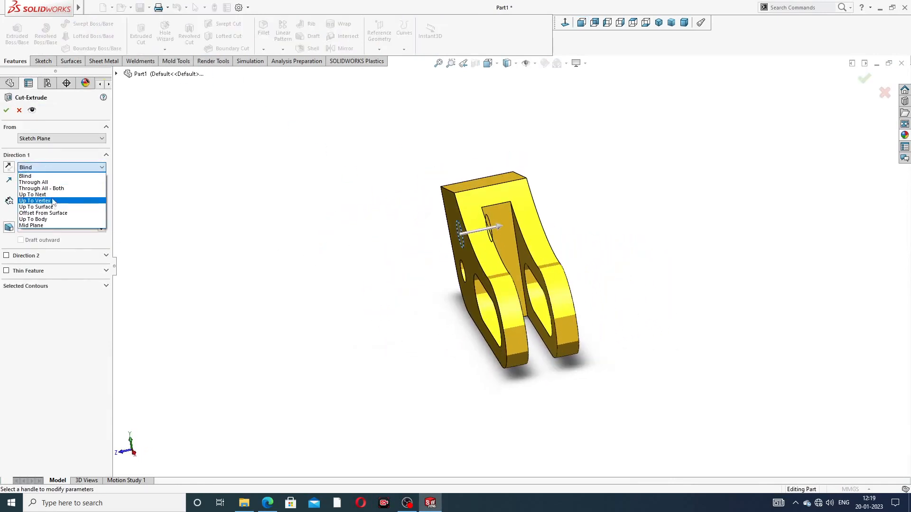
{"action": "left_click", "coordinate": [54, 194]}
{"action": "left_click", "coordinate": [6, 111]}
{"action": "mouse_move", "coordinate": [314, 280]}
{"action": "middle_mouse_down"}
{"action": "mouse_move", "coordinate": [458, 256]}
{"action": "mouse_move", "coordinate": [433, 258]}
{"action": "mouse_move", "coordinate": [467, 239]}
{"action": "middle_mouse_up"}
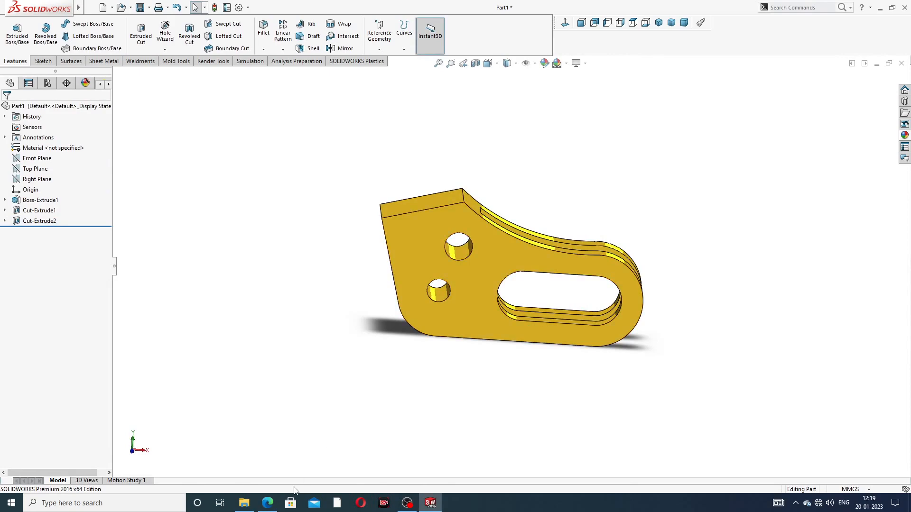
Consult the PDF drawing for the threaded stud and start a sketch on the body's slanted top face, viewed normal to it
{"action": "left_click", "coordinate": [267, 503]}
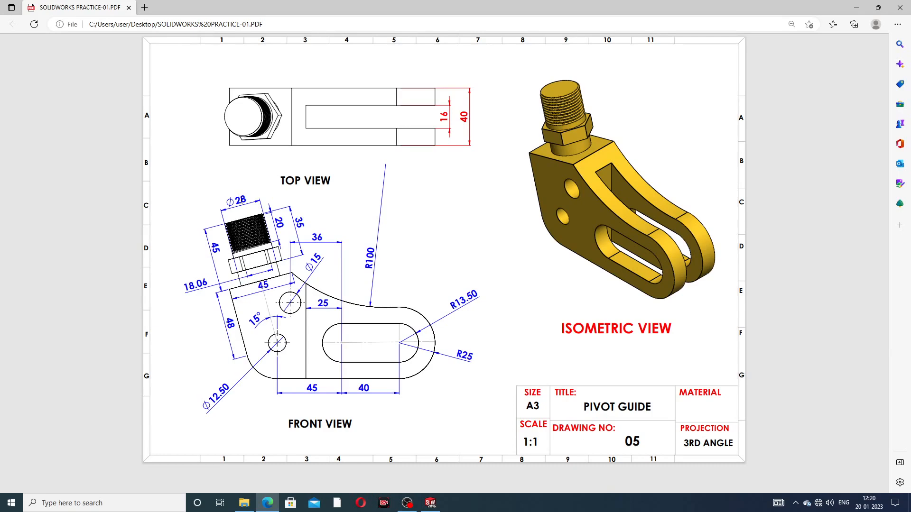
{"action": "left_click", "coordinate": [429, 503]}
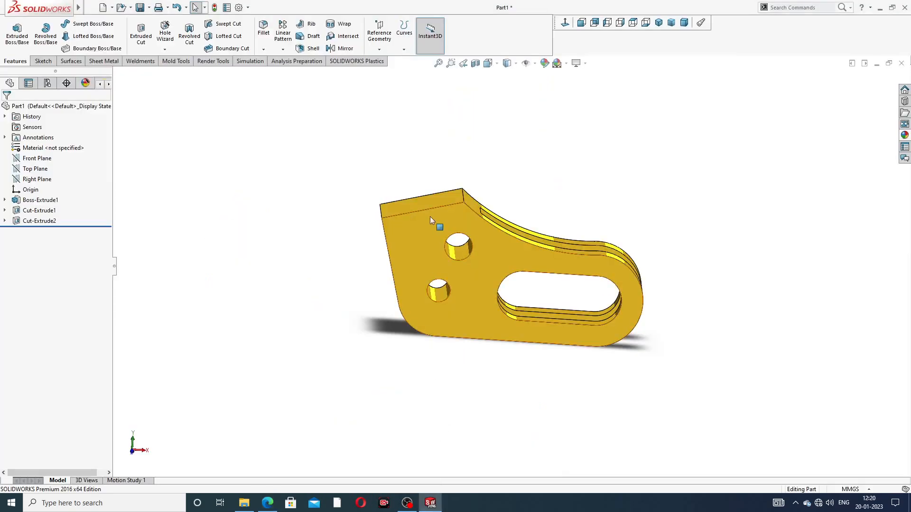
{"action": "middle_click_drag", "start_coordinate": [434, 264], "coordinate": [436, 228]}
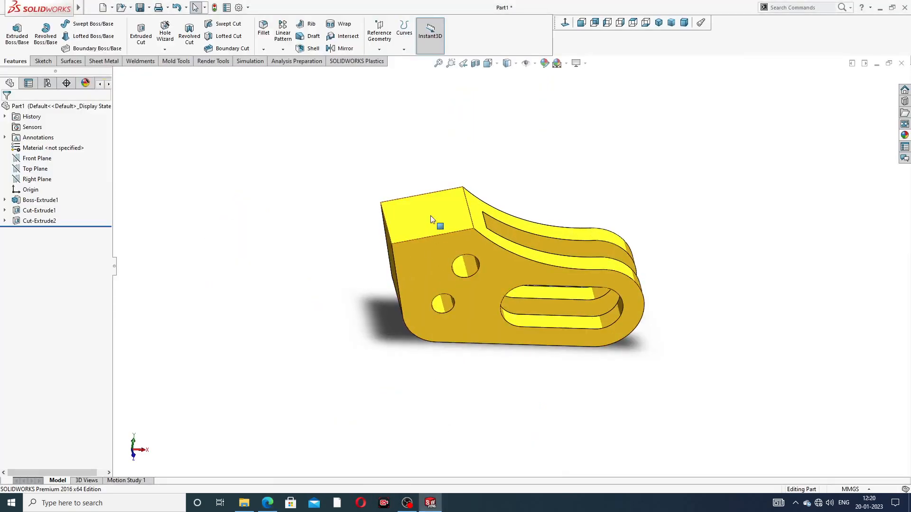
{"action": "left_click", "coordinate": [431, 208]}
{"action": "left_click", "coordinate": [468, 180]}
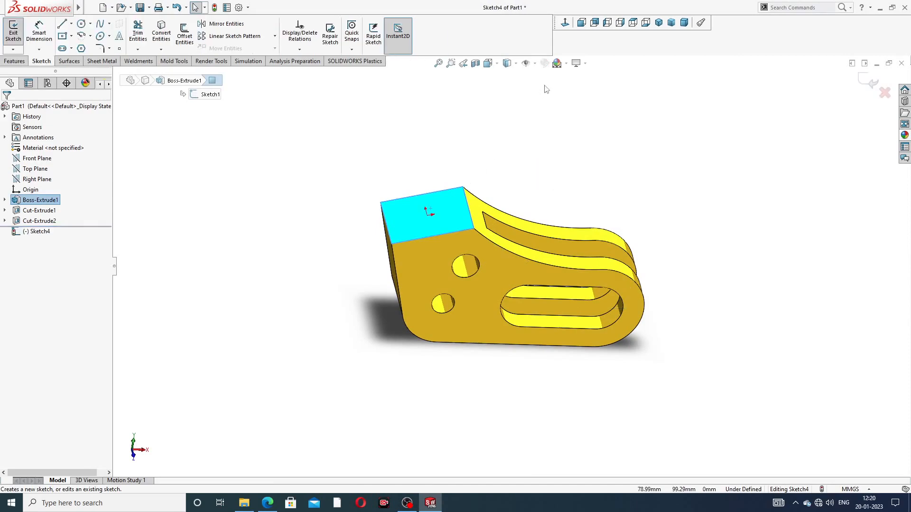
{"action": "left_click", "coordinate": [564, 23]}
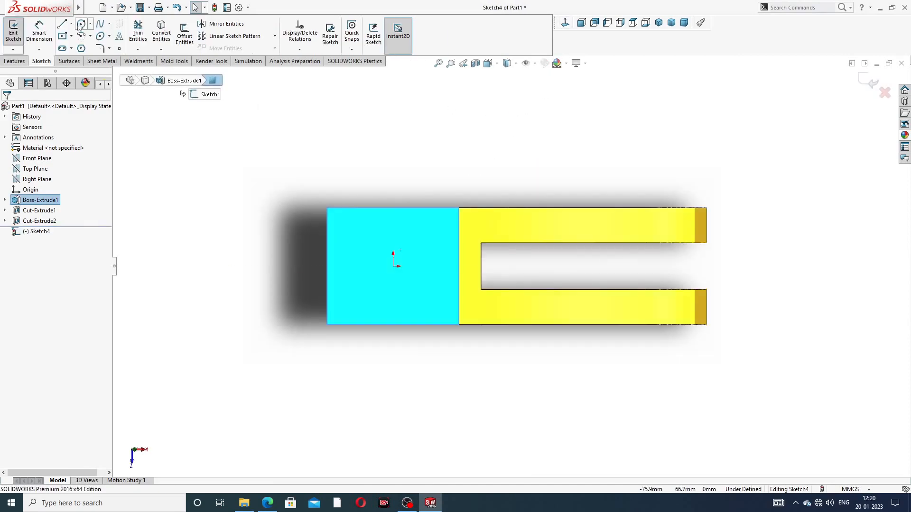
Draw a circle centred on the sketch origin on the slanted top face
{"action": "left_click", "coordinate": [81, 24]}
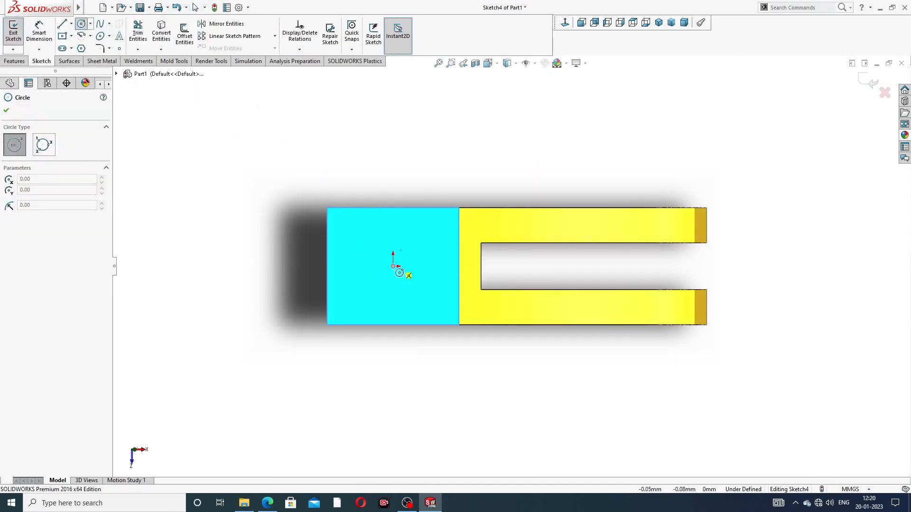
{"action": "left_click", "coordinate": [394, 266]}
{"action": "left_click", "coordinate": [406, 228]}
{"action": "right_click", "coordinate": [527, 134]}
{"action": "left_click", "coordinate": [536, 134]}
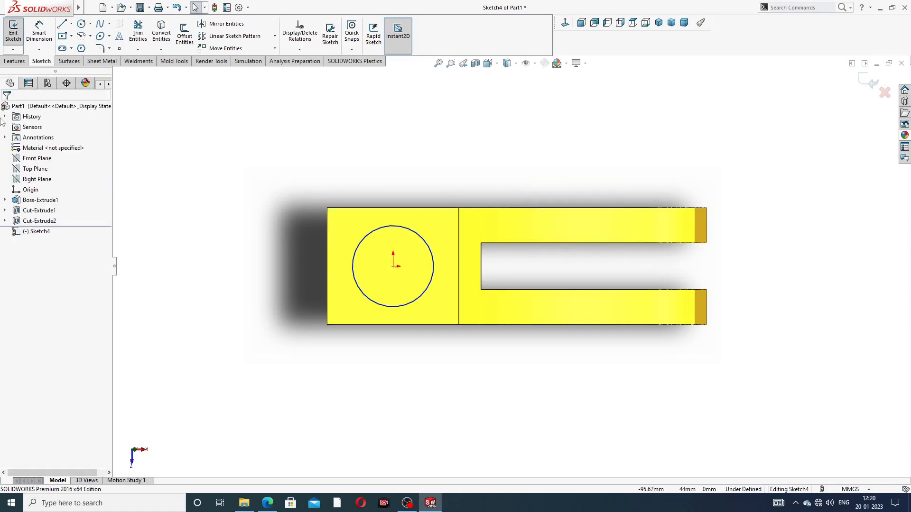
Dimension the circle on the slanted top face to a 28 mm diameter
{"action": "left_click", "coordinate": [39, 33]}
{"action": "left_click", "coordinate": [421, 240]}
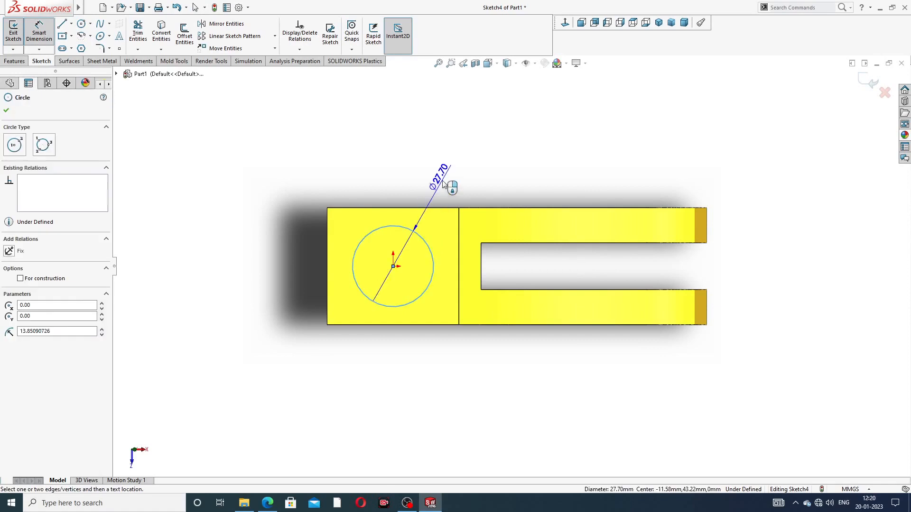
{"action": "left_click", "coordinate": [438, 185]}
{"action": "type", "text": "28"}
{"action": "key", "text": "Return"}
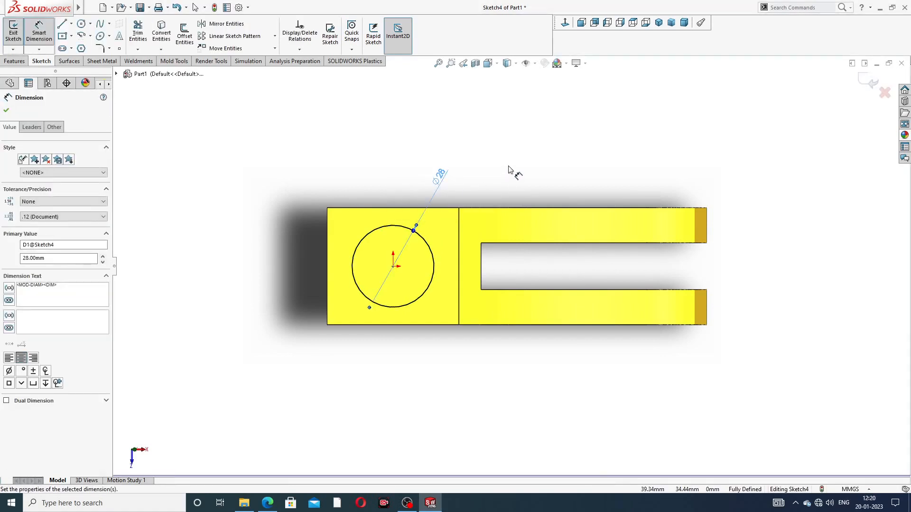
{"action": "right_click", "coordinate": [508, 170]}
{"action": "left_click", "coordinate": [526, 141]}
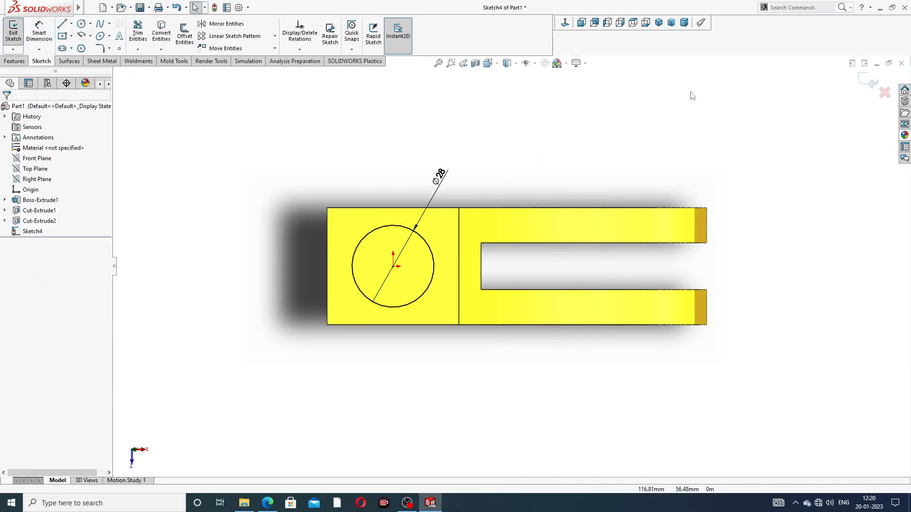
Extrude the 28 mm circle as a blind boss 45 mm from the slanted face
{"action": "left_click", "coordinate": [22, 61]}
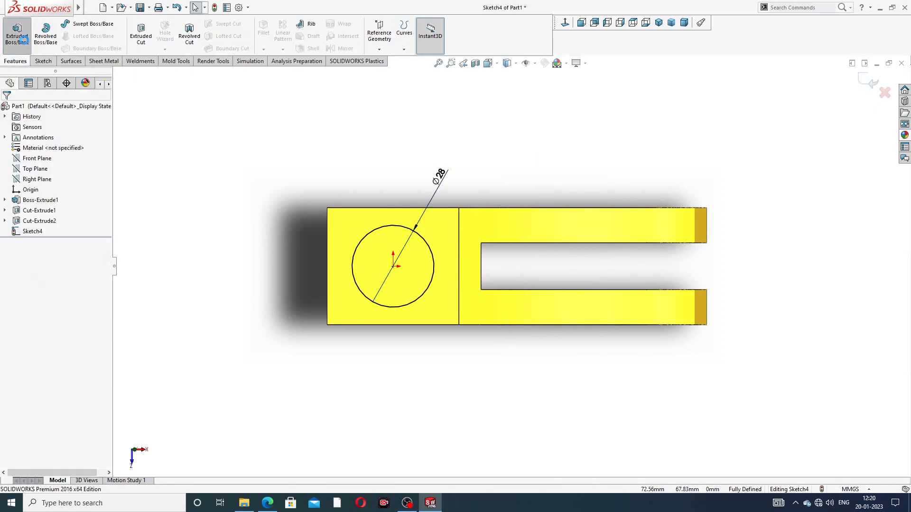
{"action": "left_click", "coordinate": [17, 33]}
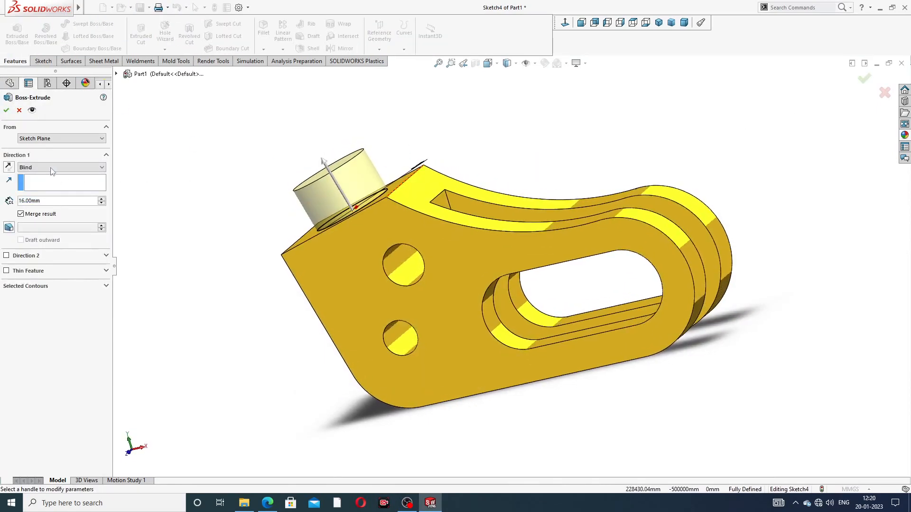
{"action": "double_click", "coordinate": [21, 201]}
{"action": "type", "text": "45"}
{"action": "key", "text": "Return"}
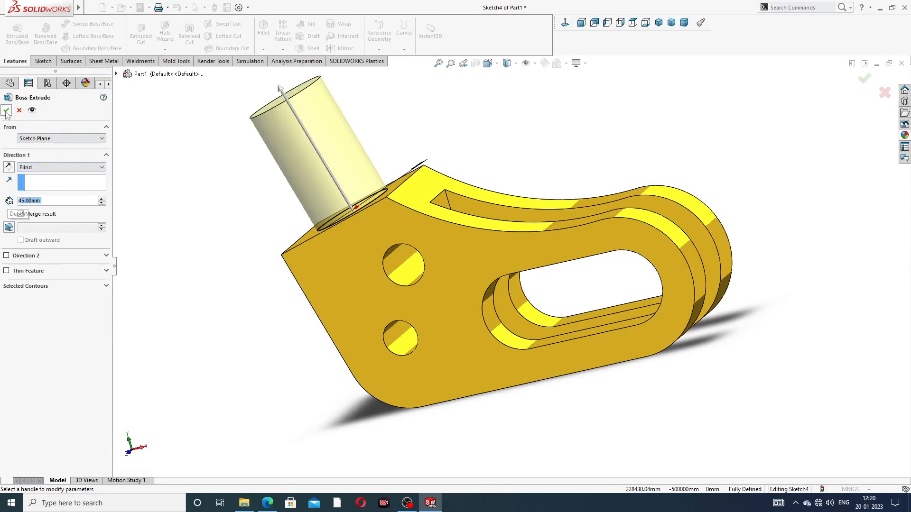
Start a sketch on the flat end face of the cylindrical stud
{"action": "middle_click_drag", "start_coordinate": [455, 158], "coordinate": [418, 171]}
{"action": "scroll", "coordinate": [460, 203], "scroll_direction": "up", "scroll_amount": 2}
{"action": "scroll", "coordinate": [457, 185], "scroll_direction": "down", "scroll_amount": 2}
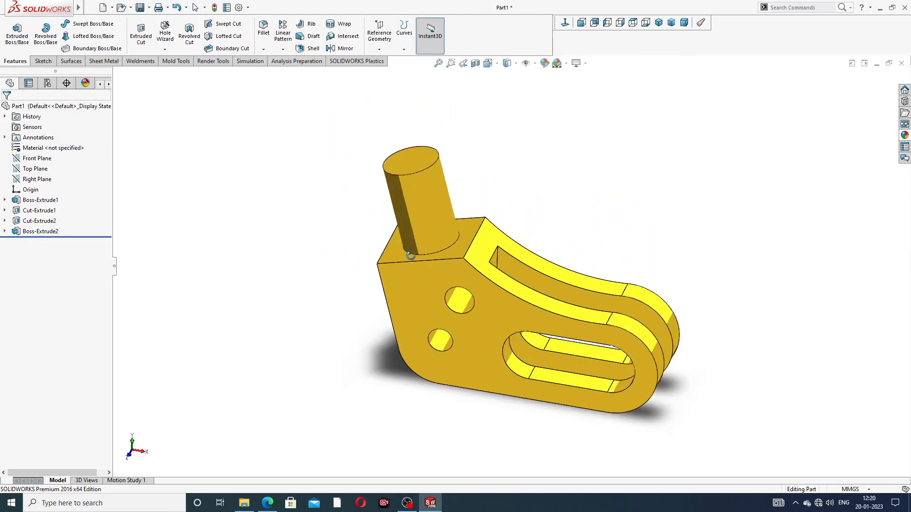
{"action": "left_click", "coordinate": [433, 155]}
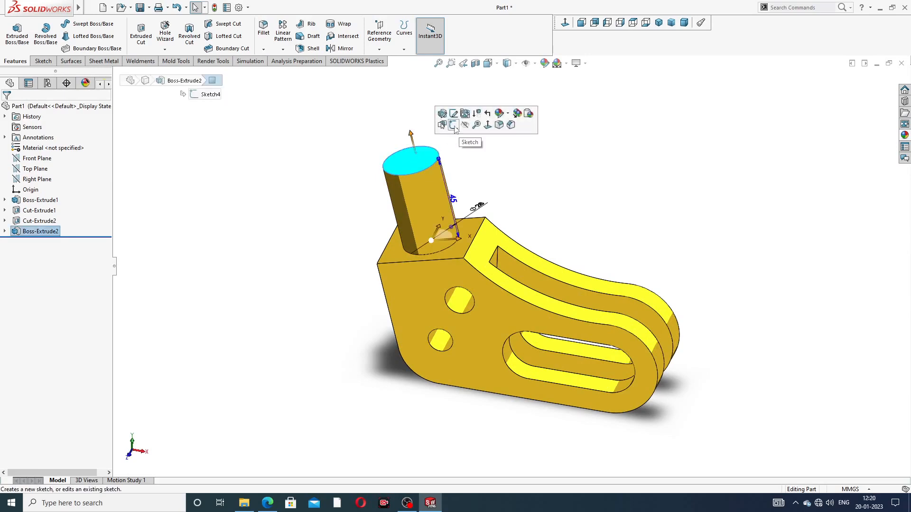
{"action": "left_click", "coordinate": [465, 114]}
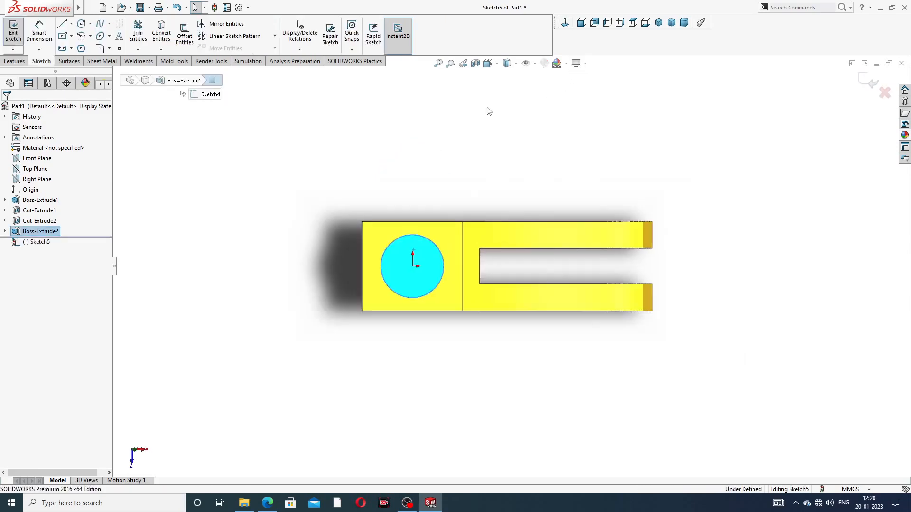
{"action": "left_click", "coordinate": [81, 49]}
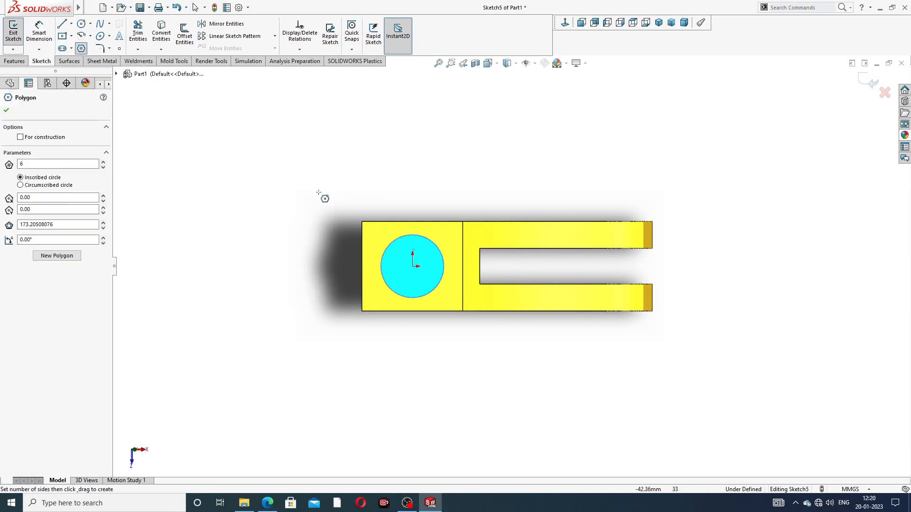
{"action": "left_click", "coordinate": [413, 266]}
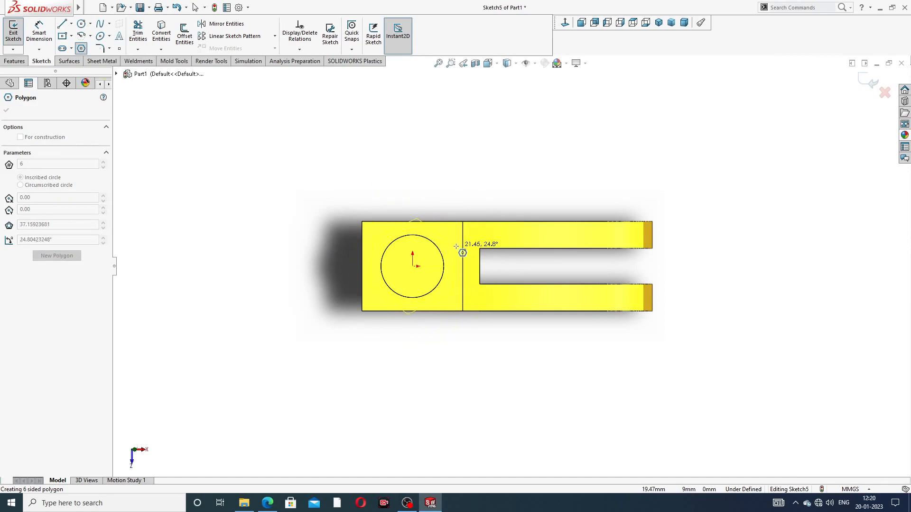
{"action": "key", "text": "Escape"}
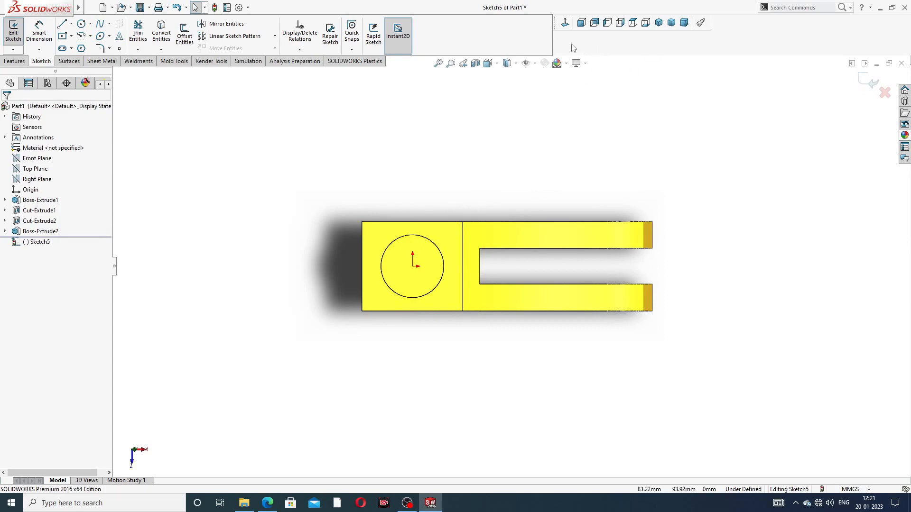
{"action": "left_click", "coordinate": [81, 48]}
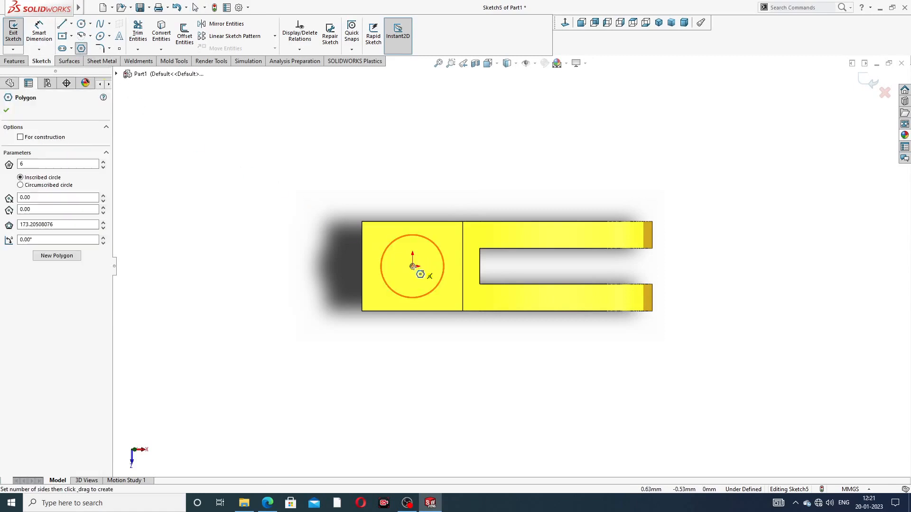
{"action": "right_click", "coordinate": [510, 137]}
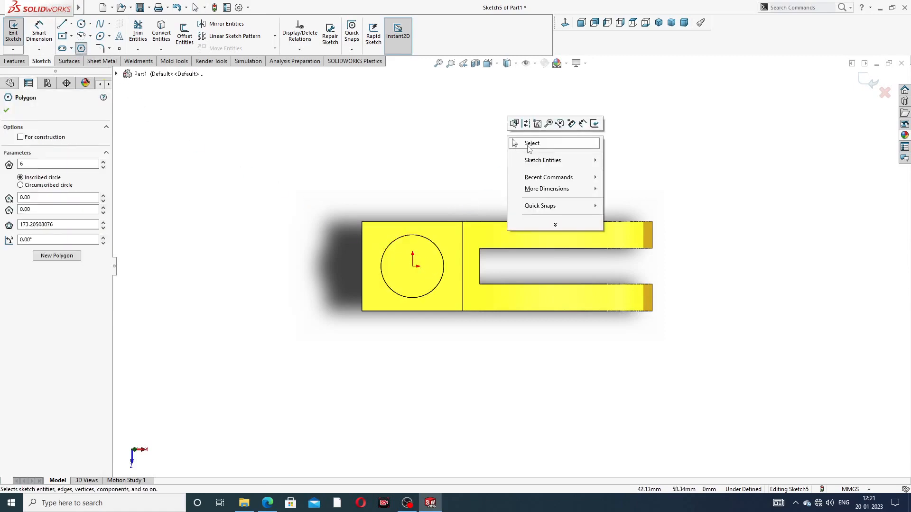
{"action": "left_click", "coordinate": [528, 144]}
{"action": "left_click", "coordinate": [565, 64]}
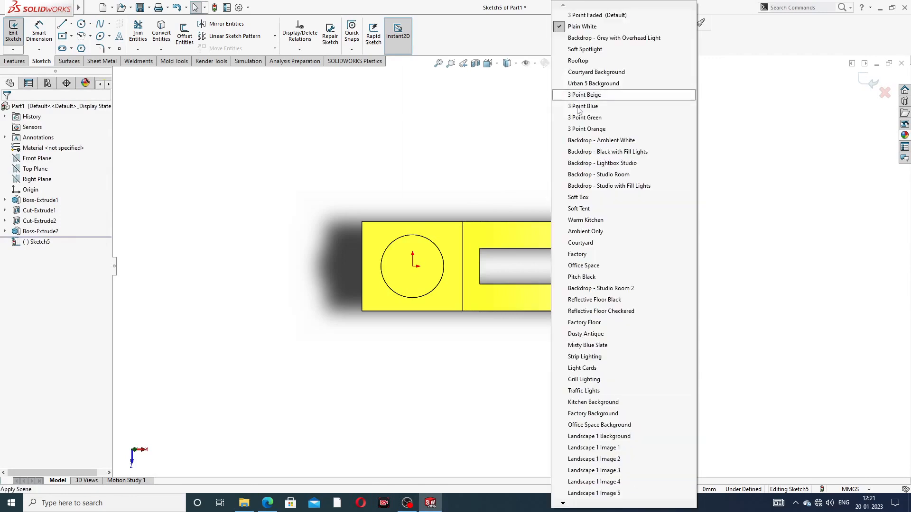
{"action": "left_click", "coordinate": [501, 86]}
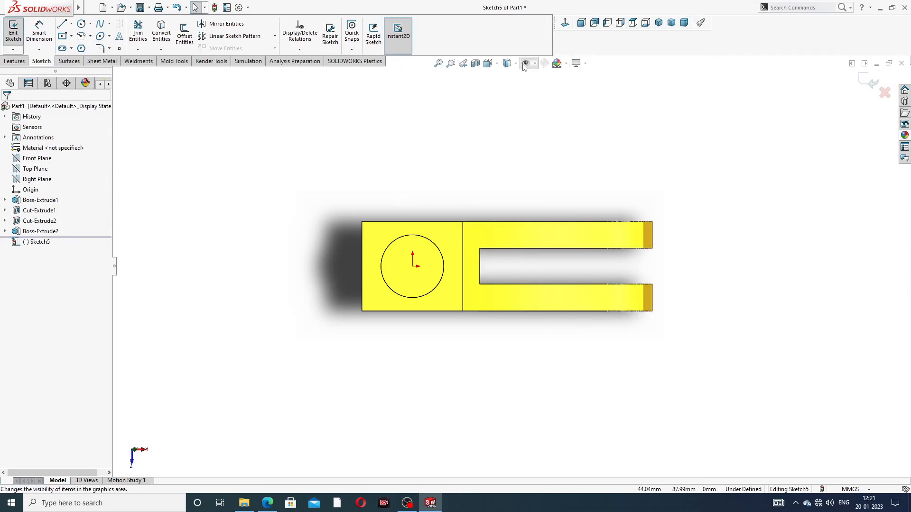
{"action": "left_click", "coordinate": [557, 65]}
{"action": "left_click", "coordinate": [519, 120]}
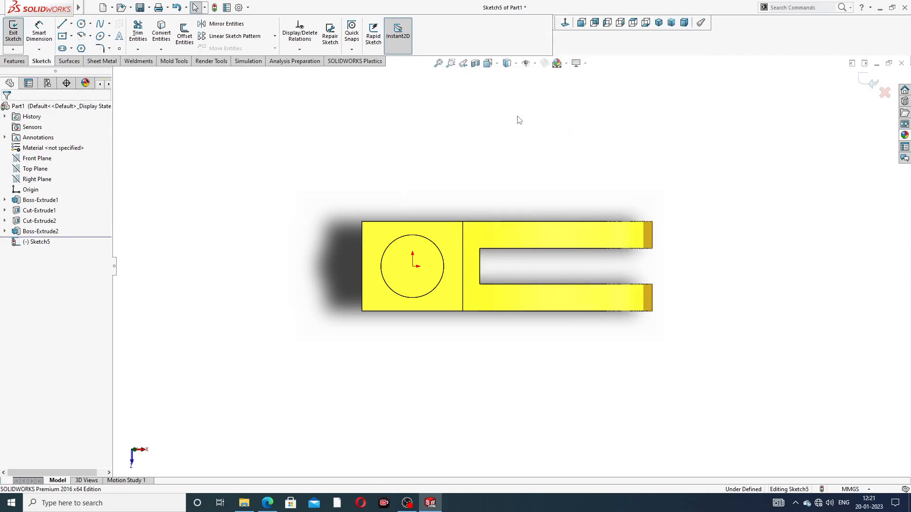
{"action": "left_click", "coordinate": [884, 93]}
{"action": "left_click", "coordinate": [541, 202]}
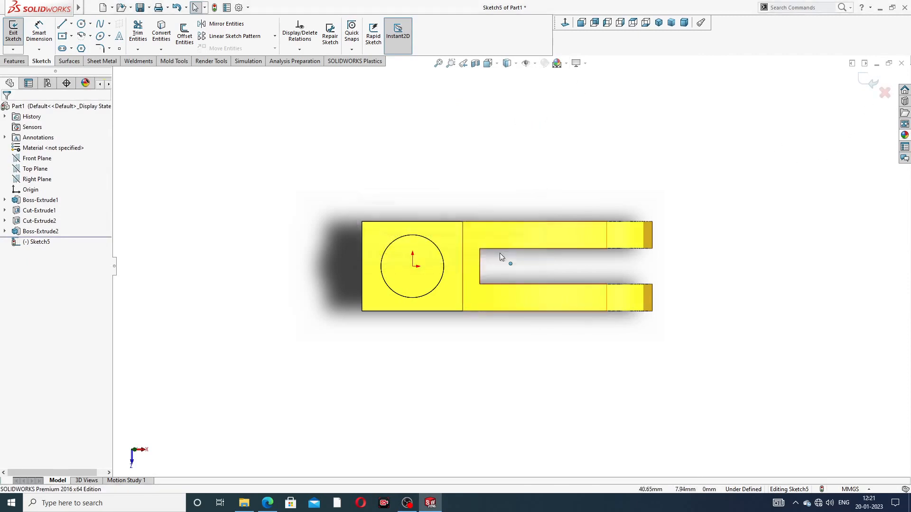
Draw a six-sided inscribed-circle polygon centred on the sketch origin, about 19 mm from centre to corner, viewing the sketch plane straight on
{"action": "mouse_move", "coordinate": [478, 302]}
{"action": "middle_mouse_down"}
{"action": "mouse_move", "coordinate": [462, 235]}
{"action": "mouse_move", "coordinate": [477, 292]}
{"action": "middle_mouse_up"}
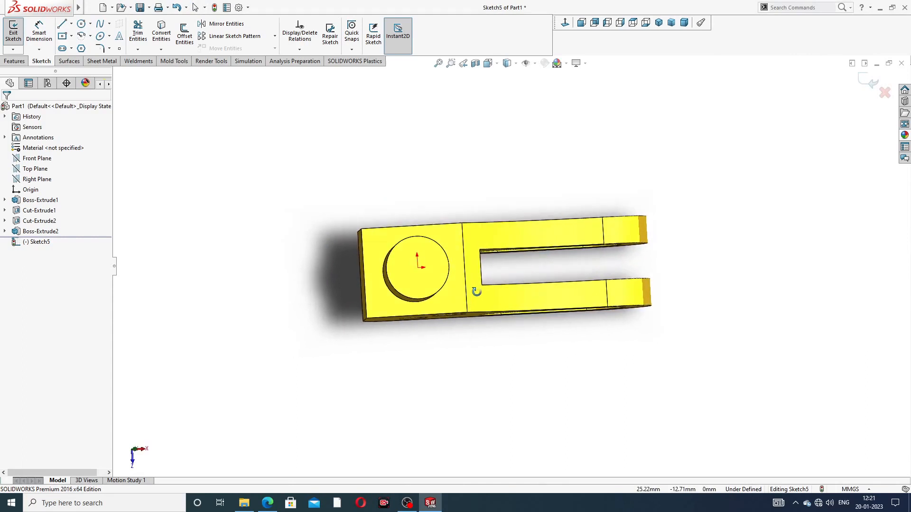
{"action": "left_click", "coordinate": [568, 25]}
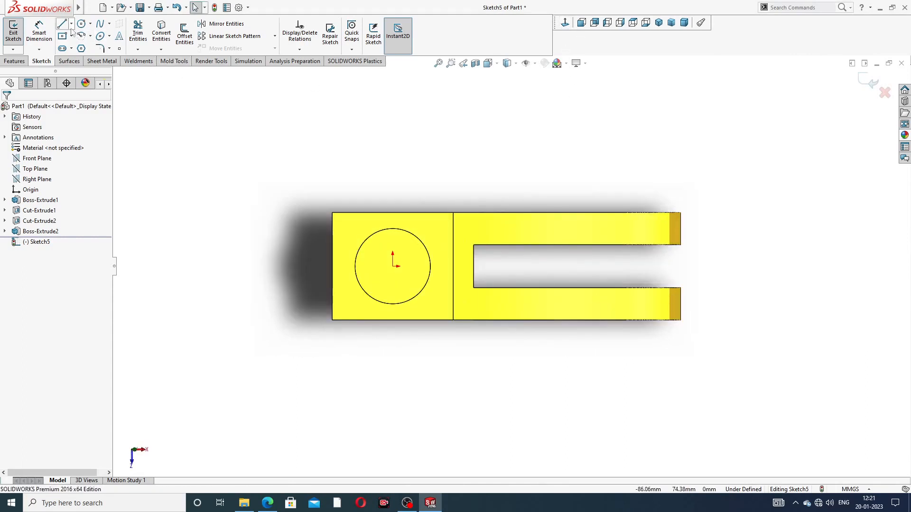
{"action": "left_click", "coordinate": [82, 49]}
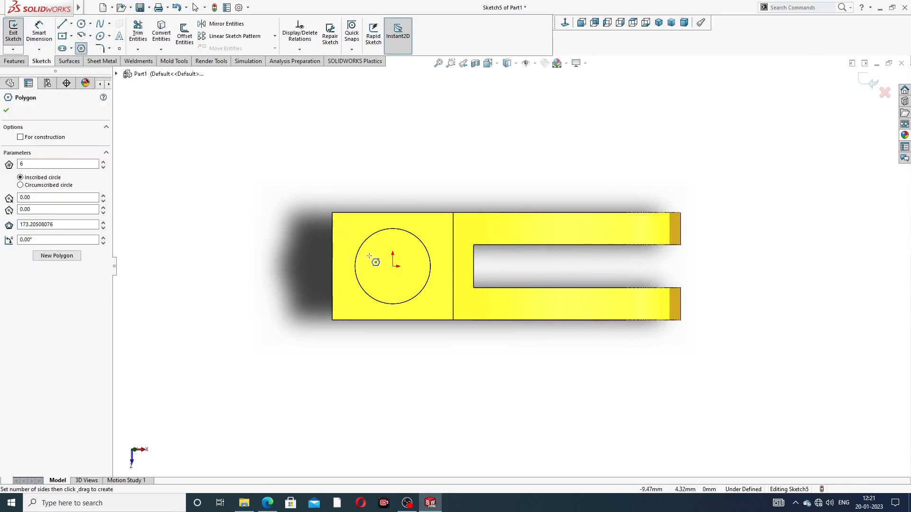
{"action": "left_click_drag", "start_coordinate": [392, 266], "coordinate": [444, 273]}
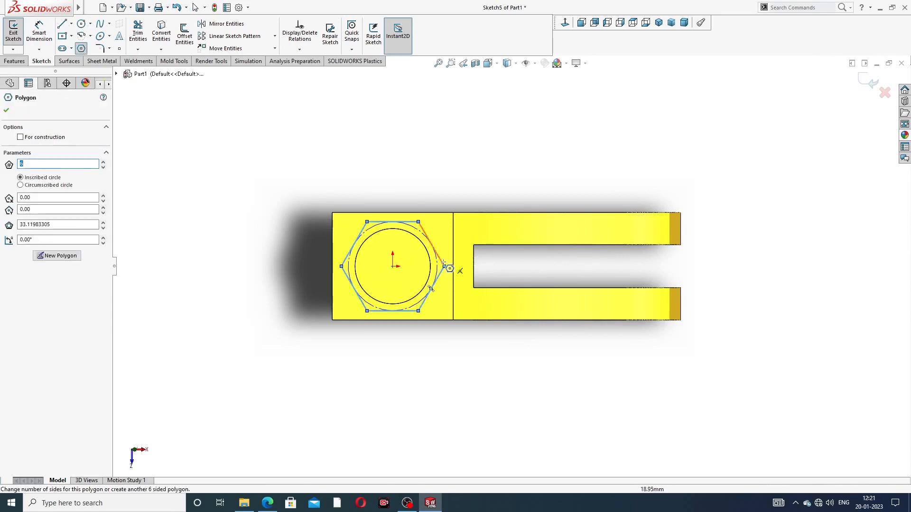
{"action": "right_click", "coordinate": [464, 141]}
{"action": "left_click", "coordinate": [483, 144]}
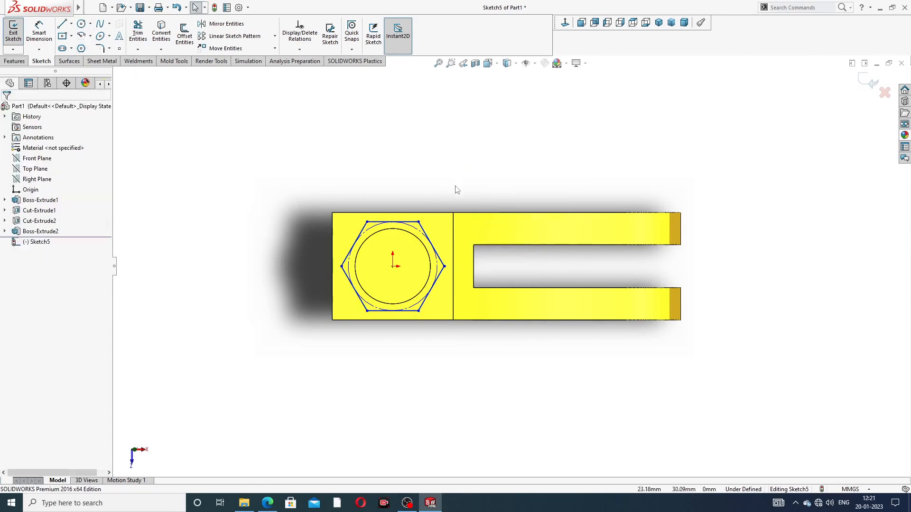
Add a horizontal relation between the hexagon's centre and its corner nearest the fork
{"action": "left_click", "coordinate": [394, 266]}
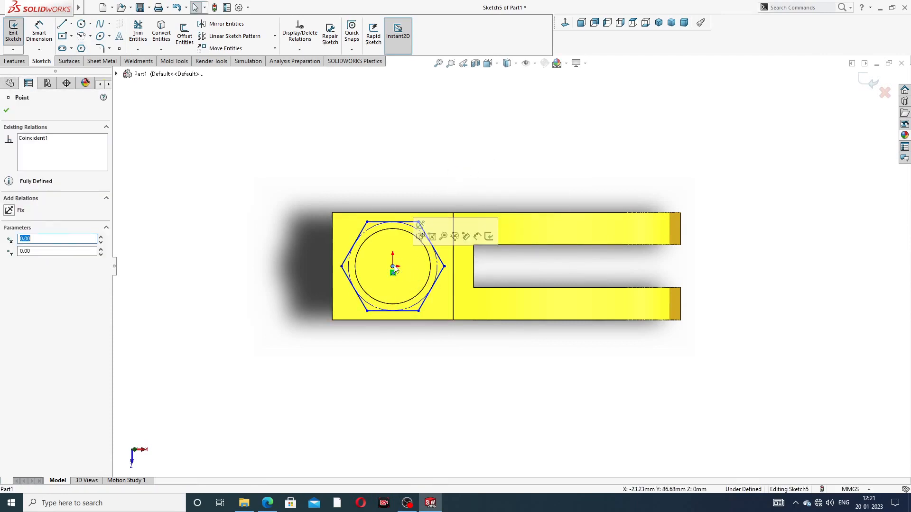
{"action": "left_click", "coordinate": [445, 266], "text": "ctrl"}
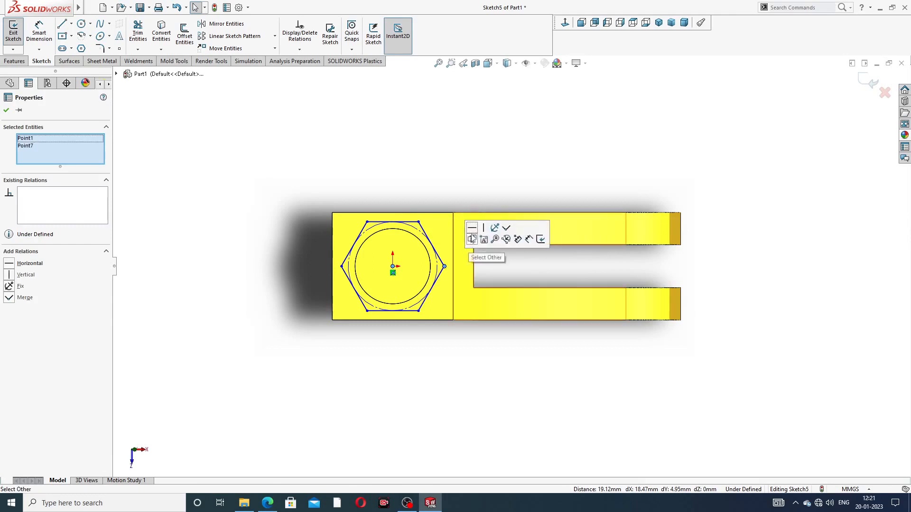
{"action": "left_click", "coordinate": [473, 228]}
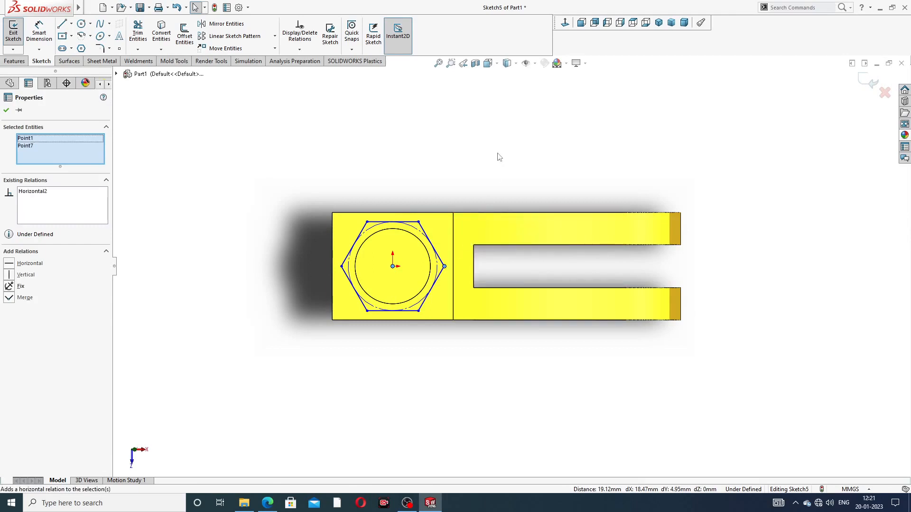
Dimension the distance from the hexagon's centre to its corner nearest the fork as 18 mm
{"action": "left_click", "coordinate": [39, 31]}
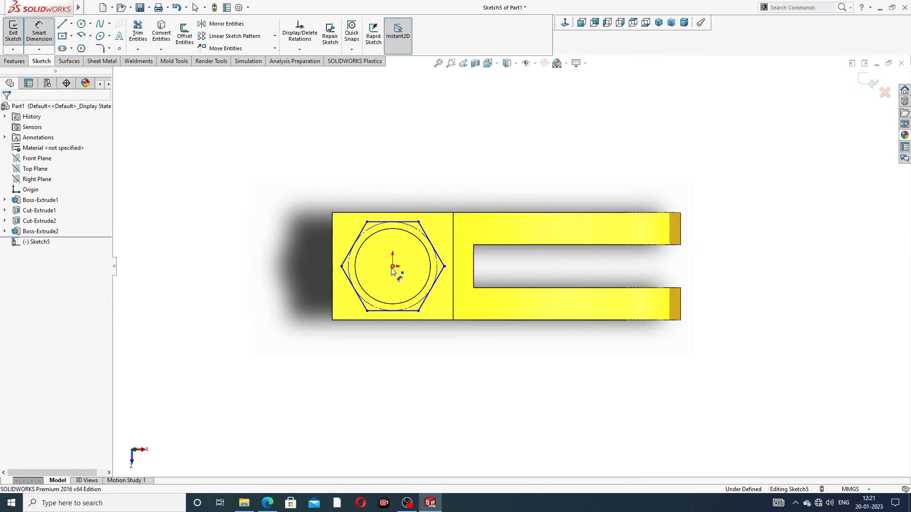
{"action": "left_click", "coordinate": [392, 267]}
{"action": "left_click", "coordinate": [445, 268]}
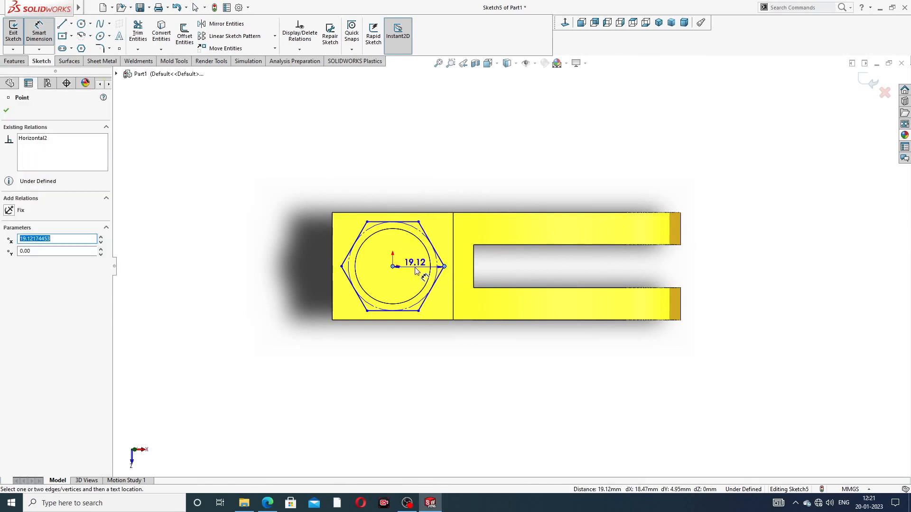
{"action": "left_click", "coordinate": [379, 266]}
{"action": "type", "text": "18"}
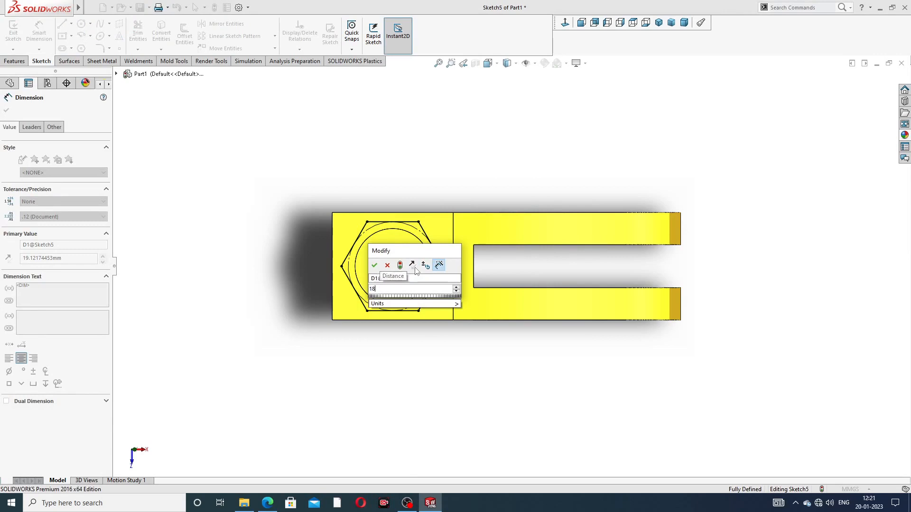
{"action": "key", "text": "Return"}
{"action": "key", "text": "Escape"}
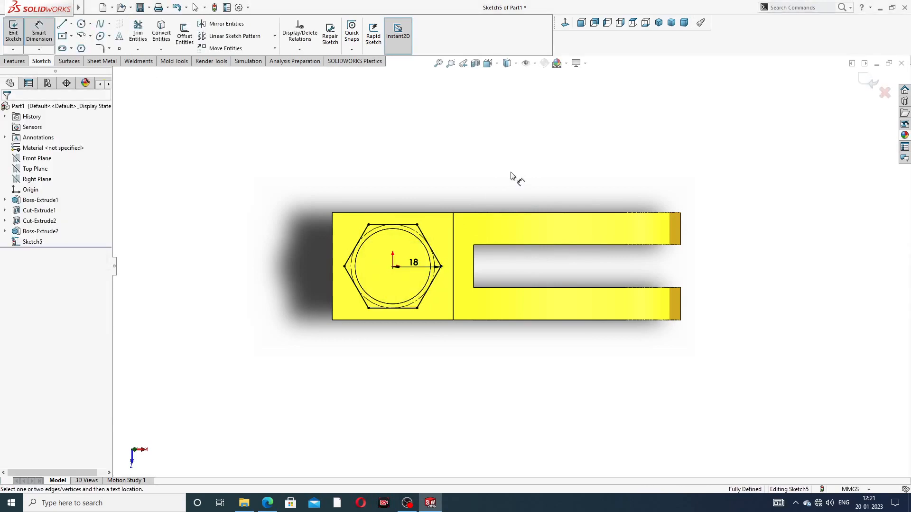
{"action": "right_click", "coordinate": [510, 175]}
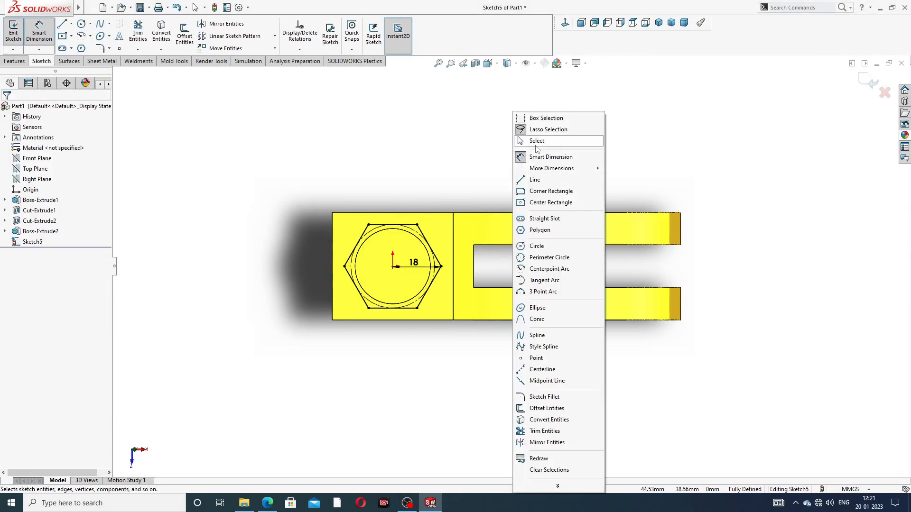
{"action": "left_click", "coordinate": [536, 144]}
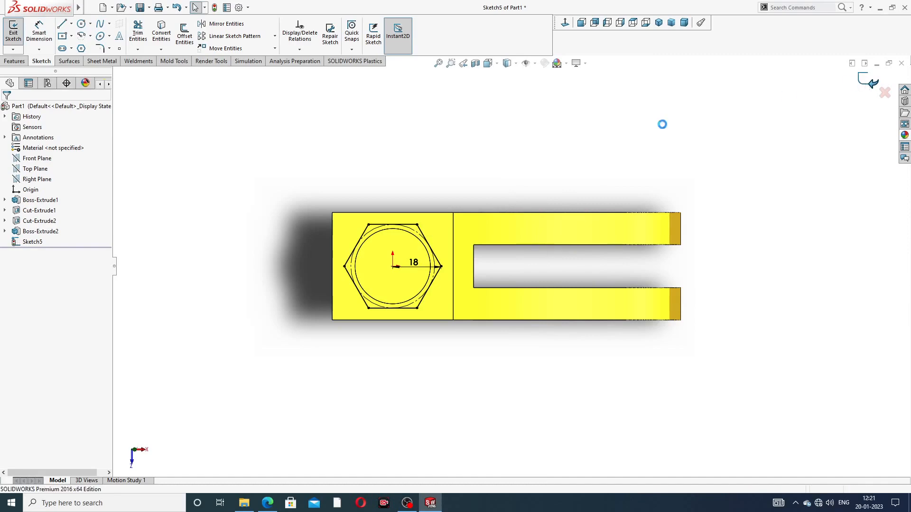
Close the hexagon sketch and set up a boss extrusion of it with a blind depth of 10 mm
{"action": "left_click", "coordinate": [870, 80]}
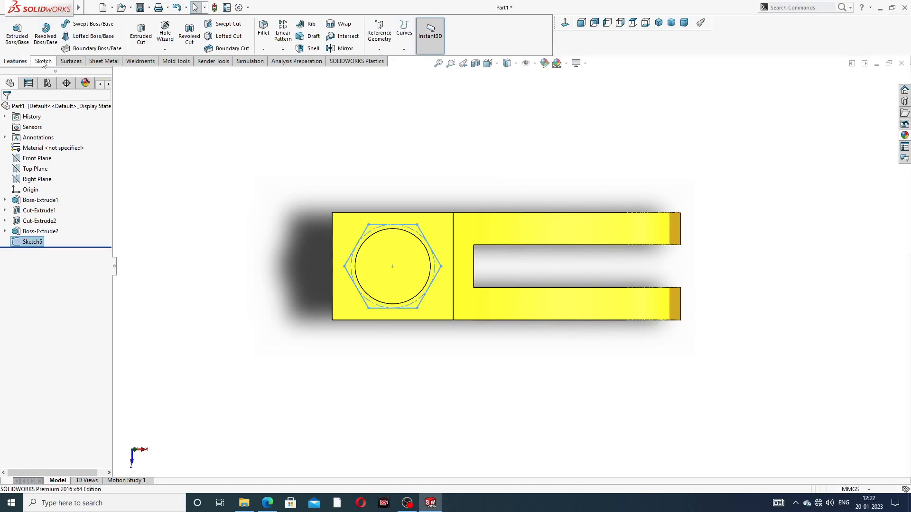
{"action": "left_click", "coordinate": [22, 40]}
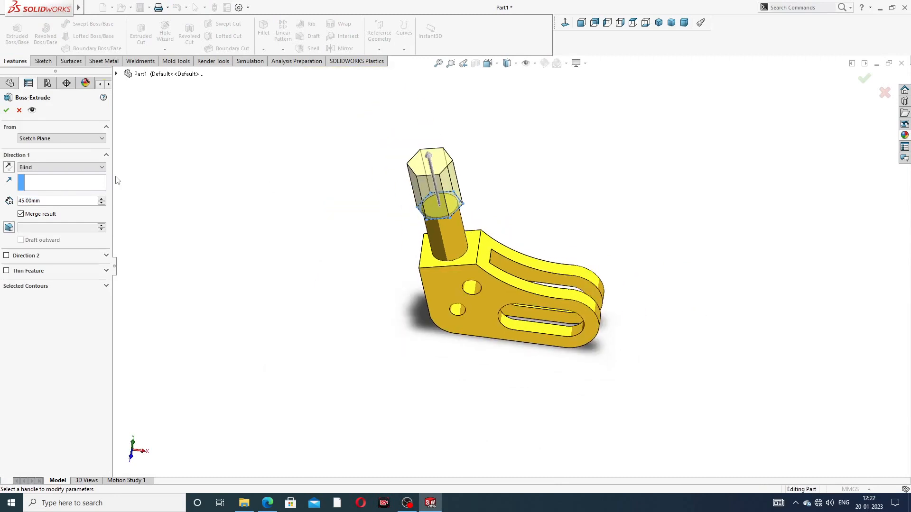
{"action": "left_click_drag", "start_coordinate": [46, 204], "coordinate": [9, 203]}
{"action": "type", "text": "10"}
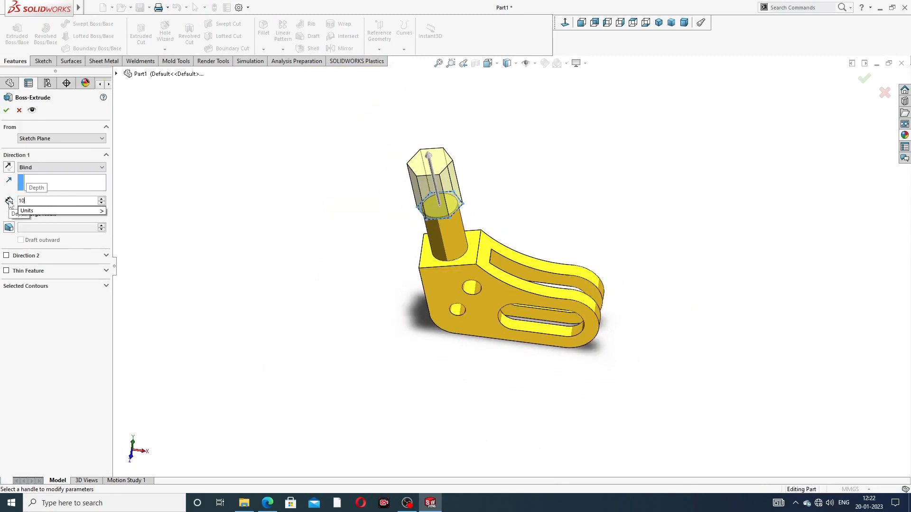
{"action": "key", "text": "Return"}
{"action": "middle_click_drag", "start_coordinate": [378, 224], "coordinate": [390, 118]}
{"action": "scroll", "coordinate": [448, 209], "scroll_direction": "down", "scroll_amount": 5}
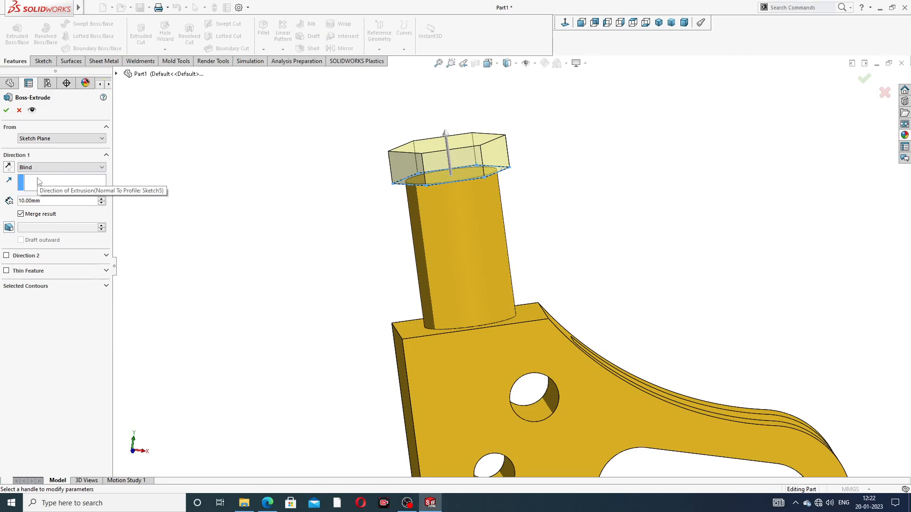
Start the hexagon's extrusion at a 35 mm offset from the sketch plane, reversed toward the body, and accept the feature
{"action": "left_click", "coordinate": [59, 139]}
{"action": "left_click", "coordinate": [45, 165]}
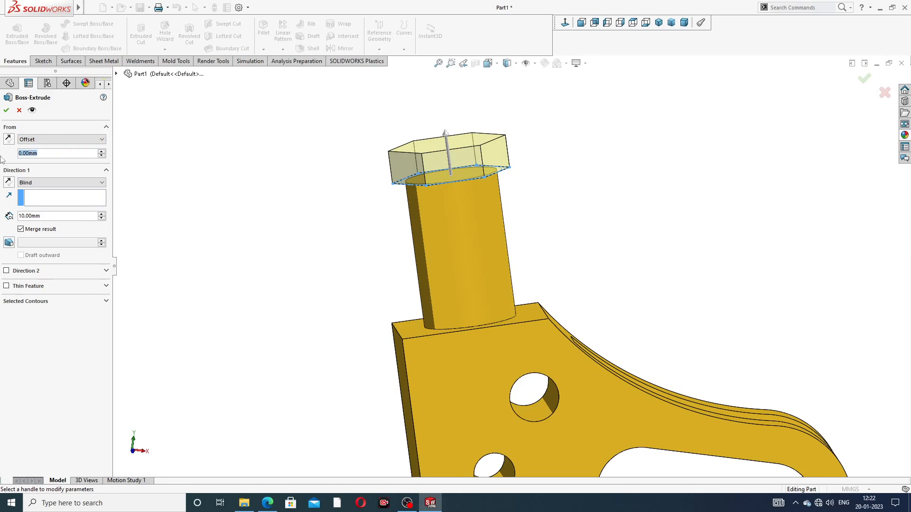
{"action": "type", "text": "35"}
{"action": "key", "text": "Return"}
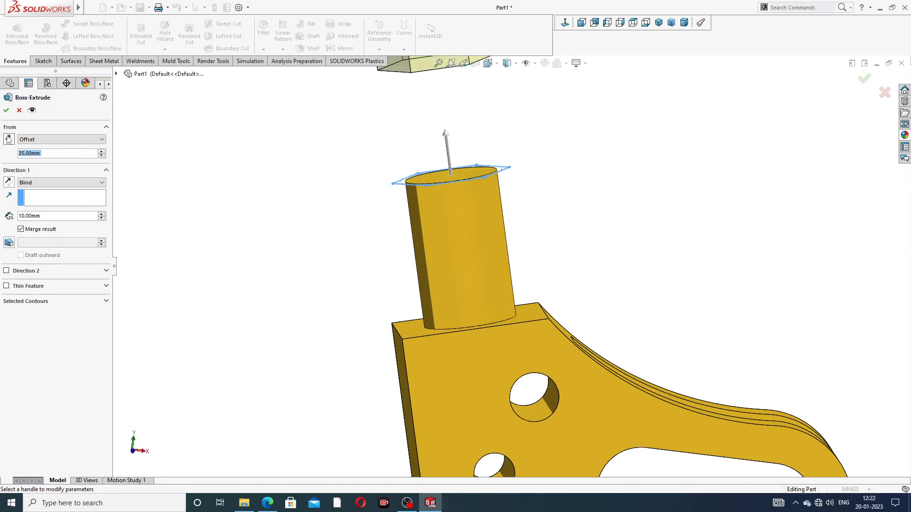
{"action": "left_click", "coordinate": [9, 139]}
{"action": "middle_click_drag", "start_coordinate": [347, 213], "coordinate": [378, 197]}
{"action": "left_click", "coordinate": [6, 110]}
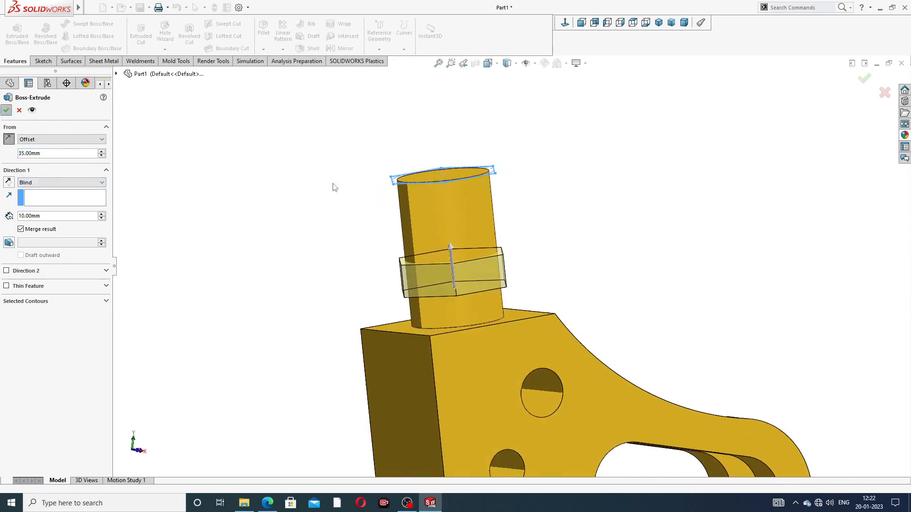
{"action": "middle_click_drag", "start_coordinate": [549, 264], "coordinate": [539, 288]}
{"action": "scroll", "coordinate": [533, 263], "scroll_direction": "up", "scroll_amount": 2}
{"action": "middle_click_drag", "start_coordinate": [473, 217], "coordinate": [470, 172]}
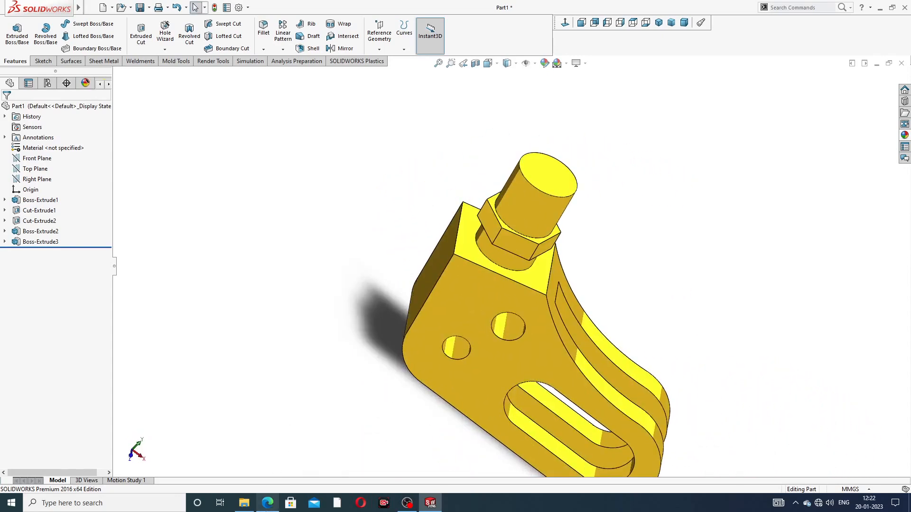
Switch to the pivot guide PDF in the browser to check the stud's thread dimensions, and return to SOLIDWORKS
{"action": "left_click", "coordinate": [265, 505]}
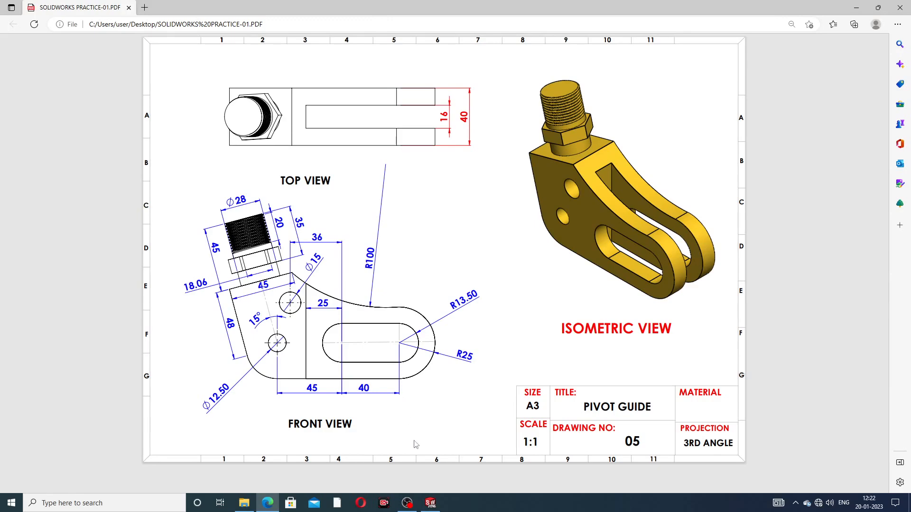
{"action": "left_click", "coordinate": [430, 503]}
{"action": "mouse_move", "coordinate": [545, 199]}
{"action": "middle_mouse_down"}
{"action": "mouse_move", "coordinate": [587, 148]}
{"action": "mouse_move", "coordinate": [543, 195]}
{"action": "middle_mouse_up"}
{"action": "scroll", "coordinate": [544, 196], "scroll_direction": "up", "scroll_amount": 2}
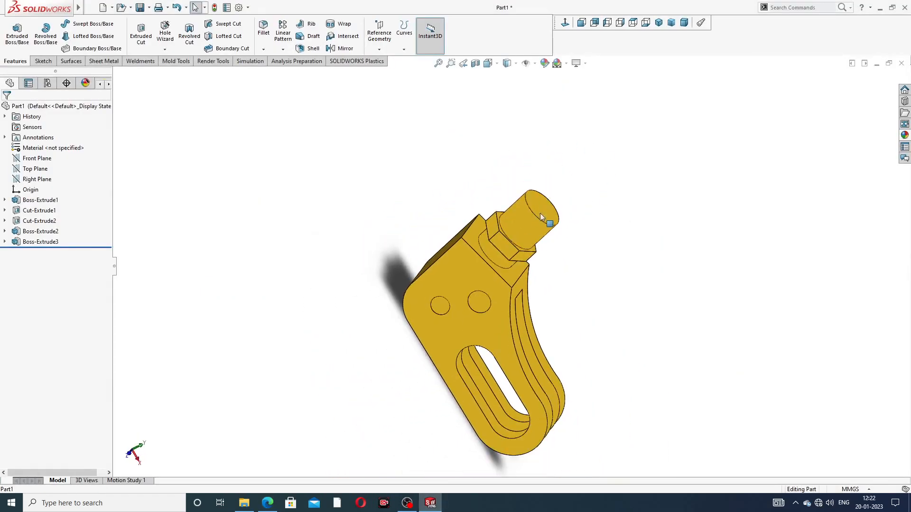
Turn the Cartoon display effect off and back on while viewing the part
{"action": "left_click", "coordinate": [585, 65]}
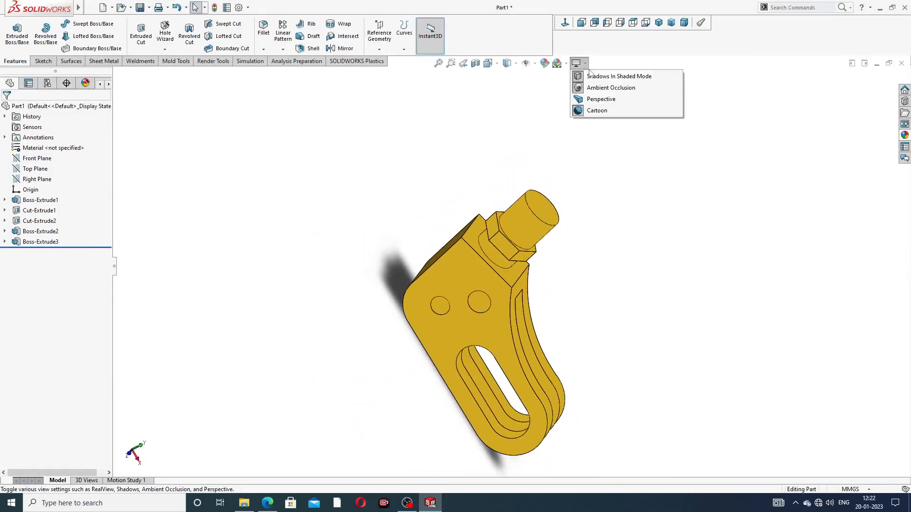
{"action": "left_click", "coordinate": [607, 110]}
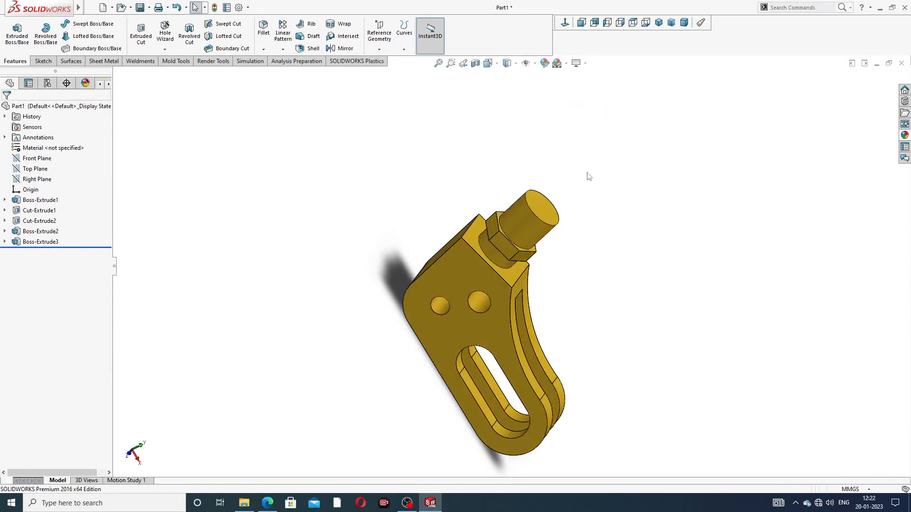
{"action": "left_click", "coordinate": [585, 64]}
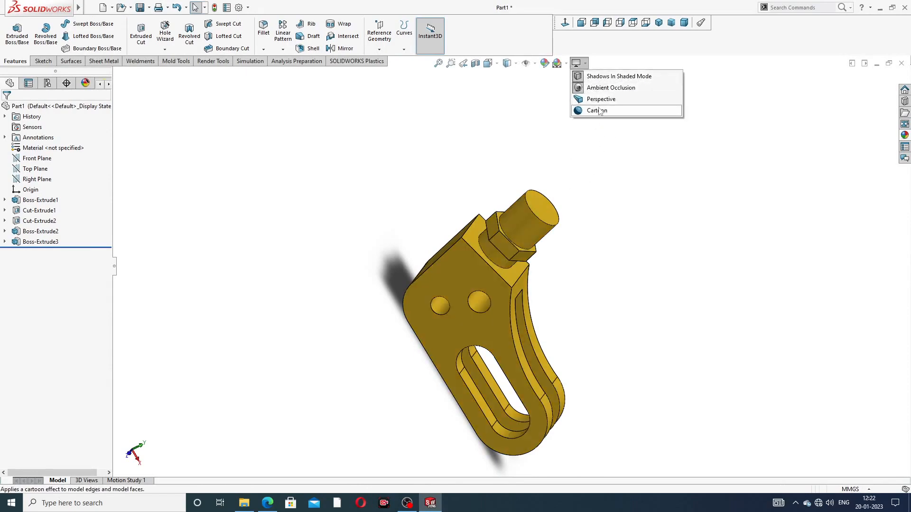
{"action": "left_click", "coordinate": [607, 110]}
{"action": "left_click", "coordinate": [514, 259]}
{"action": "middle_click_drag", "start_coordinate": [494, 289], "coordinate": [559, 160]}
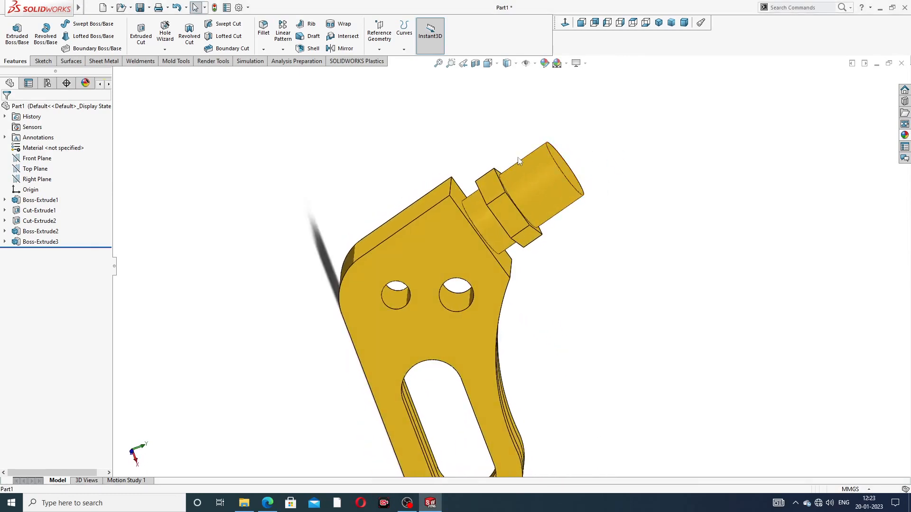
{"action": "key", "text": "z"}
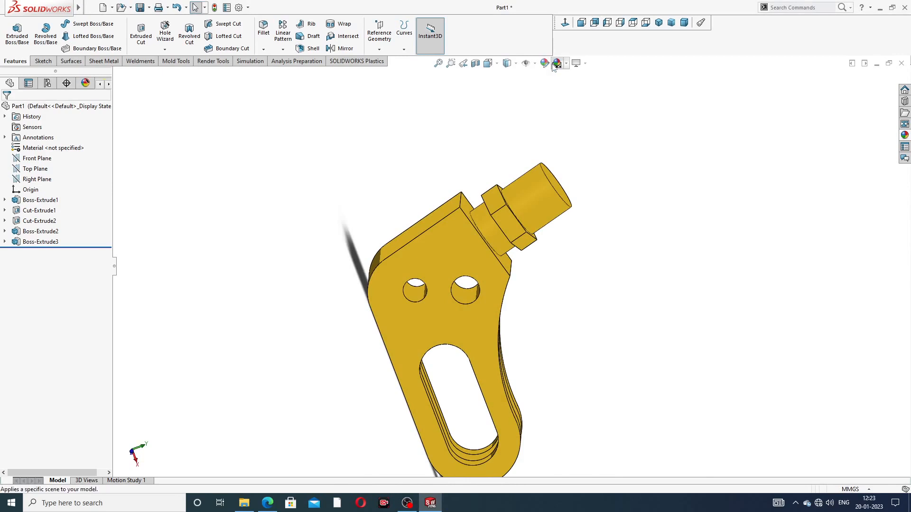
{"action": "left_click", "coordinate": [567, 64]}
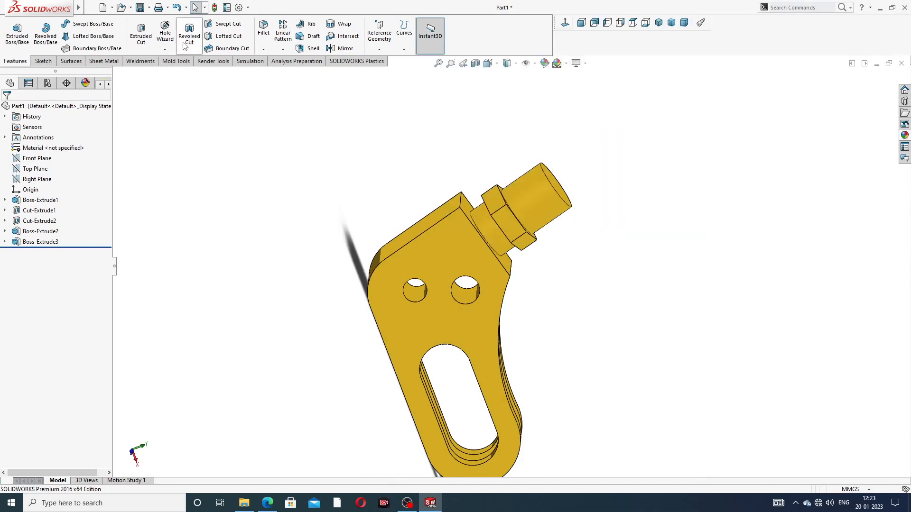
Start a Thread feature and locate it on the circular edge at the cylindrical stud's free end
{"action": "left_click", "coordinate": [165, 49]}
{"action": "left_click", "coordinate": [180, 72]}
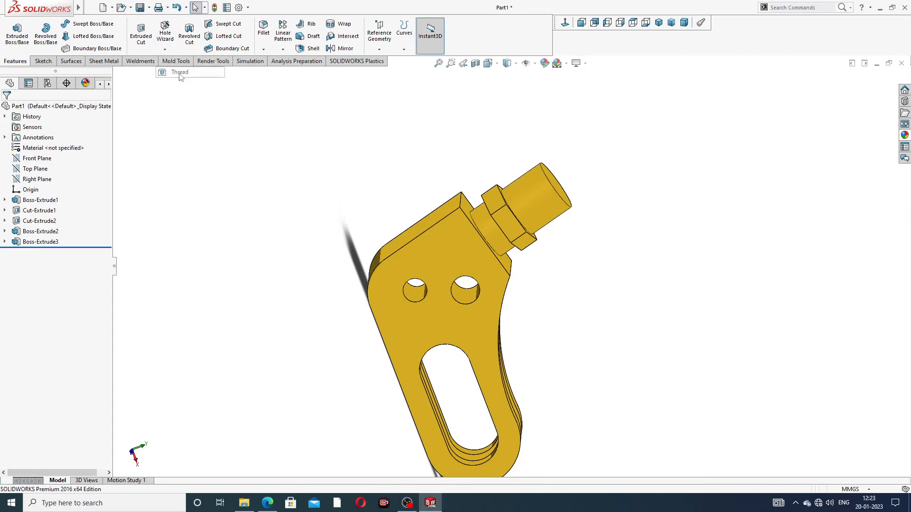
{"action": "scroll", "coordinate": [373, 213], "scroll_direction": "down", "scroll_amount": 1}
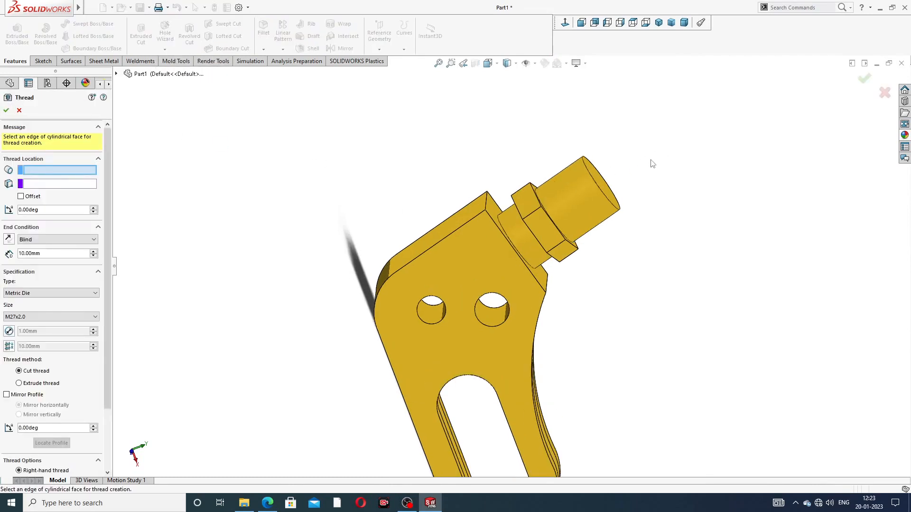
{"action": "scroll", "coordinate": [622, 176], "scroll_direction": "down", "scroll_amount": 3}
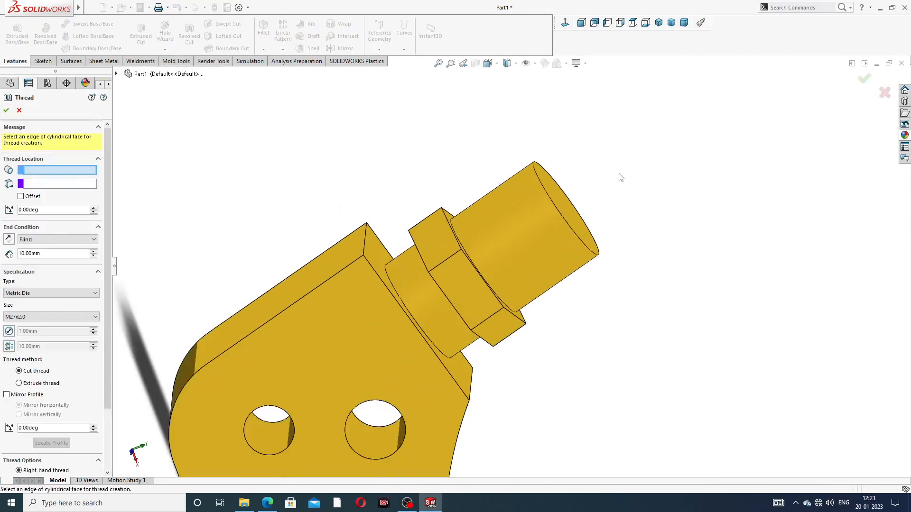
{"action": "left_click", "coordinate": [550, 198]}
{"action": "scroll", "coordinate": [551, 198], "scroll_direction": "up", "scroll_amount": 2}
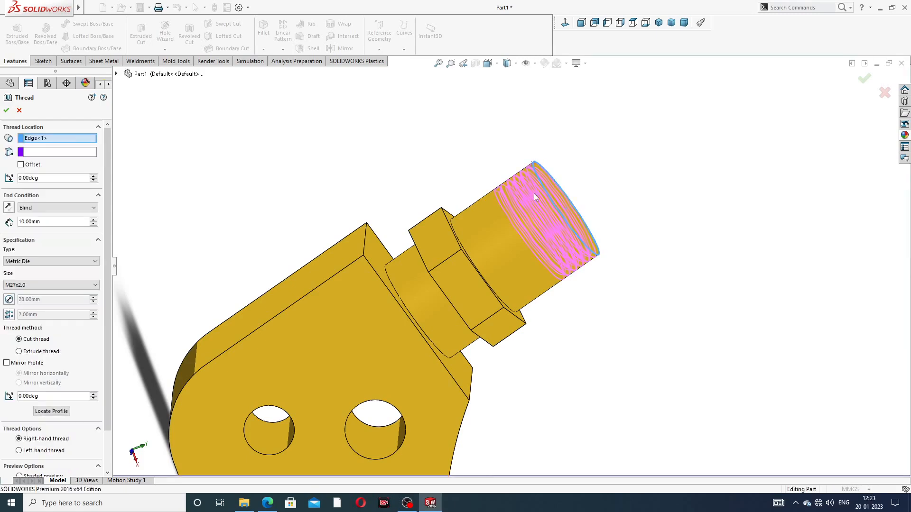
{"action": "scroll", "coordinate": [534, 193], "scroll_direction": "down", "scroll_amount": 2}
{"action": "scroll", "coordinate": [549, 221], "scroll_direction": "up", "scroll_amount": 3}
{"action": "middle_click_drag", "start_coordinate": [493, 251], "coordinate": [546, 244]}
{"action": "scroll", "coordinate": [499, 275], "scroll_direction": "down", "scroll_amount": 2}
{"action": "scroll", "coordinate": [518, 266], "scroll_direction": "up", "scroll_amount": 1}
{"action": "scroll", "coordinate": [548, 253], "scroll_direction": "up", "scroll_amount": 3}
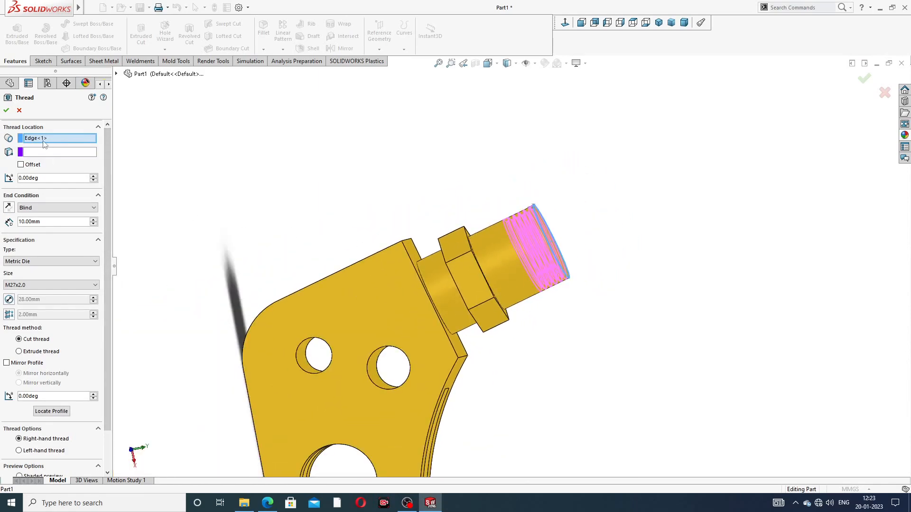
Set the thread's blind depth to 20 mm with the Metric Die type
{"action": "double_click", "coordinate": [47, 223]}
{"action": "type", "text": "20"}
{"action": "key", "text": "Return"}
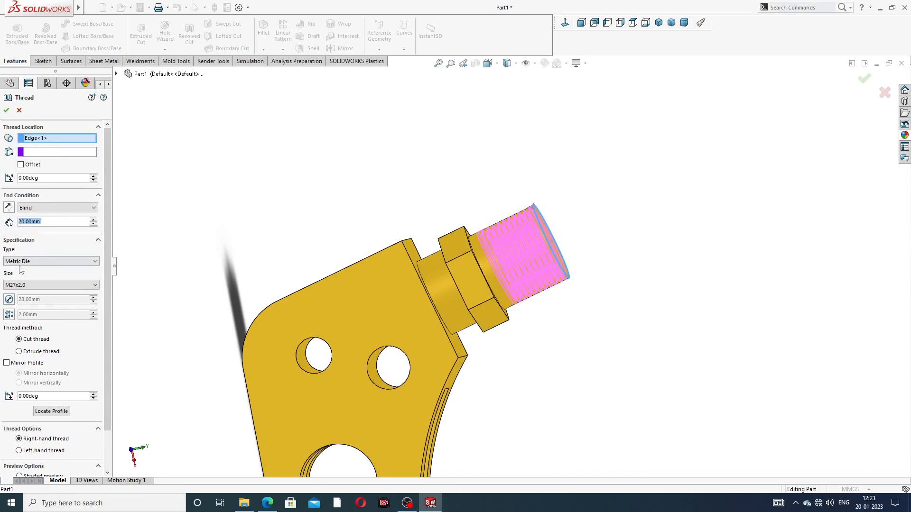
{"action": "left_click", "coordinate": [48, 264]}
{"action": "left_click", "coordinate": [49, 264]}
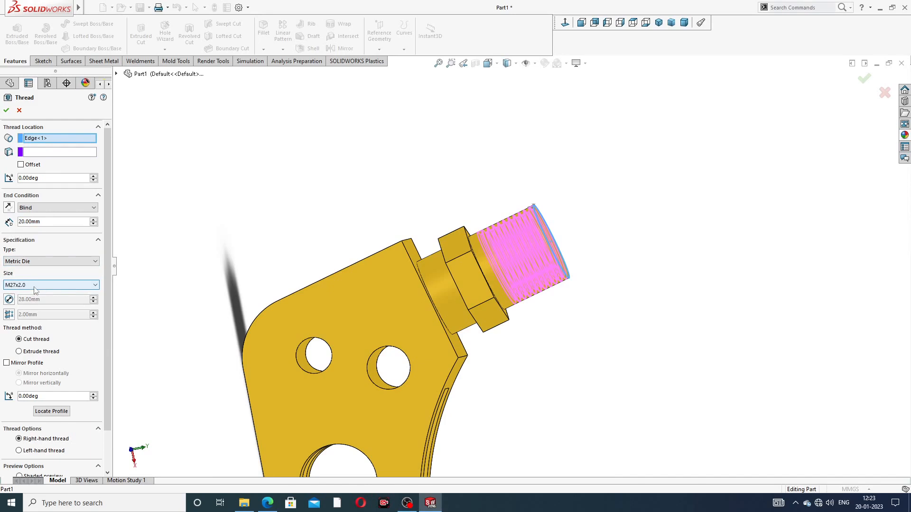
Try the M27x3.0 thread size, return to M27x2.0 and look through the remaining thread options
{"action": "scroll", "coordinate": [147, 244], "scroll_direction": "down", "scroll_amount": 1}
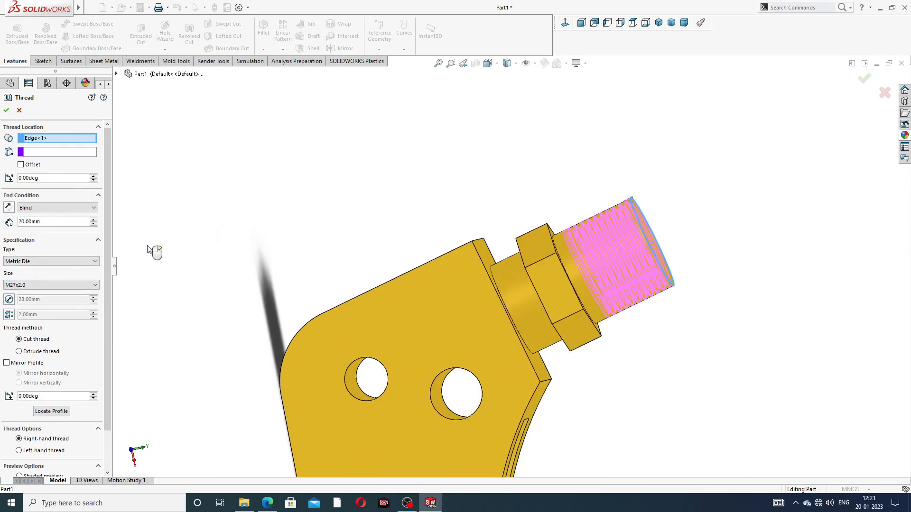
{"action": "scroll", "coordinate": [79, 285], "scroll_direction": "down", "scroll_amount": 1}
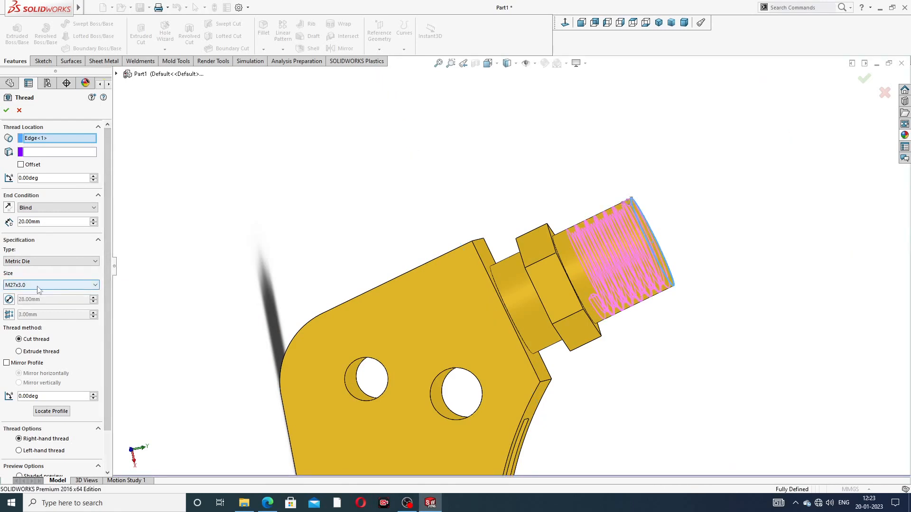
{"action": "scroll", "coordinate": [31, 290], "scroll_direction": "up", "scroll_amount": 1}
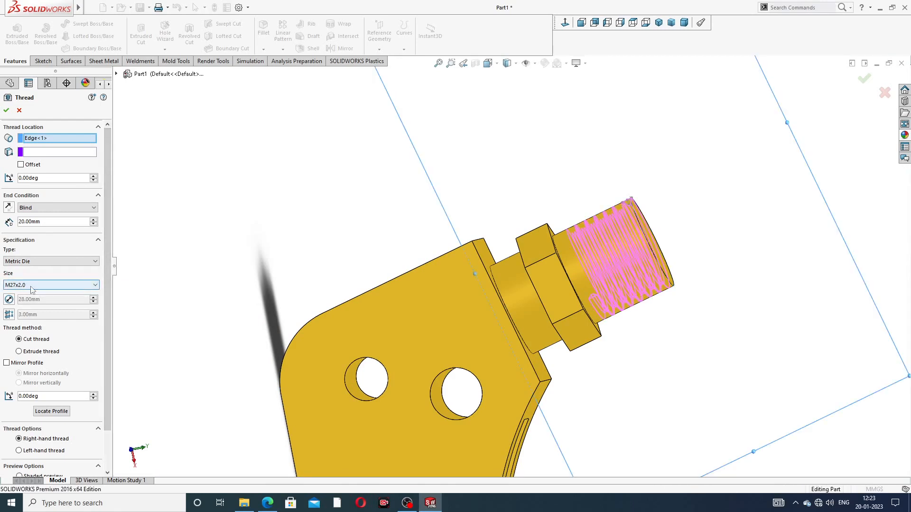
{"action": "scroll", "coordinate": [108, 283], "scroll_direction": "down", "scroll_amount": 1}
{"action": "scroll", "coordinate": [108, 284], "scroll_direction": "down", "scroll_amount": 3}
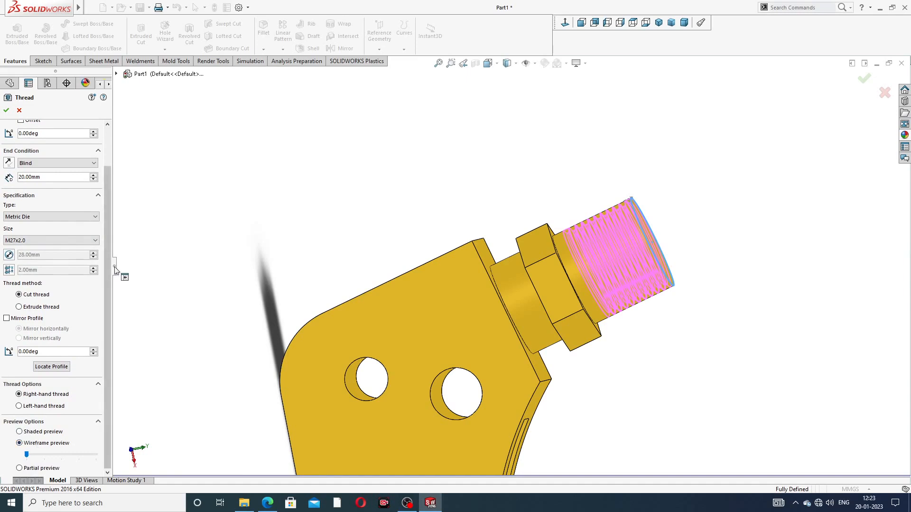
{"action": "scroll", "coordinate": [105, 273], "scroll_direction": "up", "scroll_amount": 1}
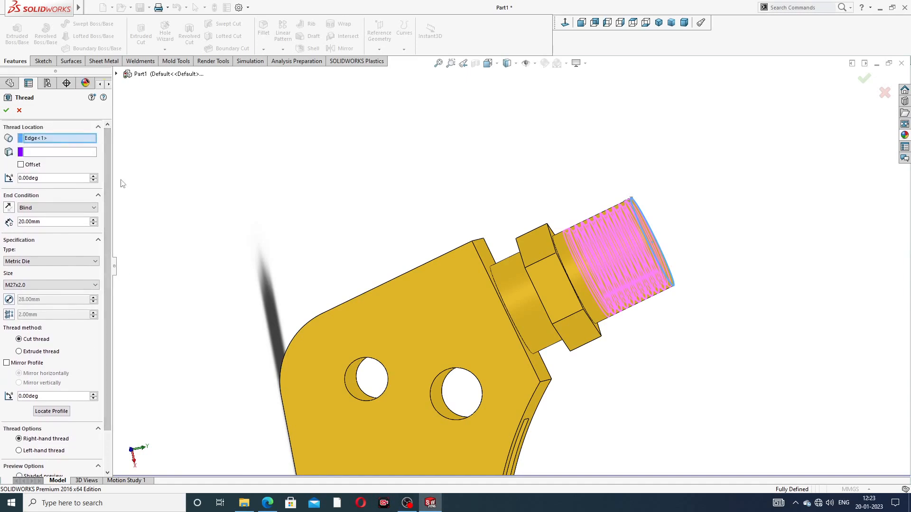
Enable the thread's start offset, set it to 2 mm and reverse it to begin beyond the stud's end
{"action": "left_click", "coordinate": [21, 165]}
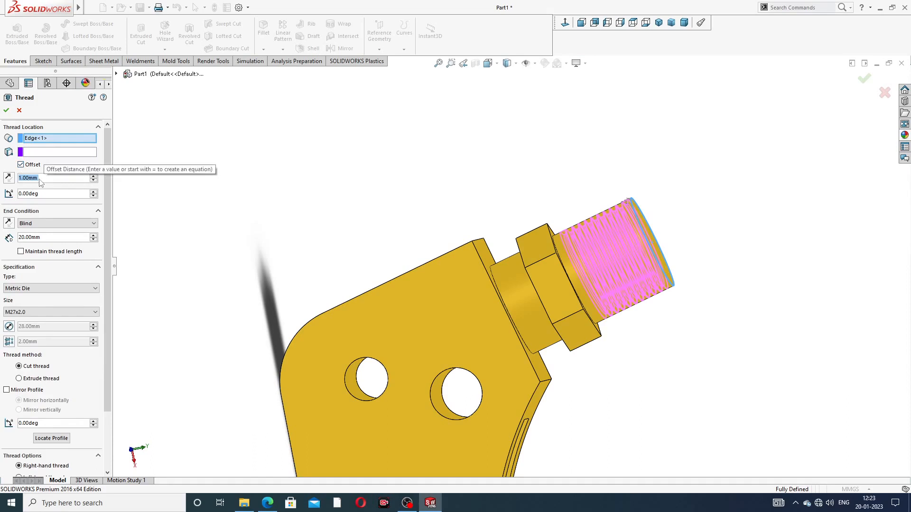
{"action": "type", "text": "2"}
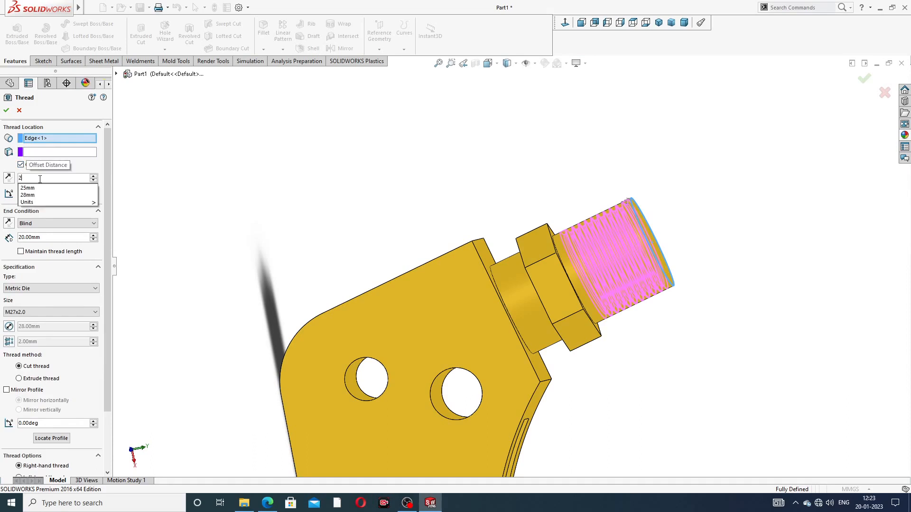
{"action": "key", "text": "Return"}
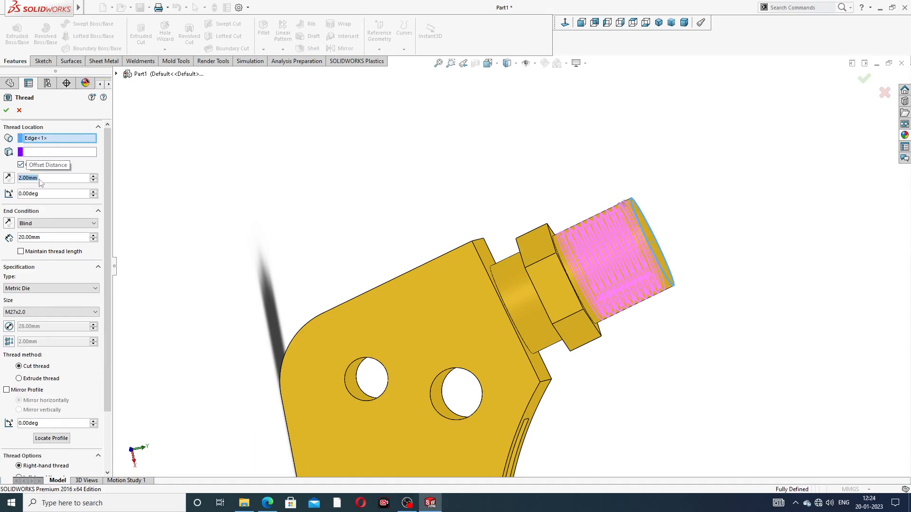
{"action": "left_click", "coordinate": [8, 178]}
{"action": "middle_click_drag", "start_coordinate": [279, 267], "coordinate": [380, 267]}
Set the thread's blind depth to 22 mm and accept the M27x2.0 cut thread on the stud
{"action": "left_click_drag", "start_coordinate": [43, 238], "coordinate": [16, 237]}
{"action": "type", "text": "22"}
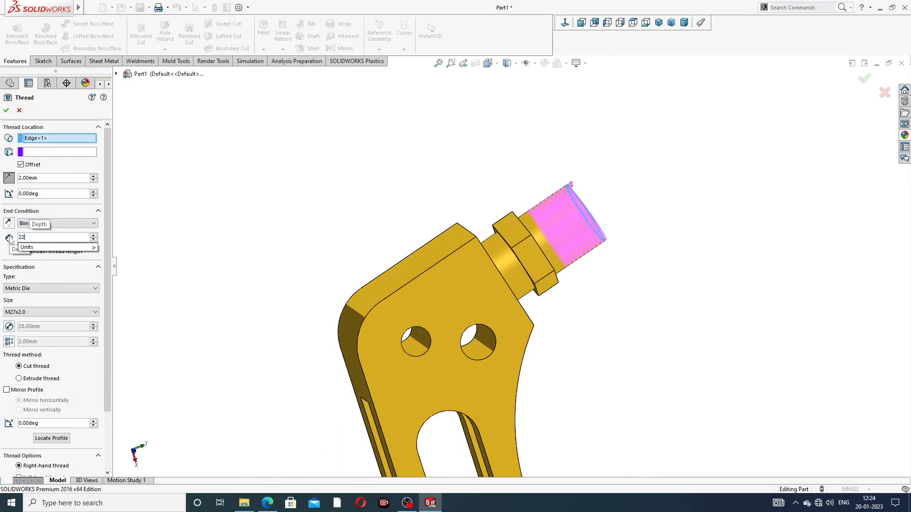
{"action": "key", "text": "Return"}
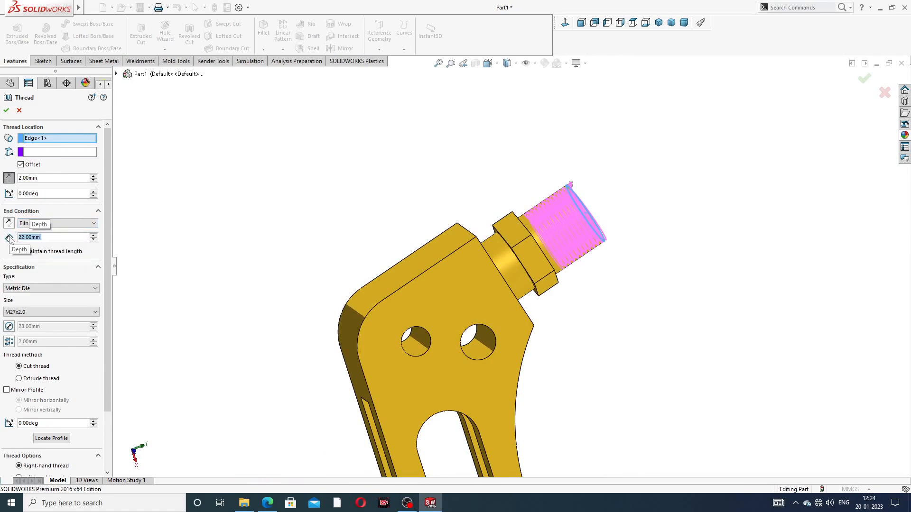
{"action": "left_click", "coordinate": [6, 111]}
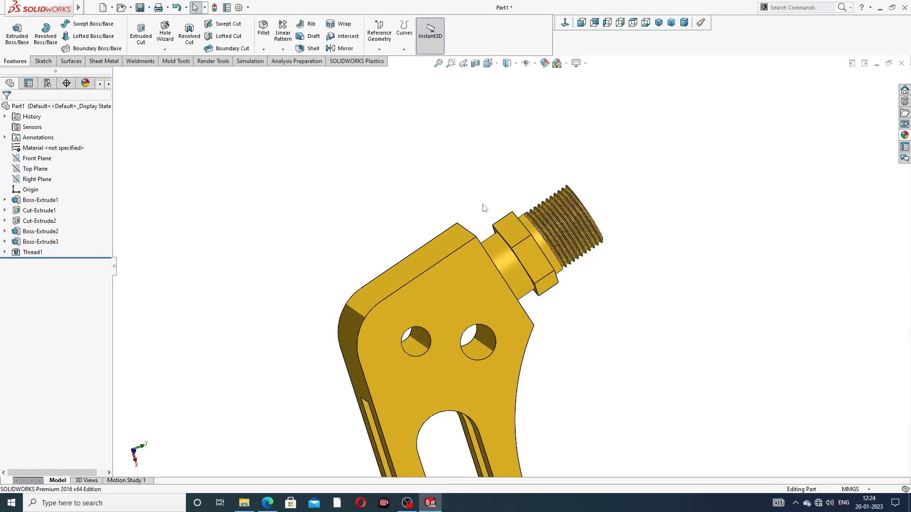
{"action": "middle_click_drag", "start_coordinate": [545, 236], "coordinate": [398, 228]}
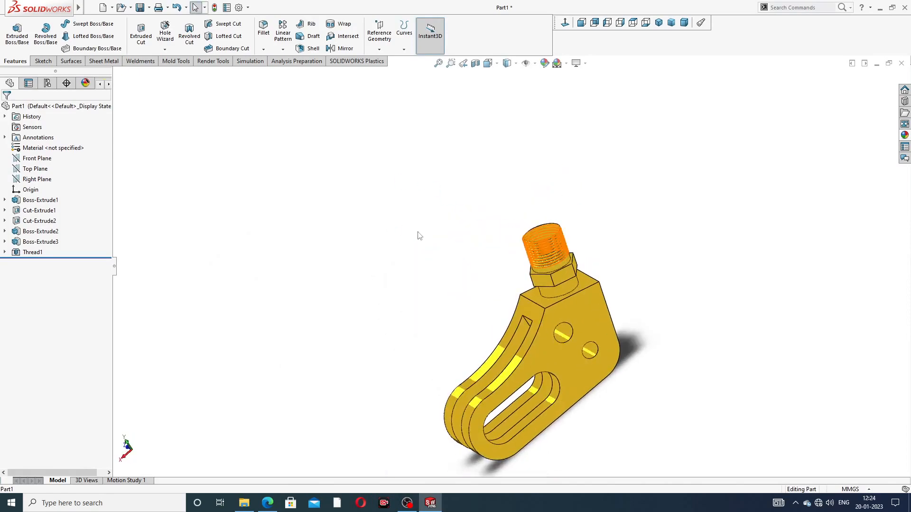
Examine the finished pivot guide and its threaded stud from several sides and compare them with the PDF drawing
{"action": "middle_click_drag", "start_coordinate": [551, 293], "coordinate": [537, 268]}
{"action": "scroll", "coordinate": [635, 401], "scroll_direction": "down", "scroll_amount": 5}
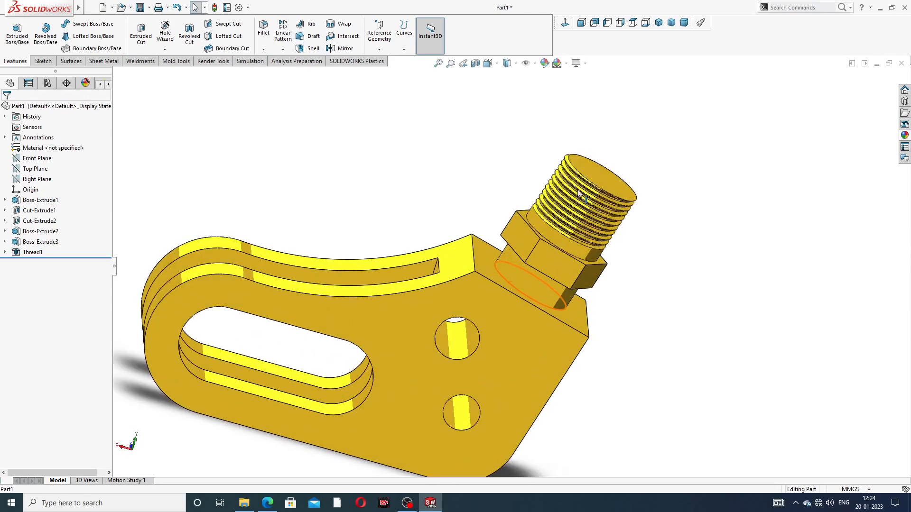
{"action": "scroll", "coordinate": [573, 204], "scroll_direction": "up", "scroll_amount": 3}
{"action": "mouse_move", "coordinate": [574, 203]}
{"action": "middle_mouse_down"}
{"action": "mouse_move", "coordinate": [538, 158]}
{"action": "mouse_move", "coordinate": [589, 187]}
{"action": "mouse_move", "coordinate": [581, 207]}
{"action": "middle_mouse_up"}
{"action": "scroll", "coordinate": [569, 218], "scroll_direction": "down", "scroll_amount": 4}
{"action": "scroll", "coordinate": [520, 257], "scroll_direction": "up", "scroll_amount": 3}
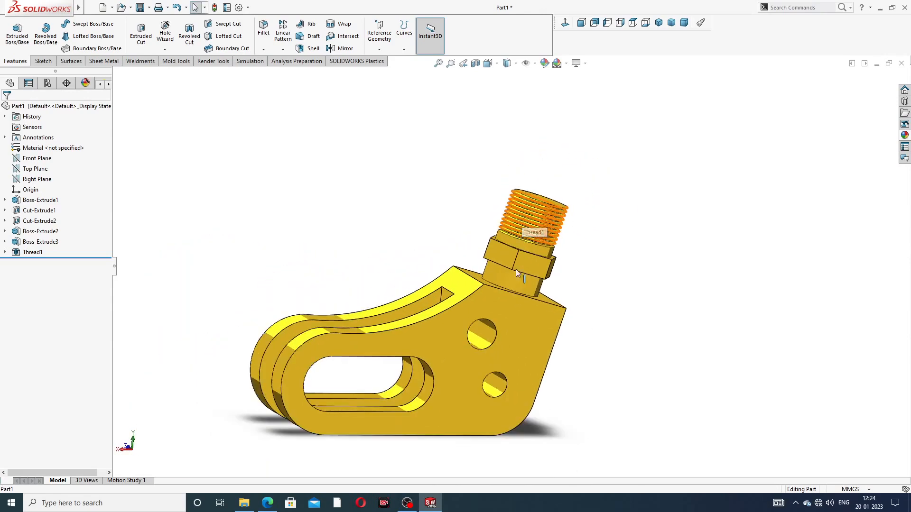
{"action": "mouse_move", "coordinate": [498, 322]}
{"action": "middle_mouse_down"}
{"action": "mouse_move", "coordinate": [489, 374]}
{"action": "mouse_move", "coordinate": [533, 354]}
{"action": "mouse_move", "coordinate": [532, 317]}
{"action": "mouse_move", "coordinate": [512, 333]}
{"action": "middle_mouse_up"}
{"action": "scroll", "coordinate": [451, 390], "scroll_direction": "down", "scroll_amount": 3}
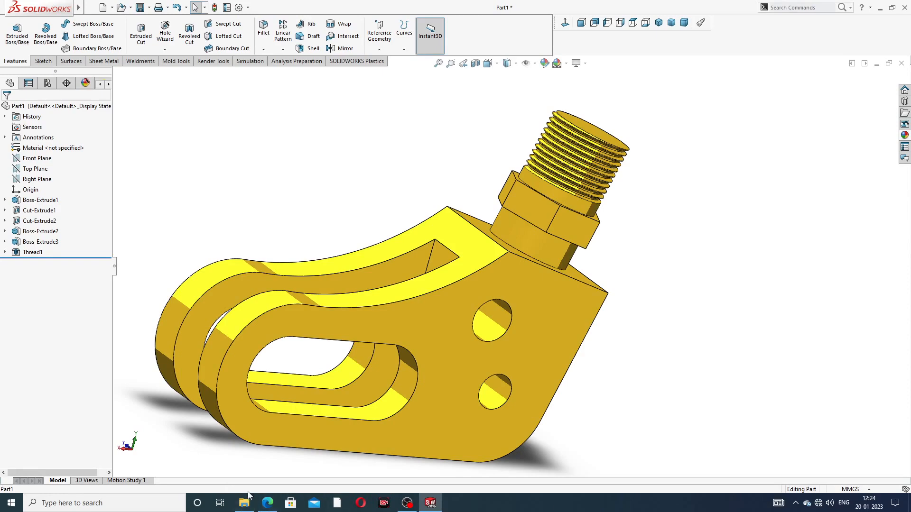
{"action": "left_click", "coordinate": [268, 503]}
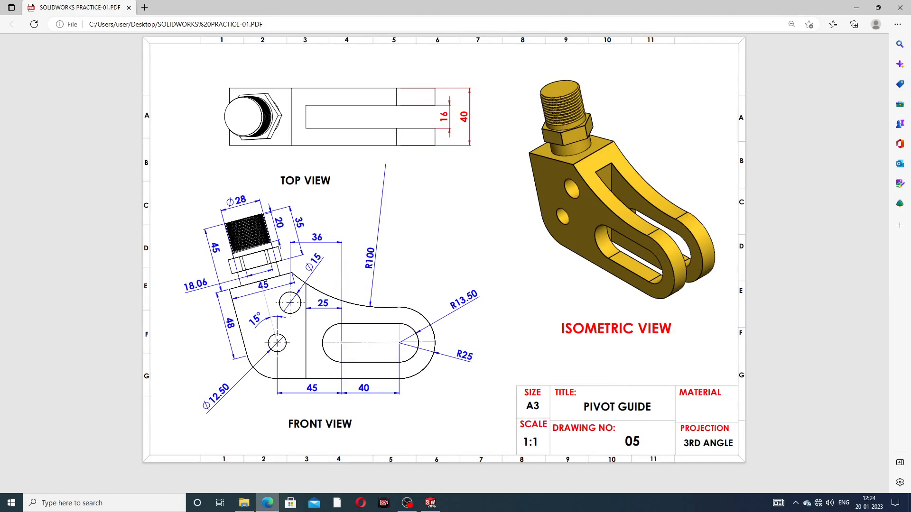
{"action": "left_click", "coordinate": [270, 507]}
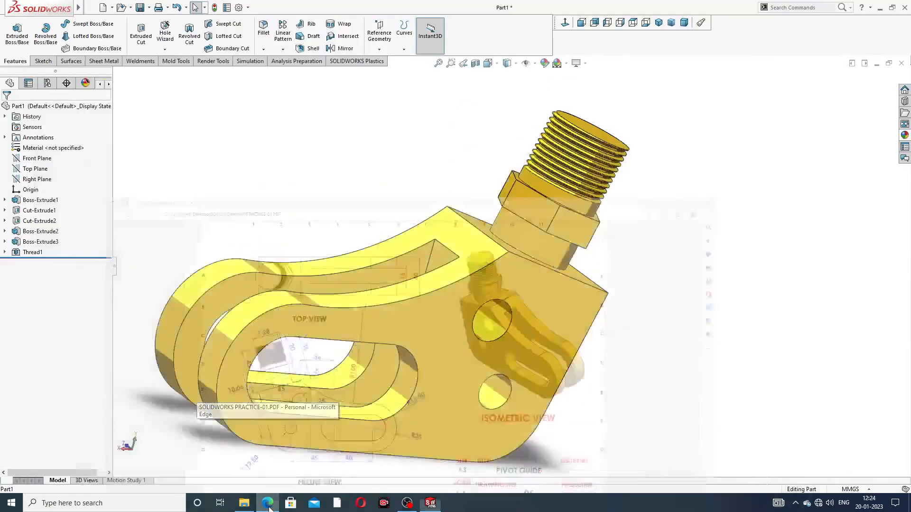
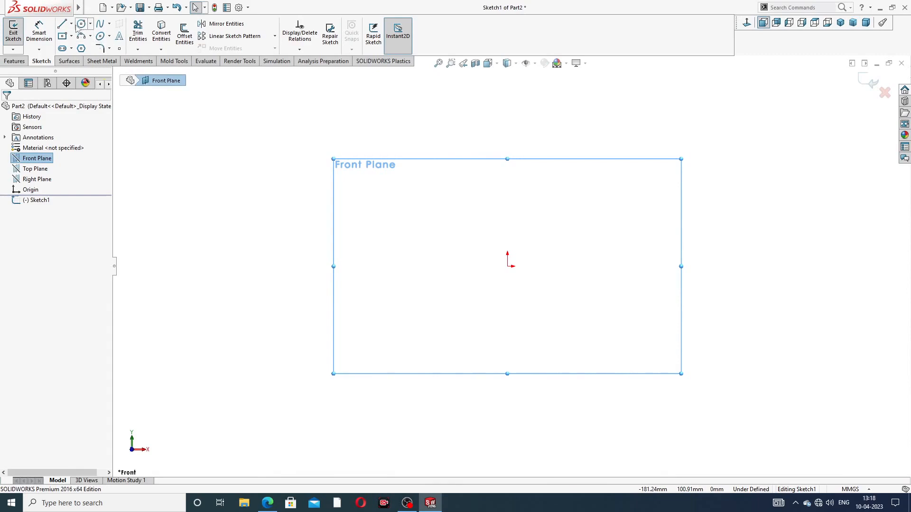
Sketch a horizontal baseline about 116 mm long from the origin, a 45° sloping line about 22 mm long at its right end, and a short horizontal line leftward
{"action": "left_click", "coordinate": [70, 25]}
{"action": "left_click", "coordinate": [76, 35]}
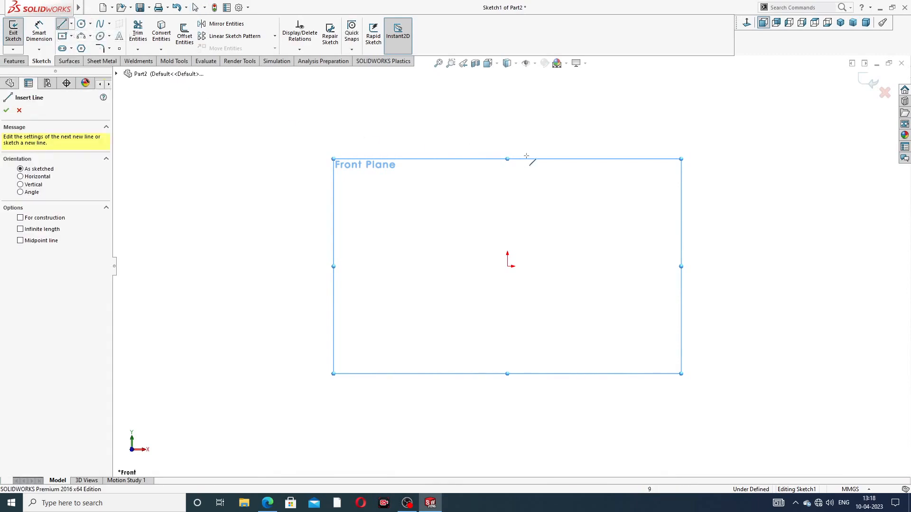
{"action": "left_click", "coordinate": [508, 266]}
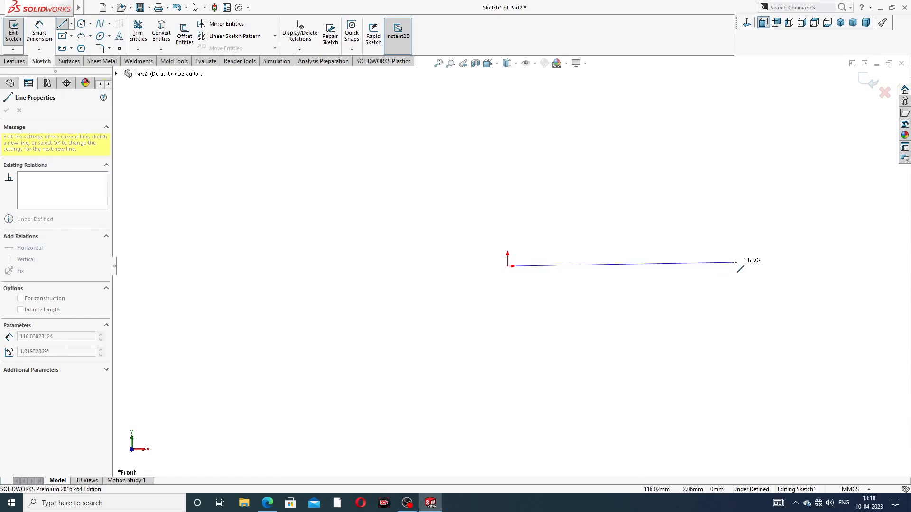
{"action": "left_click", "coordinate": [735, 266]}
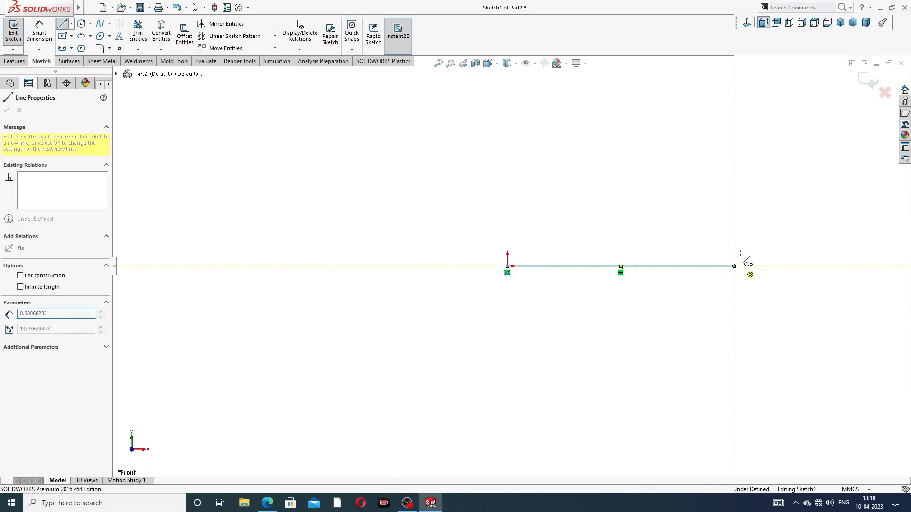
{"action": "left_click", "coordinate": [704, 236]}
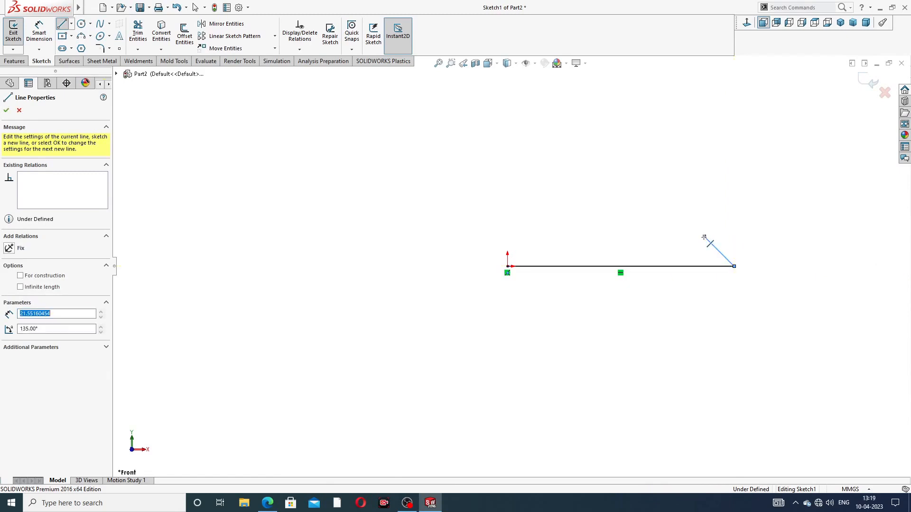
{"action": "left_click", "coordinate": [655, 237]}
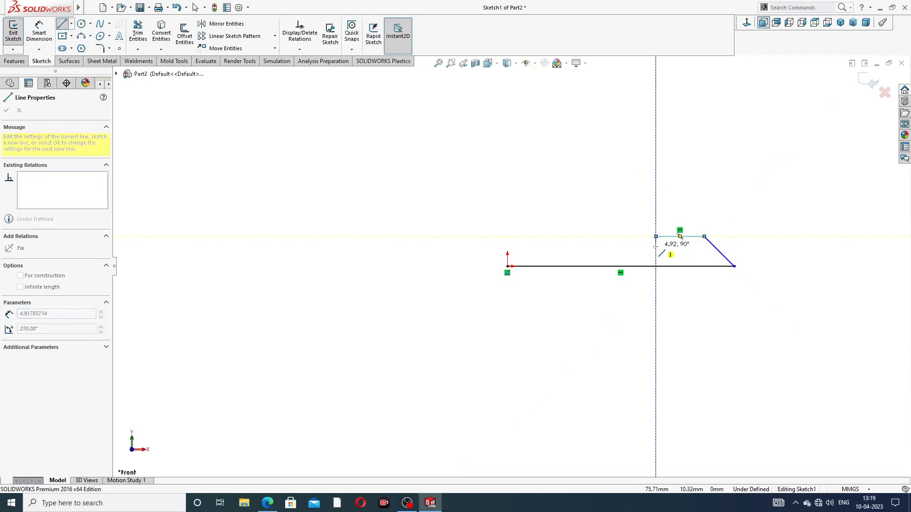
Continue the profile with a stepped recess of vertical and horizontal lines and an upper overhang, ending with a long horizontal top line
{"action": "left_click", "coordinate": [656, 246]}
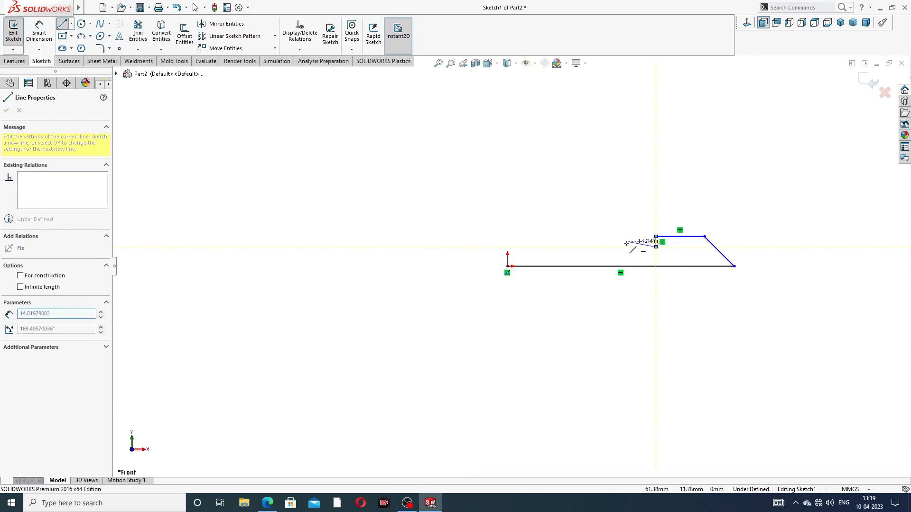
{"action": "left_click", "coordinate": [595, 248]}
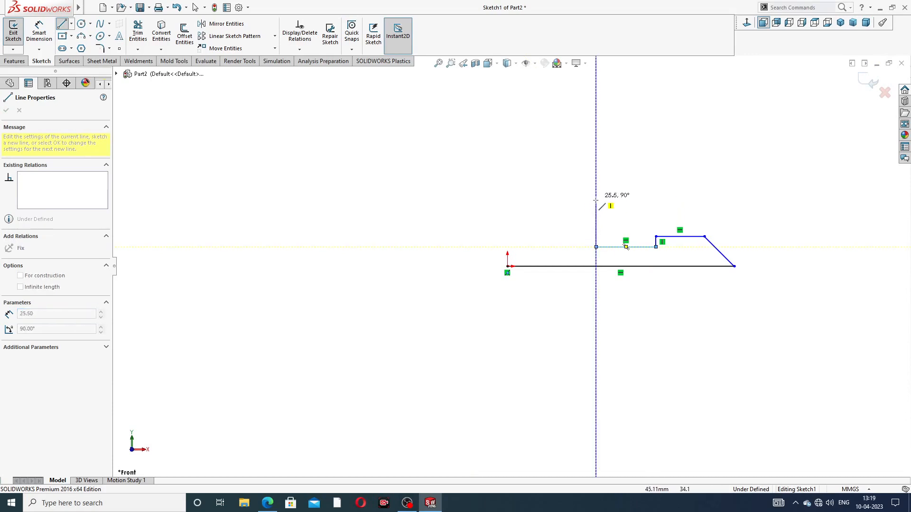
{"action": "left_click", "coordinate": [597, 207]}
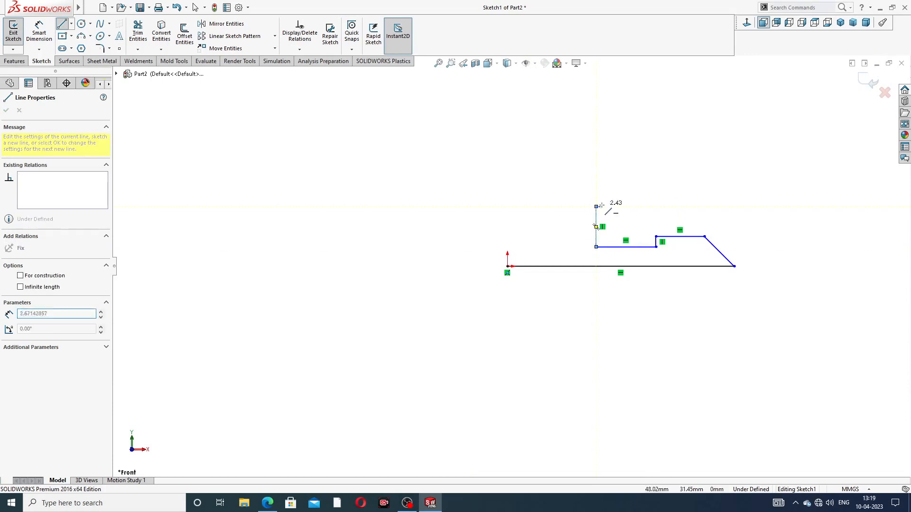
{"action": "left_click", "coordinate": [635, 207]}
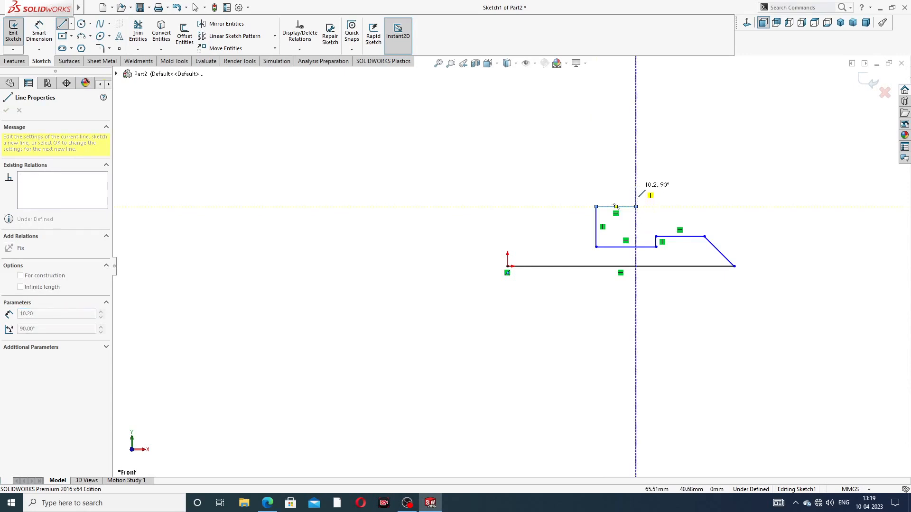
{"action": "left_click", "coordinate": [636, 189]}
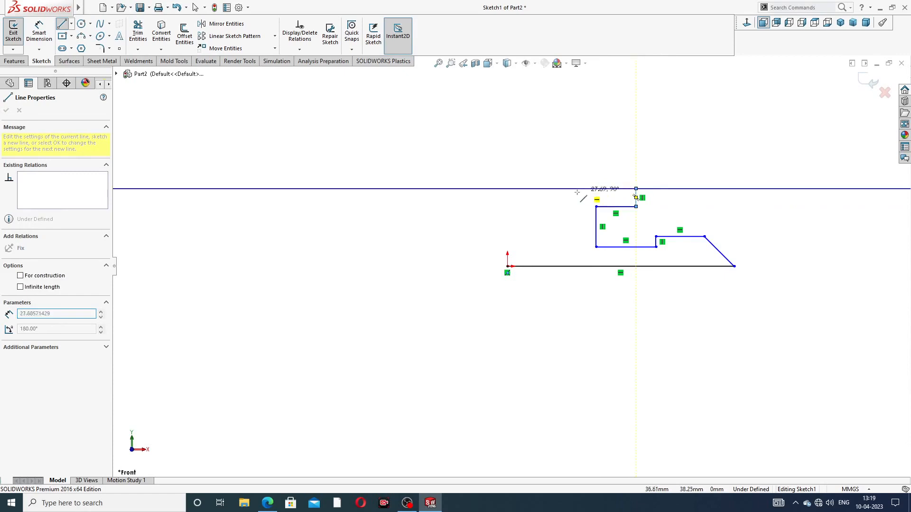
{"action": "left_click", "coordinate": [543, 189]}
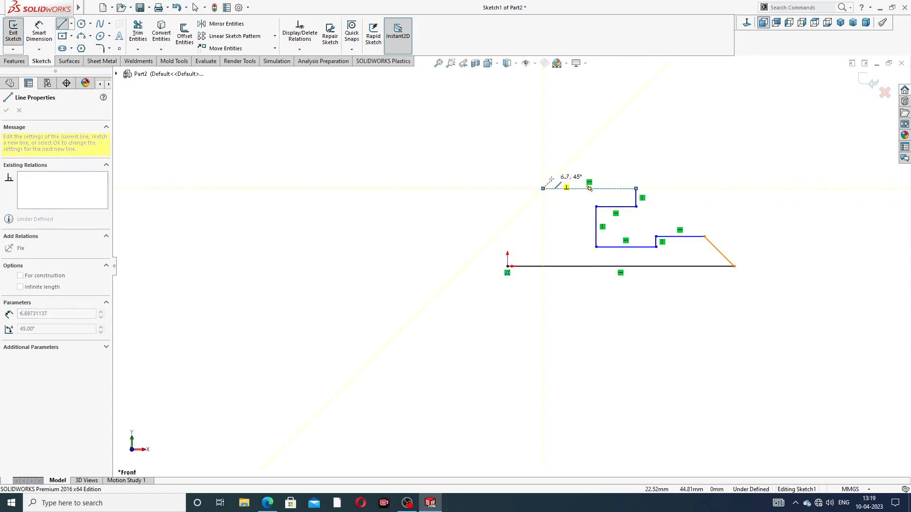
{"action": "right_click", "coordinate": [545, 136]}
{"action": "left_click", "coordinate": [569, 171]}
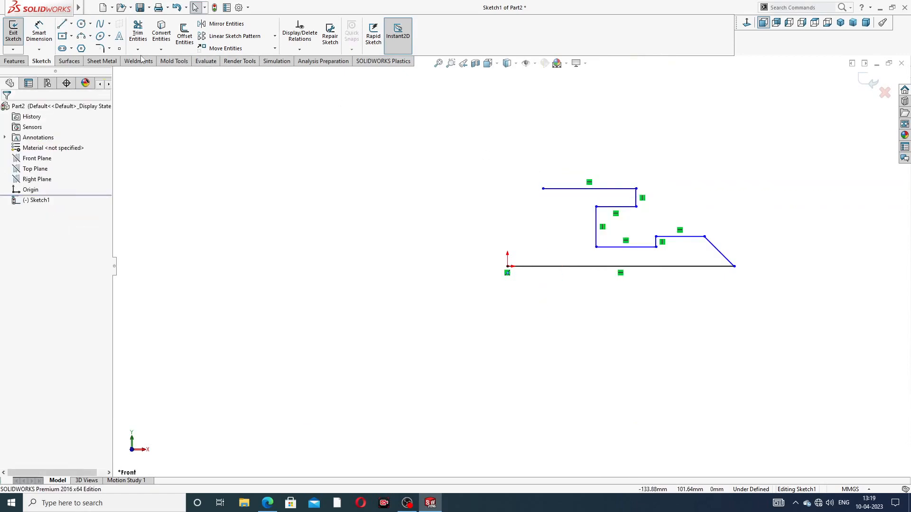
Close the profile with an outward-bulging 3 Point Arc of about 43 mm radius from the top line's left end to the origin
{"action": "left_click", "coordinate": [90, 36]}
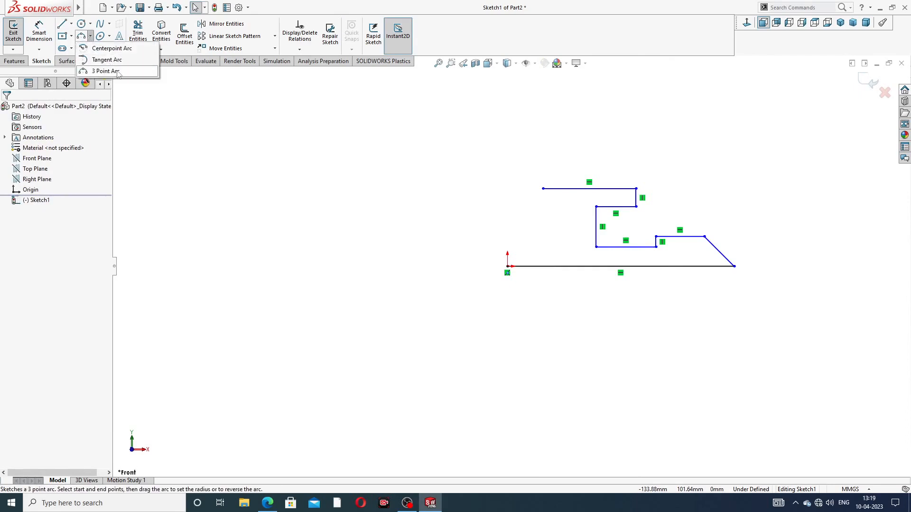
{"action": "left_click", "coordinate": [112, 72]}
{"action": "left_click", "coordinate": [543, 188]}
{"action": "left_click", "coordinate": [507, 266]}
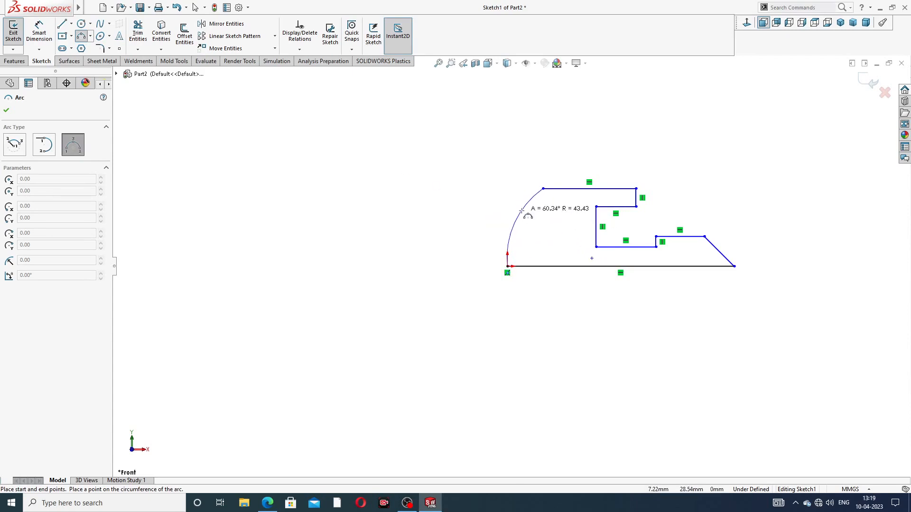
{"action": "left_click", "coordinate": [514, 222]}
{"action": "right_click", "coordinate": [581, 142]}
{"action": "left_click", "coordinate": [598, 142]}
Dimension the profile's horizontal baseline to 32 mm
{"action": "scroll", "coordinate": [539, 212], "scroll_direction": "down", "scroll_amount": 3}
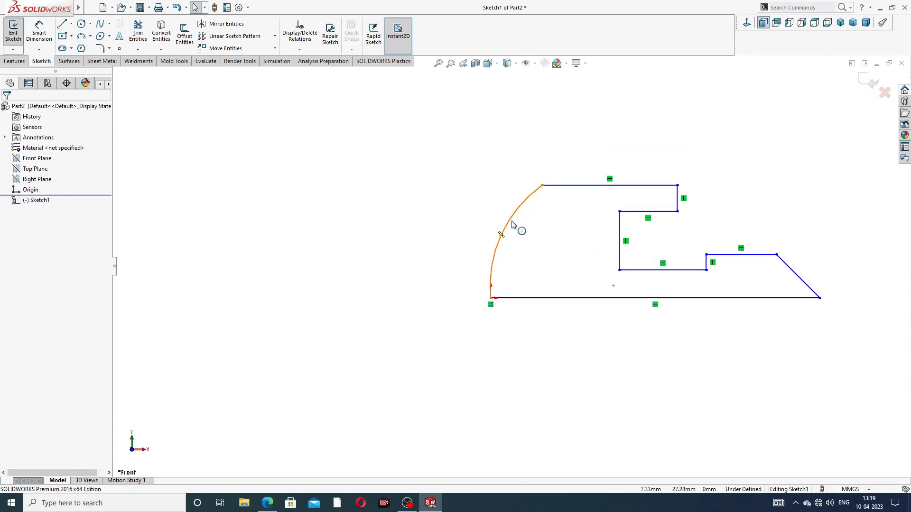
{"action": "scroll", "coordinate": [688, 260], "scroll_direction": "down", "scroll_amount": 2}
{"action": "scroll", "coordinate": [506, 261], "scroll_direction": "up", "scroll_amount": 3}
{"action": "scroll", "coordinate": [508, 213], "scroll_direction": "down", "scroll_amount": 5}
{"action": "scroll", "coordinate": [563, 246], "scroll_direction": "up", "scroll_amount": 4}
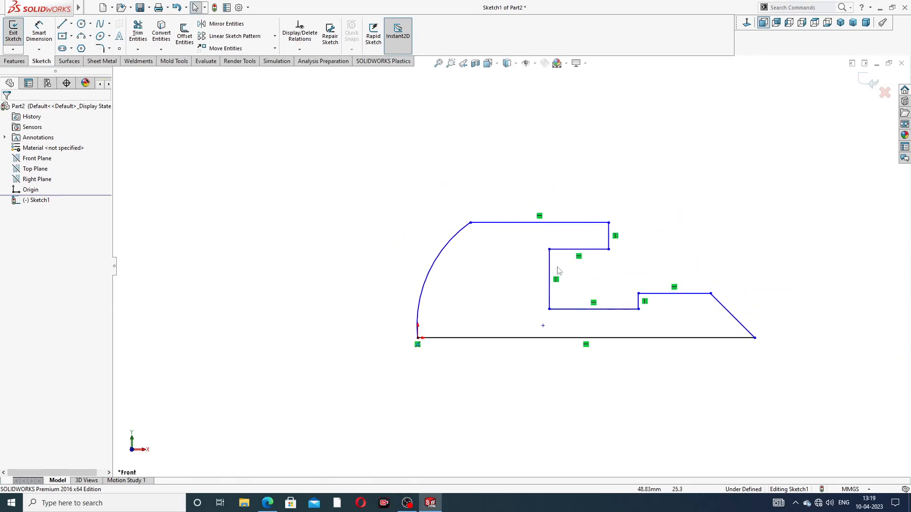
{"action": "scroll", "coordinate": [551, 312], "scroll_direction": "down", "scroll_amount": 3}
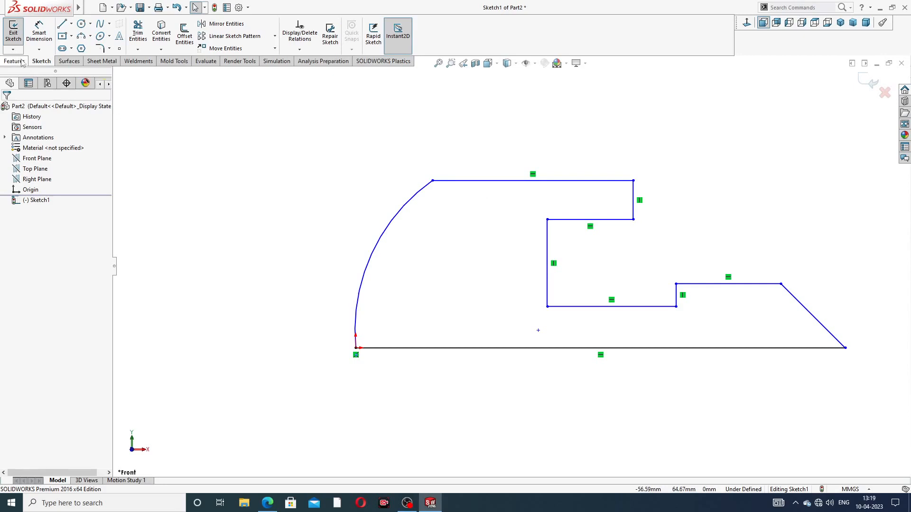
{"action": "left_click", "coordinate": [39, 32]}
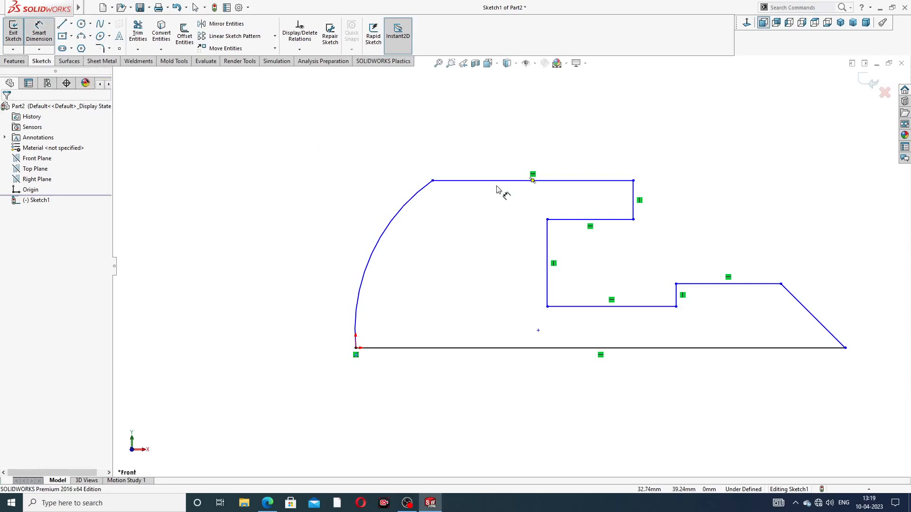
{"action": "left_click", "coordinate": [558, 350]}
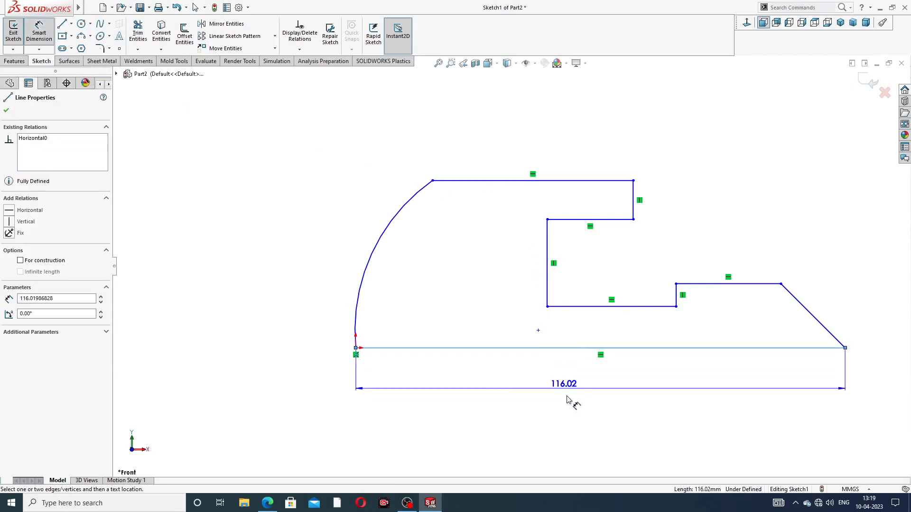
{"action": "left_click", "coordinate": [572, 406]}
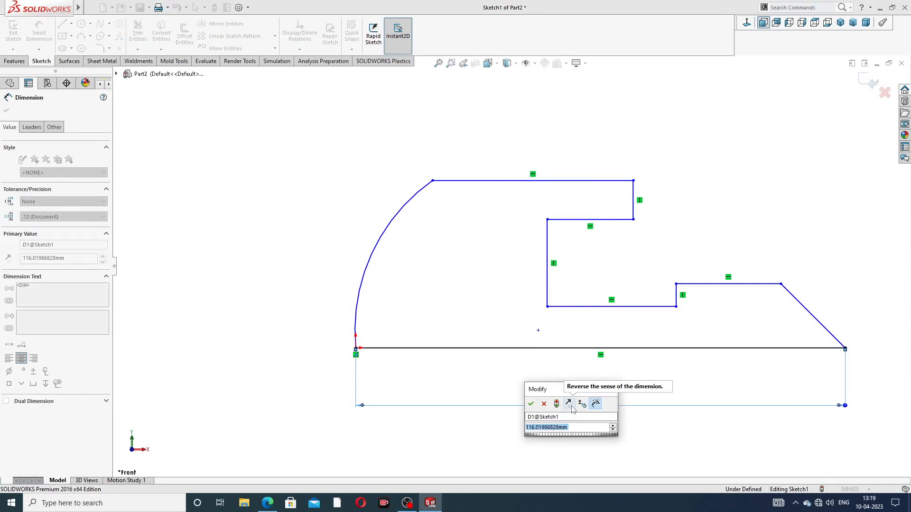
{"action": "type", "text": "32"}
{"action": "key", "text": "Return"}
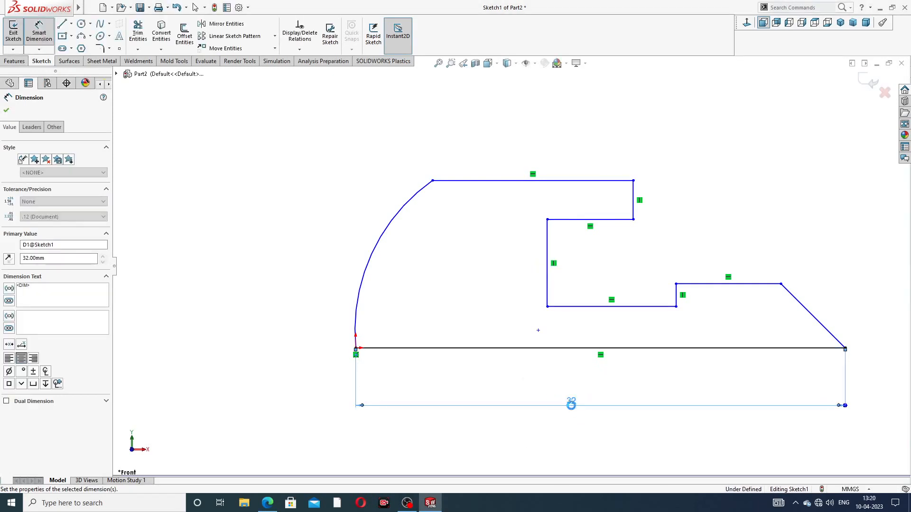
{"action": "left_click", "coordinate": [759, 243]}
{"action": "scroll", "coordinate": [693, 208], "scroll_direction": "up", "scroll_amount": 1}
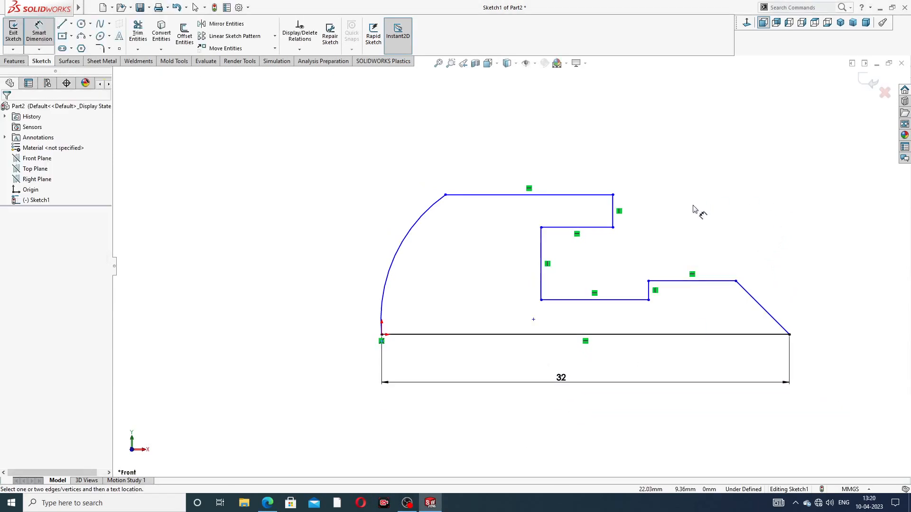
Dimension the horizontal distance from the recess's vertical inner wall to the baseline's right end as 26 mm
{"action": "left_click", "coordinate": [541, 244]}
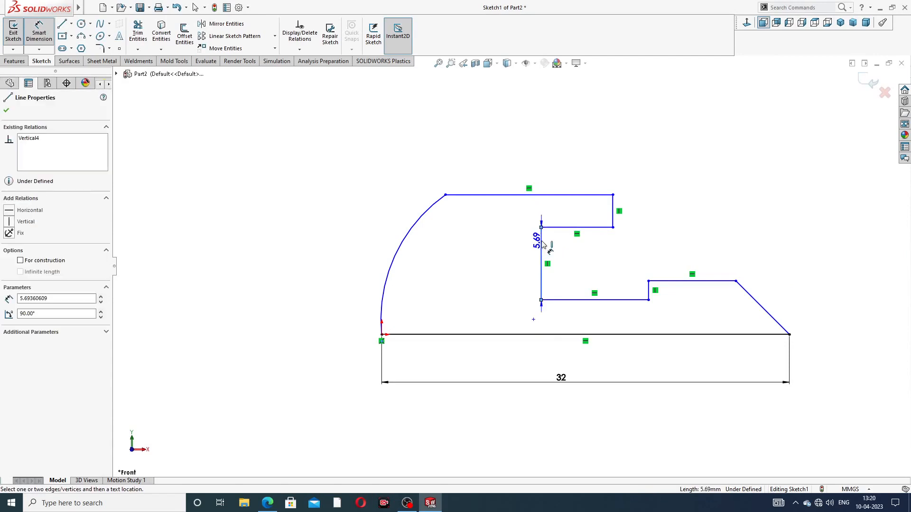
{"action": "left_click", "coordinate": [788, 332]}
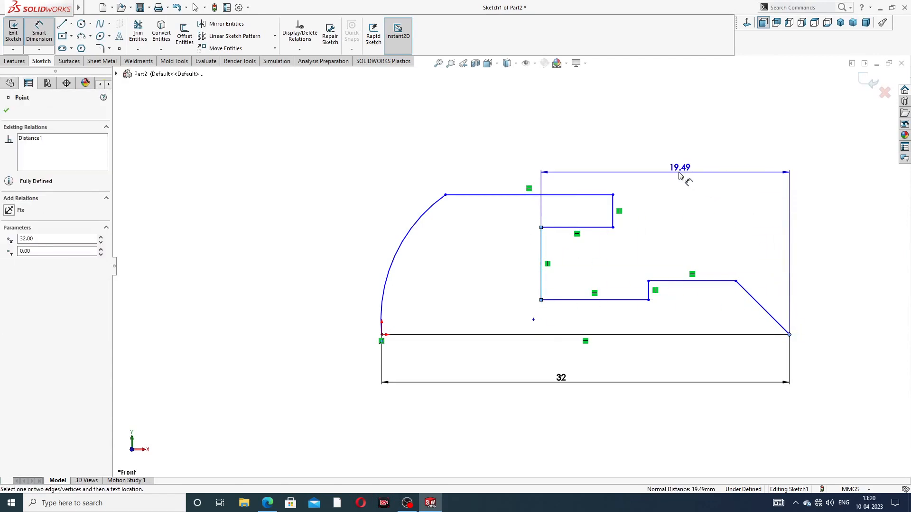
{"action": "left_click", "coordinate": [685, 177]}
{"action": "type", "text": "26"}
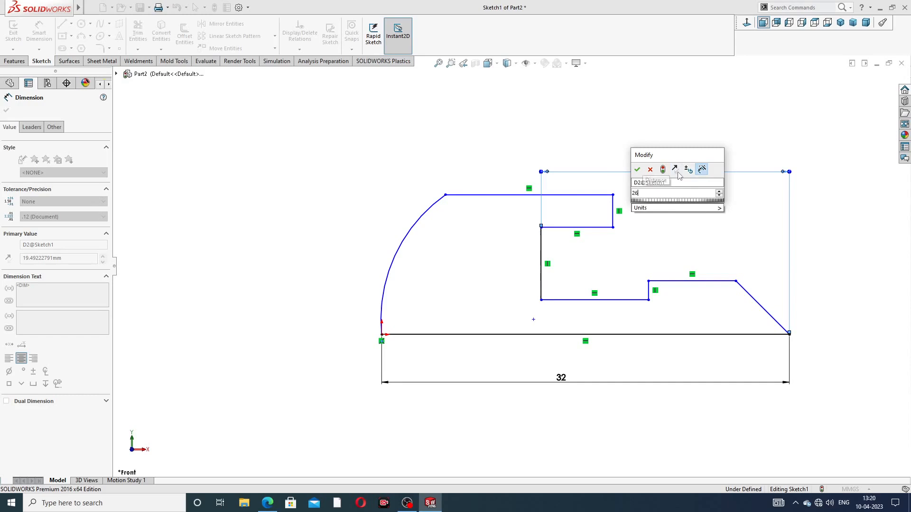
{"action": "key", "text": "Return"}
{"action": "left_click", "coordinate": [663, 141]}
Dimension the horizontal distance between the recess's inner wall and the upper overhang's short vertical edge as 5 mm
{"action": "scroll", "coordinate": [575, 213], "scroll_direction": "up", "scroll_amount": 3}
{"action": "scroll", "coordinate": [522, 228], "scroll_direction": "down", "scroll_amount": 3}
{"action": "left_click", "coordinate": [523, 243]}
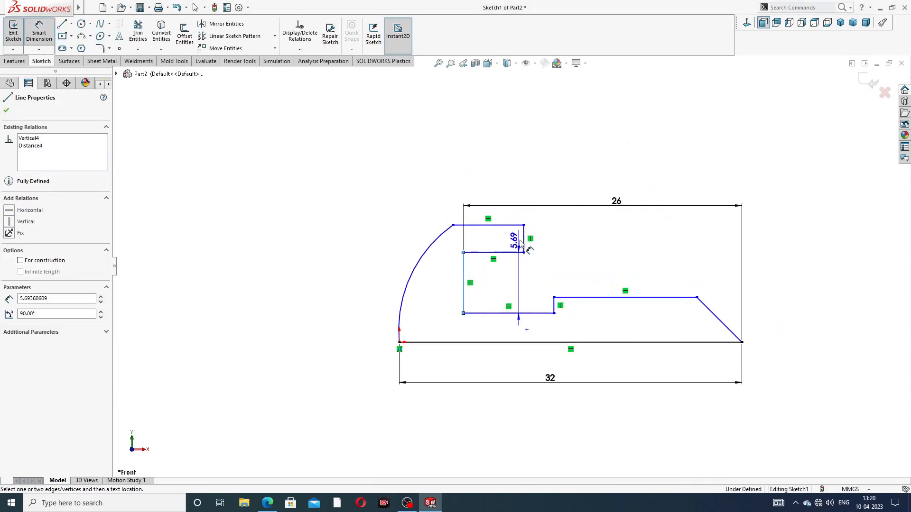
{"action": "left_click", "coordinate": [499, 185]}
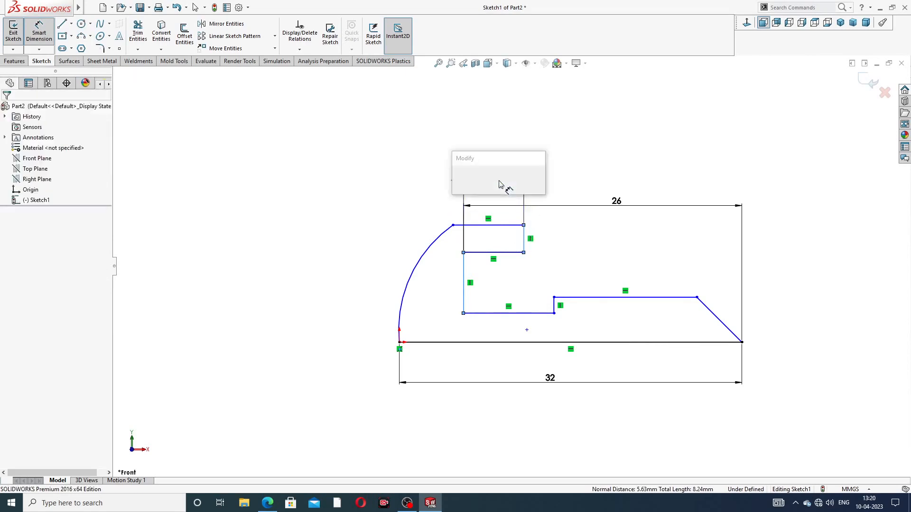
{"action": "type", "text": "5"}
{"action": "key", "text": "Return"}
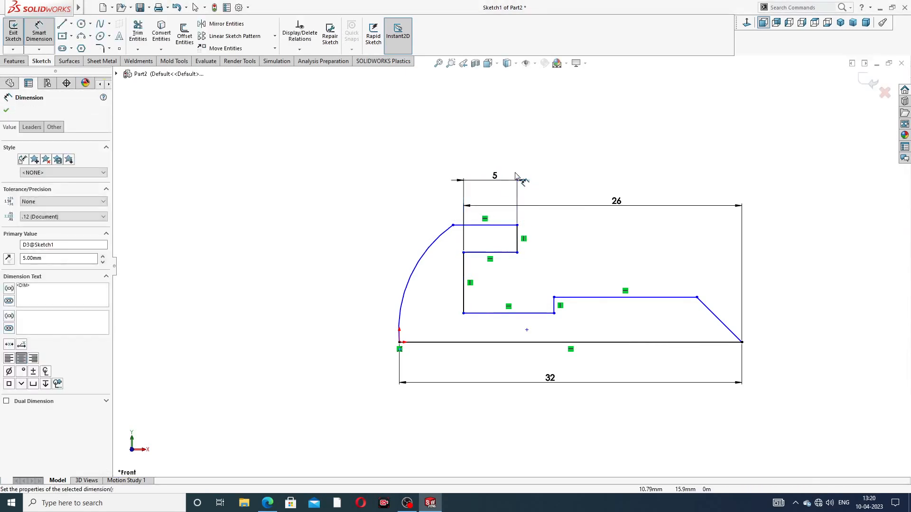
Dimension the angle between the slanted end line and the baseline as 45°
{"action": "left_click", "coordinate": [739, 339]}
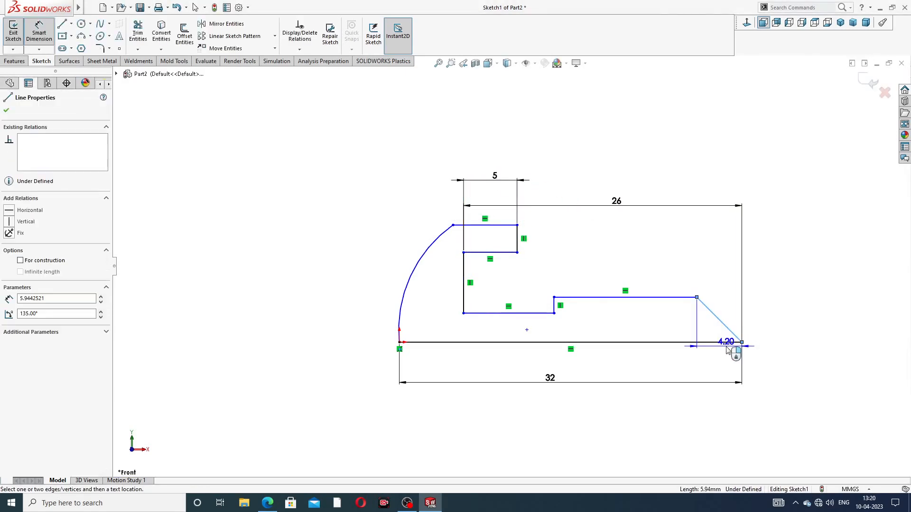
{"action": "left_click", "coordinate": [724, 342]}
{"action": "left_click", "coordinate": [711, 332]}
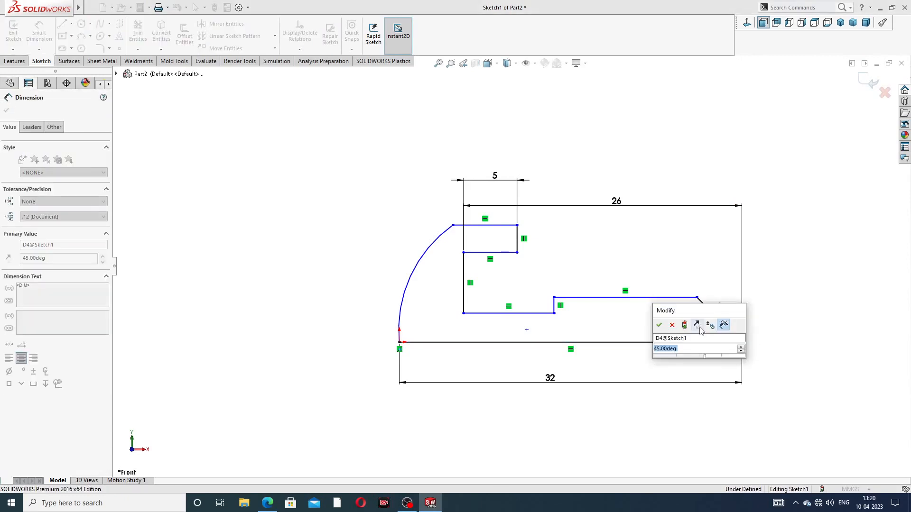
{"action": "key", "text": "Return"}
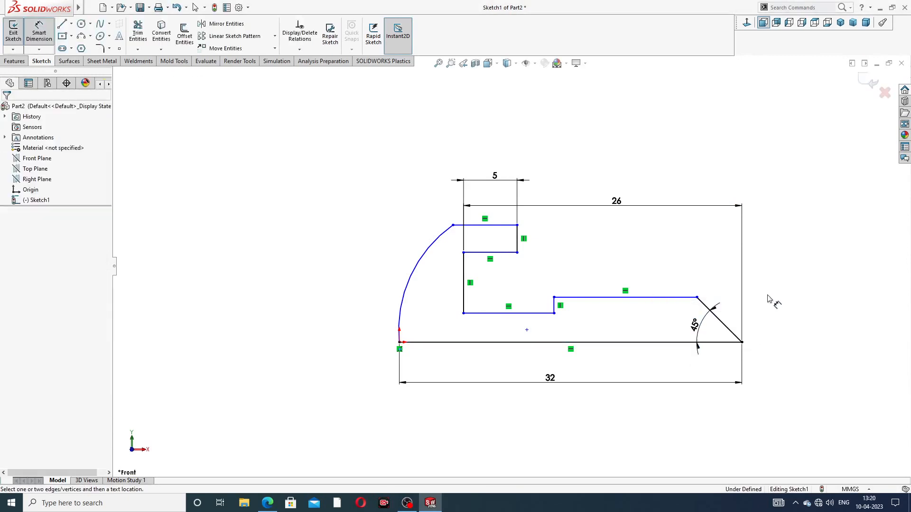
Dimension the height of the slanted line's upper endpoint above the baseline as 3 mm
{"action": "left_click", "coordinate": [697, 298]}
{"action": "left_click", "coordinate": [726, 342]}
{"action": "left_click", "coordinate": [759, 322]}
{"action": "type", "text": "3"}
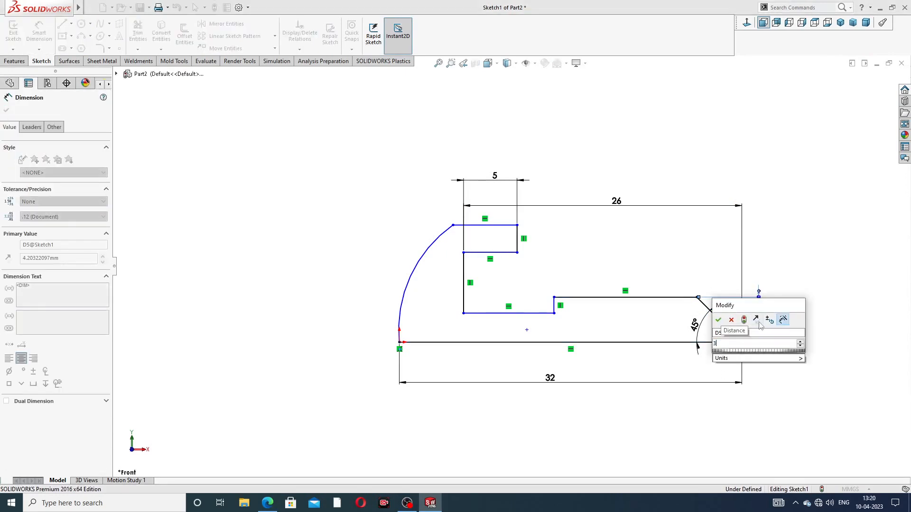
{"action": "key", "text": "Return"}
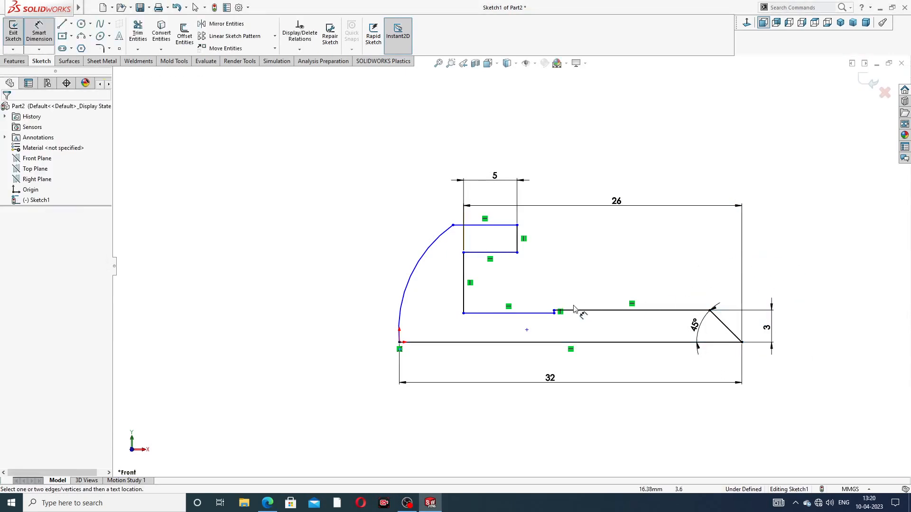
Dimension the height of the recess's horizontal floor line above the baseline as 2 mm
{"action": "scroll", "coordinate": [564, 310], "scroll_direction": "down", "scroll_amount": 3}
{"action": "left_click", "coordinate": [547, 312]}
{"action": "left_click", "coordinate": [525, 356]}
{"action": "left_click", "coordinate": [524, 338]}
{"action": "type", "text": "2"}
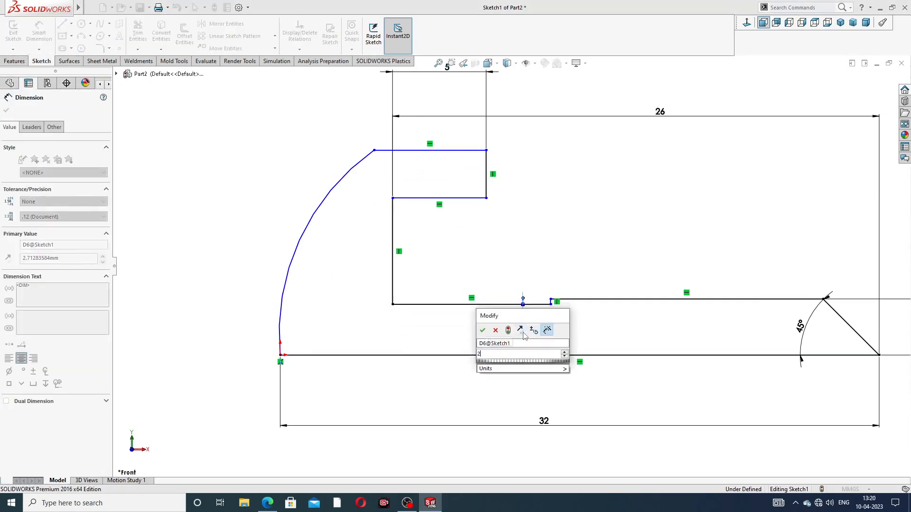
{"action": "key", "text": "Return"}
{"action": "scroll", "coordinate": [572, 243], "scroll_direction": "up", "scroll_amount": 3}
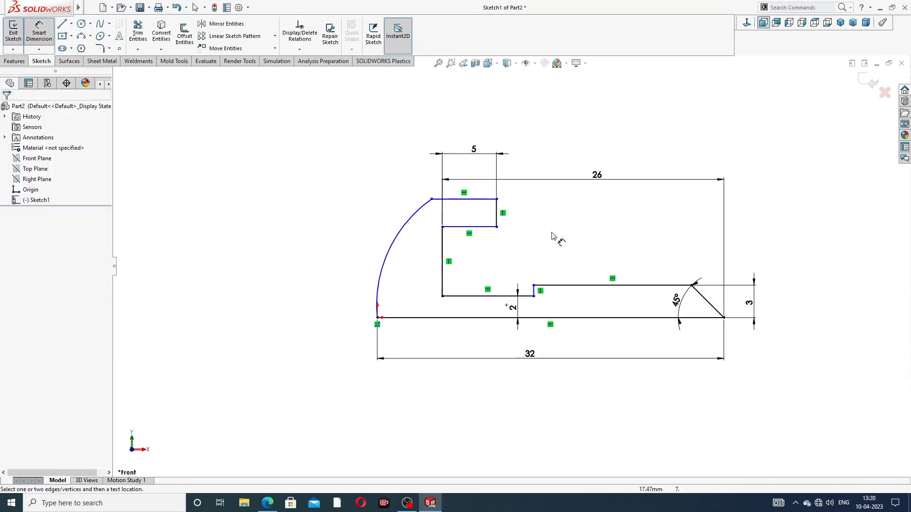
Dimension the height of the overhang line that meets the arc above the baseline as 8 mm
{"action": "left_click", "coordinate": [488, 199]}
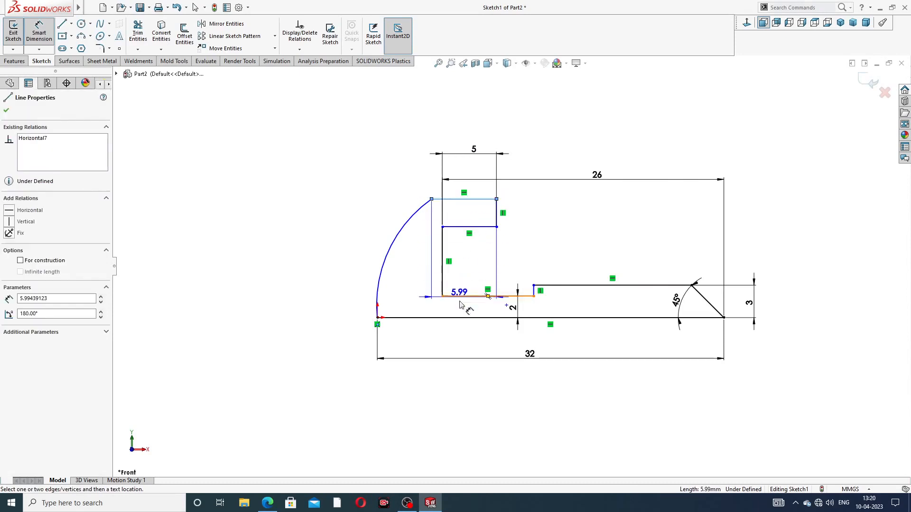
{"action": "left_click", "coordinate": [459, 320]}
{"action": "left_click", "coordinate": [351, 259]}
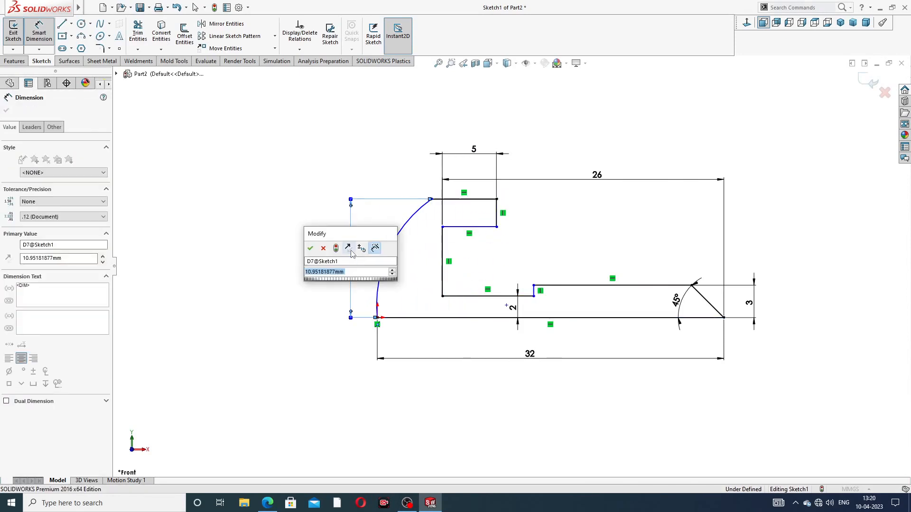
{"action": "type", "text": "8"}
{"action": "key", "text": "Return"}
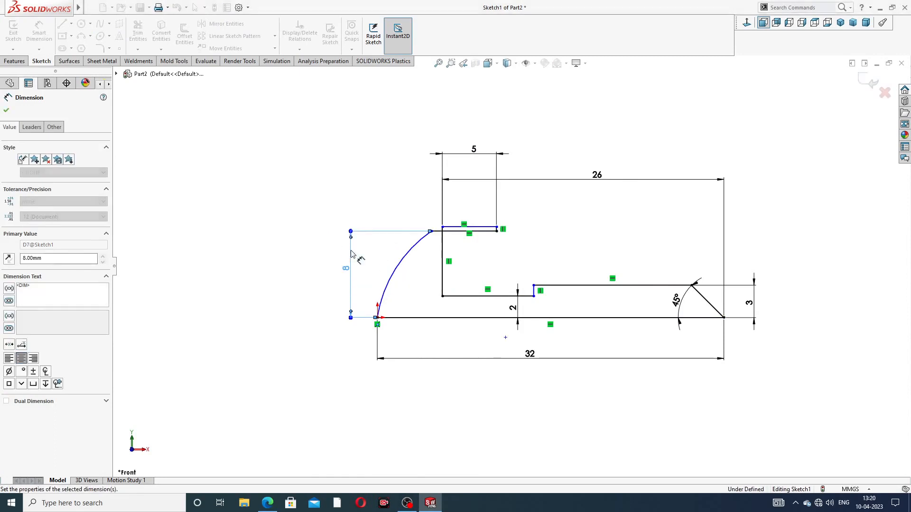
{"action": "left_click", "coordinate": [295, 228]}
Set the height dimension of the overhang line that meets the arc to 6 mm
{"action": "scroll", "coordinate": [459, 248], "scroll_direction": "down", "scroll_amount": 4}
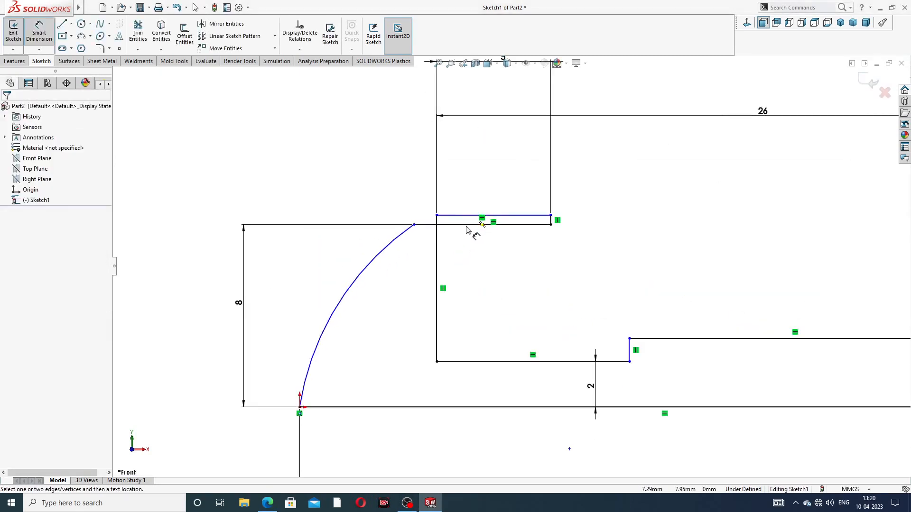
{"action": "double_click", "coordinate": [238, 302]}
{"action": "type", "text": "6"}
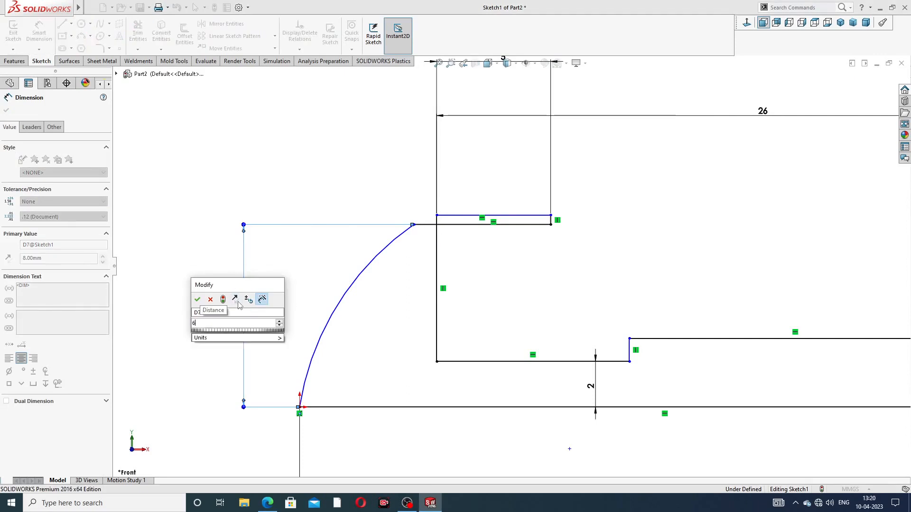
{"action": "key", "text": "Return"}
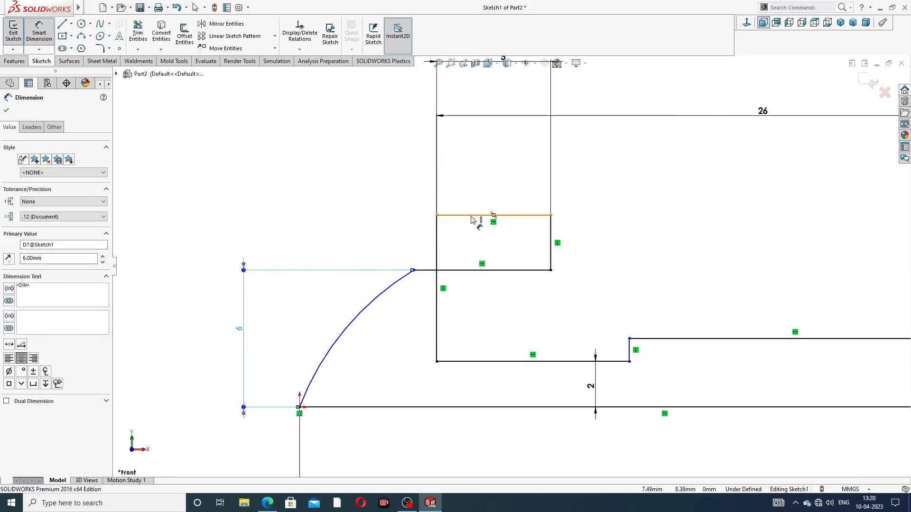
Dimension the height of the horizontal line joining the recess's inner wall and the overhang's short edge above the baseline as 8 mm
{"action": "left_click", "coordinate": [471, 217]}
{"action": "left_click", "coordinate": [437, 406]}
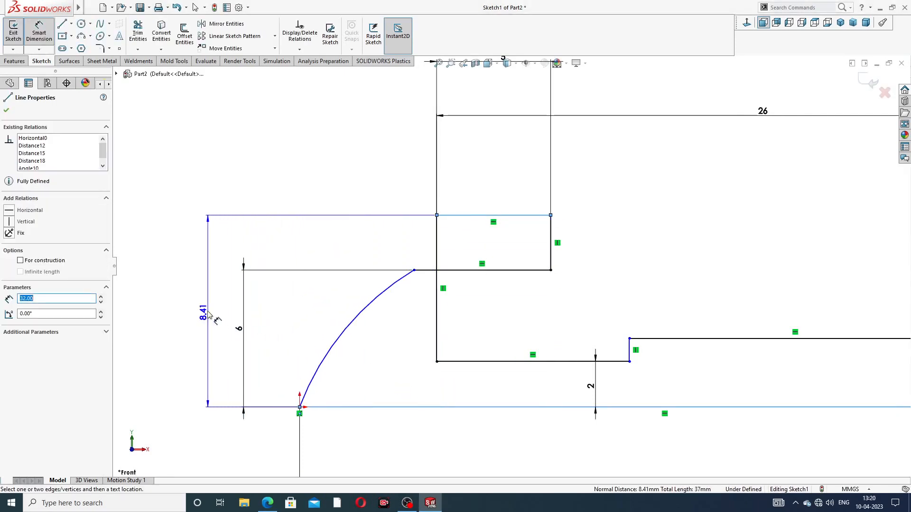
{"action": "left_click", "coordinate": [209, 316]}
{"action": "type", "text": "8"}
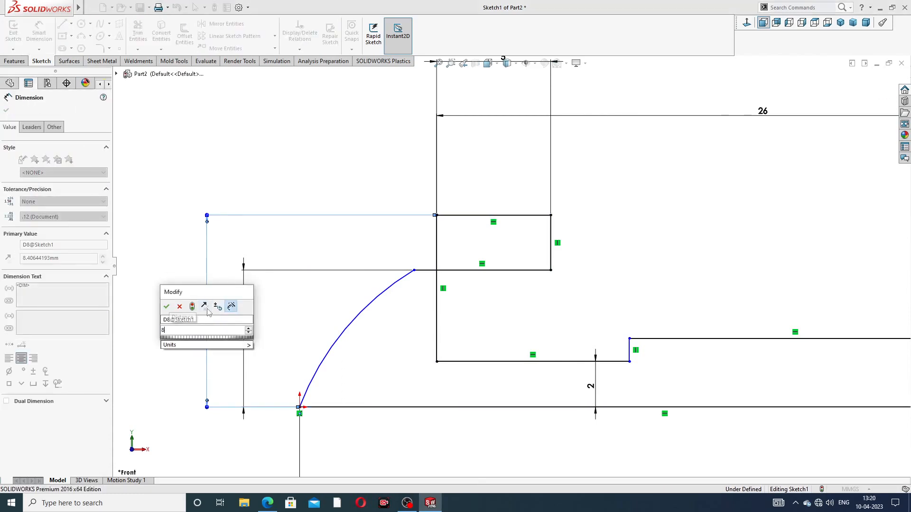
{"action": "key", "text": "Return"}
{"action": "left_click", "coordinate": [649, 186]}
{"action": "scroll", "coordinate": [637, 185], "scroll_direction": "up", "scroll_amount": 3}
{"action": "scroll", "coordinate": [589, 248], "scroll_direction": "up", "scroll_amount": 2}
{"action": "scroll", "coordinate": [524, 299], "scroll_direction": "down", "scroll_amount": 5}
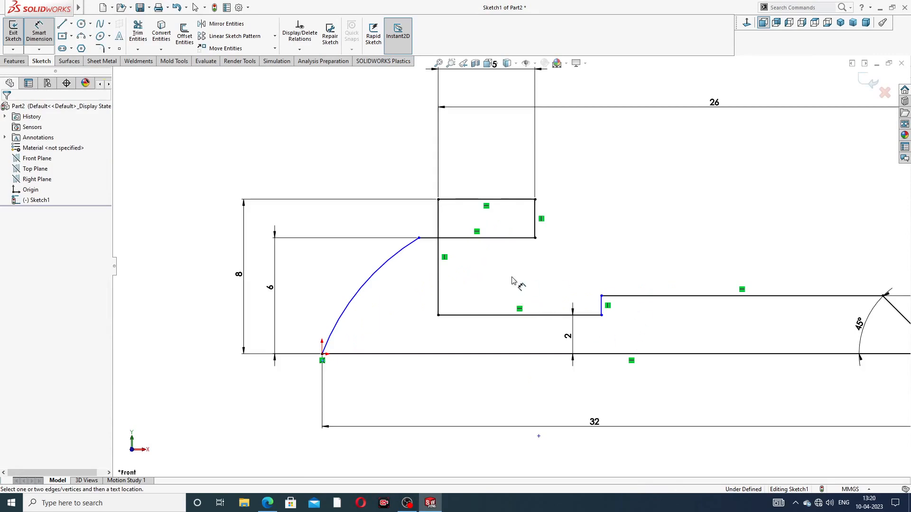
Dimension the end arc's radius as 26 mm
{"action": "left_click", "coordinate": [385, 264]}
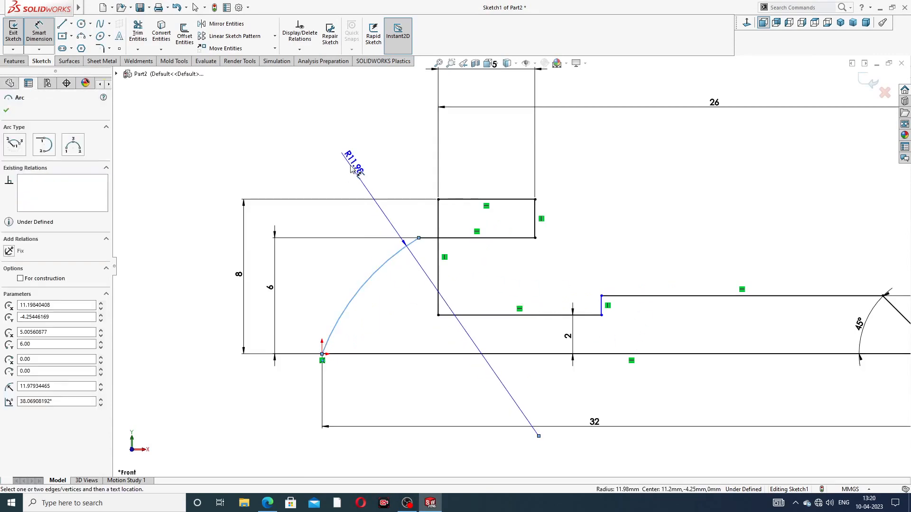
{"action": "left_click", "coordinate": [352, 169]}
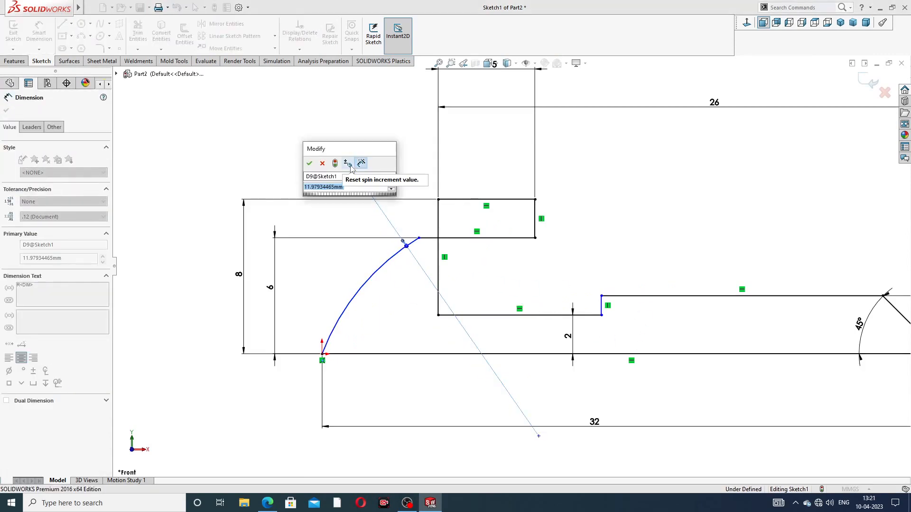
{"action": "type", "text": "26"}
{"action": "key", "text": "Return"}
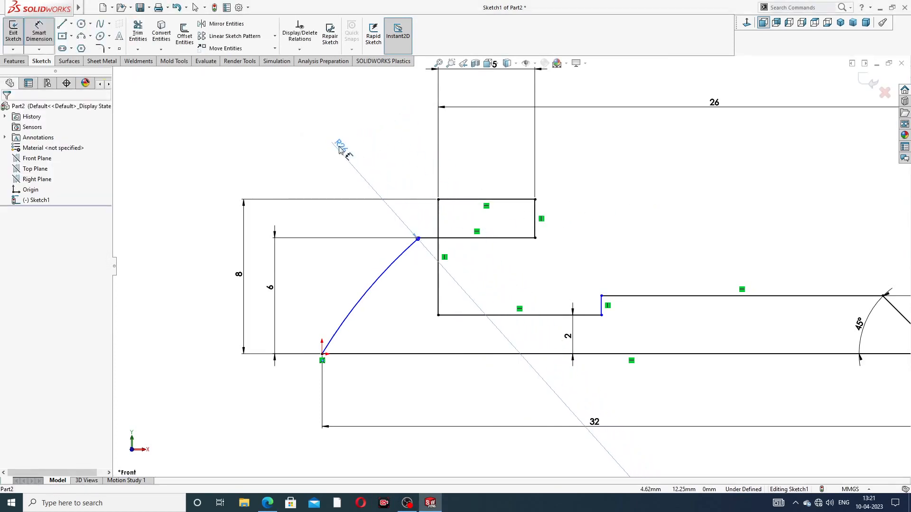
{"action": "left_click", "coordinate": [712, 204]}
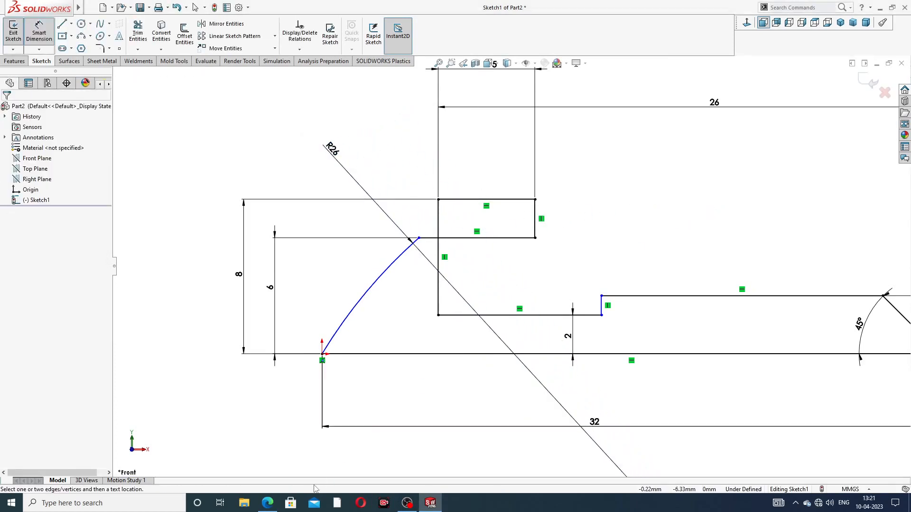
Check the screw's PDF drawing in the browser, then return to SOLIDWORKS and dimension the raised horizontal line beside the slanted end as 12 mm
{"action": "left_click", "coordinate": [268, 503]}
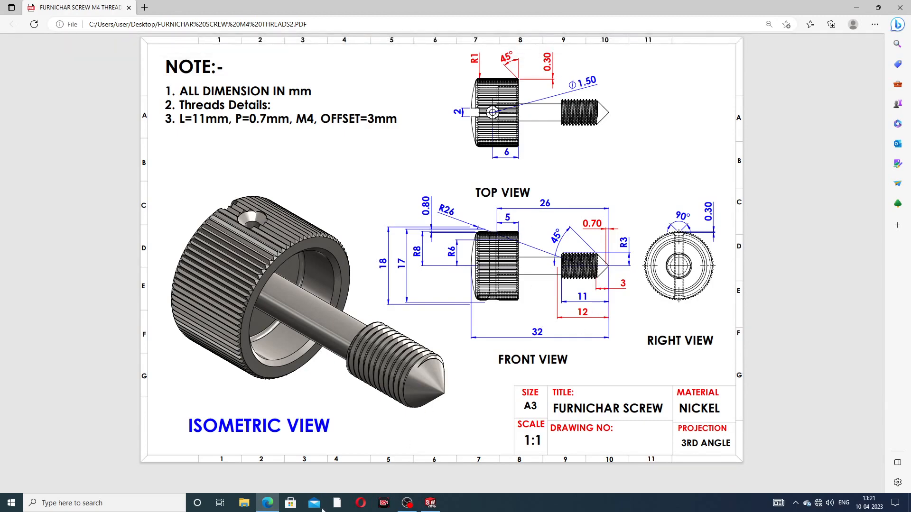
{"action": "left_click", "coordinate": [268, 503]}
{"action": "scroll", "coordinate": [576, 380], "scroll_direction": "up", "scroll_amount": 3}
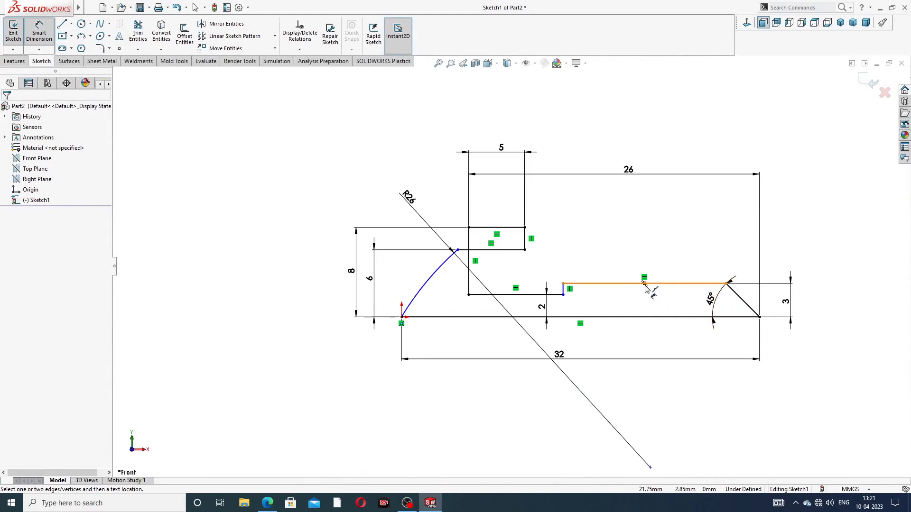
{"action": "left_click", "coordinate": [641, 284]}
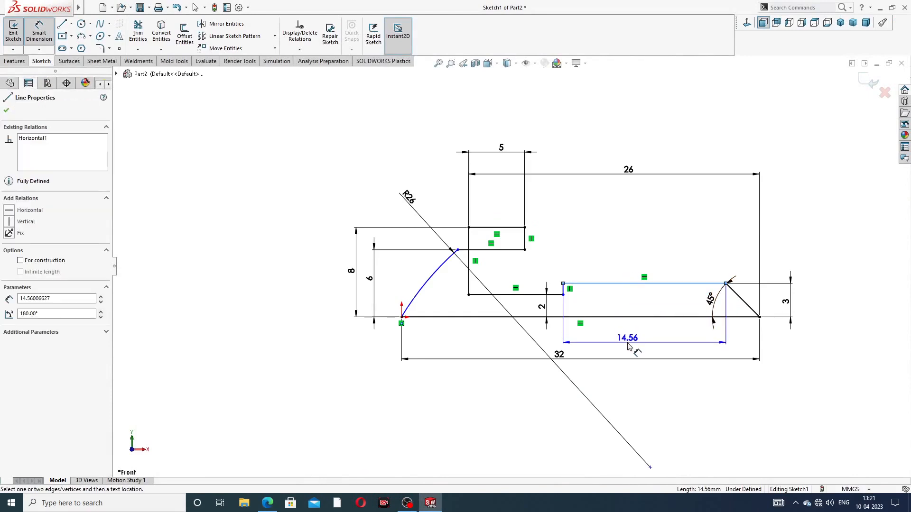
{"action": "left_click", "coordinate": [627, 349]}
{"action": "type", "text": "12"}
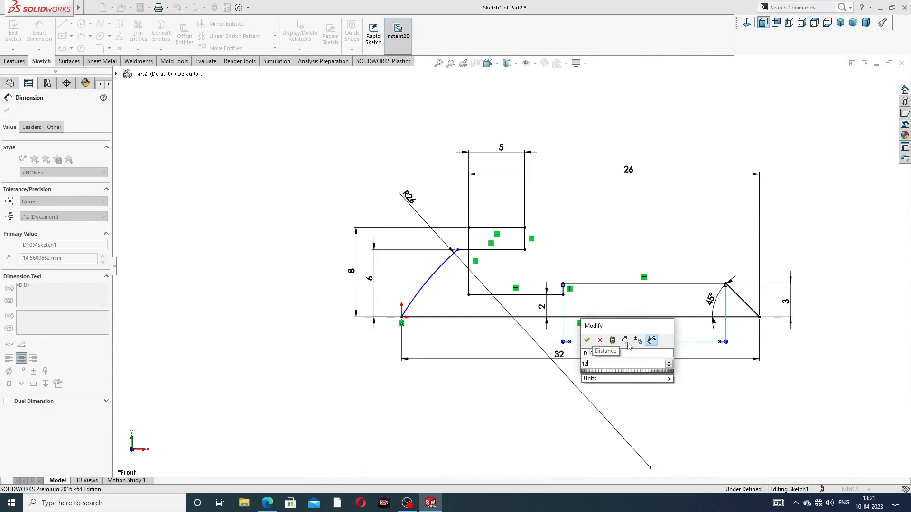
{"action": "key", "text": "Return"}
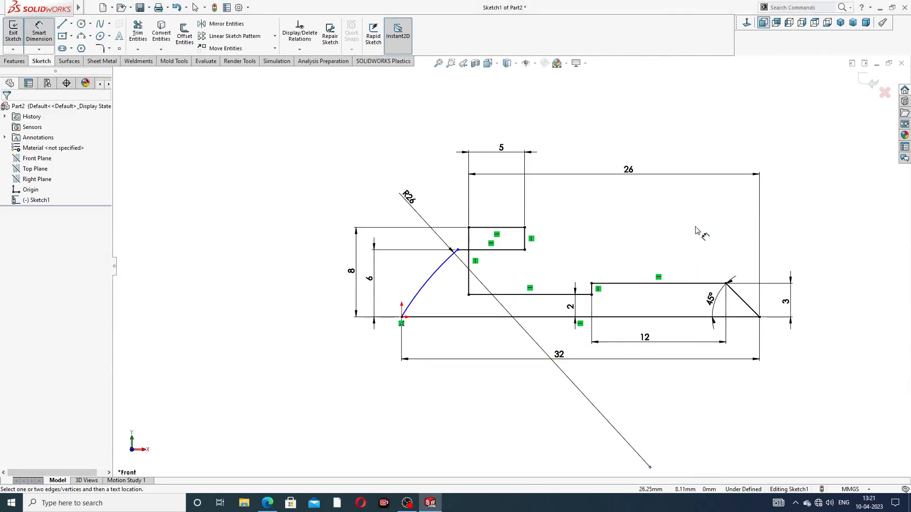
Reposition the 45° dimension farther from its corner and the 5 mm and 26 mm dimensions closer to the profile
{"action": "scroll", "coordinate": [694, 229], "scroll_direction": "up", "scroll_amount": 2}
{"action": "scroll", "coordinate": [581, 319], "scroll_direction": "down", "scroll_amount": 2}
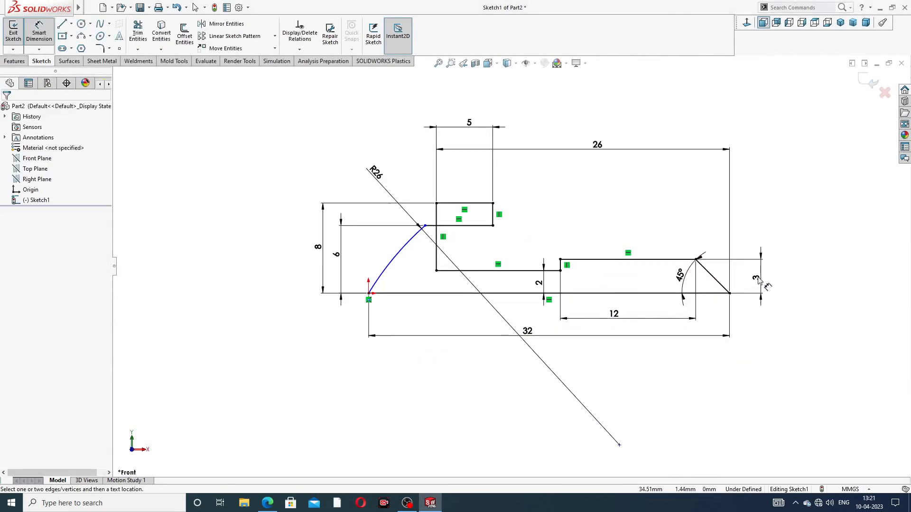
{"action": "left_click_drag", "start_coordinate": [681, 277], "coordinate": [664, 276]}
{"action": "left_click", "coordinate": [758, 229]}
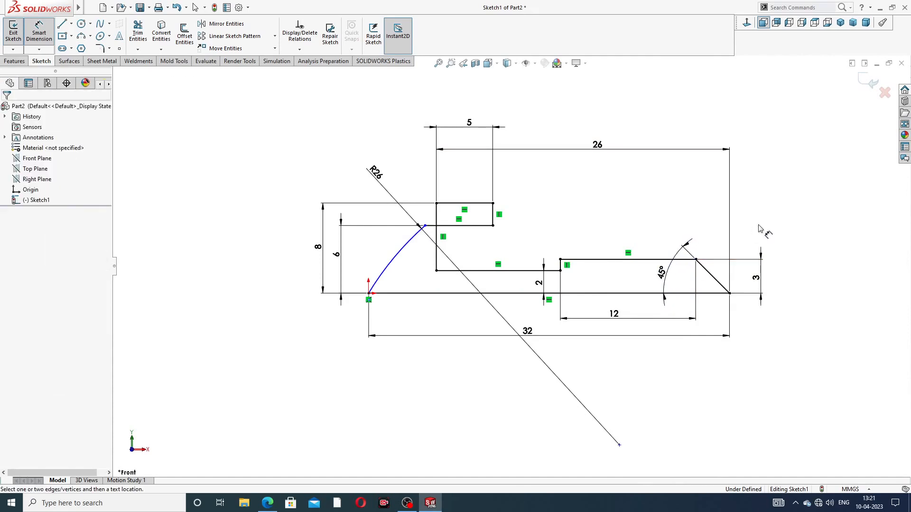
{"action": "scroll", "coordinate": [459, 253], "scroll_direction": "down", "scroll_amount": 1}
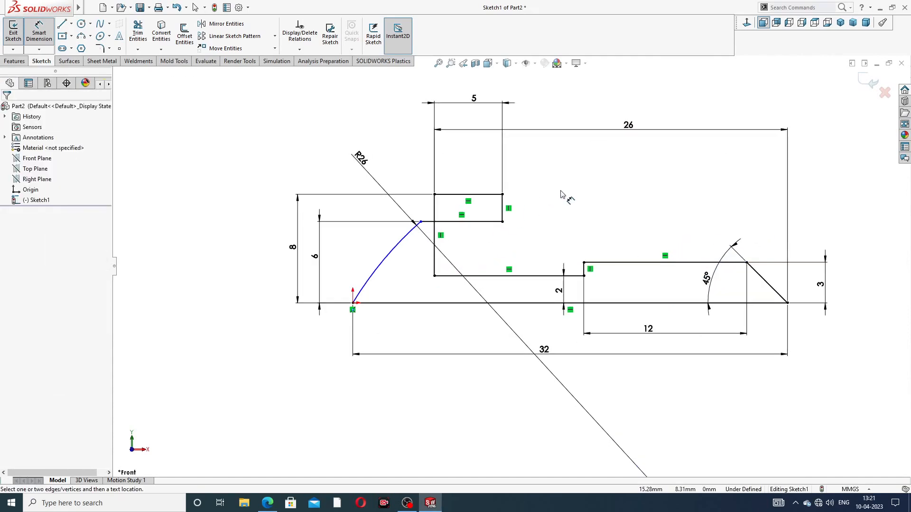
{"action": "left_click_drag", "start_coordinate": [474, 110], "coordinate": [474, 171]}
{"action": "left_click_drag", "start_coordinate": [628, 127], "coordinate": [631, 149]}
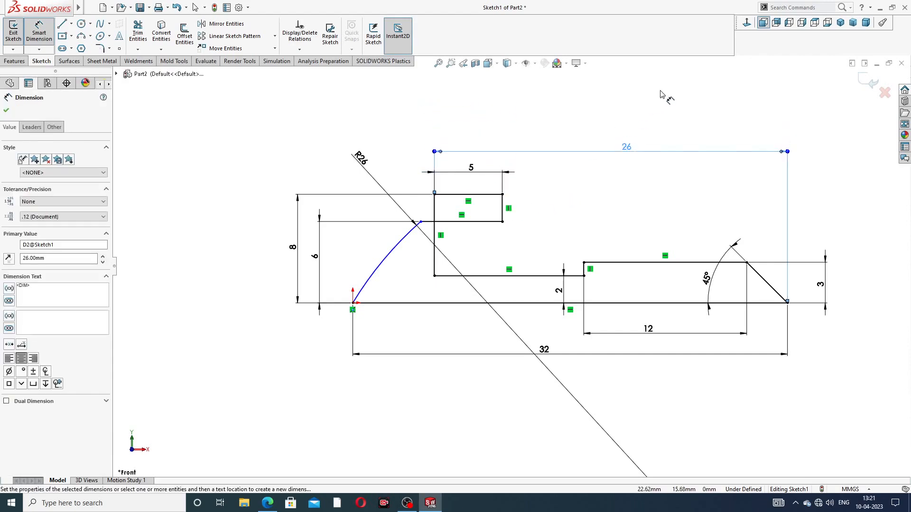
{"action": "key", "text": "Escape"}
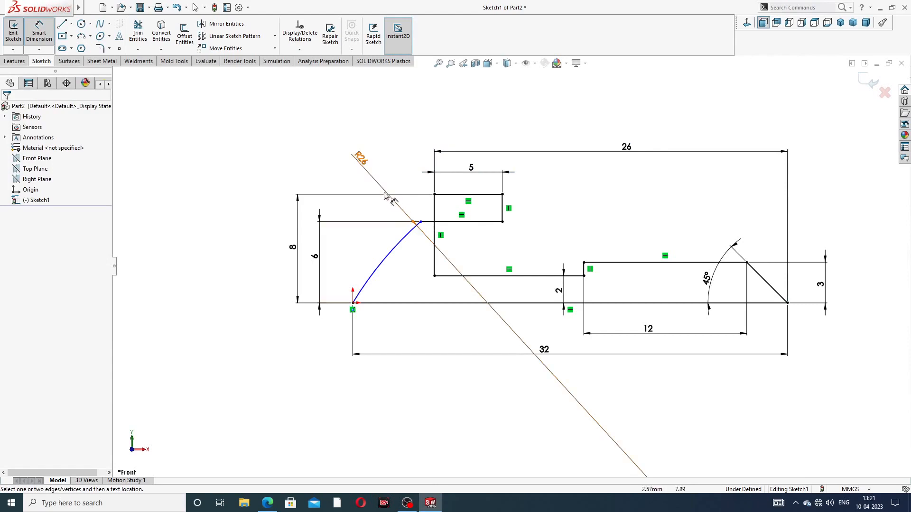
Reposition the R26 arc dimension and the 6 mm and 8 mm height dimensions for a tidier layout, and finish dimensioning
{"action": "left_click", "coordinate": [360, 160]}
{"action": "left_click", "coordinate": [311, 262]}
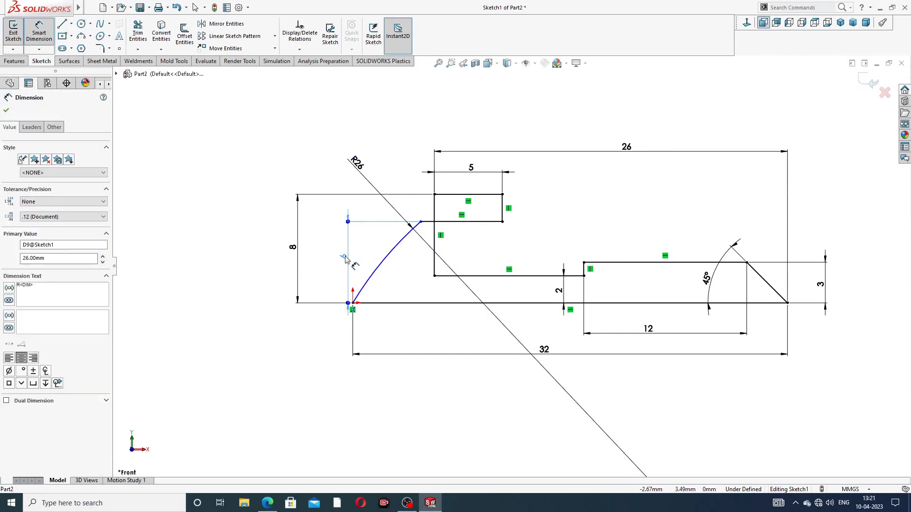
{"action": "left_click_drag", "start_coordinate": [347, 261], "coordinate": [305, 253]}
{"action": "left_click", "coordinate": [530, 117]}
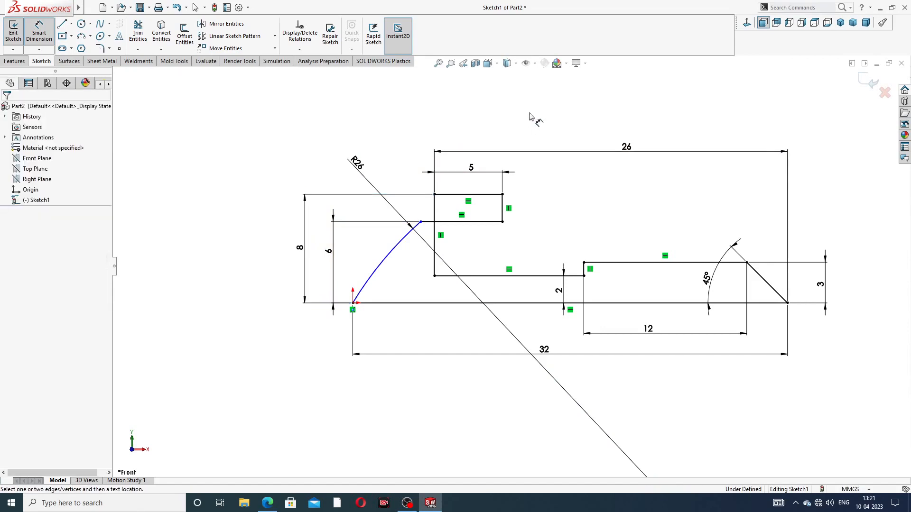
{"action": "right_click", "coordinate": [530, 117]}
{"action": "left_click", "coordinate": [550, 141]}
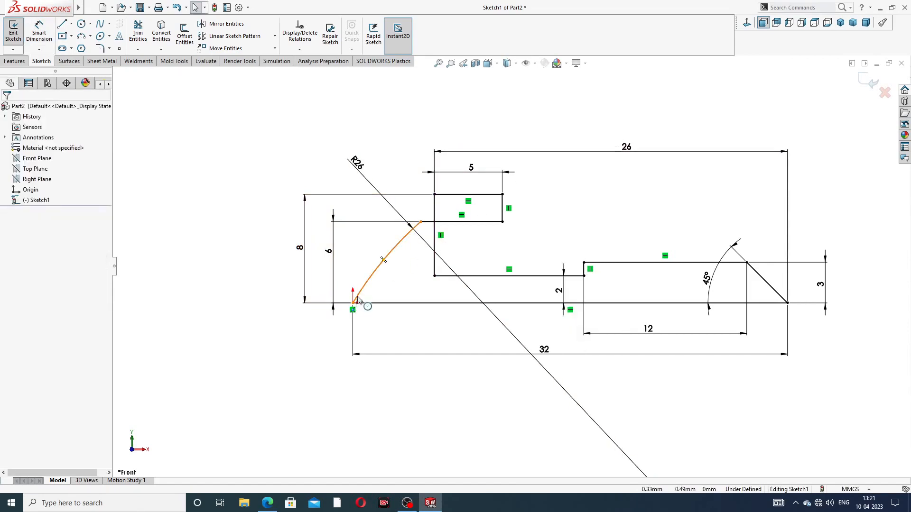
Draw a short vertical centerline upward from the origin
{"action": "left_click", "coordinate": [71, 24]}
{"action": "left_click", "coordinate": [81, 40]}
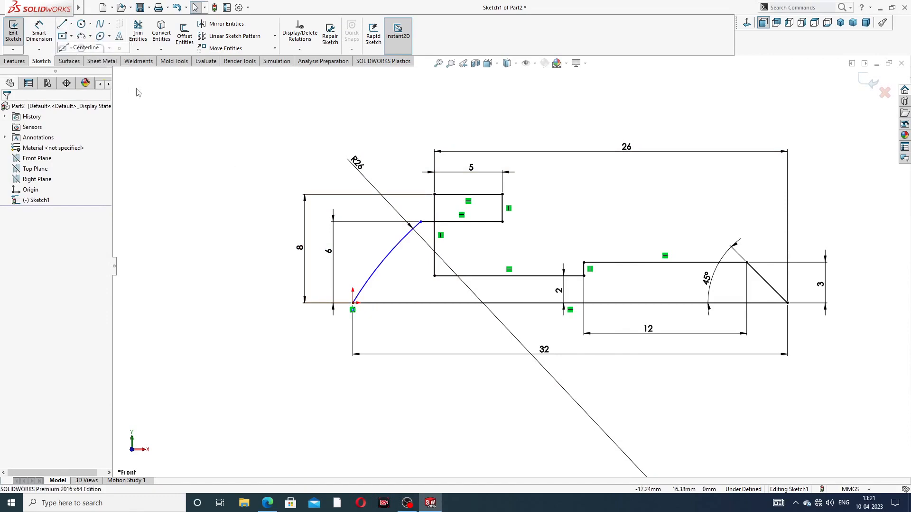
{"action": "left_click", "coordinate": [352, 303]}
{"action": "left_click", "coordinate": [352, 260]}
{"action": "right_click", "coordinate": [370, 236]}
{"action": "left_click", "coordinate": [383, 250]}
Add a tangent relation between the R26 end arc and the vertical centerline at the origin
{"action": "left_click", "coordinate": [375, 279]}
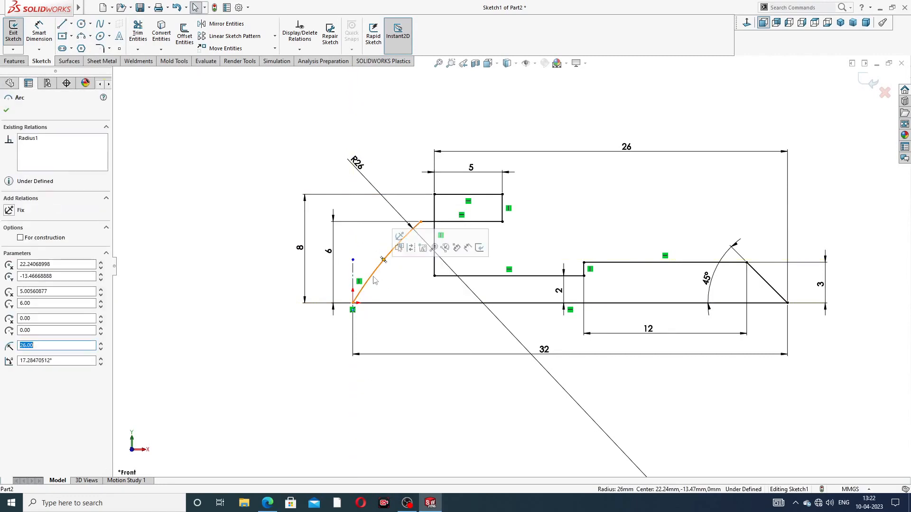
{"action": "left_click", "coordinate": [352, 280], "text": "ctrl"}
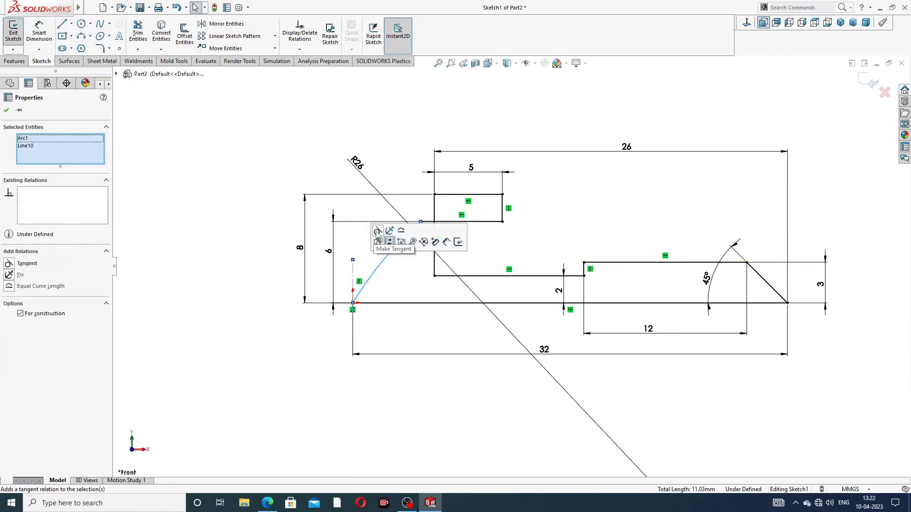
{"action": "left_click", "coordinate": [378, 230]}
{"action": "left_click", "coordinate": [465, 125]}
{"action": "key", "text": "z"}
{"action": "key", "text": "z"}
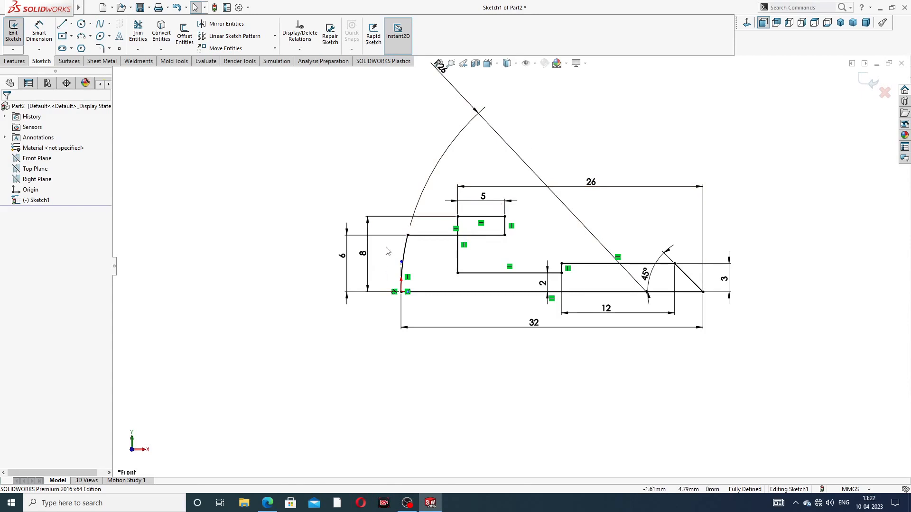
Reposition the 6 mm and 8 mm height dimensions so the 8 mm one sits farther from the profile
{"action": "mouse_move", "coordinate": [345, 260]}
{"action": "left_mouse_down"}
{"action": "mouse_move", "coordinate": [378, 258]}
{"action": "mouse_move", "coordinate": [351, 254]}
{"action": "left_mouse_up"}
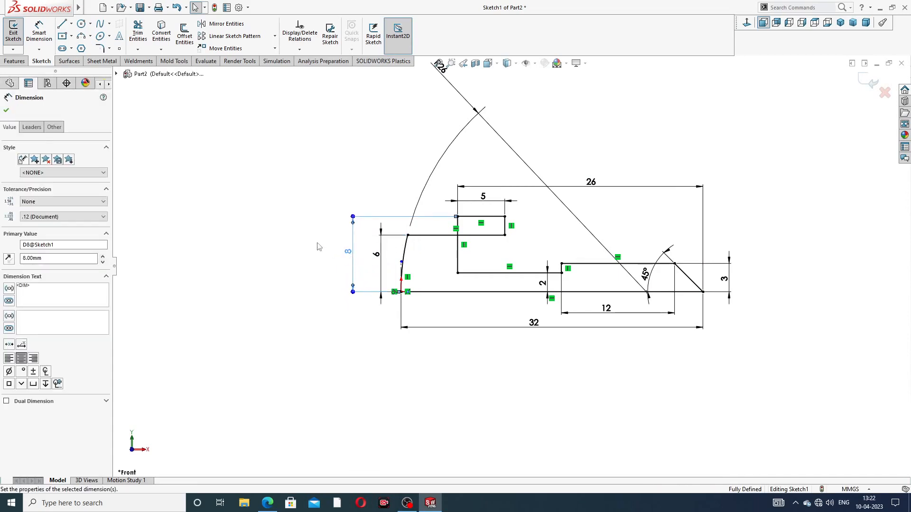
{"action": "left_click", "coordinate": [332, 252]}
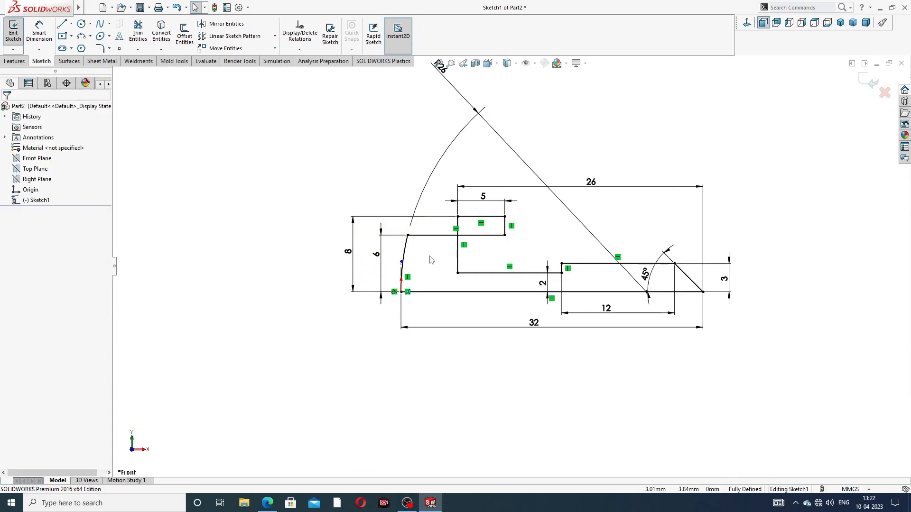
{"action": "scroll", "coordinate": [409, 253], "scroll_direction": "down", "scroll_amount": 1}
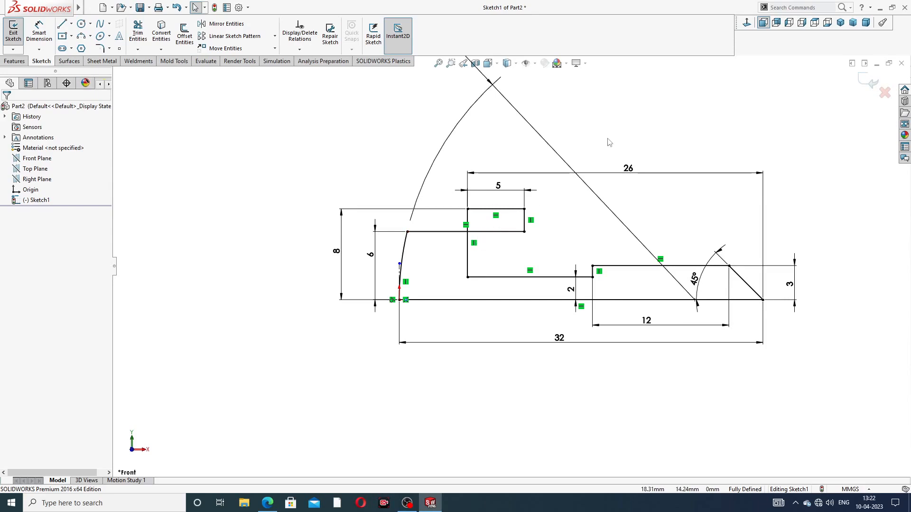
Undo the tangency, centerline and dimension repositioning, then the R26, 12 mm, 8 mm and 6 mm dimension entries
{"action": "key", "text": "ctrl+z"}
{"action": "key", "text": "ctrl+z"}
{"action": "key", "text": "ctrl+z"}
{"action": "key", "text": "ctrl+z"}
{"action": "key", "text": "ctrl+z"}
{"action": "key", "text": "ctrl+z"}
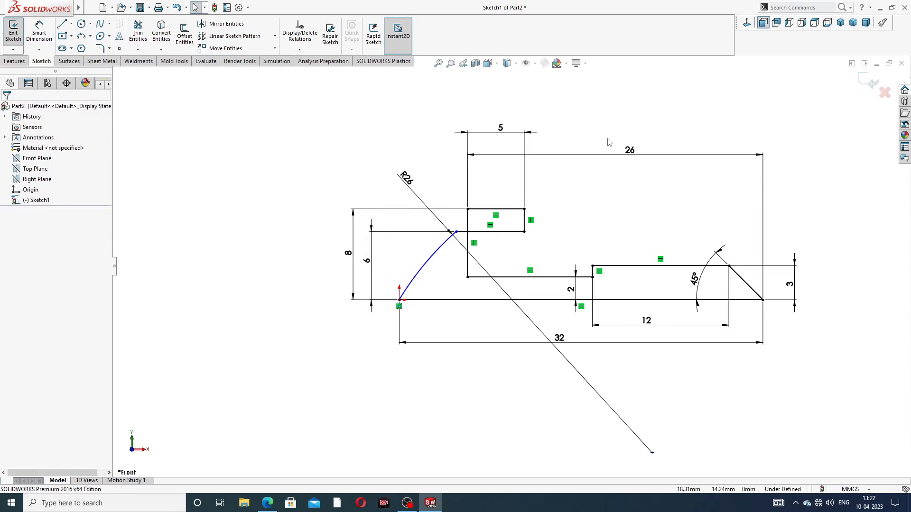
{"action": "key", "text": "ctrl+z"}
{"action": "key", "text": "ctrl+z"}
{"action": "key", "text": "ctrl+z"}
{"action": "key", "text": "ctrl+z"}
{"action": "key", "text": "ctrl+z"}
{"action": "key", "text": "ctrl+z"}
{"action": "key", "text": "ctrl+z"}
{"action": "key", "text": "ctrl+z"}
{"action": "key", "text": "ctrl+z"}
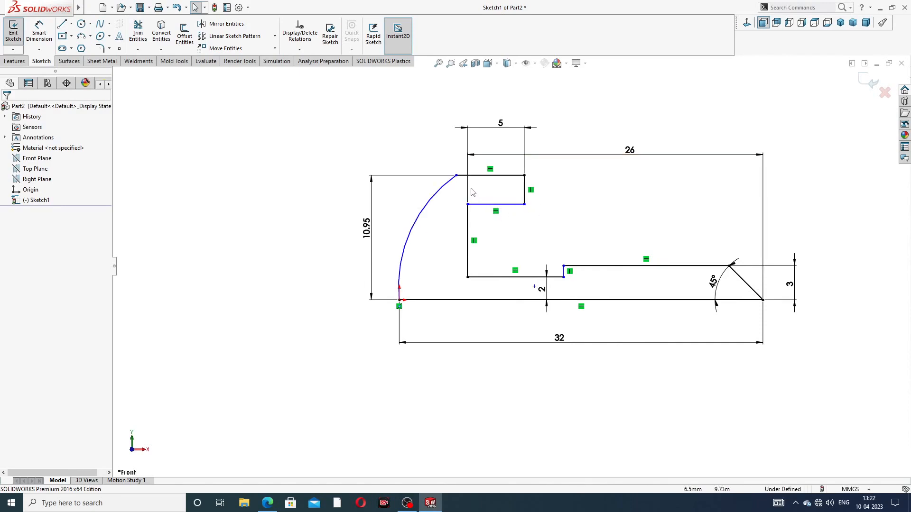
Undo the remaining height dimensions, the 45° angle, the 5 mm width and the 26 mm entry, keeping the overall 32 mm dimension
{"action": "left_click", "coordinate": [456, 176]}
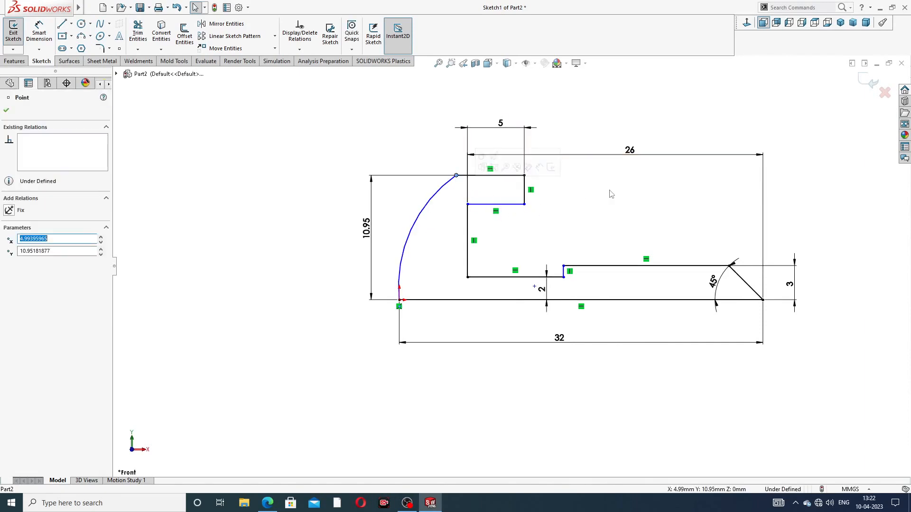
{"action": "key", "text": "ctrl+z"}
{"action": "key", "text": "ctrl+z"}
{"action": "key", "text": "ctrl+z"}
{"action": "key", "text": "ctrl+z"}
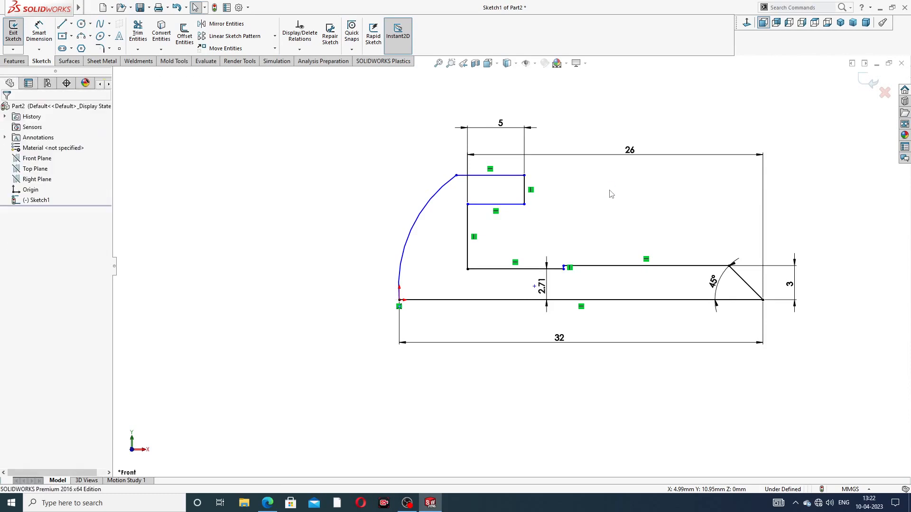
{"action": "key", "text": "ctrl+z"}
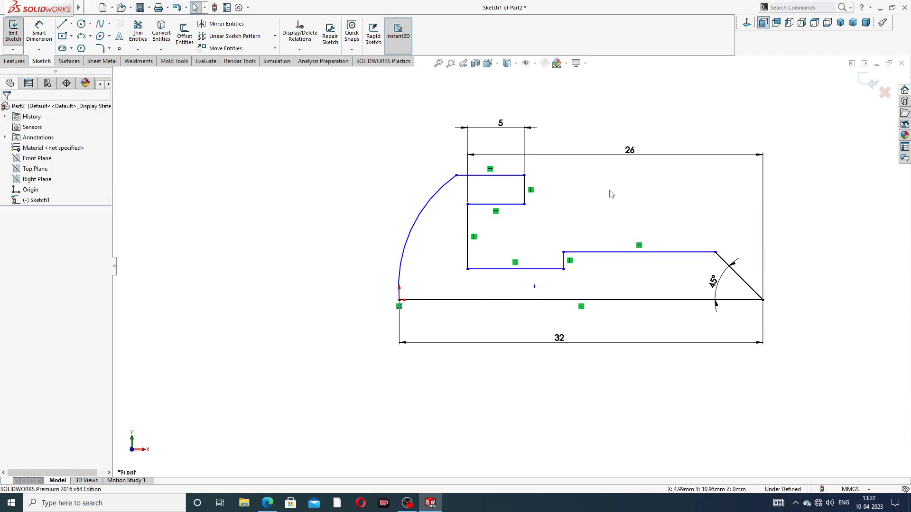
{"action": "key", "text": "ctrl+z"}
{"action": "key", "text": "ctrl+z"}
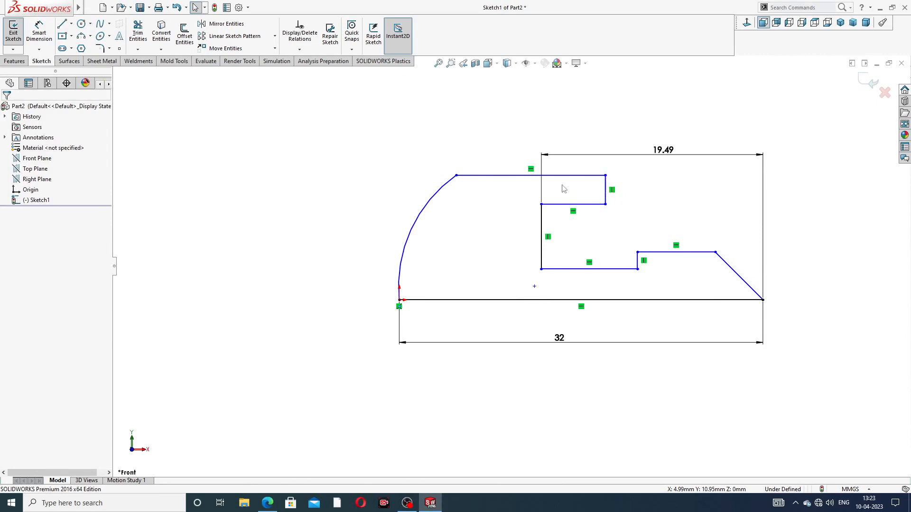
Lower the long horizontal line attached to the arc and raise the head's short horizontal line above it
{"action": "left_click_drag", "start_coordinate": [499, 176], "coordinate": [499, 229]}
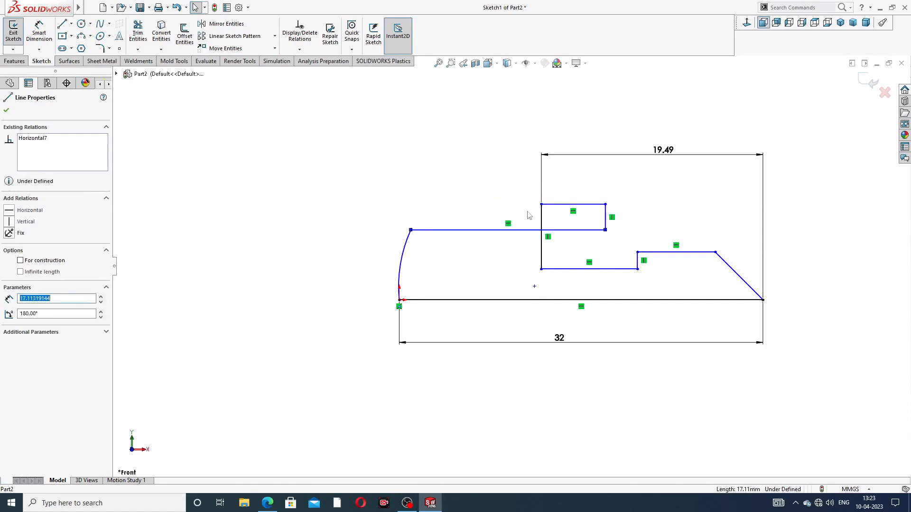
{"action": "left_click", "coordinate": [569, 128]}
{"action": "left_click_drag", "start_coordinate": [561, 204], "coordinate": [542, 193]}
{"action": "left_click", "coordinate": [635, 193]}
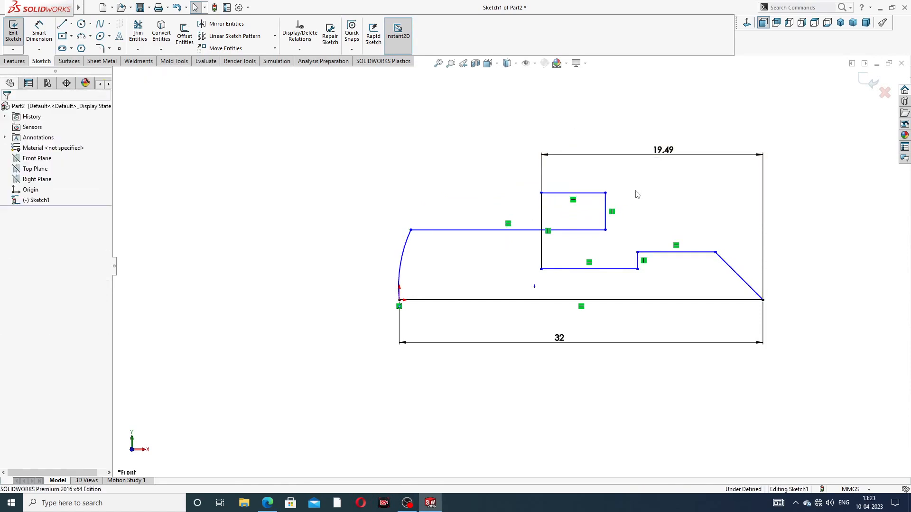
{"action": "scroll", "coordinate": [598, 246], "scroll_direction": "up", "scroll_amount": 2}
{"action": "scroll", "coordinate": [583, 258], "scroll_direction": "down", "scroll_amount": 2}
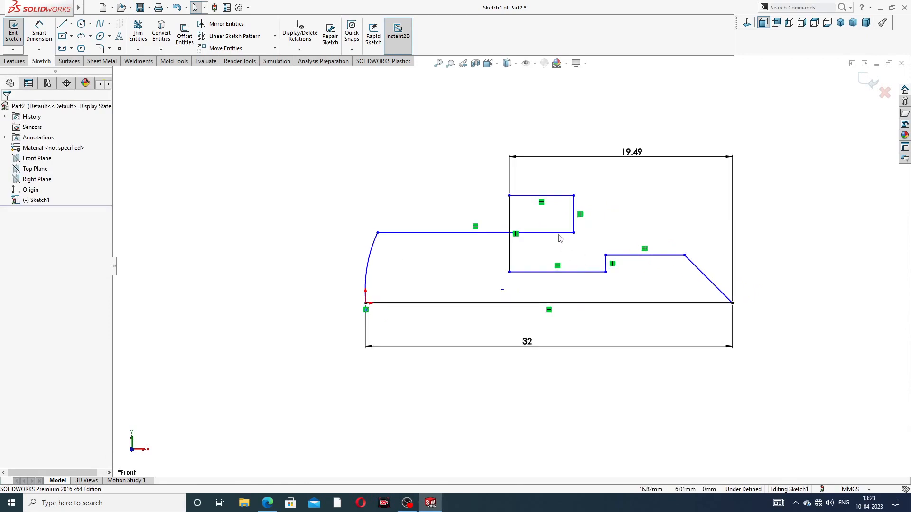
{"action": "left_click", "coordinate": [507, 213]}
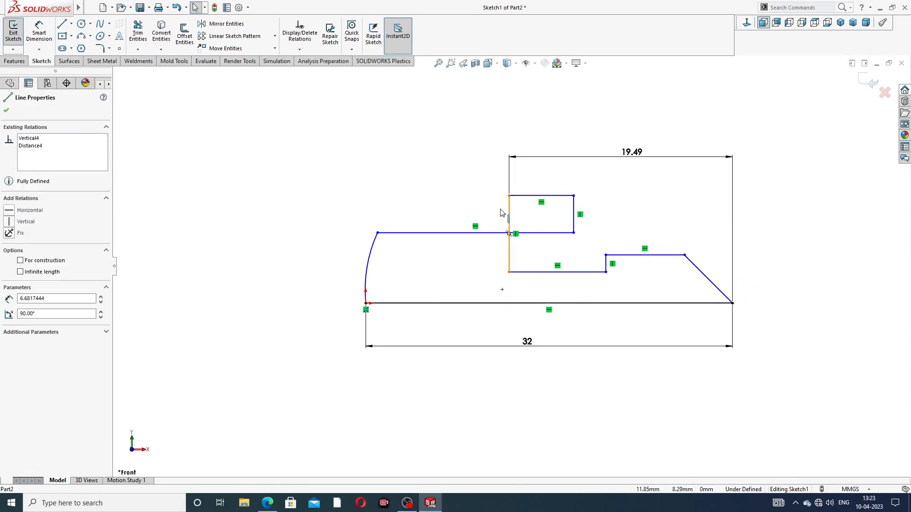
{"action": "left_click", "coordinate": [639, 165]}
{"action": "double_click", "coordinate": [634, 153]}
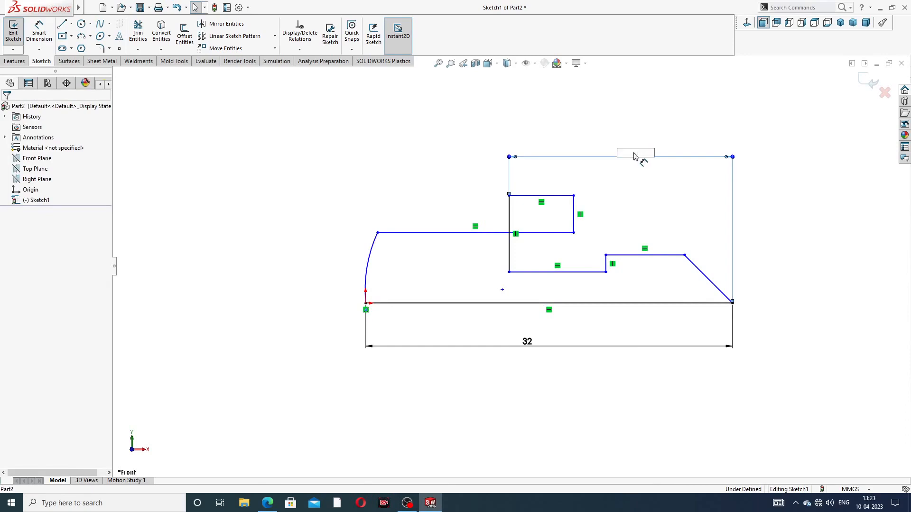
{"action": "left_click", "coordinate": [727, 155]}
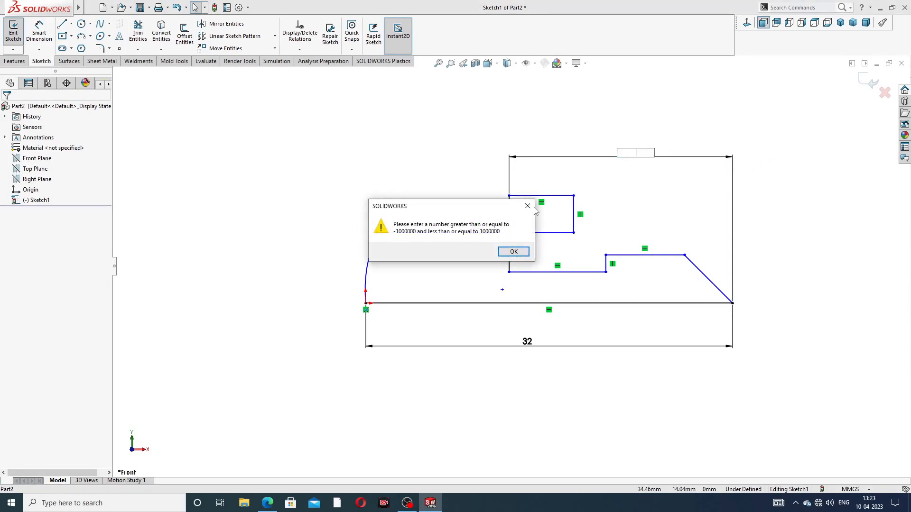
{"action": "left_click", "coordinate": [527, 207]}
Delete the horizontal dimension between the head's inner vertical line and the slanted end's lower corner
{"action": "left_click", "coordinate": [696, 161]}
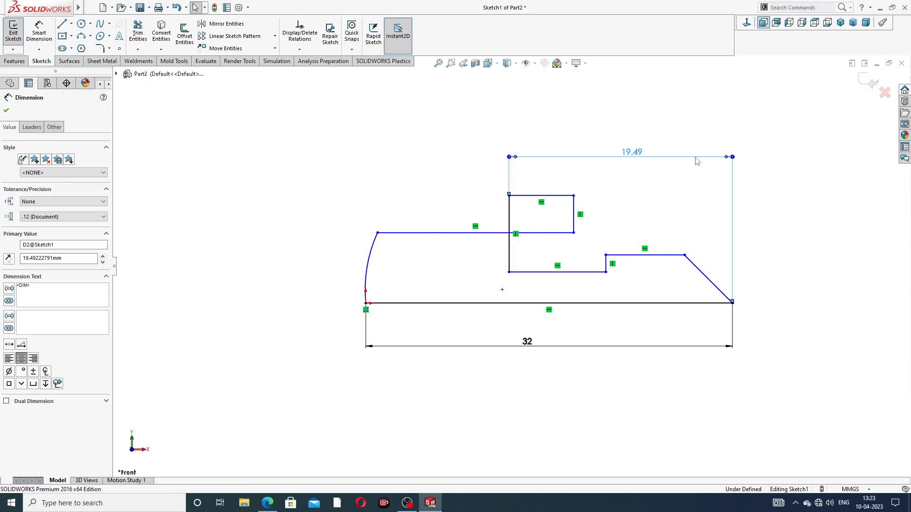
{"action": "key", "text": "Delete"}
{"action": "key", "text": "z"}
{"action": "key", "text": "z"}
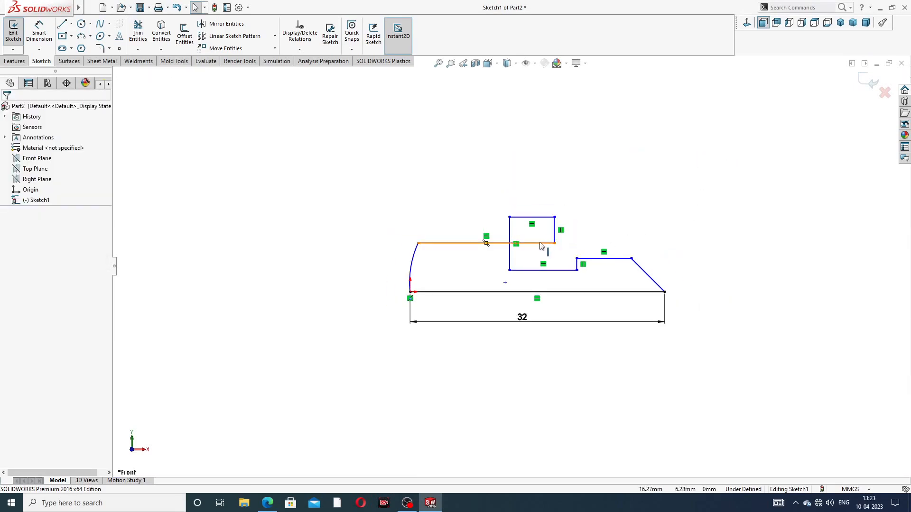
Raise the arc's horizontal line back above the short head line and move the arc's upper endpoint outward to lengthen that line
{"action": "left_click_drag", "start_coordinate": [539, 245], "coordinate": [534, 194]}
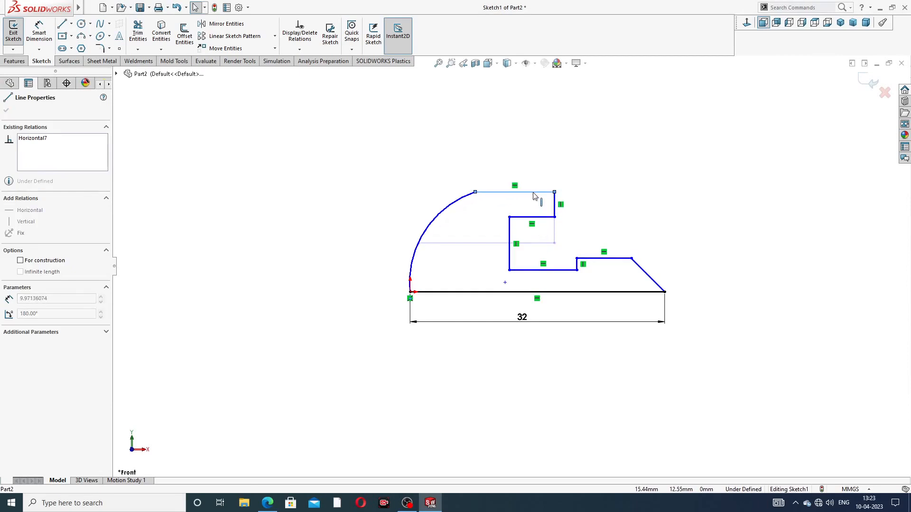
{"action": "left_click", "coordinate": [614, 171]}
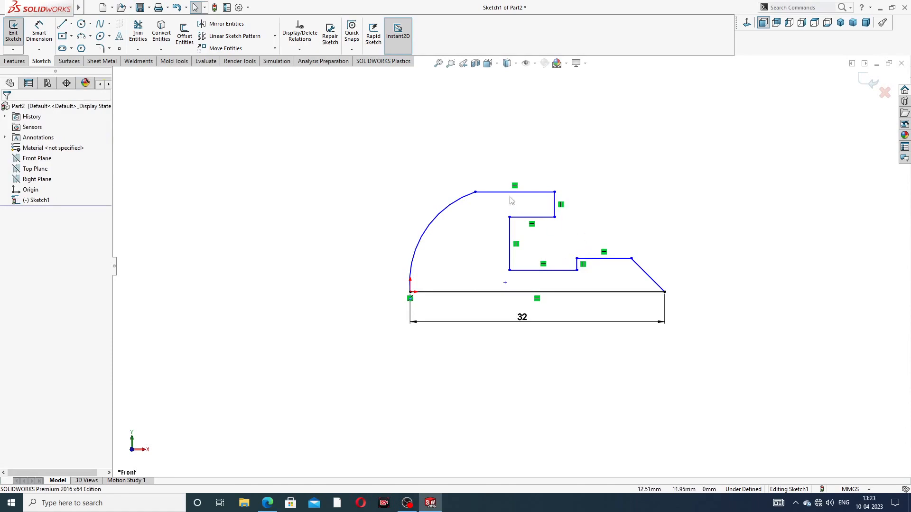
{"action": "left_click_drag", "start_coordinate": [475, 192], "coordinate": [448, 204]}
{"action": "left_click", "coordinate": [588, 122]}
{"action": "scroll", "coordinate": [543, 242], "scroll_direction": "down", "scroll_amount": 1}
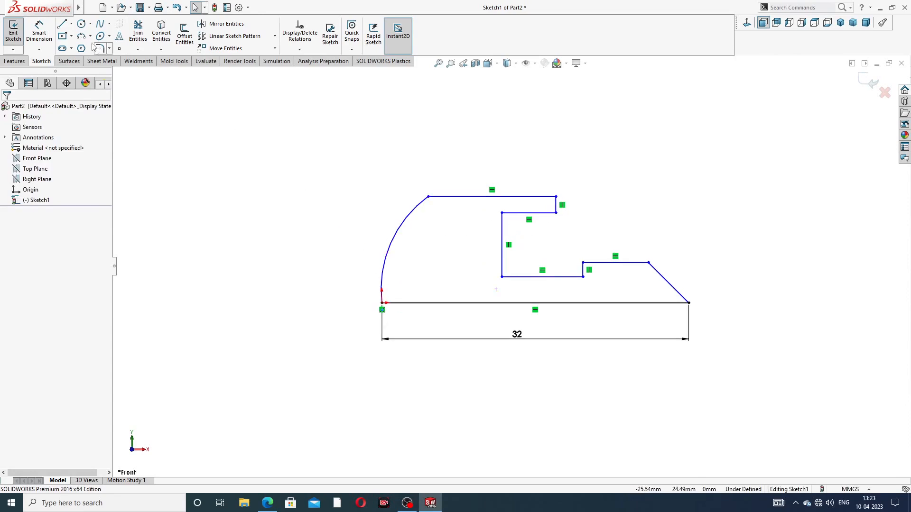
Draw a construction centerline starting at the origin
{"action": "left_click", "coordinate": [71, 24]}
{"action": "left_click", "coordinate": [83, 47]}
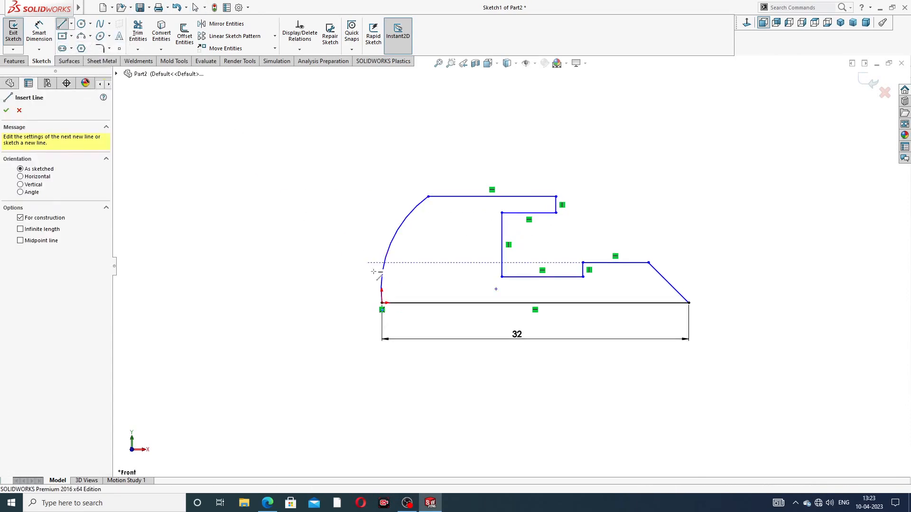
{"action": "scroll", "coordinate": [421, 295], "scroll_direction": "down", "scroll_amount": 2}
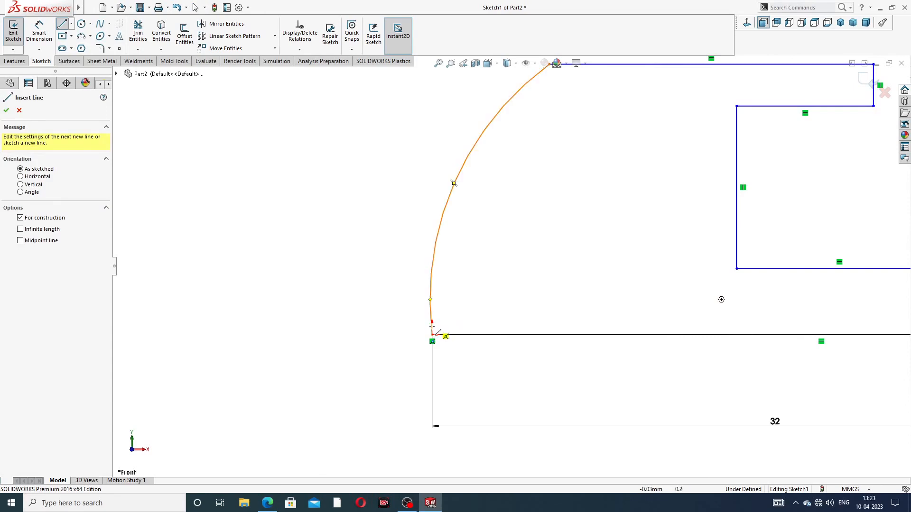
Draw a vertical construction line about 3.15 mm long upward from the origin, beside the arc
{"action": "left_click", "coordinate": [432, 335]}
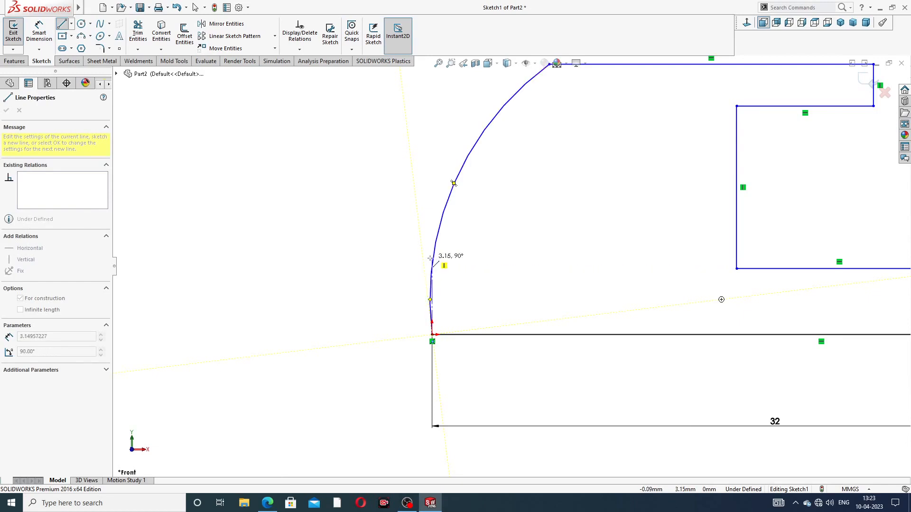
{"action": "left_click", "coordinate": [432, 258]}
{"action": "right_click", "coordinate": [470, 251]}
{"action": "left_click", "coordinate": [490, 261]}
{"action": "scroll", "coordinate": [443, 297], "scroll_direction": "down", "scroll_amount": 4}
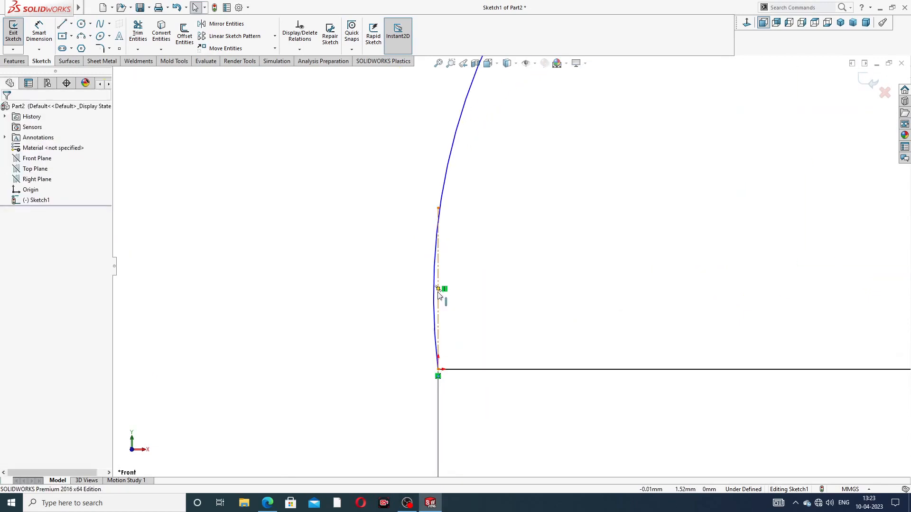
Try to add a horizontal relation to the construction line at the origin, and undo it
{"action": "left_click", "coordinate": [439, 294]}
{"action": "left_click", "coordinate": [464, 263]}
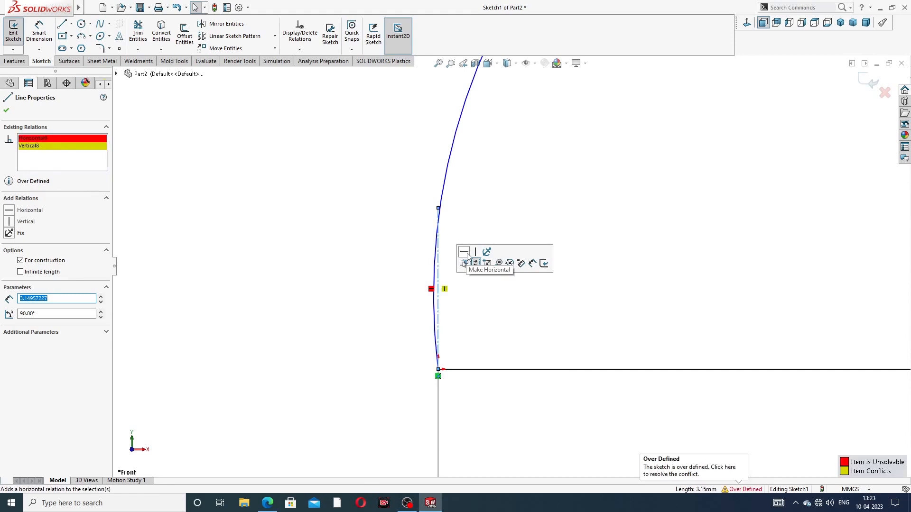
{"action": "left_click", "coordinate": [7, 110]}
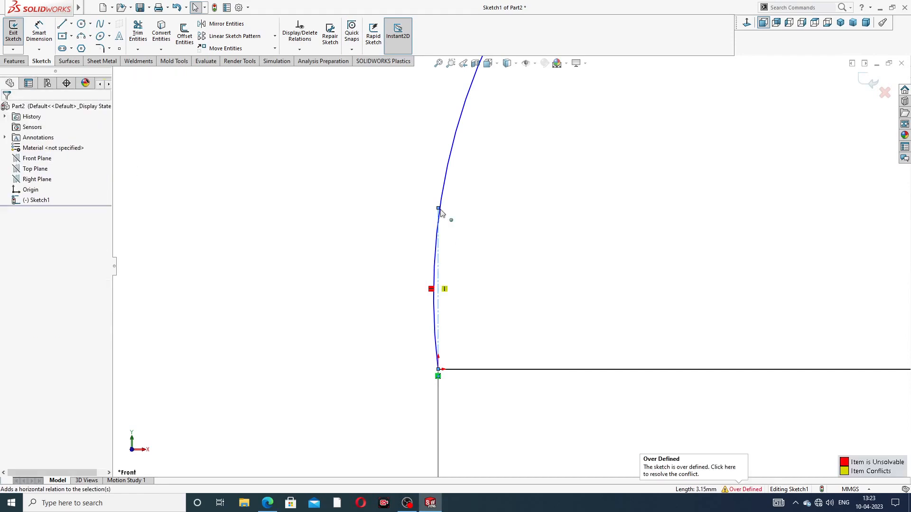
{"action": "key", "text": "ctrl+z"}
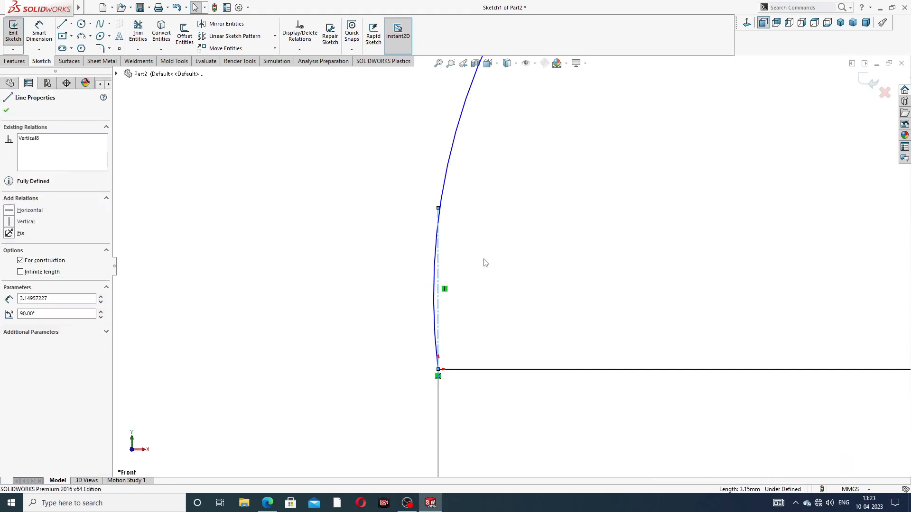
Make the large arc tangent to the vertical construction line at the origin
{"action": "left_click", "coordinate": [439, 269]}
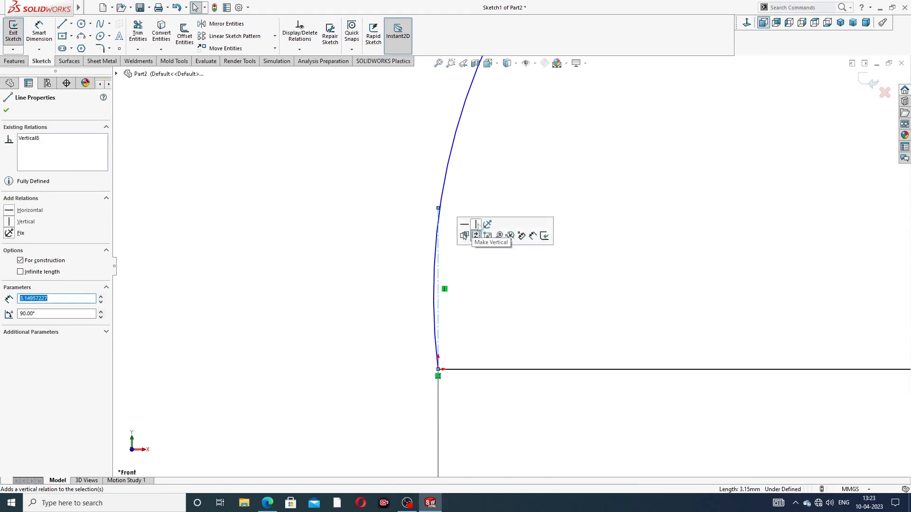
{"action": "left_click", "coordinate": [527, 154]}
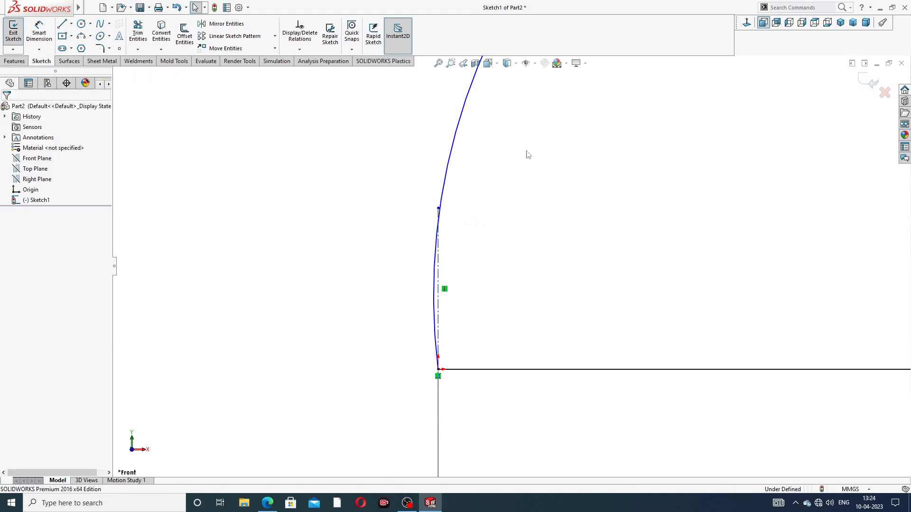
{"action": "left_click", "coordinate": [450, 176]}
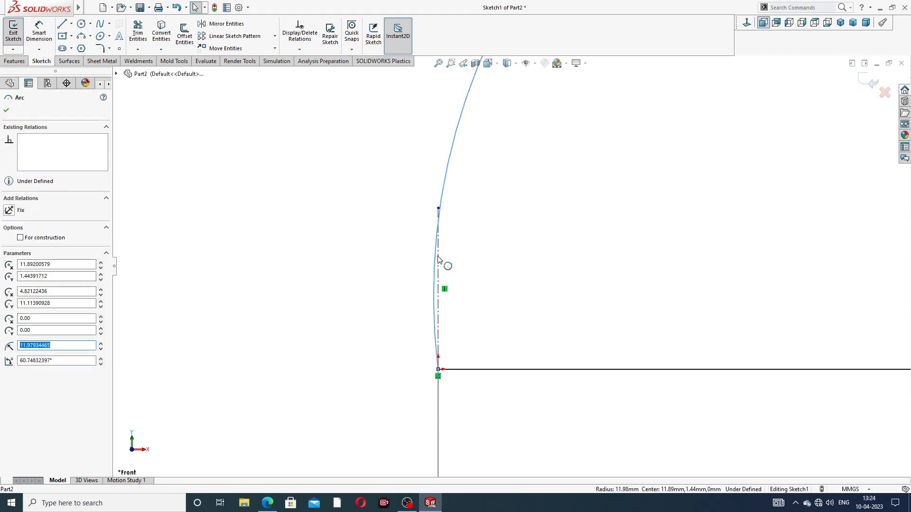
{"action": "left_click", "coordinate": [456, 228]}
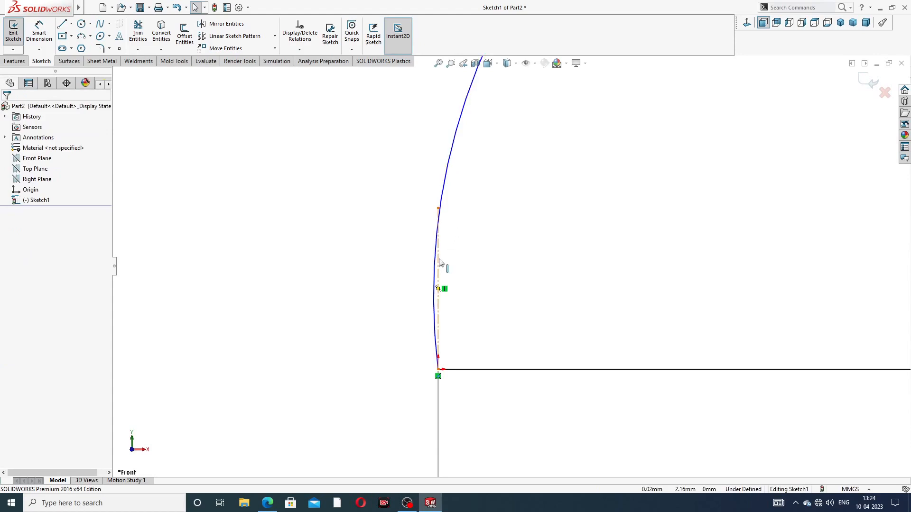
{"action": "left_click", "coordinate": [439, 262]}
{"action": "left_click", "coordinate": [440, 258], "text": "ctrl"}
{"action": "left_click", "coordinate": [461, 214]}
{"action": "left_click", "coordinate": [575, 243]}
Dimension the height from the base line's far end to the top of the sloped edge as 3 mm
{"action": "scroll", "coordinate": [575, 244], "scroll_direction": "up", "scroll_amount": 5}
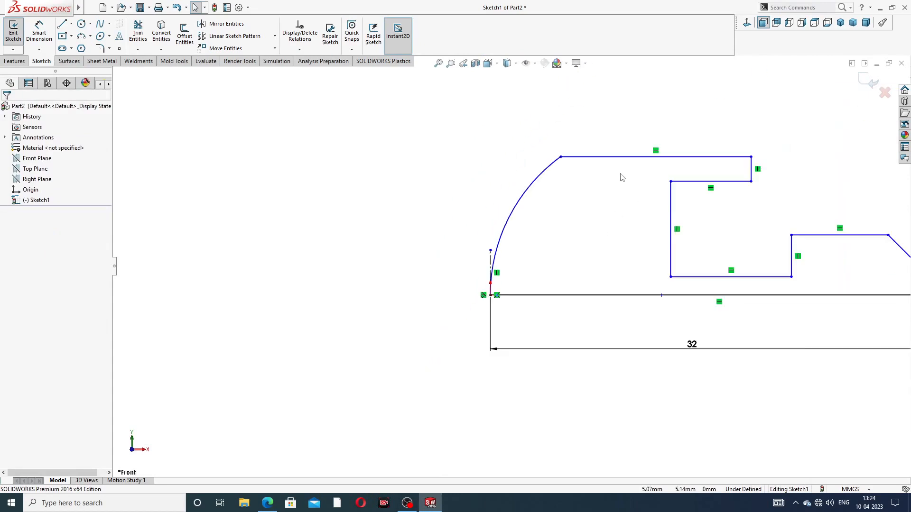
{"action": "scroll", "coordinate": [655, 173], "scroll_direction": "up", "scroll_amount": 2}
{"action": "scroll", "coordinate": [661, 252], "scroll_direction": "down", "scroll_amount": 3}
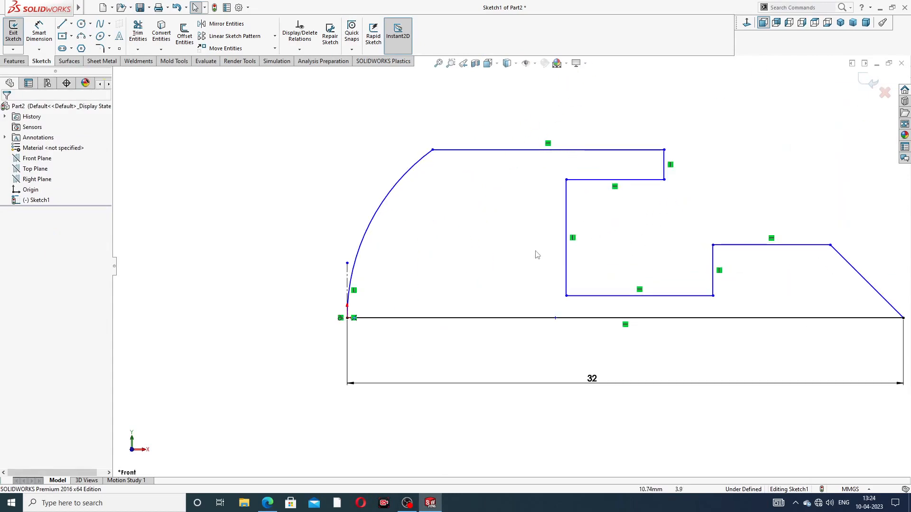
{"action": "scroll", "coordinate": [546, 258], "scroll_direction": "up", "scroll_amount": 2}
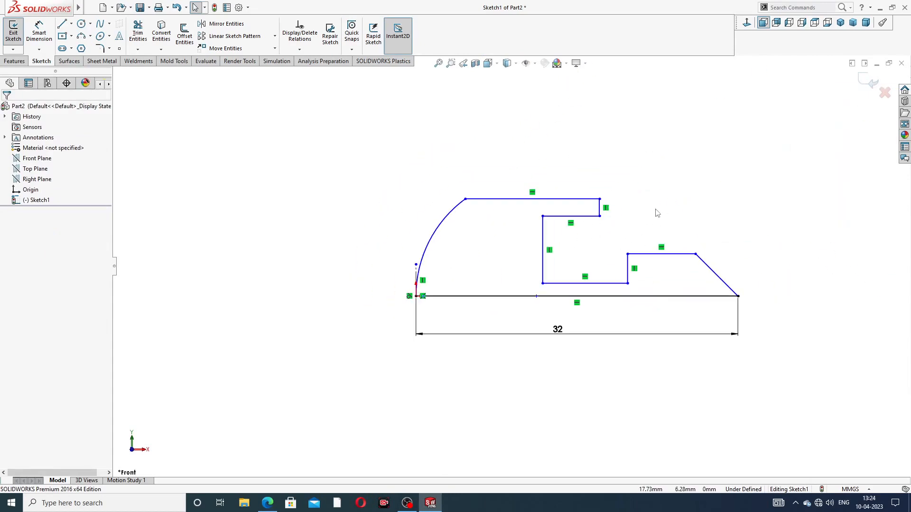
{"action": "left_click", "coordinate": [39, 31]}
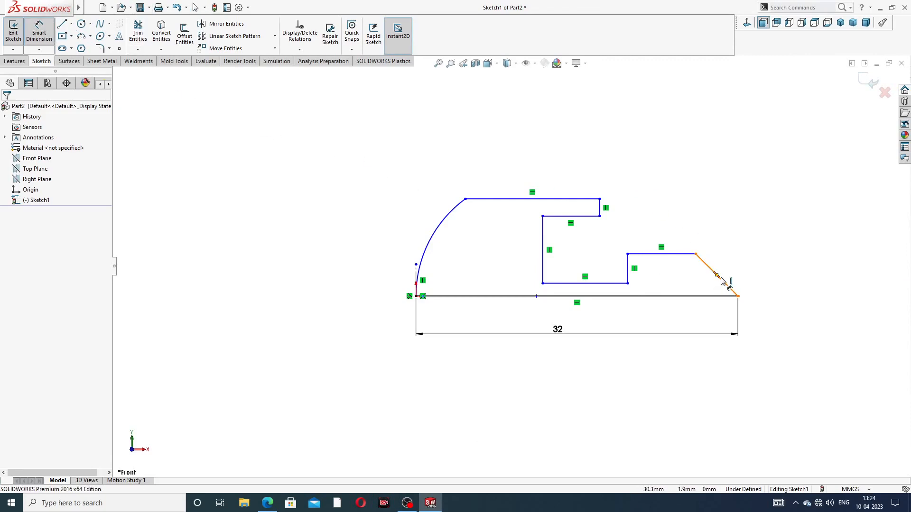
{"action": "left_click", "coordinate": [739, 297]}
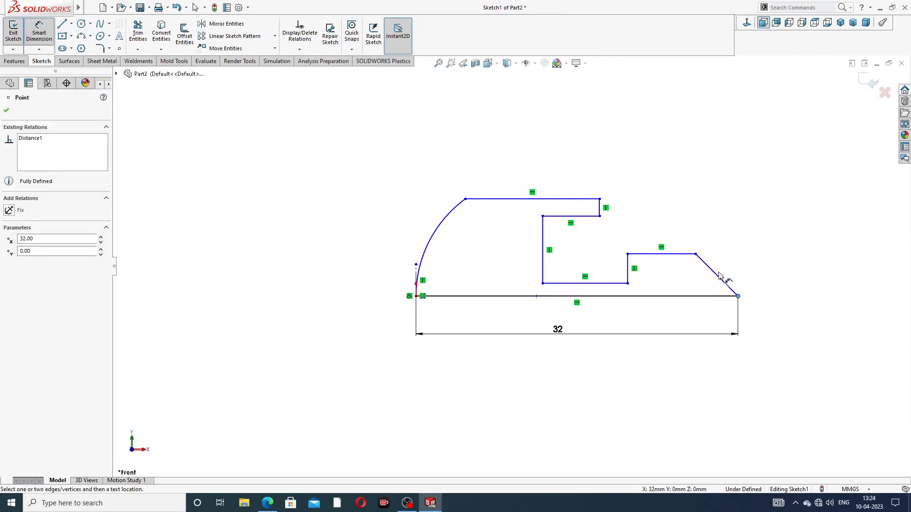
{"action": "left_click", "coordinate": [696, 255]}
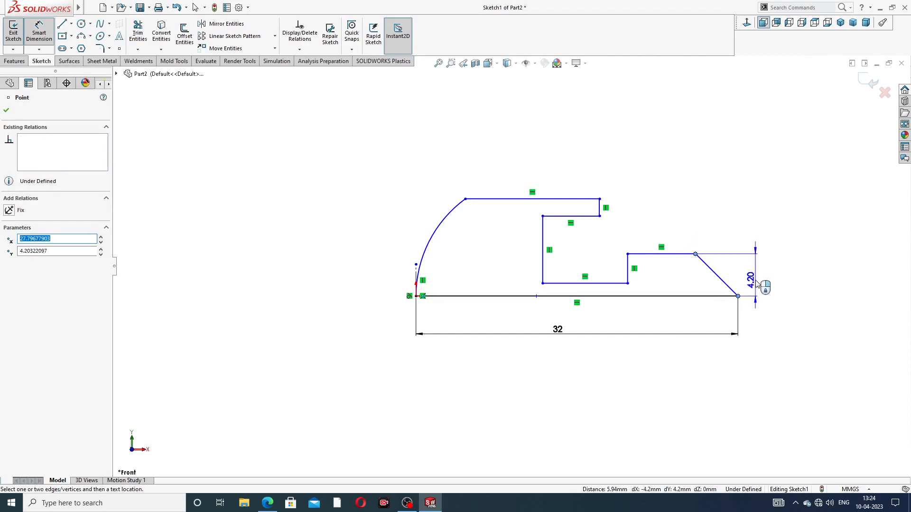
{"action": "left_click", "coordinate": [758, 280]}
{"action": "type", "text": "3"}
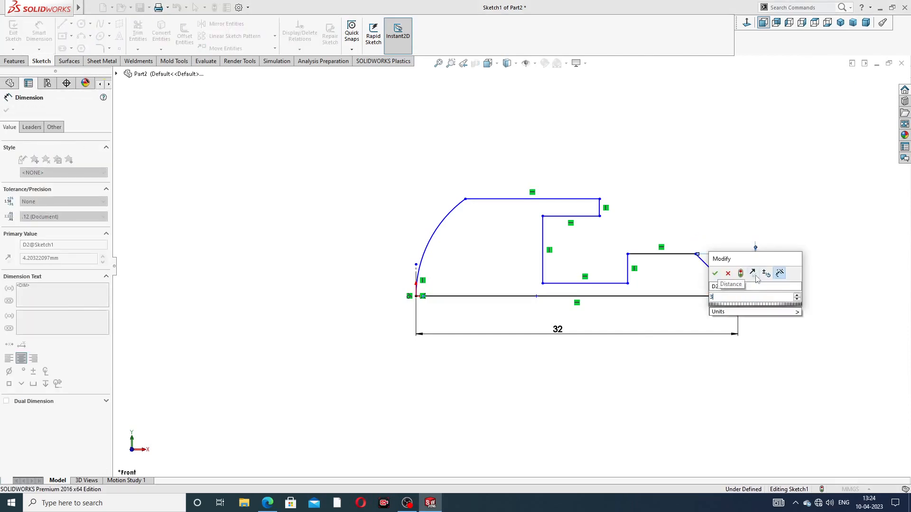
{"action": "key", "text": "Return"}
{"action": "left_click", "coordinate": [735, 215]}
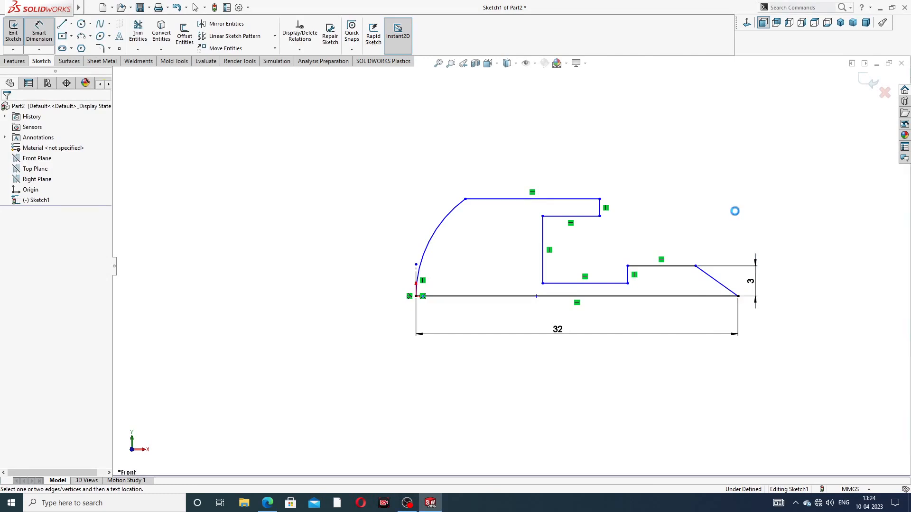
Dimension the slot's floor line 2 mm above the base line
{"action": "left_click", "coordinate": [572, 284]}
{"action": "left_click", "coordinate": [569, 296]}
{"action": "left_click", "coordinate": [574, 301]}
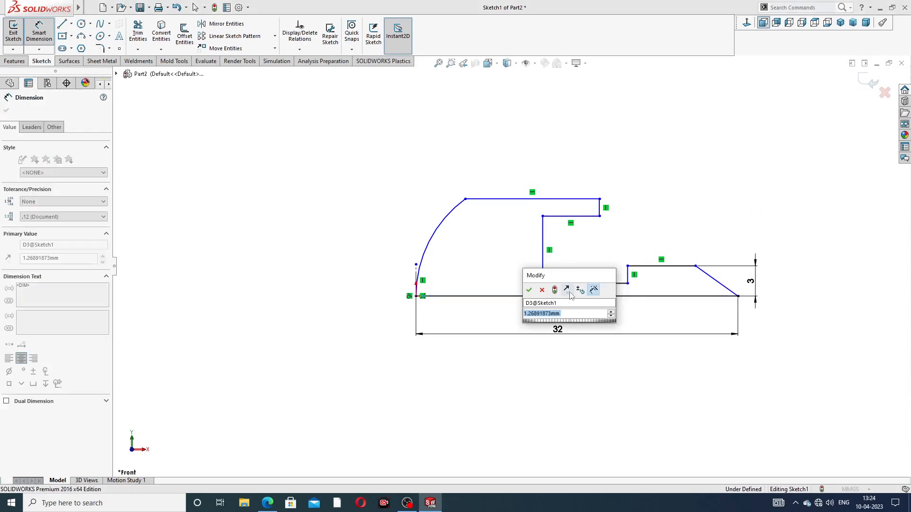
{"action": "type", "text": "2"}
{"action": "key", "text": "Return"}
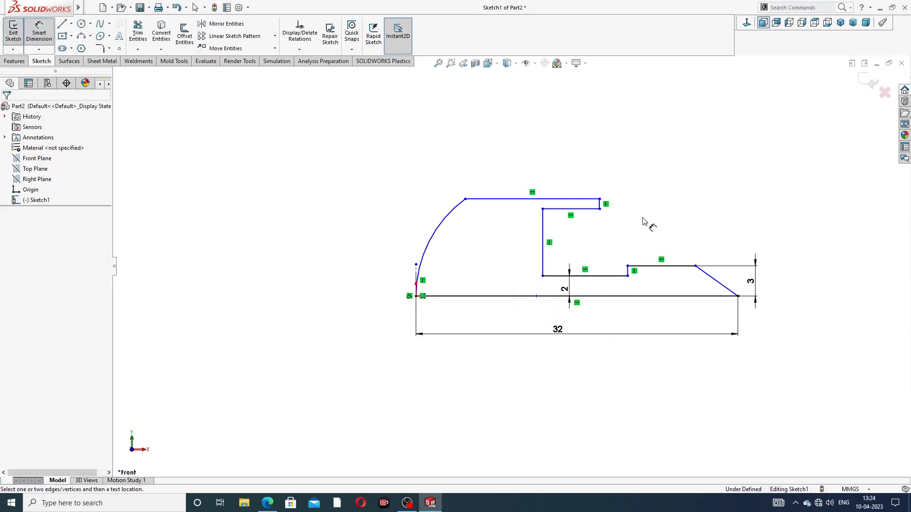
Dimension the horizontal distance from the short vertical step to the base line's sloped-side endpoint as 12 mm
{"action": "left_click", "coordinate": [628, 273]}
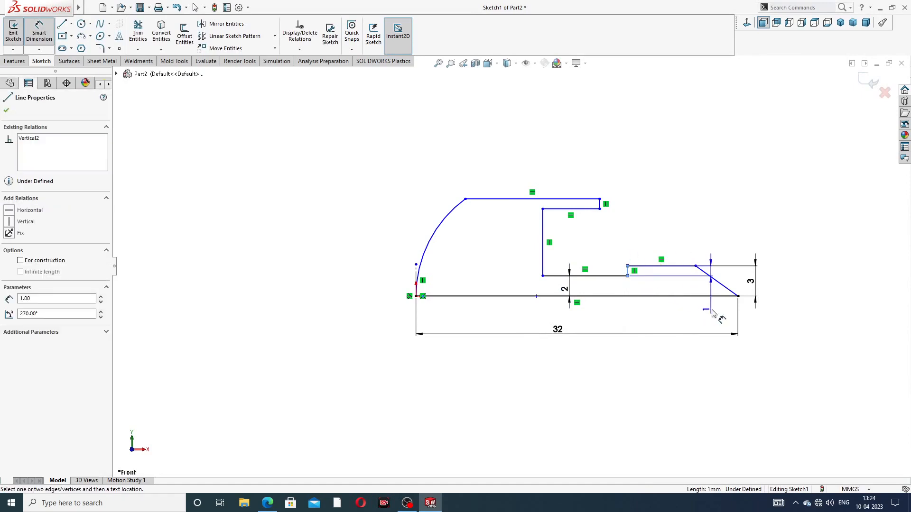
{"action": "left_click", "coordinate": [737, 297]}
{"action": "left_click", "coordinate": [683, 318]}
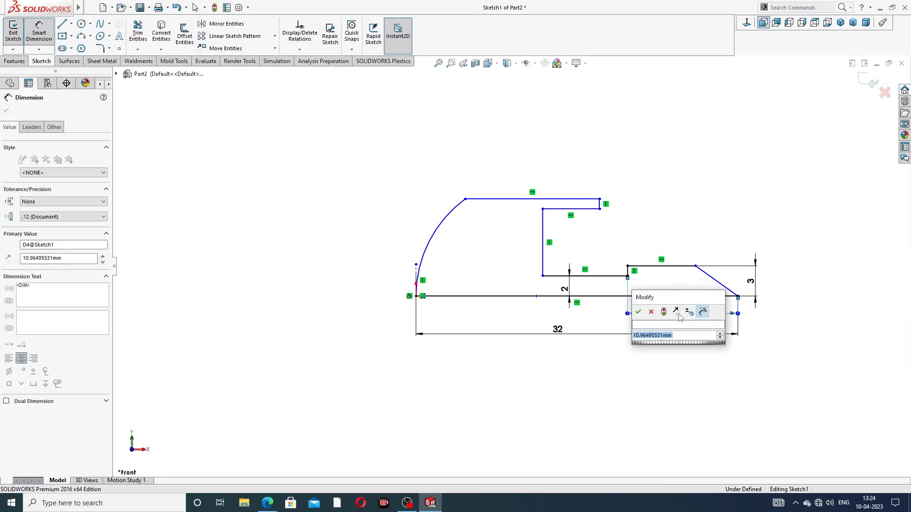
{"action": "type", "text": "12"}
{"action": "key", "text": "Return"}
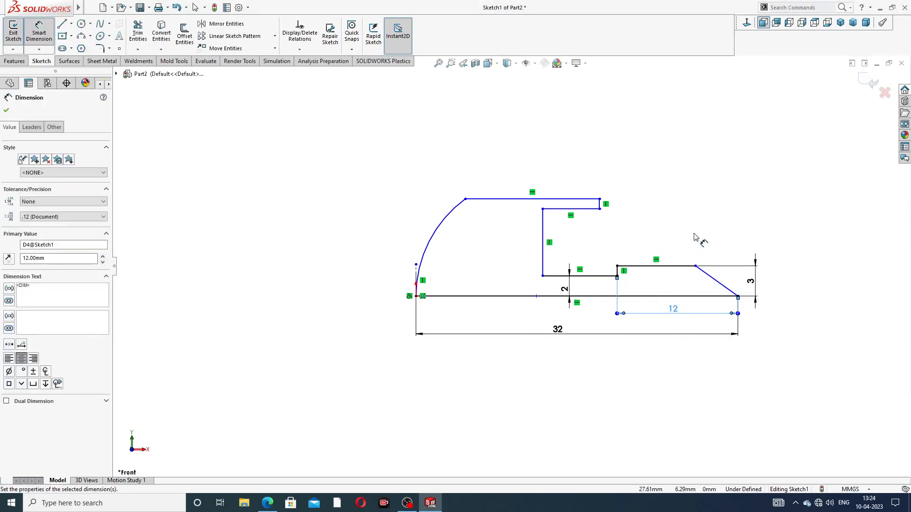
Set the angle between the sloped edge and the base line to 45°
{"action": "left_click", "coordinate": [708, 281]}
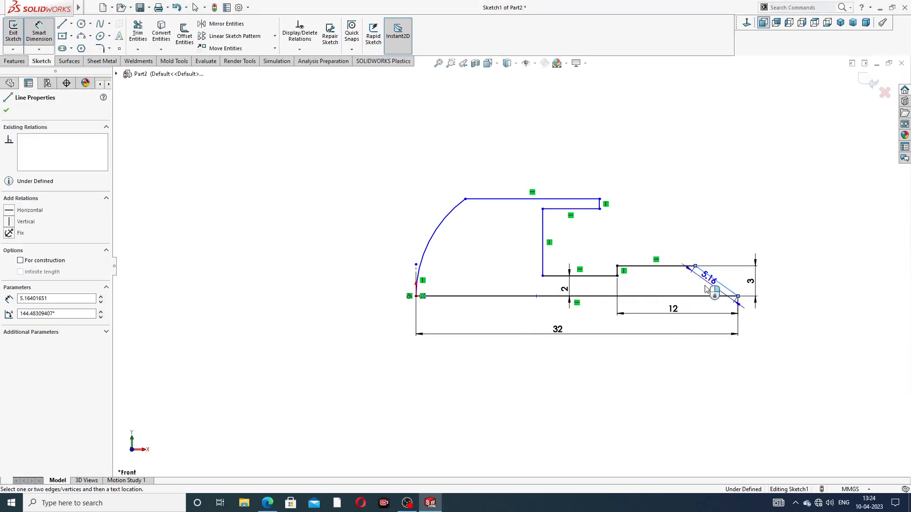
{"action": "left_click", "coordinate": [694, 297]}
{"action": "left_click", "coordinate": [700, 290]}
{"action": "type", "text": "45"}
{"action": "key", "text": "Return"}
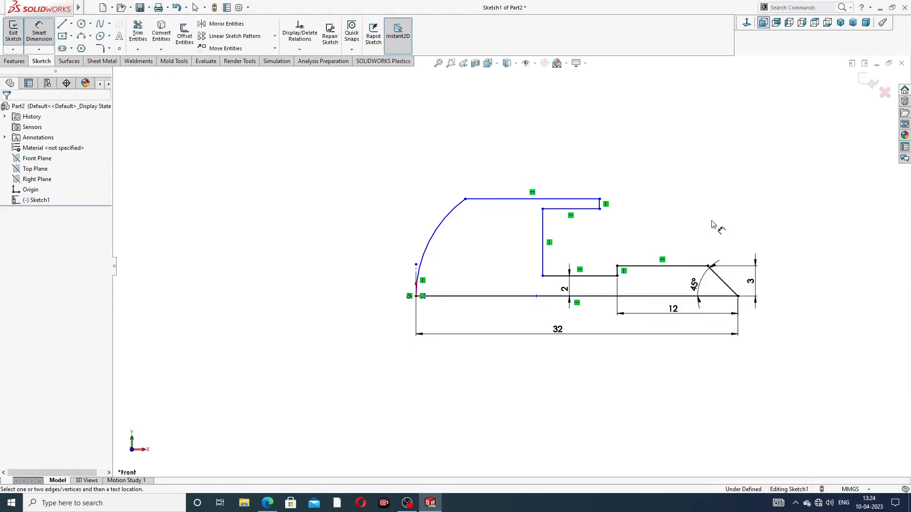
Dimension the underside of the upper overhanging lip as 5 mm long
{"action": "scroll", "coordinate": [605, 235], "scroll_direction": "down", "scroll_amount": 2}
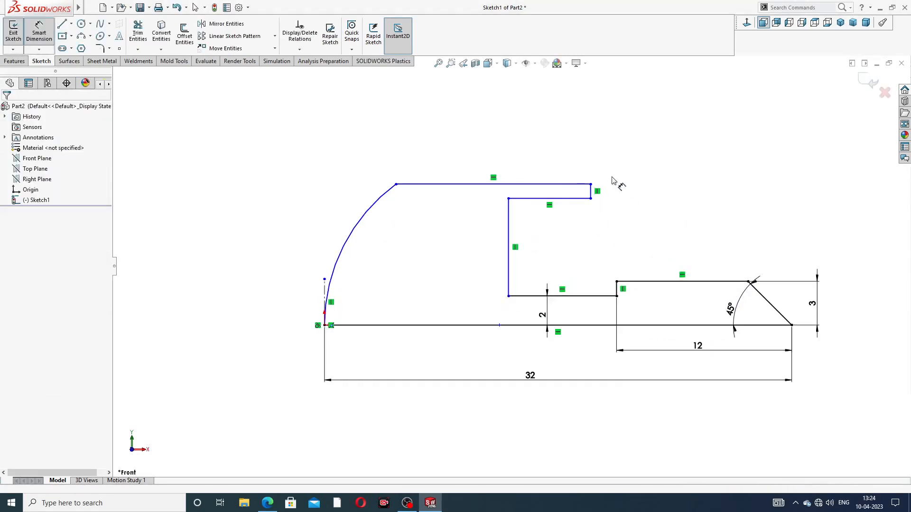
{"action": "left_click", "coordinate": [528, 200]}
{"action": "left_click", "coordinate": [535, 165]}
{"action": "type", "text": "5"}
{"action": "key", "text": "Return"}
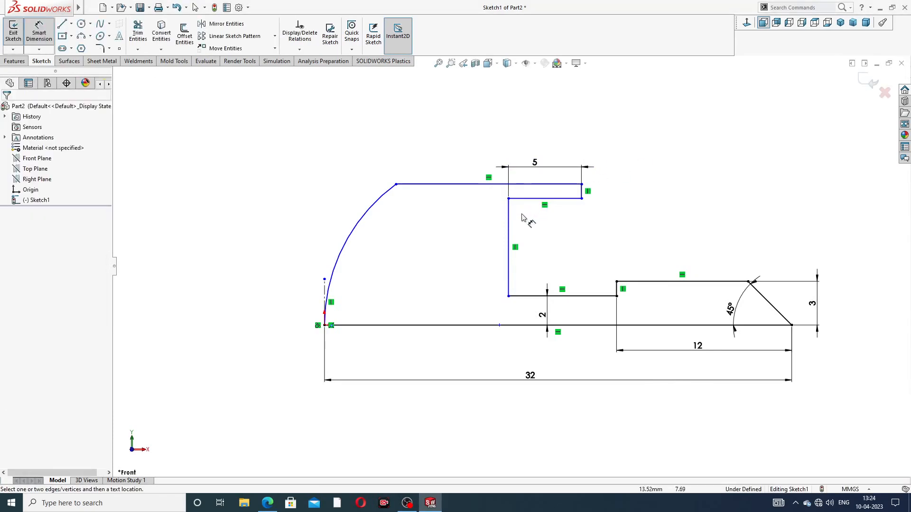
Dimension the horizontal distance from the tall inner vertical edge to the base line's sloped-side endpoint as 26 mm
{"action": "left_click", "coordinate": [509, 216]}
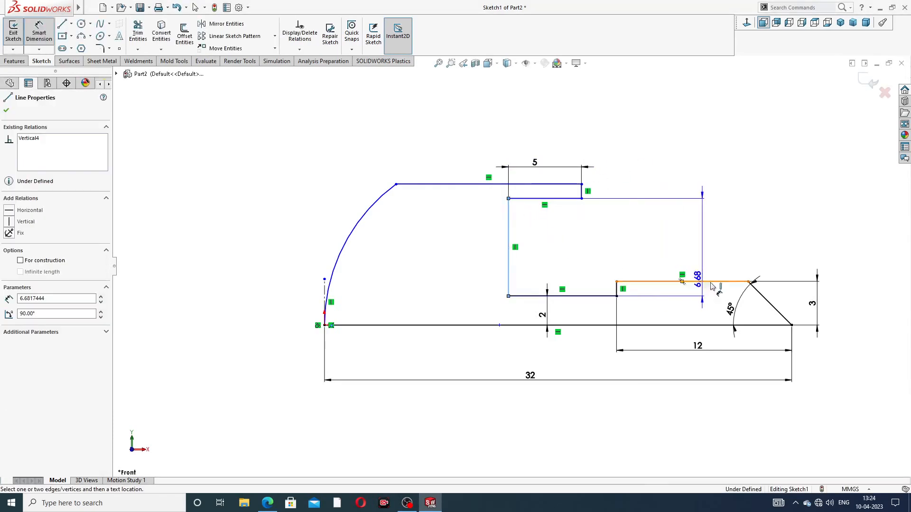
{"action": "left_click", "coordinate": [791, 326]}
{"action": "left_click", "coordinate": [617, 140]}
{"action": "type", "text": "26"}
{"action": "key", "text": "Return"}
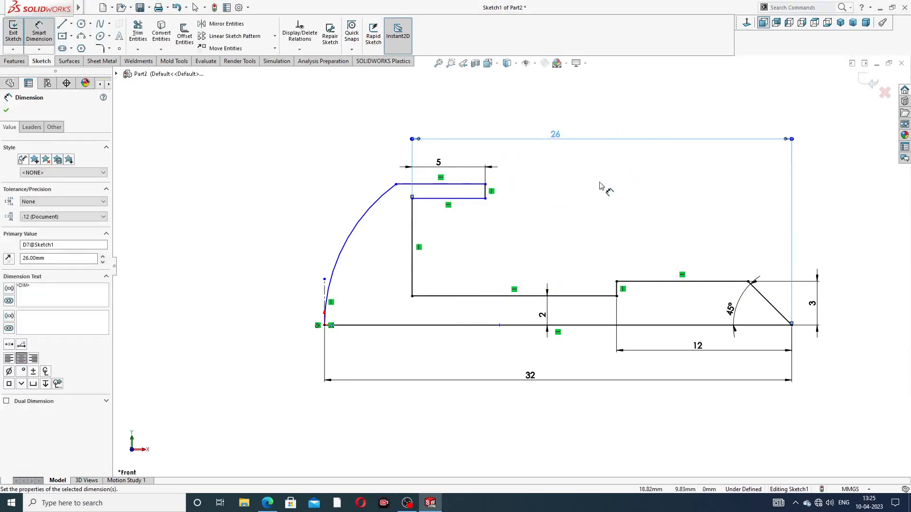
{"action": "left_click", "coordinate": [600, 185]}
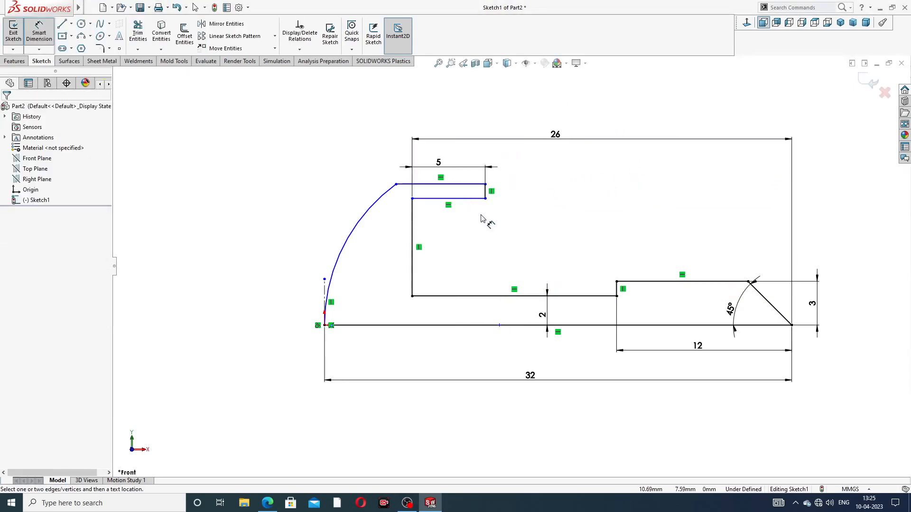
Dimension the profile's top edge 8 mm above the origin
{"action": "left_click", "coordinate": [469, 184]}
{"action": "left_click", "coordinate": [324, 325]}
{"action": "left_click", "coordinate": [294, 252]}
{"action": "type", "text": "8"}
{"action": "key", "text": "Return"}
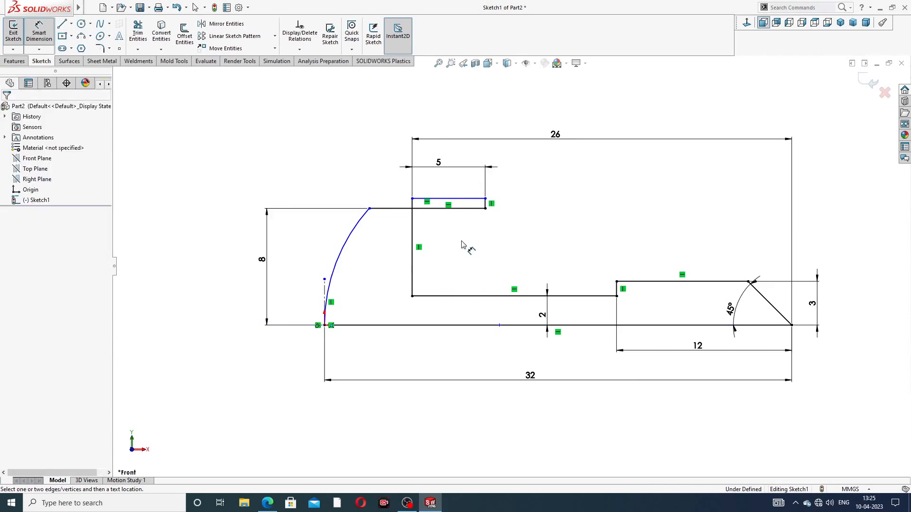
Dimension the overhanging lip's underside line 6 mm from the base line
{"action": "left_click", "coordinate": [461, 198]}
{"action": "left_click", "coordinate": [436, 326]}
{"action": "left_click", "coordinate": [307, 261]}
{"action": "type", "text": "6"}
{"action": "key", "text": "Return"}
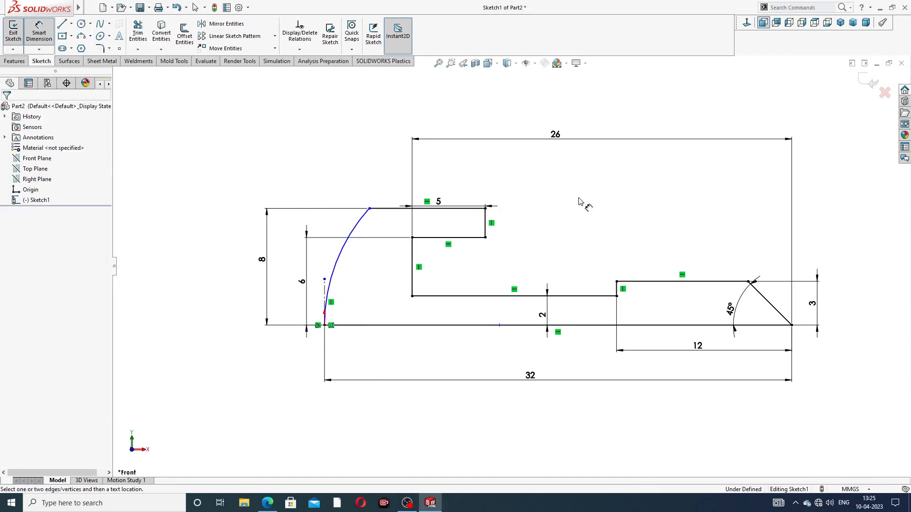
Set the large arc's radius to 26 mm
{"action": "left_click", "coordinate": [354, 229]}
{"action": "left_click", "coordinate": [350, 183]}
{"action": "type", "text": "26"}
{"action": "key", "text": "Return"}
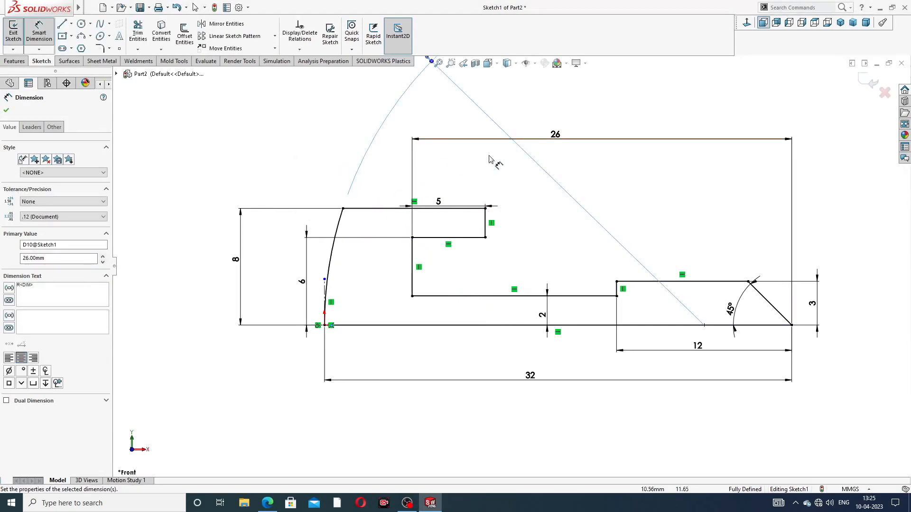
{"action": "key", "text": "Escape"}
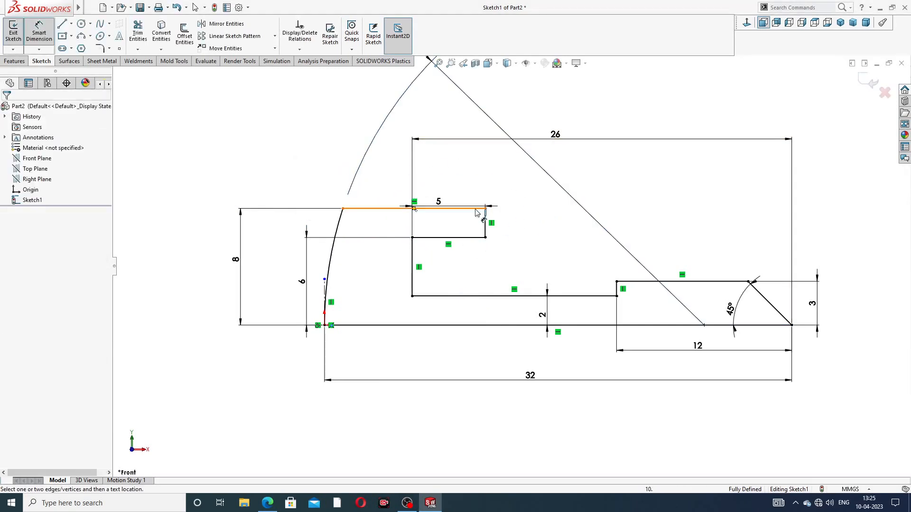
Move the R26 radius dimension label close to the upper end of the arc
{"action": "scroll", "coordinate": [440, 97], "scroll_direction": "up", "scroll_amount": 1}
{"action": "left_click_drag", "start_coordinate": [449, 115], "coordinate": [385, 231]}
{"action": "left_click", "coordinate": [462, 155]}
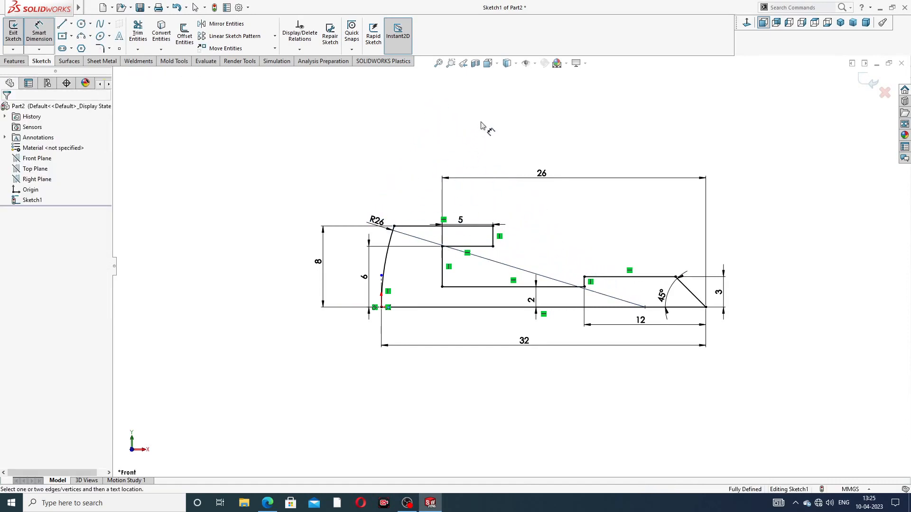
{"action": "scroll", "coordinate": [507, 285], "scroll_direction": "down", "scroll_amount": 2}
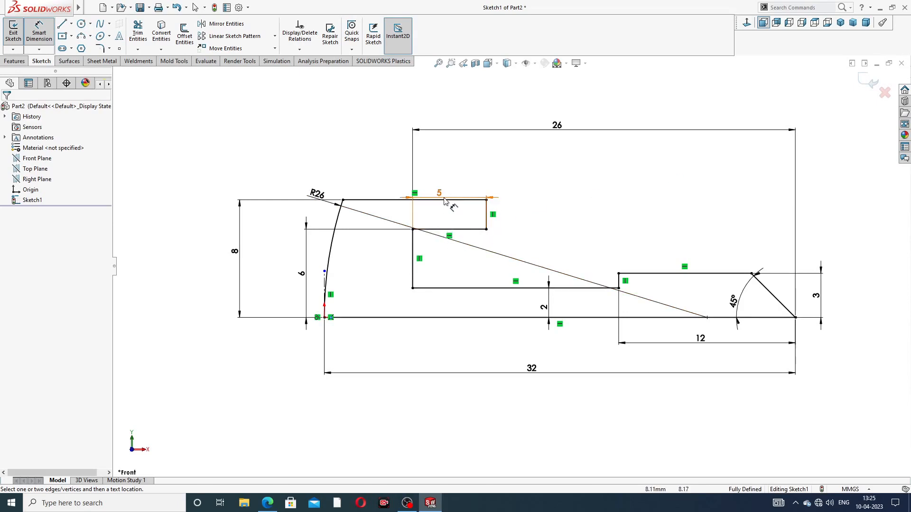
Rearrange the 5, 26, R26 and 6 dimension labels clear of the profile and finish dimensioning
{"action": "left_click_drag", "start_coordinate": [439, 192], "coordinate": [440, 180]}
{"action": "left_click_drag", "start_coordinate": [559, 126], "coordinate": [569, 148]}
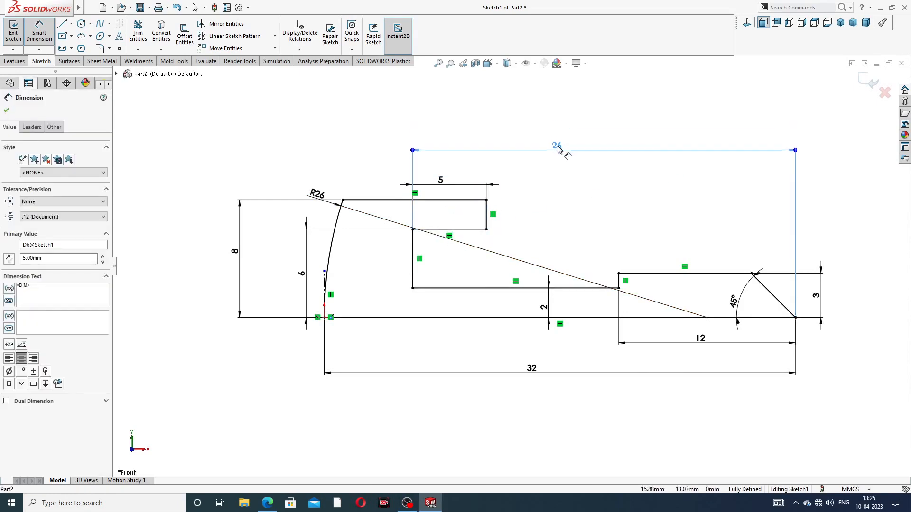
{"action": "left_click", "coordinate": [569, 215]}
{"action": "left_click_drag", "start_coordinate": [316, 195], "coordinate": [316, 175]}
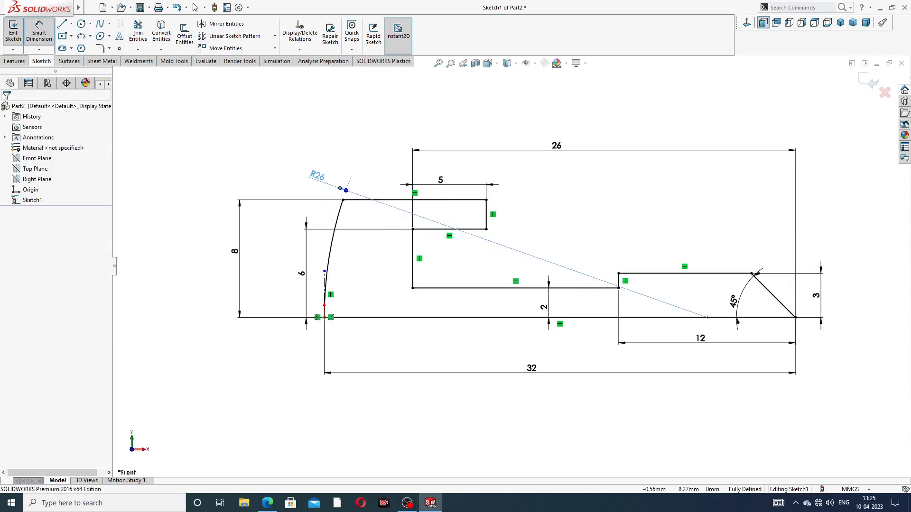
{"action": "left_click", "coordinate": [629, 112]}
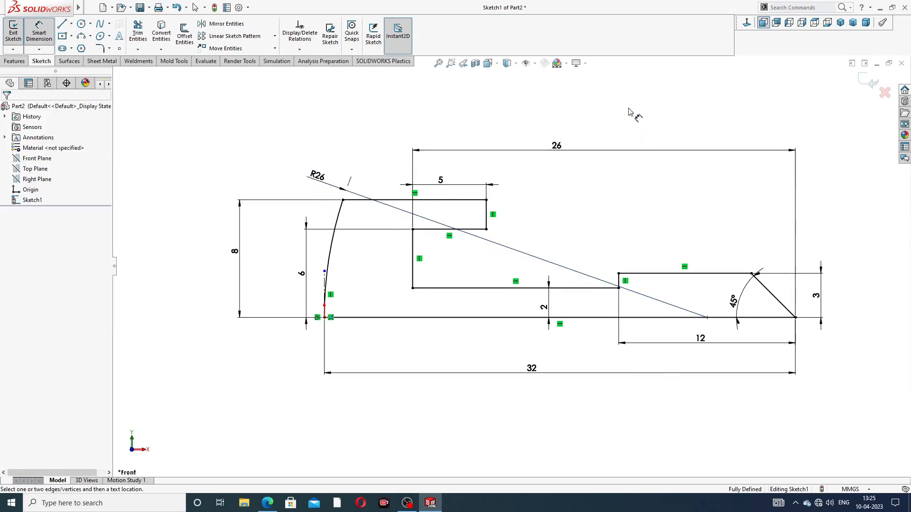
{"action": "left_click_drag", "start_coordinate": [302, 273], "coordinate": [281, 264]}
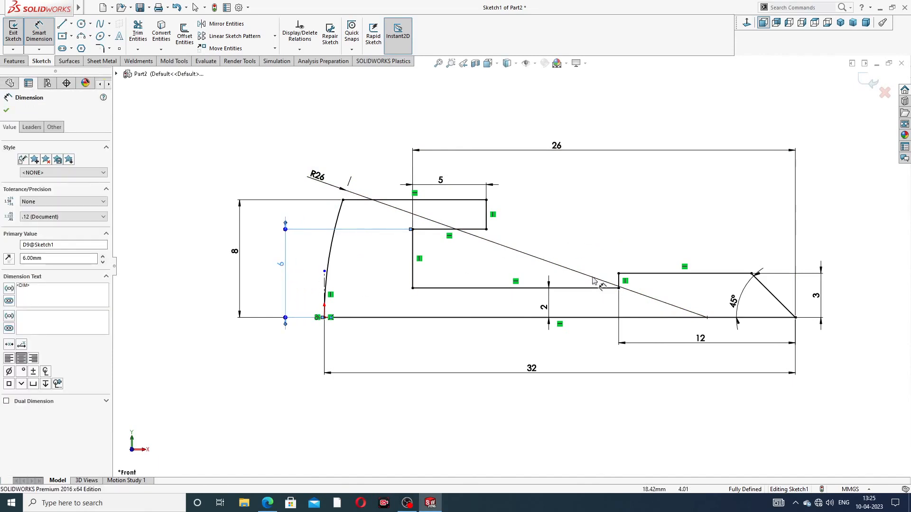
{"action": "right_click", "coordinate": [824, 226]}
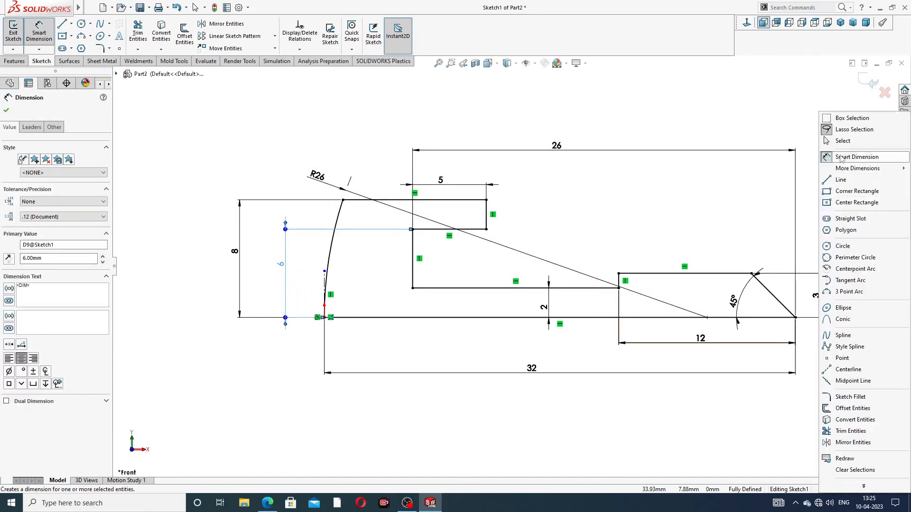
{"action": "left_click", "coordinate": [847, 140]}
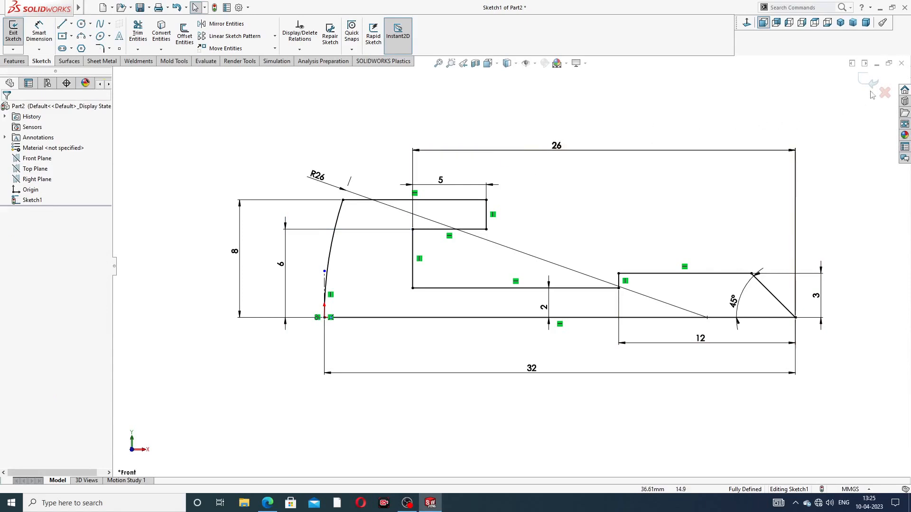
Revolve the profile 360° about its 32 mm base line to create the solid screw body
{"action": "left_click", "coordinate": [14, 61]}
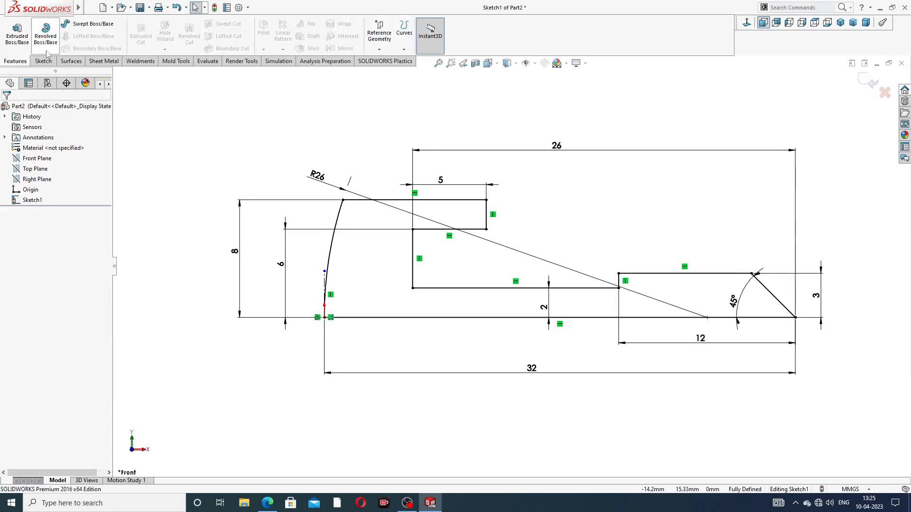
{"action": "left_click", "coordinate": [45, 33]}
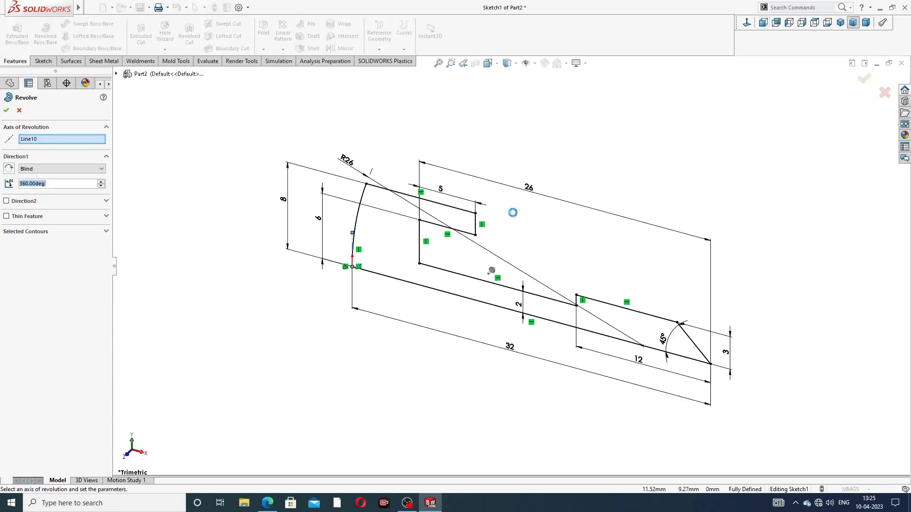
{"action": "left_click", "coordinate": [491, 305]}
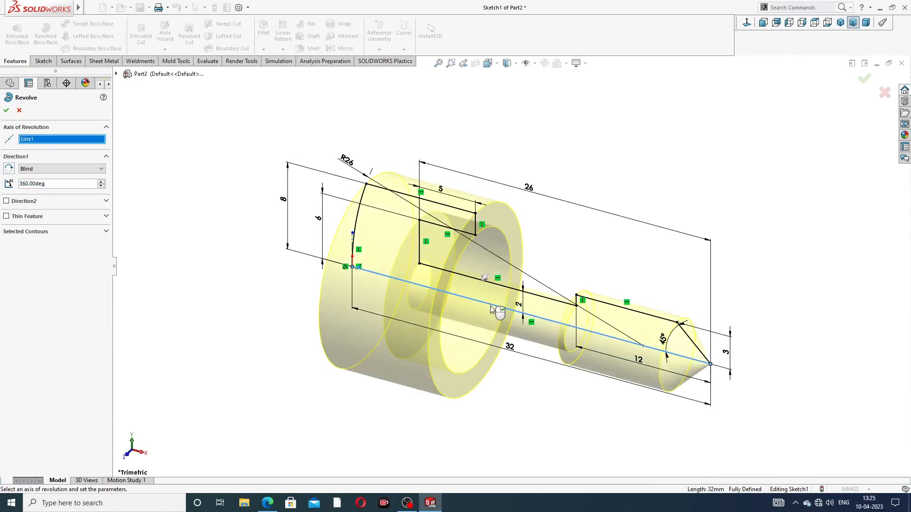
{"action": "left_click", "coordinate": [7, 111]}
{"action": "left_click", "coordinate": [557, 138]}
{"action": "mouse_move", "coordinate": [565, 236]}
{"action": "middle_mouse_down"}
{"action": "mouse_move", "coordinate": [579, 216]}
{"action": "mouse_move", "coordinate": [644, 240]}
{"action": "mouse_move", "coordinate": [557, 234]}
{"action": "mouse_move", "coordinate": [571, 171]}
{"action": "mouse_move", "coordinate": [570, 226]}
{"action": "middle_mouse_up"}
{"action": "scroll", "coordinate": [525, 311], "scroll_direction": "down", "scroll_amount": 2}
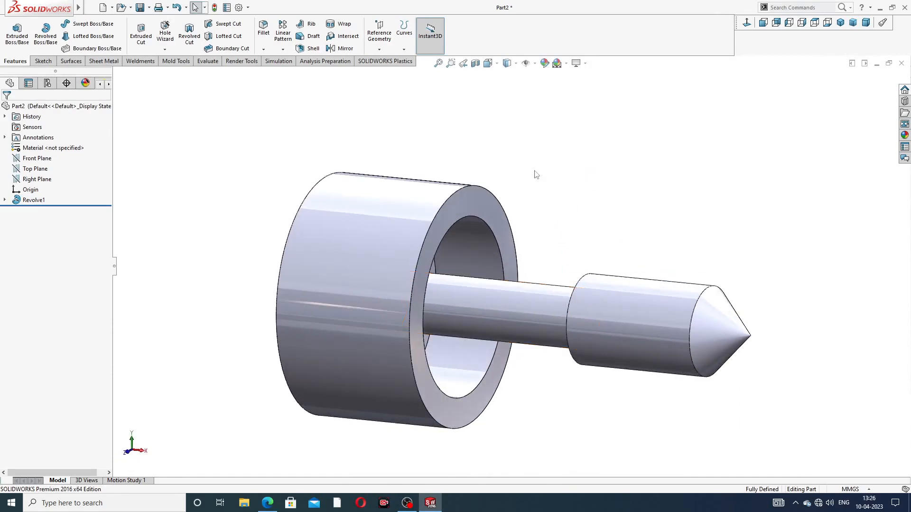
Check the screw drawing PDF in the browser and fillet the rim of the head's domed face with a 1 mm radius
{"action": "left_click", "coordinate": [267, 502]}
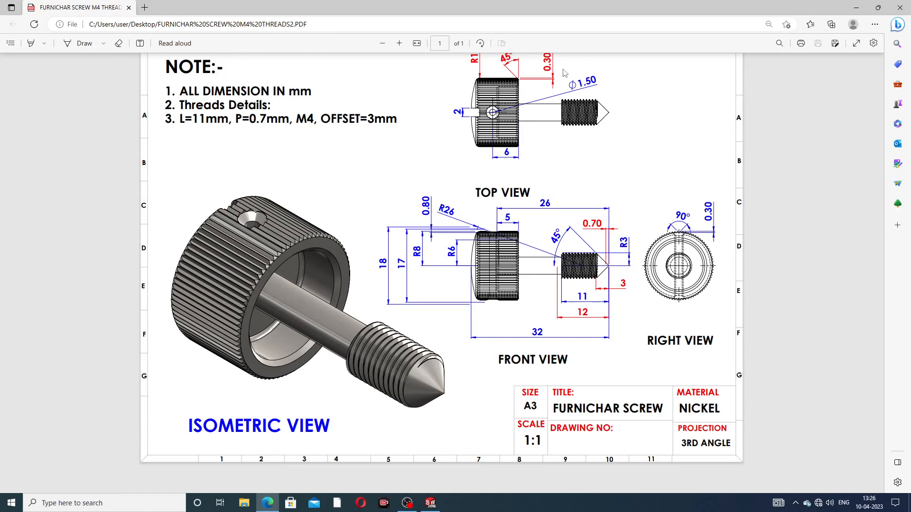
{"action": "left_click", "coordinate": [430, 504]}
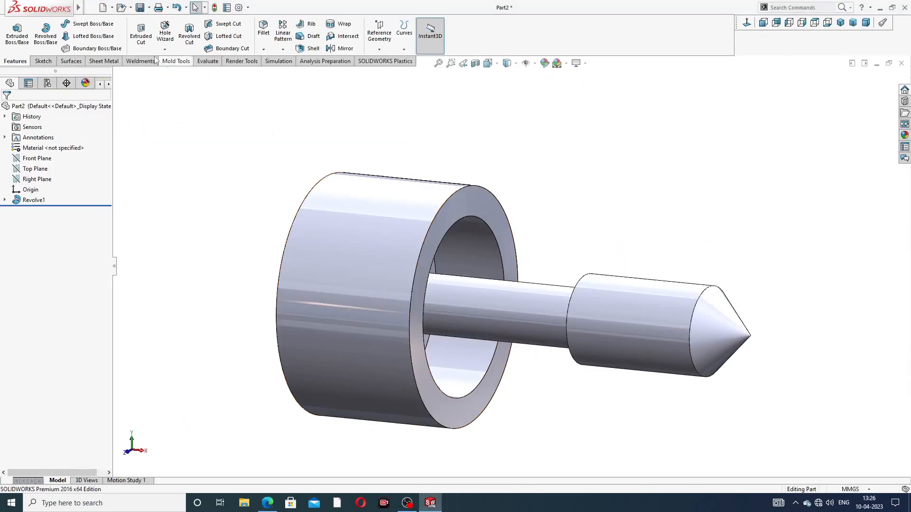
{"action": "left_click", "coordinate": [263, 29]}
{"action": "middle_click_drag", "start_coordinate": [325, 146], "coordinate": [349, 180]}
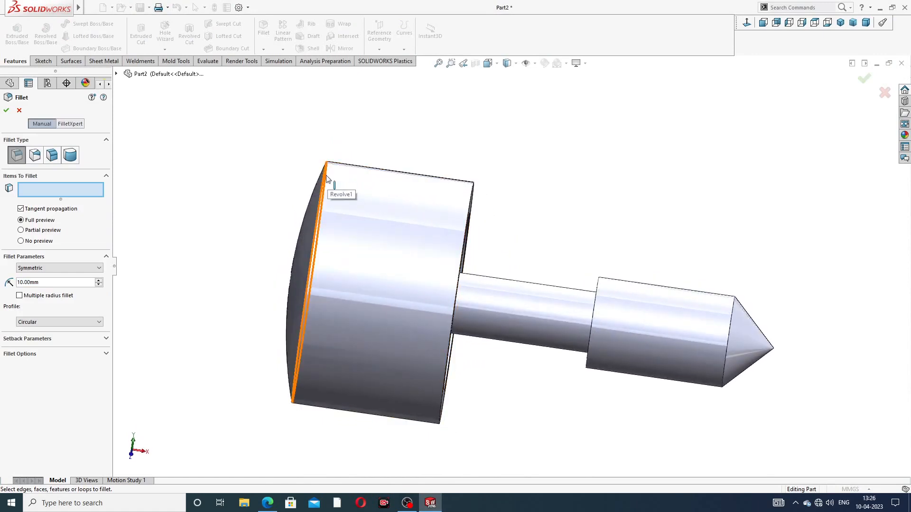
{"action": "left_click", "coordinate": [44, 282]}
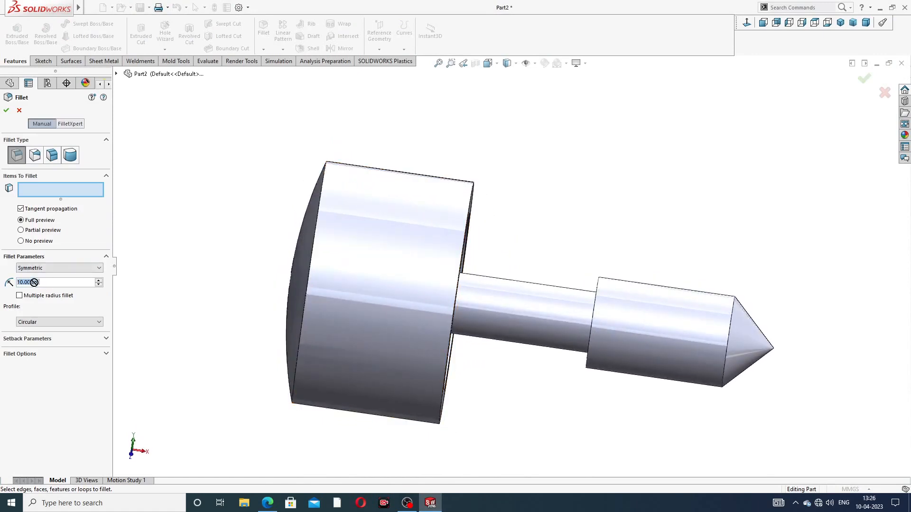
{"action": "type", "text": "1"}
{"action": "key", "text": "Return"}
{"action": "left_click", "coordinate": [327, 201]}
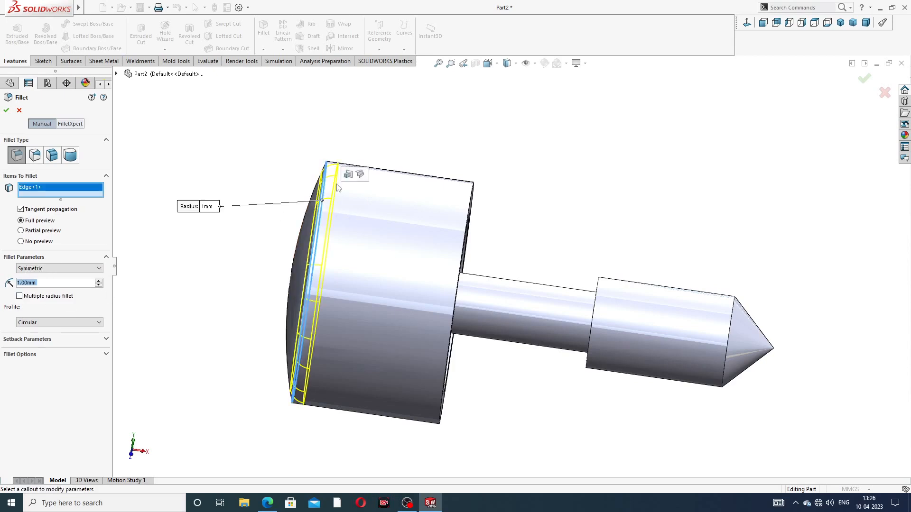
{"action": "middle_click_drag", "start_coordinate": [364, 148], "coordinate": [383, 150]}
{"action": "left_click", "coordinate": [6, 111]}
Chamfer the inner circular edge of the head's open end by 0.3 mm at 45°
{"action": "scroll", "coordinate": [480, 172], "scroll_direction": "up", "scroll_amount": 2}
{"action": "middle_click_drag", "start_coordinate": [480, 172], "coordinate": [433, 133]}
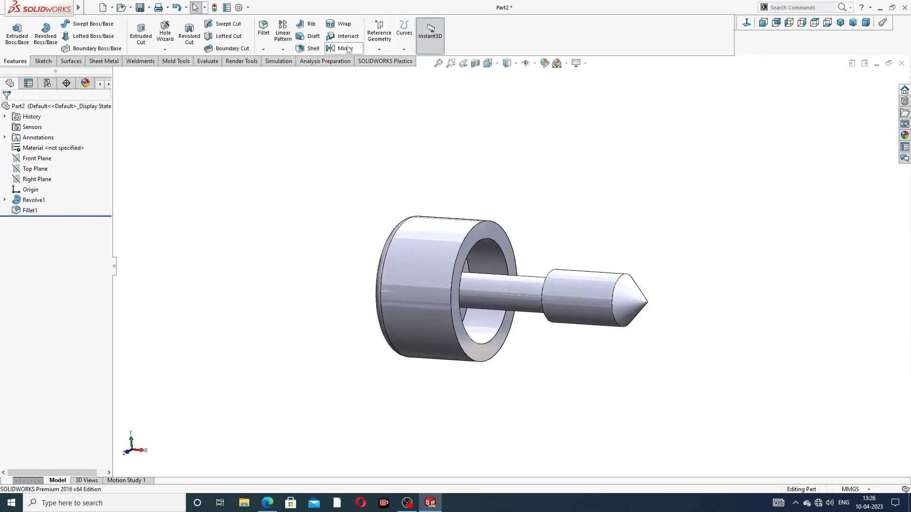
{"action": "left_click", "coordinate": [263, 49]}
{"action": "left_click", "coordinate": [284, 75]}
{"action": "scroll", "coordinate": [490, 252], "scroll_direction": "down", "scroll_amount": 3}
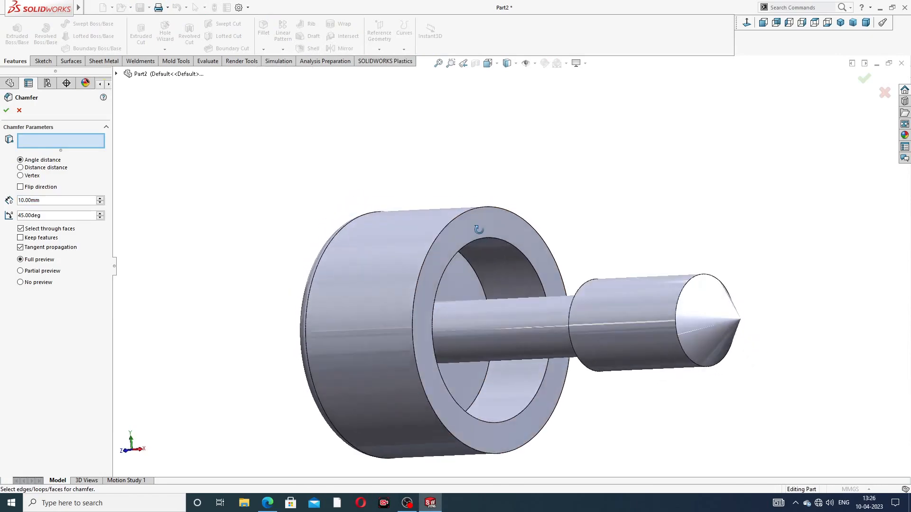
{"action": "scroll", "coordinate": [485, 238], "scroll_direction": "down", "scroll_amount": 2}
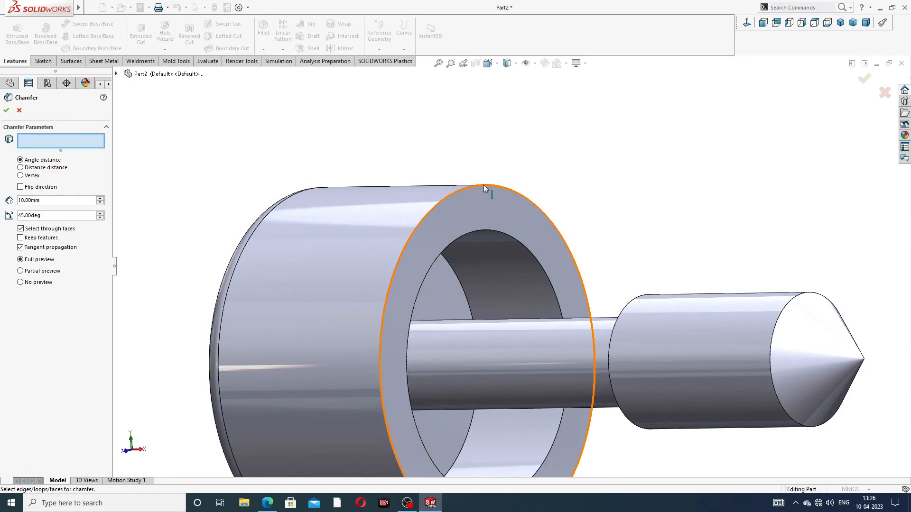
{"action": "left_click", "coordinate": [474, 232]}
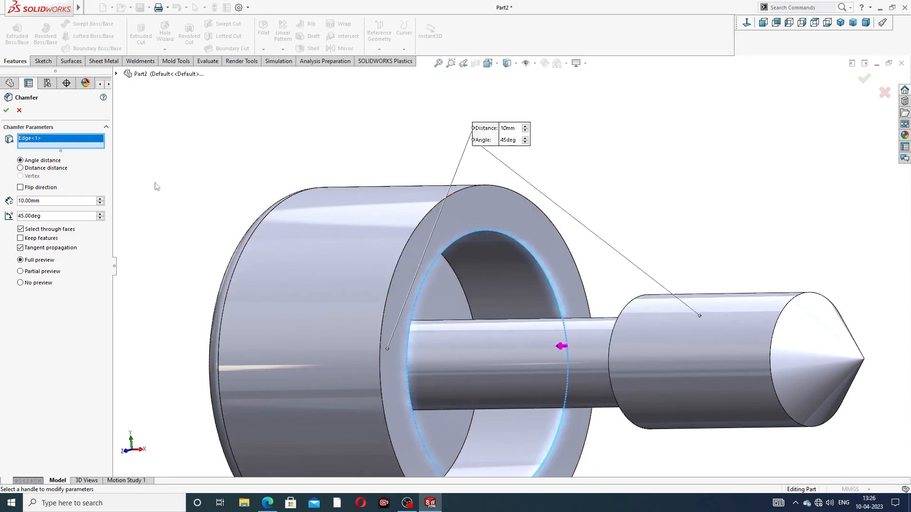
{"action": "type", "text": ".3"}
{"action": "key", "text": "Return"}
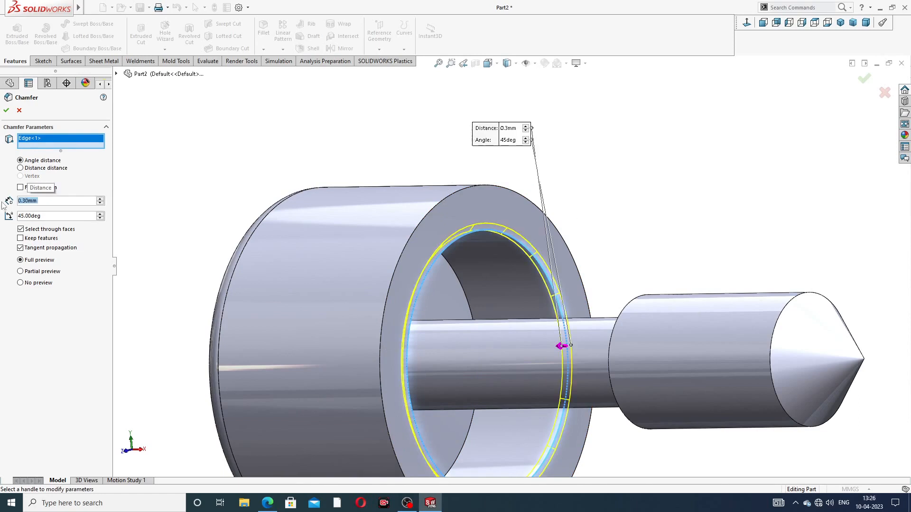
{"action": "left_click", "coordinate": [6, 110]}
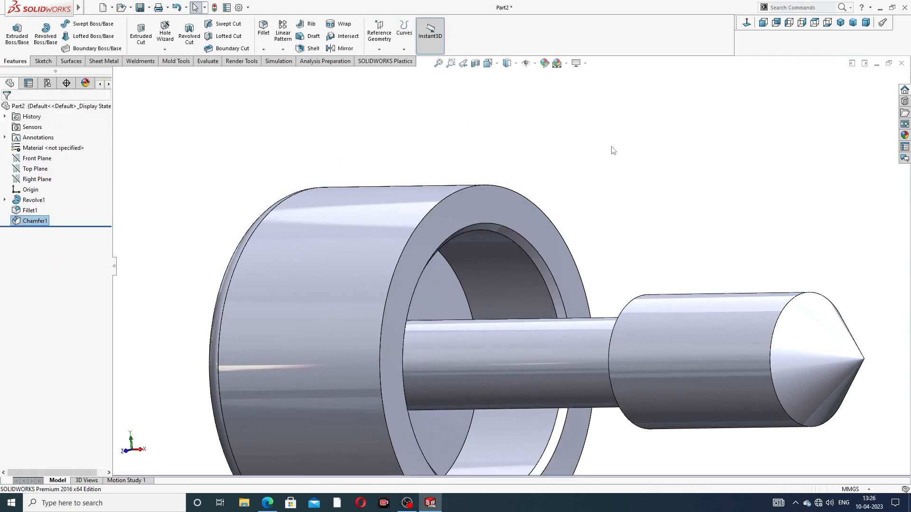
Examine the model from several angles and compare it with the screw drawing PDF in the browser
{"action": "key", "text": "f"}
{"action": "middle_click_drag", "start_coordinate": [588, 219], "coordinate": [607, 171]}
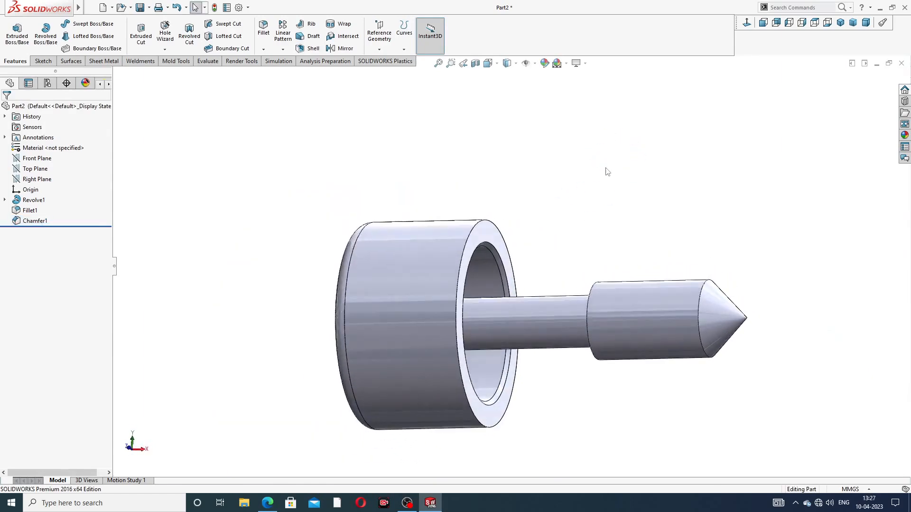
{"action": "scroll", "coordinate": [533, 236], "scroll_direction": "up", "scroll_amount": 3}
{"action": "middle_click_drag", "start_coordinate": [529, 228], "coordinate": [535, 208]}
{"action": "scroll", "coordinate": [529, 294], "scroll_direction": "down", "scroll_amount": 4}
{"action": "middle_click_drag", "start_coordinate": [582, 256], "coordinate": [551, 238]}
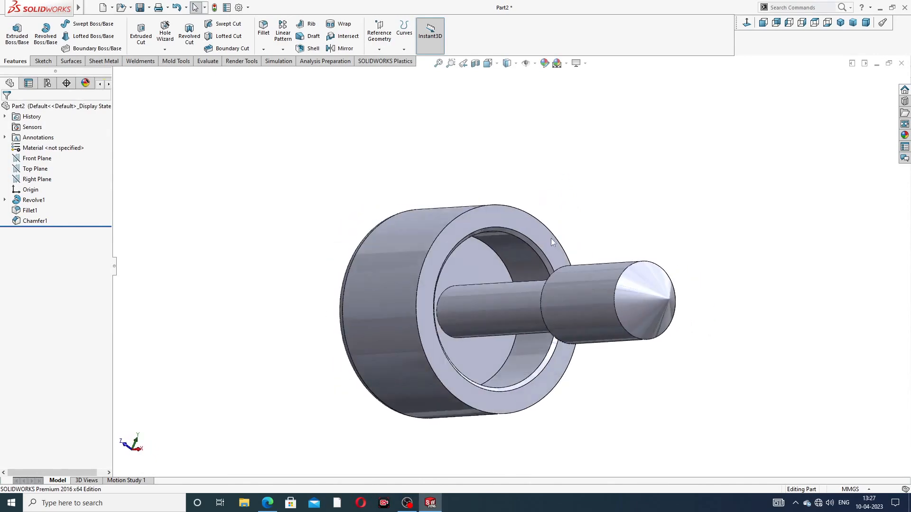
{"action": "left_click", "coordinate": [267, 503]}
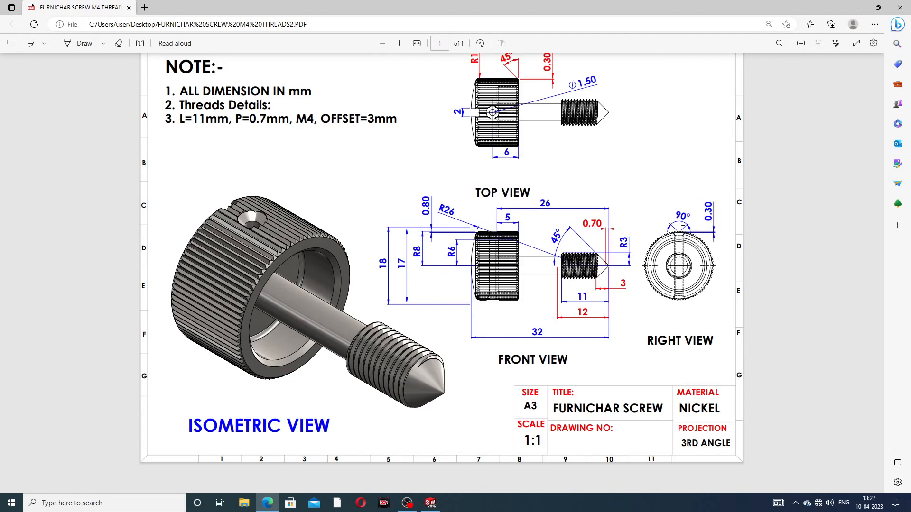
{"action": "left_click", "coordinate": [431, 503]}
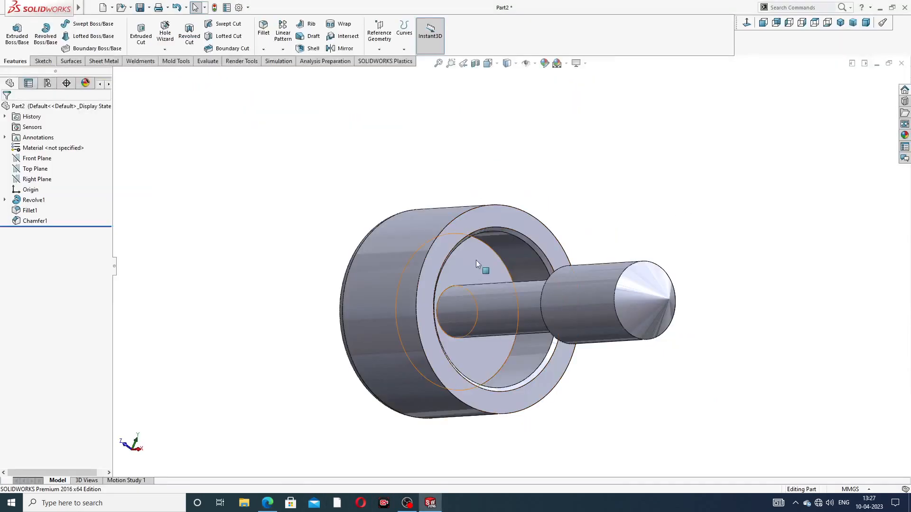
Start a sketch on the head's ring-shaped end face and draw a vertical centerline from the outer edge's topmost point to the origin
{"action": "mouse_move", "coordinate": [504, 264]}
{"action": "middle_mouse_down"}
{"action": "mouse_move", "coordinate": [489, 272]}
{"action": "mouse_move", "coordinate": [500, 263]}
{"action": "middle_mouse_up"}
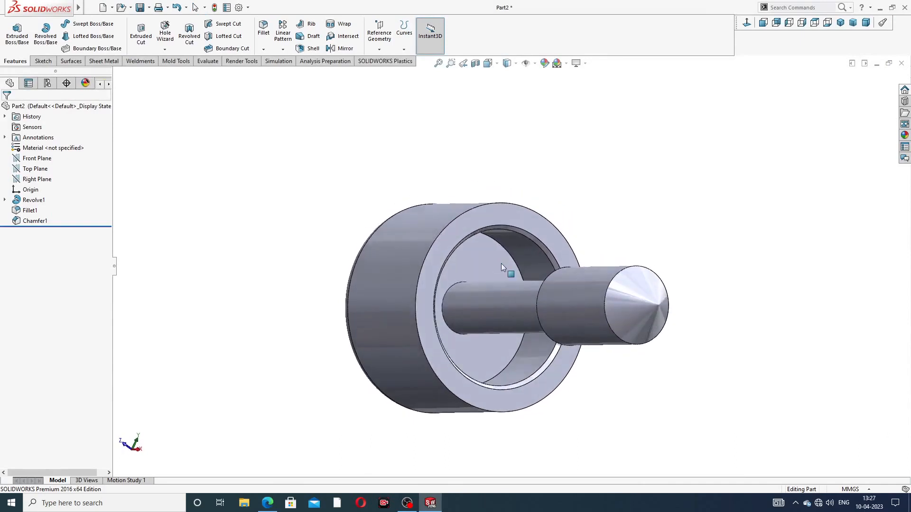
{"action": "left_click", "coordinate": [510, 212]}
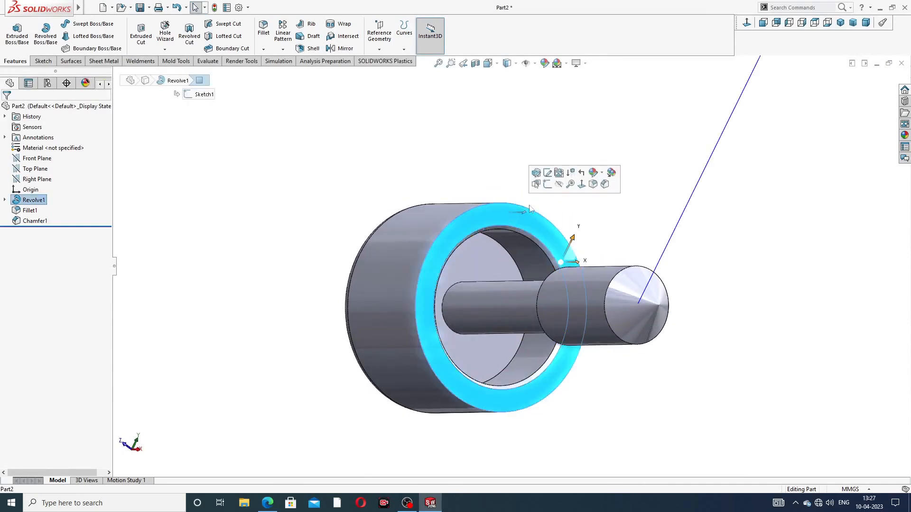
{"action": "left_click", "coordinate": [549, 185]}
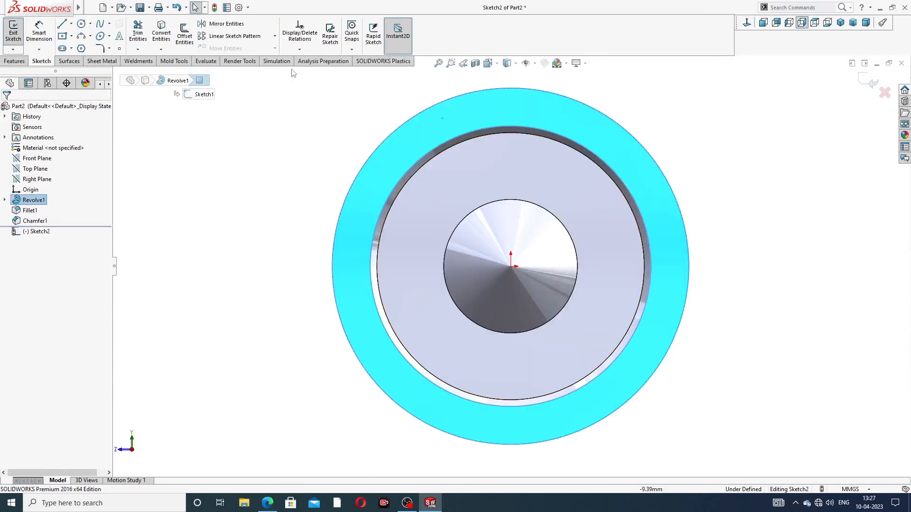
{"action": "left_click", "coordinate": [72, 24]}
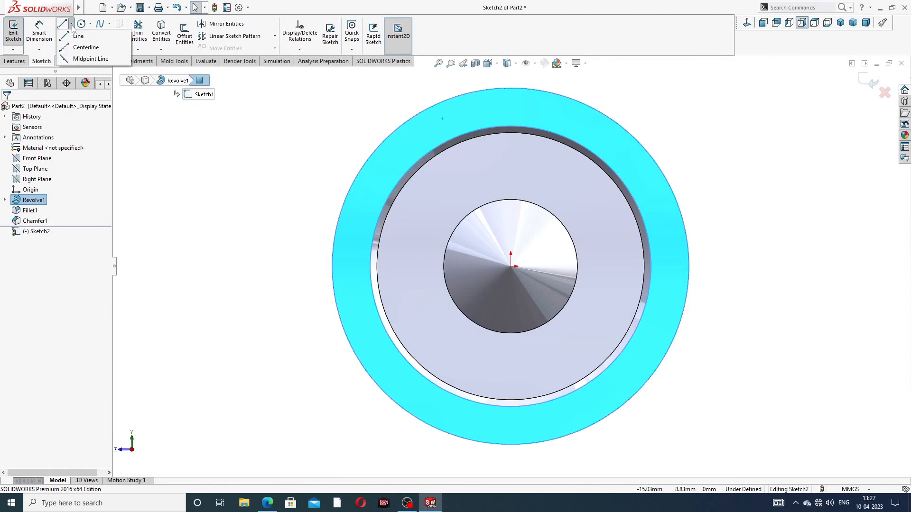
{"action": "left_click", "coordinate": [84, 47]}
{"action": "scroll", "coordinate": [530, 144], "scroll_direction": "up", "scroll_amount": 2}
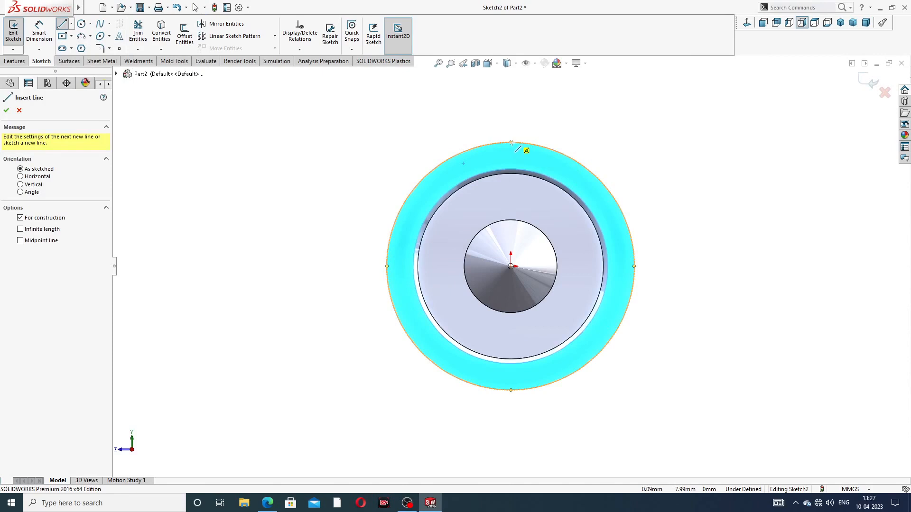
{"action": "left_click", "coordinate": [511, 142]}
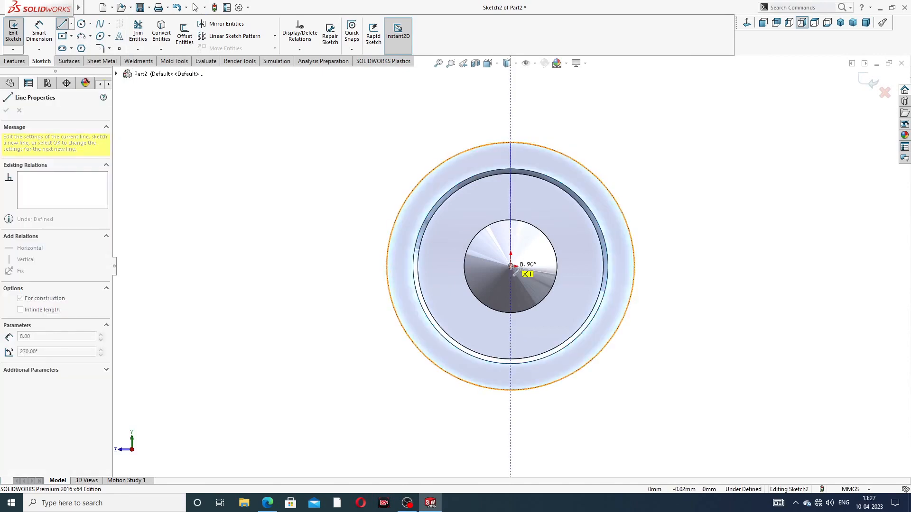
{"action": "left_click", "coordinate": [510, 266]}
{"action": "right_click", "coordinate": [621, 121]}
{"action": "left_click", "coordinate": [636, 148]}
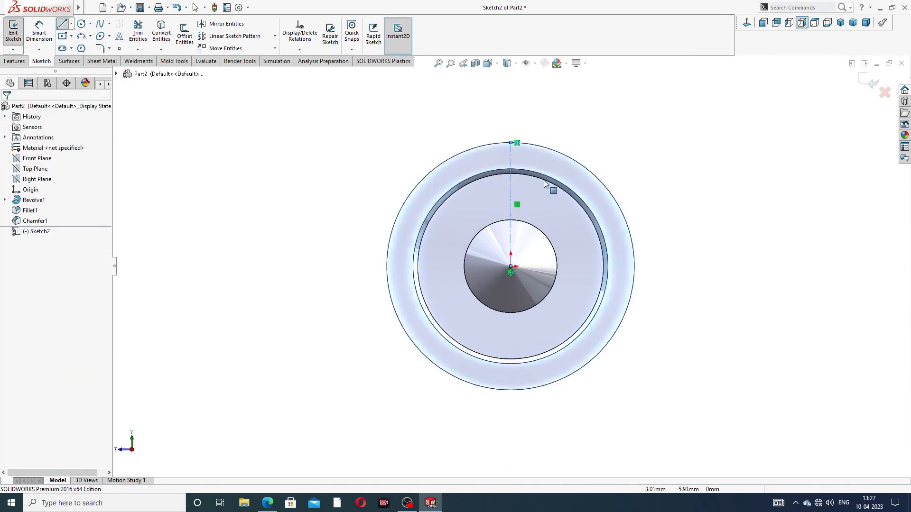
{"action": "key", "text": "Escape"}
Draw a closed triangle with its lower vertex on the centerline and a horizontal top line about 1.45 mm long above the head's outer edge
{"action": "scroll", "coordinate": [559, 109], "scroll_direction": "down", "scroll_amount": 4}
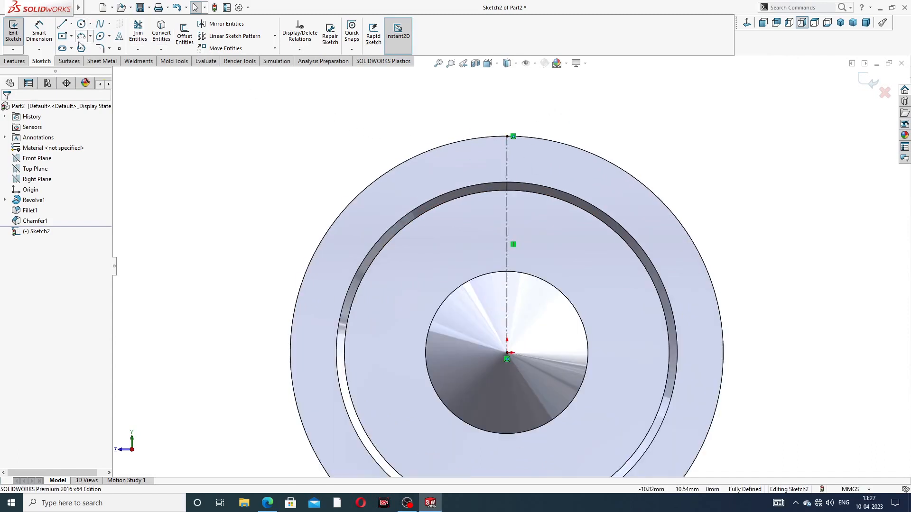
{"action": "left_click", "coordinate": [63, 25]}
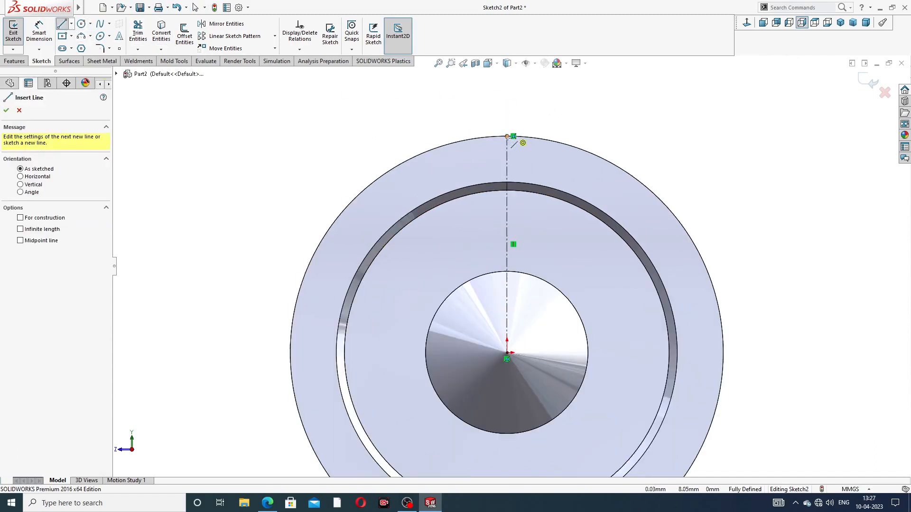
{"action": "scroll", "coordinate": [505, 161], "scroll_direction": "down", "scroll_amount": 5}
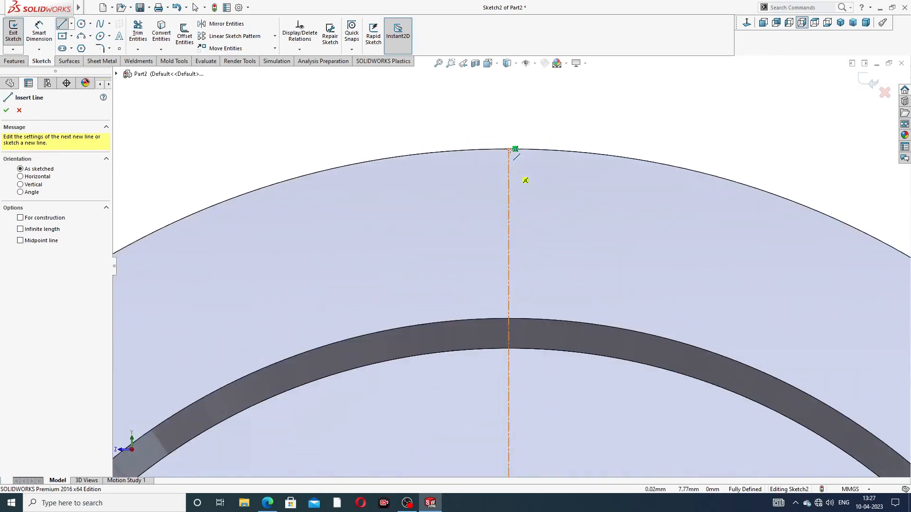
{"action": "left_click", "coordinate": [508, 211]}
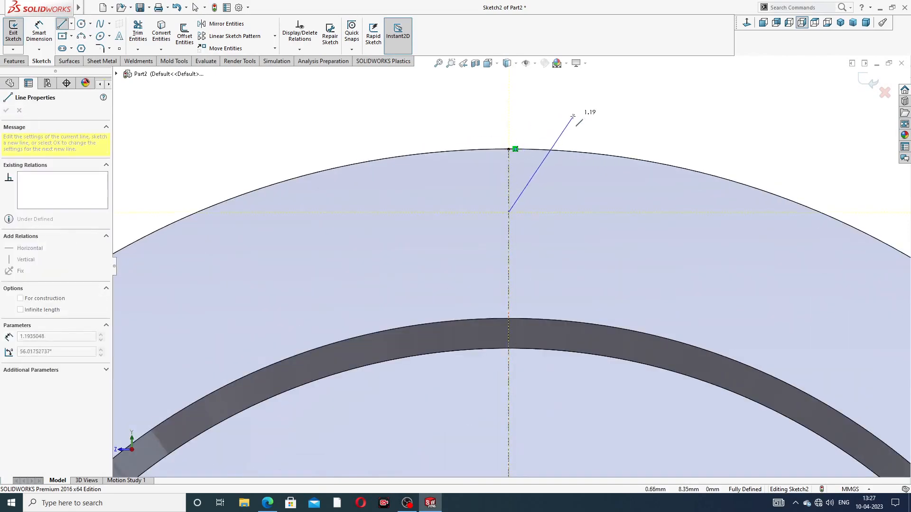
{"action": "left_click", "coordinate": [563, 130]}
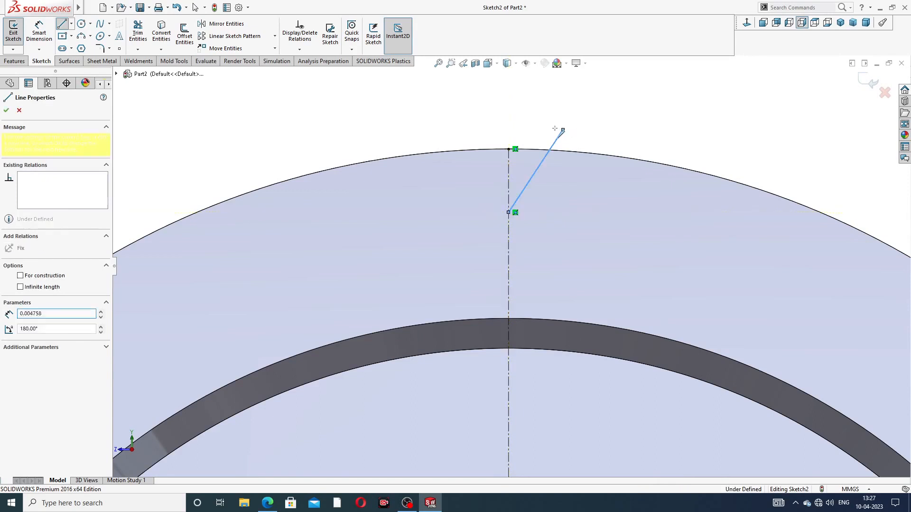
{"action": "left_click", "coordinate": [418, 129]}
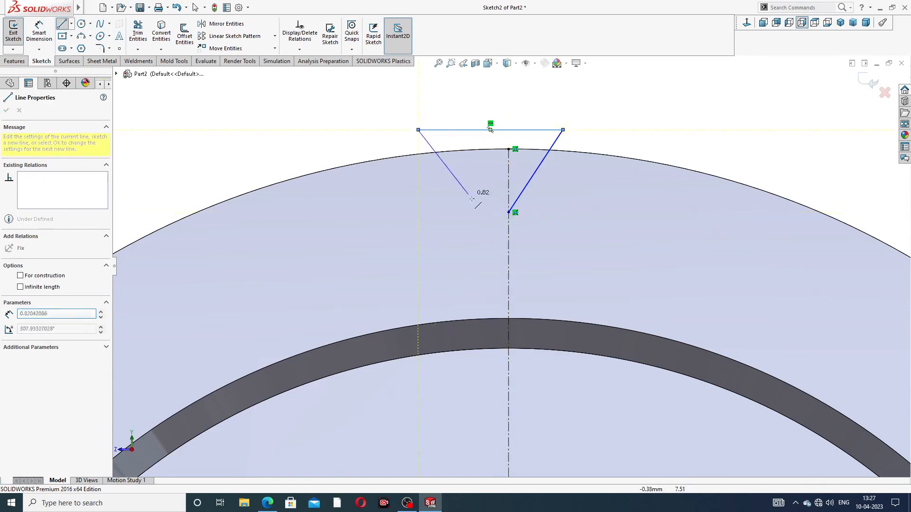
{"action": "left_click", "coordinate": [508, 211]}
{"action": "right_click", "coordinate": [625, 112]}
{"action": "left_click", "coordinate": [638, 121]}
Add a midpoint relation between the triangle's horizontal line and the centerline's endpoint on the outer edge
{"action": "scroll", "coordinate": [498, 144], "scroll_direction": "down", "scroll_amount": 3}
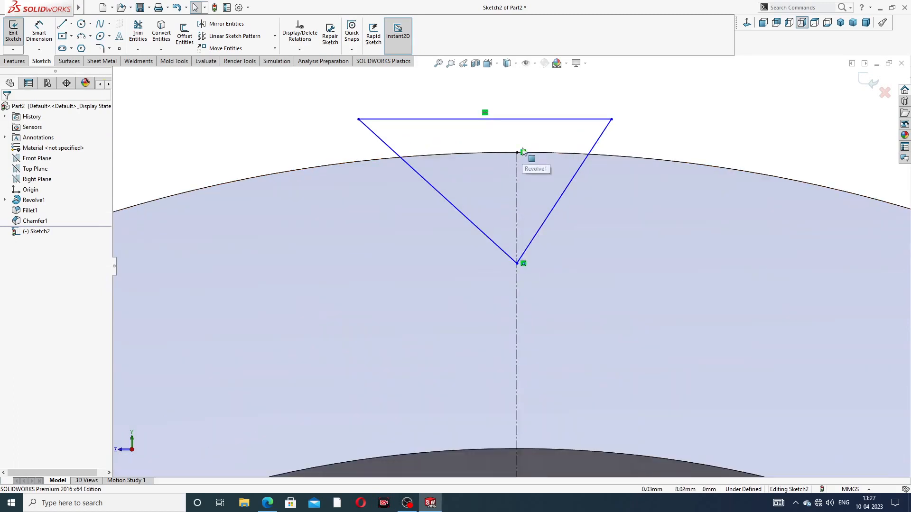
{"action": "left_click", "coordinate": [515, 119]}
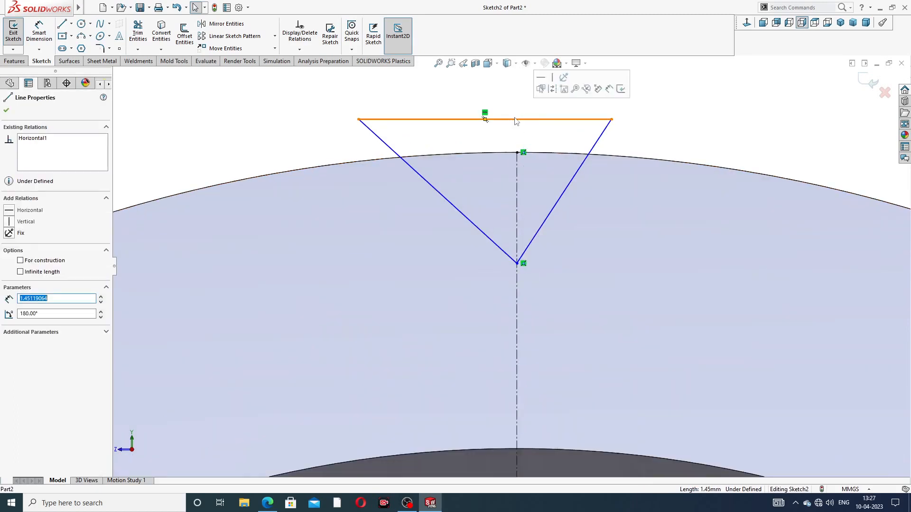
{"action": "left_click", "coordinate": [517, 152], "text": "ctrl"}
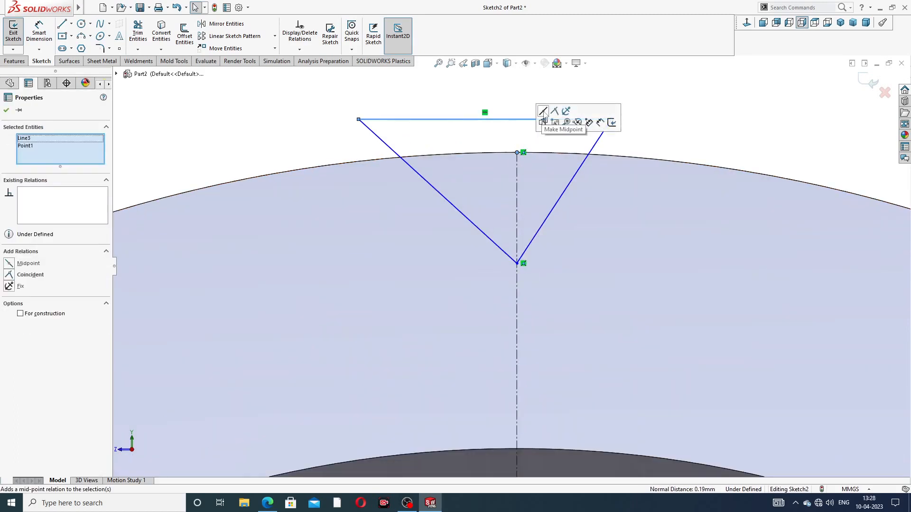
{"action": "left_click", "coordinate": [543, 113]}
{"action": "key", "text": "Escape"}
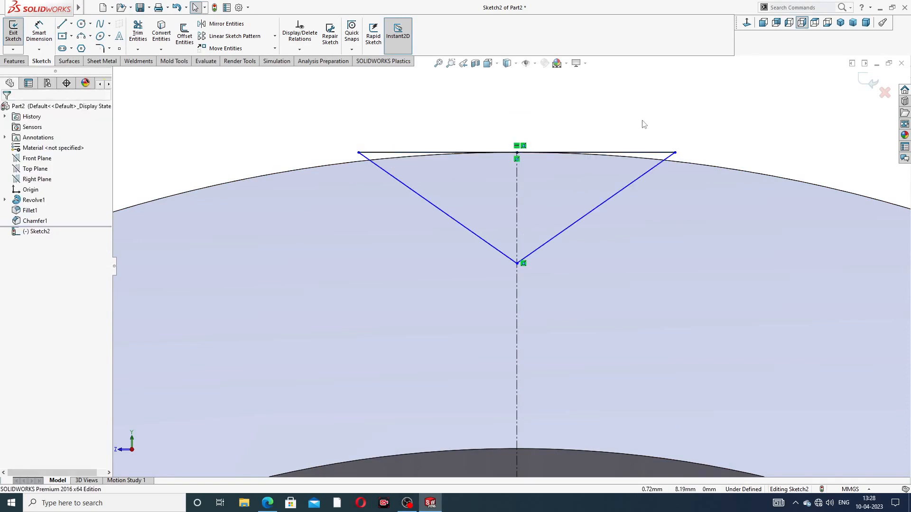
Dimension the angle between the triangle's two slanted sides as 90°
{"action": "left_click", "coordinate": [39, 32]}
{"action": "left_click", "coordinate": [490, 245]}
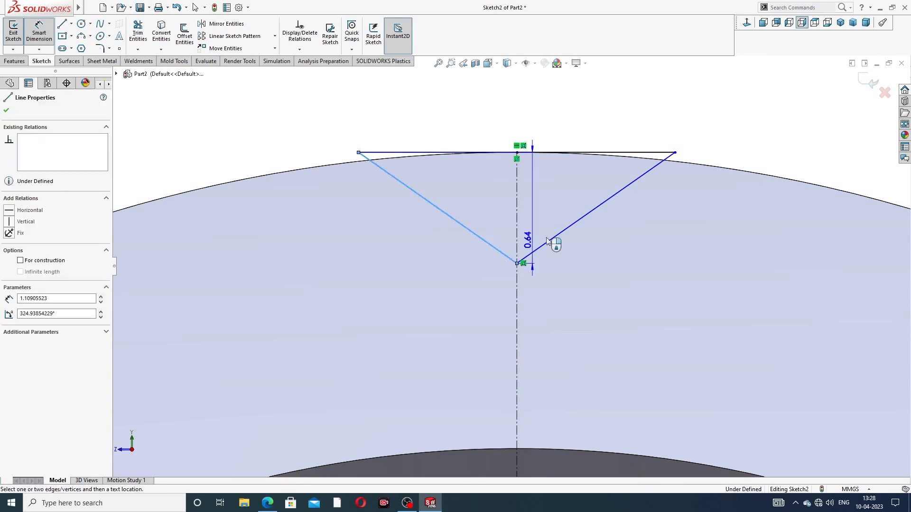
{"action": "left_click", "coordinate": [560, 233]}
{"action": "left_click", "coordinate": [528, 203]}
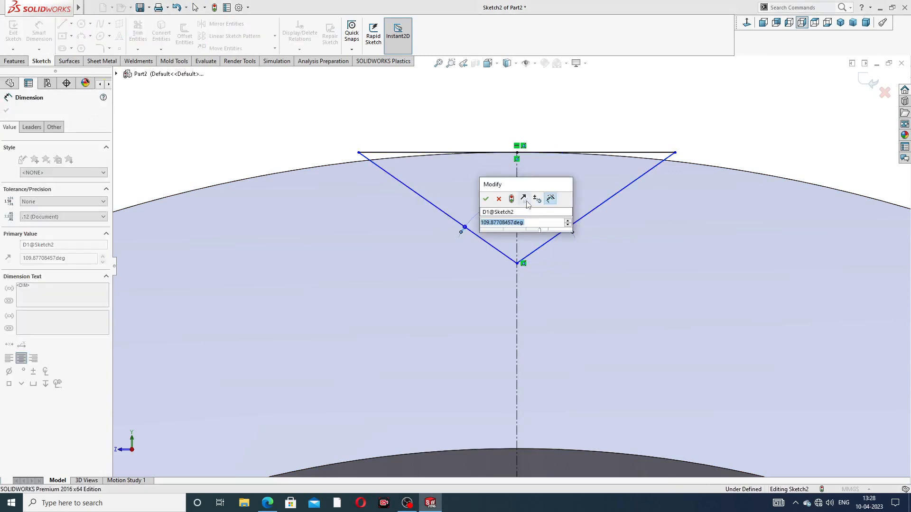
{"action": "type", "text": "90"}
{"action": "key", "text": "Return"}
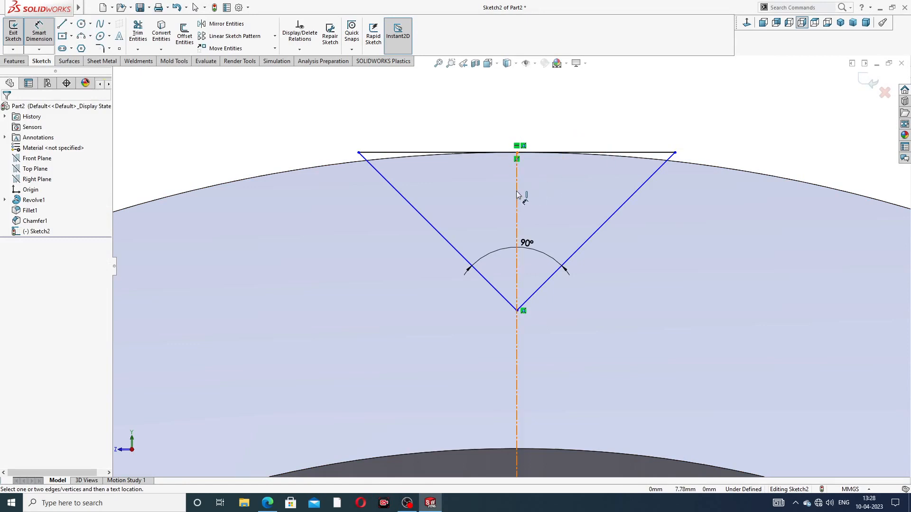
Dimension the triangle's height from its lower vertex to the centerline's upper endpoint as 0.3 mm
{"action": "left_click", "coordinate": [516, 311]}
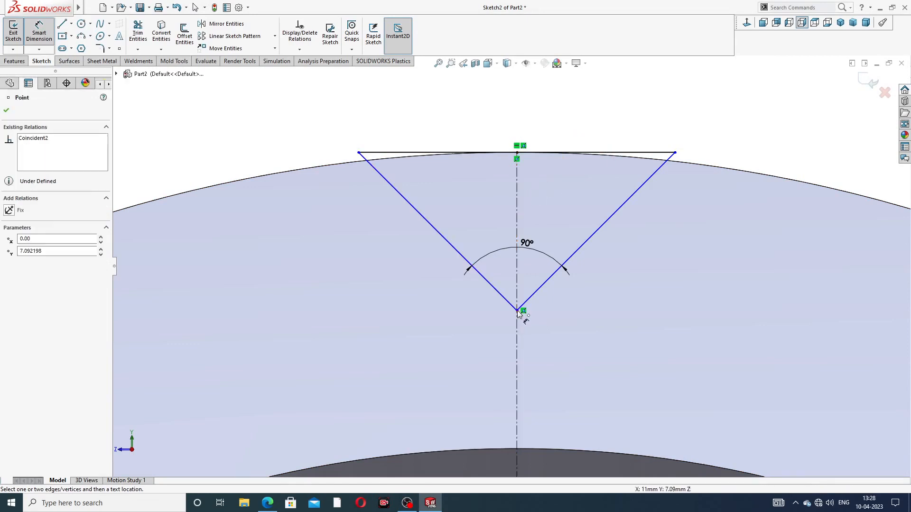
{"action": "left_click", "coordinate": [517, 153]}
{"action": "left_click", "coordinate": [667, 221]}
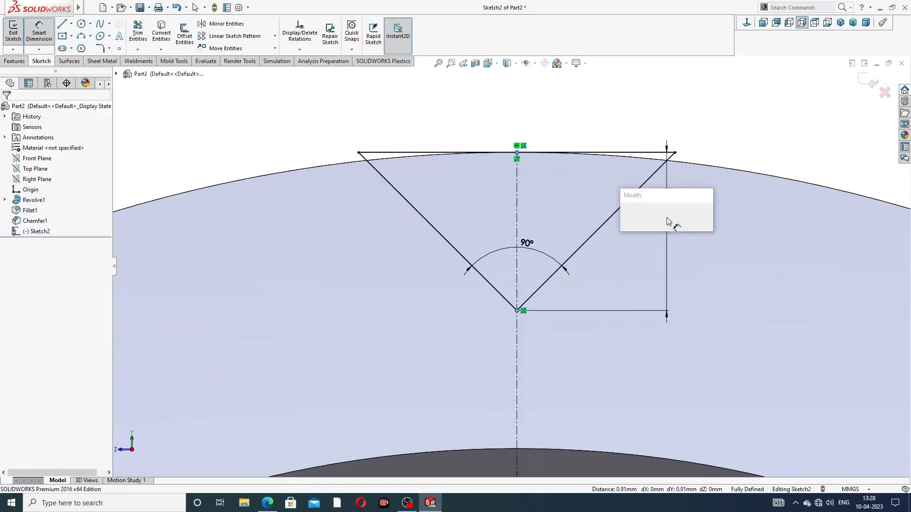
{"action": "type", "text": "."}
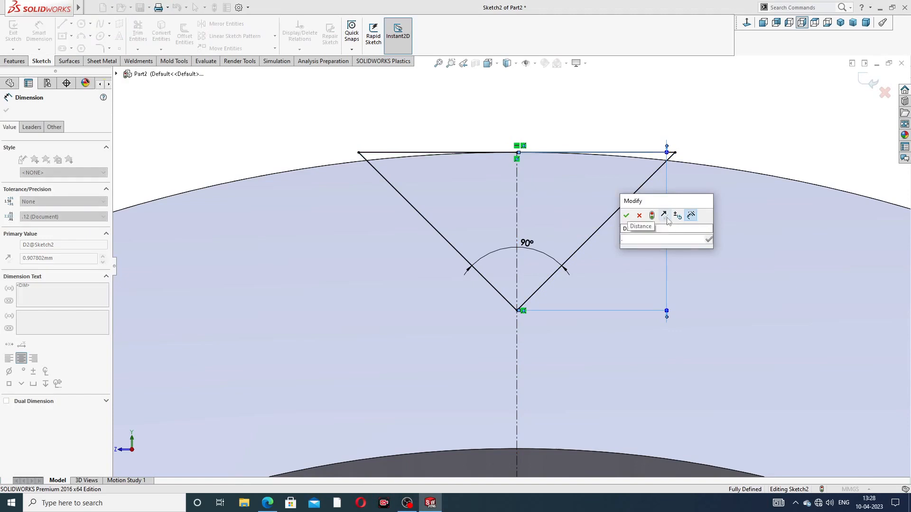
{"action": "type", "text": "3"}
{"action": "key", "text": "Return"}
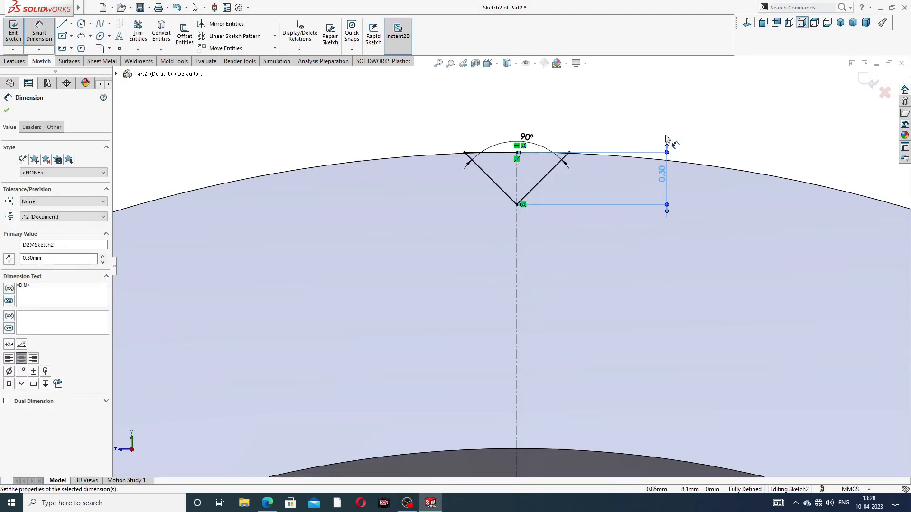
{"action": "left_click", "coordinate": [612, 111]}
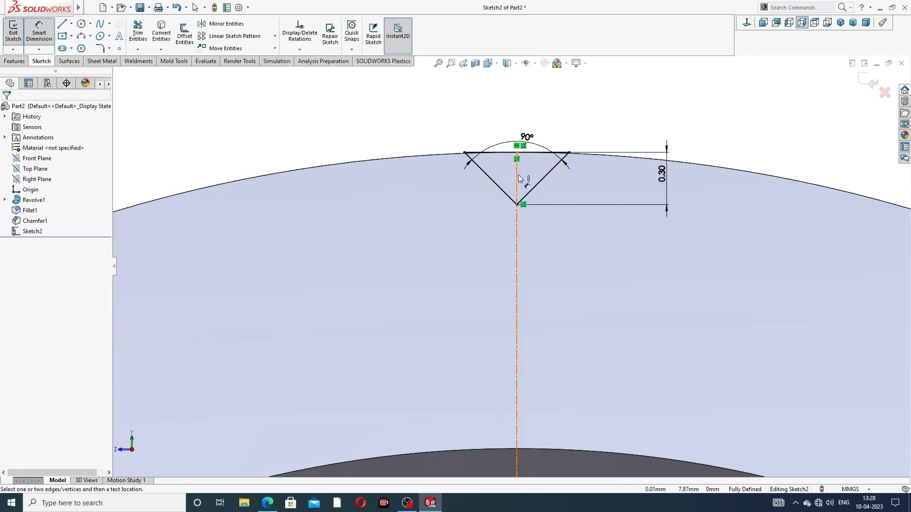
Reposition the triangle's angle and height dimensions clear of the geometry and check them against the screw drawing PDF in the browser
{"action": "left_click_drag", "start_coordinate": [530, 141], "coordinate": [528, 121]}
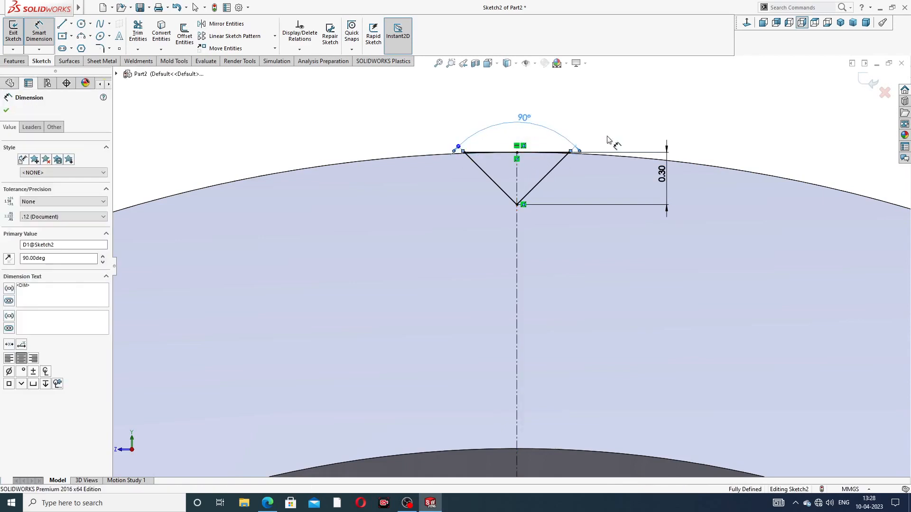
{"action": "left_click_drag", "start_coordinate": [669, 163], "coordinate": [642, 176]}
{"action": "left_click", "coordinate": [687, 138]}
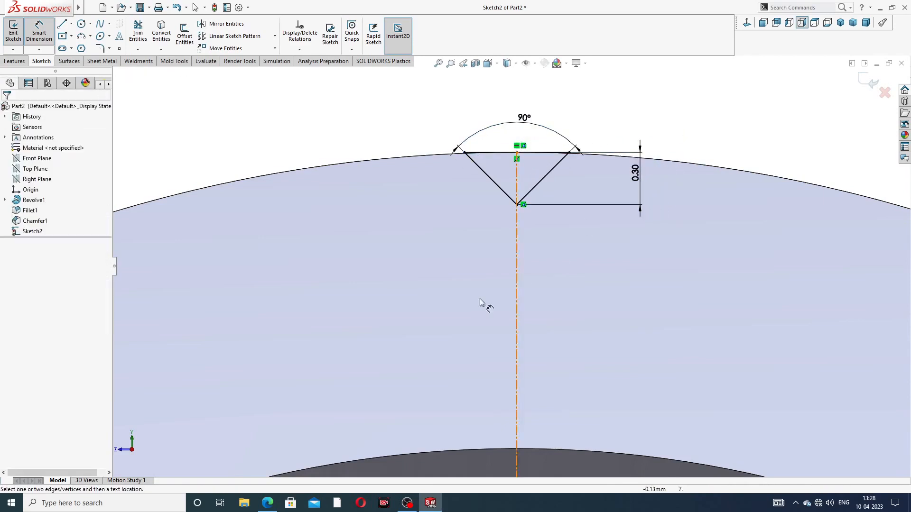
{"action": "left_click", "coordinate": [267, 502]}
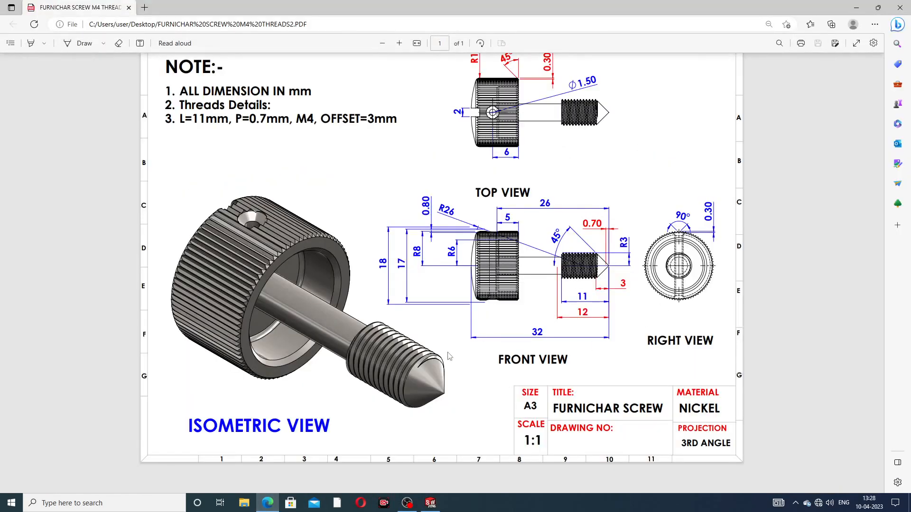
{"action": "left_click", "coordinate": [267, 502]}
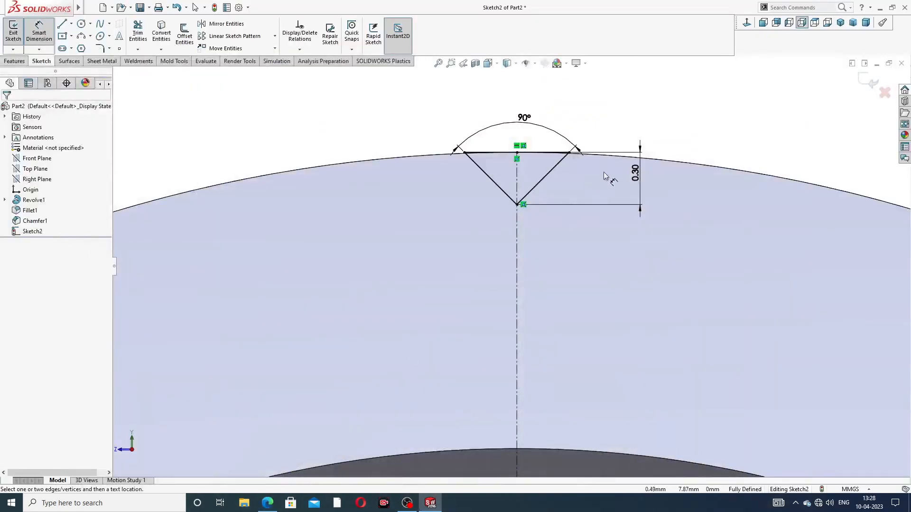
{"action": "right_click", "coordinate": [630, 83]}
{"action": "left_click", "coordinate": [656, 115]}
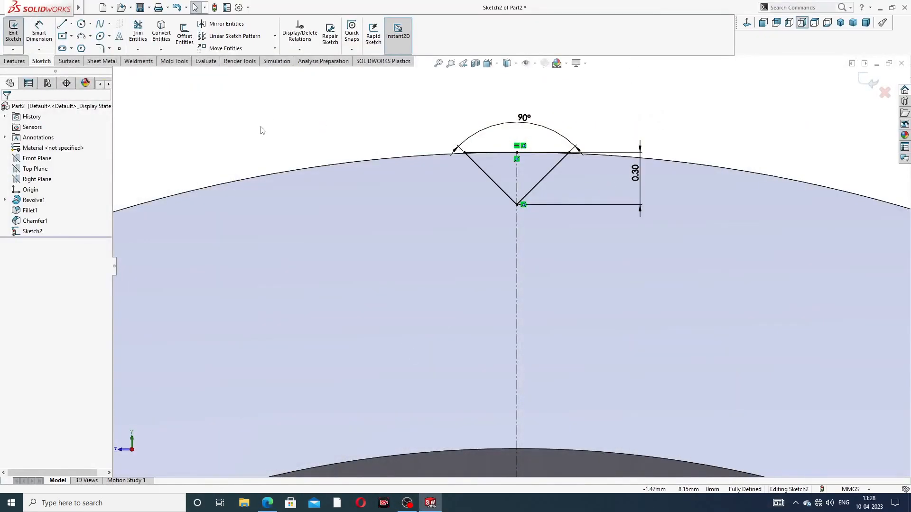
Cut the triangular profile through the whole head with an Extruded Cut set to Through All
{"action": "key", "text": "z"}
{"action": "key", "text": "z"}
{"action": "key", "text": "z"}
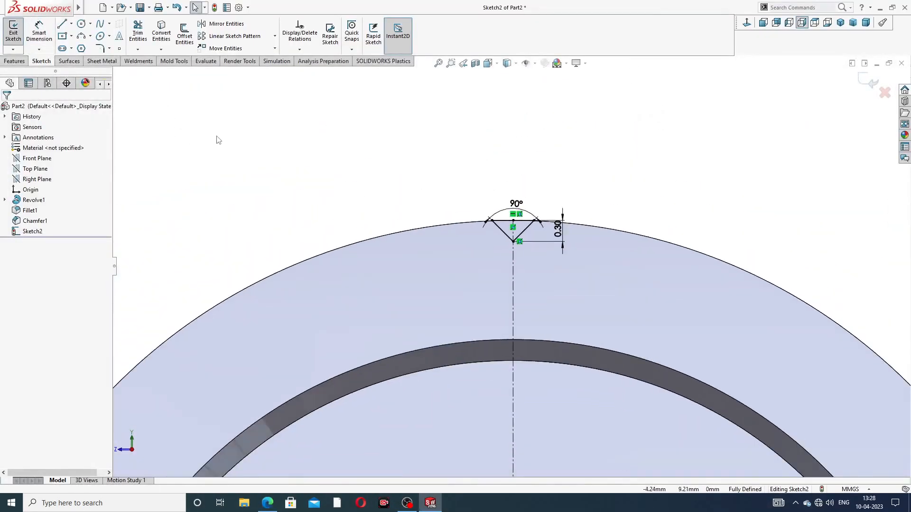
{"action": "left_click", "coordinate": [16, 62]}
{"action": "left_click", "coordinate": [142, 38]}
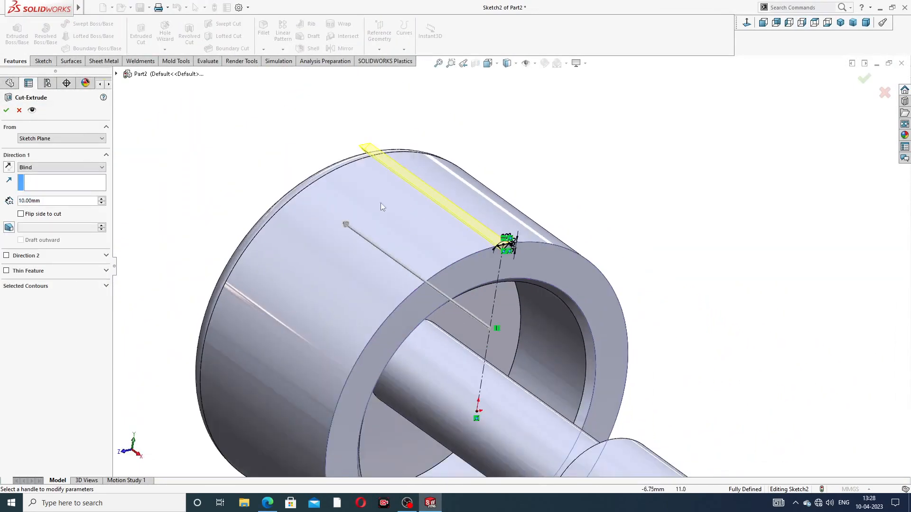
{"action": "left_click", "coordinate": [42, 169]}
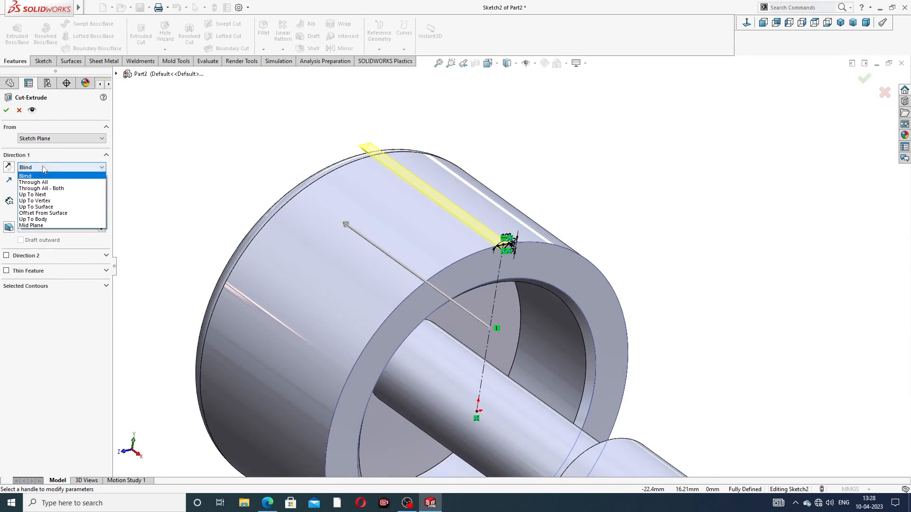
{"action": "left_click", "coordinate": [44, 182]}
{"action": "left_click", "coordinate": [7, 110]}
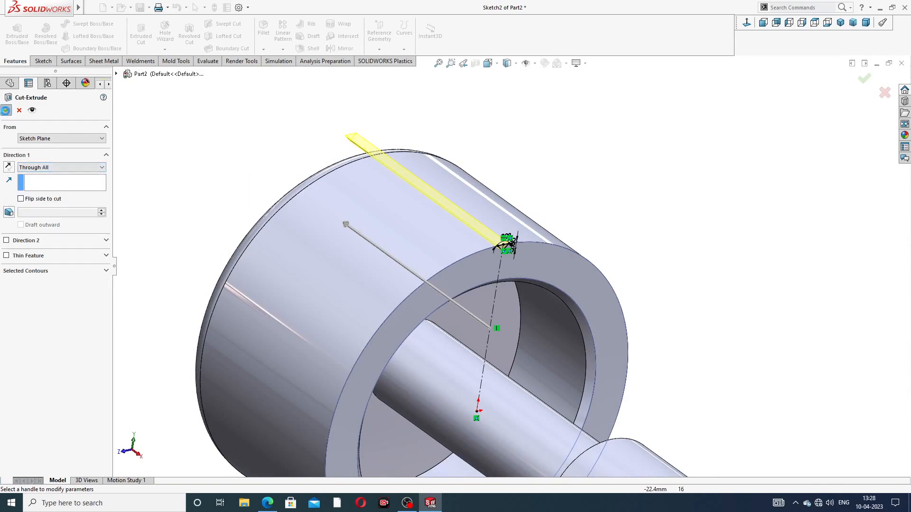
Create a circular pattern of the V-groove cut around the head's outer circular edge with 80 equally spaced instances over 360°
{"action": "middle_click_drag", "start_coordinate": [462, 218], "coordinate": [415, 231]}
{"action": "scroll", "coordinate": [457, 229], "scroll_direction": "down", "scroll_amount": 2}
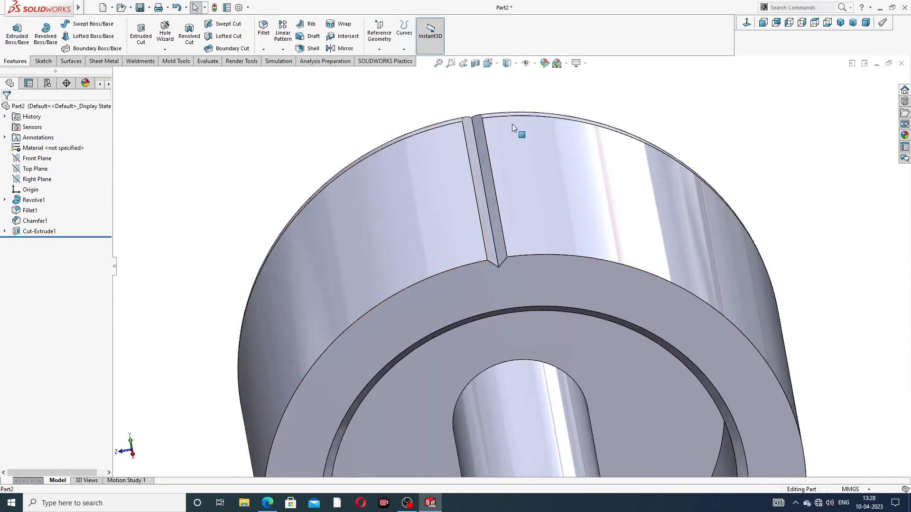
{"action": "left_click", "coordinate": [284, 49]}
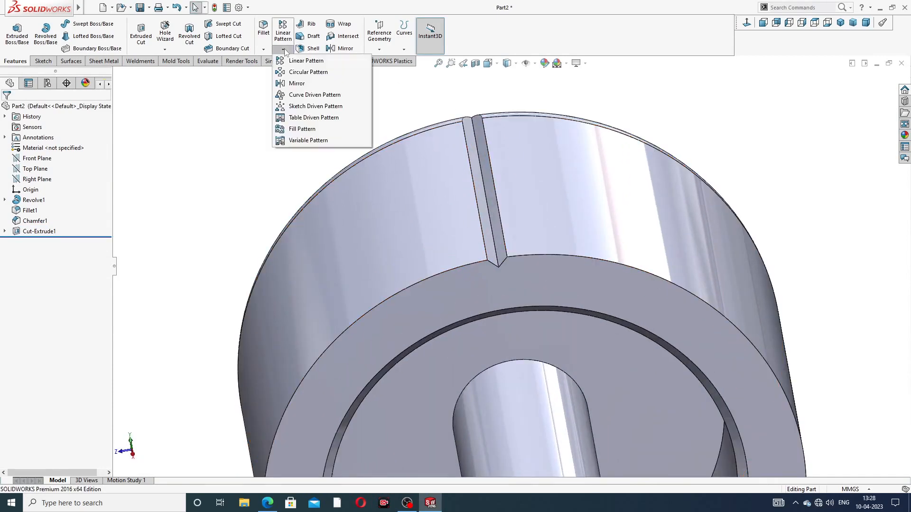
{"action": "left_click", "coordinate": [301, 73]}
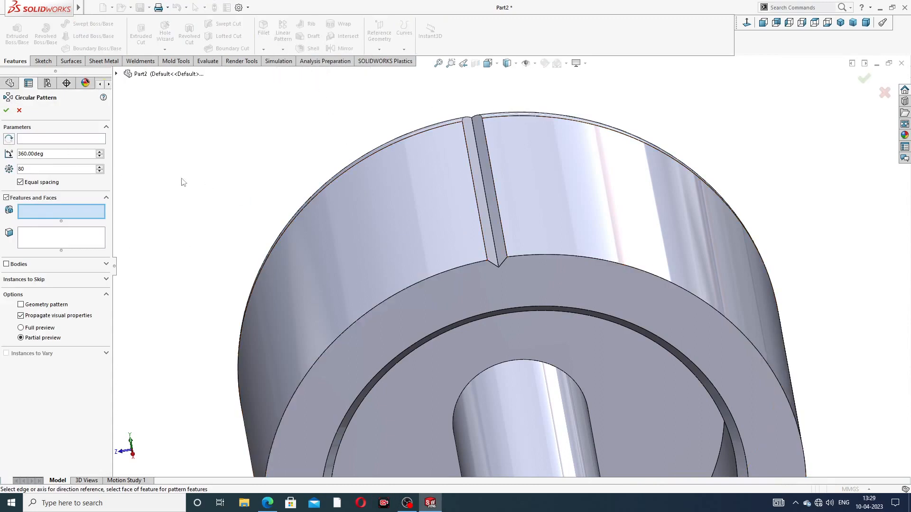
{"action": "left_click", "coordinate": [452, 270]}
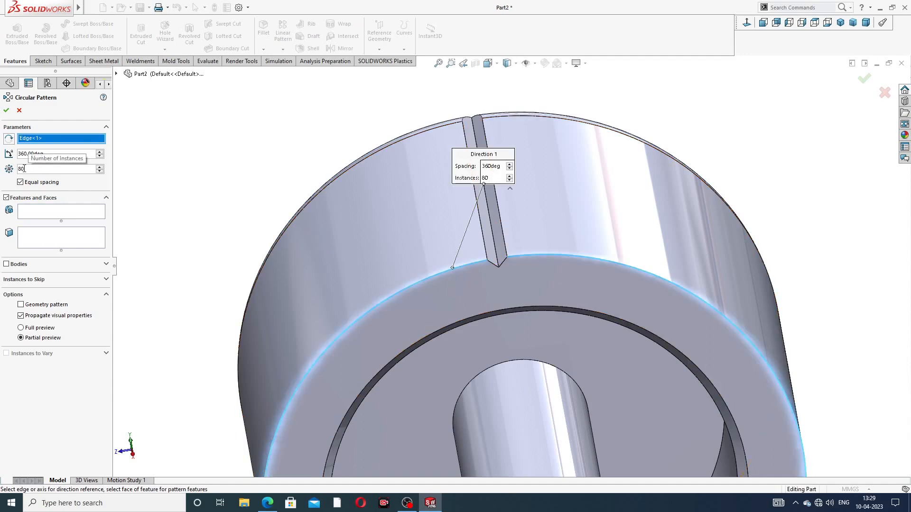
{"action": "left_click", "coordinate": [50, 211]}
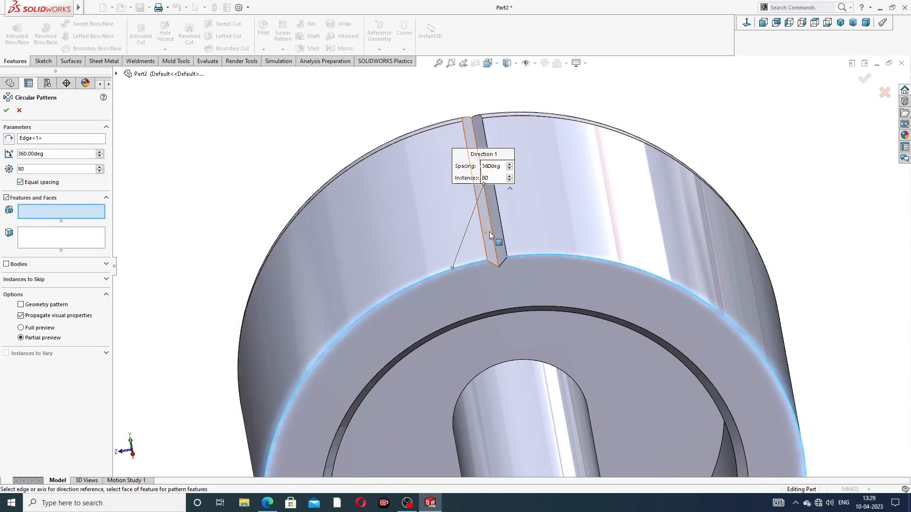
{"action": "left_click", "coordinate": [116, 74]}
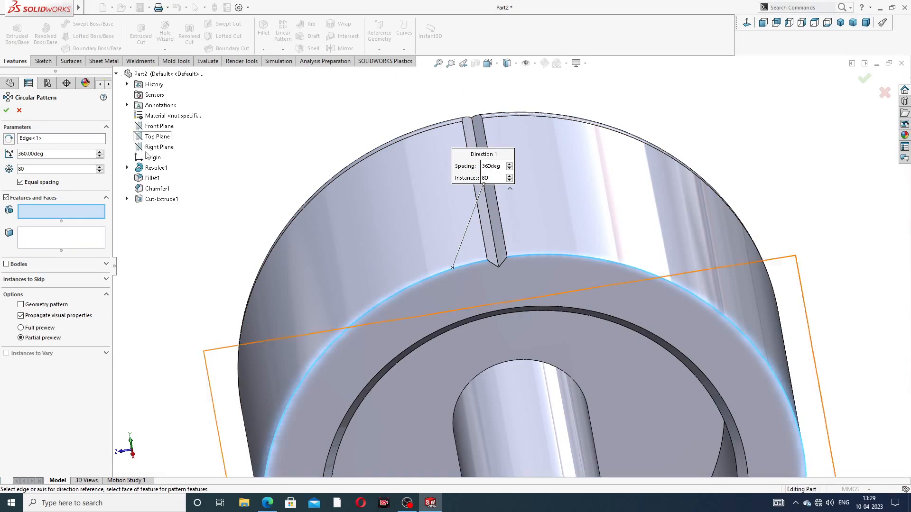
{"action": "left_click", "coordinate": [158, 199]}
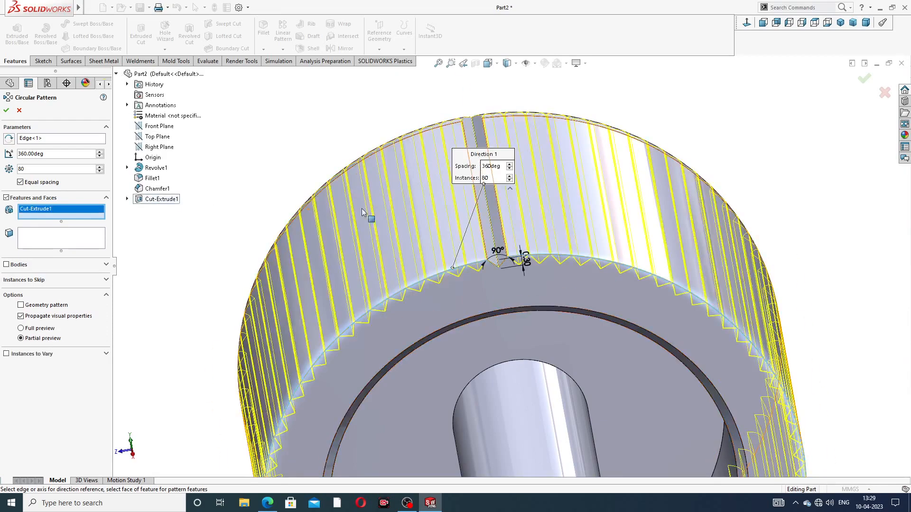
{"action": "scroll", "coordinate": [460, 223], "scroll_direction": "up", "scroll_amount": 4}
{"action": "mouse_move", "coordinate": [460, 223]}
{"action": "middle_mouse_down"}
{"action": "mouse_move", "coordinate": [508, 166]}
{"action": "mouse_move", "coordinate": [472, 224]}
{"action": "middle_mouse_up"}
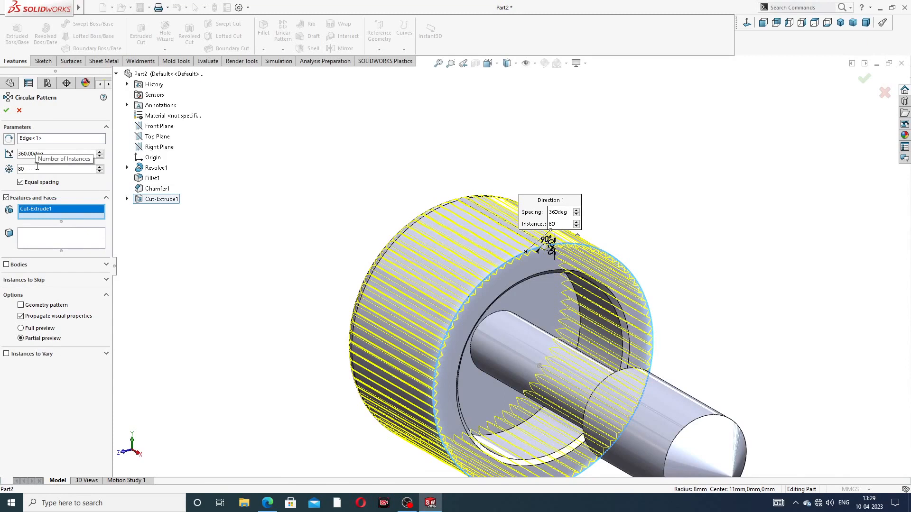
{"action": "left_click", "coordinate": [5, 111]}
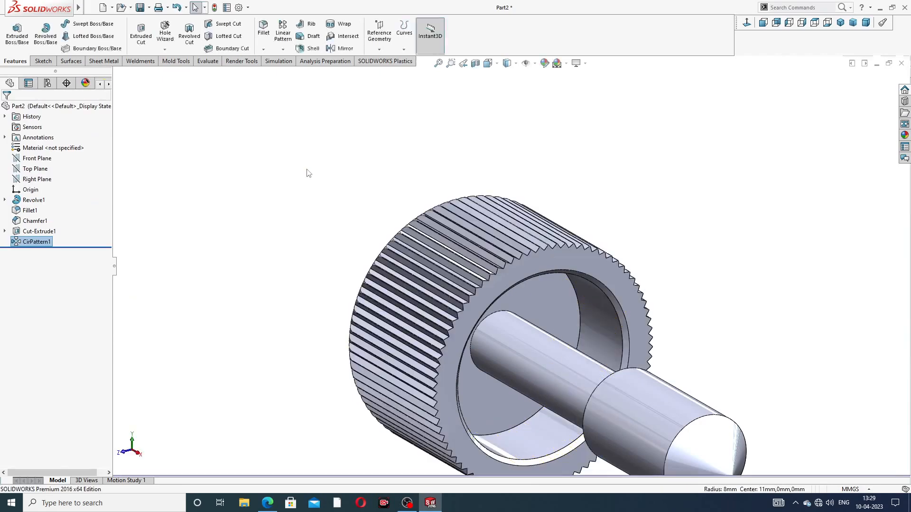
Examine the knurled screw from several sides and check the head's remaining details in the screw drawing PDF in the browser
{"action": "scroll", "coordinate": [494, 304], "scroll_direction": "up", "scroll_amount": 4}
{"action": "mouse_move", "coordinate": [493, 304]}
{"action": "middle_mouse_down"}
{"action": "mouse_move", "coordinate": [464, 209]}
{"action": "mouse_move", "coordinate": [490, 212]}
{"action": "mouse_move", "coordinate": [533, 272]}
{"action": "mouse_move", "coordinate": [560, 238]}
{"action": "mouse_move", "coordinate": [508, 308]}
{"action": "middle_mouse_up"}
{"action": "scroll", "coordinate": [494, 308], "scroll_direction": "down", "scroll_amount": 3}
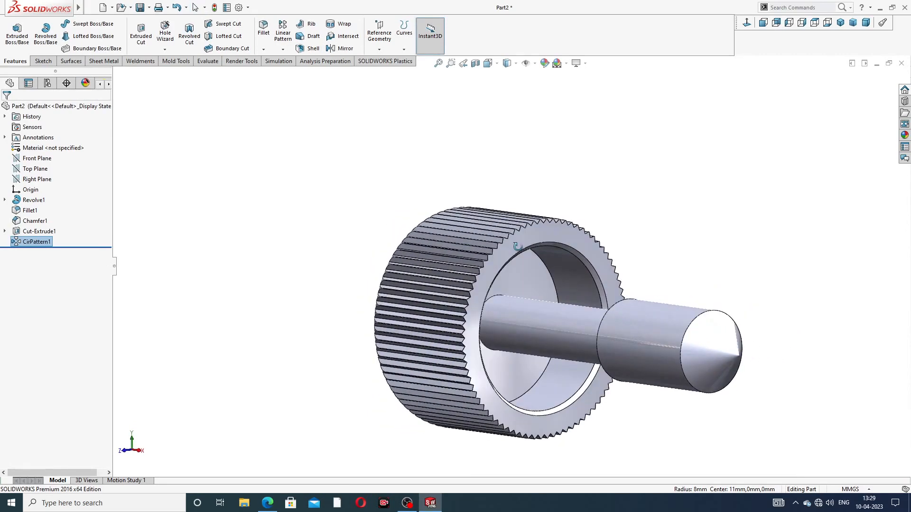
{"action": "scroll", "coordinate": [507, 308], "scroll_direction": "down", "scroll_amount": 2}
{"action": "scroll", "coordinate": [554, 273], "scroll_direction": "up", "scroll_amount": 5}
{"action": "middle_click_drag", "start_coordinate": [591, 275], "coordinate": [608, 248]}
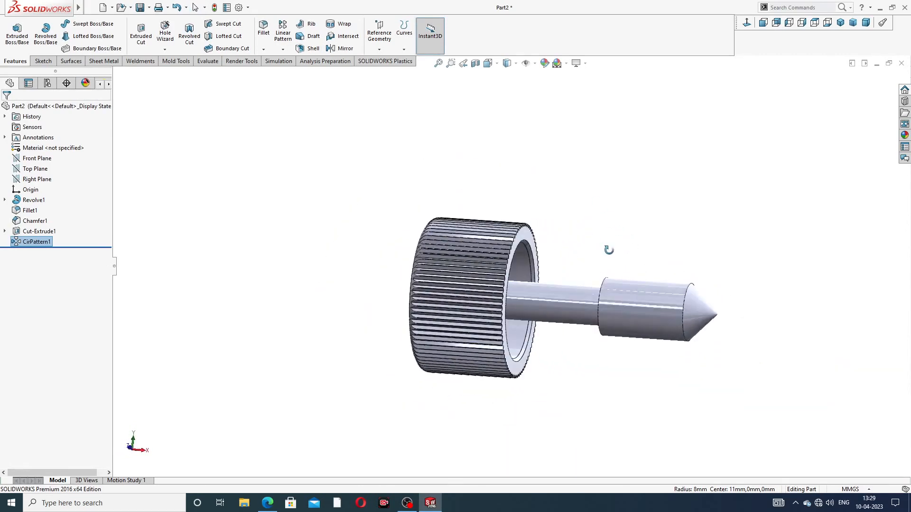
{"action": "middle_click_drag", "start_coordinate": [579, 286], "coordinate": [642, 248]}
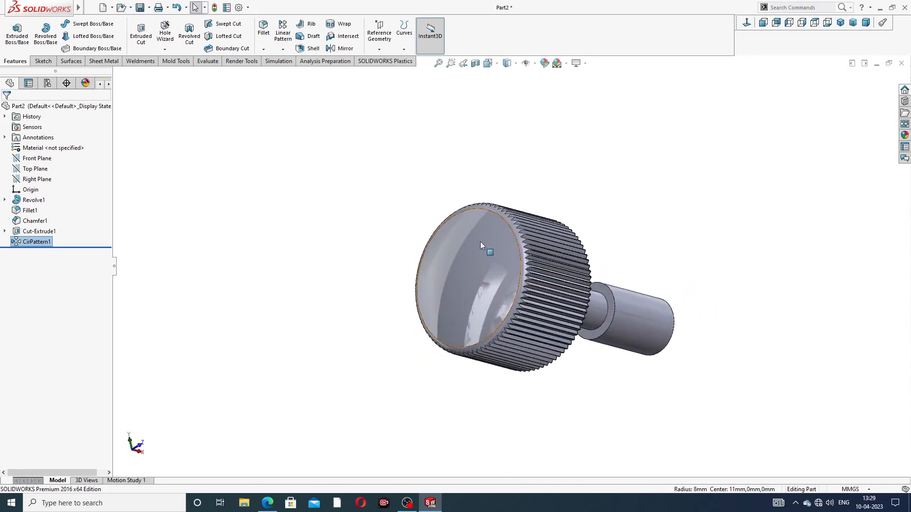
{"action": "left_click", "coordinate": [267, 504]}
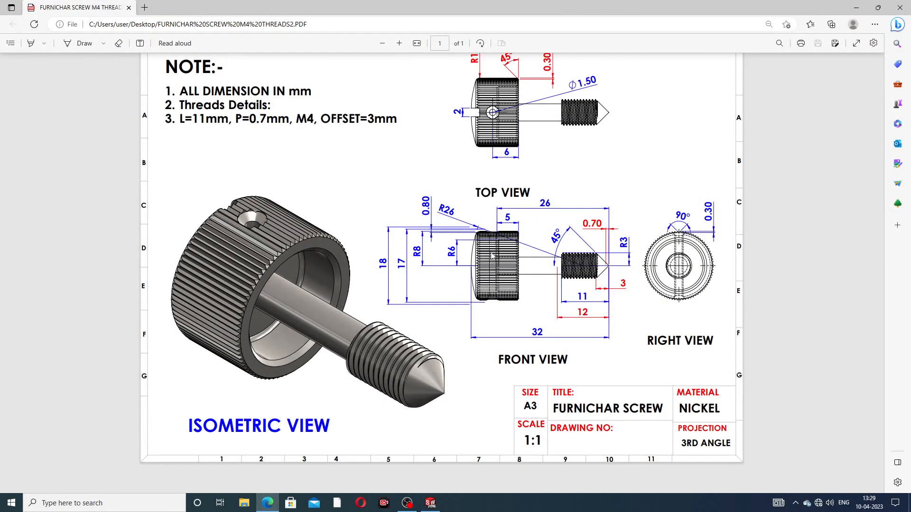
{"action": "left_click", "coordinate": [268, 502]}
Create a reference plane parallel to the head's flat annular face and tangent to its domed end face
{"action": "middle_click_drag", "start_coordinate": [552, 250], "coordinate": [448, 190]}
{"action": "left_click", "coordinate": [374, 50]}
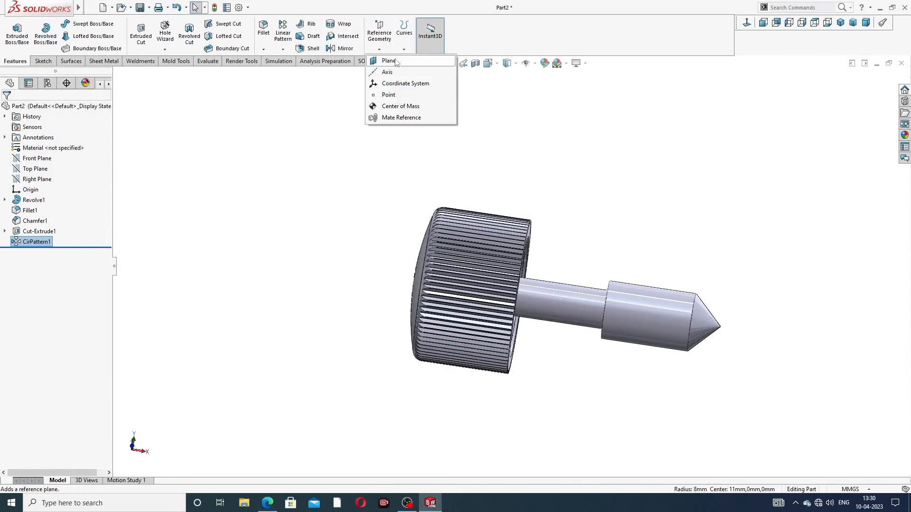
{"action": "left_click", "coordinate": [397, 62]}
{"action": "middle_click_drag", "start_coordinate": [554, 255], "coordinate": [623, 270]}
{"action": "left_click", "coordinate": [528, 233]}
{"action": "left_click", "coordinate": [465, 254]}
{"action": "middle_click_drag", "start_coordinate": [588, 245], "coordinate": [412, 245]}
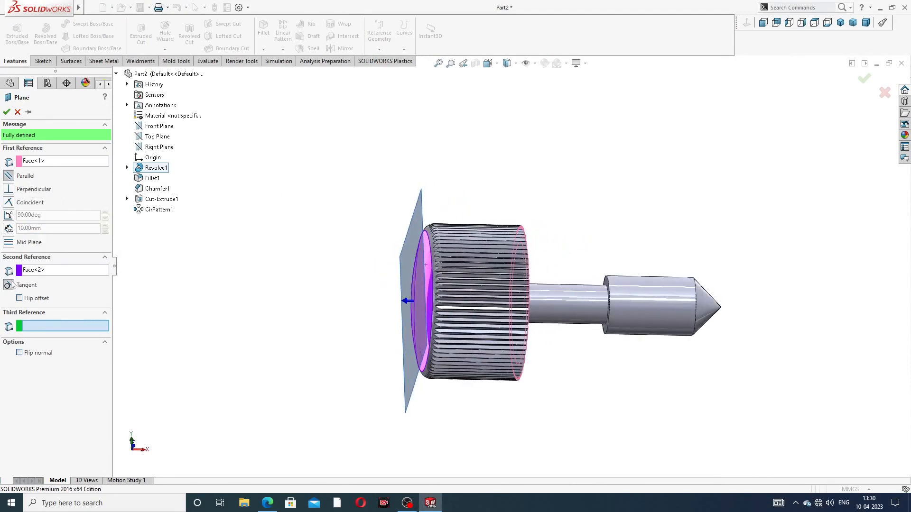
{"action": "left_click", "coordinate": [6, 112]}
Sketch a center rectangle about 23 by 2.8 mm on the new tangent plane, centered on the origin and spanning the head horizontally
{"action": "middle_click_drag", "start_coordinate": [346, 201], "coordinate": [437, 201]}
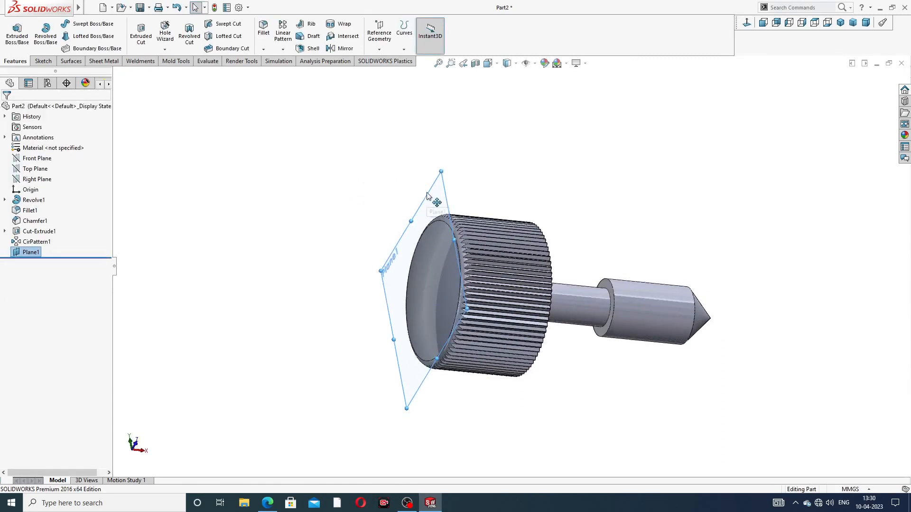
{"action": "left_click", "coordinate": [430, 209]}
{"action": "left_click", "coordinate": [463, 158]}
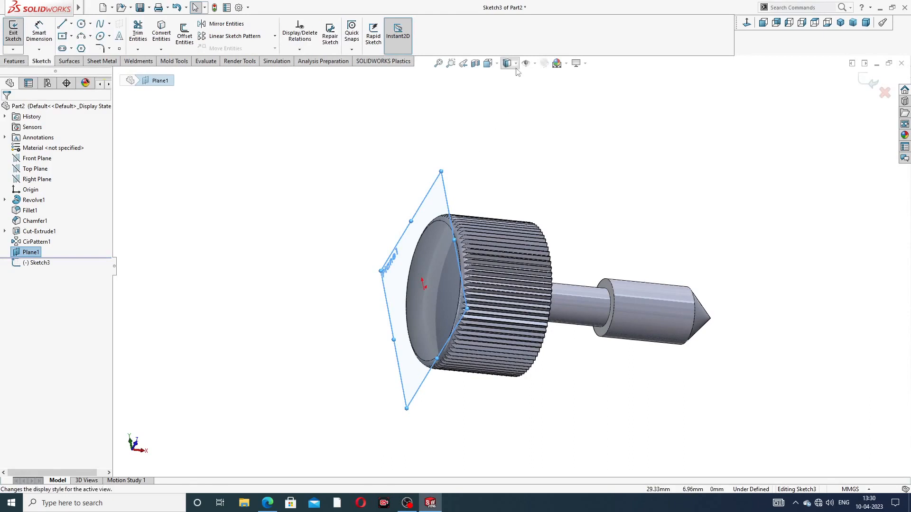
{"action": "left_click", "coordinate": [747, 23]}
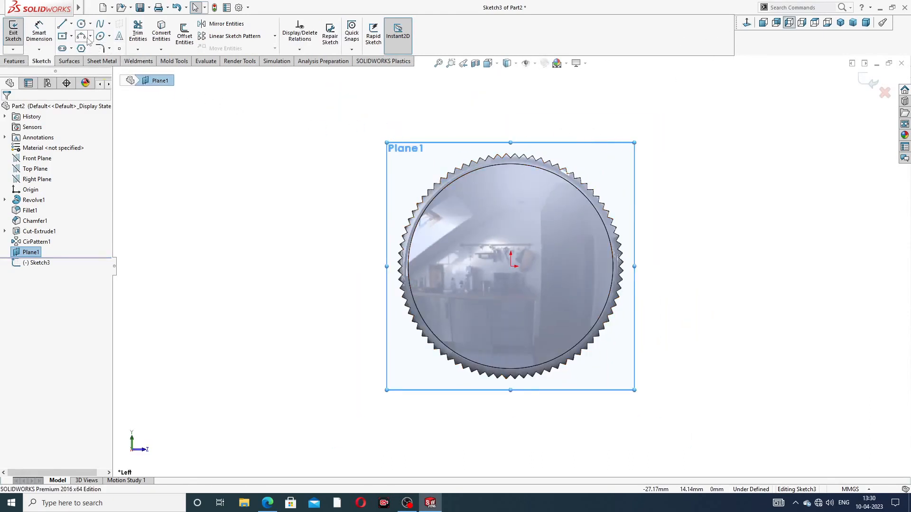
{"action": "left_click", "coordinate": [71, 36]}
{"action": "left_click", "coordinate": [88, 59]}
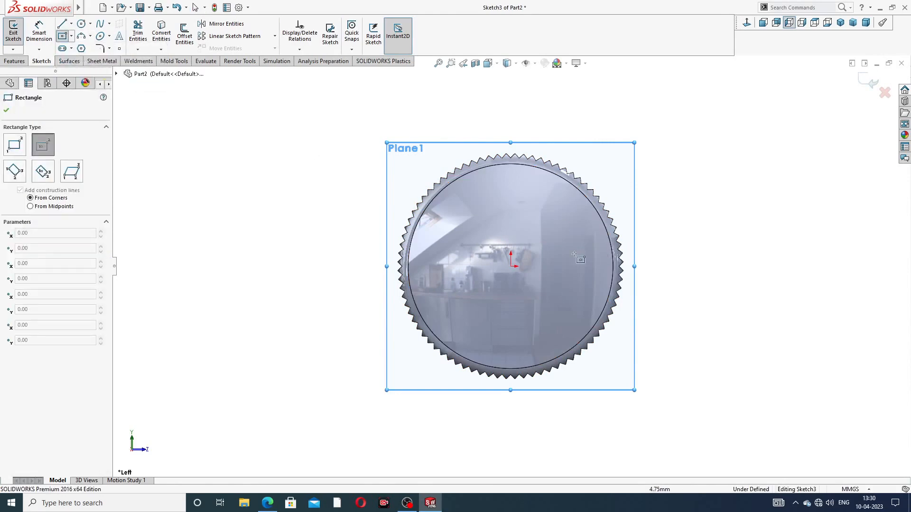
{"action": "left_click", "coordinate": [511, 267]}
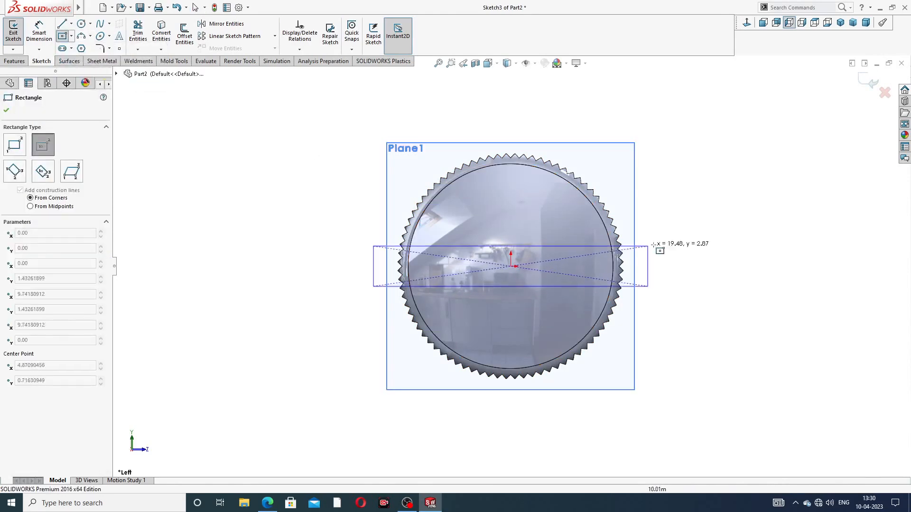
{"action": "left_click", "coordinate": [673, 246]}
{"action": "right_click", "coordinate": [691, 163]}
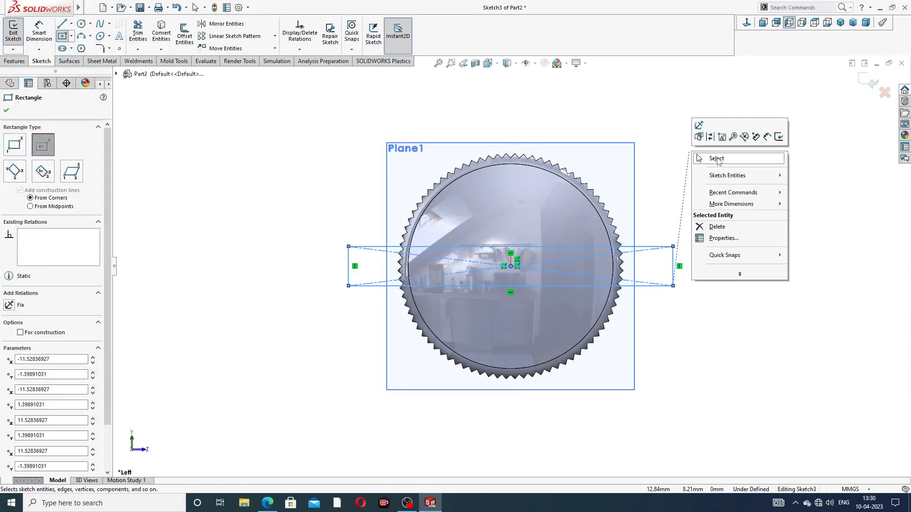
{"action": "left_click", "coordinate": [707, 158]}
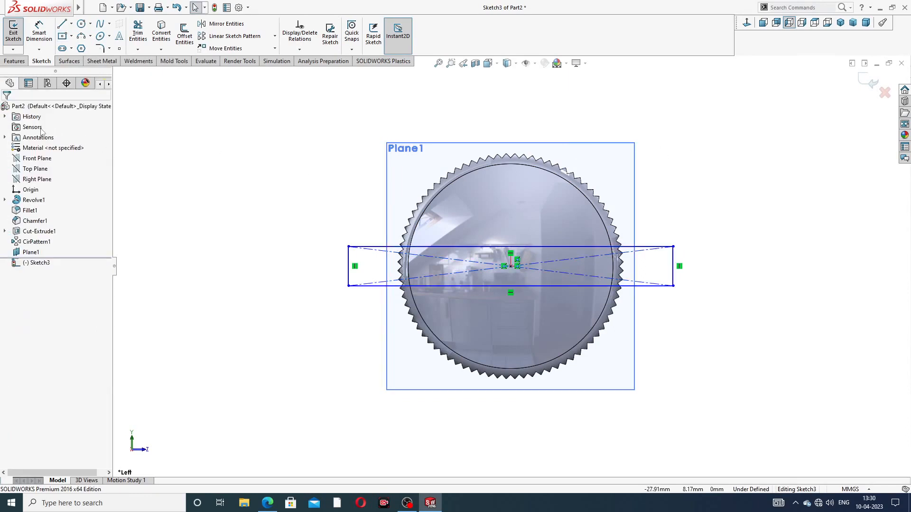
Dimension the rectangle's horizontal length as 18 mm and its vertical height as 3 mm
{"action": "left_click", "coordinate": [39, 32]}
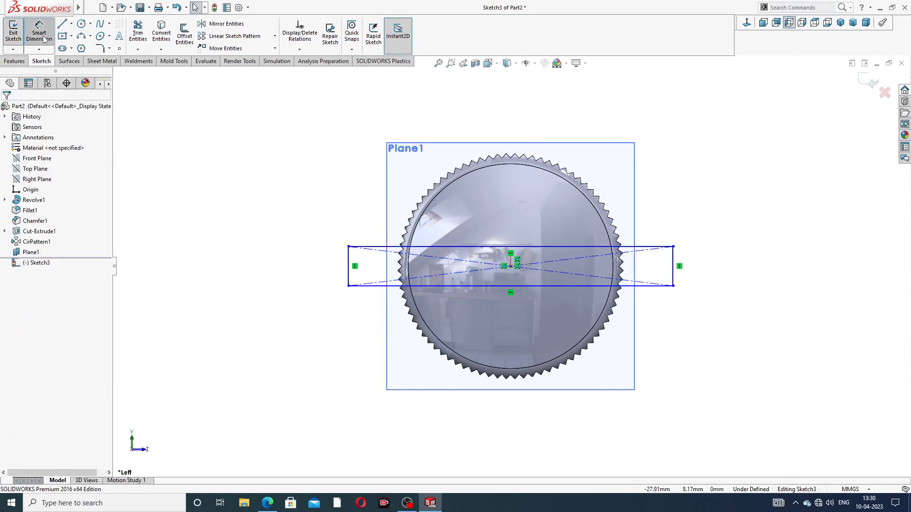
{"action": "left_click", "coordinate": [550, 247]}
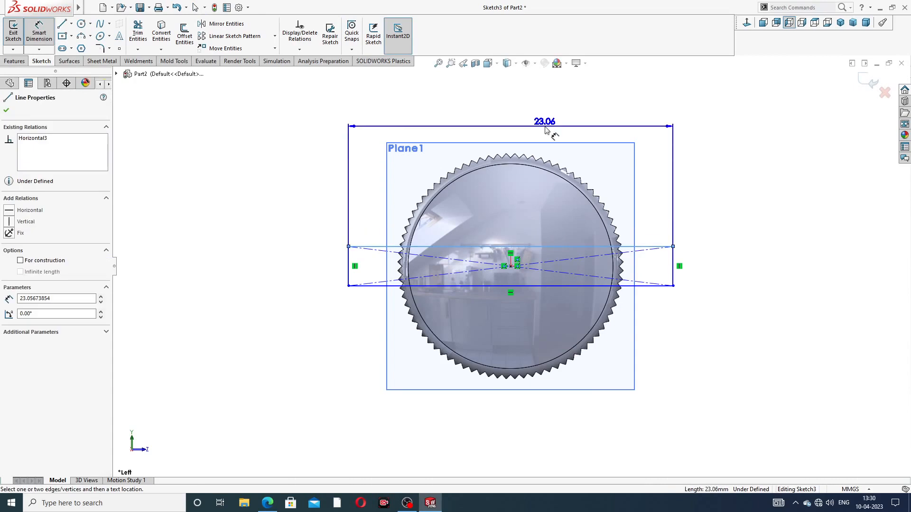
{"action": "left_click", "coordinate": [545, 127]}
{"action": "type", "text": "18"}
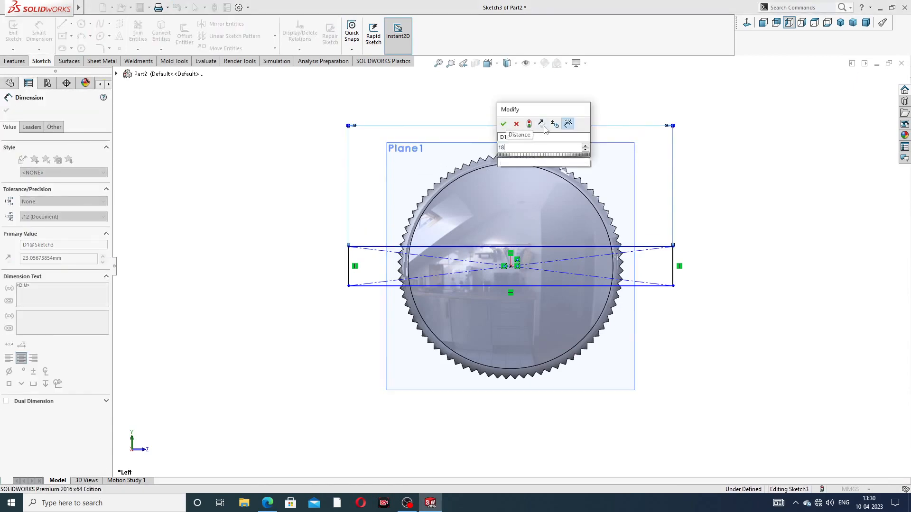
{"action": "key", "text": "Return"}
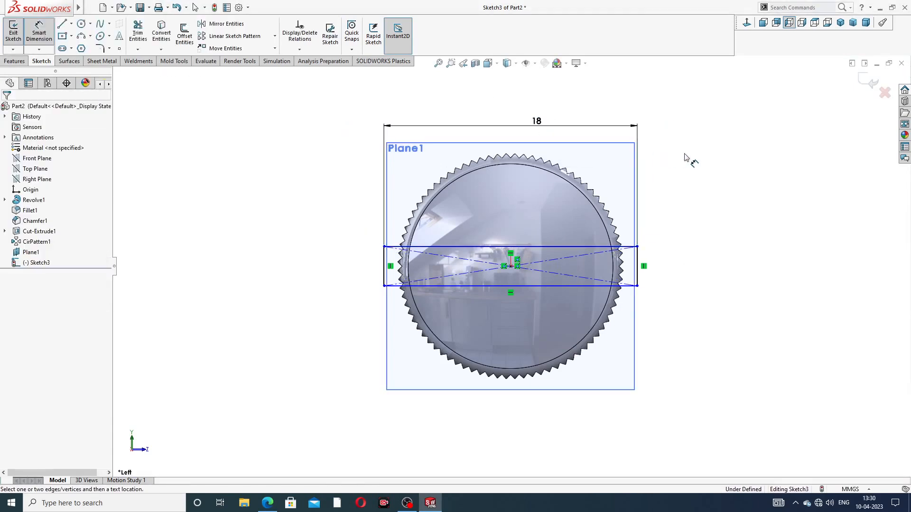
{"action": "left_click", "coordinate": [637, 262]}
{"action": "left_click", "coordinate": [663, 266]}
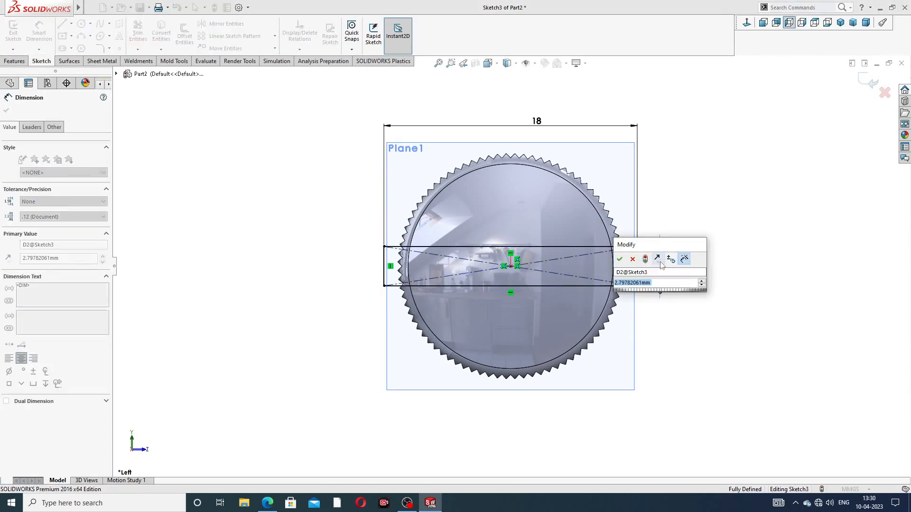
{"action": "key", "text": "Return"}
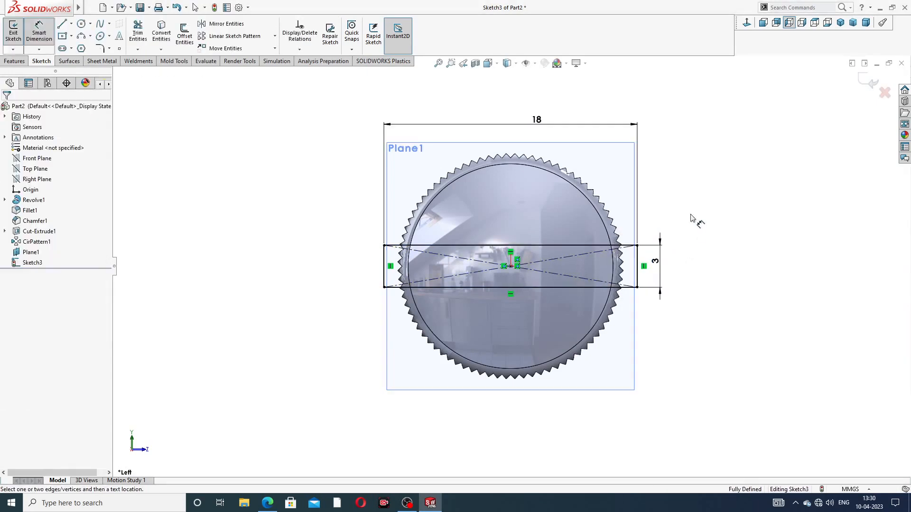
Check the slot width in the screw drawing PDF and set the rectangle's height to 2 mm
{"action": "left_click", "coordinate": [268, 503]}
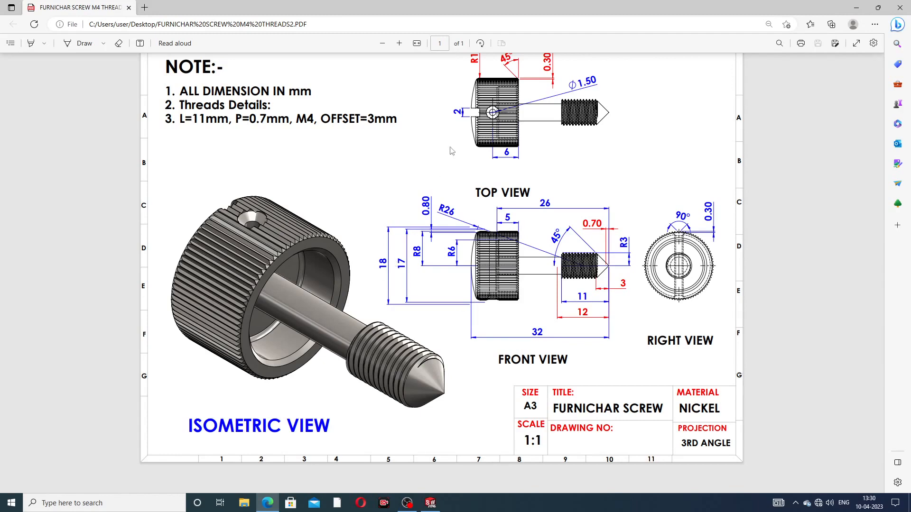
{"action": "left_click", "coordinate": [267, 502]}
{"action": "left_click", "coordinate": [660, 261]}
{"action": "double_click", "coordinate": [660, 260]}
{"action": "type", "text": "3"}
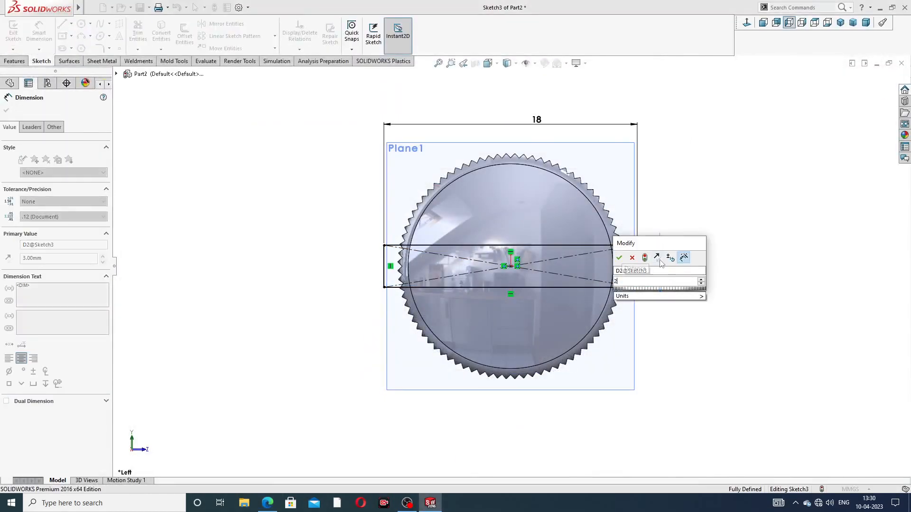
{"action": "key", "text": "Return"}
{"action": "left_click", "coordinate": [694, 246]}
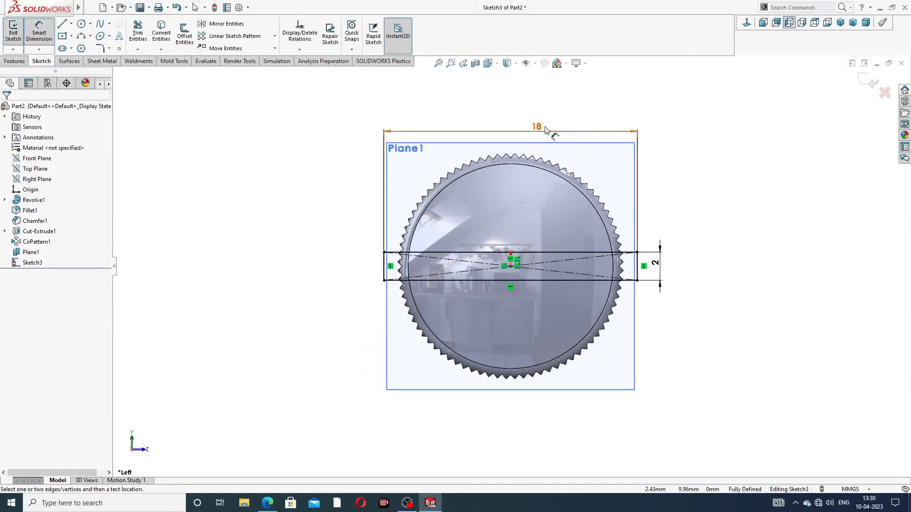
{"action": "right_click", "coordinate": [717, 118]}
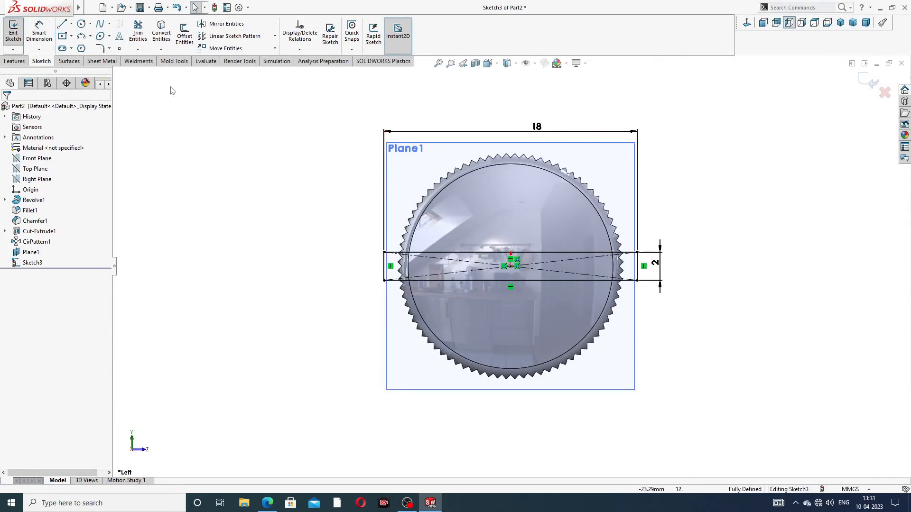
Start an Extruded Cut of the slot rectangle with the Offset From Surface end condition
{"action": "left_click", "coordinate": [15, 61]}
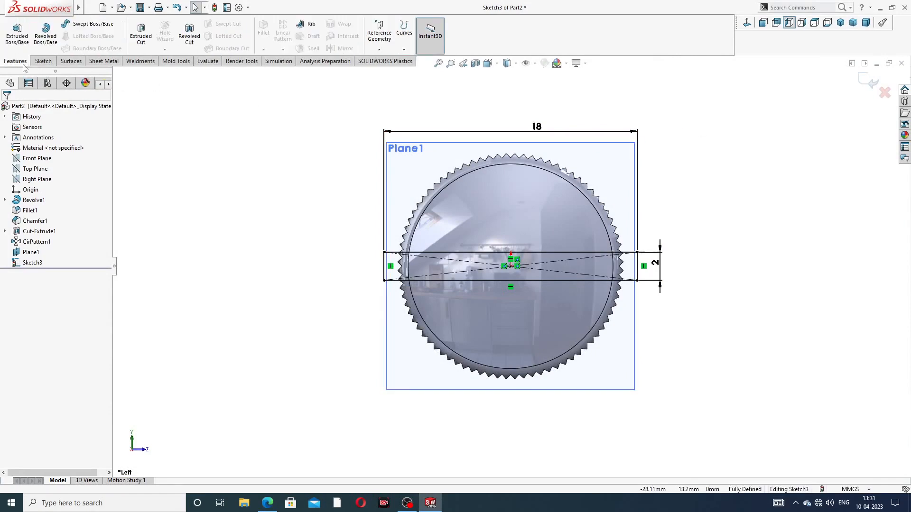
{"action": "left_click", "coordinate": [141, 33]}
{"action": "scroll", "coordinate": [511, 261], "scroll_direction": "up", "scroll_amount": 2}
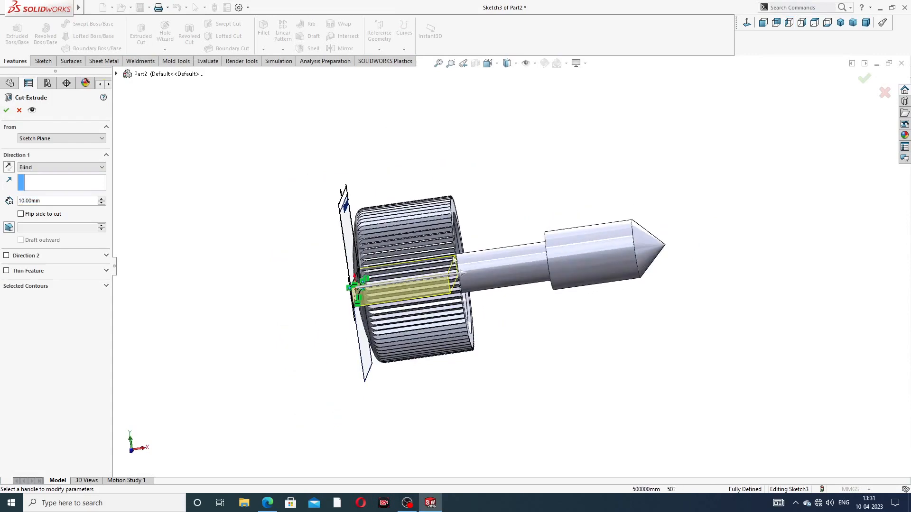
{"action": "scroll", "coordinate": [434, 281], "scroll_direction": "down", "scroll_amount": 3}
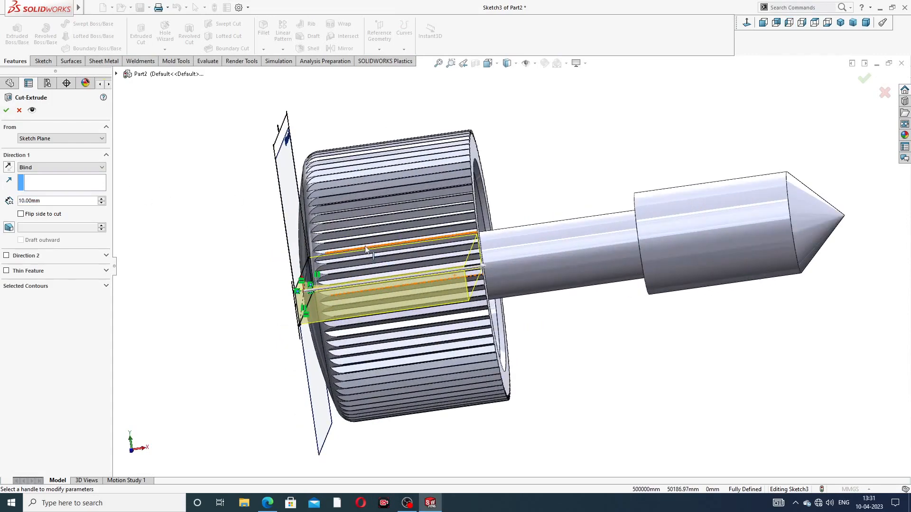
{"action": "scroll", "coordinate": [448, 275], "scroll_direction": "up", "scroll_amount": 3}
{"action": "middle_click_drag", "start_coordinate": [449, 275], "coordinate": [426, 238]}
{"action": "scroll", "coordinate": [425, 239], "scroll_direction": "down", "scroll_amount": 2}
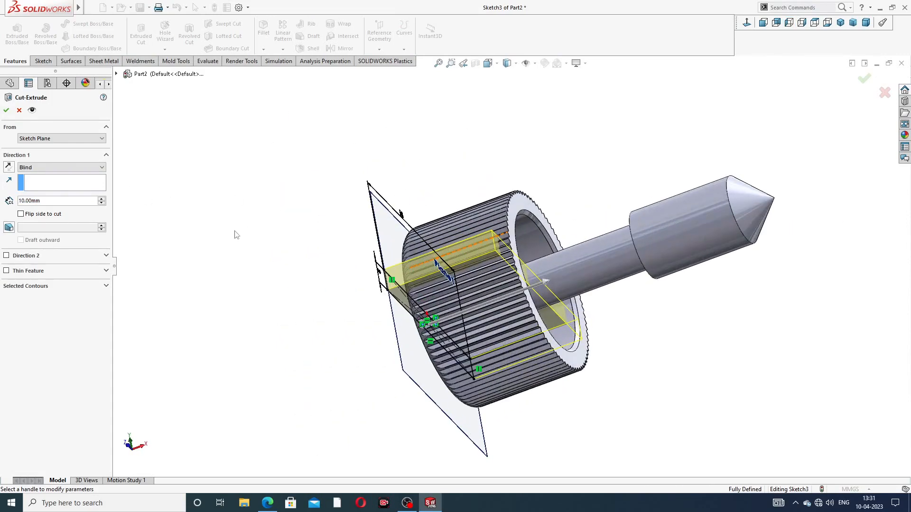
{"action": "left_click", "coordinate": [54, 168]}
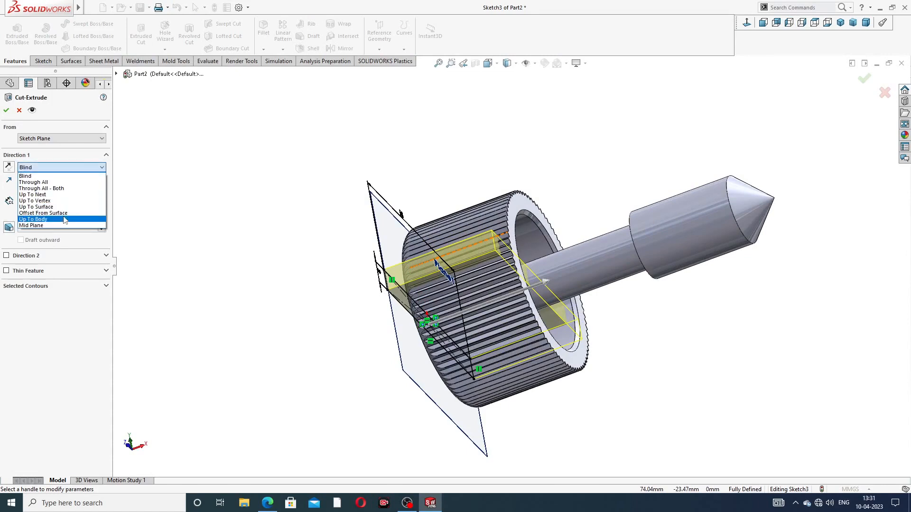
{"action": "left_click", "coordinate": [78, 214]}
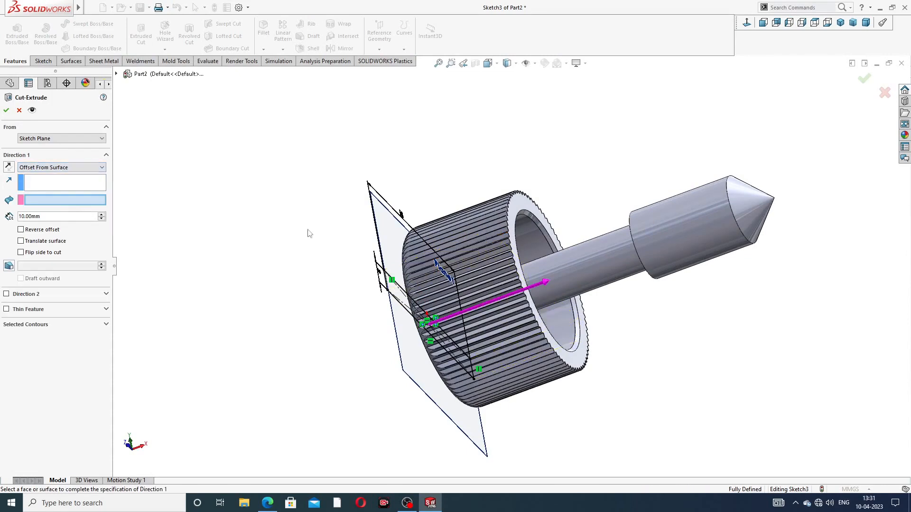
End the slot cut at a 7 mm offset from the head's flat annular face
{"action": "scroll", "coordinate": [531, 302], "scroll_direction": "down", "scroll_amount": 2}
{"action": "left_click", "coordinate": [505, 197]}
{"action": "middle_click_drag", "start_coordinate": [513, 221], "coordinate": [535, 253]}
{"action": "left_click_drag", "start_coordinate": [45, 216], "coordinate": [4, 214]}
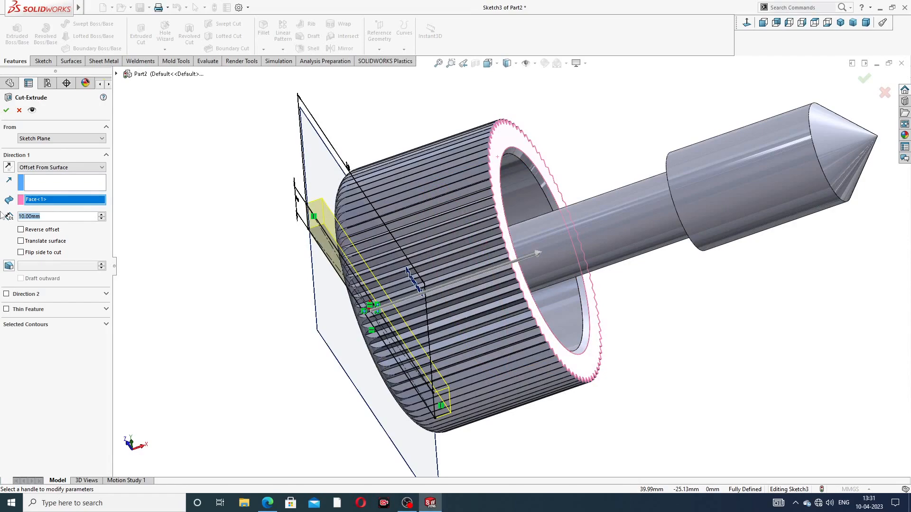
{"action": "type", "text": "7"}
{"action": "key", "text": "Return"}
{"action": "mouse_move", "coordinate": [404, 228]}
{"action": "middle_mouse_down"}
{"action": "mouse_move", "coordinate": [416, 205]}
{"action": "mouse_move", "coordinate": [441, 209]}
{"action": "middle_mouse_up"}
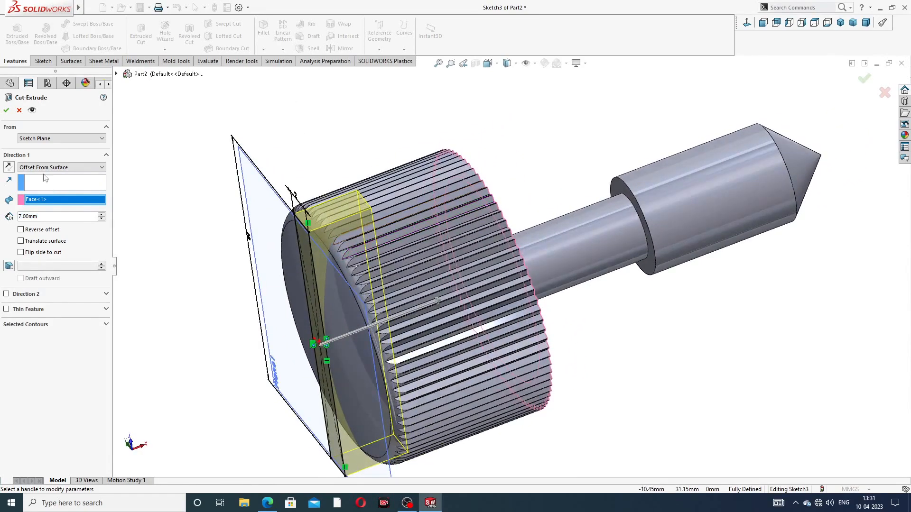
{"action": "left_click", "coordinate": [7, 111]}
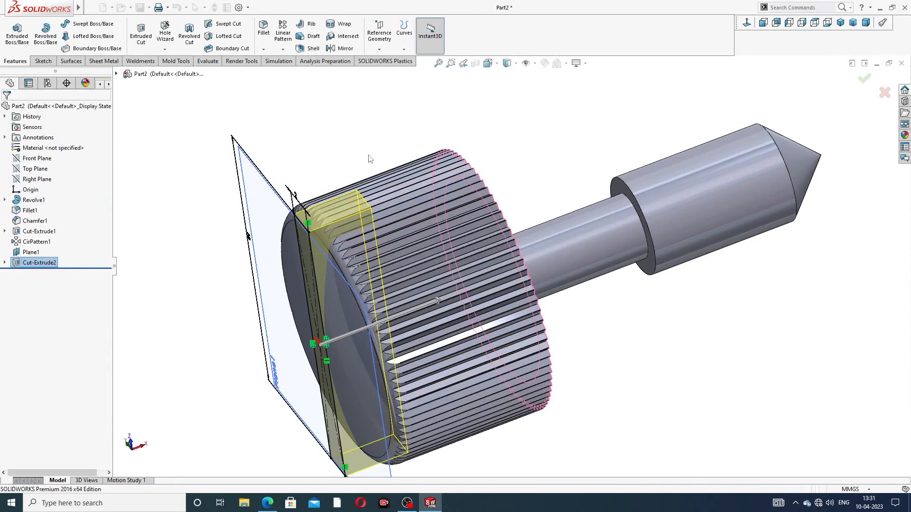
Hide the reference plane tangent to the head's domed end
{"action": "scroll", "coordinate": [421, 233], "scroll_direction": "up", "scroll_amount": 2}
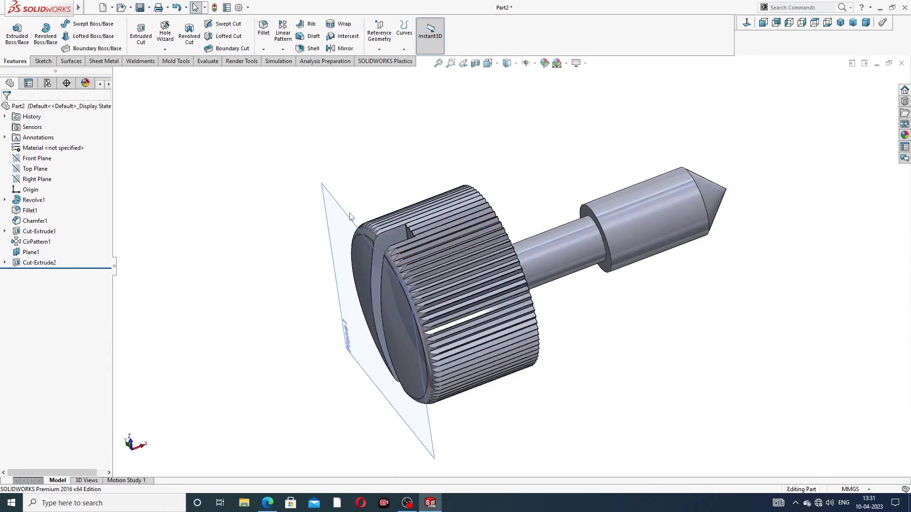
{"action": "left_click", "coordinate": [350, 218]}
{"action": "left_click", "coordinate": [398, 204]}
{"action": "middle_click_drag", "start_coordinate": [406, 234], "coordinate": [620, 173]}
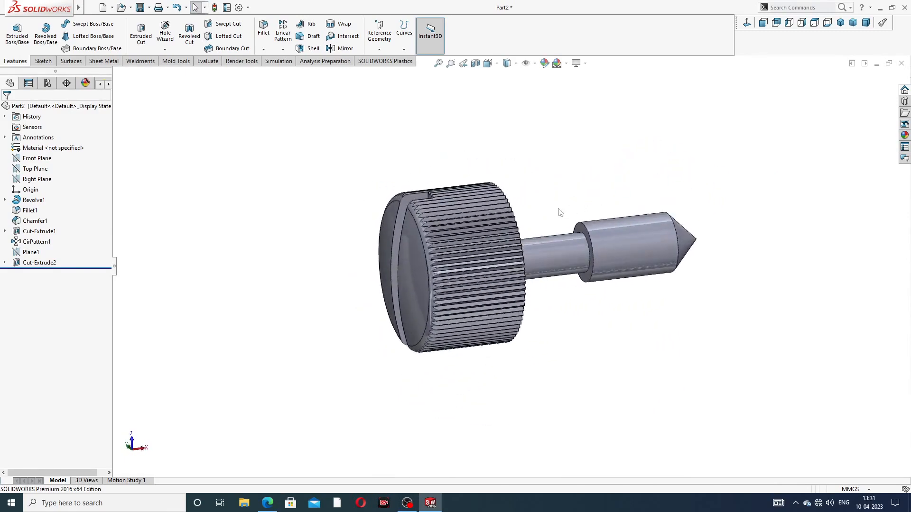
Apply the polished nickel metal appearance to the whole screw
{"action": "scroll", "coordinate": [531, 243], "scroll_direction": "down", "scroll_amount": 2}
{"action": "left_click", "coordinate": [905, 136]}
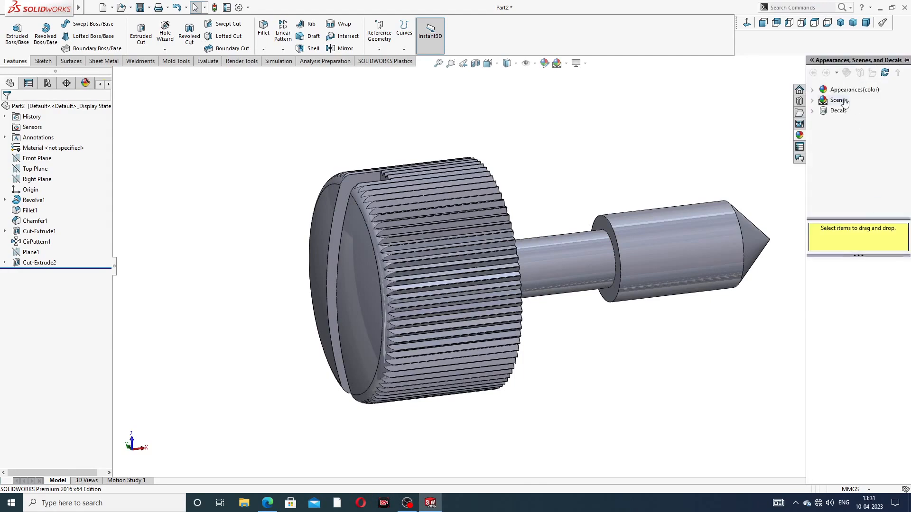
{"action": "left_click", "coordinate": [847, 91]}
{"action": "left_click", "coordinate": [847, 111]}
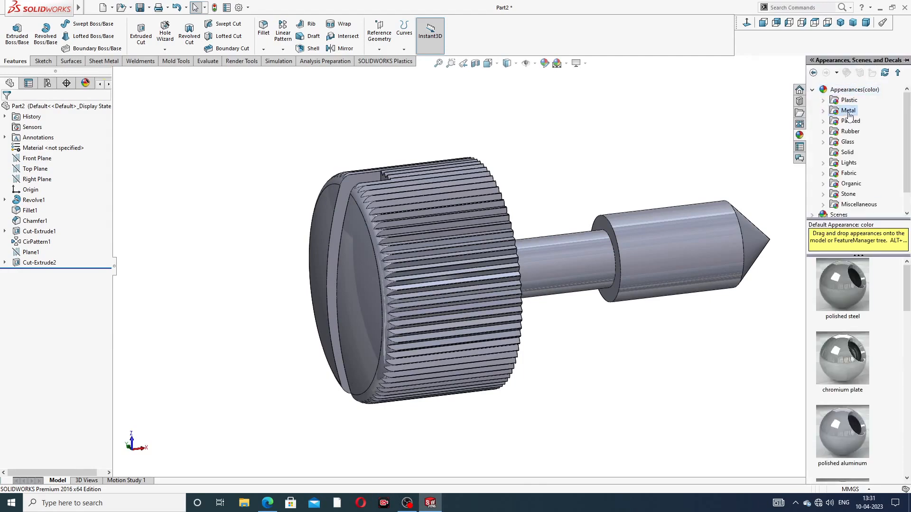
{"action": "double_click", "coordinate": [851, 112]}
{"action": "left_click", "coordinate": [859, 163]}
{"action": "double_click", "coordinate": [841, 274]}
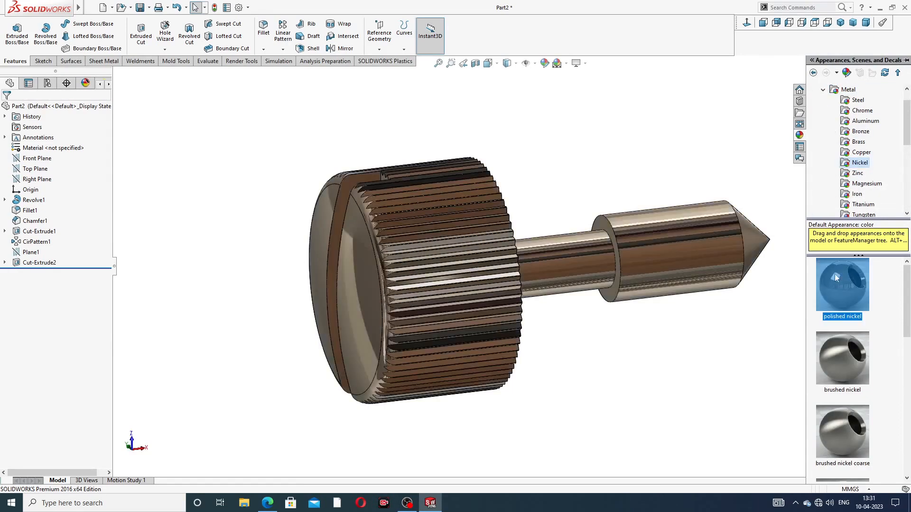
{"action": "middle_click_drag", "start_coordinate": [653, 311], "coordinate": [645, 226]}
{"action": "left_click", "coordinate": [654, 205]}
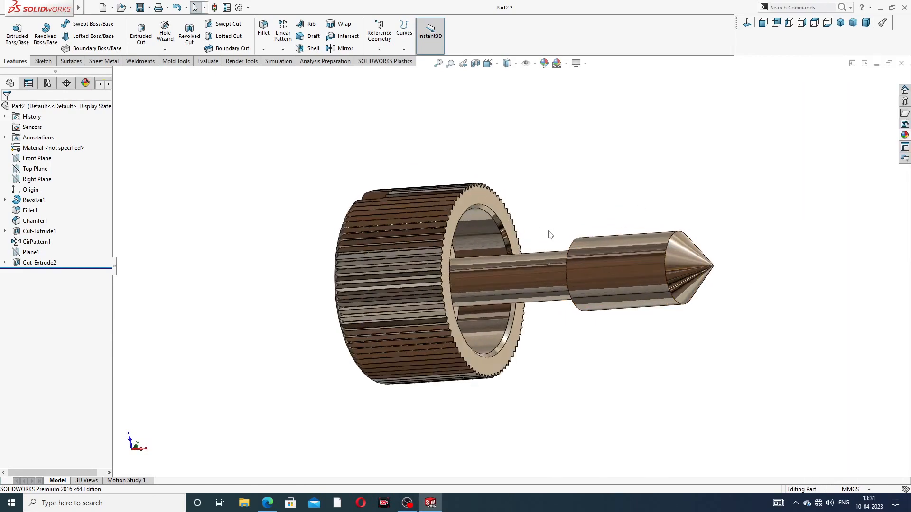
Check the cross hole's diameter and position in the screw drawing PDF
{"action": "middle_click_drag", "start_coordinate": [532, 265], "coordinate": [572, 317]}
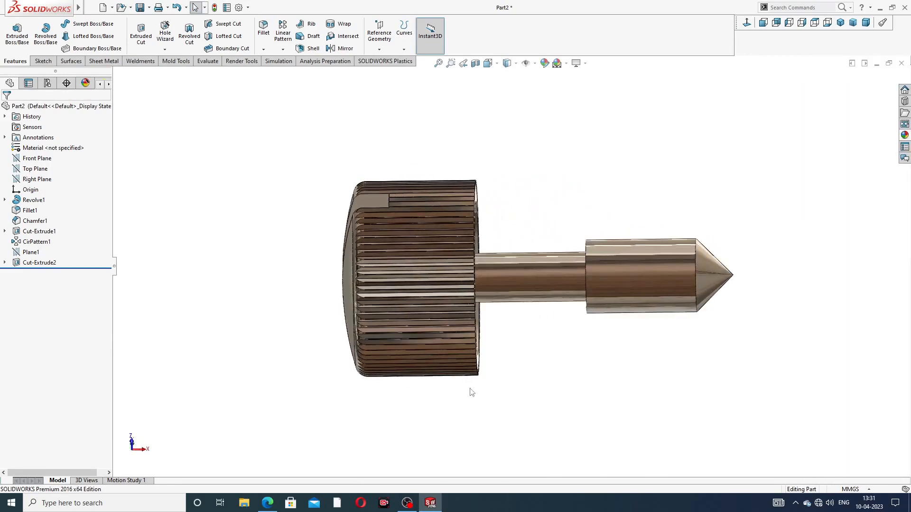
{"action": "left_click", "coordinate": [268, 503]}
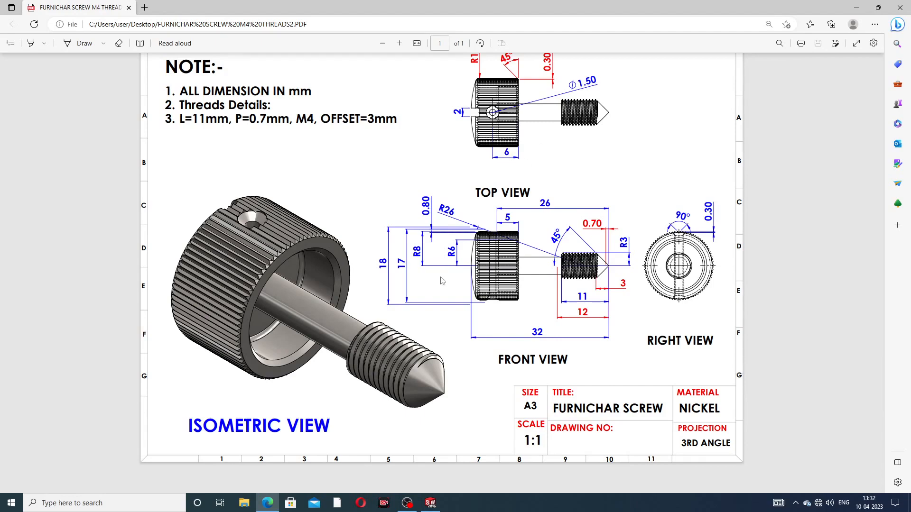
{"action": "left_click", "coordinate": [268, 504]}
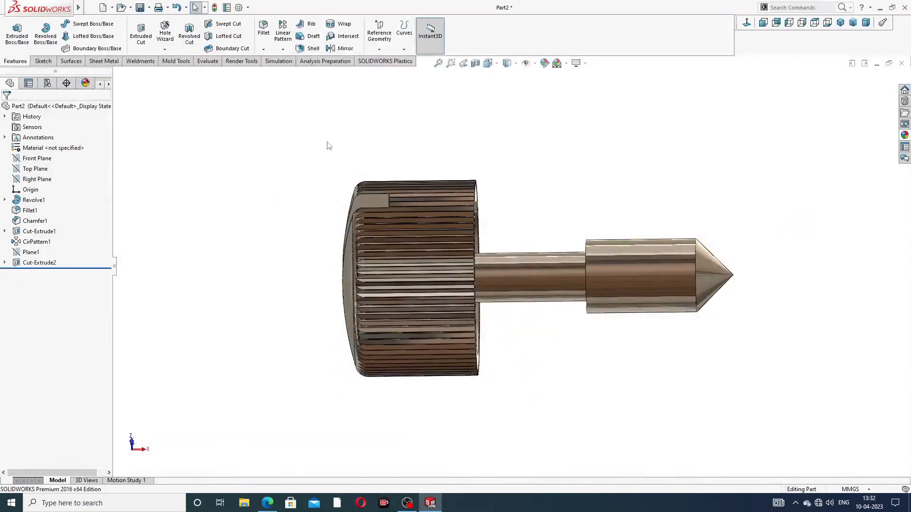
{"action": "middle_click_drag", "start_coordinate": [373, 143], "coordinate": [333, 161]}
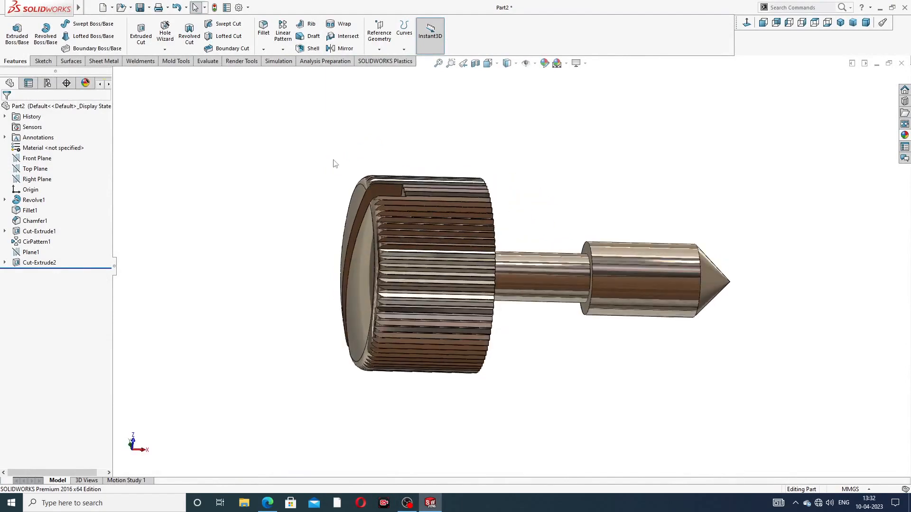
Start a new sketch on the Top Plane, viewed square-on
{"action": "left_click", "coordinate": [36, 169]}
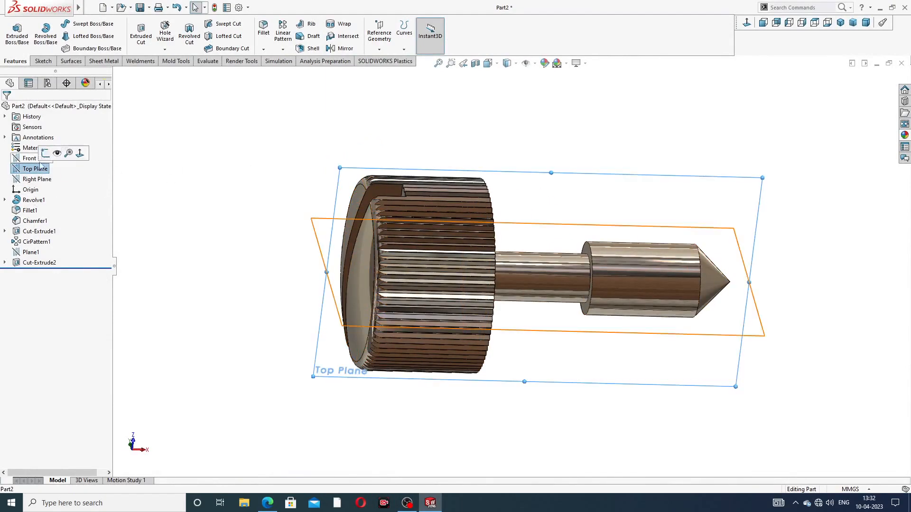
{"action": "left_click", "coordinate": [51, 152]}
{"action": "left_click", "coordinate": [746, 23]}
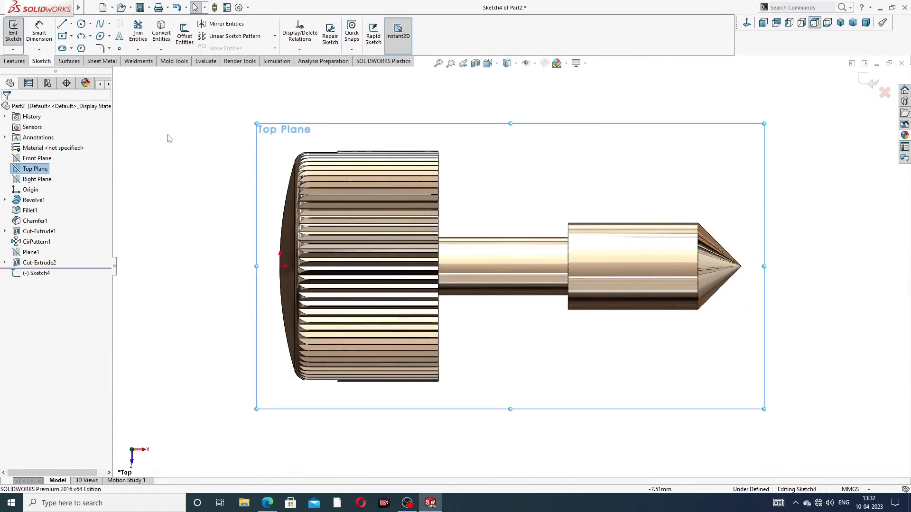
{"action": "left_click", "coordinate": [81, 25]}
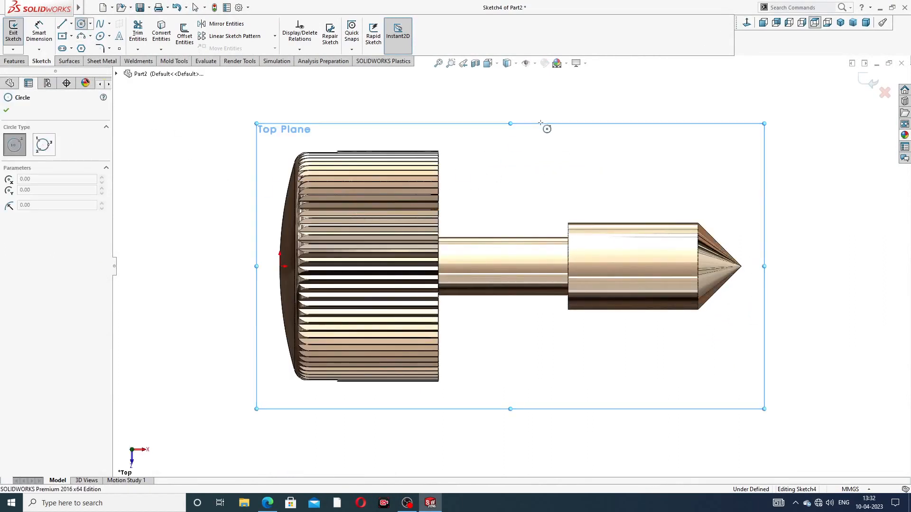
{"action": "right_click", "coordinate": [541, 140]}
{"action": "left_click", "coordinate": [570, 147]}
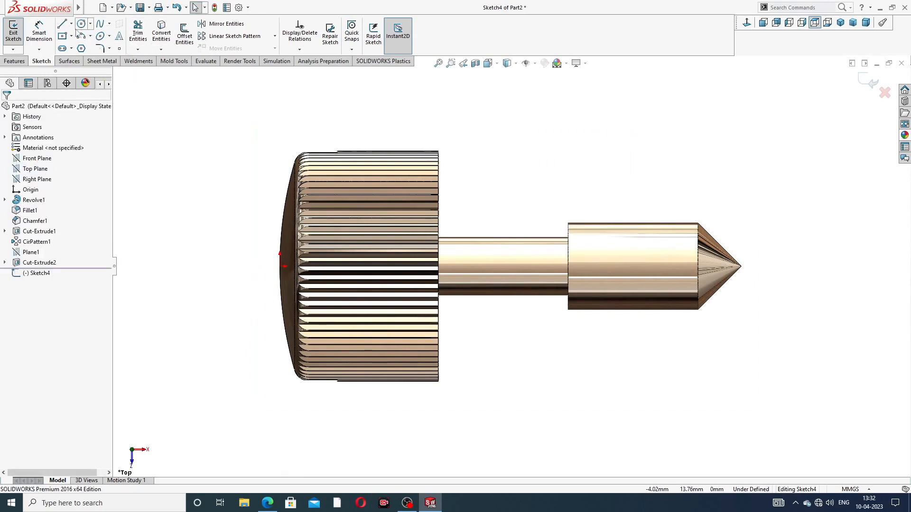
Draw a horizontal centerline from the origin at the domed end to the tip of the screw's cone
{"action": "left_click", "coordinate": [71, 25]}
{"action": "left_click", "coordinate": [80, 44]}
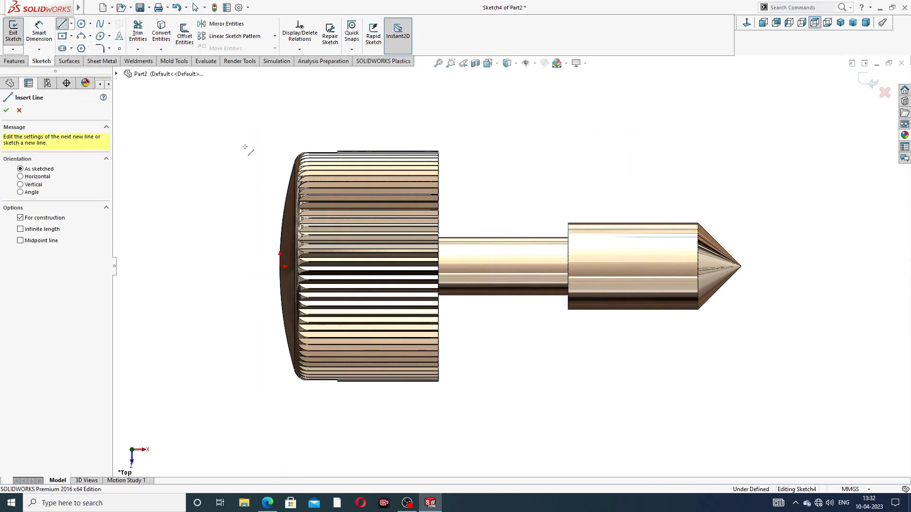
{"action": "left_click", "coordinate": [280, 266]}
{"action": "left_click", "coordinate": [740, 266]}
{"action": "right_click", "coordinate": [762, 186]}
{"action": "left_click", "coordinate": [790, 192]}
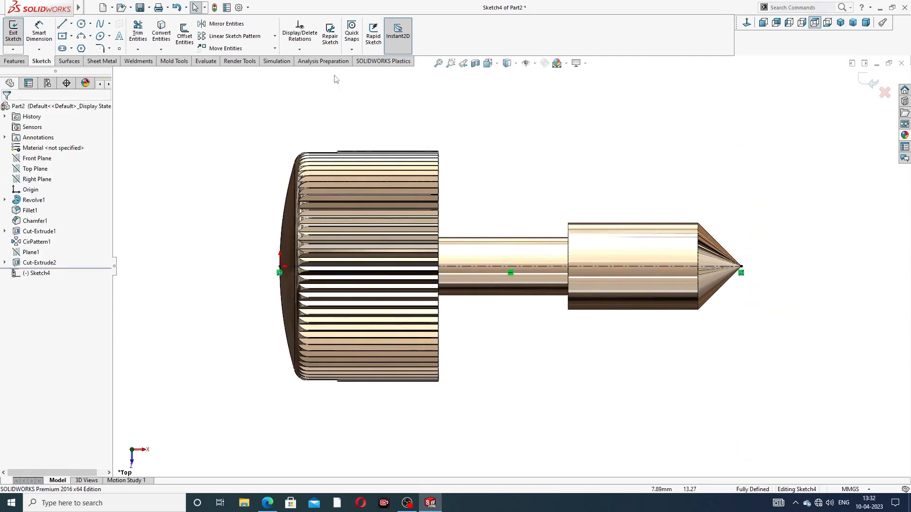
Sketch a circle about 1.9 mm in diameter on the centerline within the head, about 5.3 mm from the origin
{"action": "left_click", "coordinate": [81, 24]}
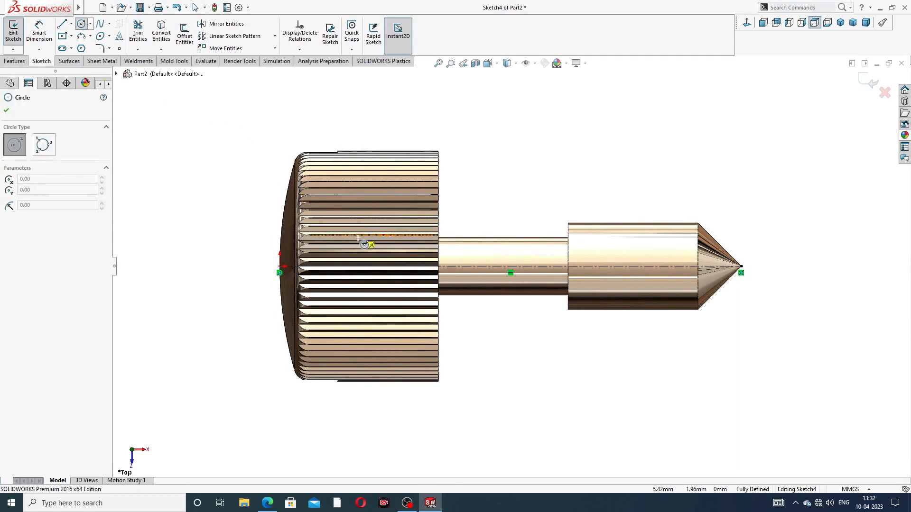
{"action": "scroll", "coordinate": [379, 269], "scroll_direction": "down", "scroll_amount": 2}
{"action": "scroll", "coordinate": [343, 277], "scroll_direction": "down", "scroll_amount": 1}
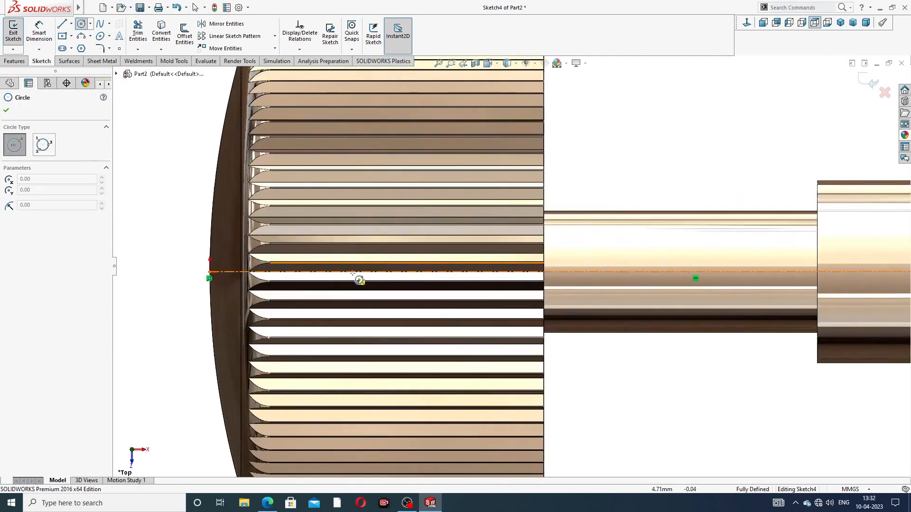
{"action": "left_click", "coordinate": [370, 272]}
{"action": "left_click", "coordinate": [374, 242]}
{"action": "right_click", "coordinate": [412, 224]}
{"action": "left_click", "coordinate": [430, 228]}
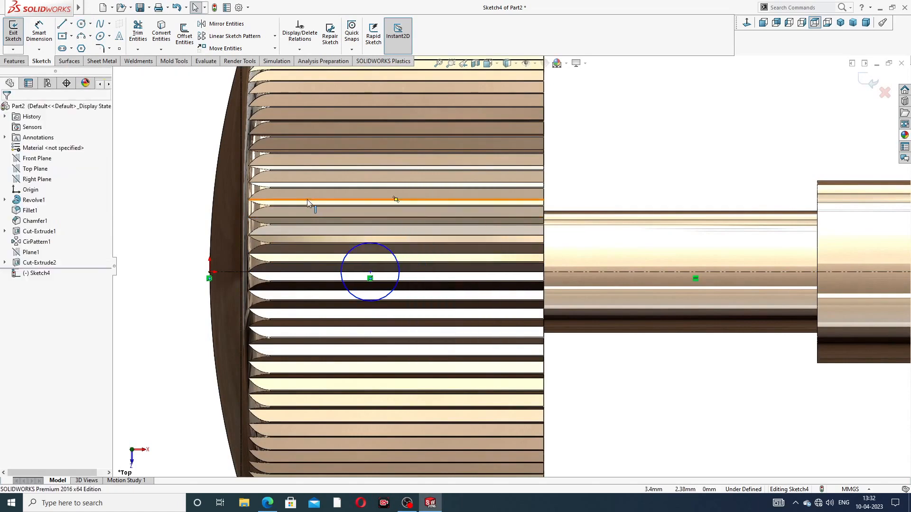
{"action": "left_click", "coordinate": [39, 31]}
{"action": "left_click", "coordinate": [398, 260]}
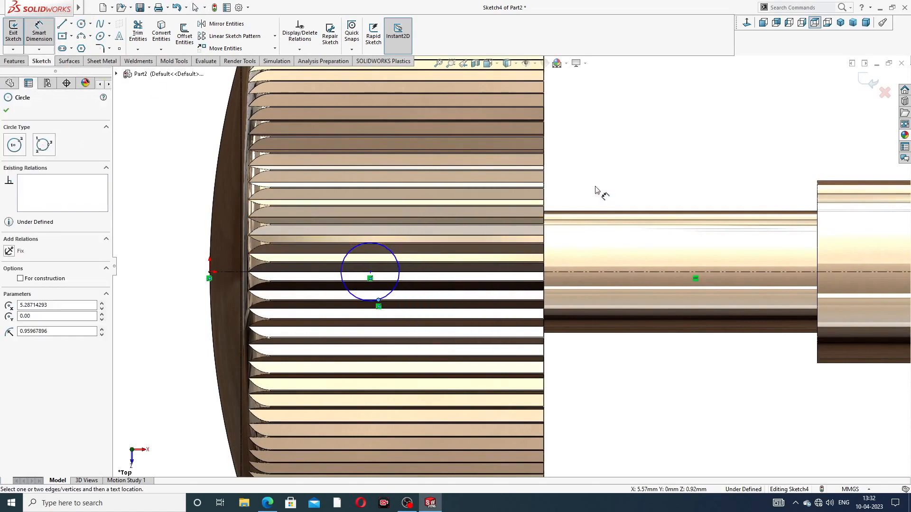
{"action": "left_click", "coordinate": [575, 216]}
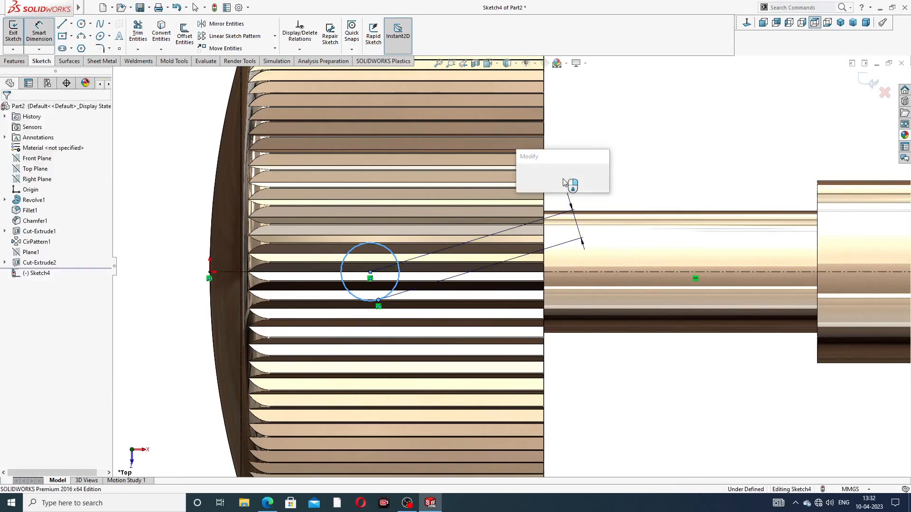
{"action": "type", "text": "1."}
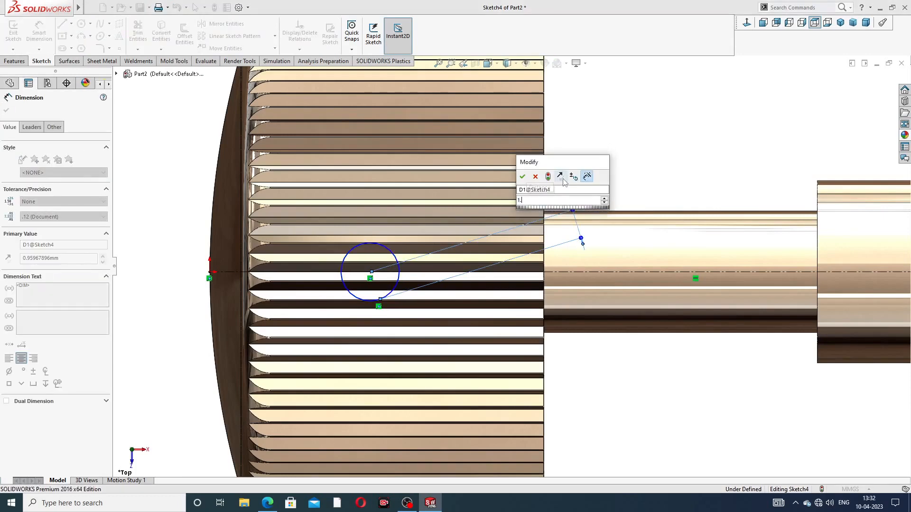
{"action": "key", "text": "Return"}
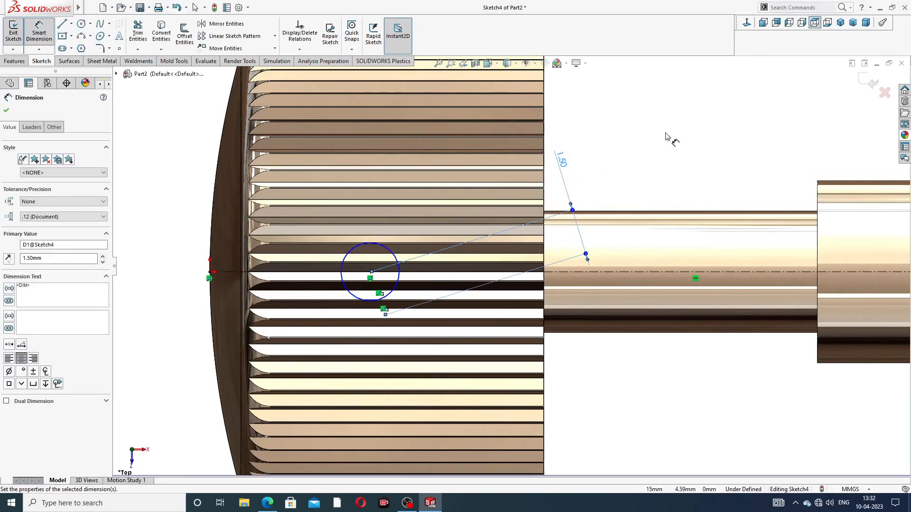
{"action": "left_click", "coordinate": [666, 134]}
{"action": "right_click", "coordinate": [615, 152]}
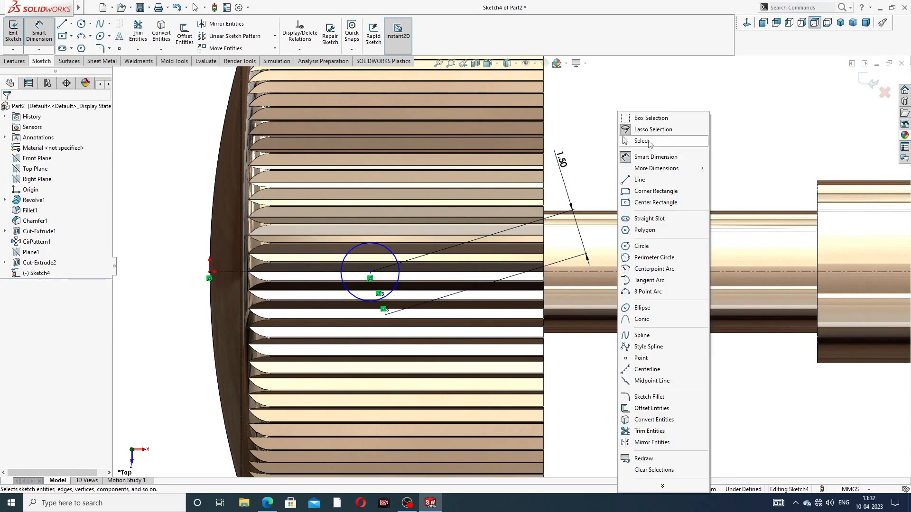
{"action": "left_click", "coordinate": [631, 141]}
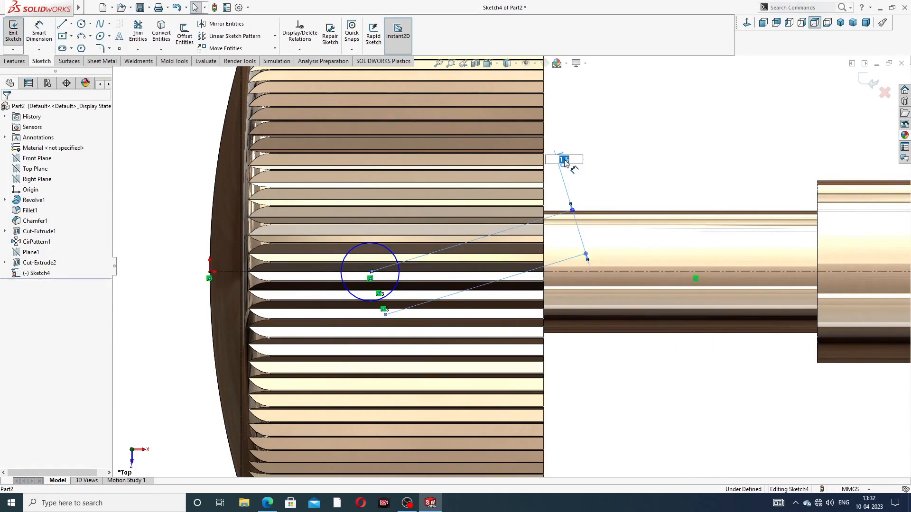
{"action": "left_click", "coordinate": [644, 162]}
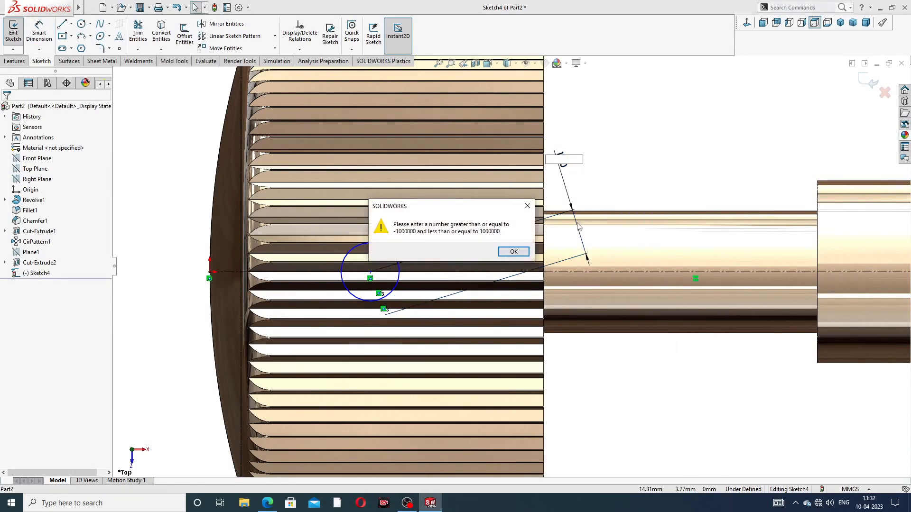
{"action": "left_click", "coordinate": [513, 252]}
{"action": "left_click", "coordinate": [580, 232]}
{"action": "key", "text": "Delete"}
Dimension the cross hole circle's diameter as 1.5 mm
{"action": "left_click", "coordinate": [39, 34]}
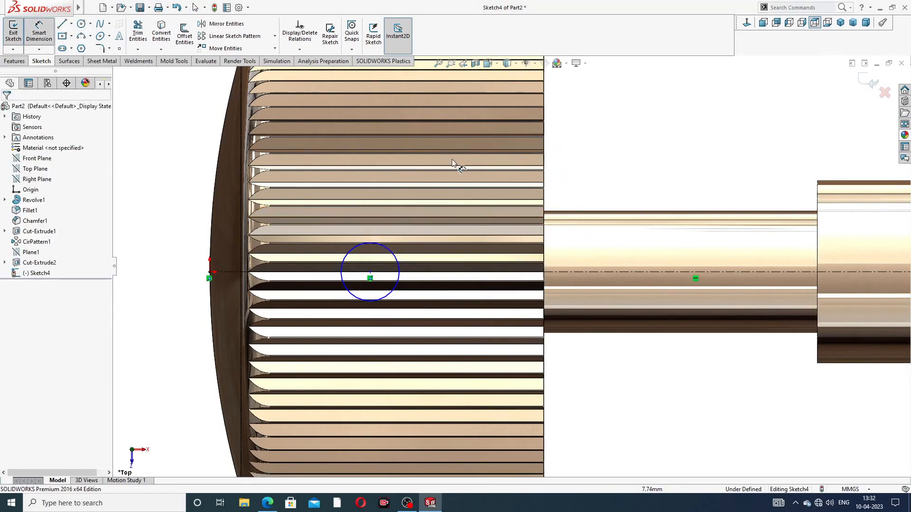
{"action": "left_click", "coordinate": [394, 261]}
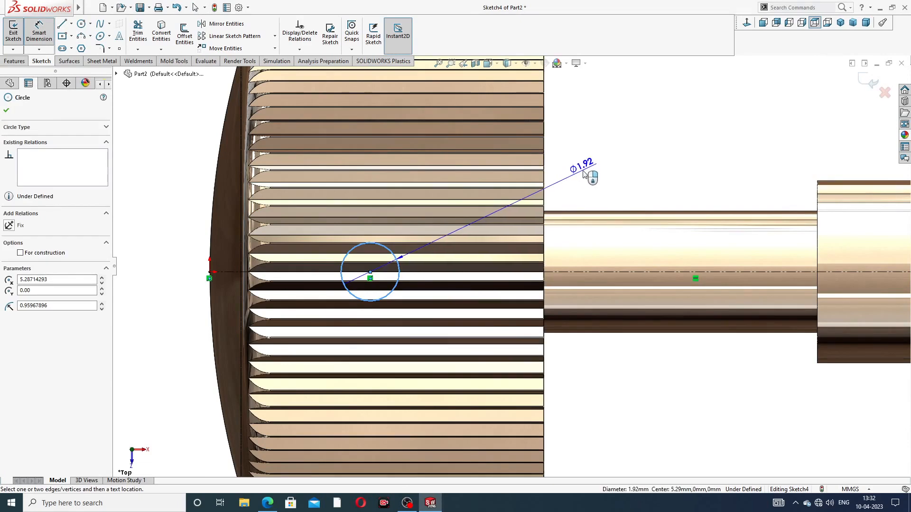
{"action": "left_click", "coordinate": [588, 176]}
{"action": "type", "text": "1.5"}
{"action": "key", "text": "Return"}
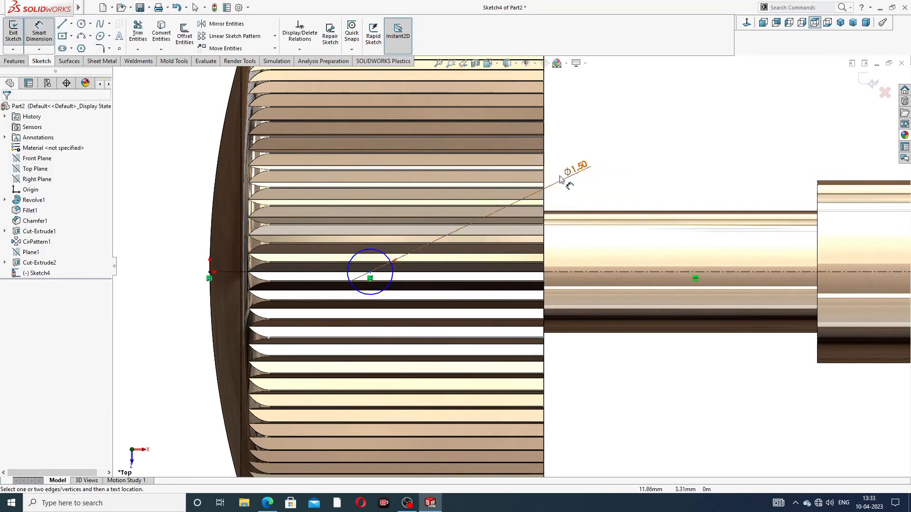
Dimension the circle's center 6 mm from the shank-side face of the knurled head and compare the sketch with the screw drawing PDF
{"action": "left_click", "coordinate": [370, 273]}
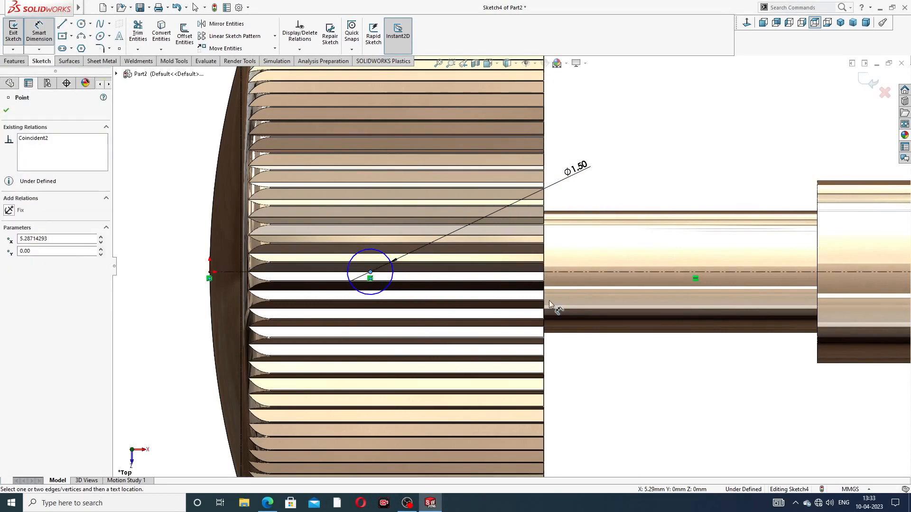
{"action": "scroll", "coordinate": [546, 299], "scroll_direction": "down", "scroll_amount": 3}
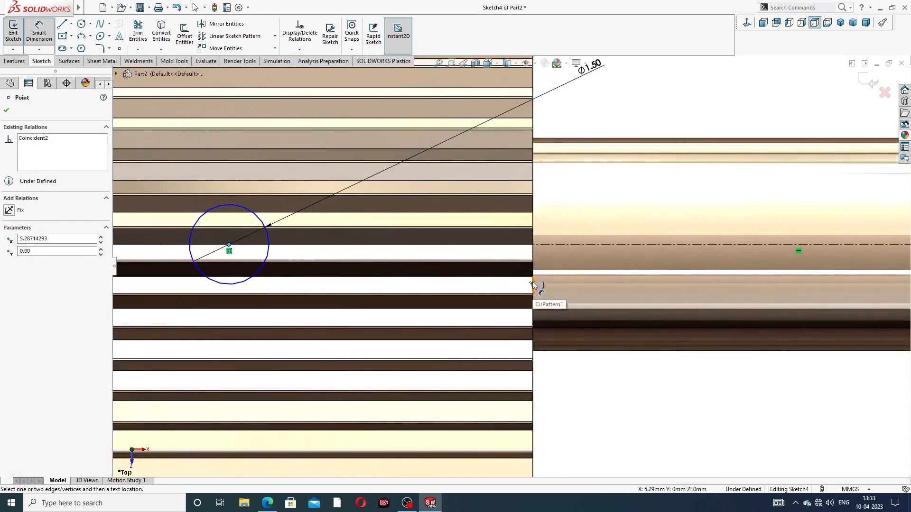
{"action": "left_click", "coordinate": [533, 283]}
{"action": "left_click", "coordinate": [562, 372]}
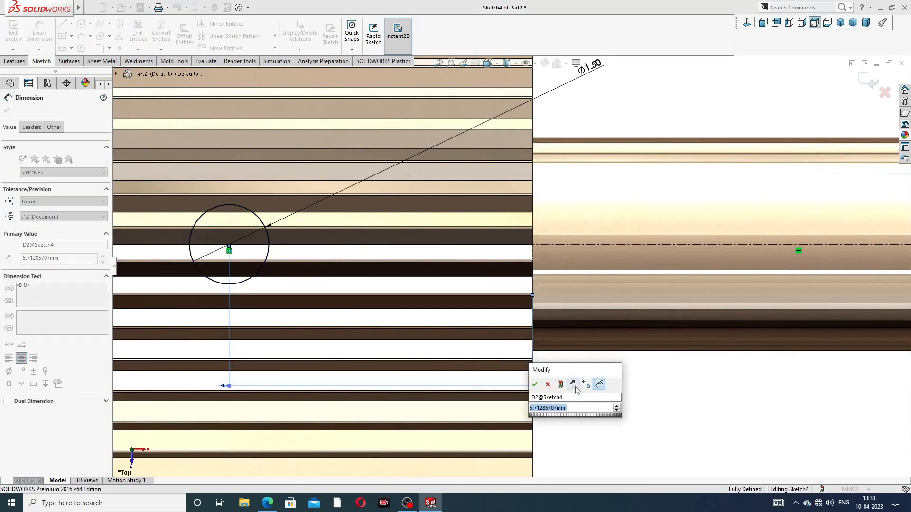
{"action": "type", "text": "6"}
{"action": "key", "text": "Return"}
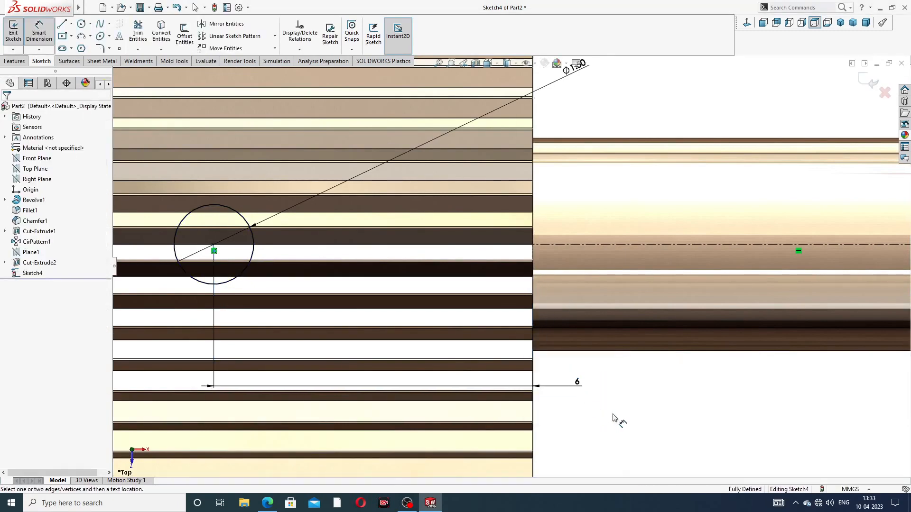
{"action": "scroll", "coordinate": [621, 405], "scroll_direction": "up", "scroll_amount": 3}
{"action": "scroll", "coordinate": [623, 393], "scroll_direction": "up", "scroll_amount": 2}
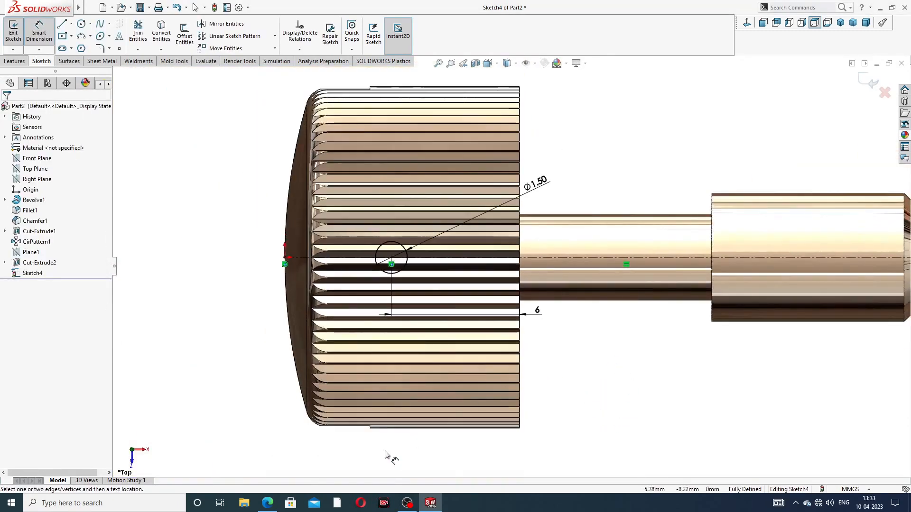
{"action": "left_click", "coordinate": [268, 502]}
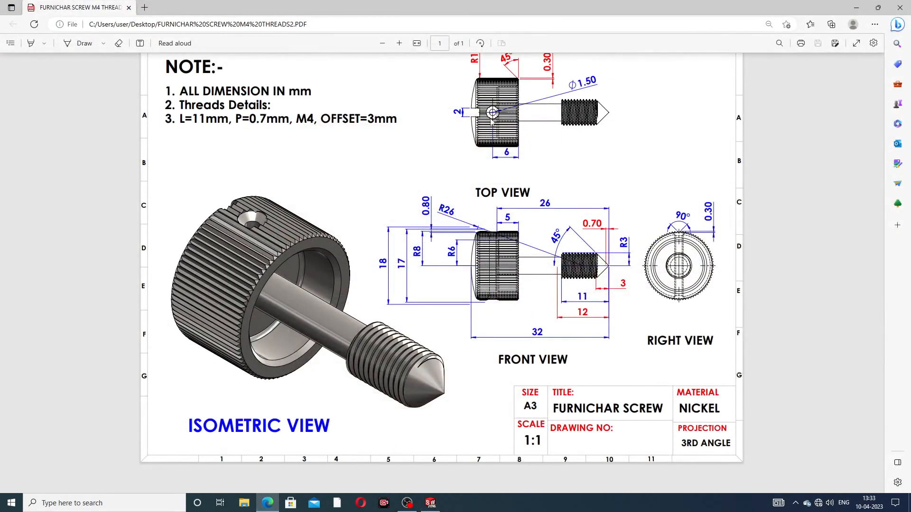
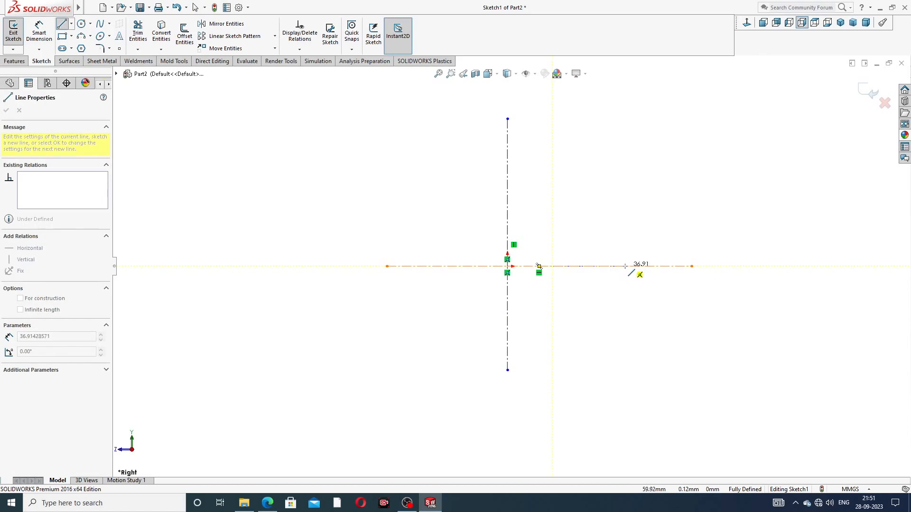
Sketch the open profile from its base line on the horizontal centerline, through an outward slant about 36 mm long and the rectangular rim, to a tangent arc
{"action": "left_click", "coordinate": [629, 266]}
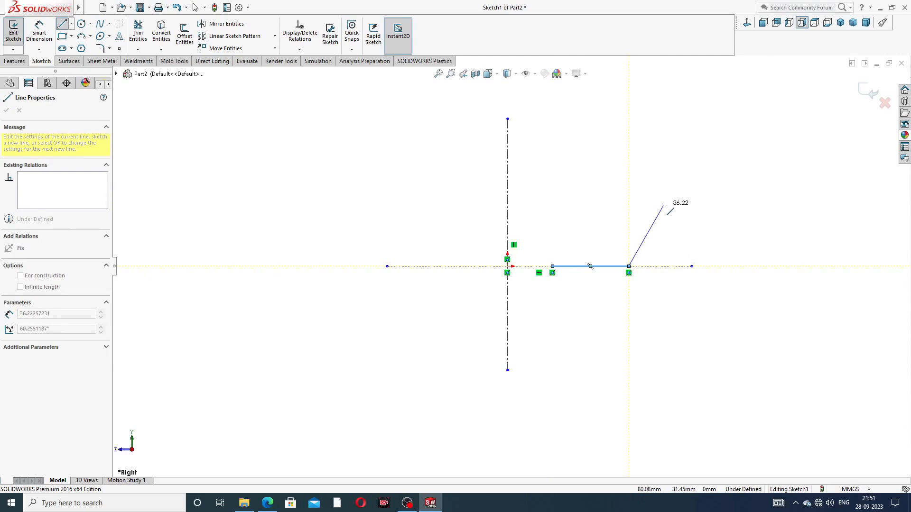
{"action": "left_click", "coordinate": [664, 205]}
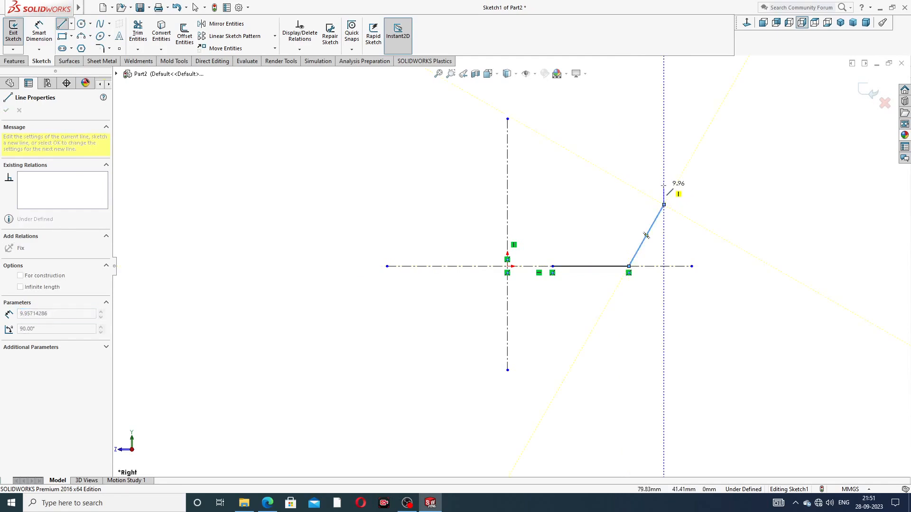
{"action": "left_click", "coordinate": [664, 185]}
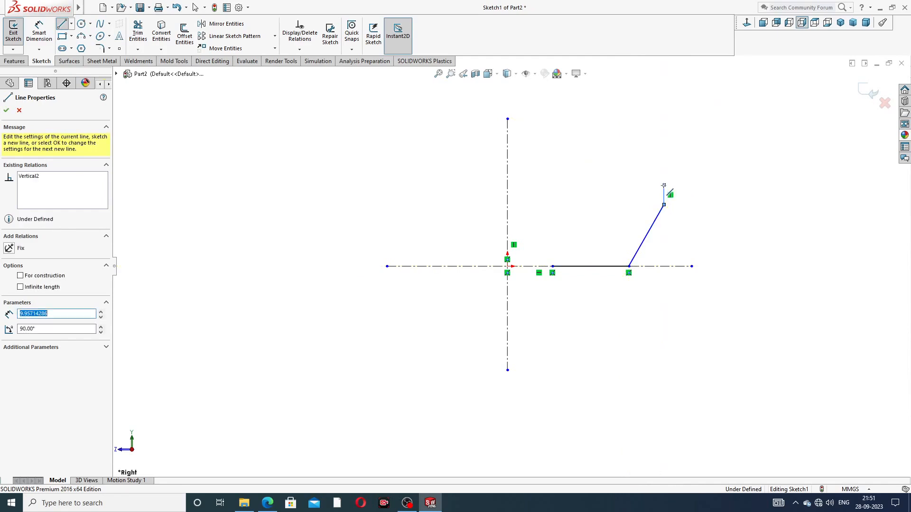
{"action": "left_click", "coordinate": [734, 186]}
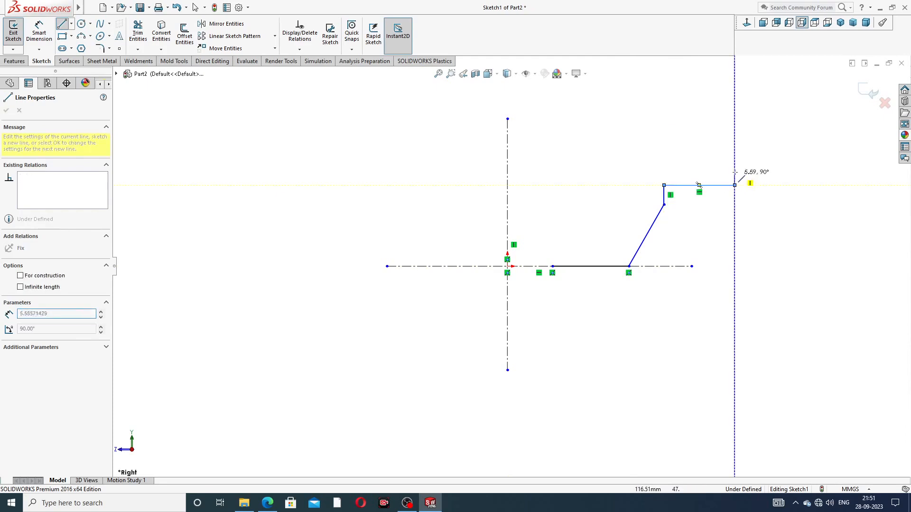
{"action": "left_click", "coordinate": [734, 145]}
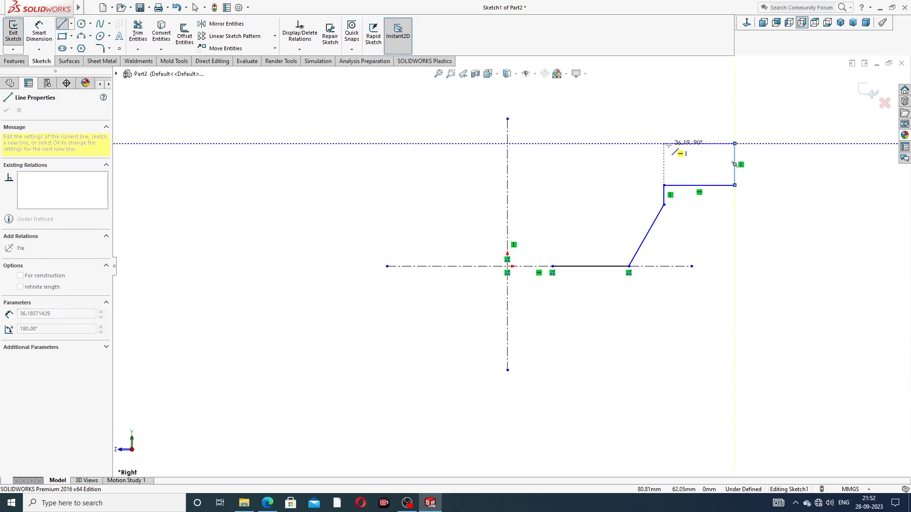
{"action": "left_click", "coordinate": [673, 143]}
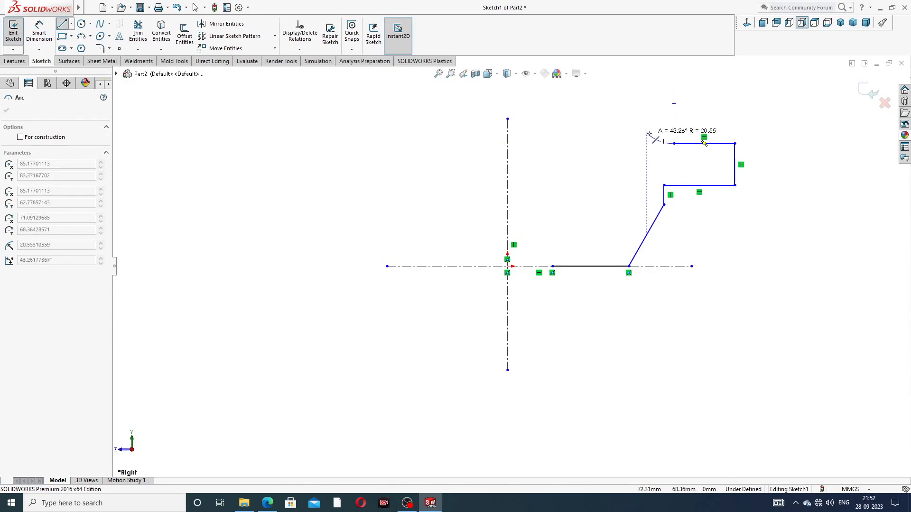
{"action": "left_click", "coordinate": [648, 134]}
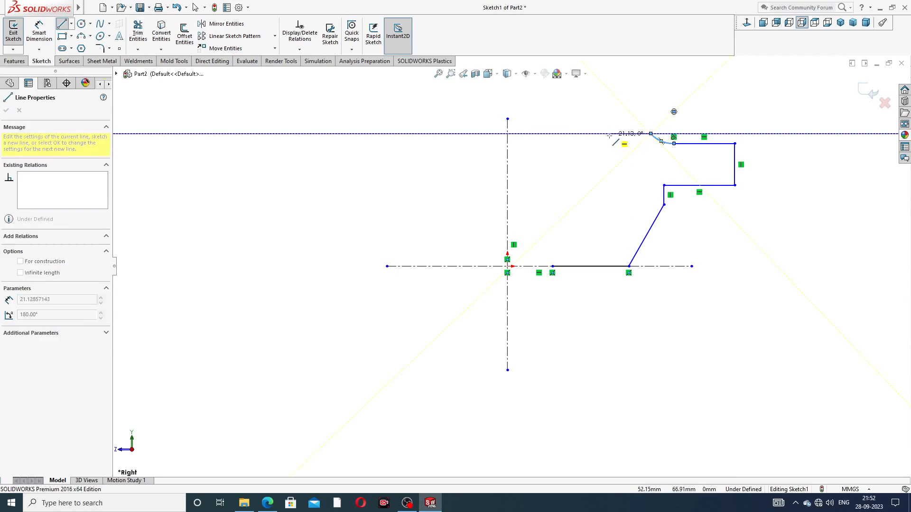
Close the profile from the arc with a horizontal line about 37 mm long, a vertical about 41 mm, a slant and a vertical about 13.5 mm
{"action": "double_click", "coordinate": [579, 135]}
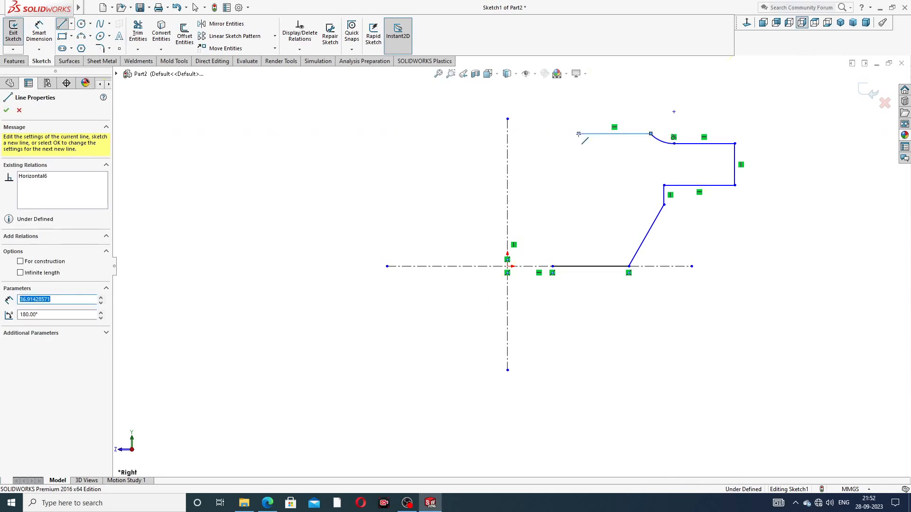
{"action": "left_click", "coordinate": [579, 134]}
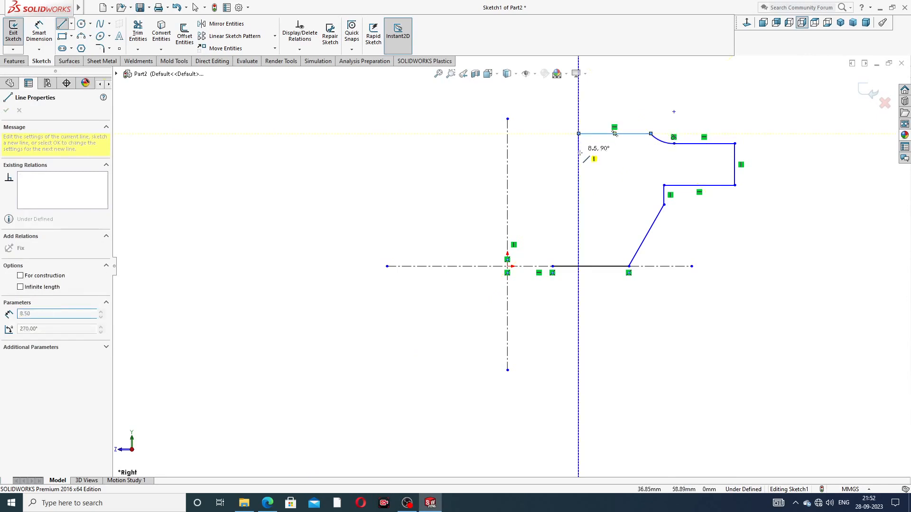
{"action": "left_click", "coordinate": [578, 214]}
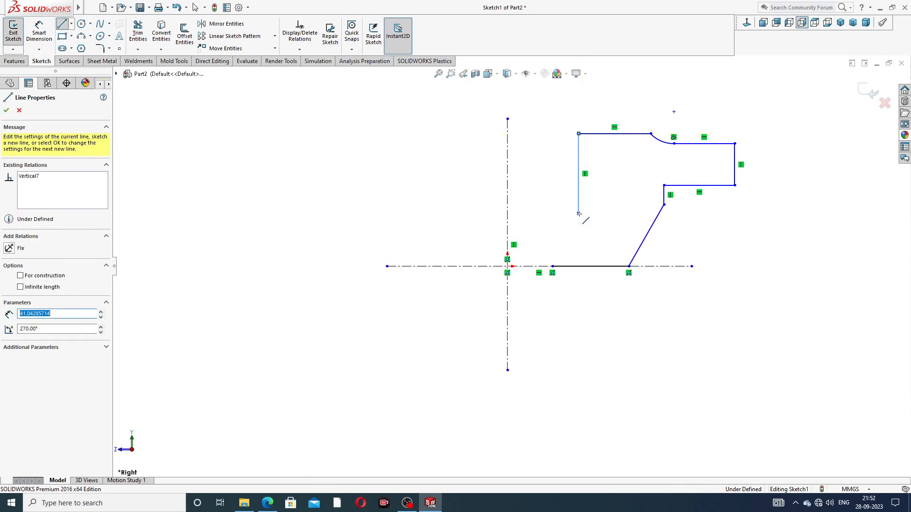
{"action": "left_click", "coordinate": [551, 239]}
{"action": "left_click", "coordinate": [552, 266]}
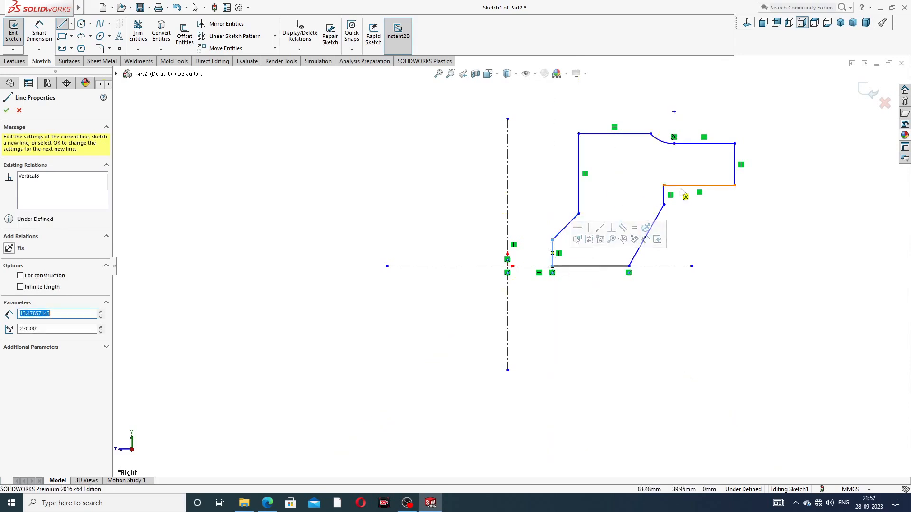
{"action": "right_click", "coordinate": [716, 184]}
{"action": "left_click", "coordinate": [747, 215]}
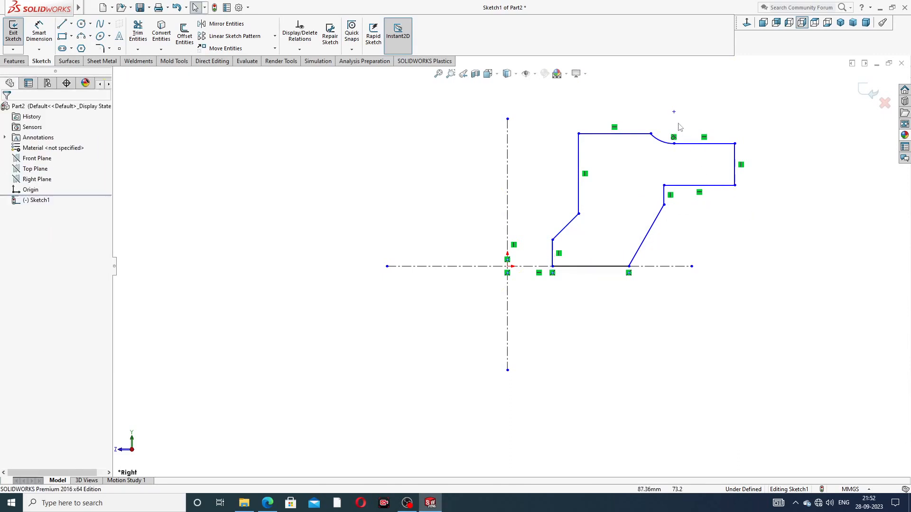
Dimension the base line's inner endpoint 14 mm from the vertical centerline
{"action": "scroll", "coordinate": [674, 139], "scroll_direction": "down", "scroll_amount": 2}
{"action": "scroll", "coordinate": [671, 146], "scroll_direction": "up", "scroll_amount": 2}
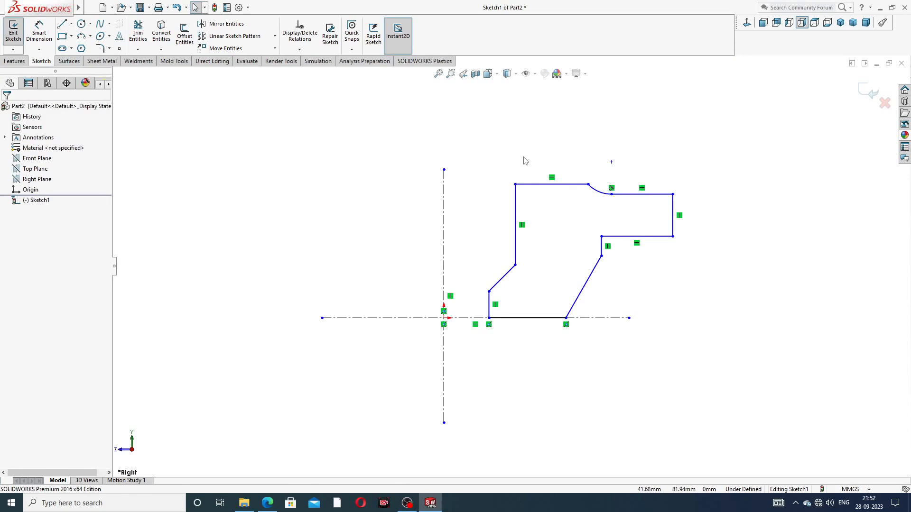
{"action": "left_click", "coordinate": [39, 32]}
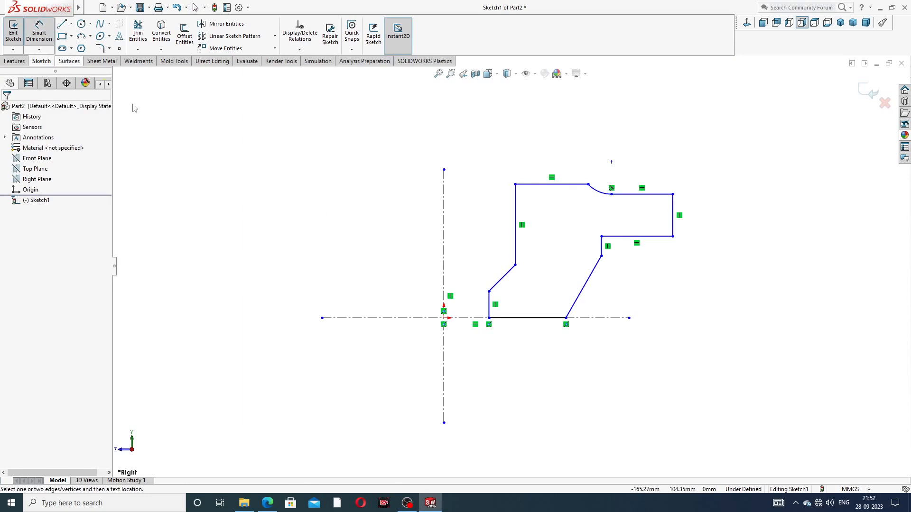
{"action": "left_click", "coordinate": [489, 319]}
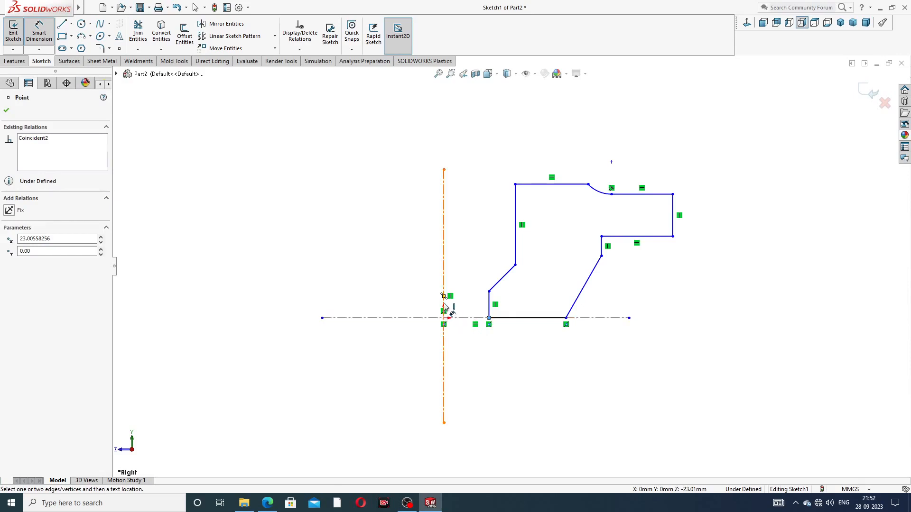
{"action": "left_click", "coordinate": [444, 303]}
{"action": "left_click", "coordinate": [468, 346]}
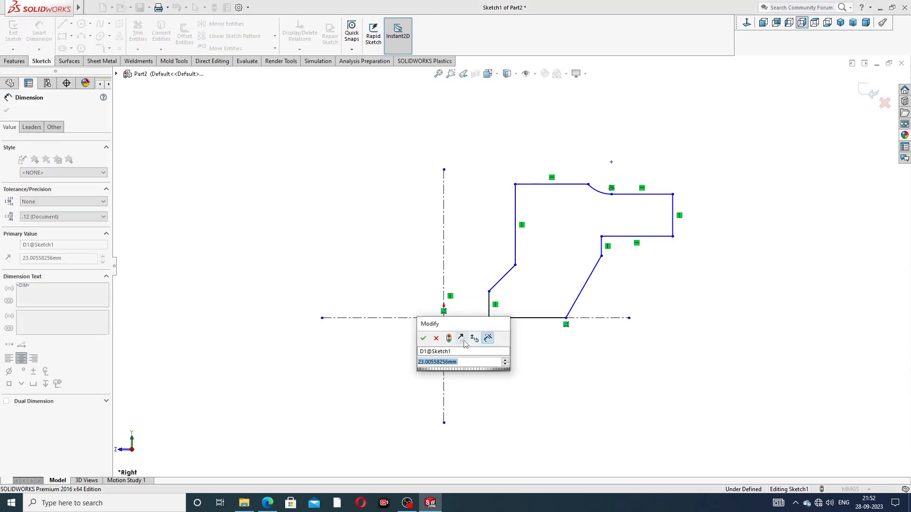
{"action": "type", "text": "14"}
{"action": "key", "text": "Return"}
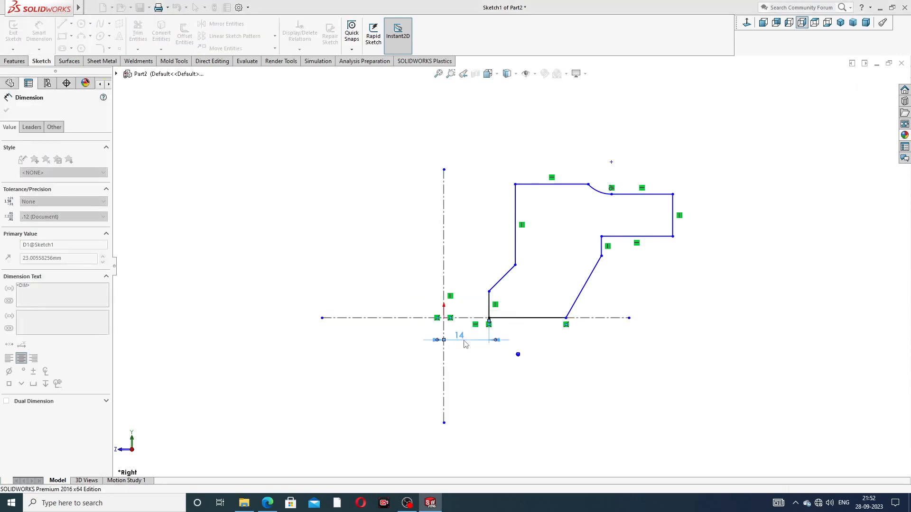
{"action": "left_click", "coordinate": [503, 379]}
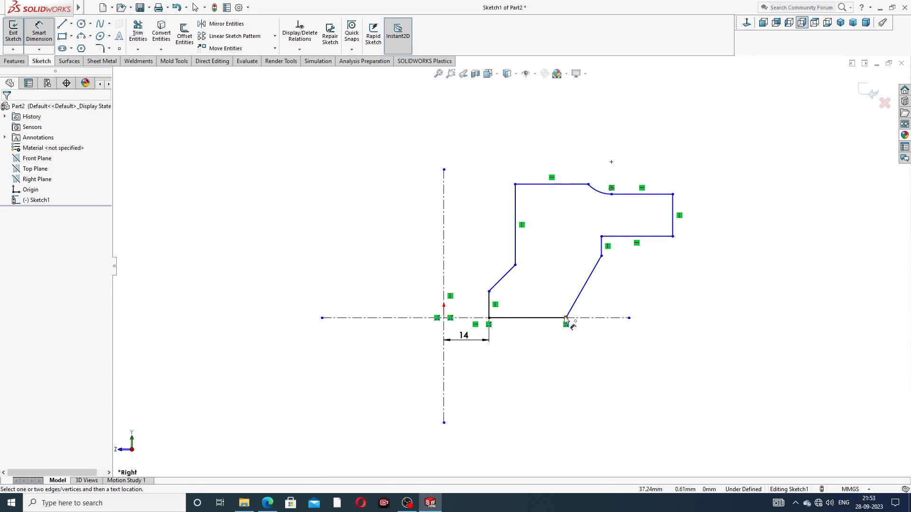
Dimension the base line's outer endpoint 35 mm from the vertical centerline
{"action": "left_click", "coordinate": [566, 319]}
{"action": "left_click", "coordinate": [444, 308]}
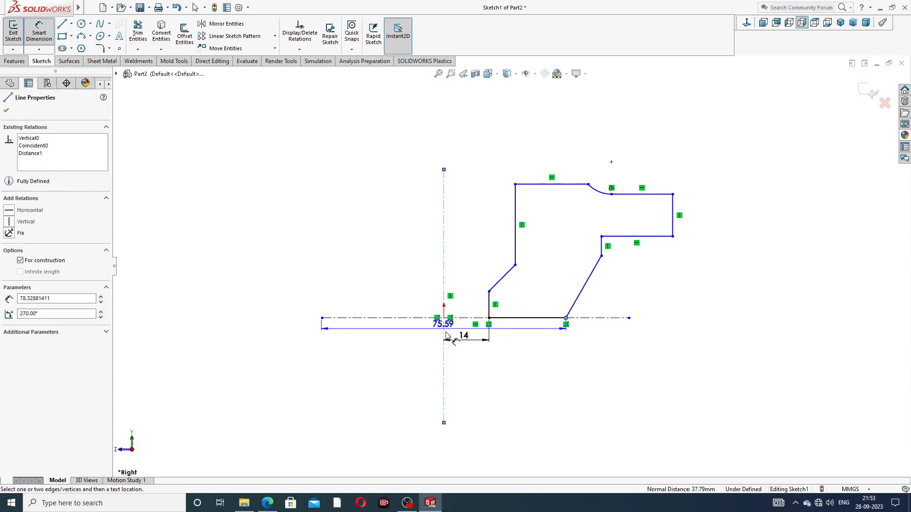
{"action": "left_click", "coordinate": [479, 372]}
{"action": "type", "text": "35"}
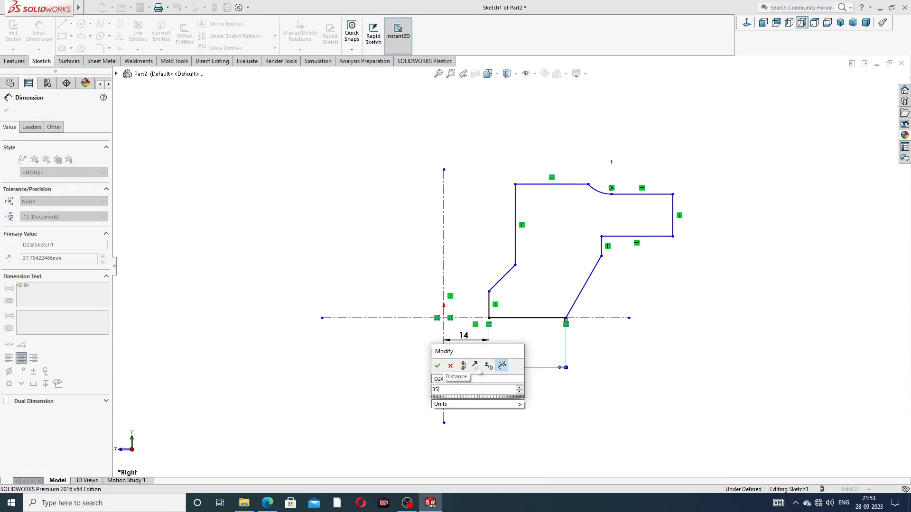
{"action": "key", "text": "Return"}
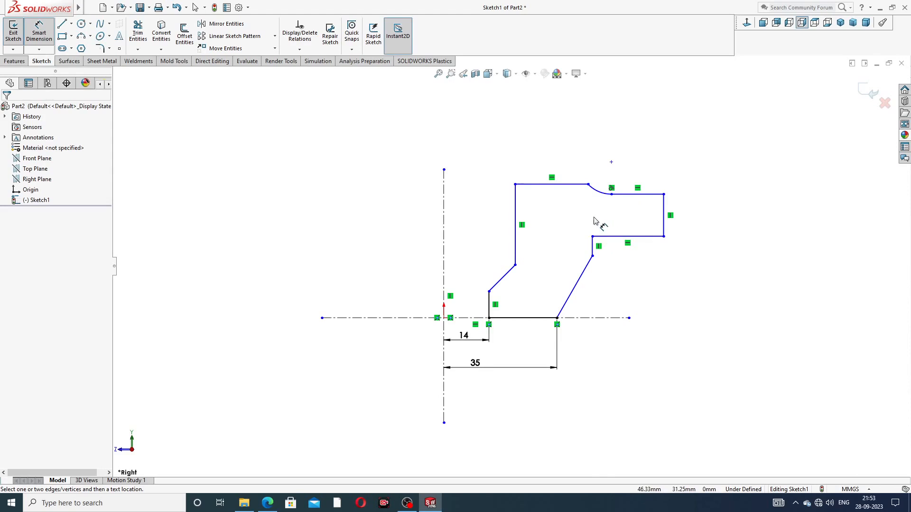
Dimension the arc's upper endpoint, where it meets the top horizontal line, 88 mm from the vertical centerline
{"action": "left_click", "coordinate": [588, 184]}
{"action": "left_click", "coordinate": [444, 200]}
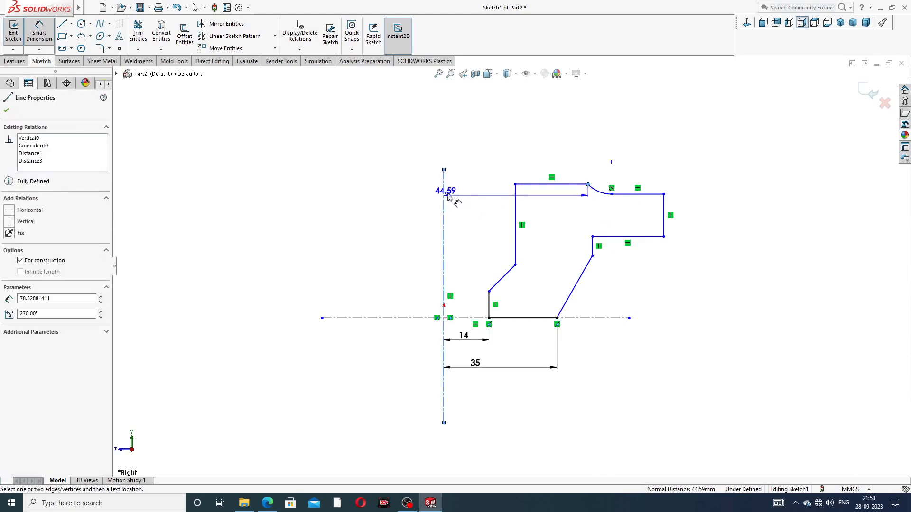
{"action": "left_click", "coordinate": [511, 152]}
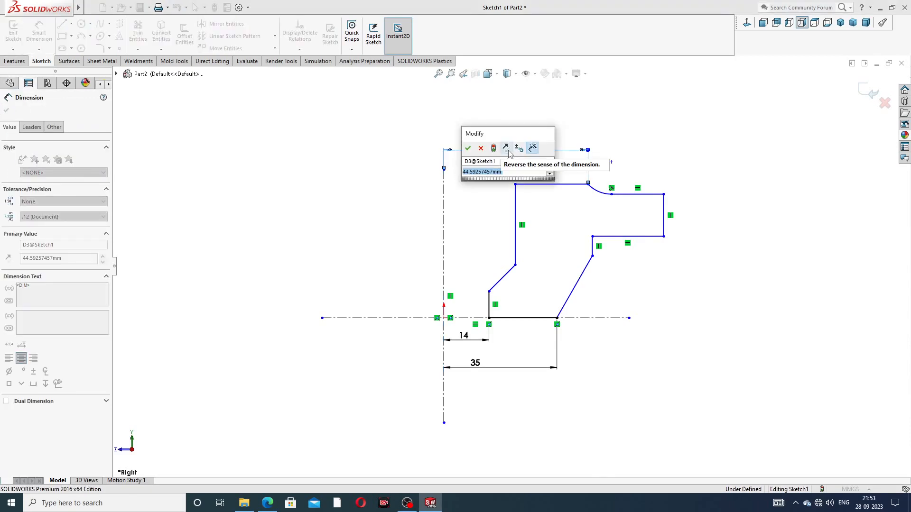
{"action": "type", "text": "88"}
{"action": "key", "text": "Return"}
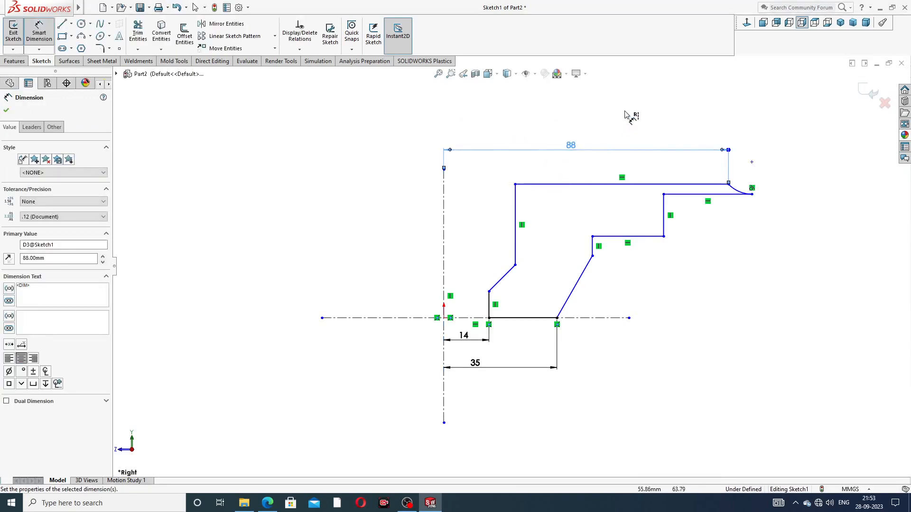
Dimension the rim's outer vertical edge 138 mm from the vertical centerline
{"action": "left_click", "coordinate": [663, 211]}
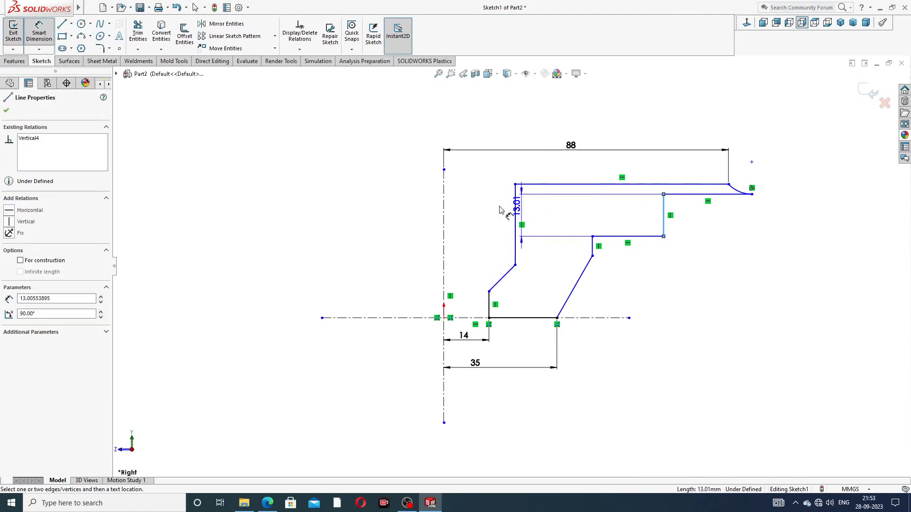
{"action": "left_click", "coordinate": [444, 198]}
{"action": "left_click", "coordinate": [548, 121]}
{"action": "type", "text": "1"}
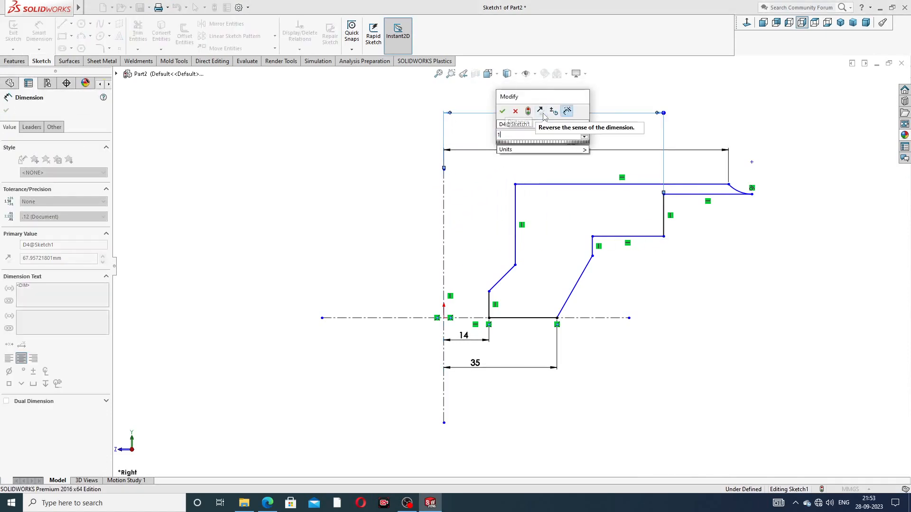
{"action": "type", "text": "38"}
{"action": "key", "text": "Return"}
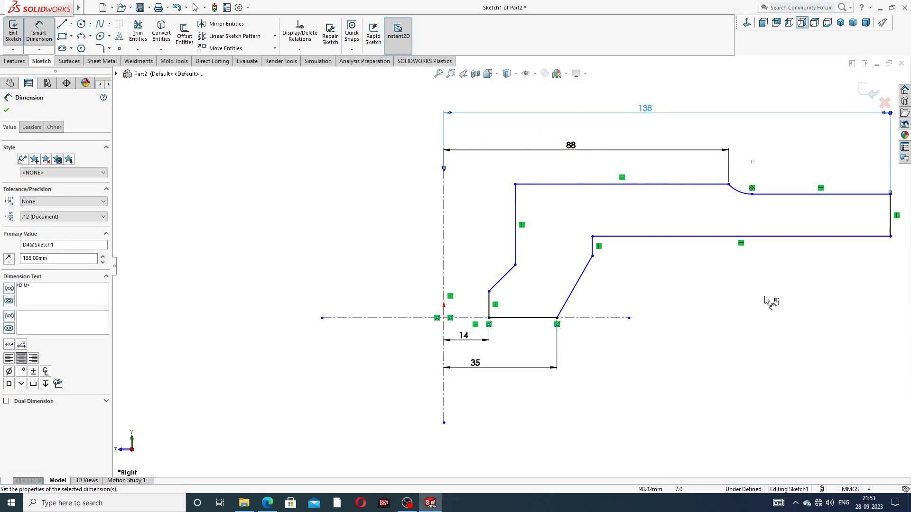
Set the height of the rim's outer vertical edge to 22 mm with a dimension
{"action": "scroll", "coordinate": [780, 265], "scroll_direction": "up", "scroll_amount": 2}
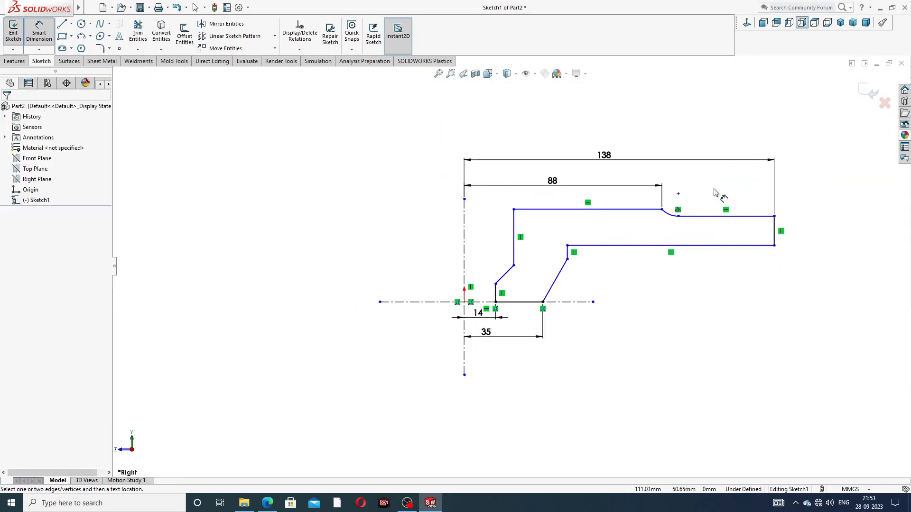
{"action": "left_click", "coordinate": [775, 231]}
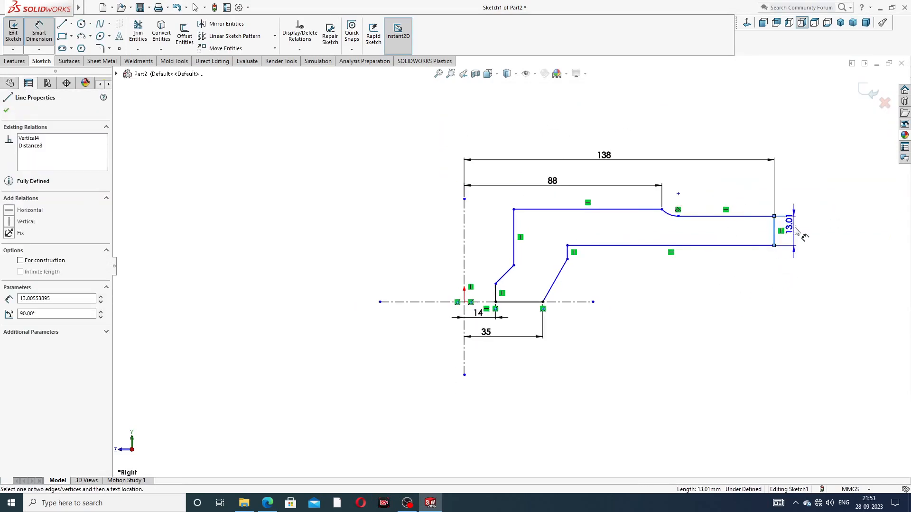
{"action": "left_click", "coordinate": [797, 235]}
{"action": "type", "text": "22"}
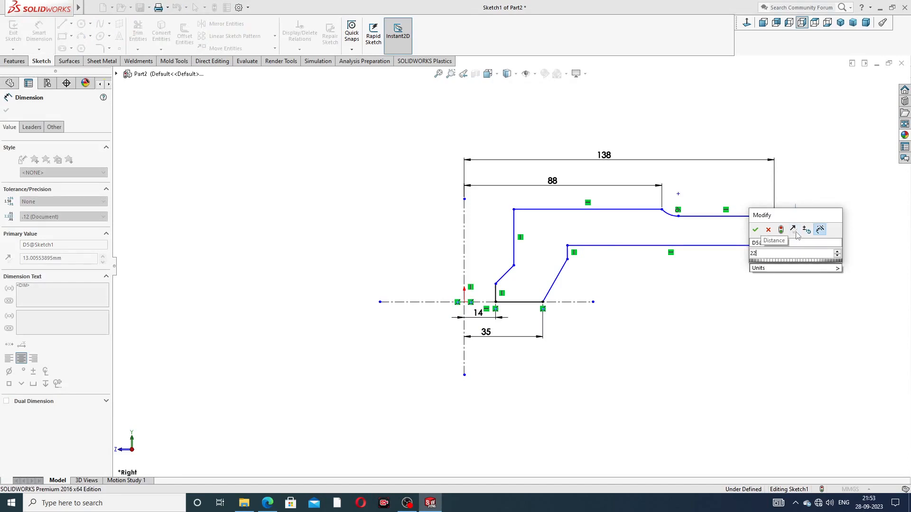
{"action": "key", "text": "Return"}
{"action": "left_click", "coordinate": [751, 313]}
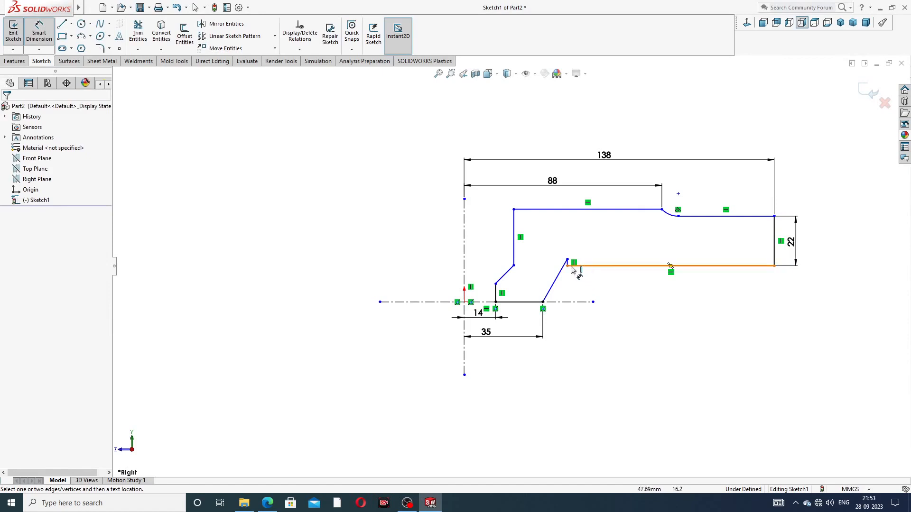
Leave dimensioning and move the outer slant's upper endpoint down below the rim's lower horizontal edge
{"action": "right_click", "coordinate": [622, 291]}
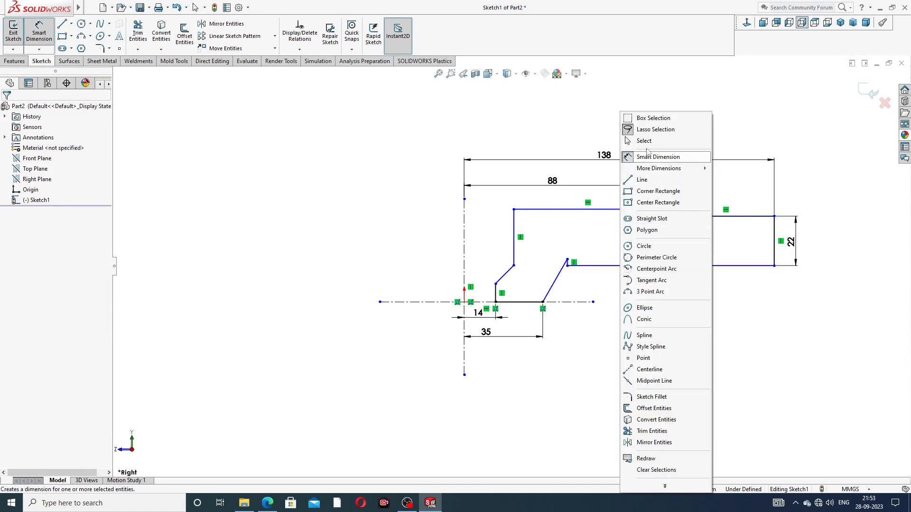
{"action": "left_click", "coordinate": [644, 140]}
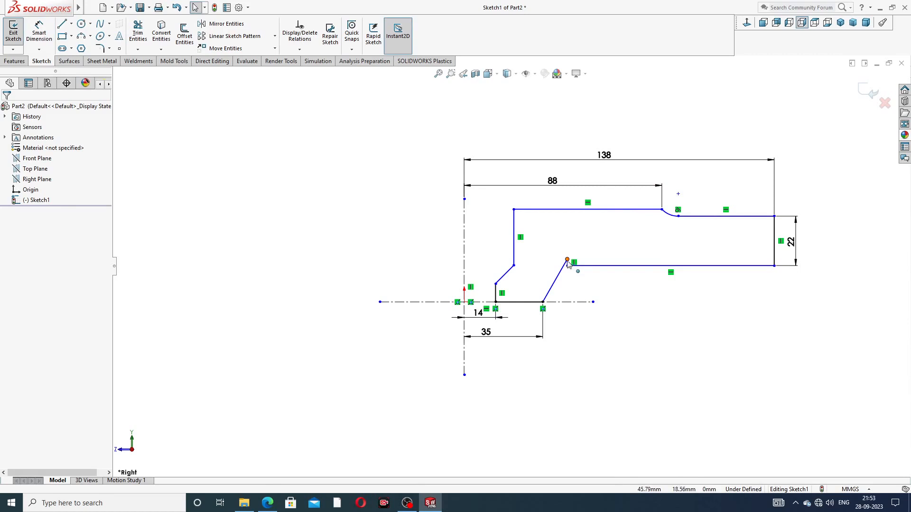
{"action": "left_click_drag", "start_coordinate": [567, 260], "coordinate": [563, 278]}
{"action": "left_click", "coordinate": [624, 300]}
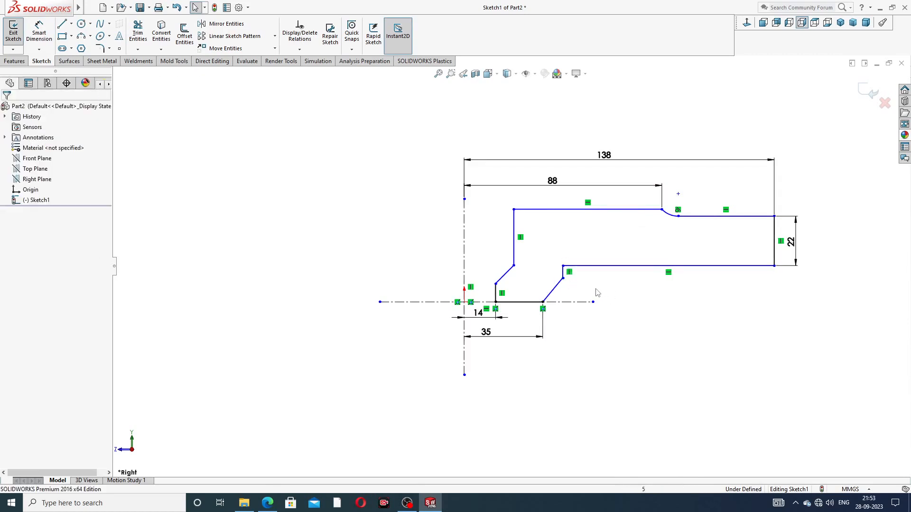
Dimension the short vertical line between the outer slant and the rim's lower edge to 6 mm
{"action": "scroll", "coordinate": [595, 289], "scroll_direction": "up", "scroll_amount": 2}
{"action": "scroll", "coordinate": [596, 287], "scroll_direction": "down", "scroll_amount": 2}
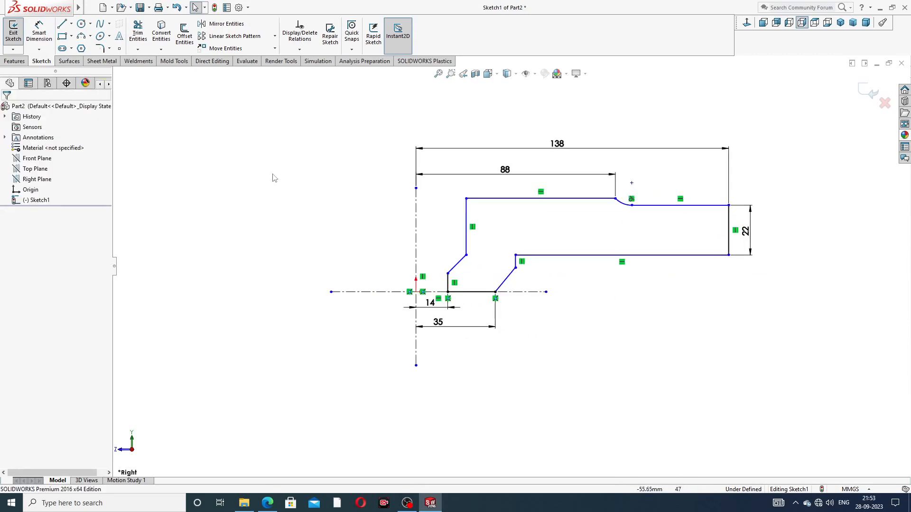
{"action": "left_click", "coordinate": [39, 33]}
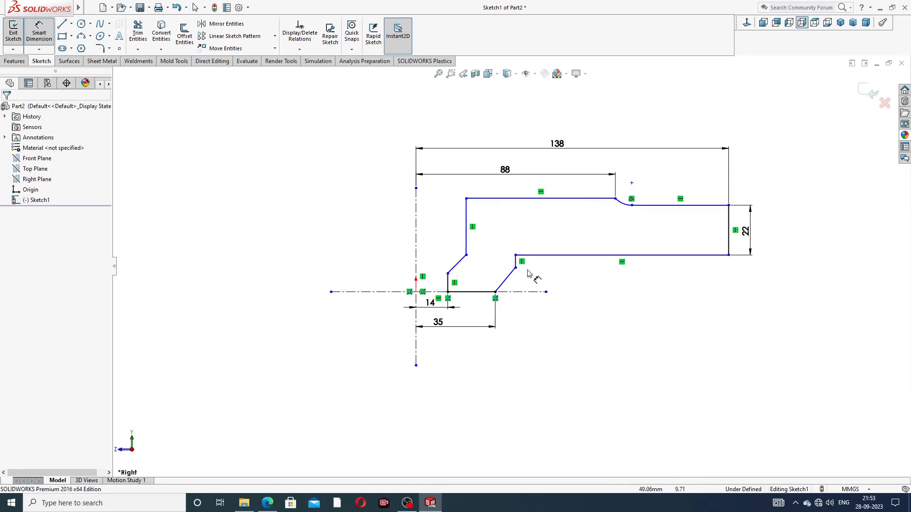
{"action": "left_click", "coordinate": [516, 262]}
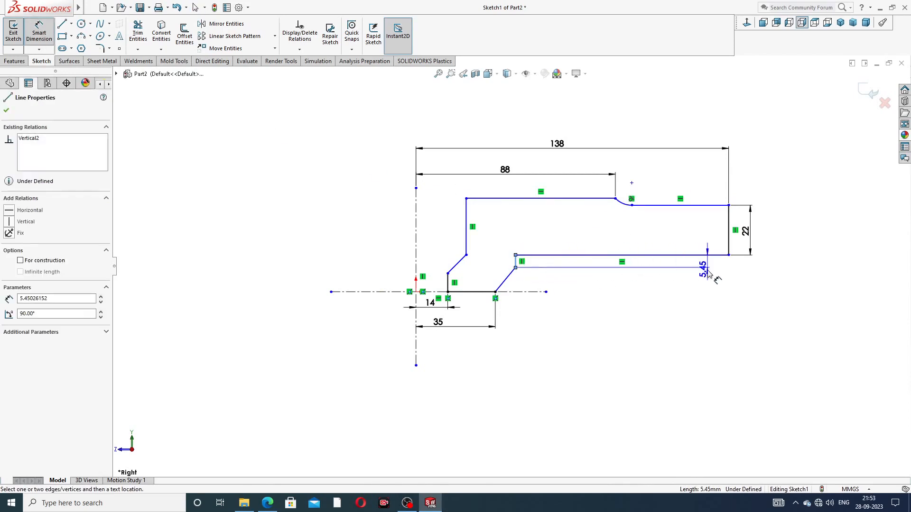
{"action": "left_click", "coordinate": [710, 287]}
{"action": "type", "text": "6"}
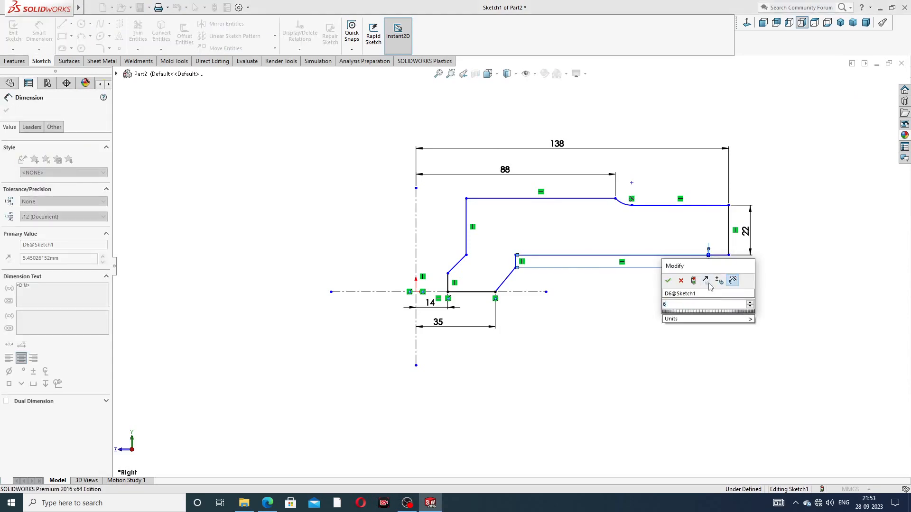
{"action": "key", "text": "Return"}
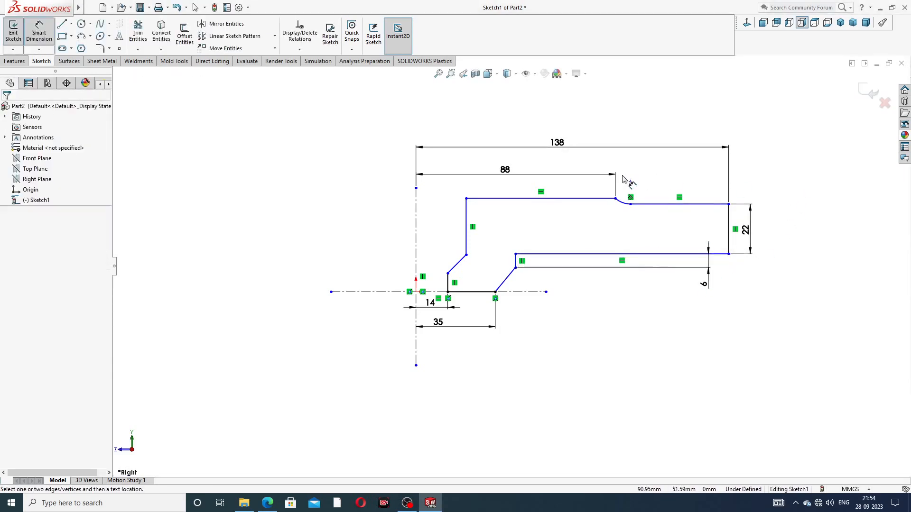
Dimension the vertical step between the arc's upper endpoint and the rim's upper edge to 6 mm
{"action": "left_click", "coordinate": [616, 199]}
{"action": "left_click", "coordinate": [659, 205]}
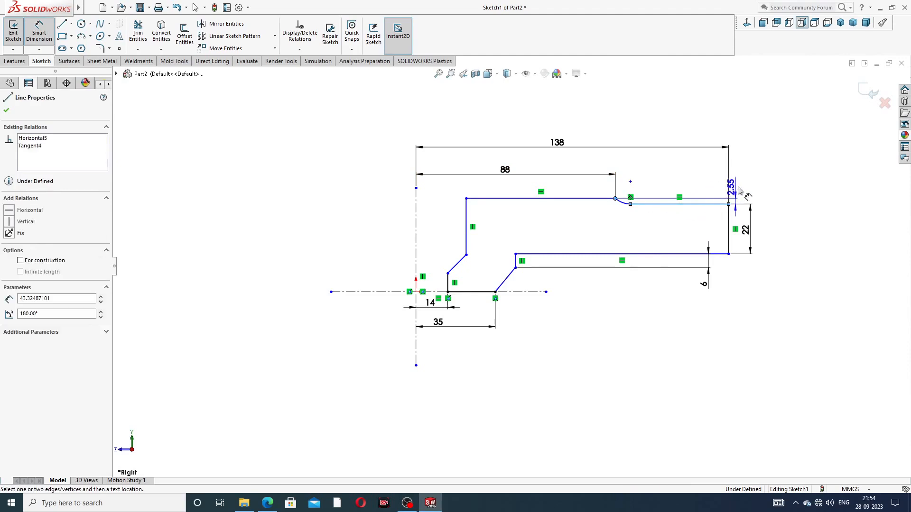
{"action": "left_click", "coordinate": [741, 180]}
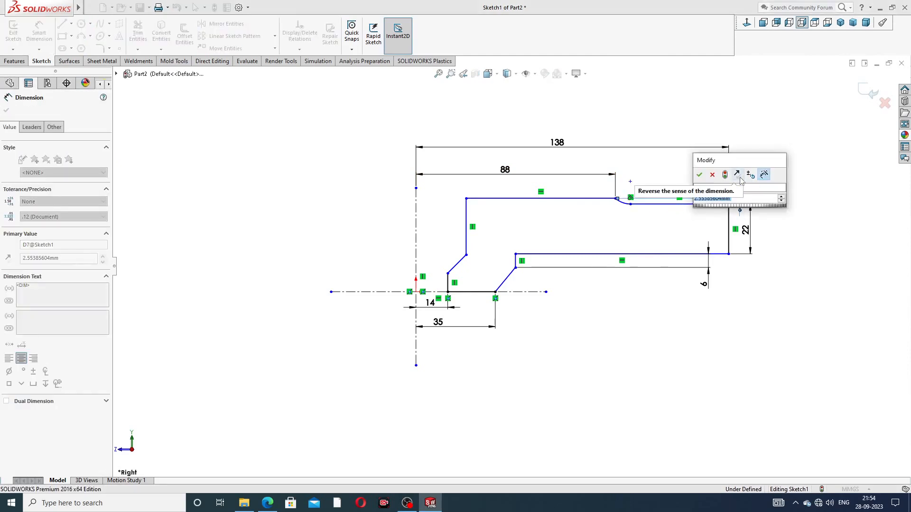
{"action": "type", "text": "3"}
{"action": "key", "text": "Return"}
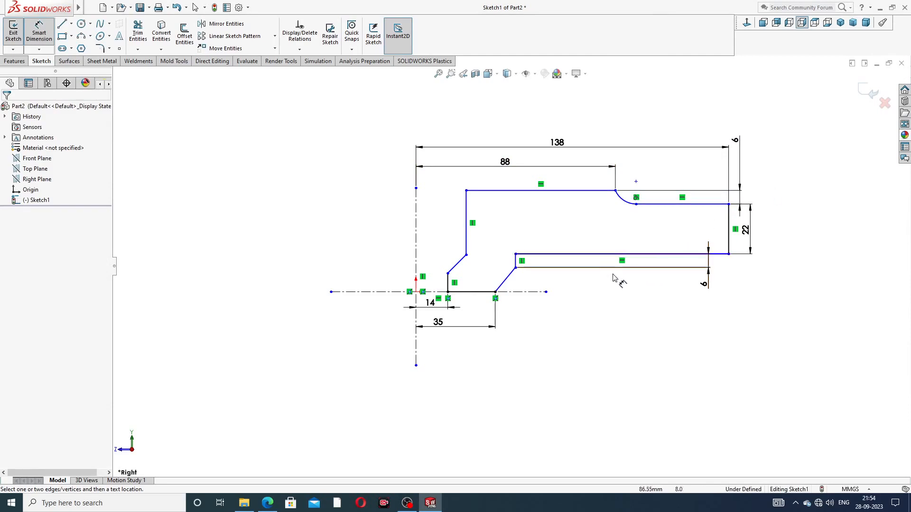
Dimension the outer slant's upper endpoint 47 mm above the horizontal centerline
{"action": "left_click", "coordinate": [515, 269]}
{"action": "left_click", "coordinate": [527, 292]}
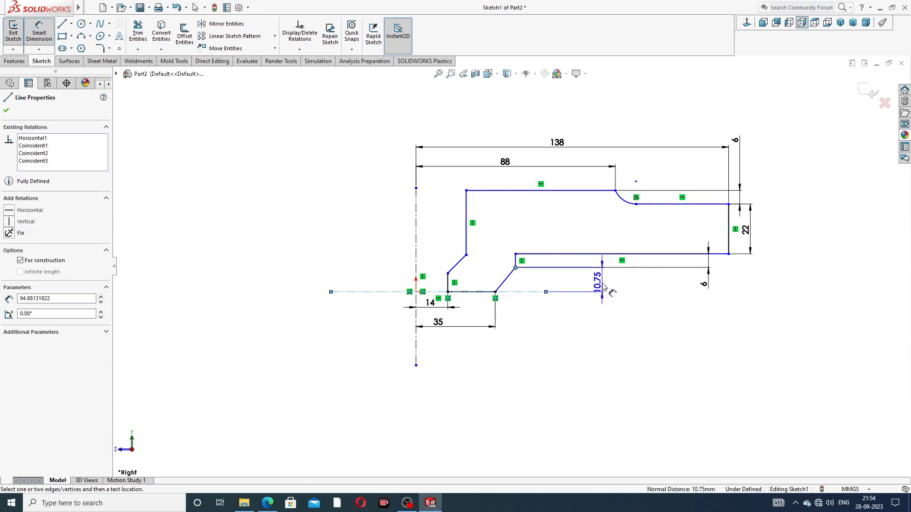
{"action": "left_click", "coordinate": [603, 286]}
{"action": "type", "text": "47"}
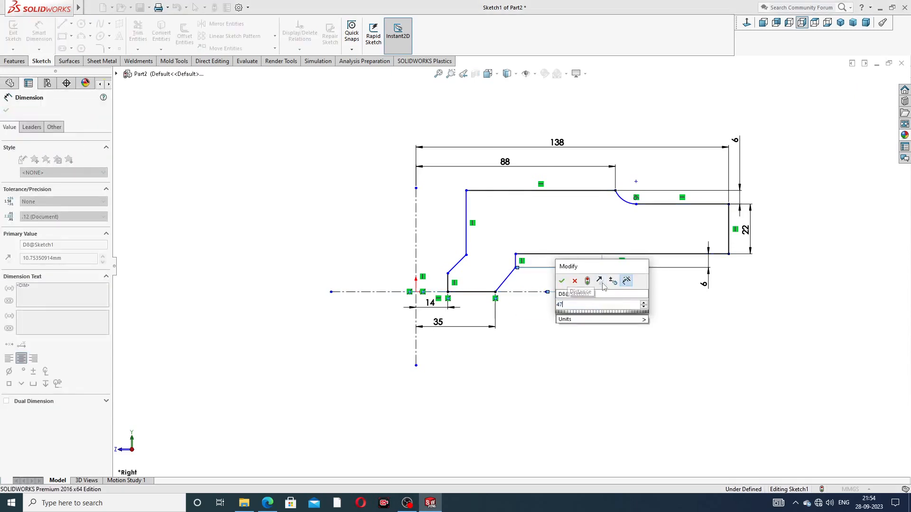
{"action": "key", "text": "Return"}
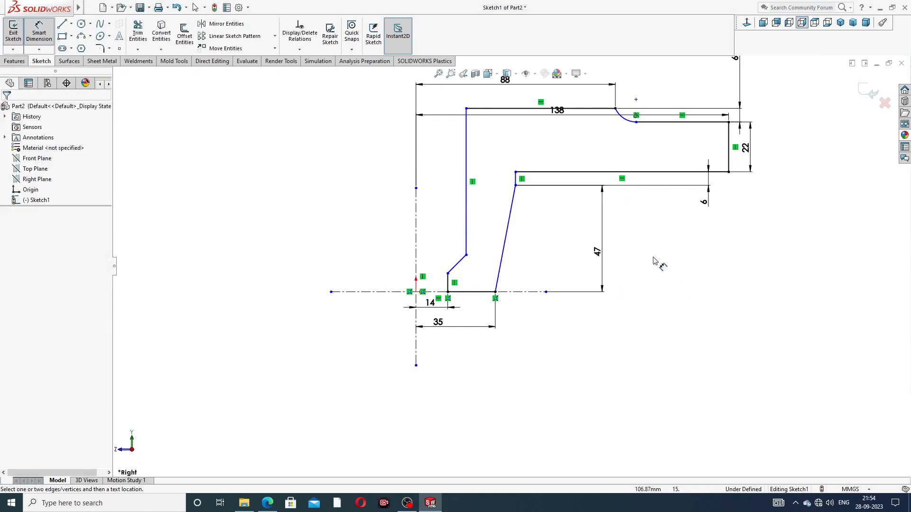
Spread out the 138, 22, upper 6 and 88 mm dimensions so they sit clear of the profile and each other
{"action": "scroll", "coordinate": [586, 137], "scroll_direction": "up", "scroll_amount": 2}
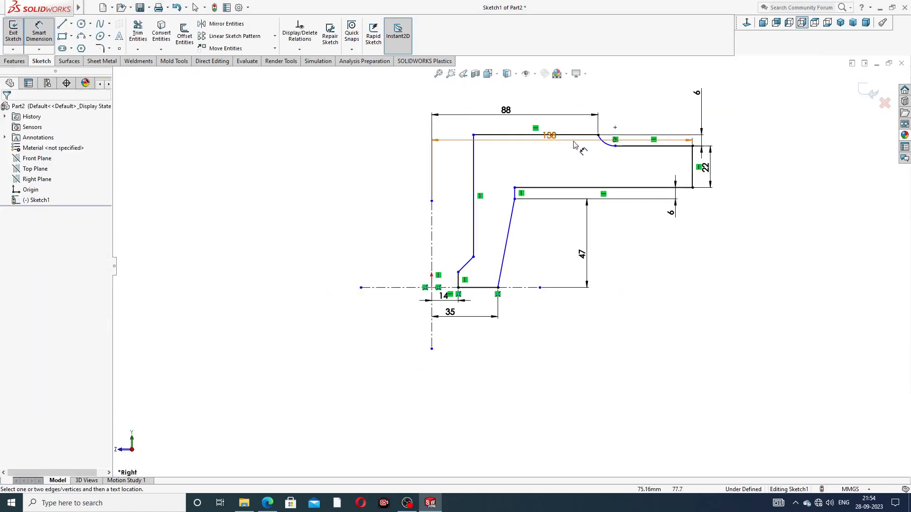
{"action": "left_click_drag", "start_coordinate": [545, 168], "coordinate": [539, 110]}
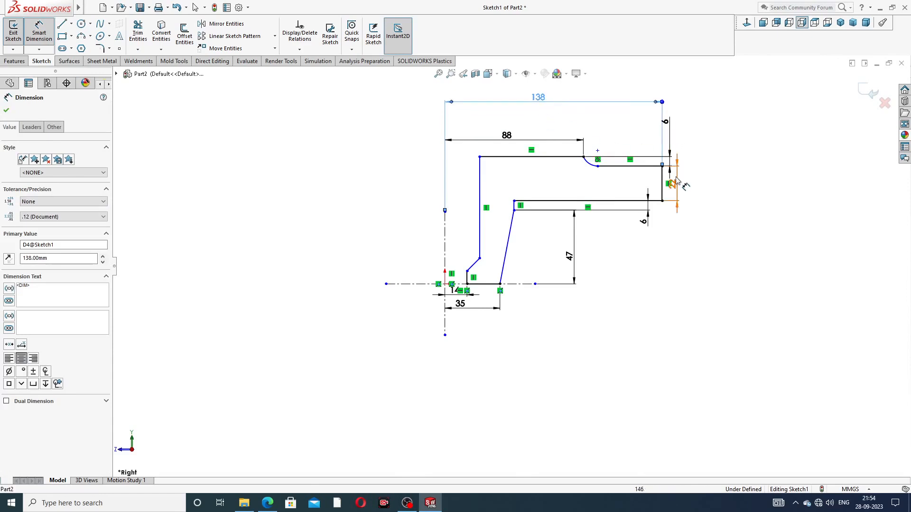
{"action": "left_click_drag", "start_coordinate": [673, 183], "coordinate": [711, 185]}
{"action": "left_click_drag", "start_coordinate": [665, 122], "coordinate": [677, 123]}
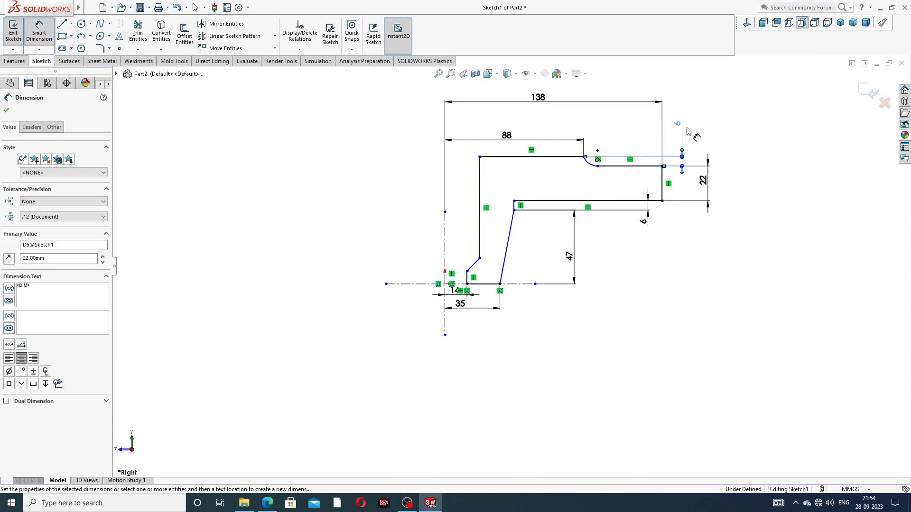
{"action": "left_click_drag", "start_coordinate": [521, 140], "coordinate": [521, 132]}
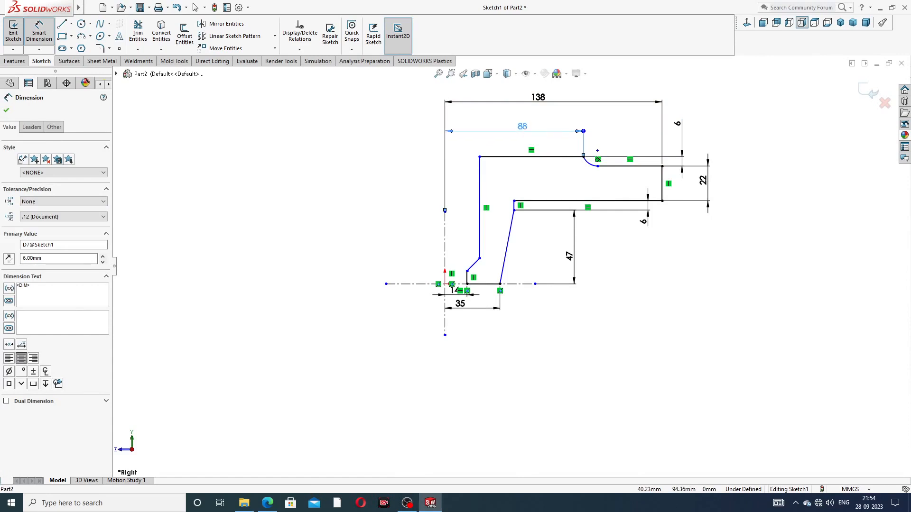
{"action": "left_click", "coordinate": [657, 232]}
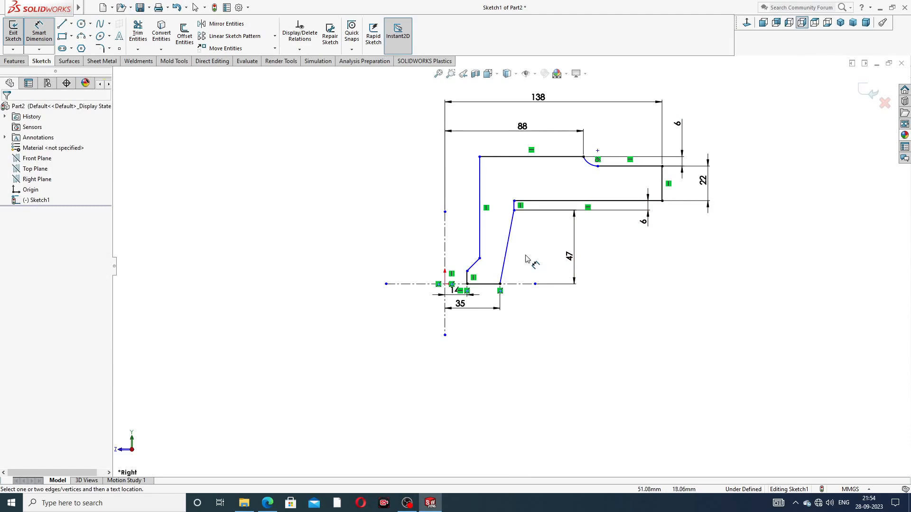
Dimension the outer slant's upper endpoint 81 mm from the vertical centerline
{"action": "left_click", "coordinate": [514, 210]}
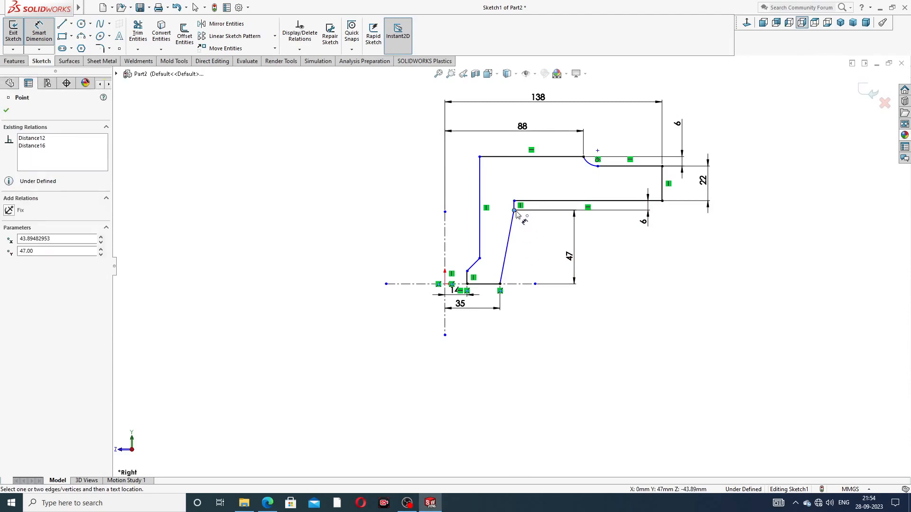
{"action": "left_click", "coordinate": [445, 256]}
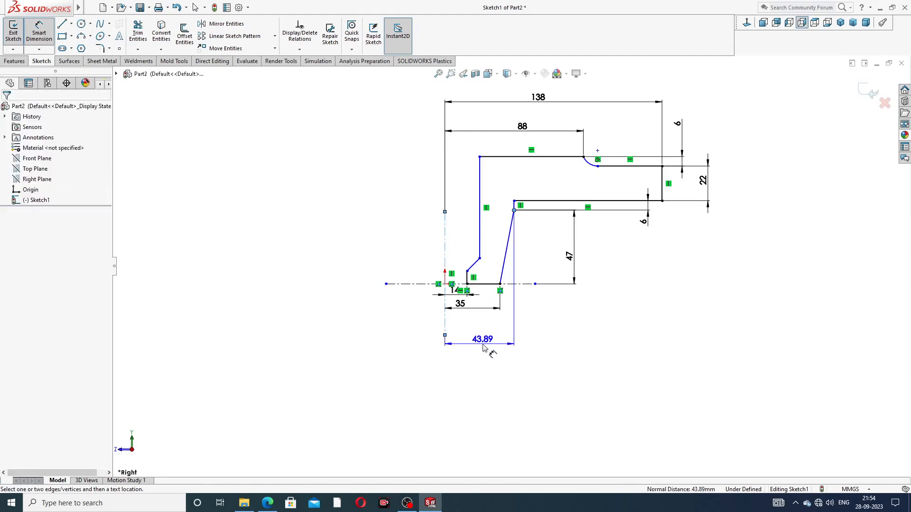
{"action": "left_click", "coordinate": [484, 348]}
{"action": "type", "text": "81"}
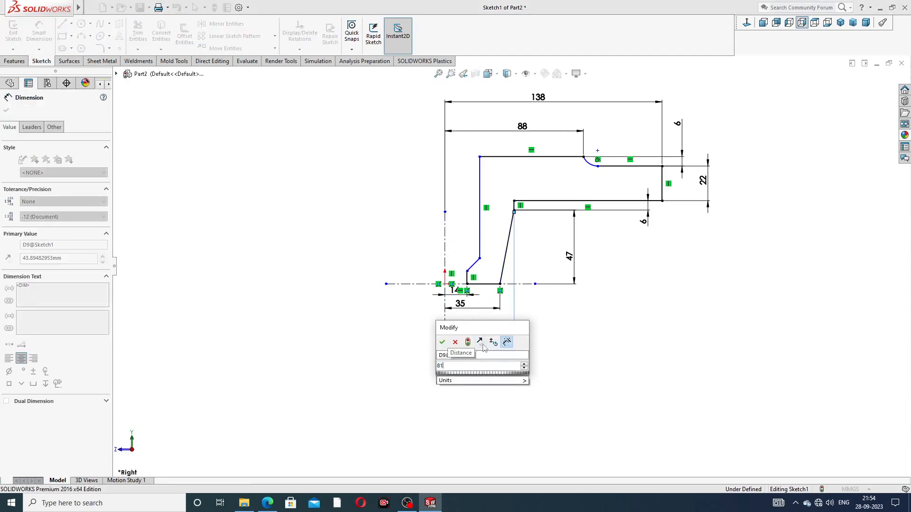
{"action": "key", "text": "Return"}
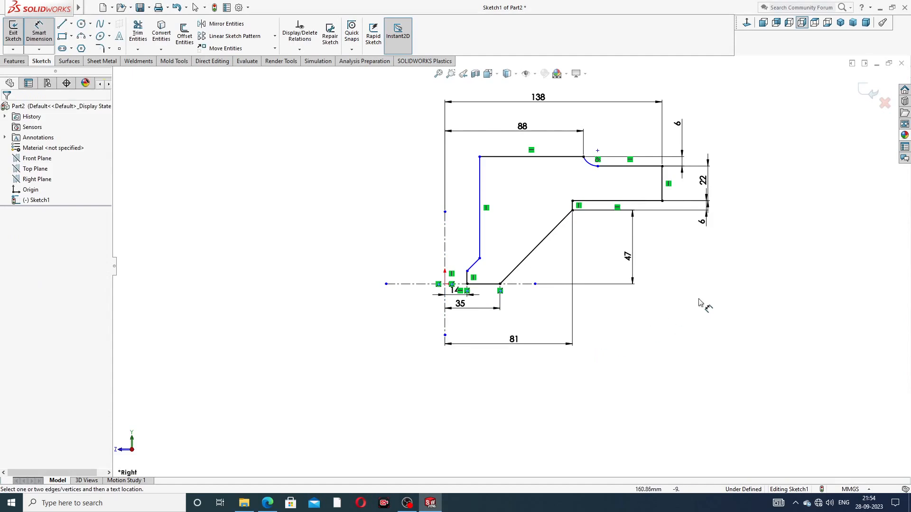
Move the 35 and 14 mm dimensions lower so they sit staggered beneath the profile
{"action": "left_click_drag", "start_coordinate": [460, 304], "coordinate": [470, 322]}
{"action": "left_click", "coordinate": [605, 307]}
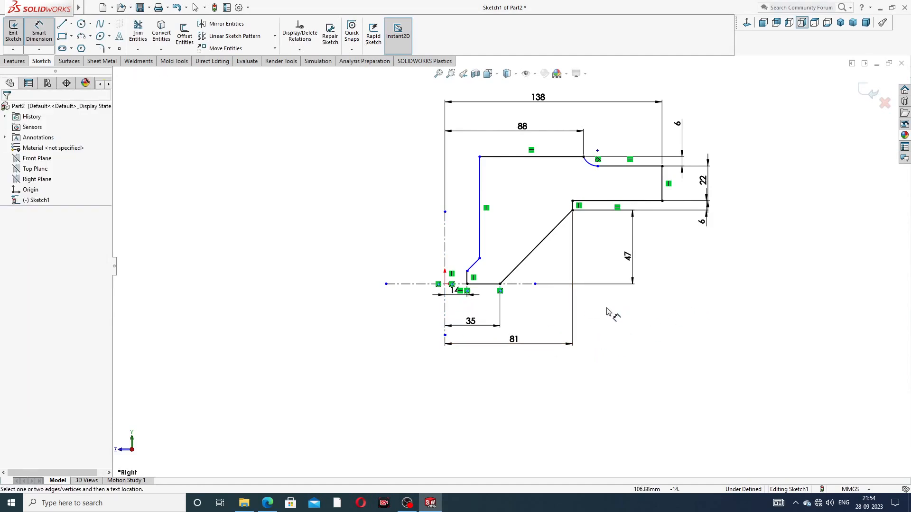
{"action": "left_click_drag", "start_coordinate": [455, 292], "coordinate": [457, 306]}
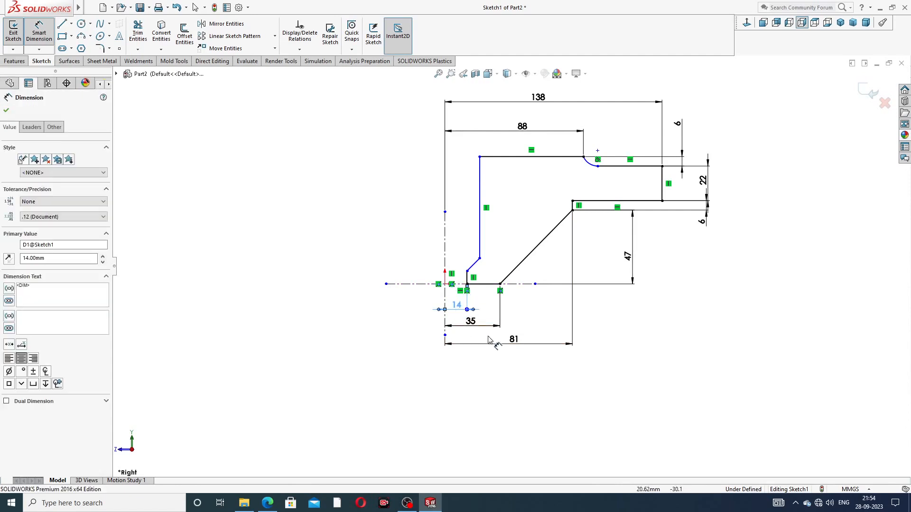
{"action": "left_click", "coordinate": [636, 345]}
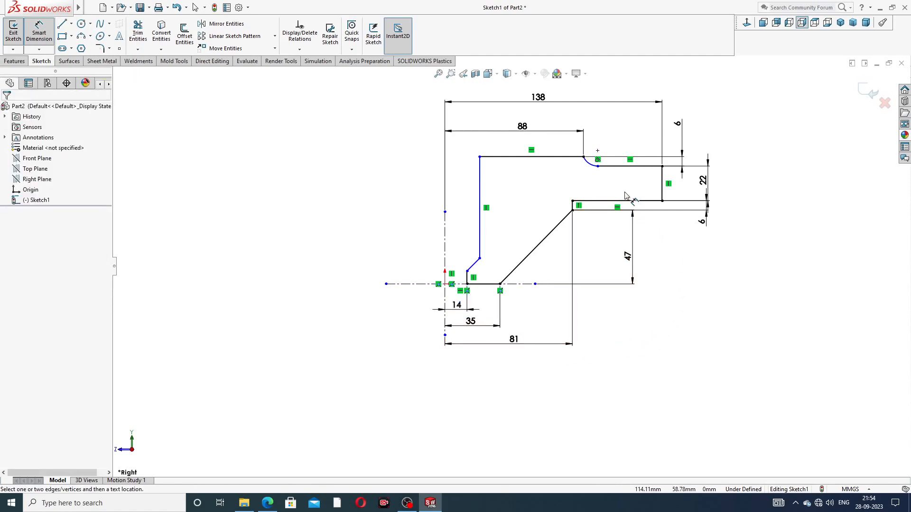
Dimension the long inner vertical line 28 mm from the vertical centerline
{"action": "left_click", "coordinate": [480, 190]}
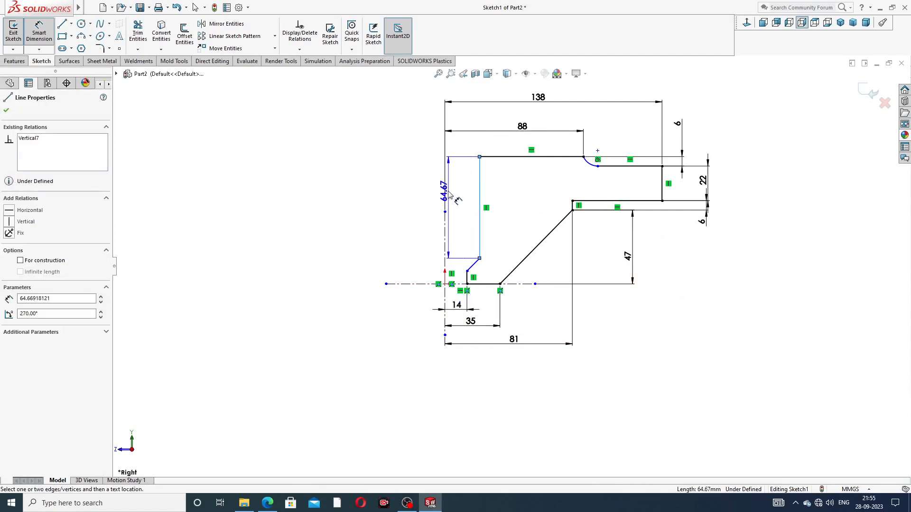
{"action": "left_click", "coordinate": [445, 226]}
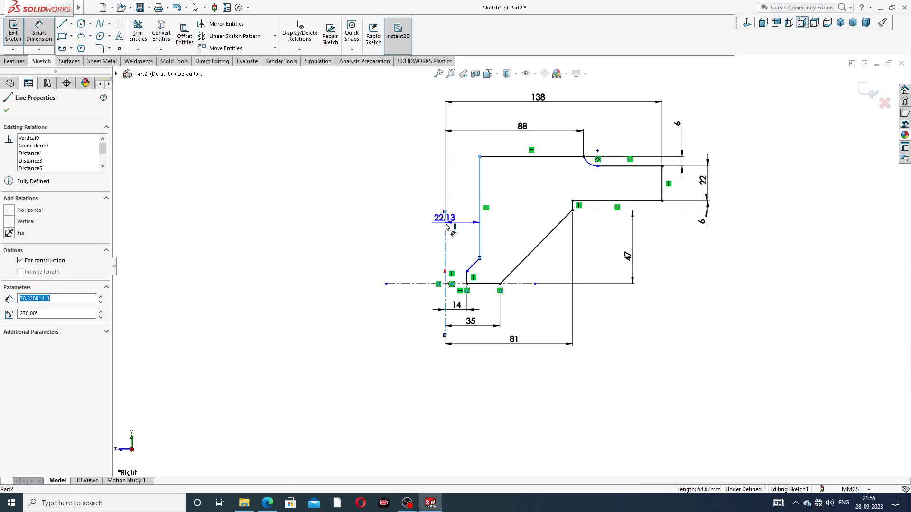
{"action": "left_click", "coordinate": [466, 210]}
{"action": "type", "text": "2"}
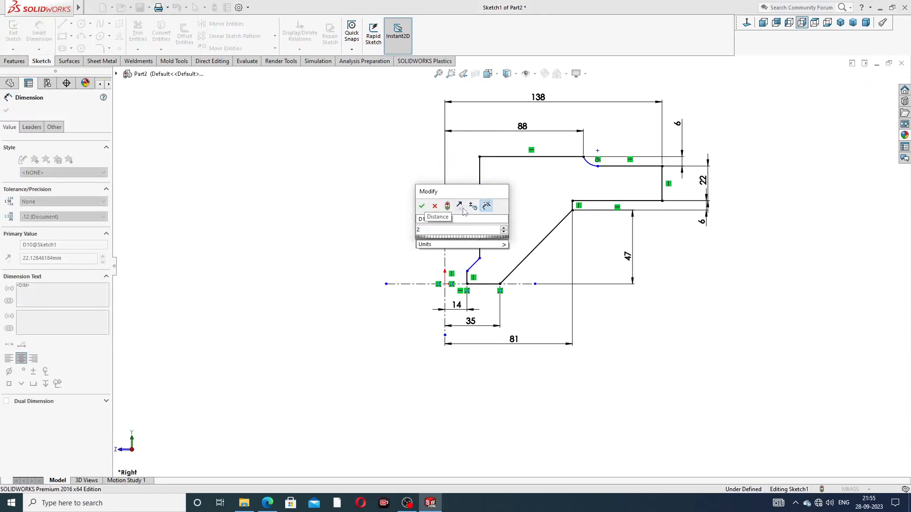
{"action": "type", "text": "8"}
{"action": "key", "text": "Return"}
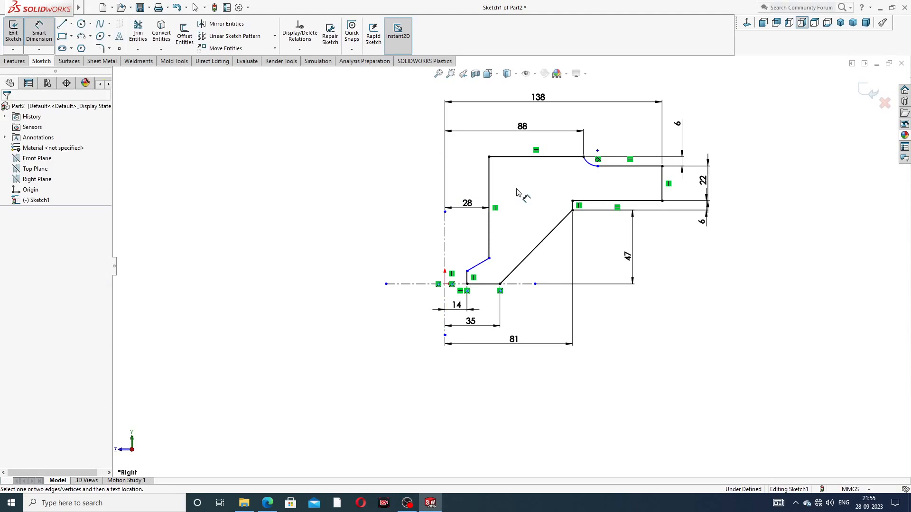
Dimension the vertical distance from the arc's lower endpoint to the top of the short inner vertical line as 48 mm
{"action": "left_click", "coordinate": [597, 166]}
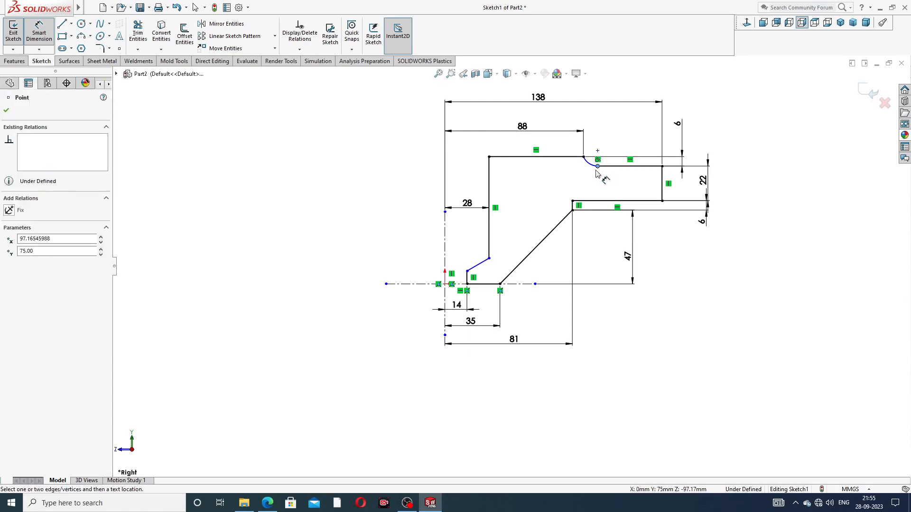
{"action": "left_click", "coordinate": [467, 272]}
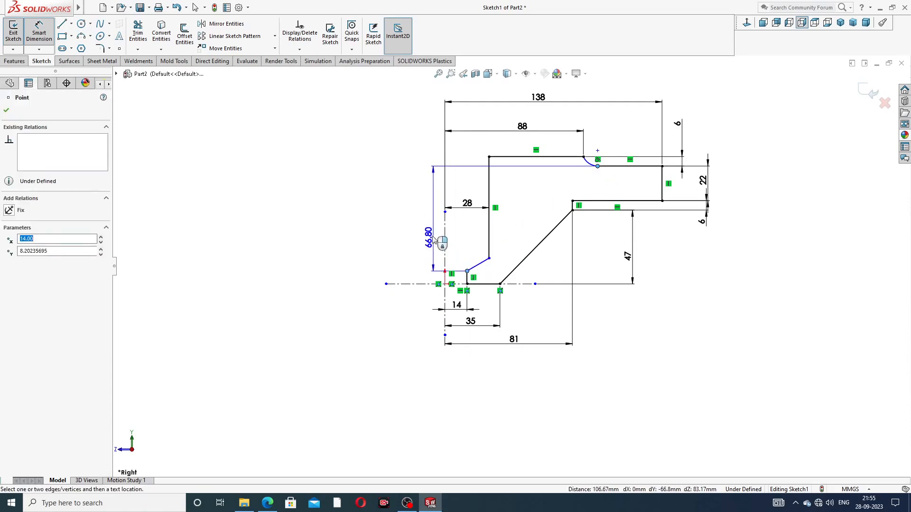
{"action": "left_click", "coordinate": [427, 221]}
{"action": "type", "text": "48"}
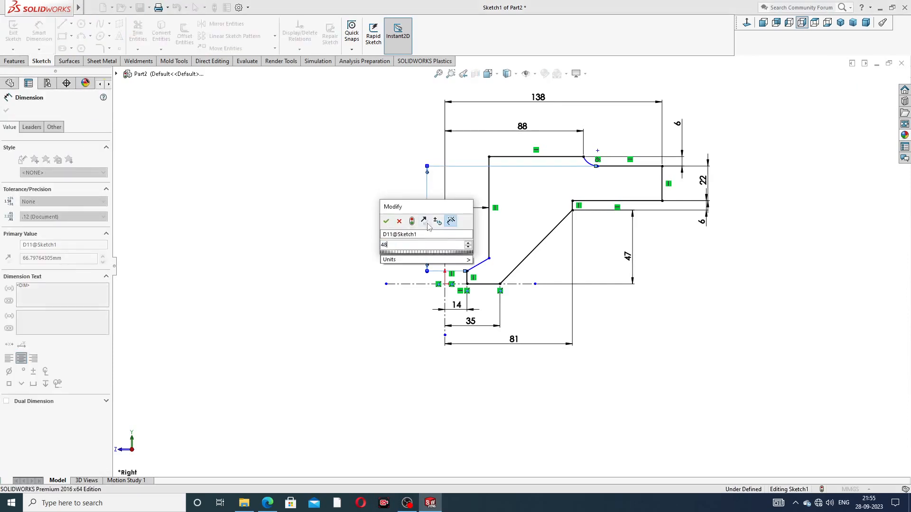
{"action": "key", "text": "Return"}
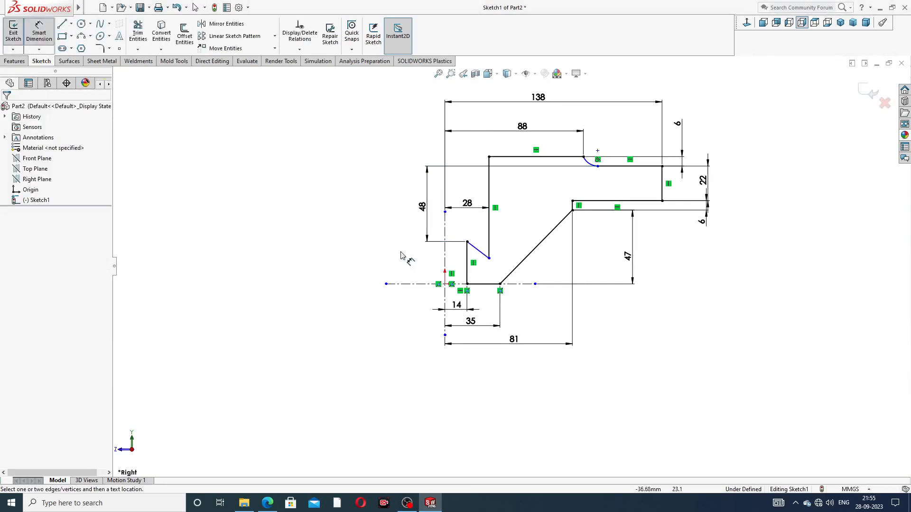
Pull the inner slant's outer endpoint up above its inner endpoint so the slant rises away from the centerline
{"action": "right_click", "coordinate": [371, 227]}
{"action": "left_click", "coordinate": [397, 143]}
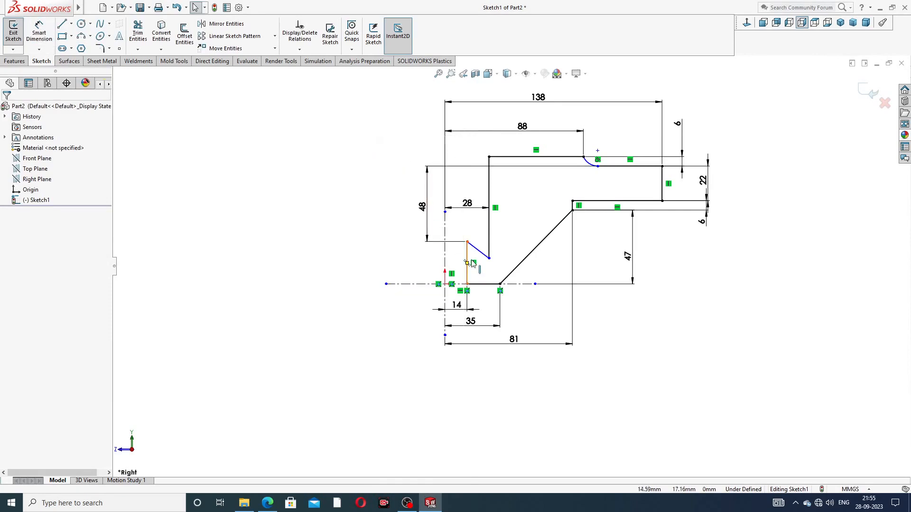
{"action": "left_click_drag", "start_coordinate": [489, 258], "coordinate": [489, 226]}
{"action": "left_click", "coordinate": [370, 220]}
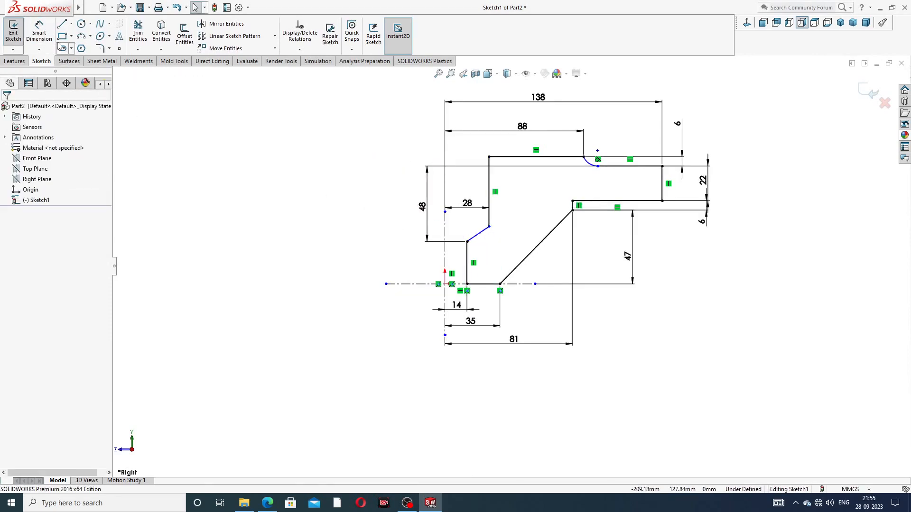
Dimension the angle between the short inner slant and the vertical centerline as 60°
{"action": "left_click", "coordinate": [38, 32]}
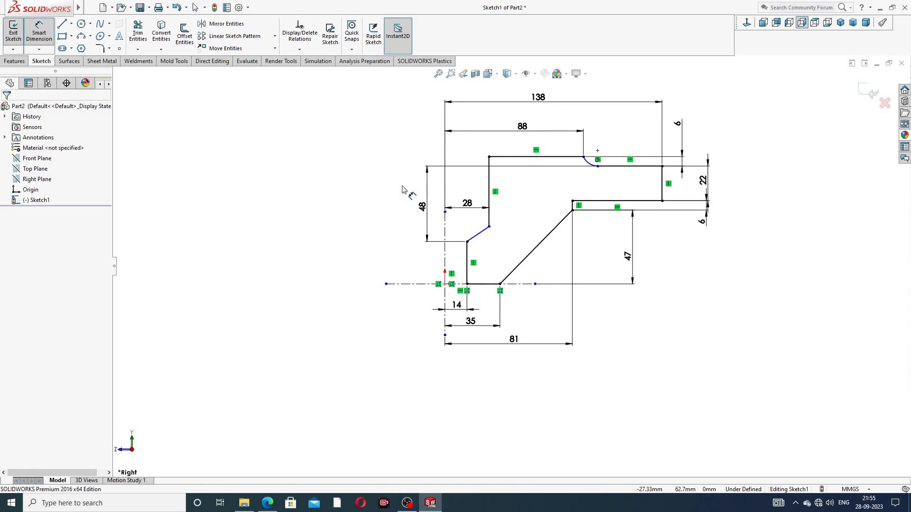
{"action": "left_click", "coordinate": [478, 234]}
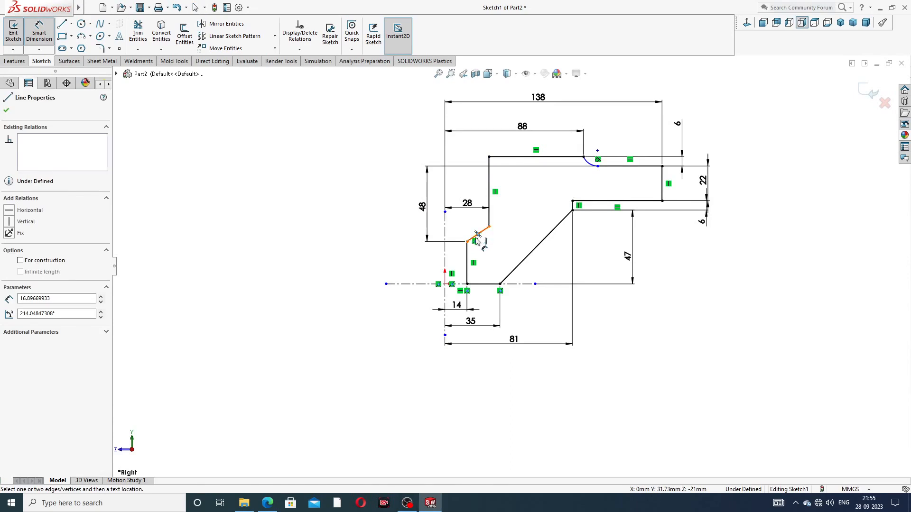
{"action": "left_click", "coordinate": [399, 226]}
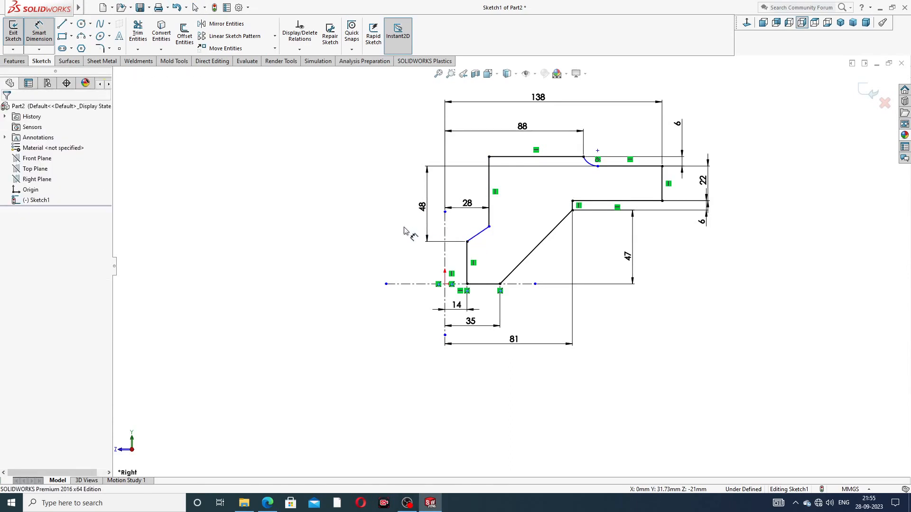
{"action": "left_click", "coordinate": [476, 236]}
{"action": "left_click", "coordinate": [445, 237]}
{"action": "left_click", "coordinate": [458, 234]}
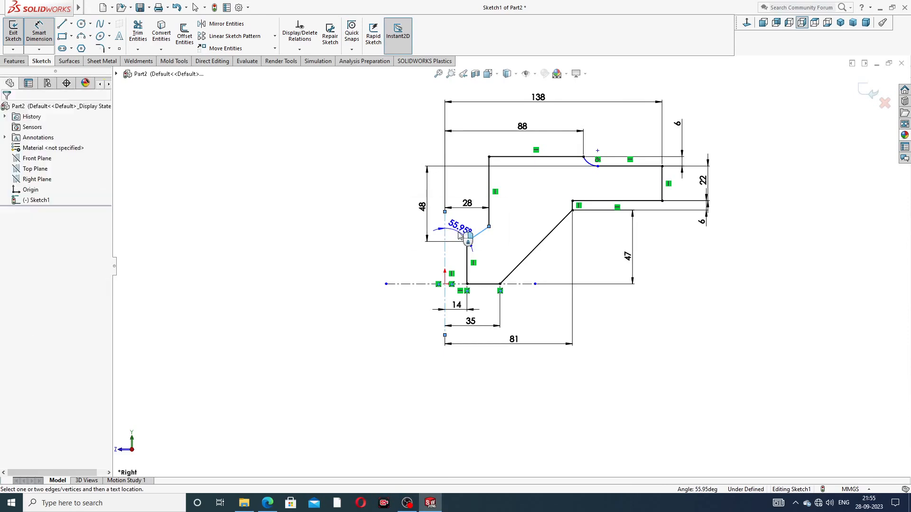
{"action": "type", "text": "60"}
{"action": "key", "text": "Return"}
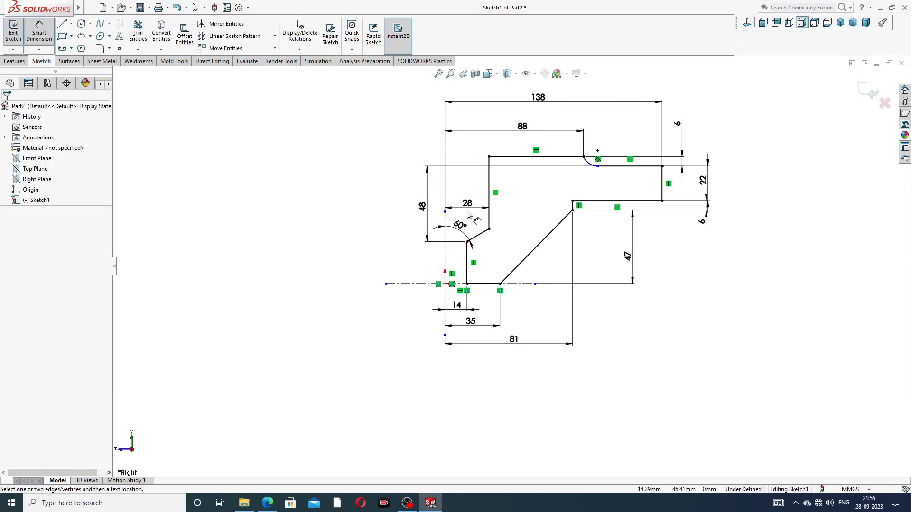
Move the 28 mm dimension higher and shift the 60° dimension outward so the two stay apart
{"action": "left_click_drag", "start_coordinate": [466, 205], "coordinate": [467, 180]}
{"action": "mouse_move", "coordinate": [460, 225]}
{"action": "left_mouse_down"}
{"action": "mouse_move", "coordinate": [462, 247]}
{"action": "mouse_move", "coordinate": [467, 220]}
{"action": "left_mouse_up"}
{"action": "left_click", "coordinate": [361, 210]}
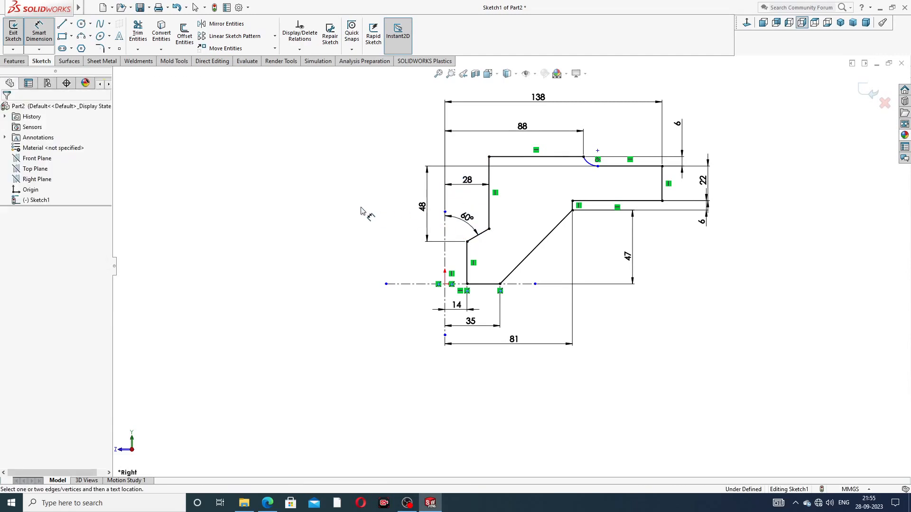
Add a horizontal relation between the arc's upper endpoint and its center point
{"action": "scroll", "coordinate": [623, 114], "scroll_direction": "down", "scroll_amount": 3}
{"action": "right_click", "coordinate": [726, 109]}
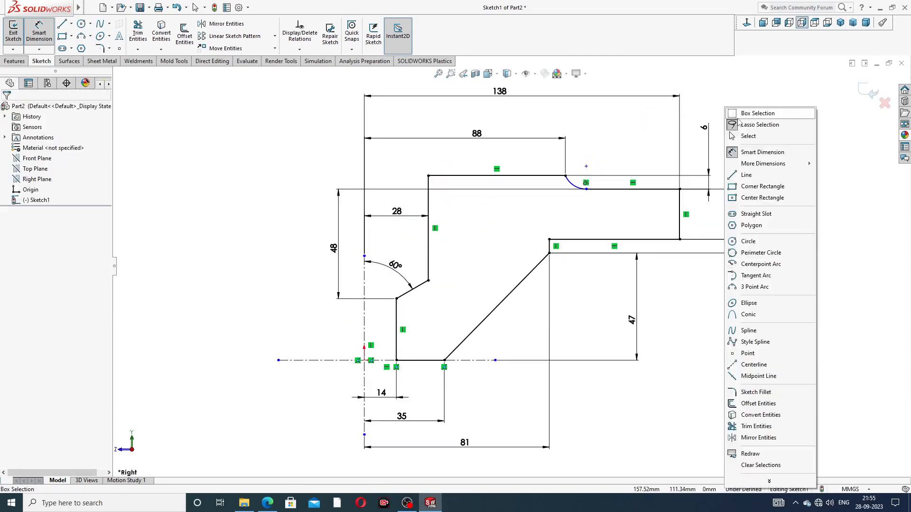
{"action": "left_click", "coordinate": [748, 136]}
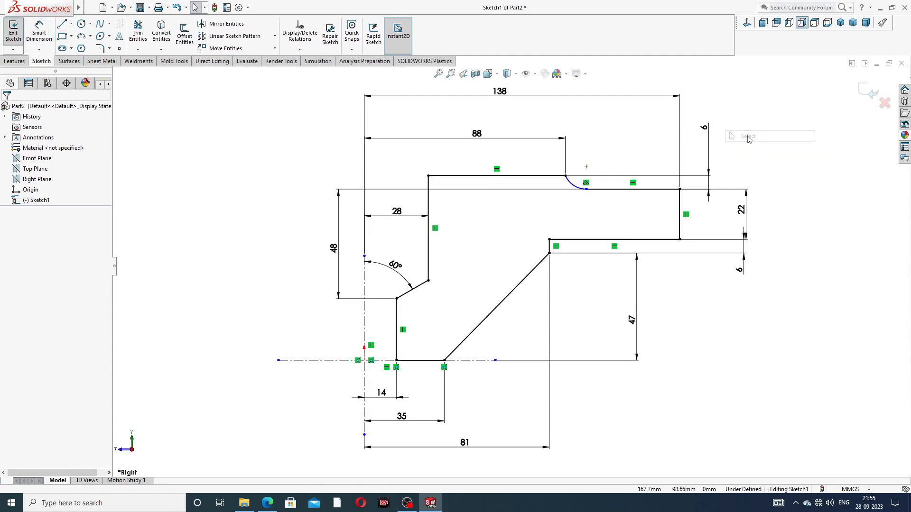
{"action": "left_click", "coordinate": [566, 176]}
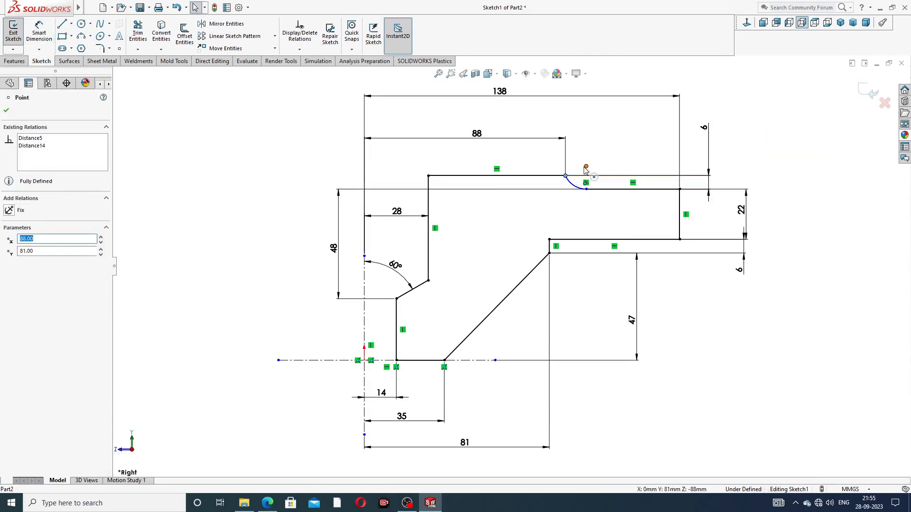
{"action": "left_click", "coordinate": [586, 166], "text": "ctrl"}
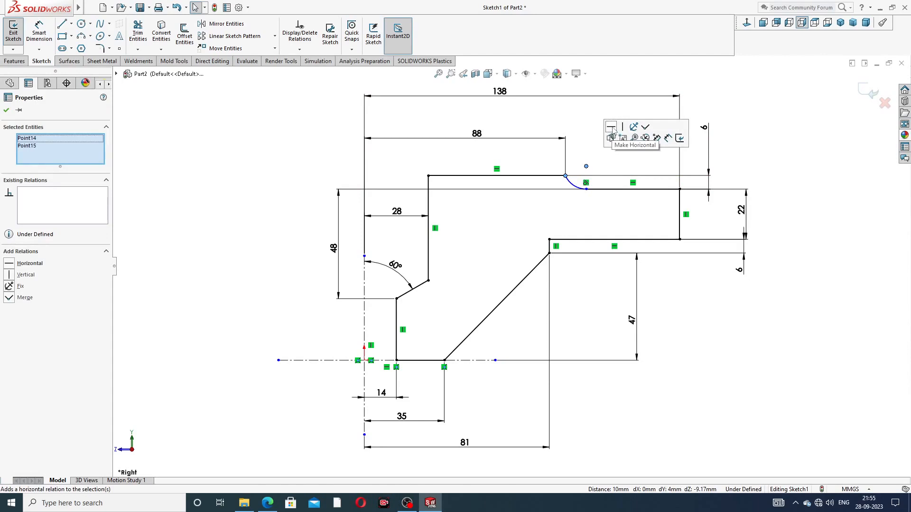
{"action": "left_click", "coordinate": [612, 128]}
{"action": "left_click", "coordinate": [750, 151]}
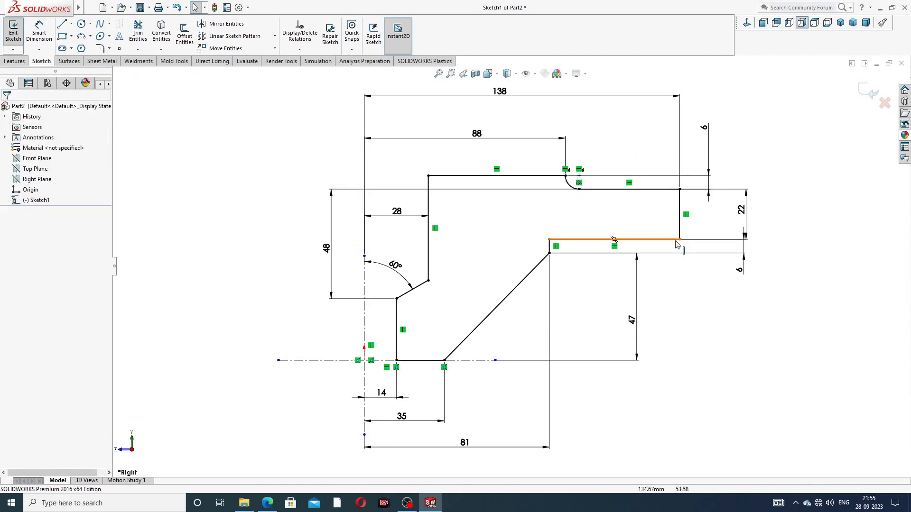
Reposition the 81, lower 6, 22 and 48 mm dimensions so they are clearly spaced around the profile
{"action": "key", "text": "f"}
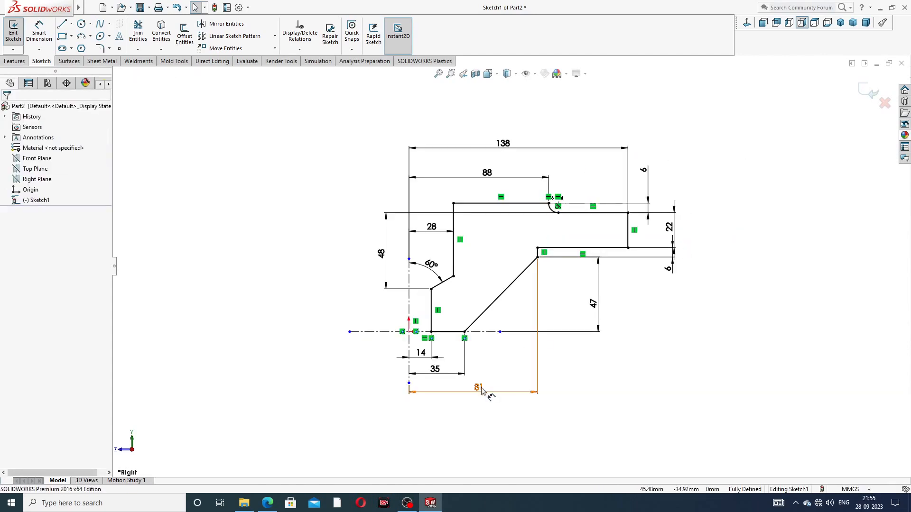
{"action": "left_click_drag", "start_coordinate": [488, 393], "coordinate": [484, 400]}
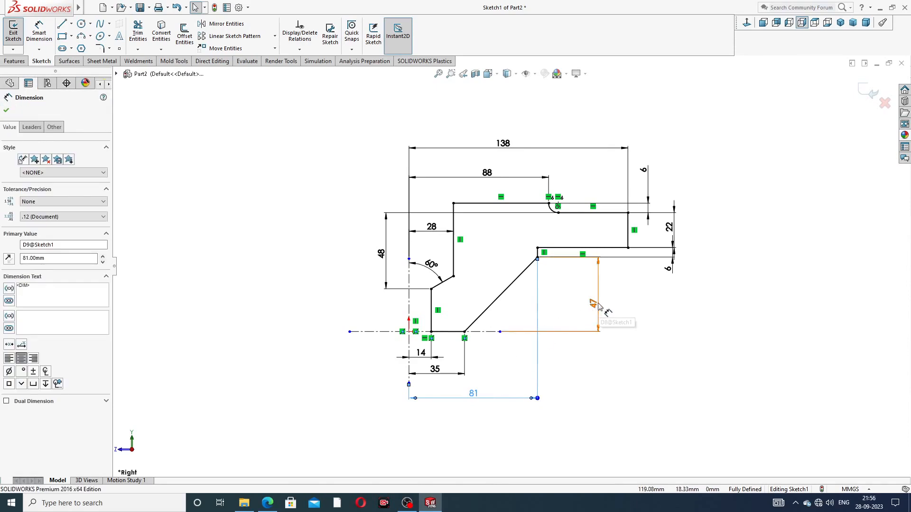
{"action": "left_click", "coordinate": [631, 315]}
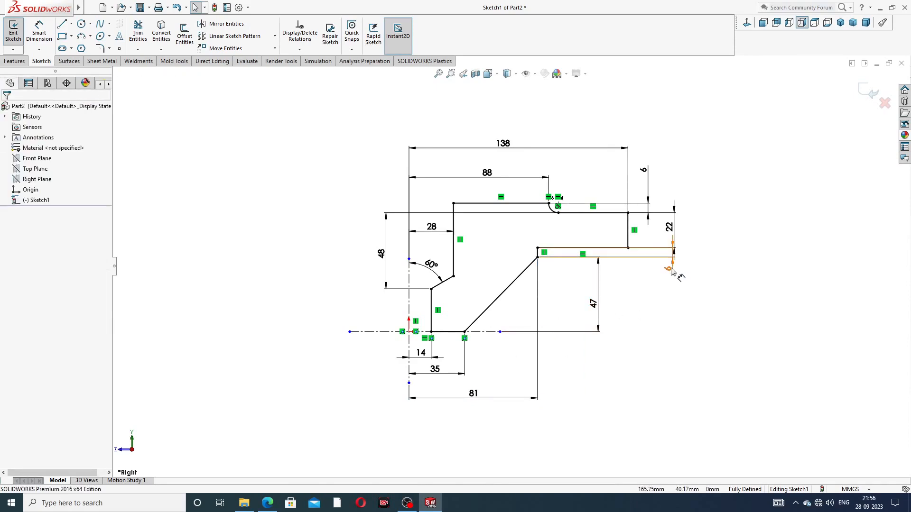
{"action": "left_click_drag", "start_coordinate": [668, 268], "coordinate": [647, 275]}
{"action": "left_click", "coordinate": [670, 298]}
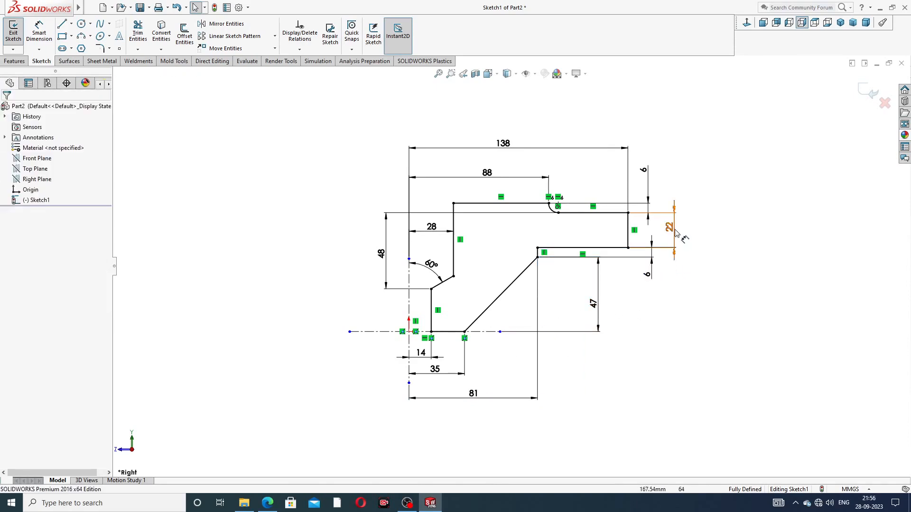
{"action": "left_click_drag", "start_coordinate": [671, 230], "coordinate": [677, 235]}
{"action": "left_click", "coordinate": [615, 233]}
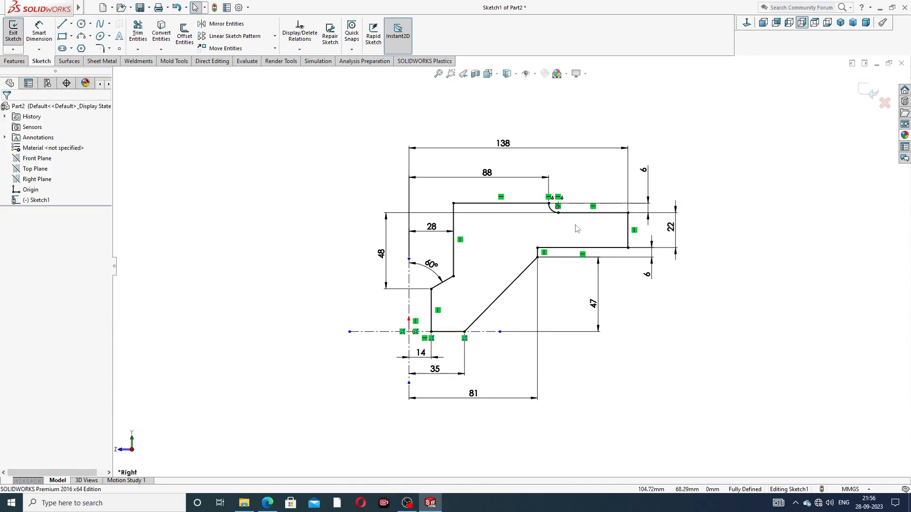
{"action": "scroll", "coordinate": [577, 229], "scroll_direction": "down", "scroll_amount": 2}
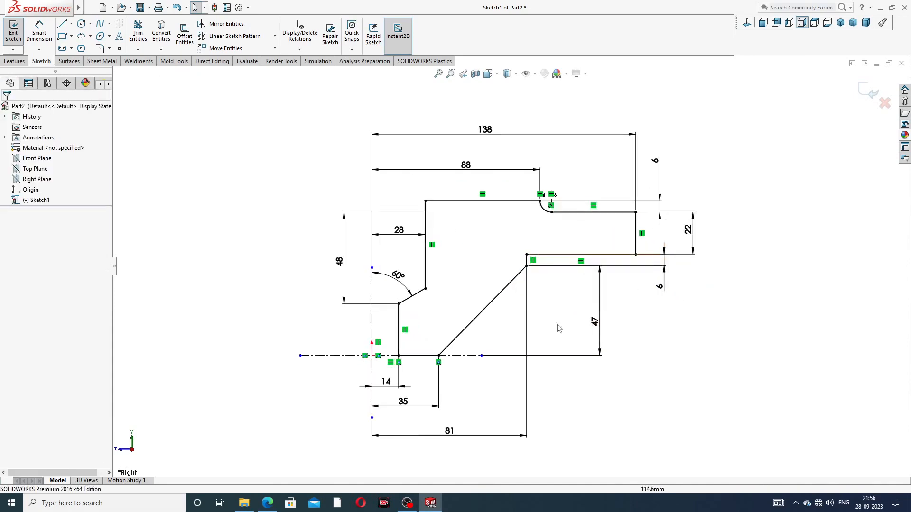
{"action": "left_click_drag", "start_coordinate": [339, 262], "coordinate": [334, 262]}
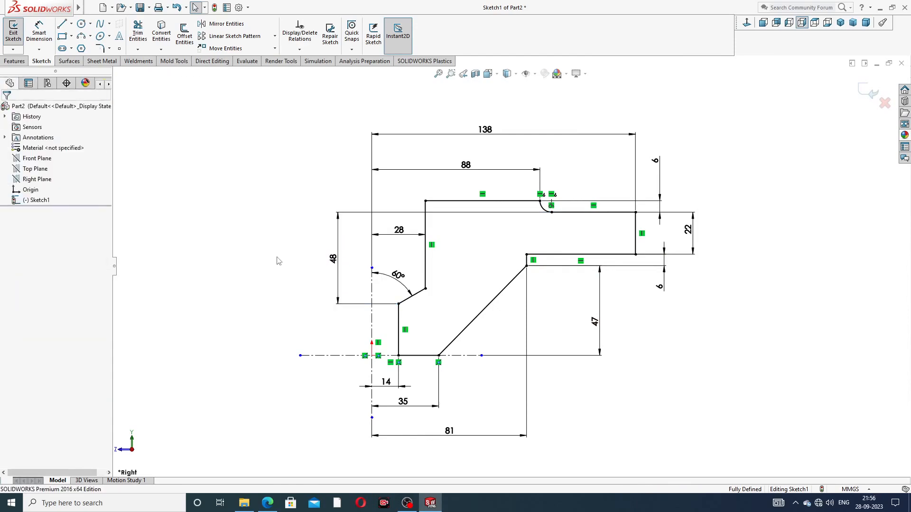
Check the valve cover drawing and revolve the sketched profile 360° about the vertical centerline
{"action": "left_click", "coordinate": [269, 502]}
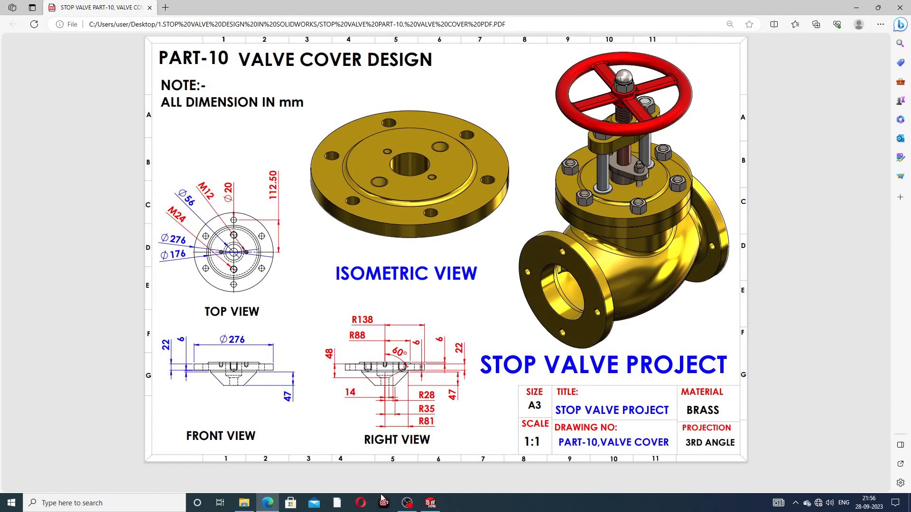
{"action": "left_click", "coordinate": [430, 503]}
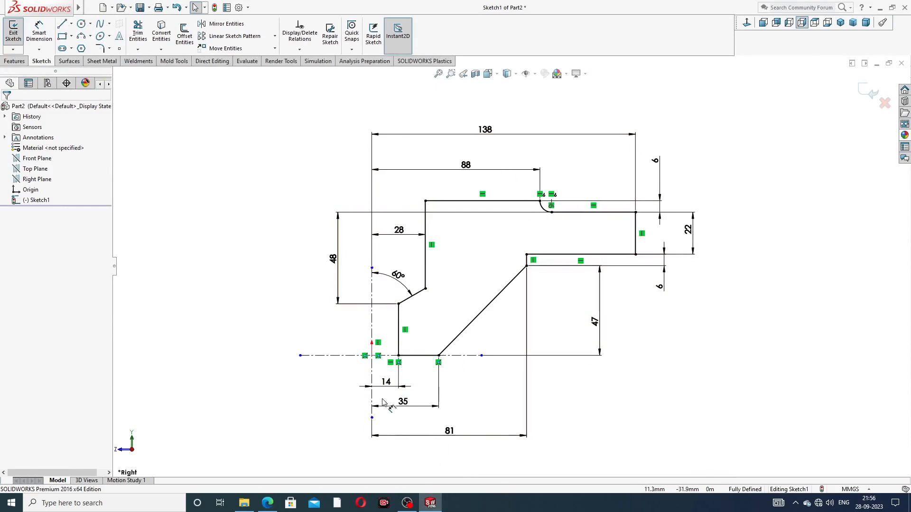
{"action": "left_click", "coordinate": [14, 61]}
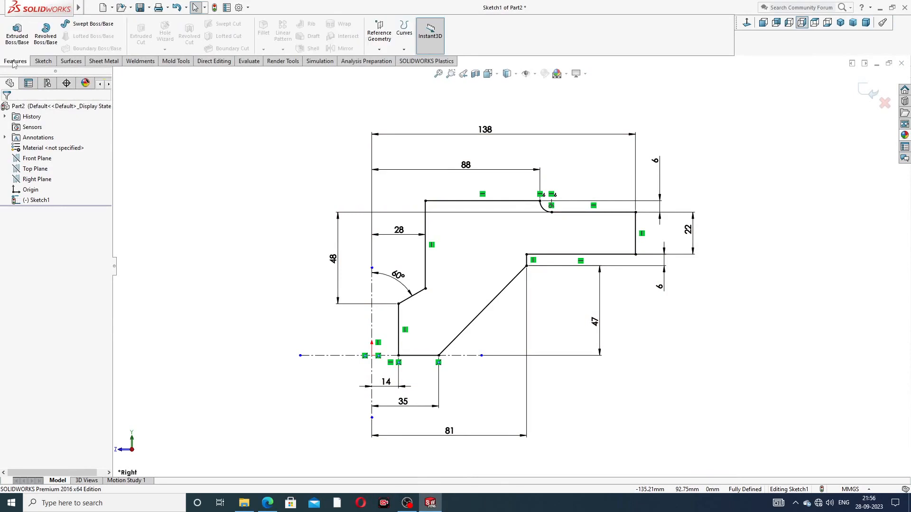
{"action": "left_click", "coordinate": [46, 36]}
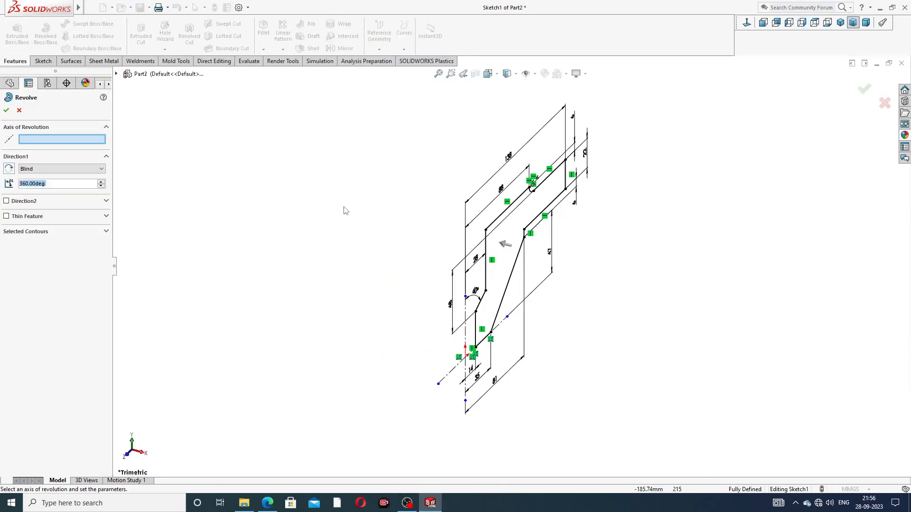
{"action": "left_click", "coordinate": [465, 313]}
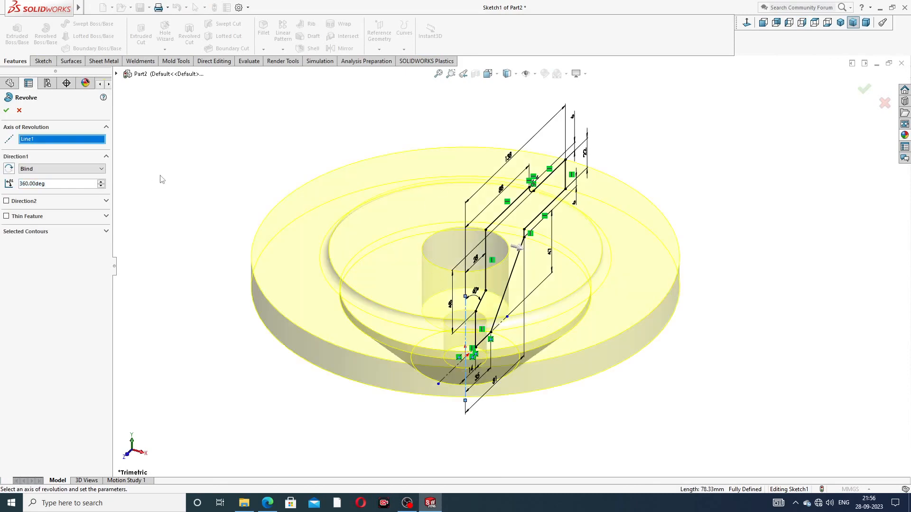
{"action": "left_click", "coordinate": [6, 110]}
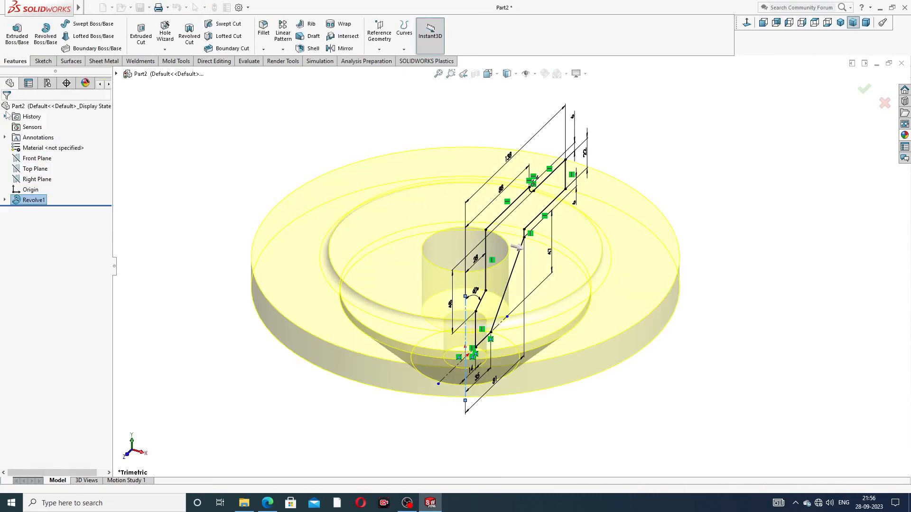
{"action": "left_click", "coordinate": [252, 163]}
Start a sketch on the flange's upper annular face and draw a vertical centerline about 116 mm long upward from the origin
{"action": "mouse_move", "coordinate": [365, 240]}
{"action": "middle_mouse_down"}
{"action": "mouse_move", "coordinate": [433, 106]}
{"action": "mouse_move", "coordinate": [429, 184]}
{"action": "mouse_move", "coordinate": [464, 162]}
{"action": "mouse_move", "coordinate": [439, 177]}
{"action": "middle_mouse_up"}
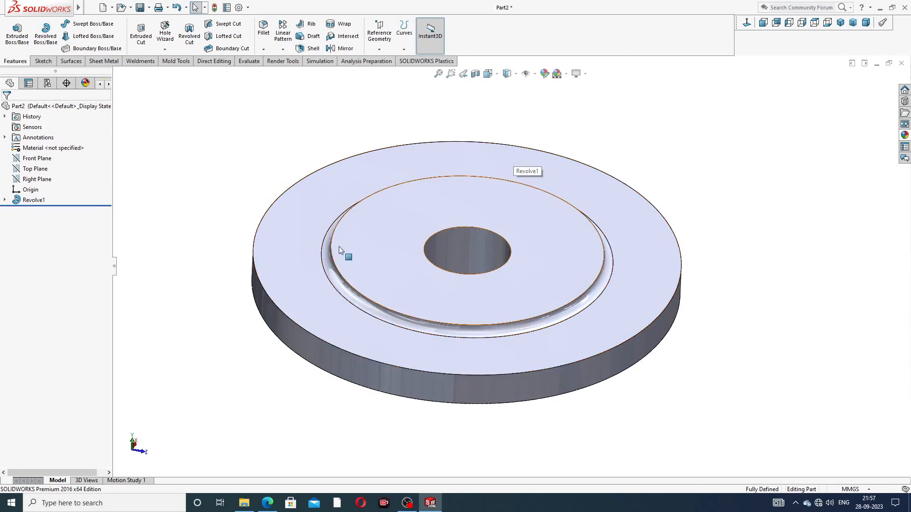
{"action": "left_click", "coordinate": [295, 243]}
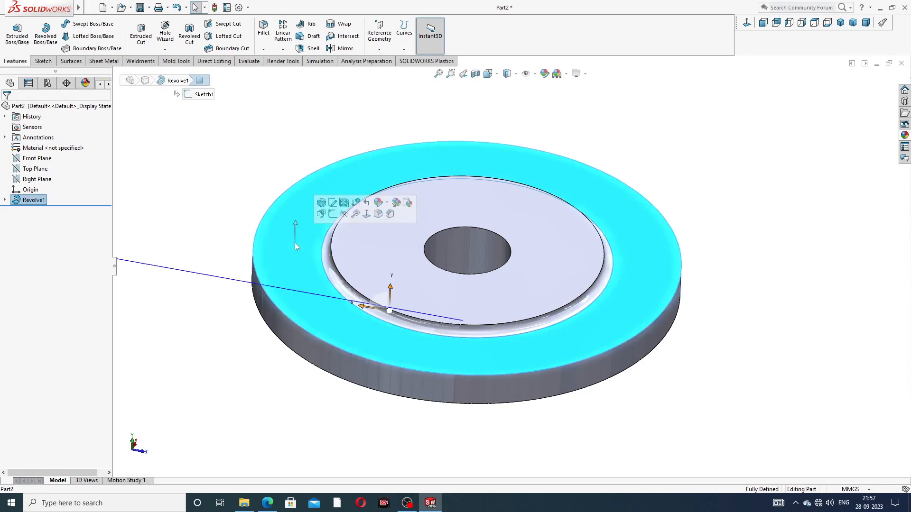
{"action": "left_click", "coordinate": [338, 217]}
{"action": "left_click", "coordinate": [746, 22]}
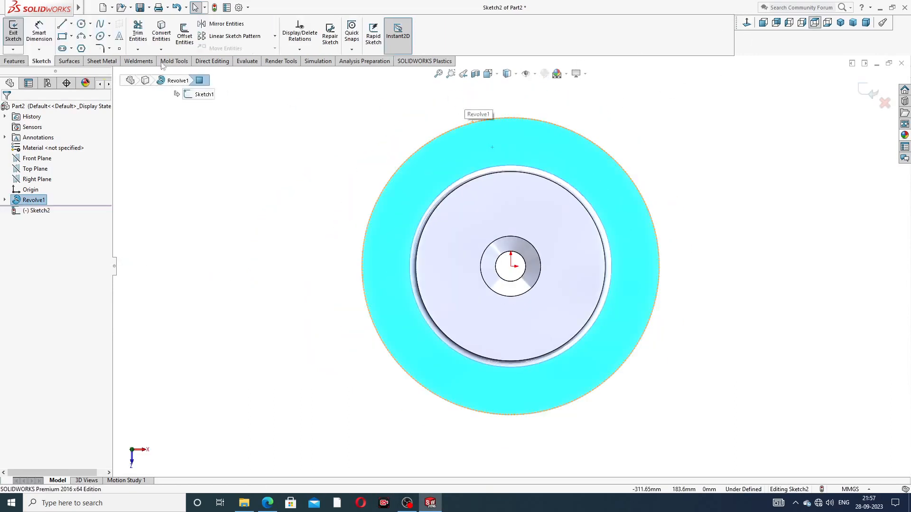
{"action": "left_click", "coordinate": [71, 24]}
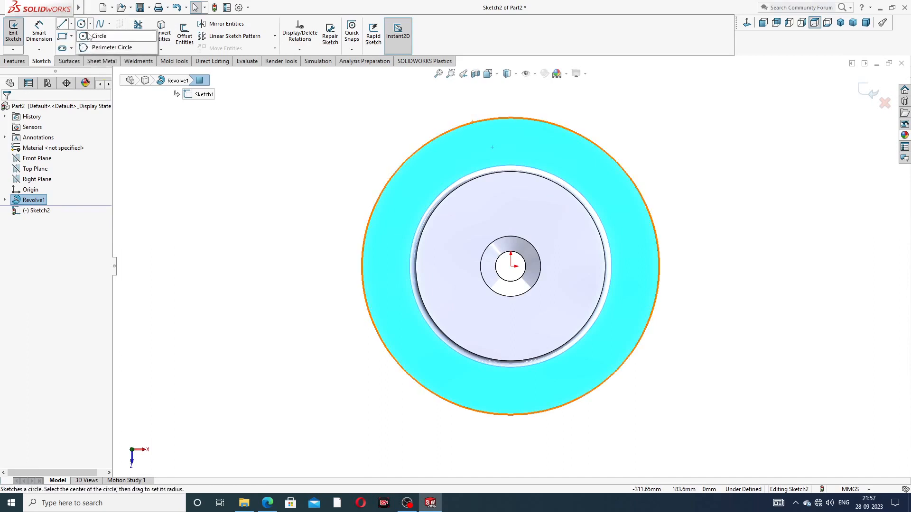
{"action": "left_click", "coordinate": [93, 50]}
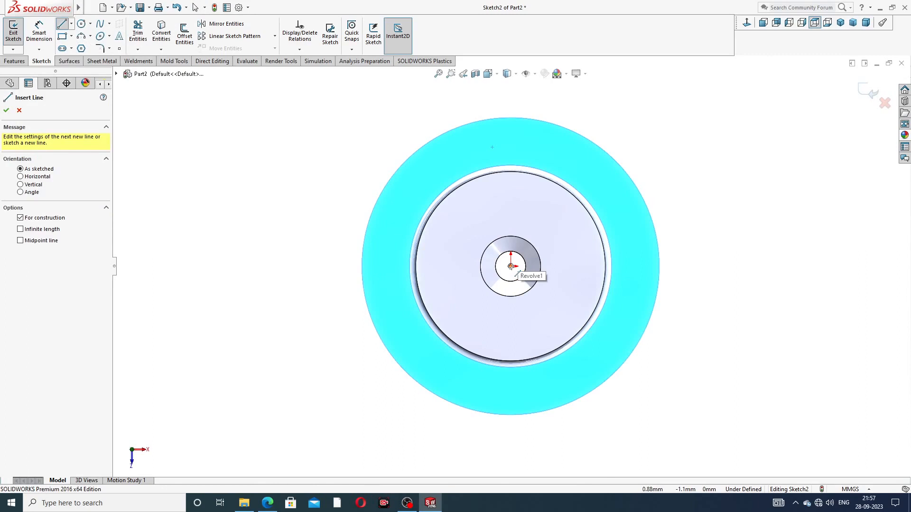
{"action": "left_click", "coordinate": [511, 266]}
{"action": "left_click", "coordinate": [511, 142]}
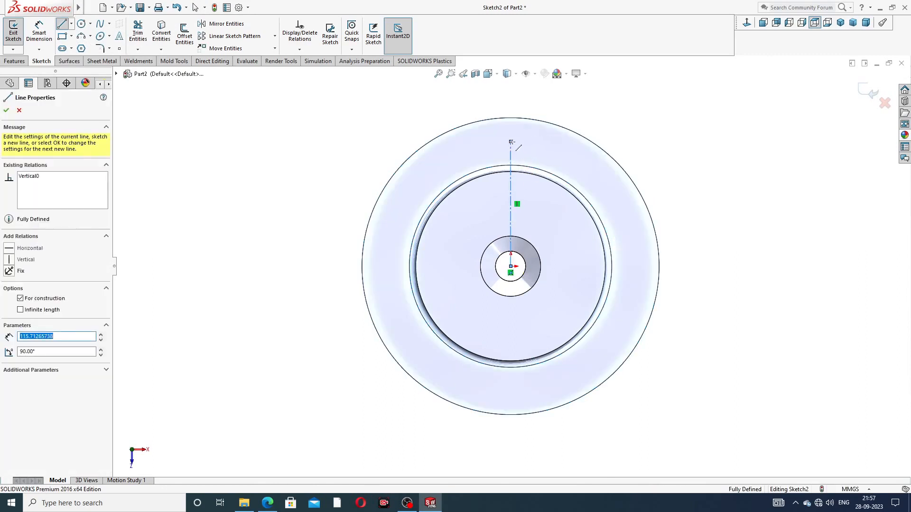
{"action": "right_click", "coordinate": [626, 92]}
{"action": "left_click", "coordinate": [634, 109]}
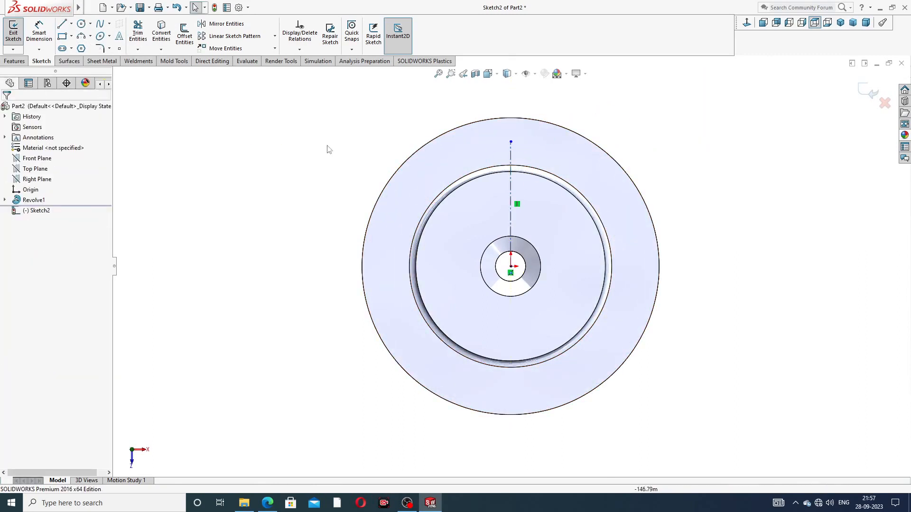
Consult the drawing for the bolt holes and sketch a circle about 20 mm in diameter centered on the centerline's outer endpoint
{"action": "left_click", "coordinate": [267, 503]}
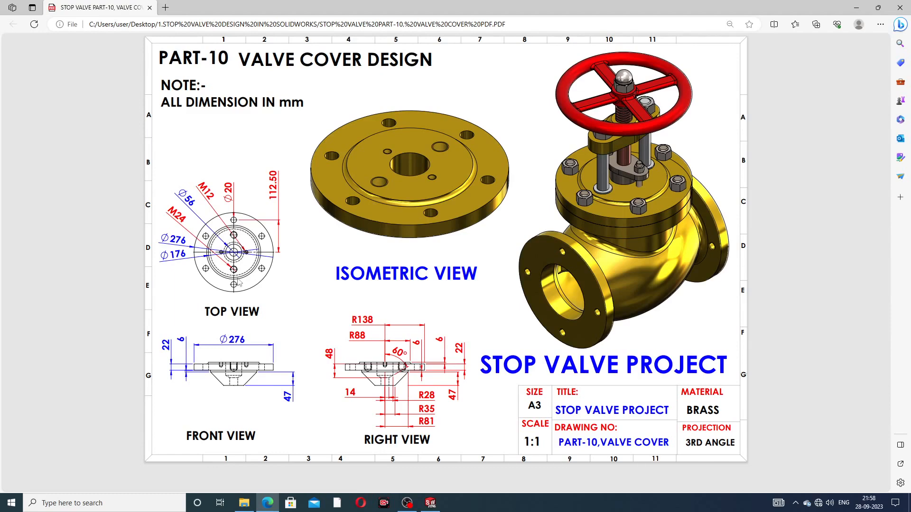
{"action": "left_click", "coordinate": [430, 502]}
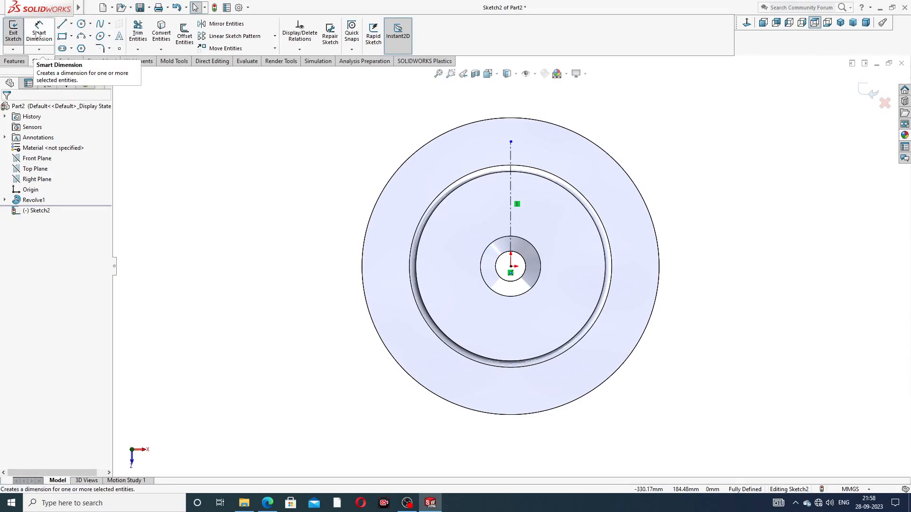
{"action": "left_click", "coordinate": [81, 23]}
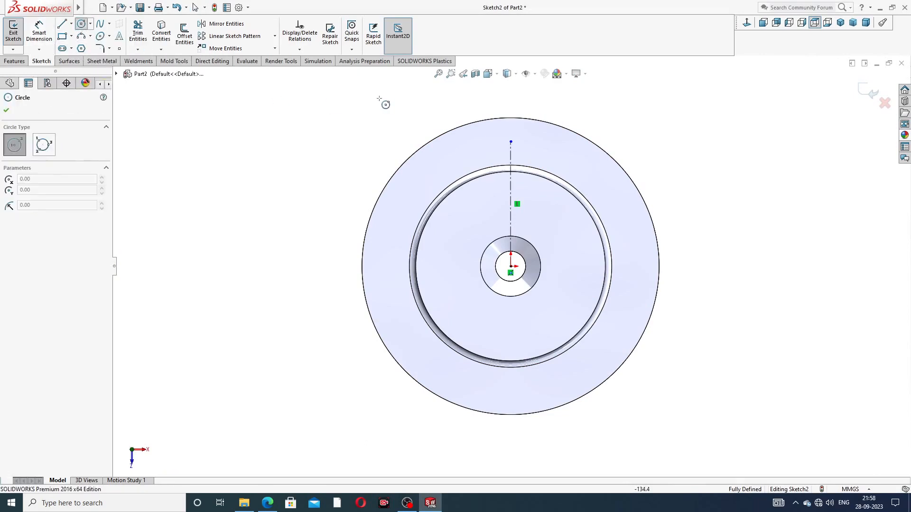
{"action": "left_click", "coordinate": [510, 142]}
{"action": "left_click", "coordinate": [520, 141]}
{"action": "right_click", "coordinate": [581, 113]}
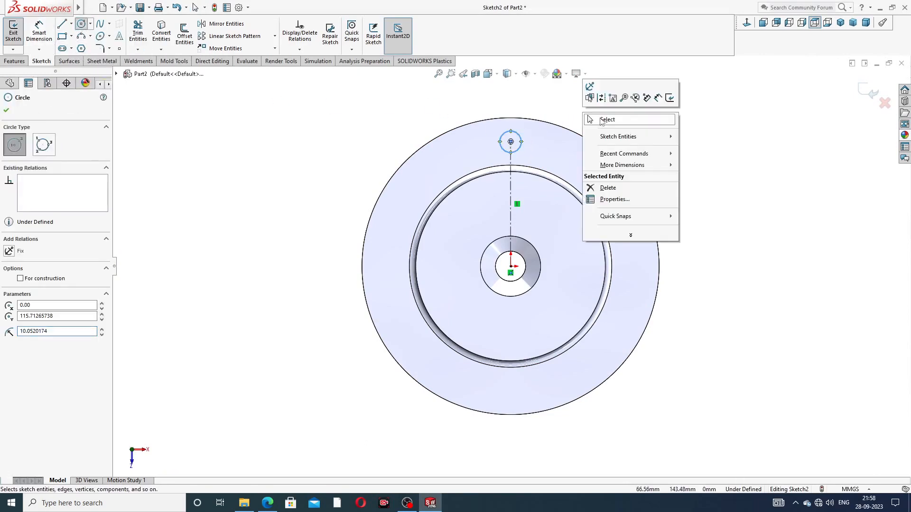
{"action": "left_click", "coordinate": [602, 122]}
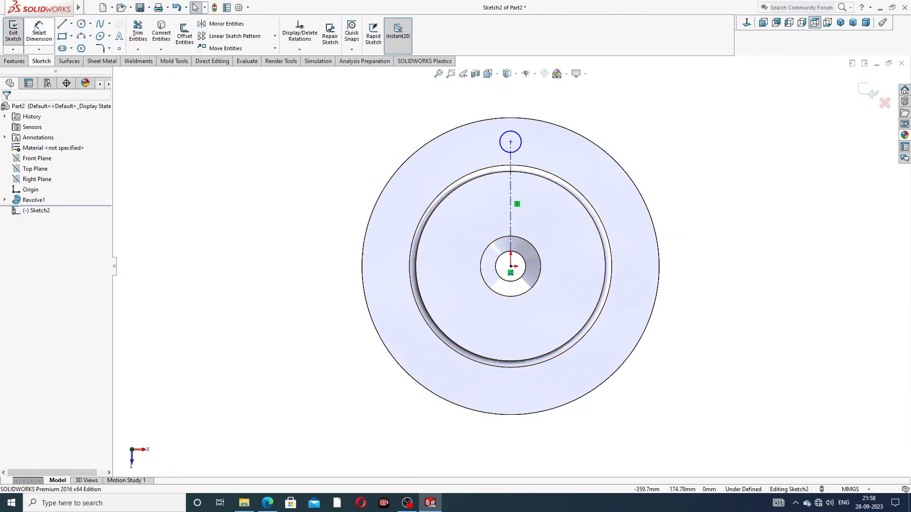
Dimension the distance from the origin to the hole circle's center as 112.5 mm
{"action": "left_click", "coordinate": [39, 33]}
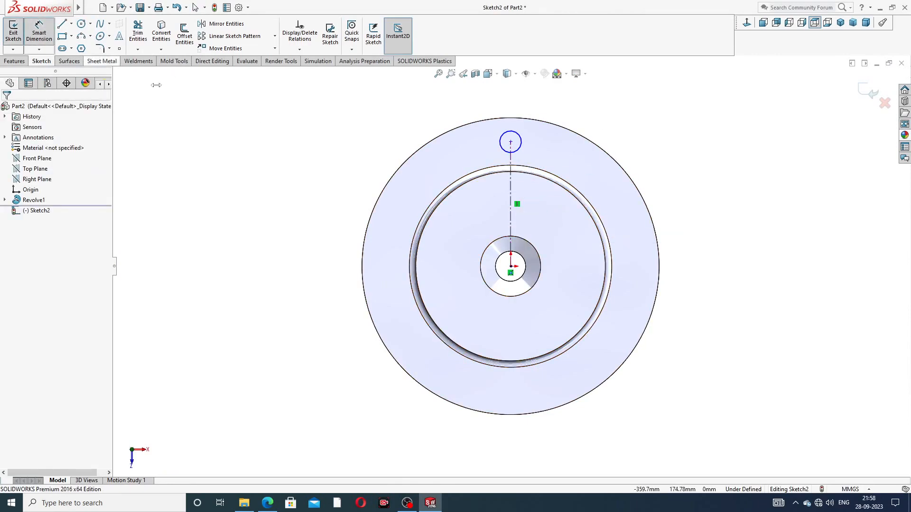
{"action": "left_click", "coordinate": [510, 142]}
{"action": "left_click", "coordinate": [511, 267]}
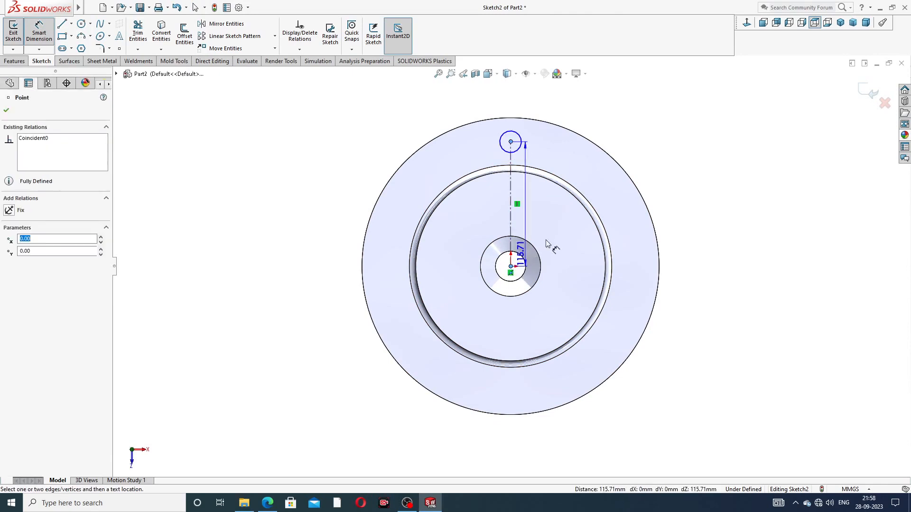
{"action": "left_click", "coordinate": [669, 204]}
{"action": "type", "text": "112.5"}
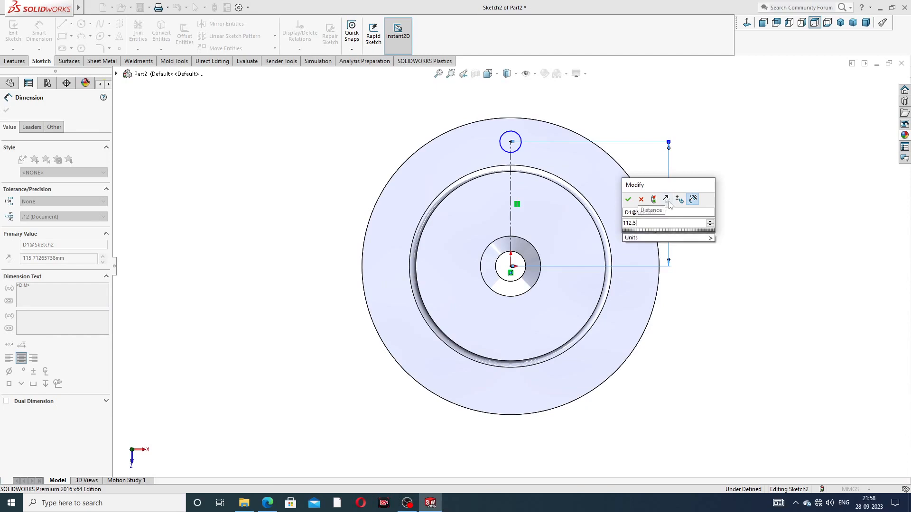
{"action": "key", "text": "Return"}
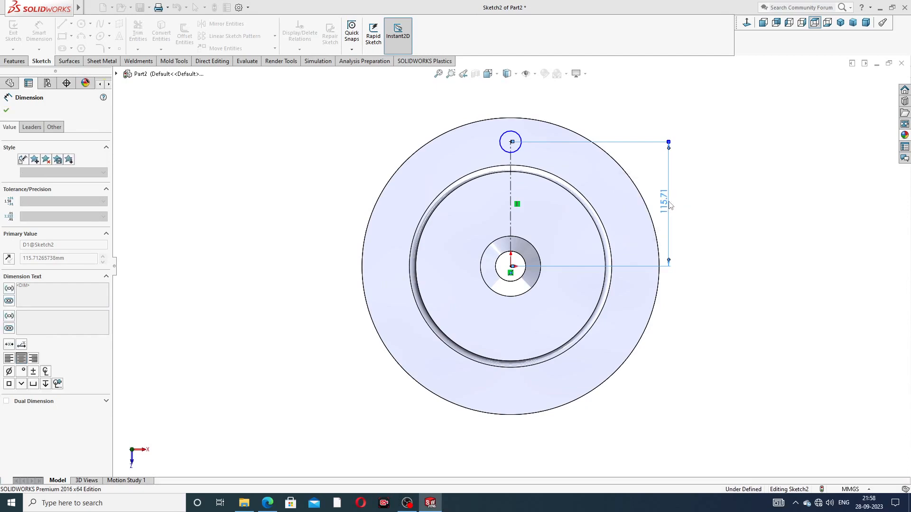
{"action": "left_click", "coordinate": [701, 153]}
Dimension the hole circle's diameter as 20 mm
{"action": "left_click", "coordinate": [521, 141]}
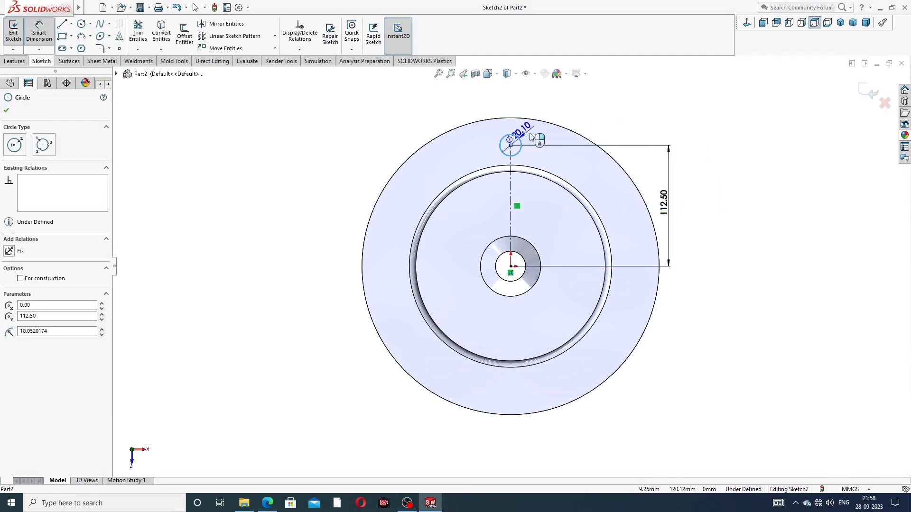
{"action": "left_click", "coordinate": [550, 95]}
{"action": "type", "text": "20"}
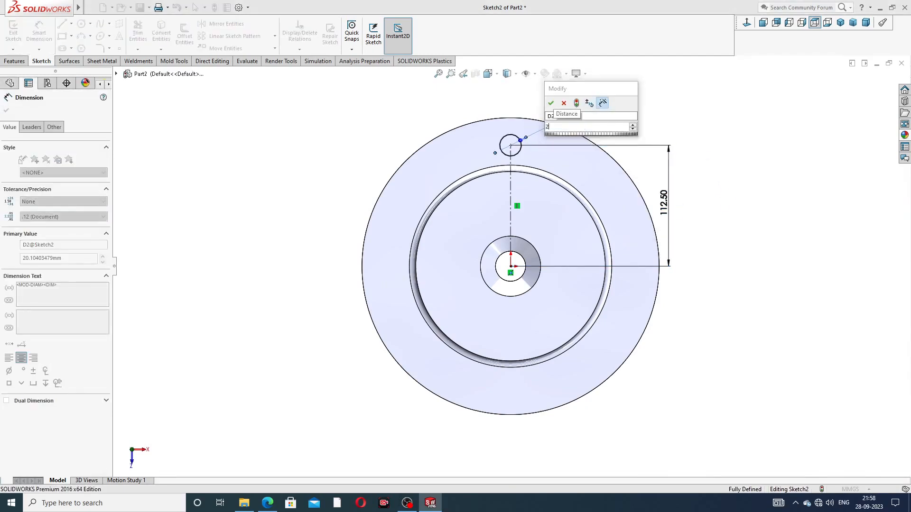
{"action": "key", "text": "Return"}
{"action": "left_click", "coordinate": [718, 114]}
{"action": "right_click", "coordinate": [718, 113]}
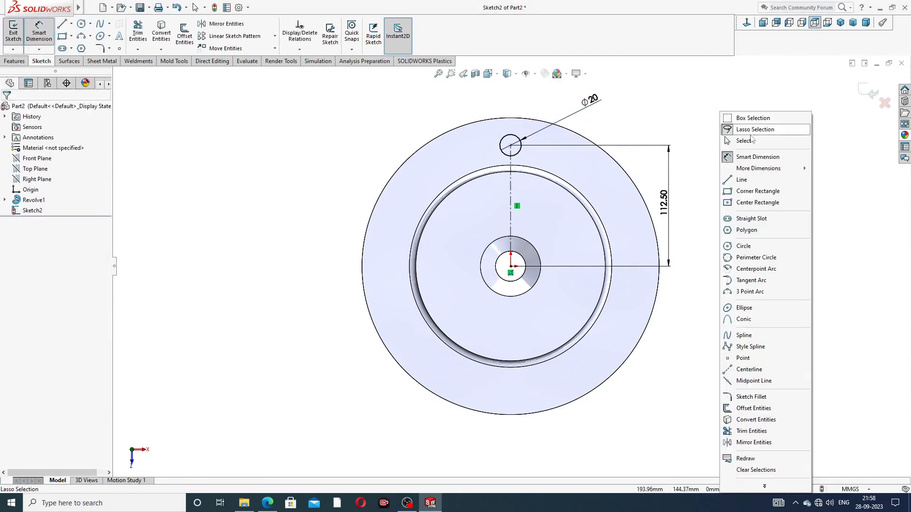
{"action": "left_click", "coordinate": [739, 141]}
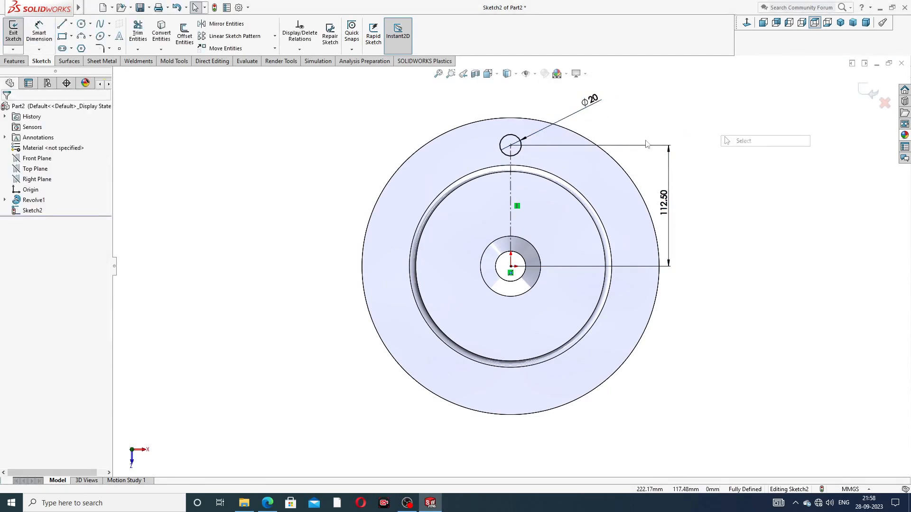
Create a circular sketch pattern of the 20 mm circle around the origin with 6 equally spaced instances over 360°
{"action": "left_click", "coordinate": [274, 36]}
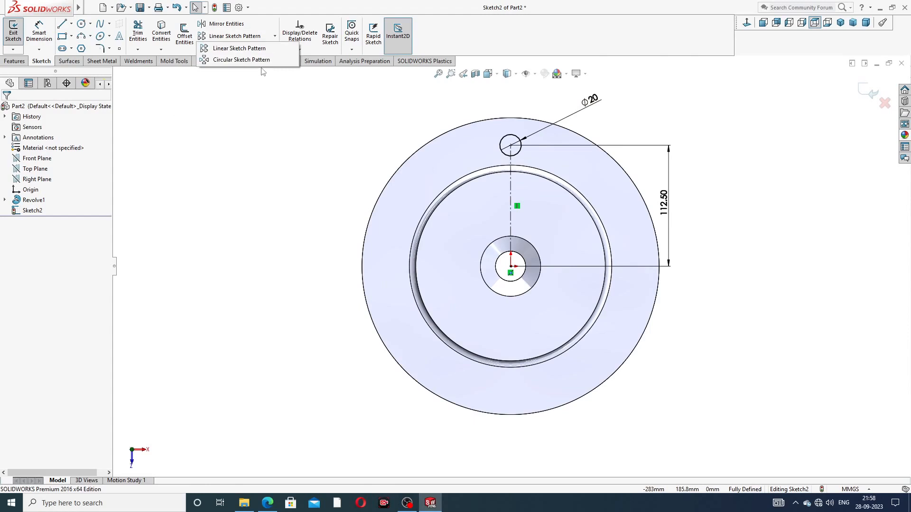
{"action": "left_click", "coordinate": [261, 61]}
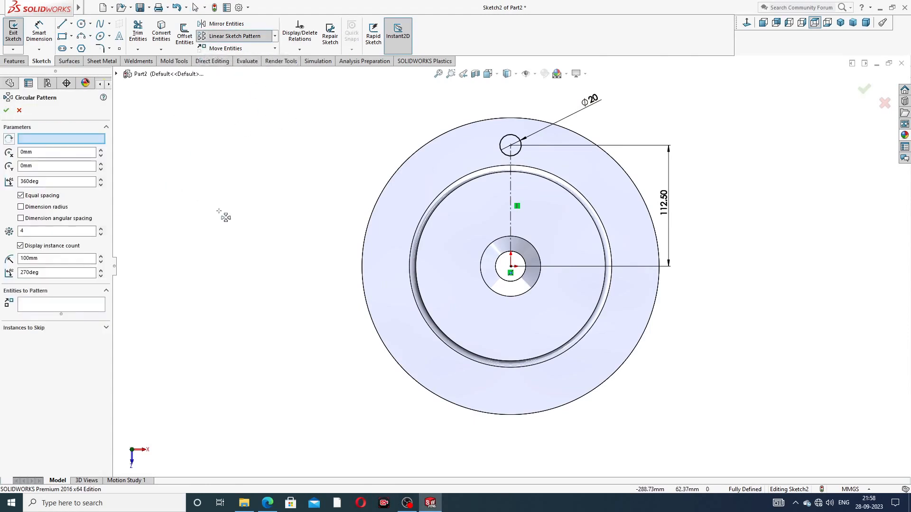
{"action": "left_click", "coordinate": [74, 306]}
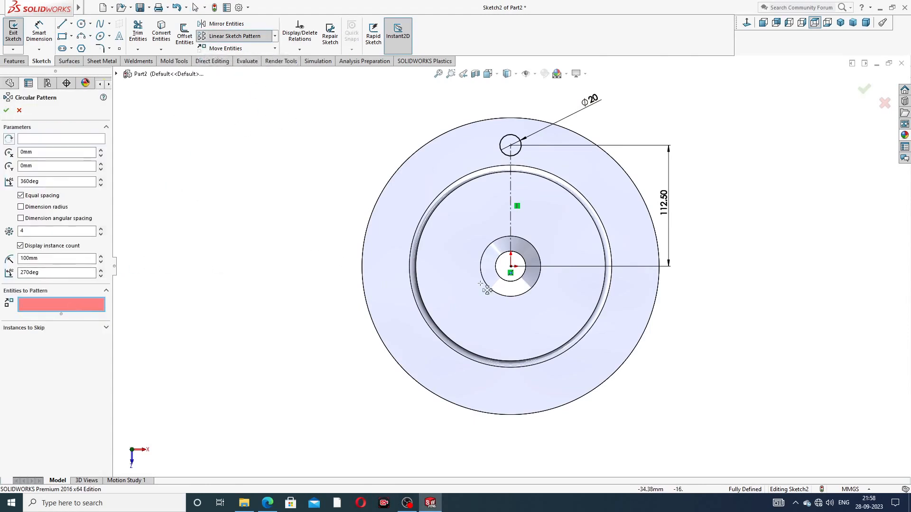
{"action": "left_click", "coordinate": [516, 159]}
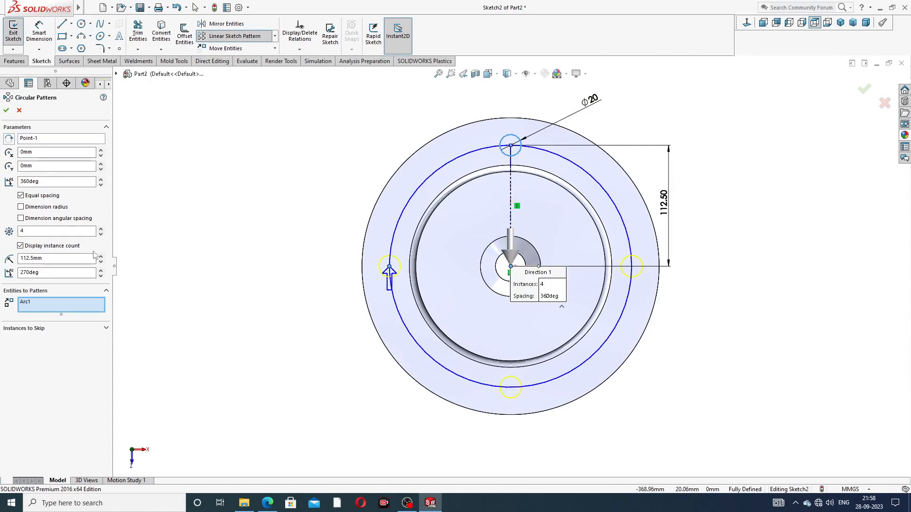
{"action": "left_click", "coordinate": [100, 229]}
{"action": "left_click", "coordinate": [100, 229]}
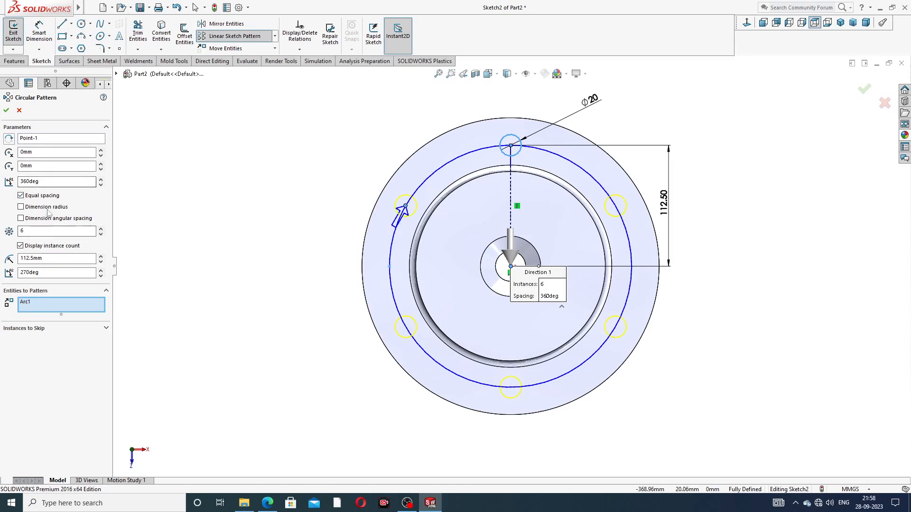
{"action": "left_click", "coordinate": [6, 110]}
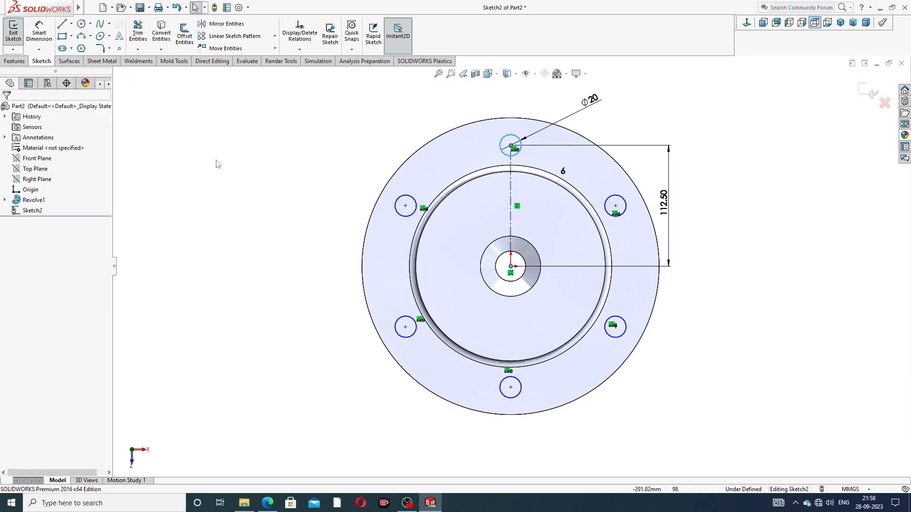
Cut the six patterned 20 mm circles through the whole flange with an Extruded Cut set to Through All
{"action": "left_click", "coordinate": [16, 63]}
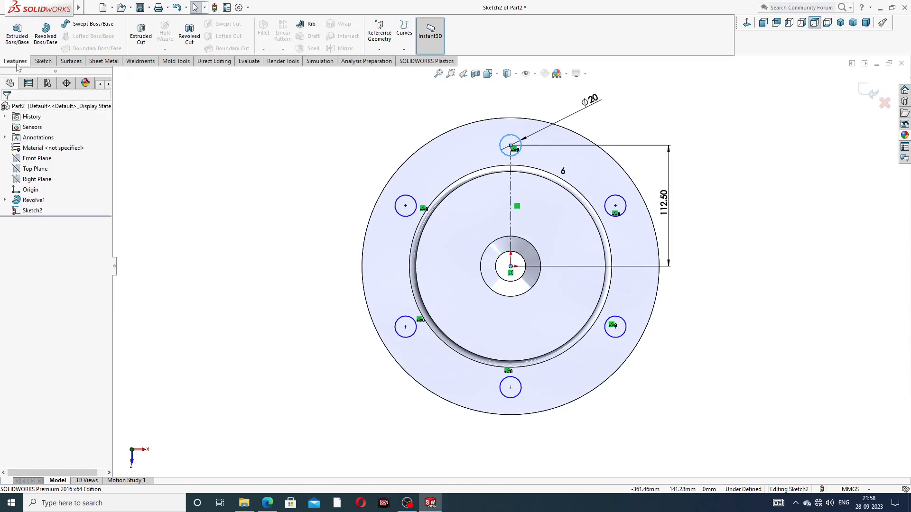
{"action": "left_click", "coordinate": [141, 34]}
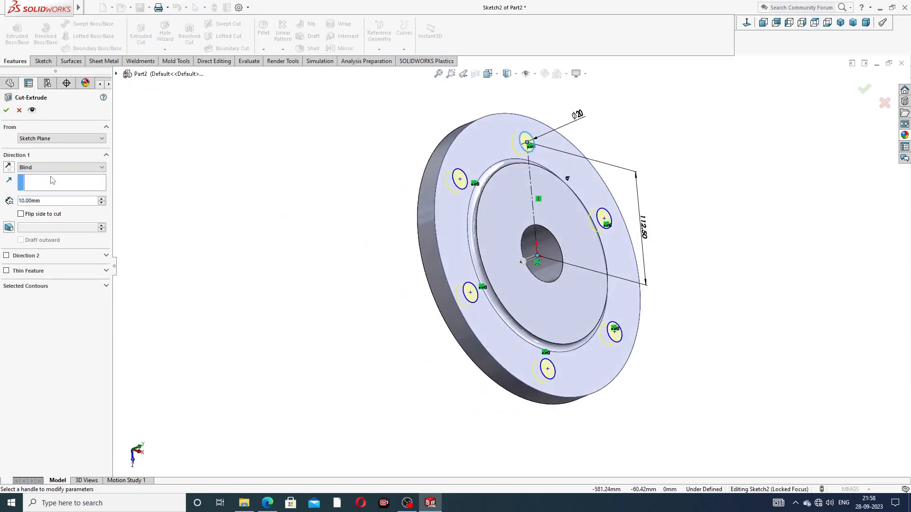
{"action": "left_click", "coordinate": [52, 168]}
{"action": "left_click", "coordinate": [52, 180]}
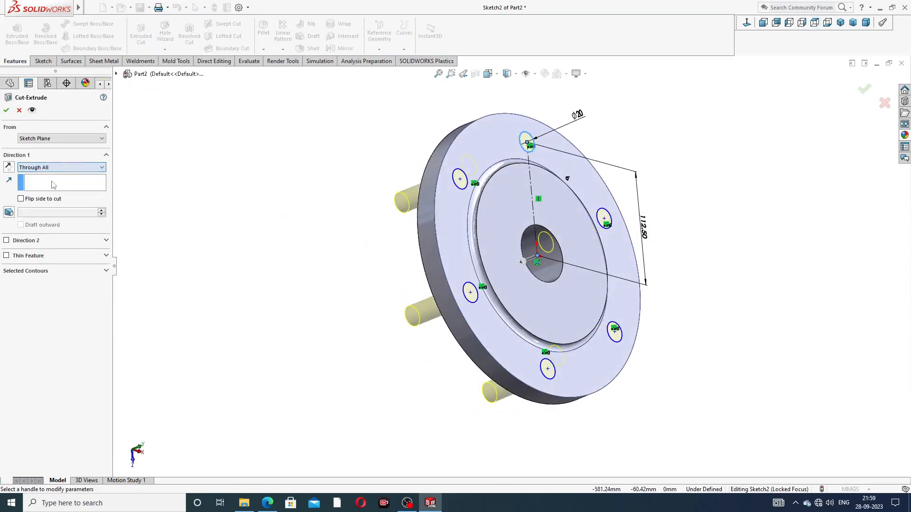
{"action": "left_click", "coordinate": [6, 110]}
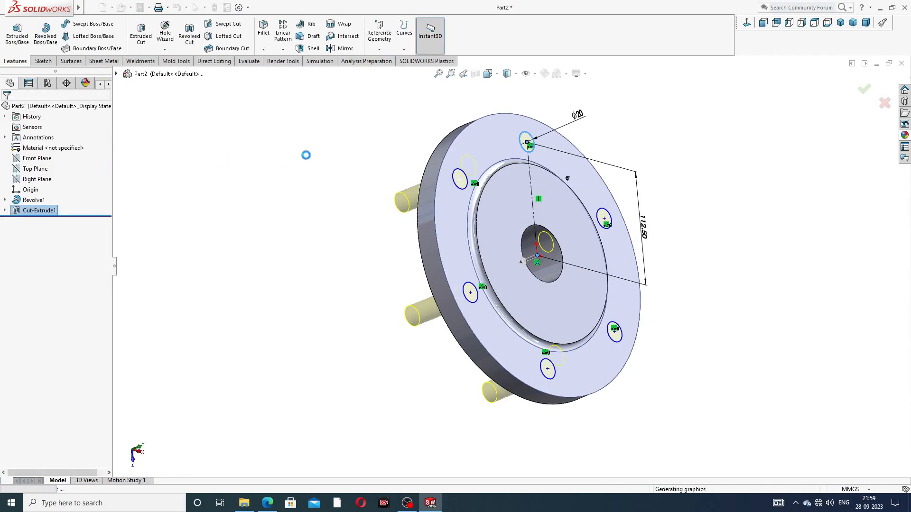
Examine the cover's bolt holes, raised face and central bore from an angle and face-on
{"action": "middle_click_drag", "start_coordinate": [347, 211], "coordinate": [368, 214]}
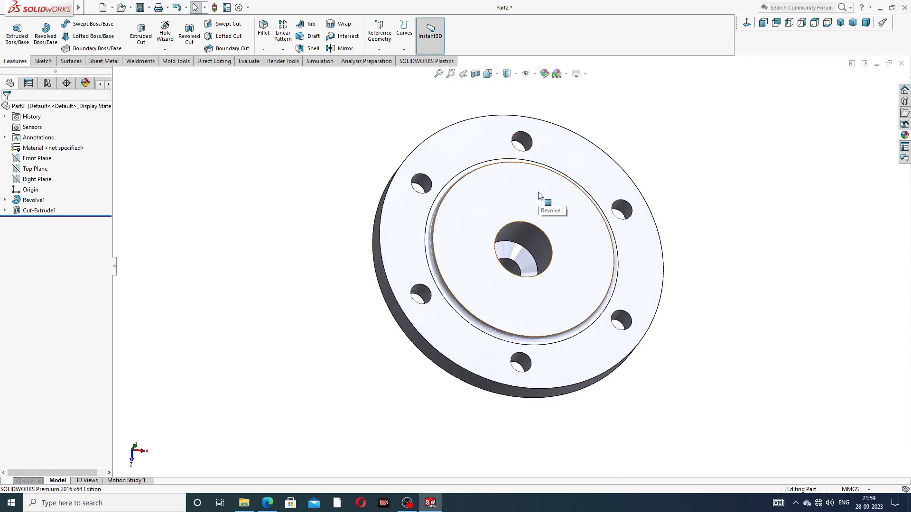
{"action": "left_click", "coordinate": [487, 200]}
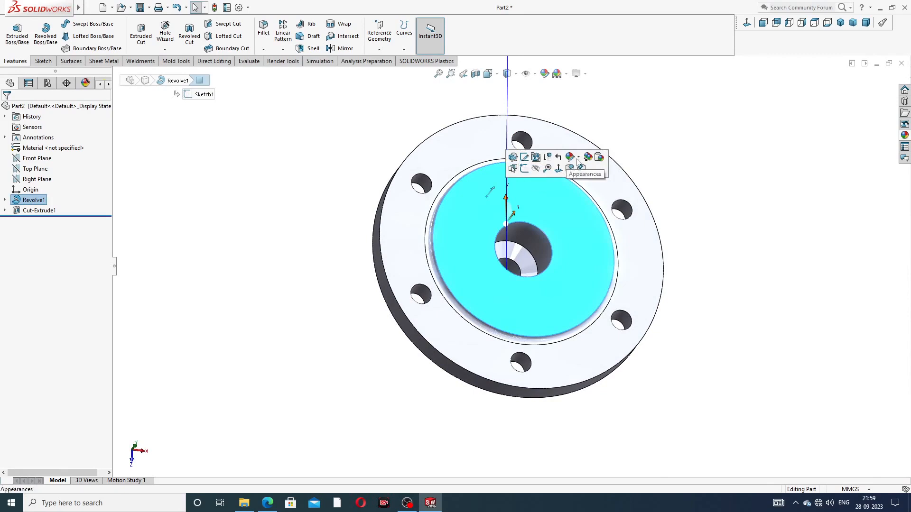
{"action": "left_click", "coordinate": [656, 142]}
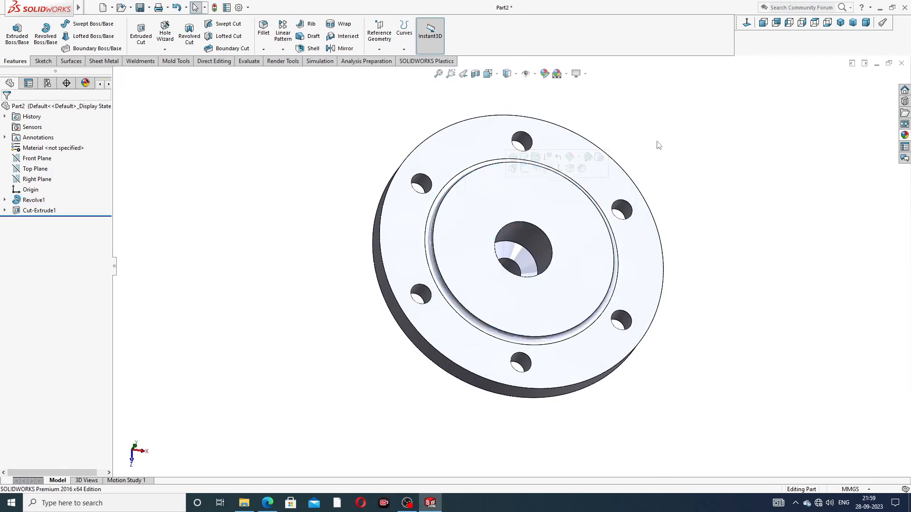
{"action": "left_click", "coordinate": [746, 22]}
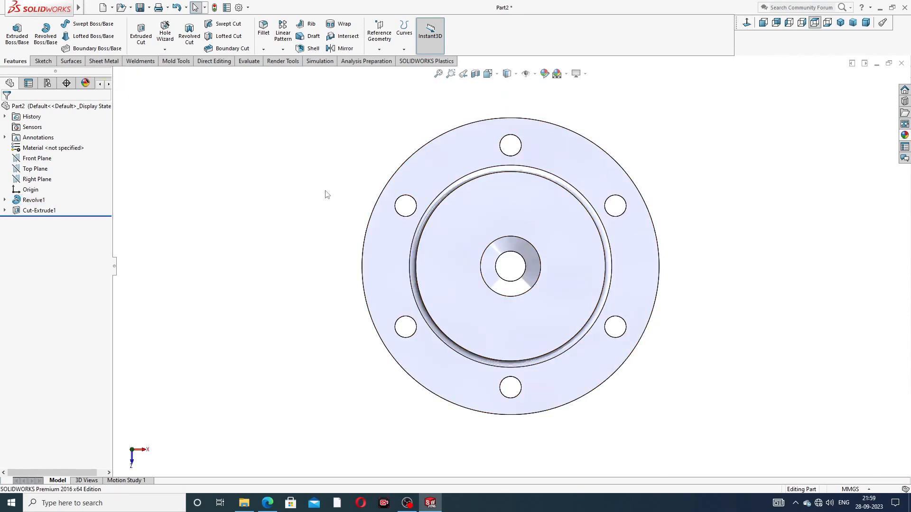
{"action": "middle_click_drag", "start_coordinate": [398, 258], "coordinate": [401, 223]}
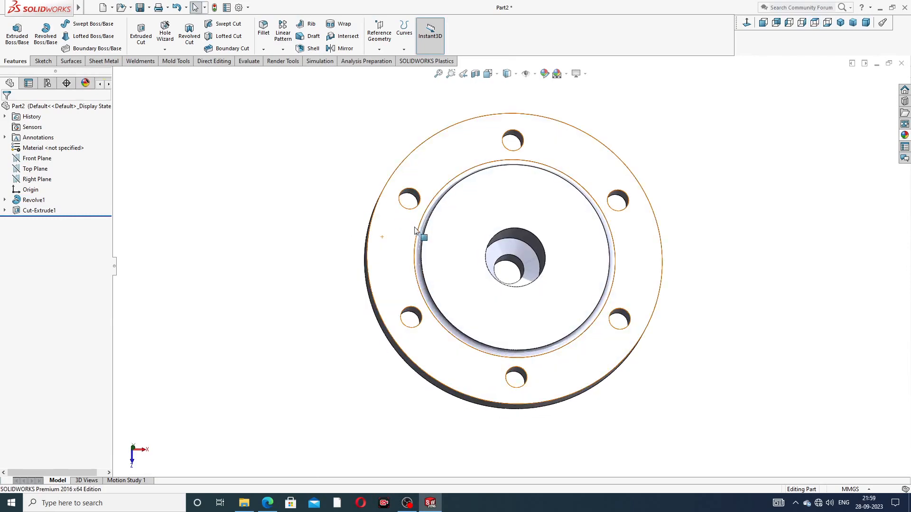
{"action": "scroll", "coordinate": [511, 252], "scroll_direction": "up", "scroll_amount": 3}
{"action": "middle_click_drag", "start_coordinate": [511, 252], "coordinate": [550, 190]}
{"action": "left_click", "coordinate": [746, 23]}
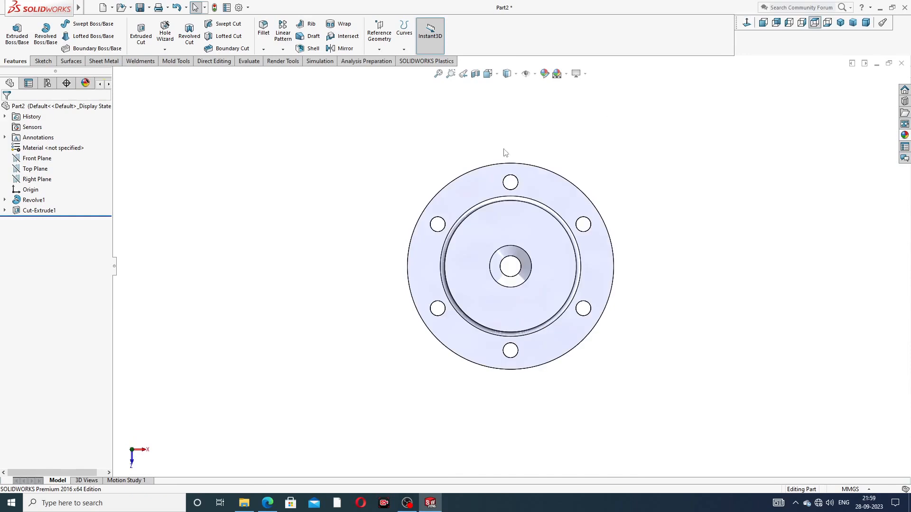
{"action": "scroll", "coordinate": [533, 295], "scroll_direction": "down", "scroll_amount": 3}
{"action": "scroll", "coordinate": [522, 261], "scroll_direction": "up", "scroll_amount": 2}
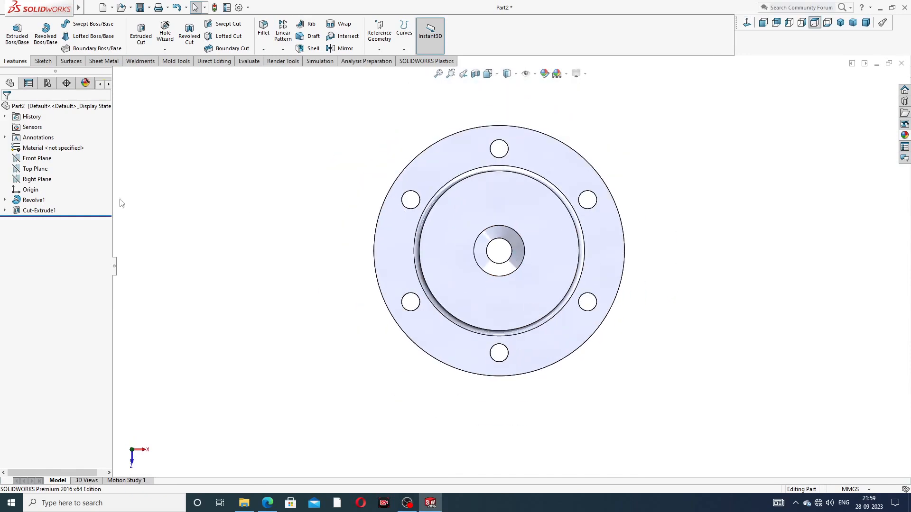
Start a Hole Wizard ISO bottoming tapped hole, consult the valve cover drawing for the tapped holes, and set the size to M24
{"action": "left_click", "coordinate": [166, 49]}
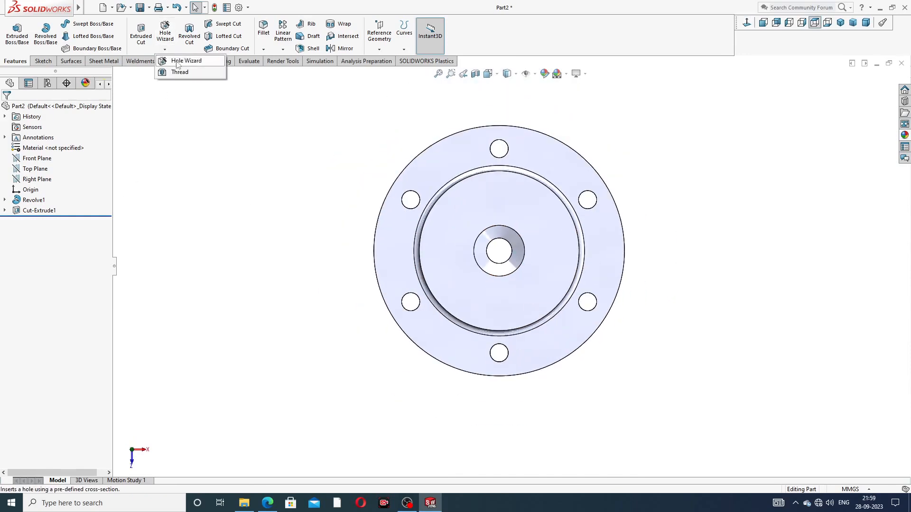
{"action": "left_click", "coordinate": [183, 61]}
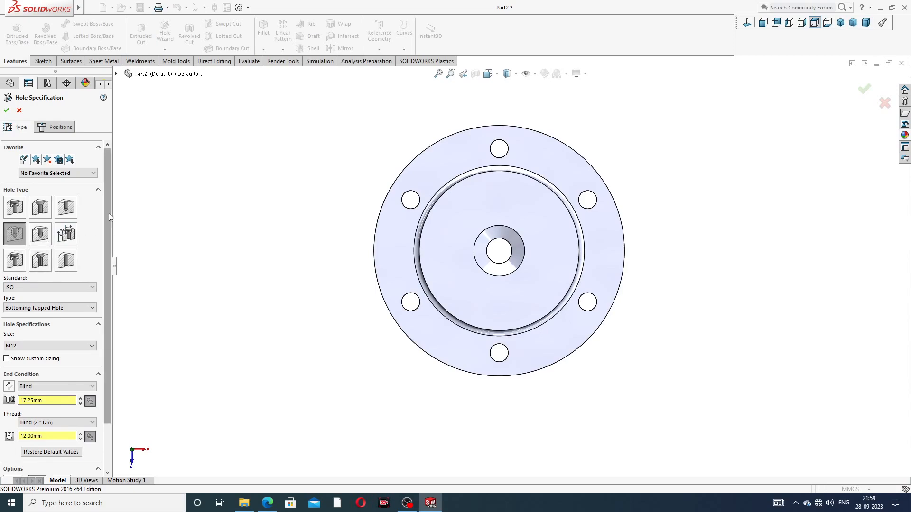
{"action": "scroll", "coordinate": [110, 247], "scroll_direction": "down", "scroll_amount": 2}
{"action": "left_click", "coordinate": [267, 503]}
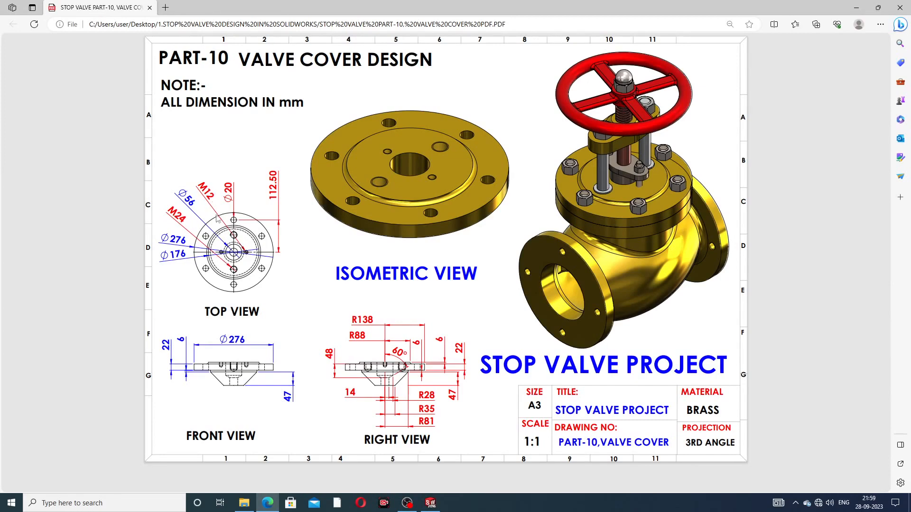
{"action": "left_click", "coordinate": [267, 502]}
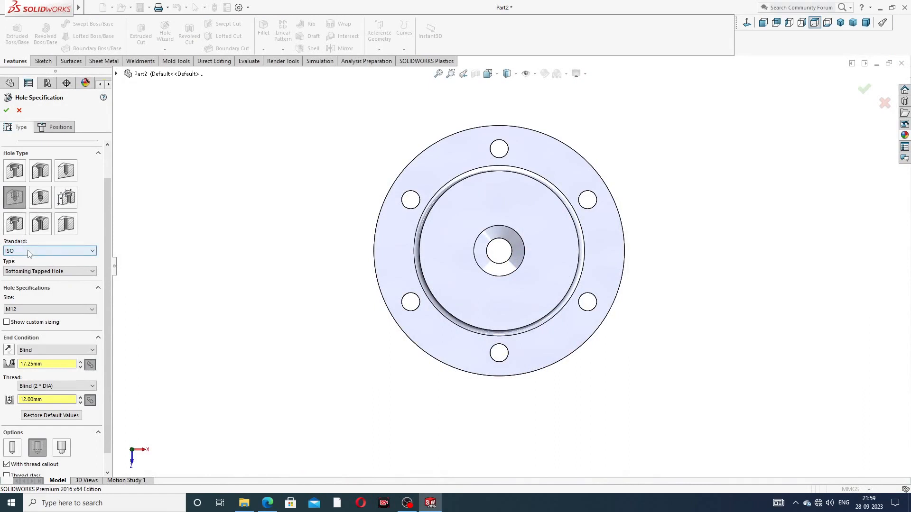
{"action": "left_click", "coordinate": [36, 309]}
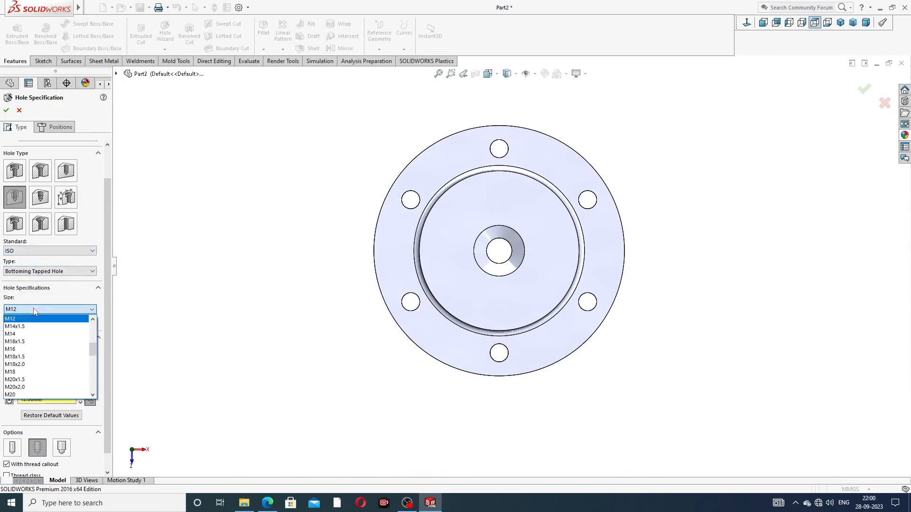
{"action": "scroll", "coordinate": [34, 375], "scroll_direction": "down", "scroll_amount": 3}
{"action": "left_click", "coordinate": [32, 371]}
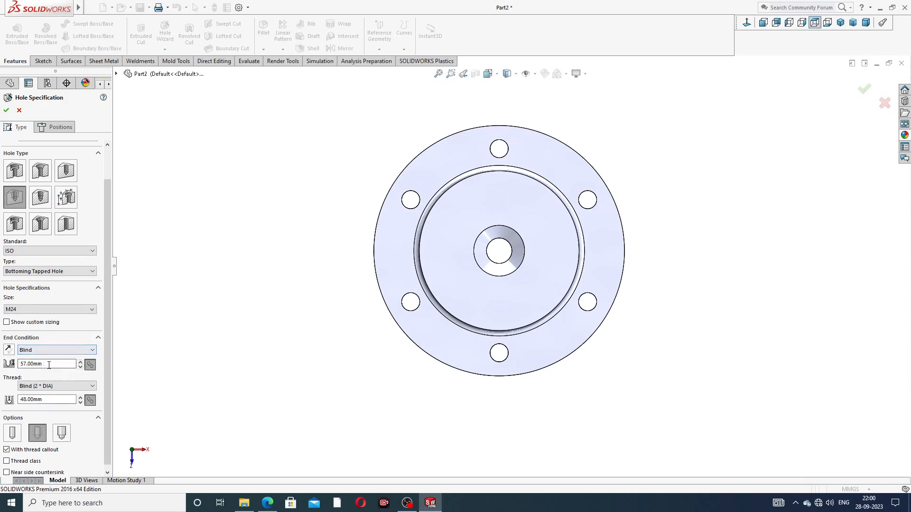
Set the M24 hole's blind depth to 27 mm and its thread depth to 24 mm
{"action": "double_click", "coordinate": [23, 365]}
{"action": "type", "text": "27"}
{"action": "key", "text": "Return"}
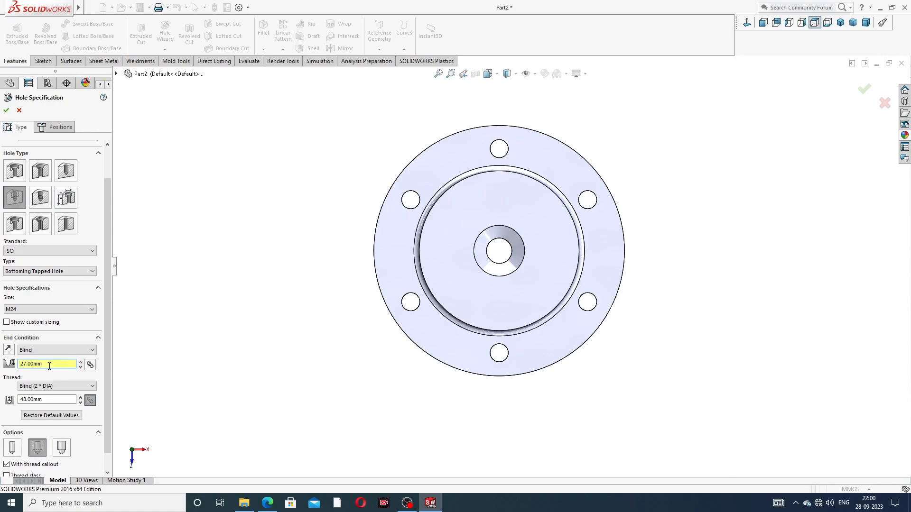
{"action": "double_click", "coordinate": [47, 399]}
{"action": "type", "text": "24"}
{"action": "key", "text": "Return"}
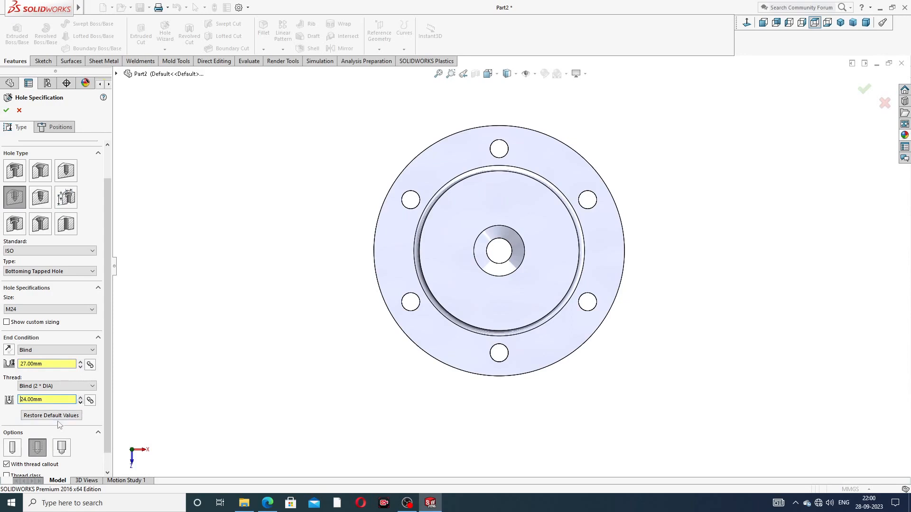
{"action": "scroll", "coordinate": [107, 359], "scroll_direction": "down", "scroll_amount": 1}
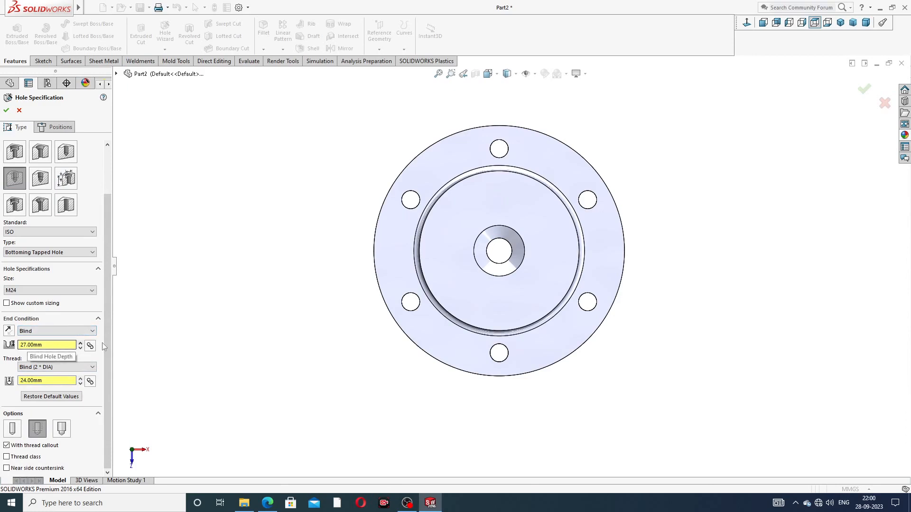
{"action": "left_click_drag", "start_coordinate": [106, 340], "coordinate": [107, 303]}
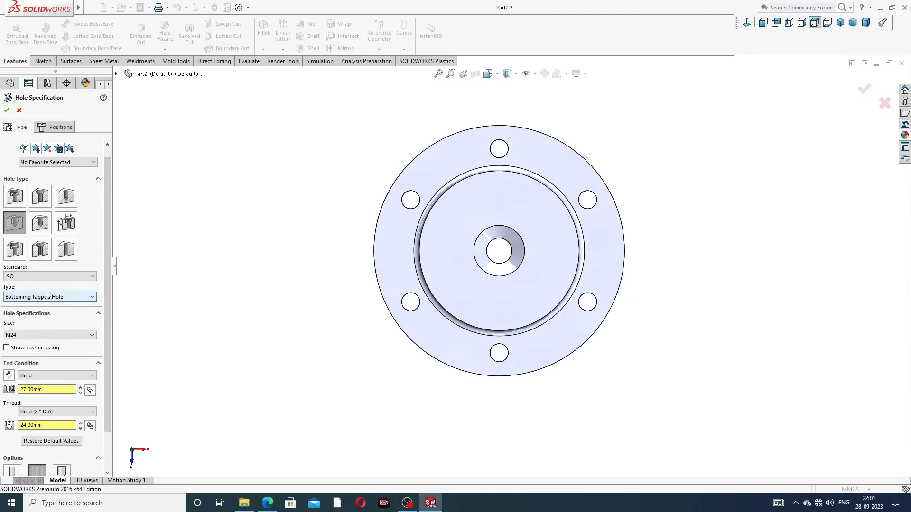
Choose the cover's raised central face for the hole positions and sketch a vertical centerline about 112 mm long through the origin
{"action": "left_click", "coordinate": [60, 127]}
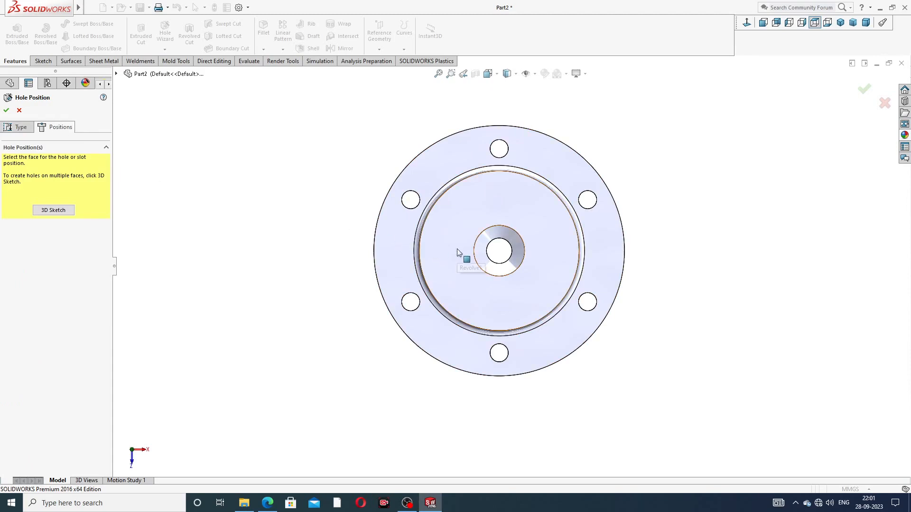
{"action": "left_click", "coordinate": [501, 205]}
{"action": "left_click", "coordinate": [747, 23]}
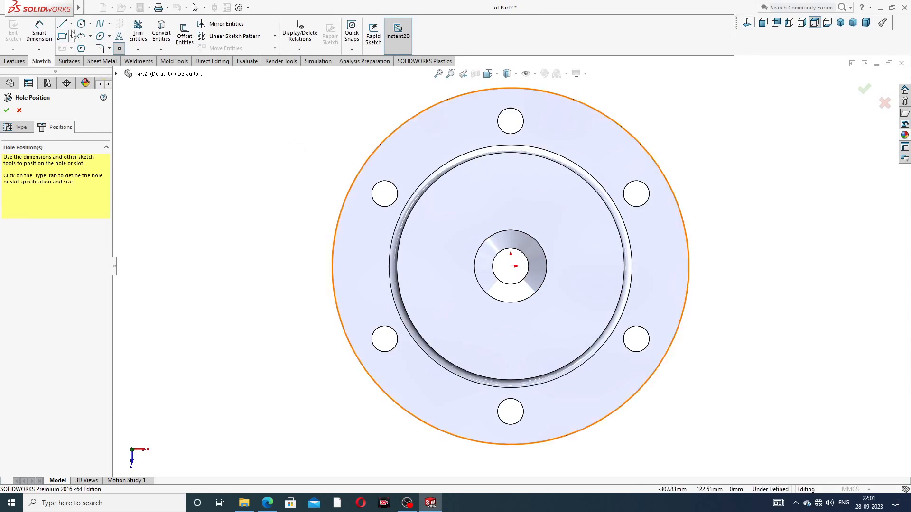
{"action": "left_click", "coordinate": [72, 23]}
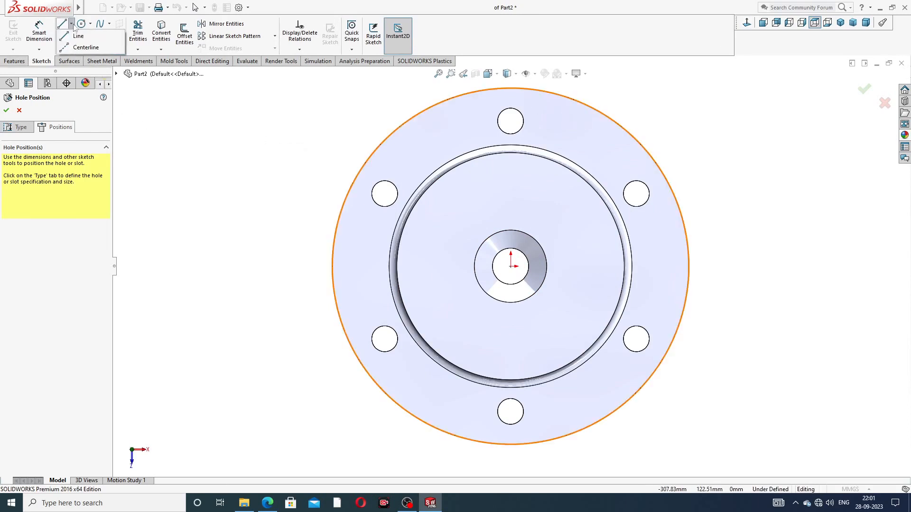
{"action": "left_click", "coordinate": [85, 47]}
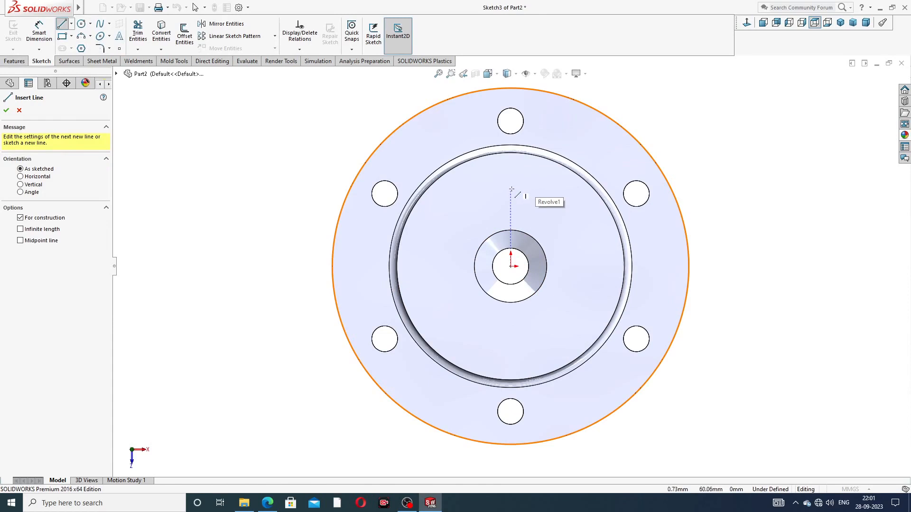
{"action": "left_click", "coordinate": [511, 190]}
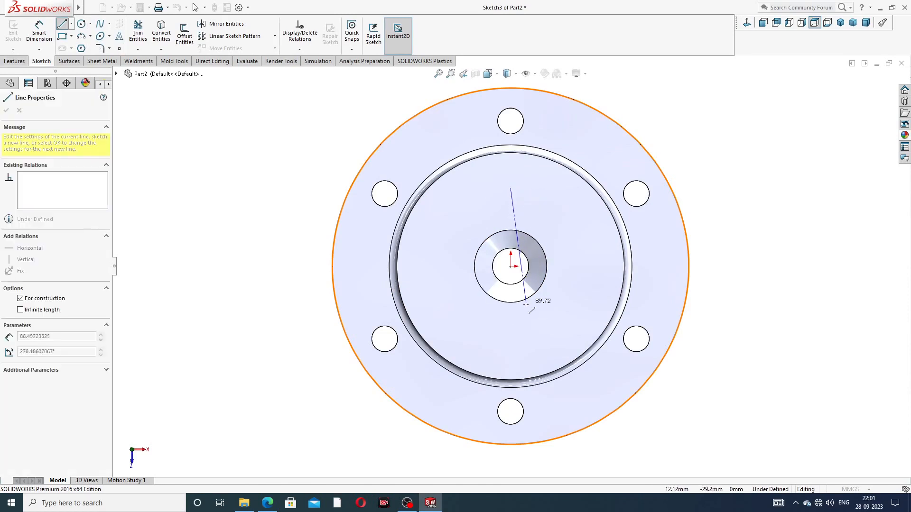
{"action": "left_click", "coordinate": [511, 333]}
{"action": "right_click", "coordinate": [571, 223]}
{"action": "left_click", "coordinate": [579, 245]}
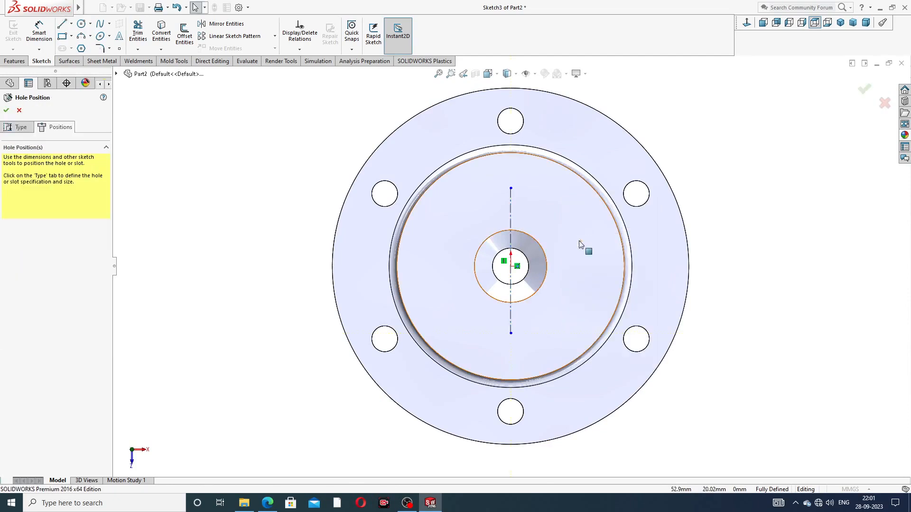
Add a Midpoint relation between the vertical centerline and the origin
{"action": "left_click", "coordinate": [513, 215]}
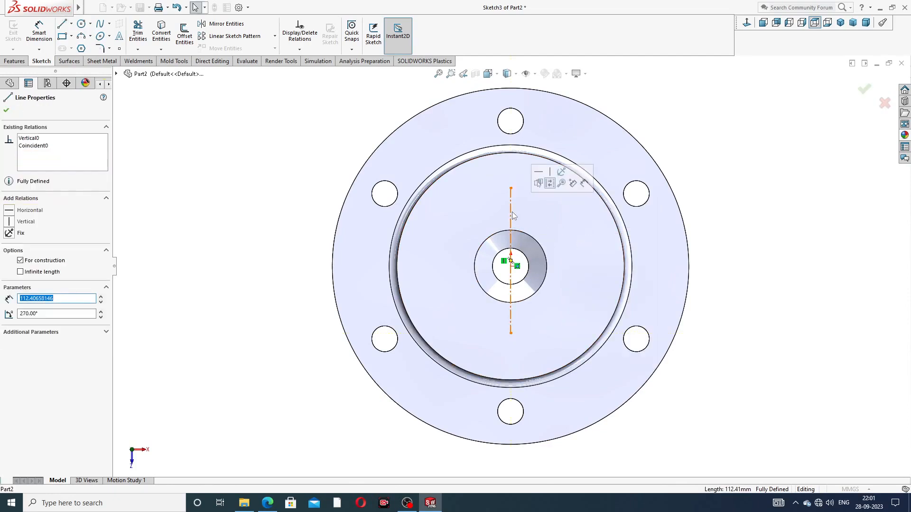
{"action": "left_click", "coordinate": [511, 266], "text": "ctrl"}
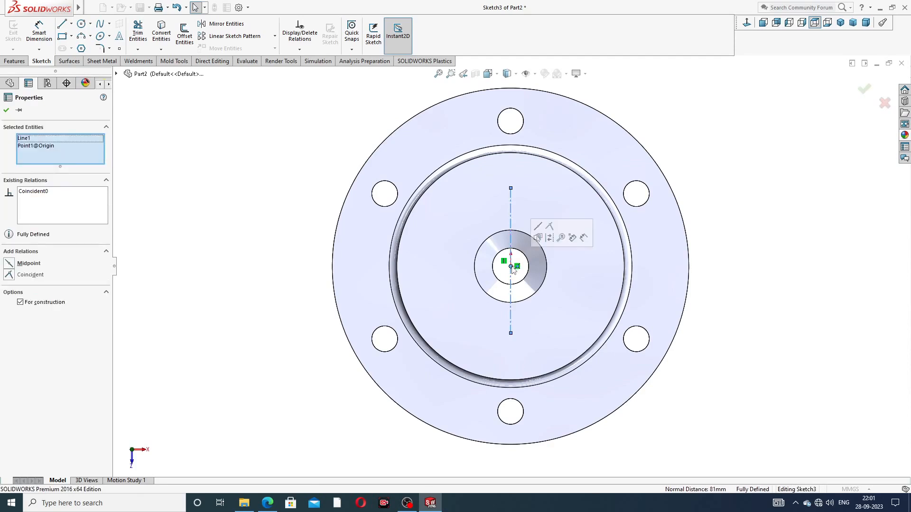
{"action": "left_click", "coordinate": [539, 235]}
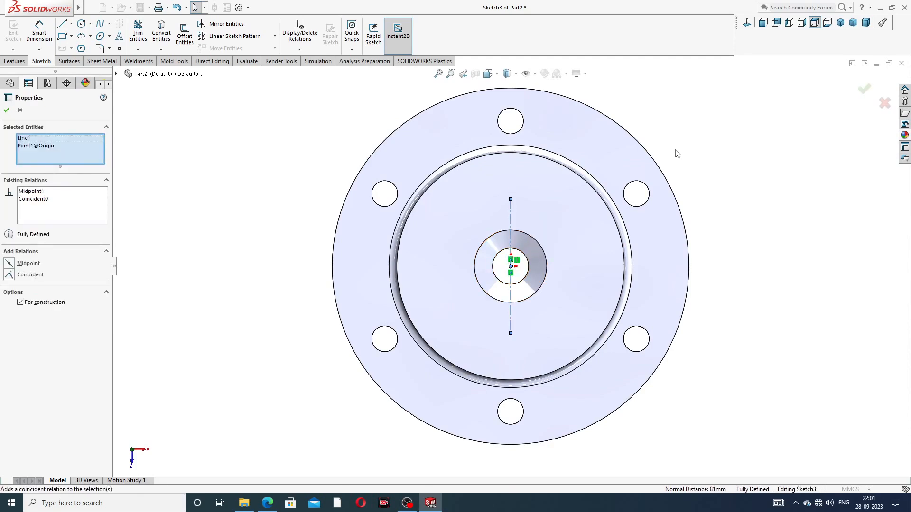
{"action": "left_click", "coordinate": [706, 138]}
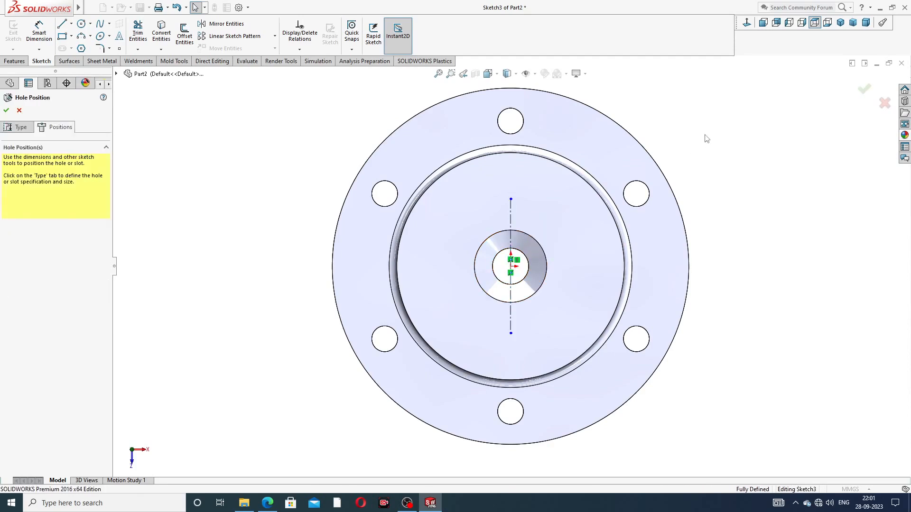
Dimension the vertical centerline's length as 120 mm
{"action": "left_click", "coordinate": [39, 32]}
{"action": "left_click", "coordinate": [511, 214]}
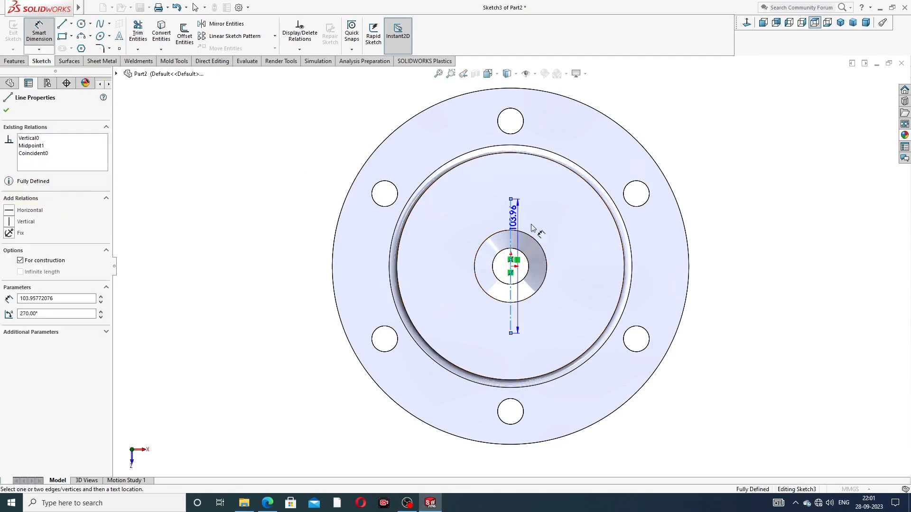
{"action": "left_click", "coordinate": [575, 267]}
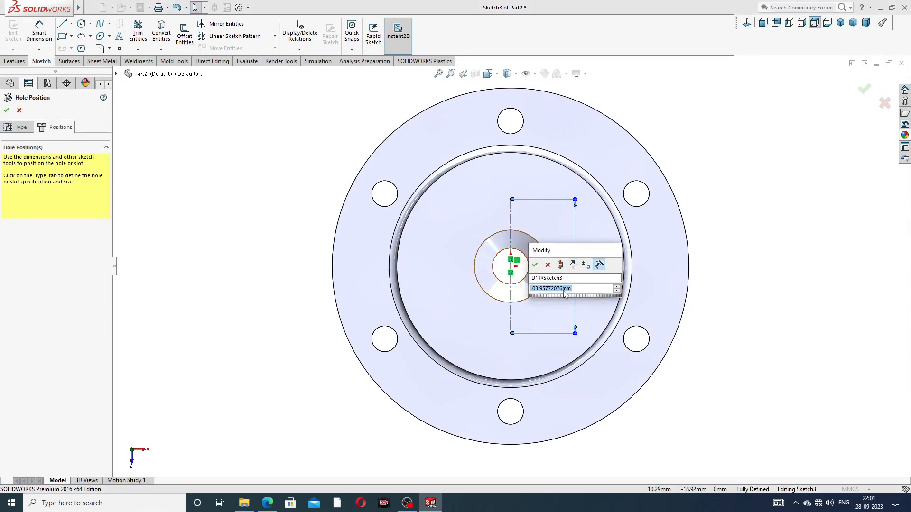
{"action": "type", "text": "120"}
{"action": "key", "text": "Return"}
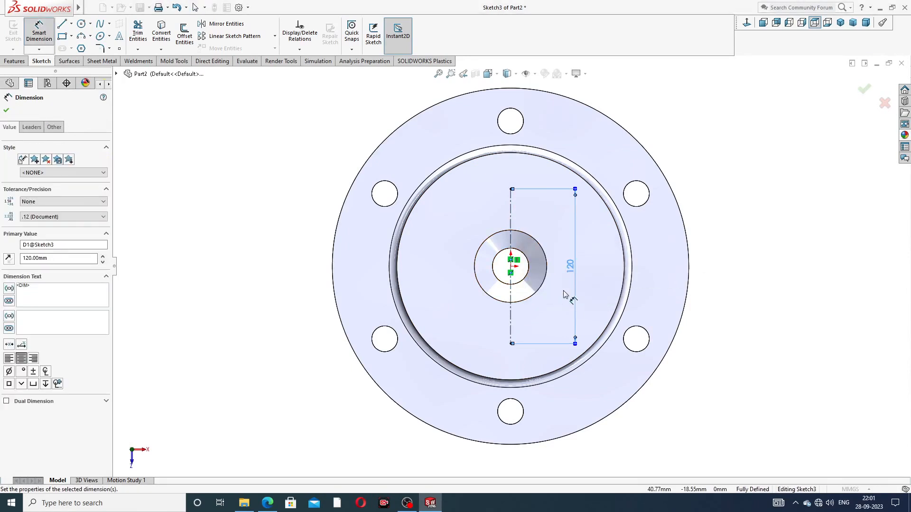
{"action": "left_click", "coordinate": [764, 210]}
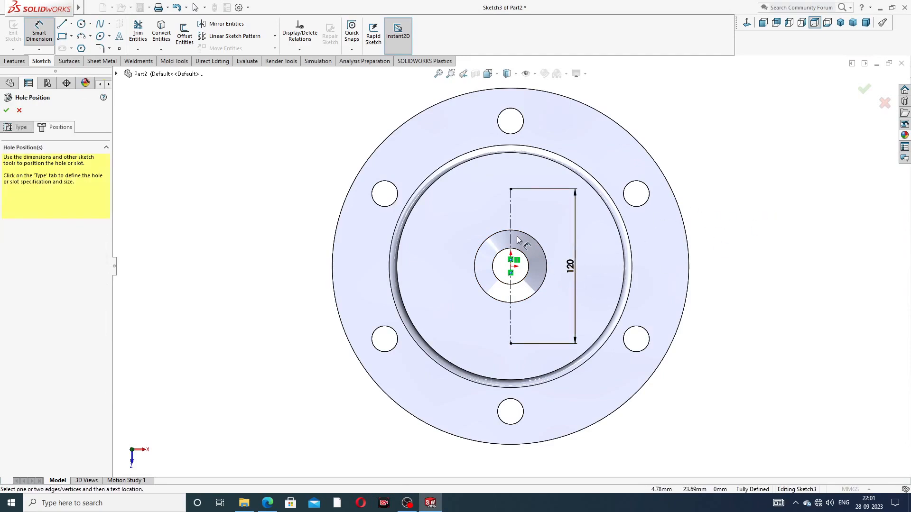
Place M24 hole points at both endpoints of the 120 mm vertical centerline and finish the tapped holes
{"action": "right_click", "coordinate": [211, 138]}
{"action": "left_click", "coordinate": [239, 164]}
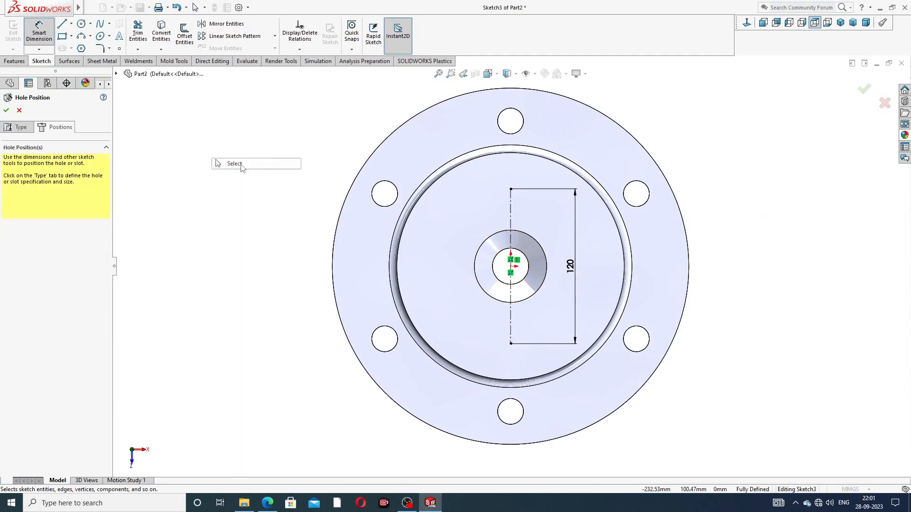
{"action": "left_click", "coordinate": [120, 50]}
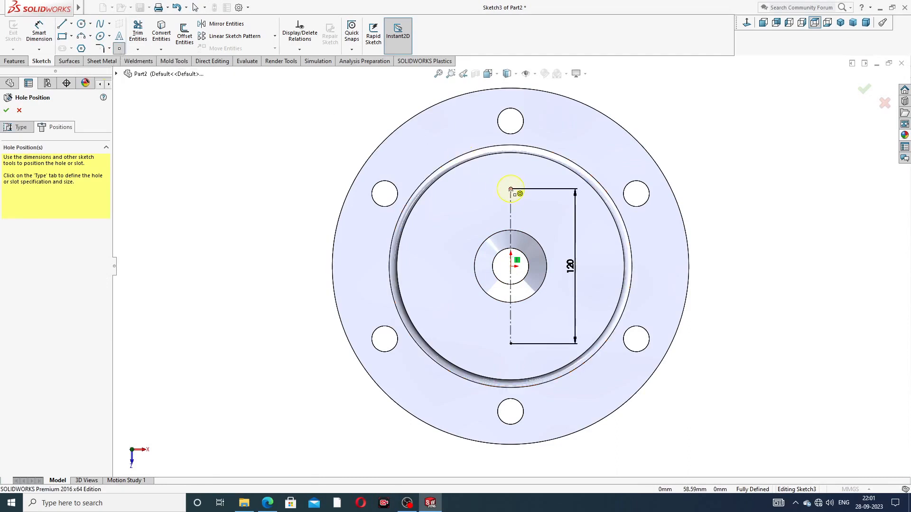
{"action": "left_click", "coordinate": [511, 189]}
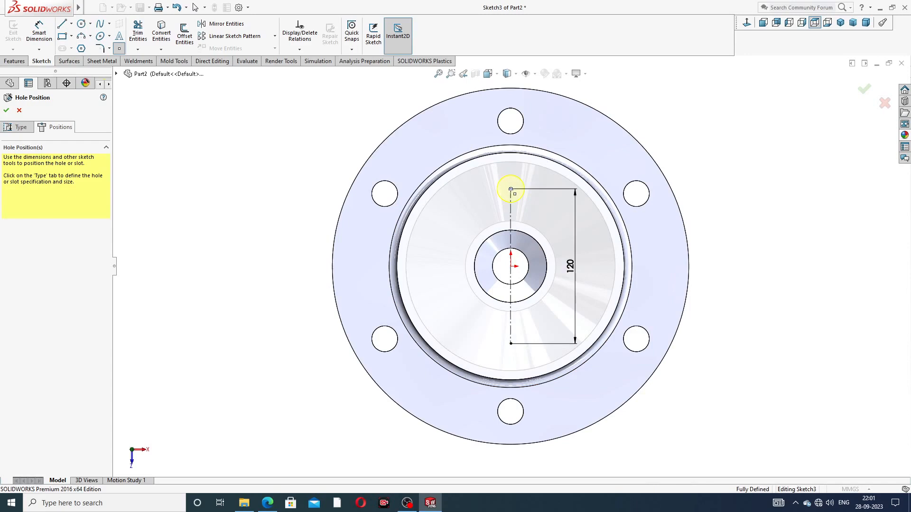
{"action": "left_click", "coordinate": [511, 344]}
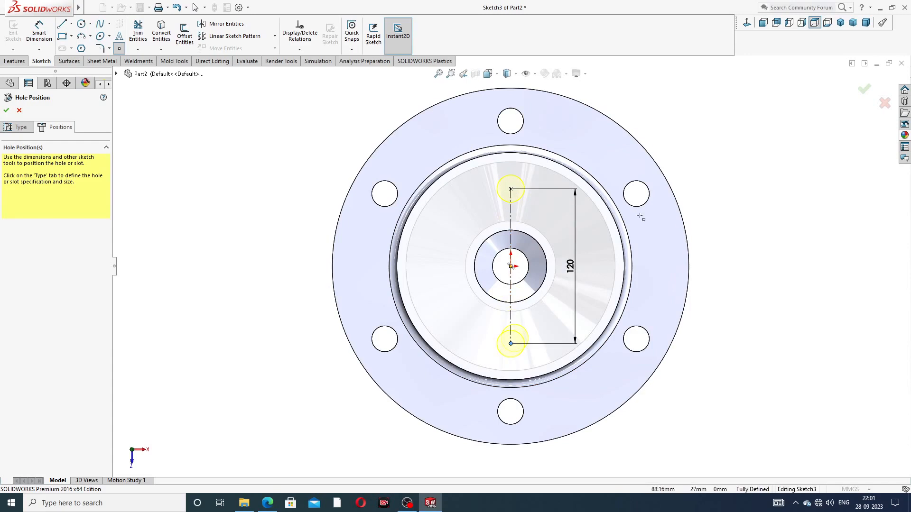
{"action": "right_click", "coordinate": [701, 152]}
{"action": "left_click", "coordinate": [724, 164]}
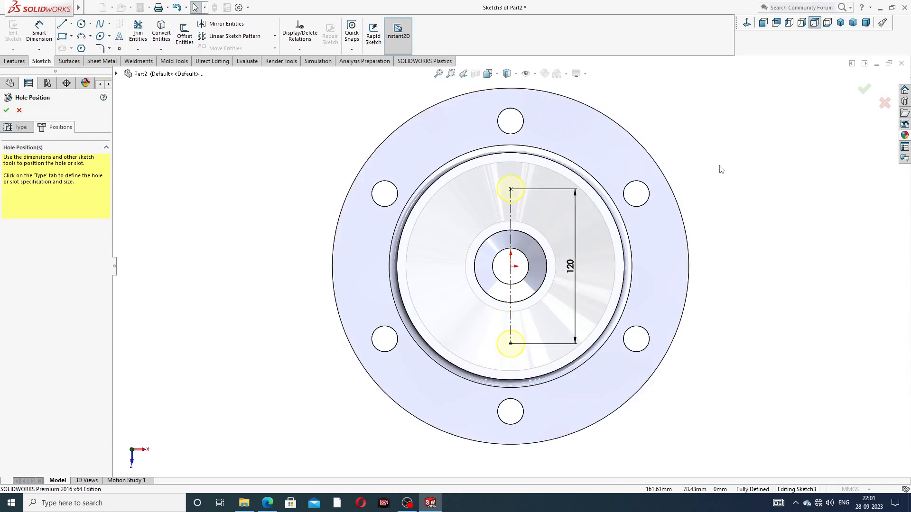
{"action": "left_click", "coordinate": [7, 111]}
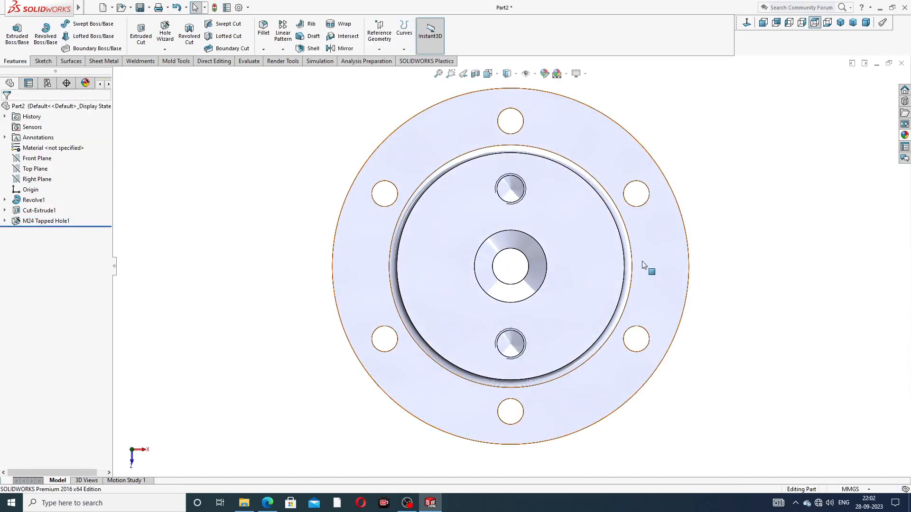
Enable shaded cosmetic threads in the part's detailing document properties
{"action": "middle_click_drag", "start_coordinate": [645, 264], "coordinate": [546, 185]}
{"action": "scroll", "coordinate": [547, 185], "scroll_direction": "down", "scroll_amount": 3}
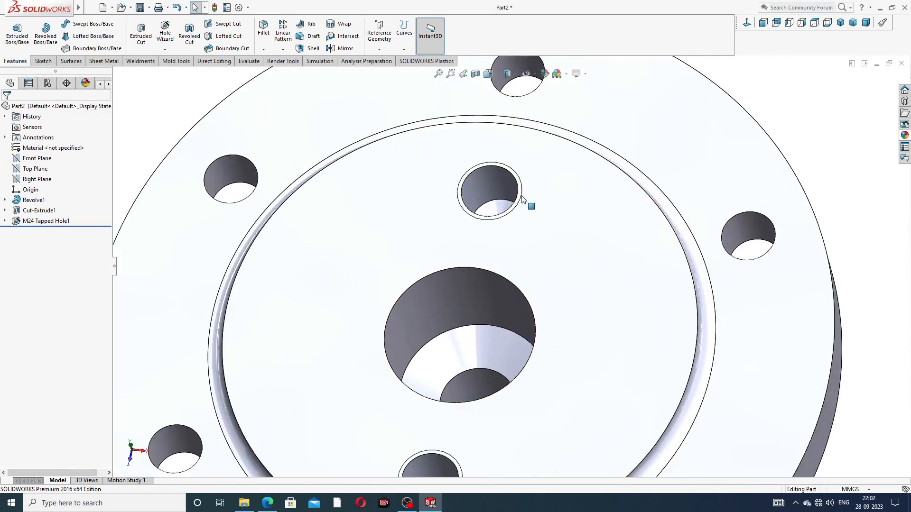
{"action": "scroll", "coordinate": [488, 209], "scroll_direction": "down", "scroll_amount": 4}
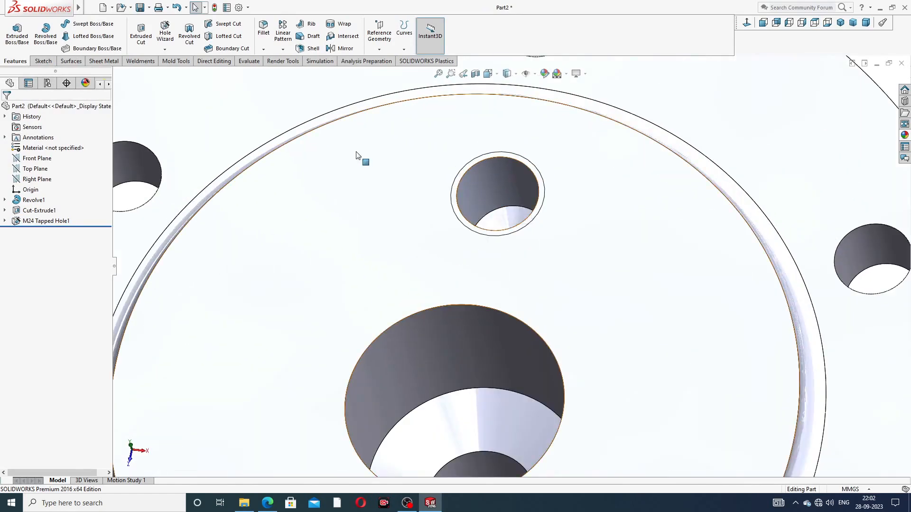
{"action": "left_click", "coordinate": [238, 8]}
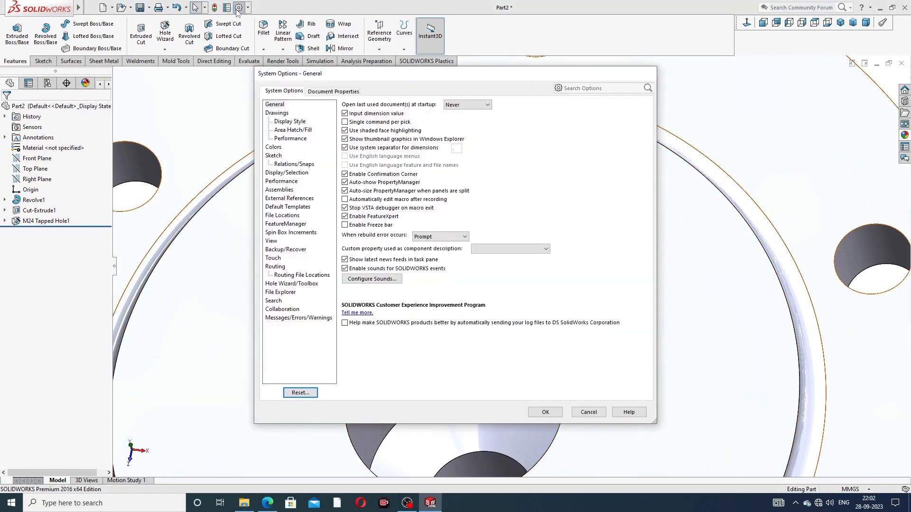
{"action": "left_click", "coordinate": [313, 92]}
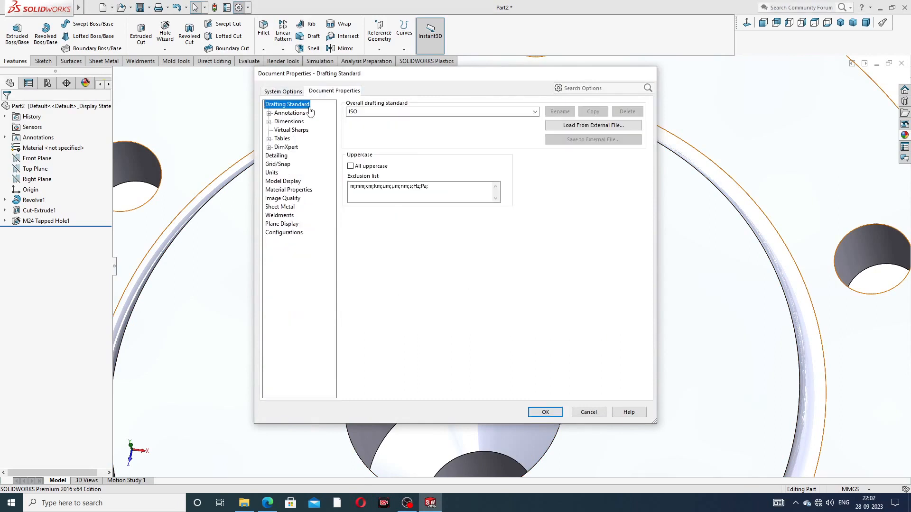
{"action": "left_click", "coordinate": [278, 156]}
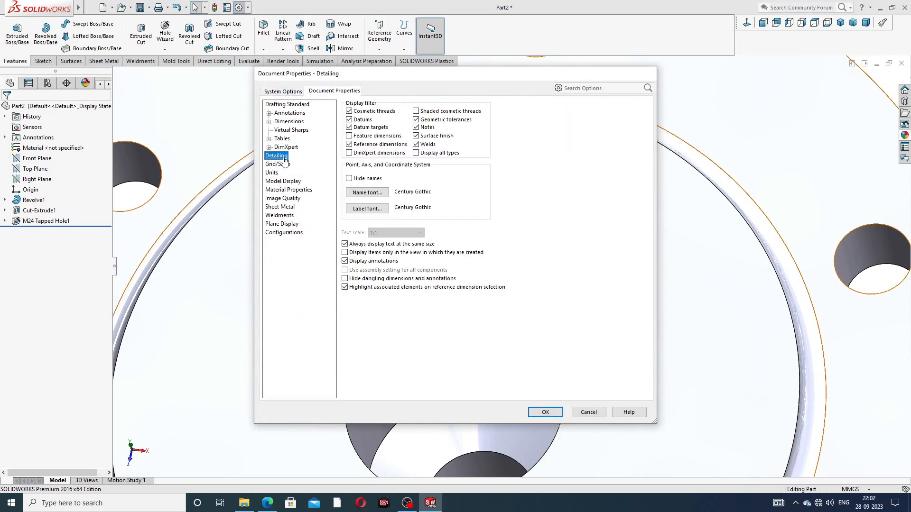
{"action": "left_click", "coordinate": [416, 112]}
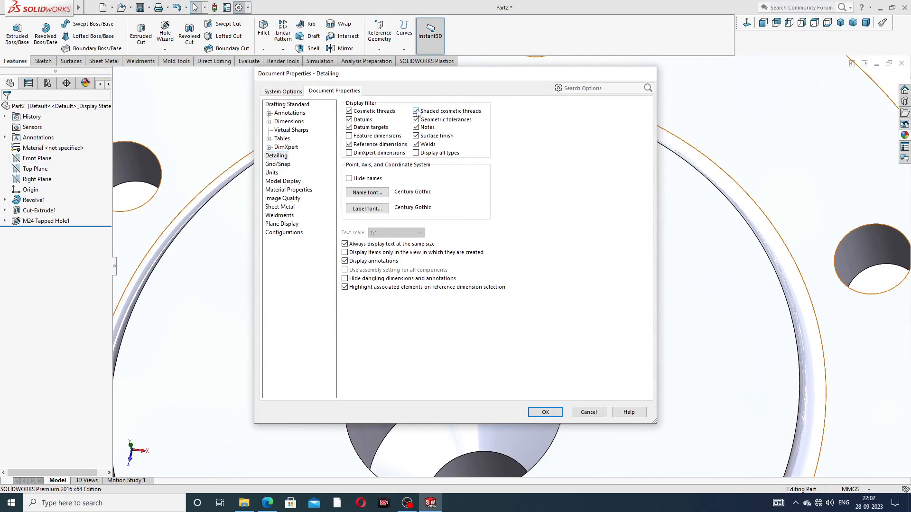
{"action": "left_click", "coordinate": [544, 411]}
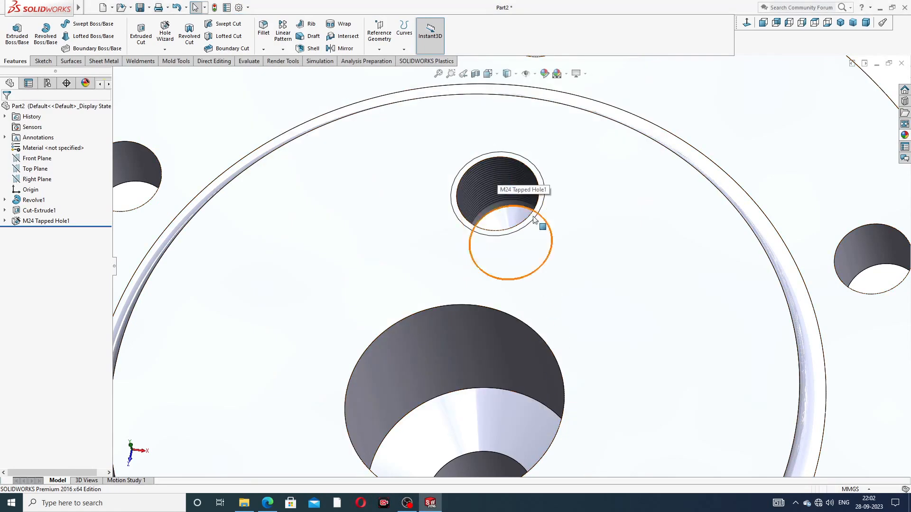
Inspect the two M24 holes' shaded threads and the cover's raised face up close, from above and at an angle
{"action": "scroll", "coordinate": [541, 220], "scroll_direction": "up", "scroll_amount": 8}
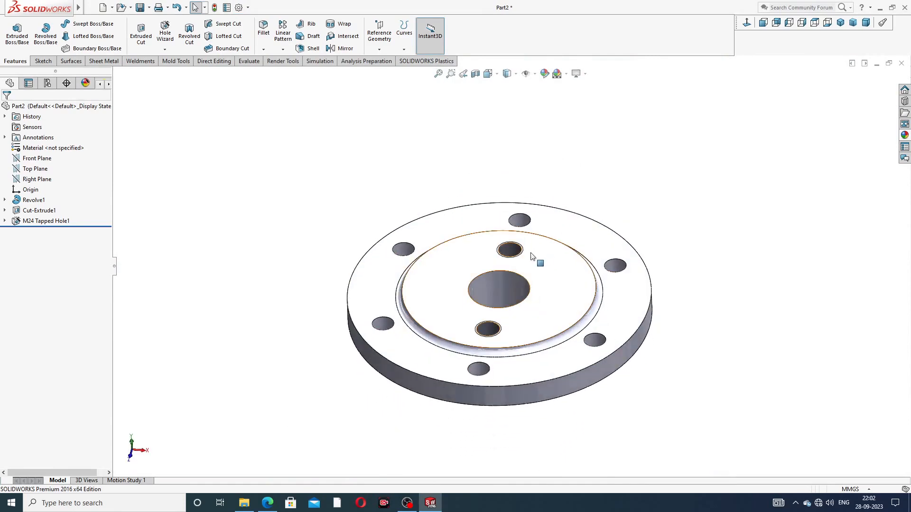
{"action": "scroll", "coordinate": [517, 256], "scroll_direction": "down", "scroll_amount": 10}
{"action": "middle_click_drag", "start_coordinate": [517, 276], "coordinate": [529, 340]}
{"action": "scroll", "coordinate": [530, 340], "scroll_direction": "up", "scroll_amount": 3}
{"action": "scroll", "coordinate": [548, 347], "scroll_direction": "up", "scroll_amount": 6}
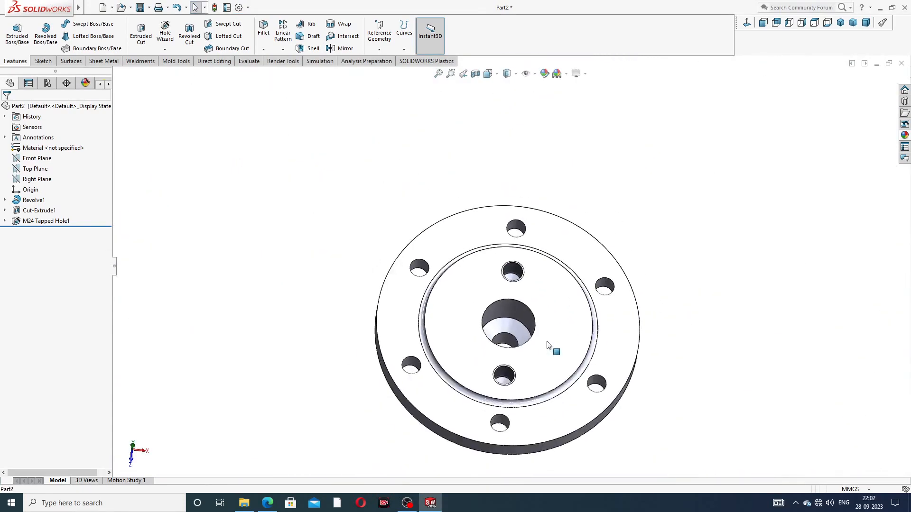
{"action": "scroll", "coordinate": [526, 359], "scroll_direction": "down", "scroll_amount": 2}
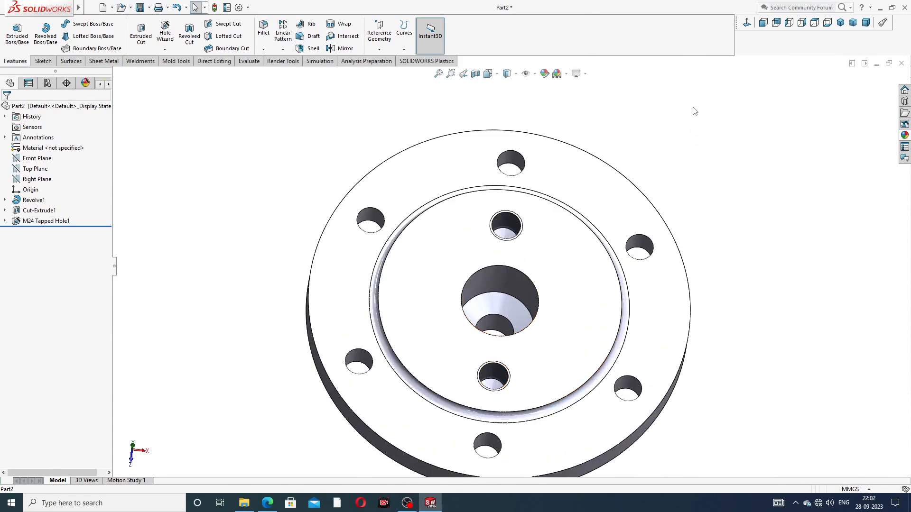
{"action": "left_click", "coordinate": [814, 22]}
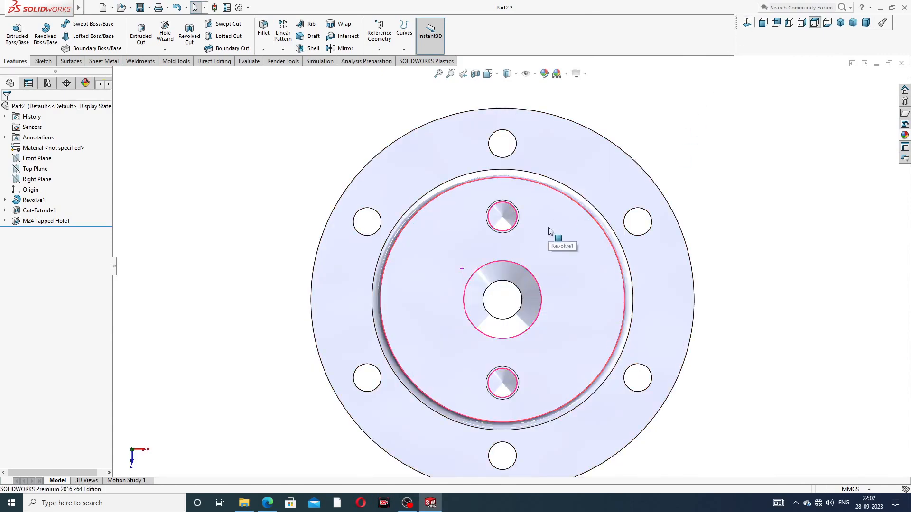
{"action": "middle_click_drag", "start_coordinate": [576, 248], "coordinate": [536, 229]}
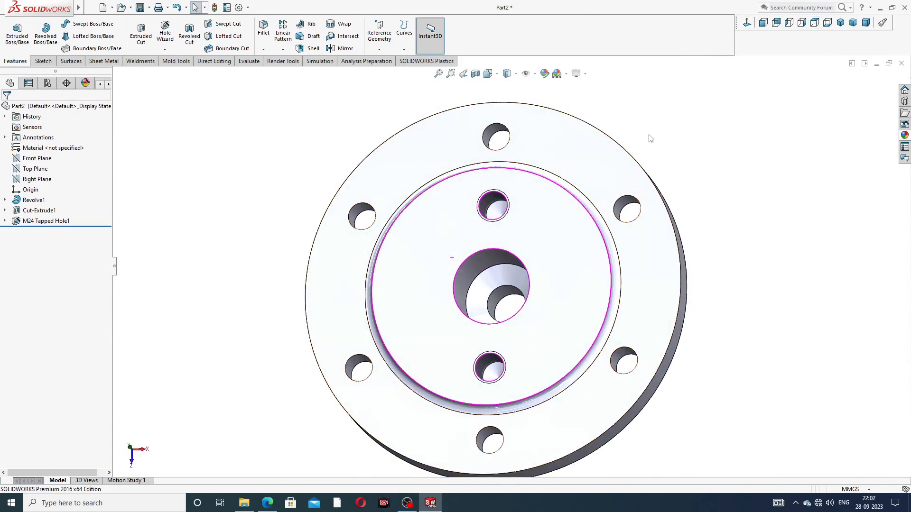
Start another bottoming tapped hole with the Hole Wizard, check the valve cover drawing, and set the hole size to M12
{"action": "left_click", "coordinate": [165, 48]}
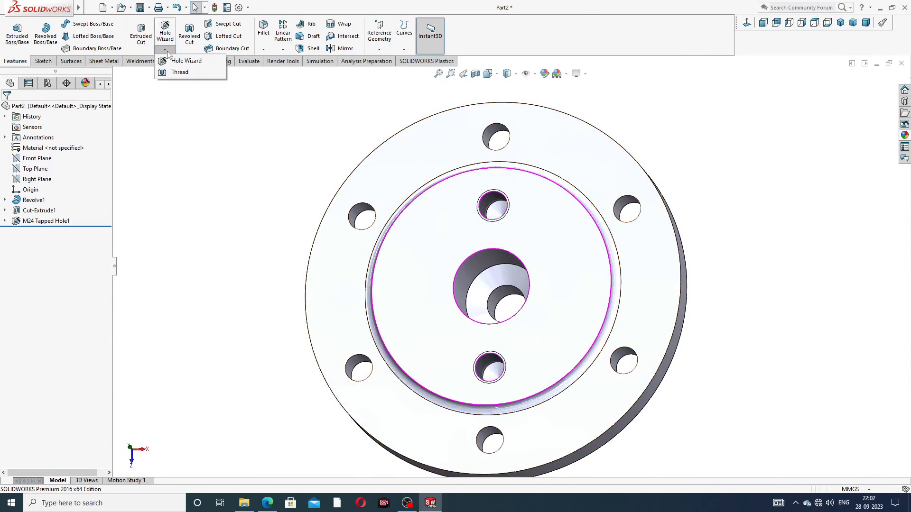
{"action": "left_click", "coordinate": [175, 62]}
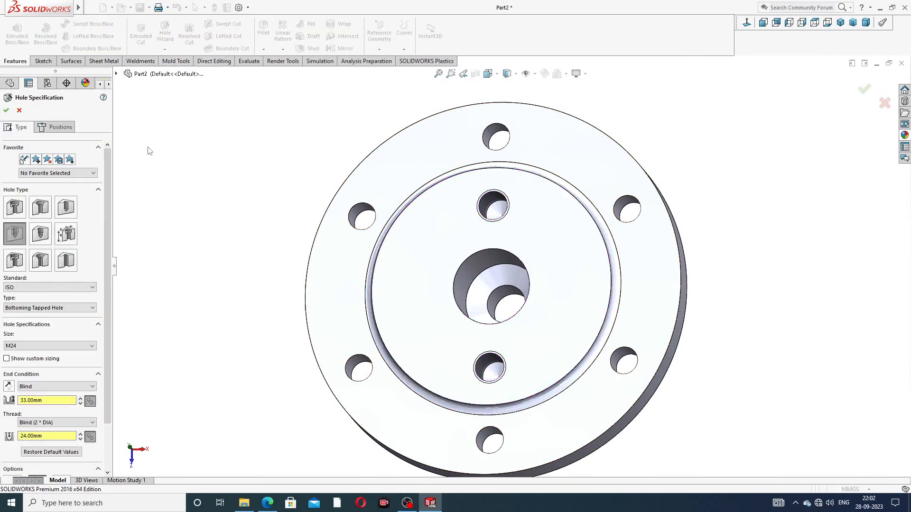
{"action": "left_click", "coordinate": [268, 503]}
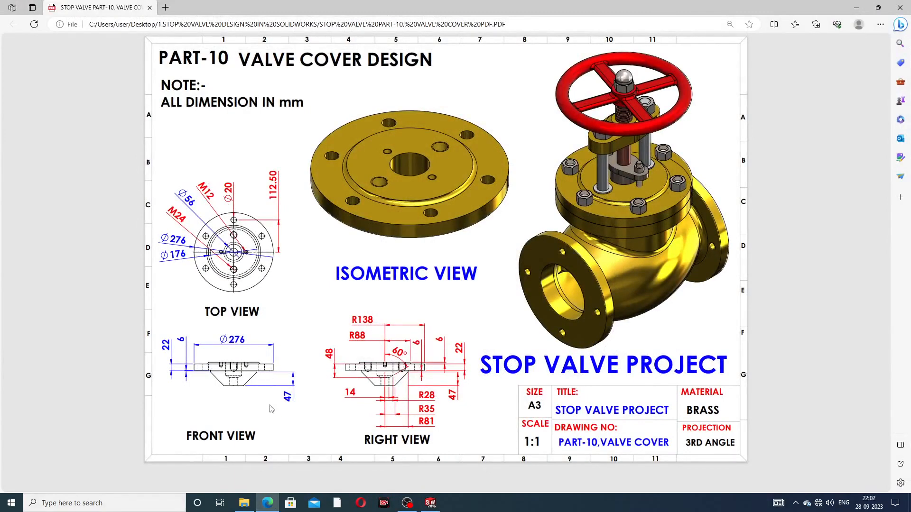
{"action": "left_click", "coordinate": [267, 503]}
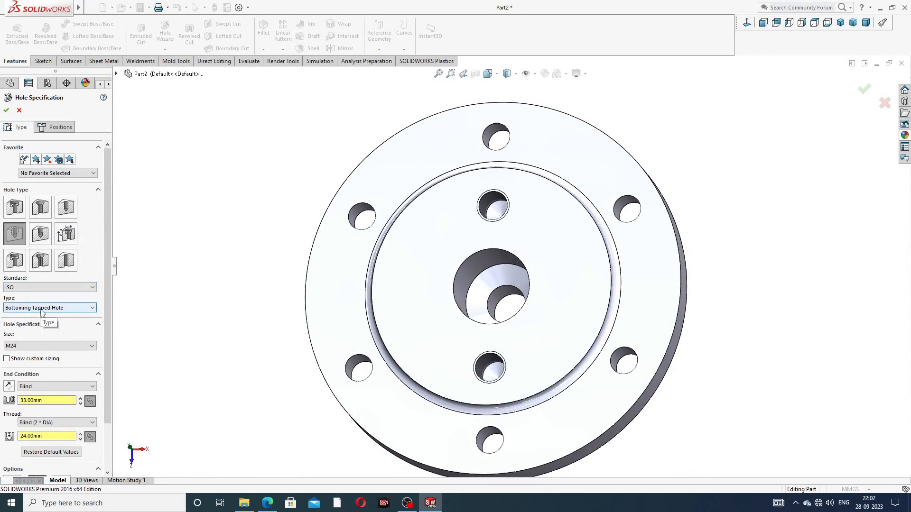
{"action": "left_click", "coordinate": [26, 346]}
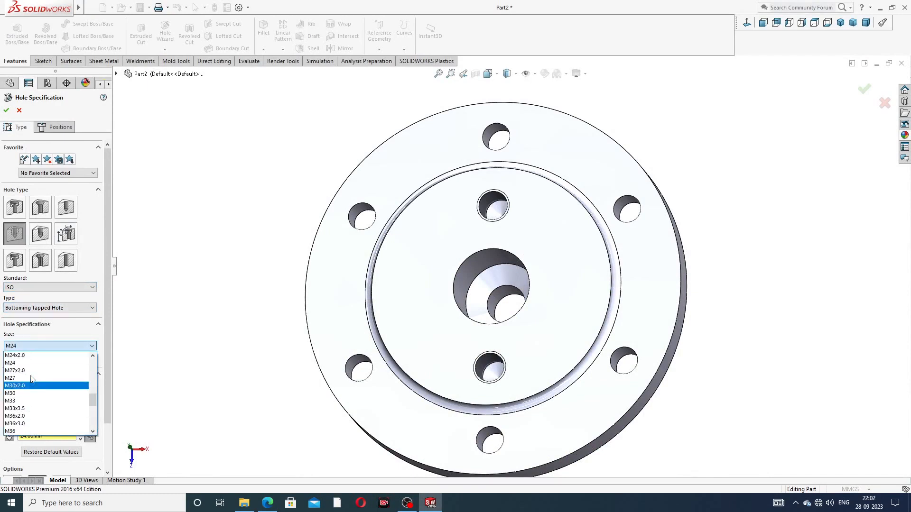
{"action": "scroll", "coordinate": [32, 378], "scroll_direction": "up", "scroll_amount": 5}
{"action": "scroll", "coordinate": [31, 379], "scroll_direction": "up", "scroll_amount": 1}
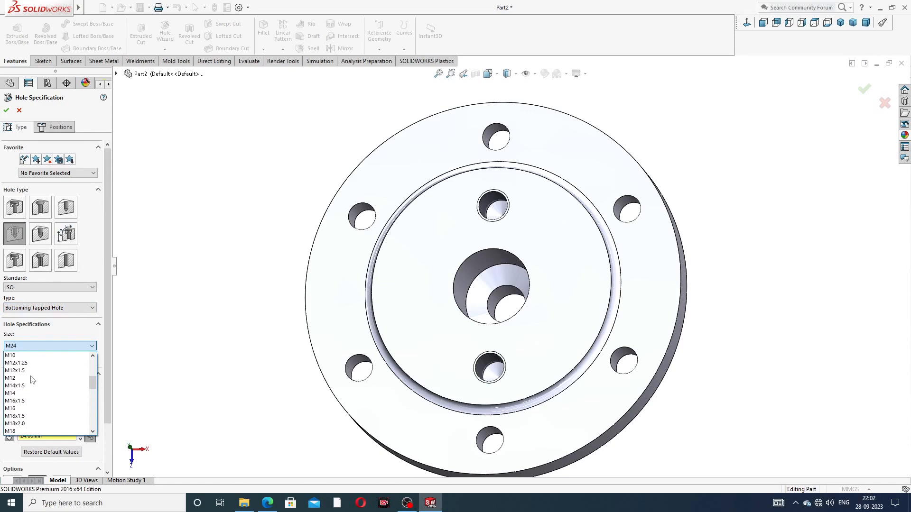
{"action": "left_click", "coordinate": [23, 377]}
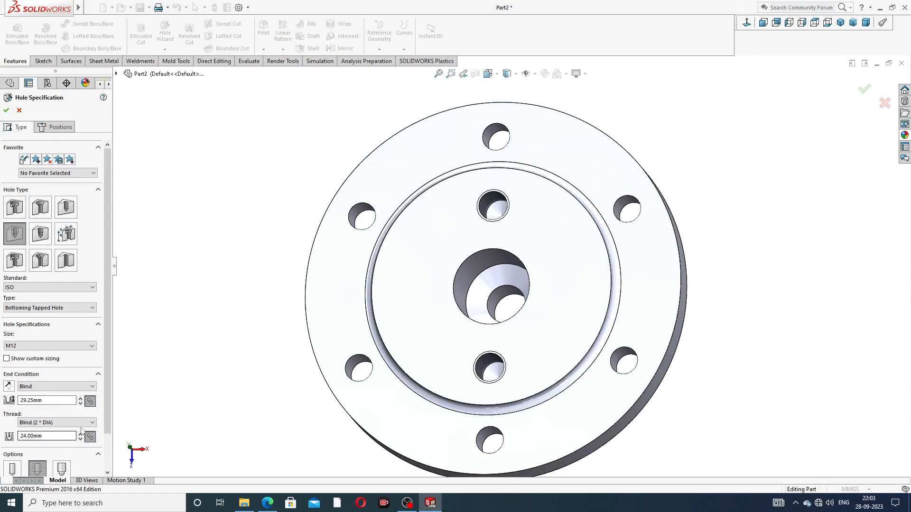
Set the M12 hole's blind depth to 15 mm and its thread depth to 12 mm
{"action": "left_click", "coordinate": [38, 399]}
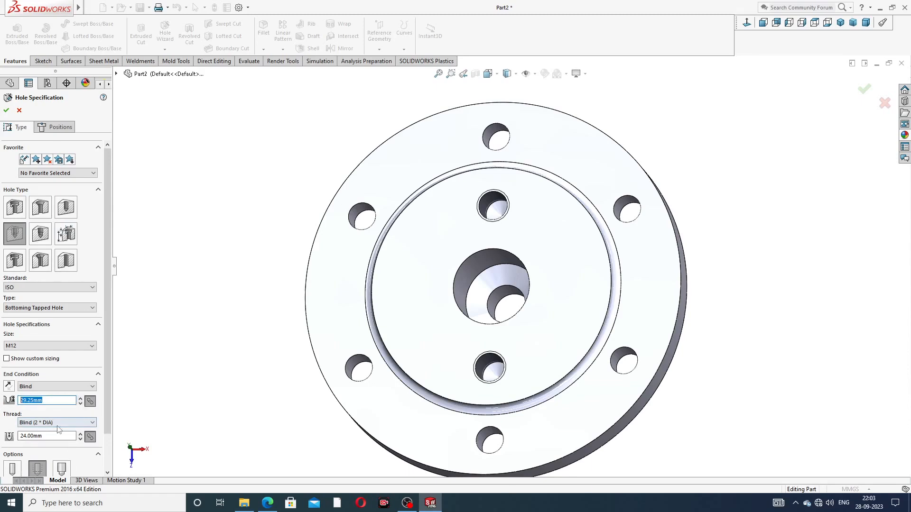
{"action": "type", "text": "15"}
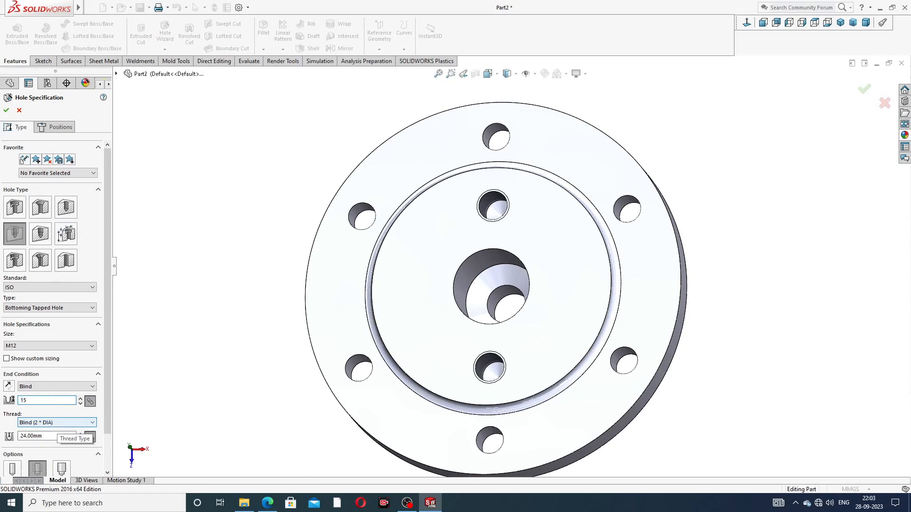
{"action": "left_click", "coordinate": [35, 436]}
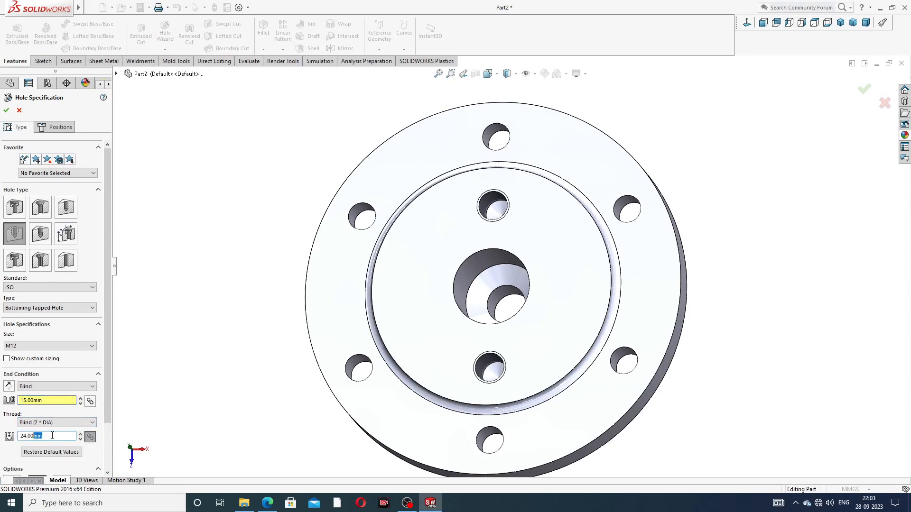
{"action": "type", "text": "12"}
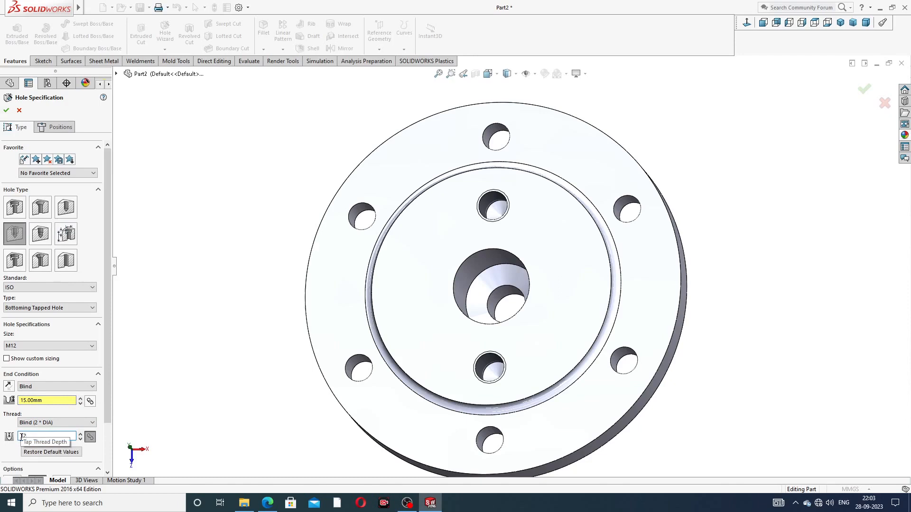
{"action": "key", "text": "Return"}
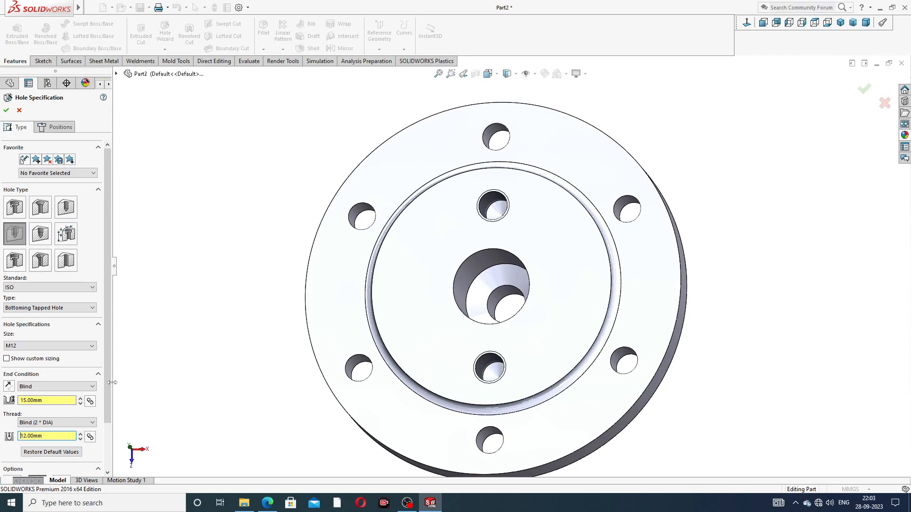
{"action": "scroll", "coordinate": [106, 400], "scroll_direction": "down", "scroll_amount": 3}
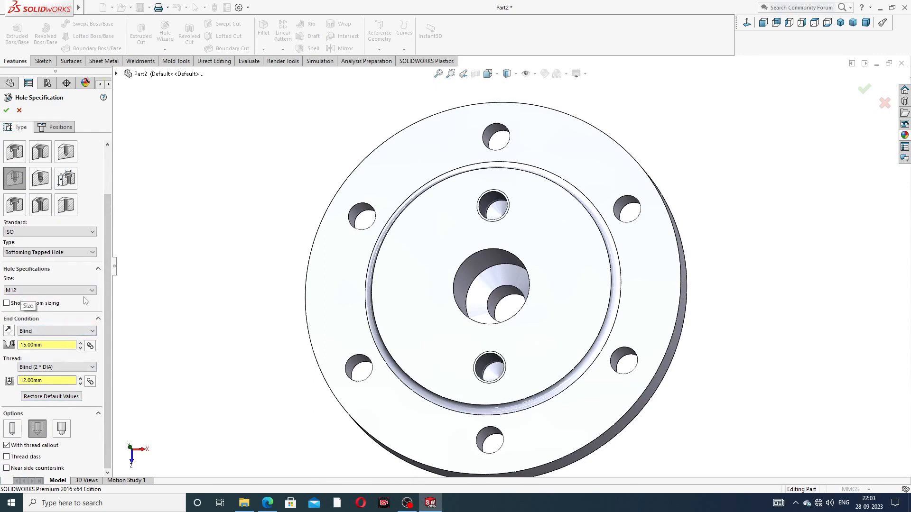
{"action": "left_click_drag", "start_coordinate": [108, 286], "coordinate": [113, 248]}
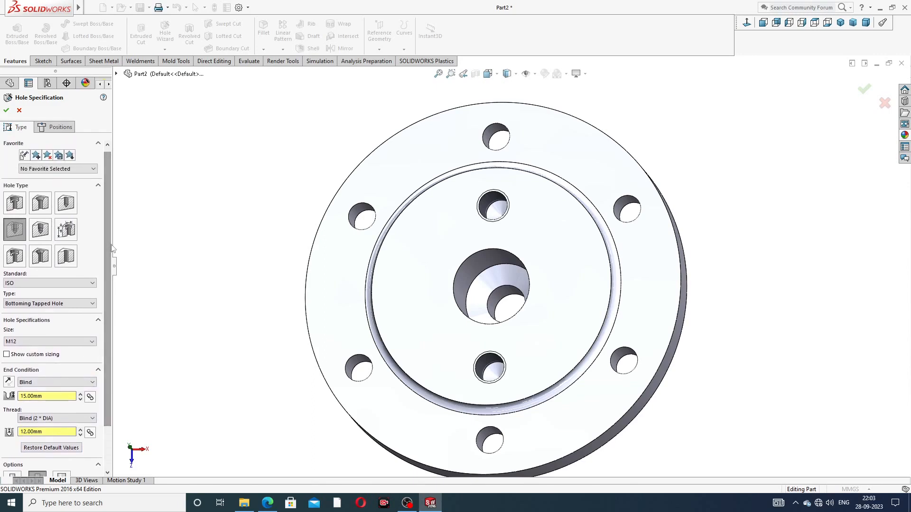
Choose the cover's raised central face for the M12 hole positions and view it face-on
{"action": "left_click", "coordinate": [64, 128]}
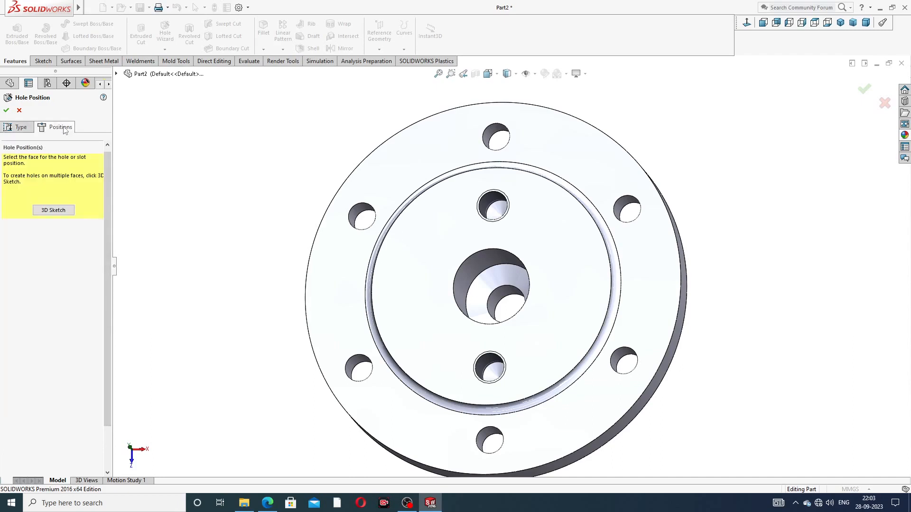
{"action": "left_click", "coordinate": [419, 269]}
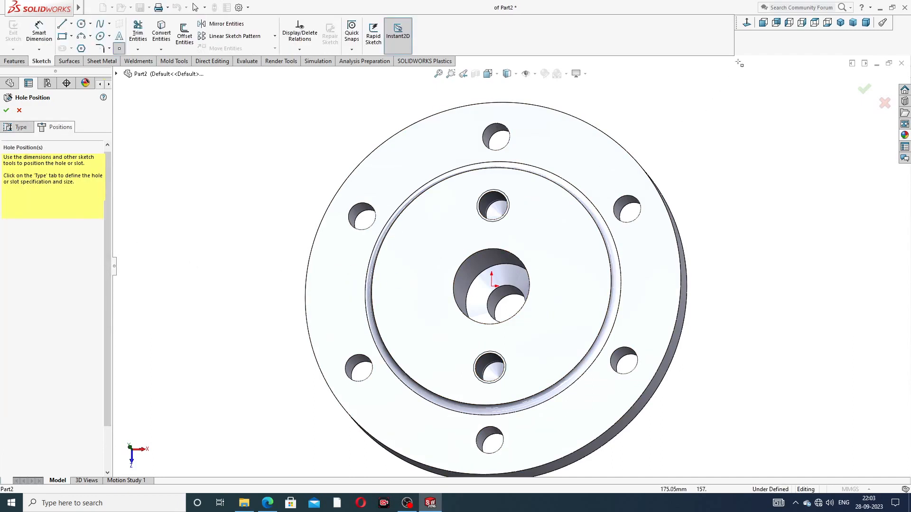
{"action": "left_click", "coordinate": [747, 23]}
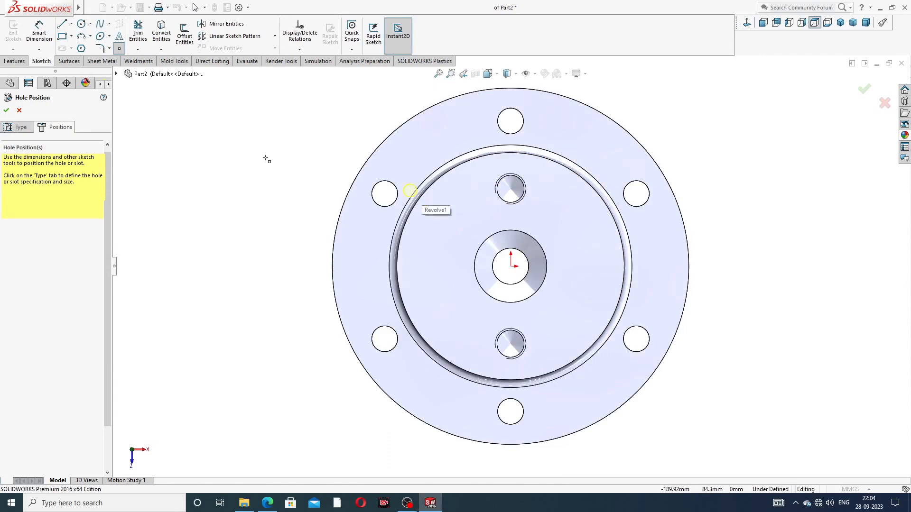
Sketch a horizontal centerline about 118 mm long through the origin on the cover's raised face
{"action": "left_click", "coordinate": [71, 23]}
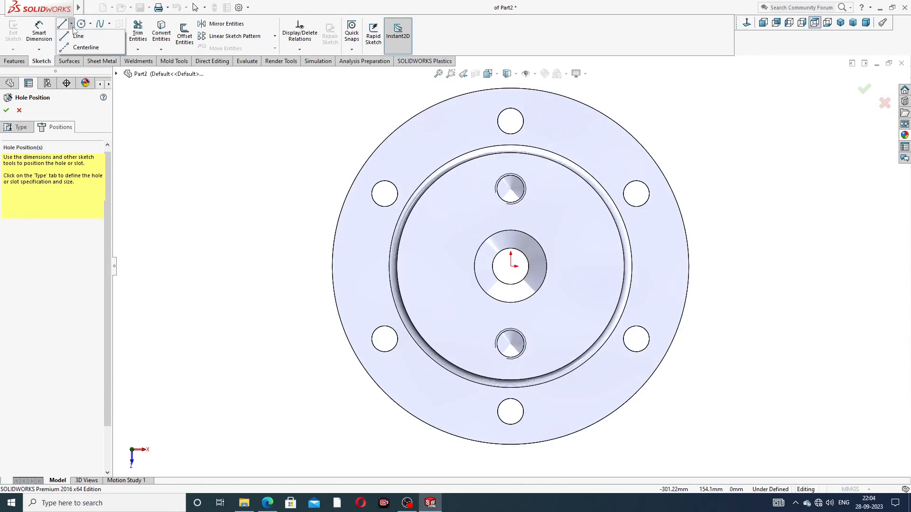
{"action": "left_click", "coordinate": [81, 46]}
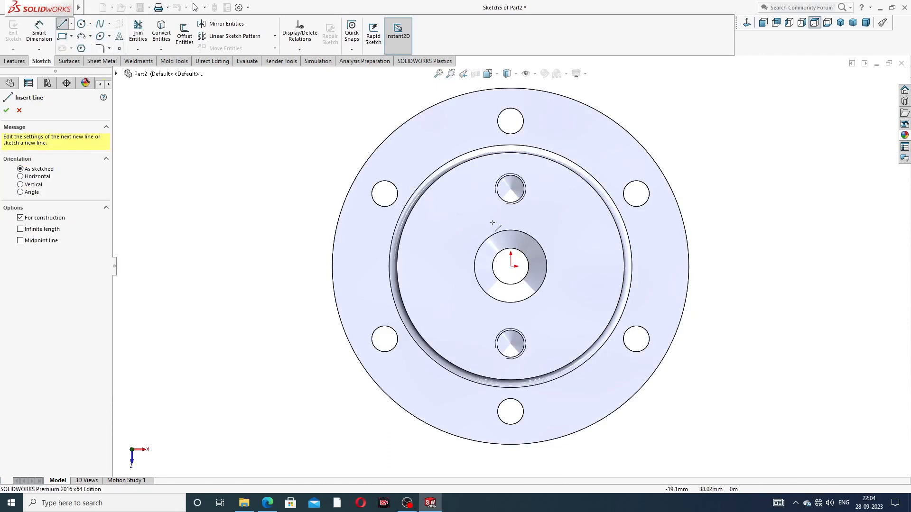
{"action": "left_click", "coordinate": [443, 267]}
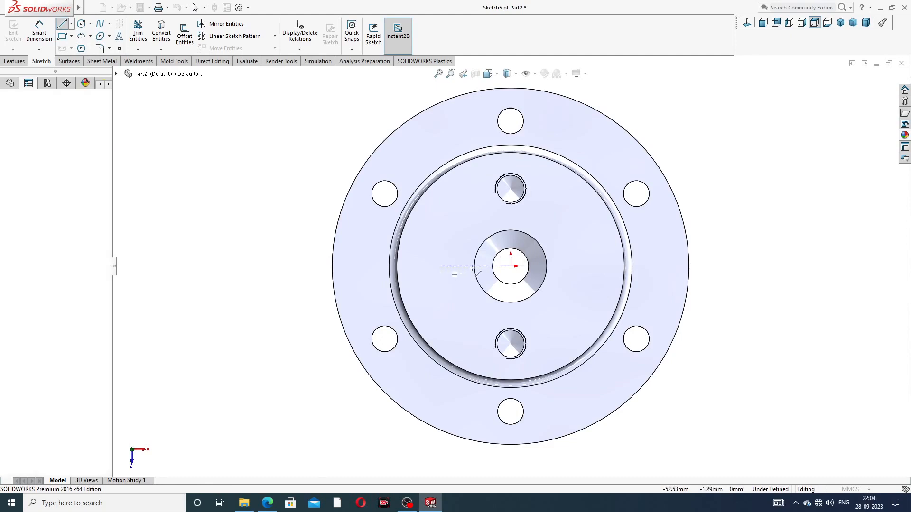
{"action": "left_click", "coordinate": [591, 267]}
{"action": "right_click", "coordinate": [727, 152]}
{"action": "left_click", "coordinate": [741, 191]}
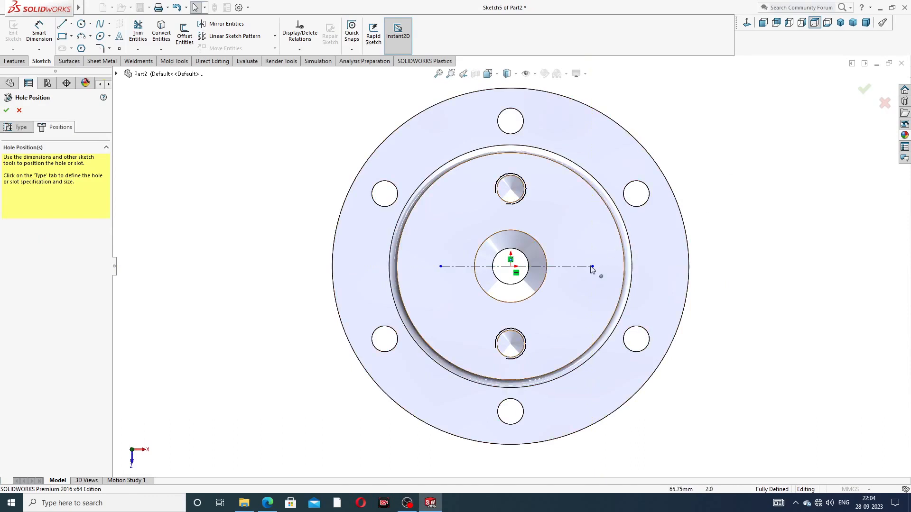
Add a Midpoint relation between the horizontal centerline and the origin
{"action": "left_click", "coordinate": [561, 267]}
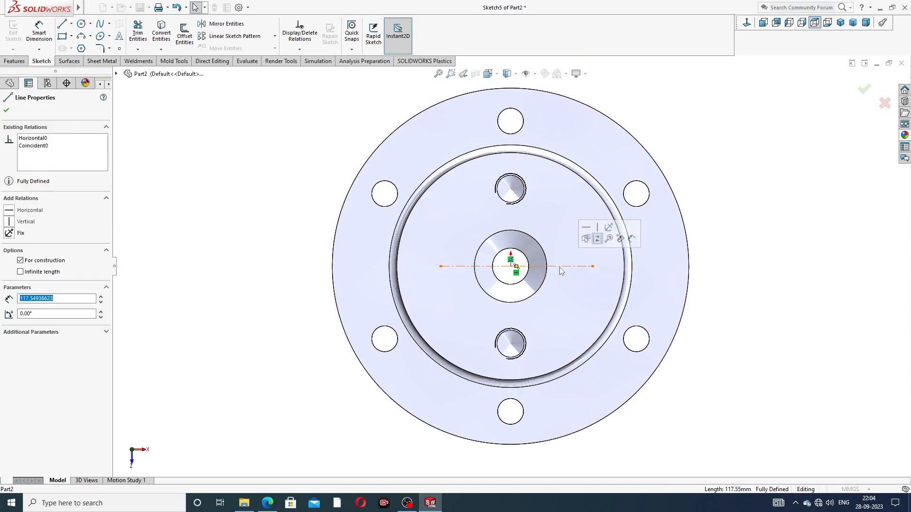
{"action": "left_click", "coordinate": [511, 267], "text": "ctrl"}
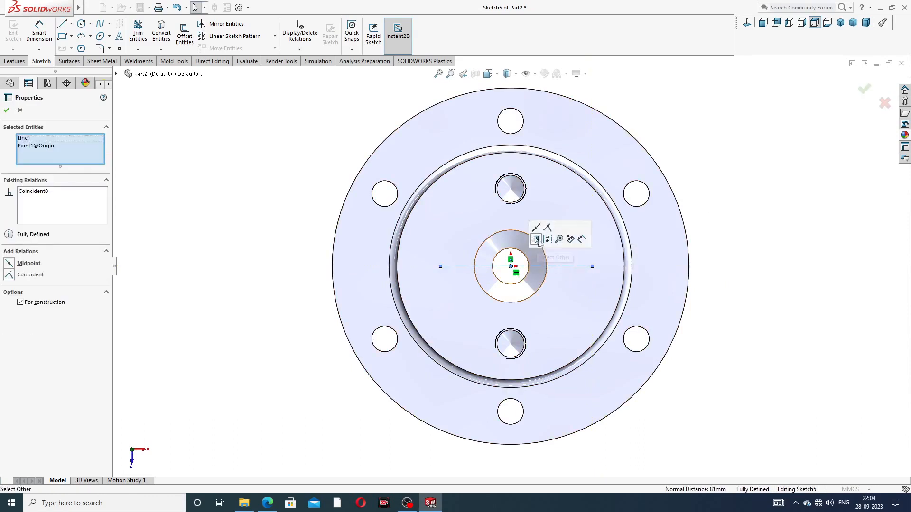
{"action": "left_click", "coordinate": [536, 229]}
{"action": "key", "text": "Escape"}
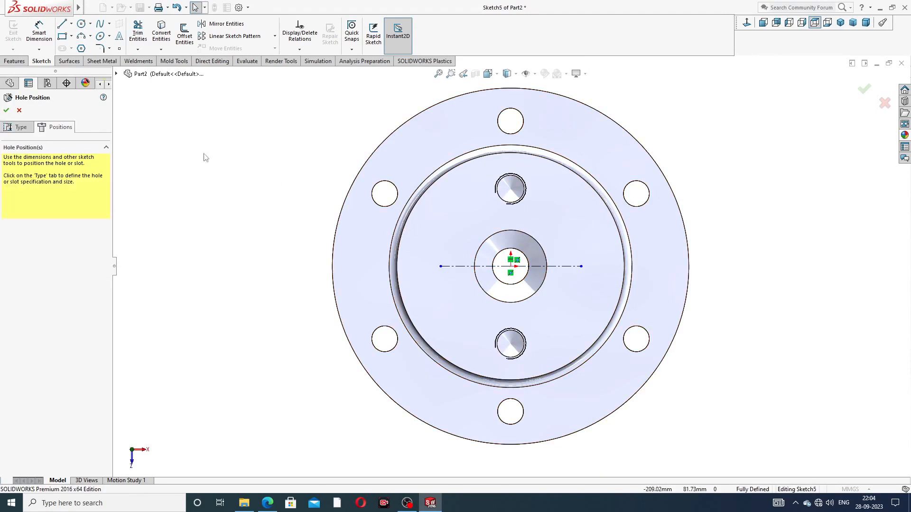
Dimension the horizontal centerline's length to 88 mm
{"action": "left_click", "coordinate": [40, 33]}
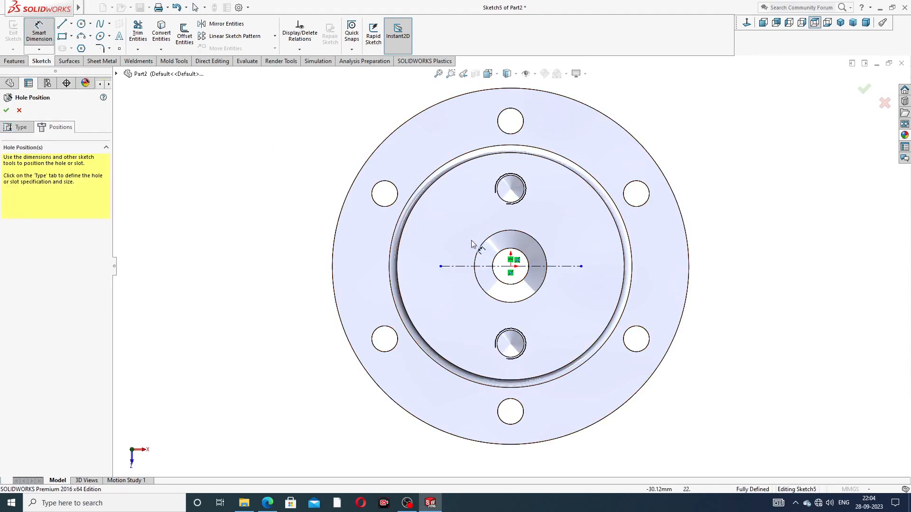
{"action": "left_click", "coordinate": [476, 266]}
{"action": "left_click", "coordinate": [501, 223]}
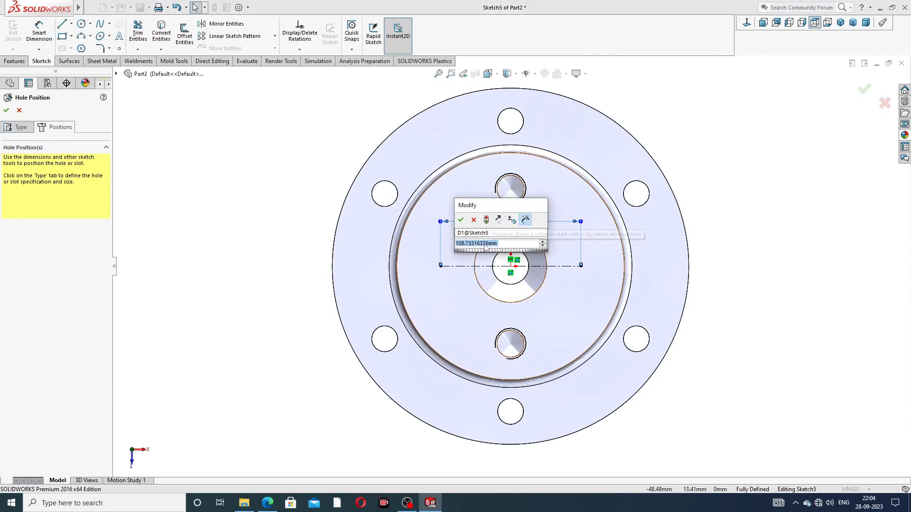
{"action": "type", "text": "88"}
{"action": "key", "text": "Return"}
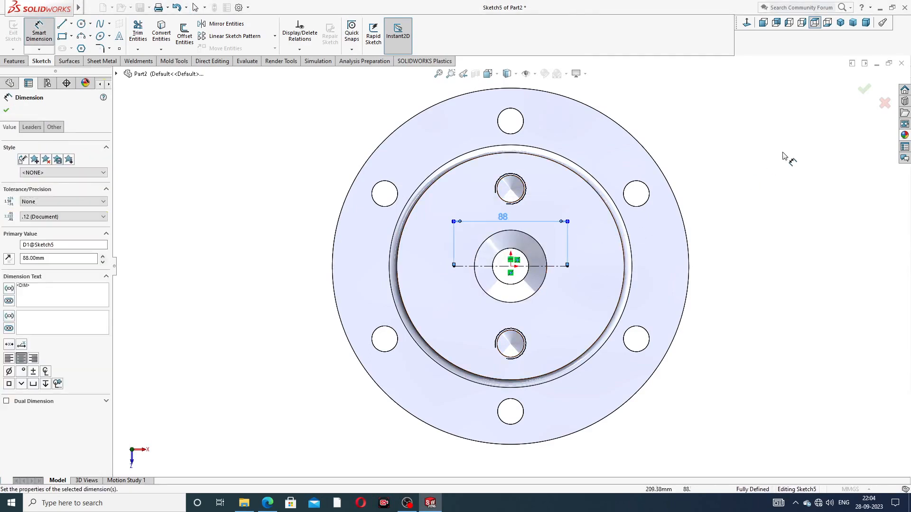
{"action": "right_click", "coordinate": [264, 138]}
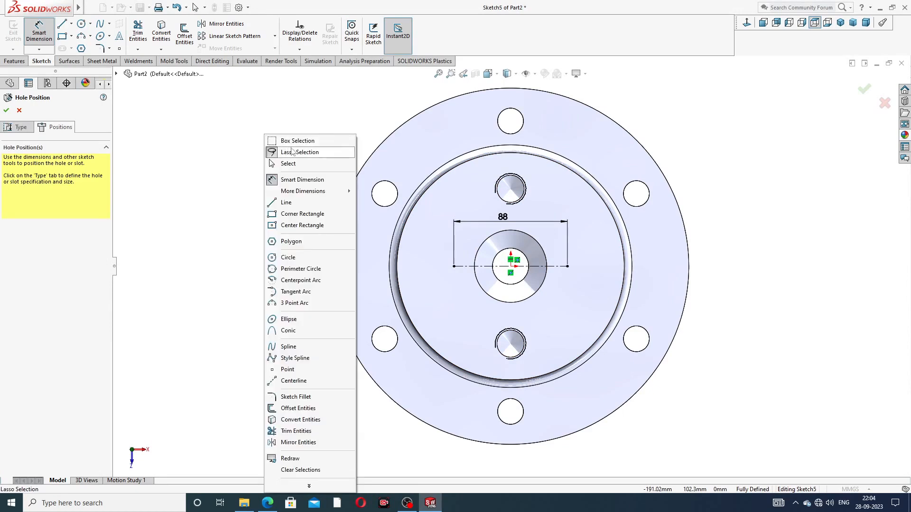
{"action": "left_click", "coordinate": [285, 164]}
Place M12 hole points on both endpoints of the 88 mm centerline and finish the tapped hole feature
{"action": "left_click", "coordinate": [119, 49]}
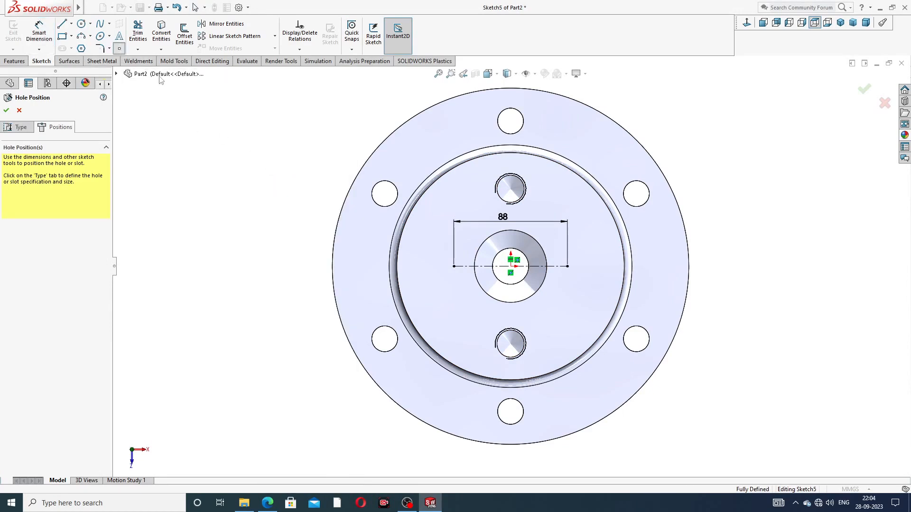
{"action": "left_click", "coordinate": [453, 266]}
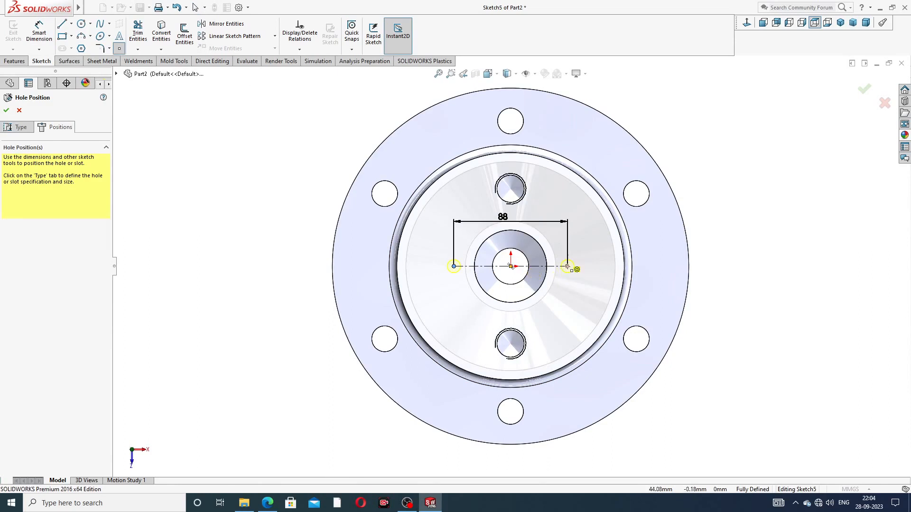
{"action": "left_click", "coordinate": [567, 266]}
{"action": "right_click", "coordinate": [678, 178]}
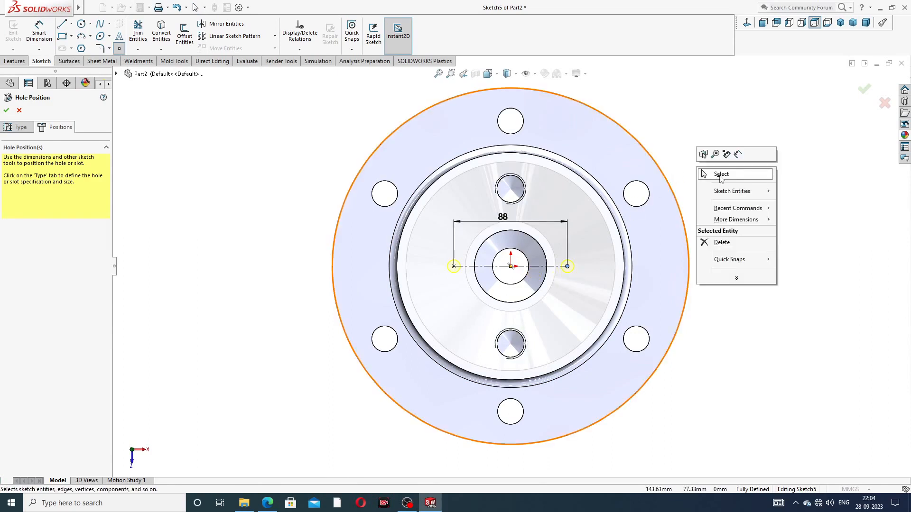
{"action": "left_click", "coordinate": [721, 174]}
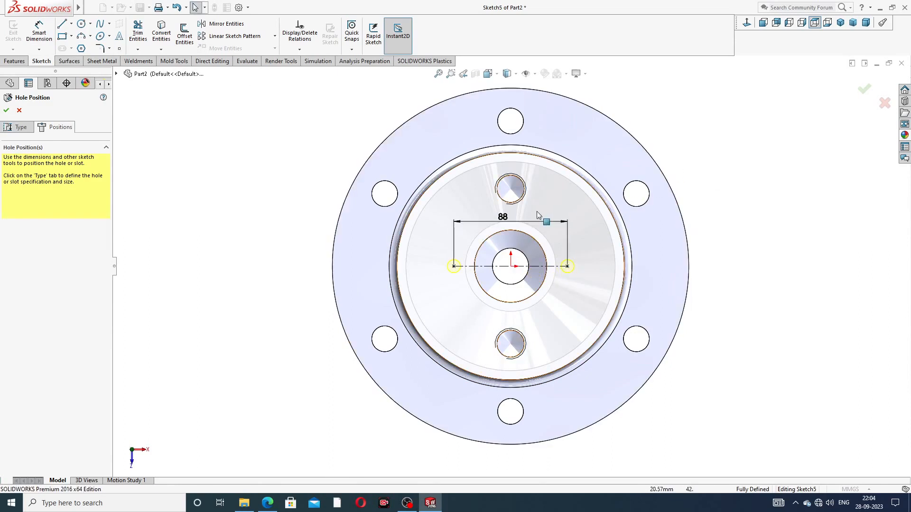
{"action": "left_click", "coordinate": [865, 91]}
Inspect the M12 hole's threads up close at an angle and the whole raised face of the cover
{"action": "scroll", "coordinate": [496, 261], "scroll_direction": "down", "scroll_amount": 2}
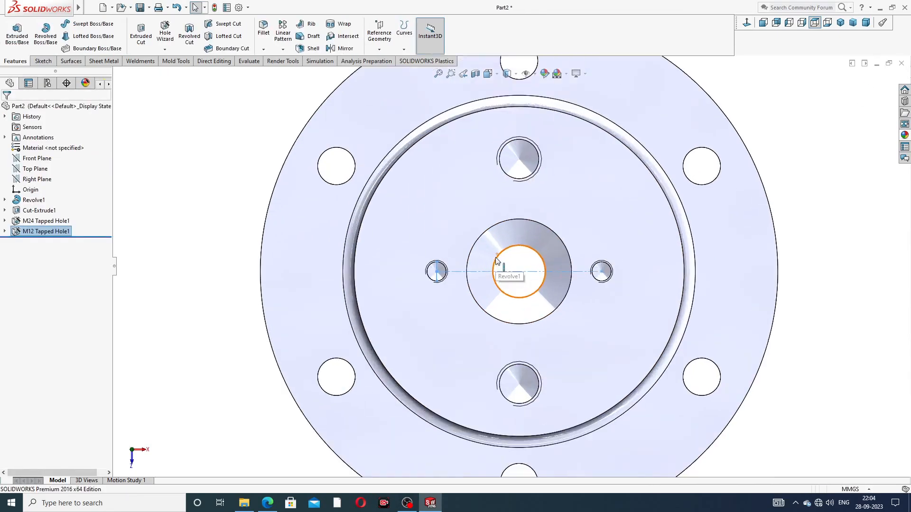
{"action": "left_click", "coordinate": [516, 260]}
{"action": "middle_click_drag", "start_coordinate": [520, 261], "coordinate": [493, 206]}
{"action": "scroll", "coordinate": [552, 210], "scroll_direction": "up", "scroll_amount": 3}
{"action": "scroll", "coordinate": [469, 261], "scroll_direction": "down", "scroll_amount": 6}
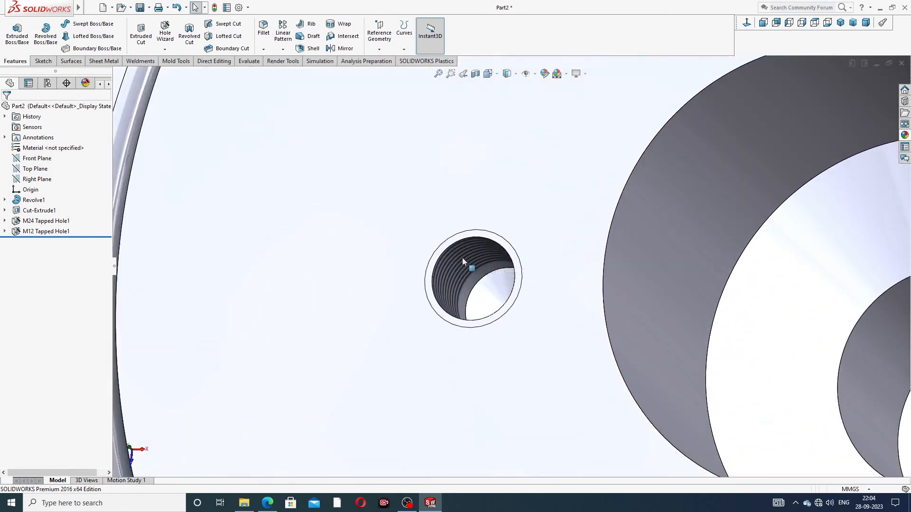
{"action": "scroll", "coordinate": [663, 221], "scroll_direction": "up", "scroll_amount": 8}
{"action": "scroll", "coordinate": [663, 221], "scroll_direction": "down", "scroll_amount": 2}
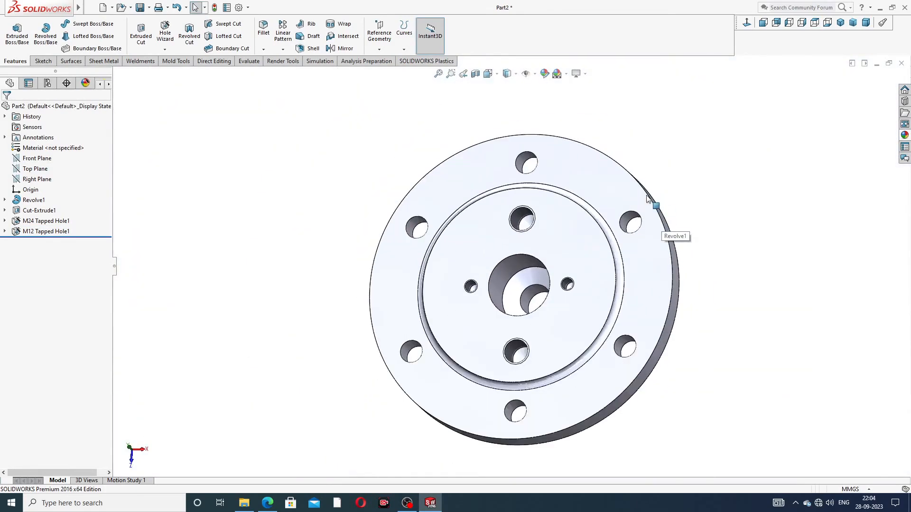
Apply the polished brass appearance to the whole valve cover and view it at an angle
{"action": "left_click", "coordinate": [904, 135]}
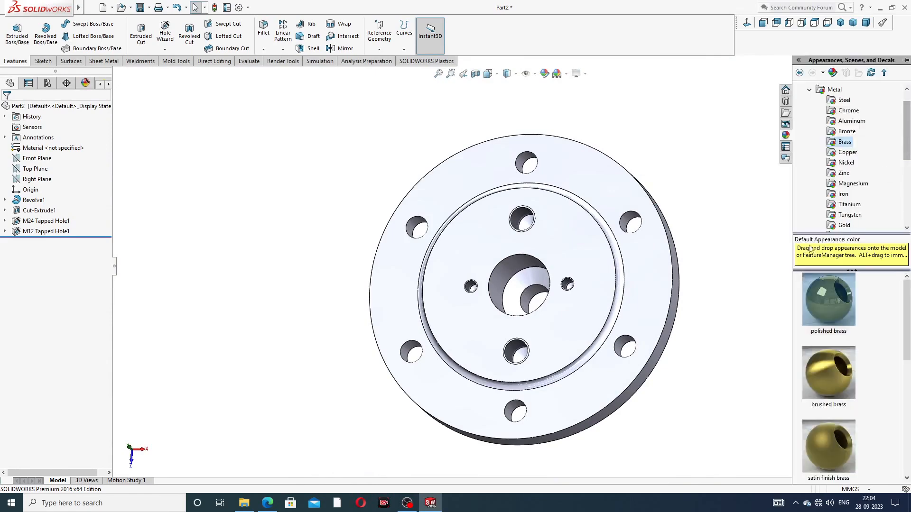
{"action": "double_click", "coordinate": [827, 300]}
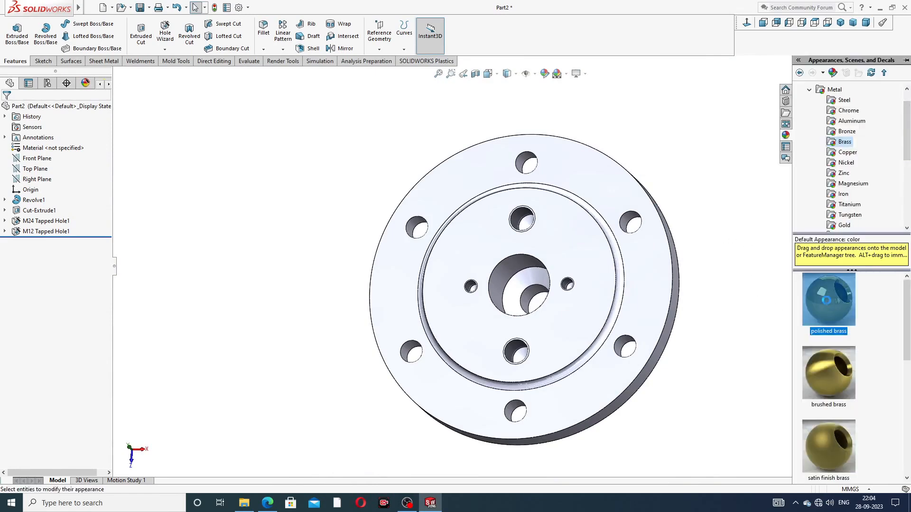
{"action": "middle_click_drag", "start_coordinate": [690, 275], "coordinate": [716, 219]}
{"action": "mouse_move", "coordinate": [637, 283]}
{"action": "middle_mouse_down"}
{"action": "mouse_move", "coordinate": [701, 210]}
{"action": "mouse_move", "coordinate": [655, 327]}
{"action": "mouse_move", "coordinate": [631, 332]}
{"action": "mouse_move", "coordinate": [638, 254]}
{"action": "mouse_move", "coordinate": [630, 277]}
{"action": "middle_mouse_up"}
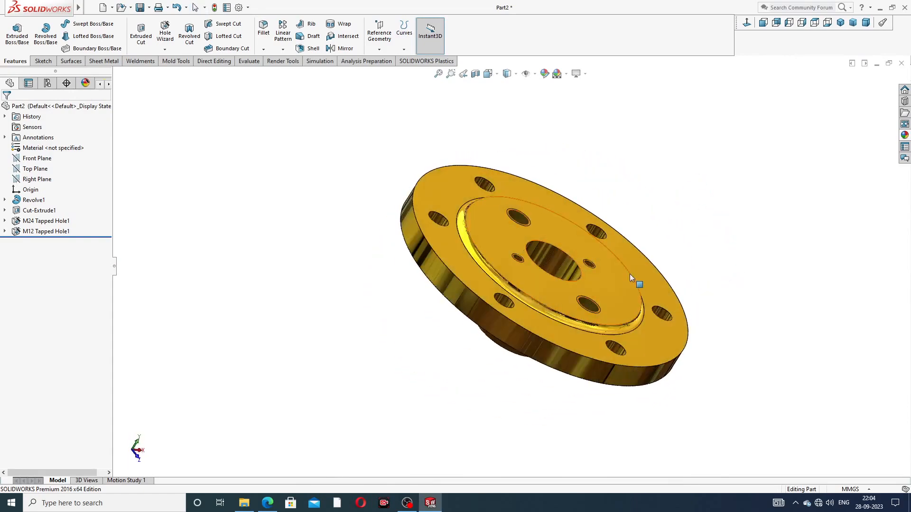
Review the valve cover drawing in the browser and compare it with the SOLIDWORKS model in isometric view
{"action": "left_click", "coordinate": [267, 503]}
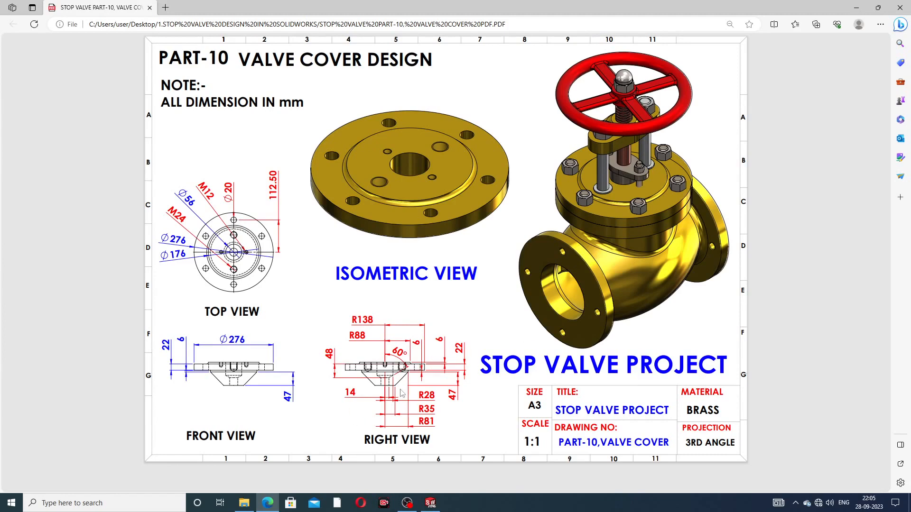
{"action": "left_click", "coordinate": [431, 505]}
{"action": "middle_click_drag", "start_coordinate": [602, 283], "coordinate": [556, 287]}
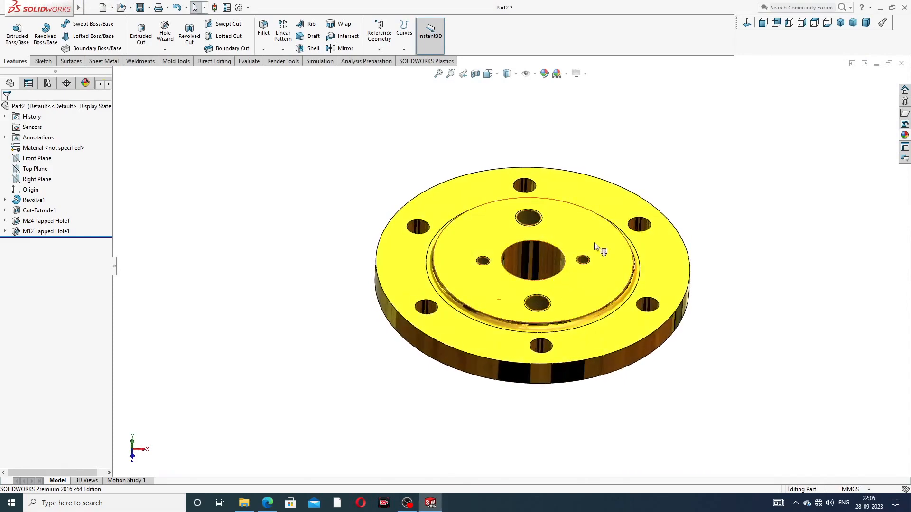
{"action": "left_click", "coordinate": [840, 22]}
{"action": "scroll", "coordinate": [515, 211], "scroll_direction": "down", "scroll_amount": 1}
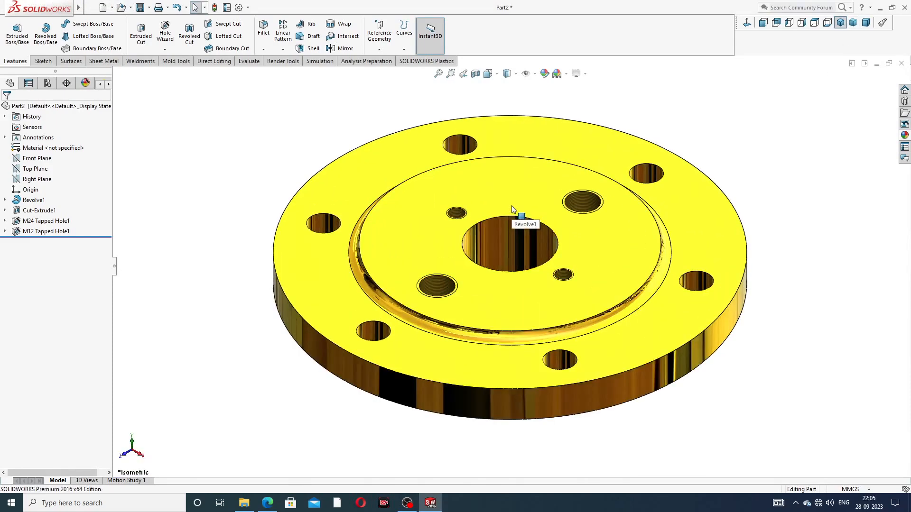
Examine the cover's conical underside and its isometric view, and check them against the PDF drawing in the browser
{"action": "middle_click_drag", "start_coordinate": [586, 296], "coordinate": [585, 95]}
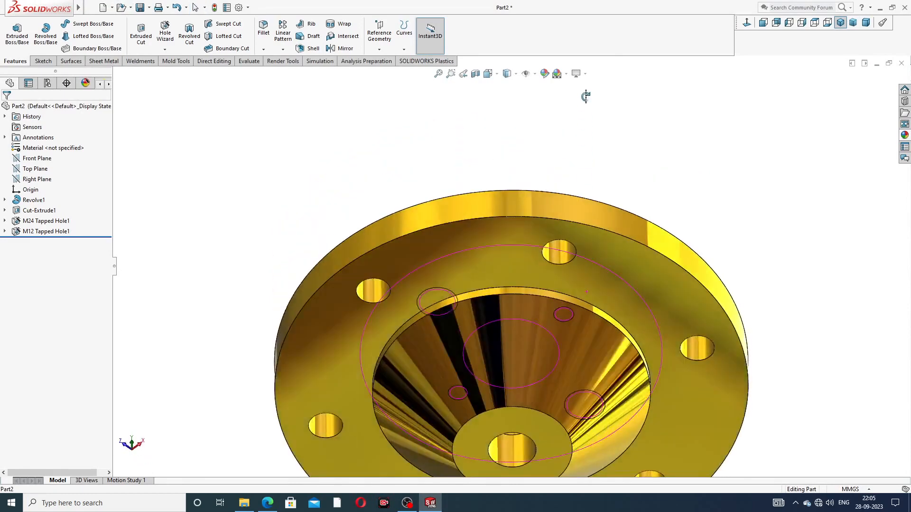
{"action": "scroll", "coordinate": [564, 265], "scroll_direction": "up", "scroll_amount": 3}
{"action": "middle_click_drag", "start_coordinate": [562, 276], "coordinate": [581, 200]}
{"action": "left_click", "coordinate": [840, 22]}
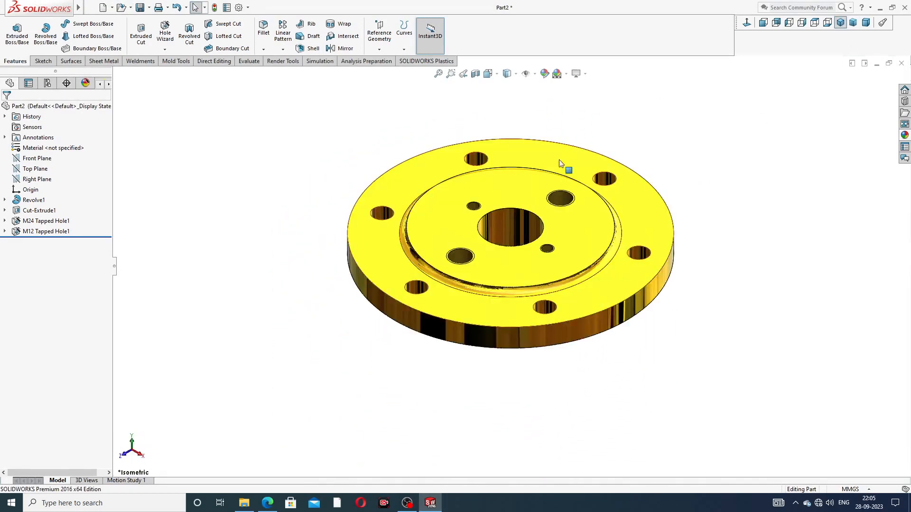
{"action": "scroll", "coordinate": [560, 178], "scroll_direction": "down", "scroll_amount": 3}
{"action": "key", "text": "f"}
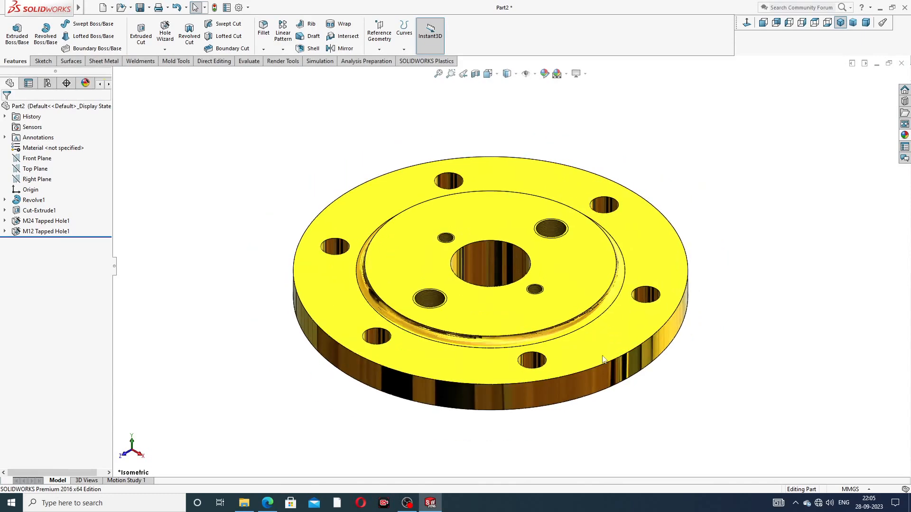
{"action": "left_click", "coordinate": [274, 510]}
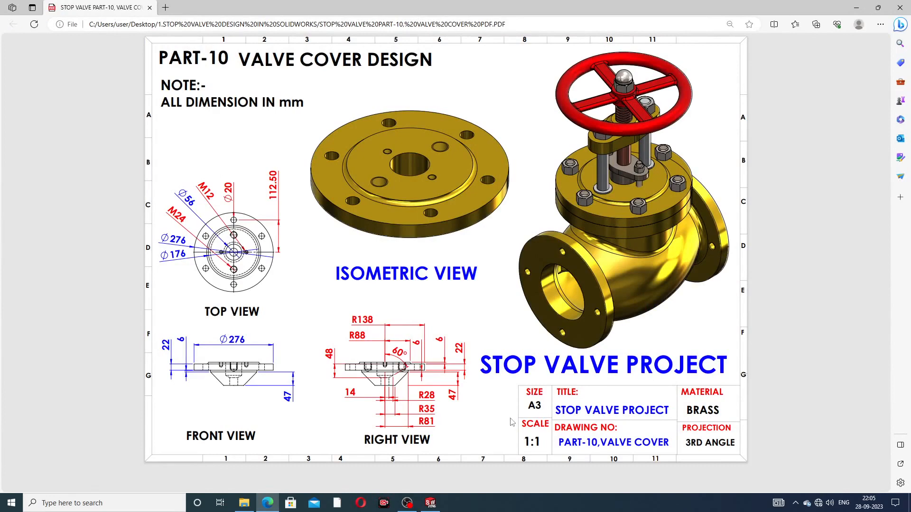
{"action": "left_click", "coordinate": [528, 508]}
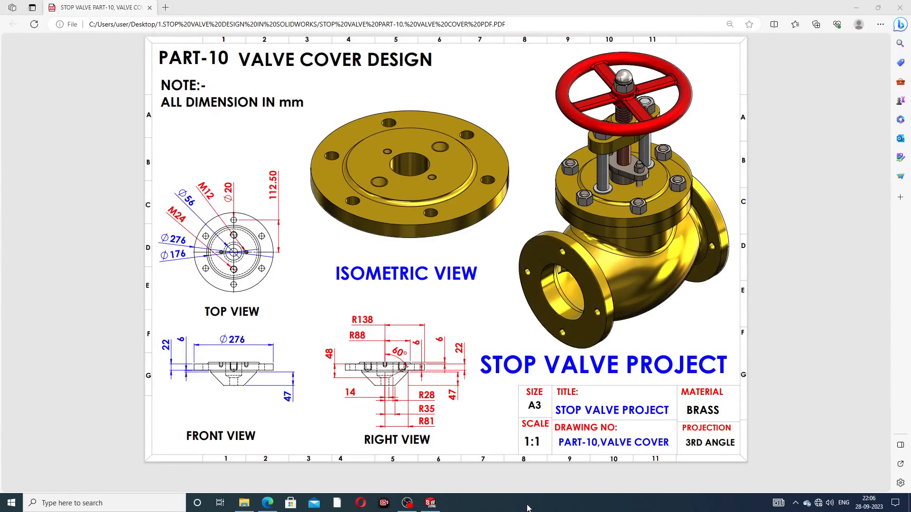